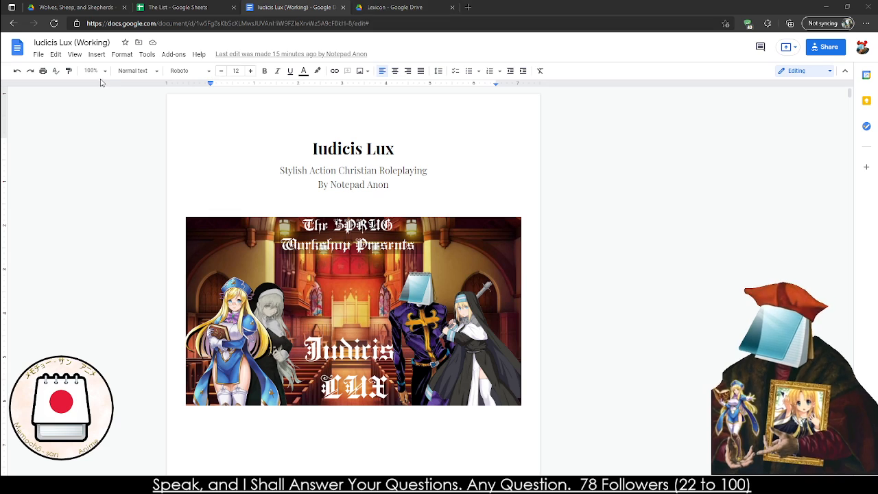
# Set the document zoom to 200% and refresh the table of contents
pyautogui.click(96, 71)
pyautogui.click(103, 196)
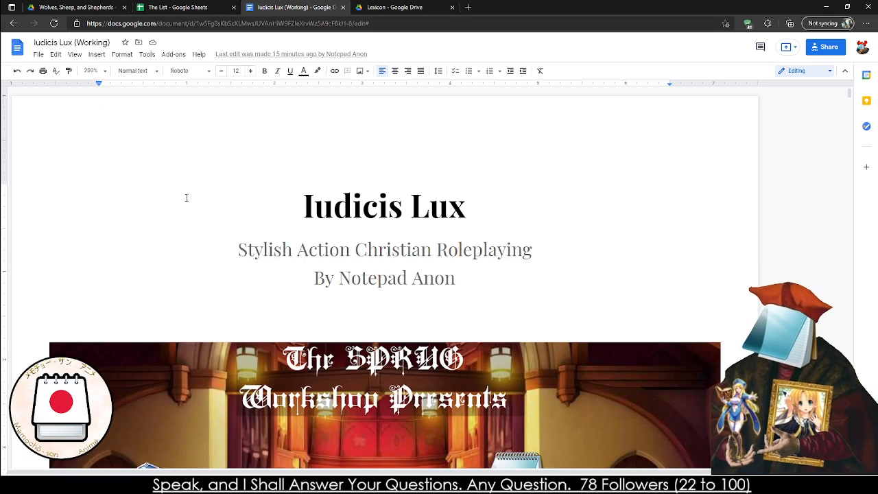
pyautogui.scroll(-20, 186, 197)
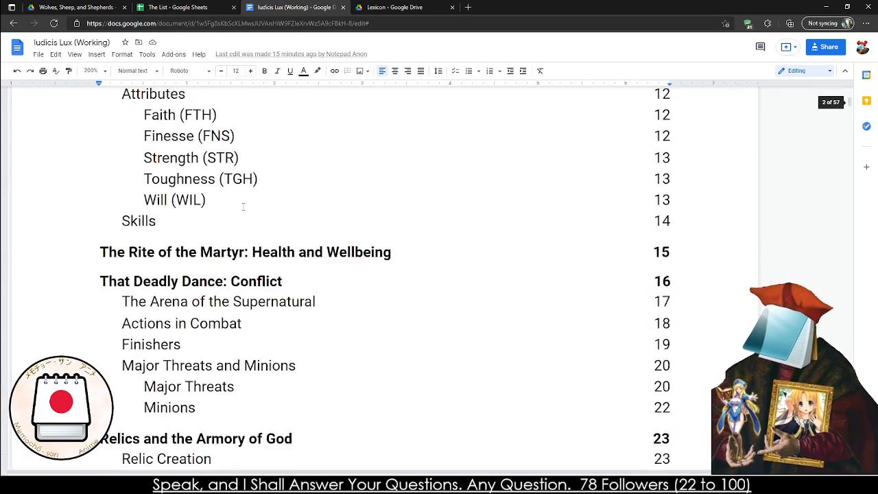
pyautogui.scroll(4, 243, 206)
pyautogui.click(150, 194)
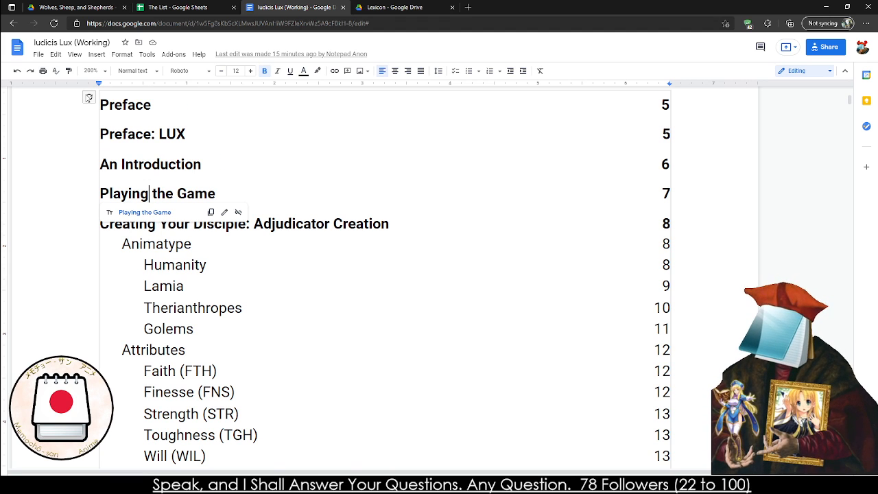
# Delete the underlined bullet "Add in the Side Content and Additional Settings (Tuesday)" from the to-do list below the table of contents
pyautogui.scroll(-15, 88, 98)
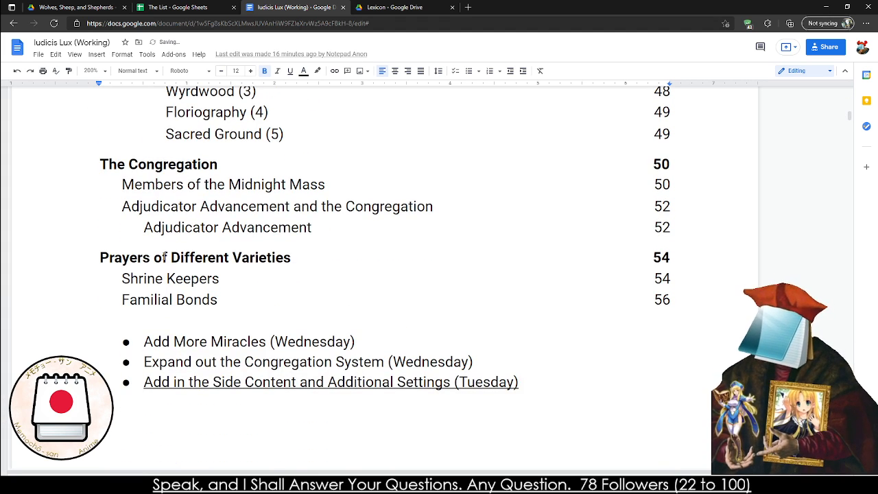
pyautogui.click(162, 320)
pyautogui.tripleClick(163, 386)
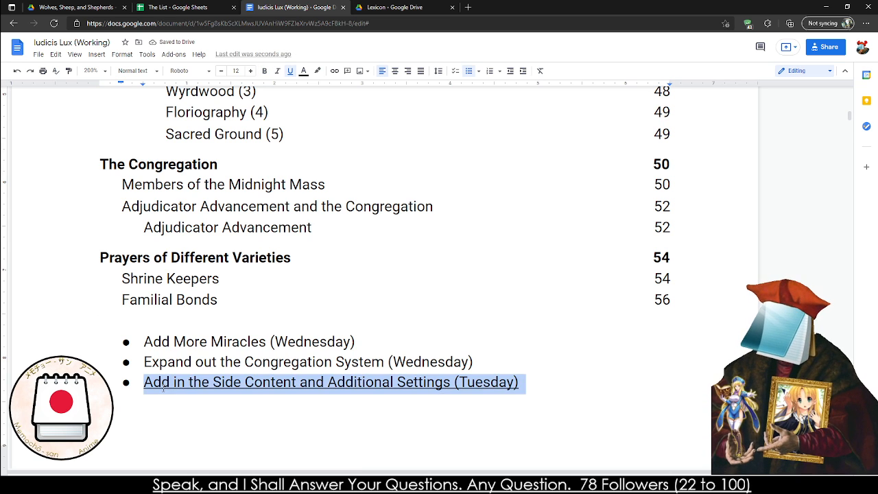
pyautogui.tripleClick(163, 386)
pyautogui.press('BackSpace')
pyautogui.press('BackSpace')
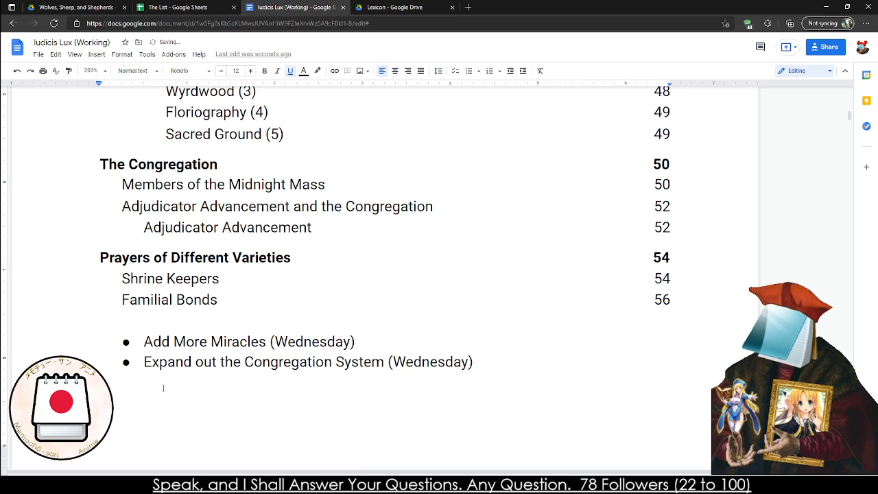
# Go to the "Prayers of Different Varieties" chapter from the table of contents and look through its Shrine Keepers section
pyautogui.click(154, 255)
pyautogui.click(175, 274)
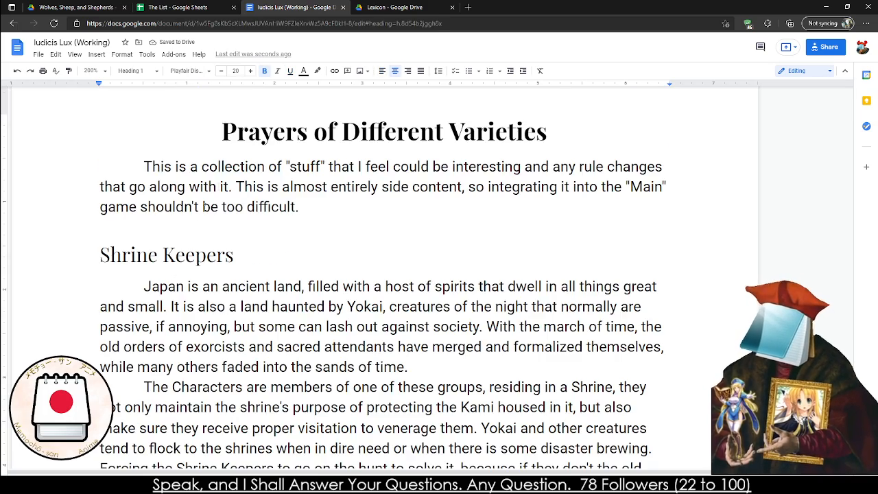
pyautogui.scroll(-9, 203, 207)
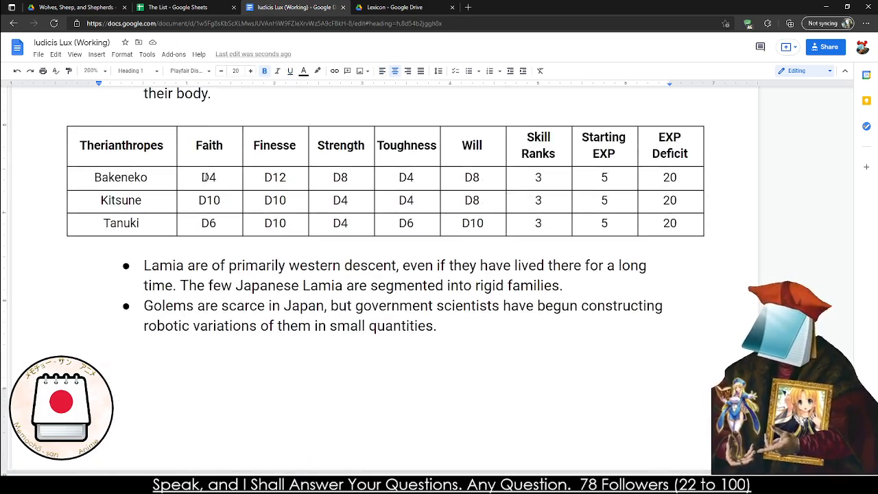
pyautogui.scroll(10, 204, 177)
pyautogui.moveTo(109, 255); pyautogui.dragTo(220, 255)
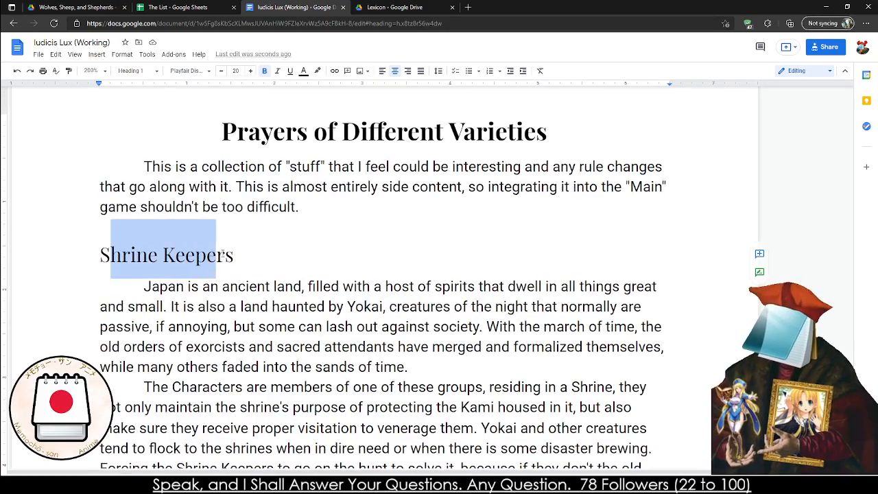
pyautogui.scroll(-6, 216, 247)
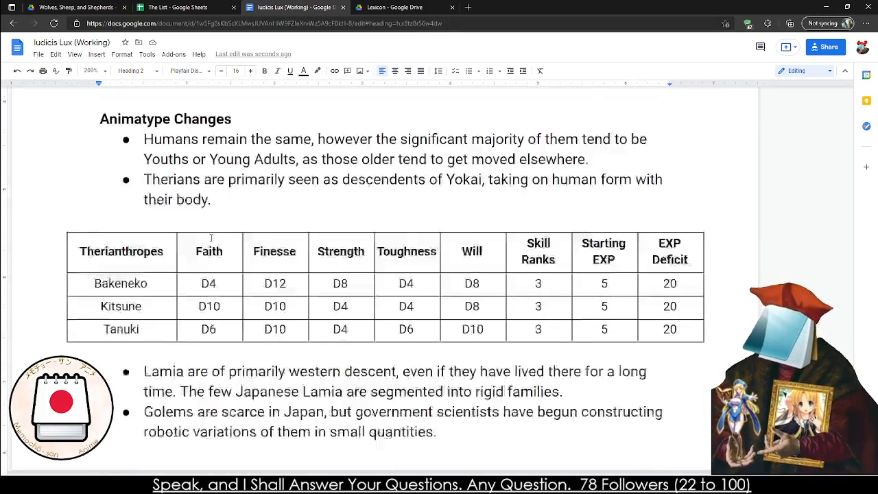
pyautogui.scroll(-10, 206, 233)
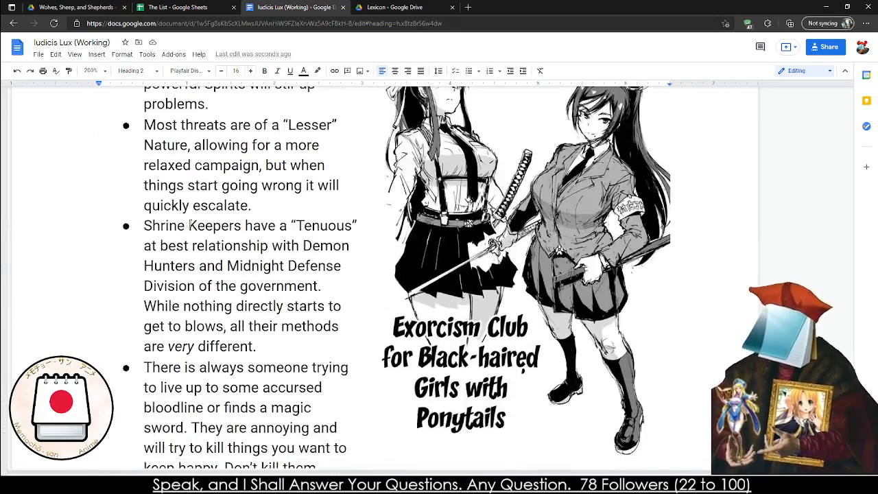
pyautogui.scroll(1, 189, 224)
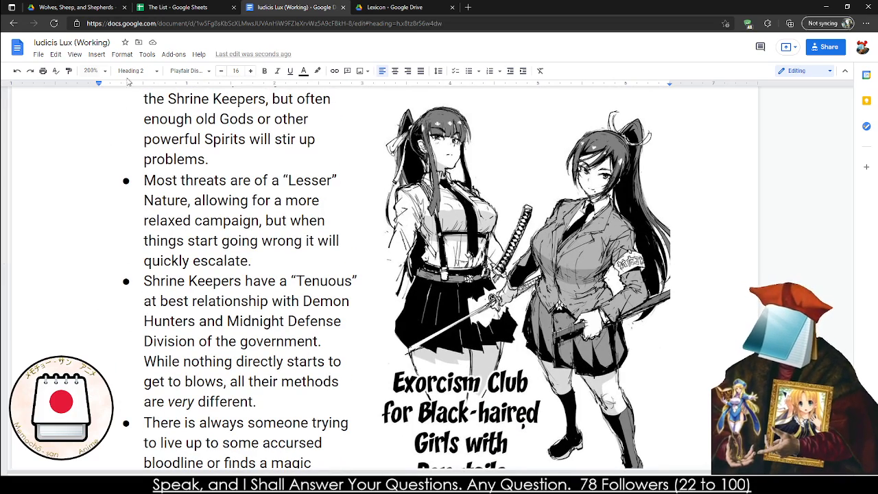
# Set the document zoom to 150% and go on to the Familial Bonds section
pyautogui.click(95, 70)
pyautogui.click(100, 185)
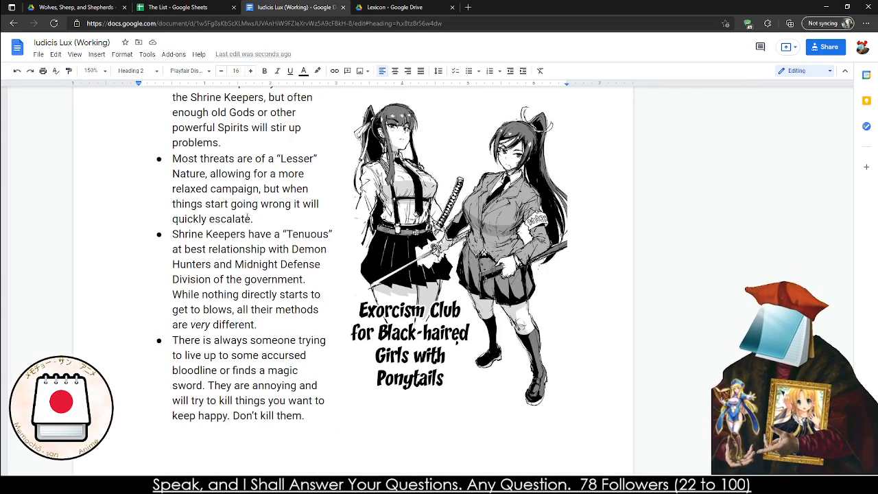
pyautogui.scroll(1, 317, 336)
pyautogui.scroll(-8, 309, 343)
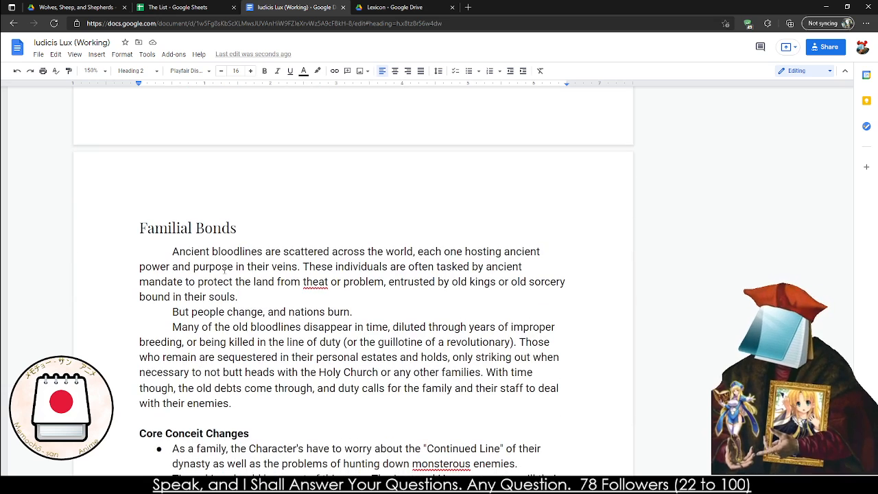
# Correct the misspelled word "theat" to "threat" in the first paragraph of the Familial Bonds section
pyautogui.click(140, 228)
pyautogui.moveTo(140, 228); pyautogui.dragTo(244, 230)
pyautogui.rightClick(319, 282)
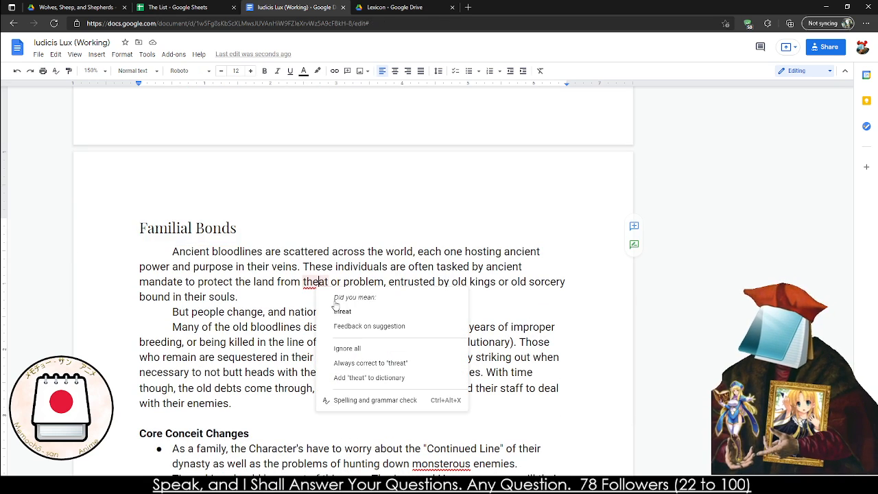
pyautogui.click(352, 253)
# Look through the rest of the Familial Bonds section, including its Core Conceit, Animatype, and Miracles & Relics changes
pyautogui.scroll(-2, 343, 274)
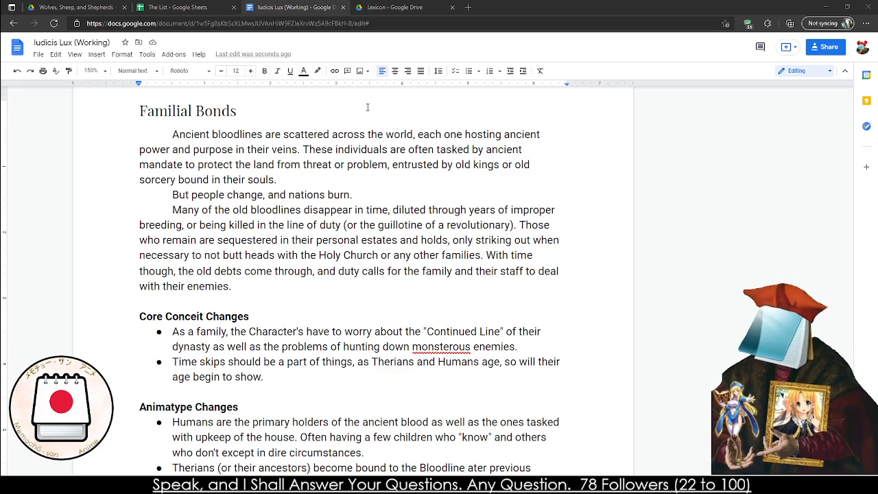
pyautogui.scroll(-20, 102, 165)
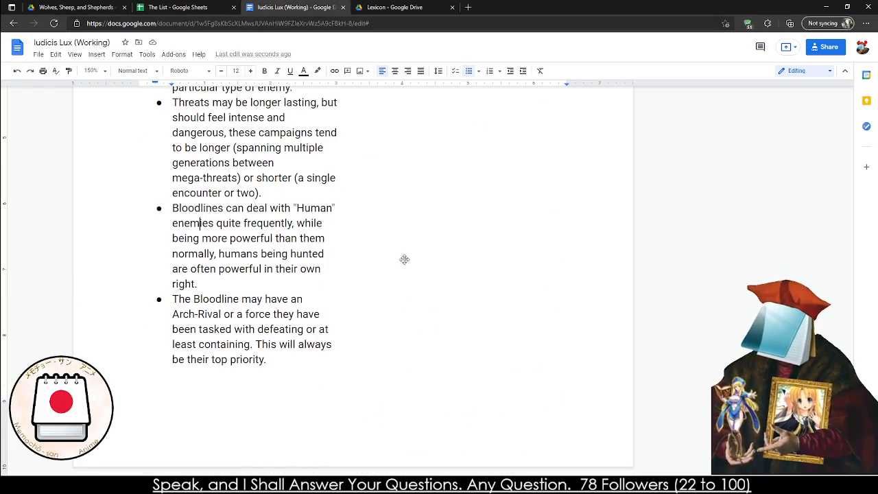
pyautogui.scroll(10, 412, 267)
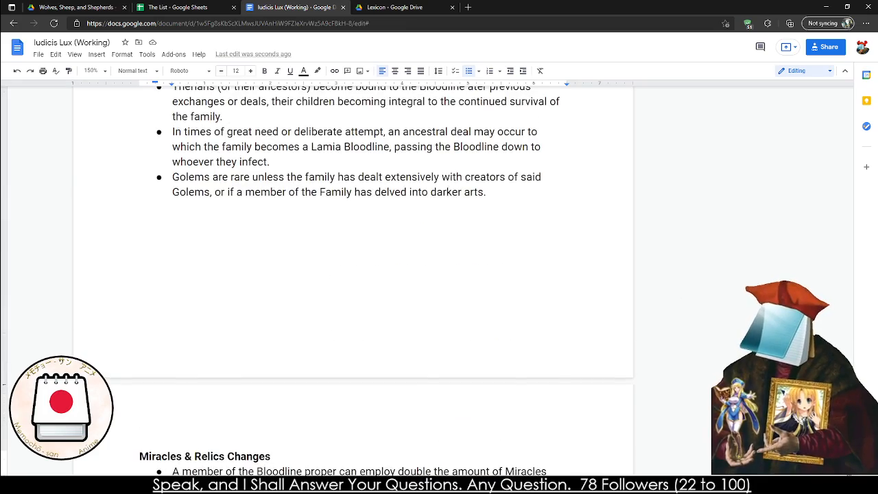
pyautogui.scroll(-20, 564, 333)
pyautogui.scroll(8, 564, 333)
# Go back through the Congregation and Miracles chapters to the Purity section
pyautogui.scroll(10, 563, 334)
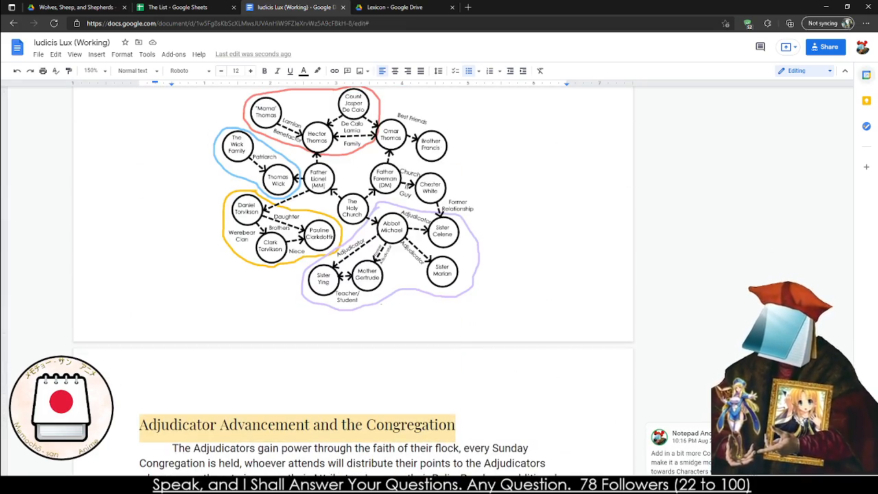
pyautogui.scroll(-20, 849, 339)
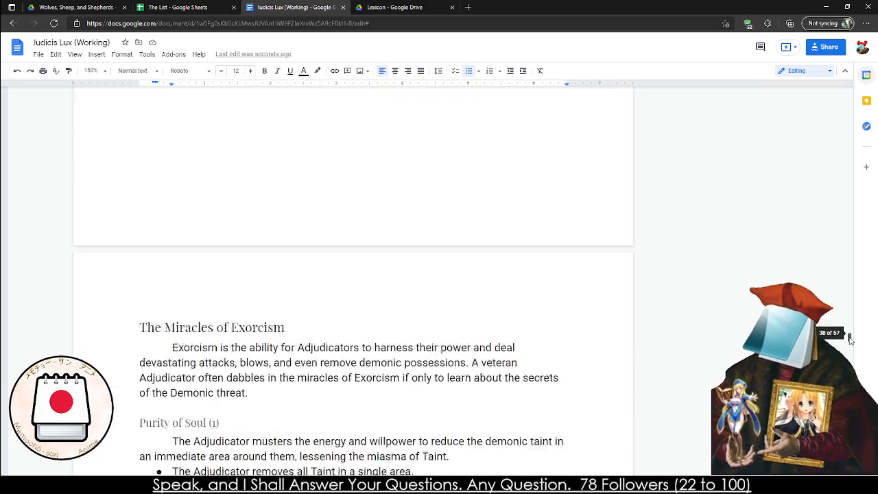
pyautogui.scroll(10, 850, 338)
pyautogui.middleClick(360, 222)
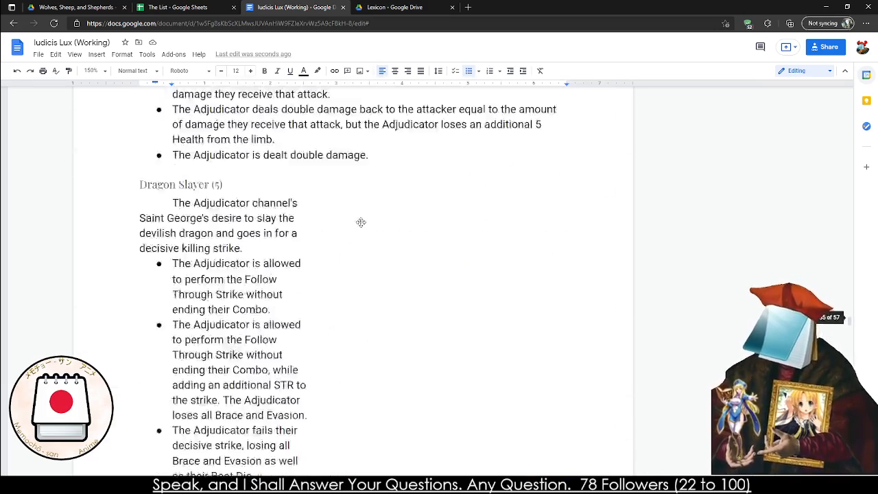
pyautogui.scroll(10, 361, 222)
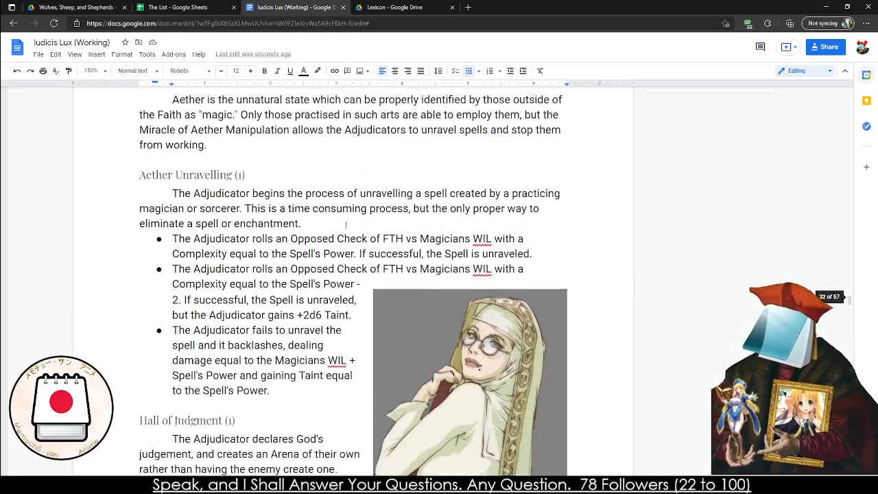
pyautogui.scroll(10, 346, 223)
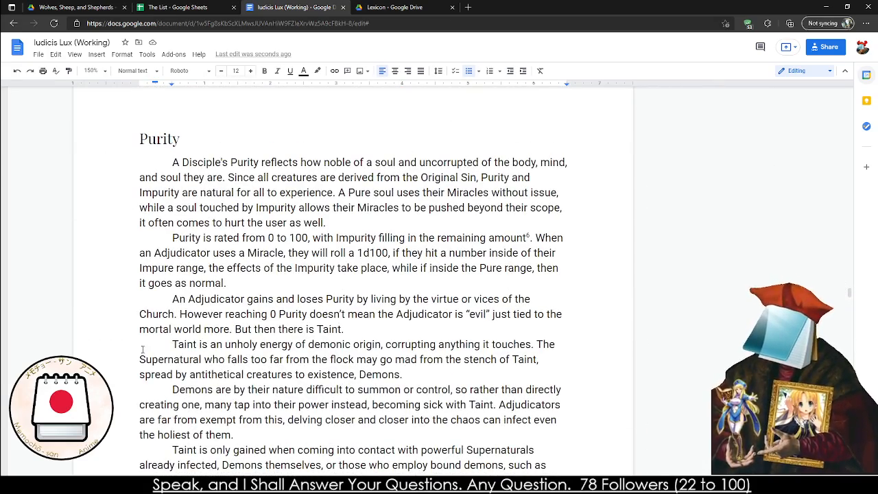
# Read the Purity section's paragraphs on Taint and demons and the side note "Numbers of Purity and Such"
pyautogui.moveTo(142, 350); pyautogui.dragTo(547, 467)
pyautogui.scroll(-3, 547, 466)
pyautogui.click(368, 281)
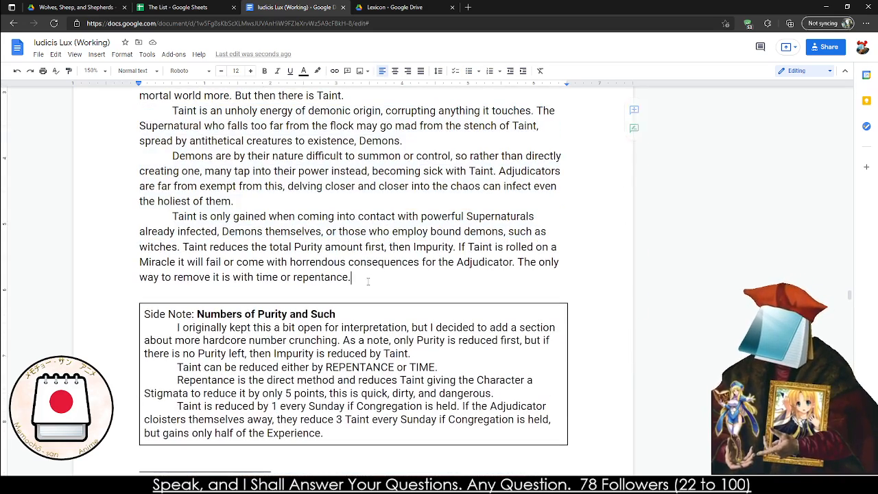
pyautogui.moveTo(134, 111); pyautogui.dragTo(449, 135)
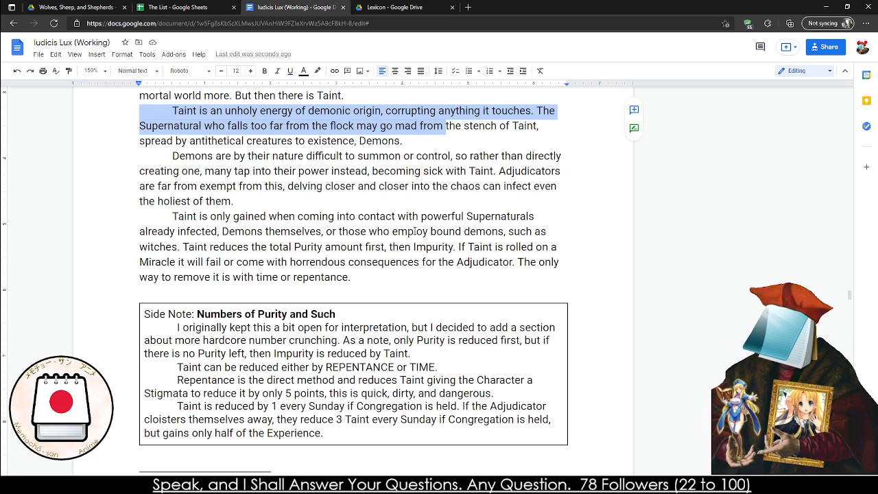
pyautogui.tripleClick(414, 231)
pyautogui.doubleClick(414, 232)
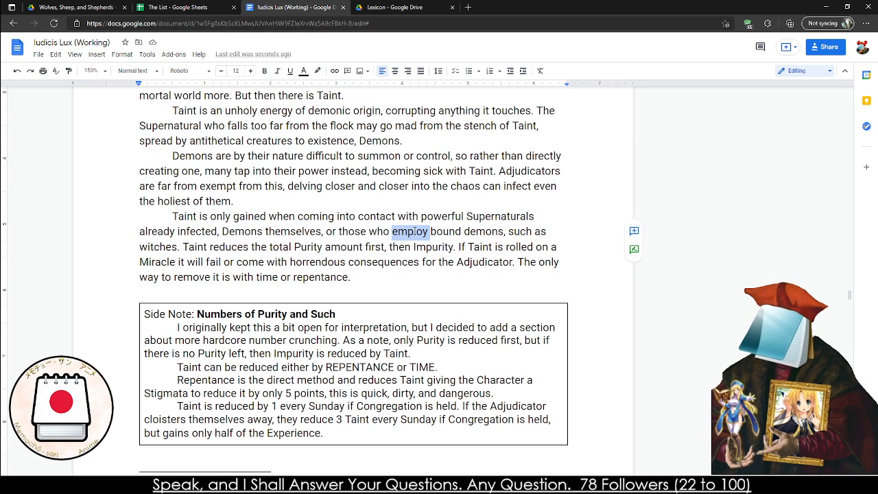
pyautogui.click(414, 231)
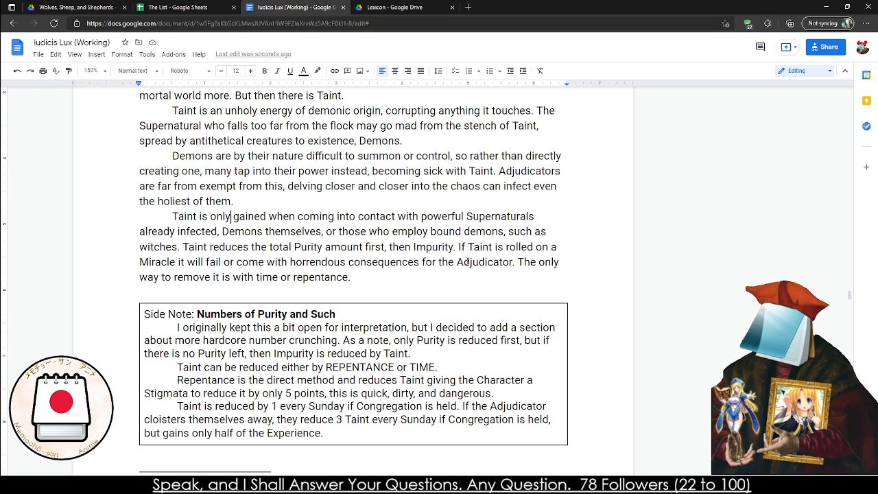
pyautogui.moveTo(215, 277); pyautogui.dragTo(217, 231)
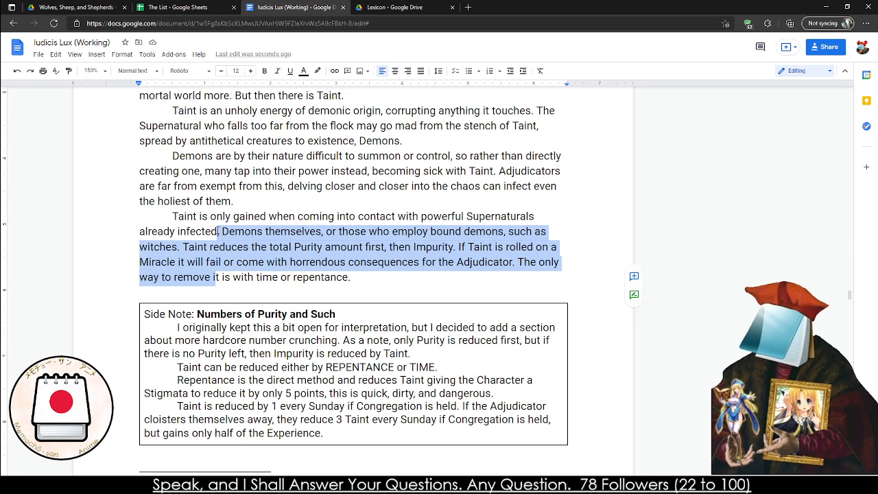
pyautogui.moveTo(267, 171); pyautogui.dragTo(265, 187)
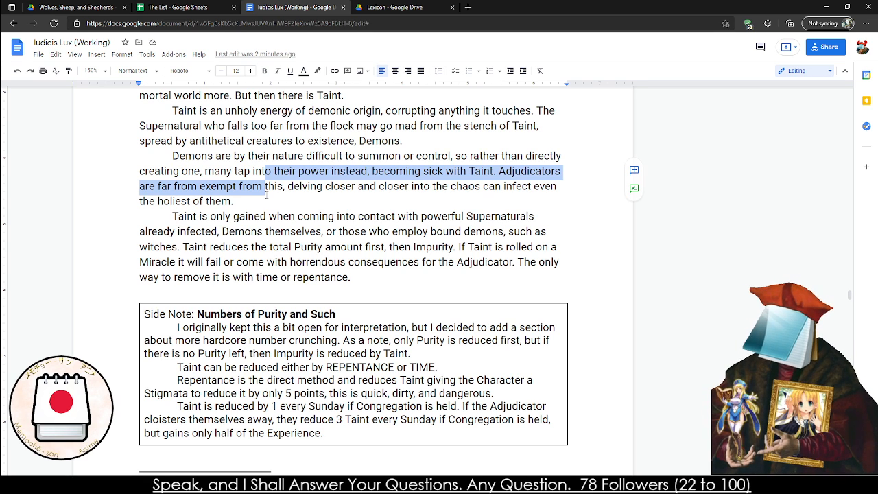
pyautogui.scroll(-1, 266, 199)
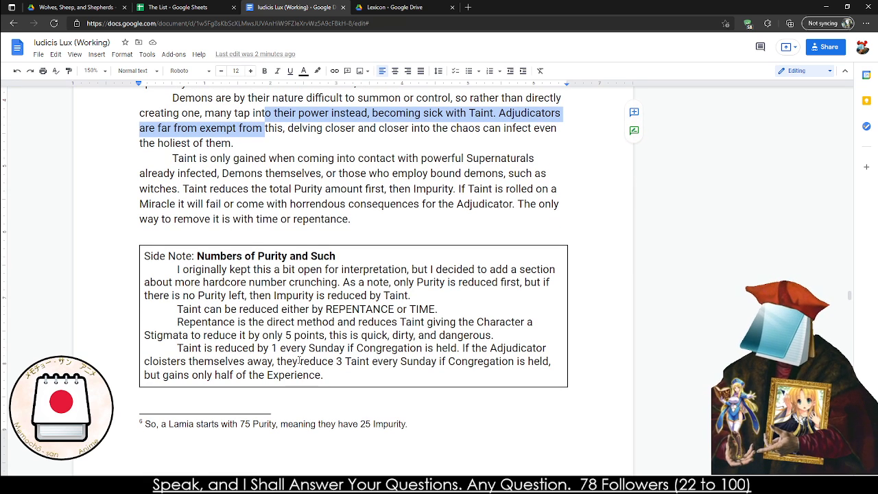
pyautogui.click(198, 254)
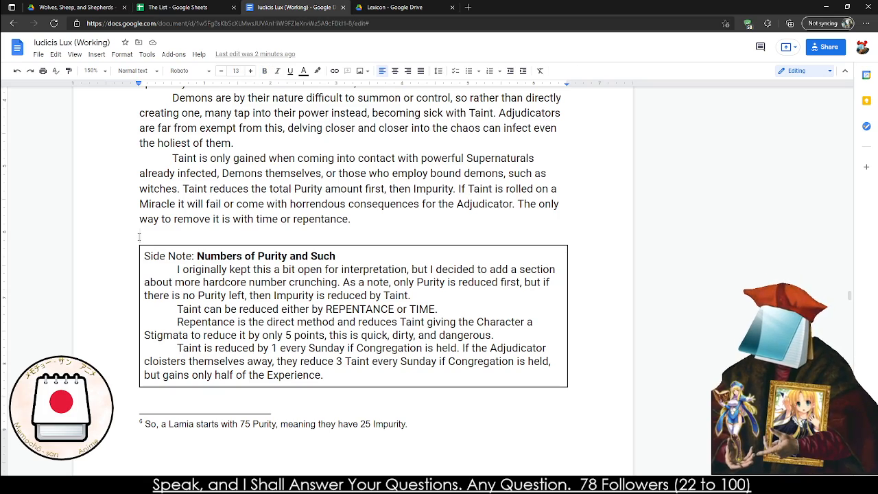
# Look back from the Purity section to the Relic and Utility Augments, and return to the Miraculous Form and Divine Intervention chapter
pyautogui.scroll(4, 139, 236)
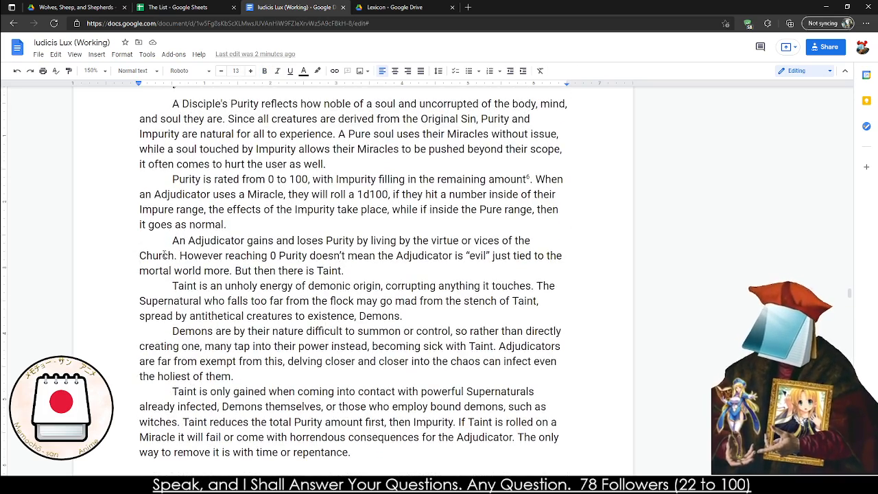
pyautogui.scroll(15, 195, 237)
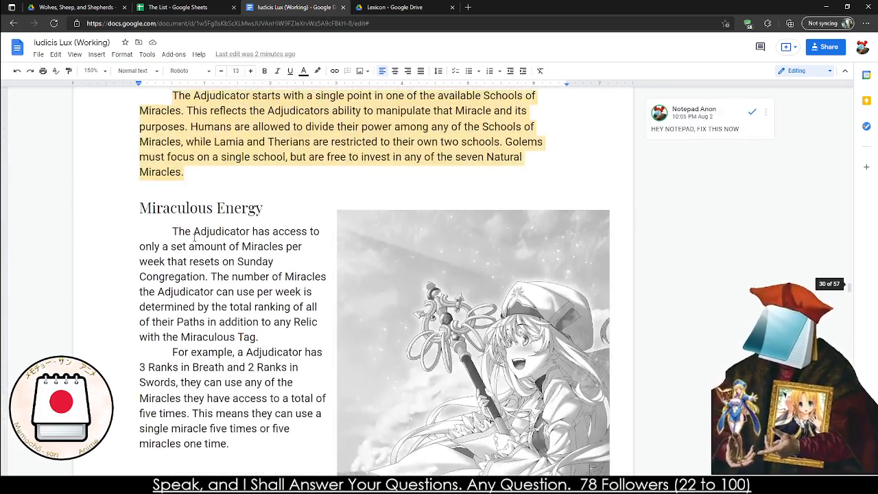
pyautogui.scroll(3, 194, 236)
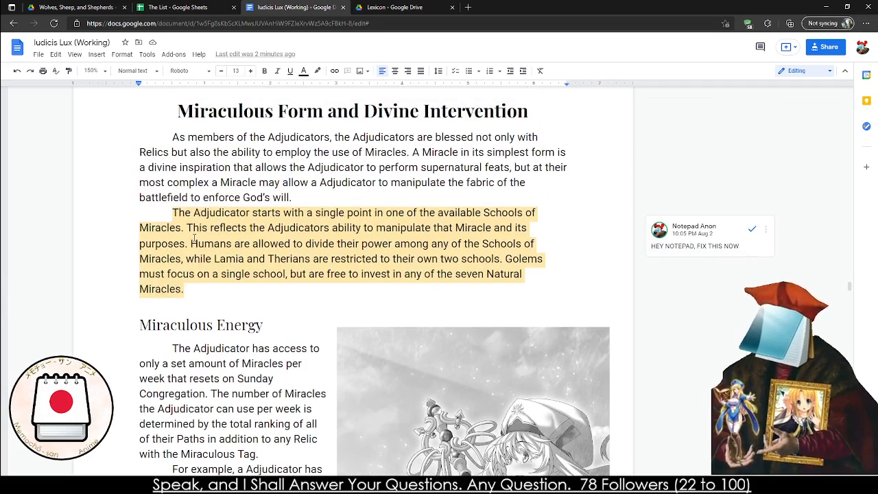
pyautogui.scroll(20, 194, 238)
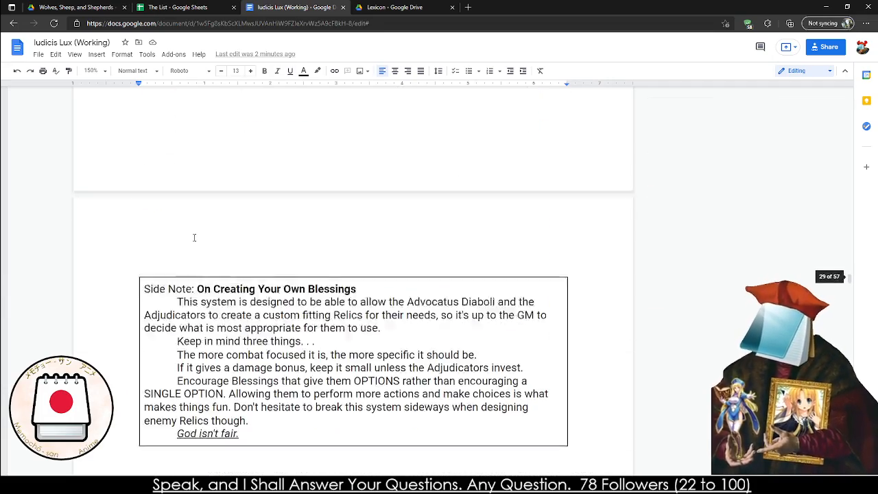
pyautogui.scroll(10, 194, 238)
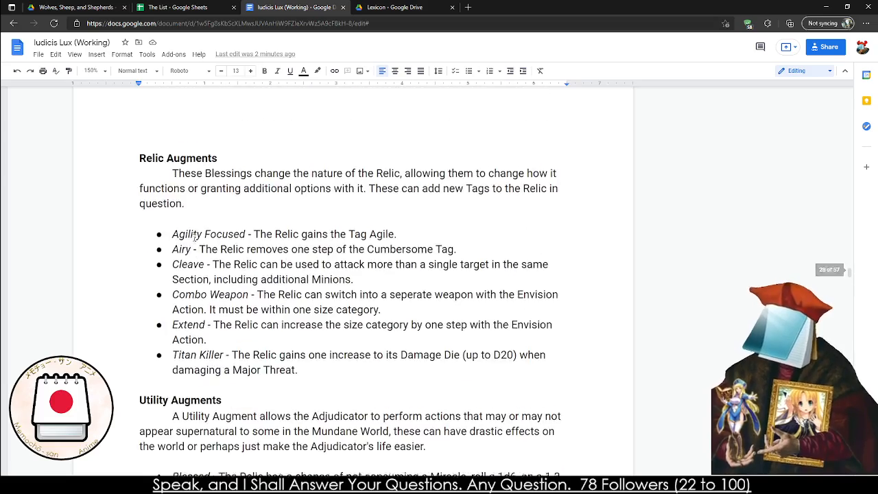
pyautogui.scroll(-20, 195, 237)
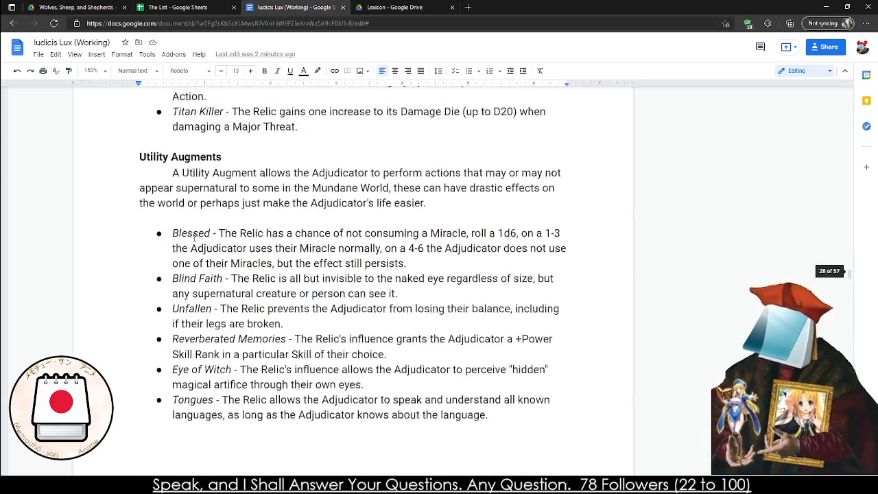
pyautogui.scroll(-12, 194, 238)
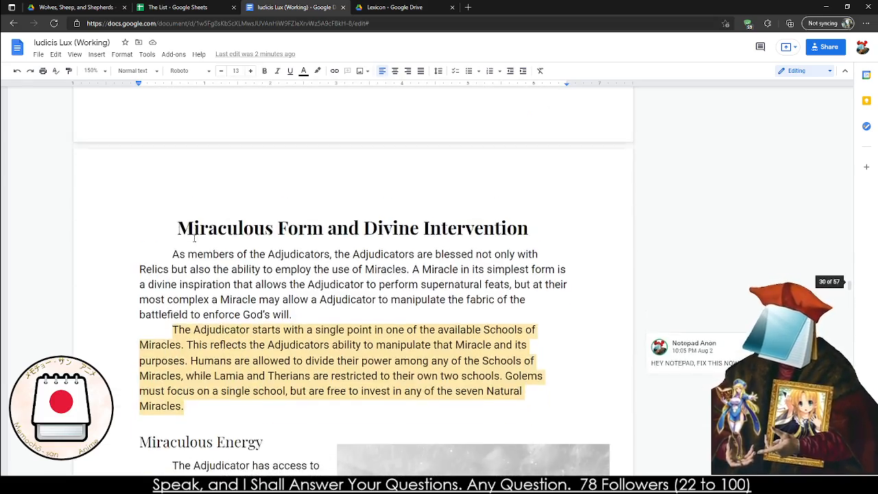
pyautogui.scroll(2, 194, 238)
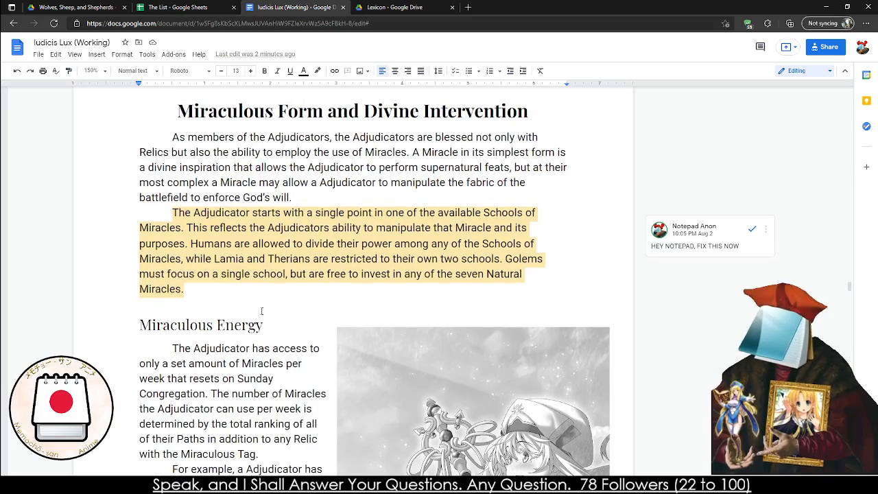
# Look through the Miraculous Form chapter and the Natural Miracles as far as Third Eye Understanding, and return to the Purity section
pyautogui.tripleClick(178, 118)
pyautogui.scroll(-1, 414, 214)
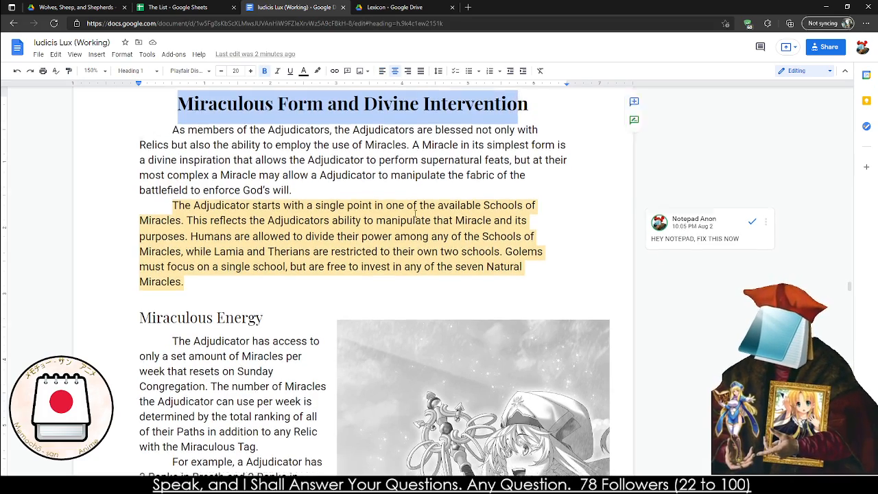
pyautogui.scroll(-20, 414, 215)
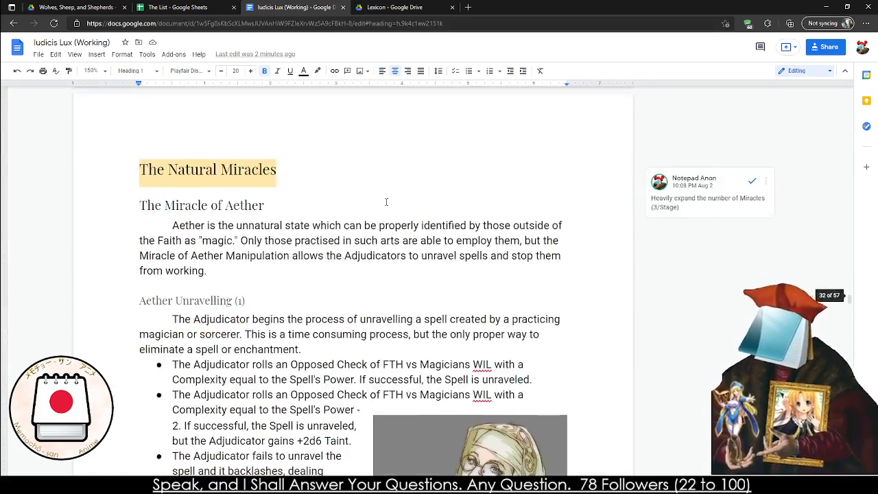
pyautogui.scroll(-12, 386, 202)
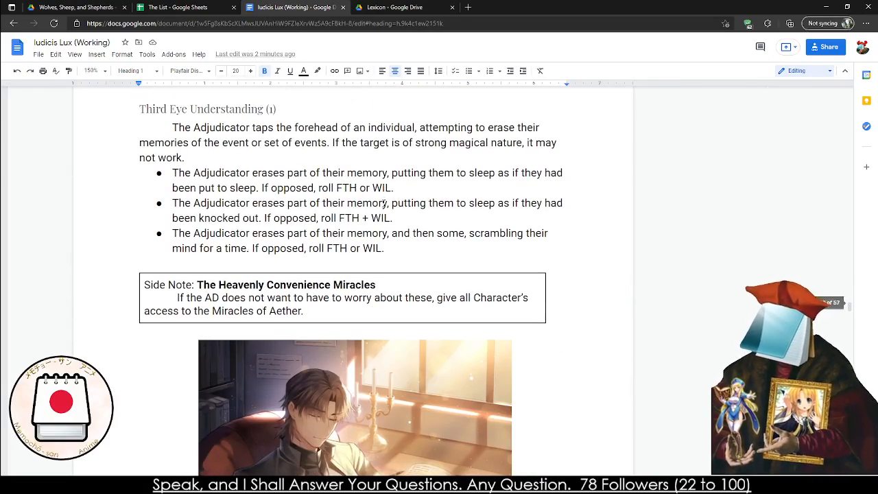
pyautogui.scroll(-5, 383, 202)
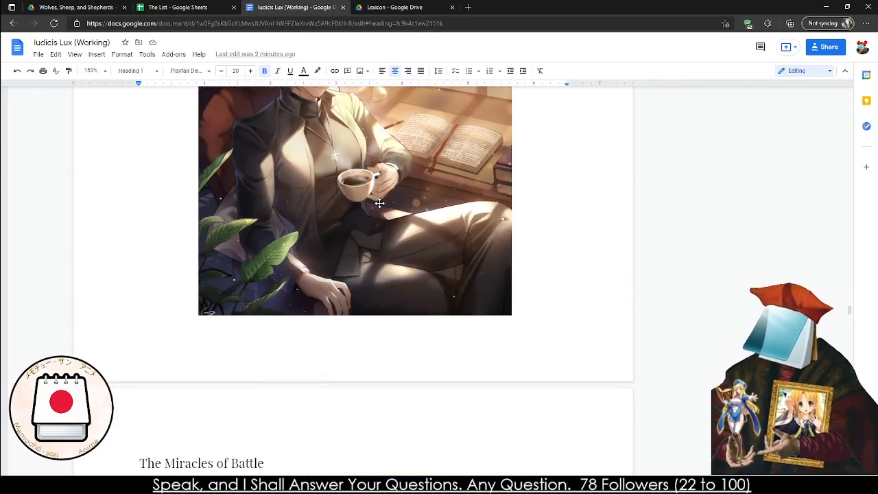
pyautogui.scroll(5, 379, 203)
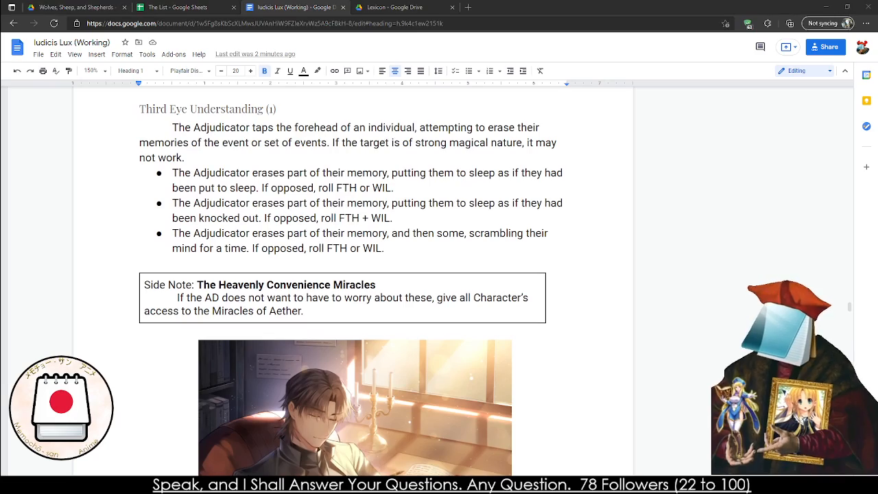
pyautogui.scroll(12, 277, 328)
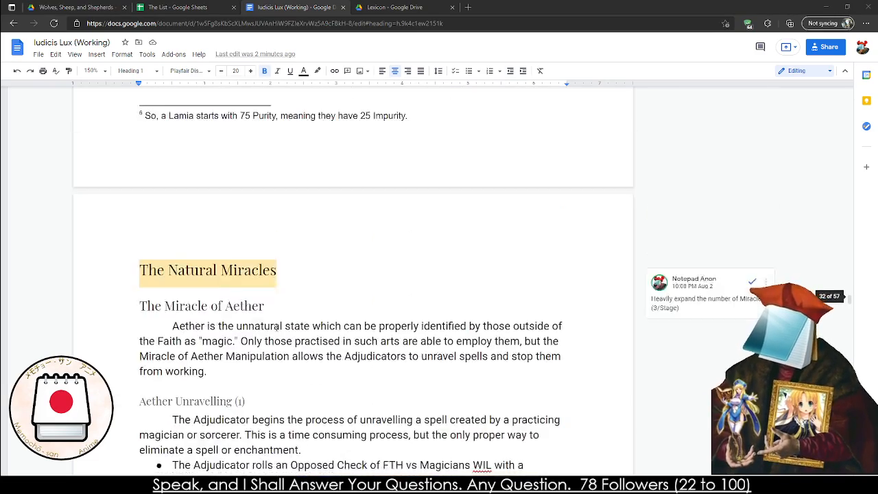
pyautogui.scroll(15, 277, 328)
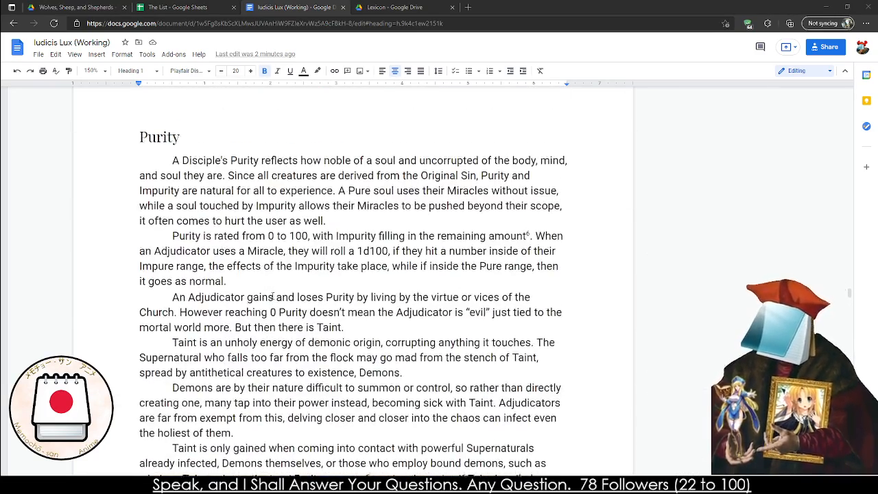
# Read the side note "Numbers of Purity and Such" and the Miracle of Aether section with its Aether Unravelling miracle
pyautogui.scroll(-10, 268, 264)
pyautogui.click(325, 265)
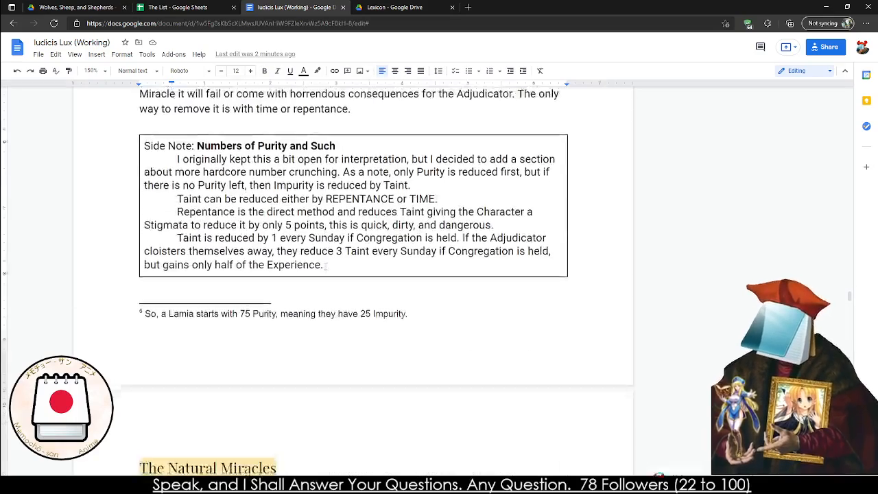
pyautogui.scroll(-7, 325, 265)
pyautogui.scroll(1, 116, 168)
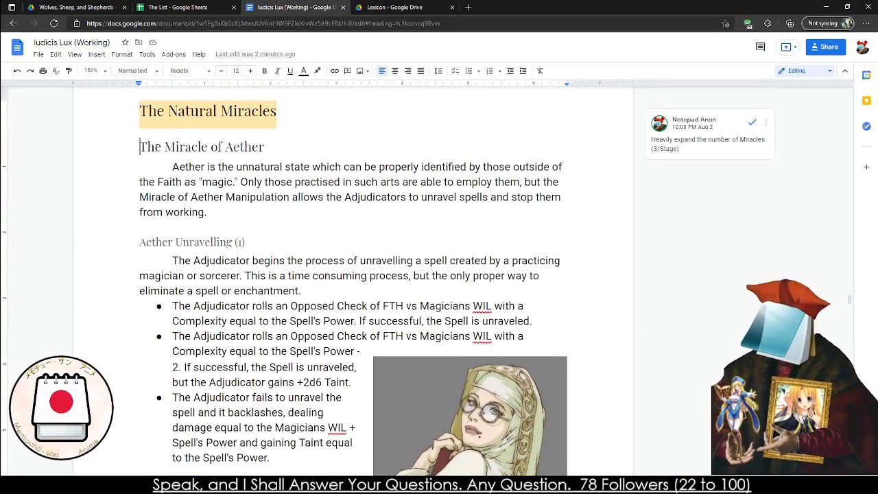
pyautogui.moveTo(139, 146); pyautogui.dragTo(265, 147)
pyautogui.click(170, 262)
pyautogui.scroll(-2, 169, 266)
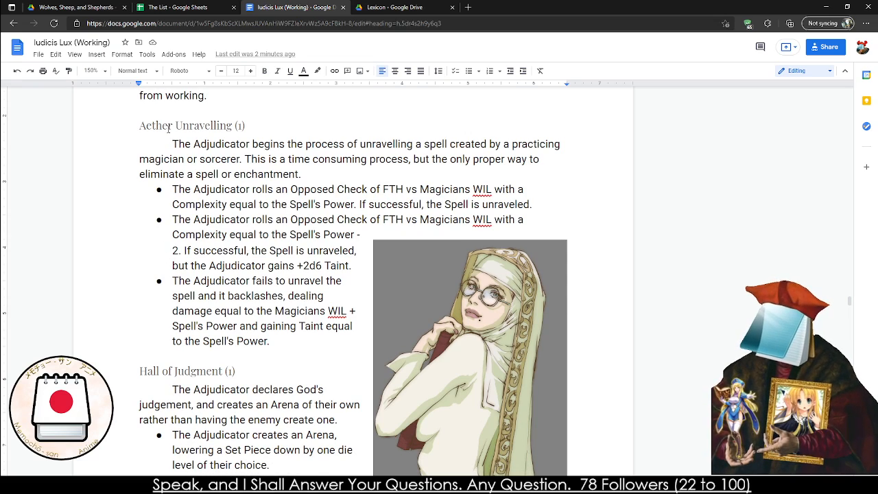
pyautogui.moveTo(163, 126); pyautogui.dragTo(216, 125)
# Examine the Third Eye Understanding miracle and the side note "The Heavenly Convenience Miracles"
pyautogui.scroll(-9, 232, 233)
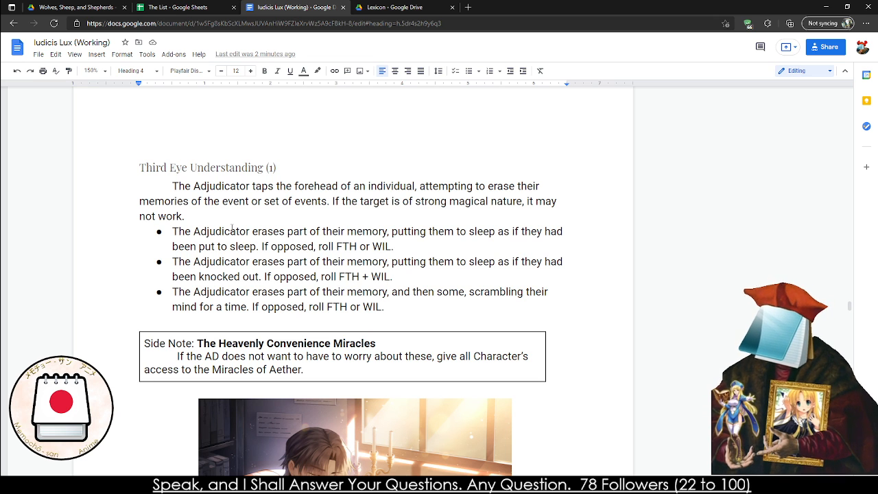
pyautogui.moveTo(175, 186); pyautogui.dragTo(153, 194)
pyautogui.click(185, 217)
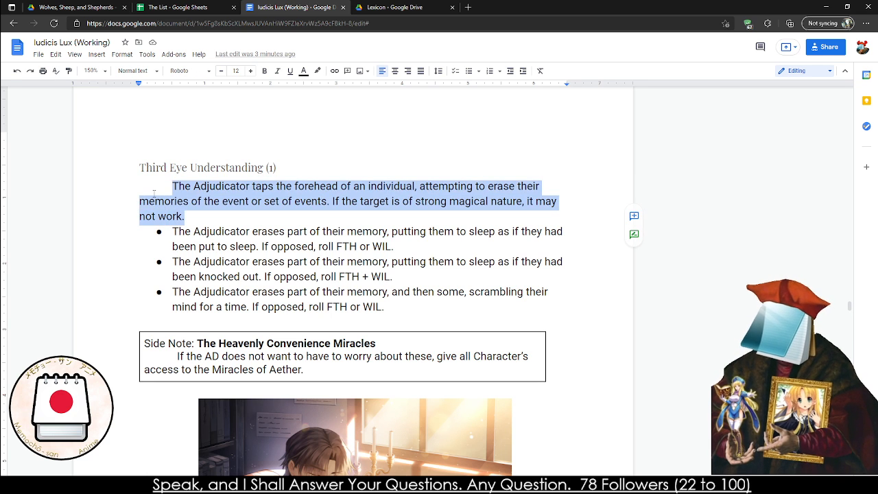
pyautogui.click(154, 194)
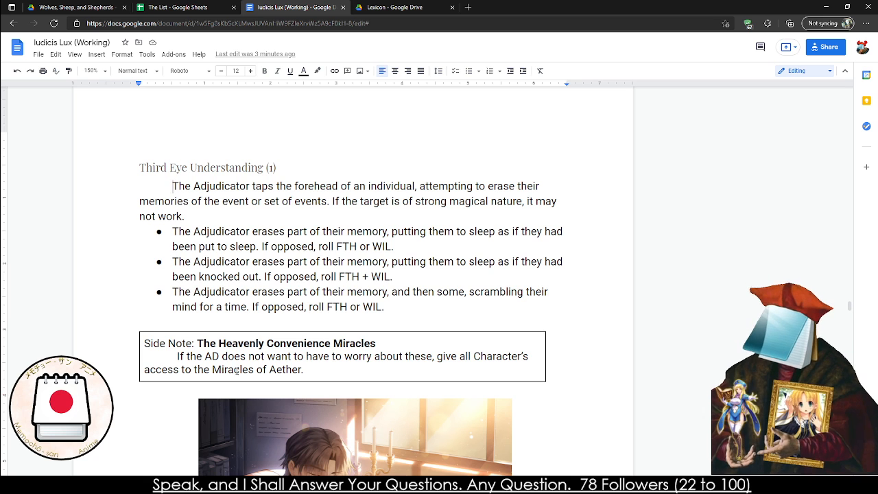
pyautogui.moveTo(155, 343); pyautogui.dragTo(259, 370)
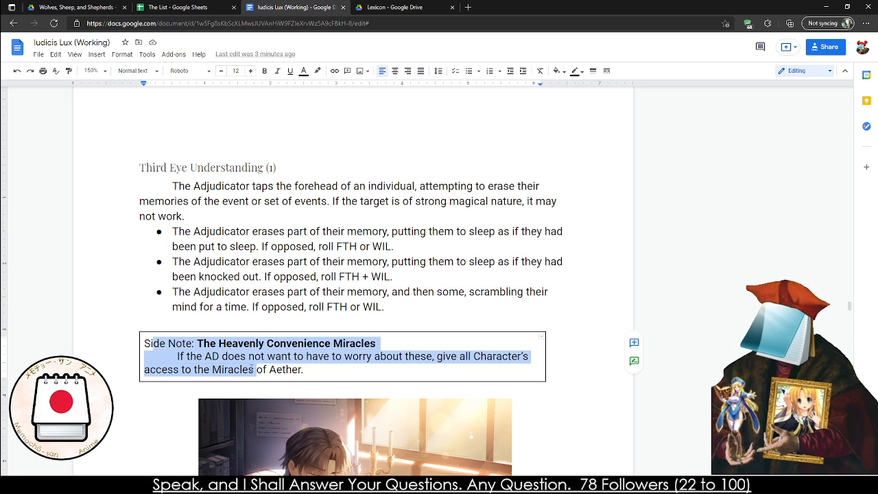
pyautogui.scroll(-7, 245, 366)
pyautogui.scroll(15, 223, 359)
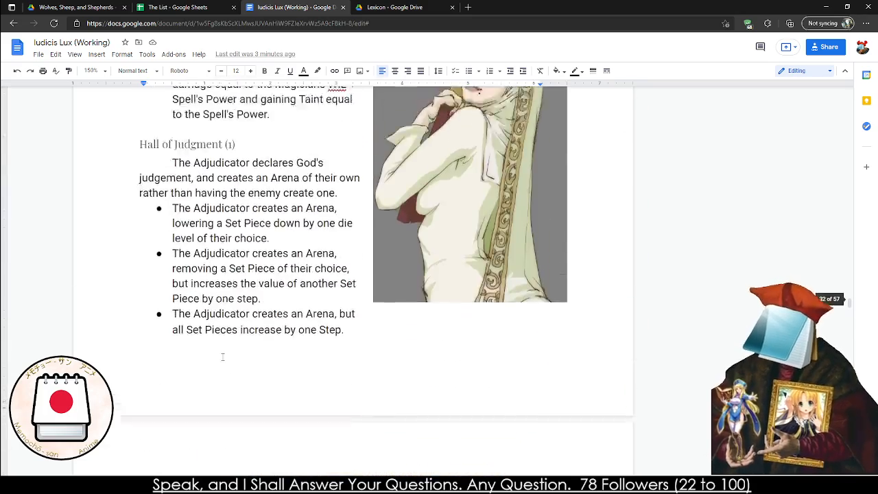
# Copy the opening paragraph of Miraculous Form and Divine Intervention into the blank text window and indent its first line
pyautogui.scroll(5, 223, 357)
pyautogui.scroll(2, 271, 385)
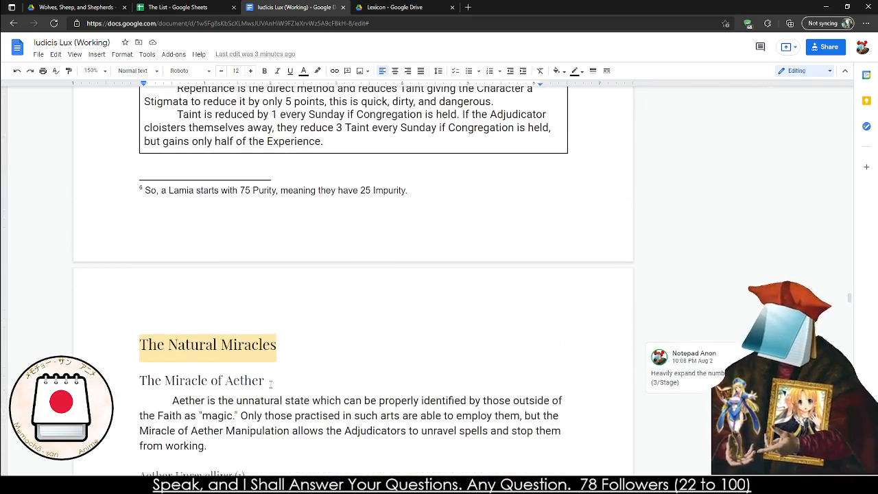
pyautogui.scroll(20, 271, 383)
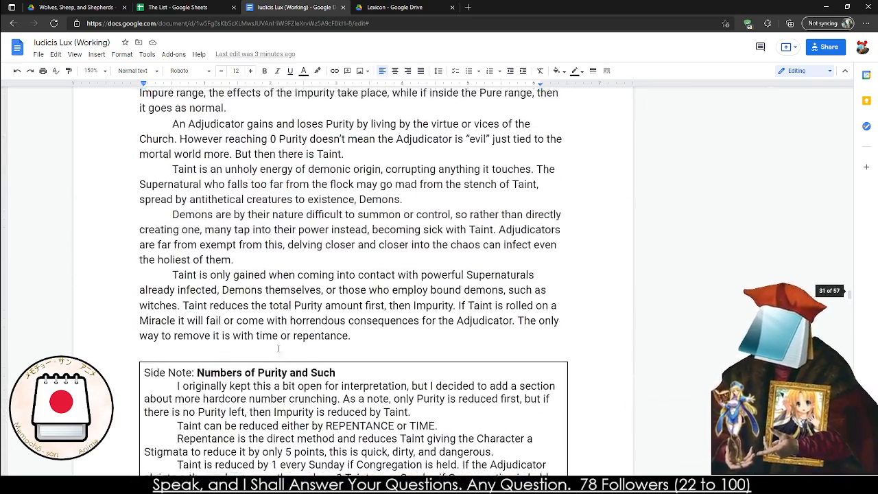
pyautogui.scroll(4, 278, 349)
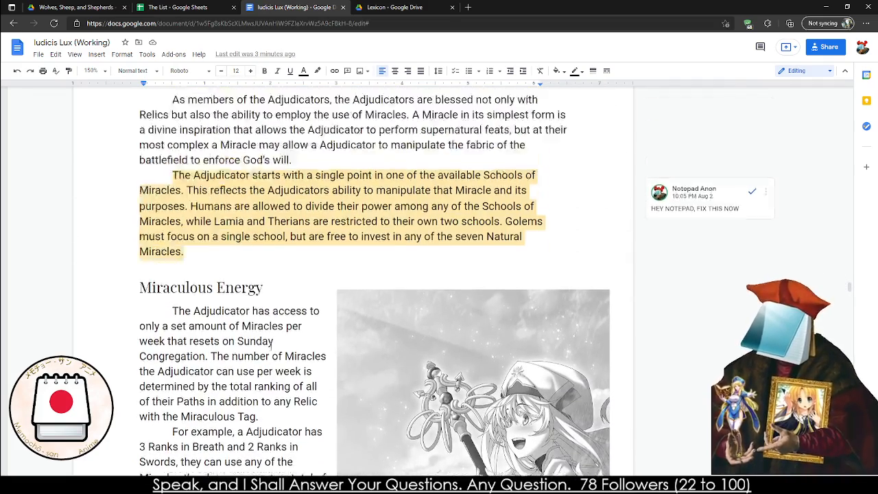
pyautogui.tripleClick(236, 227)
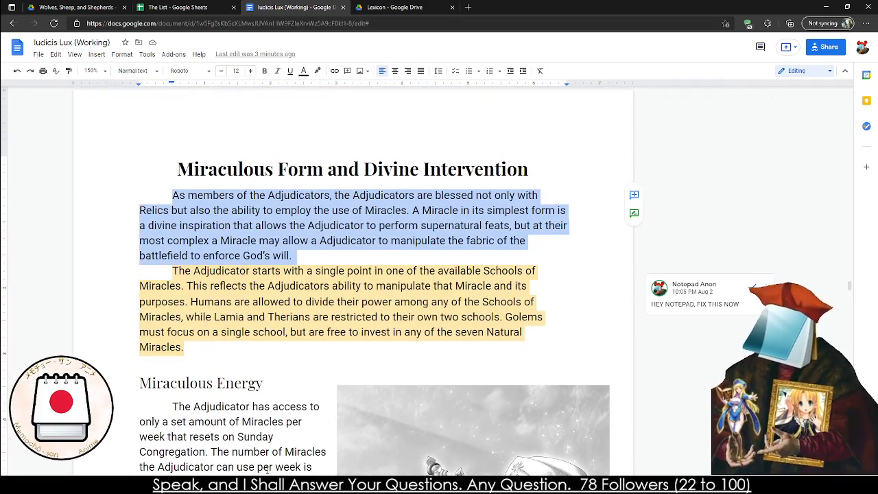
pyautogui.hotkey('alt', 'Tab')
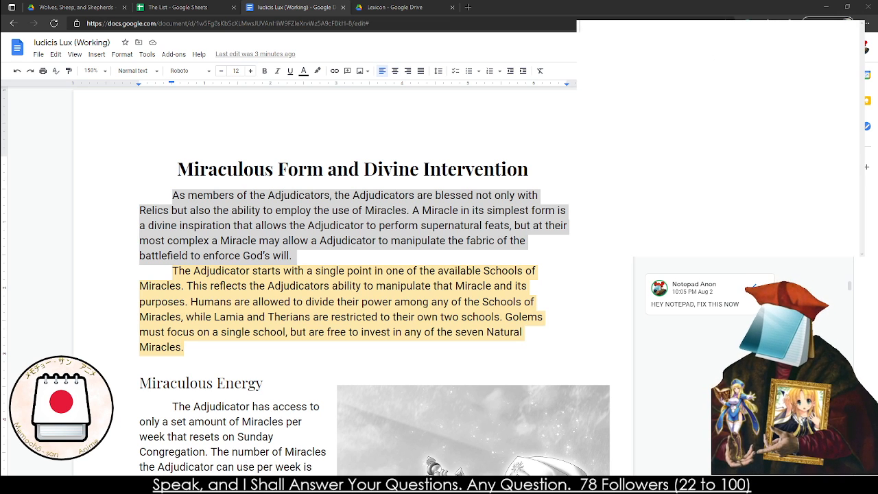
pyautogui.tripleClick(184, 223)
pyautogui.hotkey('ctrl', 'c')
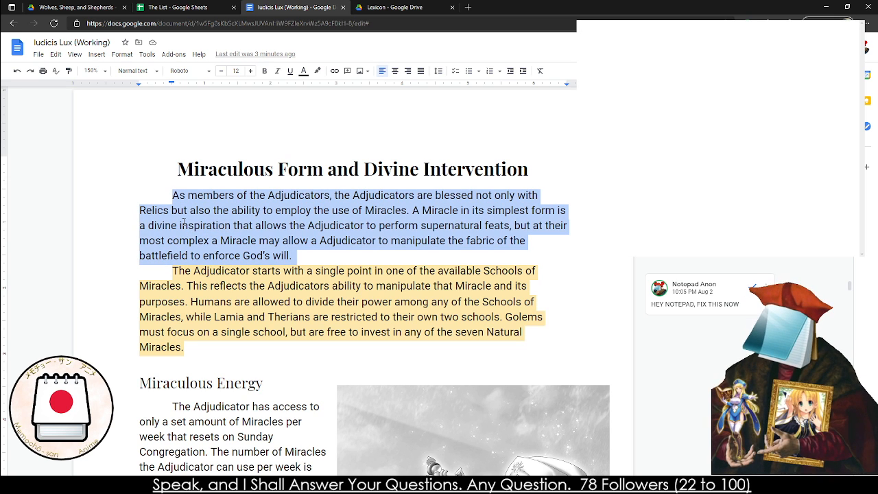
pyautogui.hotkey('alt', 'Tab')
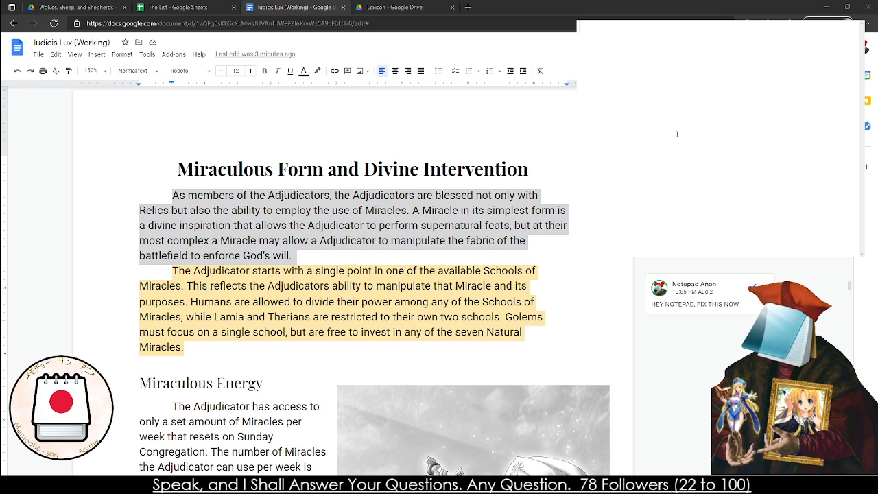
pyautogui.hotkey('ctrl', 'v')
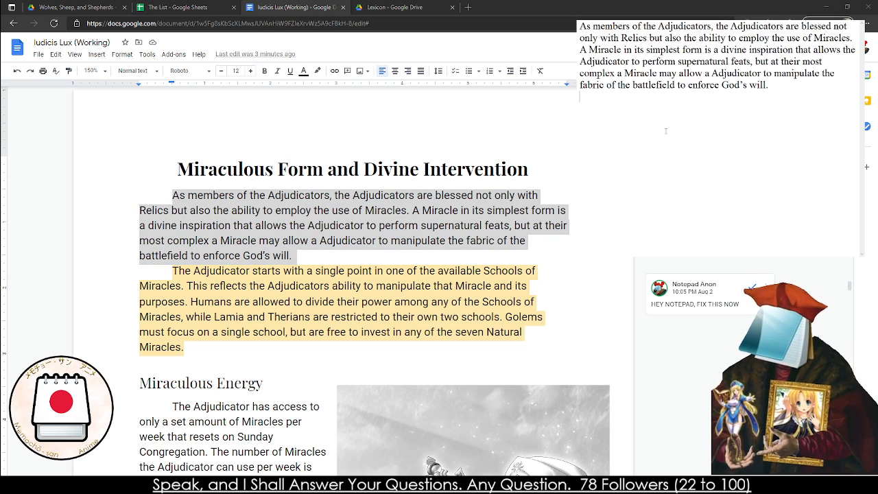
pyautogui.hotkey('ctrl', 'Home')
pyautogui.press('Tab')
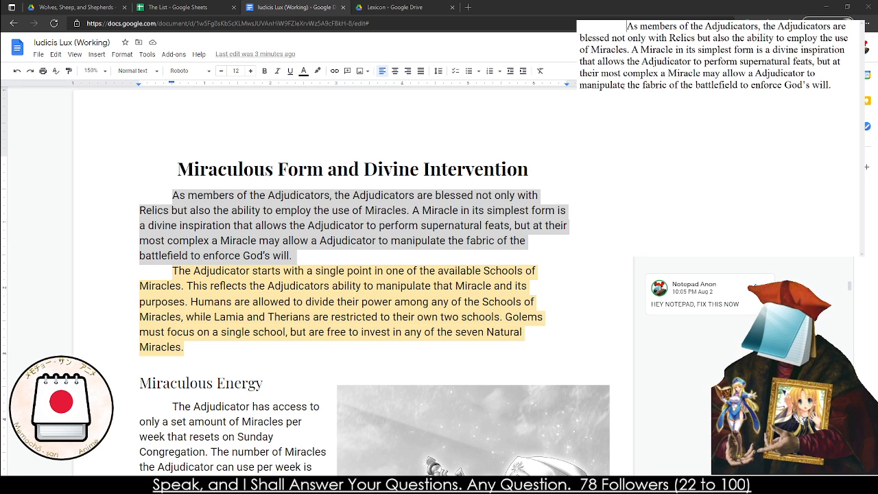
# Replace the text window's contents with the highlighted paragraph beginning "The Adjudicator starts with a single point" and indent its first line
pyautogui.click(306, 422)
pyautogui.hotkey('alt', 'Tab')
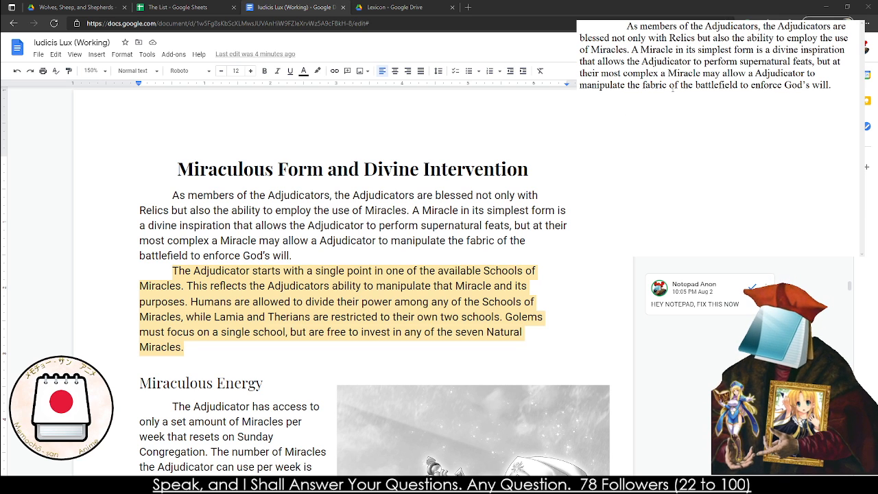
pyautogui.hotkey('ctrl', 'a')
pyautogui.press('BackSpace')
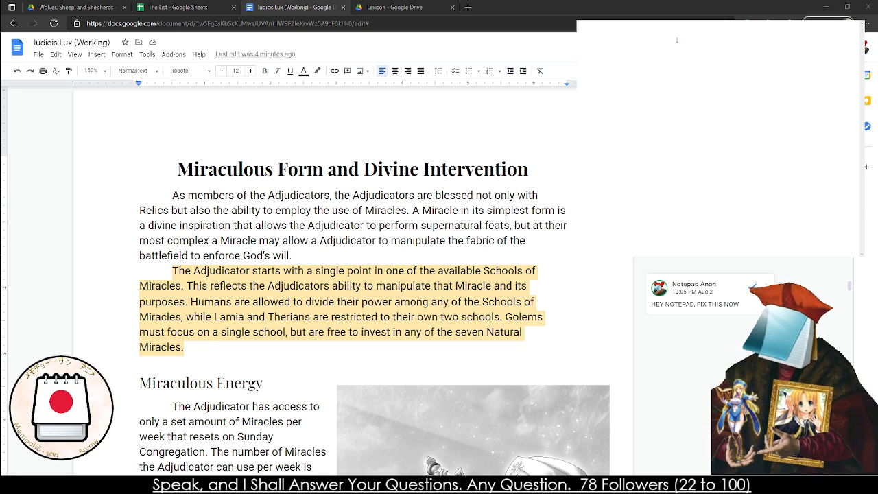
pyautogui.click(325, 273)
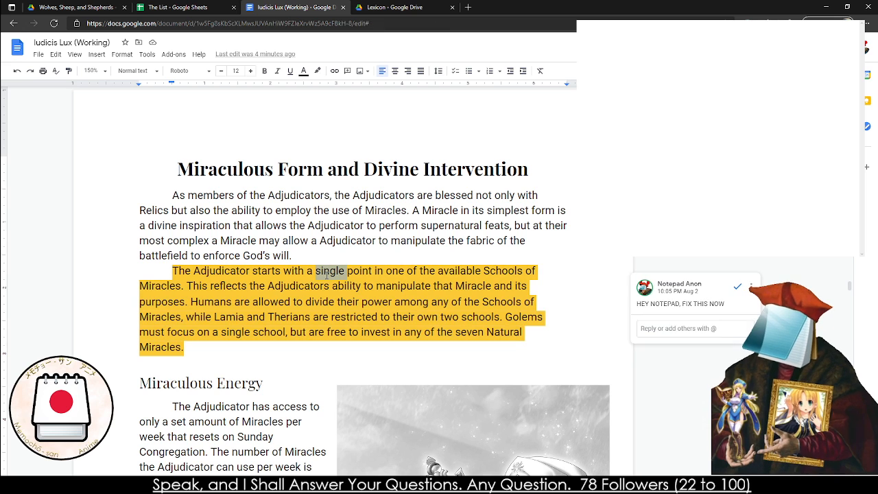
pyautogui.tripleClick(325, 273)
pyautogui.hotkey('ctrl', 'c')
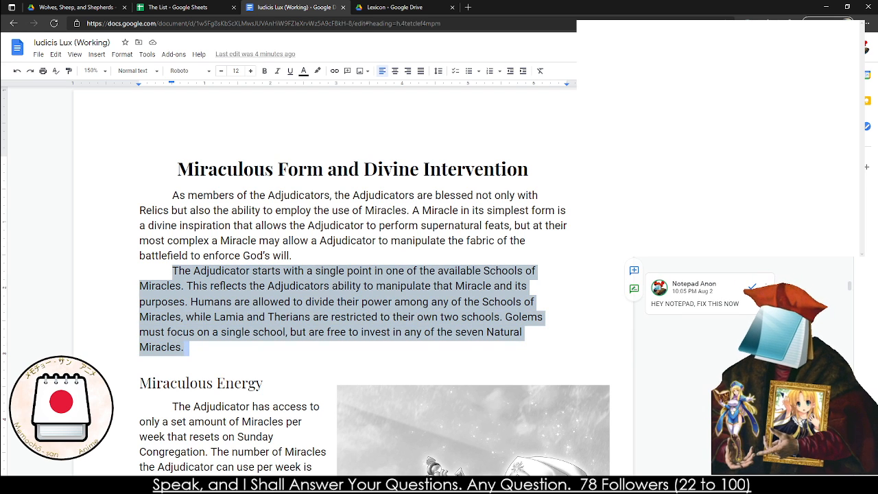
pyautogui.click(599, 229)
pyautogui.hotkey('ctrl', 'v')
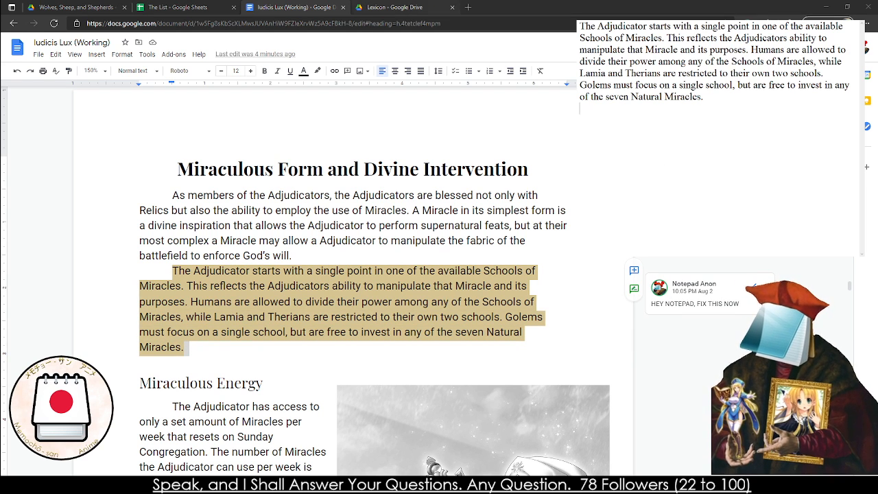
pyautogui.click(580, 28)
pyautogui.press('Tab')
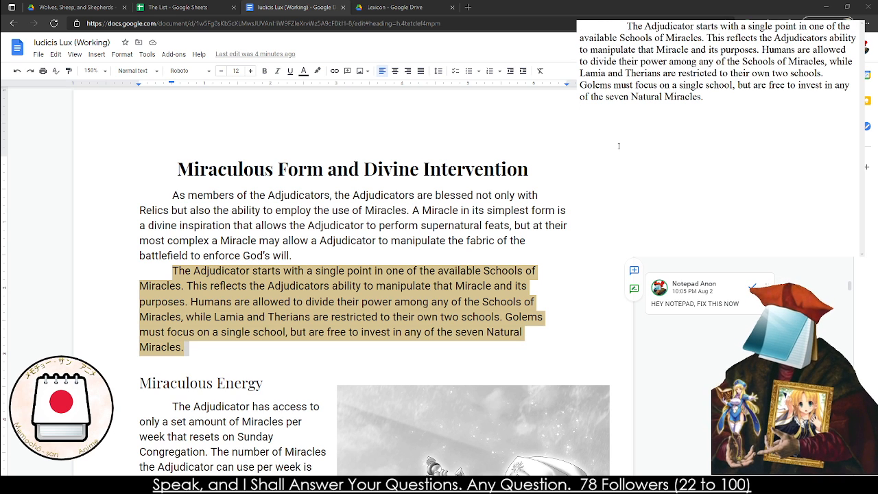
pyautogui.write('The Adju')
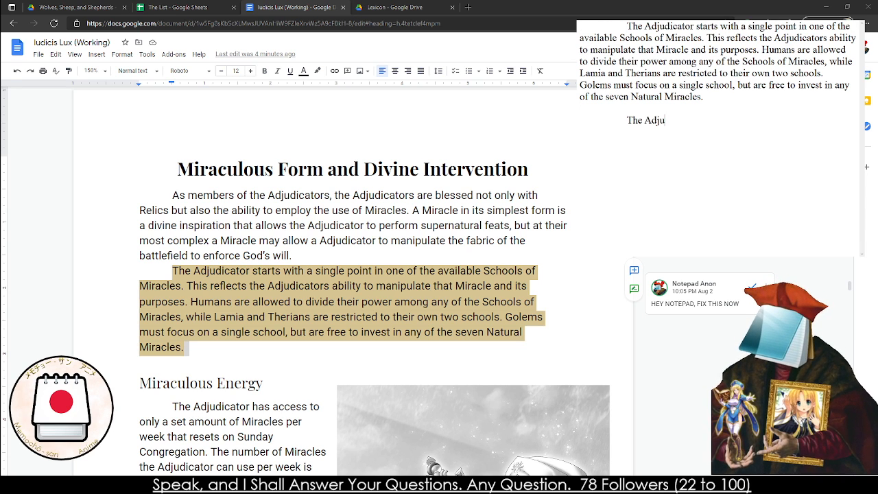
pyautogui.write('dicator')
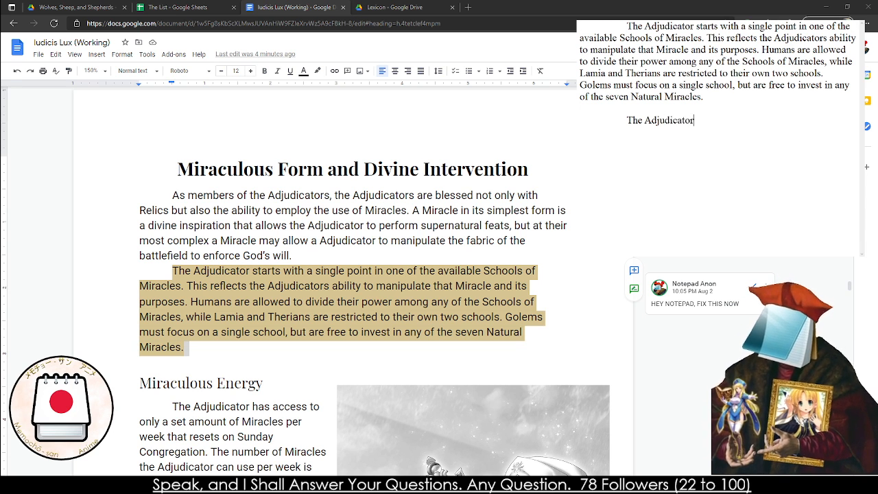
pyautogui.write(' starts with')
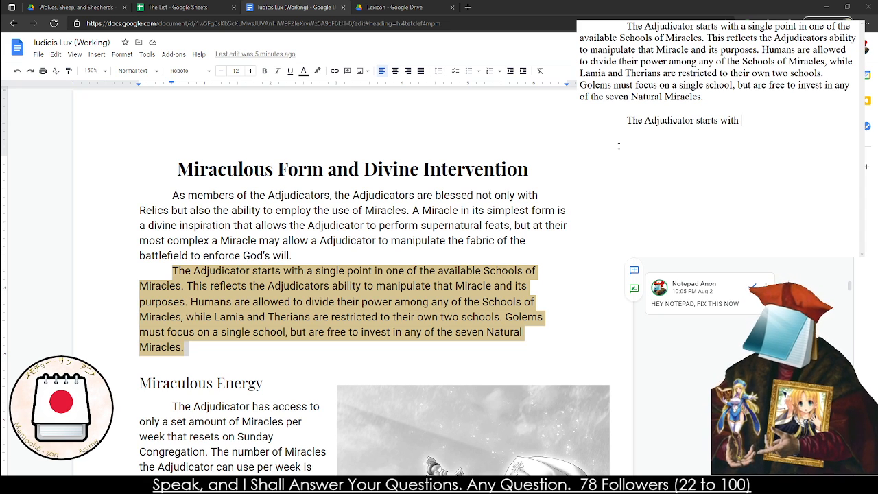
pyautogui.write('three Miracles')
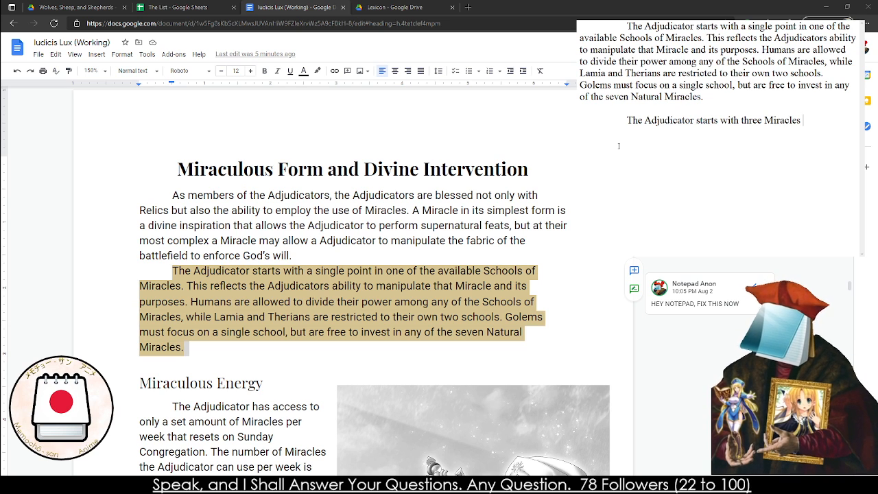
pyautogui.press('BackSpace')
pyautogui.press('BackSpace')
pyautogui.press('BackSpace')
pyautogui.press('BackSpace')
pyautogui.press('BackSpace')
pyautogui.press('BackSpace')
pyautogui.press('BackSpace')
pyautogui.press('BackSpace')
pyautogui.press('BackSpace')
pyautogui.press('BackSpace')
pyautogui.press('BackSpace')
pyautogui.press('BackSpace')
pyautogui.press('BackSpace')
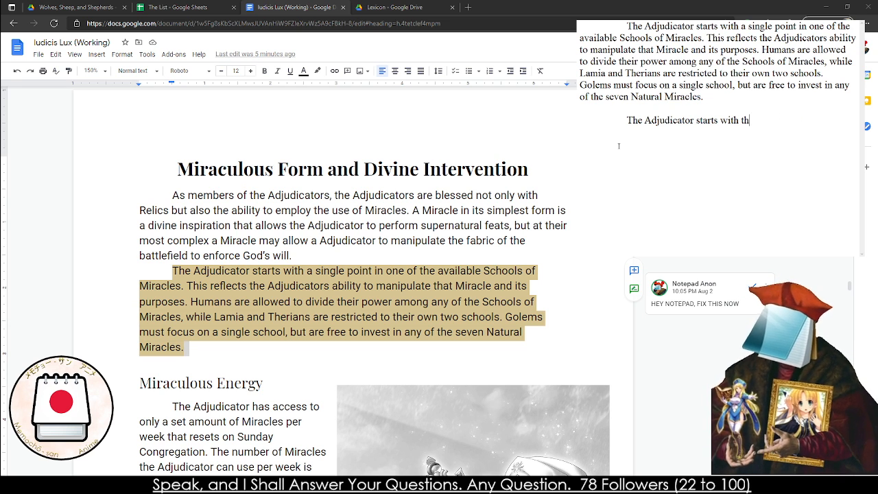
pyautogui.press('BackSpace')
pyautogui.press('BackSpace')
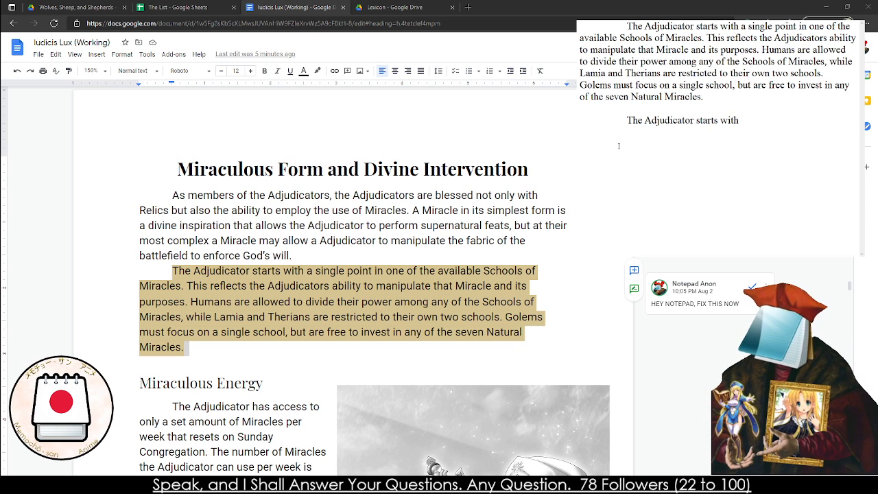
pyautogui.write('option on')
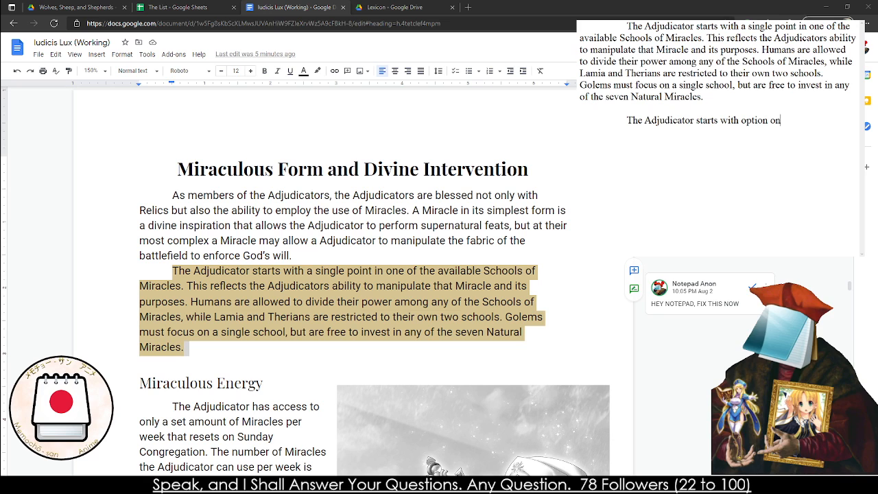
pyautogui.press('BackSpace')
pyautogui.write('f ')
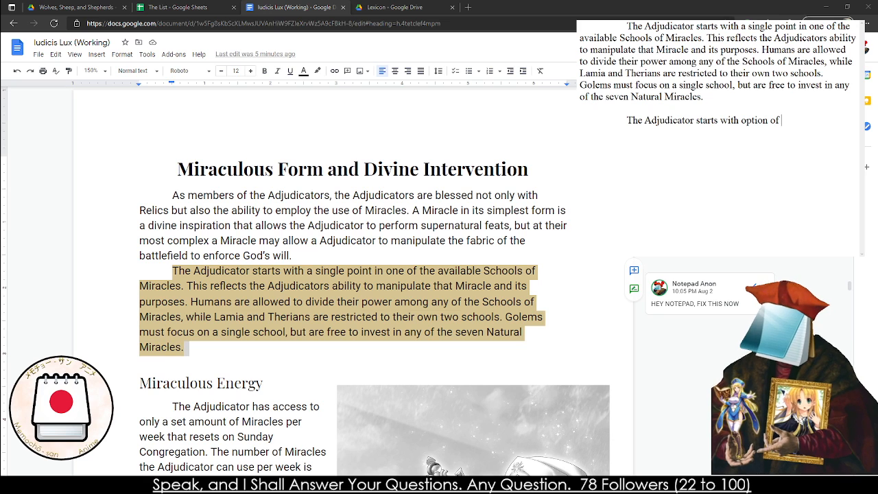
pyautogui.write('investing 3')
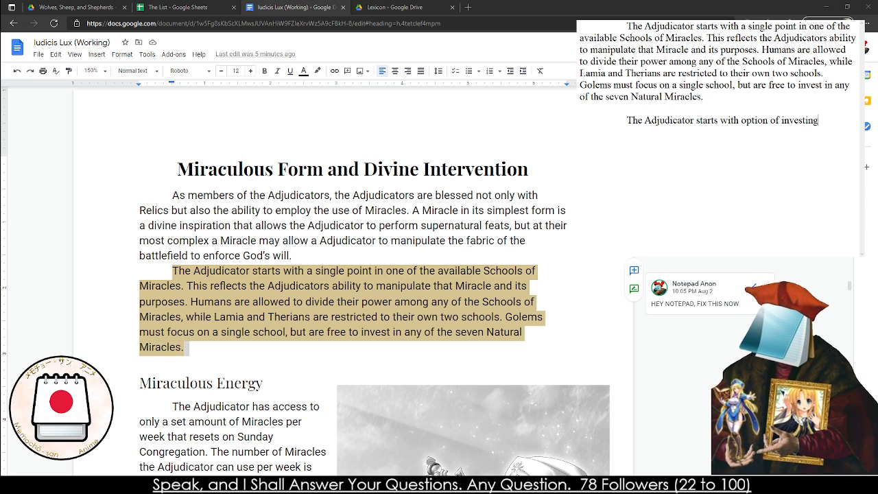
pyautogui.press('BackSpace')
pyautogui.press('BackSpace')
pyautogui.write('three ')
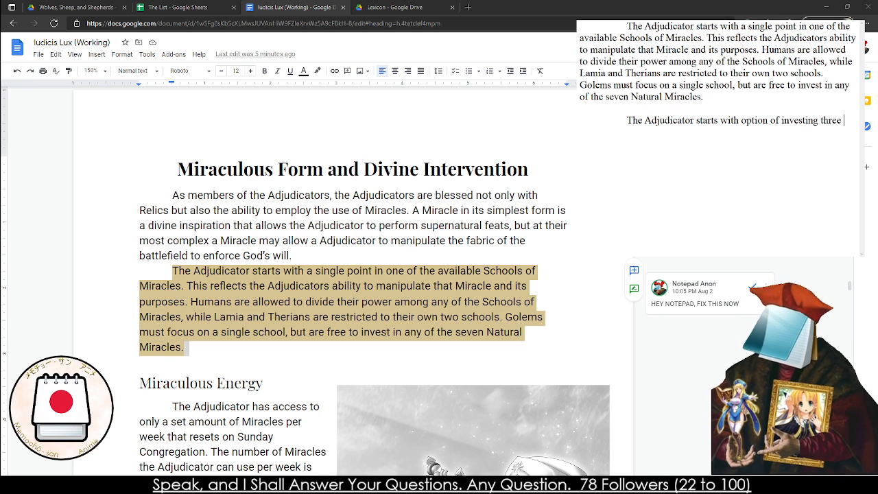
pyautogui.write('points inot the')
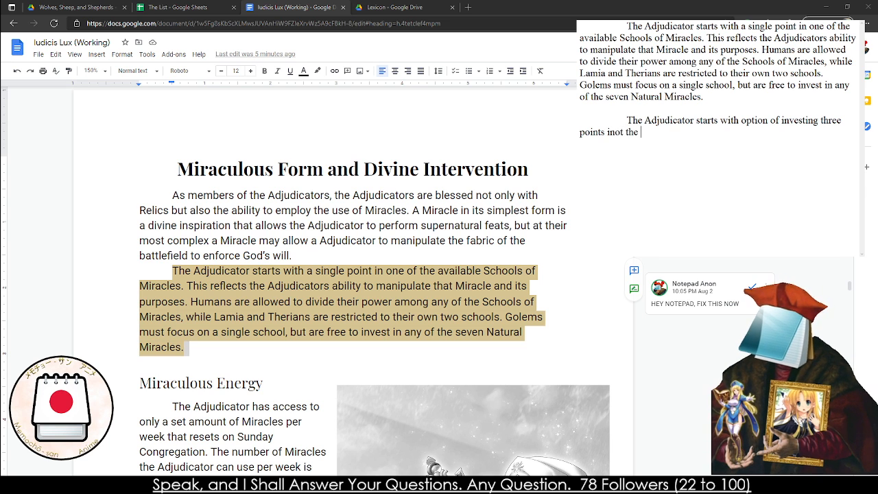
pyautogui.hotkey('shift', 'Up')
pyautogui.press('BackSpace')
pyautogui.press('BackSpace')
pyautogui.press('BackSpace')
pyautogui.press('BackSpace')
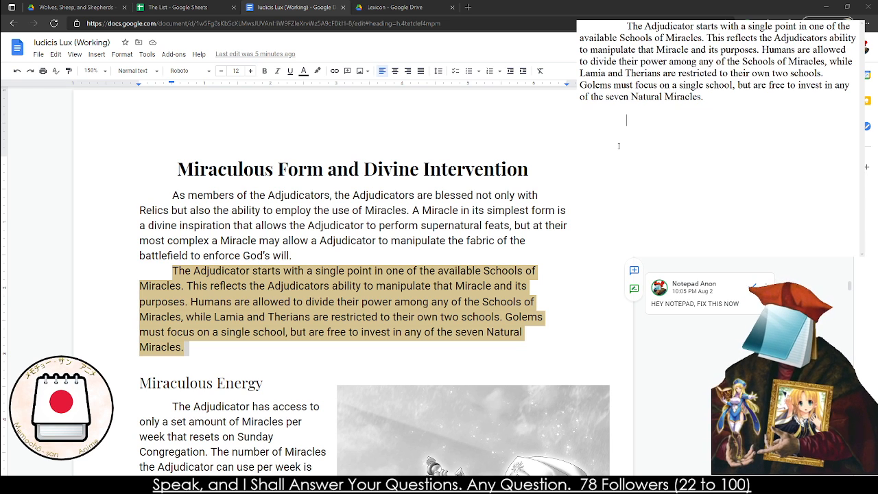
# Begin a new indented paragraph below the pasted passage in the text window with "Every Miracle is"
pyautogui.write('Every Miracle is')
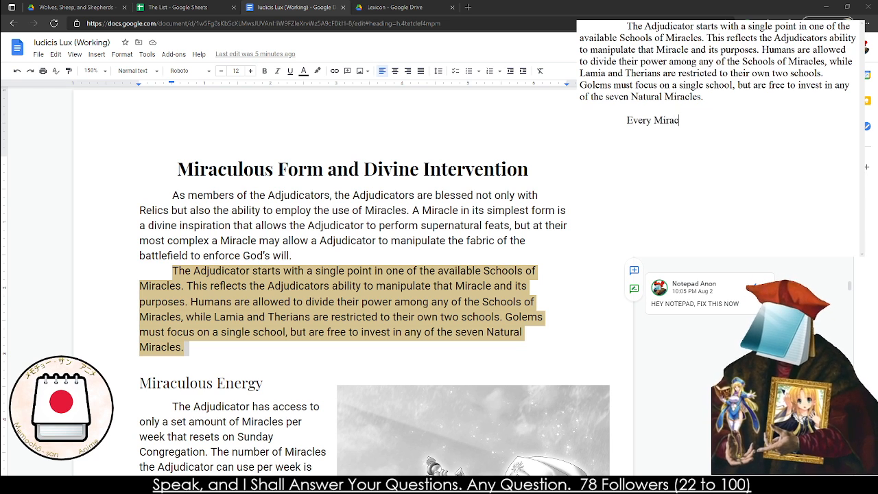
pyautogui.press('BackSpace')
pyautogui.press('BackSpace')
pyautogui.press('BackSpace')
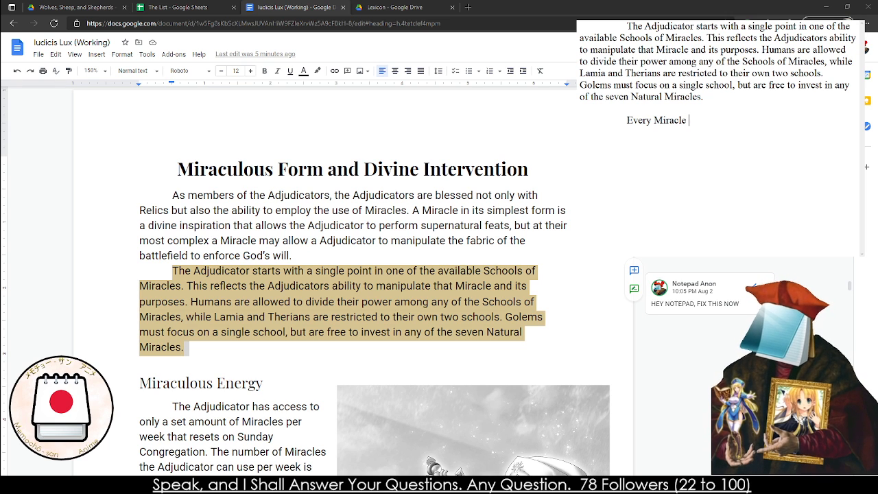
pyautogui.write('is c')
pyautogui.press('BackSpace')
pyautogui.press('BackSpace')
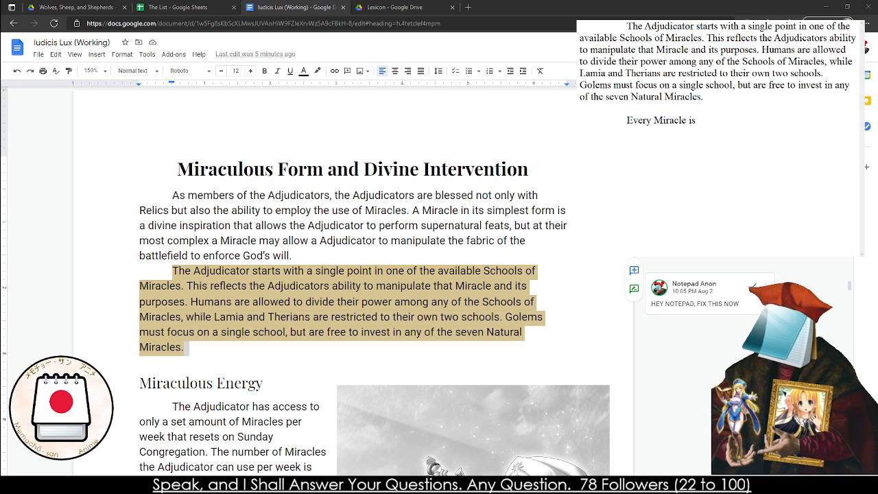
pyautogui.write('given a Form')
pyautogui.scroll(-20, 353, 281)
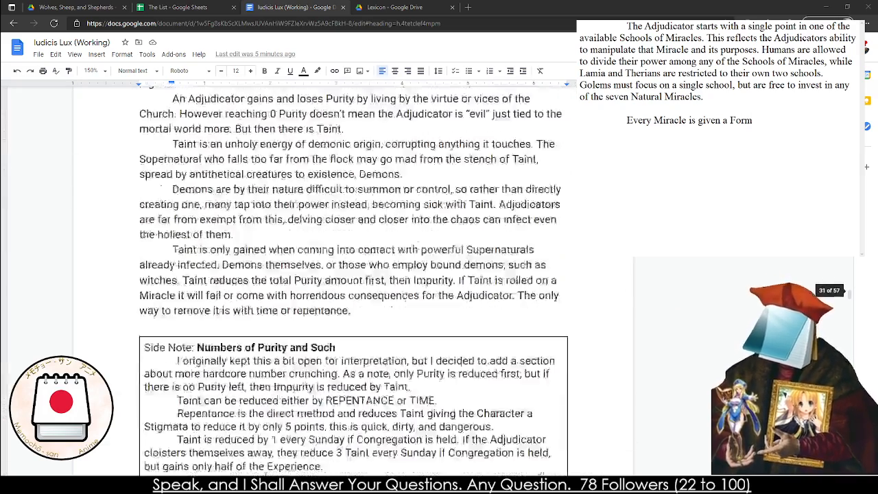
pyautogui.scroll(20, 353, 281)
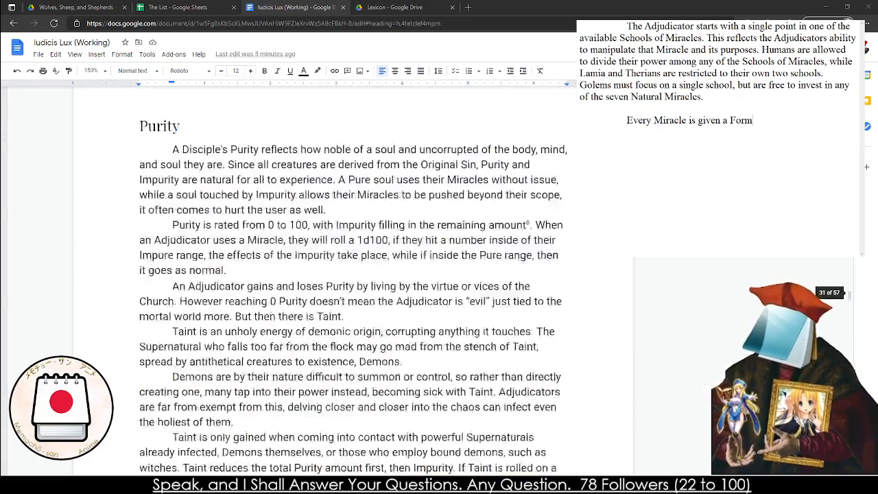
pyautogui.scroll(1, 354, 281)
pyautogui.press('BackSpace')
pyautogui.press('BackSpace')
pyautogui.press('BackSpace')
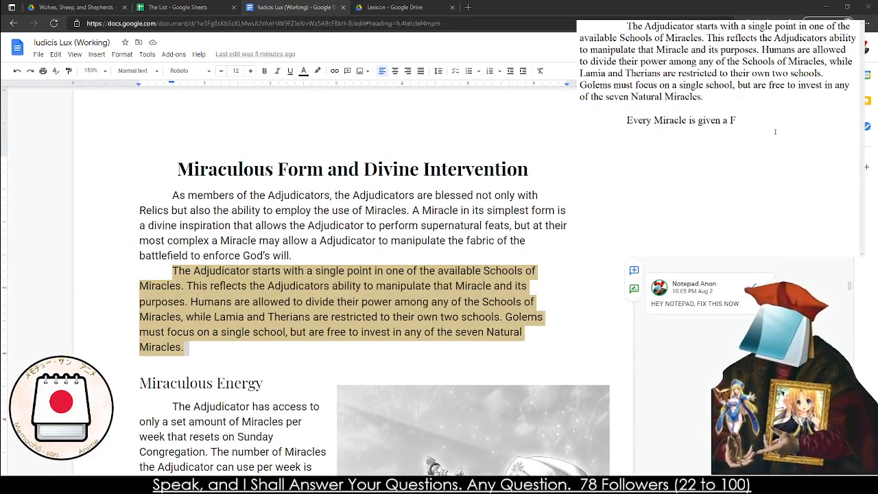
pyautogui.press('BackSpace')
pyautogui.press('BackSpace')
pyautogui.press('BackSpace')
pyautogui.press('BackSpace')
pyautogui.press('BackSpace')
pyautogui.press('BackSpace')
pyautogui.press('BackSpace')
pyautogui.press('BackSpace')
pyautogui.press('BackSpace')
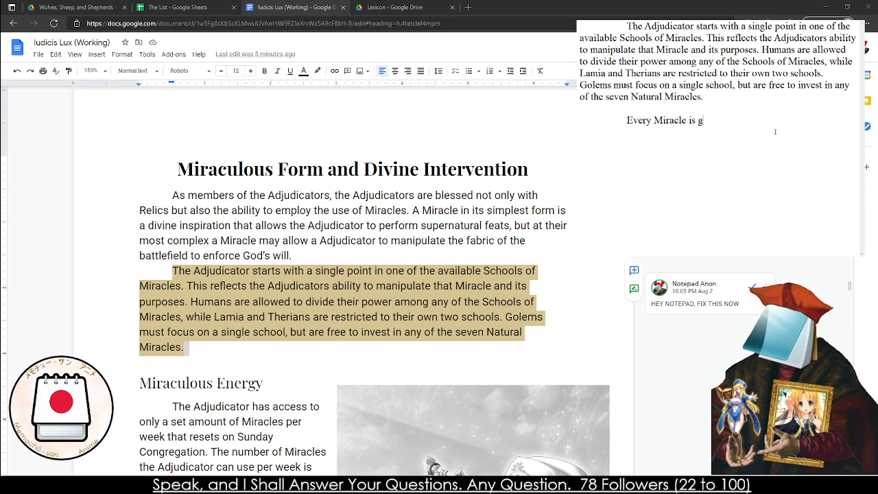
# Continue the new paragraph's opening sentence with "classed in a broad understanding"
pyautogui.write('classed in the')
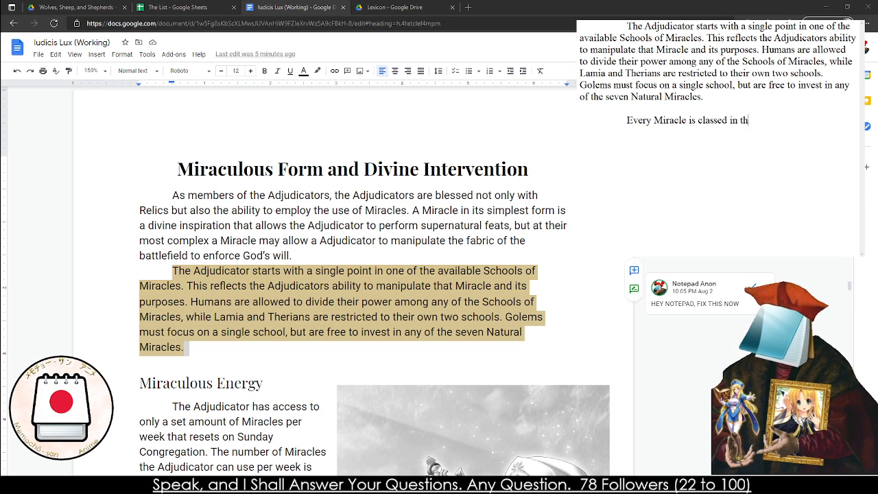
pyautogui.press('BackSpace')
pyautogui.press('BackSpace')
pyautogui.press('BackSpace')
pyautogui.write('a broa')
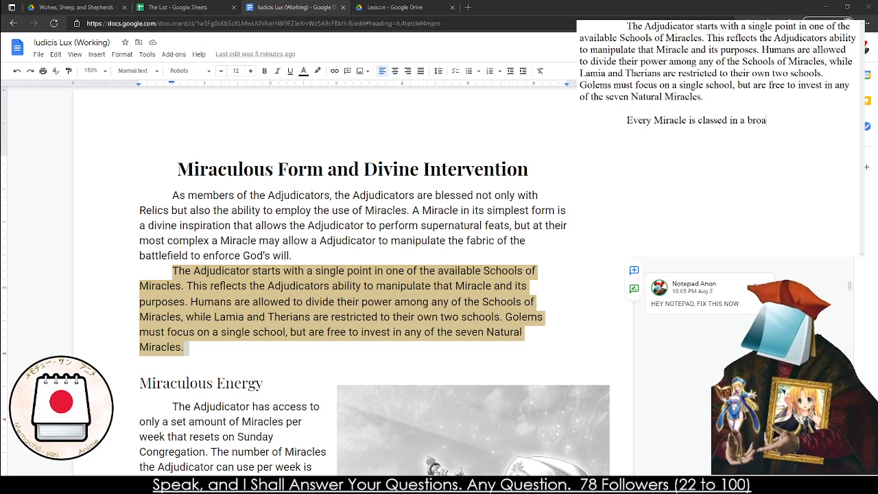
pyautogui.write('d understandding')
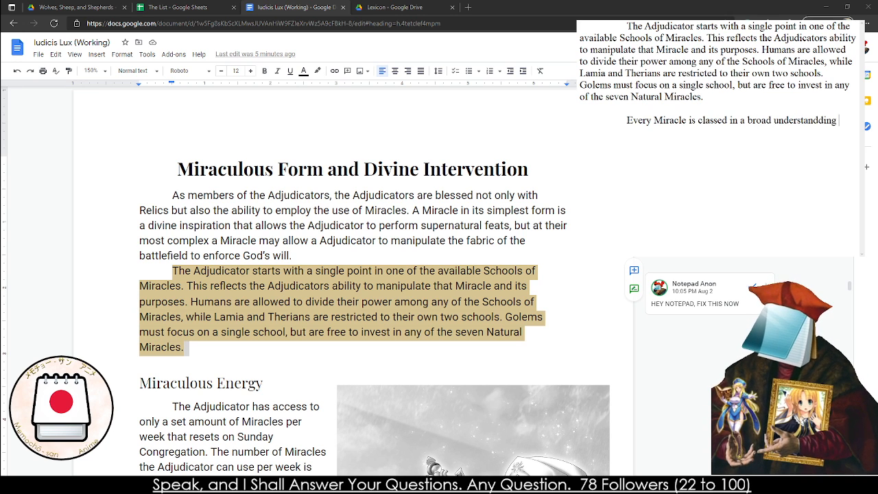
pyautogui.press('BackSpace')
pyautogui.press('BackSpace')
pyautogui.press('BackSpace')
pyautogui.press('BackSpace')
pyautogui.write('ing re')
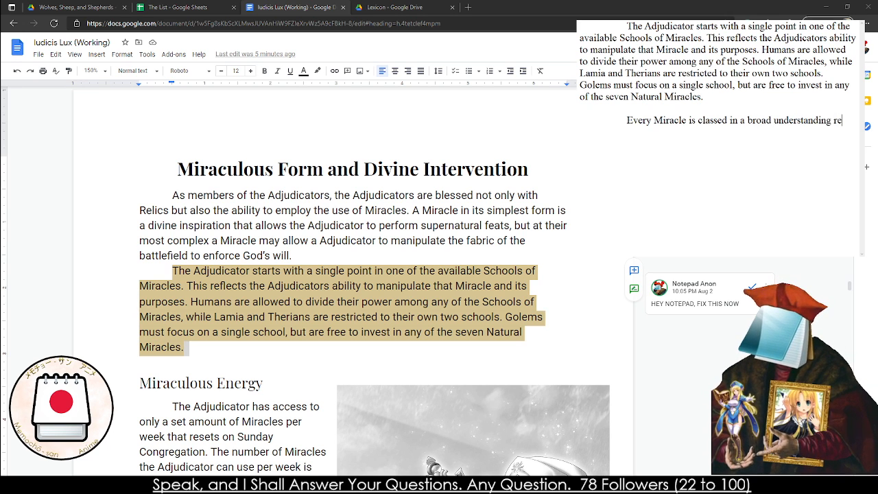
pyautogui.write('ferred to as a ')
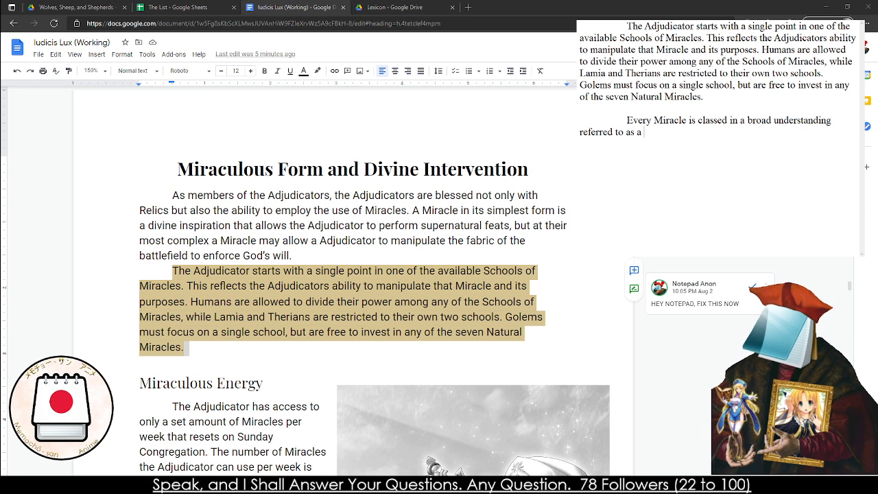
pyautogui.write('"Path.')
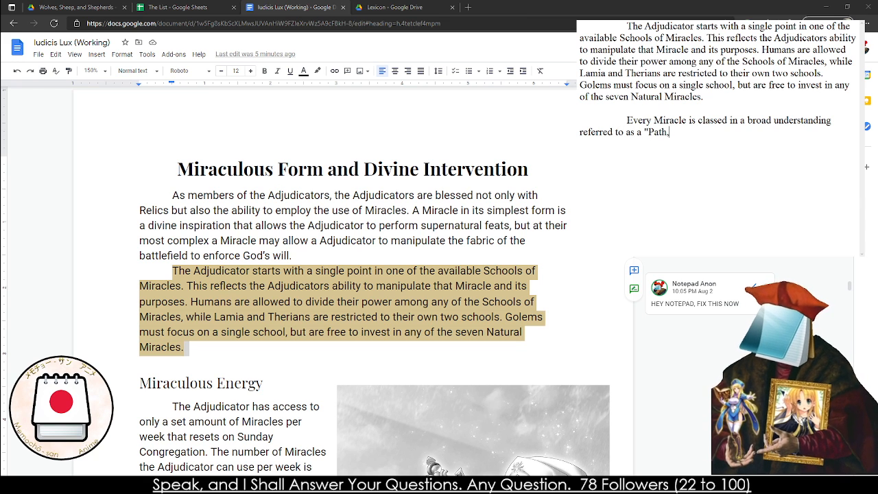
pyautogui.write('"')
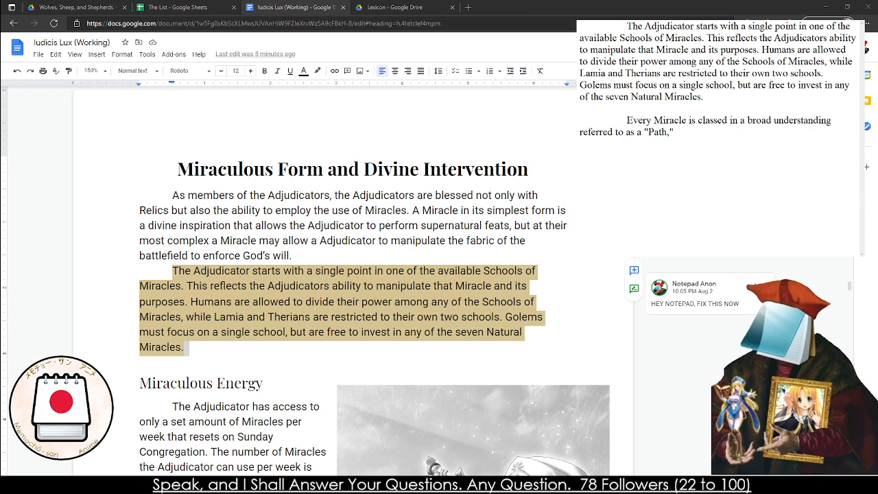
pyautogui.press('BackSpace')
pyautogui.press('BackSpace')
pyautogui.press('BackSpace')
pyautogui.press('BackSpace')
pyautogui.press('BackSpace')
pyautogui.press('BackSpace')
pyautogui.press('BackSpace')
pyautogui.press('BackSpace')
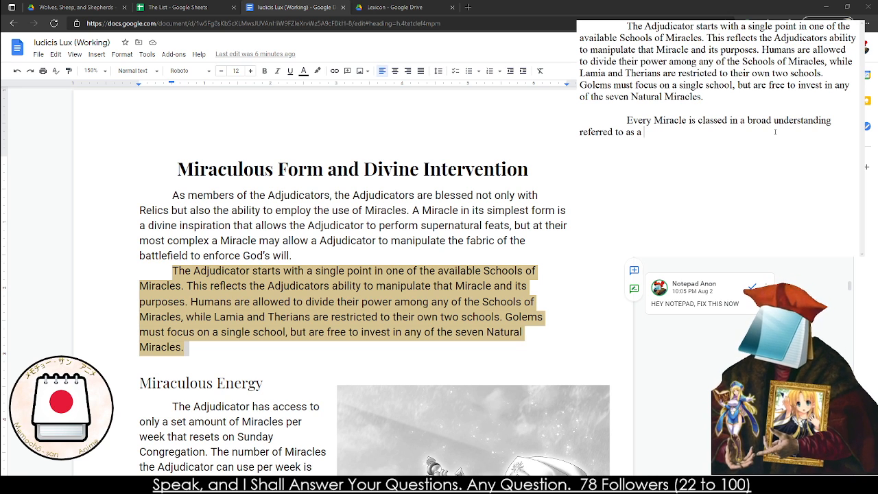
# Remove "referred to as a" from the new paragraph and continue it as "understandings, these allow the"
pyautogui.press('BackSpace')
pyautogui.press('BackSpace')
pyautogui.press('BackSpace')
pyautogui.press('BackSpace')
pyautogui.press('BackSpace')
pyautogui.press('BackSpace')
pyautogui.press('BackSpace')
pyautogui.press('BackSpace')
pyautogui.press('BackSpace')
pyautogui.press('BackSpace')
pyautogui.press('BackSpace')
pyautogui.press('BackSpace')
pyautogui.press('BackSpace')
pyautogui.press('BackSpace')
pyautogui.press('BackSpace')
pyautogui.press('BackSpace')
pyautogui.press('BackSpace')
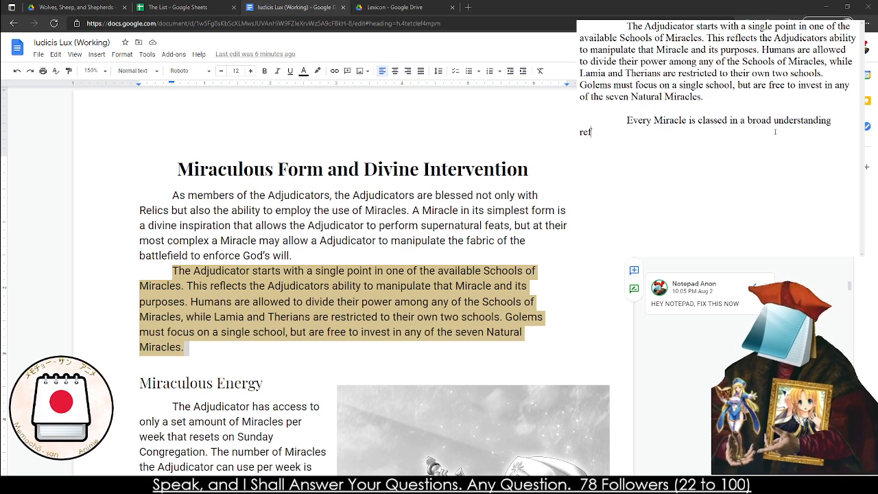
pyautogui.write('s')
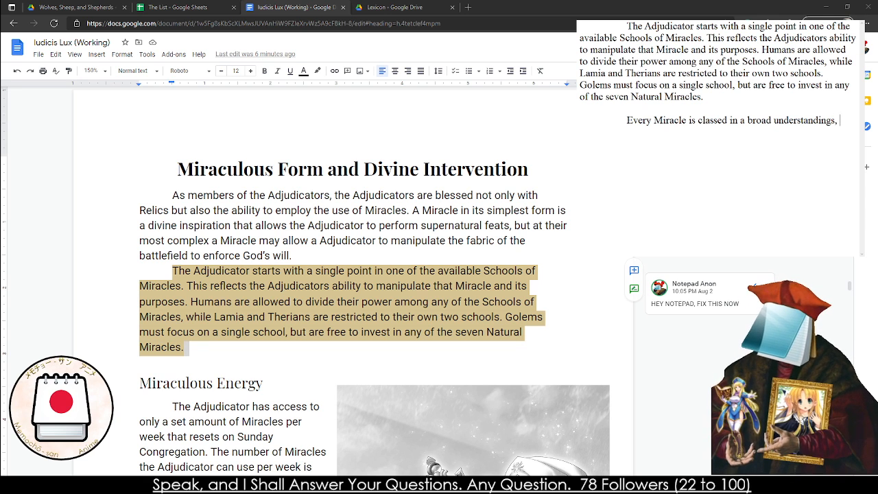
pyautogui.write(', these all')
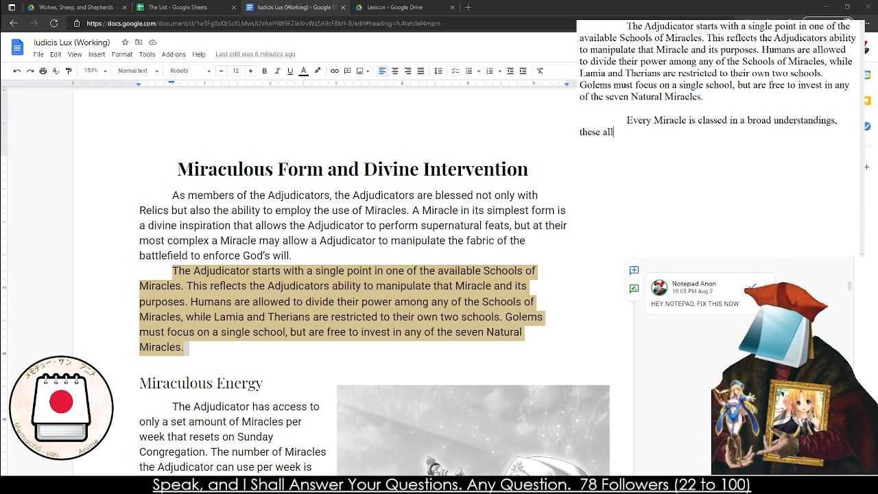
pyautogui.write('ow the CHaracter')
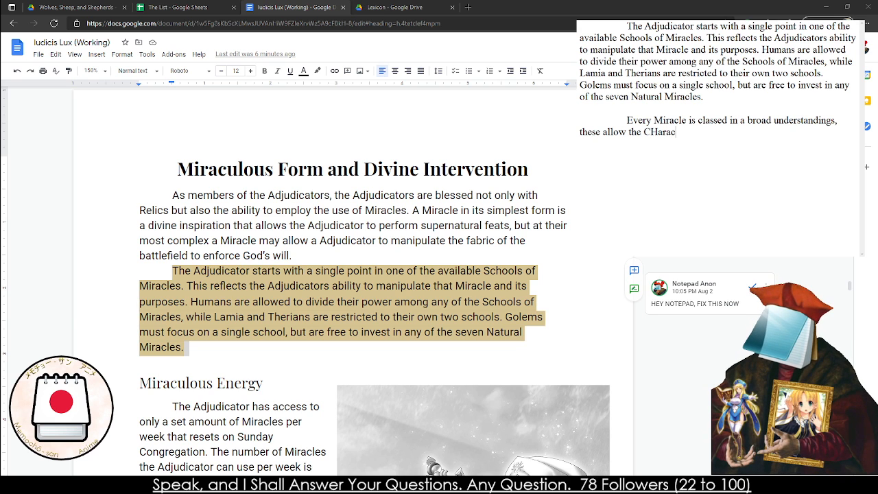
pyautogui.press('BackSpace')
pyautogui.press('BackSpace')
pyautogui.press('BackSpace')
pyautogui.press('BackSpace')
pyautogui.press('BackSpace')
pyautogui.press('BackSpace')
pyautogui.press('BackSpace')
pyautogui.press('BackSpace')
pyautogui.press('BackSpace')
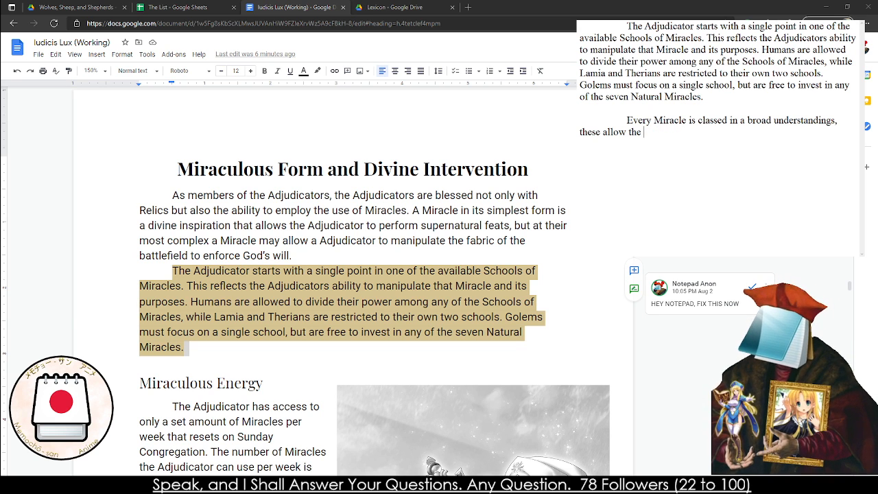
# Continue the sentence in the text window with "Church to easily categorize the Miracles as well as"
pyautogui.write('Church')
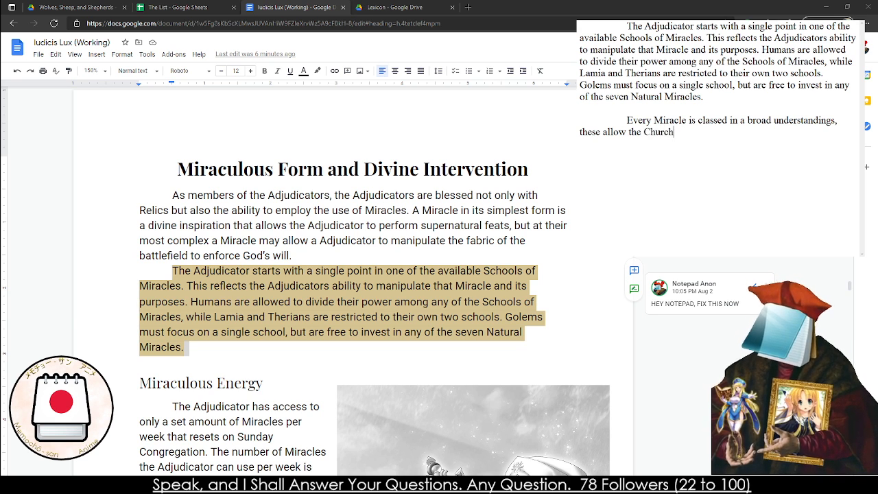
pyautogui.write(' to easily cat')
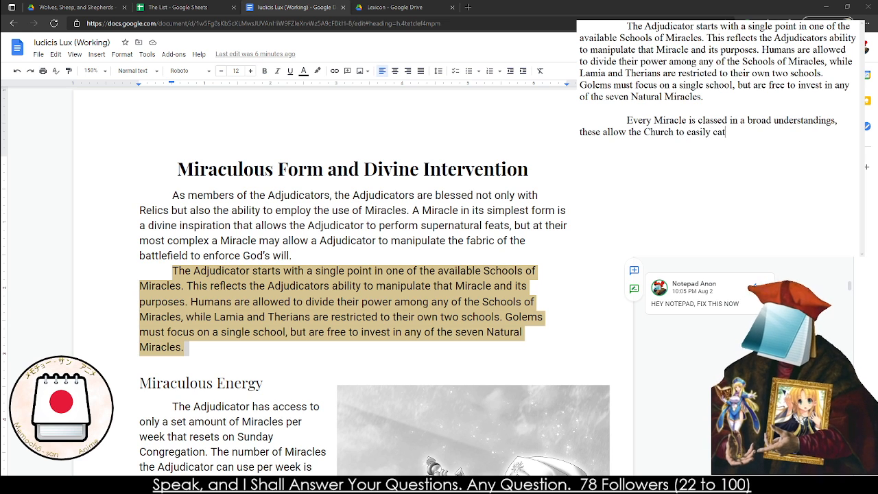
pyautogui.write('egorize t')
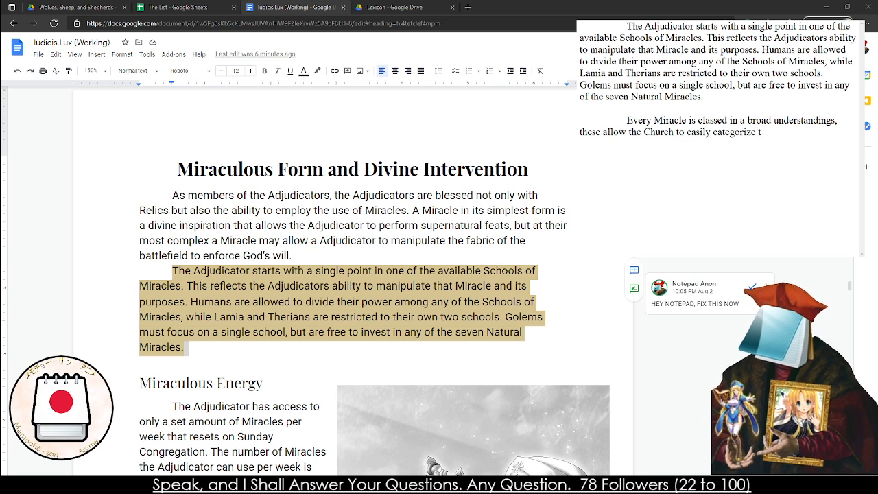
pyautogui.write('he Miracle')
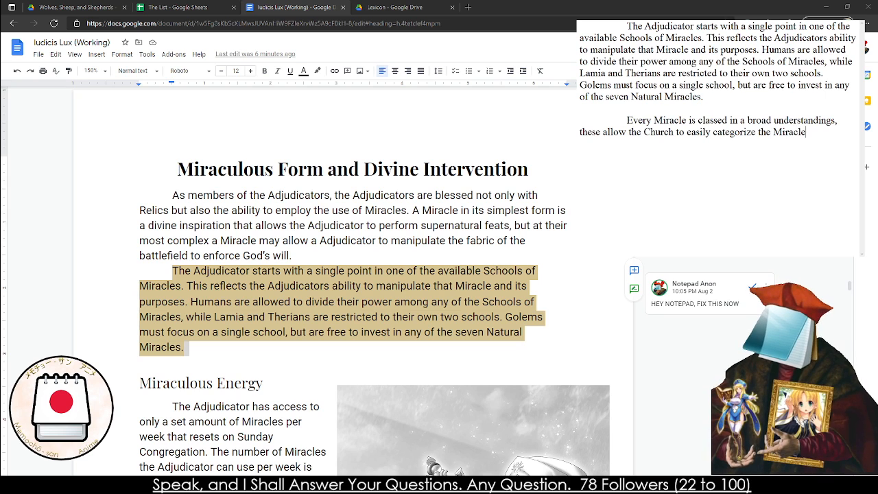
pyautogui.write('s as well as th')
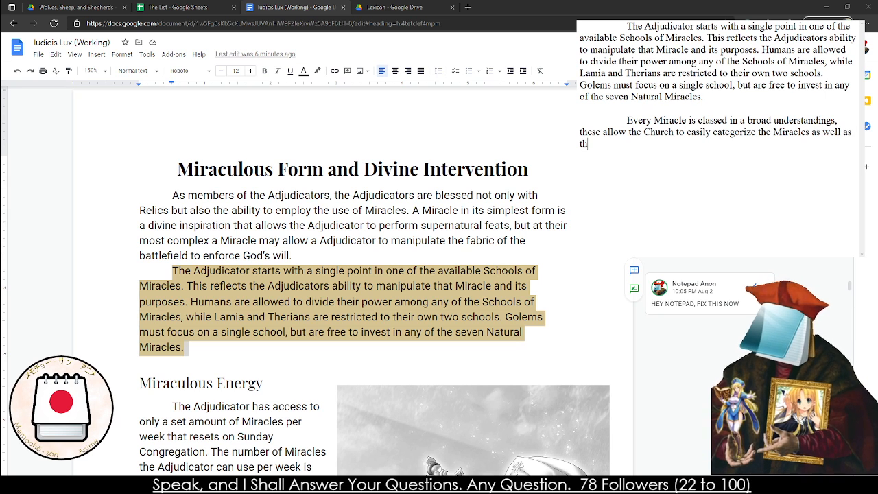
# Finish the paragraph's opening sentence with "have the Adjudicators dedicate their focus to them."
pyautogui.press('BackSpace')
pyautogui.press('BackSpace')
pyautogui.write('have the Ad')
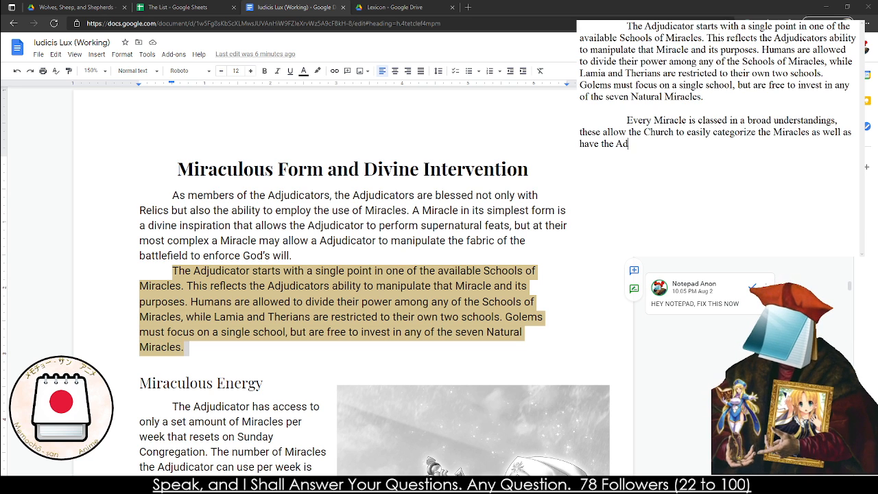
pyautogui.write('judicators d')
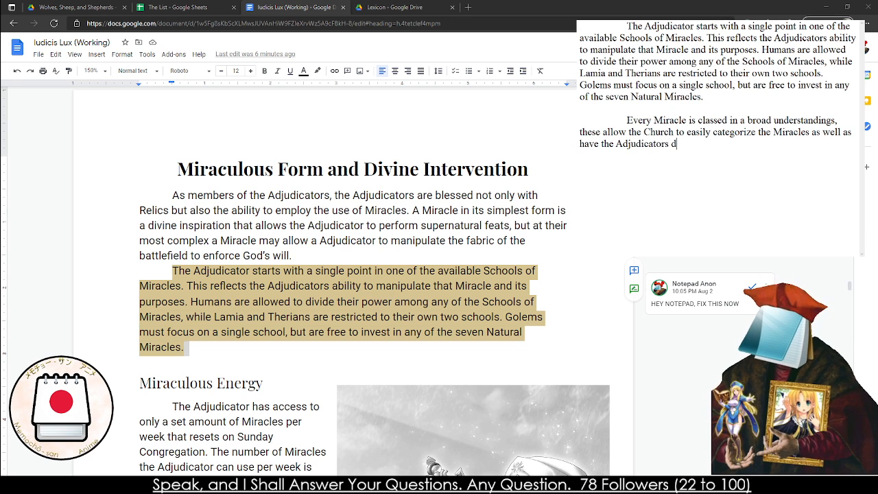
pyautogui.write('edicate their f')
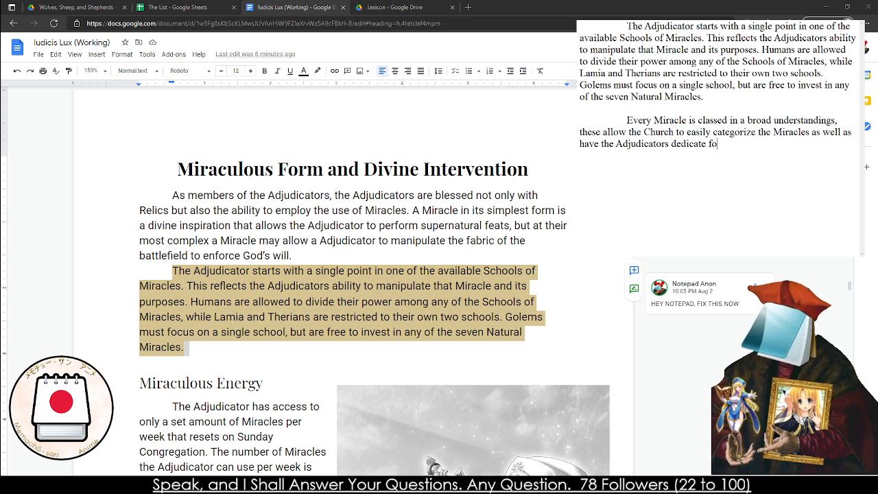
pyautogui.write('ocus to them.')
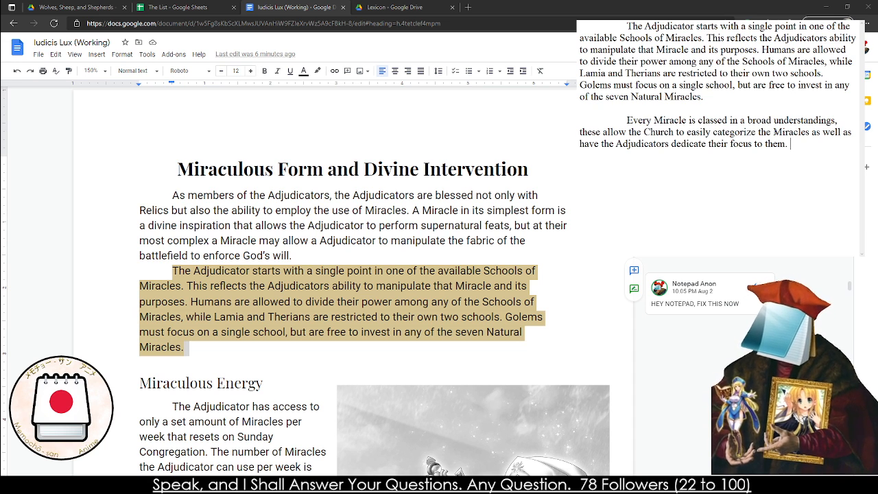
pyautogui.write('At the')
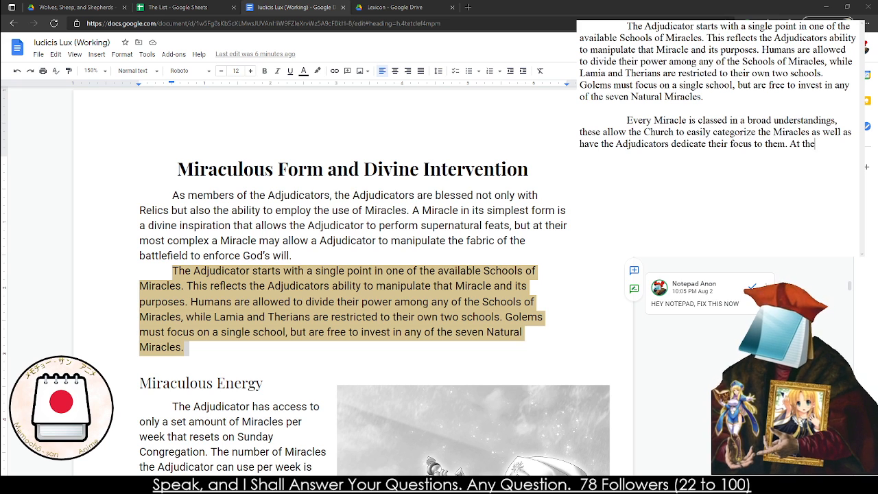
pyautogui.write(' start of the gam')
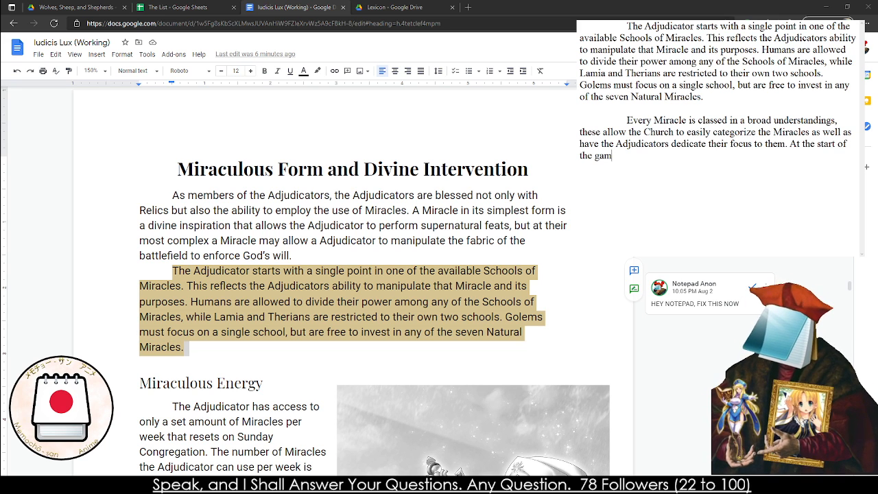
pyautogui.write("e, the Character's")
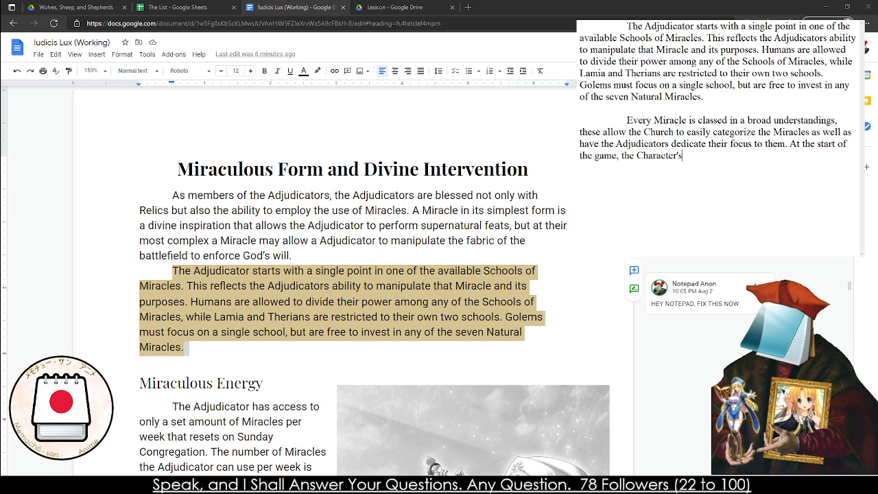
pyautogui.press('BackSpace')
pyautogui.press('BackSpace')
pyautogui.press('BackSpace')
pyautogui.press('BackSpace')
pyautogui.press('BackSpace')
pyautogui.press('BackSpace')
pyautogui.press('BackSpace')
pyautogui.press('BackSpace')
pyautogui.press('BackSpace')
pyautogui.press('BackSpace')
pyautogui.press('BackSpace')
pyautogui.write('Adj')
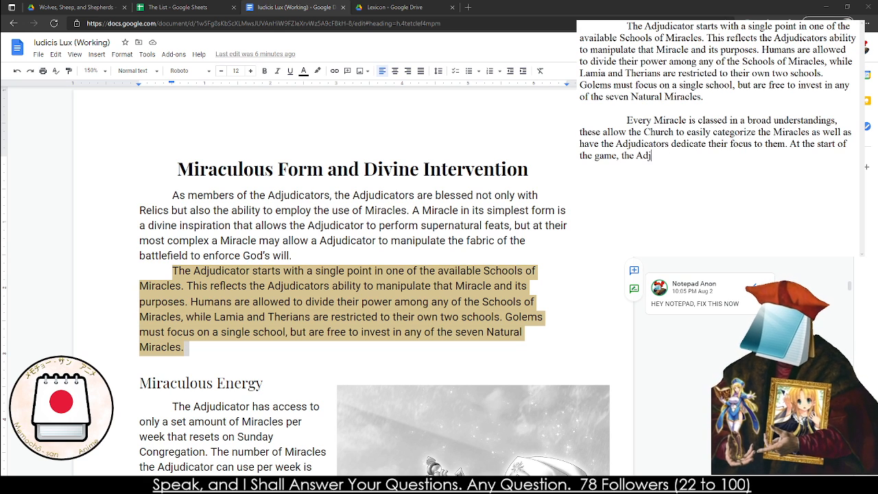
pyautogui.write('udicators will ')
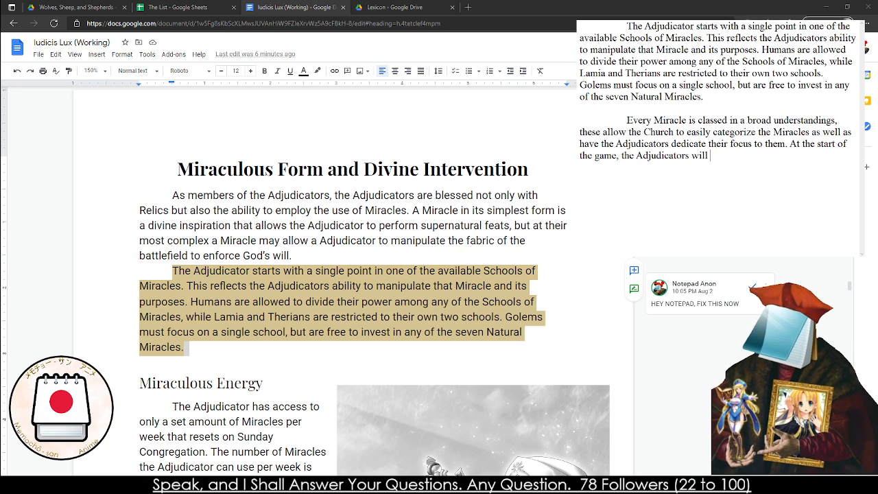
pyautogui.write('have')
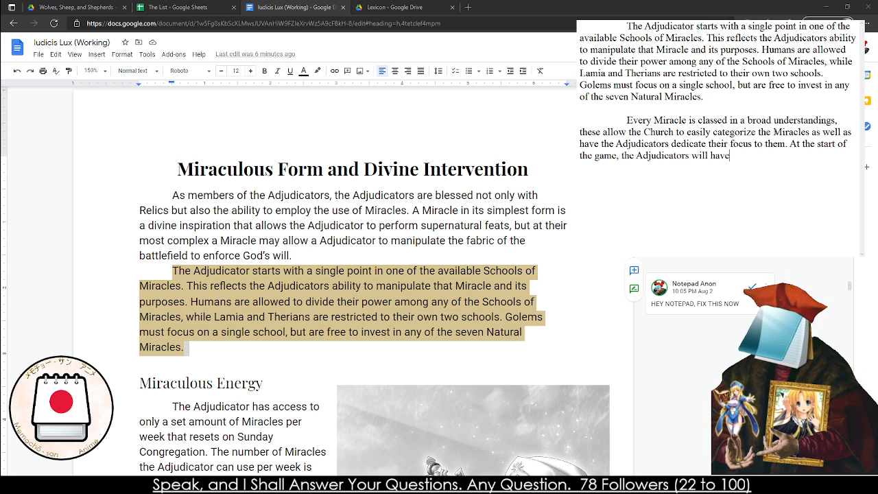
pyautogui.press('BackSpace')
pyautogui.press('BackSpace')
pyautogui.press('BackSpace')
pyautogui.press('BackSpace')
pyautogui.press('BackSpace')
pyautogui.press('BackSpace')
pyautogui.press('BackSpace')
pyautogui.press('BackSpace')
pyautogui.press('BackSpace')
pyautogui.press('BackSpace')
pyautogui.press('BackSpace')
pyautogui.press('BackSpace')
pyautogui.press('BackSpace')
pyautogui.press('BackSpace')
pyautogui.press('BackSpace')
pyautogui.press('BackSpace')
pyautogui.press('BackSpace')
pyautogui.press('BackSpace')
pyautogui.press('BackSpace')
pyautogui.press('BackSpace')
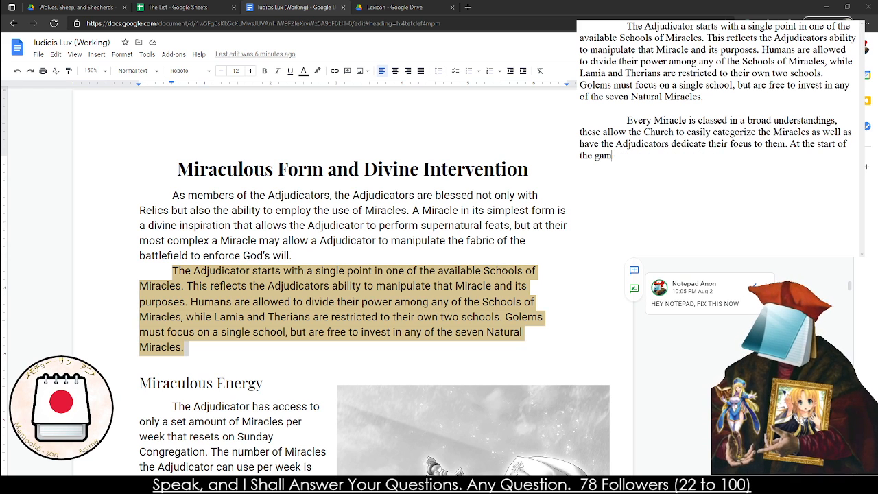
pyautogui.press('BackSpace')
pyautogui.press('BackSpace')
pyautogui.press('BackSpace')
pyautogui.press('BackSpace')
pyautogui.press('BackSpace')
pyautogui.press('BackSpace')
pyautogui.press('BackSpace')
pyautogui.press('BackSpace')
pyautogui.press('BackSpace')
pyautogui.press('BackSpace')
pyautogui.press('BackSpace')
pyautogui.press('BackSpace')
pyautogui.press('BackSpace')
pyautogui.press('BackSpace')
pyautogui.press('BackSpace')
pyautogui.press('BackSpace')
pyautogui.press('BackSpace')
pyautogui.press('BackSpace')
pyautogui.press('BackSpace')
pyautogui.press('BackSpace')
# Start the paragraph's second sentence with "Depending on the Animatype, the Adjudicators will"
pyautogui.write('Depe')
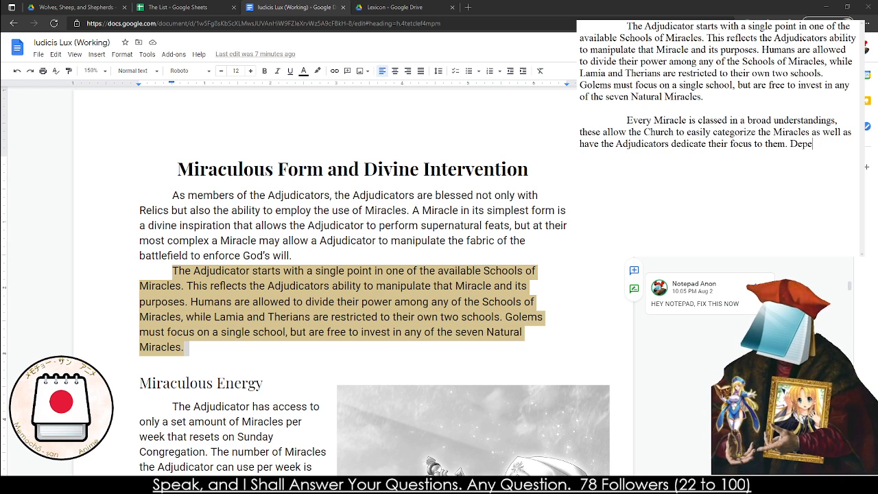
pyautogui.write('nding on the ANim')
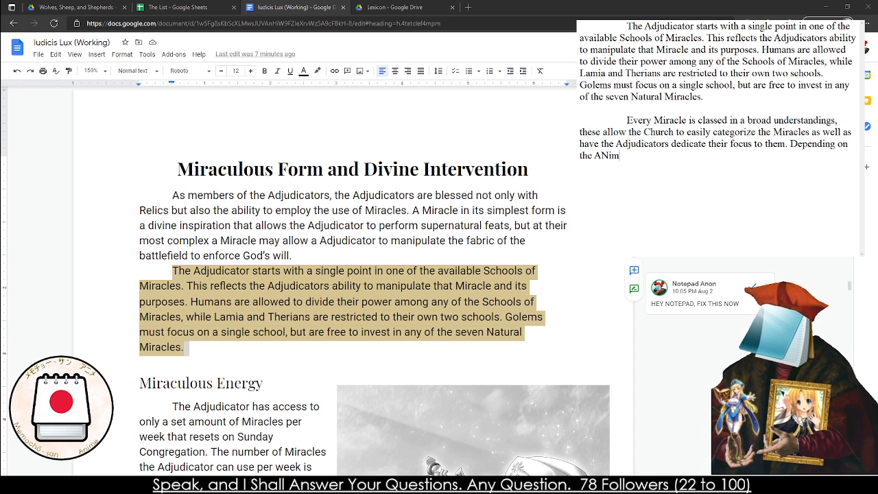
pyautogui.press('BackSpace')
pyautogui.press('BackSpace')
pyautogui.press('BackSpace')
pyautogui.write('nimatype')
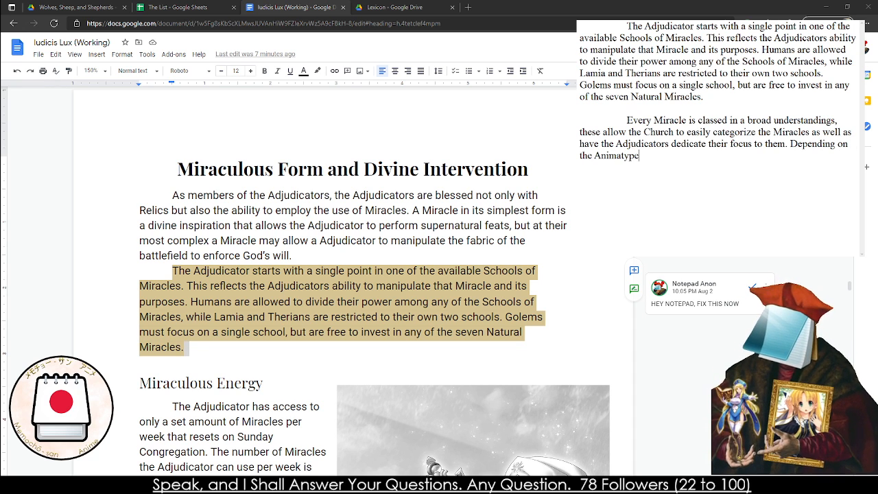
pyautogui.write(', the Adjdu')
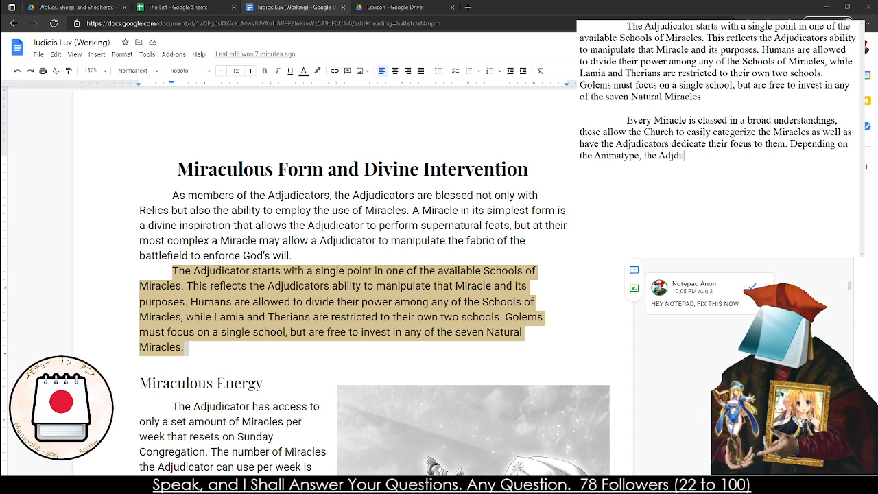
pyautogui.write('ic')
pyautogui.press('BackSpace')
pyautogui.press('BackSpace')
pyautogui.press('BackSpace')
pyautogui.press('BackSpace')
pyautogui.write('udi')
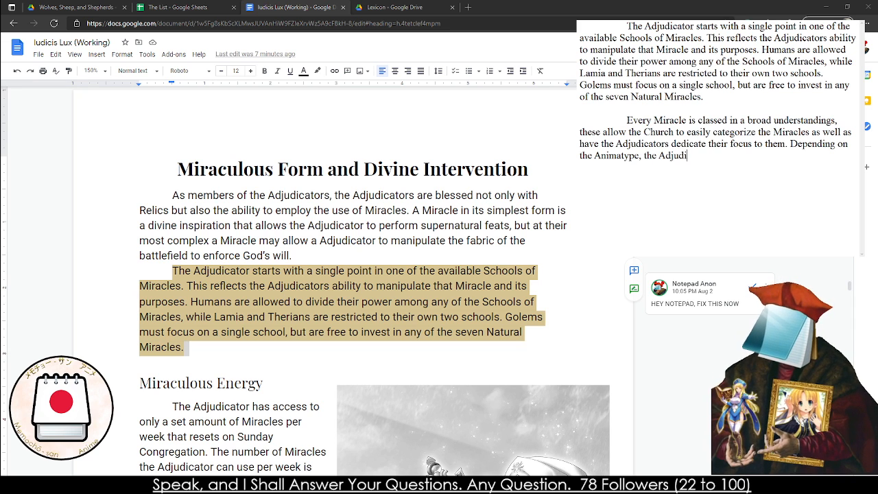
pyautogui.write('cators will ')
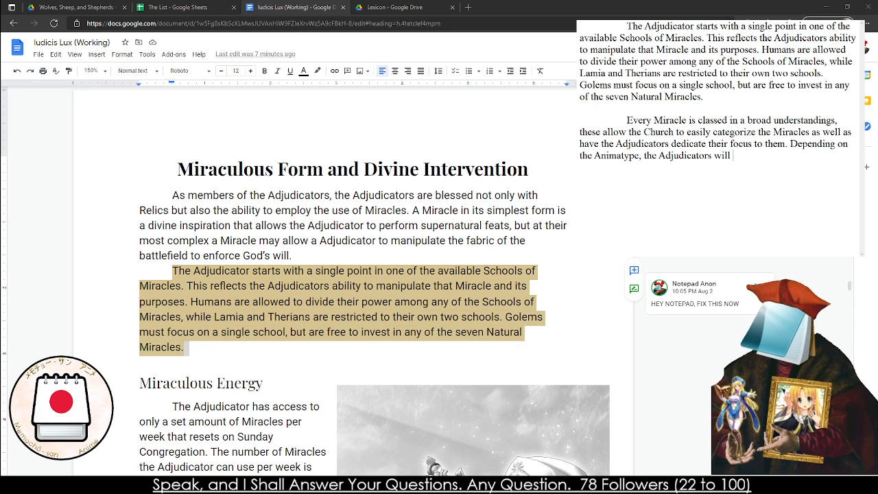
pyautogui.write('have ')
pyautogui.write('hacc')
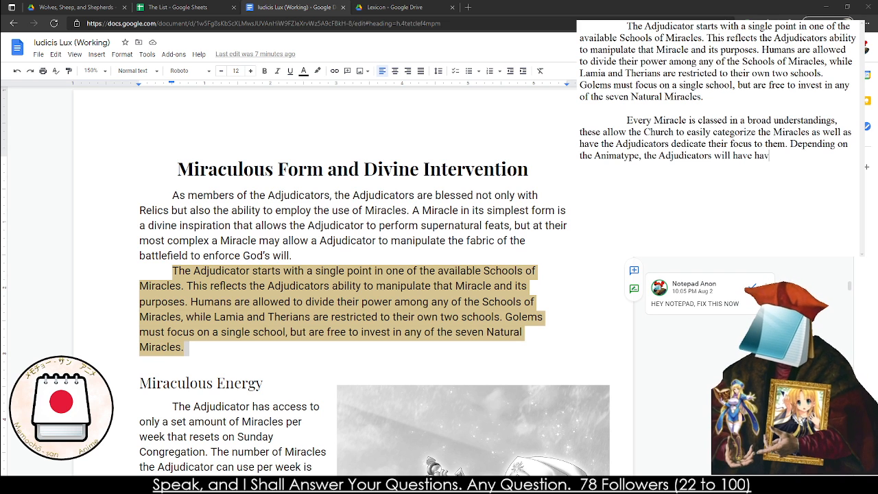
# Continue the second sentence with "have access to different assortments of Miracles"
pyautogui.press('BackSpace')
pyautogui.press('BackSpace')
pyautogui.press('BackSpace')
pyautogui.press('BackSpace')
pyautogui.write('access to ')
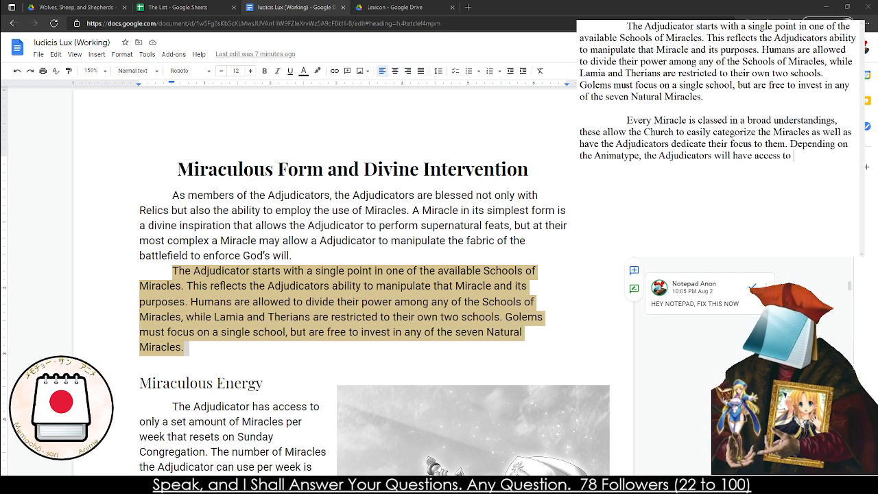
pyautogui.write('different assort')
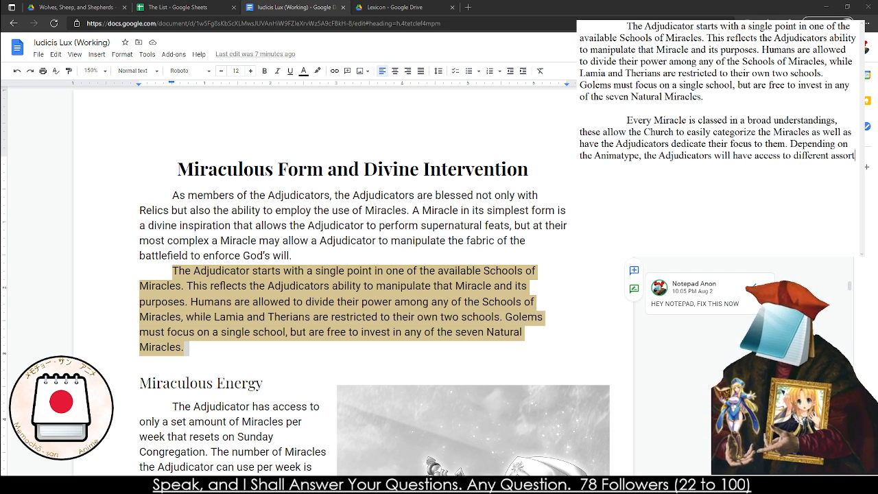
pyautogui.write('ments of mira')
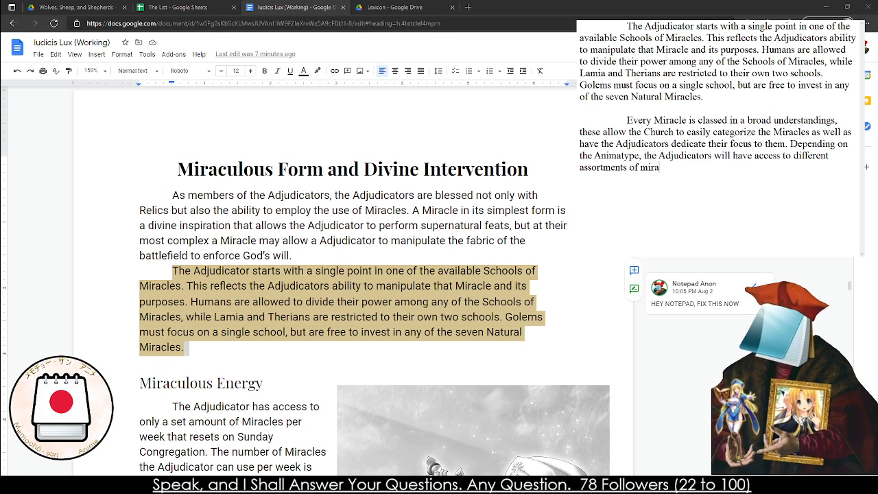
pyautogui.write('cle')
pyautogui.press('BackSpace')
pyautogui.press('BackSpace')
pyautogui.press('BackSpace')
pyautogui.press('BackSpace')
pyautogui.press('BackSpace')
pyautogui.press('BackSpace')
pyautogui.press('BackSpace')
pyautogui.write('M')
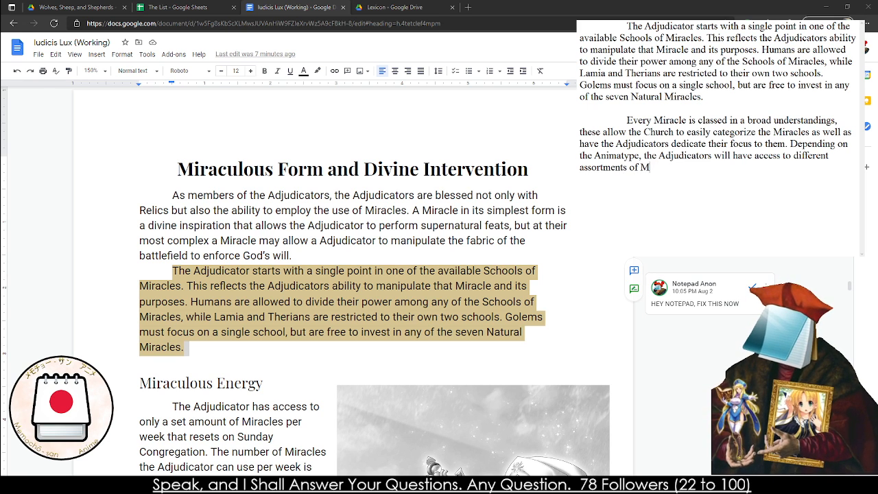
pyautogui.write('iracles')
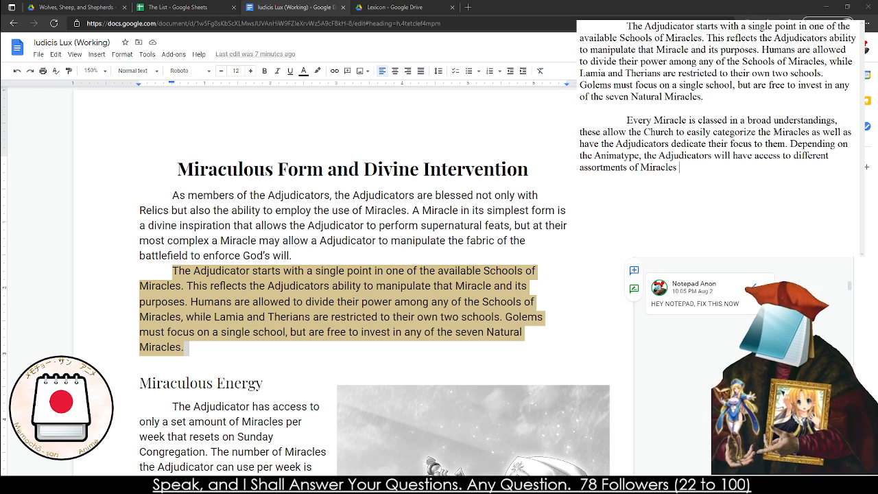
# Move the sentence beginning "Depending on the Animatype" down into its own block, leaving blank space after "focus to them."
pyautogui.click(789, 143)
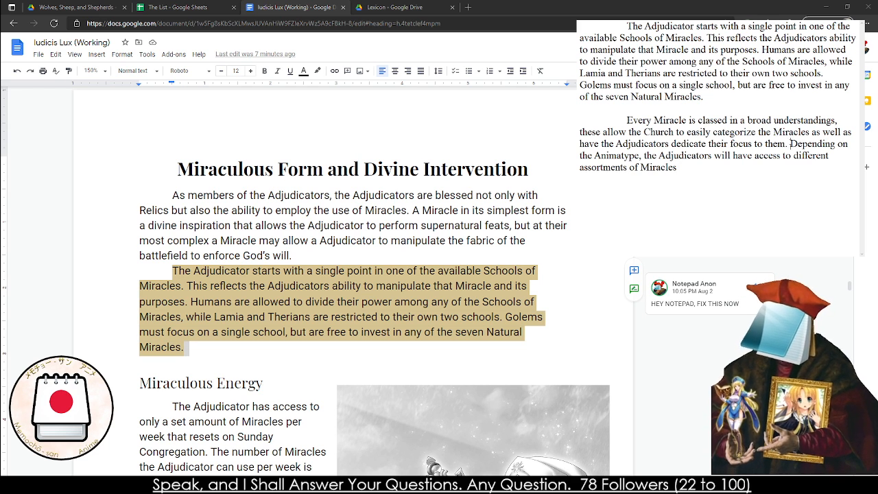
pyautogui.press('Return')
pyautogui.press('Return')
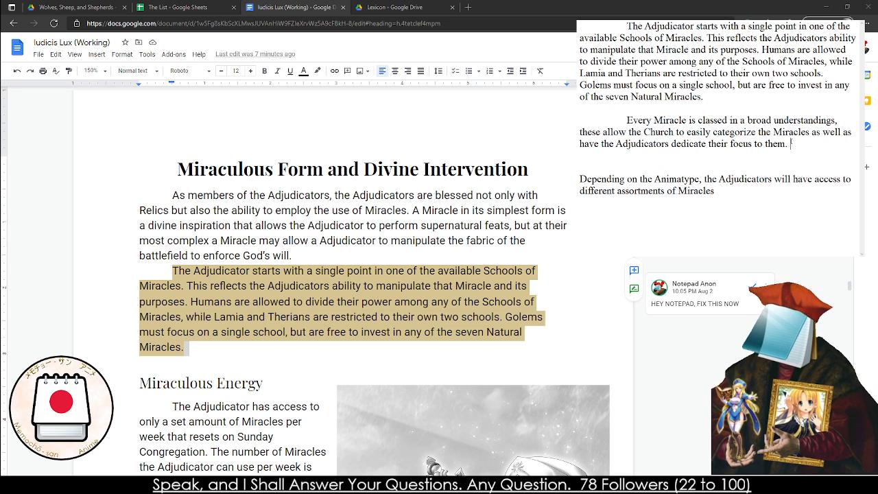
# Start a sentence reading "The Miracles are:" after "focus to them." in the draft paragraph
pyautogui.write('The Miracl')
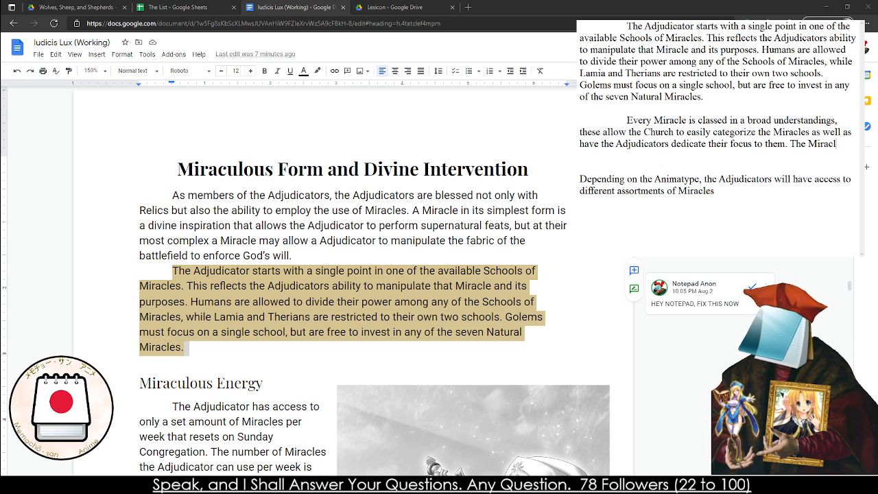
pyautogui.write('es ares')
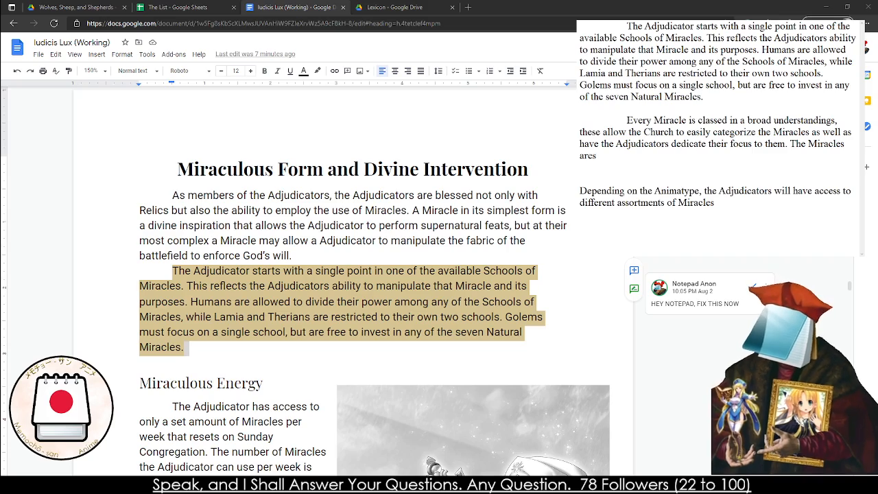
pyautogui.press('BackSpace')
pyautogui.write(':')
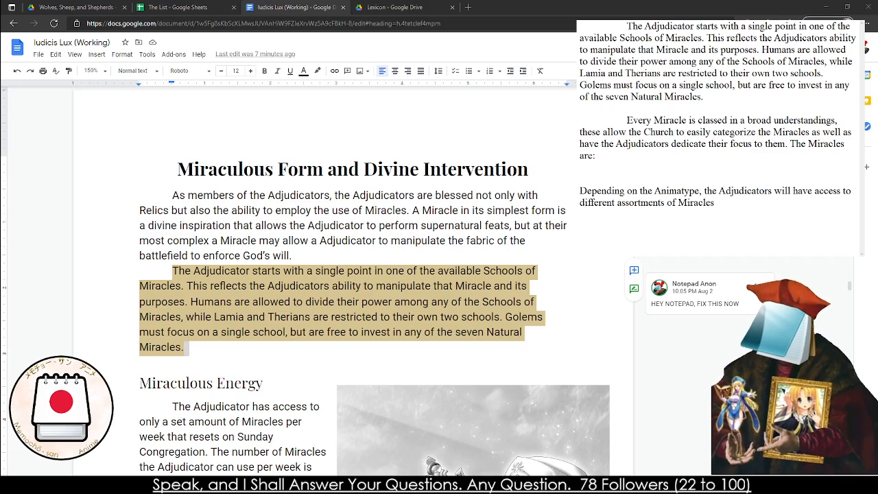
# Reword the new sentence's opening to "The Natural Miracles are", matching the rulebook's section heading
pyautogui.scroll(-20, 353, 281)
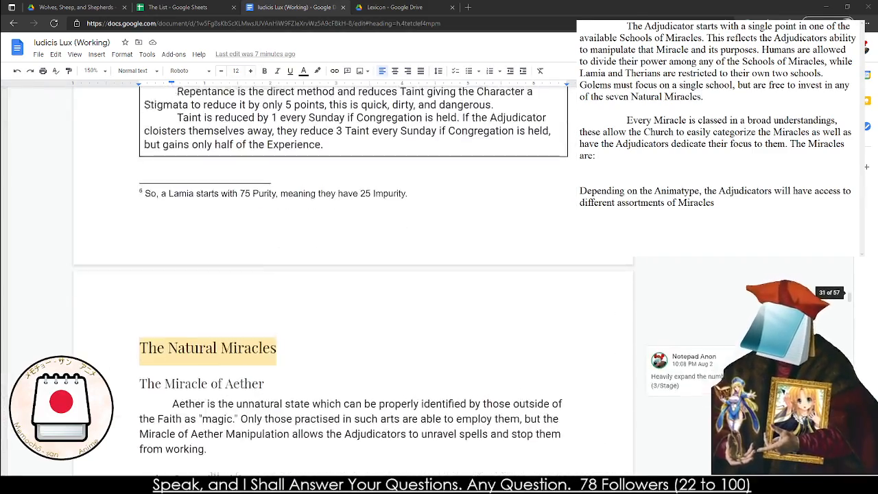
pyautogui.scroll(-3, 353, 281)
pyautogui.press('BackSpace')
pyautogui.press('BackSpace')
pyautogui.press('BackSpace')
pyautogui.press('BackSpace')
pyautogui.press('BackSpace')
pyautogui.press('BackSpace')
pyautogui.press('BackSpace')
pyautogui.press('BackSpace')
pyautogui.press('BackSpace')
pyautogui.press('BackSpace')
pyautogui.press('BackSpace')
pyautogui.press('BackSpace')
pyautogui.press('BackSpace')
pyautogui.press('BackSpace')
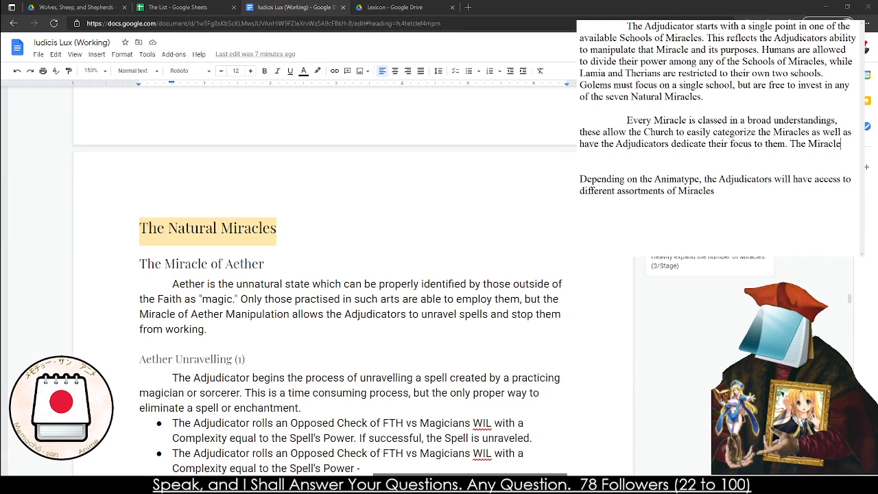
pyautogui.write('Natural ')
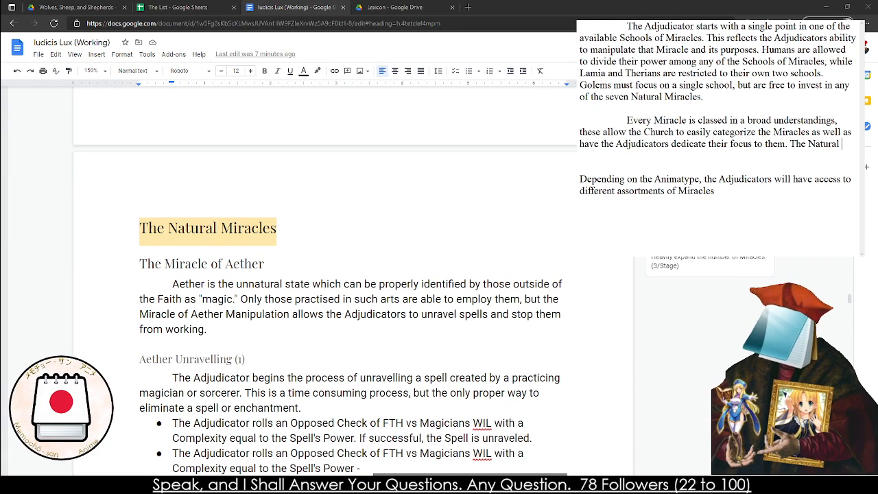
pyautogui.write('Miracles a')
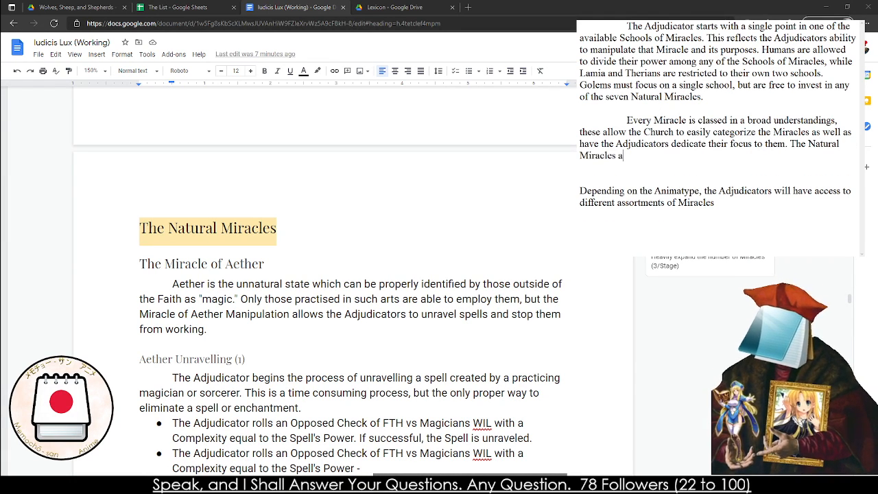
pyautogui.write('re')
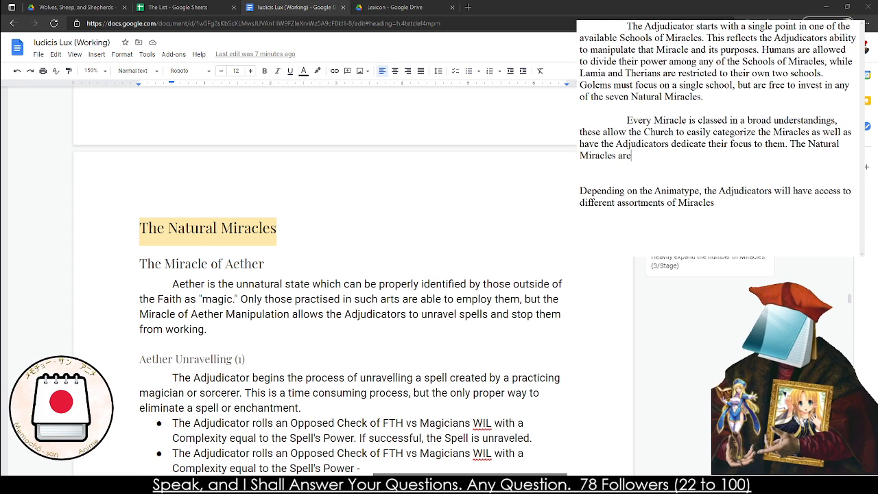
# Delete all draft text after "focus to them.", including the separate block beginning "Depending on the Animatype"
pyautogui.click(787, 143)
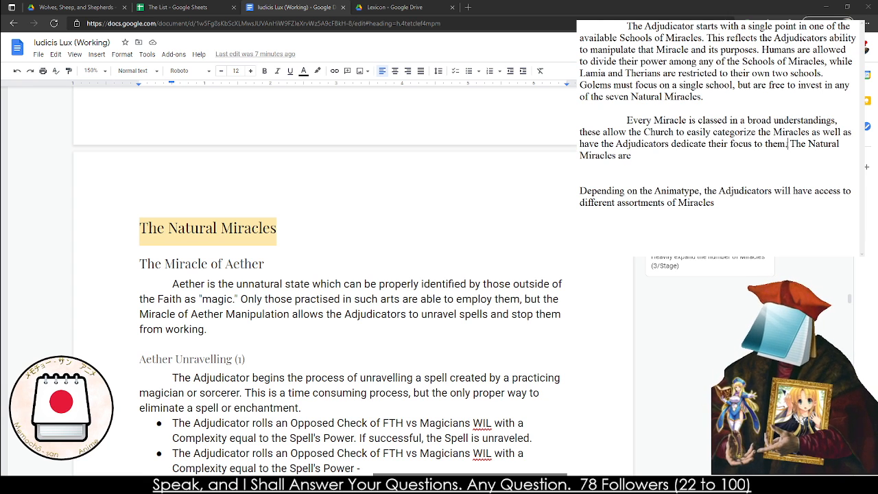
pyautogui.moveTo(795, 206); pyautogui.dragTo(793, 144)
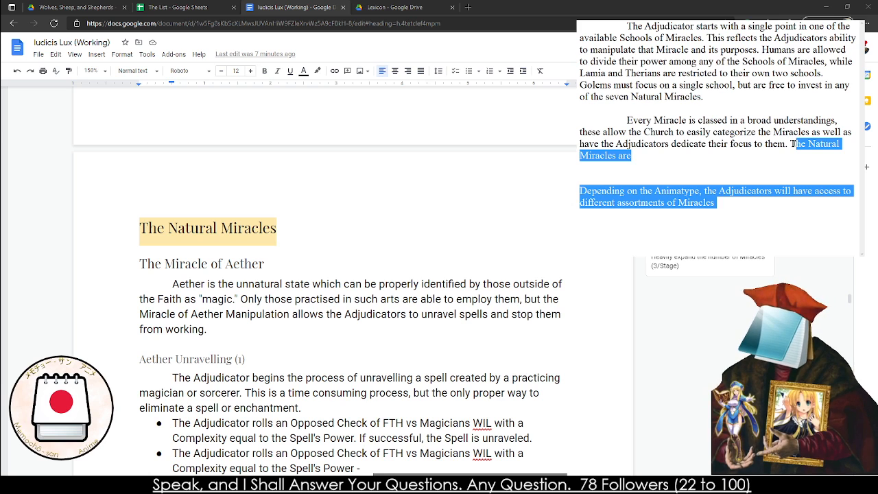
pyautogui.press('BackSpace')
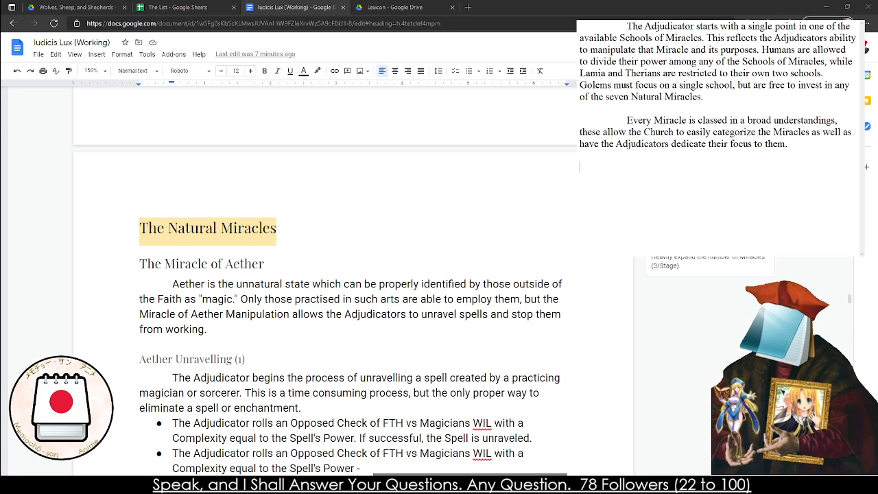
# Start the draft paragraph's second sentence with "Depending on the Animatype of the Adjudicator,"
pyautogui.write('Depending t')
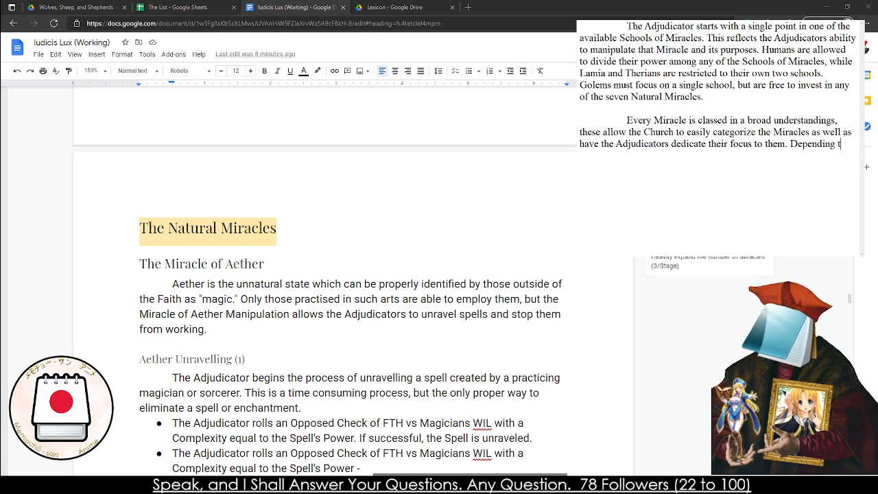
pyautogui.write('on')
pyautogui.press('BackSpace')
pyautogui.press('BackSpace')
pyautogui.press('BackSpace')
pyautogui.write('on the ')
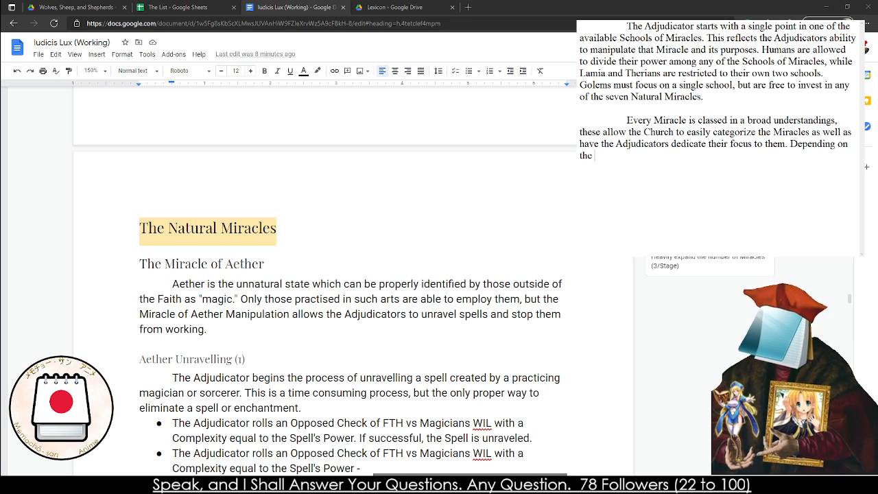
pyautogui.write('Animatype of the')
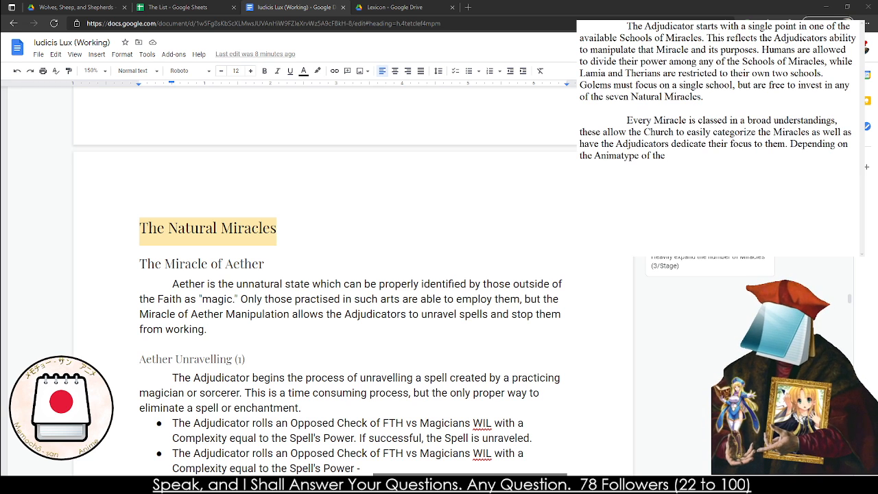
pyautogui.write(' Adjudicator, ')
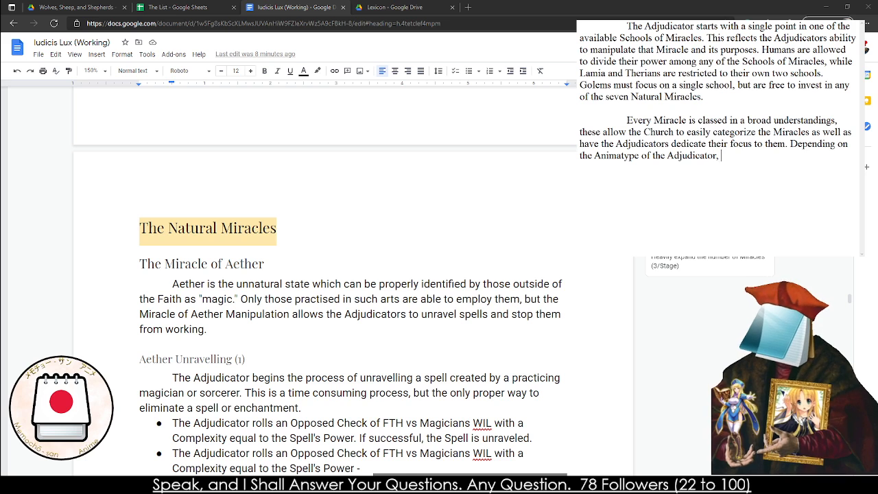
pyautogui.write('they may ha')
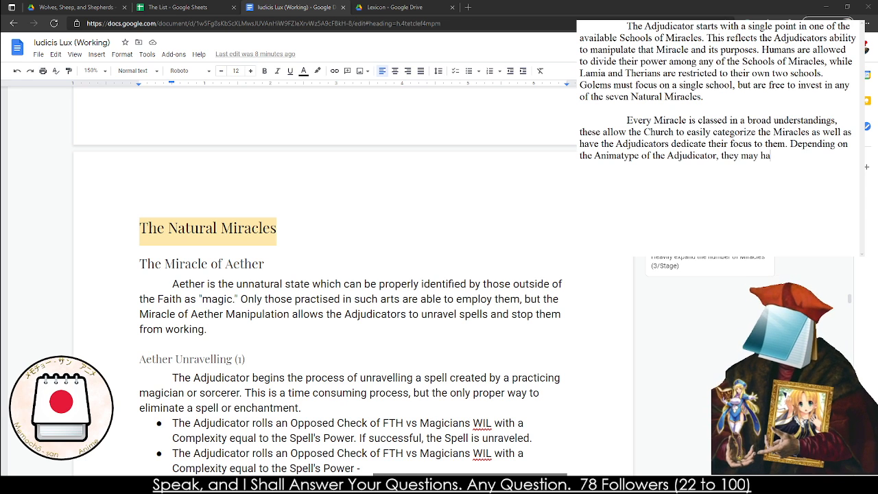
pyautogui.write('ve the ability ')
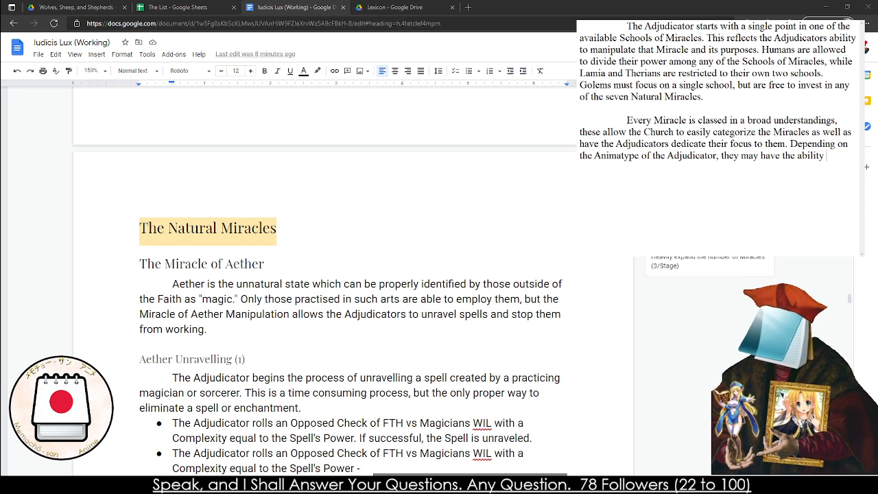
pyautogui.write('to tap into ')
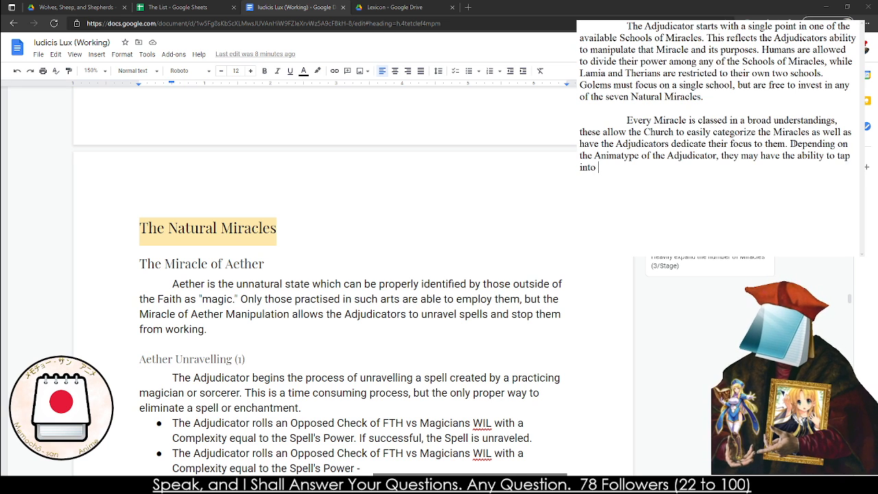
pyautogui.write('different M')
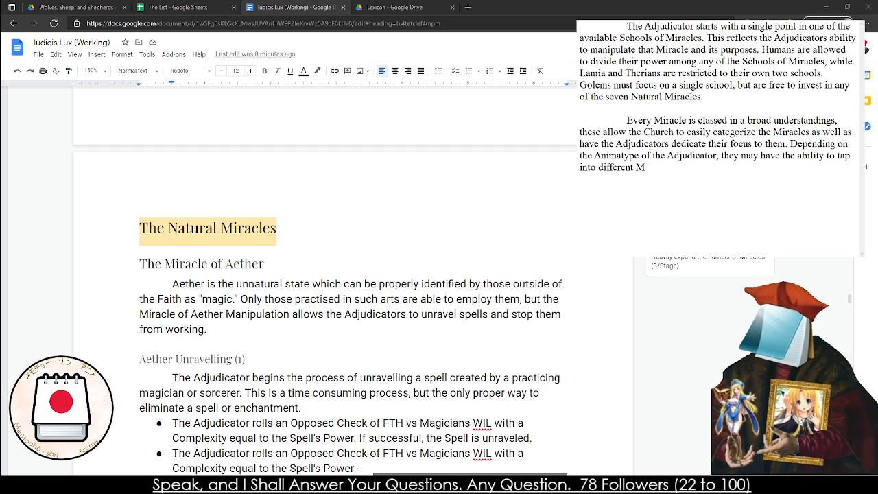
# Finish the second sentence with "they may have the ability to tap into different paths of Miracles."
pyautogui.press('BackSpace')
pyautogui.write('path')
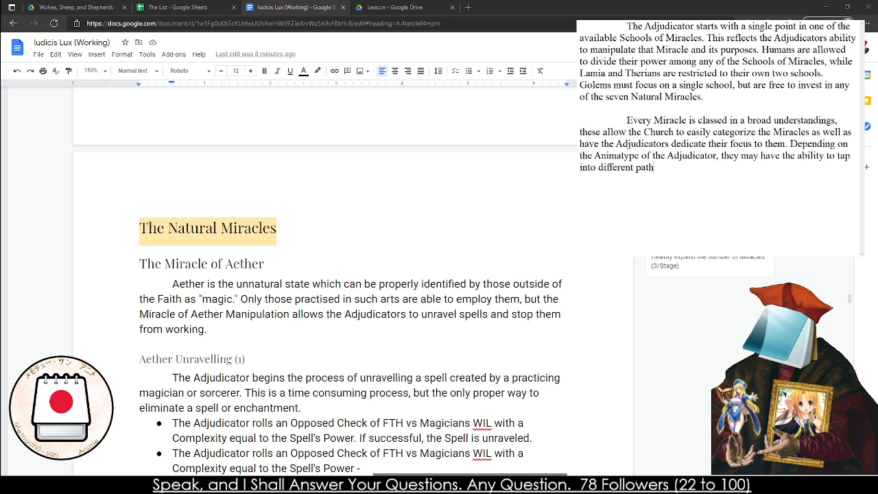
pyautogui.write('s of Miracles')
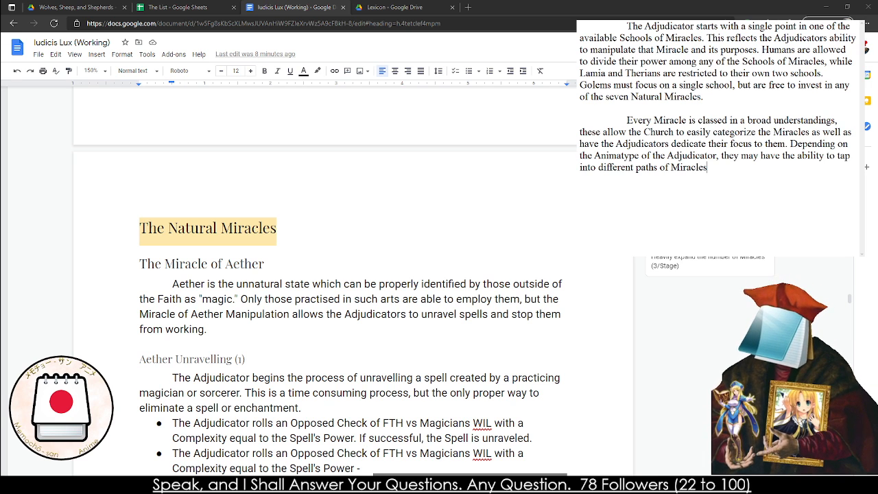
pyautogui.write('.')
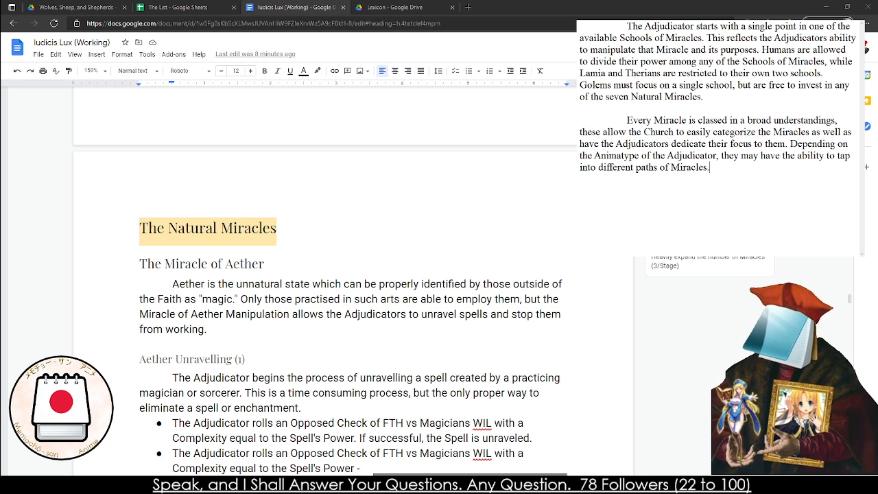
pyautogui.write('The Nat')
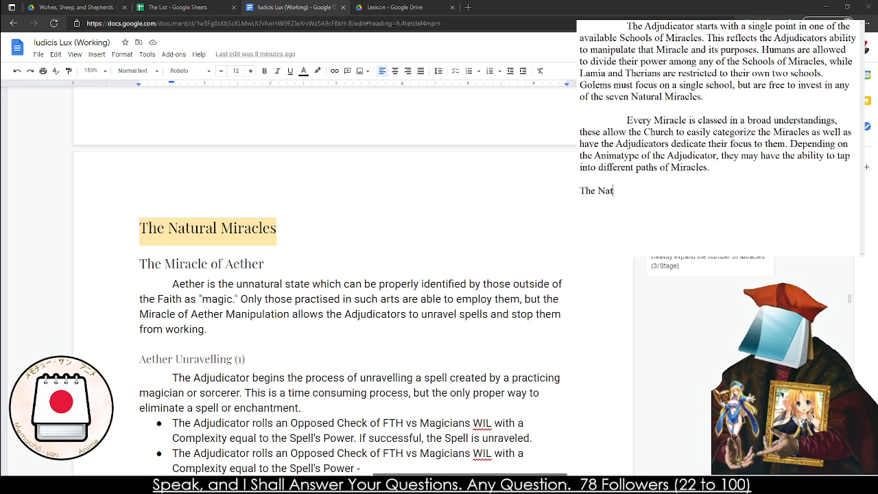
pyautogui.write('ural Miracles ')
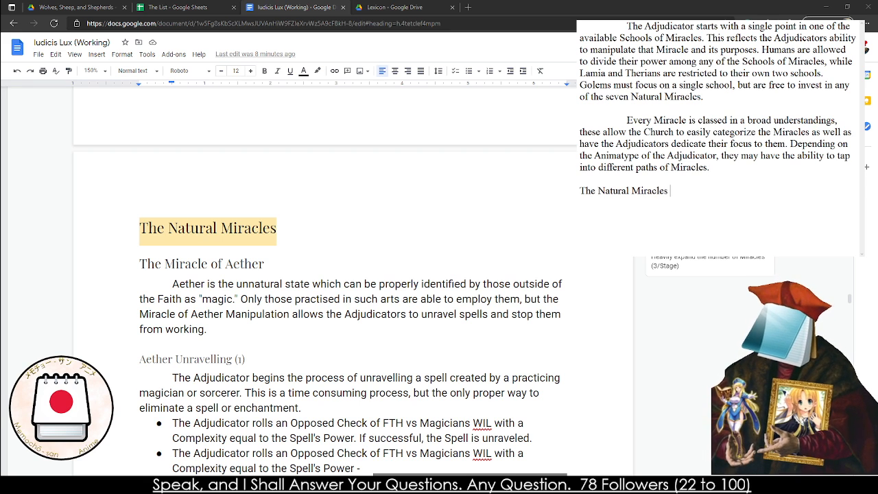
pyautogui.write(': Ae')
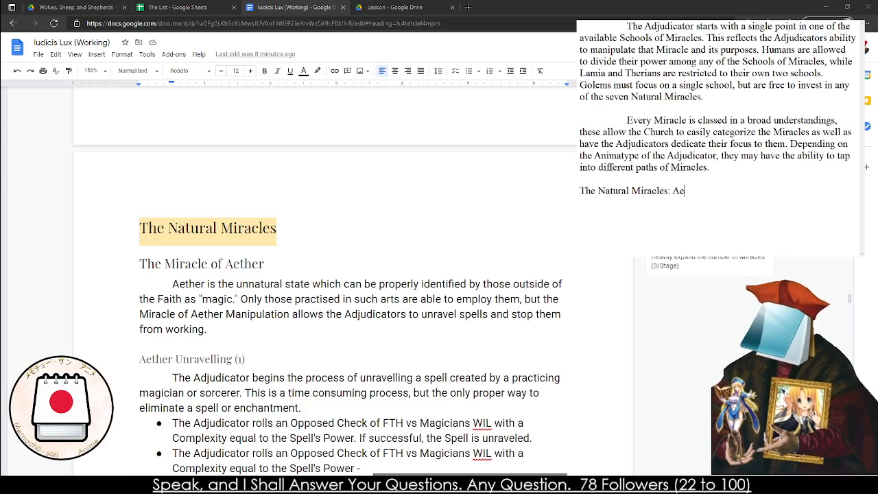
pyautogui.write('ther,')
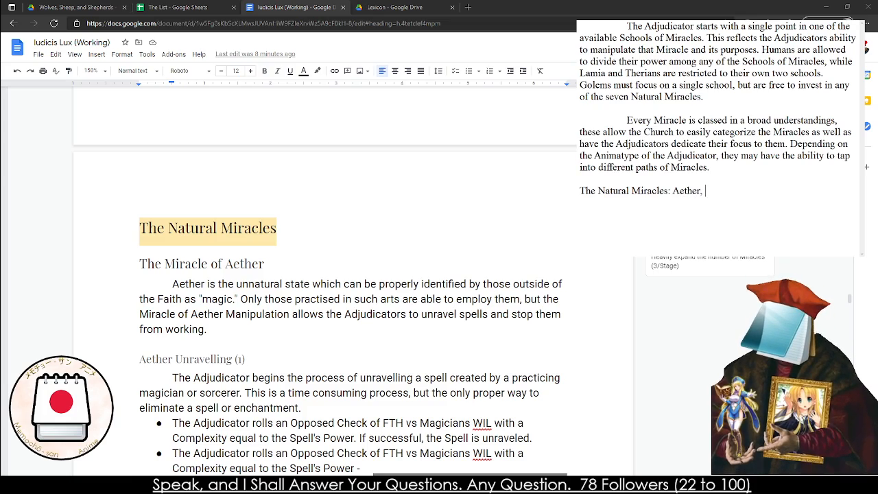
# Below the paragraph, start a list line reading "The Natural Miracles: Aether, Battle," following the rulebook's section headings
pyautogui.scroll(-20, 319, 281)
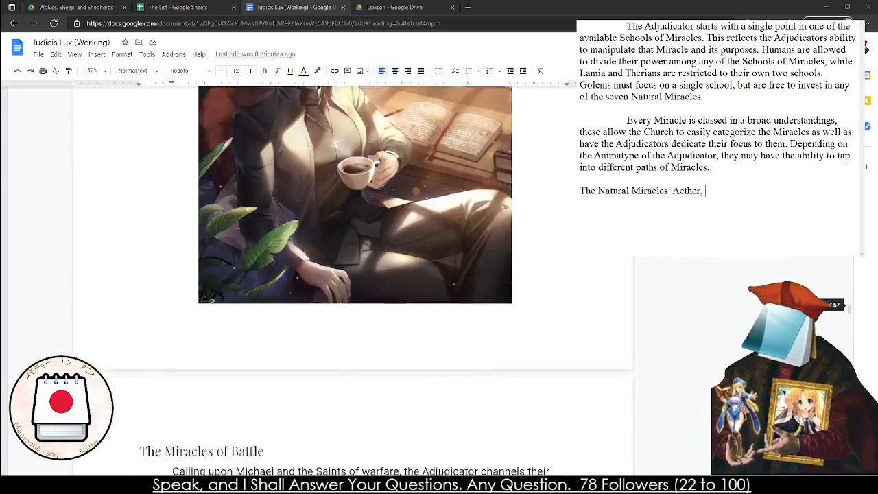
pyautogui.write('Battle,')
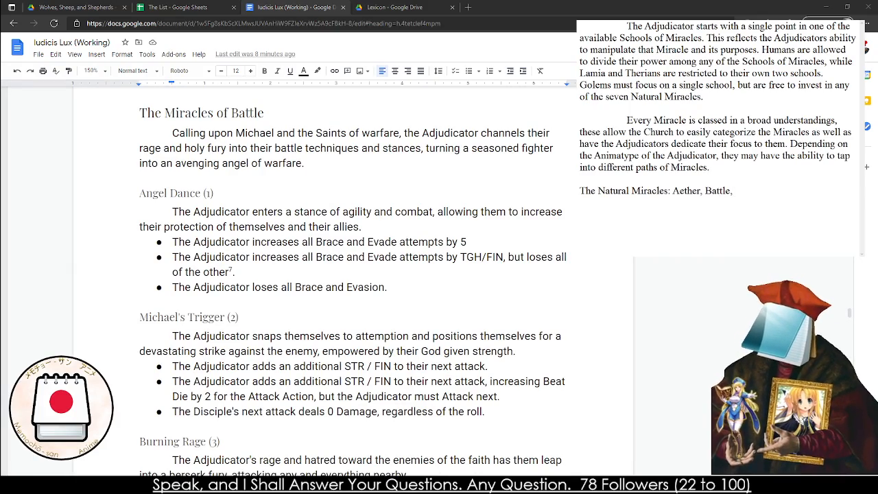
# Extend the Natural Miracles list with "Breath, Exorcism," from the rulebook's following Miracle sections
pyautogui.scroll(-10, 319, 281)
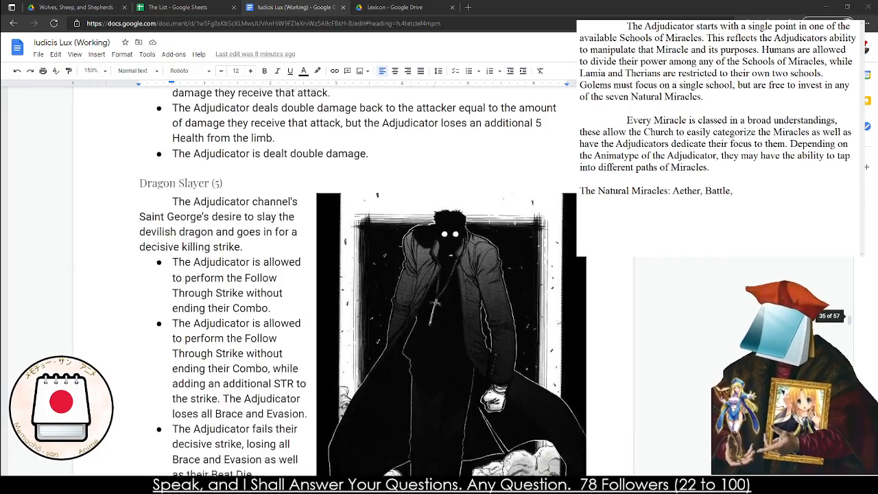
pyautogui.scroll(-10, 319, 281)
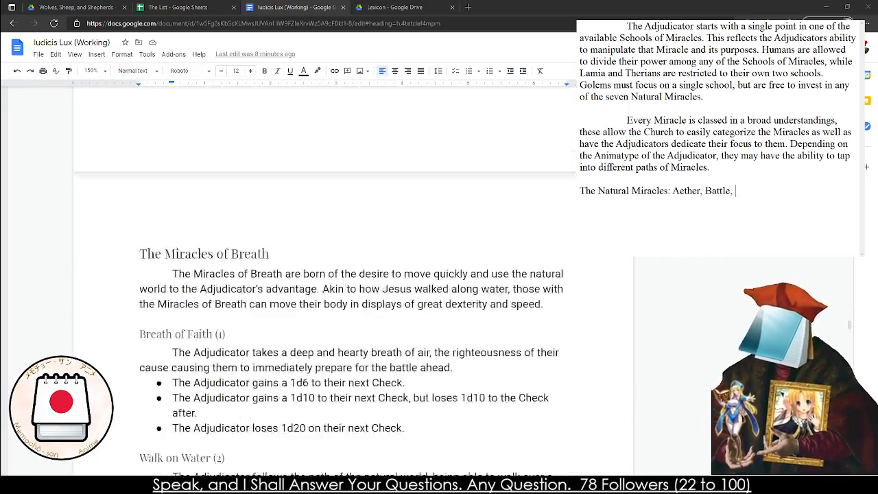
pyautogui.write('Breath,')
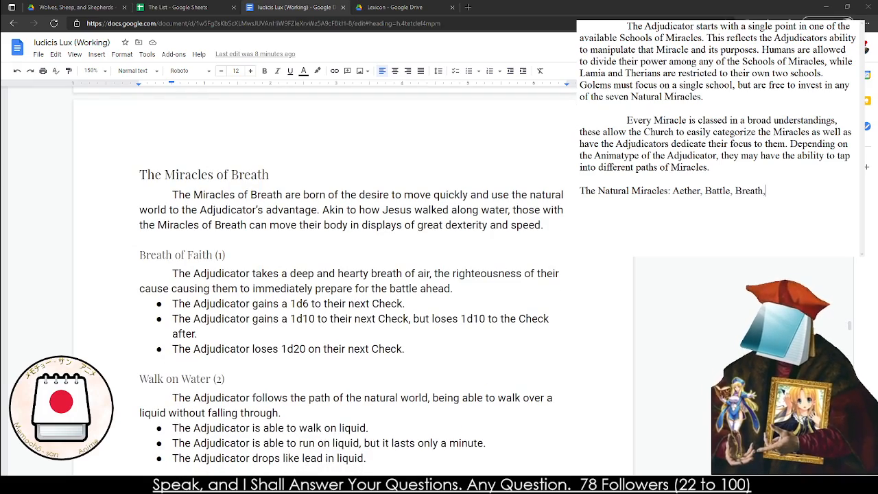
pyautogui.scroll(-3, 319, 281)
pyautogui.scroll(-15, 319, 281)
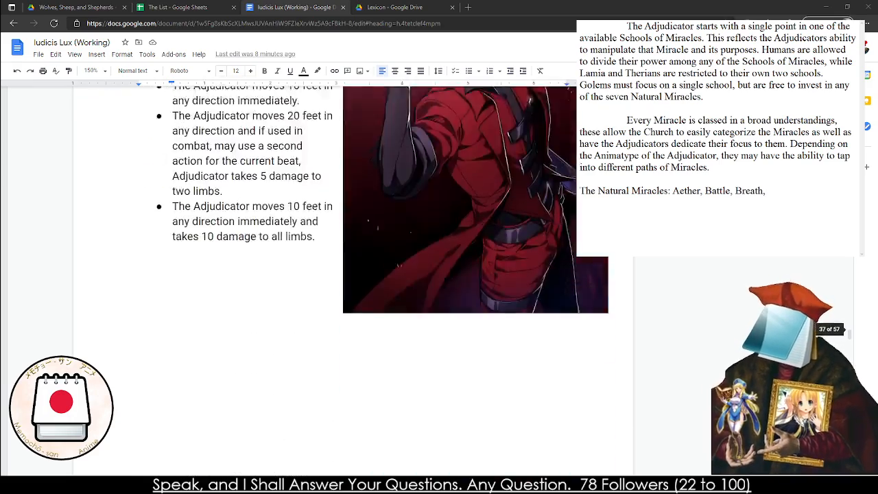
pyautogui.write('Exorcism,')
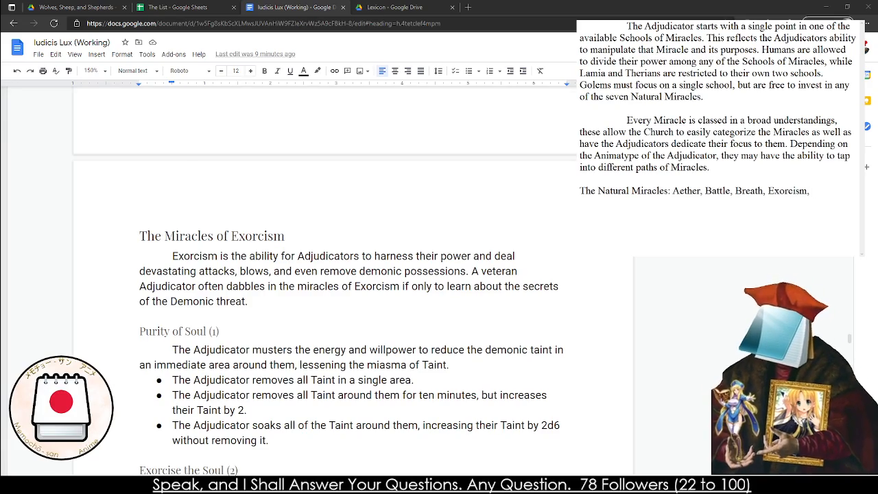
# Extend the Natural Miracles list with "Healing, Swords," from the rulebook's following Miracle sections
pyautogui.scroll(-15, 319, 281)
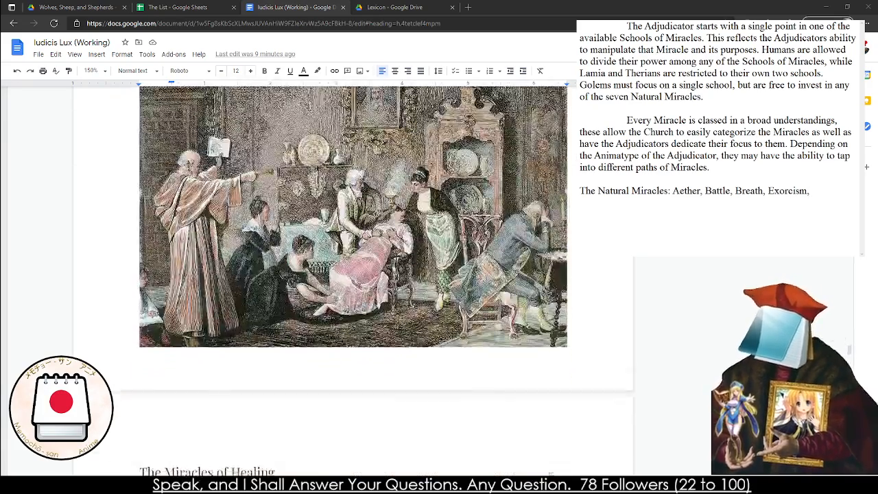
pyautogui.scroll(-5, 319, 281)
pyautogui.write('Healti')
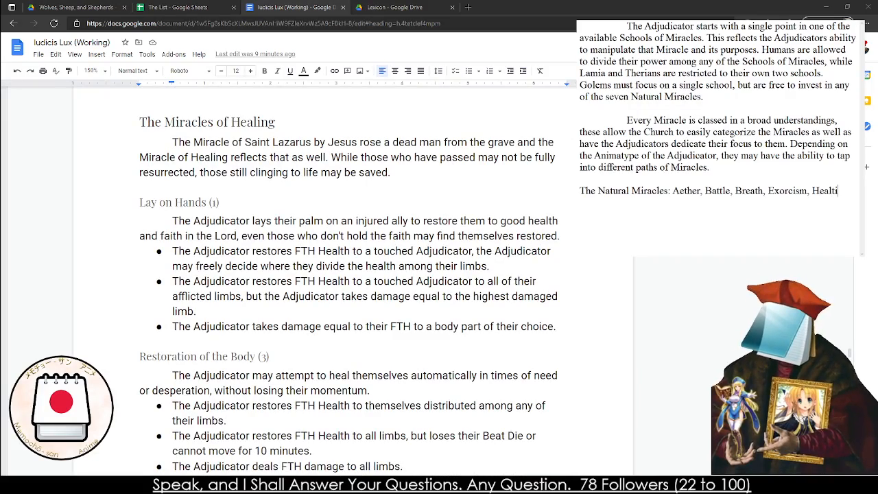
pyautogui.press('BackSpace')
pyautogui.press('BackSpace')
pyautogui.write('ing,')
pyautogui.scroll(-20, 318, 281)
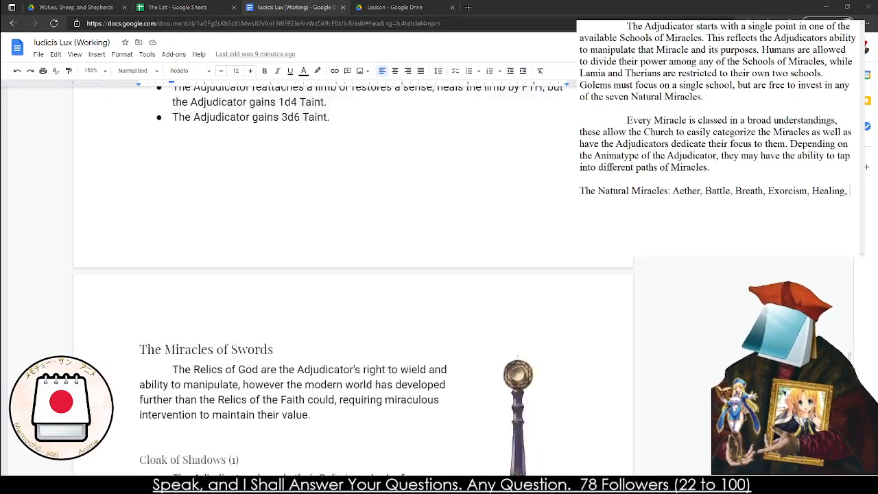
pyautogui.scroll(10, 318, 281)
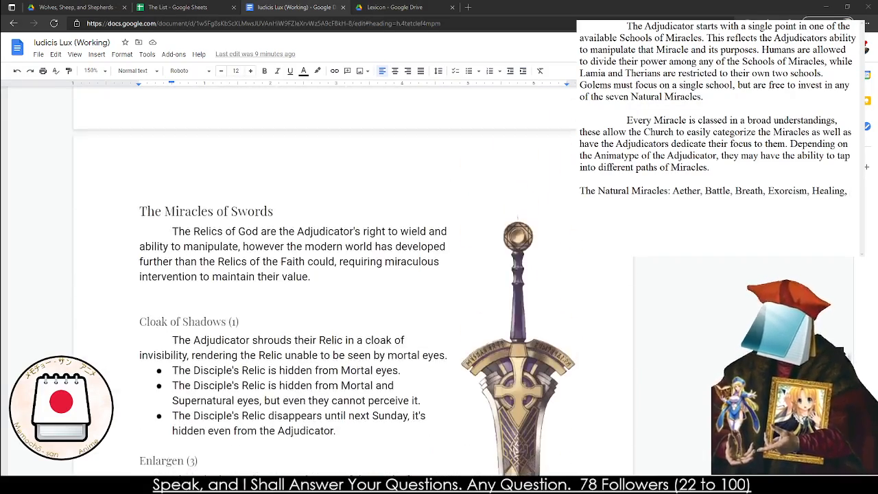
pyautogui.write('Swords,')
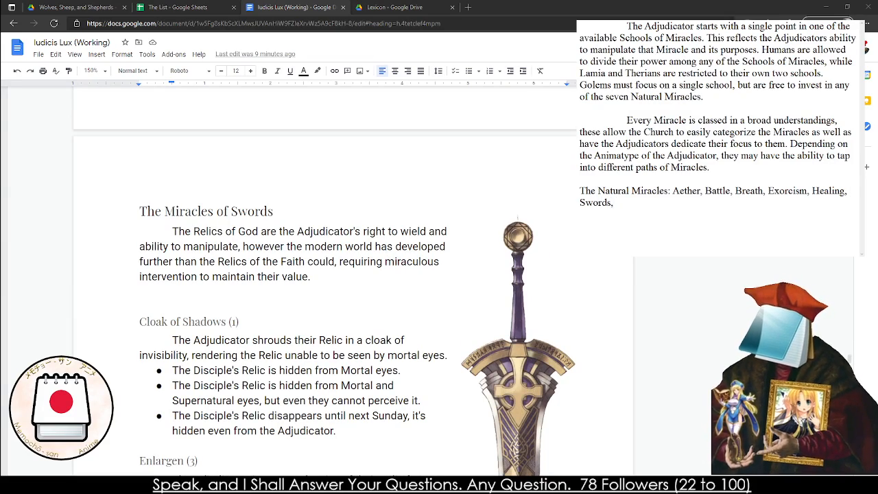
# Finish the Natural Miracles list with "and Transumtation" for the rulebook's Transmutation section
pyautogui.scroll(-10, 319, 281)
pyautogui.write('Tran')
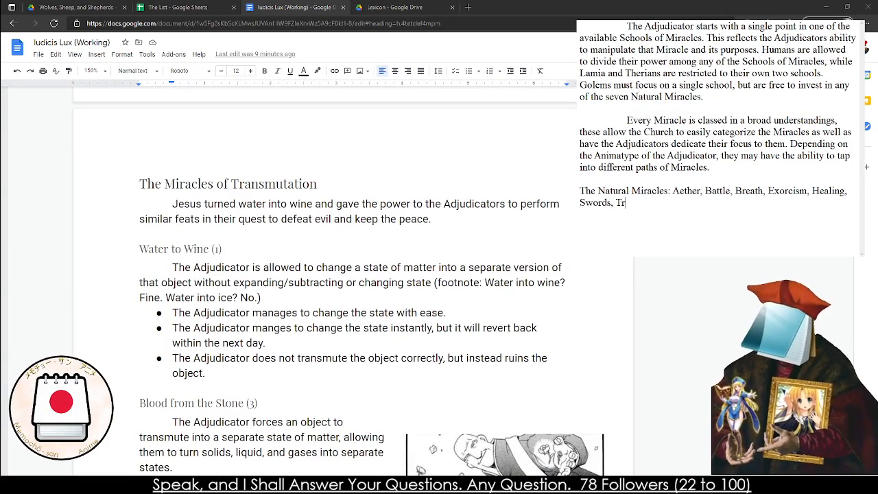
pyautogui.press('BackSpace')
pyautogui.press('BackSpace')
pyautogui.press('BackSpace')
pyautogui.press('BackSpace')
pyautogui.write('and T')
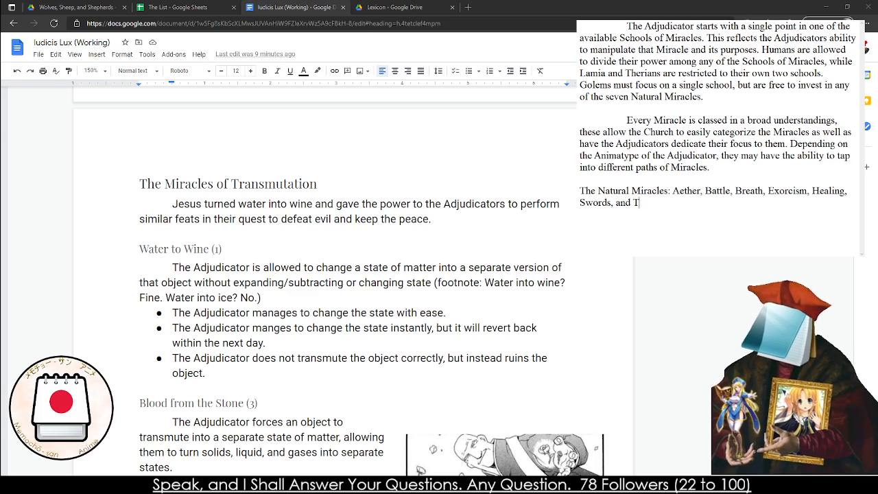
pyautogui.write('ransumtation')
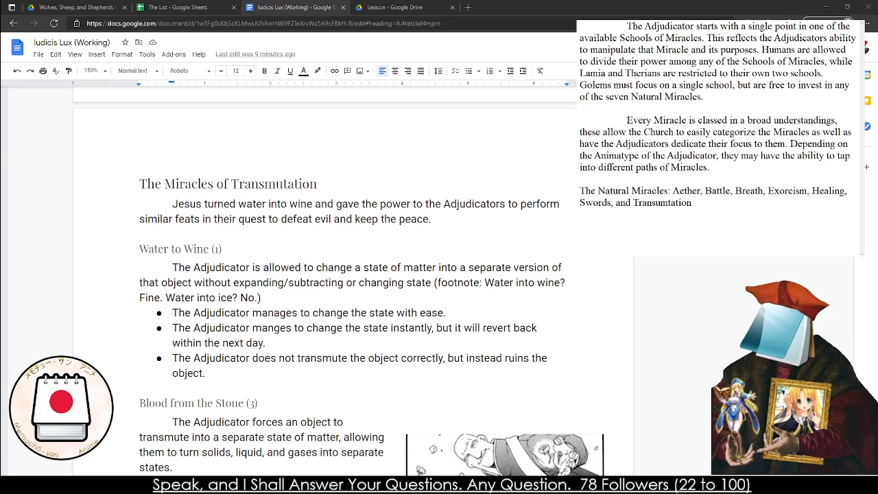
# Add a separate list line reading "The Lamian Miracles: Carnes and Sanguis", following the rulebook's Lamian section headings
pyautogui.scroll(-15, 319, 274)
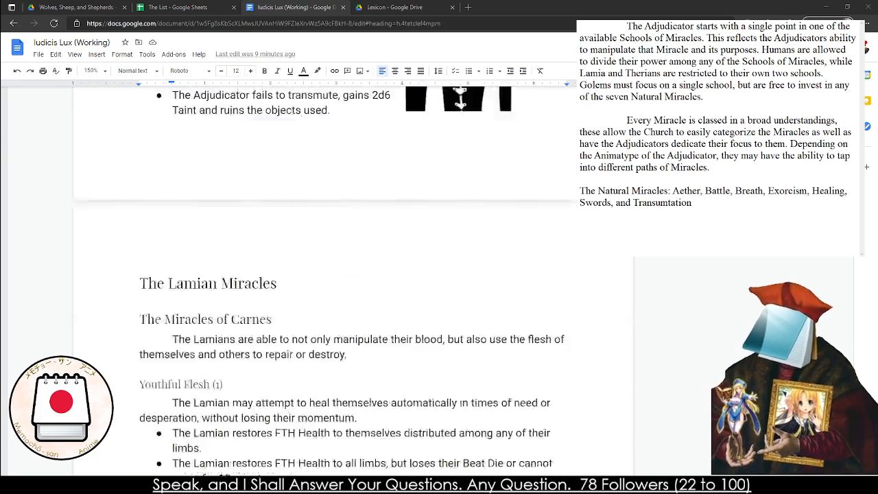
pyautogui.scroll(1, 319, 274)
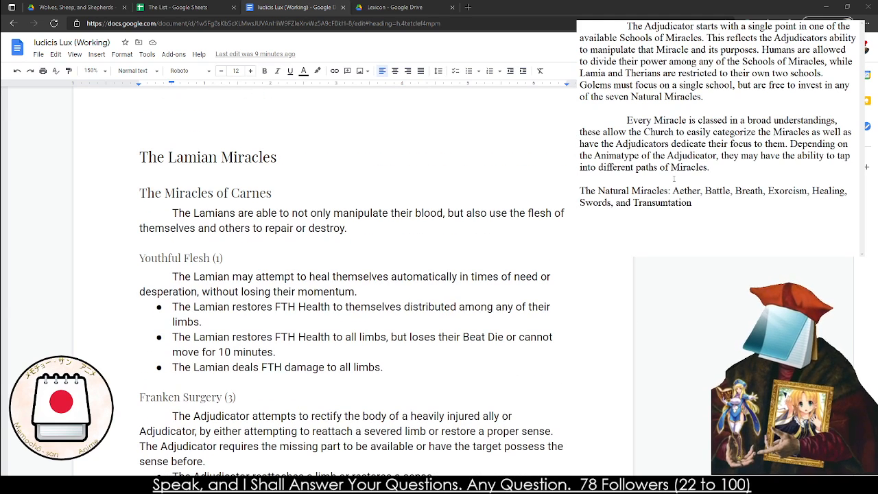
pyautogui.press('Return')
pyautogui.write('The Lamiam')
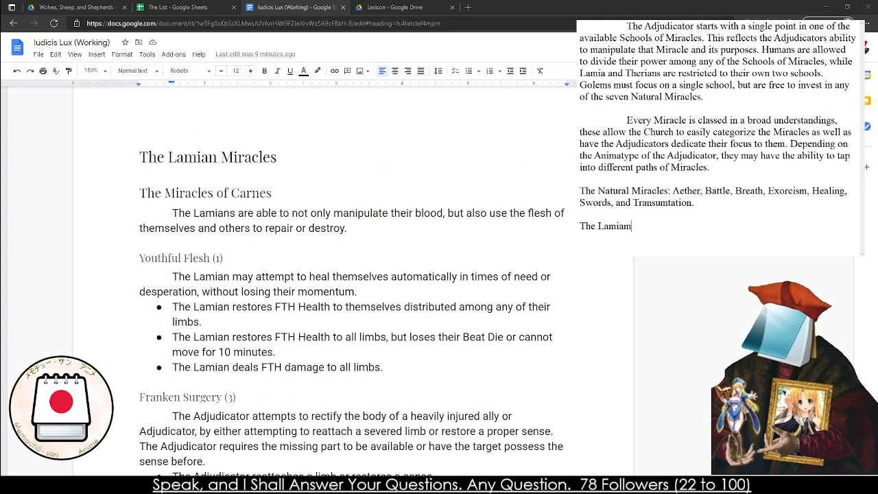
pyautogui.press('BackSpace')
pyautogui.write('n Mira')
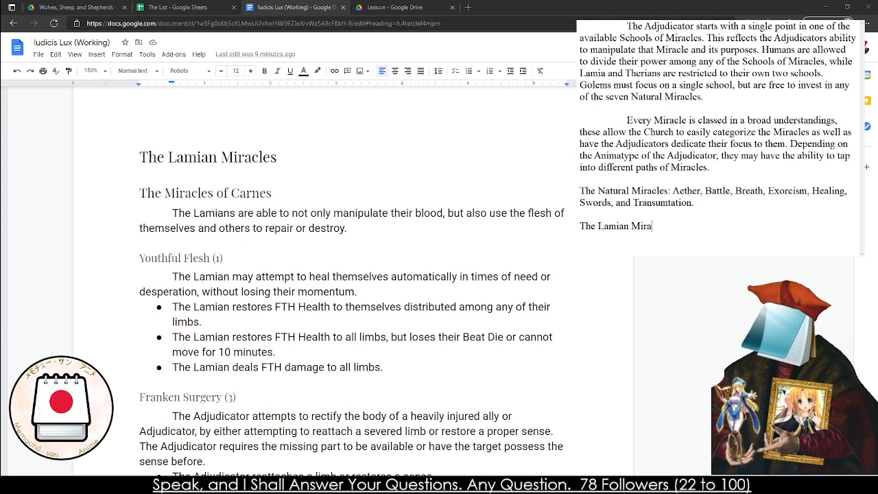
pyautogui.write('cles: ')
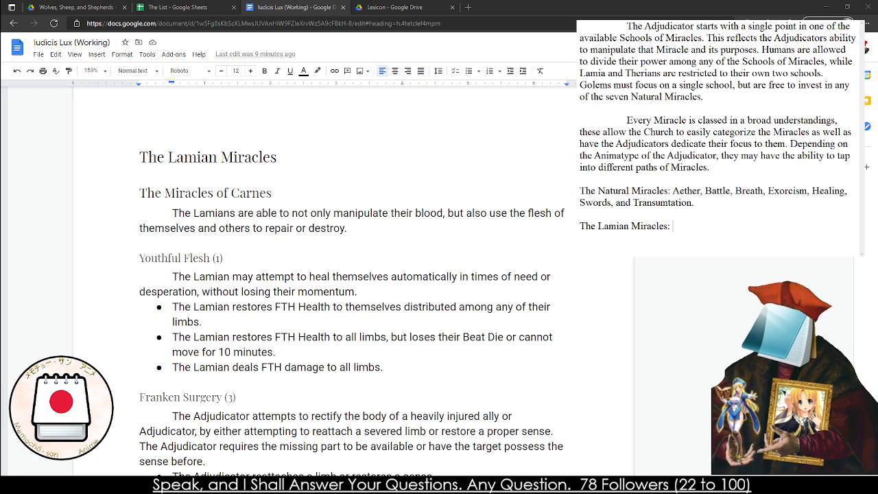
pyautogui.write('Carnes and')
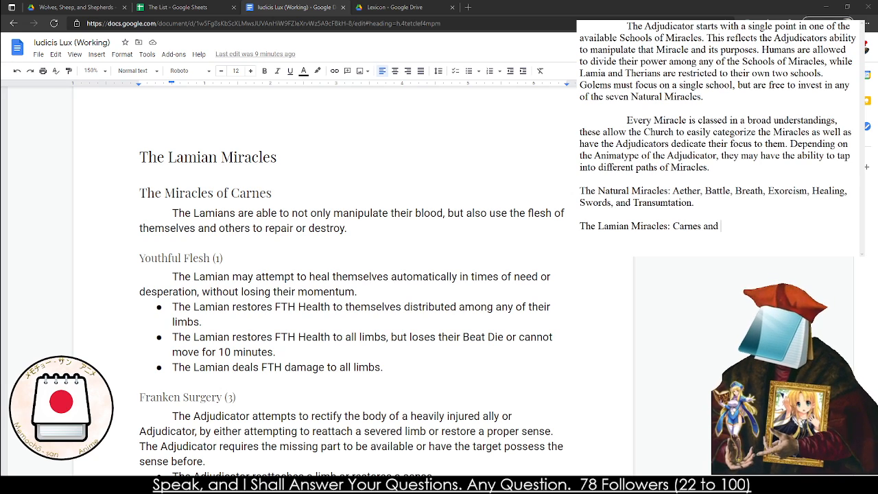
pyautogui.scroll(-10, 319, 295)
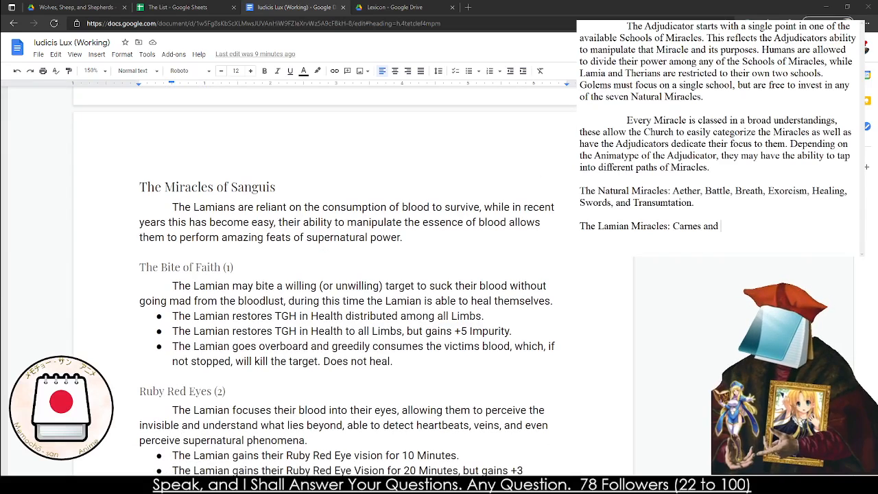
pyautogui.write('Sanguis  ')
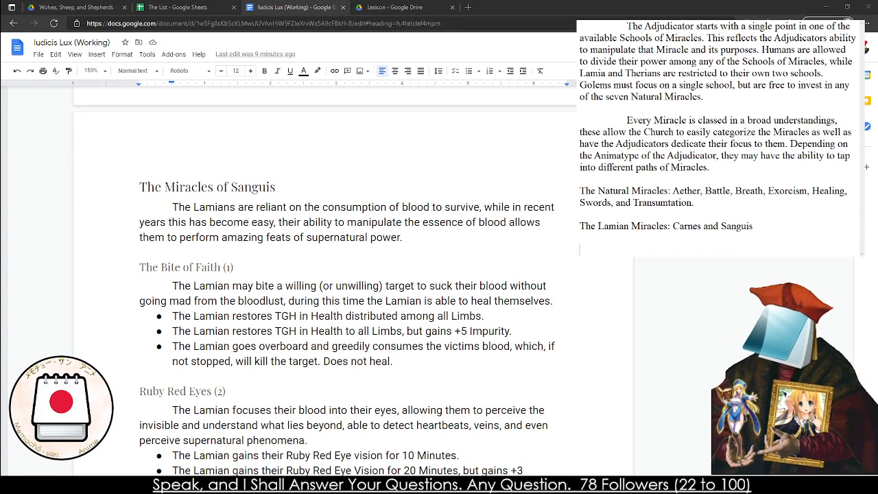
pyautogui.write('The Therian ')
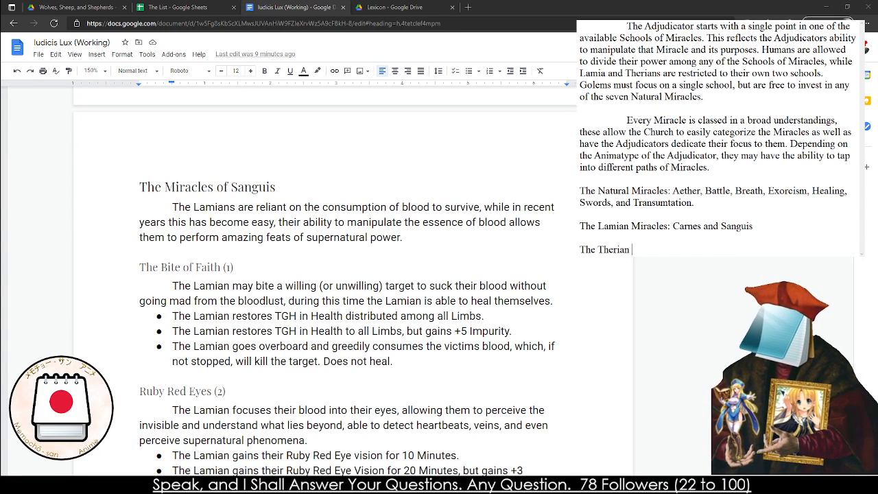
pyautogui.write('Miracles: Nature')
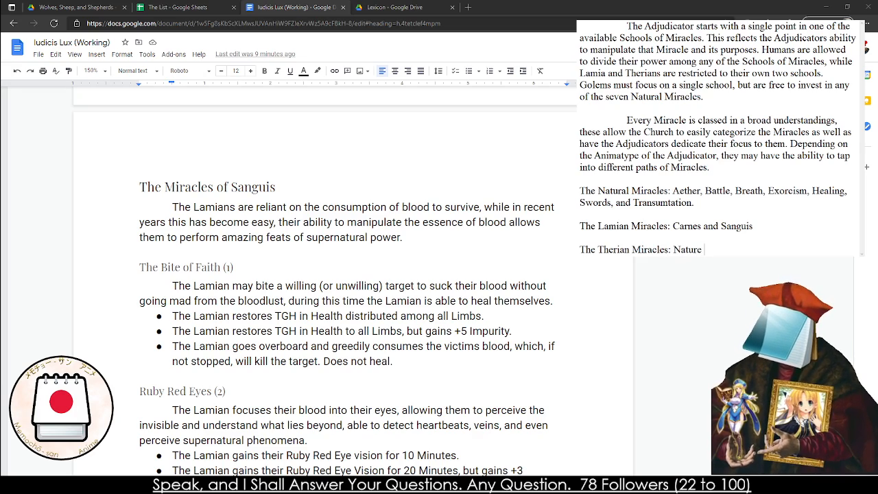
# Add a third list line reading "The Therian Miracles: Beasts and Nature", checking the rulebook's Therian Miracles section
pyautogui.scroll(-15, 336, 281)
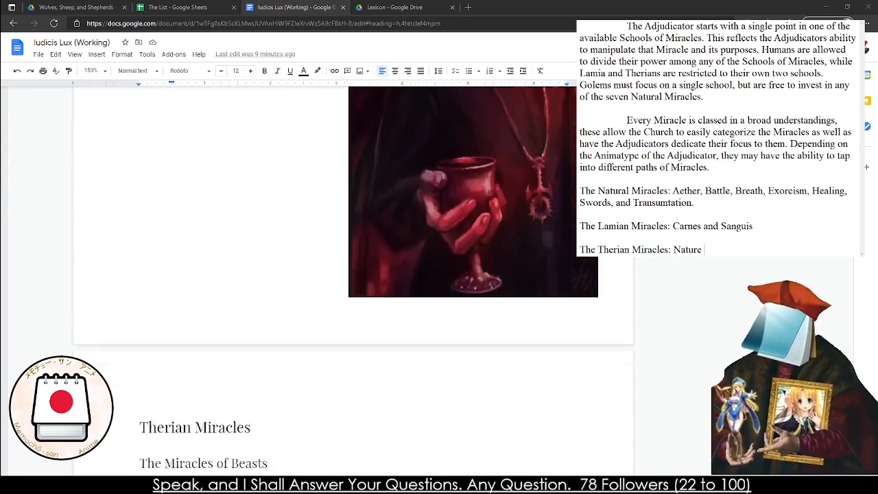
pyautogui.press('BackSpace')
pyautogui.press('BackSpace')
pyautogui.press('BackSpace')
pyautogui.press('BackSpace')
pyautogui.press('BackSpace')
pyautogui.press('BackSpace')
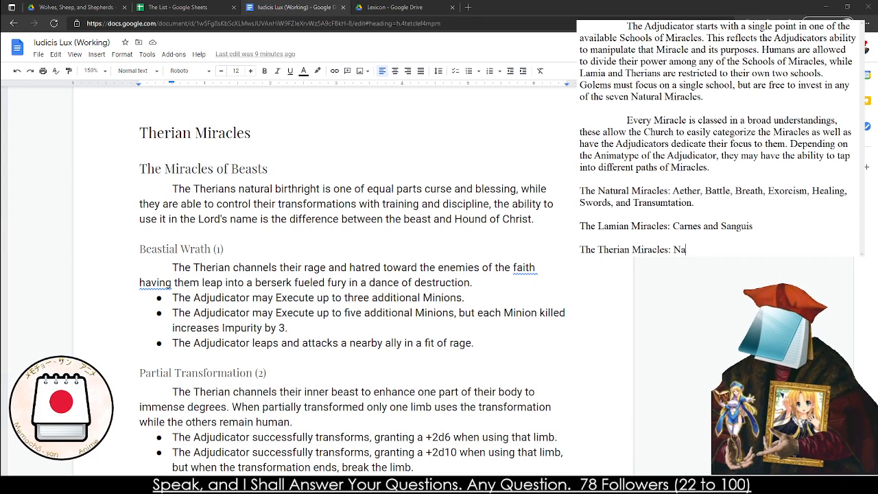
pyautogui.write('Beasts and Nature')
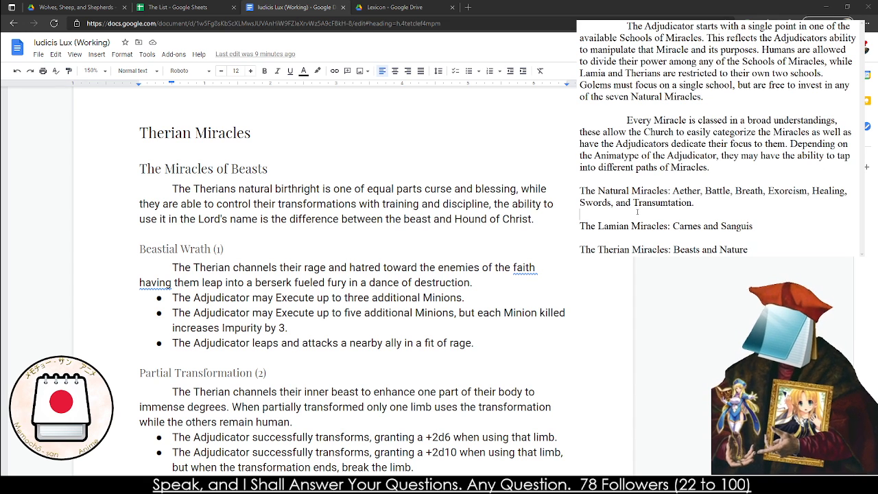
# Remove the blank lines separating the Natural, Lamian and Therian Miracles lists, and place the cursor below them
pyautogui.press('BackSpace')
pyautogui.press('Down')
pyautogui.press('BackSpace')
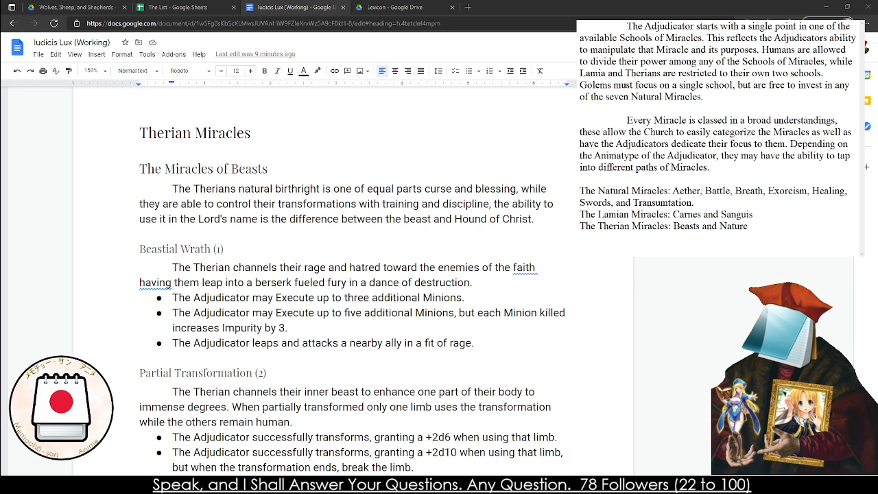
pyautogui.click(688, 250)
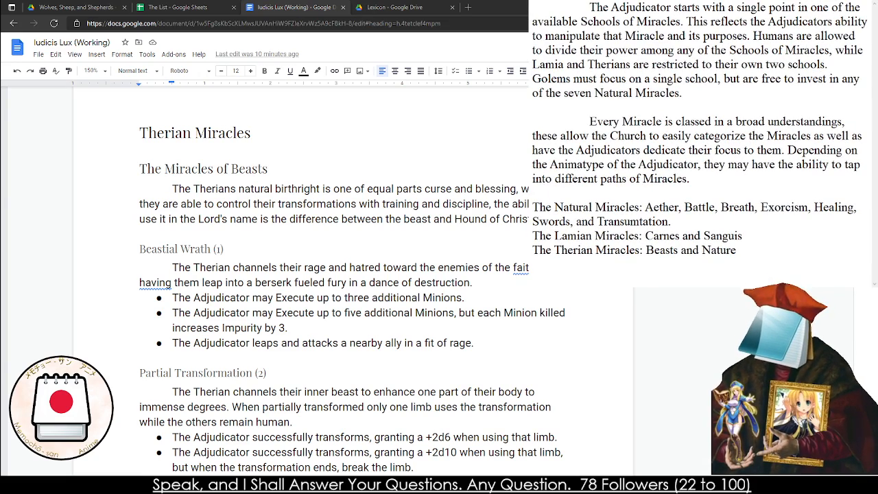
# Review the rulebook's Miracle sections from Therian Miracles down to The Congregation, and back up to The Natural Miracles heading
pyautogui.scroll(-15, 353, 275)
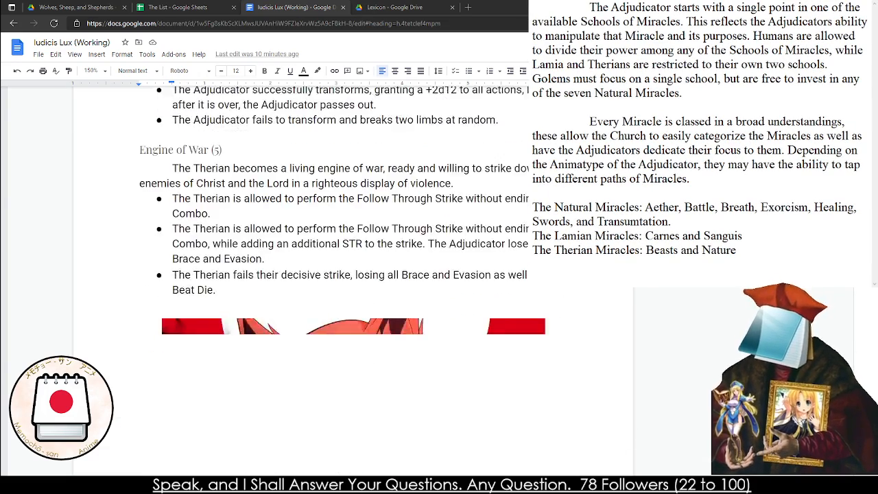
pyautogui.scroll(-15, 353, 275)
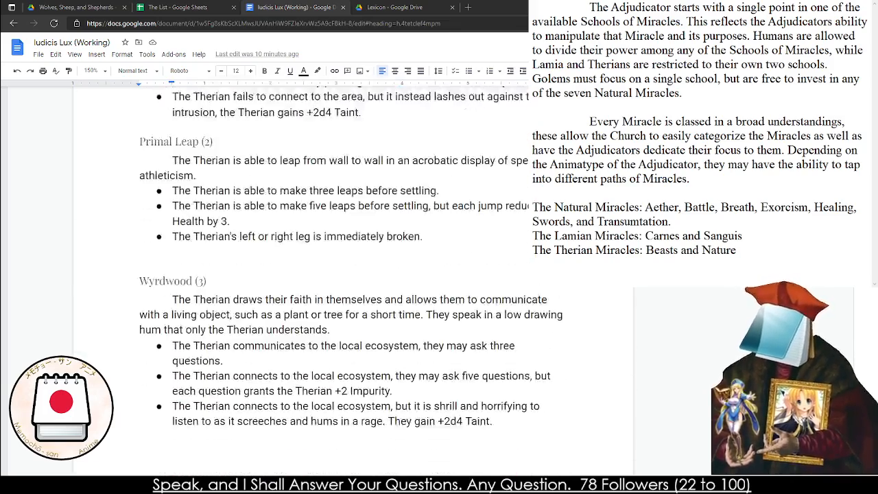
pyautogui.scroll(-6, 589, 277)
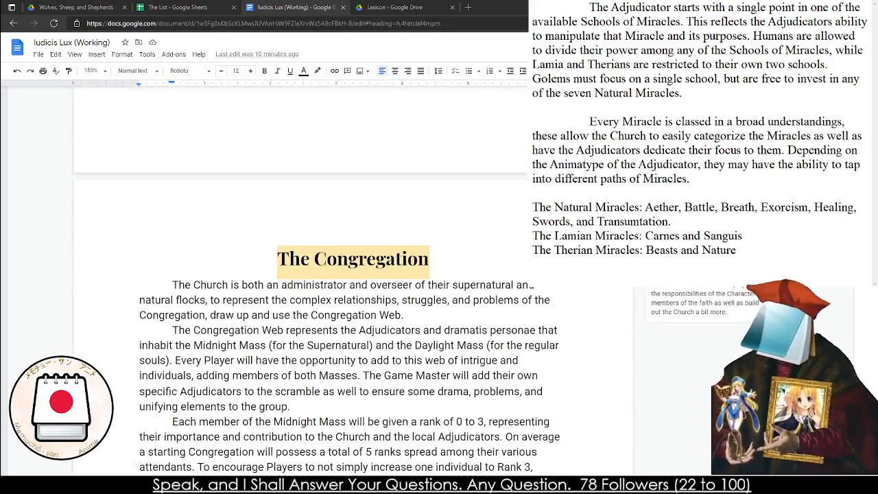
pyautogui.scroll(5, 589, 277)
pyautogui.scroll(20, 589, 278)
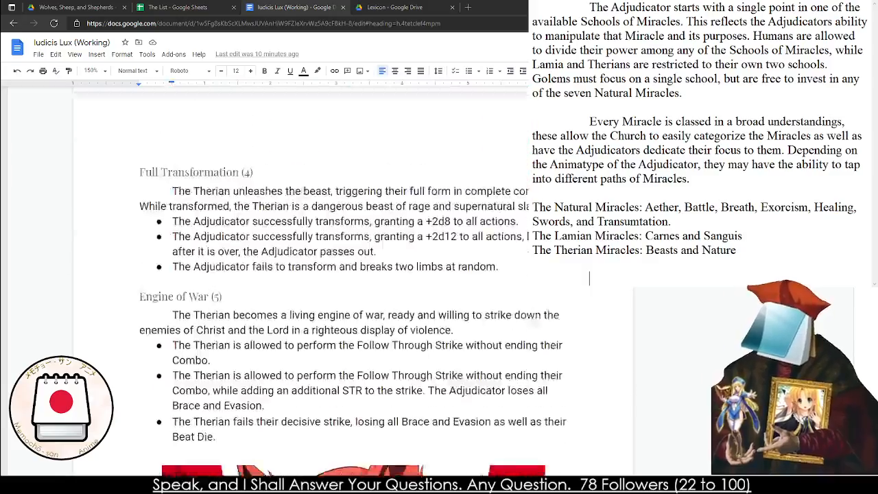
pyautogui.scroll(15, 353, 274)
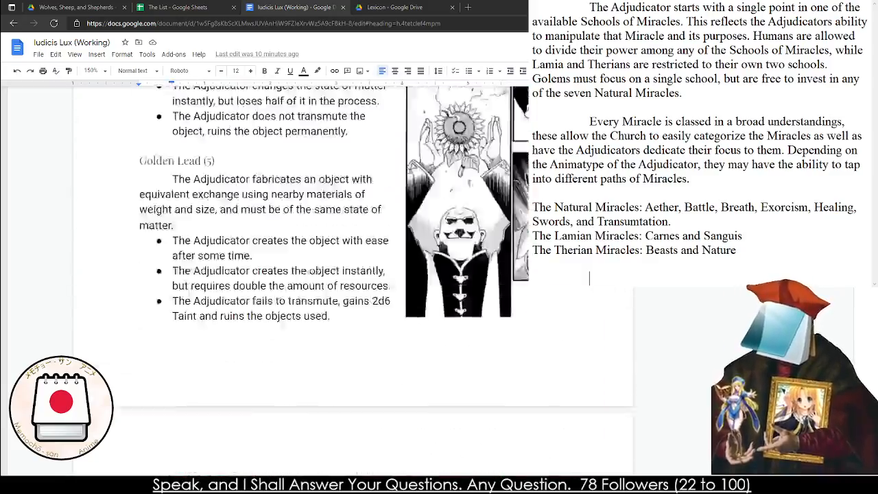
pyautogui.scroll(15, 353, 274)
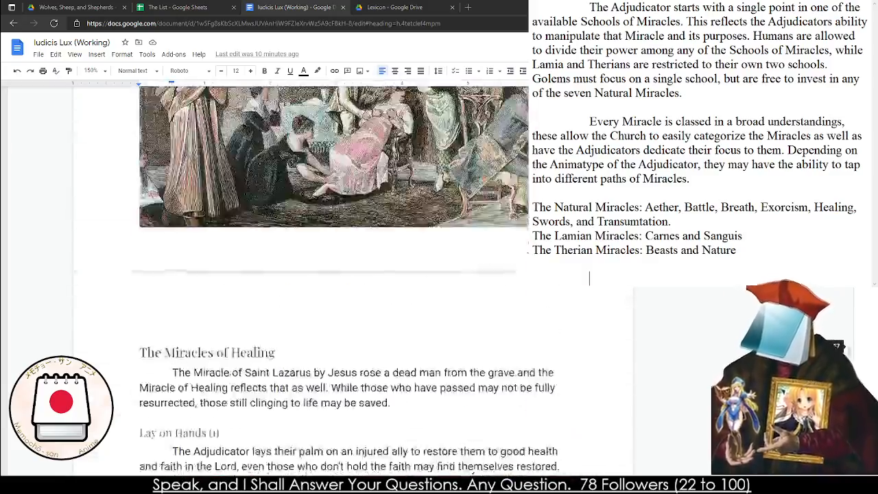
pyautogui.scroll(8, 353, 274)
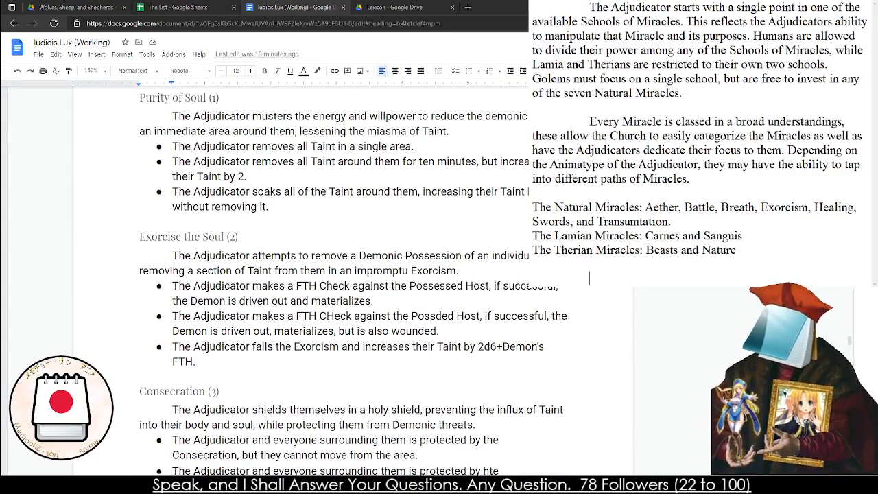
pyautogui.scroll(15, 354, 274)
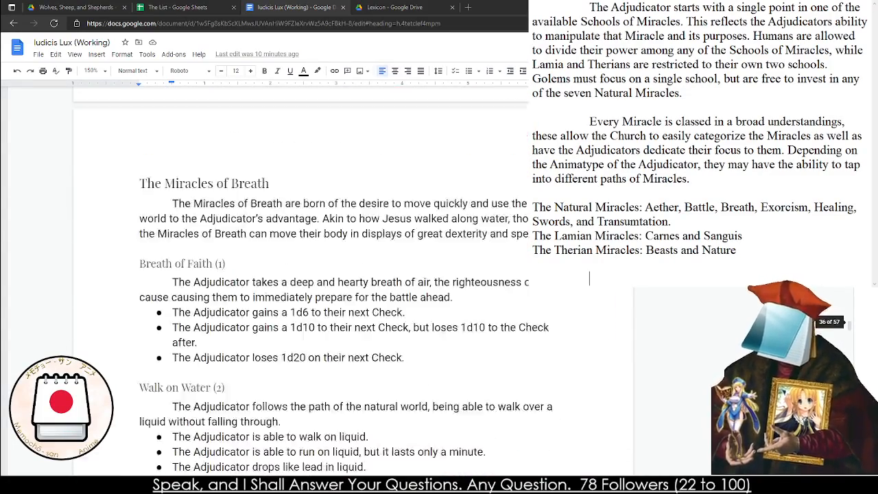
pyautogui.scroll(20, 353, 274)
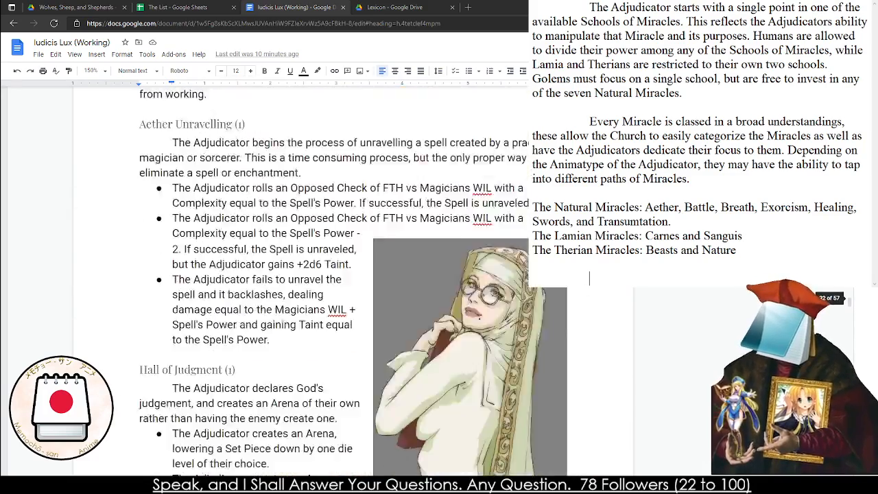
pyautogui.scroll(8, 354, 275)
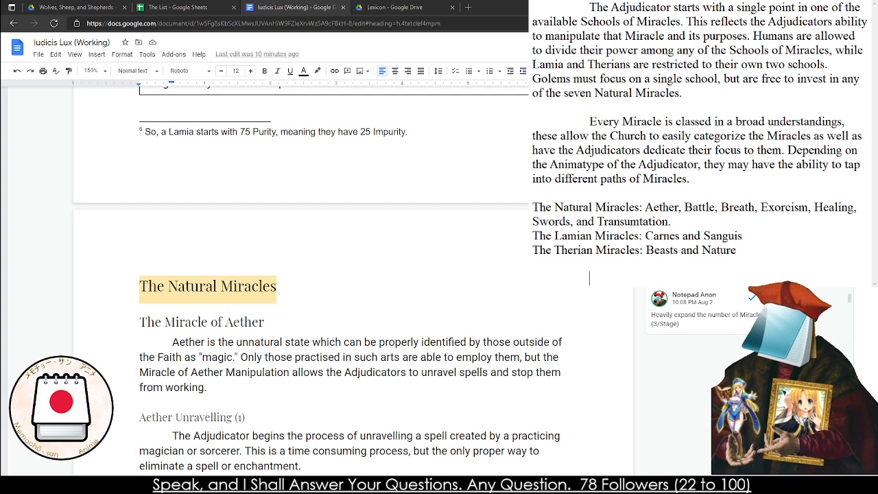
# Below the Miracle lists, write "Humanity and Golems are restricted to the Natural Miracles, howeveer Golems can only fully conceptualize one path."
pyautogui.write('Humanity and ')
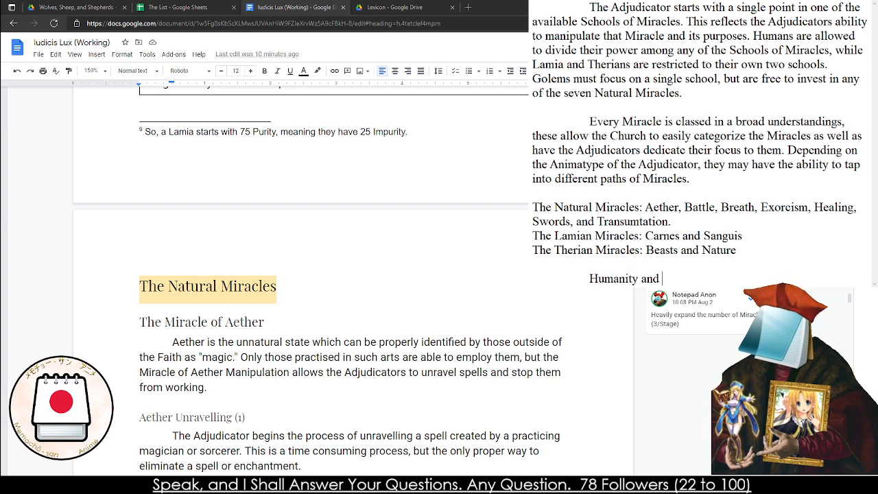
pyautogui.write('Golems are restricted to the ')
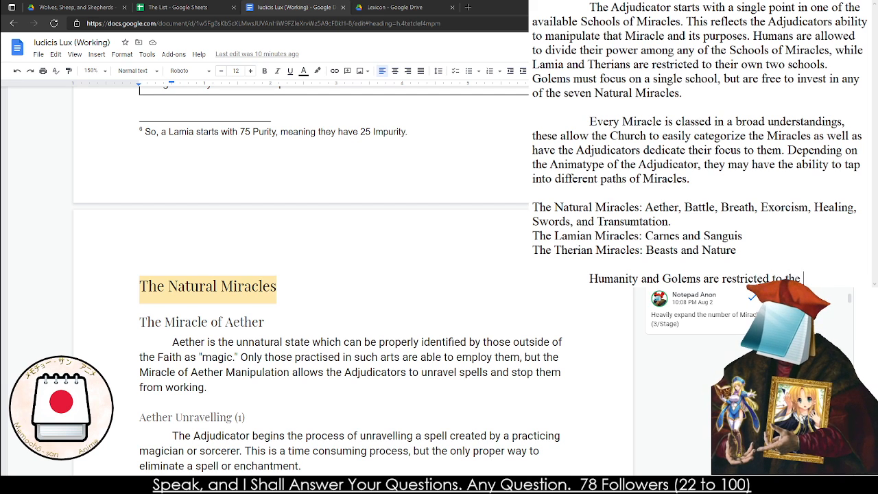
pyautogui.write('Natural Miracles,')
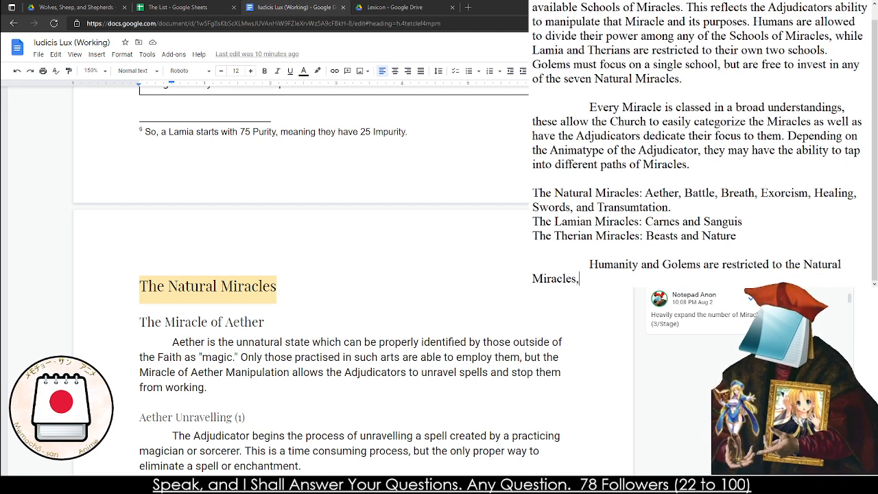
pyautogui.write(' howeveer Golems can only fully conceptualiz')
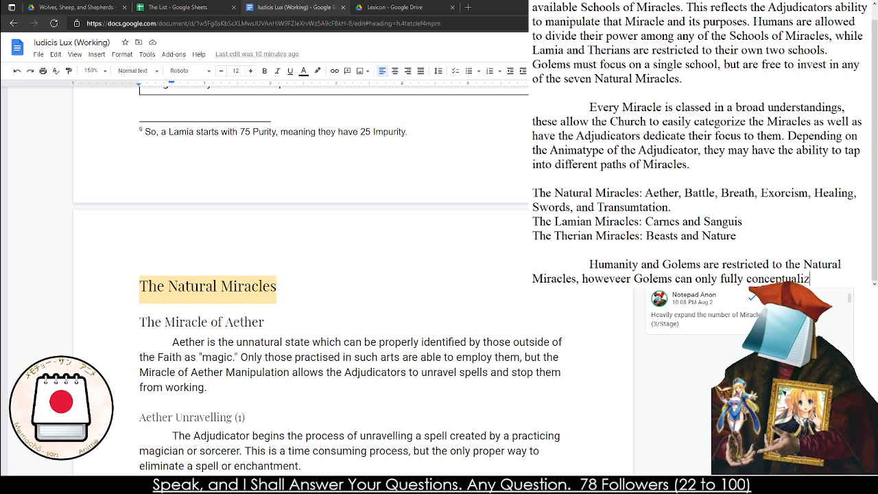
pyautogui.write('ateogyr')
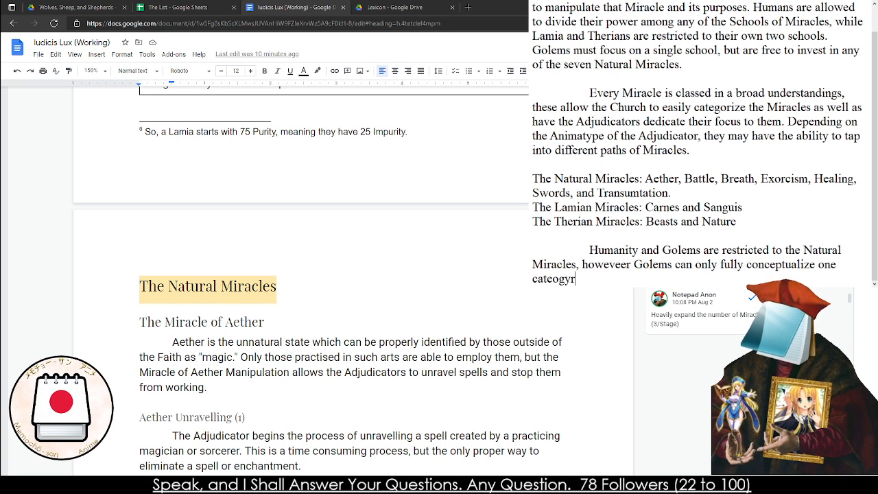
pyautogui.press('BackSpace')
pyautogui.press('BackSpace')
pyautogui.press('BackSpace')
pyautogui.press('BackSpace')
pyautogui.press('BackSpace')
pyautogui.press('BackSpace')
pyautogui.press('BackSpace')
pyautogui.press('BackSpace')
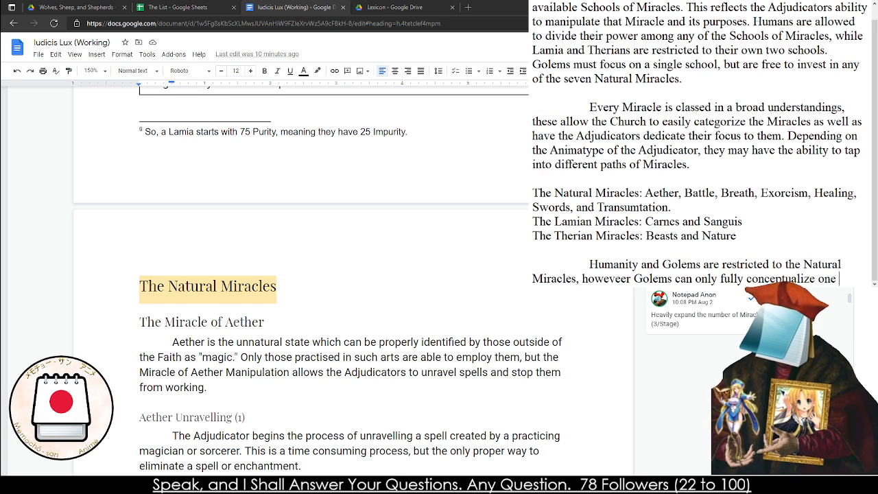
pyautogui.write('path. The')
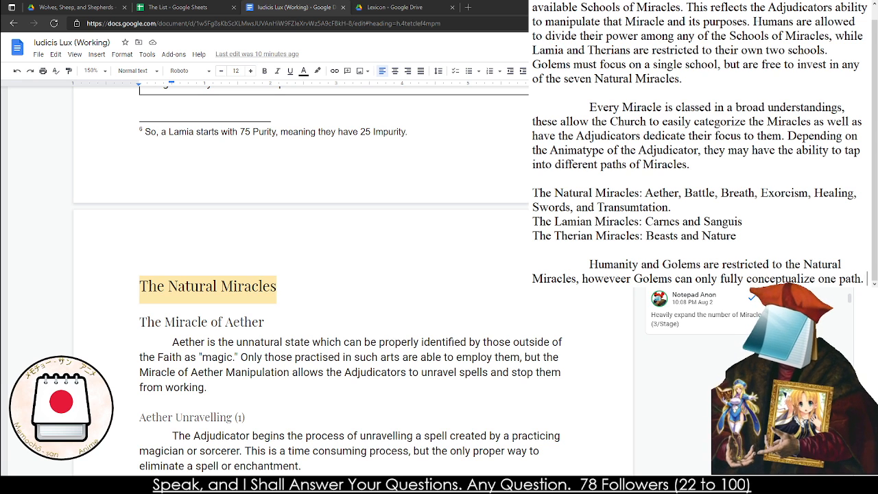
# Continue the paragraph with "The Lamia and Therians are governmed by their own miraculous paths,"
pyautogui.press('BackSpace')
pyautogui.press('BackSpace')
pyautogui.write('he L')
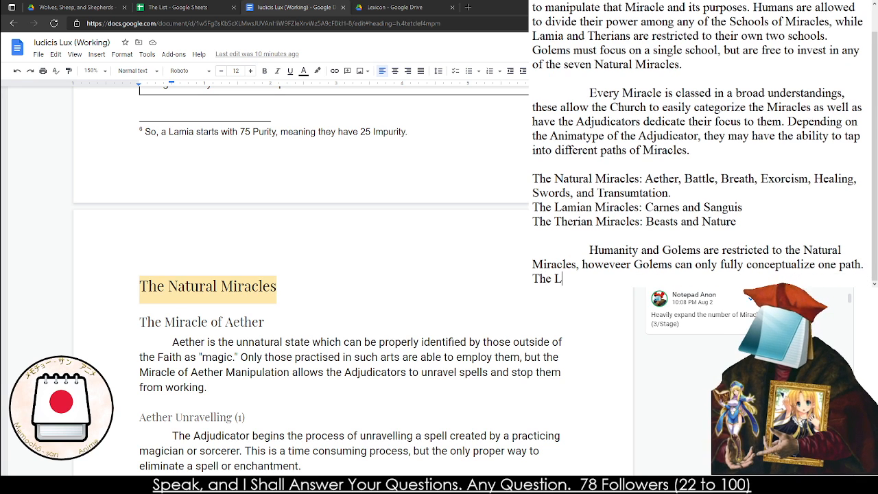
pyautogui.write('amia and Ther')
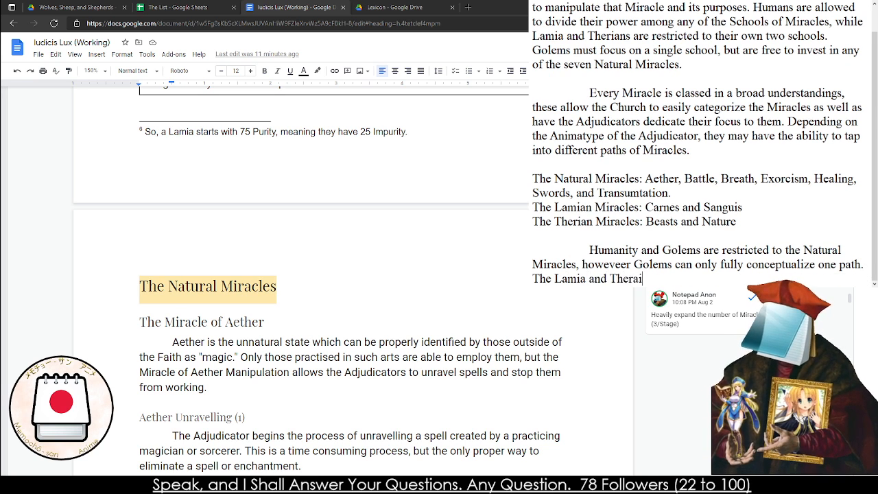
pyautogui.write('ians are')
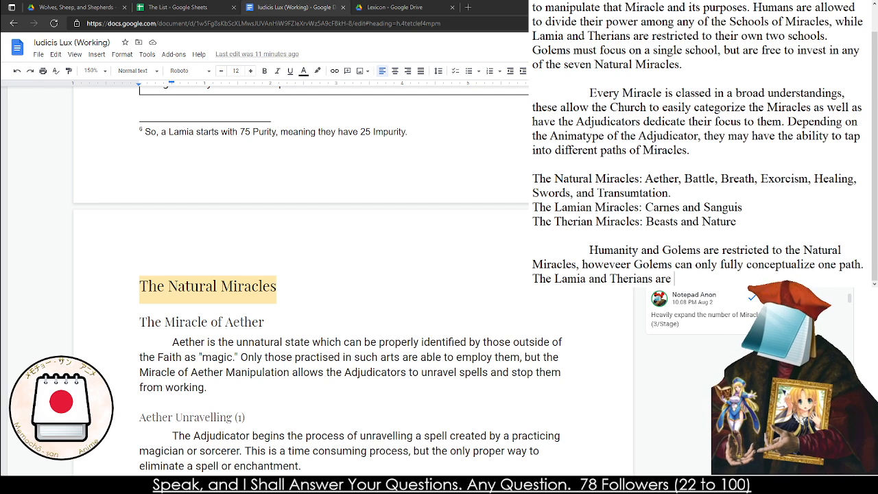
pyautogui.write(' restri')
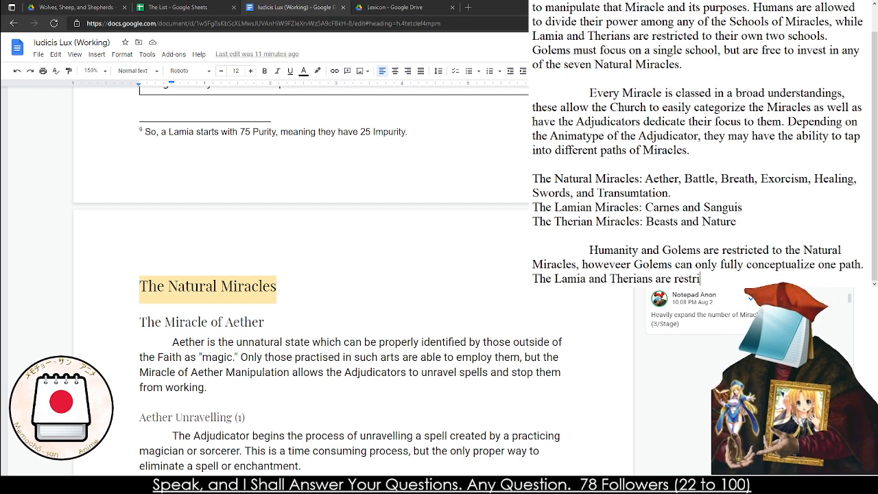
pyautogui.press('BackSpace')
pyautogui.press('BackSpace')
pyautogui.press('BackSpace')
pyautogui.press('BackSpace')
pyautogui.press('BackSpace')
pyautogui.press('BackSpace')
pyautogui.write('governmed by their own miraculou')
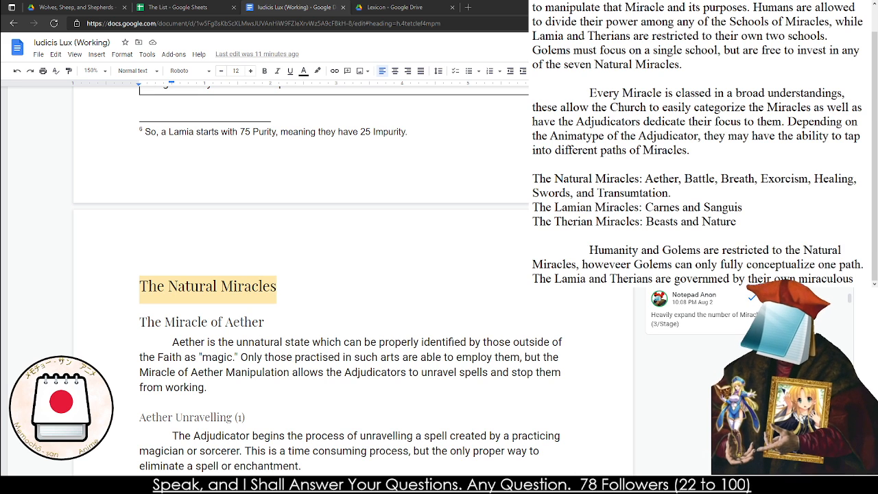
pyautogui.write('paths, parti')
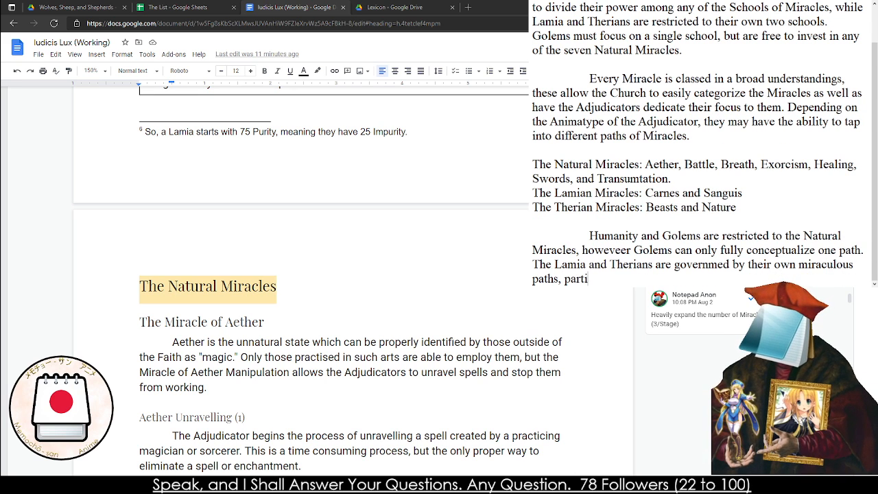
pyautogui.write('ally due to their unique physiology')
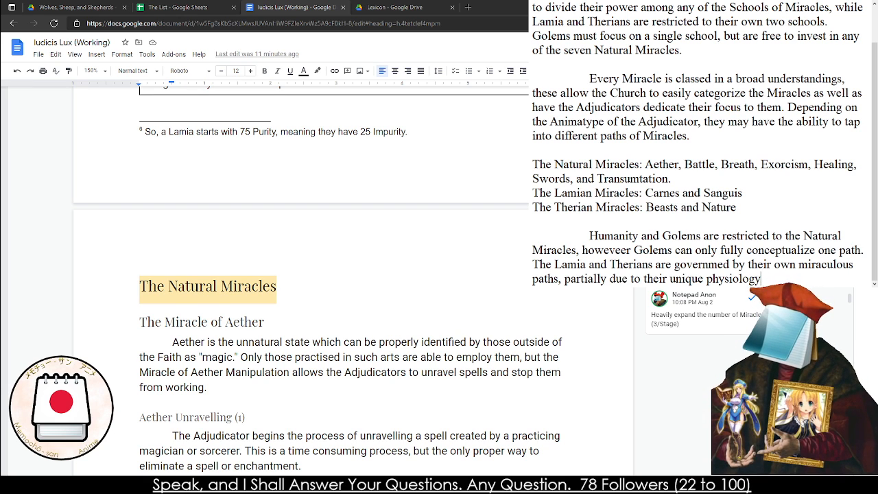
pyautogui.press('BackSpace')
pyautogui.press('BackSpace')
pyautogui.press('BackSpace')
pyautogui.press('BackSpace')
pyautogui.press('BackSpace')
pyautogui.press('BackSpace')
pyautogui.press('BackSpace')
pyautogui.press('BackSpace')
pyautogui.press('BackSpace')
pyautogui.press('BackSpace')
pyautogui.press('BackSpace')
pyautogui.press('BackSpace')
pyautogui.press('BackSpace')
pyautogui.press('BackSpace')
pyautogui.press('BackSpace')
pyautogui.press('BackSpace')
pyautogui.press('BackSpace')
pyautogui.press('BackSpace')
pyautogui.press('BackSpace')
pyautogui.press('BackSpace')
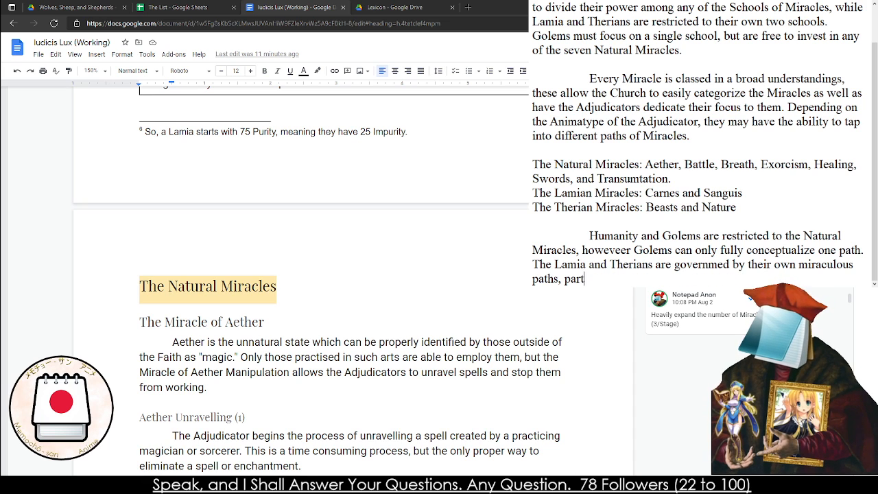
# End the Lamia and Therians sentence with "mostly related to their unique physiology."
pyautogui.write('mostly re')
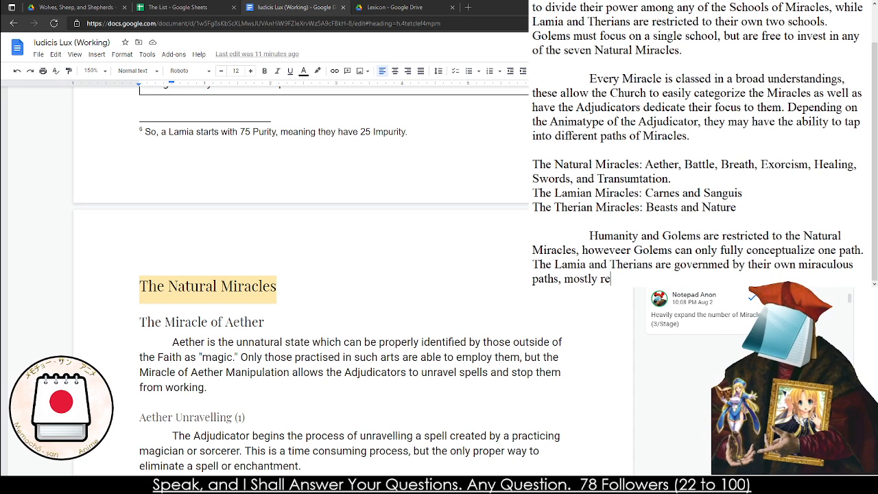
pyautogui.write('lated to their unique physiology.')
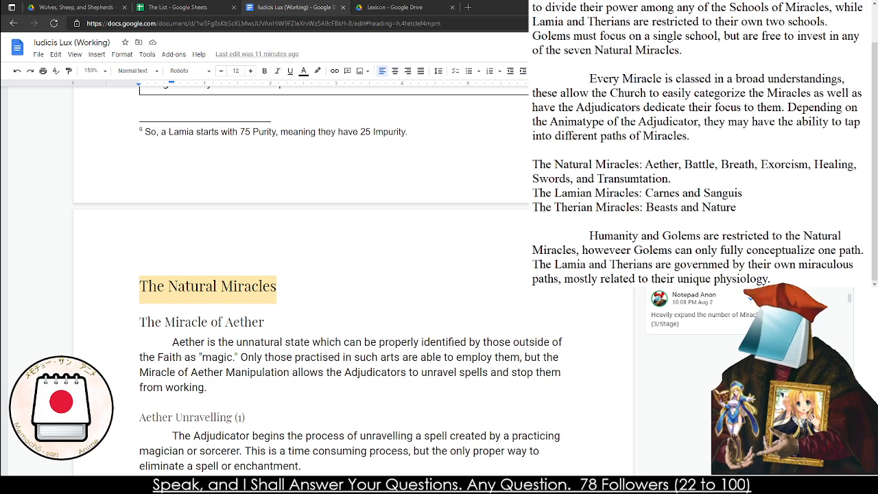
# Reread the Golem rule in the opening paragraph, and start a new line after the Lamia and Therians sentence
pyautogui.scroll(1, 545, 218)
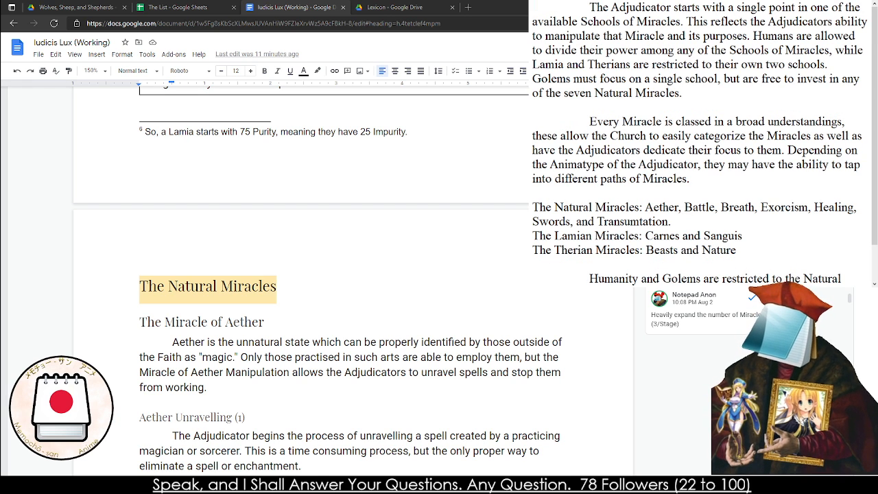
pyautogui.moveTo(611, 81); pyautogui.dragTo(676, 93)
pyautogui.click(650, 81)
pyautogui.click(661, 90)
pyautogui.scroll(-1, 698, 119)
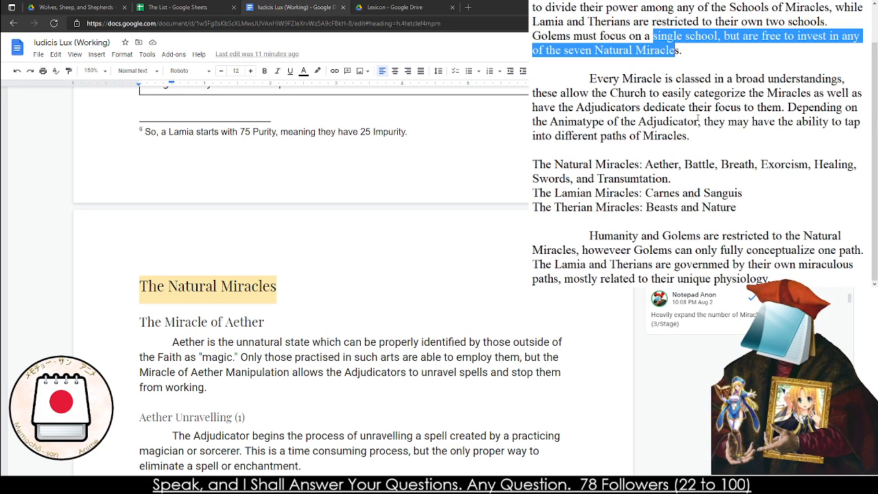
pyautogui.click(771, 277)
pyautogui.press('Return')
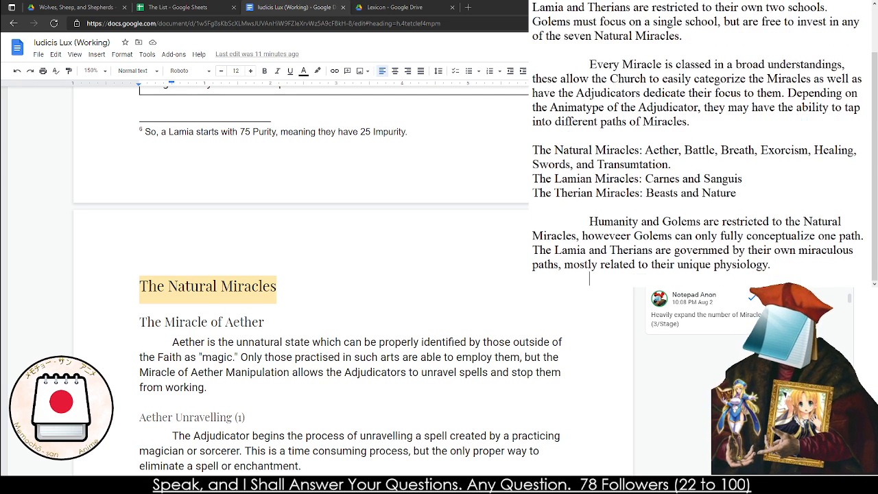
pyautogui.write('At the ')
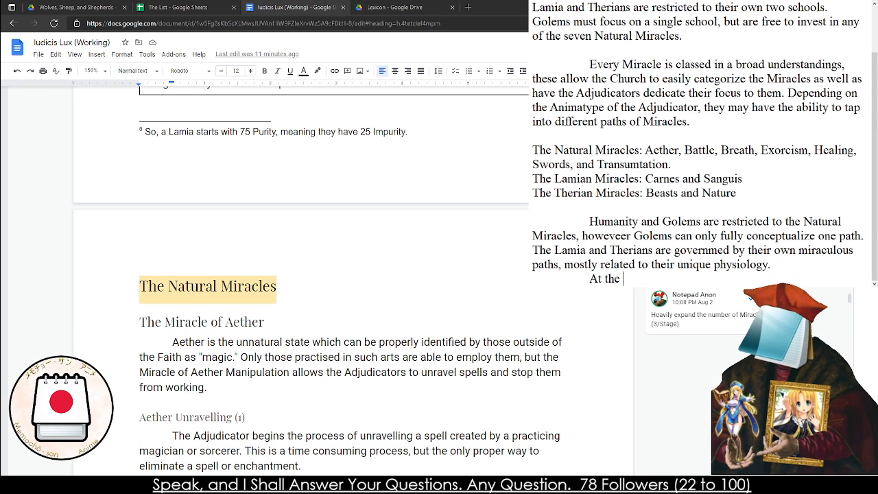
pyautogui.write('start of the ')
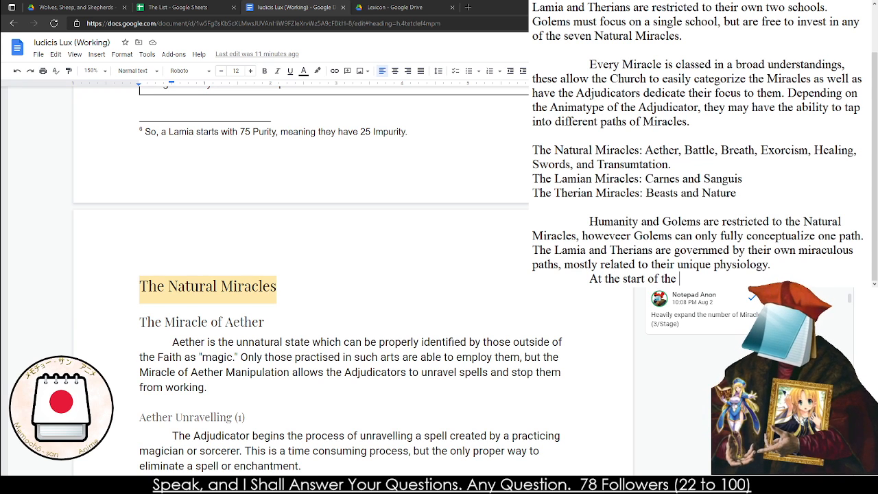
pyautogui.write('Campai')
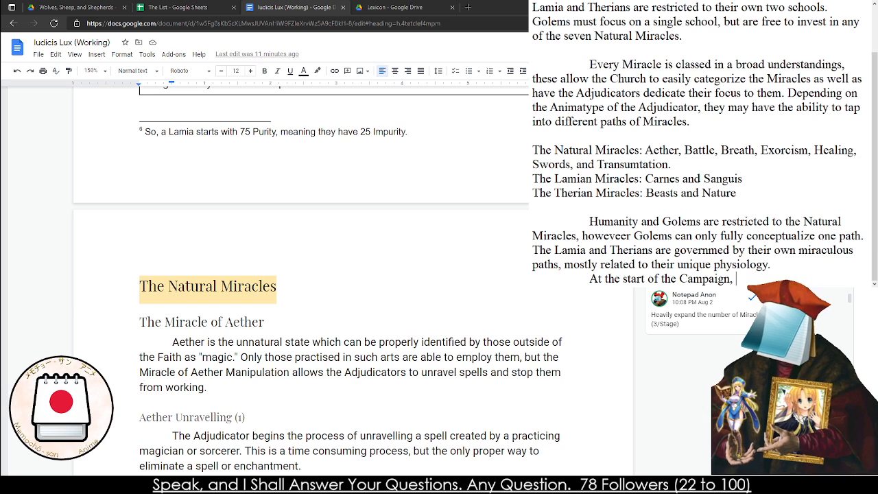
pyautogui.write('gn')
pyautogui.press('BackSpace')
pyautogui.press('BackSpace')
pyautogui.press('BackSpace')
pyautogui.press('BackSpace')
pyautogui.press('BackSpace')
pyautogui.press('BackSpace')
pyautogui.press('BackSpace')
pyautogui.press('BackSpace')
pyautogui.press('BackSpace')
pyautogui.press('BackSpace')
pyautogui.press('BackSpace')
pyautogui.press('BackSpace')
pyautogui.press('BackSpace')
pyautogui.press('BackSpace')
pyautogui.press('BackSpace')
pyautogui.press('BackSpace')
pyautogui.press('BackSpace')
pyautogui.press('BackSpace')
pyautogui.press('BackSpace')
pyautogui.press('BackSpace')
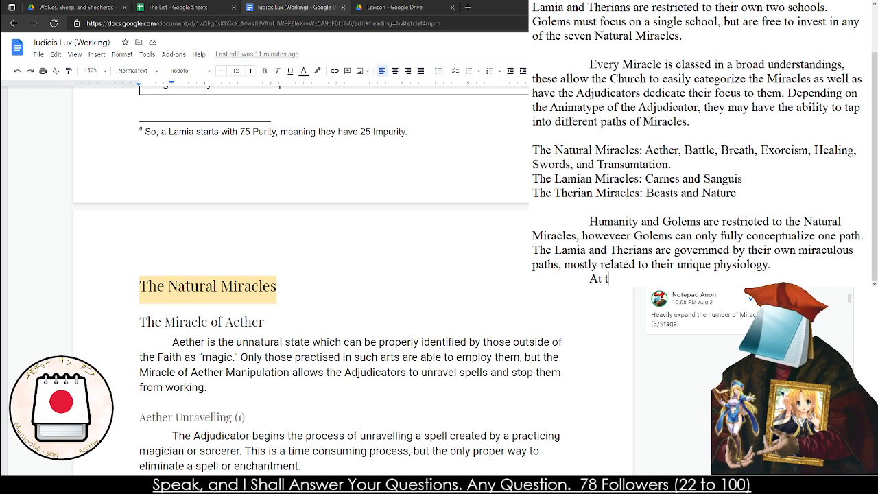
# Write on the new line "Starting Adjudicator's will have access to three steps of Miracles down any path of their choucie"
pyautogui.write('S')
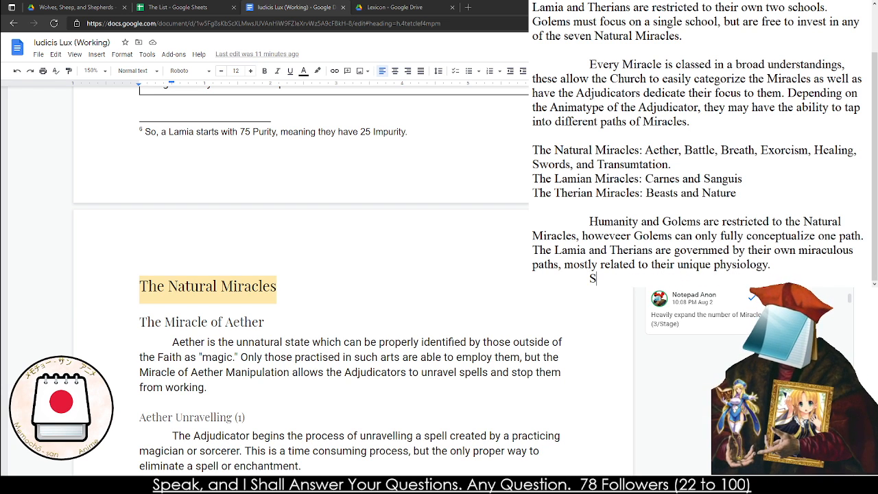
pyautogui.write("tarting Adjudicator's will have access to three")
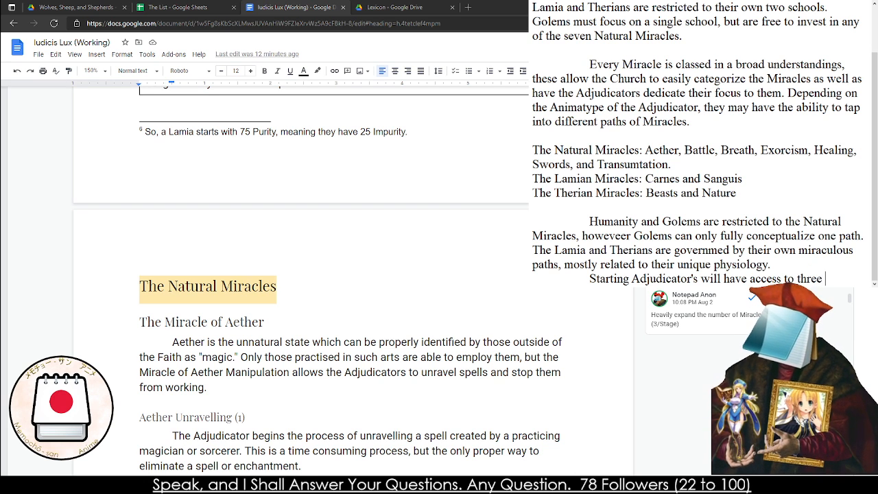
pyautogui.write('steps of')
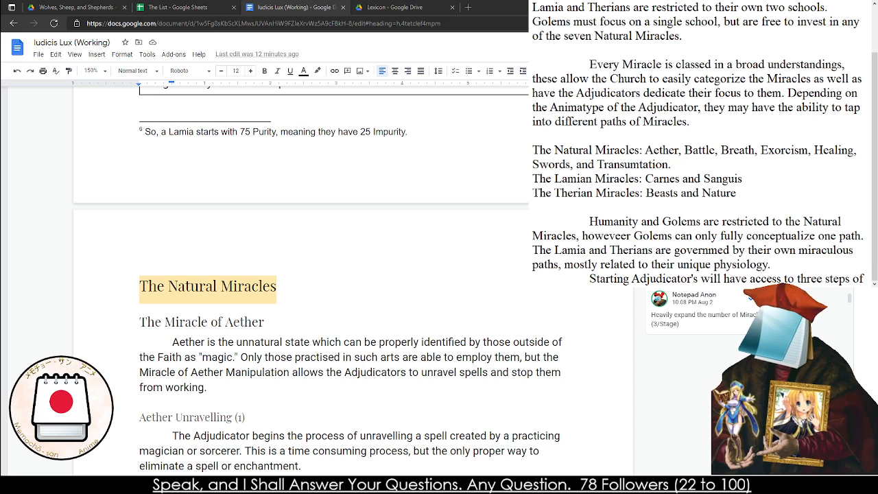
pyautogui.write(' Mirac')
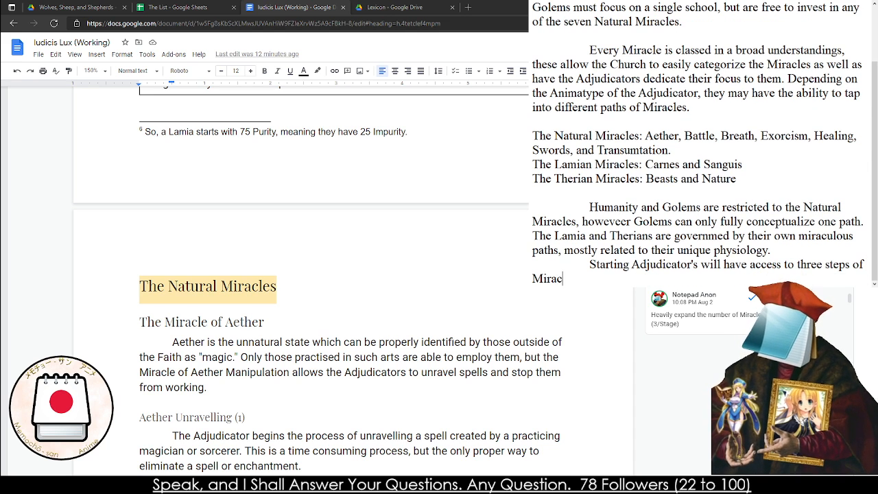
pyautogui.write('les down any ')
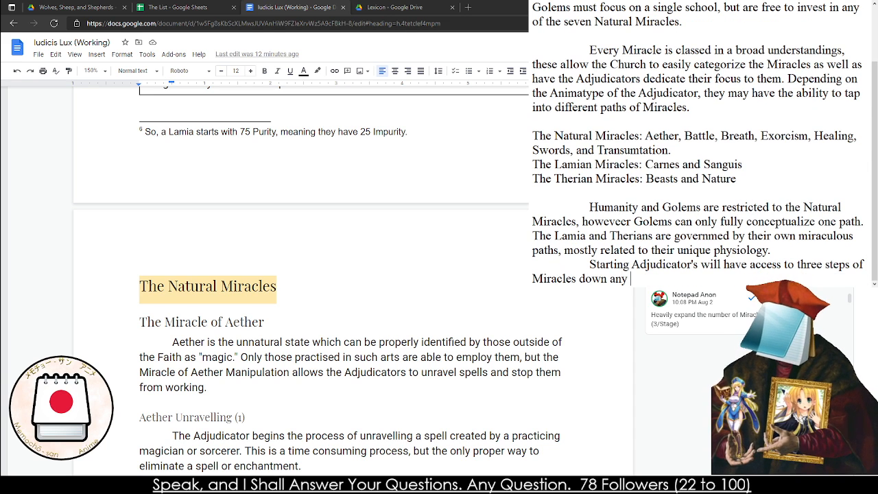
pyautogui.write('path of their choucie')
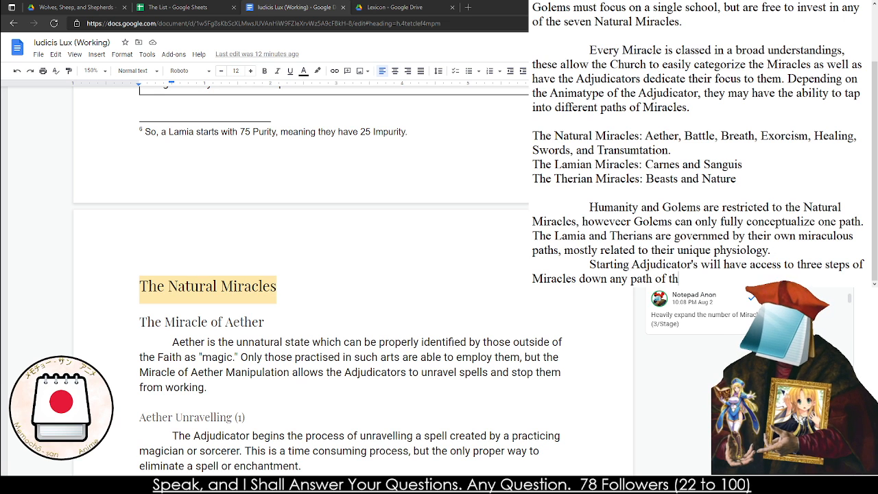
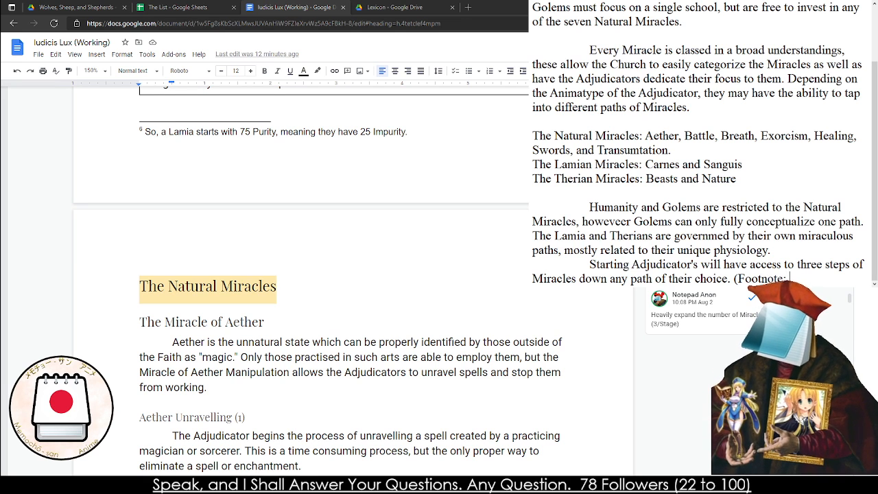
# Begin the footnote after "path of their choice." with "Humans for example can have 2 Steps in Battle and 1 Step in Swords"
pyautogui.write('xamp')
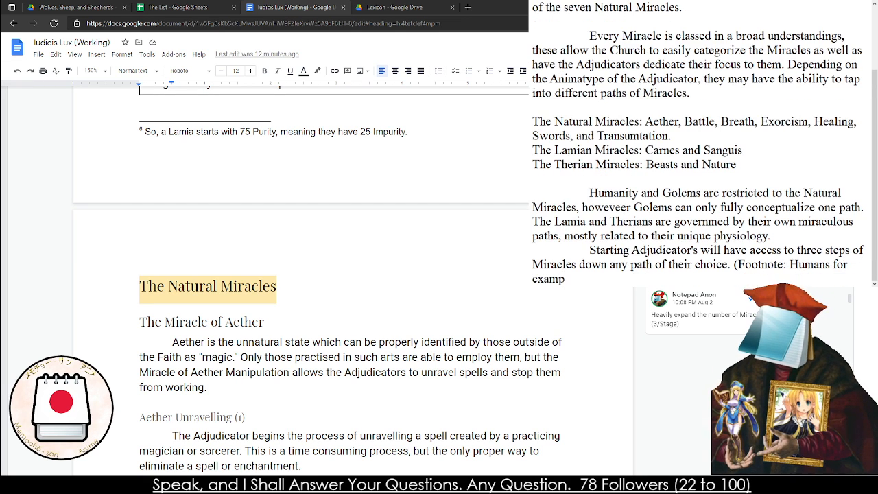
pyautogui.write('le can have ')
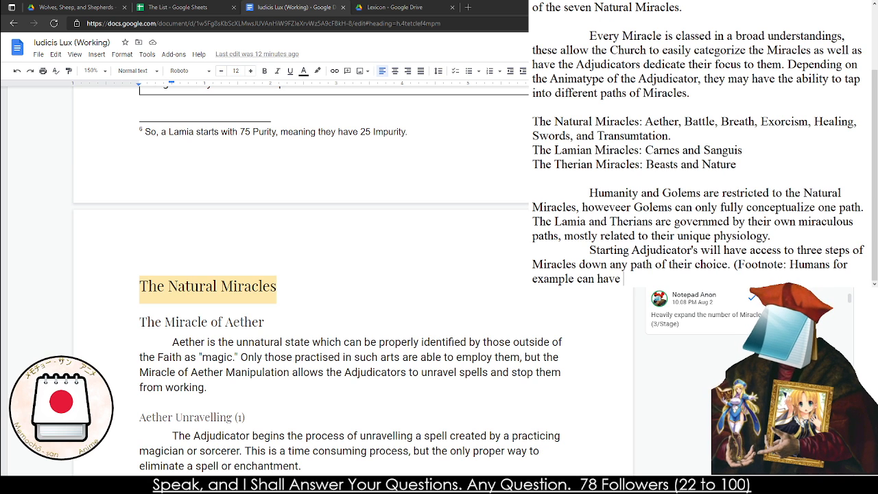
pyautogui.write('2 Steps in')
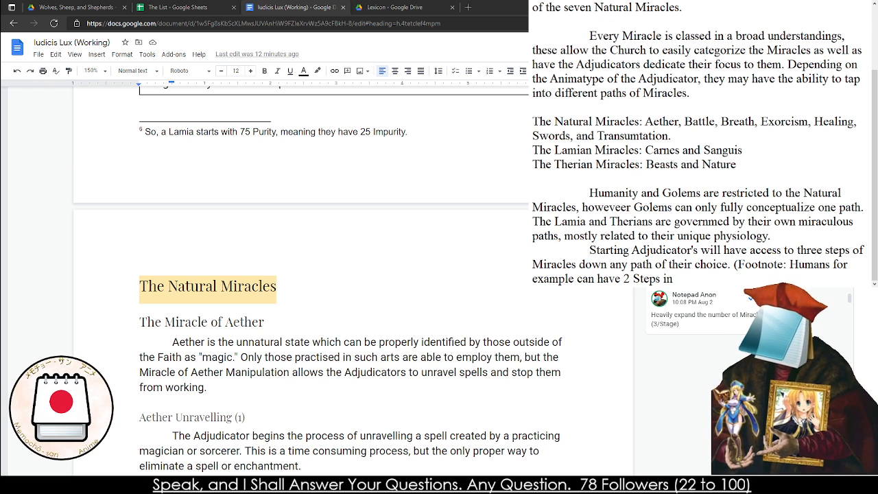
pyautogui.scroll(-15, 354, 274)
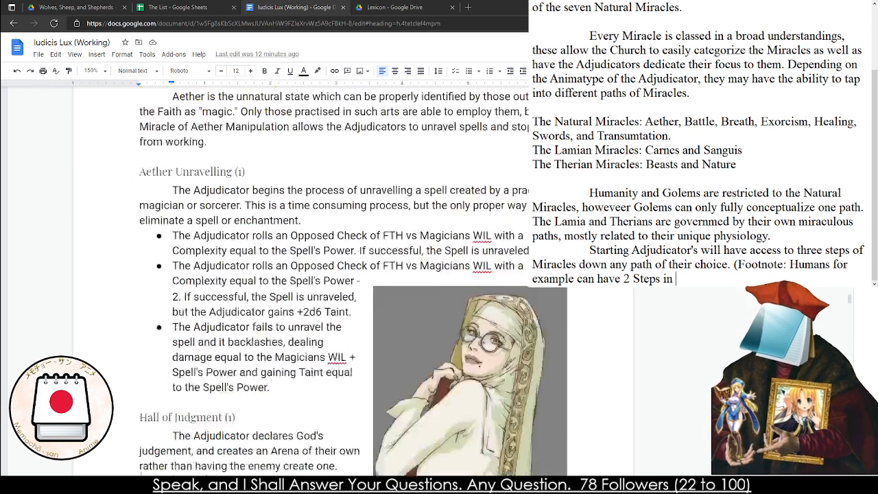
pyautogui.scroll(-5, 354, 274)
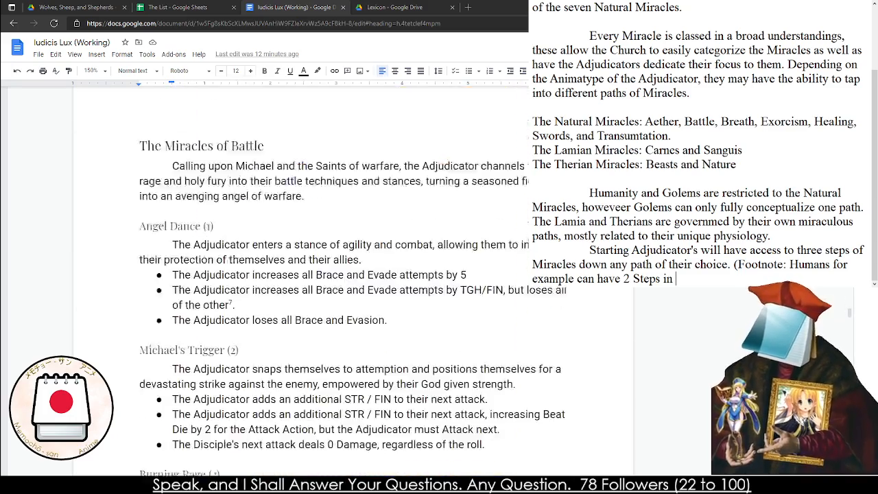
pyautogui.write('battle')
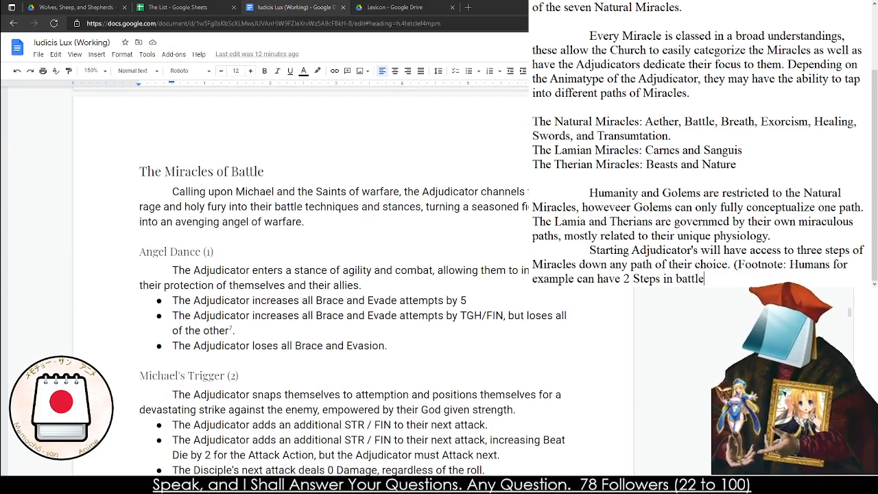
pyautogui.press('BackSpace')
pyautogui.press('BackSpace')
pyautogui.press('BackSpace')
pyautogui.press('BackSpace')
pyautogui.press('BackSpace')
pyautogui.press('BackSpace')
pyautogui.write('Battle and 1 Step in Swords')
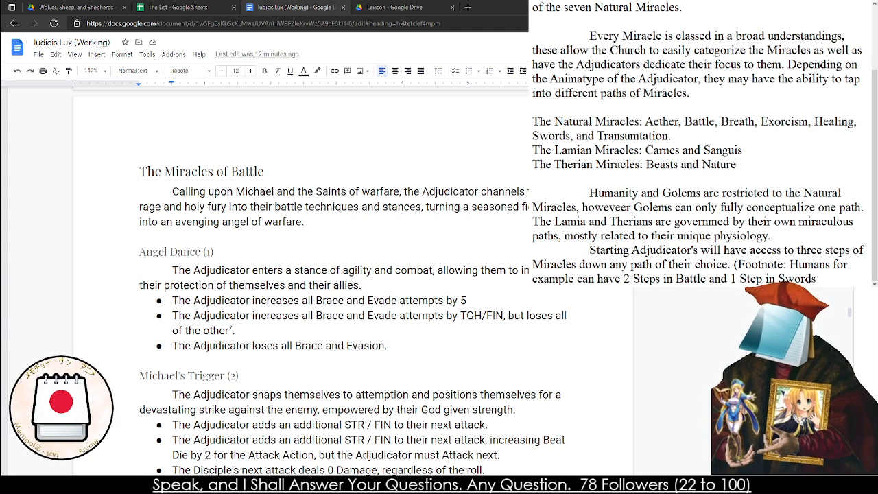
pyautogui.write(' Golems ')
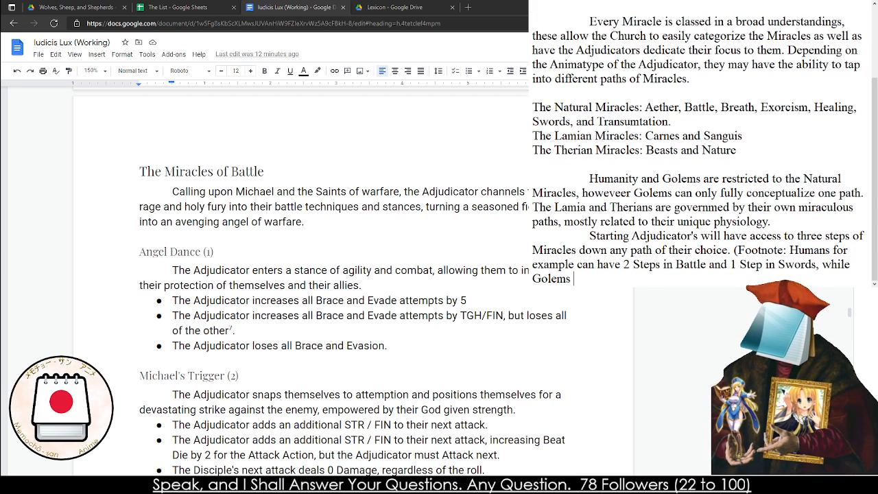
pyautogui.write('will have 3 in ')
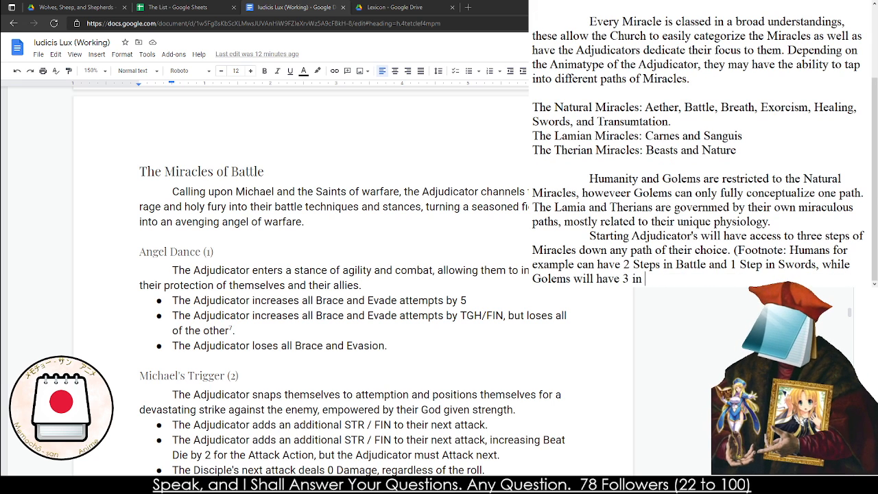
pyautogui.write('on')
pyautogui.press('BackSpace')
pyautogui.press('BackSpace')
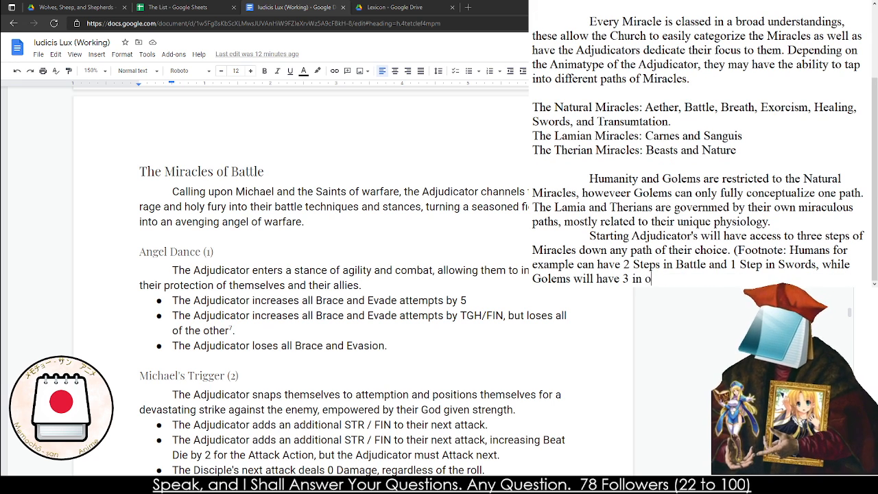
pyautogui.press('BackSpace')
pyautogui.press('BackSpace')
pyautogui.press('BackSpace')
pyautogui.press('BackSpace')
pyautogui.press('BackSpace')
pyautogui.press('BackSpace')
pyautogui.press('BackSpace')
pyautogui.press('BackSpace')
pyautogui.press('BackSpace')
pyautogui.press('BackSpace')
pyautogui.press('BackSpace')
pyautogui.press('BackSpace')
pyautogui.press('BackSpace')
pyautogui.press('BackSpace')
pyautogui.press('BackSpace')
pyautogui.press('BackSpace')
pyautogui.press('BackSpace')
pyautogui.press('BackSpace')
pyautogui.press('BackSpace')
pyautogui.press('BackSpace')
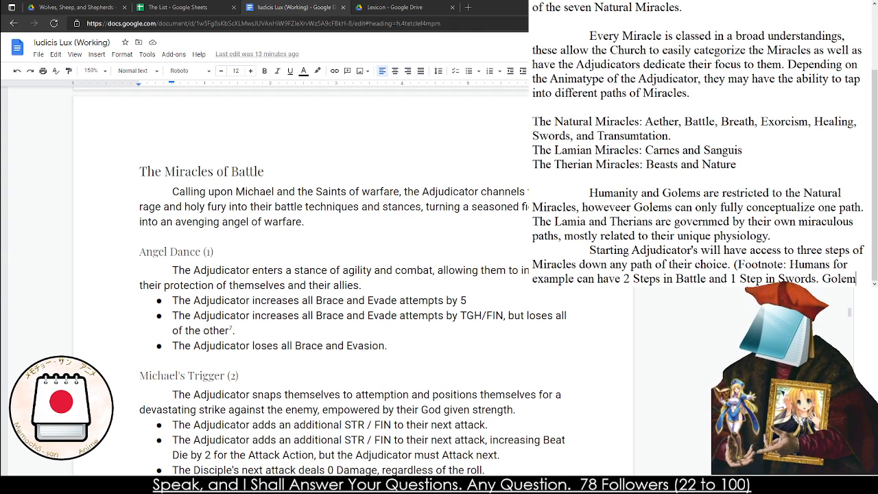
# Finish the footnote with the sentence "Golems would only have 3 Steps in one particular Path.)", capitalizing "Steps"
pyautogui.write('s would only h')
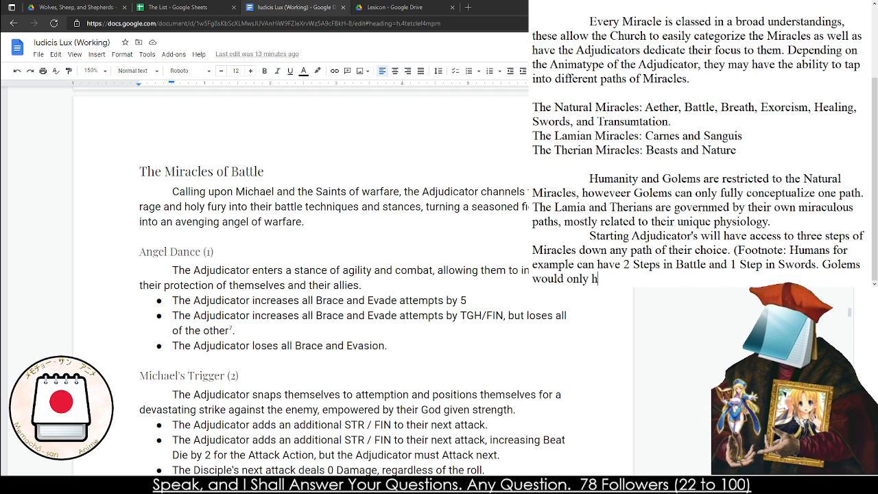
pyautogui.write('ave 3 steps in t')
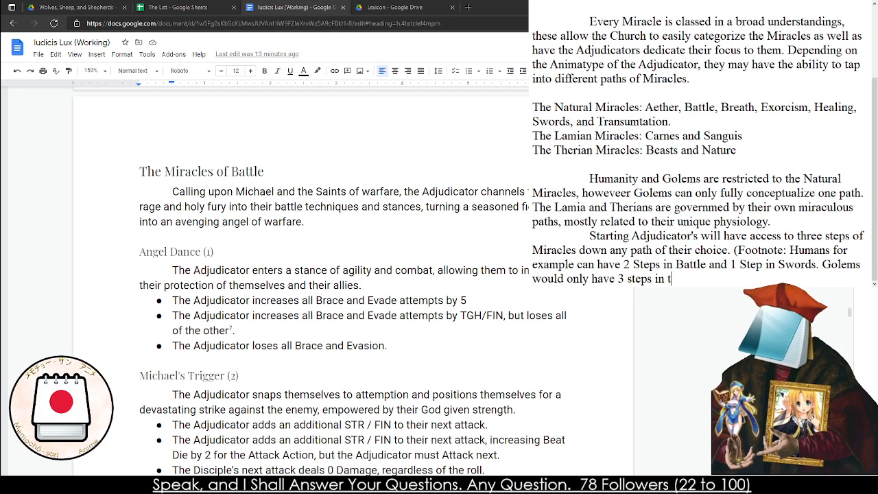
pyautogui.press('BackSpace')
pyautogui.write('one particular Path.)')
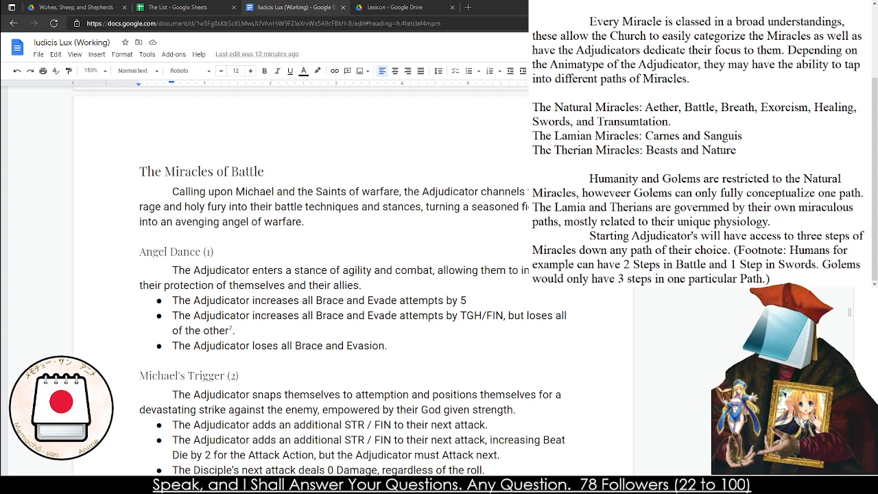
pyautogui.press('Delete')
pyautogui.write('S')
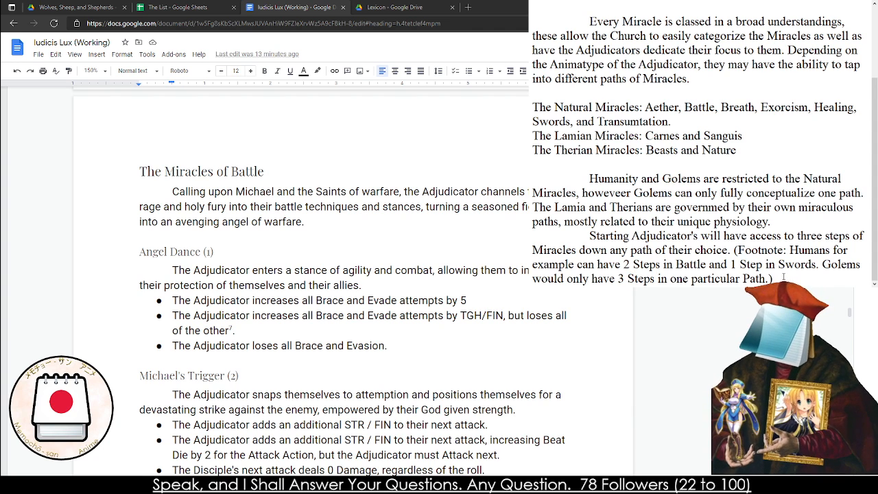
# Copy the draft from "Every Miracle is classed" through the Golem footnote, and return to the rulebook's Miraculous Form and Divine Intervention section
pyautogui.moveTo(782, 277); pyautogui.dragTo(532, 19)
pyautogui.hotkey('ctrl', 'c')
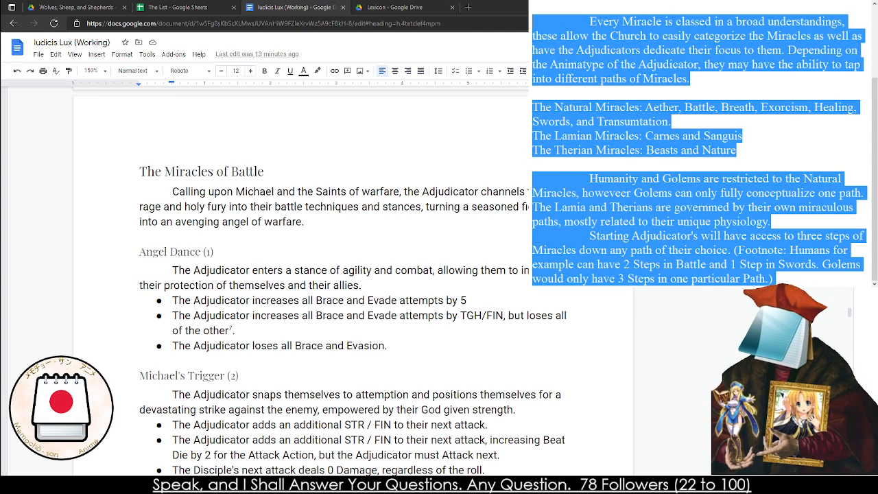
pyautogui.scroll(20, 330, 275)
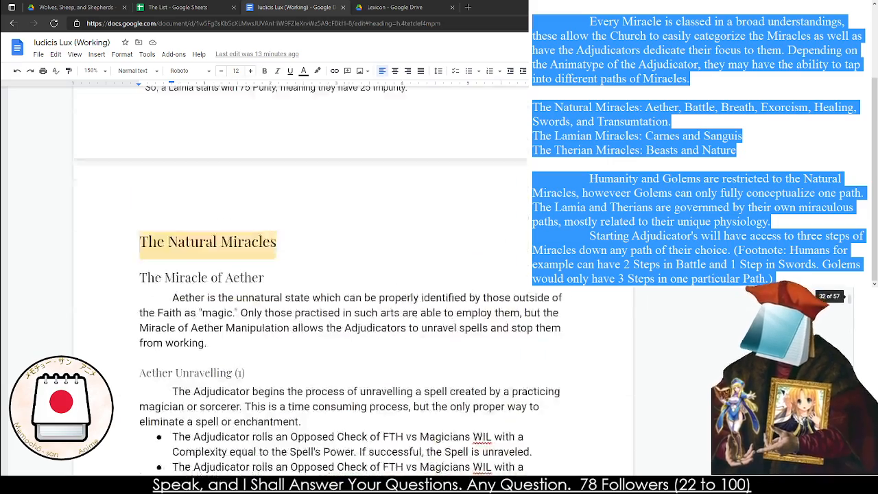
pyautogui.scroll(15, 329, 275)
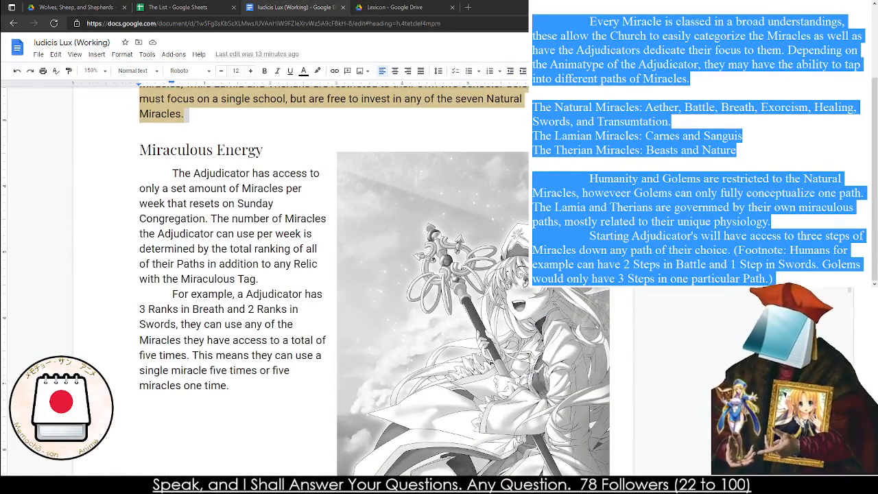
pyautogui.click(220, 204)
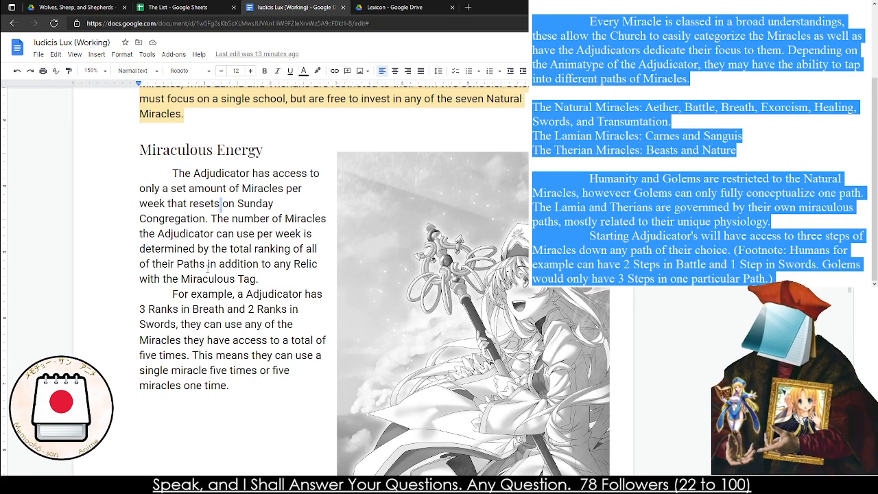
pyautogui.tripleClick(185, 174)
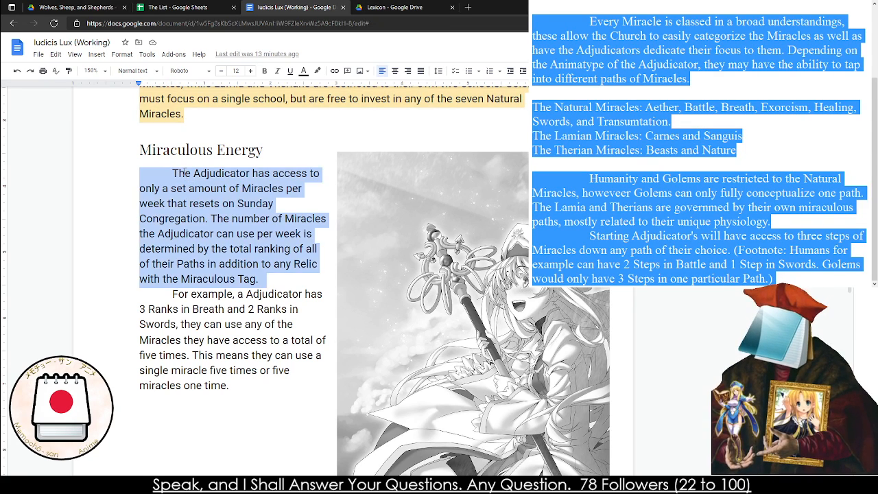
pyautogui.scroll(2, 193, 192)
pyautogui.scroll(3, 193, 192)
# Try to replace the highlighted paragraph starting "The Adjudicator starts with a single point" with the copied draft
pyautogui.tripleClick(235, 362)
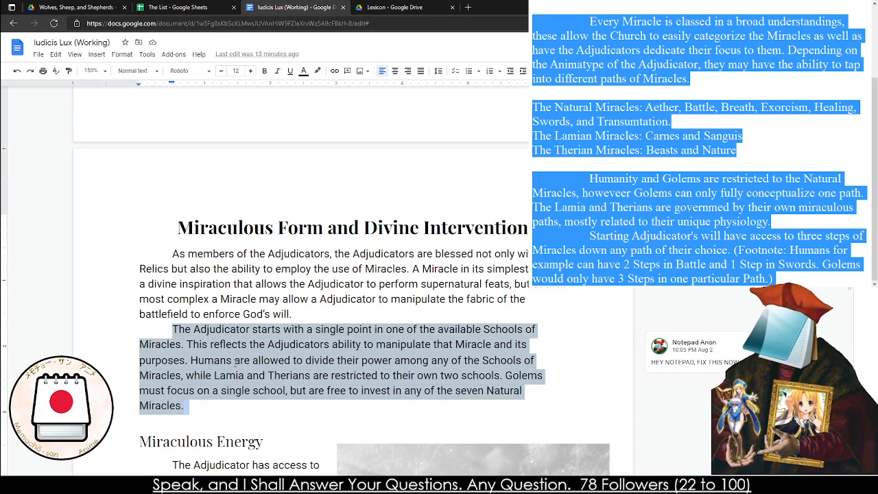
pyautogui.hotkey('ctrl', 'v')
pyautogui.moveTo(374, 319); pyautogui.dragTo(201, 288)
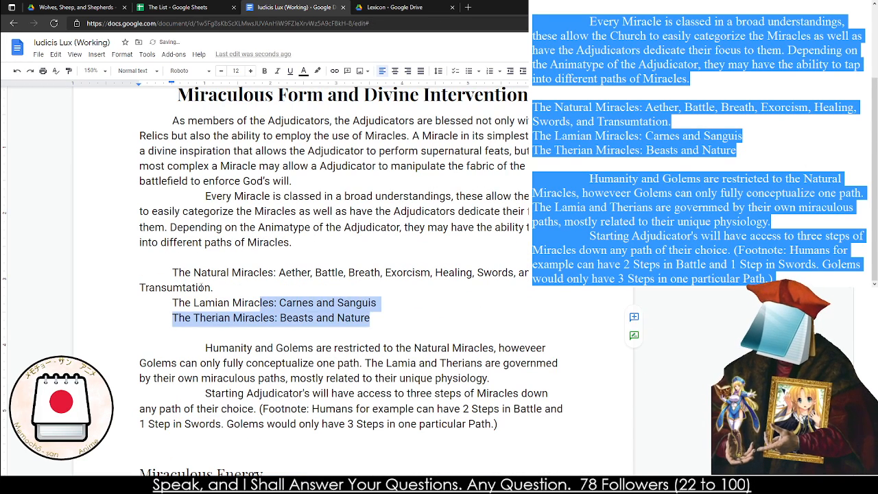
pyautogui.click(193, 288)
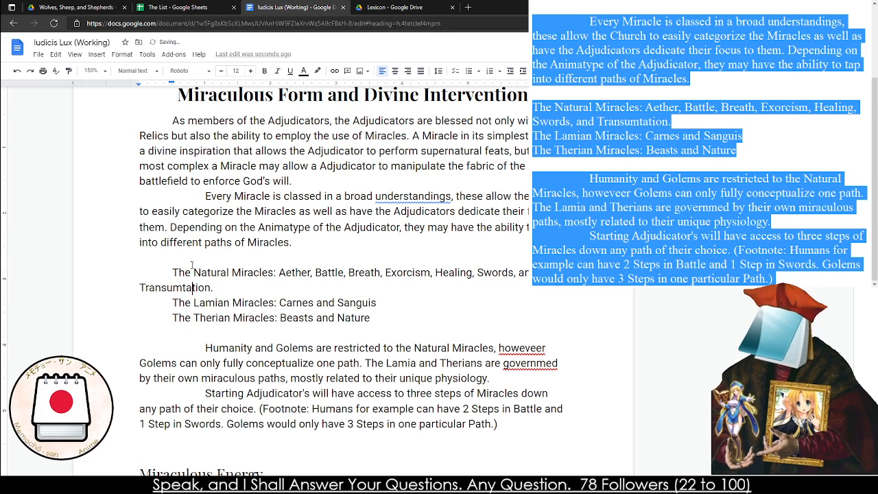
# Undo the replacement and paste the draft directly before the highlighted old paragraph
pyautogui.hotkey('ctrl', 'z')
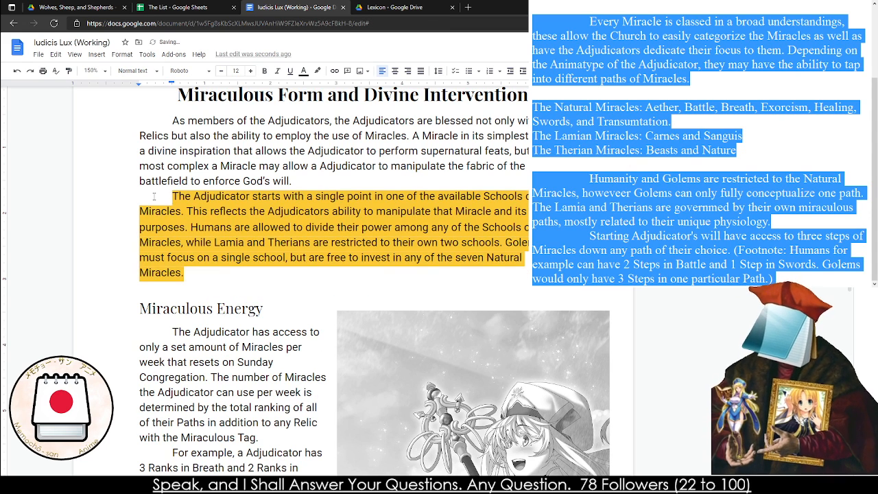
pyautogui.write("Every Miracle is classed in a broad understandings, these allow the Church to easily categorize the Miracles as well as have the Adjudicators dedicate their focus to them. Depending on the Animatype of the Adjudicator, they may have the ability to tap into different paths of Miracles.  The Natural Miracles: Aether, Battle, Breath, Exorcism, Healing, Swords, and Transumtation. The Lamian Miracles: Carnes and Sanguis The Therian Miracles: Beasts and Nature  Humanity and Golems are restricted to the Natural Miracles, howeveer Golems can only fully conceptualize one path. The Lamia and Therians are governmed by their own miraculous paths, mostly related to their unique physiology. Starting Adjudicator's will have access to three steps of Miracles down any path of their choice. (Footnote: Humans for example can have 2 Steps in Battle and 1 Step in Swords. Golems would only have 3 Steps in one particular Path.)")
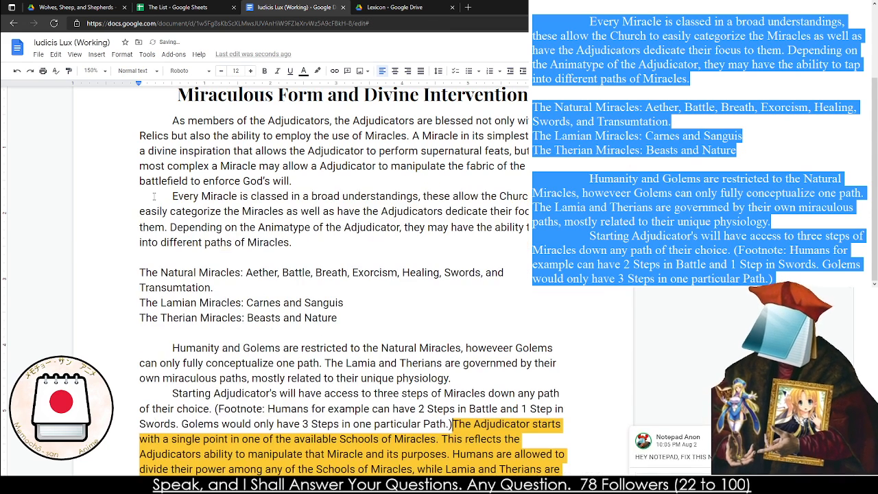
# Try to delete the old Schools of Miracles paragraph together with the line break before the Miraculous Energy heading, and undo the deletion
pyautogui.scroll(-1, 346, 255)
pyautogui.moveTo(452, 307); pyautogui.dragTo(466, 384)
pyautogui.click(457, 386)
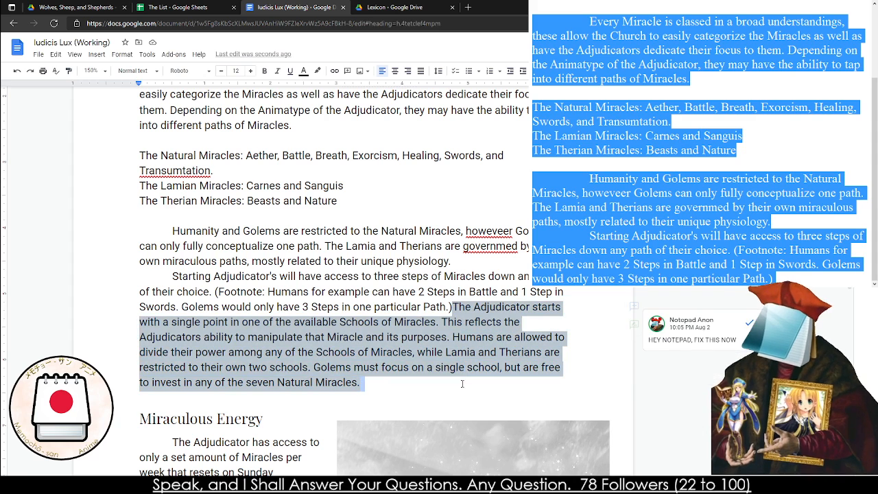
pyautogui.press('Delete')
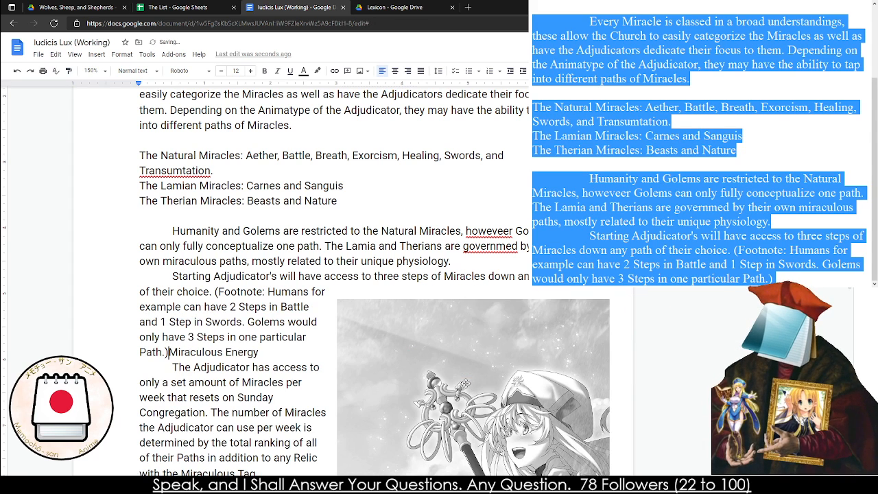
pyautogui.hotkey('ctrl', 'z')
pyautogui.press('Delete')
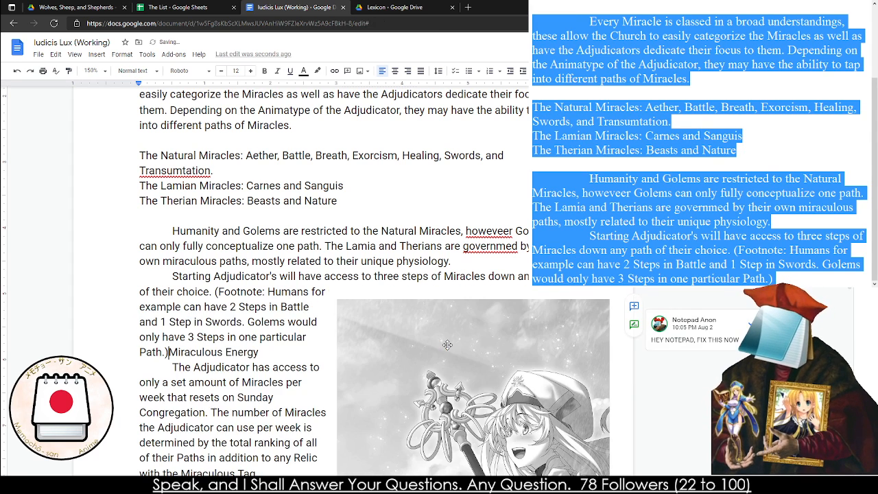
pyautogui.press('Return')
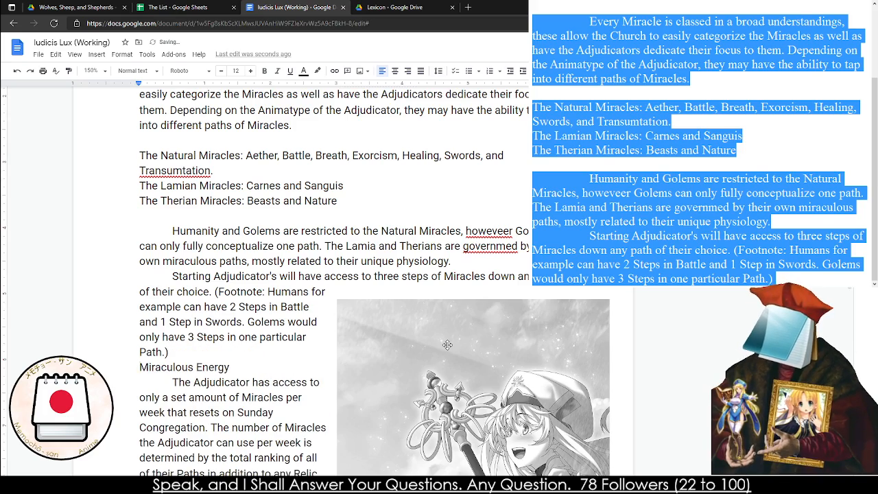
pyautogui.scroll(-5, 411, 309)
pyautogui.press('BackSpace')
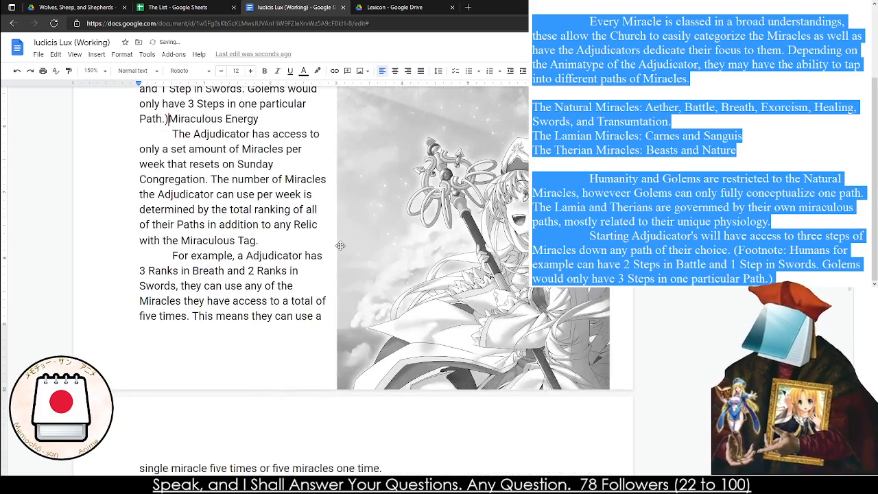
pyautogui.hotkey('ctrl', 'z')
pyautogui.hotkey('ctrl', 'z')
# Delete only the text of the old paragraph after the footnote, keeping the Miraculous Energy heading on its own line
pyautogui.click(393, 240)
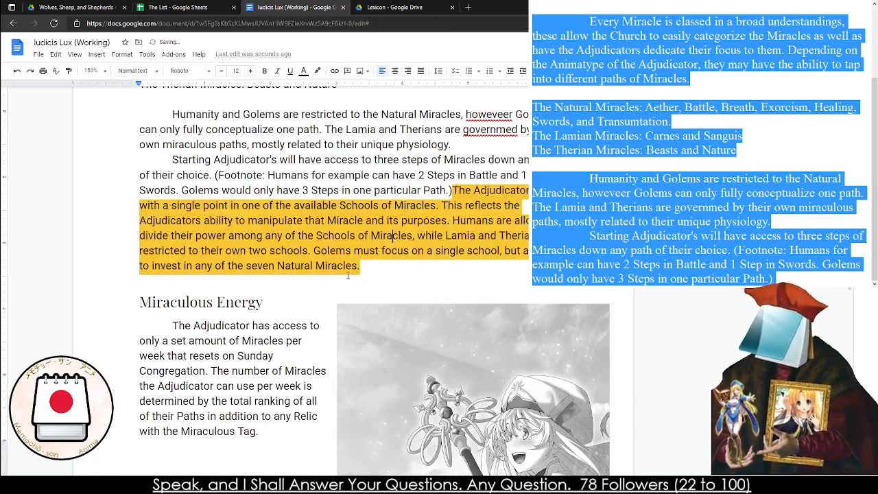
pyautogui.moveTo(347, 271); pyautogui.dragTo(453, 190)
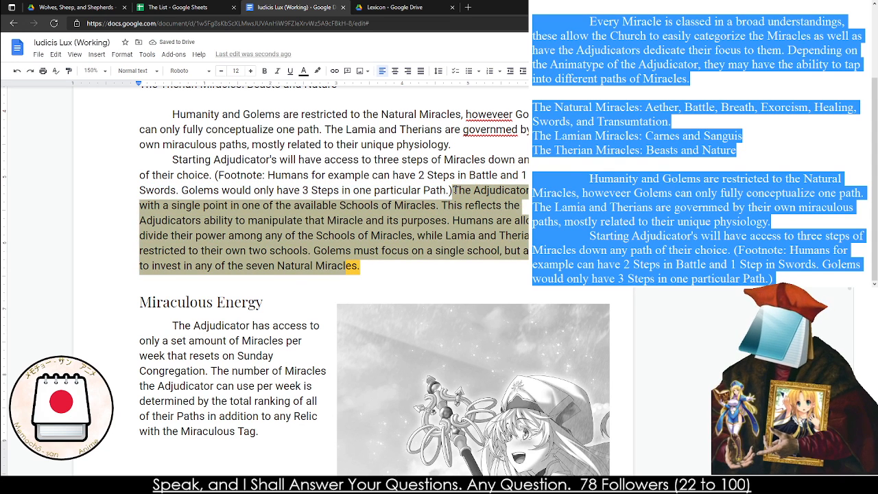
pyautogui.press('BackSpace')
pyautogui.press('Delete')
pyautogui.press('Delete')
pyautogui.press('Delete')
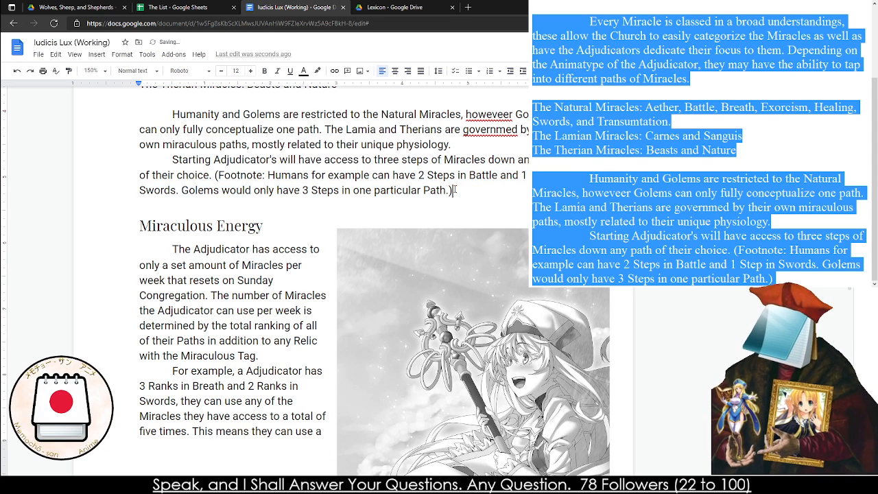
# Shrink the staff-bearer image and fit it beside the Miraculous Energy paragraphs so it stays on the same page
pyautogui.scroll(-3, 426, 233)
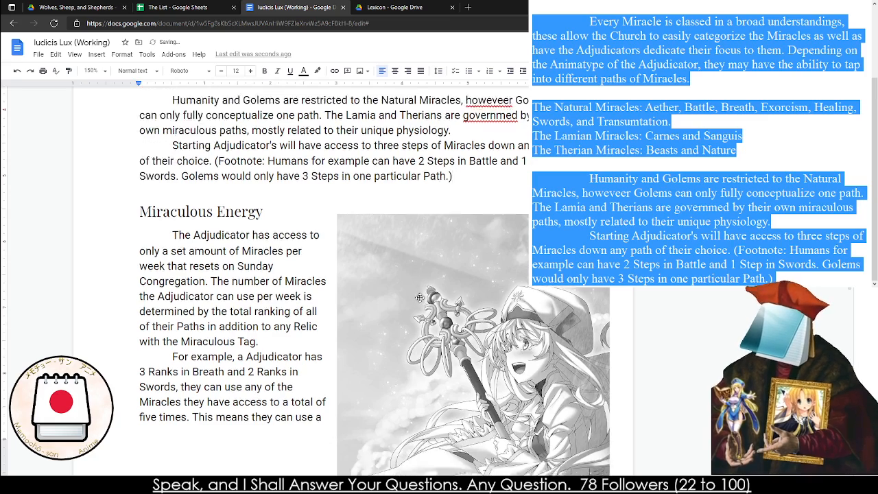
pyautogui.click(426, 234)
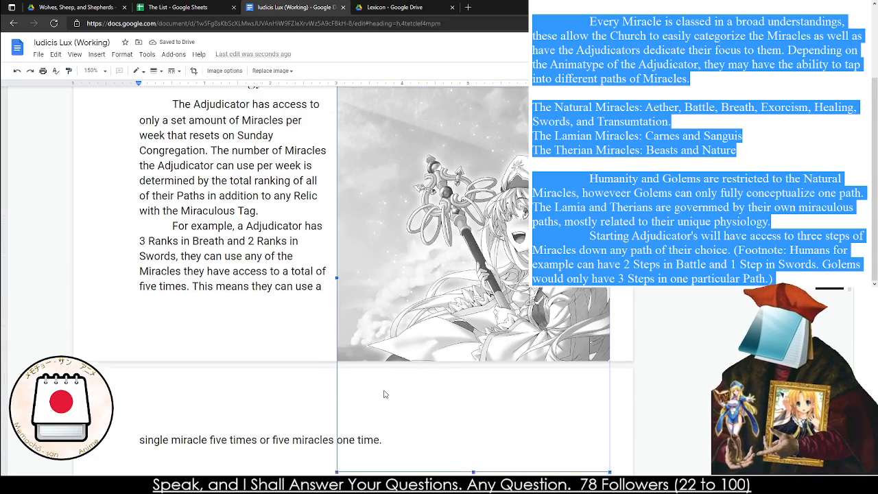
pyautogui.scroll(-1, 381, 397)
pyautogui.moveTo(336, 416); pyautogui.dragTo(449, 255)
pyautogui.moveTo(518, 224); pyautogui.dragTo(452, 240)
pyautogui.scroll(2, 452, 241)
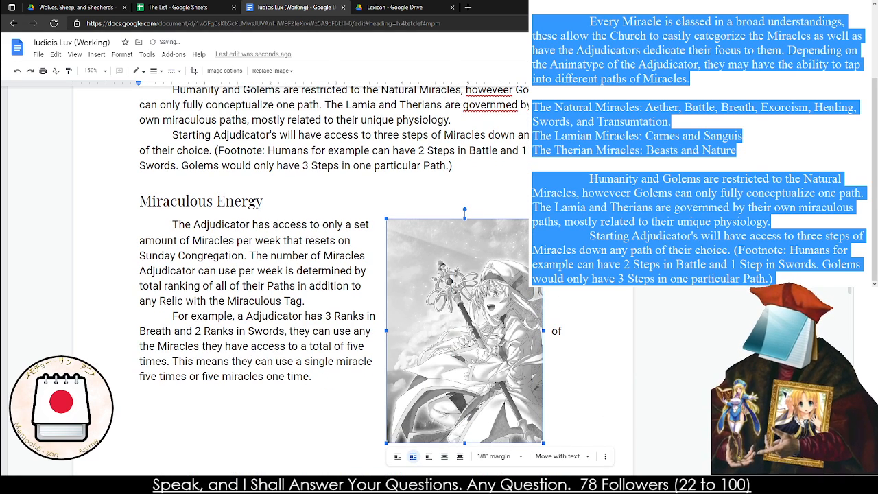
pyautogui.moveTo(543, 218); pyautogui.dragTo(563, 188)
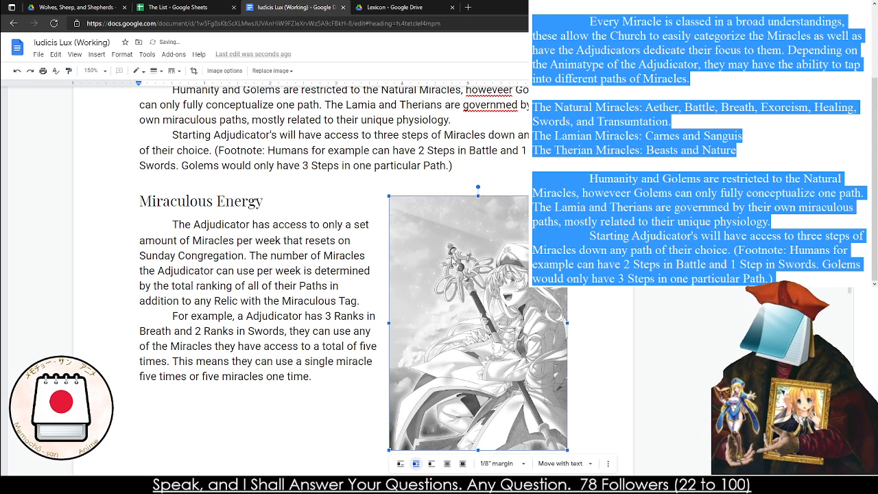
pyautogui.click(398, 166)
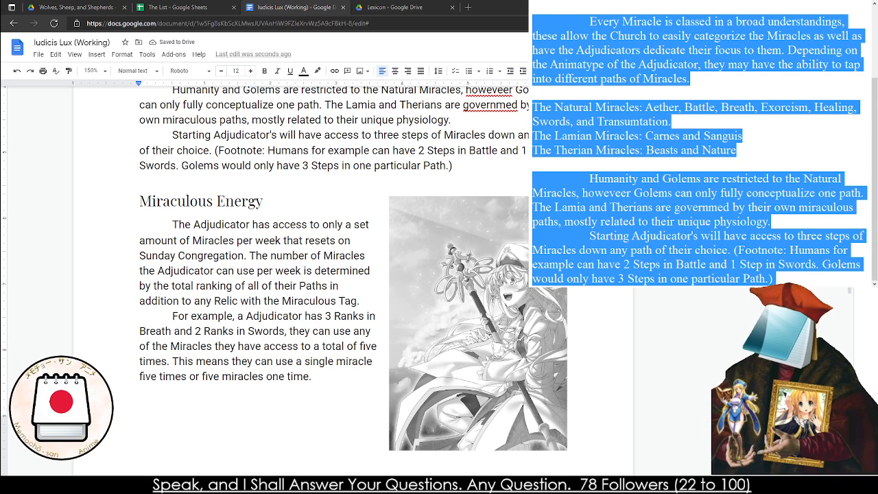
pyautogui.click(367, 215)
pyautogui.click(379, 485)
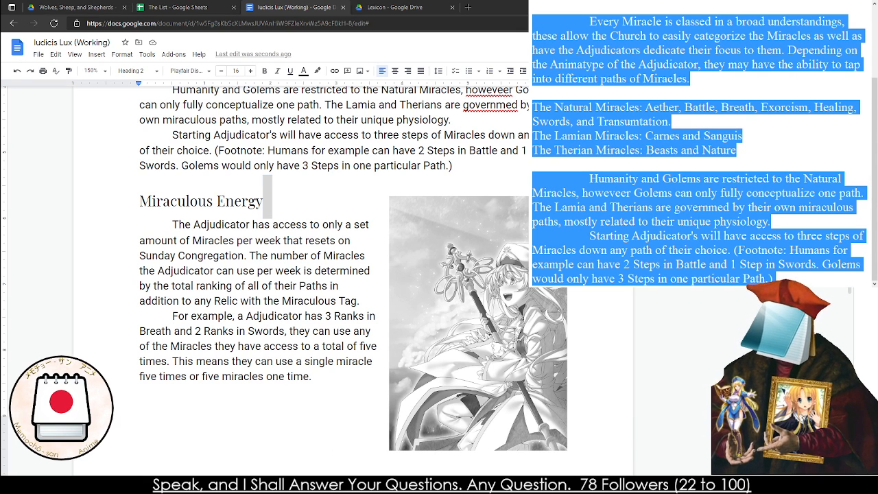
pyautogui.hotkey('alt', 'Tab')
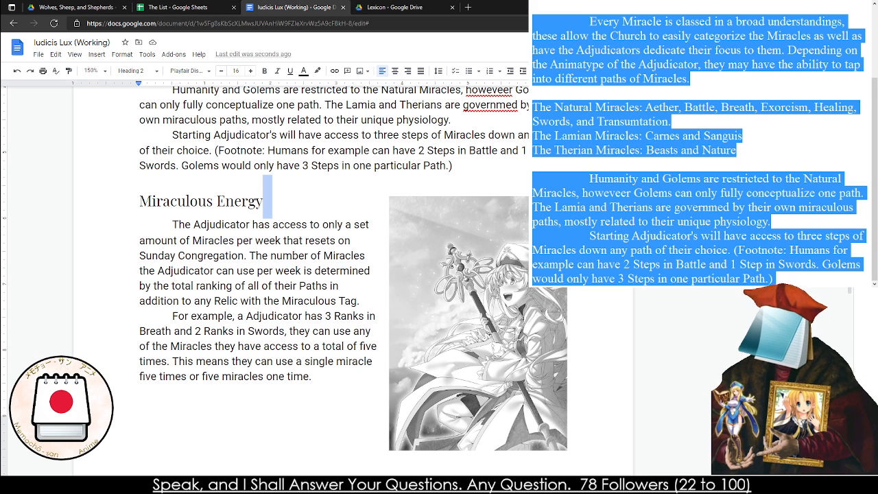
# Correct the misspelled words "howeveer" and "governmed" to "however" and "governed" in the Humanity and Golems paragraph
pyautogui.scroll(2, 330, 240)
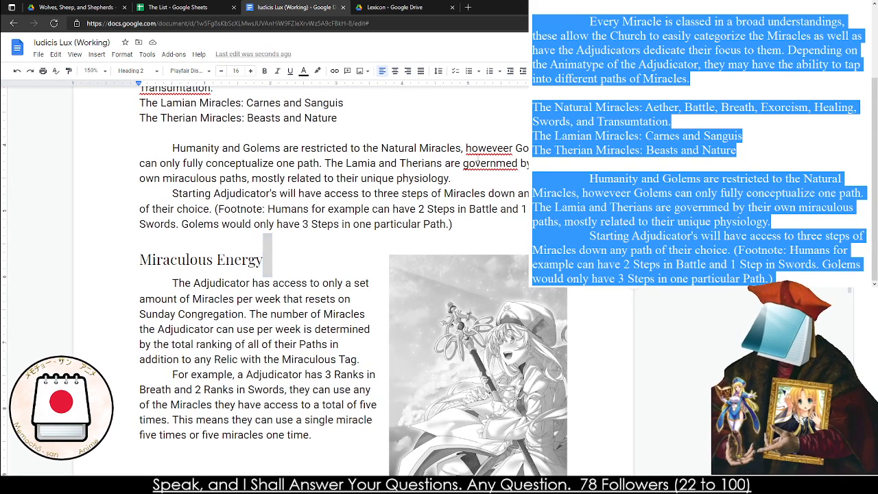
pyautogui.rightClick(479, 152)
pyautogui.click(507, 181)
pyautogui.rightClick(478, 165)
pyautogui.click(506, 184)
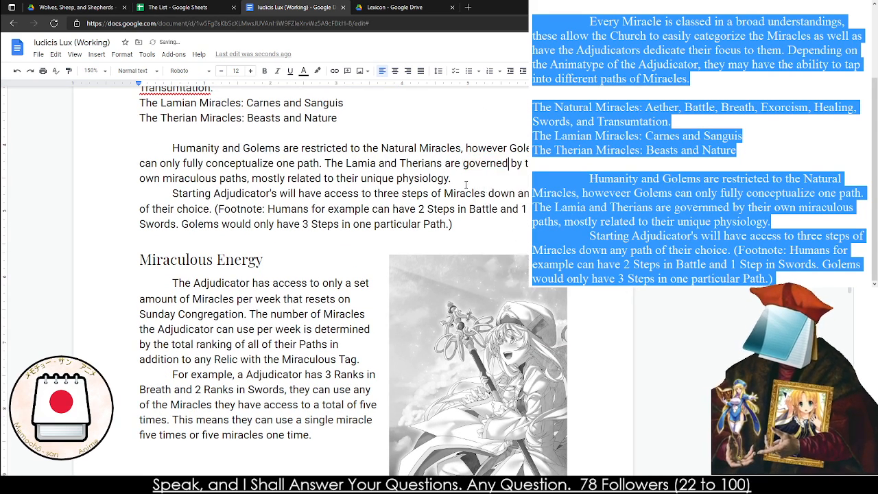
pyautogui.tripleClick(169, 206)
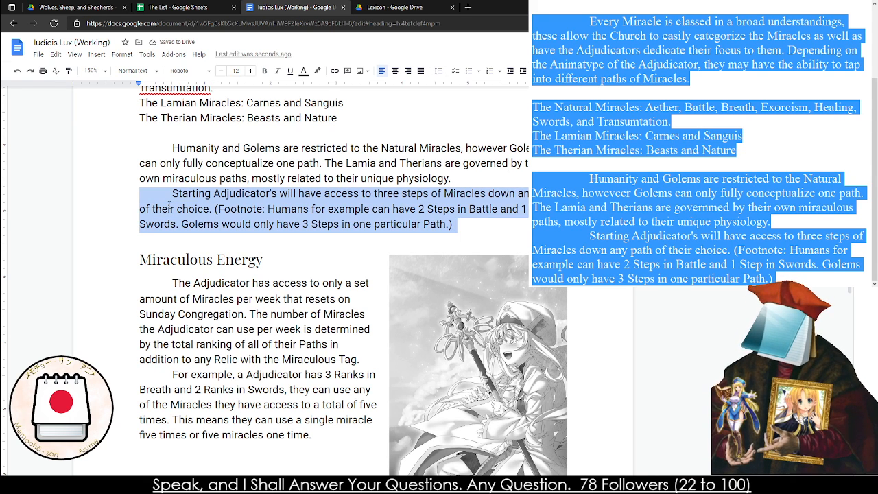
pyautogui.tripleClick(169, 206)
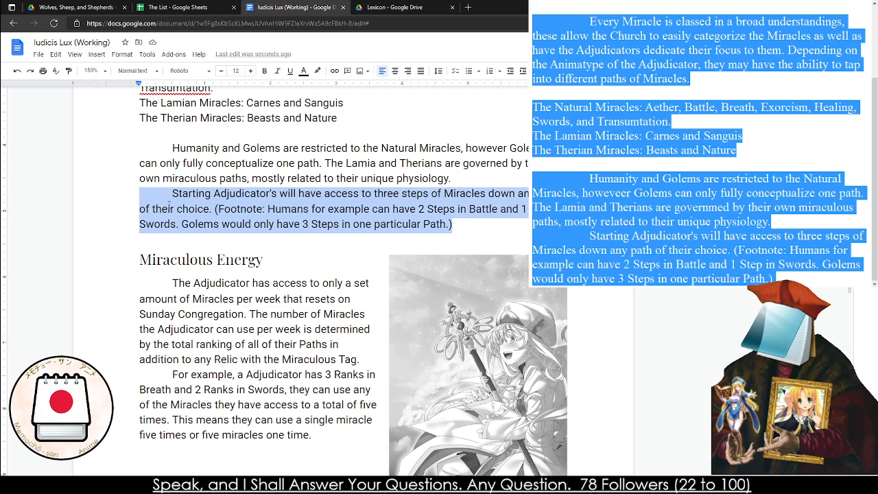
pyautogui.tripleClick(227, 312)
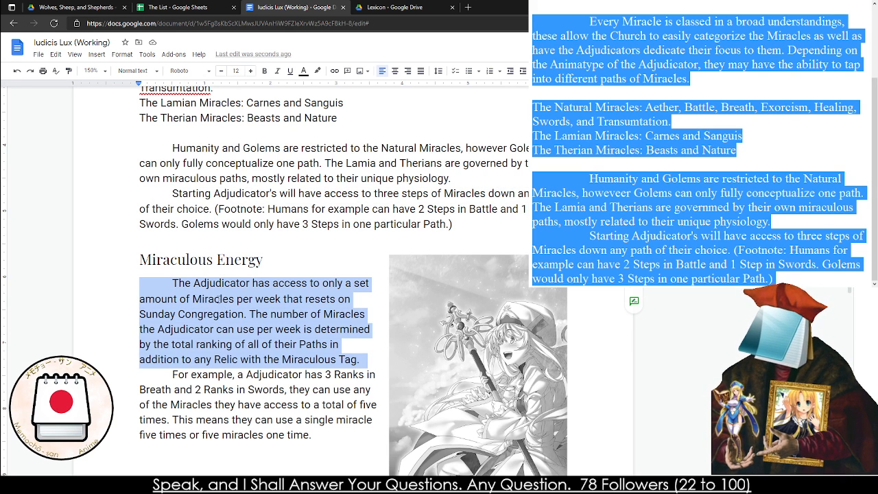
pyautogui.click(136, 261)
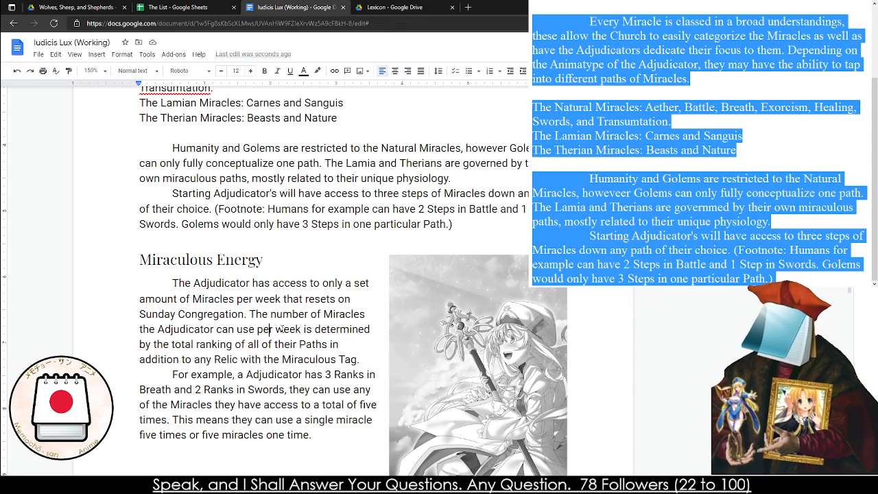
pyautogui.click(290, 329)
pyautogui.click(270, 329)
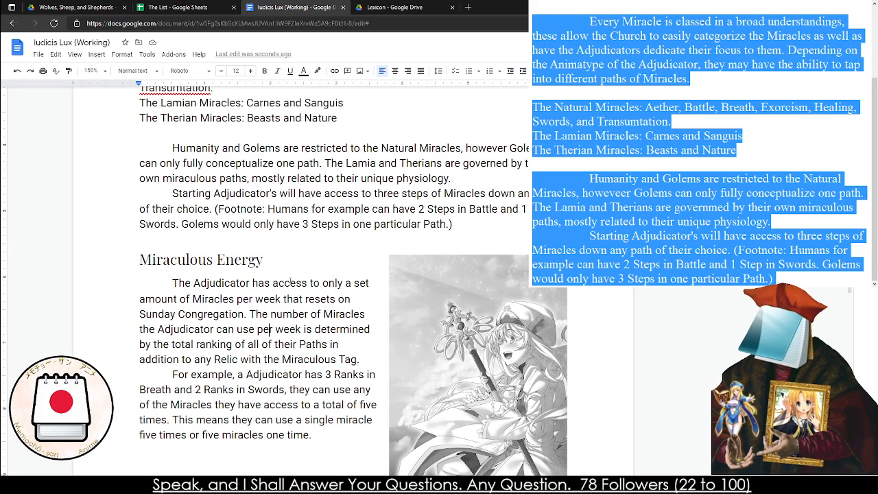
# Insert a footnote directly after the word "choice" in the Starting Adjudicator's paragraph
pyautogui.scroll(3, 332, 244)
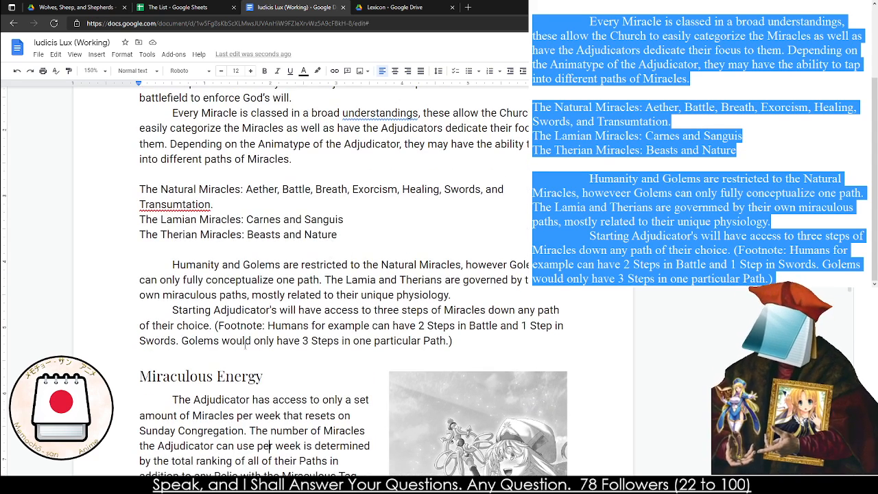
pyautogui.click(208, 324)
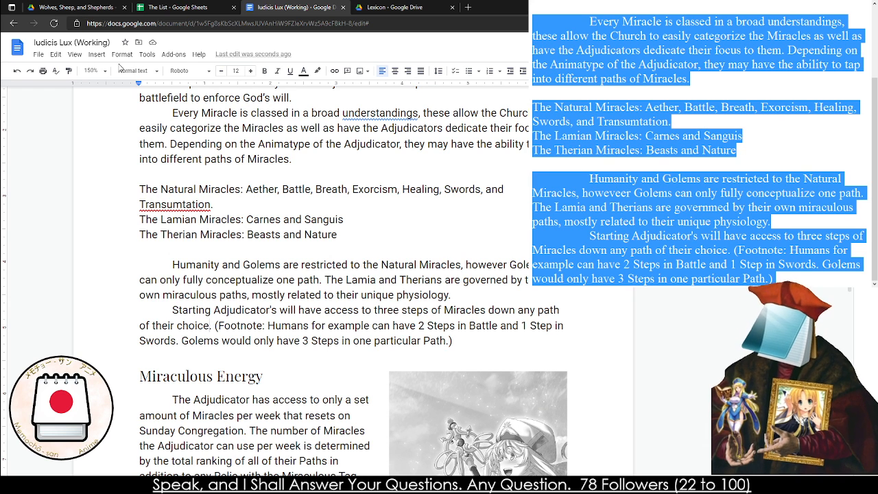
pyautogui.click(96, 55)
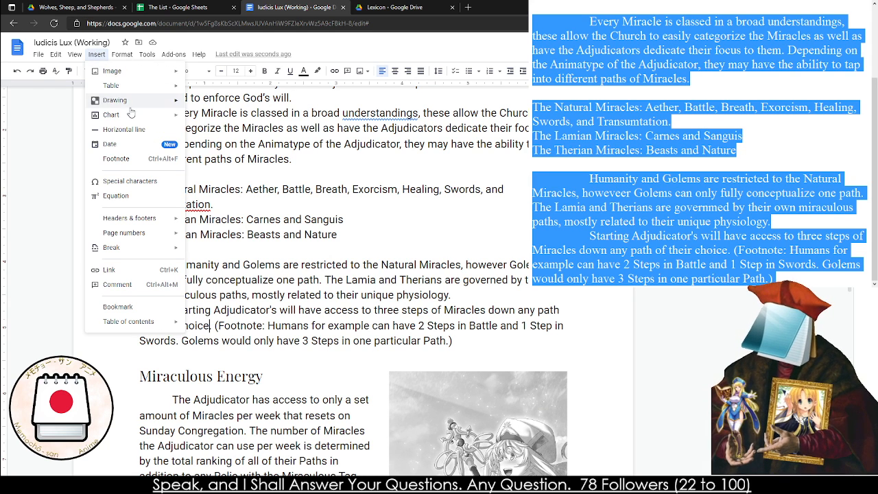
pyautogui.click(132, 159)
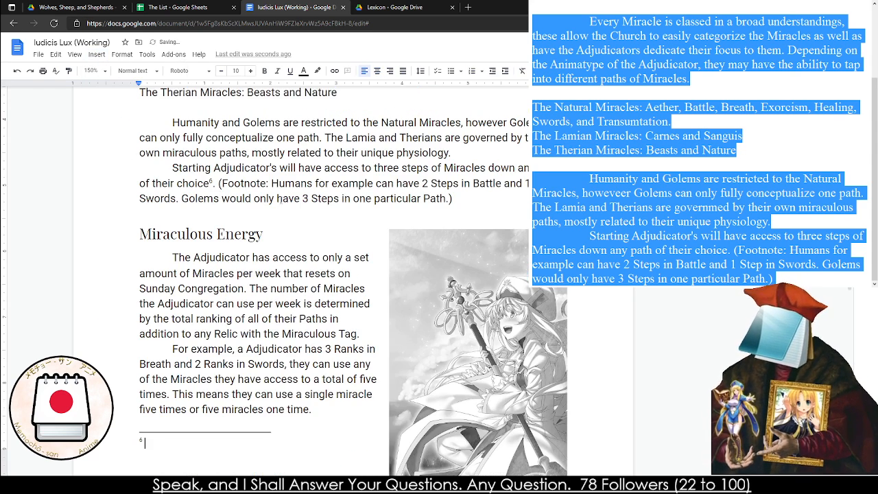
# Fill the new footnote with the two example sentences from the parenthesized "Footnote:" remark, passing the copied text through the separate notes window
pyautogui.moveTo(272, 183); pyautogui.dragTo(450, 199)
pyautogui.hotkey('ctrl', 'c')
pyautogui.click(168, 444)
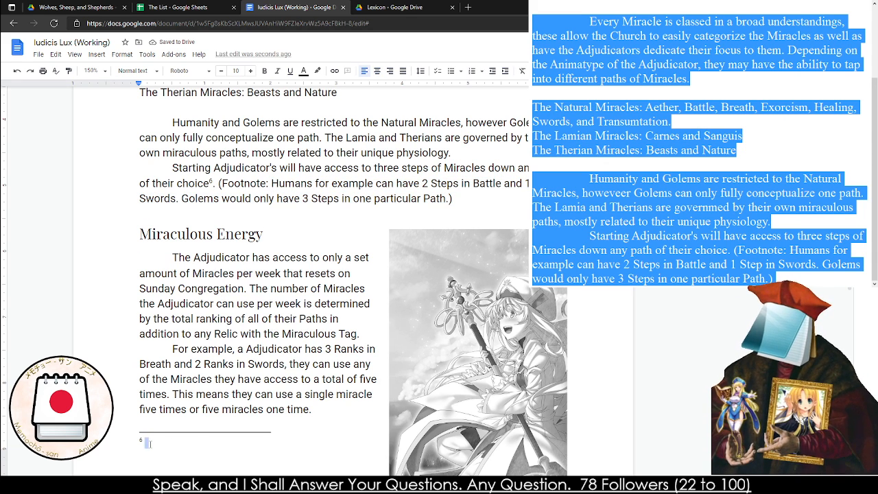
pyautogui.hotkey('ctrl', 'v')
pyautogui.hotkey('ctrl', 'z')
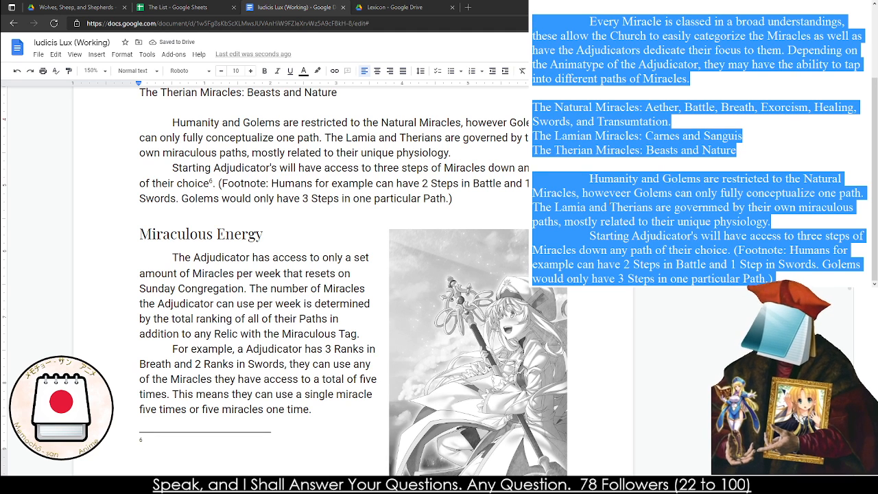
pyautogui.hotkey('ctrl', 'v')
pyautogui.hotkey('ctrl', 'a')
pyautogui.hotkey('ctrl', 'c')
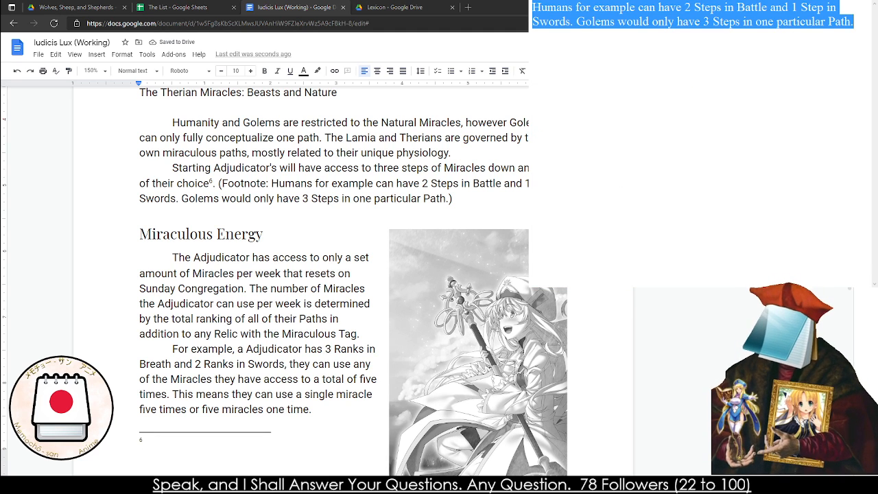
pyautogui.click(186, 447)
pyautogui.hotkey('ctrl', 'v')
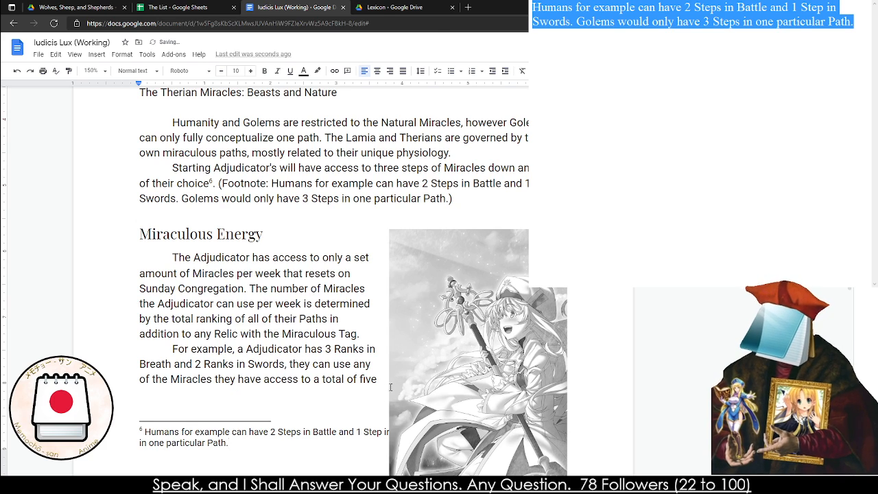
# Shrink the Miraculous Energy image further so the section's text fits above the footnote on one page
pyautogui.click(422, 364)
pyautogui.scroll(-5, 417, 362)
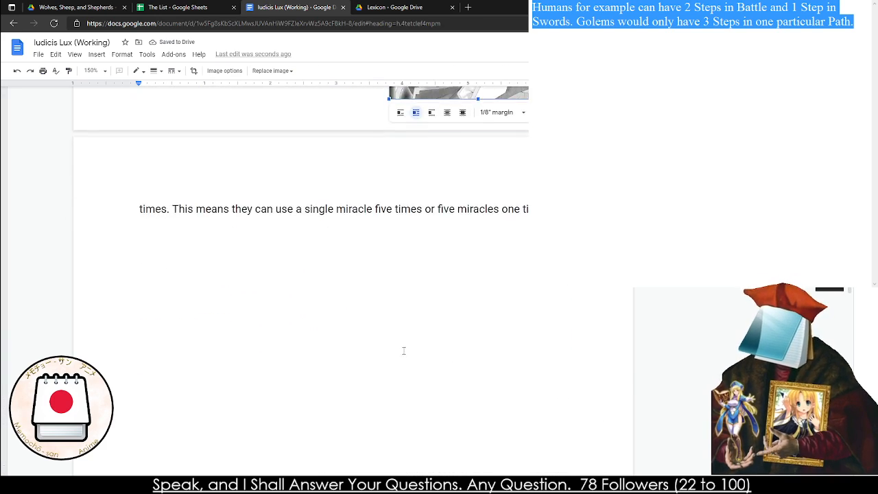
pyautogui.scroll(3, 403, 350)
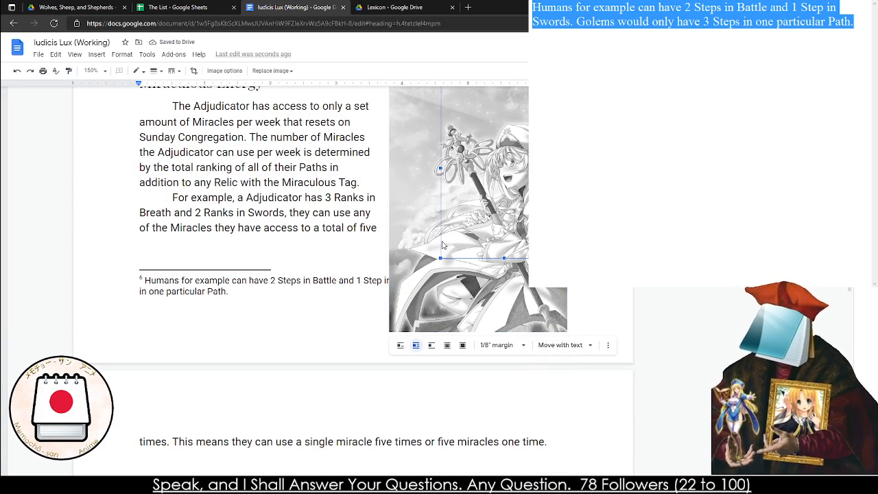
pyautogui.moveTo(441, 245); pyautogui.dragTo(443, 245)
pyautogui.scroll(2, 480, 260)
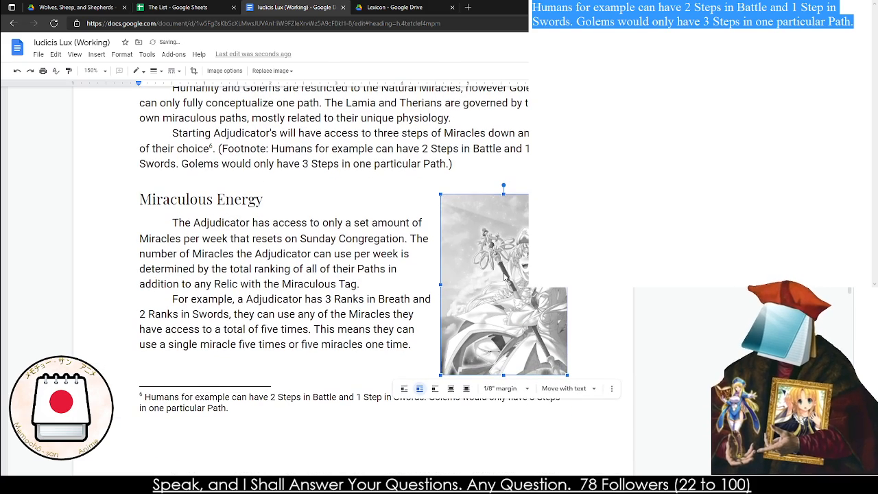
# Turn the Natural, Lamian and Therian Miracles lines into a bulleted list
pyautogui.scroll(3, 391, 266)
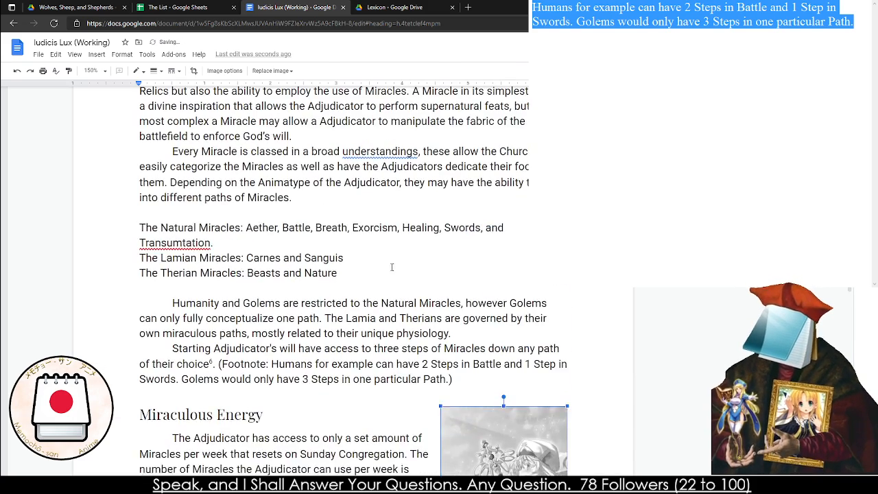
pyautogui.moveTo(139, 247); pyautogui.dragTo(341, 292)
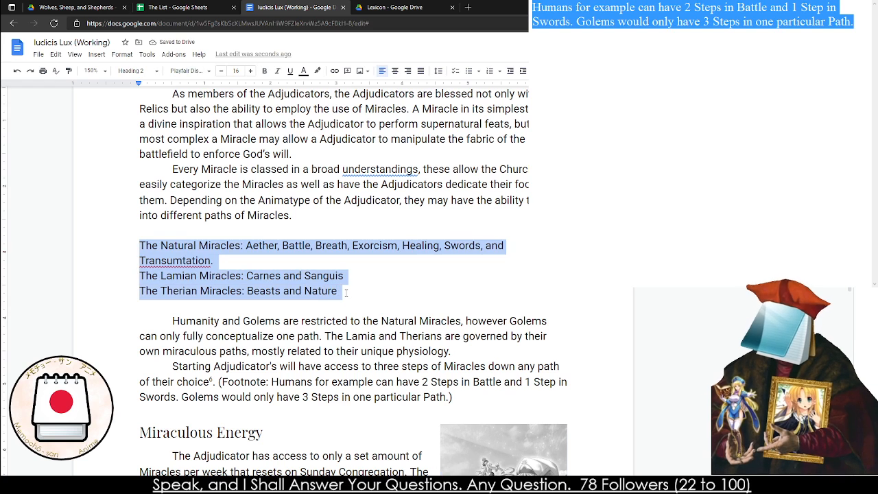
pyautogui.hotkey('ctrl', 'shift', '8')
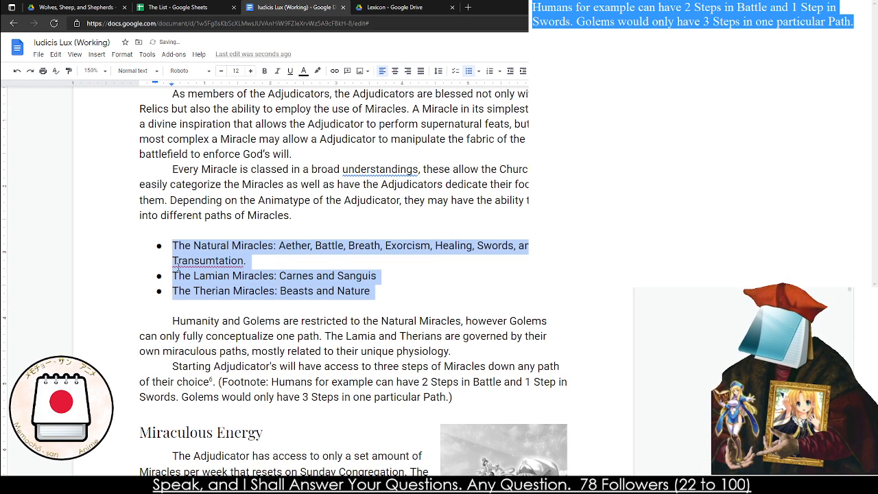
# Correct "Transumtation" to "Transmutation" and apply the suggested correction for "understandings" in the paragraph above the list
pyautogui.click(176, 266)
pyautogui.rightClick(203, 262)
pyautogui.click(252, 273)
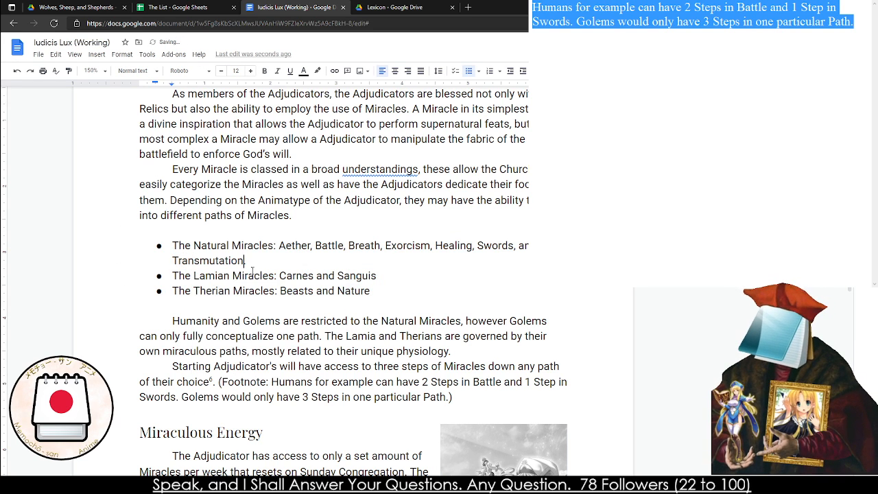
pyautogui.rightClick(409, 170)
pyautogui.click(419, 195)
# Insert blank lines before the Miraculous Energy heading to push that section onto the next page
pyautogui.scroll(-4, 126, 203)
pyautogui.click(125, 203)
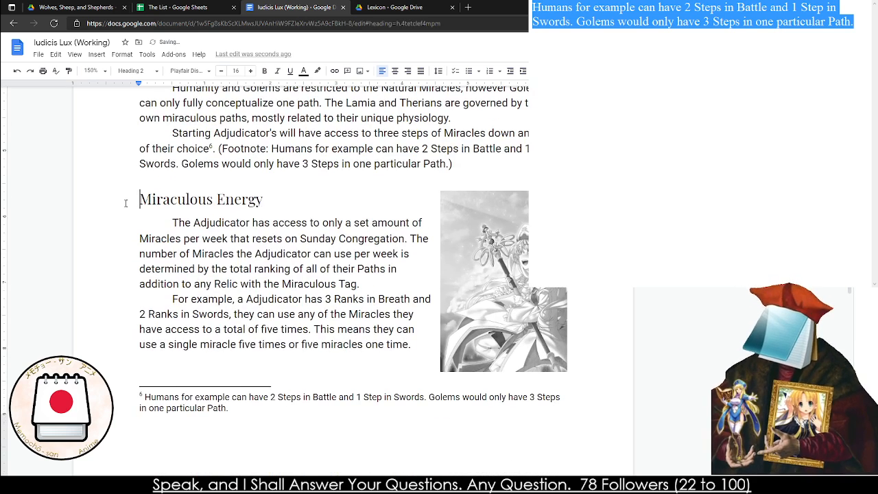
pyautogui.press('Return')
pyautogui.press('Return')
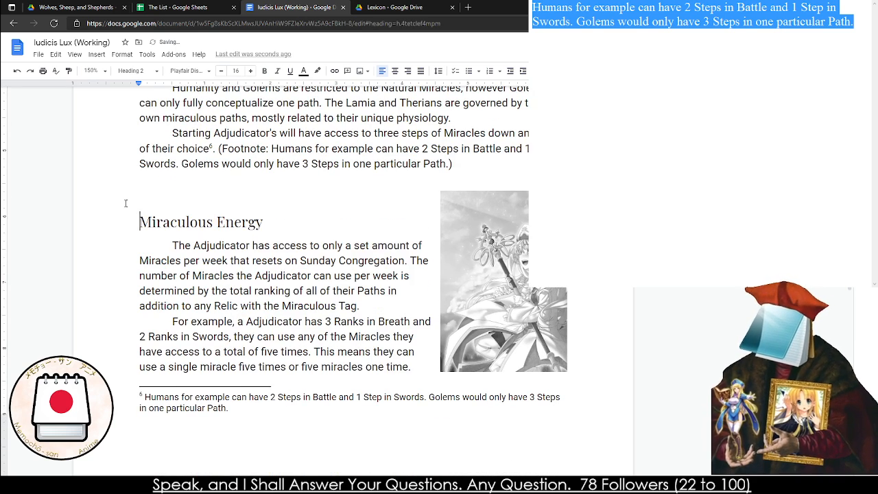
pyautogui.press('Return')
pyautogui.press('Return')
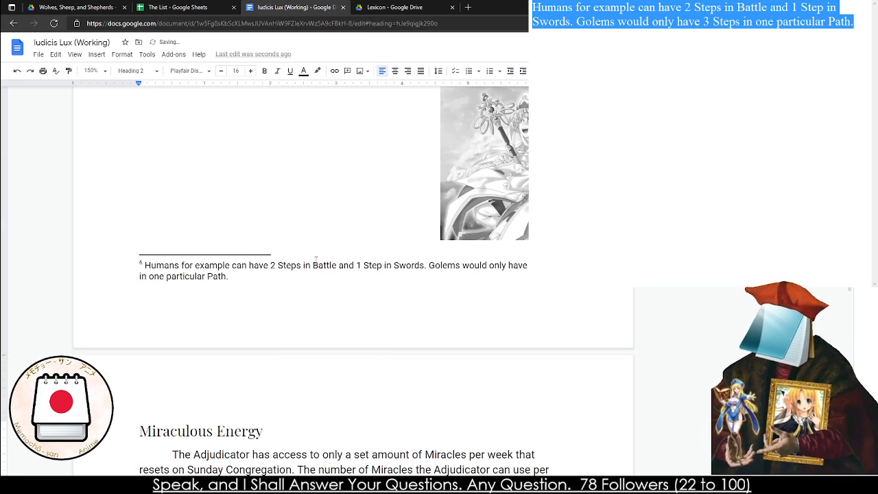
# Move the image to the next page, enlarge it, and place it beside the Miraculous Energy paragraphs
pyautogui.moveTo(496, 183); pyautogui.dragTo(448, 351)
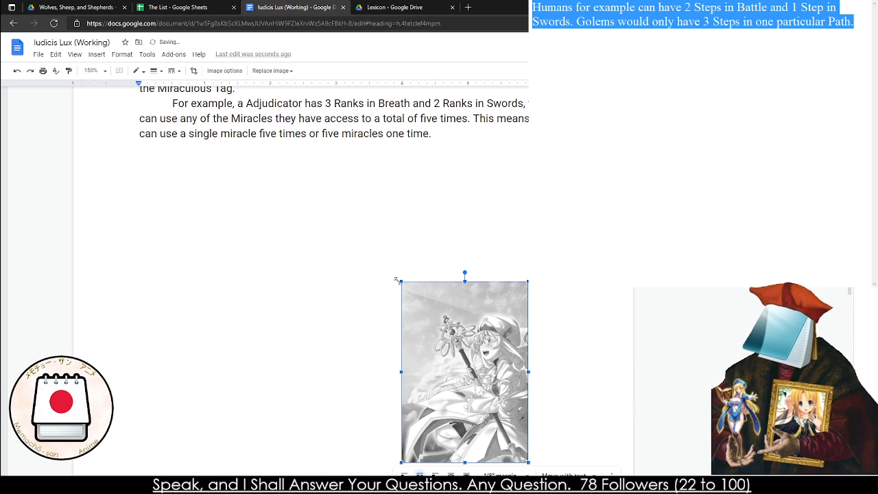
pyautogui.moveTo(400, 281); pyautogui.dragTo(279, 107)
pyautogui.scroll(2, 393, 273)
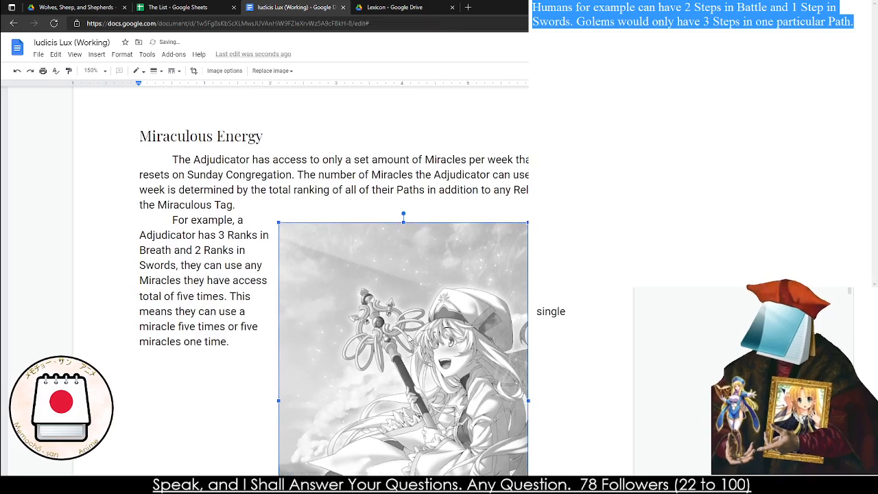
pyautogui.scroll(-2, 395, 277)
pyautogui.moveTo(399, 305); pyautogui.dragTo(434, 266)
pyautogui.scroll(4, 433, 266)
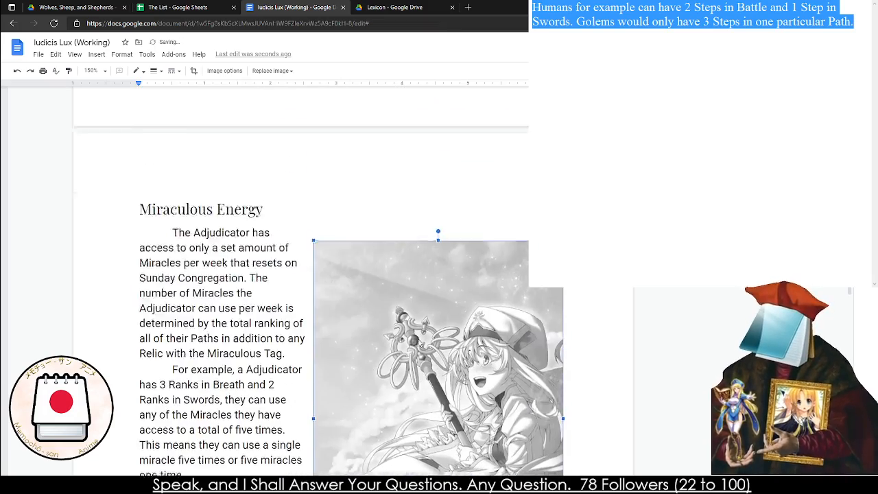
# Reposition the image beside the Miraculous Energy text, level with the heading and flush with the right page margin
pyautogui.scroll(-5, 417, 315)
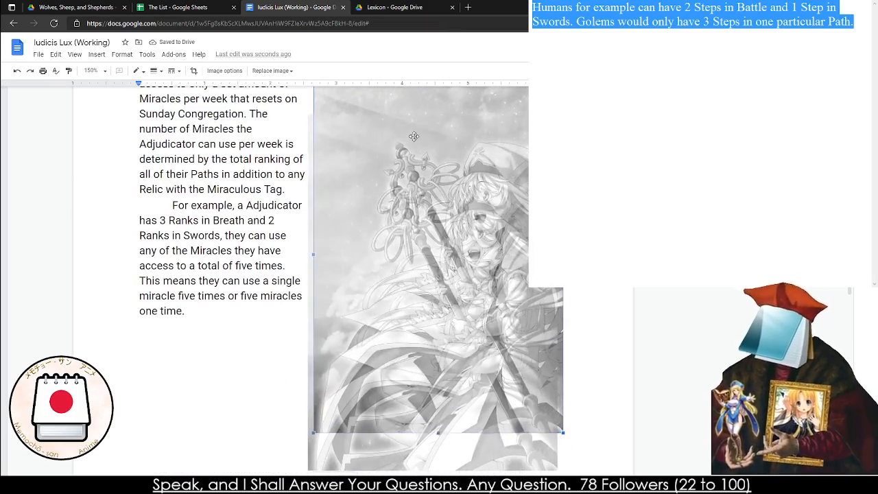
pyautogui.click(98, 72)
pyautogui.click(94, 108)
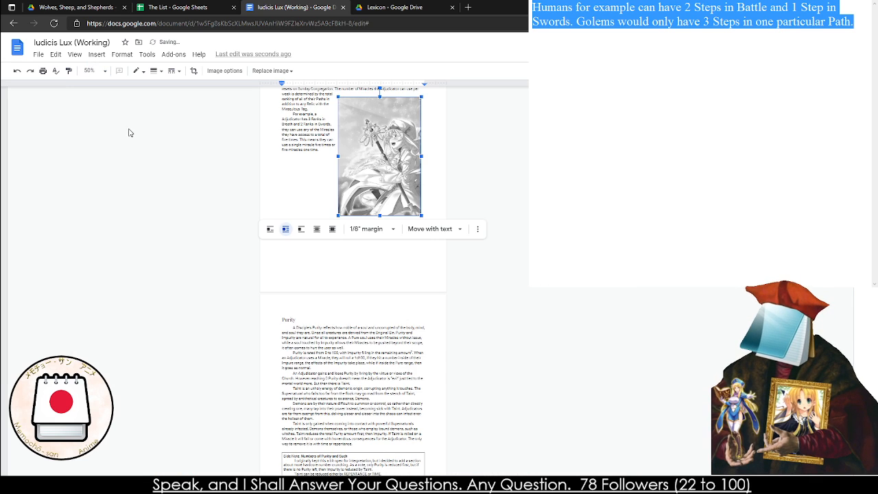
pyautogui.scroll(4, 392, 330)
pyautogui.moveTo(391, 329); pyautogui.dragTo(395, 301)
pyautogui.click(529, 288)
pyautogui.scroll(-4, 259, 236)
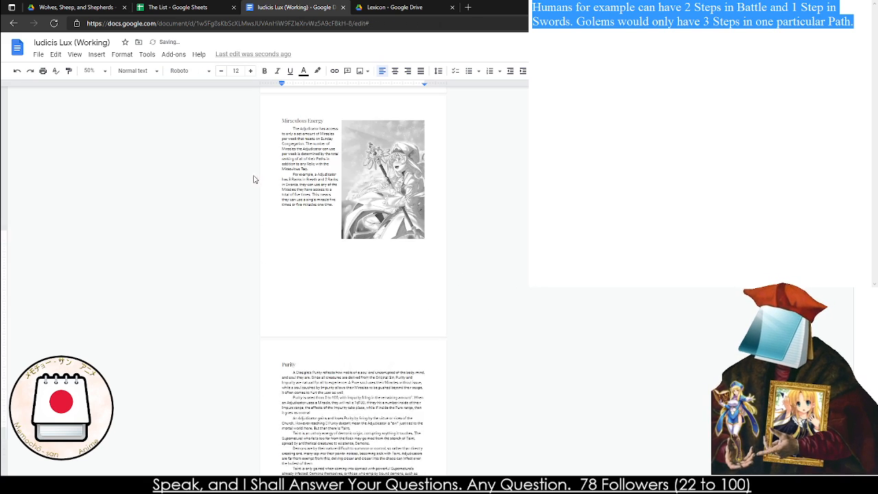
# Delete the bracketed "Footnote: Humans for example..." text that follows the footnote mark in the Starting Adjudicator's paragraph
pyautogui.scroll(2, 292, 157)
pyautogui.click(92, 70)
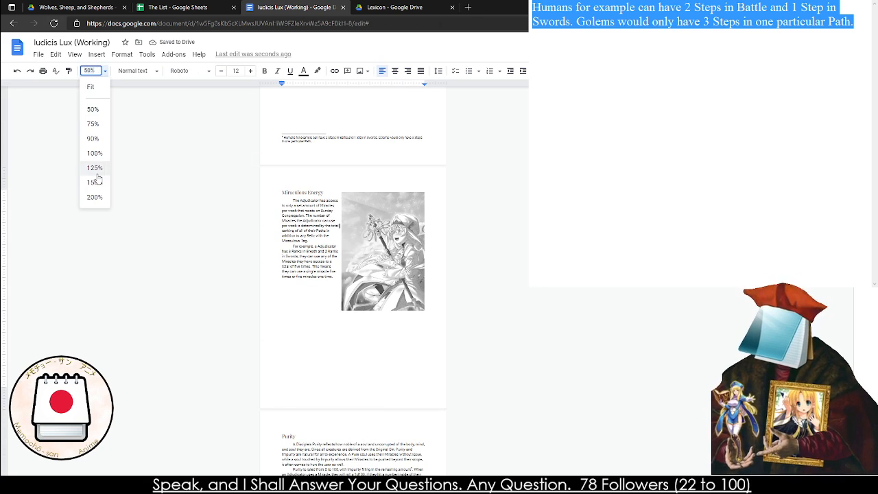
pyautogui.click(93, 170)
pyautogui.scroll(5, 347, 216)
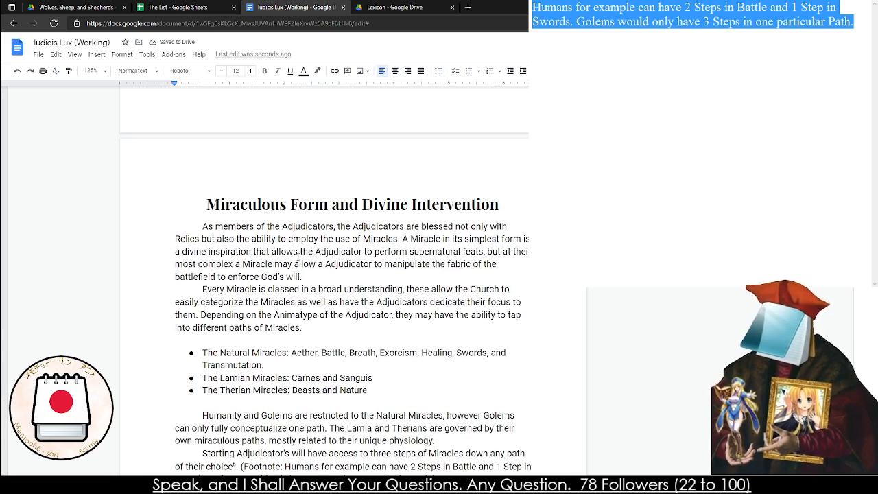
pyautogui.scroll(-1, 288, 269)
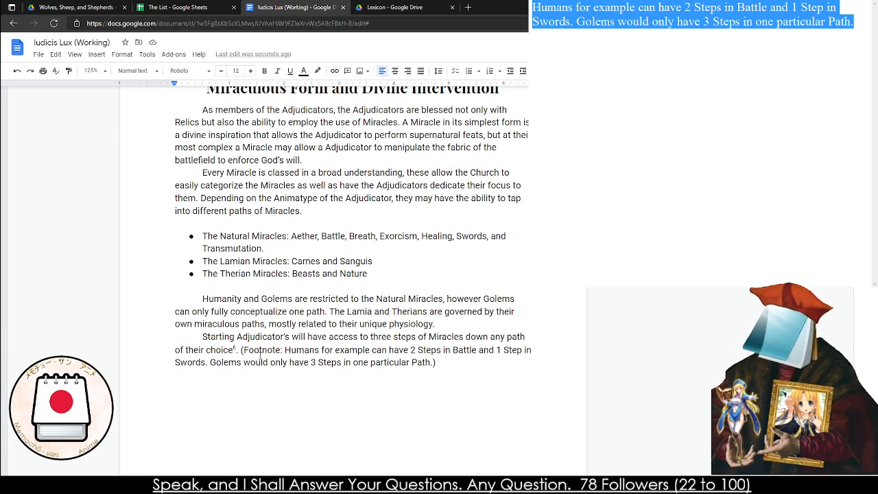
pyautogui.moveTo(239, 350)
pyautogui.mouseDown()
pyautogui.moveTo(434, 361)
pyautogui.moveTo(206, 336)
pyautogui.moveTo(240, 350)
pyautogui.mouseUp()
pyautogui.hotkey('ctrl', 'x')
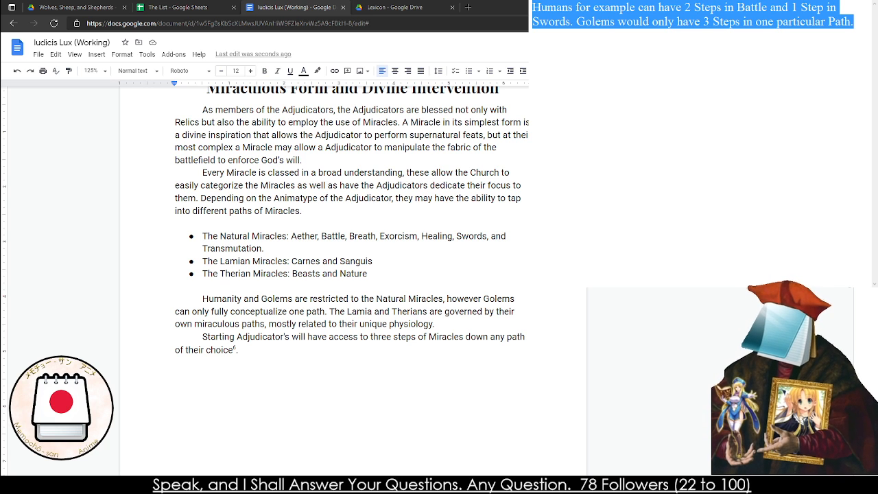
# Check the revised Miracles text and its footnote, and place the cursor after "of their choice" and its footnote mark
pyautogui.click(91, 70)
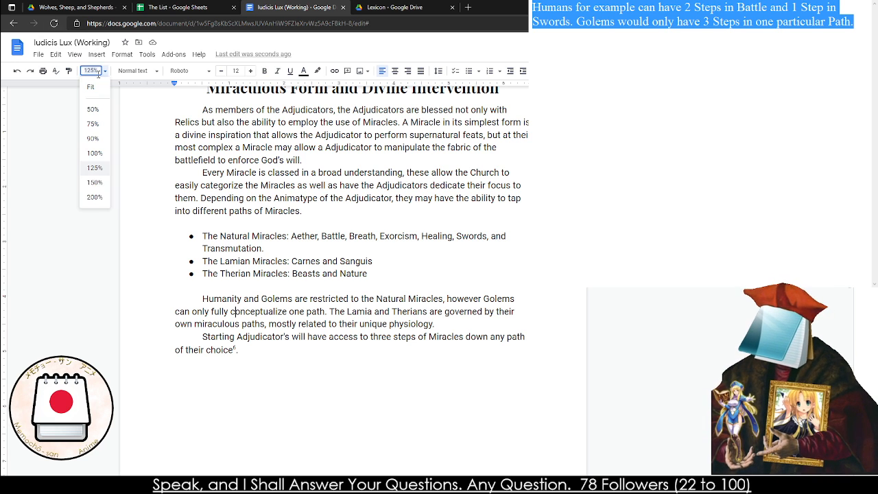
pyautogui.click(98, 185)
pyautogui.scroll(-8, 274, 229)
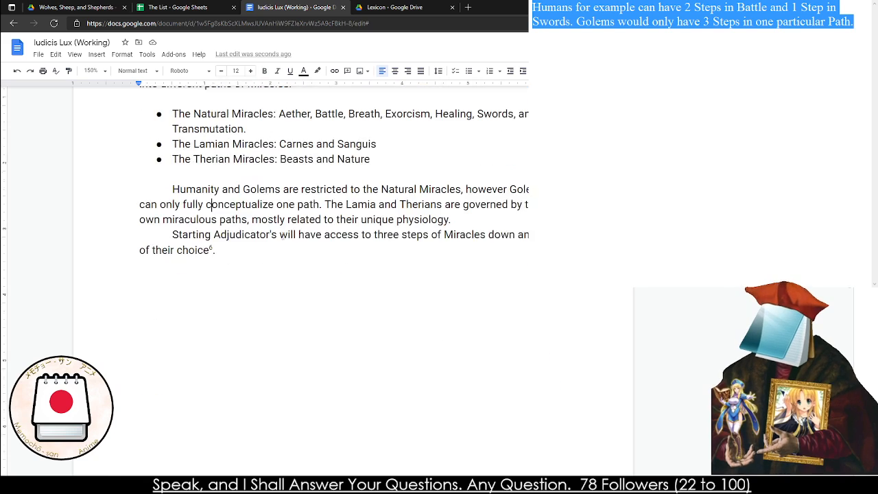
pyautogui.scroll(5, 259, 222)
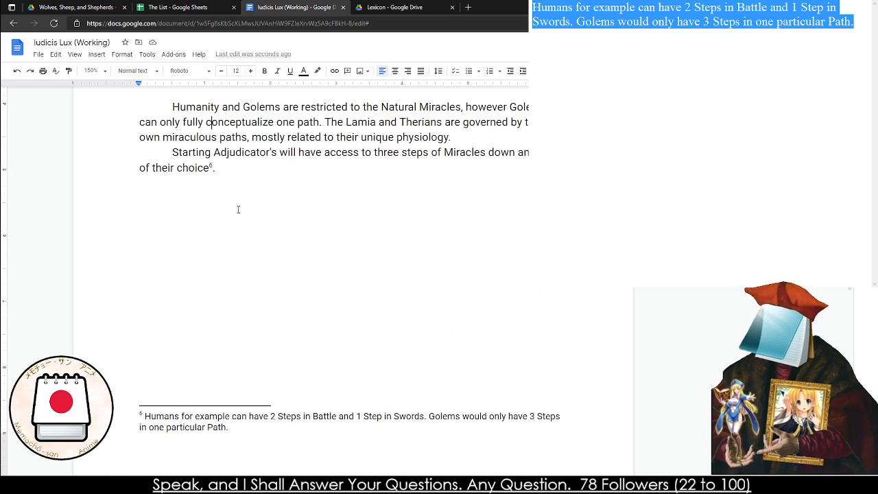
pyautogui.scroll(1, 238, 211)
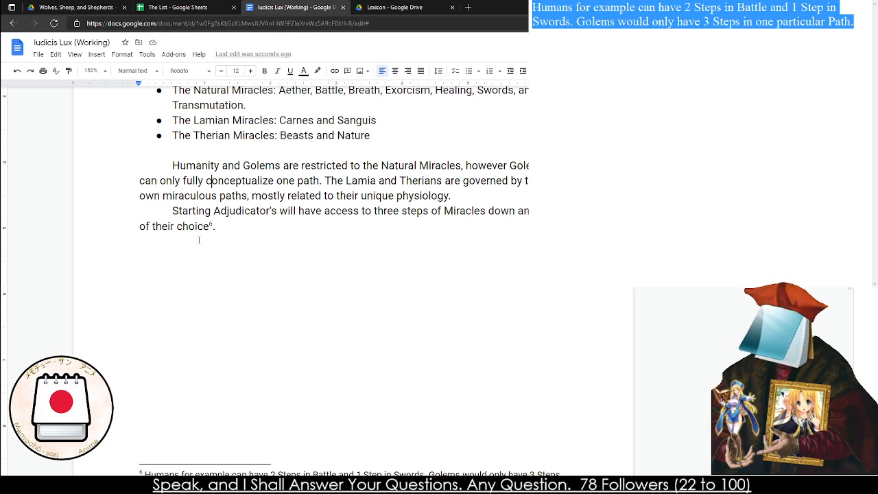
pyautogui.scroll(1, 198, 240)
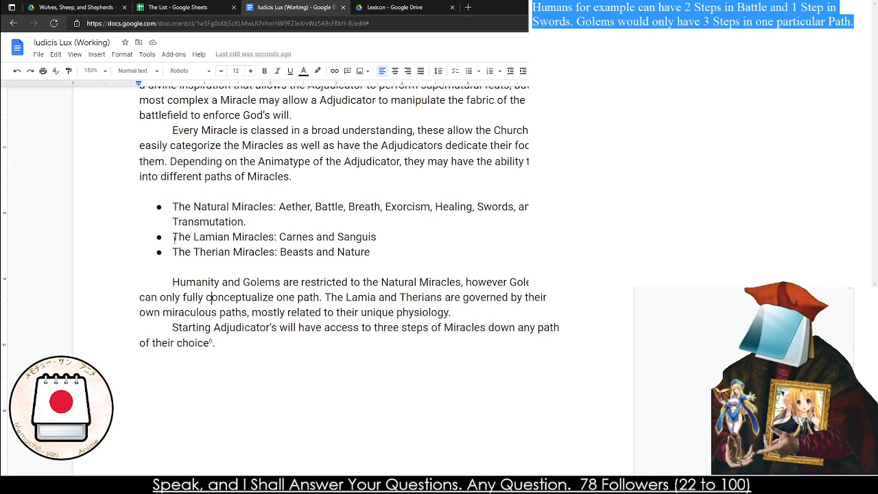
pyautogui.scroll(1, 174, 237)
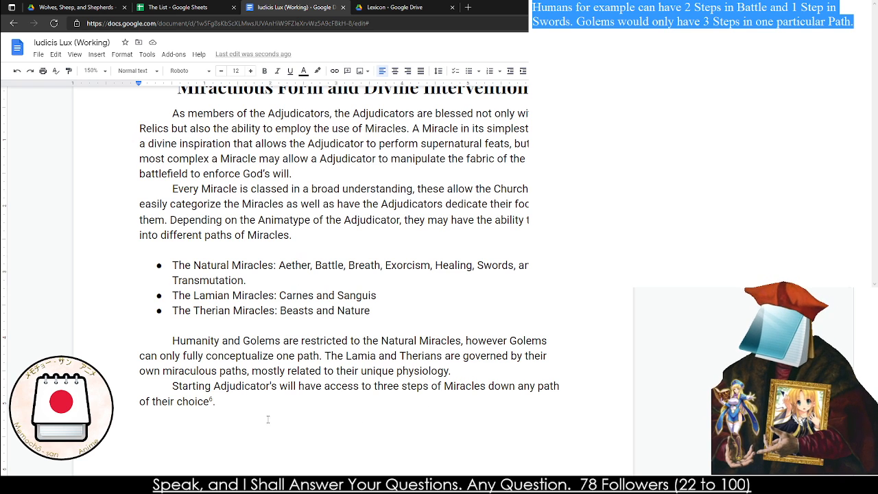
pyautogui.click(246, 404)
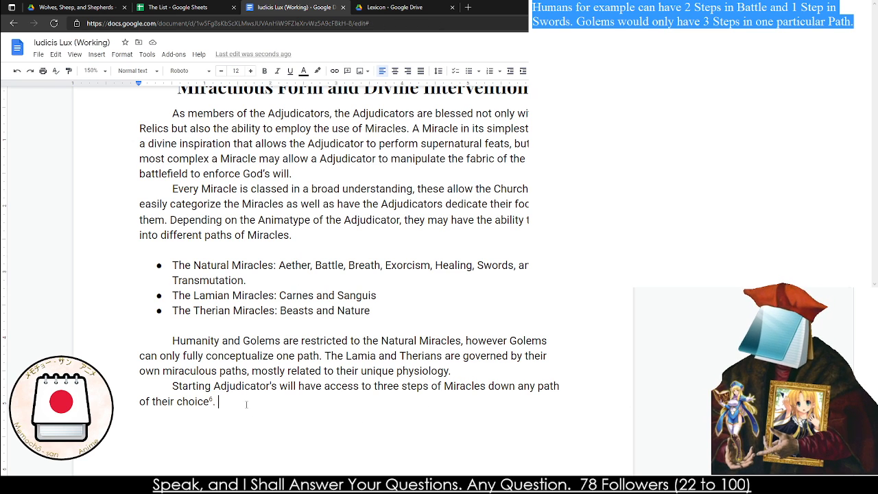
pyautogui.write('An')
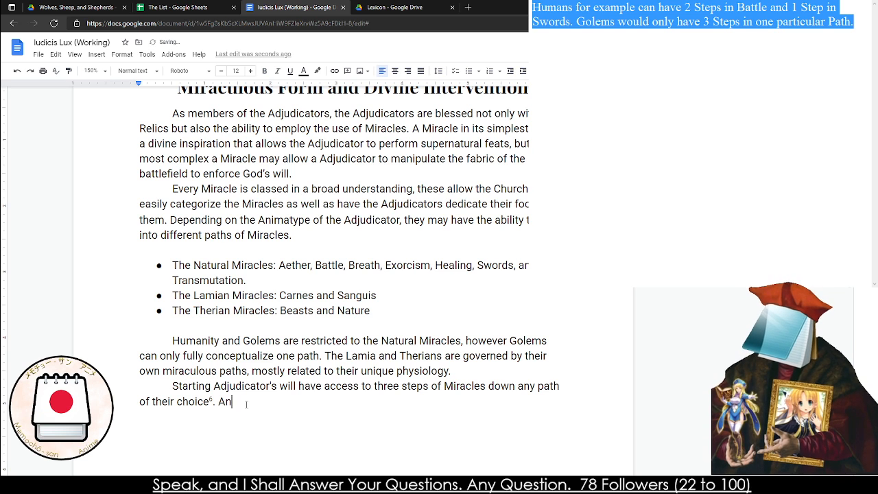
pyautogui.press('BackSpace')
pyautogui.press('BackSpace')
pyautogui.write('Any PAth')
pyautogui.press('BackSpace')
pyautogui.press('BackSpace')
pyautogui.press('BackSpace')
pyautogui.write('ath')
pyautogui.press('BackSpace')
pyautogui.press('BackSpace')
pyautogui.press('BackSpace')
pyautogui.press('BackSpace')
pyautogui.press('BackSpace')
pyautogui.press('BackSpace')
pyautogui.press('BackSpace')
pyautogui.press('BackSpace')
pyautogui.press('BackSpace')
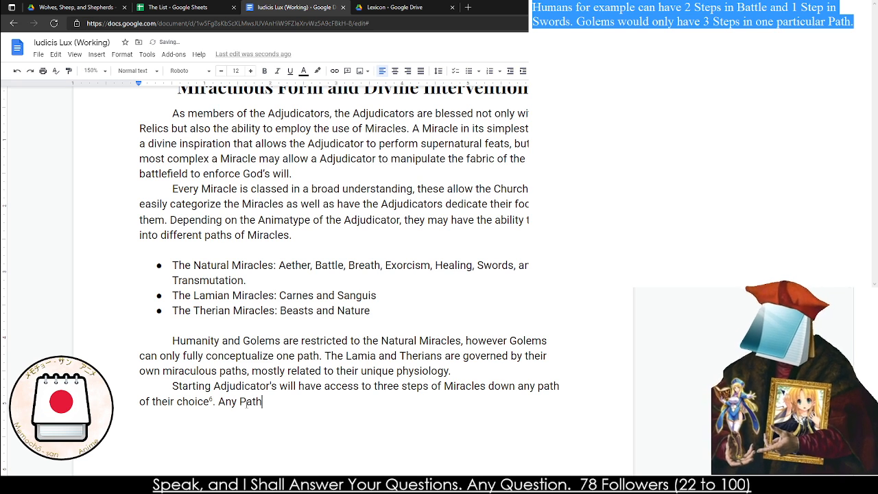
# Add the text "Miracles are governed by the number of Steps on the Path" at the end of the Starting Adjudicator's paragraph
pyautogui.write('Mirac')
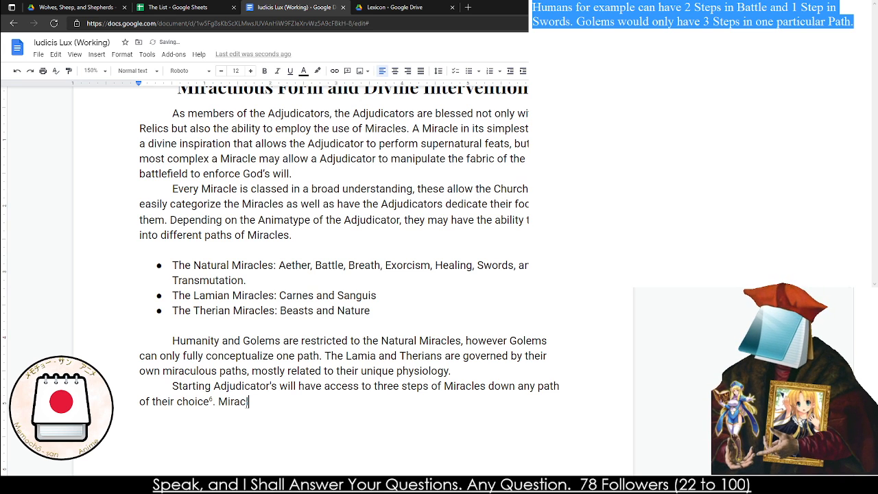
pyautogui.write('les are governmend')
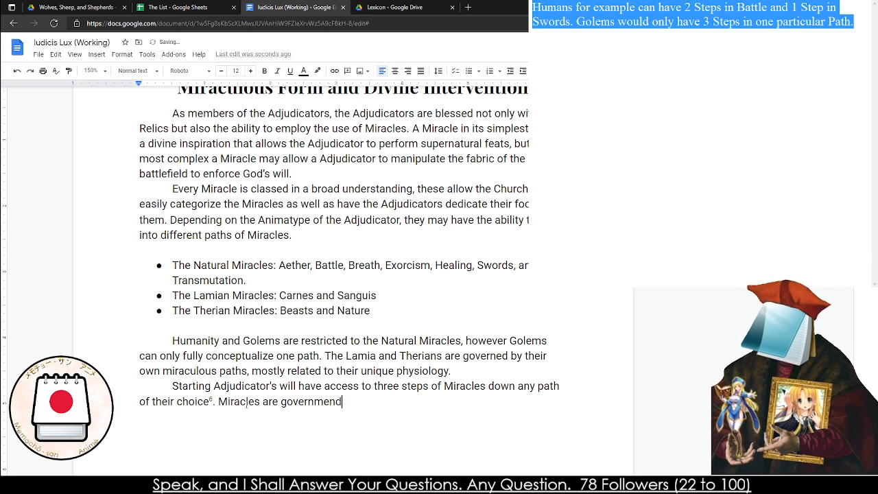
pyautogui.press('BackSpace')
pyautogui.press('BackSpace')
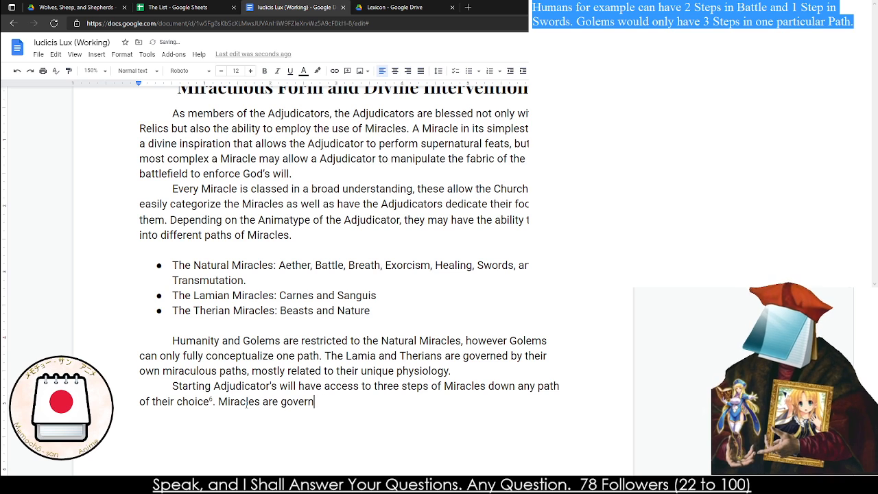
pyautogui.write('ed by the')
pyautogui.press('BackSpace')
pyautogui.write('ir')
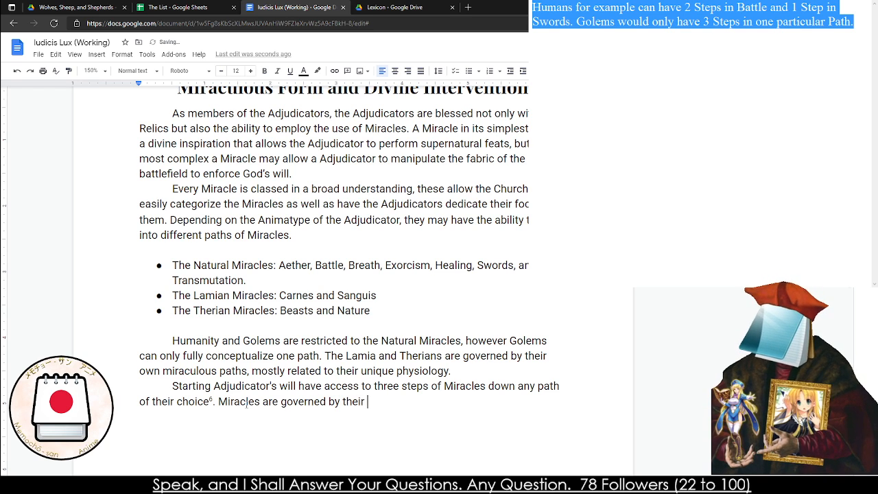
pyautogui.write(' Pa')
pyautogui.press('BackSpace')
pyautogui.press('BackSpace')
pyautogui.press('BackSpace')
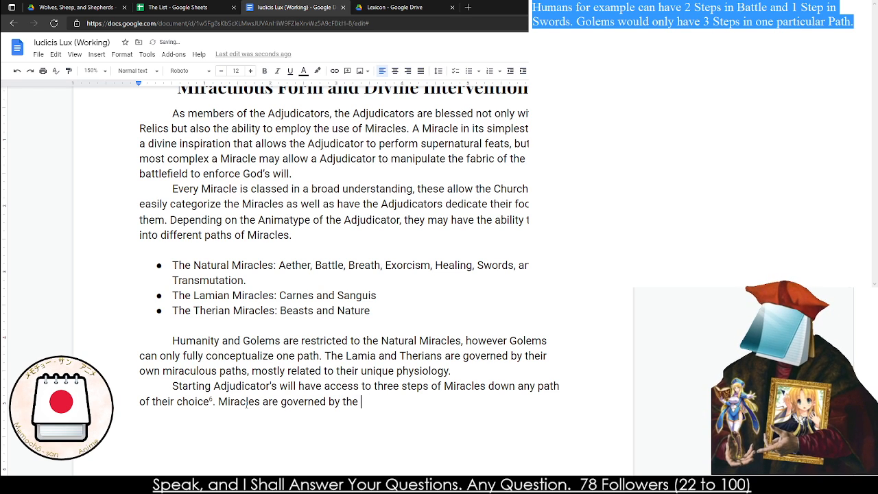
pyautogui.write('number of Steps ')
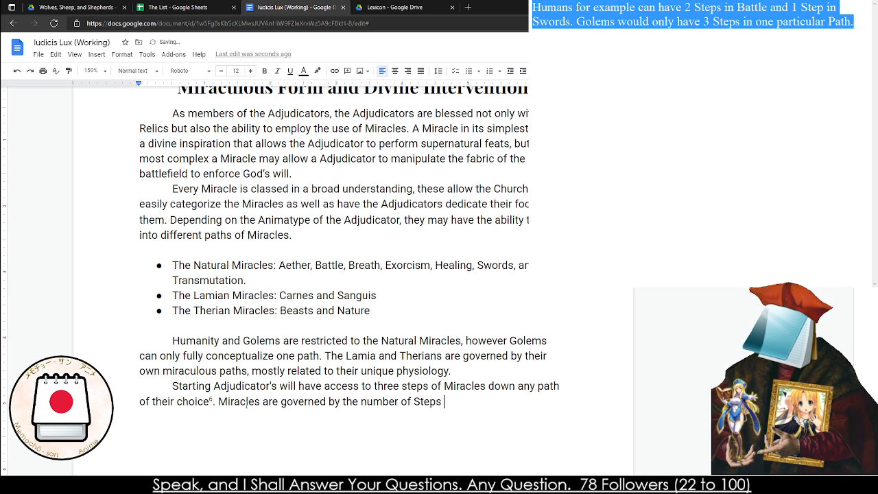
pyautogui.write('on the Path')
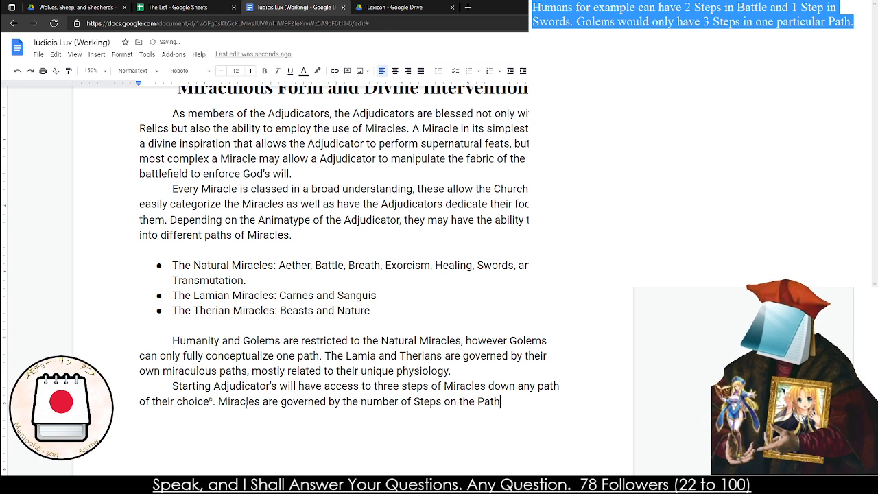
pyautogui.write(', allowing them')
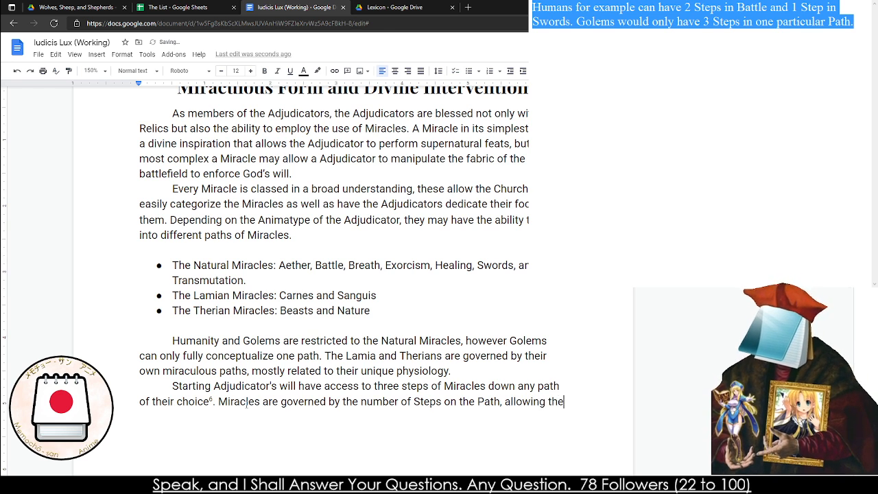
# Continue the sentence about Steps on the Path with ", after achieving that many Steps, the"
pyautogui.press('BackSpace')
pyautogui.press('BackSpace')
pyautogui.press('BackSpace')
pyautogui.press('BackSpace')
pyautogui.press('BackSpace')
pyautogui.press('BackSpace')
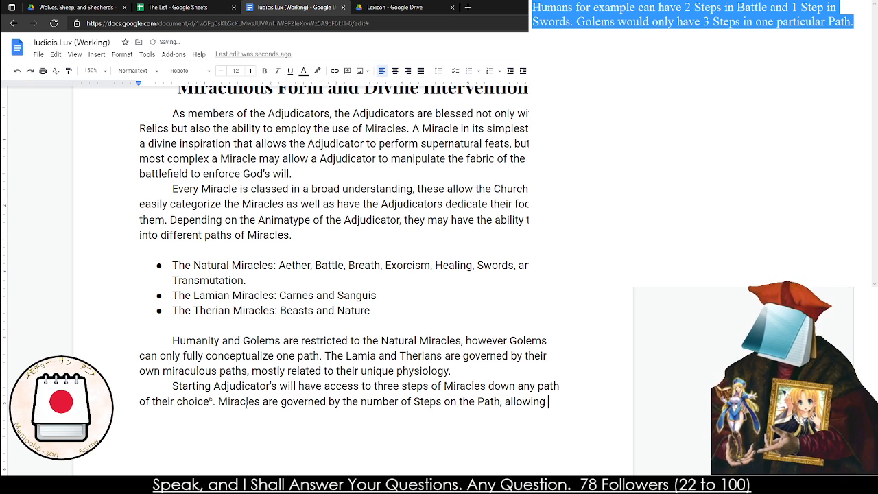
pyautogui.press('BackSpace')
pyautogui.press('BackSpace')
pyautogui.press('BackSpace')
pyautogui.press('BackSpace')
pyautogui.press('BackSpace')
pyautogui.press('BackSpace')
pyautogui.press('BackSpace')
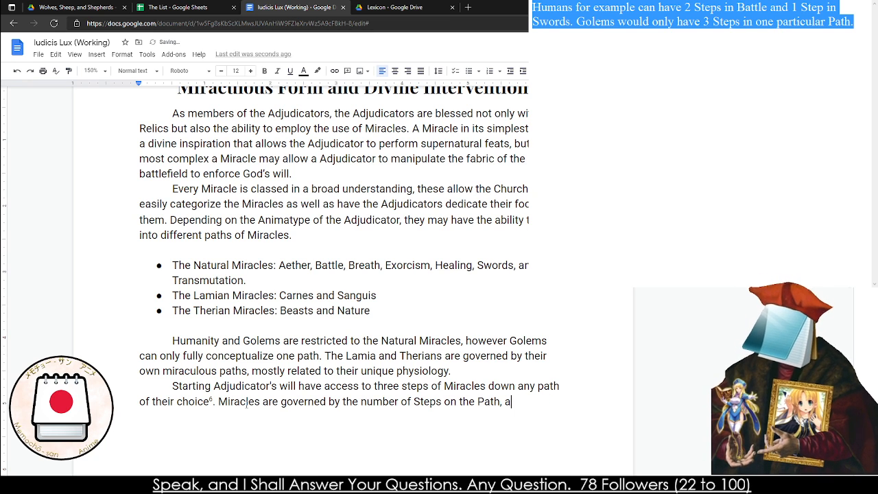
pyautogui.write('after s')
pyautogui.press('BackSpace')
pyautogui.write('ac')
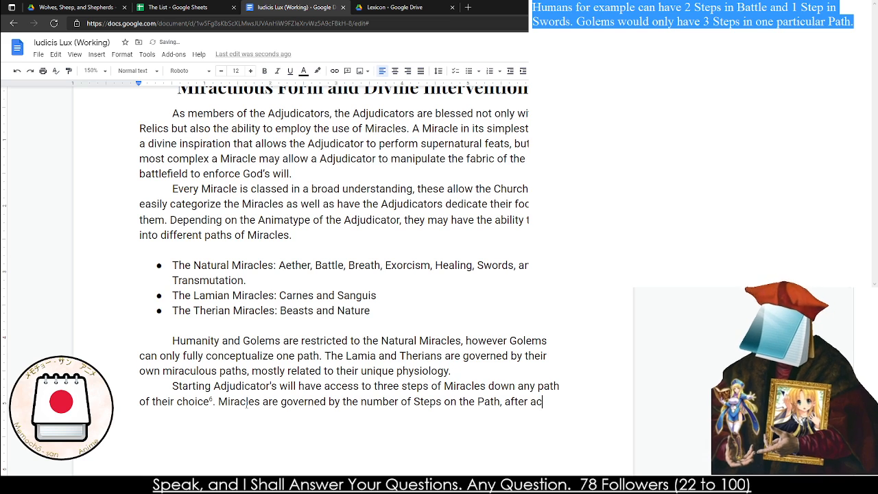
pyautogui.write('hieving that man')
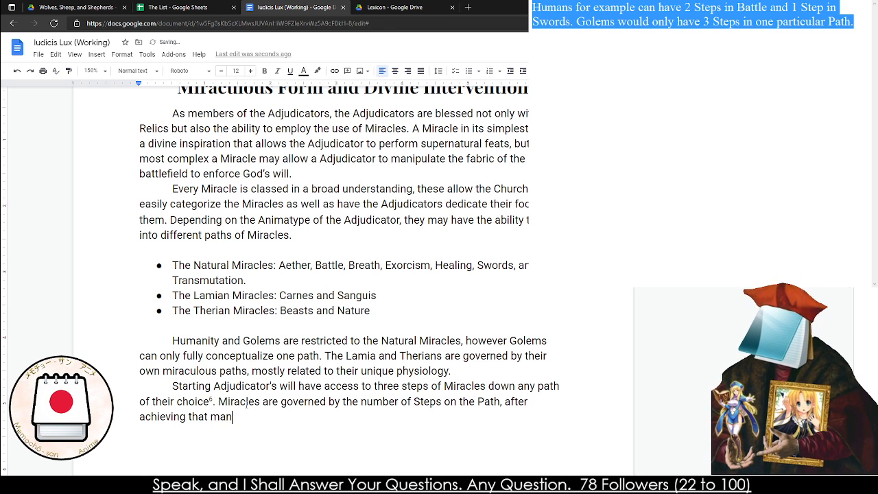
pyautogui.write('y Steps, the Char')
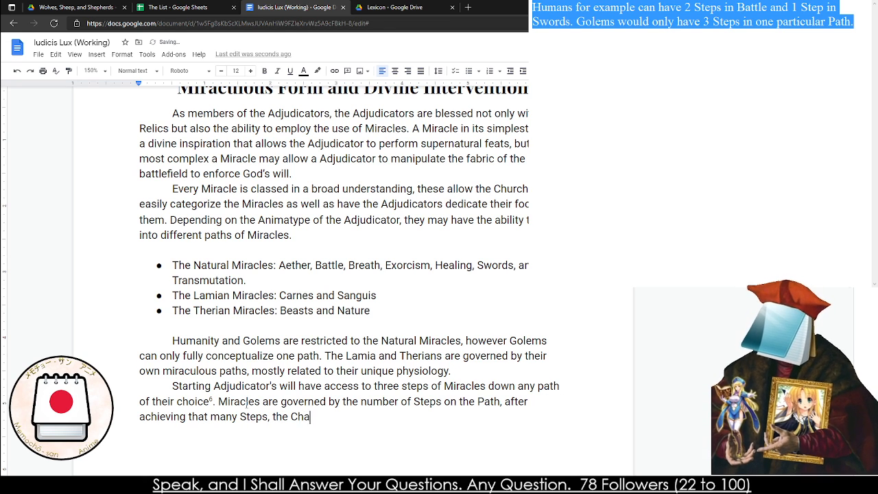
# Replace the unfinished word "Cha" at the end of the Steps sentence with "Adjudicator"
pyautogui.press('BackSpace')
pyautogui.press('BackSpace')
pyautogui.press('BackSpace')
pyautogui.press('BackSpace')
pyautogui.write('Adjudica')
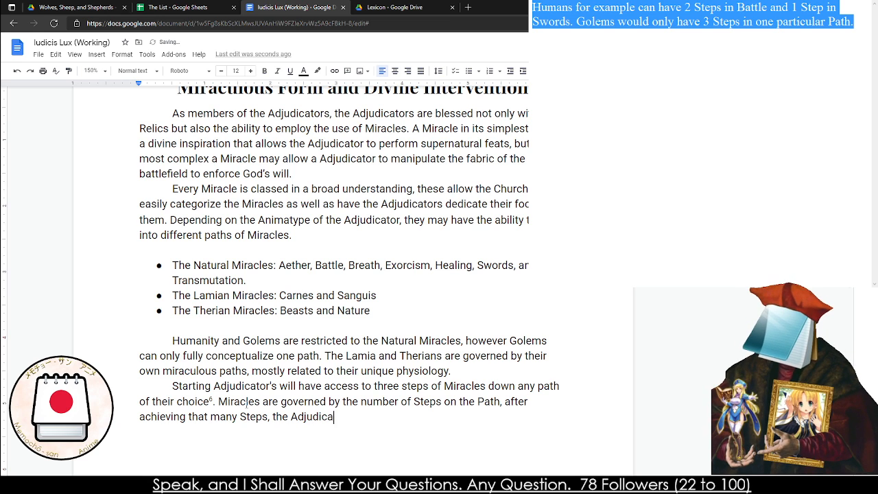
pyautogui.write('tor gains acc')
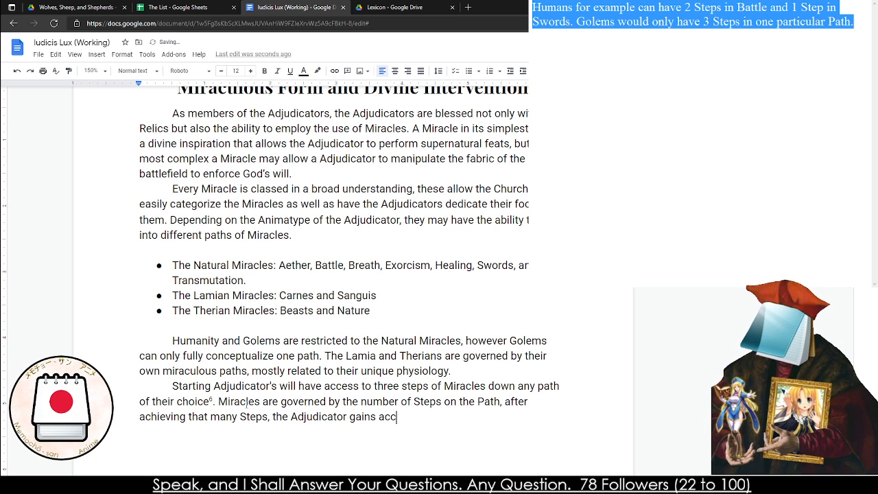
pyautogui.write('ess to')
pyautogui.press('BackSpace')
pyautogui.press('BackSpace')
pyautogui.press('BackSpace')
pyautogui.press('BackSpace')
pyautogui.press('BackSpace')
pyautogui.press('BackSpace')
pyautogui.press('BackSpace')
pyautogui.press('BackSpace')
pyautogui.press('BackSpace')
pyautogui.press('BackSpace')
pyautogui.press('BackSpace')
pyautogui.press('BackSpace')
pyautogui.press('BackSpace')
pyautogui.press('BackSpace')
pyautogui.press('BackSpace')
pyautogui.press('BackSpace')
pyautogui.press('BackSpace')
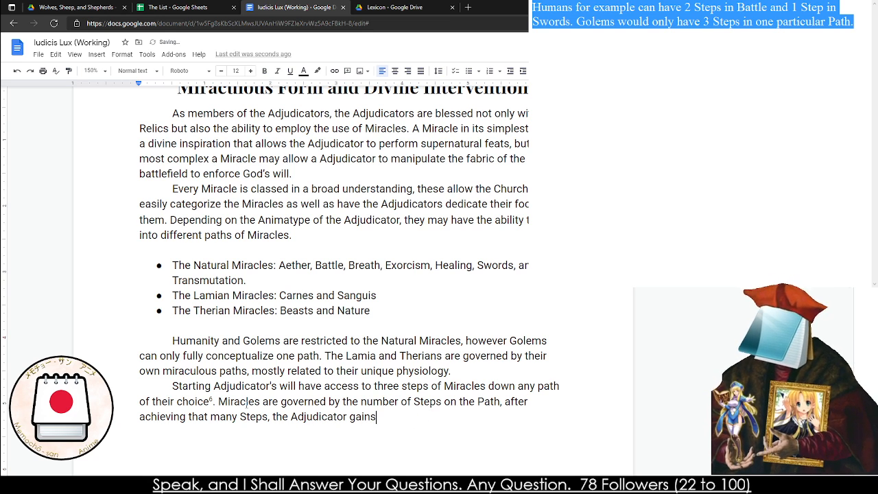
pyautogui.write('is')
pyautogui.press('BackSpace')
pyautogui.press('BackSpace')
# Continue the Steps sentence after "the Adjudicator" with "can use the"
pyautogui.write('can use the ')
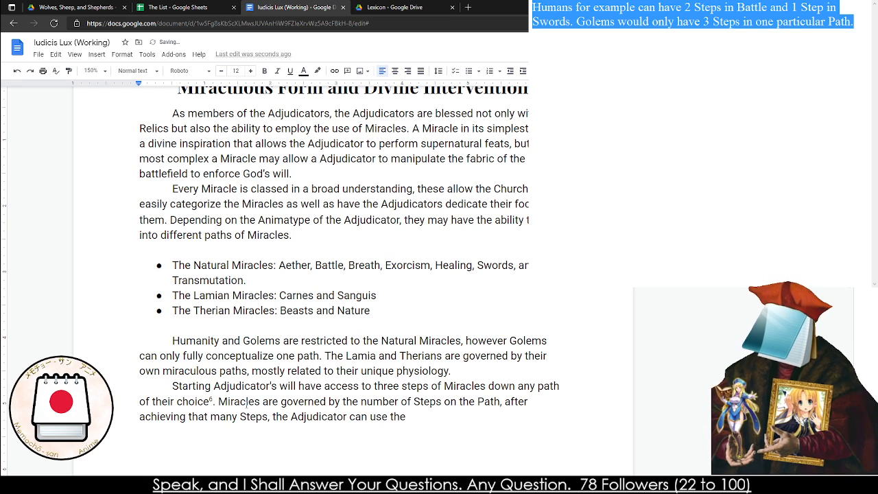
pyautogui.write('requisi')
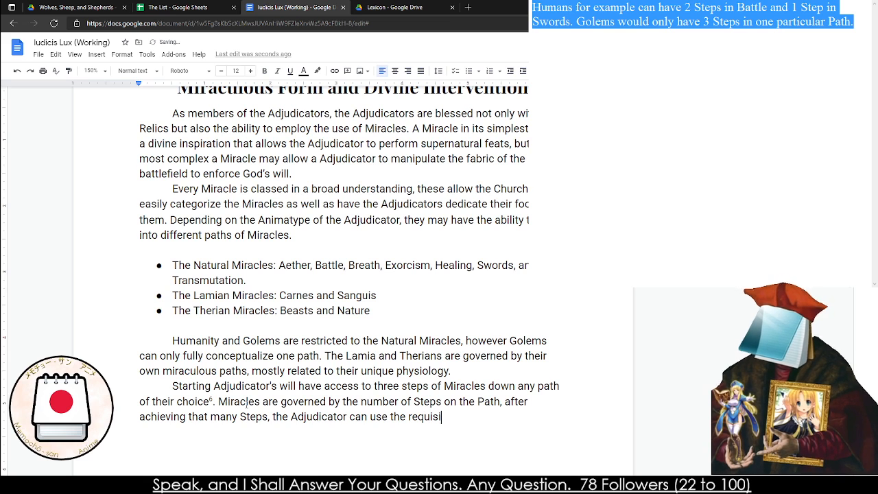
pyautogui.press('BackSpace')
pyautogui.press('BackSpace')
pyautogui.press('BackSpace')
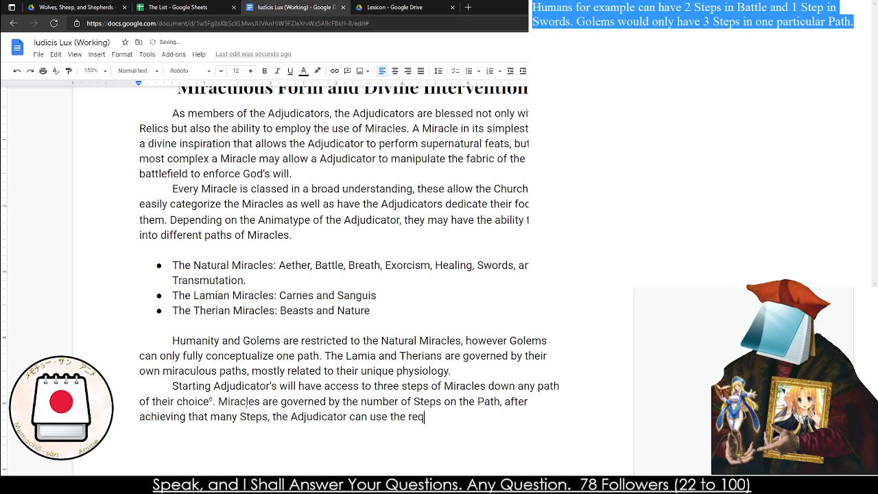
pyautogui.press('BackSpace')
pyautogui.press('BackSpace')
pyautogui.press('BackSpace')
# Finish the sentence about Steps on the Path with the word "Miracle."
pyautogui.write('Mui')
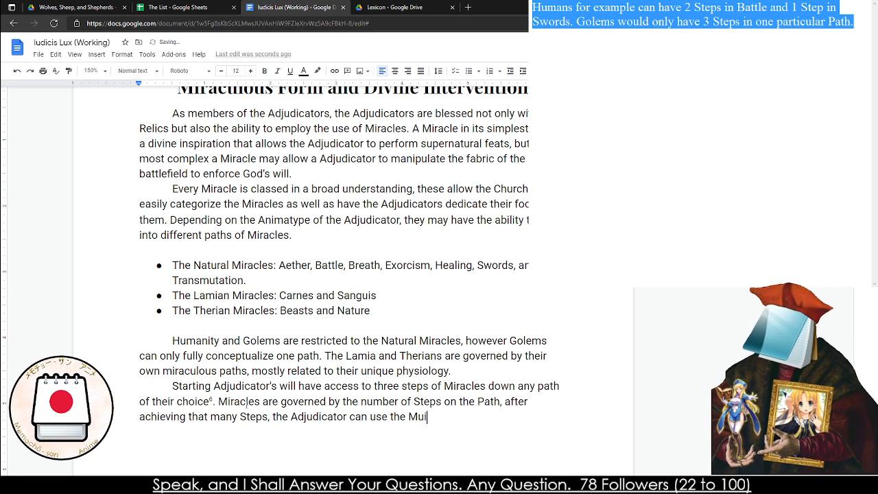
pyautogui.write('raca')
pyautogui.press('BackSpace')
pyautogui.press('BackSpace')
pyautogui.write('ale')
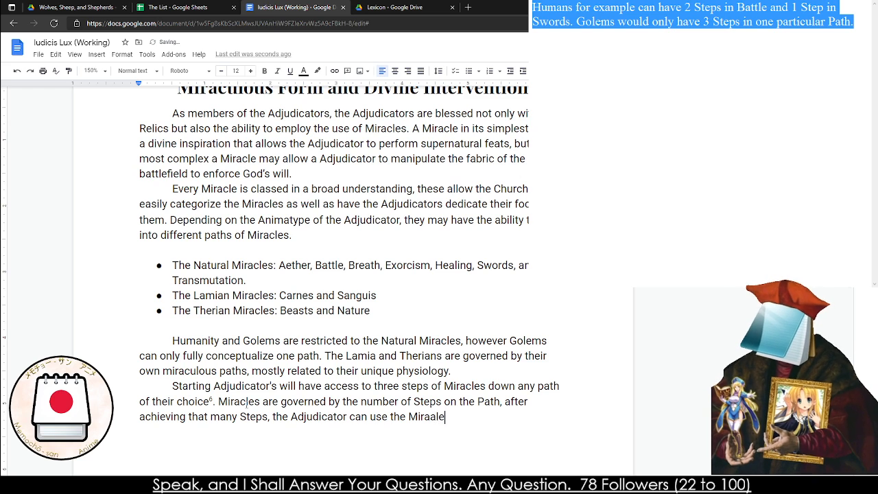
pyautogui.press('BackSpace')
pyautogui.press('BackSpace')
pyautogui.press('BackSpace')
pyautogui.write('cle.')
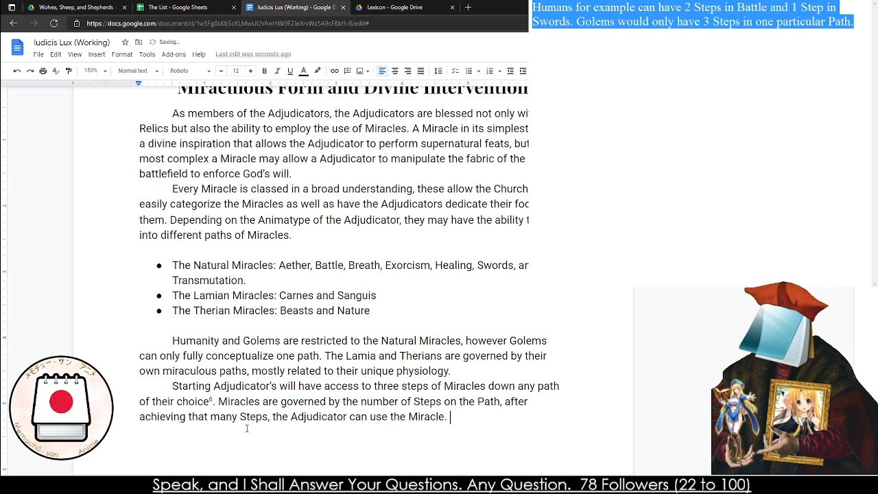
# Duplicate the Miraculous Energy heading below the "For example" paragraph and delete the extra copy of the illustration pasted with it
pyautogui.scroll(-12, 415, 374)
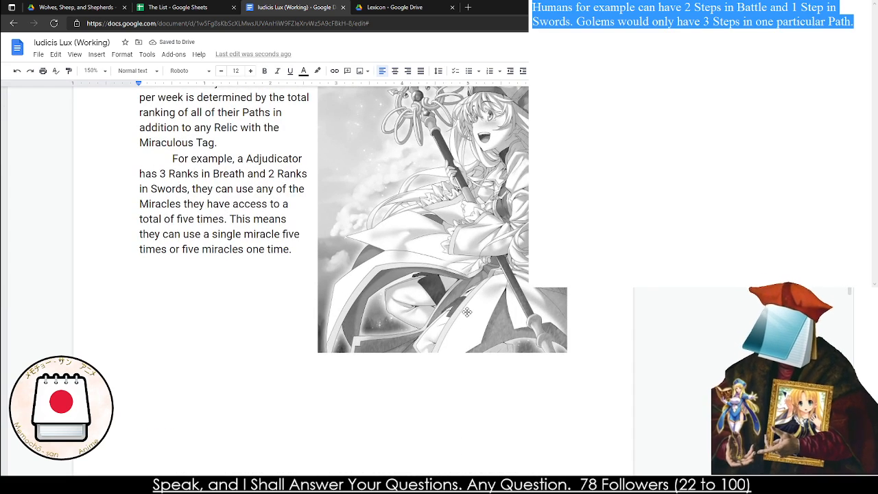
pyautogui.scroll(-3, 162, 220)
pyautogui.scroll(2, 169, 294)
pyautogui.scroll(3, 169, 294)
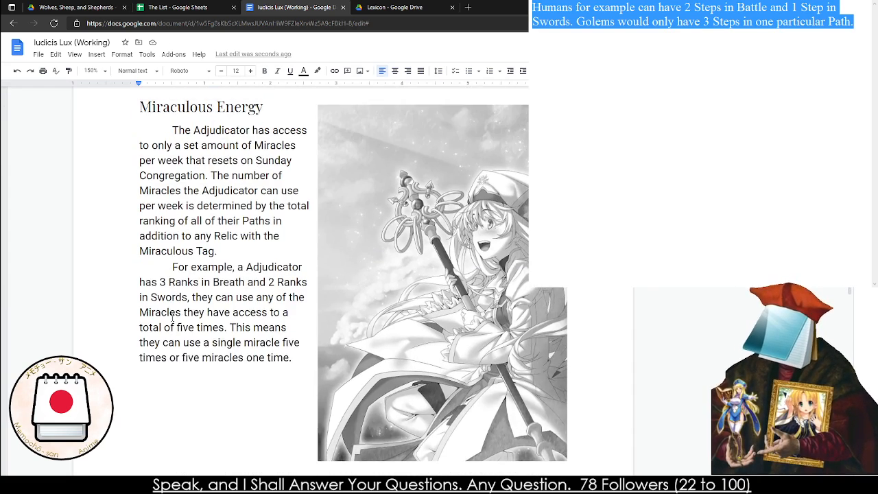
pyautogui.tripleClick(173, 177)
pyautogui.hotkey('ctrl', 'c')
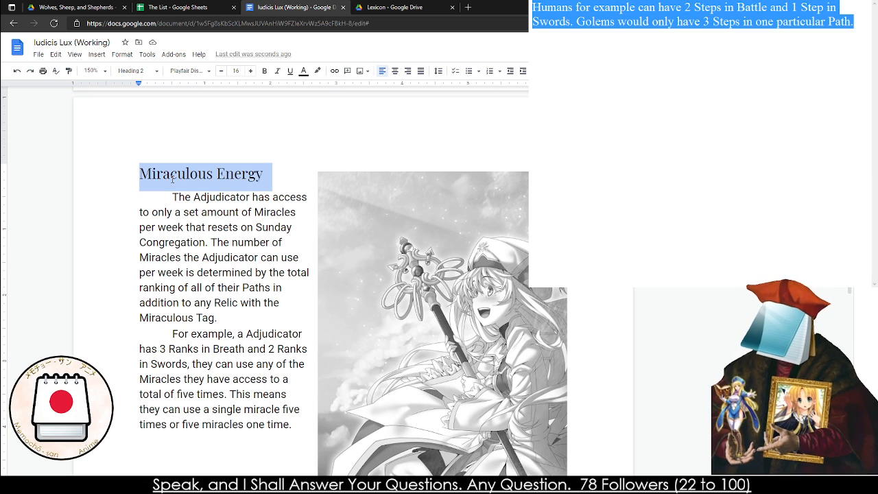
pyautogui.scroll(-5, 169, 233)
pyautogui.click(156, 228)
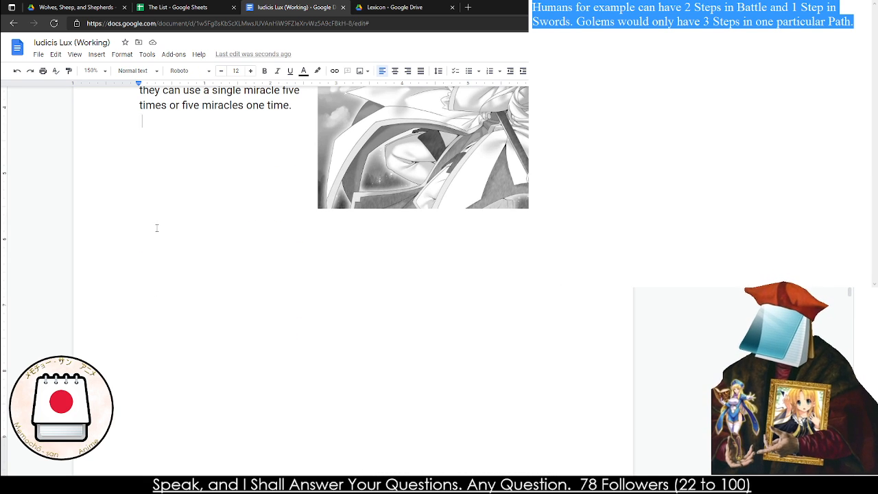
pyautogui.hotkey('ctrl', 'v')
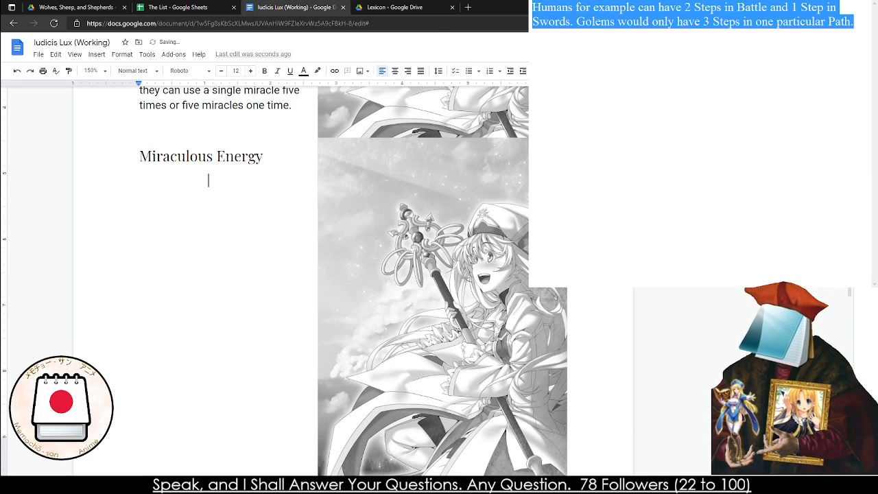
pyautogui.click(491, 334)
pyautogui.press('Delete')
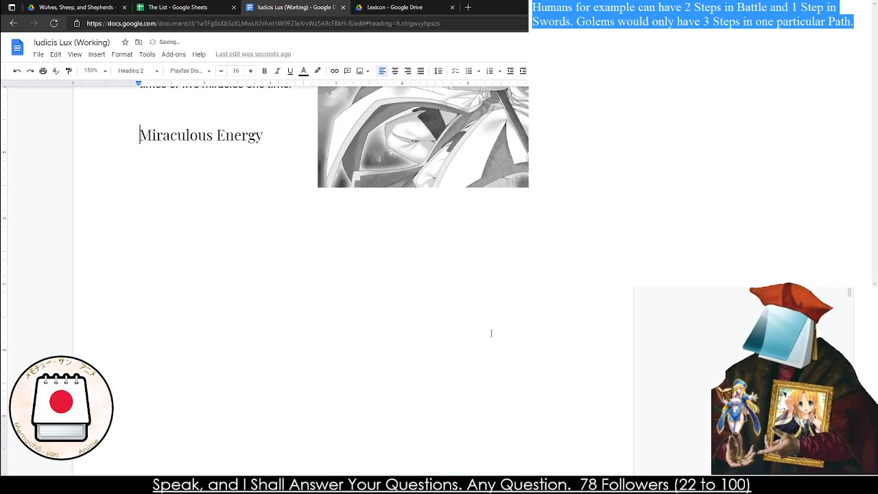
# Copy the body text of the "Creating Your Own Miracles" side note into the separate text editor, replacing the selected footnote draft
pyautogui.scroll(-20, 491, 334)
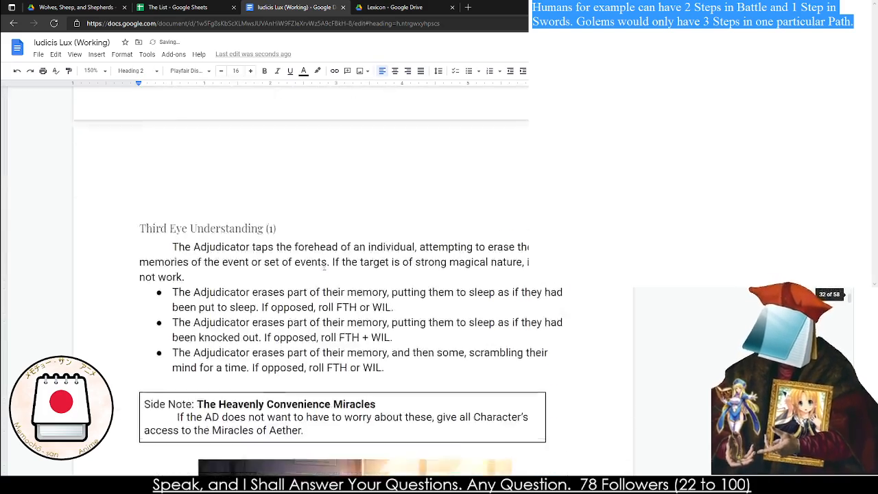
pyautogui.scroll(-20, 324, 267)
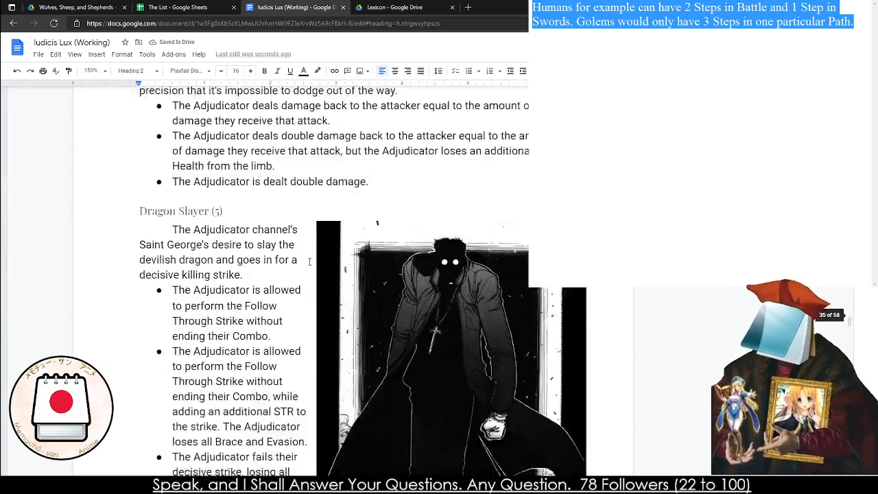
pyautogui.scroll(-5, 306, 261)
pyautogui.scroll(-20, 303, 259)
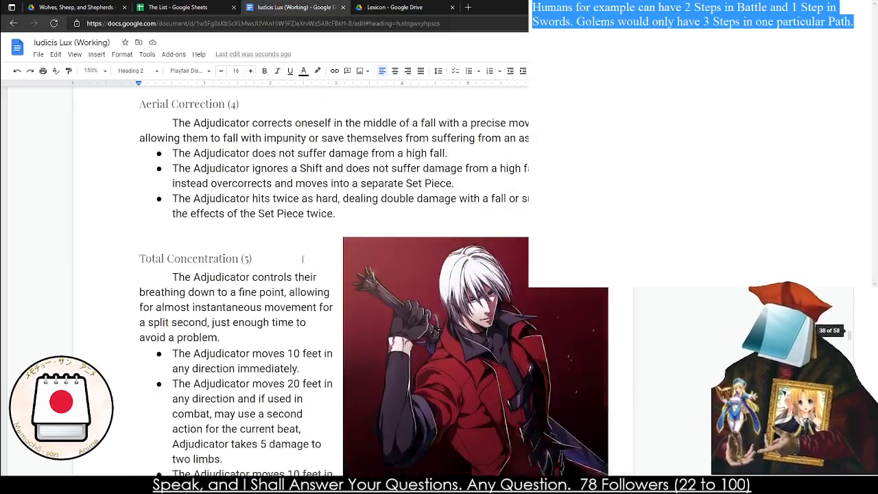
pyautogui.scroll(-20, 301, 255)
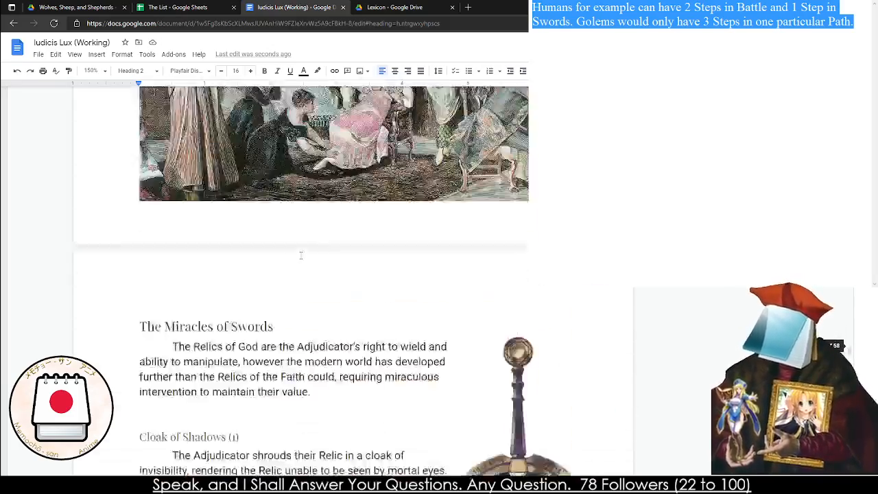
pyautogui.scroll(-20, 300, 258)
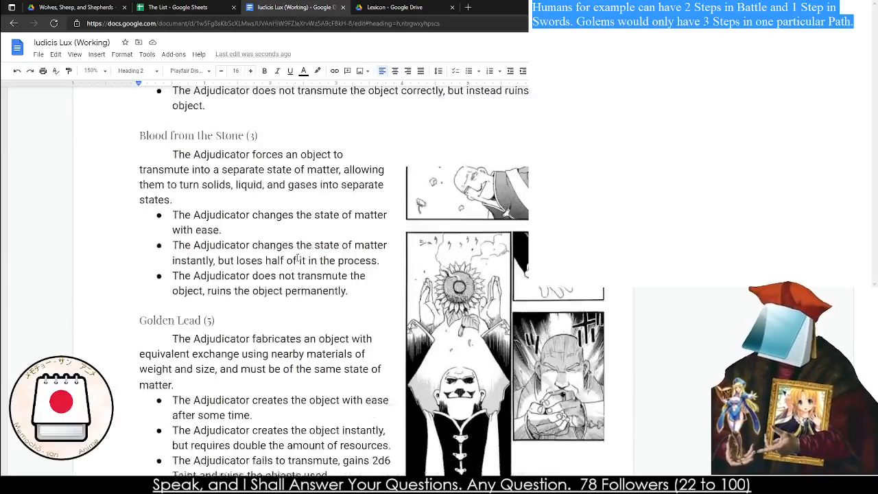
pyautogui.scroll(-20, 295, 257)
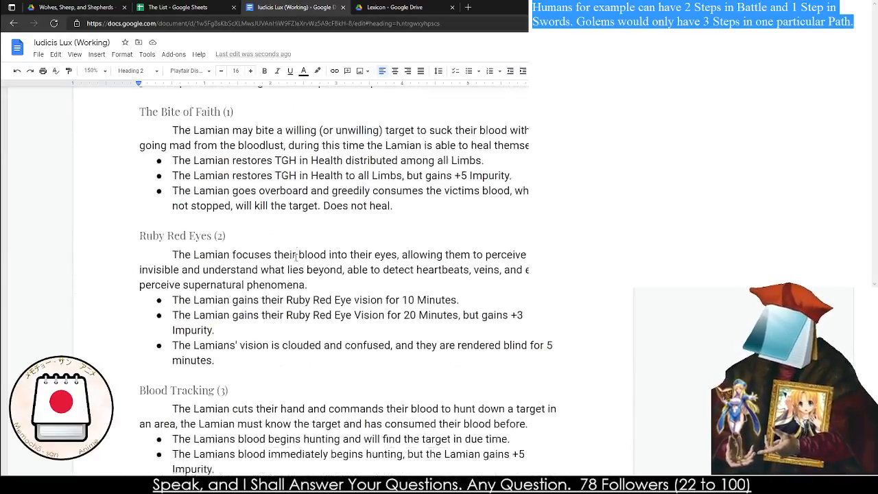
pyautogui.scroll(-20, 296, 257)
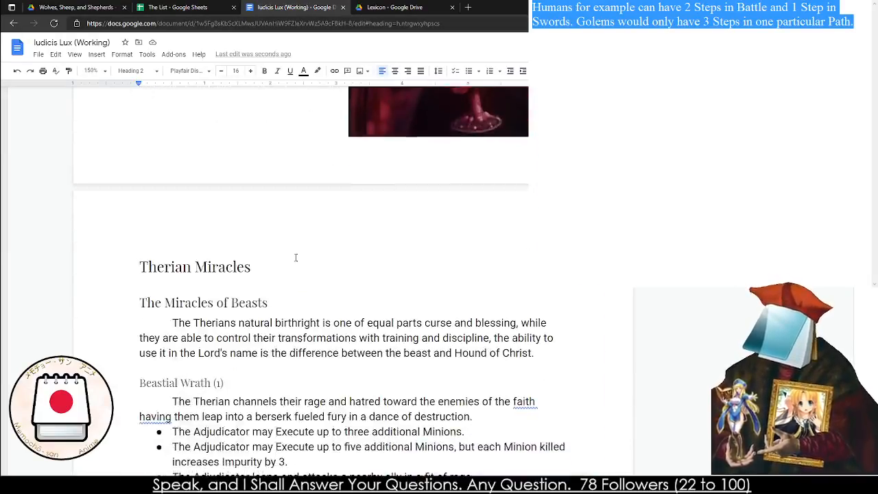
pyautogui.scroll(-20, 296, 259)
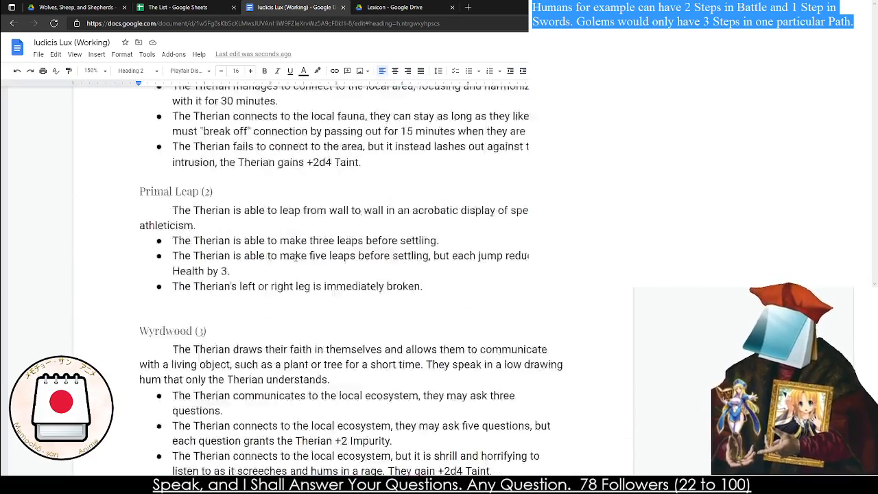
pyautogui.scroll(2, 296, 259)
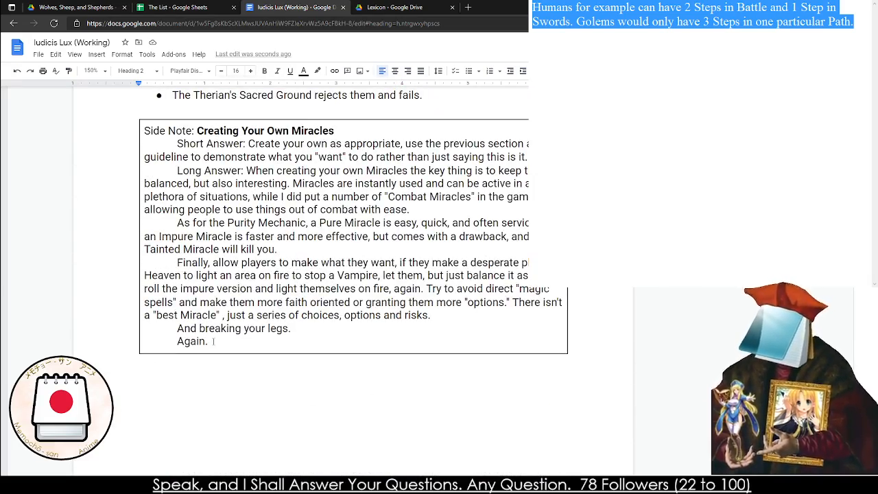
pyautogui.moveTo(213, 341); pyautogui.dragTo(169, 238)
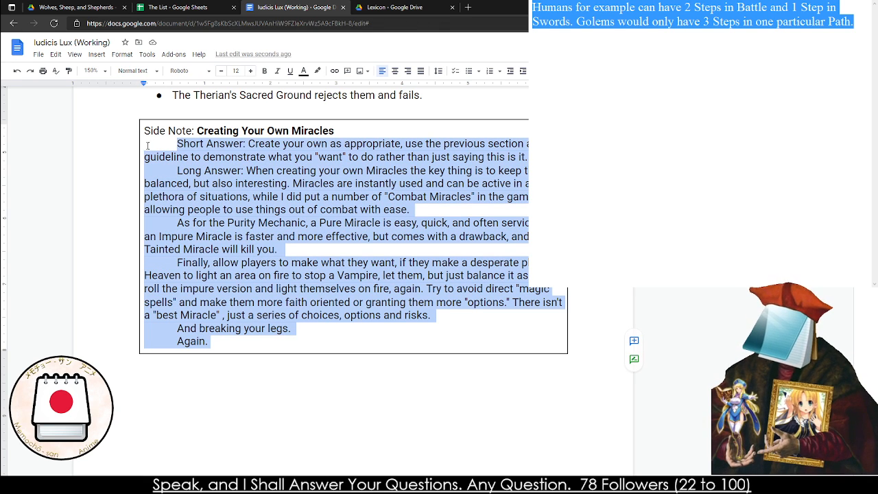
pyautogui.hotkey('alt', 'Tab')
pyautogui.write('Short Answer: Create your own as appropriate, use the previous section as a guideline to demonstrate what you "want" to do rather than just saying this is it. \tLong Answer: When creating your own Miracles the key thing is to keep things balanced, but also interesting. Miracles are instantly used and can be active in a plethora of situations, while I did put a number of "Combat Miracles" in the game, allowing people to use things out of combat with ease. \tAs for the Purity Mechanic, a Pure Miracle is easy, quick, and often serviceable, an Impure Miracle is faster and more effective, but comes with a drawback, and a Tainted Miracle will kill you. \tFinally, allow players to make what they want, if they make a desperate plea to Heaven to light an area on fire to stop a Vampire, let them, but just balance it as they roll the impure version and light themselves on fire, again. Try to avoid direct "magic spells" and make them more faith oriented or granting them more "options." There isn\'t a "best Miracle" , just a series of choices, options and risks. \tAnd breaking your legs. \tAgain.')
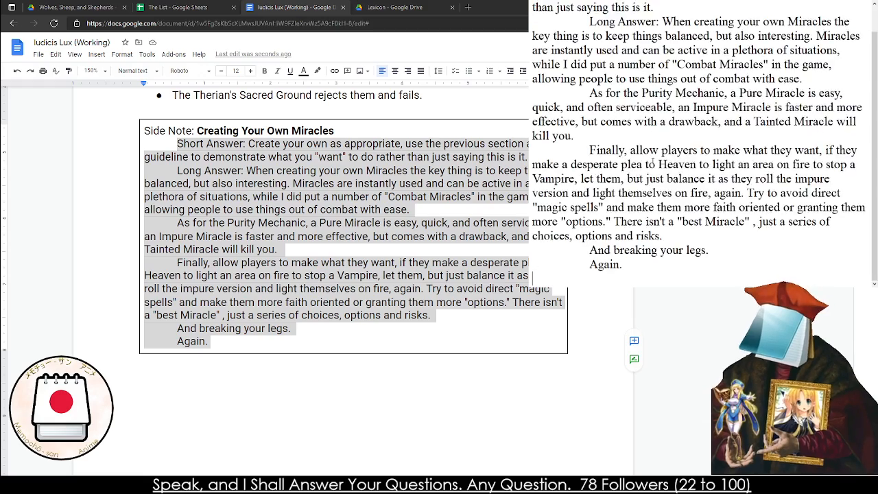
pyautogui.scroll(1, 676, 159)
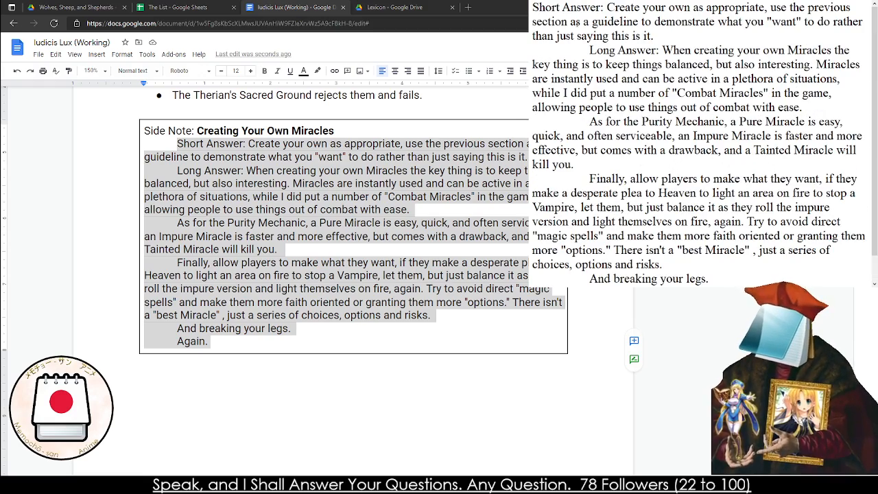
# Rename the duplicated Miraculous Energy heading below the "For example" paragraph as "Non-Path Miracles"
pyautogui.scroll(20, 334, 274)
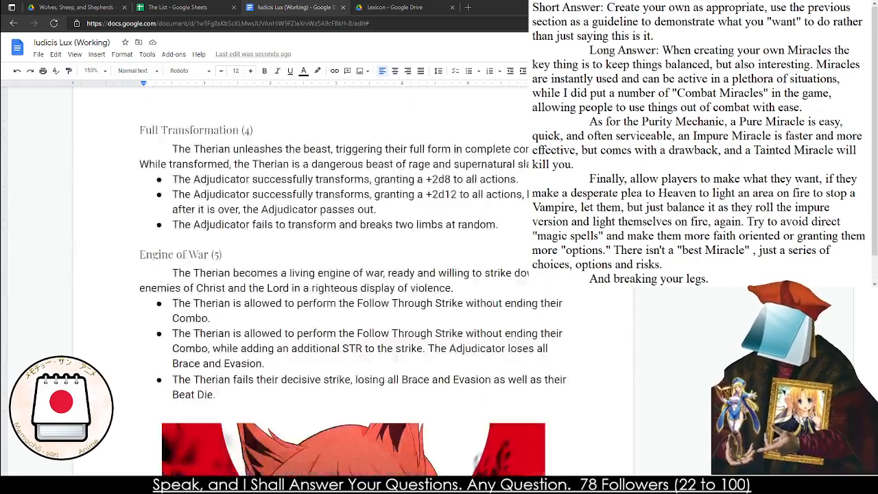
pyautogui.scroll(-20, 301, 274)
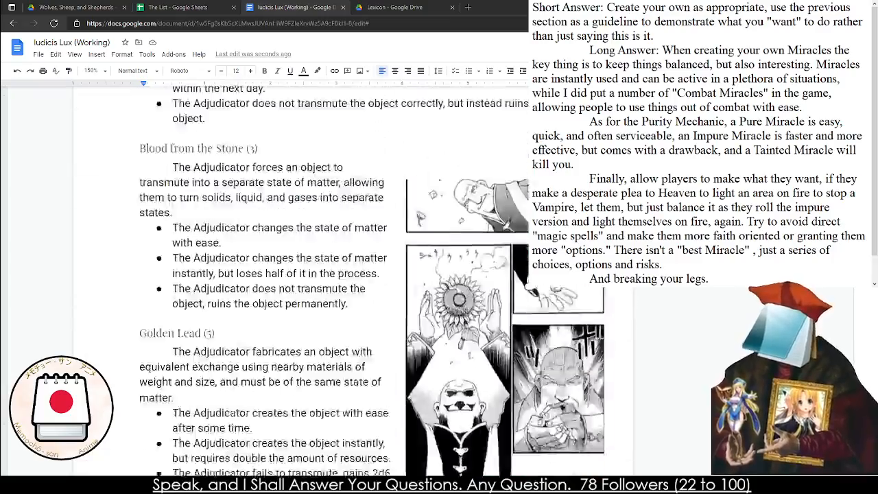
pyautogui.scroll(-20, 301, 274)
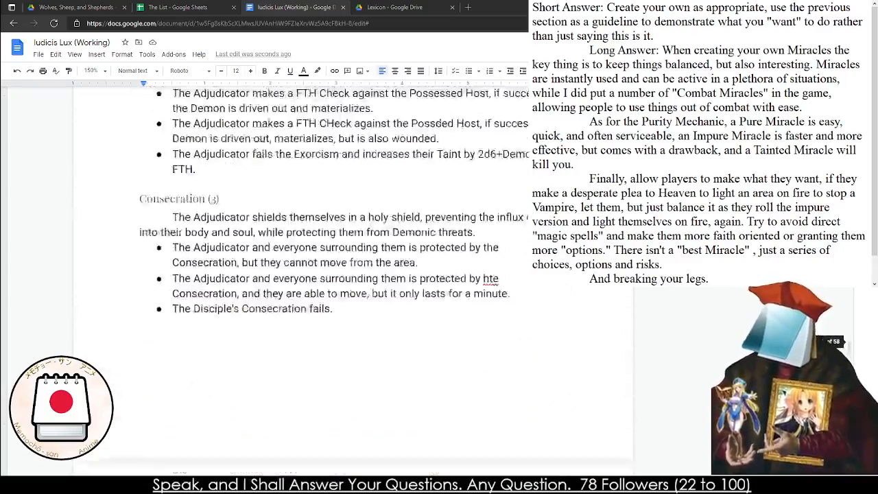
pyautogui.scroll(-20, 301, 274)
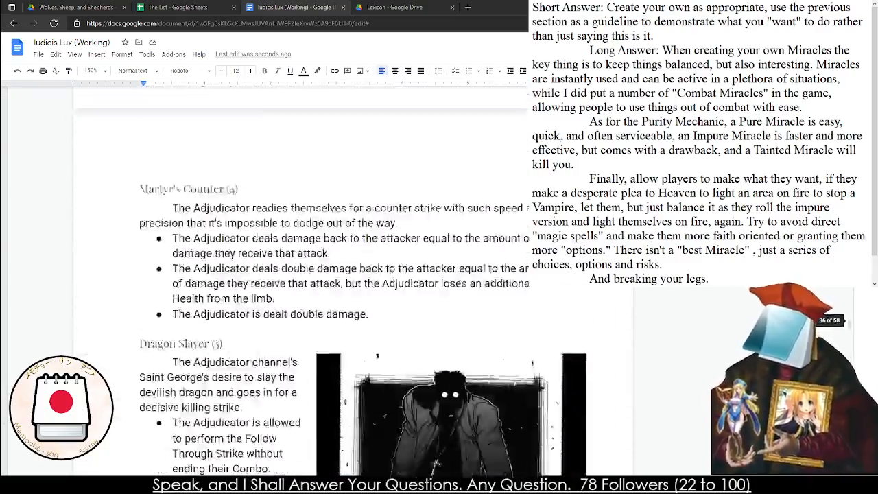
pyautogui.scroll(-20, 302, 275)
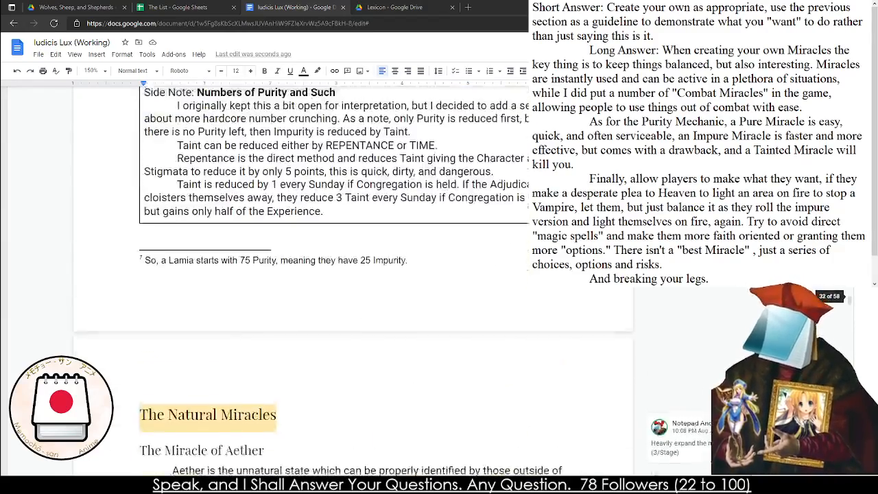
pyautogui.scroll(12, 301, 274)
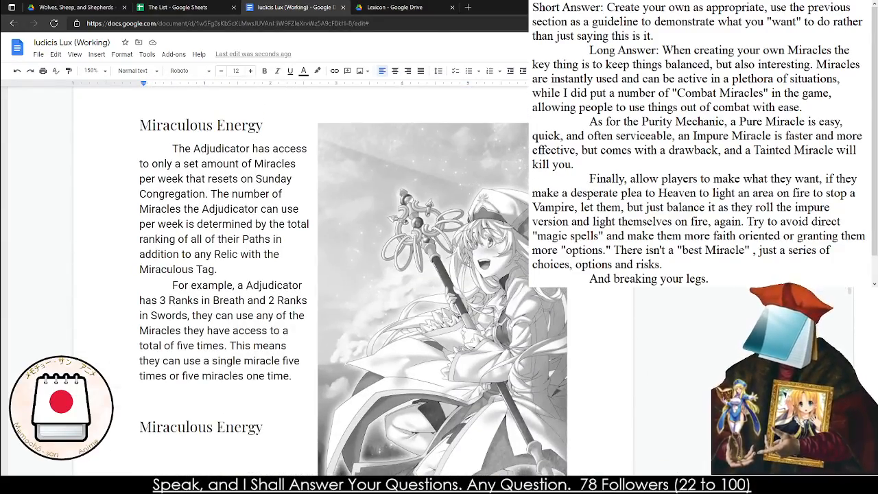
pyautogui.tripleClick(188, 426)
pyautogui.write('Not')
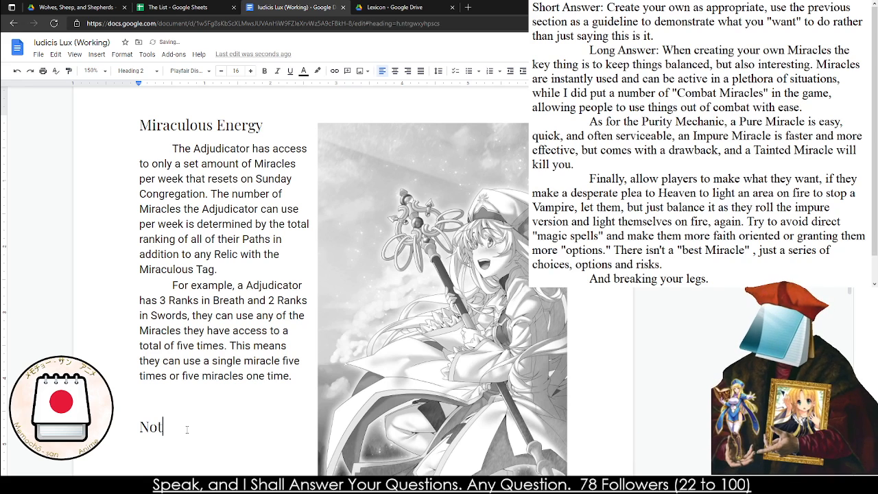
pyautogui.write('-Path Miracles')
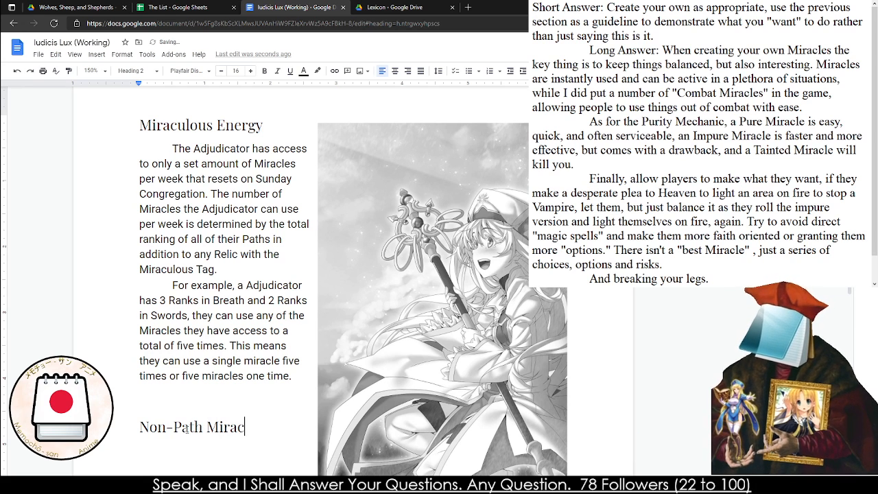
# Try replacing "Non-Path" in the heading below the "For example" paragraph with "Pleads", and clear the attempted wording
pyautogui.doubleClick(189, 426)
pyautogui.write('Pathles')
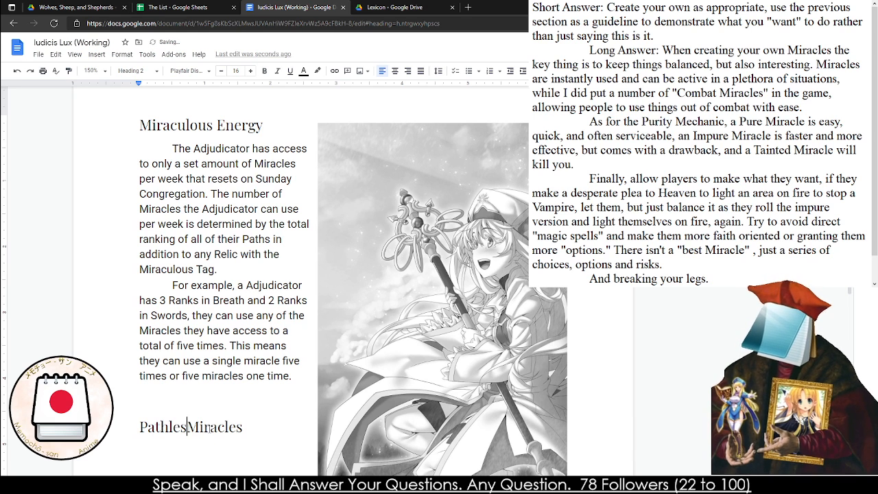
pyautogui.press('BackSpace')
pyautogui.press('BackSpace')
pyautogui.press('BackSpace')
pyautogui.press('BackSpace')
pyautogui.press('BackSpace')
pyautogui.press('BackSpace')
pyautogui.write('leads')
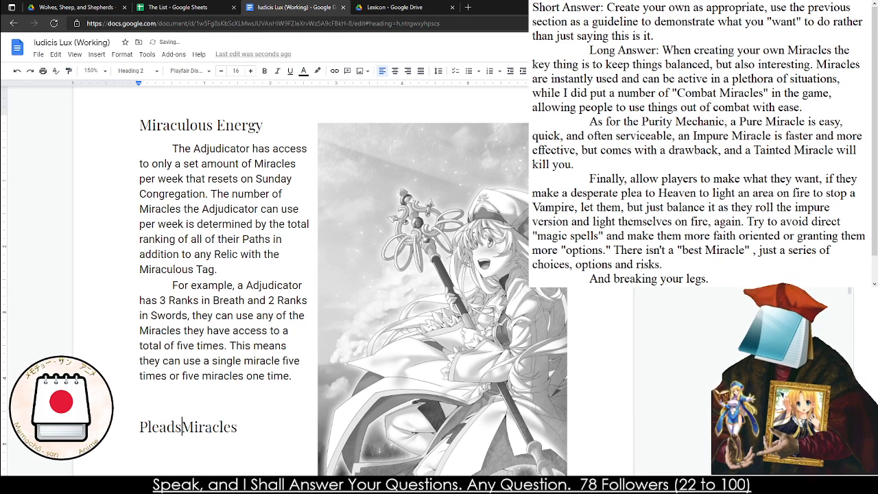
pyautogui.press('BackSpace')
pyautogui.press('BackSpace')
pyautogui.press('BackSpace')
pyautogui.press('BackSpace')
pyautogui.press('BackSpace')
pyautogui.press('BackSpace')
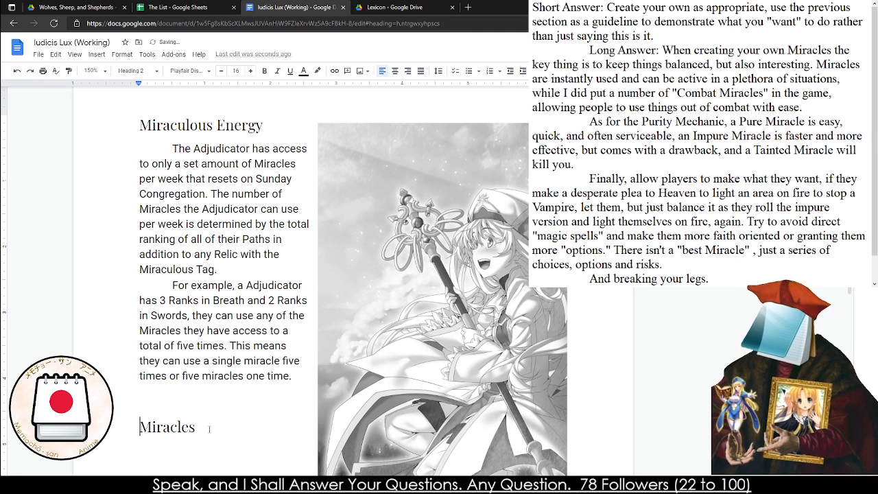
# Search the web for "benediction" in a new browser tab and check its definition and related questions
pyautogui.click(469, 7)
pyautogui.write('B')
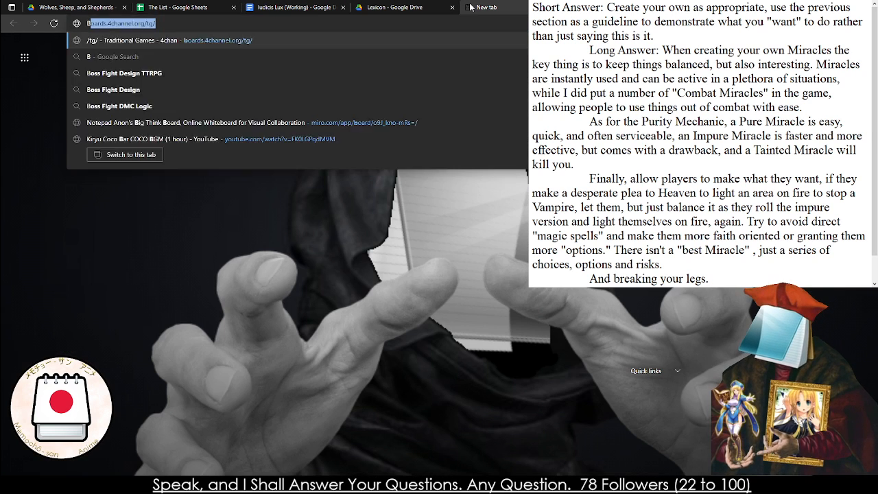
pyautogui.write('enediction')
pyautogui.press('Return')
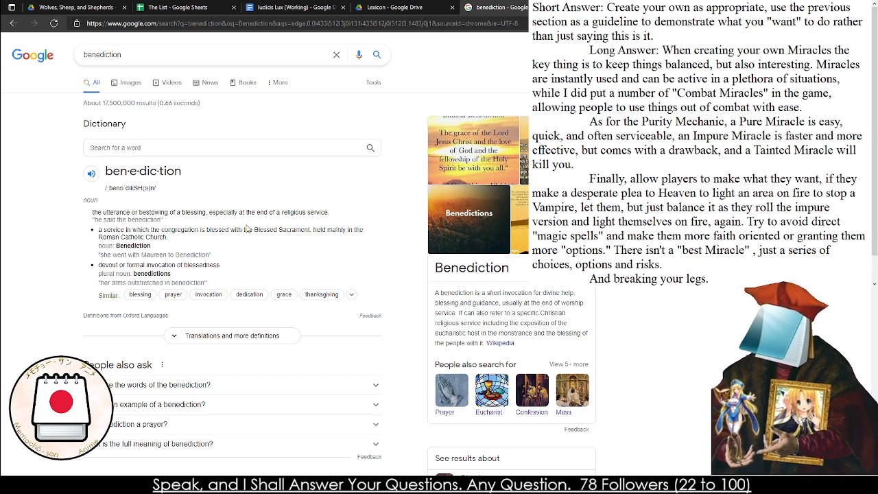
pyautogui.click(149, 388)
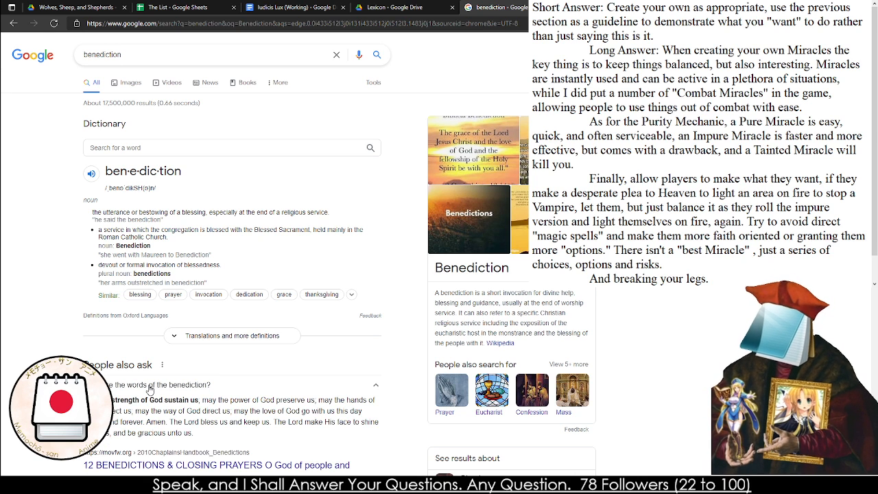
pyautogui.doubleClick(149, 387)
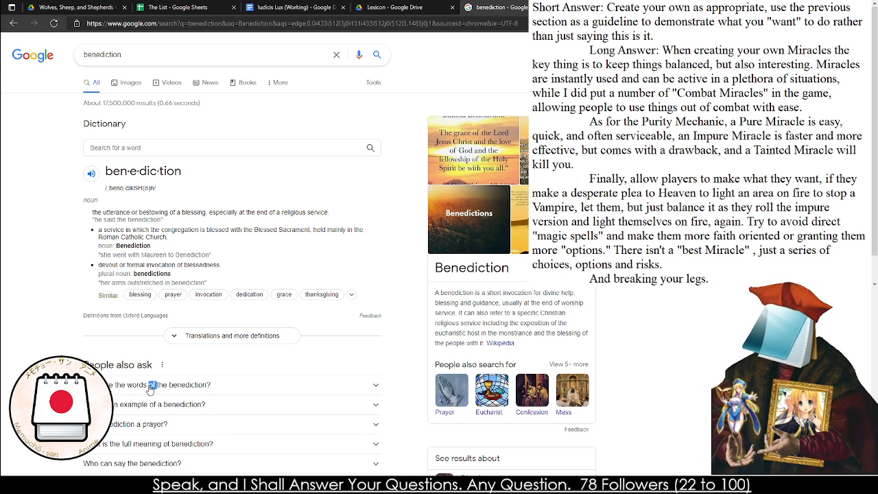
# Return to the rulebook and replace the "Miracles" heading text with "Please to Heaven", starting a new line below it
pyautogui.click(400, 5)
pyautogui.click(297, 5)
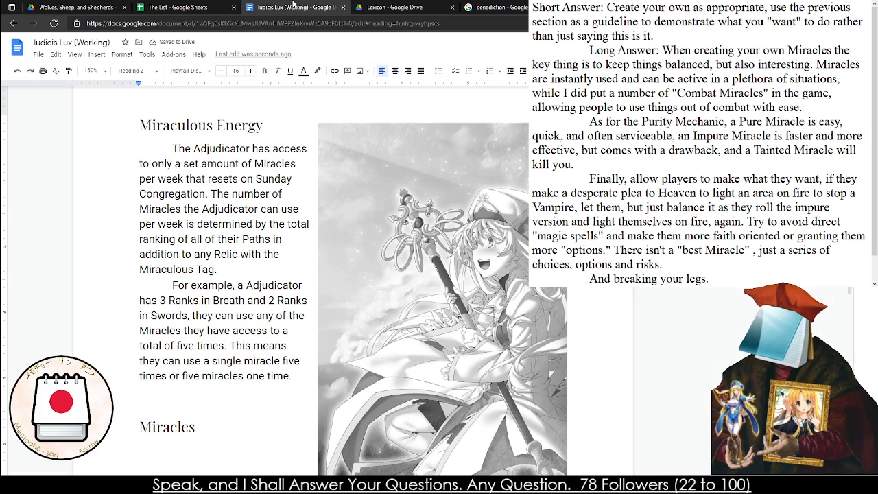
pyautogui.doubleClick(177, 427)
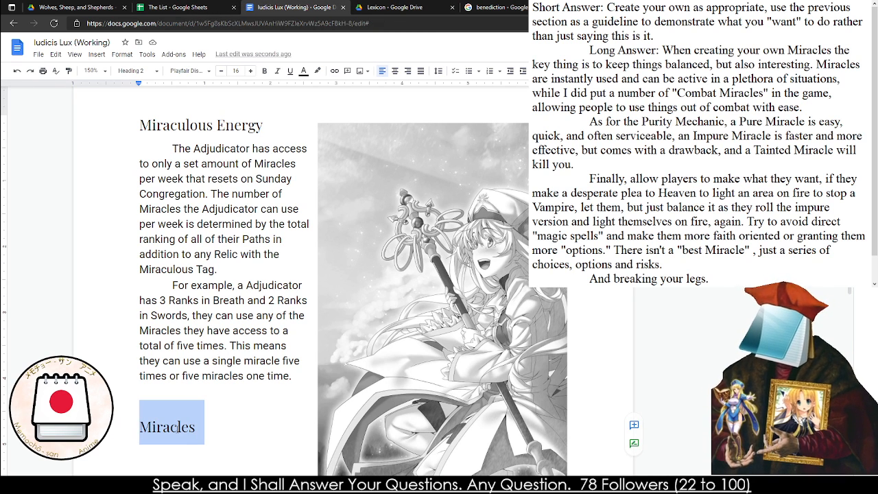
pyautogui.write('Please to Heaven')
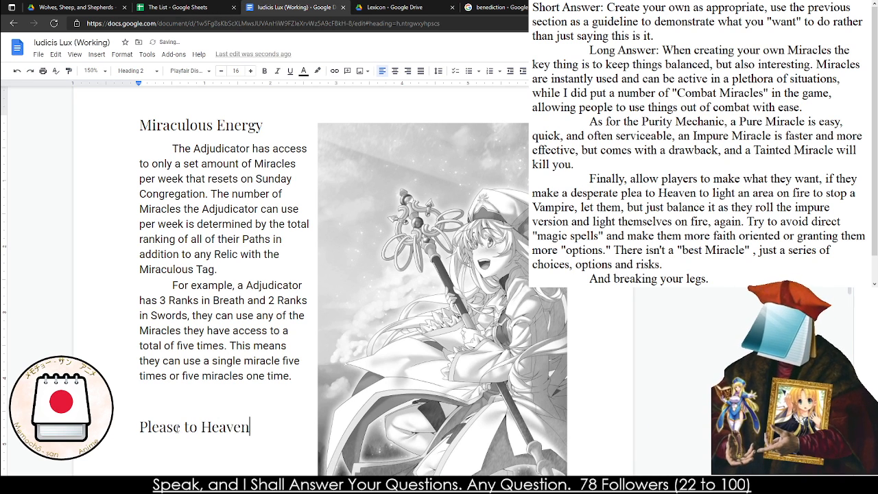
pyautogui.press('Return')
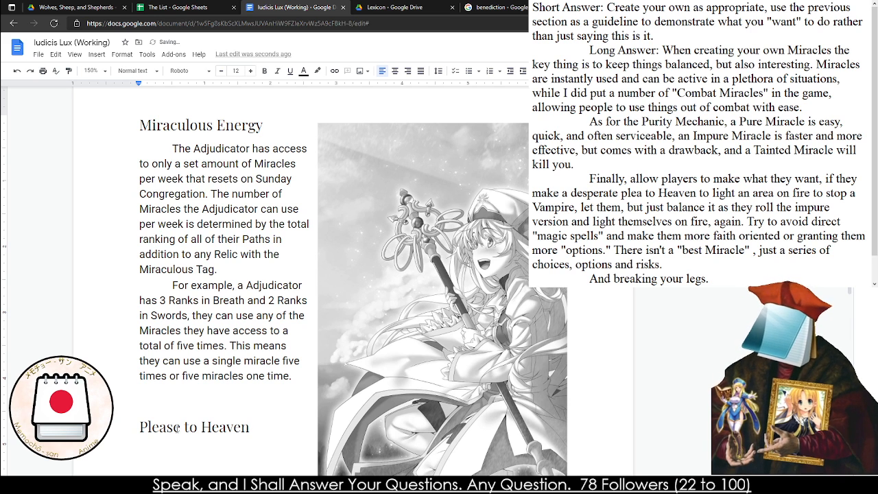
# Review the copied side note in the text editor for its guidance on balance, the Purity Mechanic and players' pleas
pyautogui.scroll(-3, 179, 428)
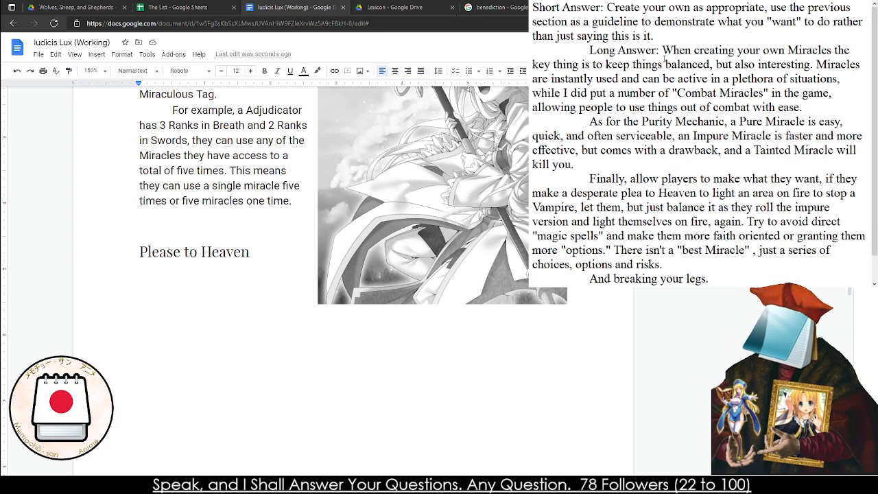
pyautogui.moveTo(662, 54); pyautogui.dragTo(655, 92)
pyautogui.click(654, 93)
pyautogui.doubleClick(655, 93)
pyautogui.click(655, 92)
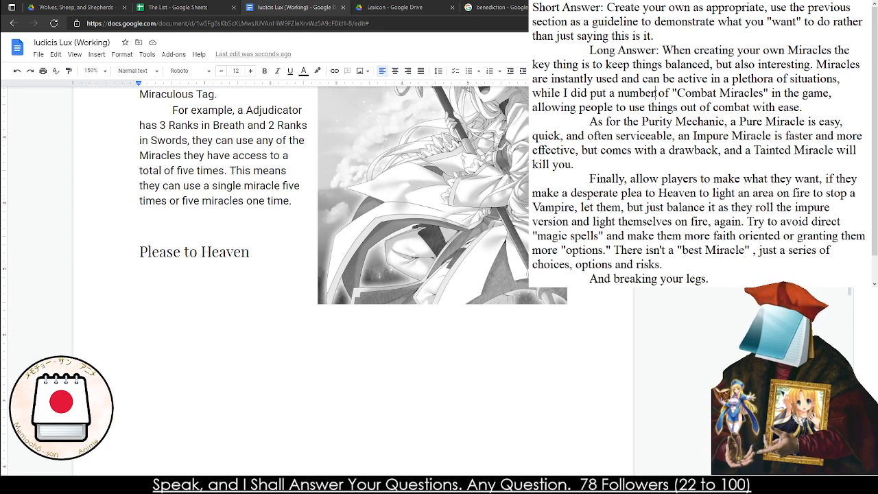
pyautogui.doubleClick(696, 150)
pyautogui.click(685, 159)
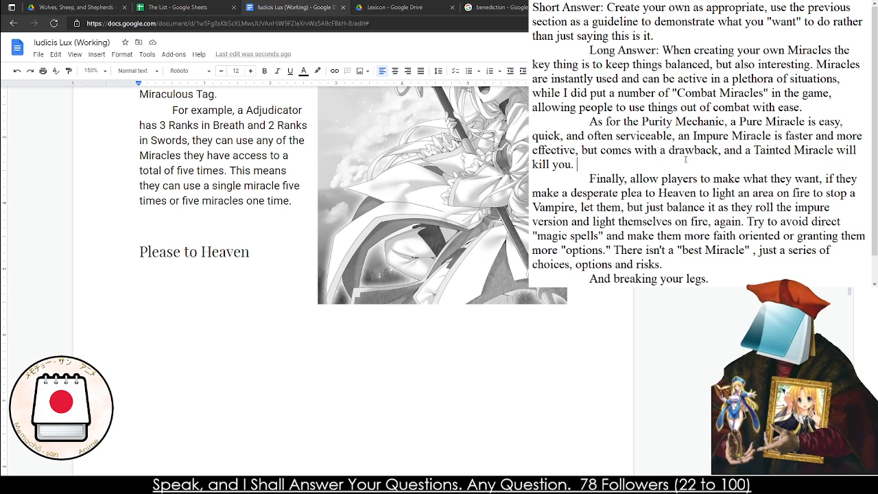
pyautogui.moveTo(623, 179); pyautogui.dragTo(651, 249)
pyautogui.moveTo(699, 193); pyautogui.dragTo(681, 250)
pyautogui.click(681, 249)
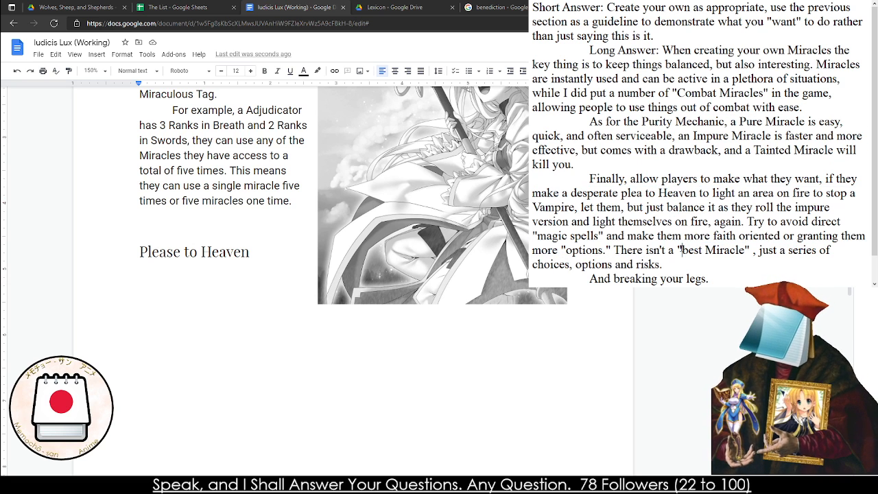
# Add a divider line of equals signs below "Again." at the end of the side note copy, followed by blank lines
pyautogui.click(754, 280)
pyautogui.press('Return')
pyautogui.press('Return')
pyautogui.press('BackSpace')
pyautogui.write('=')
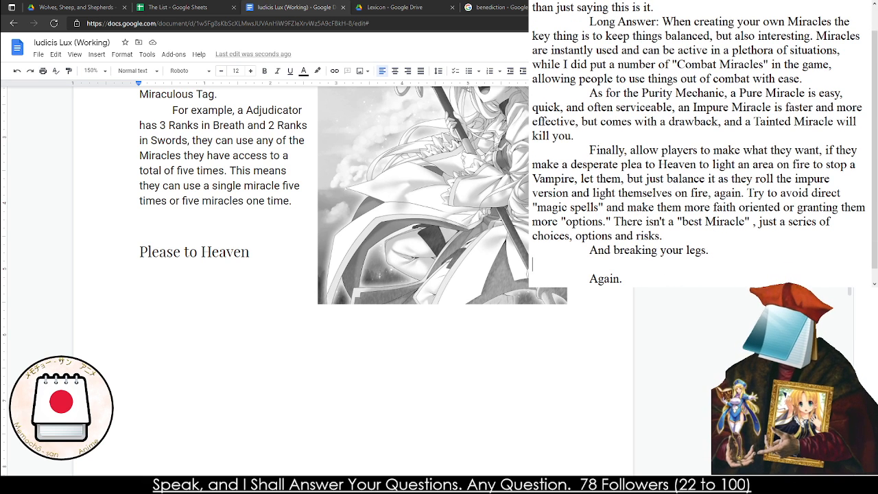
pyautogui.press('BackSpace')
pyautogui.press('Return')
pyautogui.write('==')
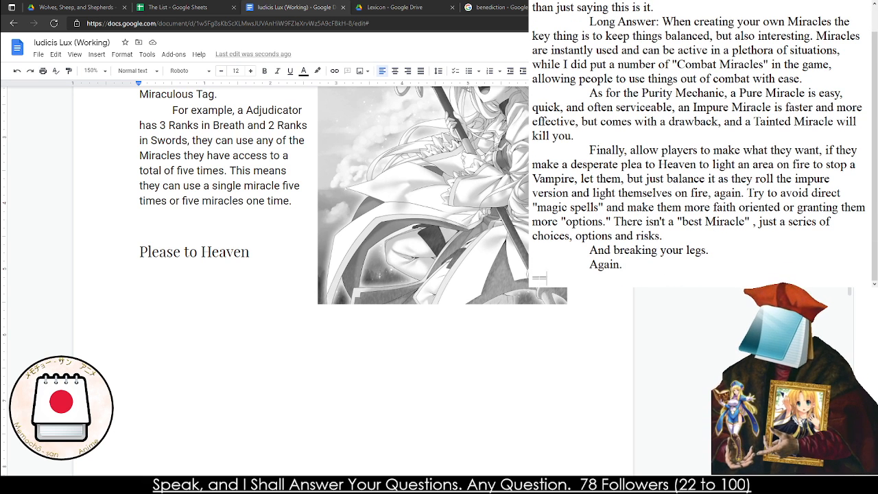
pyautogui.write('==============================')
pyautogui.press('Return')
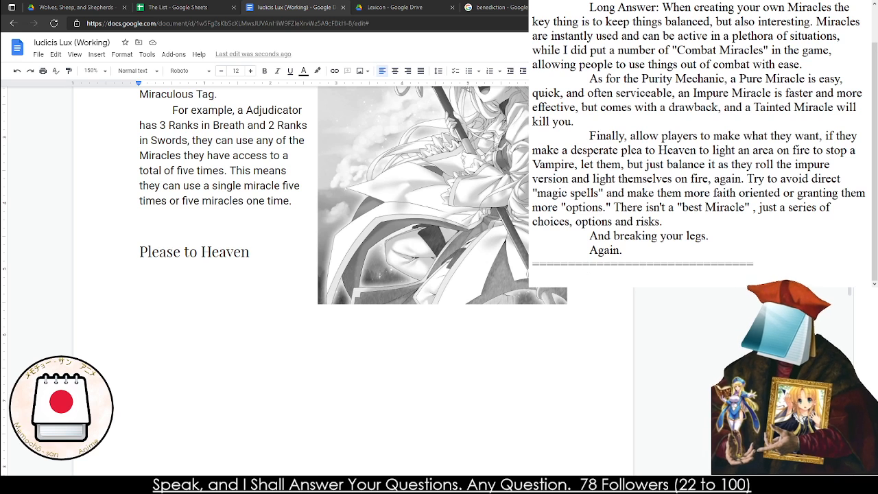
pyautogui.press('Return')
pyautogui.press('Return')
pyautogui.press('Return')
pyautogui.press('Return')
pyautogui.press('Return')
pyautogui.press('Return')
pyautogui.press('Up')
pyautogui.press('Up')
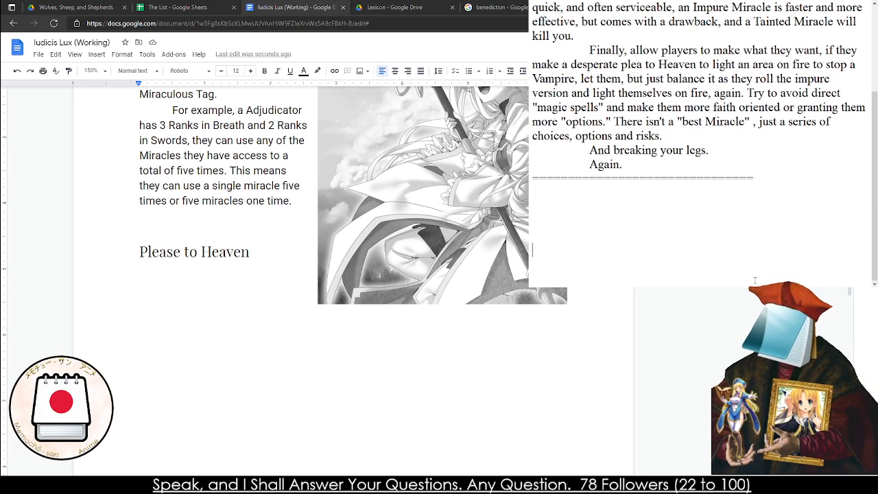
# Begin an indented paragraph below the divider with "The Miracles listed on the Paths are referred to as True Miracles"
pyautogui.write('The Mir')
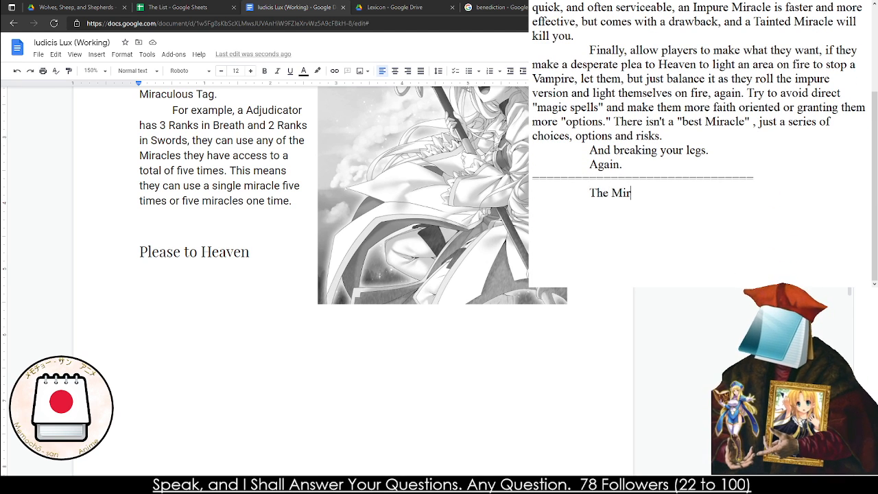
pyautogui.write('acles listed ')
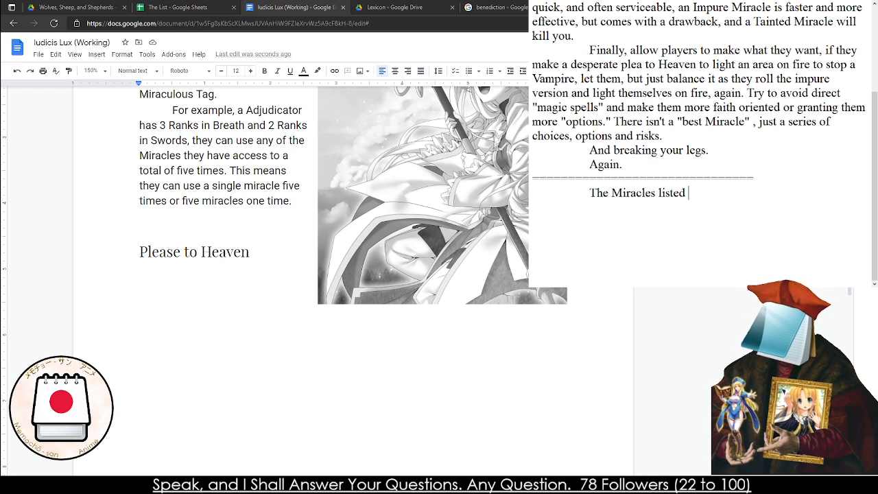
pyautogui.write('on the path')
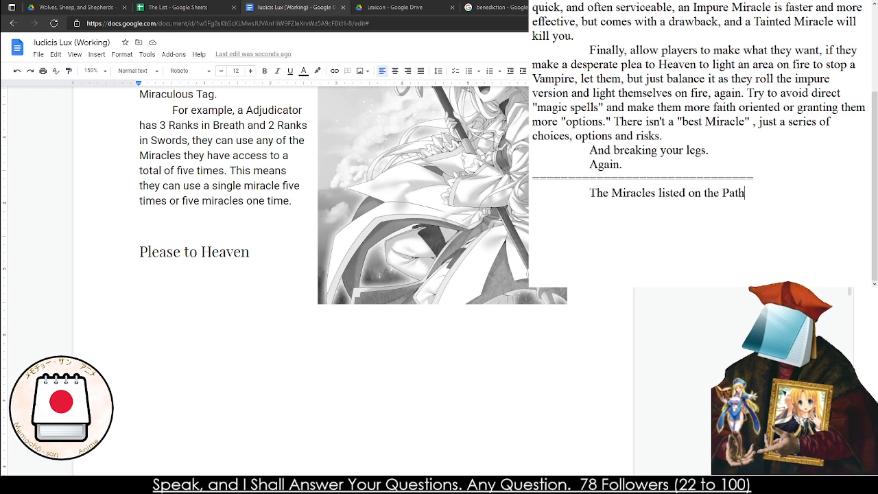
pyautogui.write('s are ref')
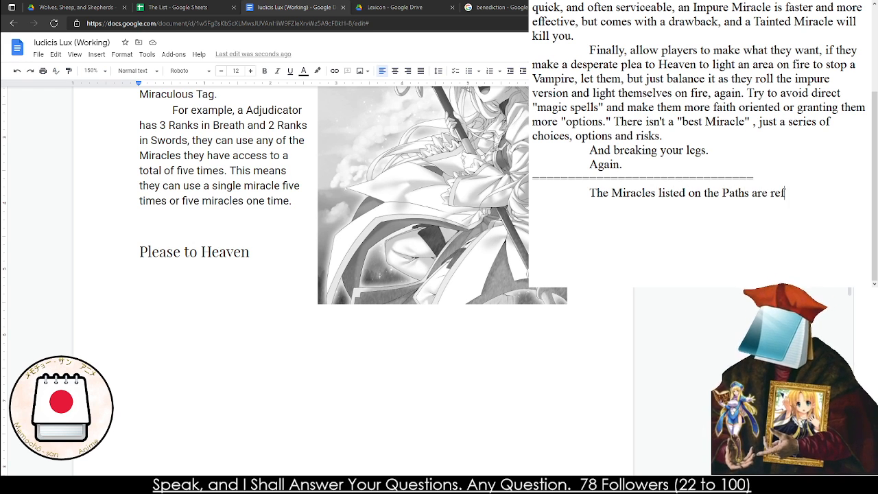
pyautogui.write('erred to as Ture')
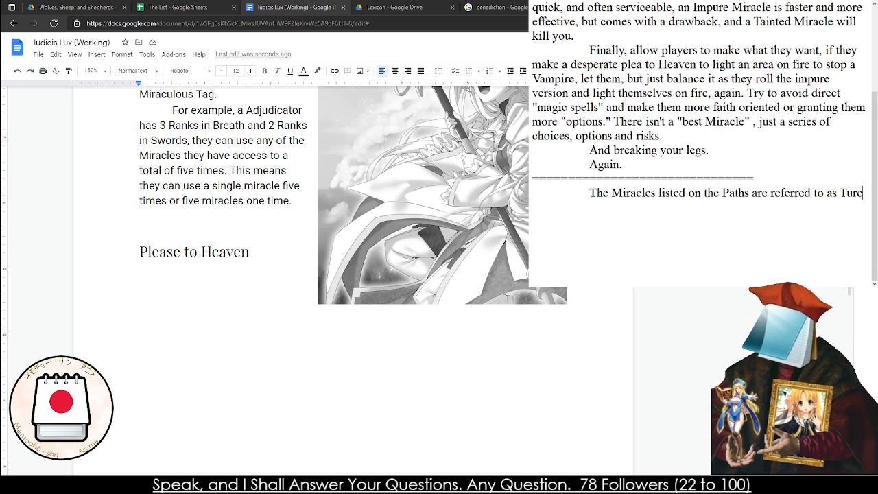
pyautogui.press('BackSpace')
pyautogui.press('BackSpace')
pyautogui.press('BackSpace')
pyautogui.write('rue Miracl')
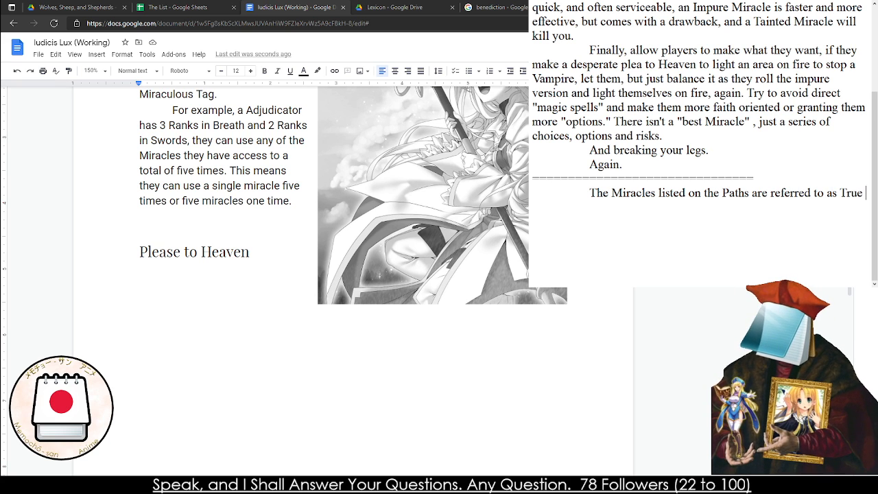
# Continue the sentence below the divider with ", as they have been categorized"
pyautogui.write('s they ah')
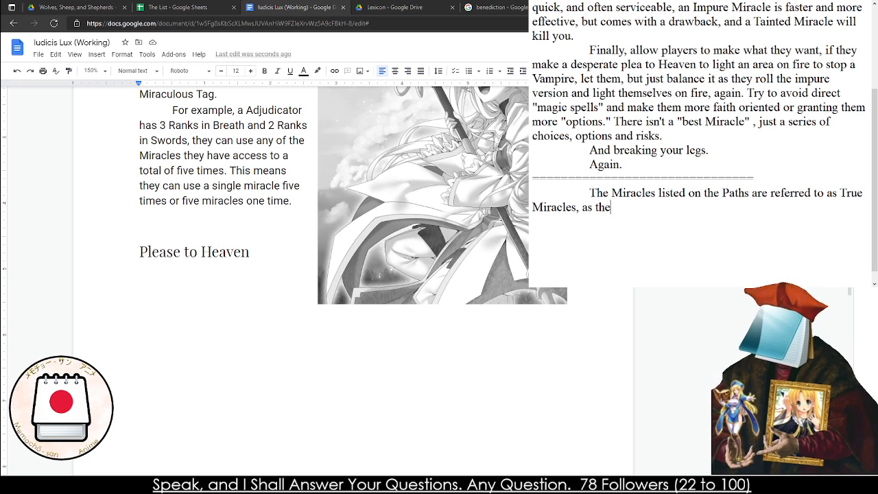
pyautogui.press('BackSpace')
pyautogui.press('BackSpace')
pyautogui.write('have b')
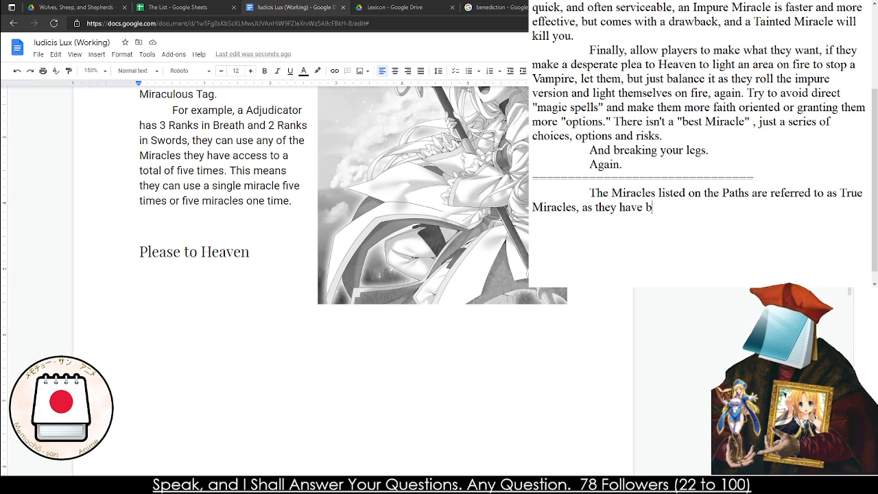
pyautogui.write('een categorized')
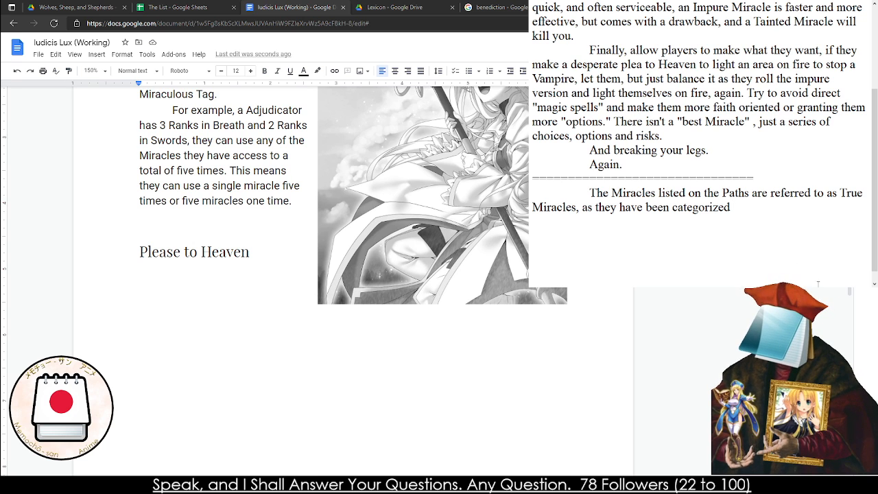
# Change "True Miracles" in the new sentence to "Written Miracle"
pyautogui.doubleClick(850, 193)
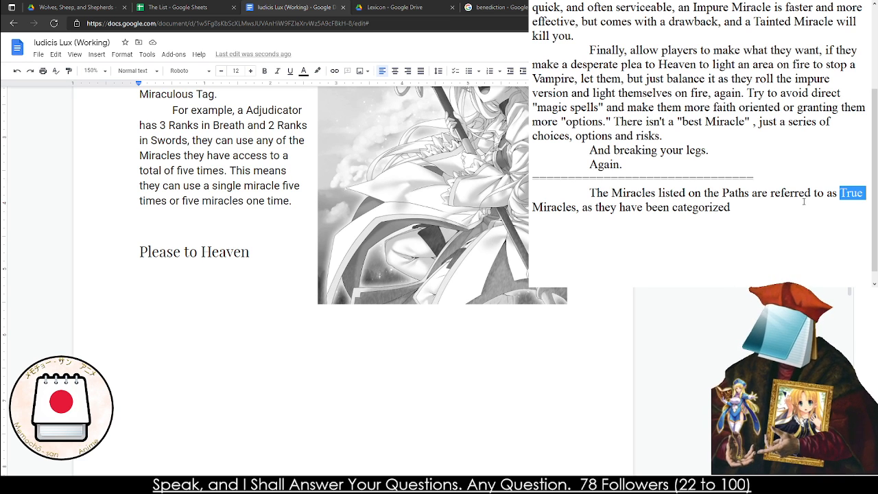
pyautogui.write('Written')
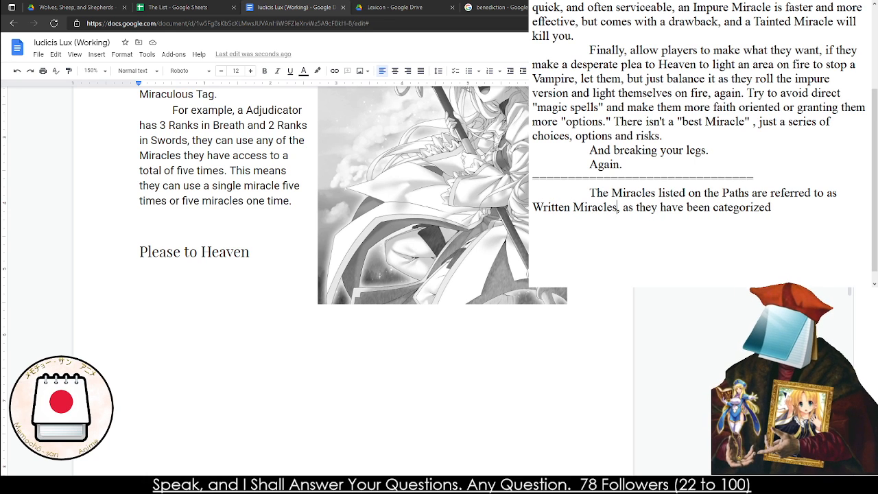
pyautogui.press('BackSpace')
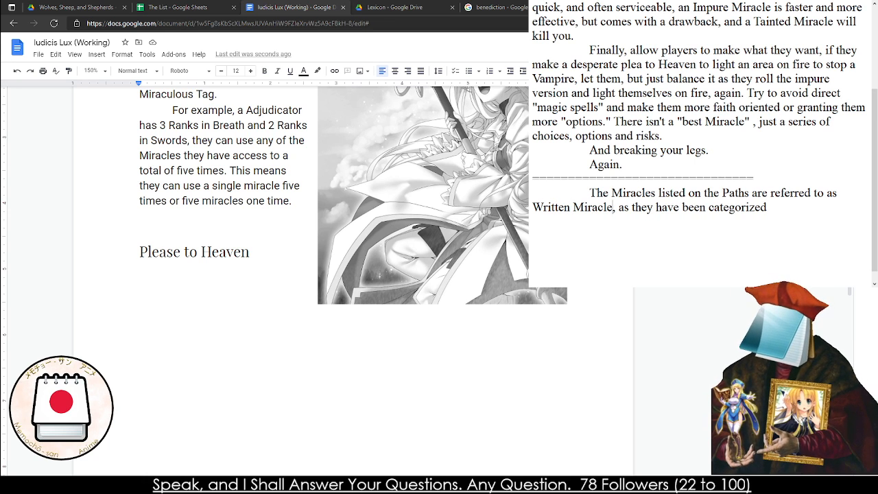
# Finish the sentence after "categorized" with "and recorded by the Adjudicators for use in the field."
pyautogui.click(782, 198)
pyautogui.write('and record')
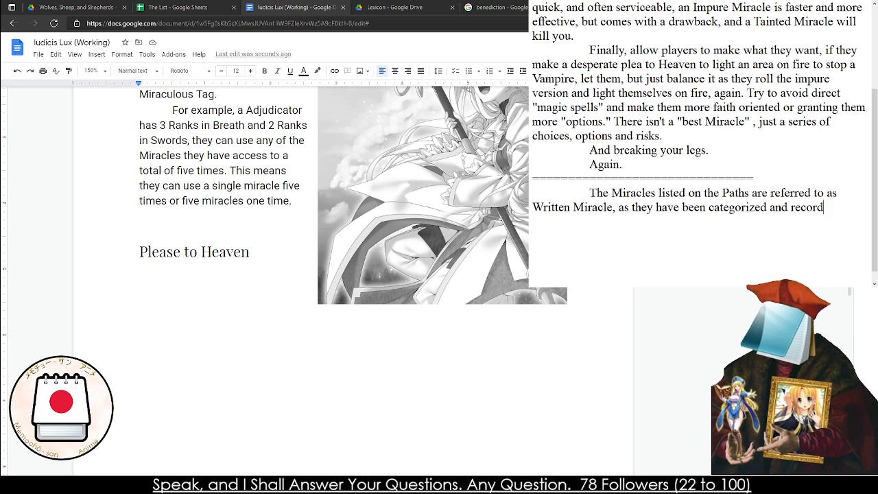
pyautogui.write('ed by the Adjud')
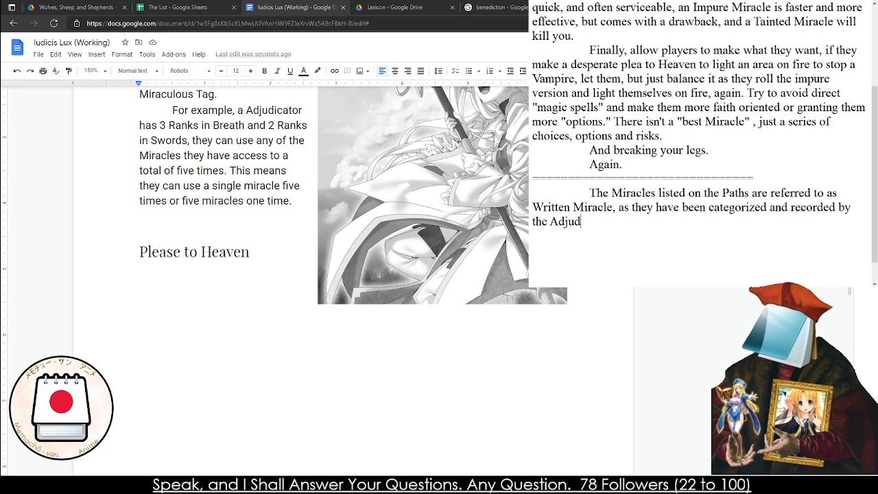
pyautogui.press('BackSpace')
pyautogui.press('BackSpace')
pyautogui.write('udicators ')
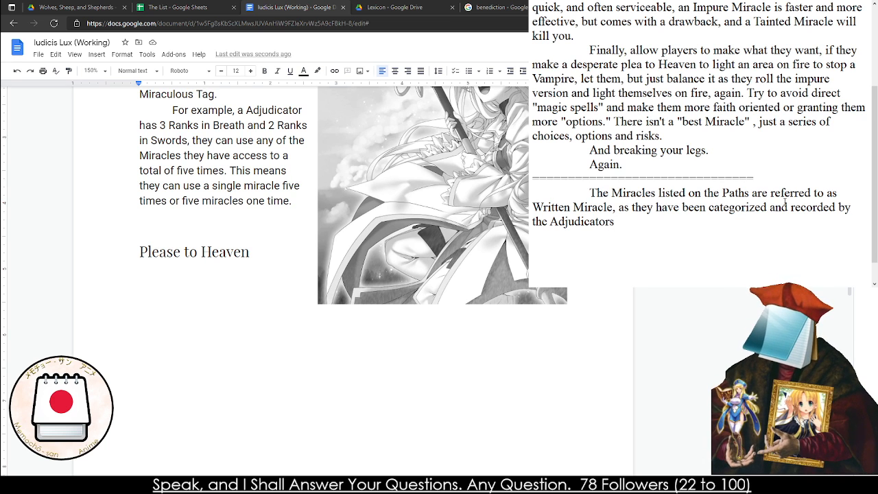
pyautogui.write('for use in the field.')
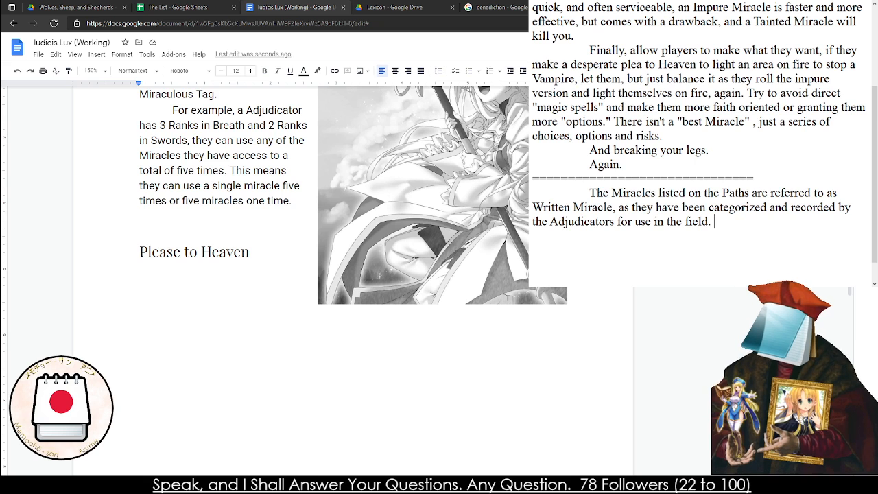
pyautogui.write(' However, as swith')
# Begin a second sentence in the paragraph below the divider with "However, as with many Saints that line"
pyautogui.press('BackSpace')
pyautogui.press('BackSpace')
pyautogui.press('BackSpace')
pyautogui.press('BackSpace')
pyautogui.press('BackSpace')
pyautogui.write('wi')
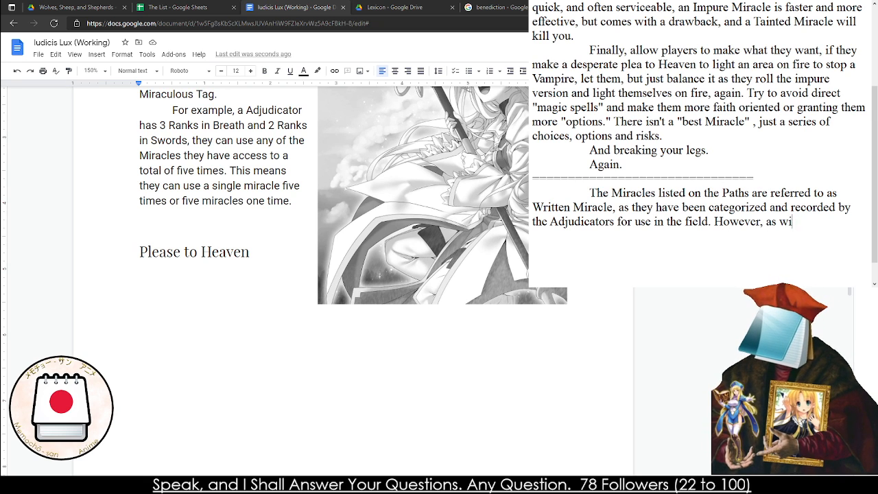
pyautogui.write('th many Saints ')
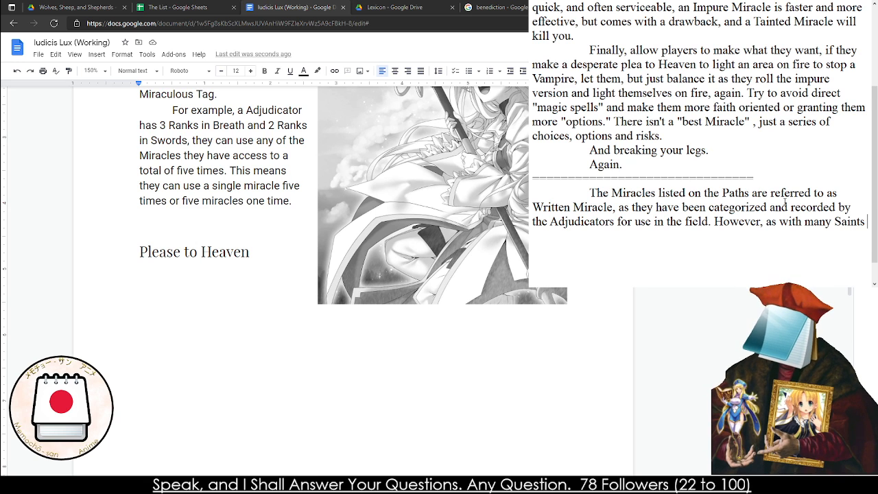
pyautogui.write('that line the')
pyautogui.press('BackSpace')
pyautogui.press('BackSpace')
pyautogui.press('BackSpace')
pyautogui.press('BackSpace')
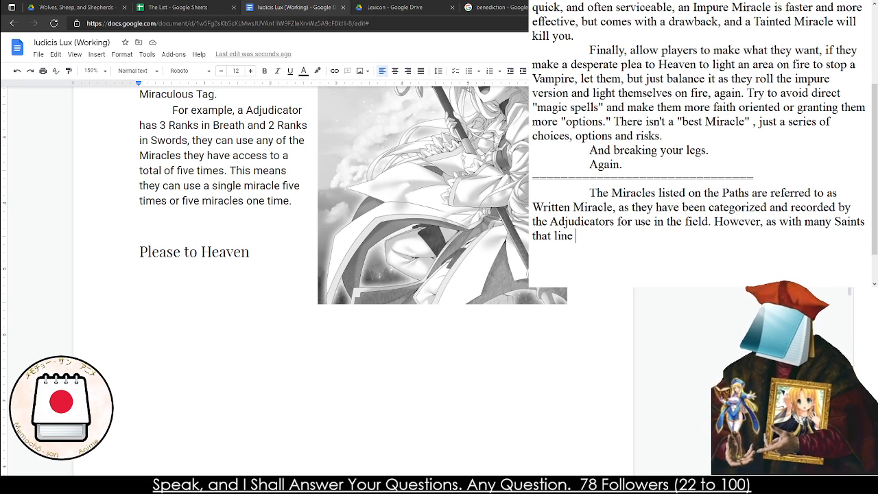
# Finish the "However" sentence with "annals of the Holy Church, miracles come in many sizes." and start a new indented paragraph
pyautogui.write('annals')
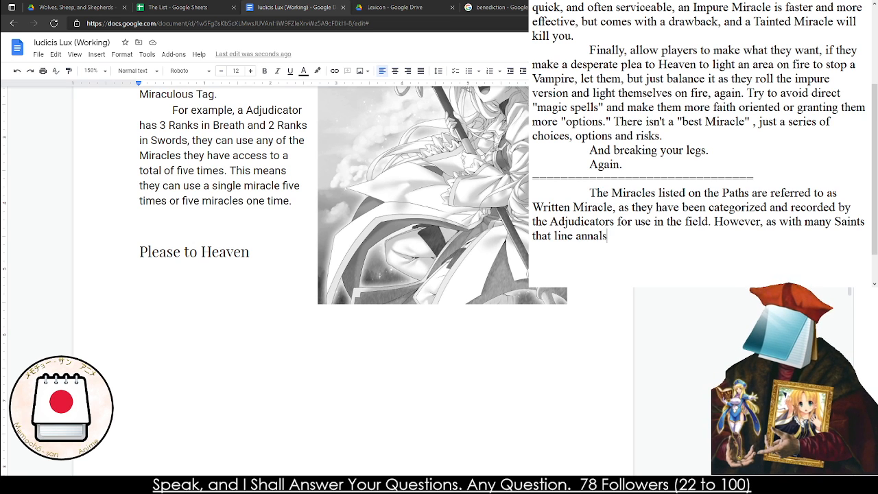
pyautogui.write(' of the ')
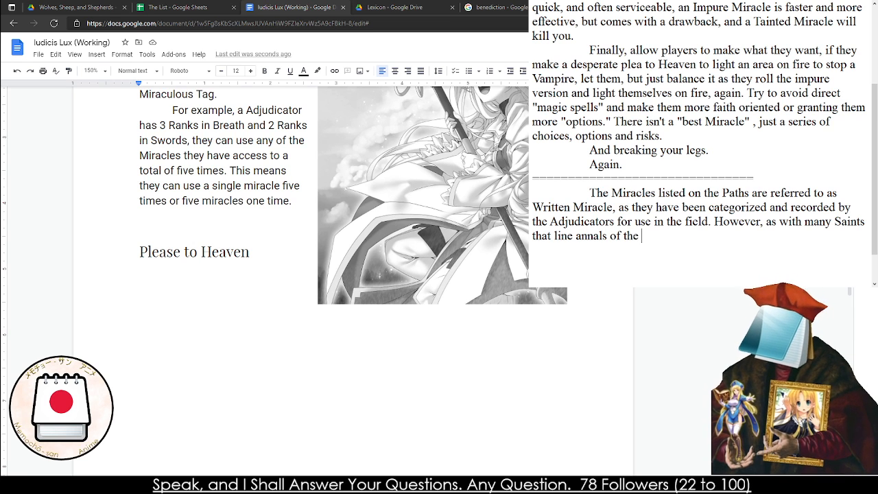
pyautogui.write('Holy Church,')
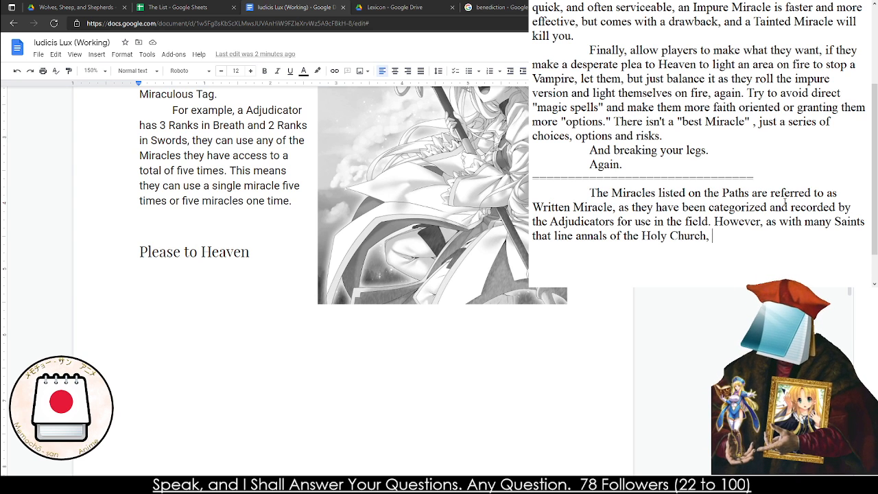
pyautogui.write(' miracles come in m')
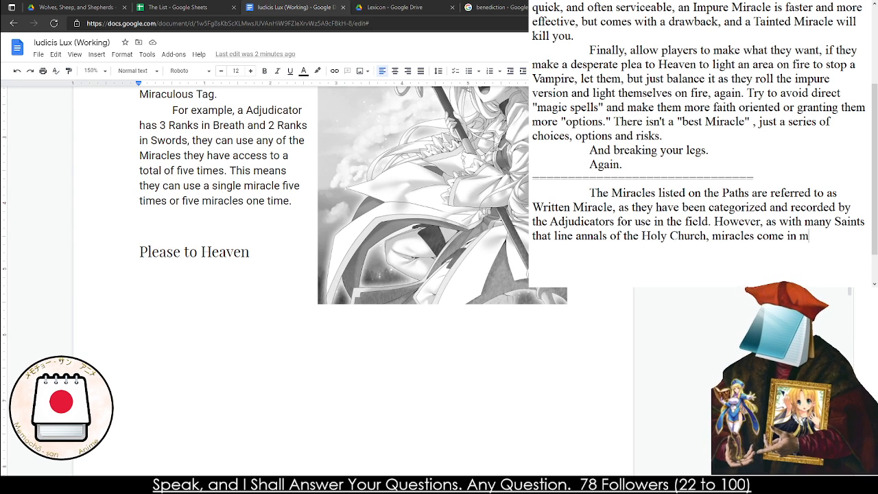
pyautogui.write('any sizes.')
pyautogui.press('Return')
pyautogui.press('Tab')
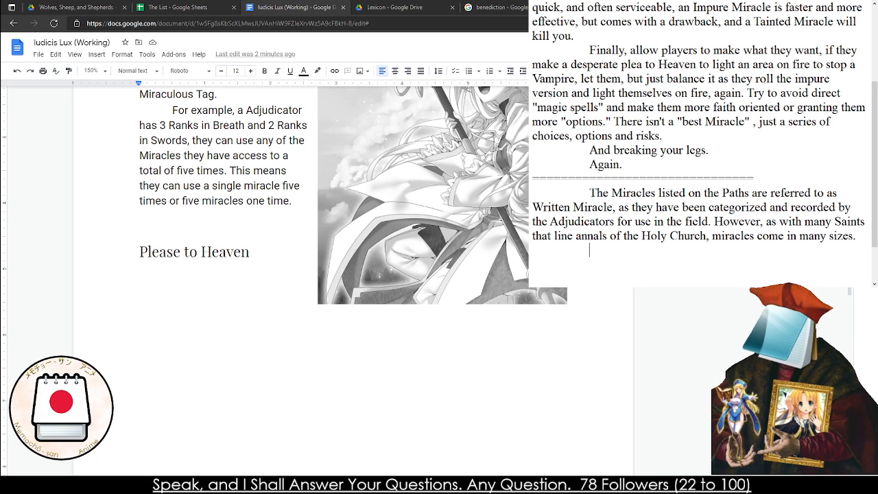
pyautogui.write('When')
pyautogui.press('BackSpace')
pyautogui.press('BackSpace')
pyautogui.press('BackSpace')
pyautogui.press('BackSpace')
pyautogui.press('BackSpace')
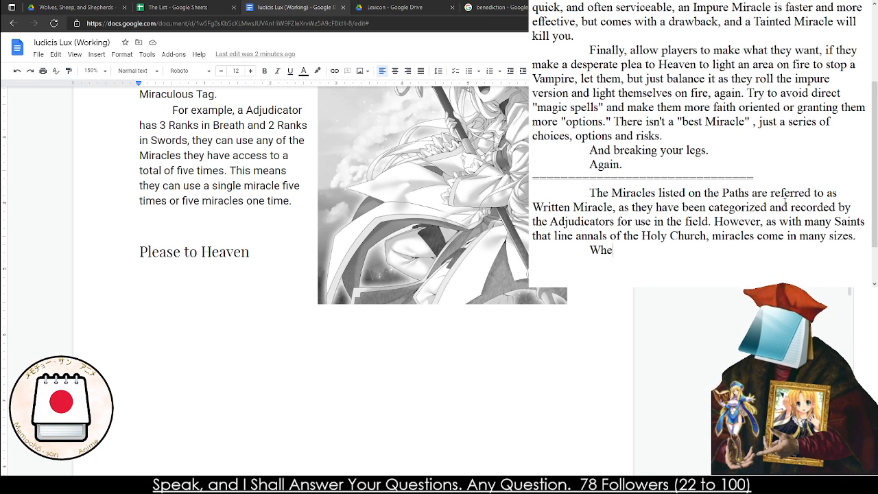
pyautogui.press('Tab')
pyautogui.write('When ')
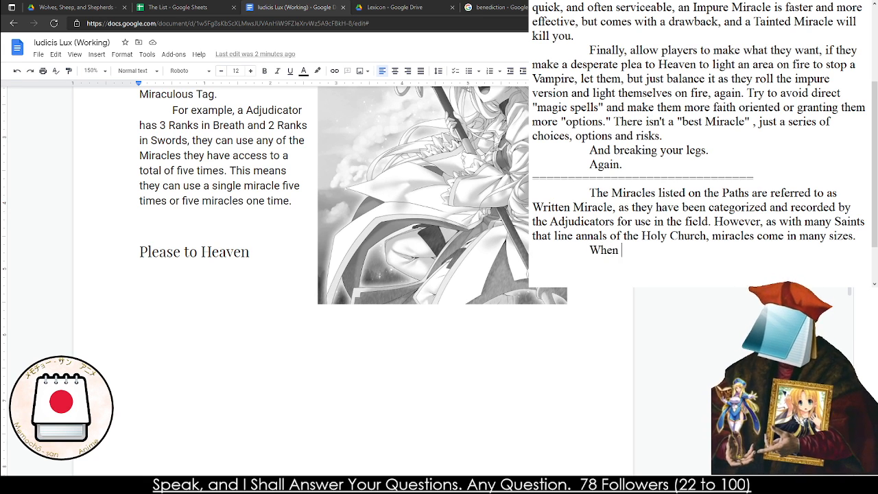
pyautogui.write('desperation o')
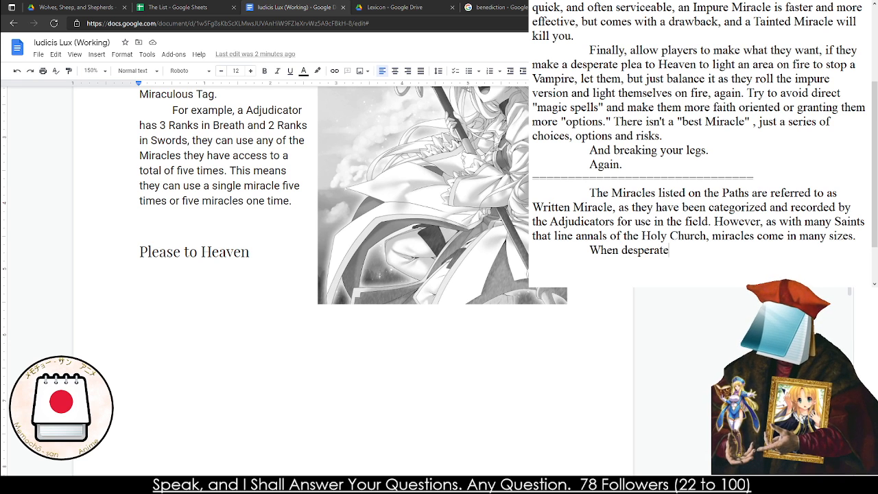
pyautogui.press('BackSpace')
pyautogui.write('i')
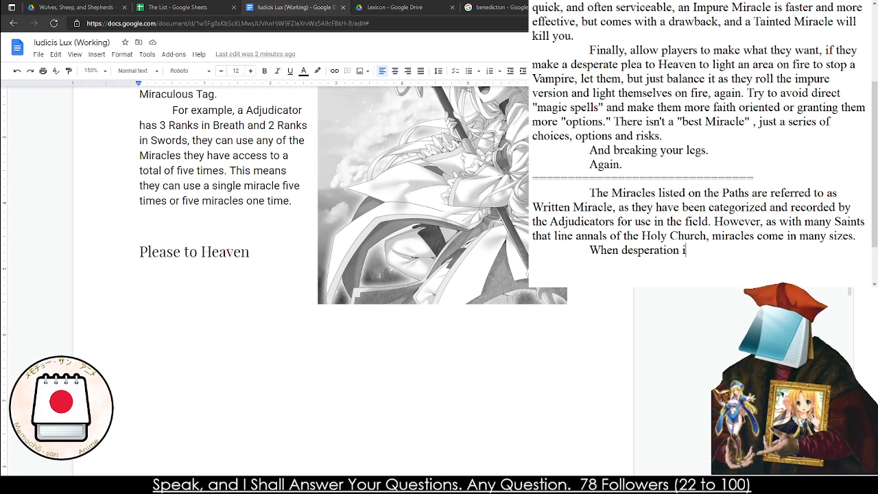
pyautogui.write('s at its core')
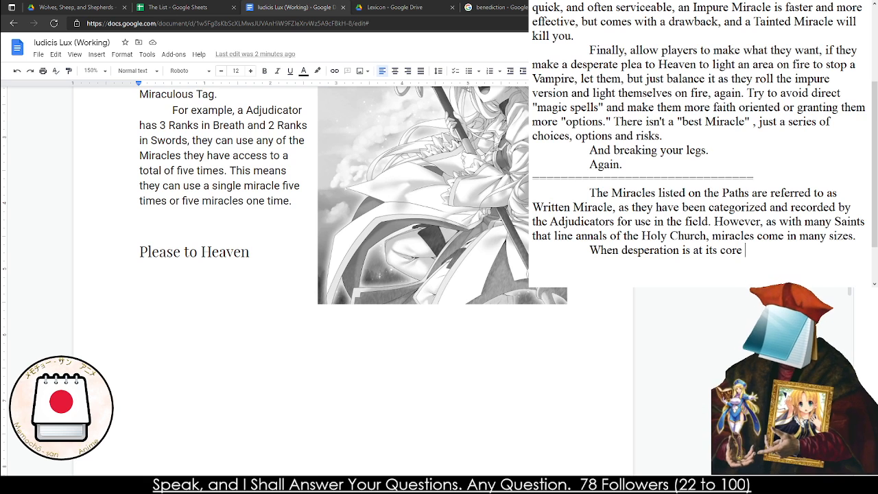
pyautogui.press('BackSpace')
pyautogui.press('BackSpace')
pyautogui.press('BackSpace')
pyautogui.press('BackSpace')
pyautogui.press('BackSpace')
pyautogui.press('BackSpace')
pyautogui.press('BackSpace')
pyautogui.press('BackSpace')
pyautogui.press('BackSpace')
pyautogui.press('BackSpace')
pyautogui.press('BackSpace')
pyautogui.press('BackSpace')
pyautogui.press('BackSpace')
pyautogui.press('BackSpace')
pyautogui.press('BackSpace')
pyautogui.press('BackSpace')
pyautogui.press('BackSpace')
pyautogui.press('BackSpace')
pyautogui.press('BackSpace')
pyautogui.press('BackSpace')
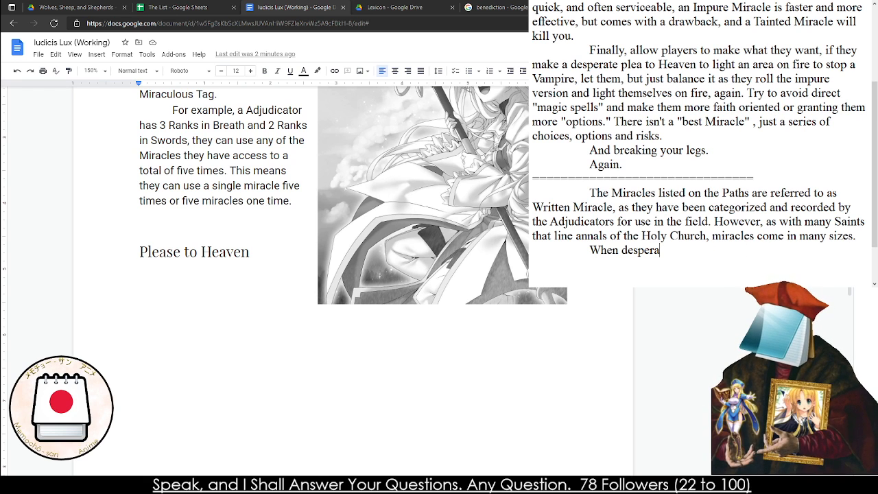
# Begin the new indented paragraph with "A Adjudicator,"
pyautogui.write('A Chara')
pyautogui.press('BackSpace')
pyautogui.press('BackSpace')
pyautogui.press('BackSpace')
pyautogui.press('BackSpace')
pyautogui.press('BackSpace')
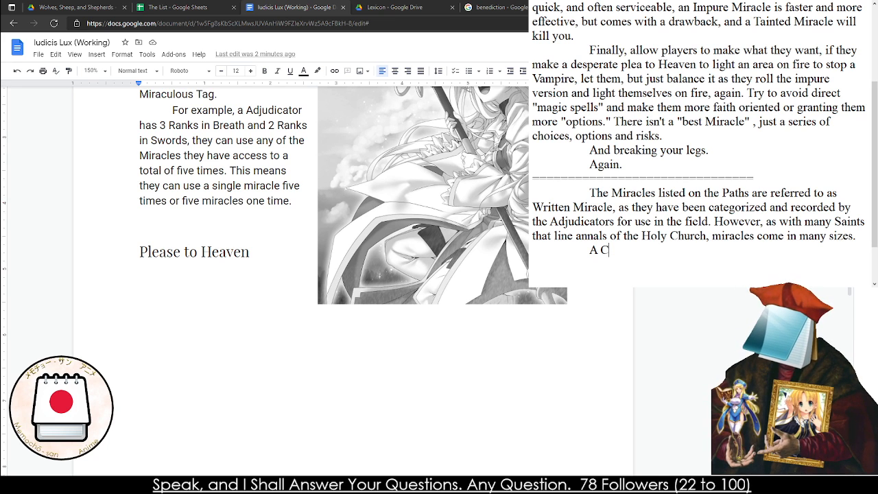
pyautogui.write('Adjud')
pyautogui.press('BackSpace')
pyautogui.press('BackSpace')
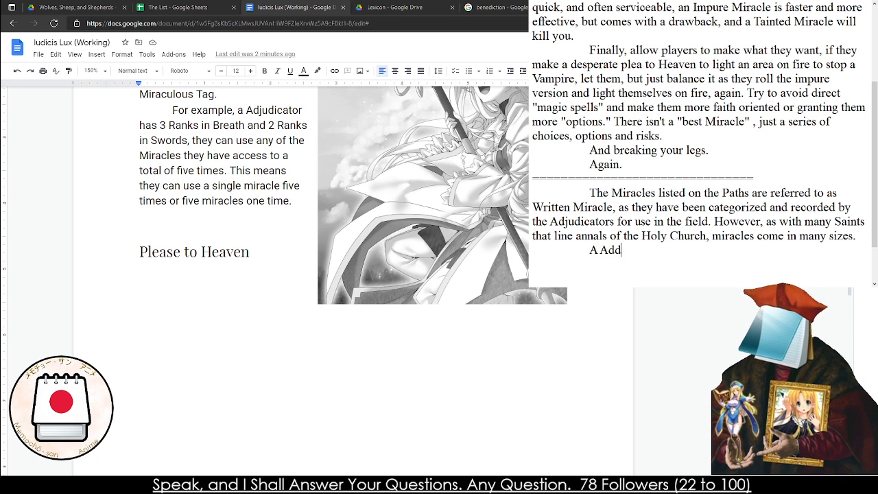
pyautogui.write('udicator,')
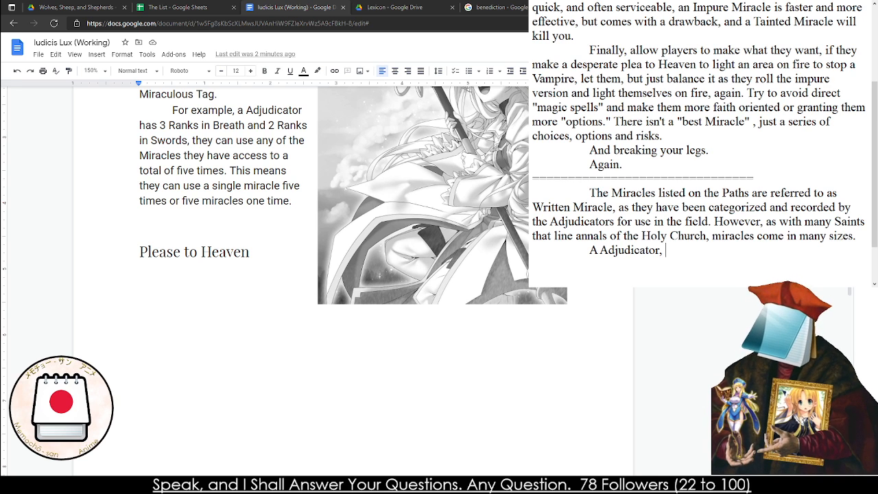
# Correct the new paragraph's opening word from "A" to "An"
pyautogui.click(591, 250)
pyautogui.press('Right')
pyautogui.write('n')
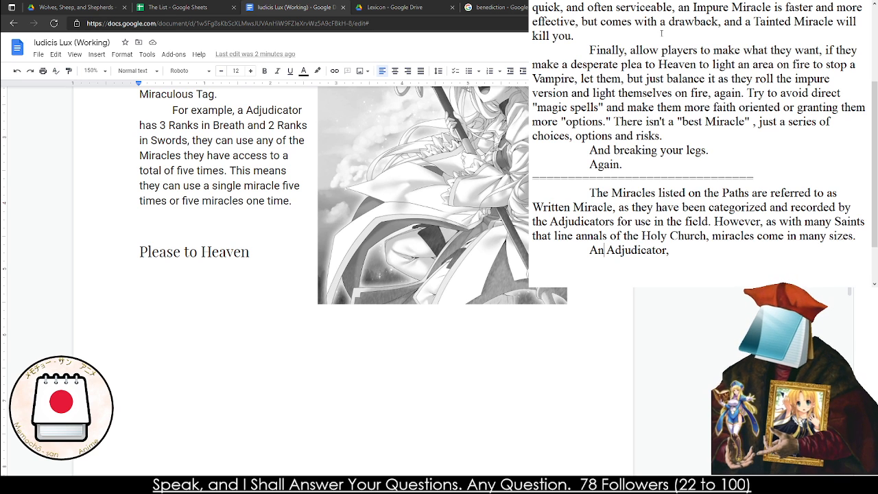
# Continue the sentence after "An Adjudicator," with "when in desperate straits may"
pyautogui.click(672, 252)
pyautogui.write('when in desperate strait')
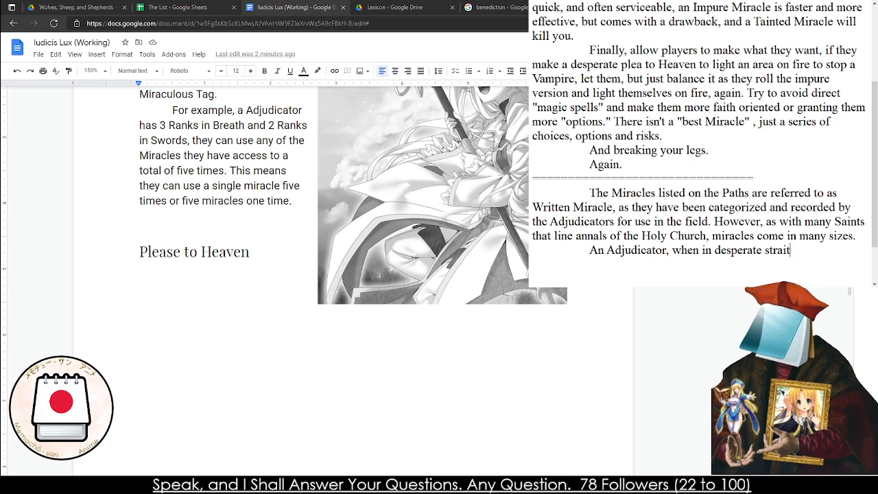
pyautogui.write('all')
pyautogui.press('BackSpace')
pyautogui.press('BackSpace')
pyautogui.press('BackSpace')
pyautogui.press('BackSpace')
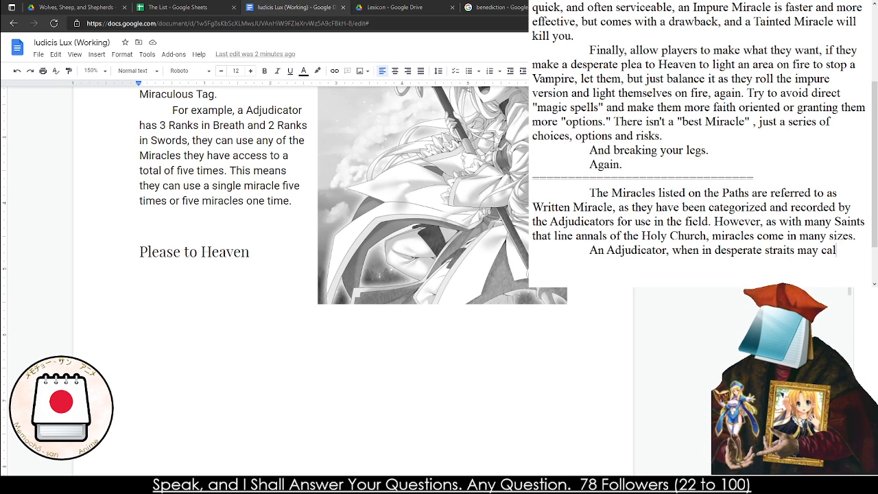
# Finish the sentence after "may" with "make a plea to Heaven and ask for a miracle."
pyautogui.write('m')
pyautogui.write('make a pleas')
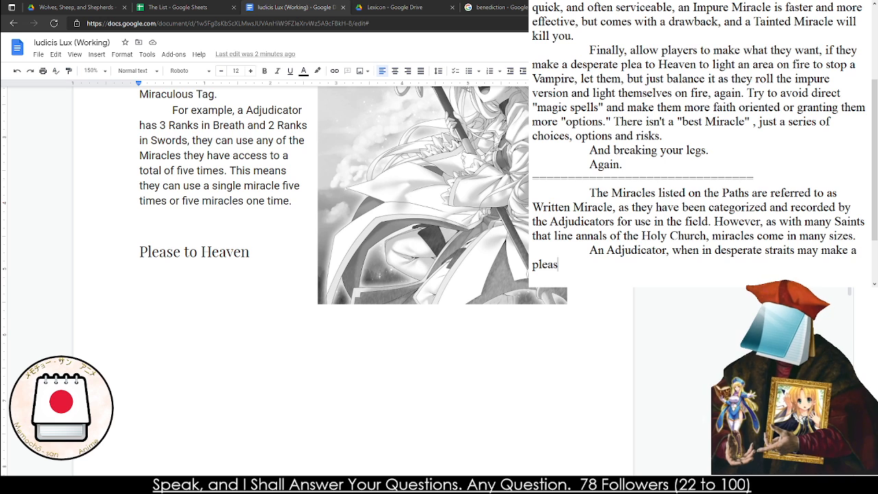
pyautogui.press('BackSpace')
pyautogui.write('to Heaven an')
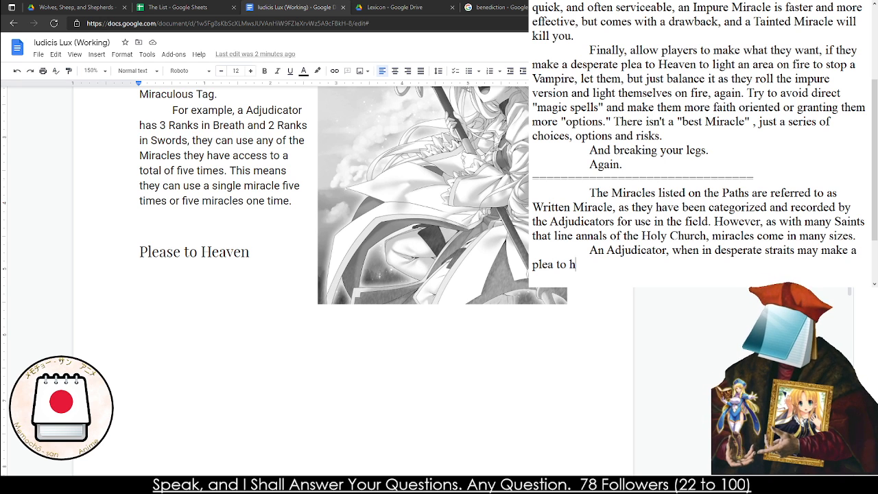
pyautogui.write('d ask for a Miracle')
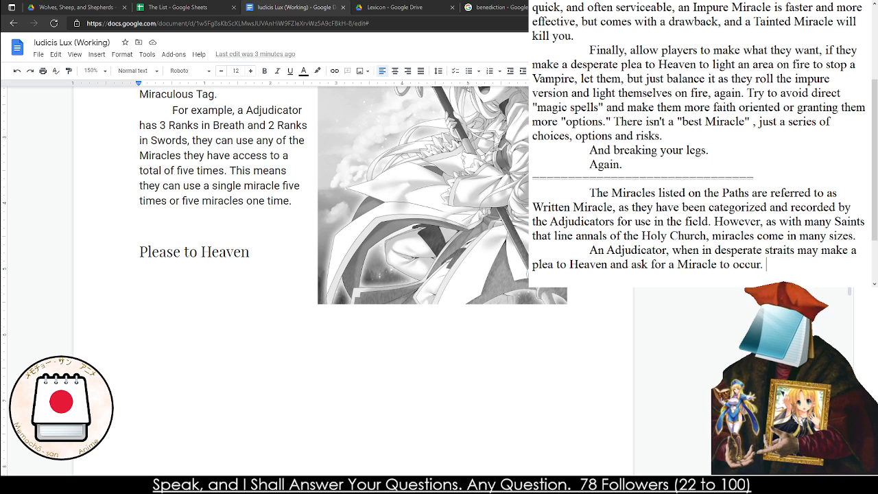
pyautogui.write(' to')
pyautogui.press('BackSpace')
pyautogui.press('BackSpace')
pyautogui.press('BackSpace')
pyautogui.press('BackSpace')
pyautogui.press('BackSpace')
pyautogui.press('BackSpace')
pyautogui.press('BackSpace')
pyautogui.press('BackSpace')
pyautogui.press('BackSpace')
pyautogui.press('BackSpace')
pyautogui.press('BackSpace')
pyautogui.write('miracle.')
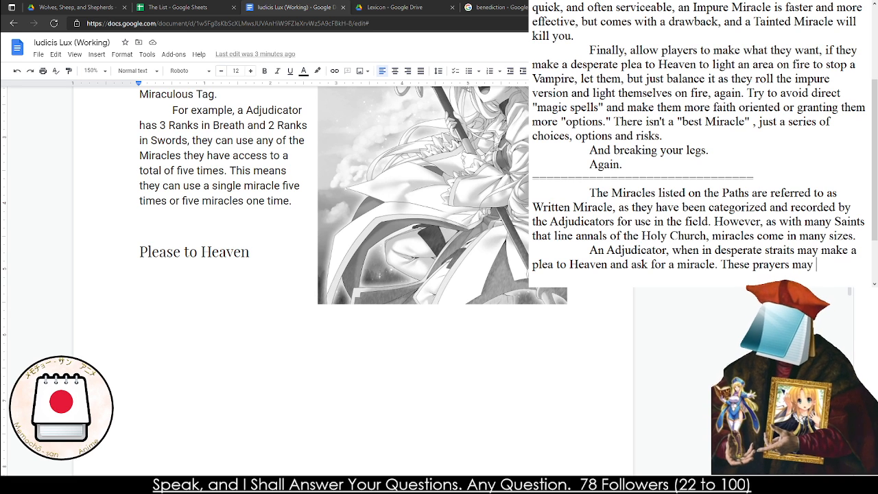
# Add the sentence "These prayers may be answered based on the complexity of the request and the Adjudicator's faith."
pyautogui.press('BackSpace')
pyautogui.write('answe')
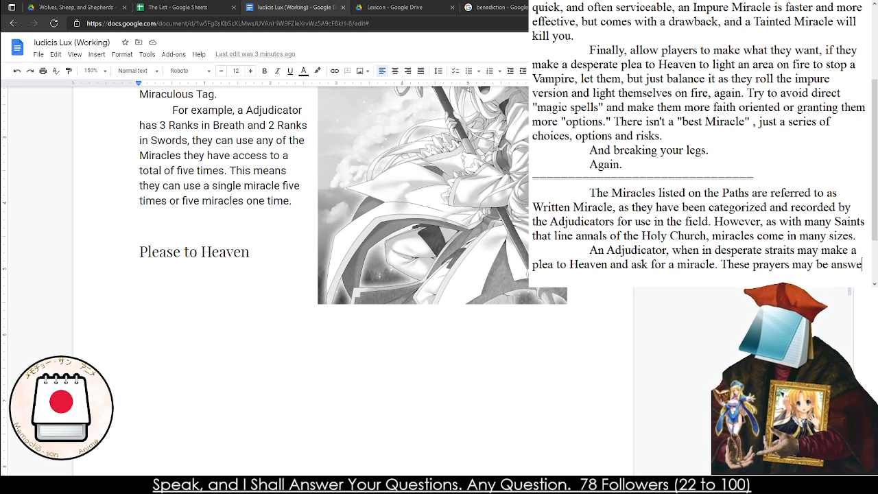
pyautogui.write('red based on')
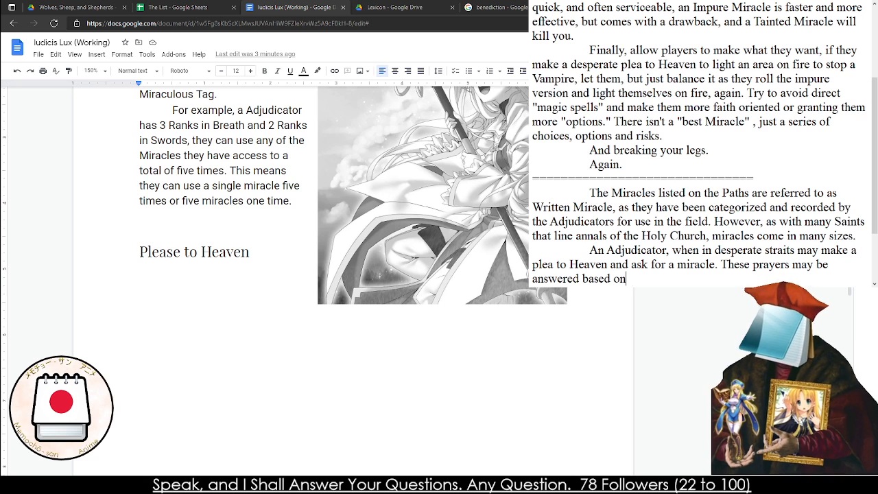
pyautogui.write(' the complexity of the request and the')
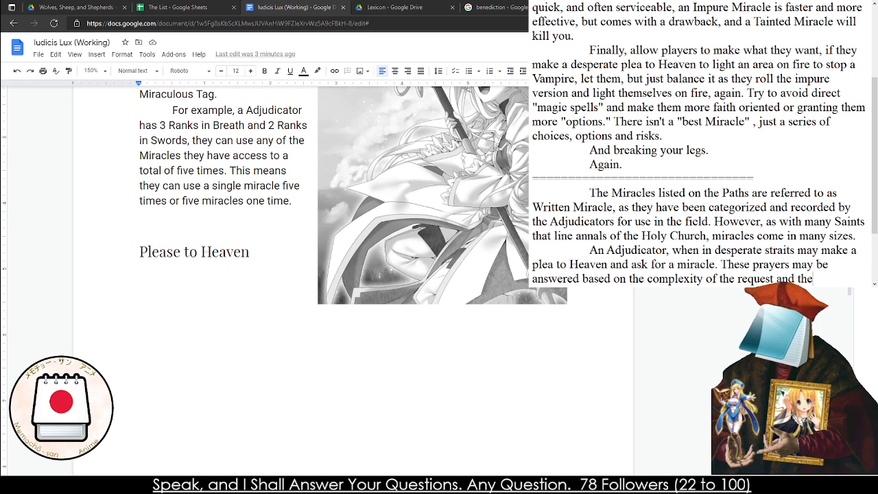
pyautogui.write("ator's ")
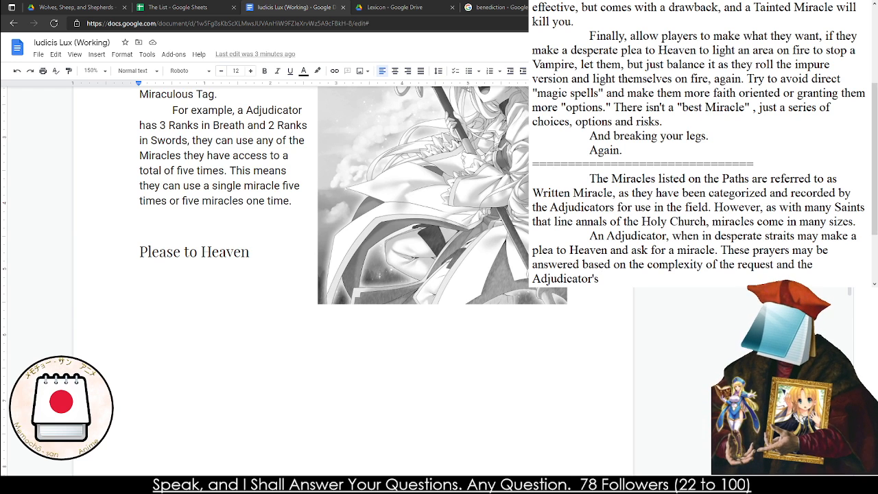
pyautogui.write('faith. When')
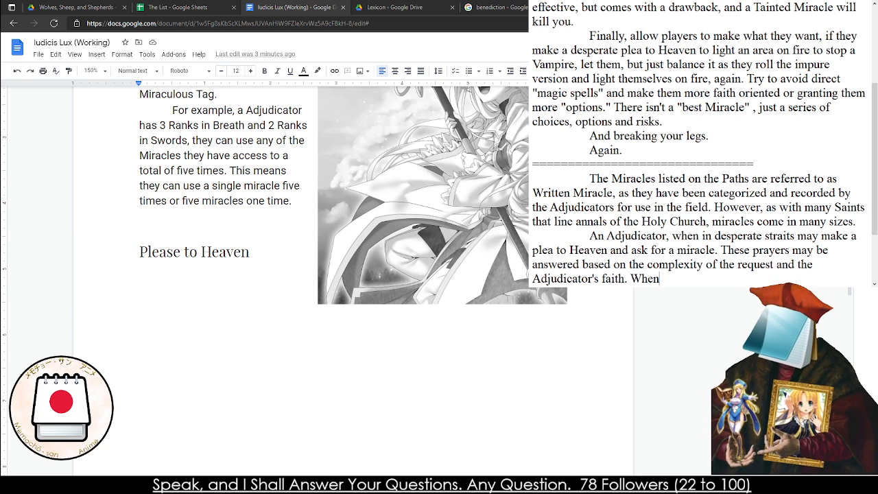
pyautogui.press('BackSpace')
pyautogui.press('BackSpace')
pyautogui.press('BackSpace')
pyautogui.press('BackSpace')
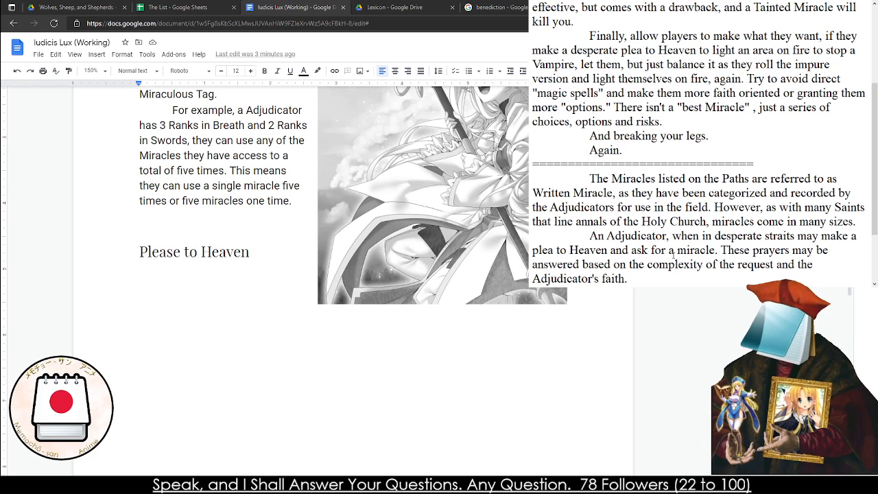
# Start a new sentence after "Adjudicator's faith." with "The Adjudicator will need to make a FTH Check"
pyautogui.write('The Adjuci')
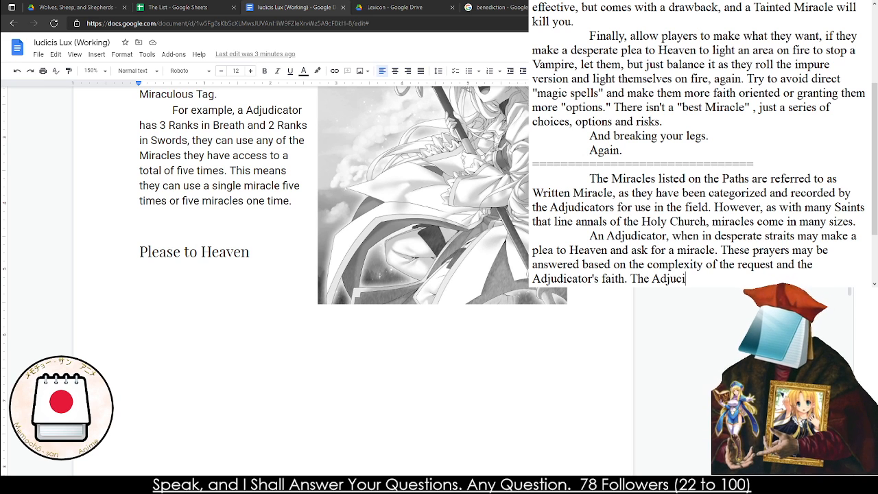
pyautogui.write('taor')
pyautogui.press('BackSpace')
pyautogui.press('BackSpace')
pyautogui.press('BackSpace')
pyautogui.press('BackSpace')
pyautogui.press('BackSpace')
pyautogui.press('BackSpace')
pyautogui.press('BackSpace')
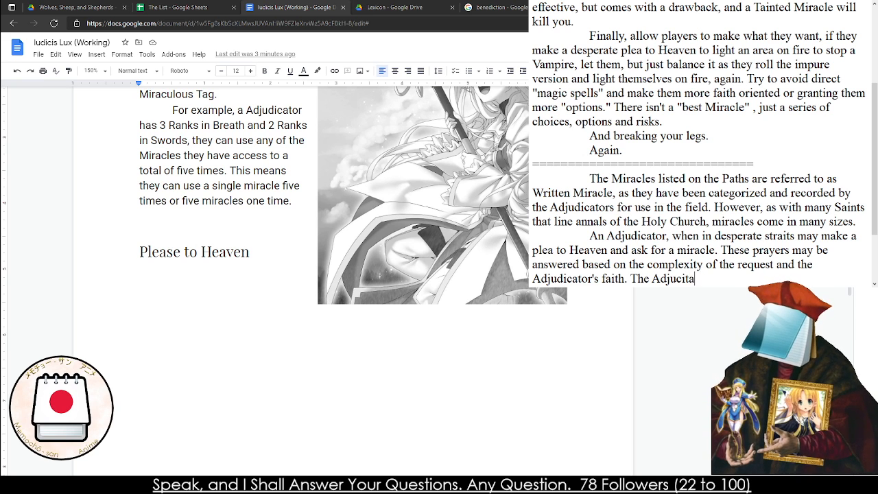
pyautogui.write('dicator will need to make a FTH')
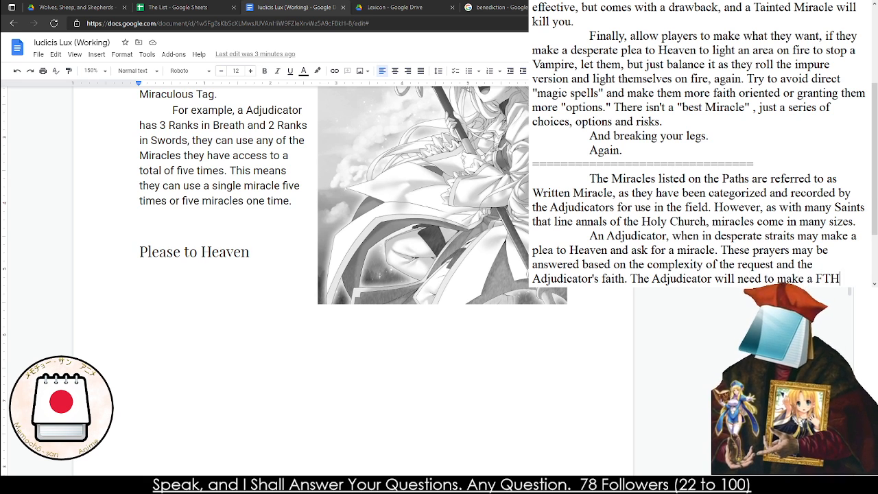
pyautogui.write(' Check')
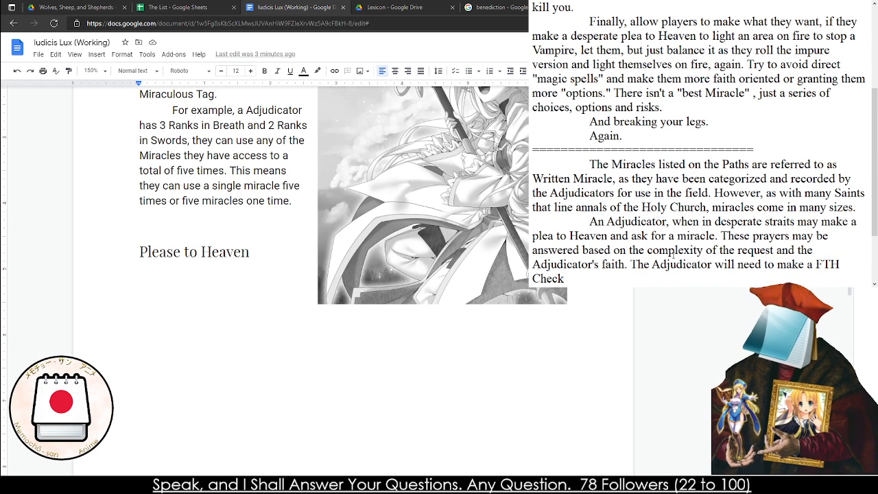
pyautogui.write(' vs the Com')
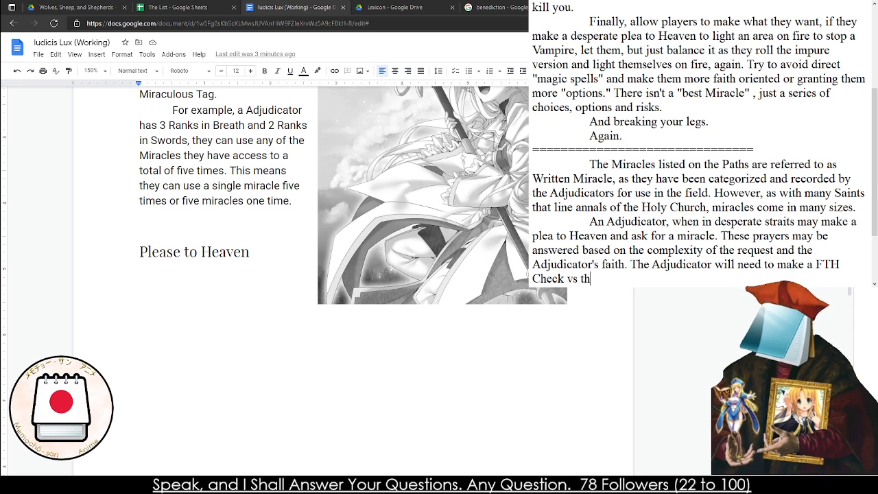
# Finish the sentence after "FTH Check" with "vs Difficulty of the Miracle as they would make any Check."
pyautogui.press('BackSpace')
pyautogui.press('BackSpace')
pyautogui.press('BackSpace')
pyautogui.press('BackSpace')
pyautogui.press('BackSpace')
pyautogui.press('BackSpace')
pyautogui.press('BackSpace')
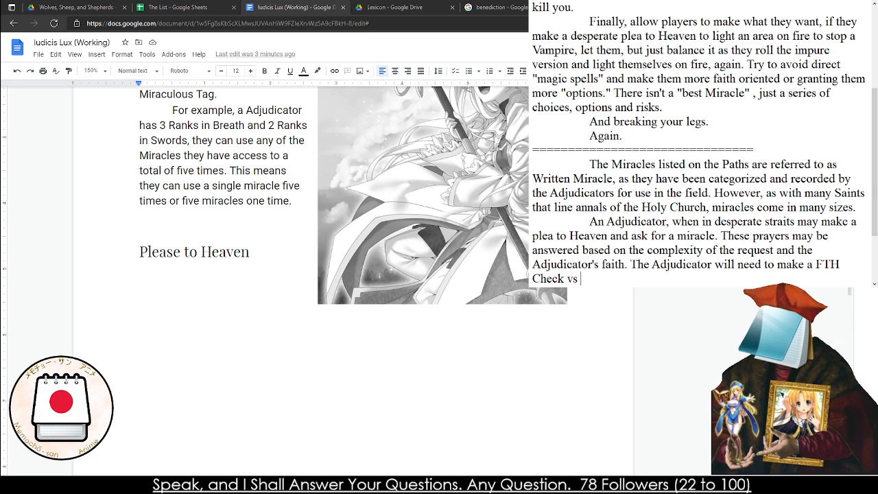
pyautogui.write('Difficulty')
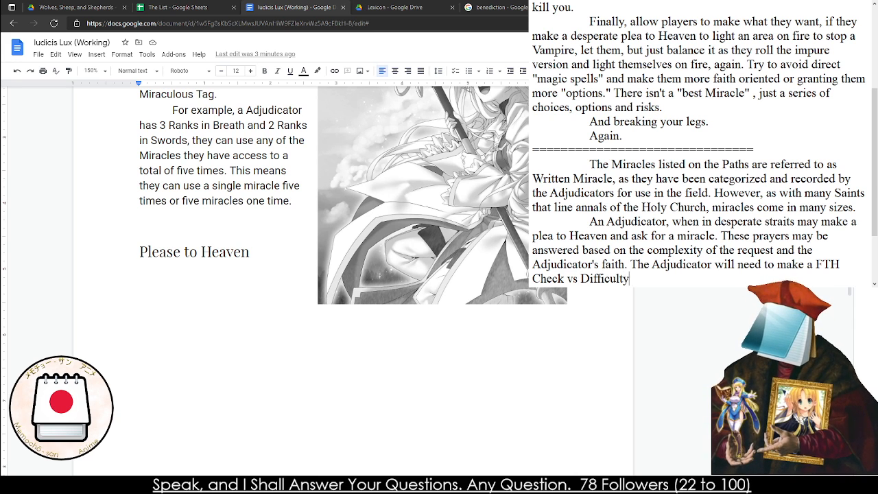
pyautogui.write(' of the Miracles')
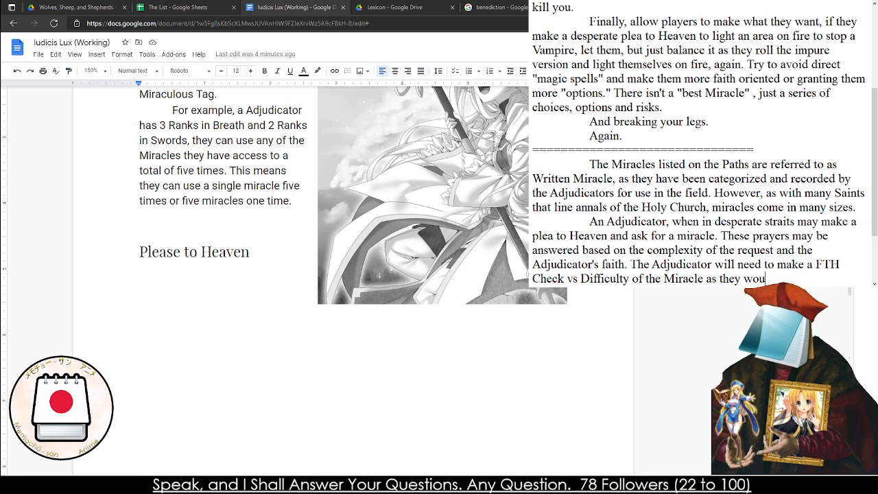
pyautogui.write('ke any Check.')
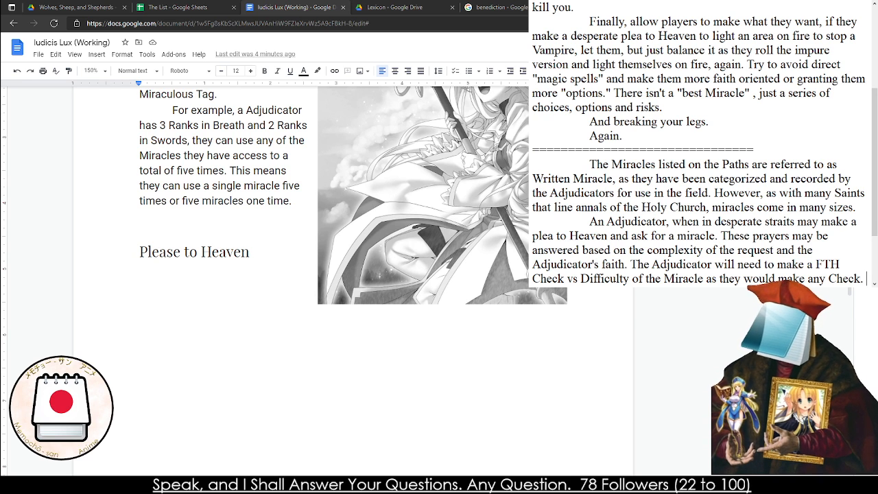
pyautogui.write(' If successful')
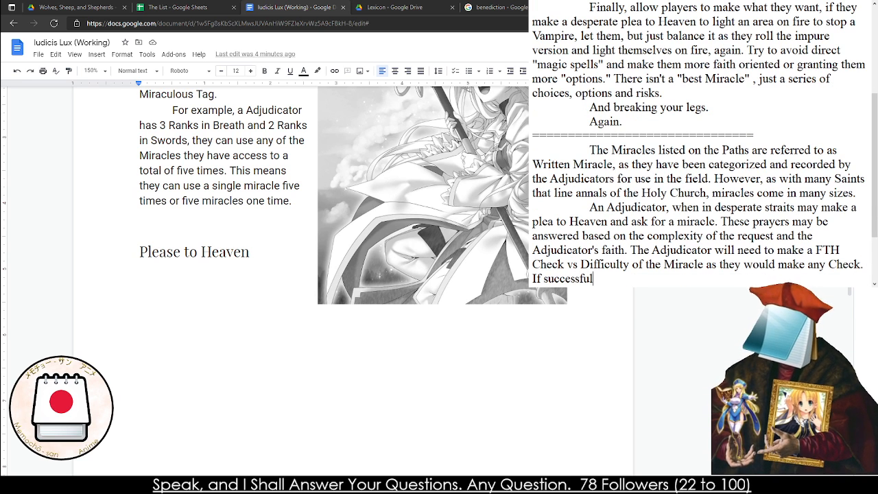
pyautogui.write(', they w')
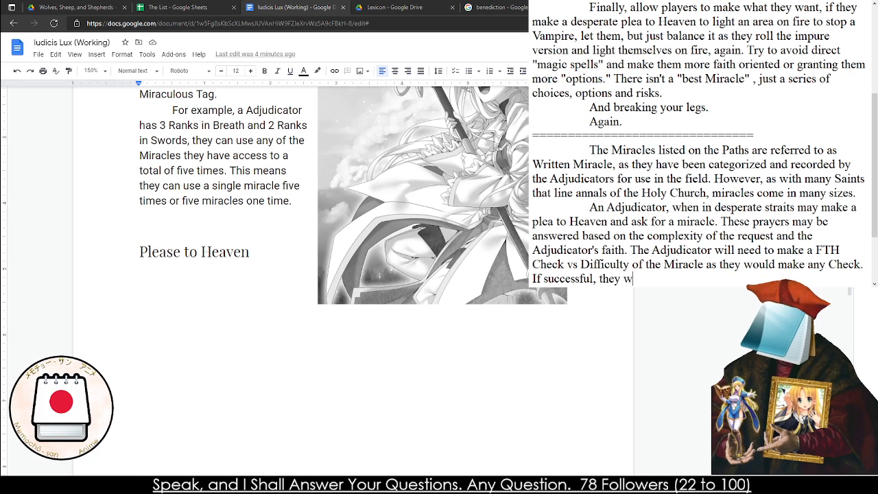
pyautogui.write('ill then')
# Add the sentence "If successful, they will then roll their Purity to see if things go right."
pyautogui.press('BackSpace')
pyautogui.press('BackSpace')
pyautogui.press('BackSpace')
pyautogui.press('BackSpace')
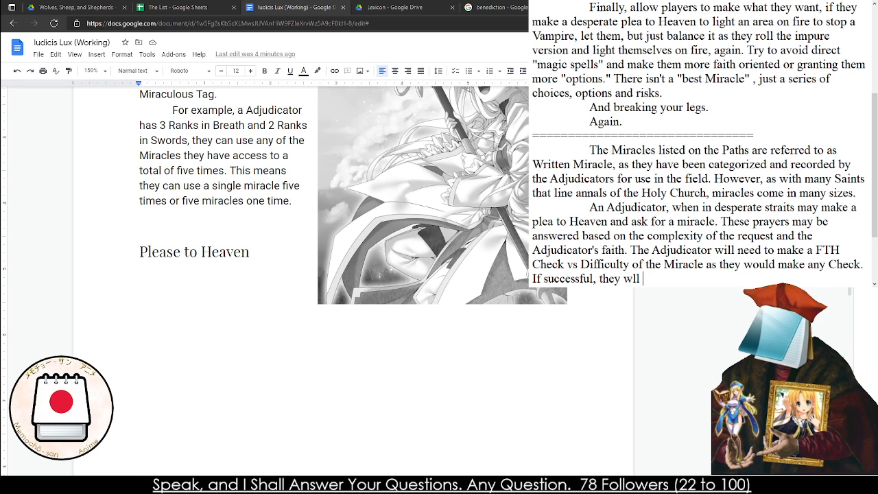
pyautogui.press('BackSpace')
pyautogui.press('BackSpace')
pyautogui.press('BackSpace')
pyautogui.write('ill then r')
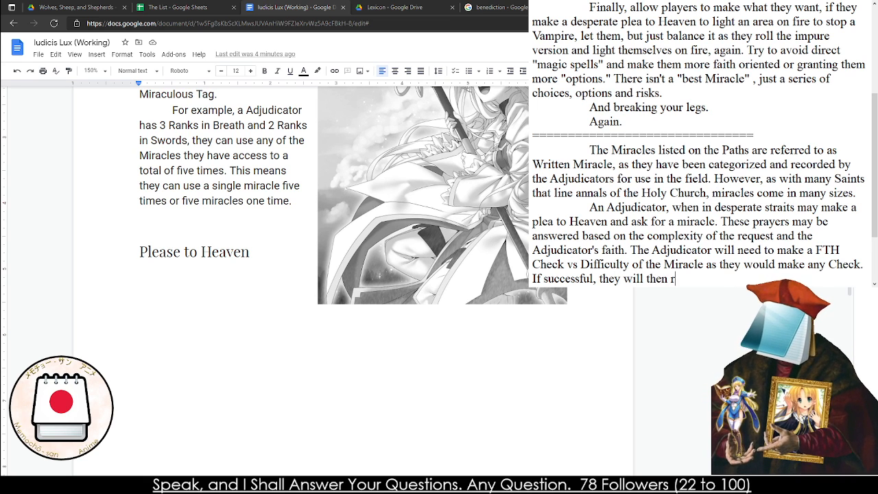
pyautogui.write('oll their Purity to see if things go pe')
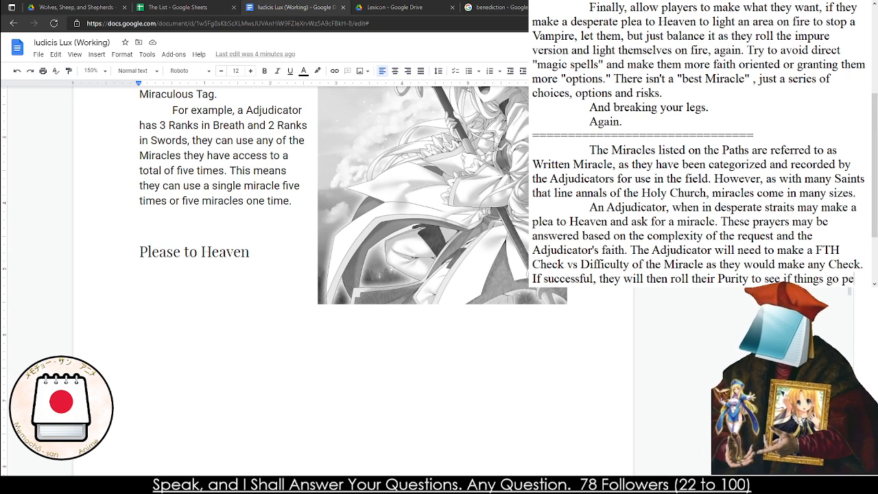
pyautogui.press('BackSpace')
pyautogui.press('BackSpace')
pyautogui.write('right.')
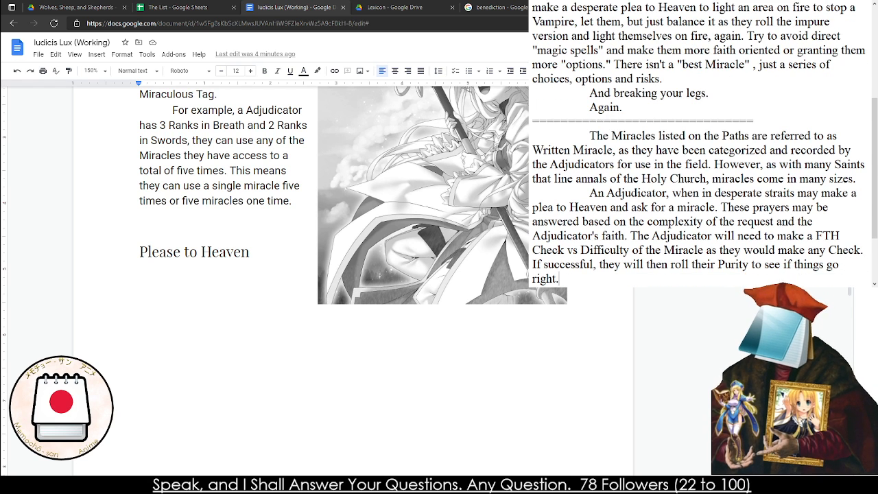
# Begin a new paragraph with "Making a request of the angelic forces of the world has"
pyautogui.press('Return')
pyautogui.write('Making a pl')
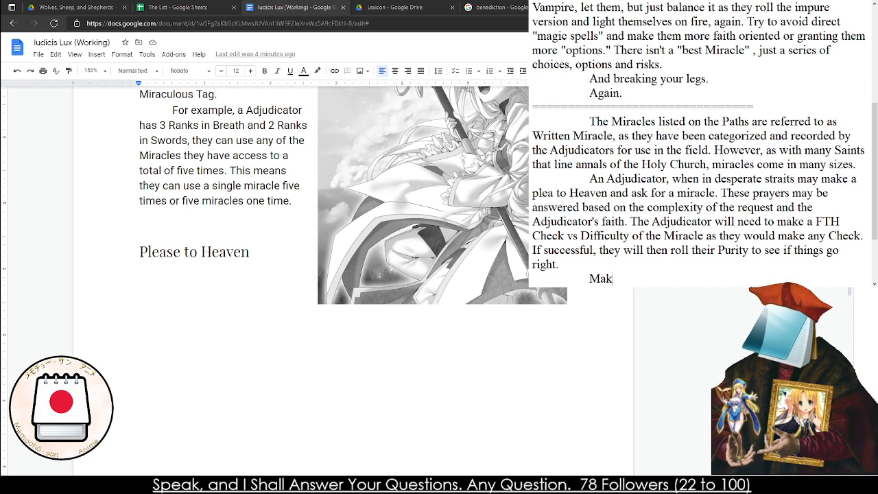
pyautogui.press('BackSpace')
pyautogui.press('BackSpace')
pyautogui.write('pleass')
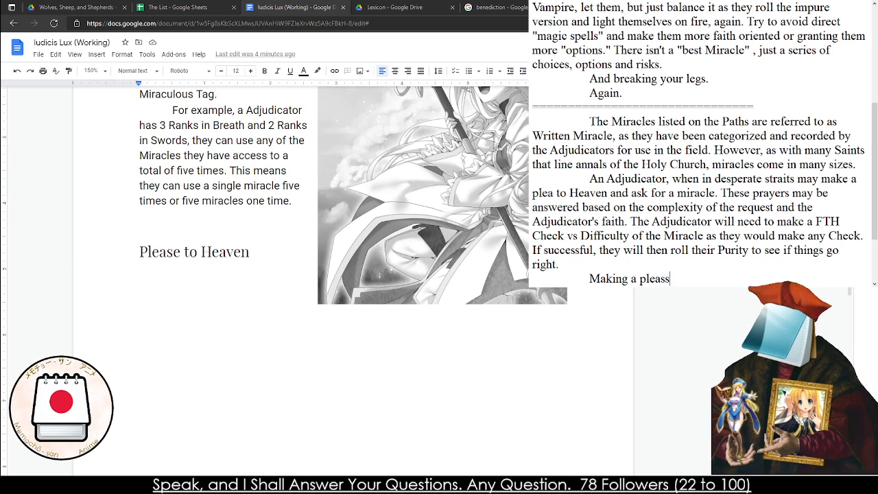
pyautogui.press('BackSpace')
pyautogui.press('BackSpace')
pyautogui.press('BackSpace')
pyautogui.press('BackSpace')
pyautogui.press('BackSpace')
pyautogui.press('BackSpace')
pyautogui.write('request of the angelic forces of the wo')
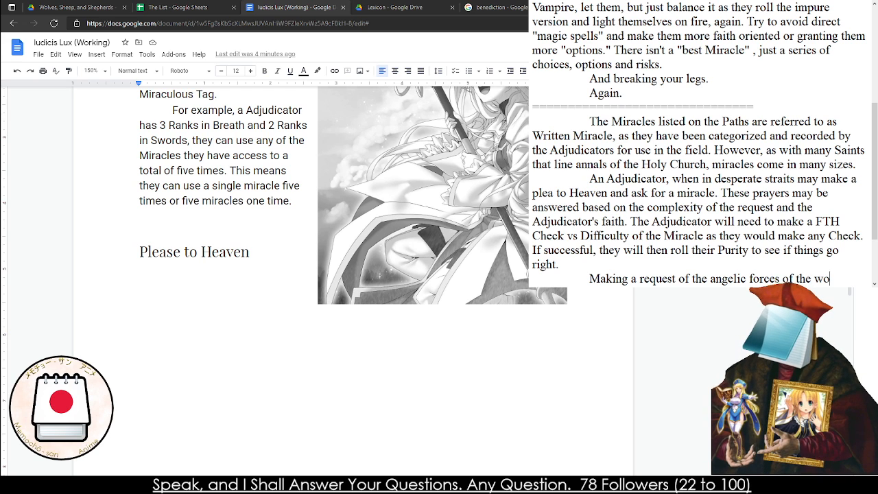
pyautogui.write('rld hav')
# Finish the new paragraph's opening sentence with "its risks and problems."
pyautogui.write('its reisk')
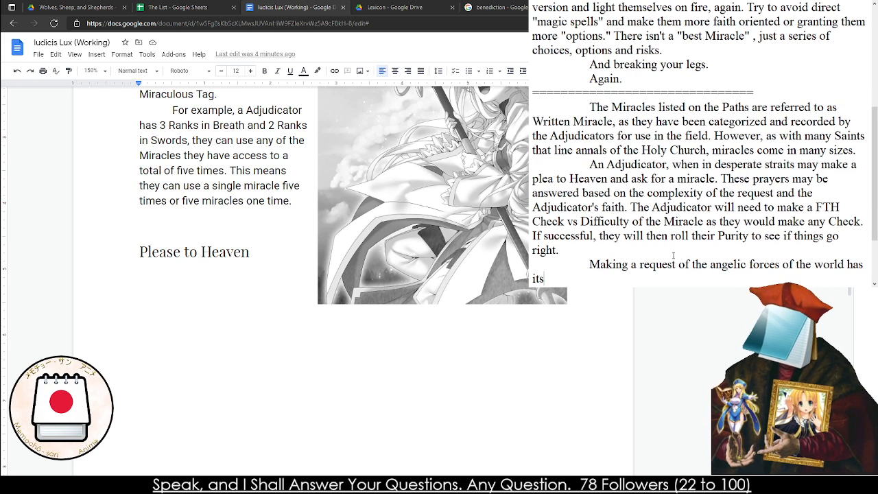
pyautogui.press('BackSpace')
pyautogui.press('BackSpace')
pyautogui.press('BackSpace')
pyautogui.press('BackSpace')
pyautogui.write('isks')
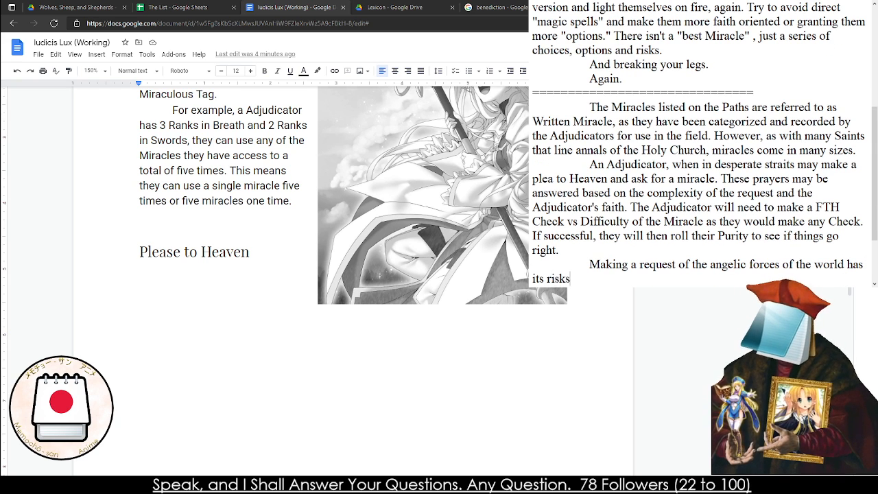
pyautogui.write(' as')
pyautogui.press('BackSpace')
pyautogui.press('BackSpace')
pyautogui.write('and problems')
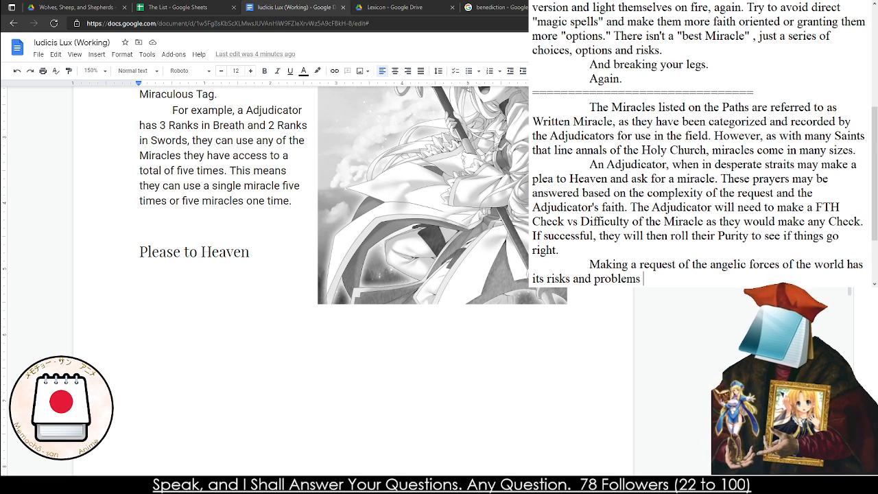
pyautogui.press('BackSpace')
pyautogui.write('. A')
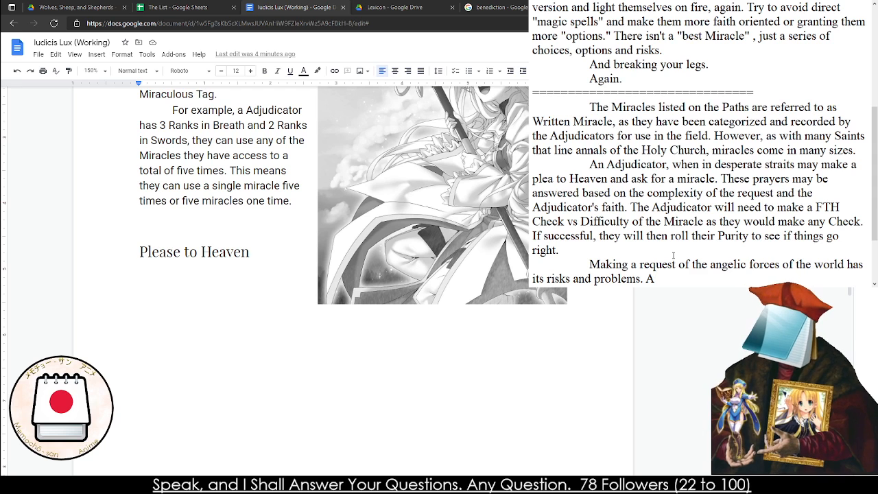
pyautogui.press('BackSpace')
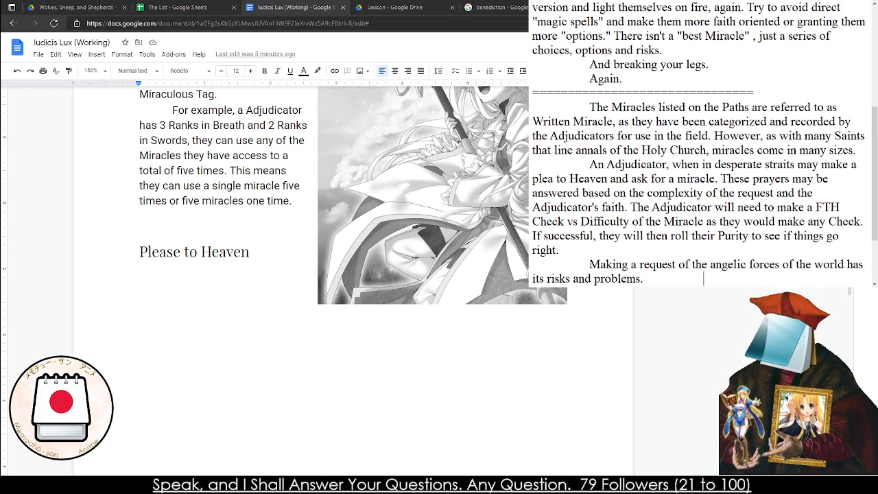
# Look through the rulebook from its cover, past the Congregation and Miracles sections, back to the "Please to Heaven" heading
pyautogui.scroll(15, 22, 300)
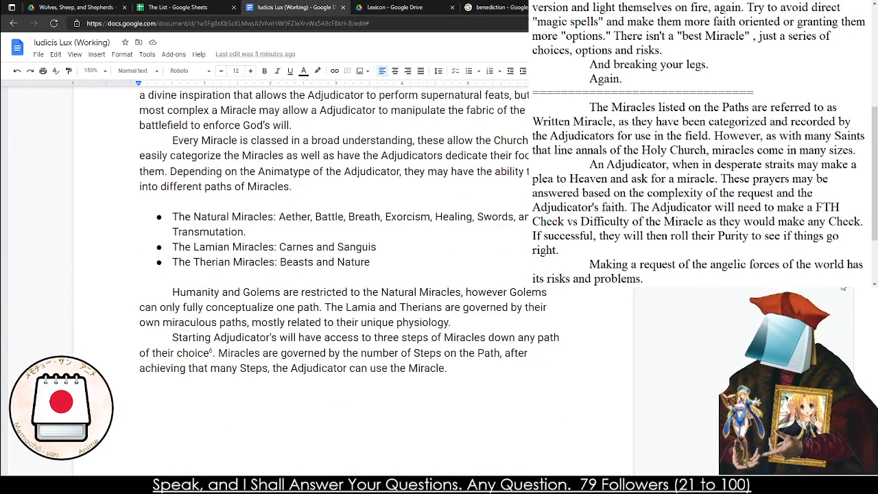
pyautogui.scroll(15, 22, 300)
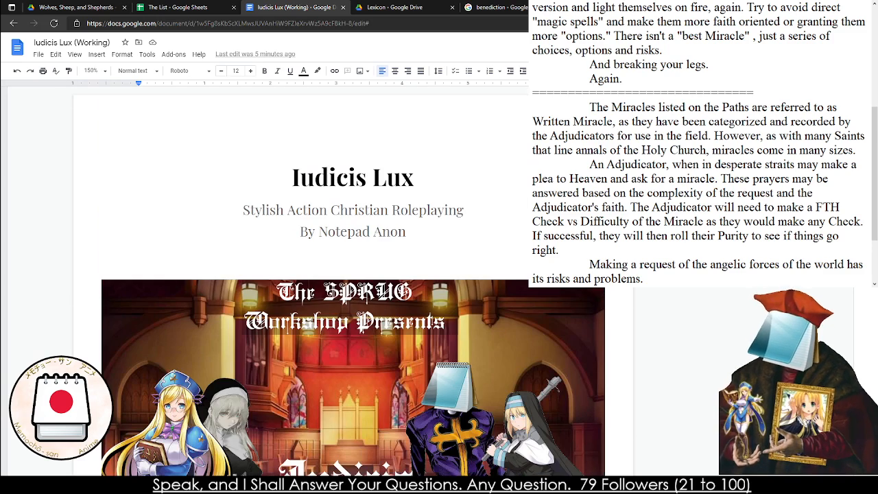
pyautogui.scroll(-2, 336, 205)
pyautogui.scroll(1, 322, 164)
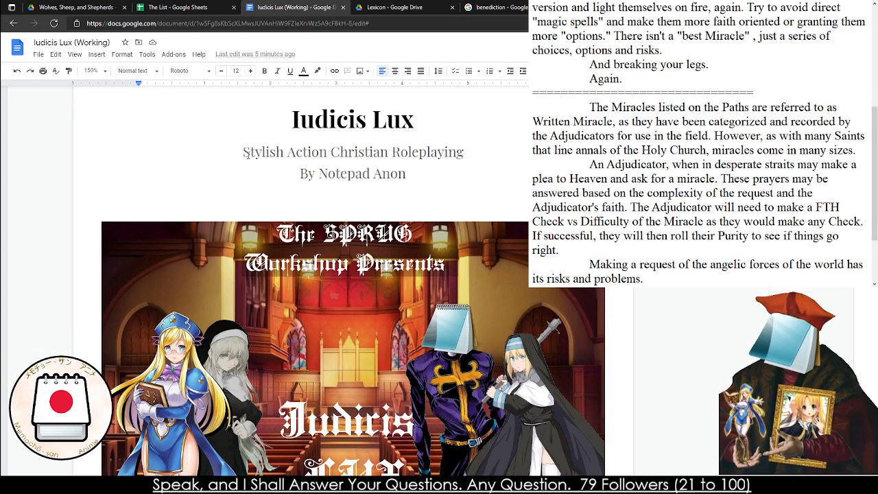
pyautogui.scroll(-3, 247, 155)
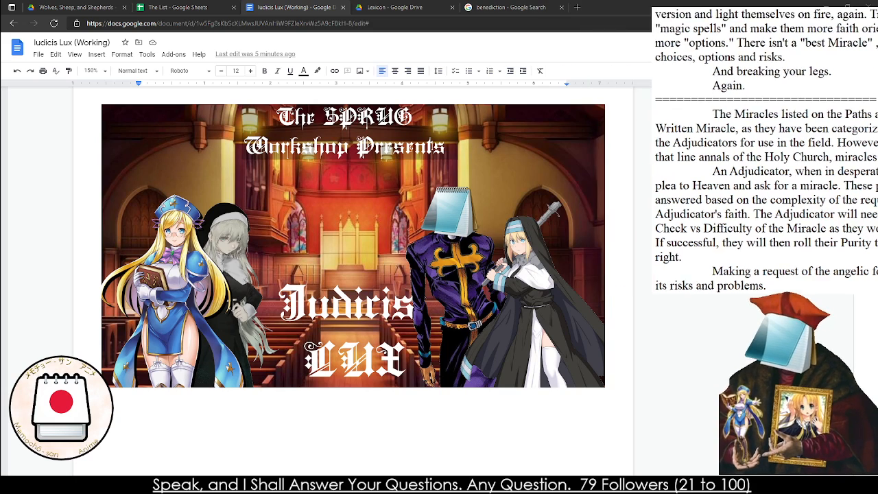
pyautogui.doubleClick(565, 378)
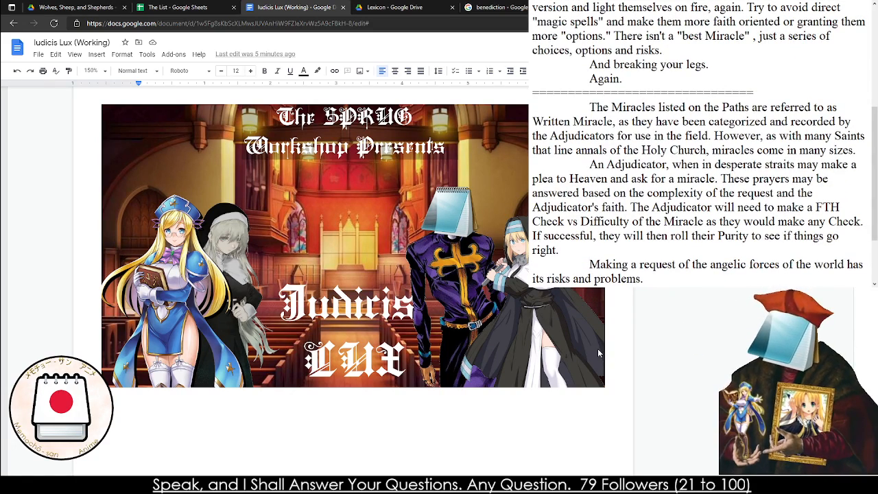
pyautogui.moveTo(848, 96); pyautogui.dragTo(848, 243)
pyautogui.scroll(-10, 433, 256)
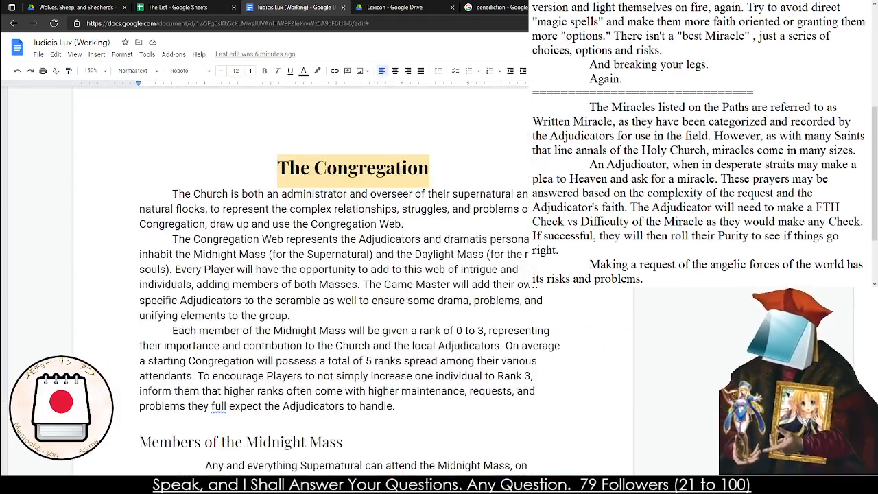
pyautogui.scroll(20, 433, 256)
pyautogui.scroll(-15, 433, 256)
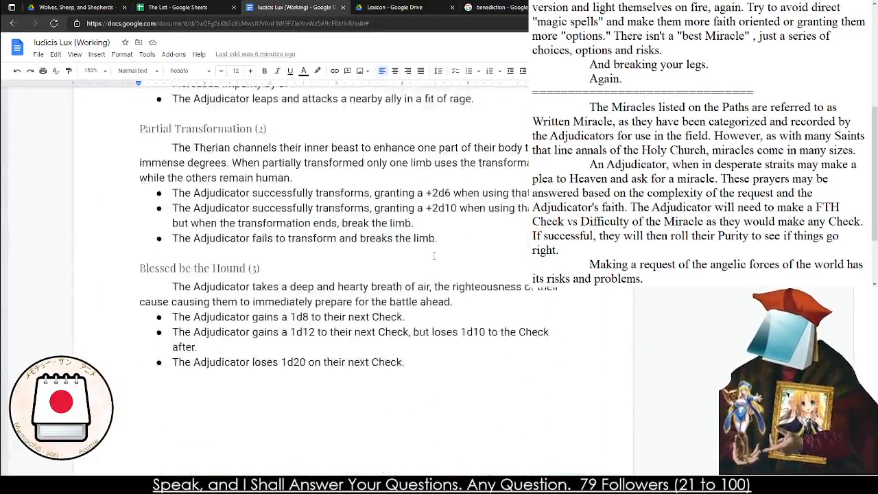
pyautogui.scroll(-20, 434, 256)
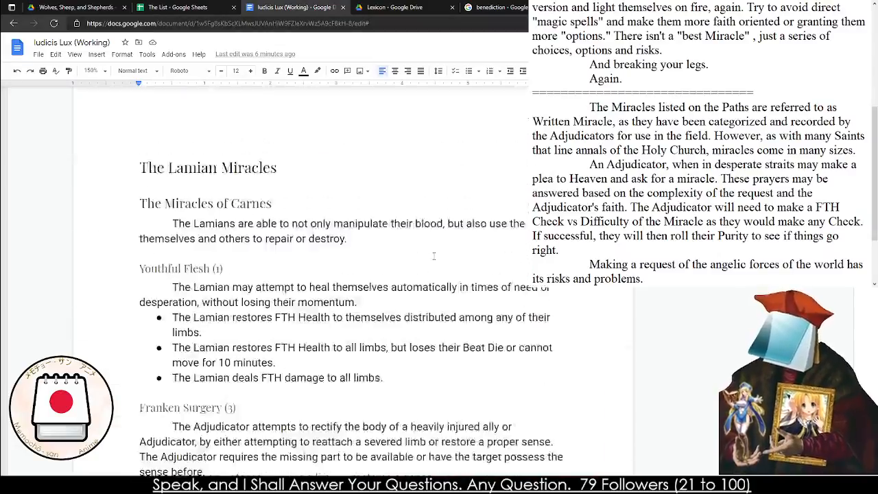
pyautogui.scroll(-20, 433, 256)
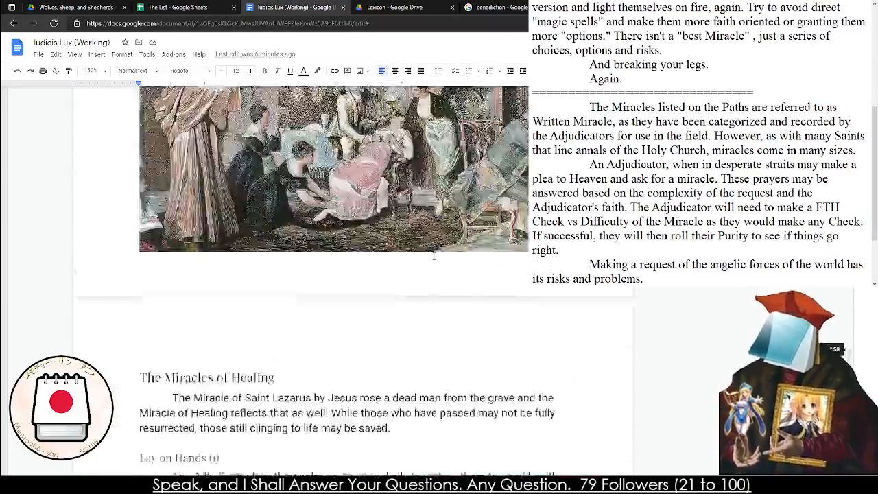
pyautogui.scroll(-20, 432, 256)
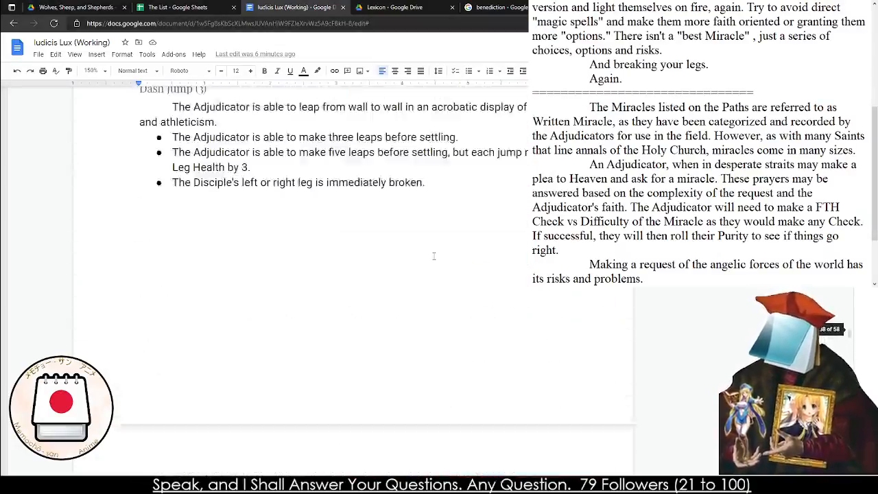
pyautogui.scroll(-20, 433, 256)
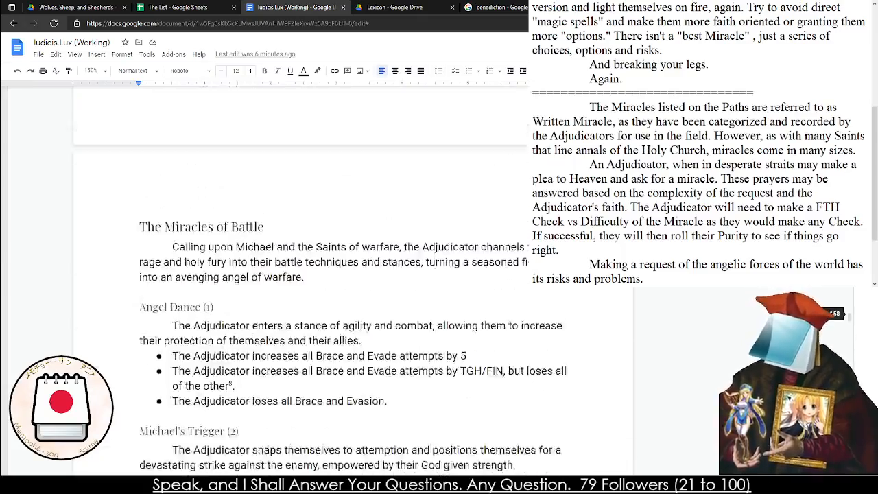
pyautogui.scroll(-20, 433, 256)
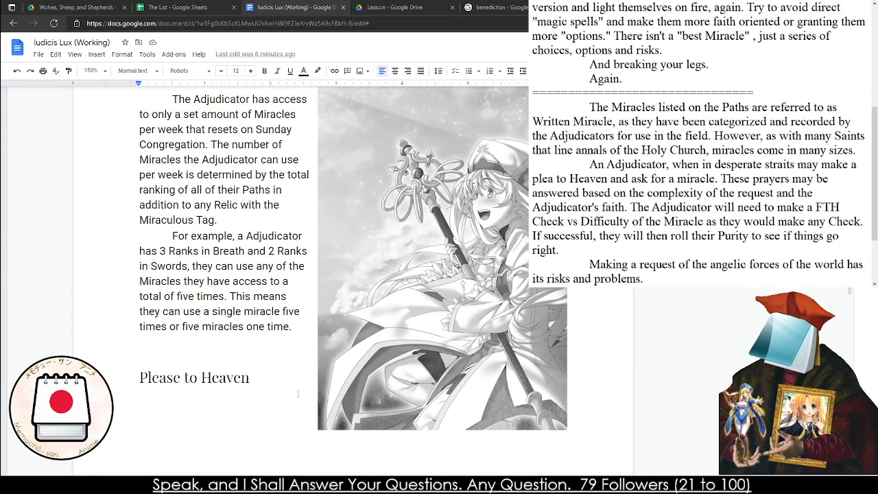
pyautogui.scroll(-2, 672, 205)
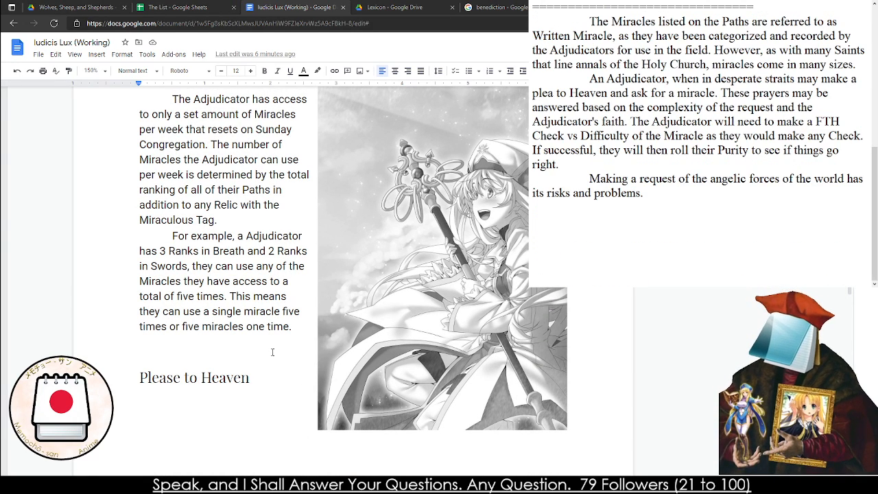
pyautogui.click(674, 226)
pyautogui.click(636, 207)
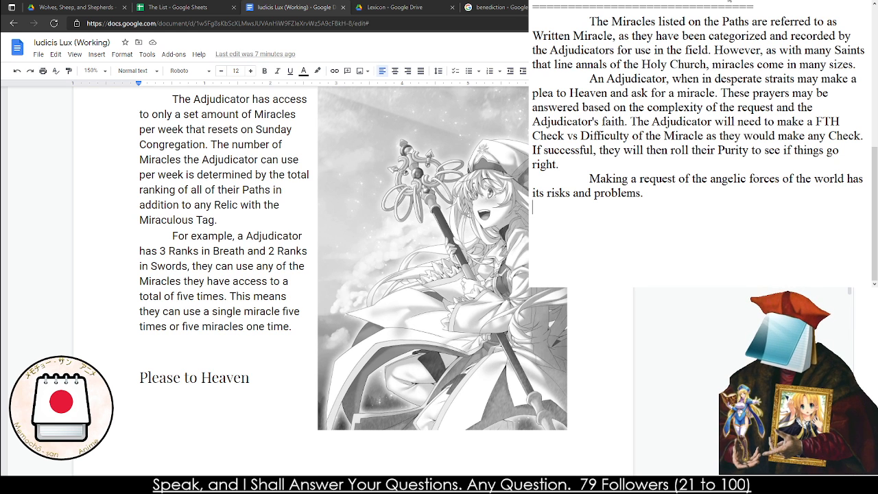
# Switch to Google Drive and go up from the Wolves, Sheep, and Shepherds folder to Project Folder DICE
pyautogui.click(103, 8)
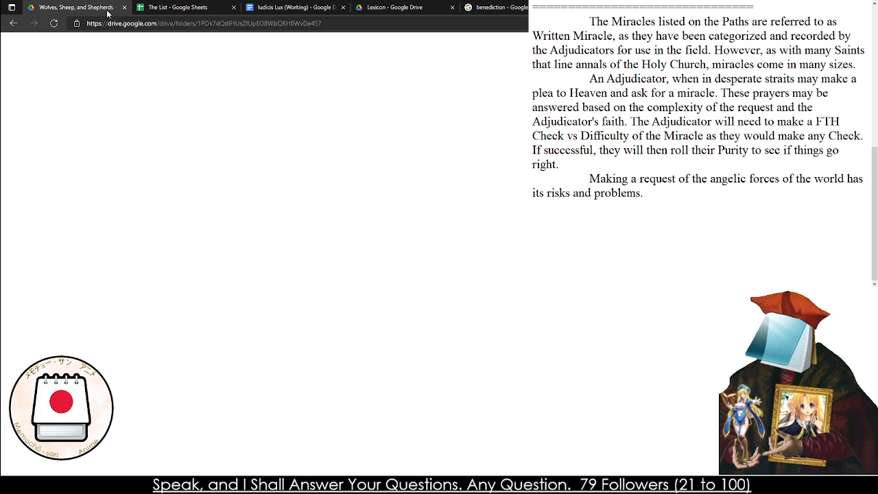
pyautogui.click(209, 72)
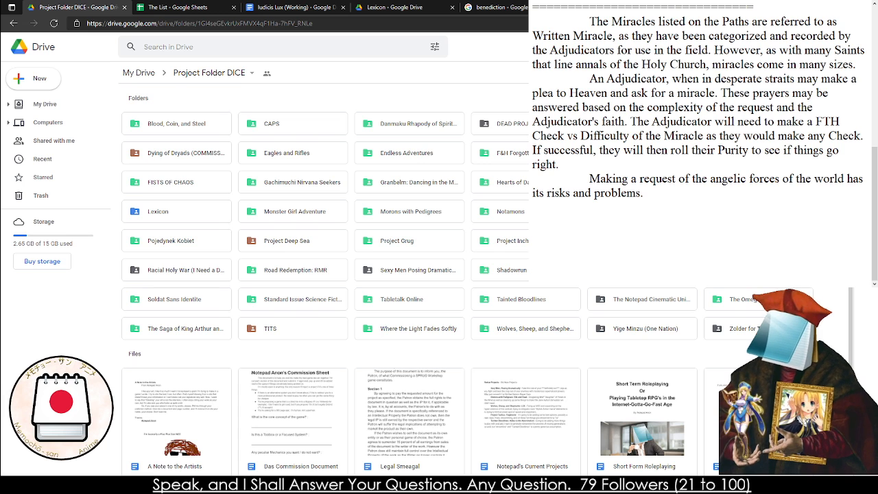
pyautogui.moveTo(828, 115); pyautogui.dragTo(107, 334)
pyautogui.click(107, 335)
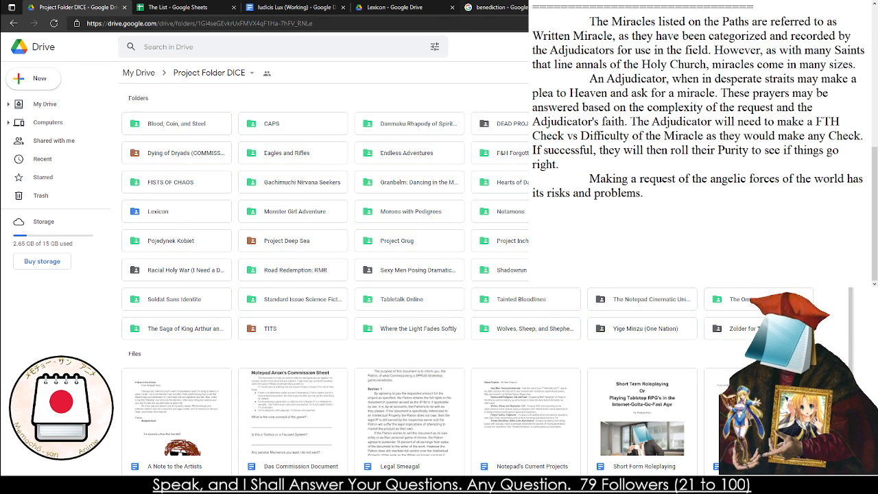
# Search Google for "dritvethrurpg" and open the DriveThruRPG storefront from the results
pyautogui.click(504, 7)
pyautogui.click(513, 24)
pyautogui.write('dritvethryu')
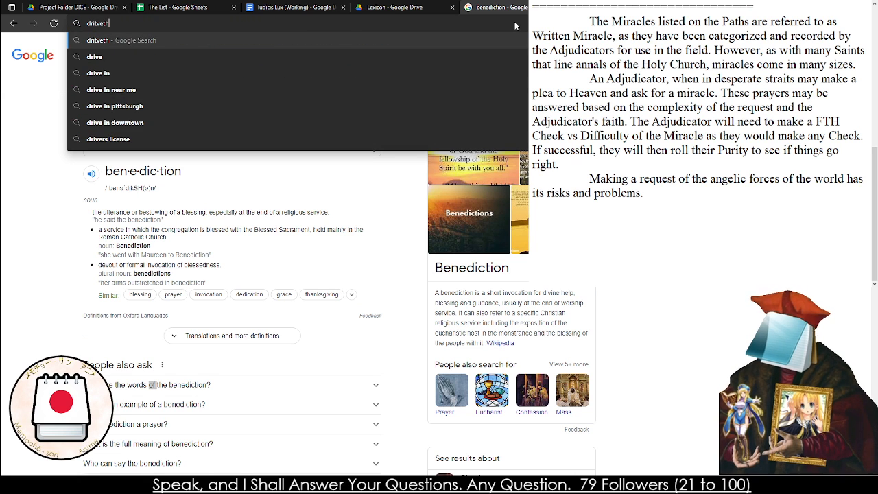
pyautogui.press('BackSpace')
pyautogui.press('BackSpace')
pyautogui.write('urpg')
pyautogui.press('Return')
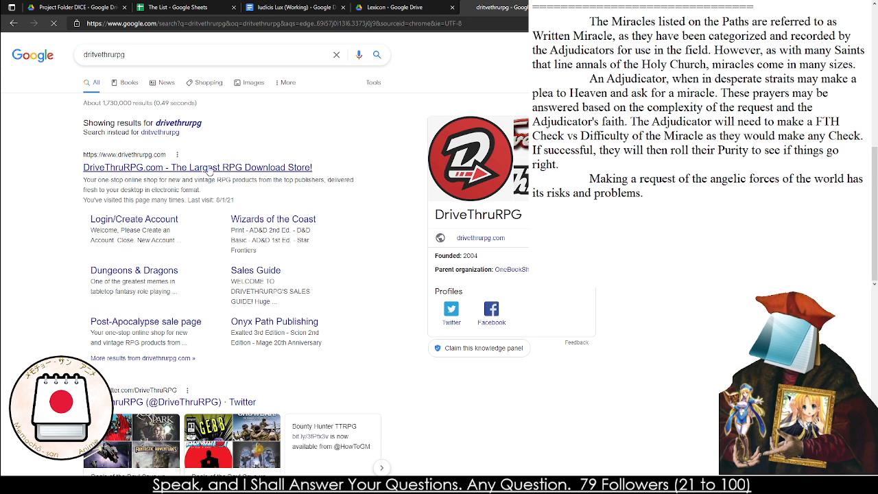
pyautogui.click(210, 168)
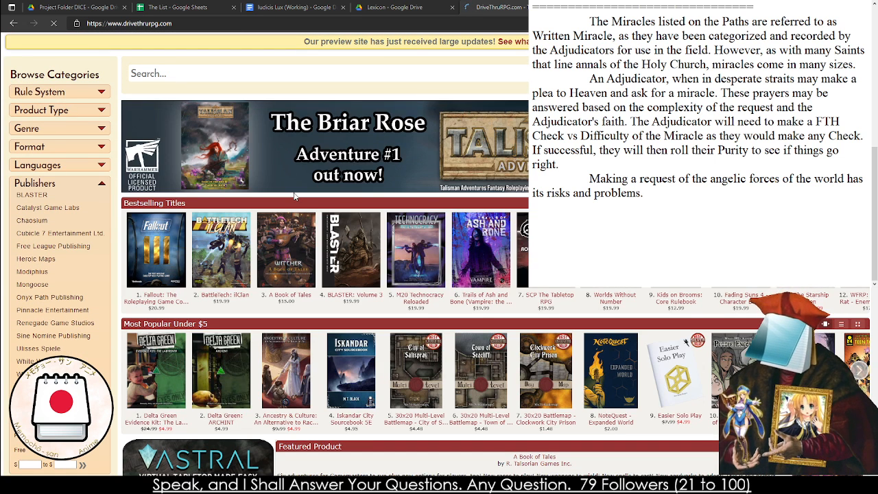
# Look through the title listings on the DriveThruRPG home page, including the new and small press sections, and close the page
pyautogui.scroll(-2, 294, 197)
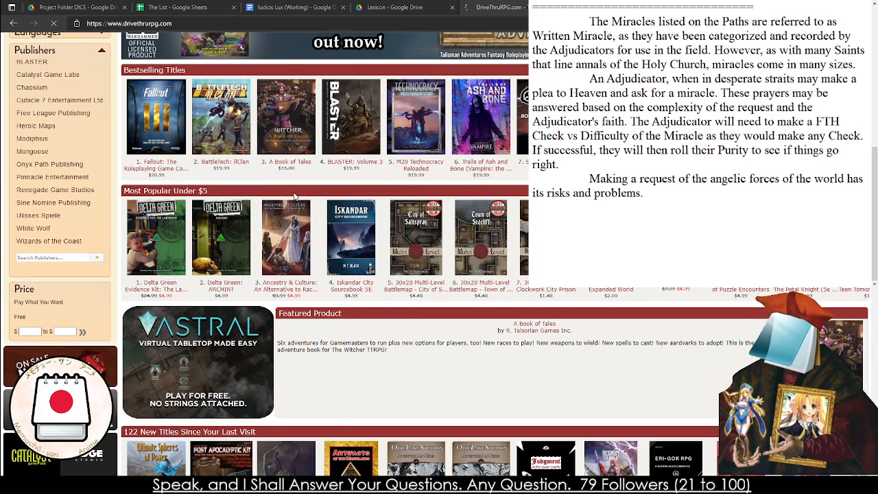
pyautogui.scroll(-3, 295, 196)
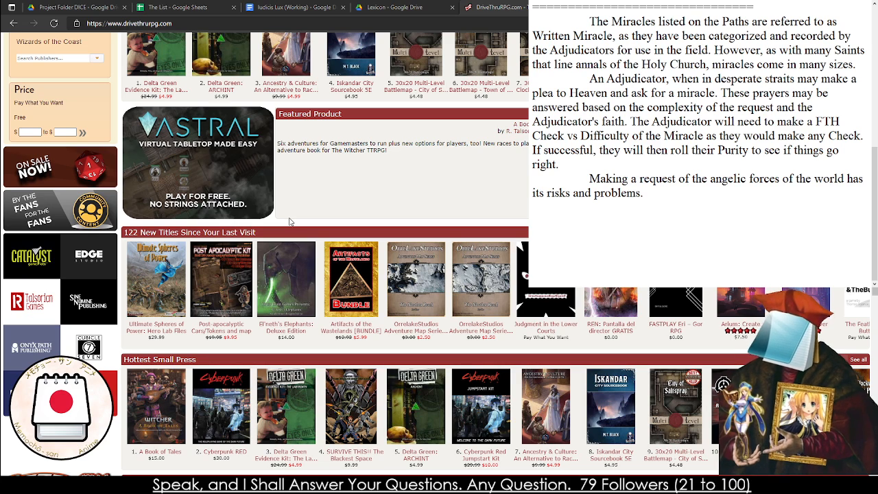
pyautogui.scroll(-5, 294, 227)
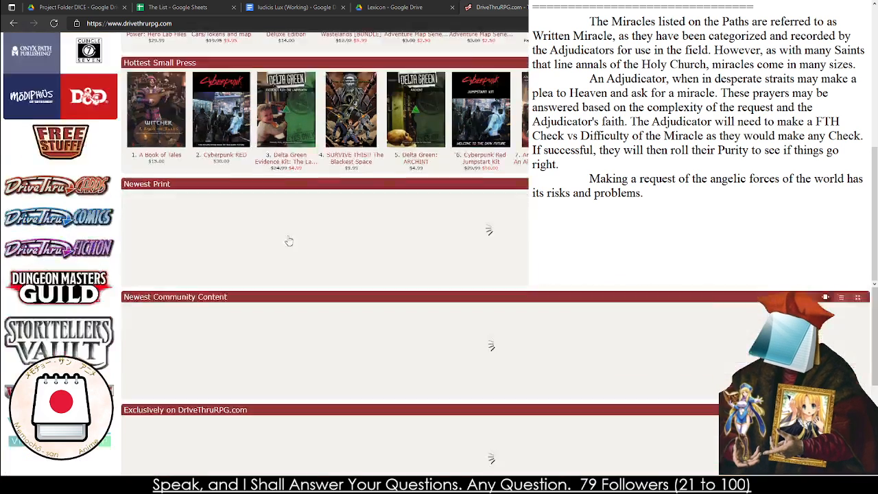
pyautogui.scroll(5, 185, 188)
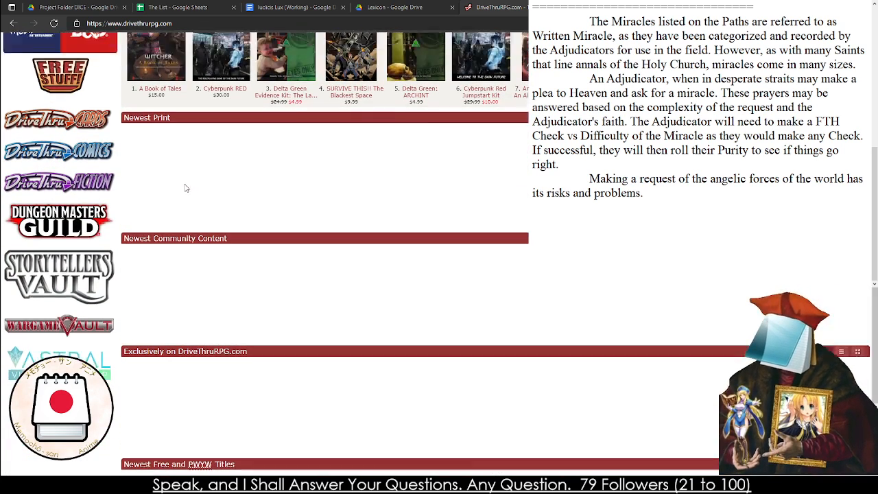
pyautogui.scroll(2, 289, 120)
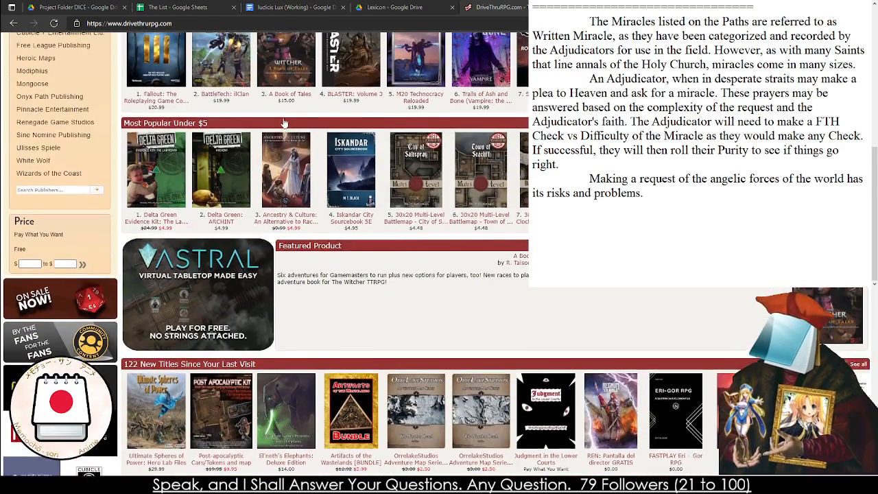
pyautogui.click(349, 22)
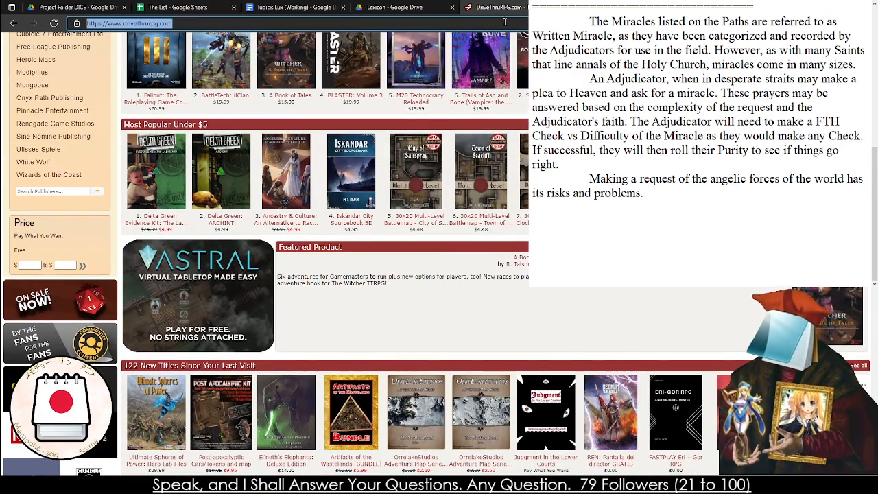
pyautogui.click(561, 7)
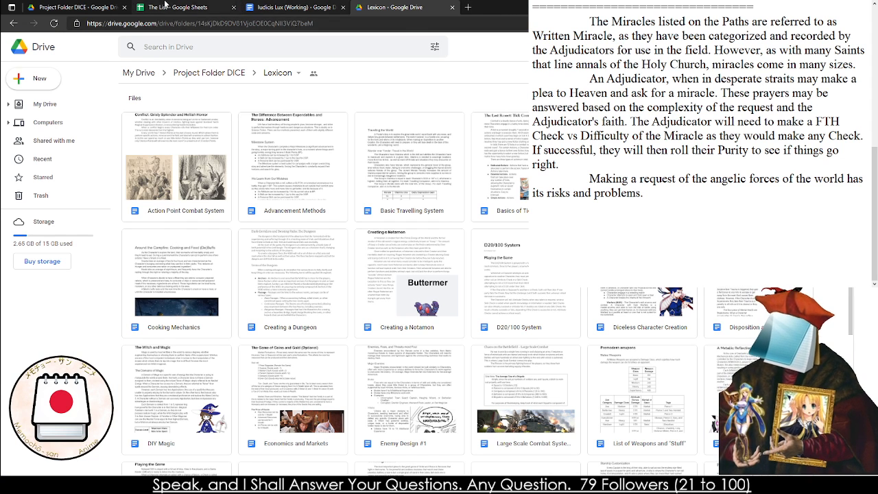
# Return to the Iudicis Lux document and delete the empty line above the "Please to Heaven" heading
pyautogui.click(282, 7)
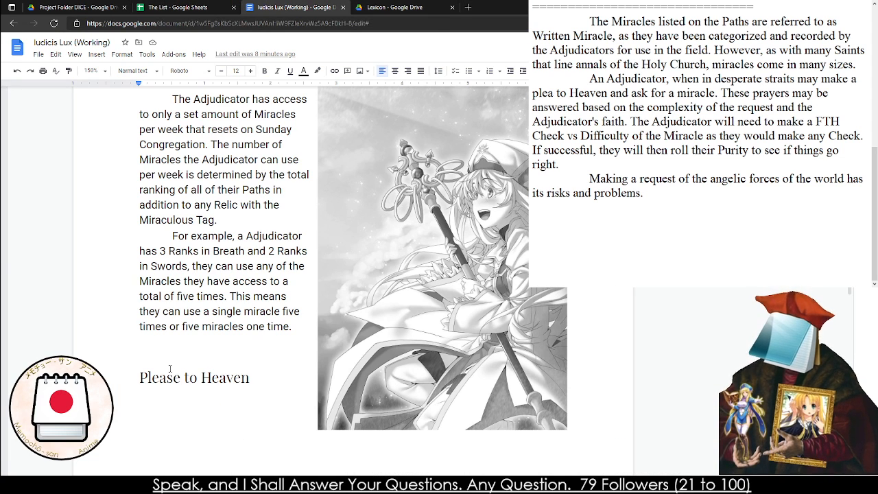
pyautogui.click(129, 343)
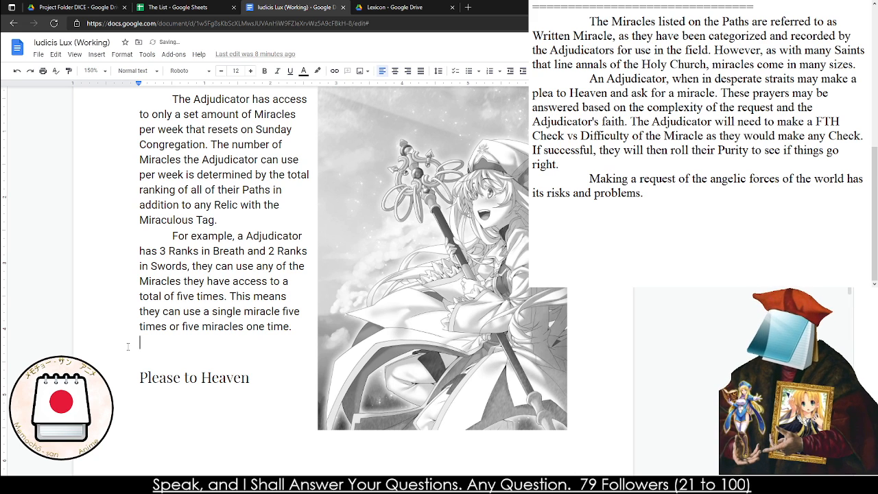
pyautogui.press('BackSpace')
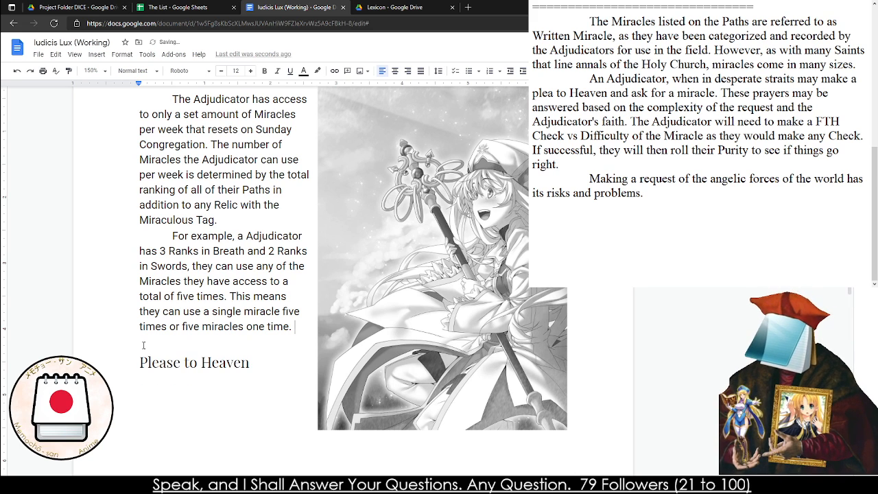
pyautogui.scroll(3, 201, 323)
pyautogui.scroll(-3, 201, 322)
pyautogui.scroll(-3, 201, 322)
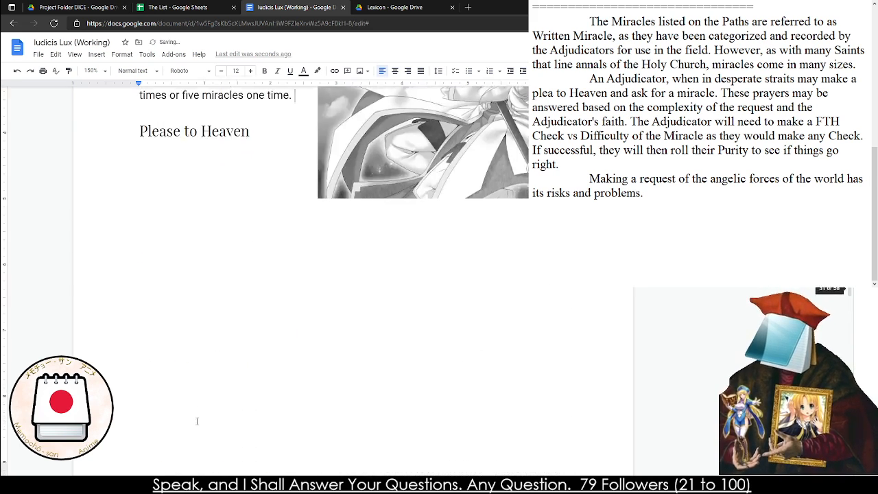
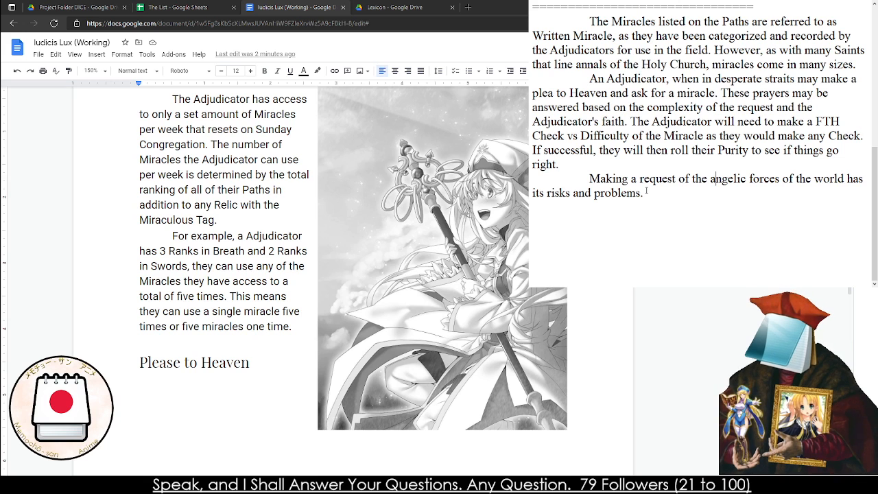
# Add "Most notably being ignored." after "its risks and problems." in the draft notes
pyautogui.click(668, 203)
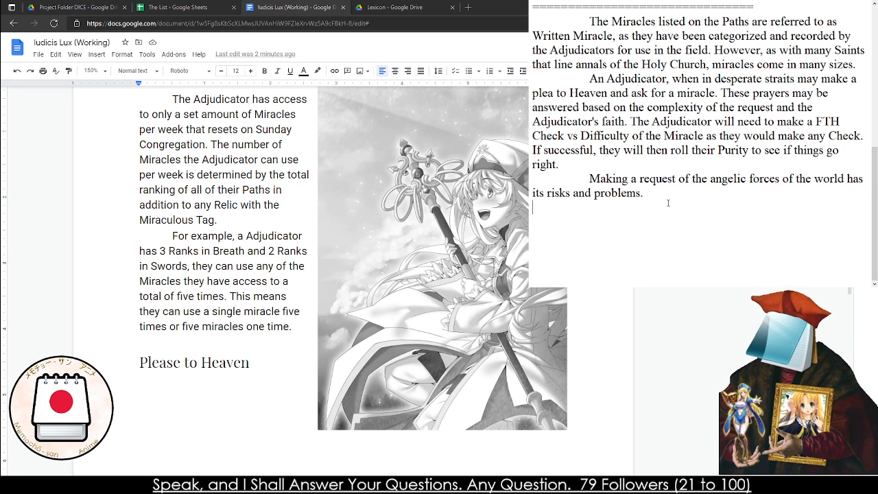
pyautogui.press('BackSpace')
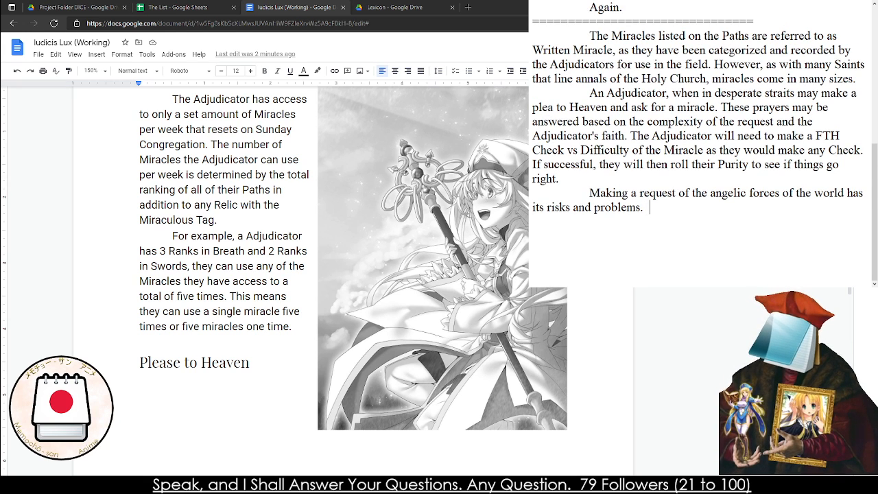
pyautogui.write('Most notab')
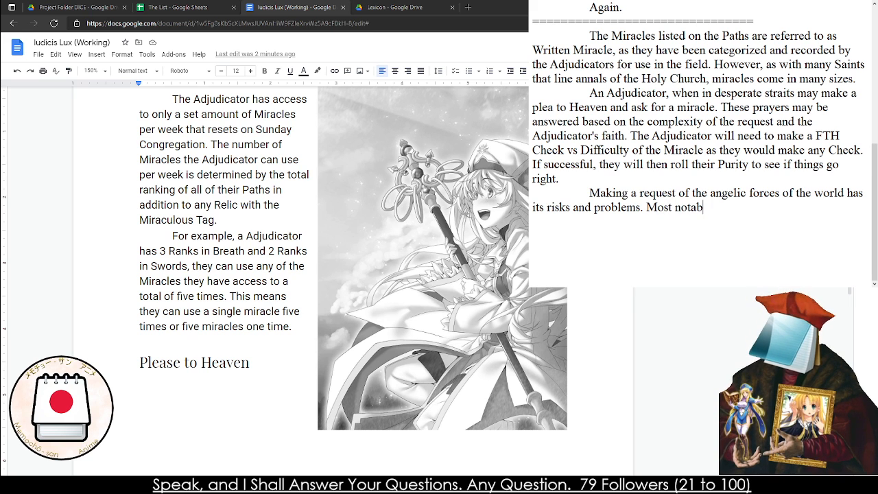
pyautogui.write('ly being ignor')
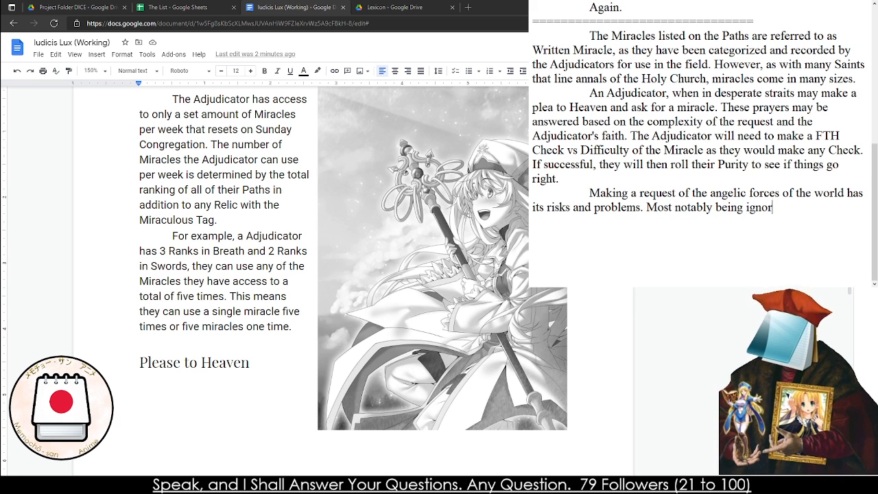
pyautogui.write('ed.')
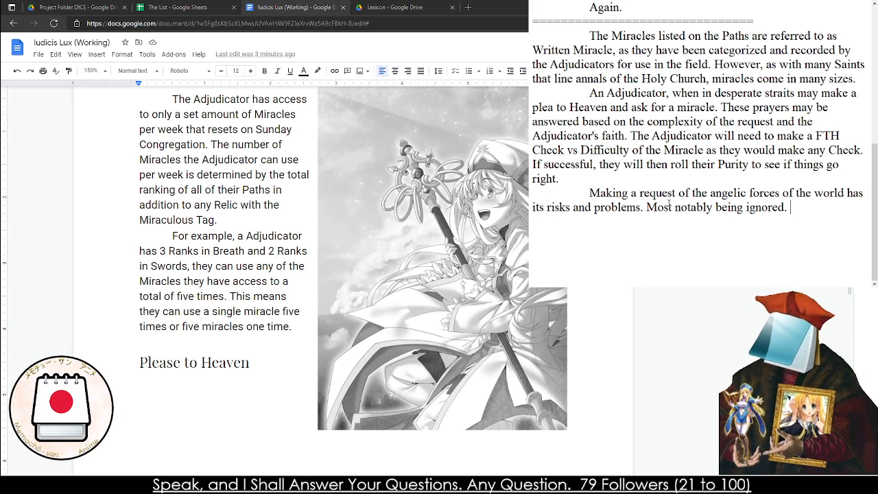
# Continue the draft paragraph with "Too many selfish requests may built Impurity by the difficulty of the Check"
pyautogui.write('TOo')
pyautogui.press('BackSpace')
pyautogui.press('BackSpace')
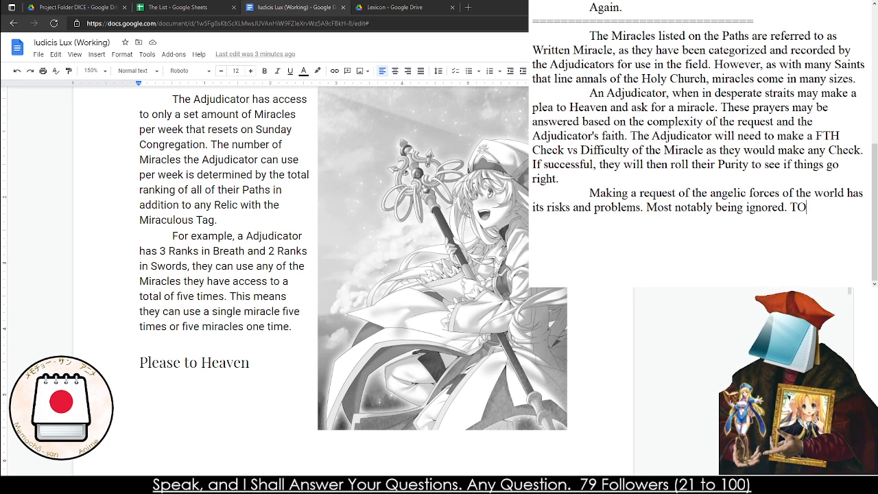
pyautogui.write('oo many selfi')
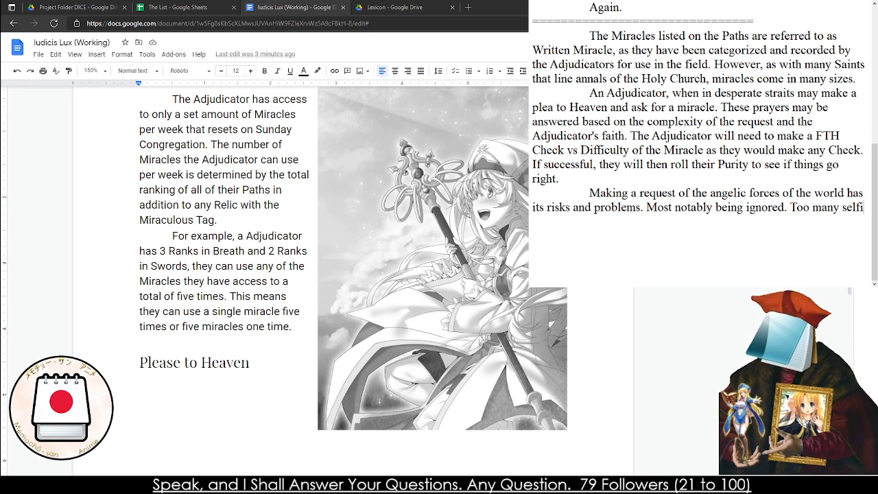
pyautogui.write('sh requests ')
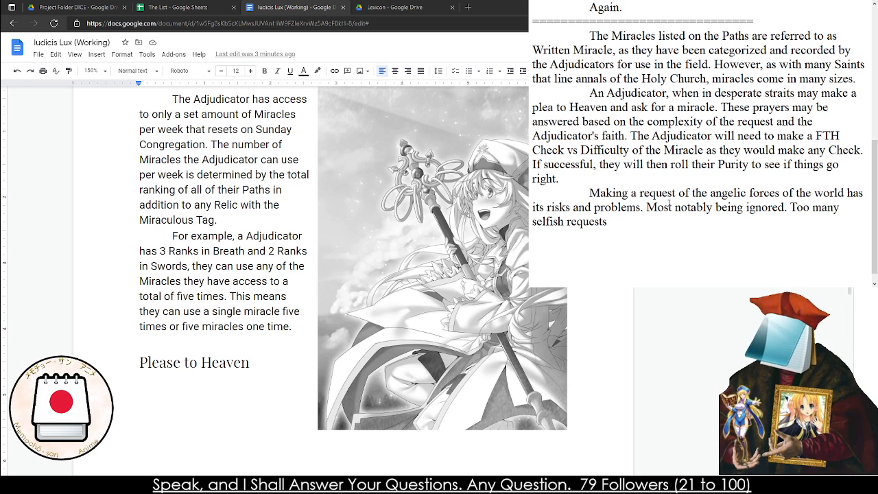
pyautogui.write('may built im')
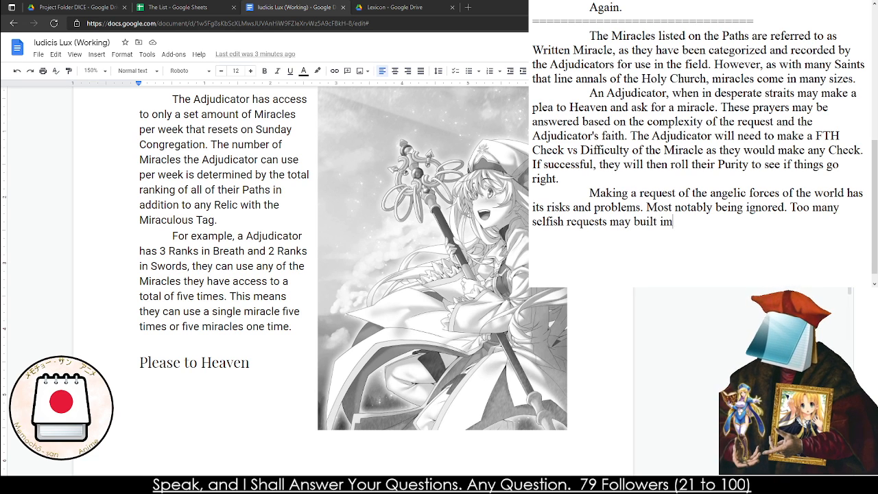
pyautogui.write('purity with')
pyautogui.press('BackSpace')
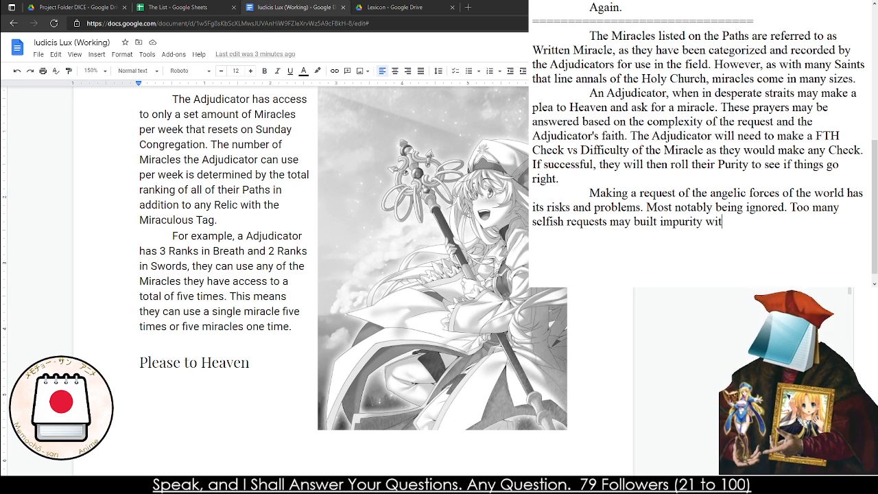
pyautogui.press('BackSpace')
pyautogui.press('BackSpace')
pyautogui.press('BackSpace')
pyautogui.press('BackSpace')
pyautogui.press('BackSpace')
pyautogui.press('BackSpace')
pyautogui.press('BackSpace')
pyautogui.press('BackSpace')
pyautogui.press('BackSpace')
pyautogui.press('BackSpace')
pyautogui.press('BackSpace')
pyautogui.press('BackSpace')
pyautogui.write('Impur')
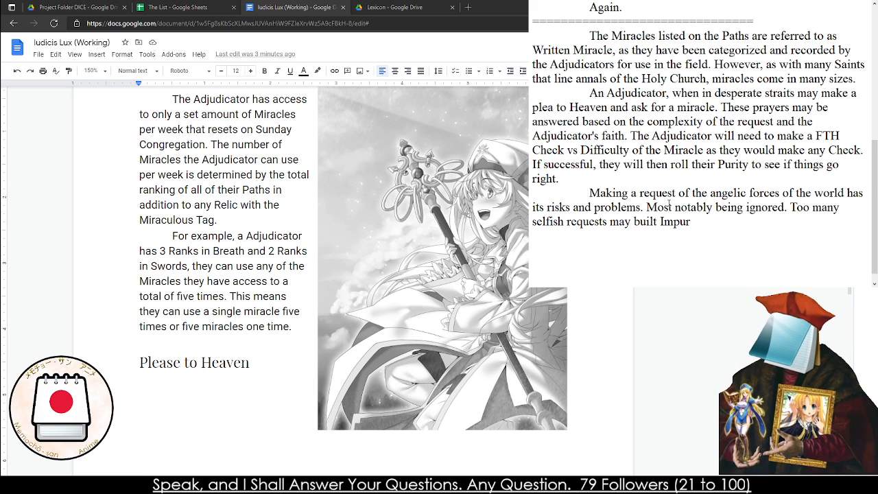
pyautogui.write('ity')
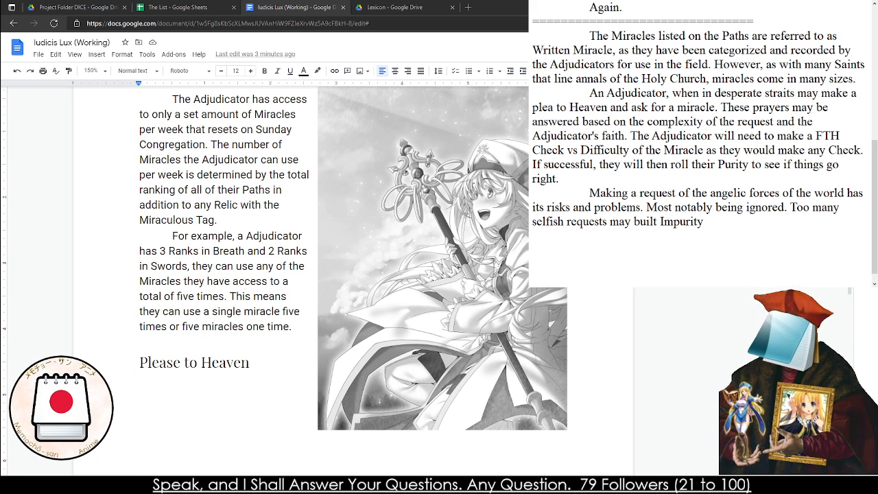
pyautogui.write(' by the difficult')
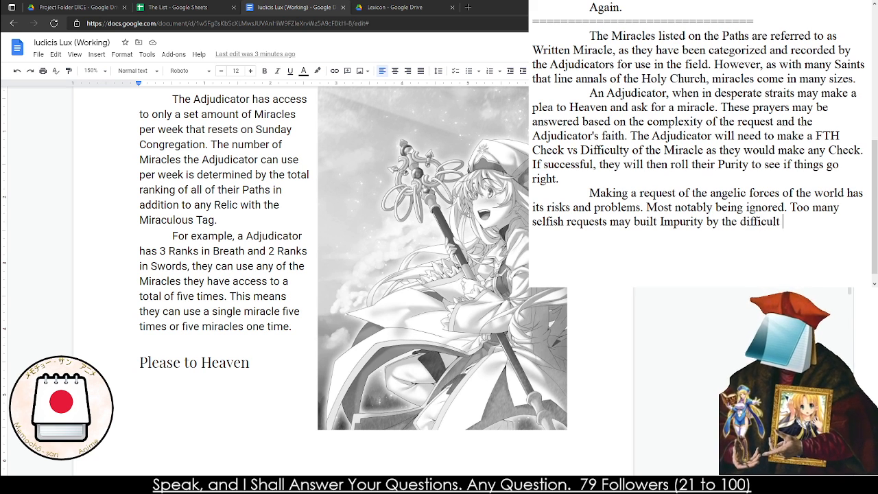
pyautogui.write('y of the Check')
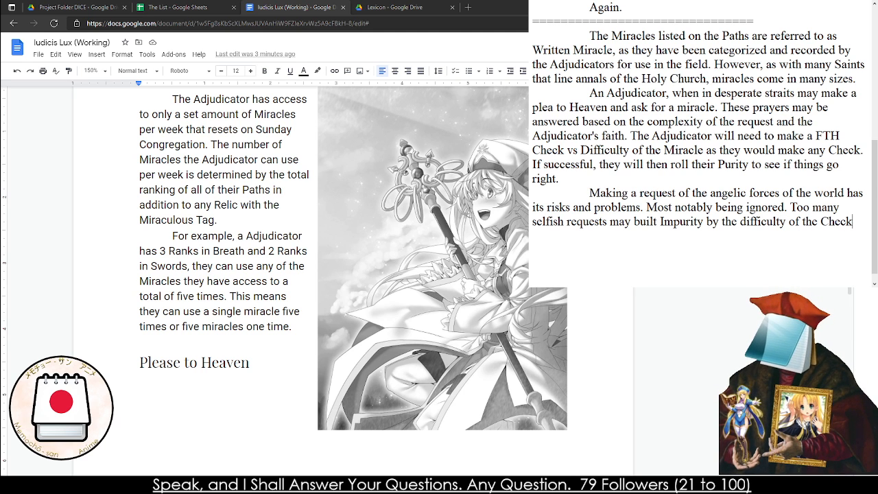
pyautogui.write(', abuse of the ')
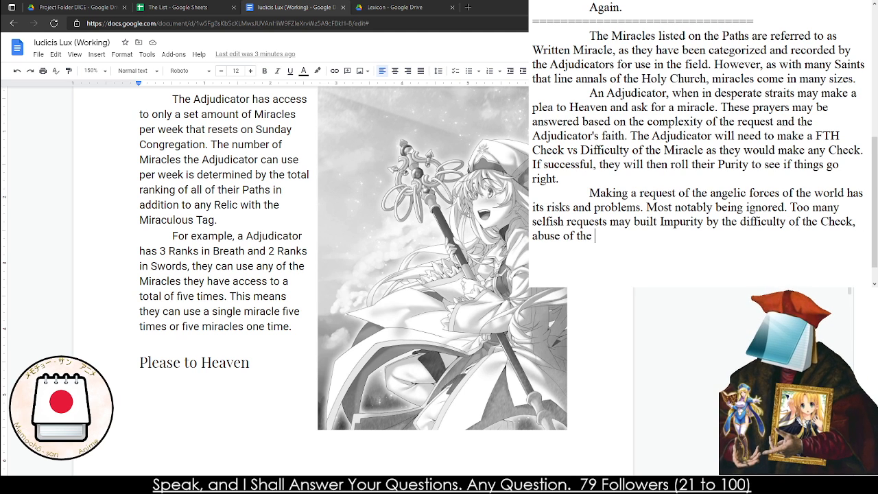
pyautogui.write('system may')
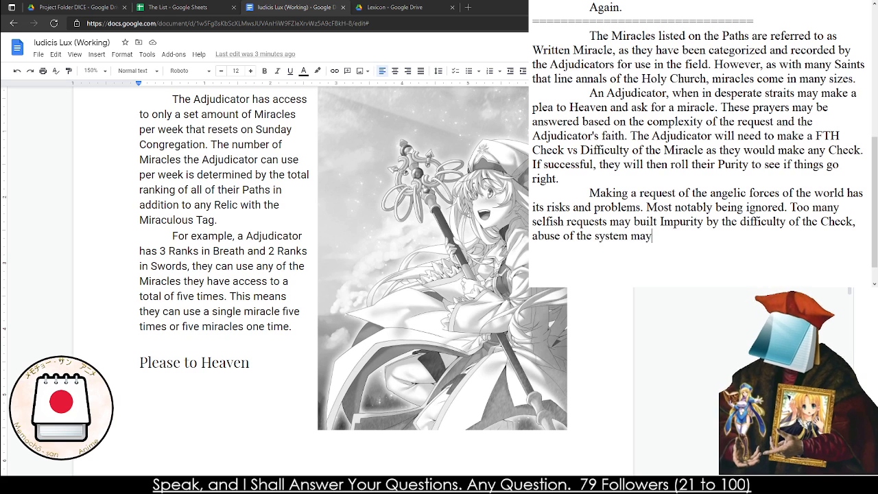
pyautogui.write(' also incur the e')
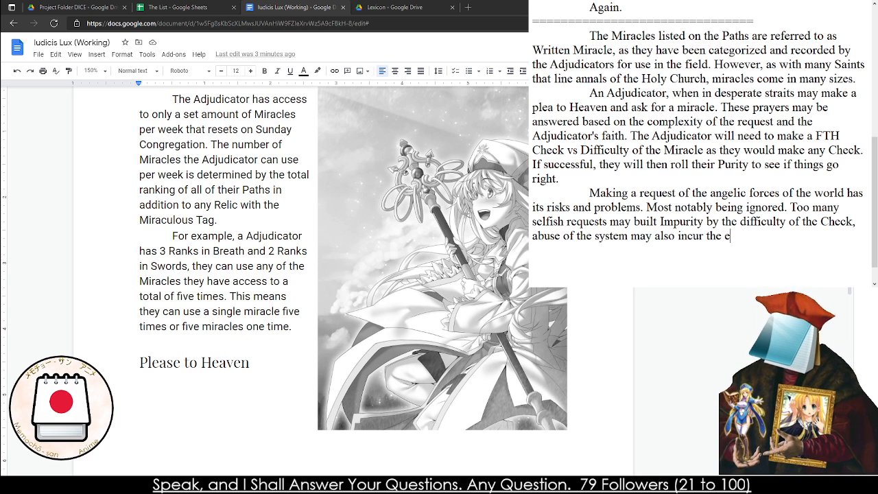
pyautogui.write('yes of "oth')
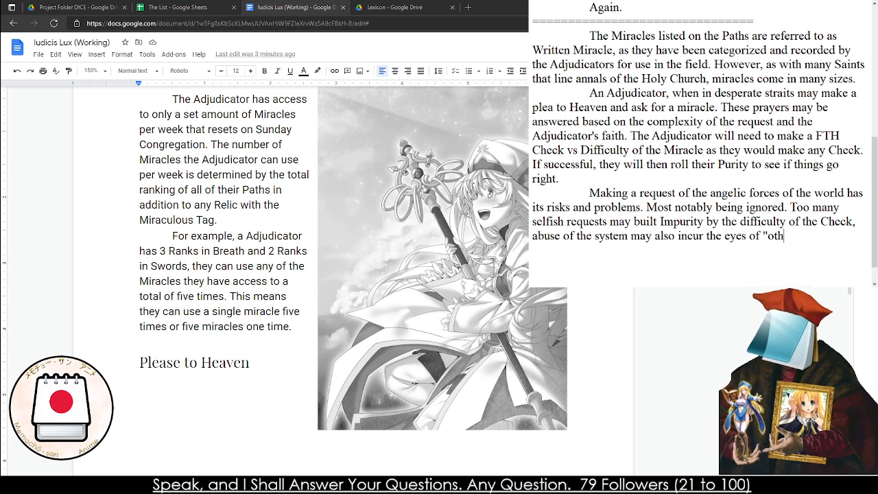
pyautogui.write('er" forces bui')
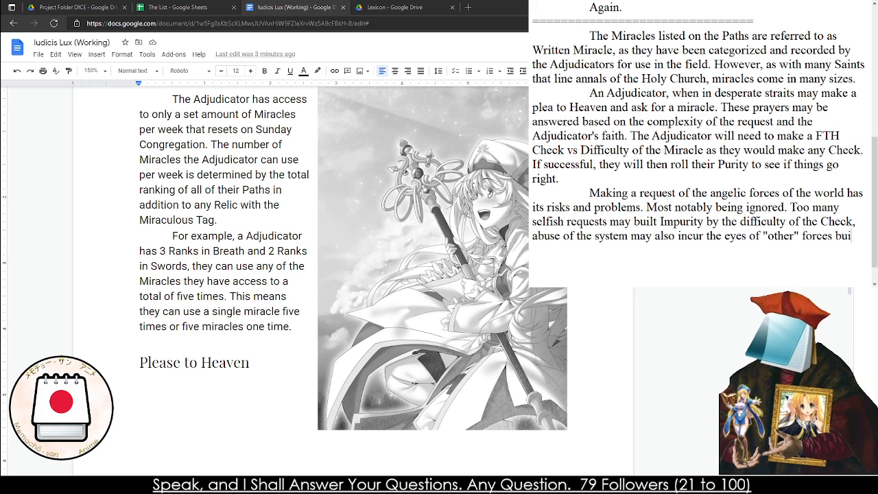
pyautogui.write('lidng')
# Finish the draft sentence with ", abuse of the system may also incur the eyes of "other" forces building Taint."
pyautogui.press('BackSpace')
pyautogui.press('BackSpace')
pyautogui.press('BackSpace')
pyautogui.press('BackSpace')
pyautogui.write('di')
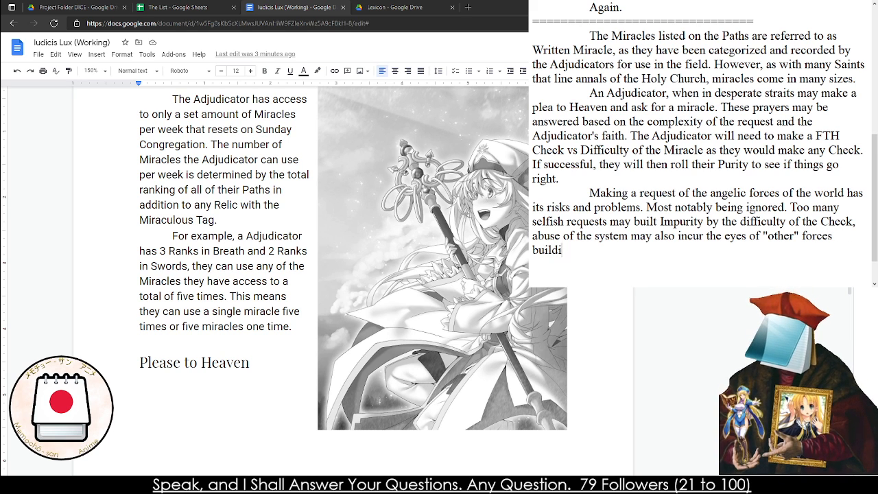
pyautogui.write('ng Taint.')
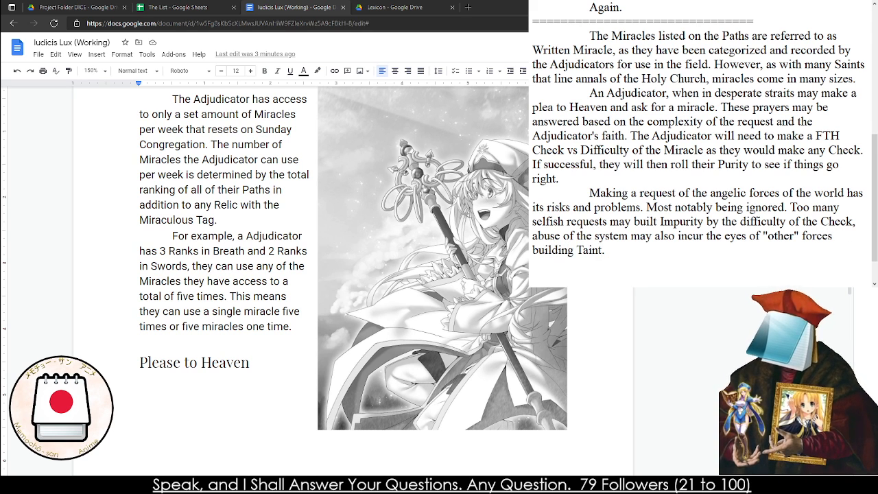
pyautogui.press('Return')
pyautogui.press('BackSpace')
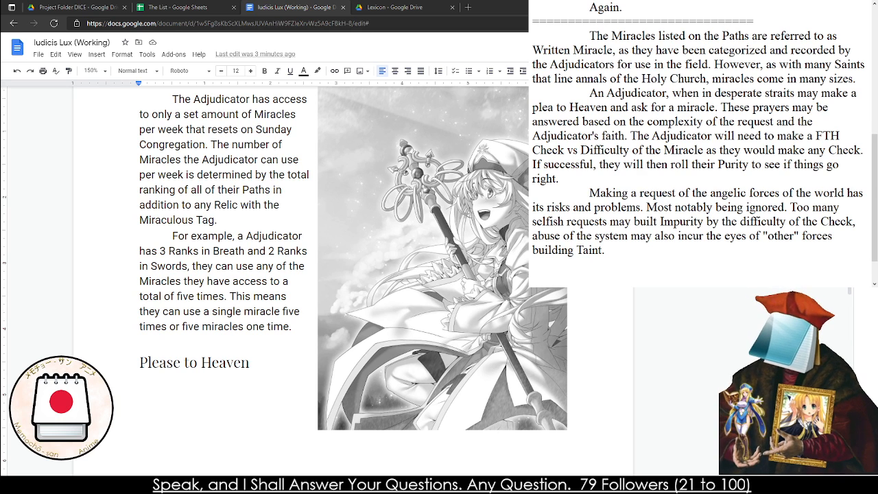
# Delete the old notes and the divider line above "The Miracles listed on the Paths", leaving only the new three-paragraph draft
pyautogui.hotkey('ctrl', 'a')
pyautogui.scroll(3, 669, 204)
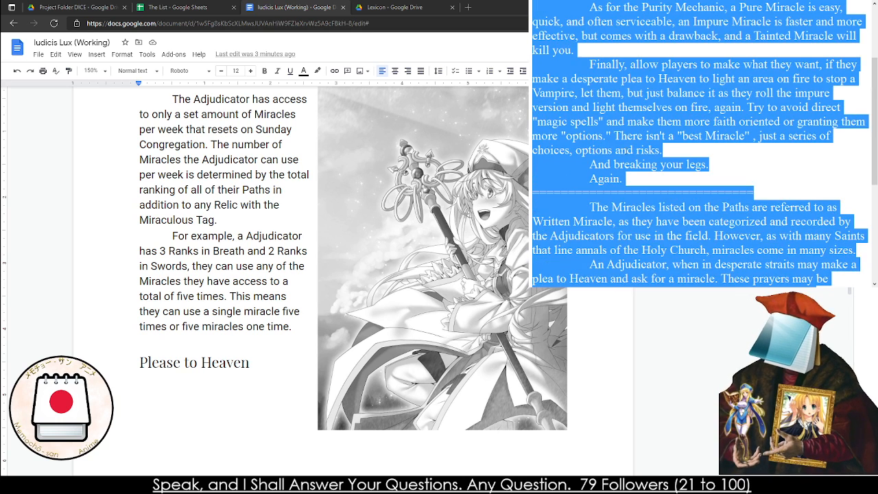
pyautogui.scroll(3, 665, 192)
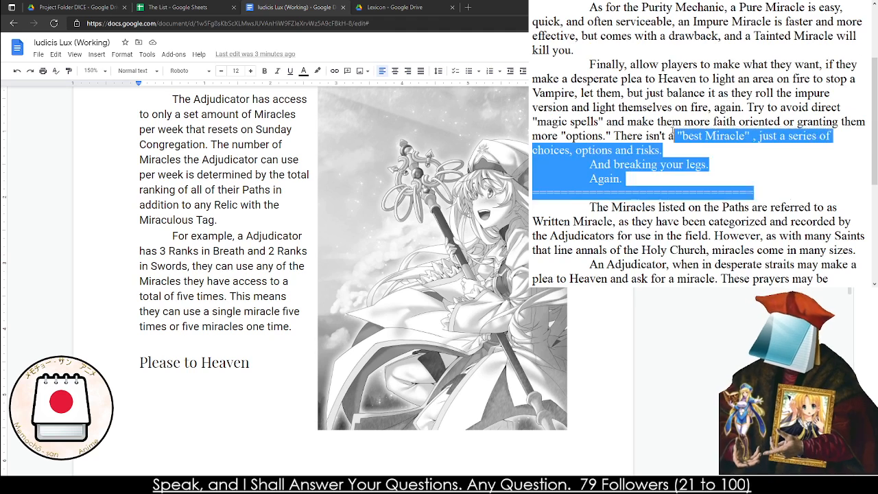
pyautogui.press('BackSpace')
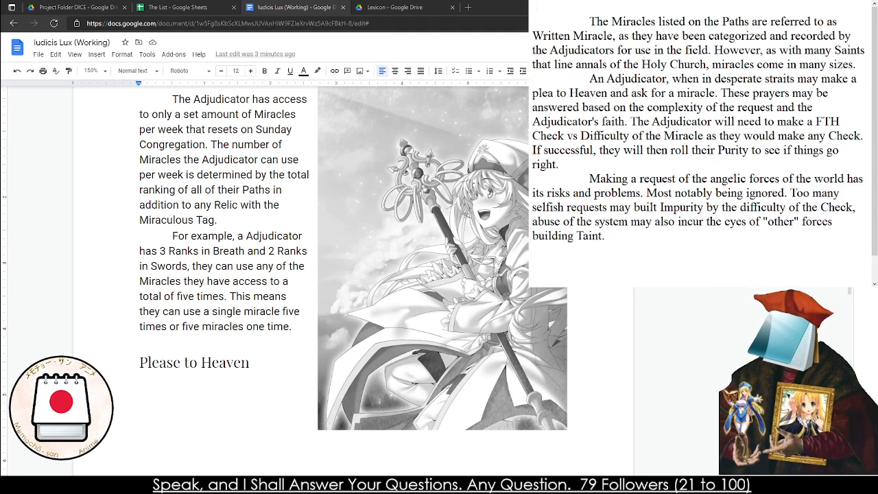
pyautogui.press('Delete')
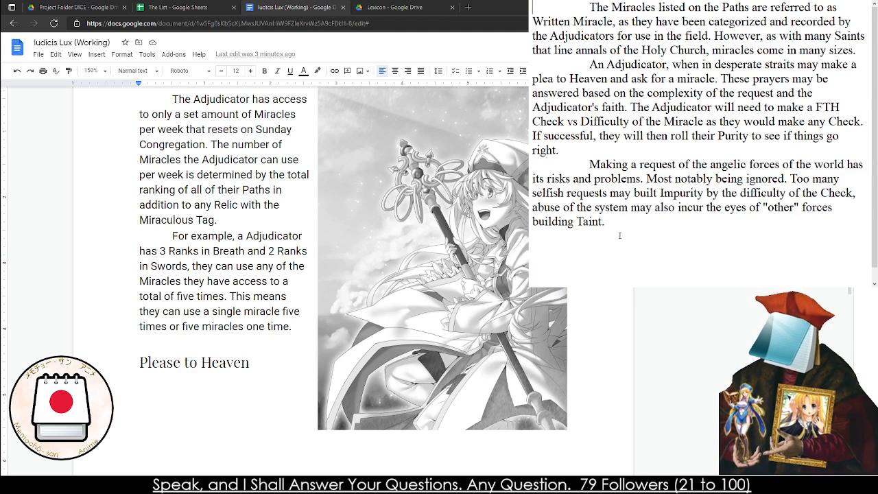
# Copy the whole draft and paste it under the "Please to Heaven" heading in the Iudicis Lux document
pyautogui.hotkey('ctrl', 'a')
pyautogui.hotkey('ctrl', 'c')
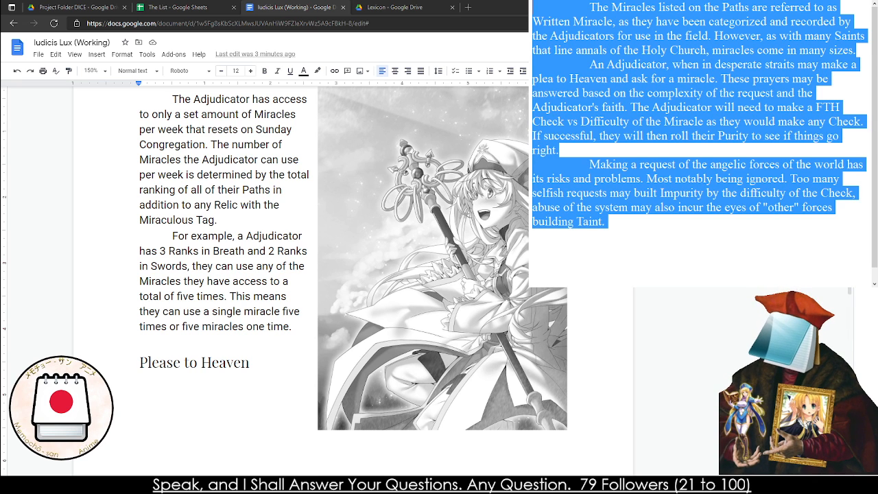
pyautogui.click(143, 398)
pyautogui.press('BackSpace')
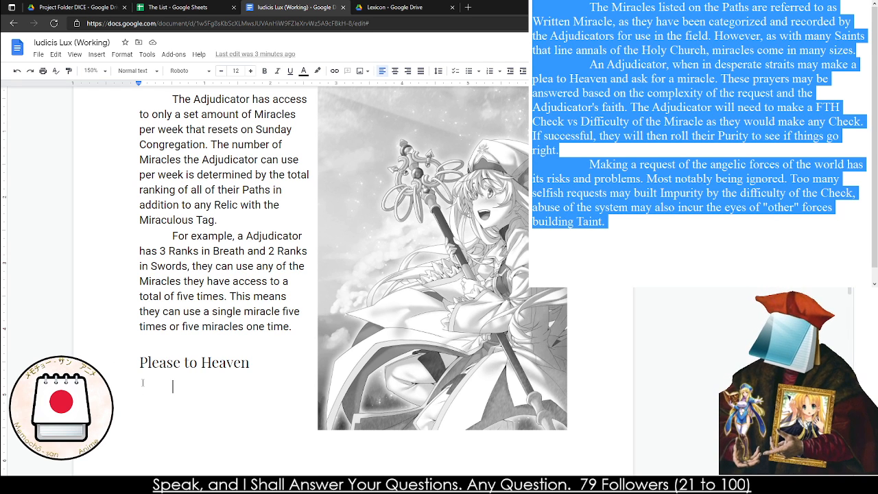
pyautogui.press('BackSpace')
pyautogui.hotkey('ctrl', 'v')
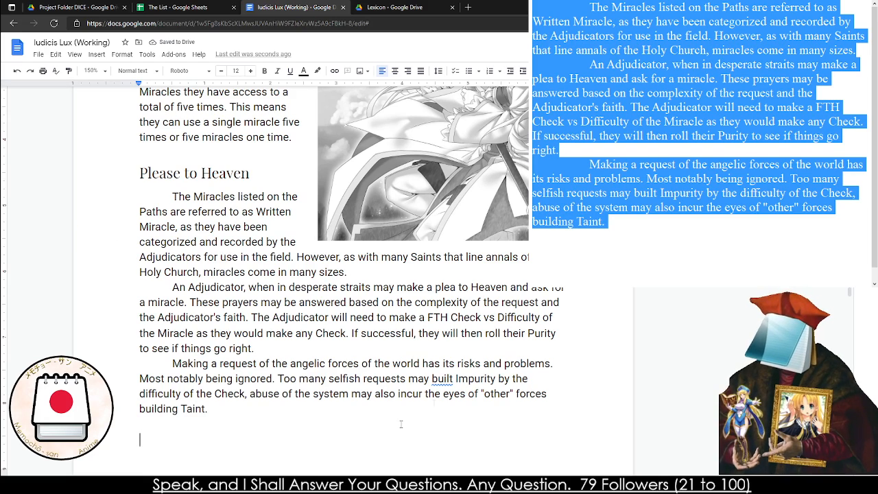
# Correct "built" to "build" in the pasted text and change the section heading to "Pleas to Heaven"
pyautogui.rightClick(434, 377)
pyautogui.click(456, 400)
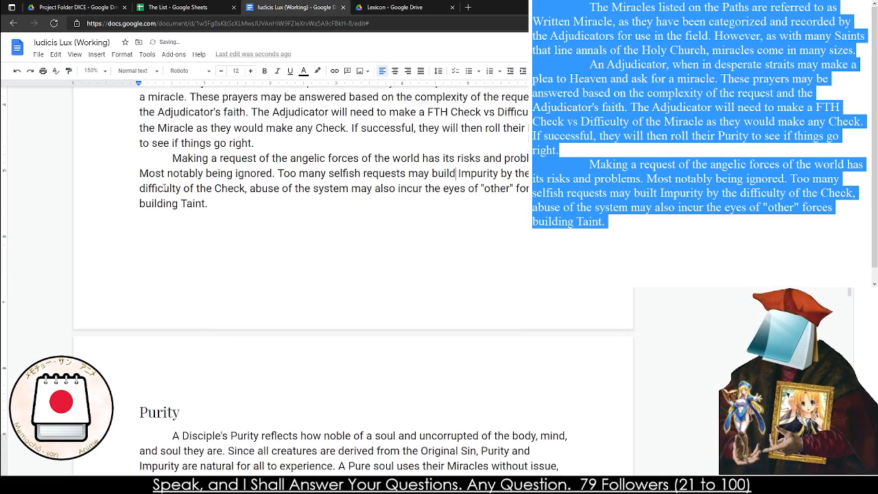
pyautogui.scroll(2, 177, 211)
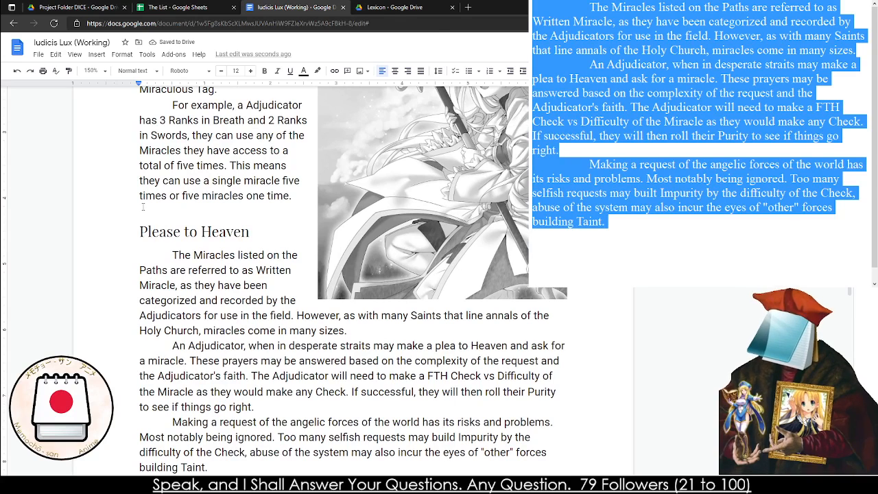
pyautogui.click(141, 232)
pyautogui.doubleClick(159, 231)
pyautogui.write('Pleas')
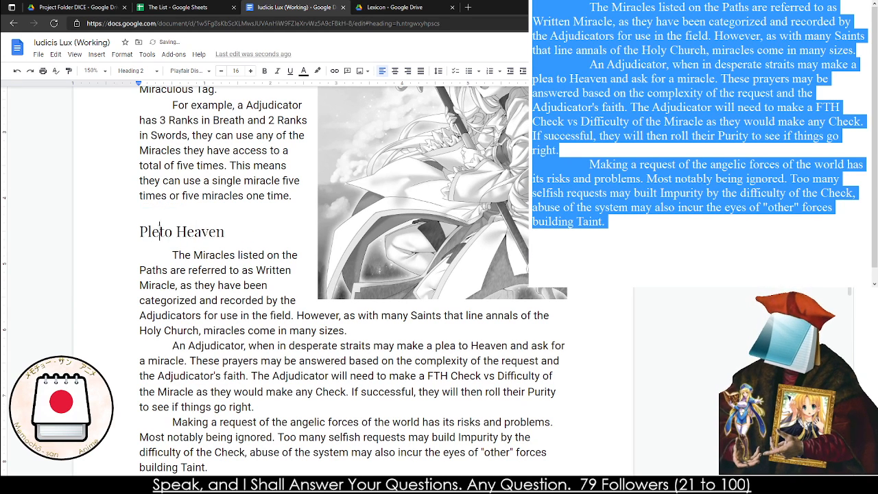
pyautogui.click(159, 231)
# Look over the pages from Miraculous Energy and Pleas to Heaven through Purity to the start of The Natural Miracles
pyautogui.scroll(5, 185, 254)
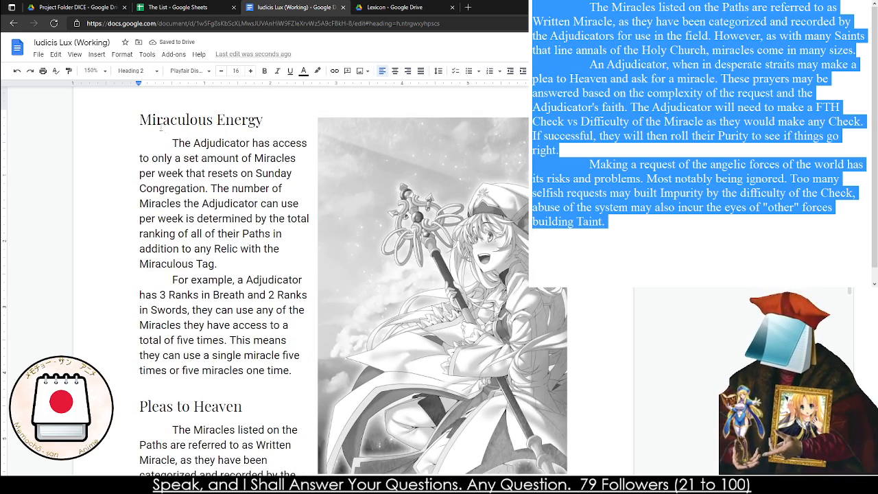
pyautogui.scroll(-10, 198, 264)
pyautogui.click(196, 216)
pyautogui.scroll(-20, 159, 267)
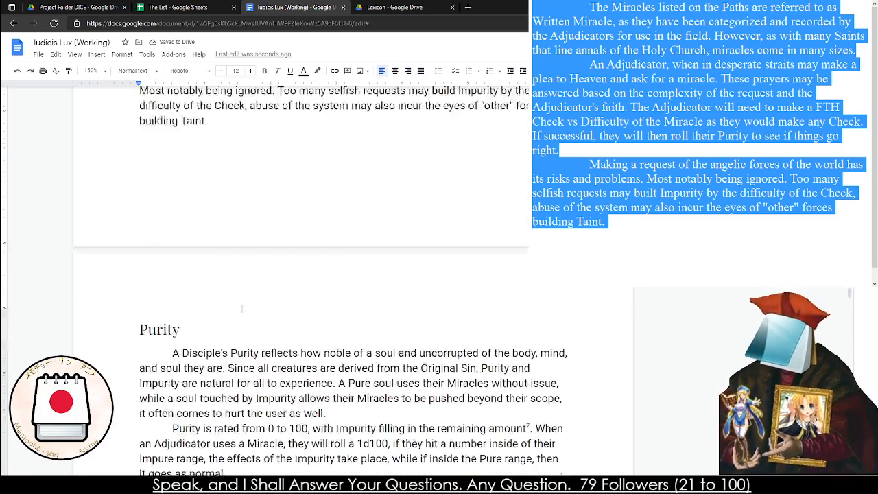
pyautogui.scroll(-2, 159, 266)
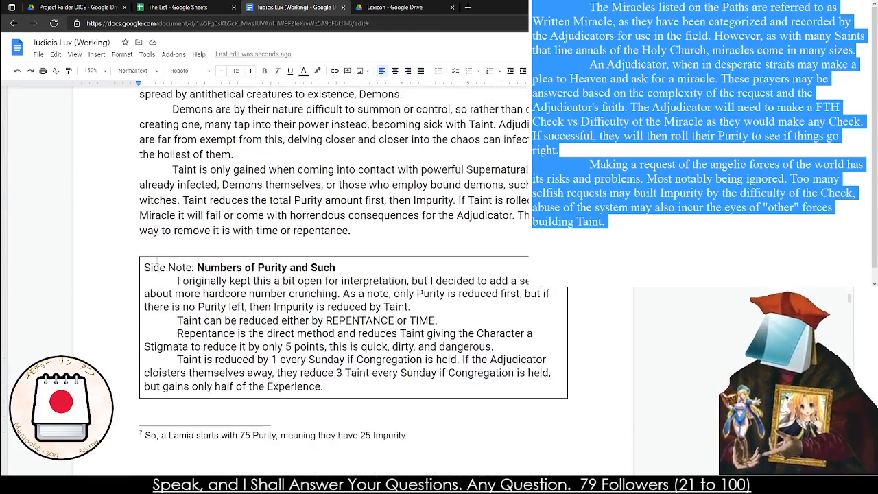
pyautogui.scroll(-10, 189, 255)
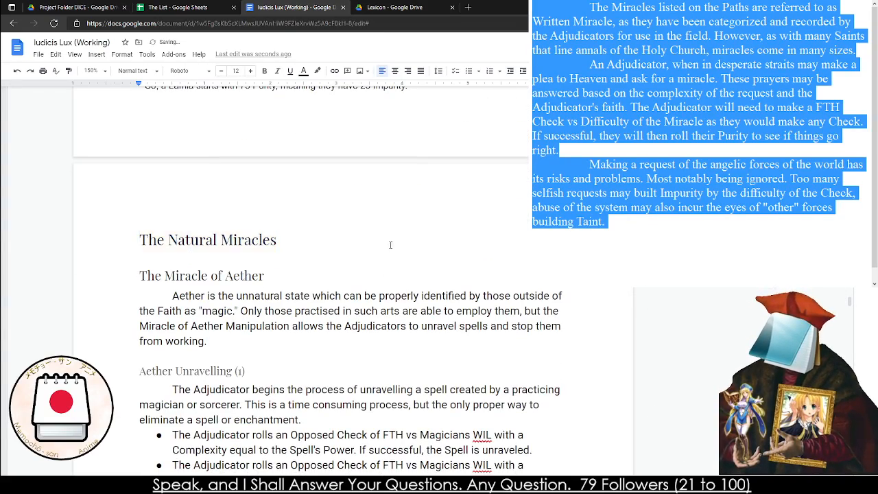
# Read through the Purity and Taint paragraphs, the Pleas to Heaven text and the "Numbers of Purity and Such" side note
pyautogui.scroll(20, 348, 395)
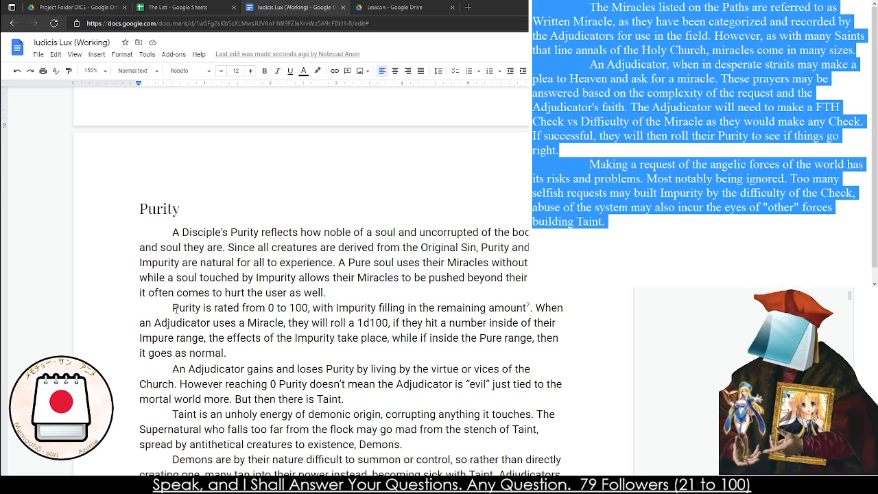
pyautogui.click(131, 369)
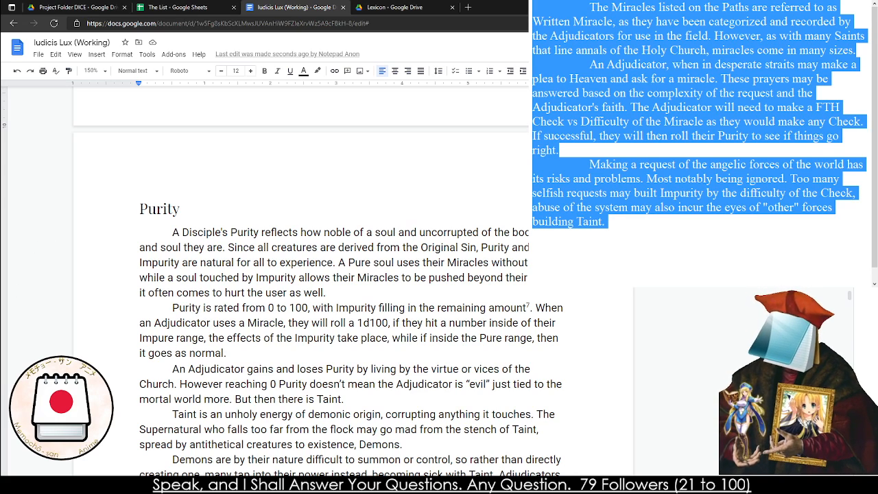
pyautogui.click(131, 307)
pyautogui.tripleClick(186, 274)
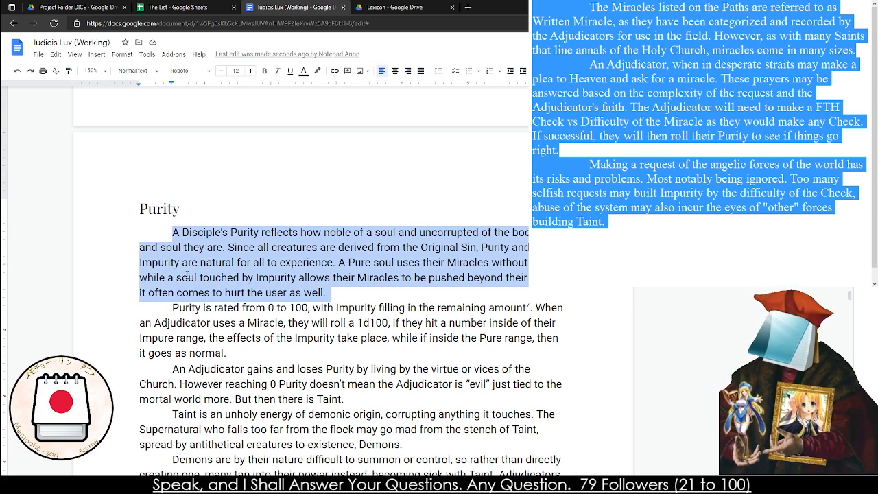
pyautogui.scroll(-4, 186, 274)
pyautogui.tripleClick(195, 243)
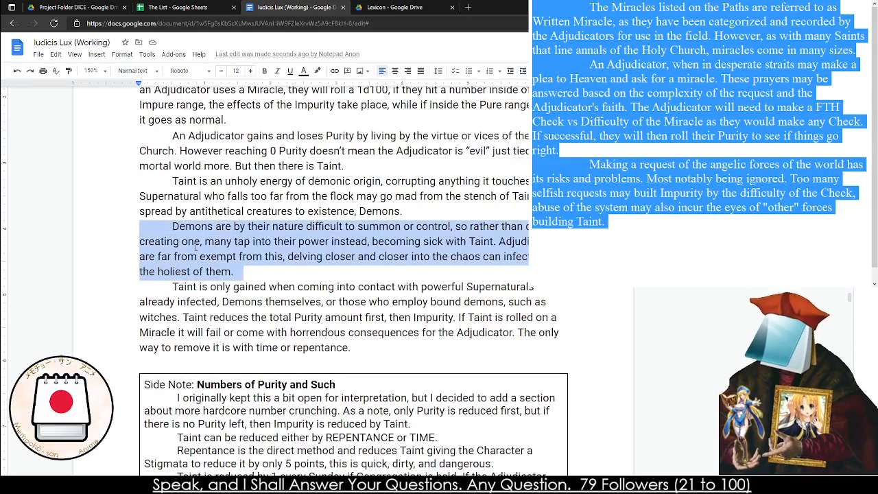
pyautogui.doubleClick(197, 245)
pyautogui.scroll(8, 198, 244)
pyautogui.scroll(-15, 189, 212)
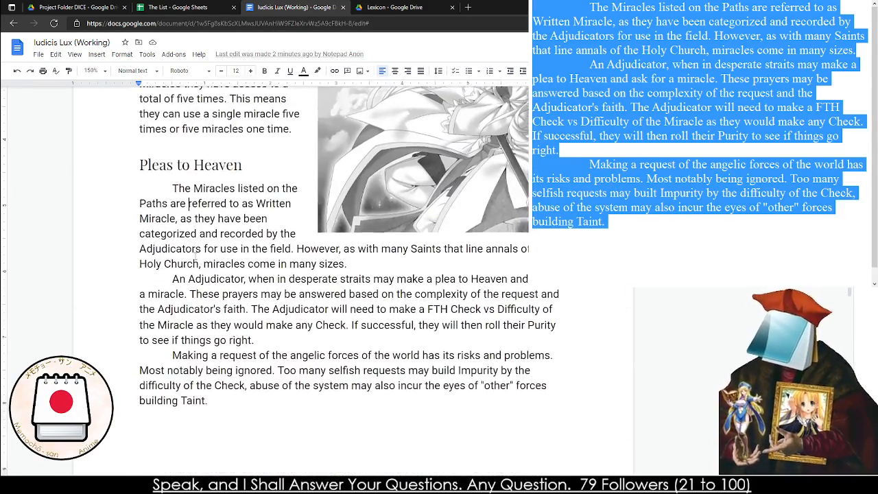
pyautogui.scroll(-3, 196, 255)
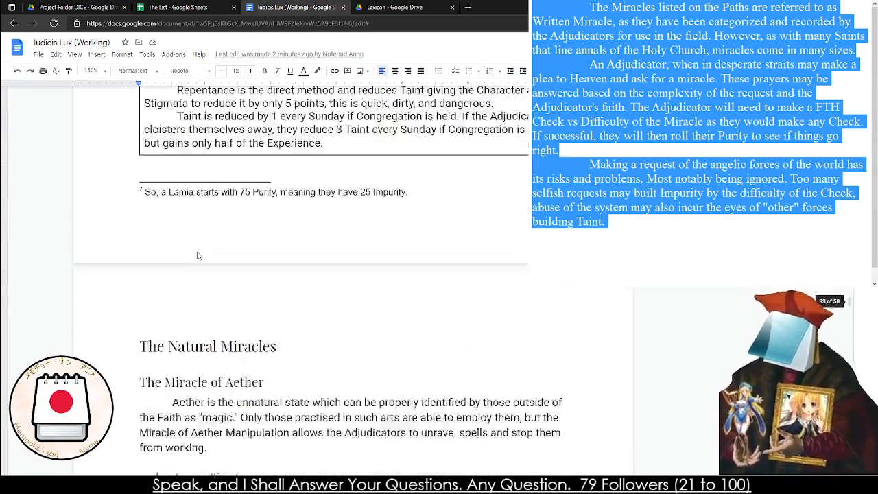
pyautogui.scroll(2, 197, 255)
pyautogui.tripleClick(256, 183)
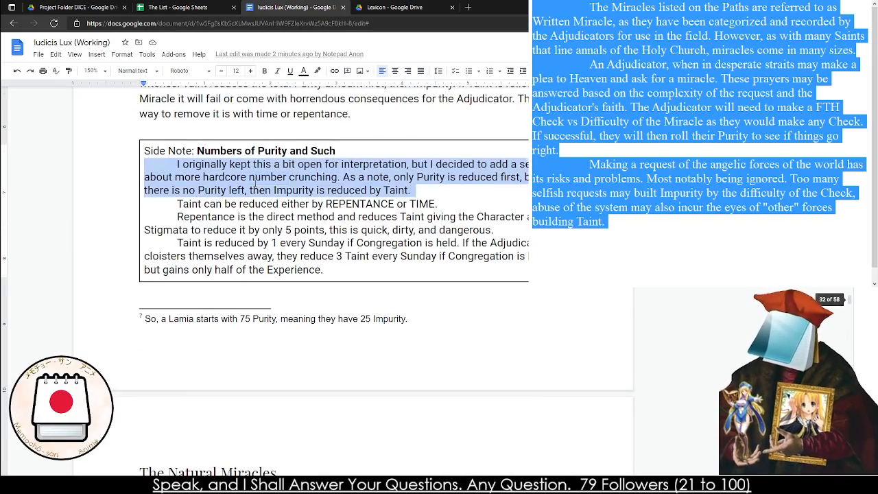
pyautogui.tripleClick(246, 217)
# Review The Natural Miracles from The Miracle of Aether entries through the side note to the start of The Miracles of Battle
pyautogui.scroll(-5, 206, 233)
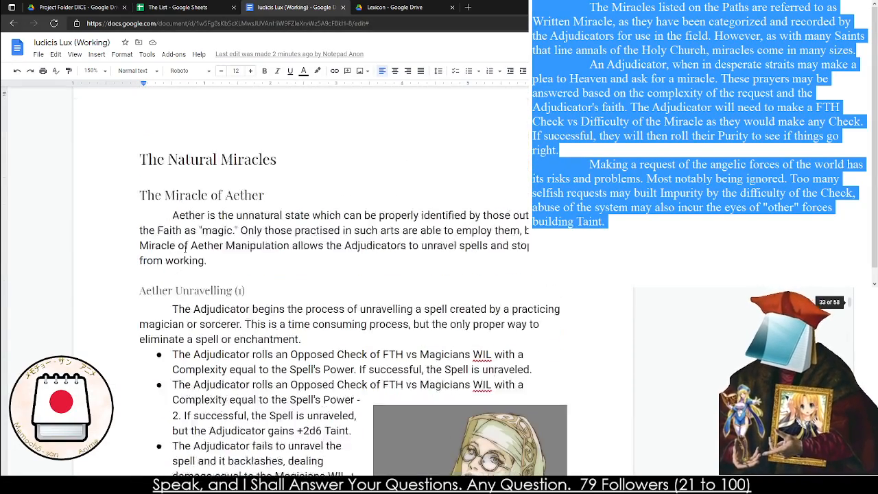
pyautogui.scroll(-1, 185, 249)
pyautogui.tripleClick(196, 207)
pyautogui.tripleClick(196, 207)
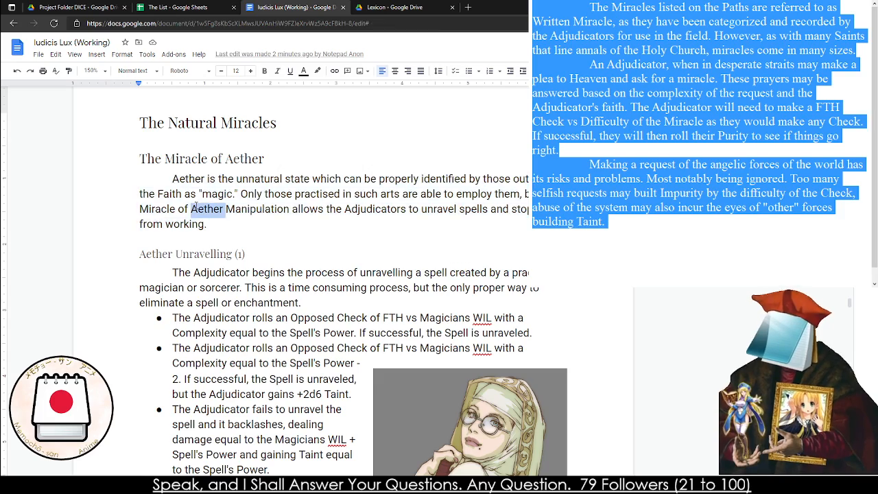
pyautogui.tripleClick(196, 208)
pyautogui.scroll(-3, 196, 207)
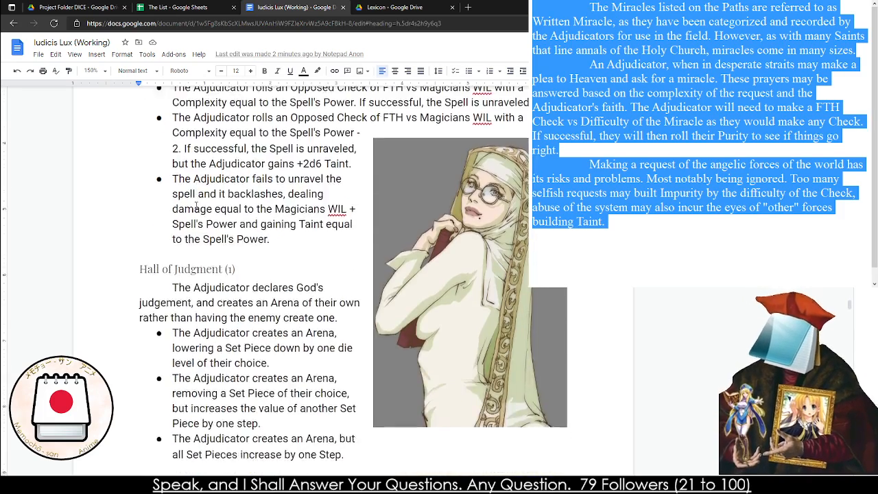
pyautogui.tripleClick(203, 186)
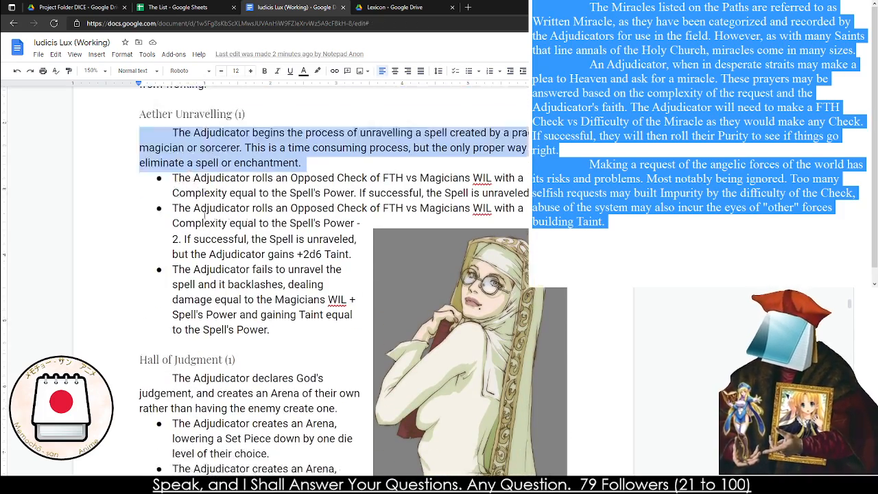
pyautogui.scroll(-6, 203, 186)
pyautogui.scroll(-5, 239, 228)
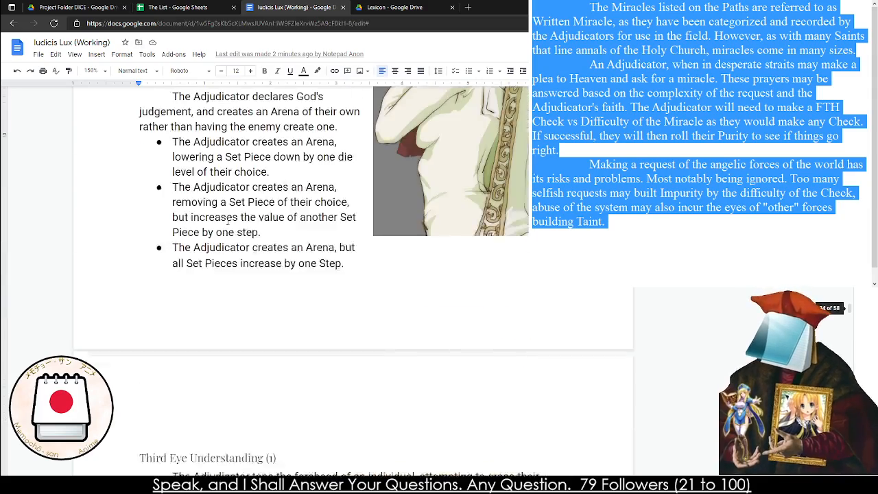
pyautogui.scroll(-10, 239, 228)
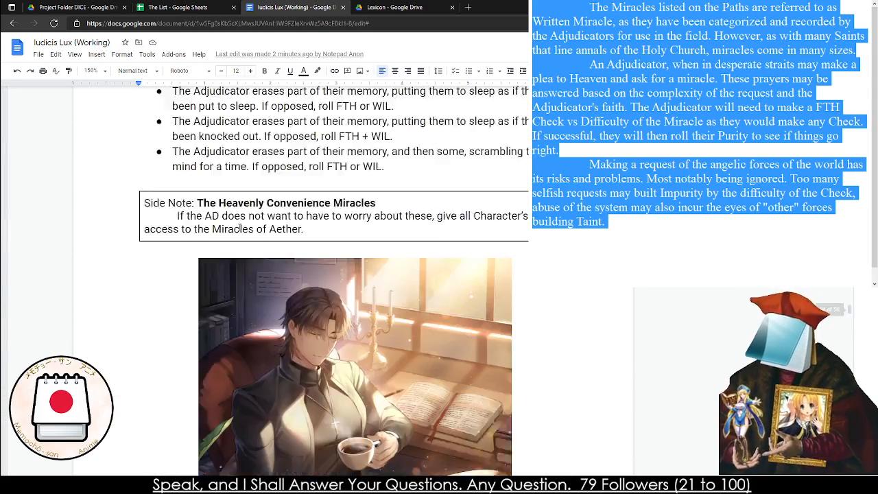
pyautogui.scroll(-1, 240, 226)
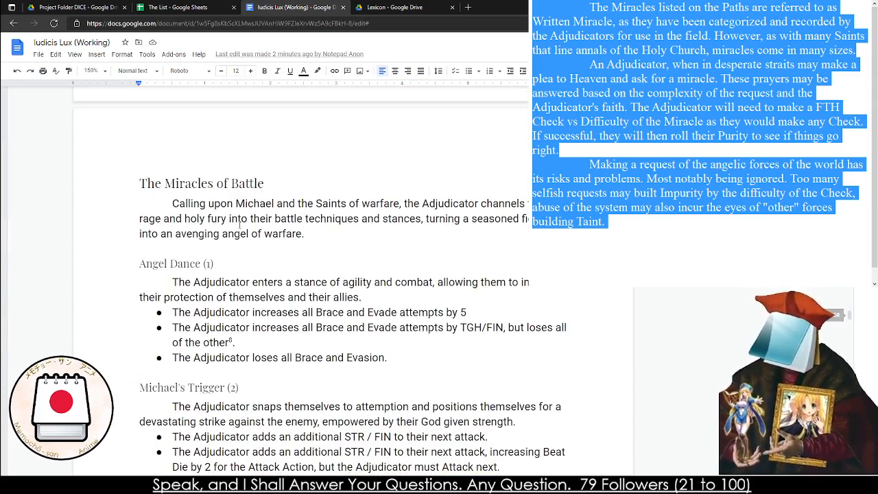
# Enlarge the document view to 200% and replace "warfare" with "War" in "the Saints of warfare" under The Miracles of Battle
pyautogui.scroll(-3, 239, 224)
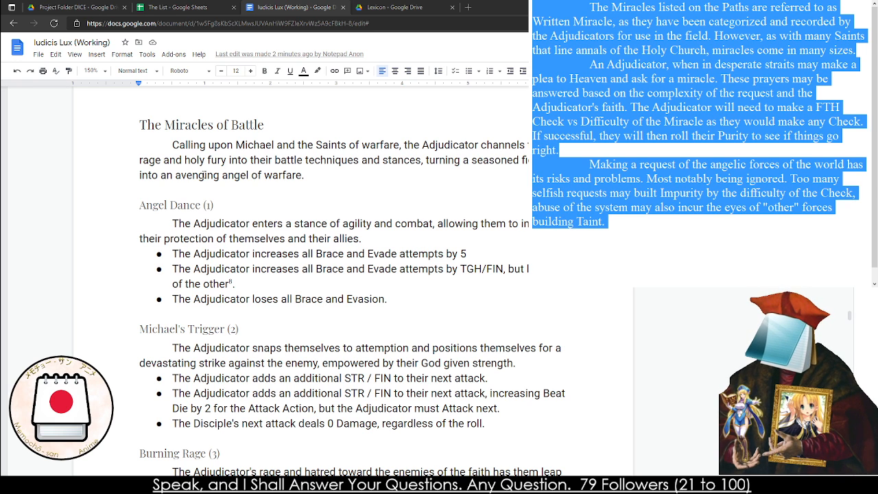
pyautogui.click(204, 174)
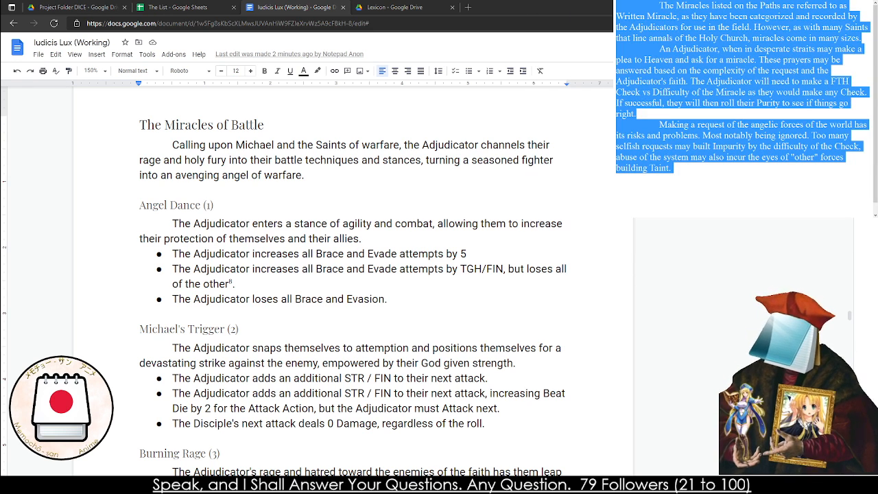
pyautogui.click(216, 205)
pyautogui.click(91, 70)
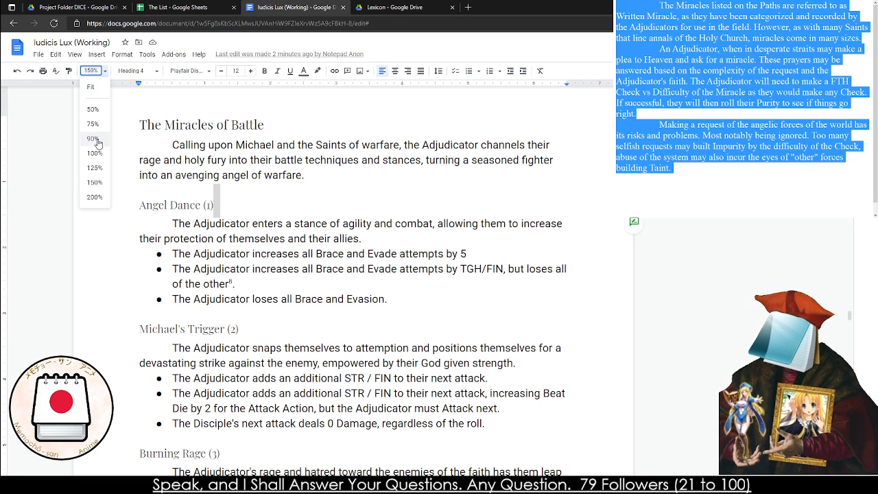
pyautogui.click(93, 198)
pyautogui.moveTo(241, 163); pyautogui.dragTo(227, 164)
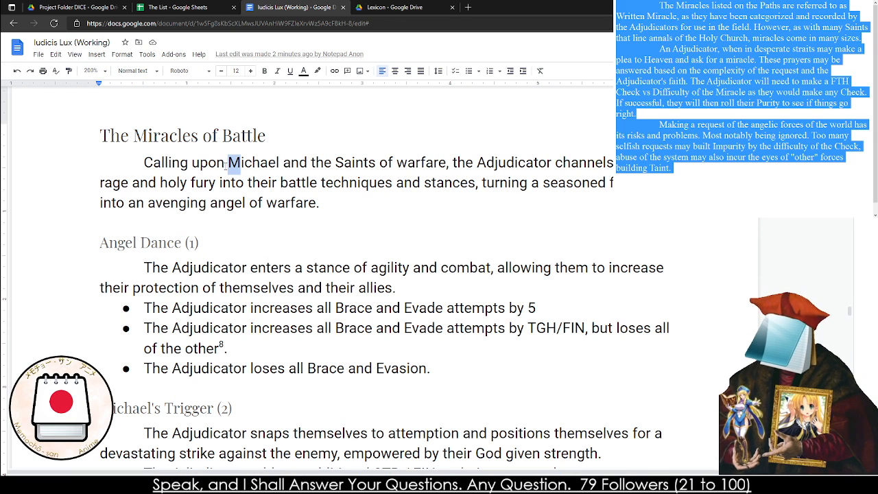
pyautogui.doubleClick(421, 164)
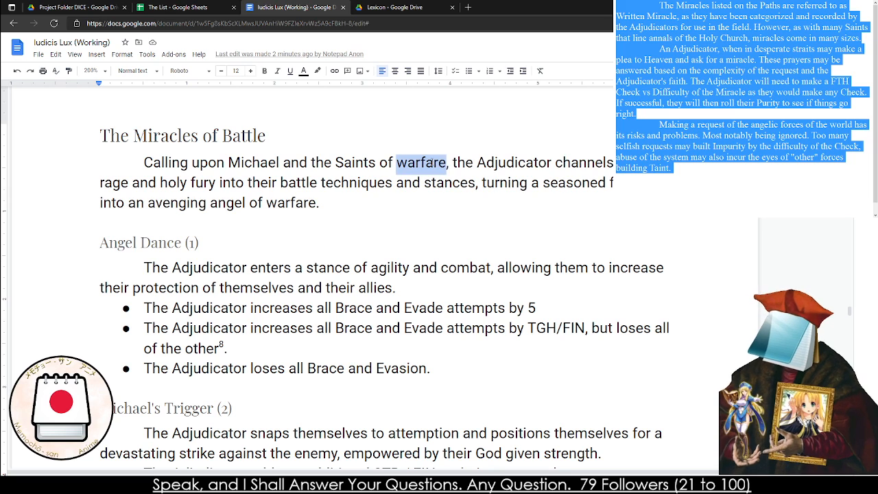
pyautogui.write('War')
pyautogui.click(432, 163)
pyautogui.click(280, 184)
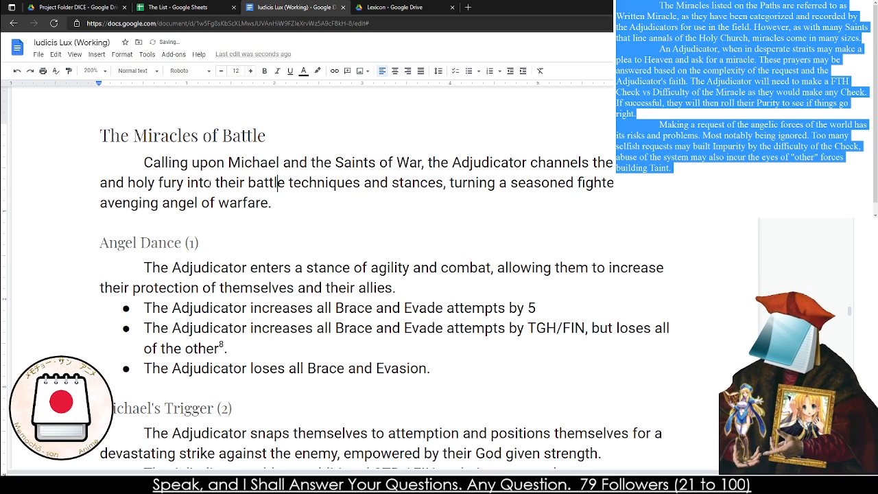
# Replace "warfare" with "death" in "avenging angel of warfare" at the end of The Miracles of Battle introduction
pyautogui.click(206, 184)
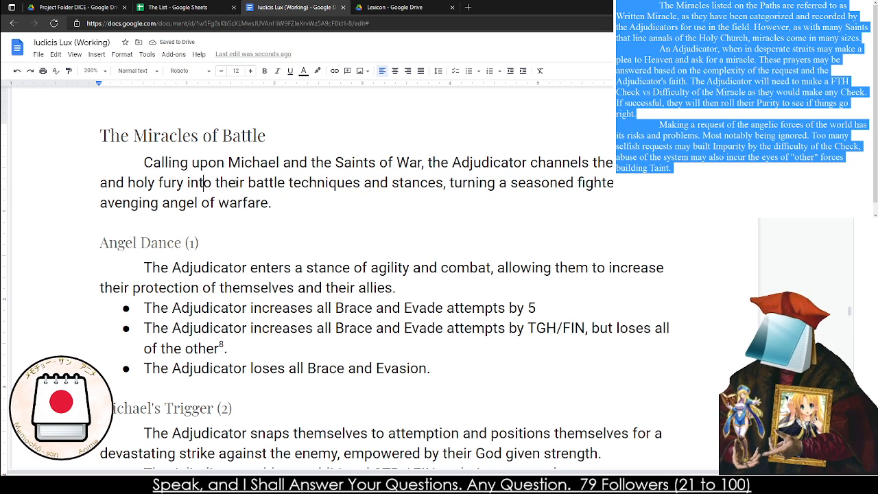
pyautogui.scroll(-1, 236, 224)
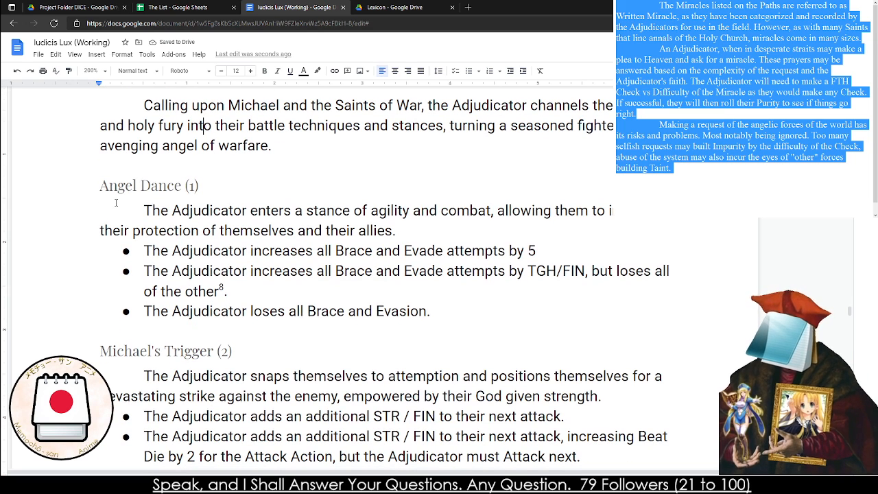
pyautogui.doubleClick(232, 144)
pyautogui.write('ddat')
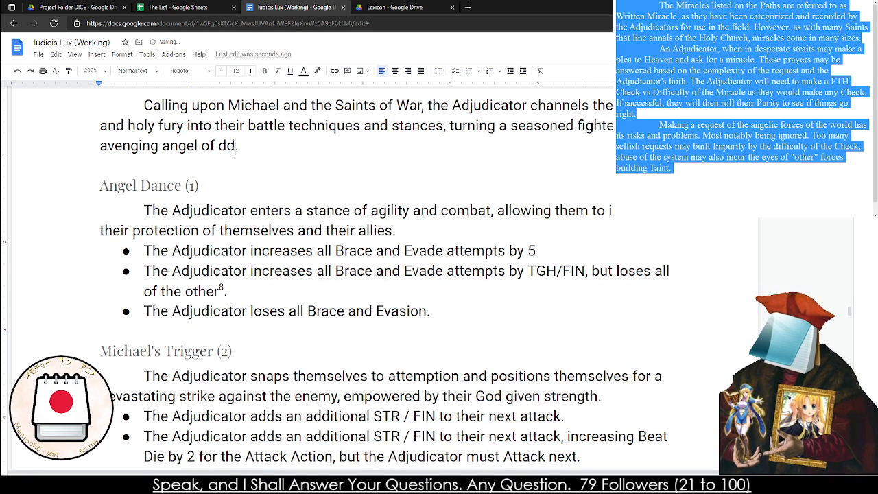
pyautogui.press('BackSpace')
pyautogui.press('BackSpace')
pyautogui.press('BackSpace')
pyautogui.write('eath.')
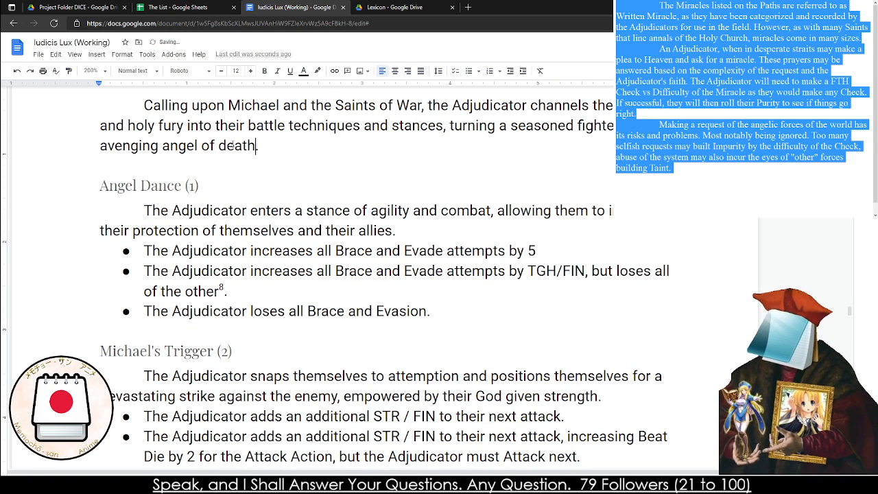
# Read through the Angel Dance, Michael's Trigger and Burning Rage entries down to Martyr's Counter
pyautogui.click(286, 210)
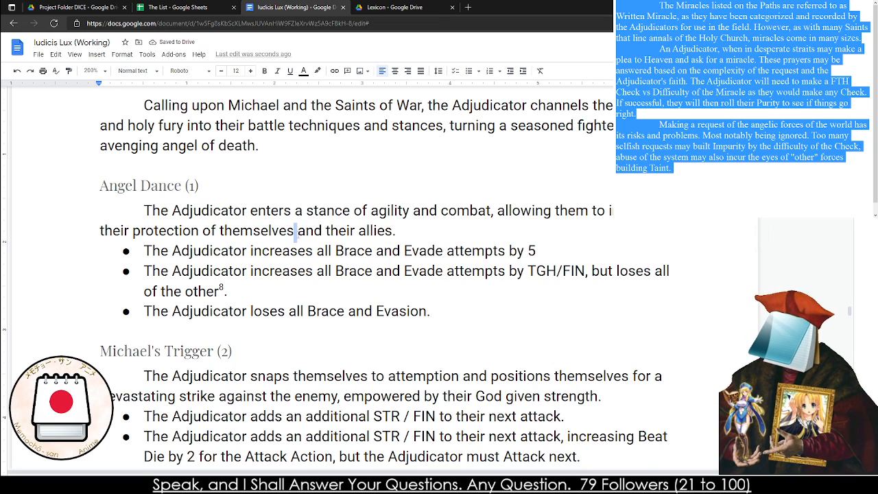
pyautogui.tripleClick(297, 232)
pyautogui.click(296, 231)
pyautogui.tripleClick(280, 251)
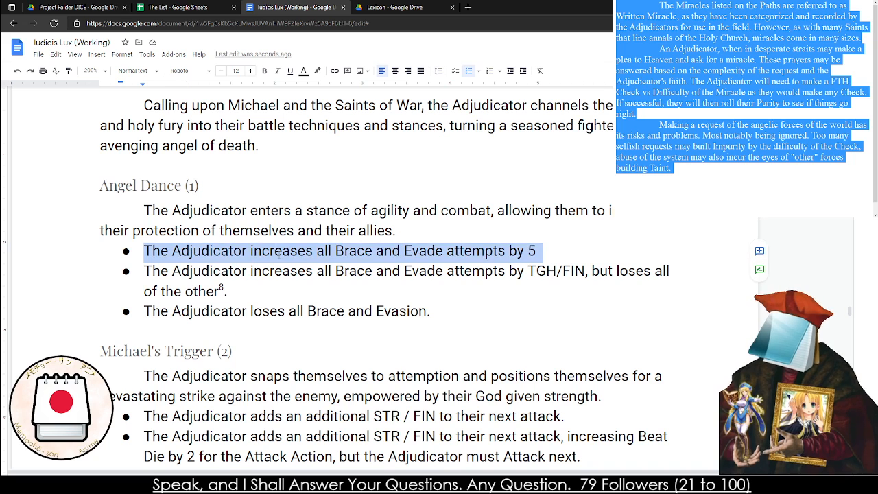
pyautogui.click(252, 273)
pyautogui.tripleClick(257, 277)
pyautogui.click(257, 278)
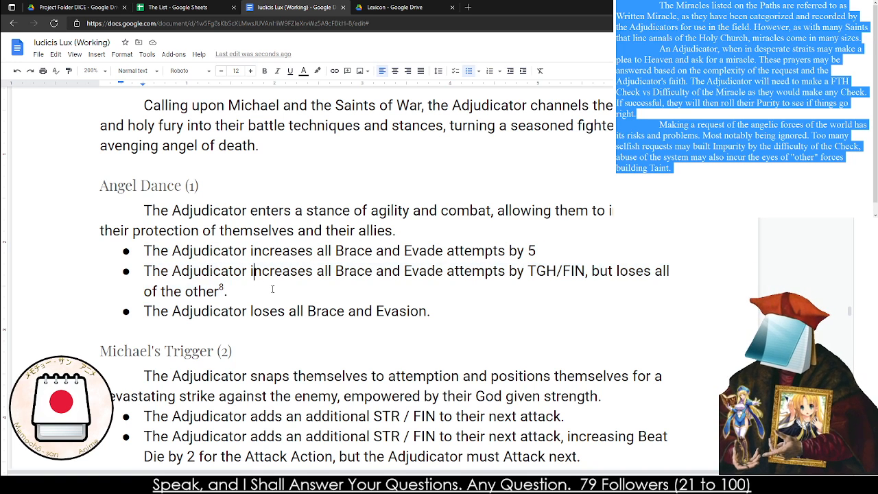
pyautogui.scroll(-2, 190, 255)
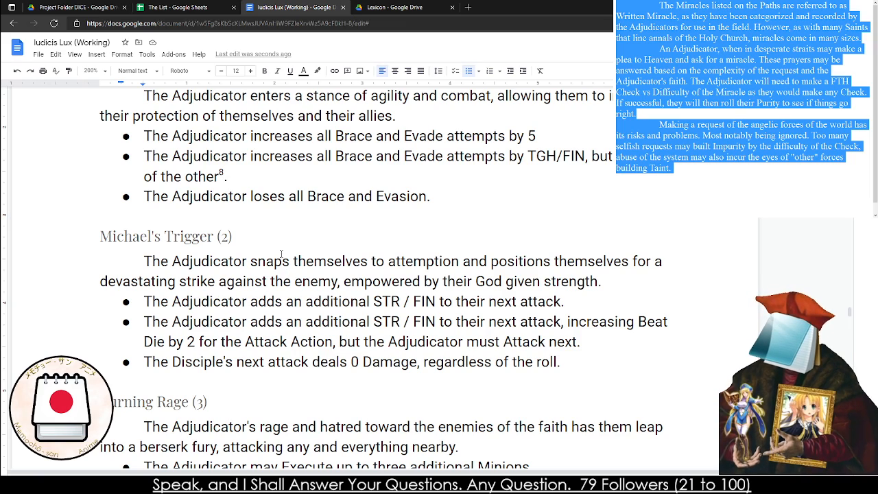
pyautogui.scroll(-2, 281, 248)
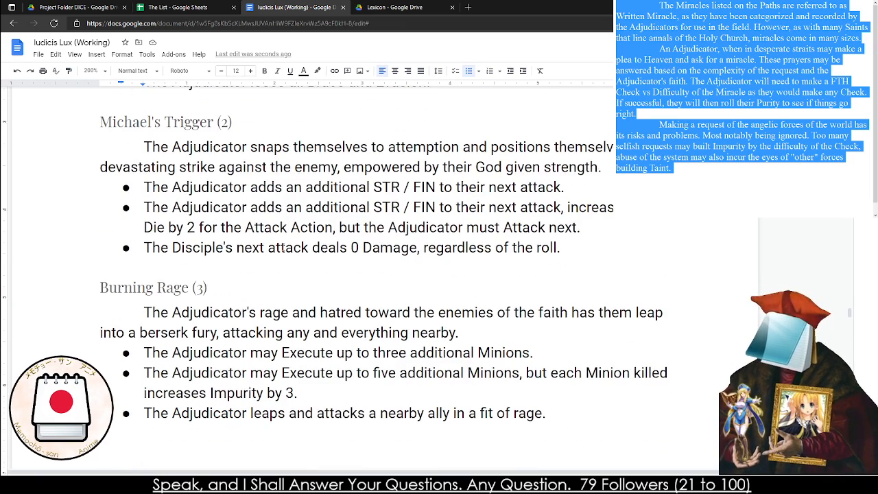
pyautogui.scroll(-8, 284, 248)
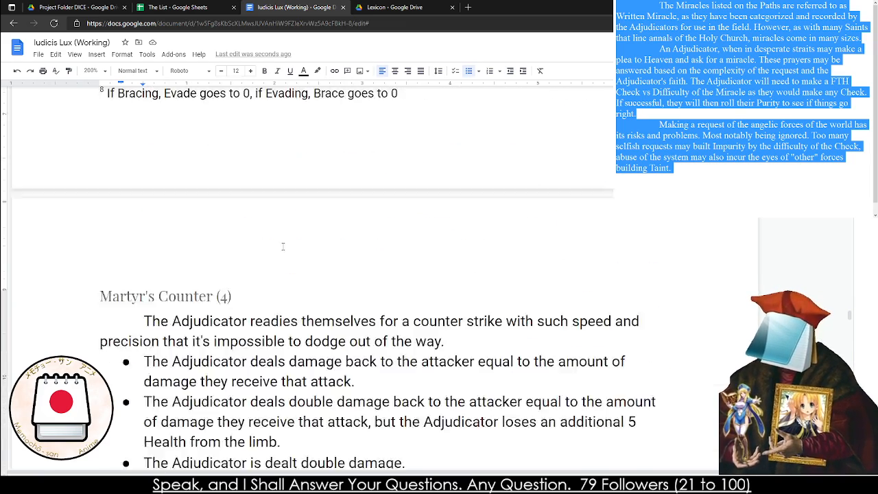
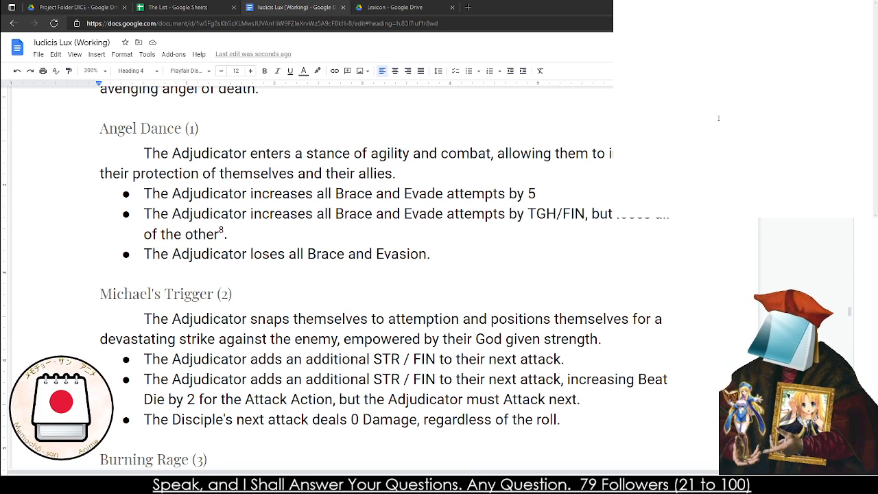
# Search the web for "saints of War" in a new browser tab and open the Wikipedia article on military saints
pyautogui.click(467, 7)
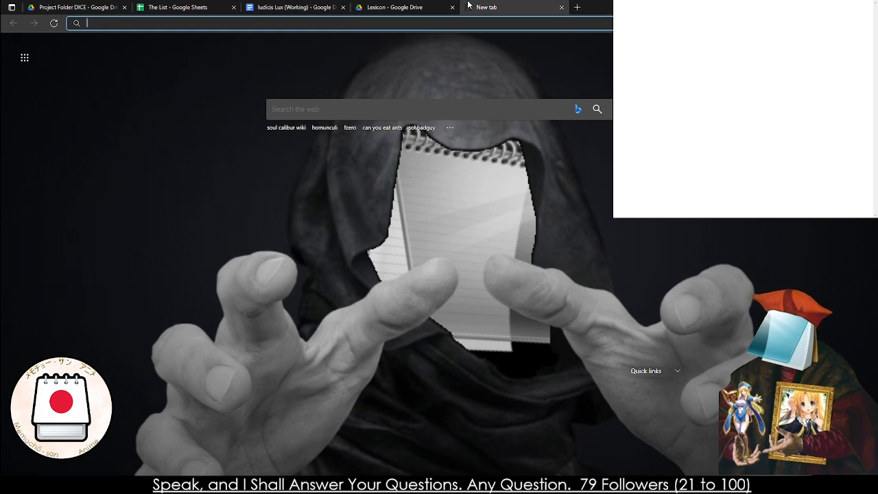
pyautogui.write('s')
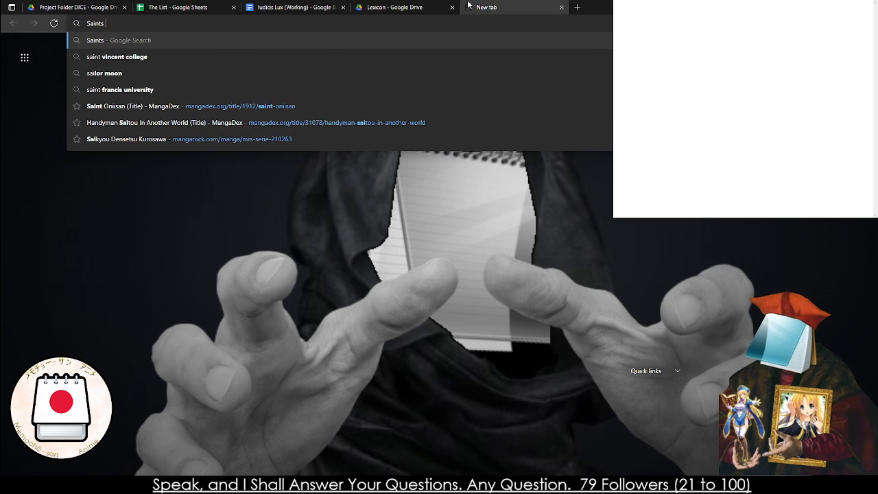
pyautogui.write('aints of War')
pyautogui.press('Return')
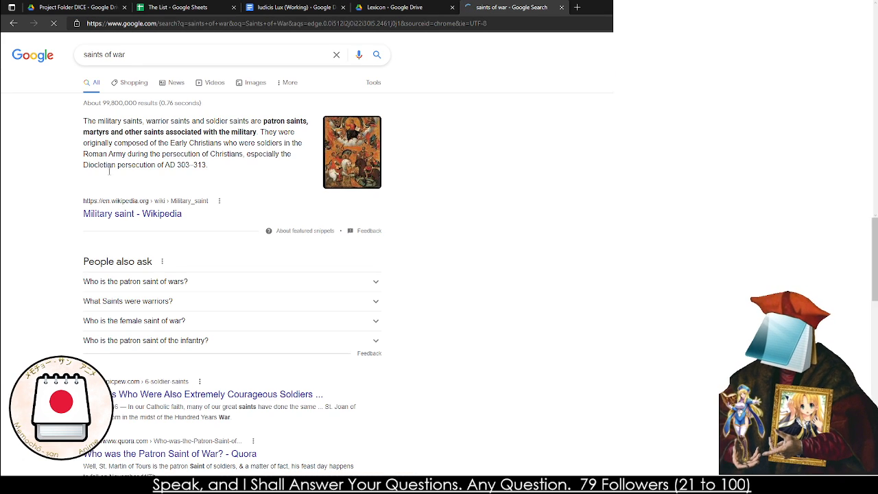
pyautogui.click(128, 217)
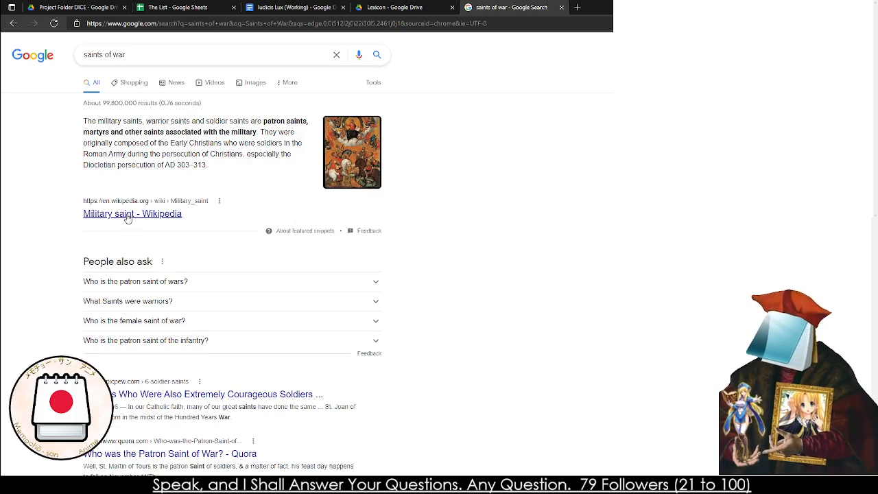
# Examine the Catholic table of military saints, from Agathius to Joan of Arc, for names and patronages suited to a Battle miracle
pyautogui.scroll(-10, 157, 226)
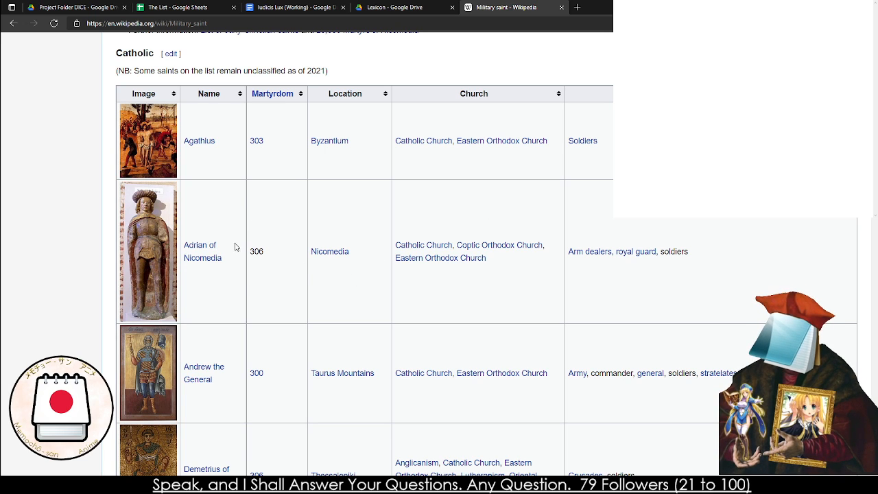
pyautogui.scroll(-5, 246, 286)
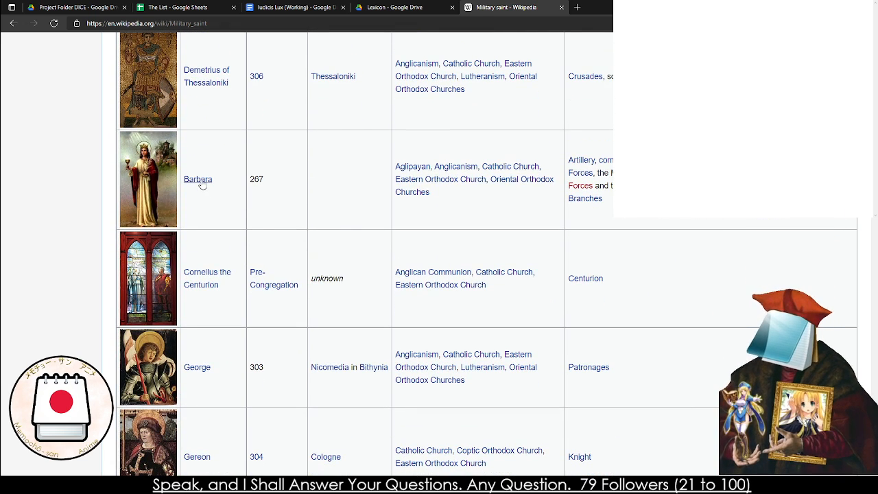
pyautogui.moveTo(201, 182)
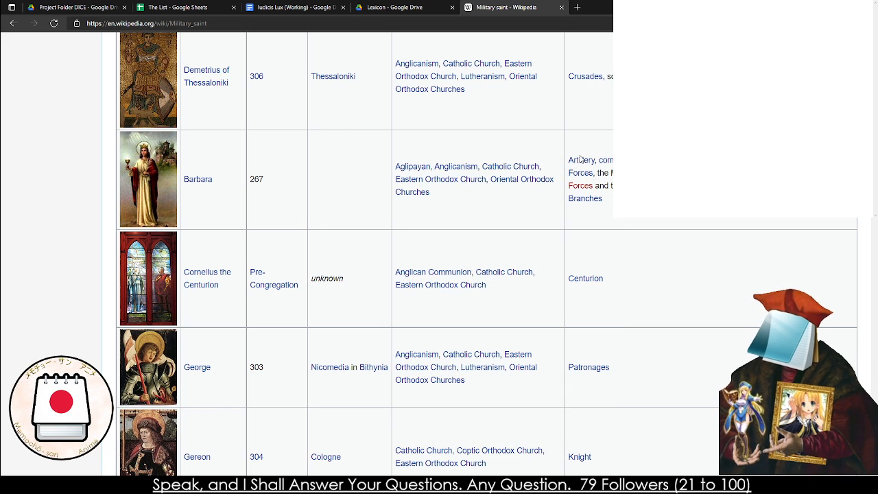
pyautogui.scroll(1, 576, 165)
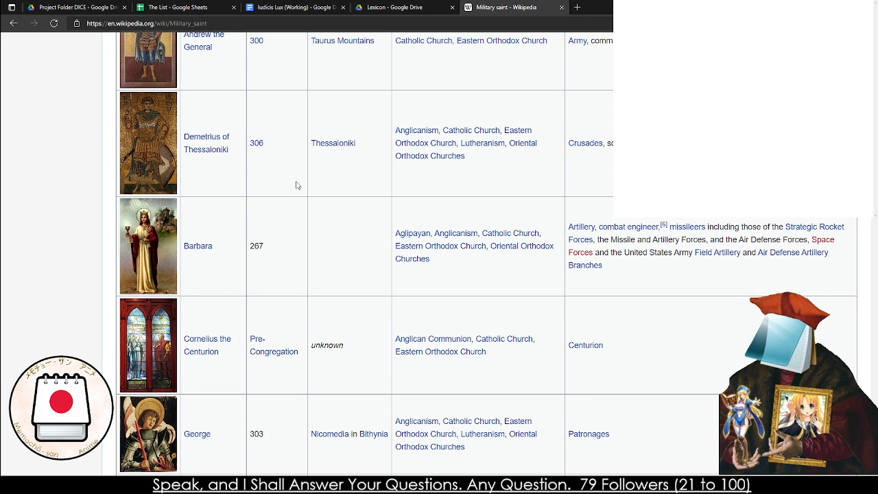
pyautogui.scroll(2, 377, 286)
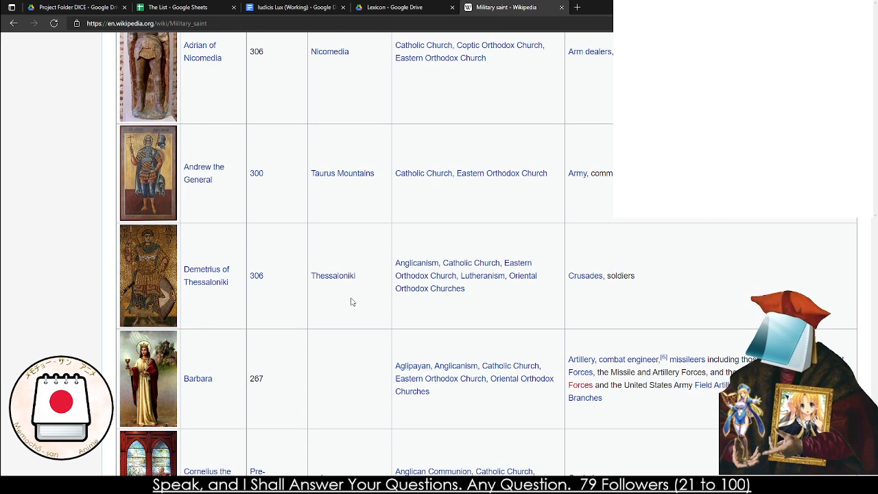
pyautogui.scroll(3, 351, 302)
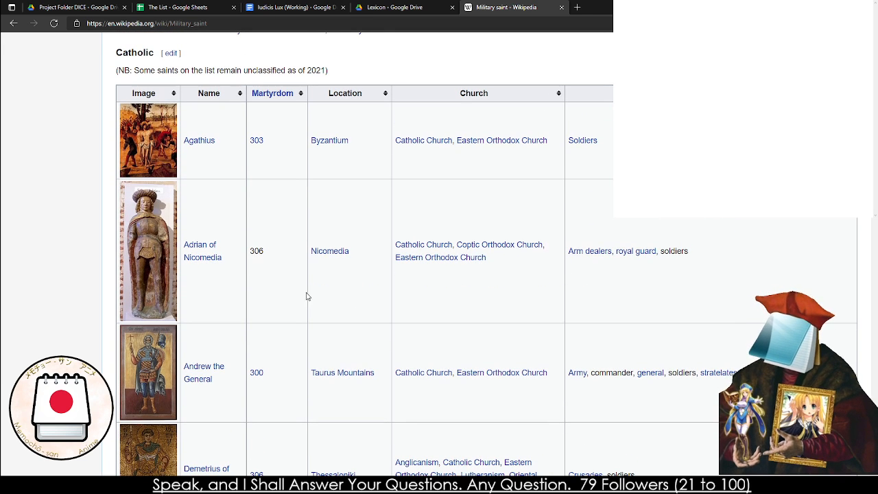
pyautogui.moveTo(594, 255)
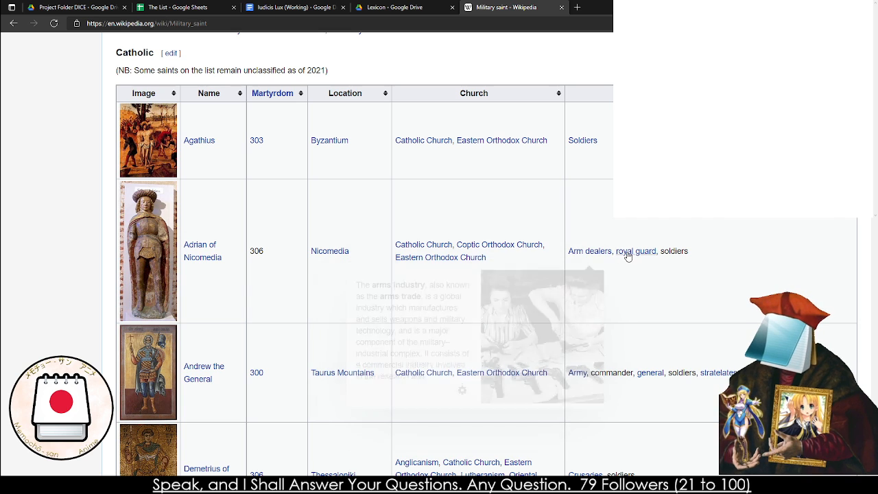
pyautogui.moveTo(626, 252)
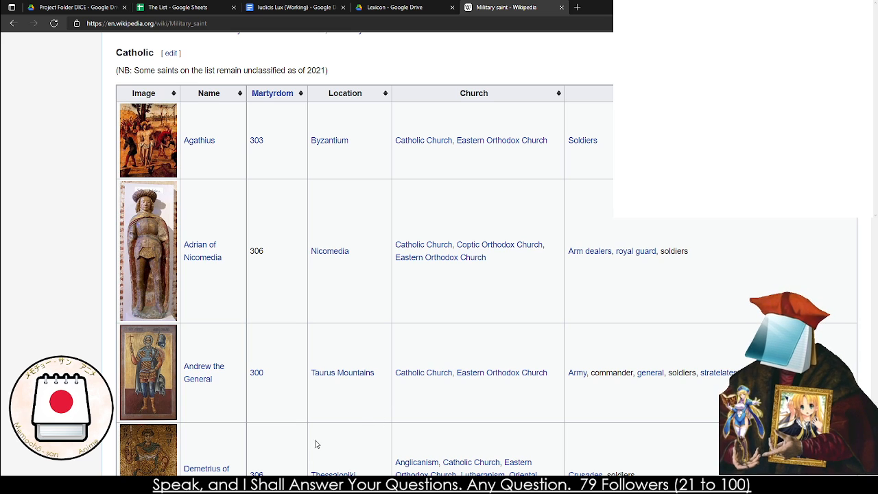
pyautogui.scroll(-5, 312, 425)
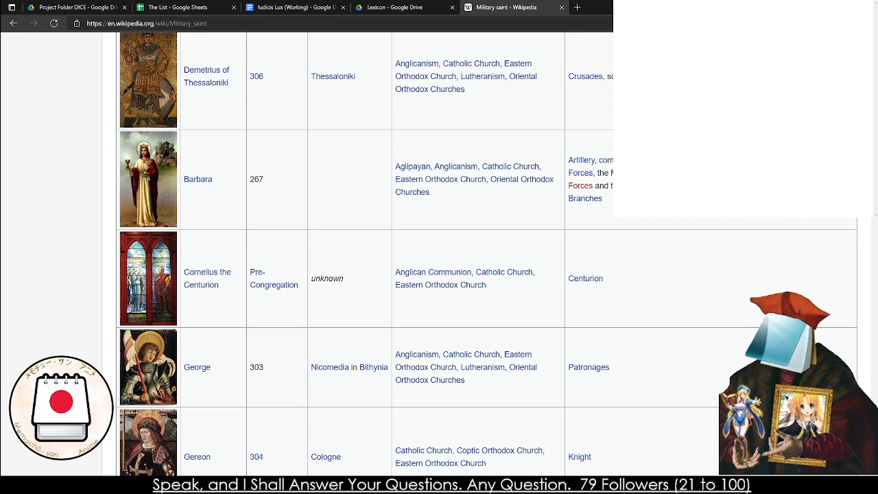
pyautogui.scroll(-3, 364, 274)
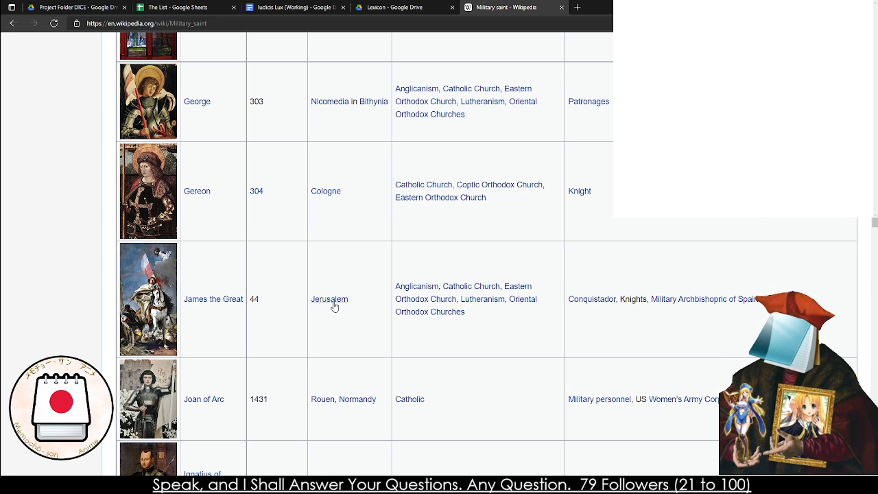
pyautogui.moveTo(192, 304)
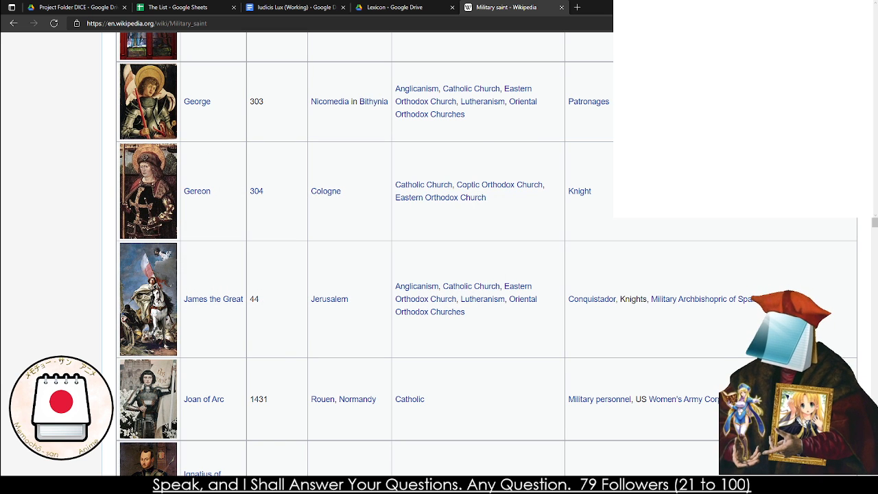
# Write the miracle title "Jame's Benediction (1)" in the blank note
pyautogui.click(662, 142)
pyautogui.write("James's")
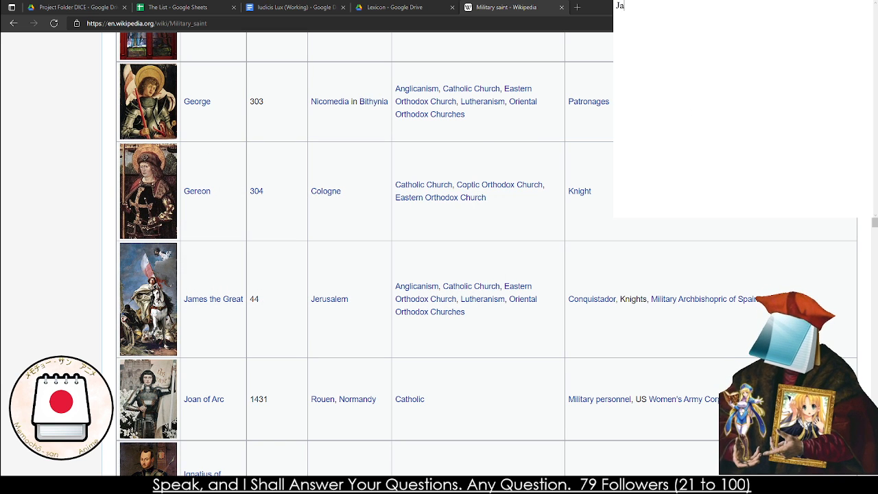
pyautogui.press('BackSpace')
pyautogui.write("'s")
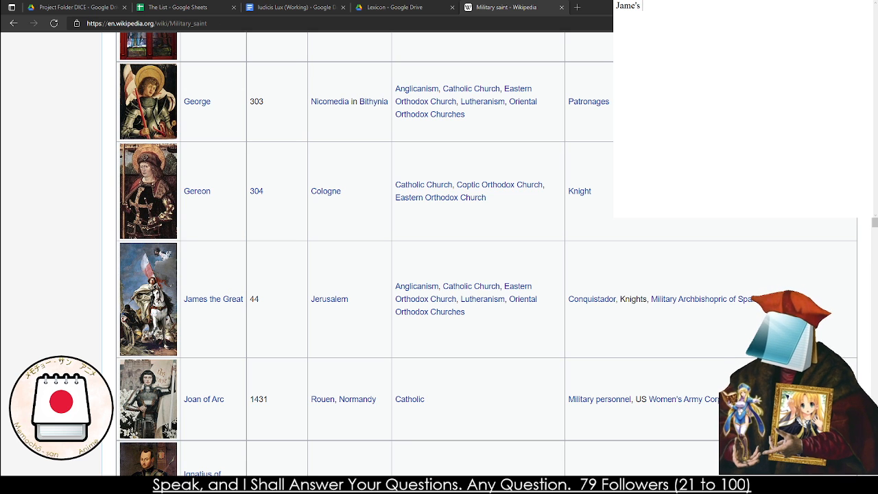
pyautogui.write(' Benediction (1)')
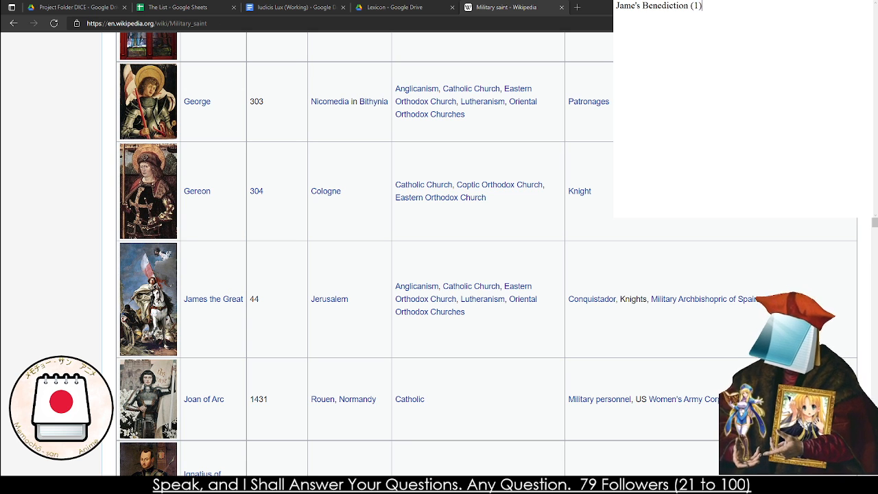
# Check the Battle miracles in the Iudicis Lux document and correct the note's title to "James's Benediction (1)"
pyautogui.click(295, 7)
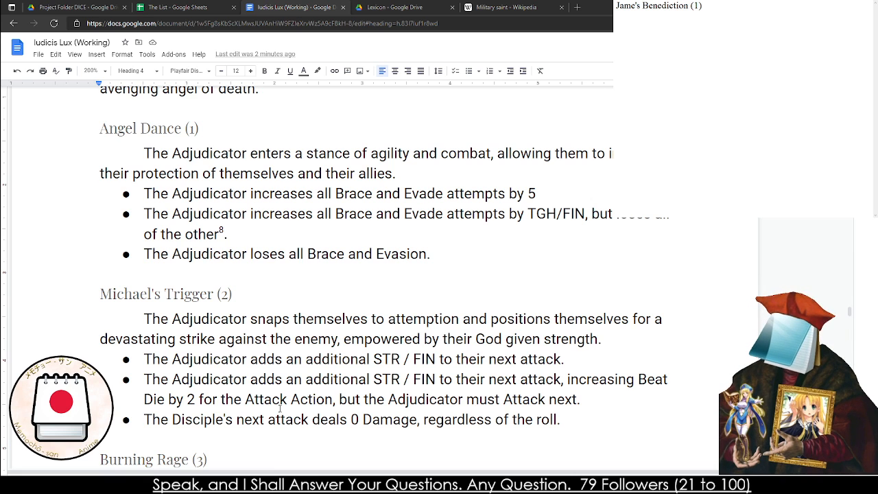
pyautogui.click(328, 399)
pyautogui.click(659, 17)
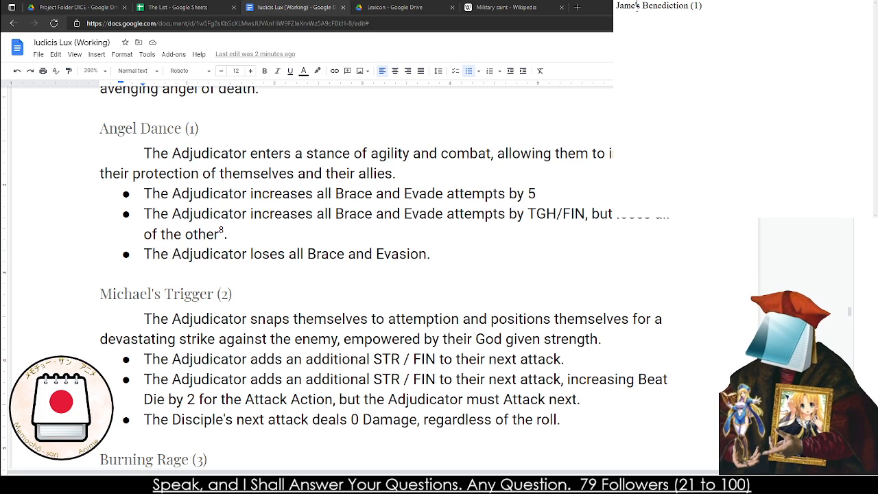
pyautogui.write('s')
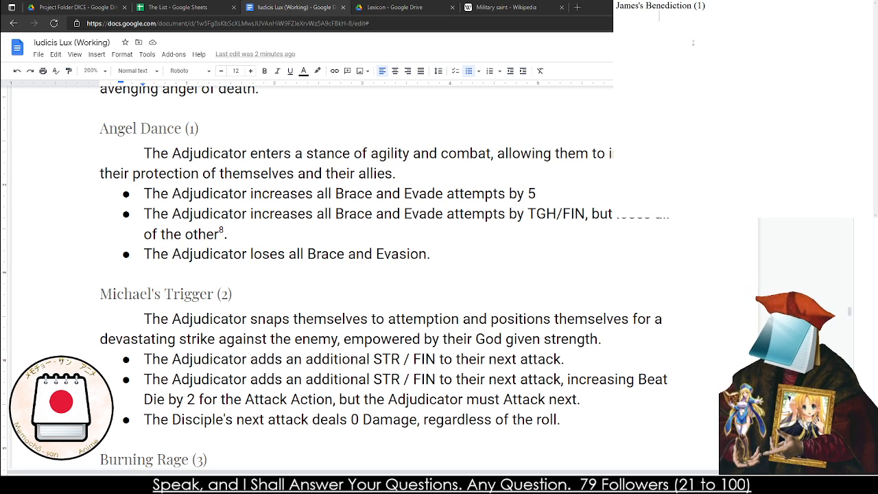
pyautogui.write('The Adjudic')
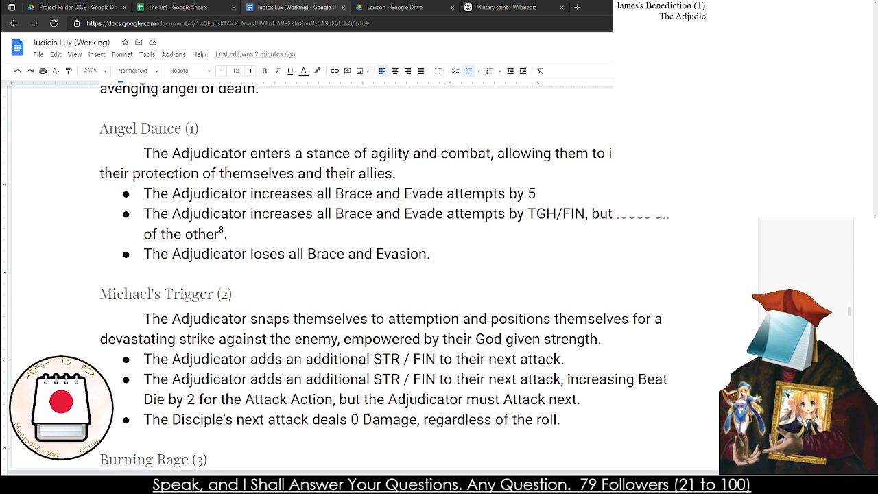
pyautogui.write('ator')
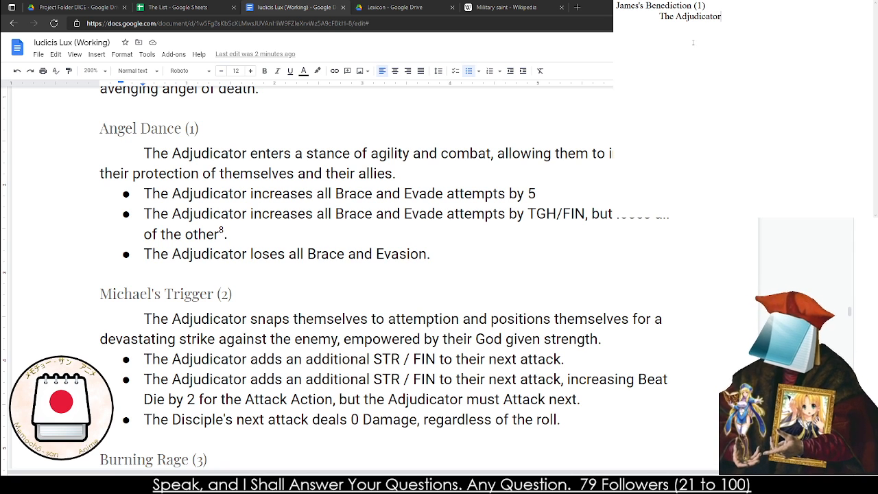
pyautogui.write(' in a mom')
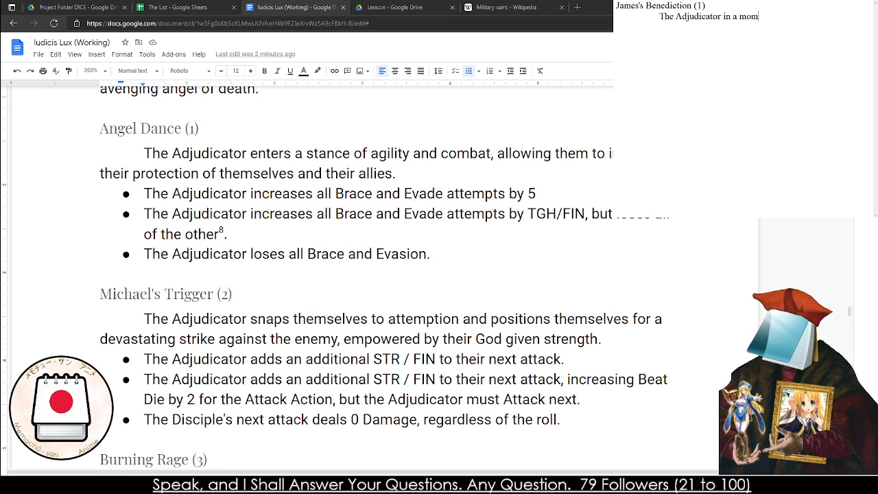
pyautogui.write('ent of need.')
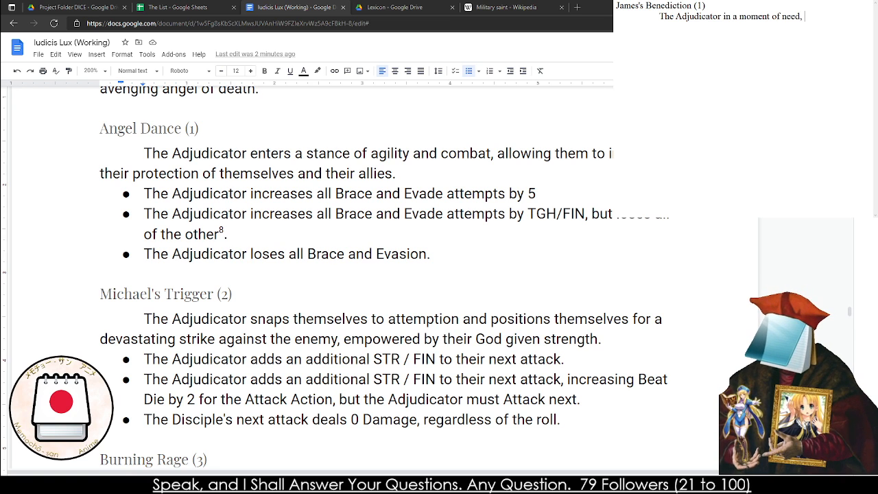
pyautogui.write(' can quickly')
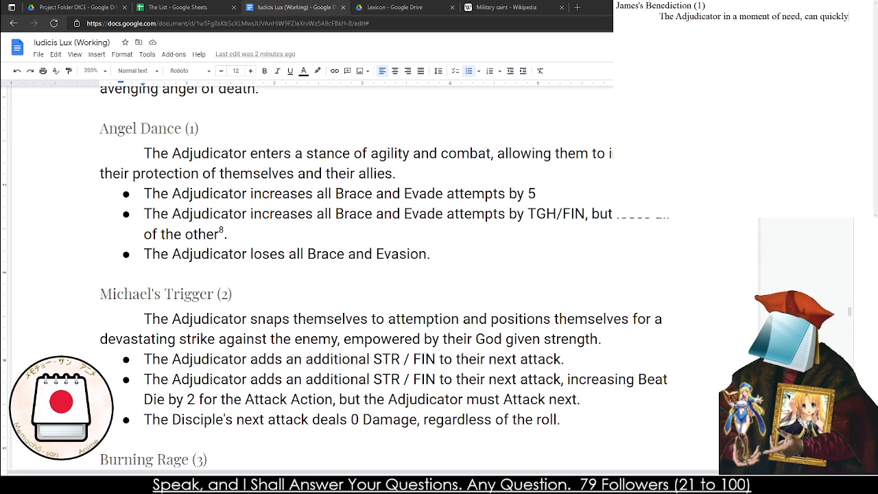
pyautogui.write(' snap')
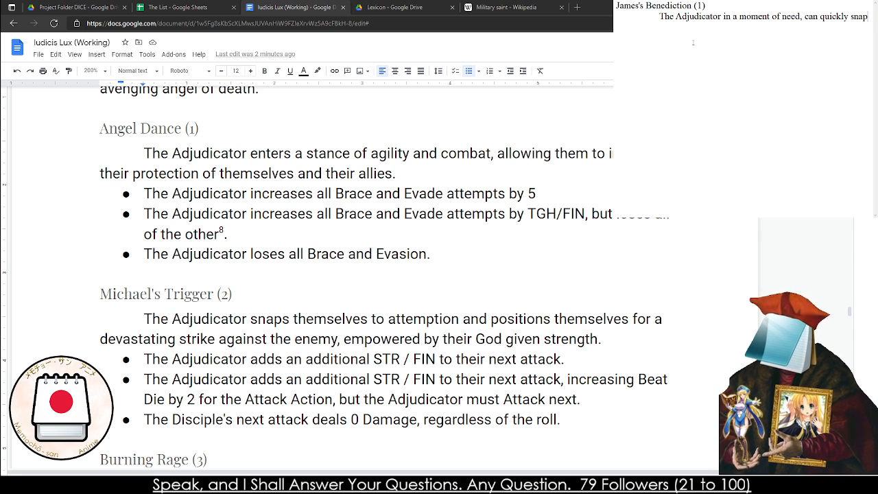
# Draft the opening of the James's Benediction description: "The Adjudicator in a moment of need, can quickly"
pyautogui.press('BackSpace')
pyautogui.press('BackSpace')
pyautogui.press('BackSpace')
pyautogui.press('BackSpace')
pyautogui.press('BackSpace')
pyautogui.press('BackSpace')
pyautogui.press('BackSpace')
# Consult the military saints table for Adrian of Nicomedia and replace the whole note with the miracle title "Adrian's Call (1)"
pyautogui.click(514, 7)
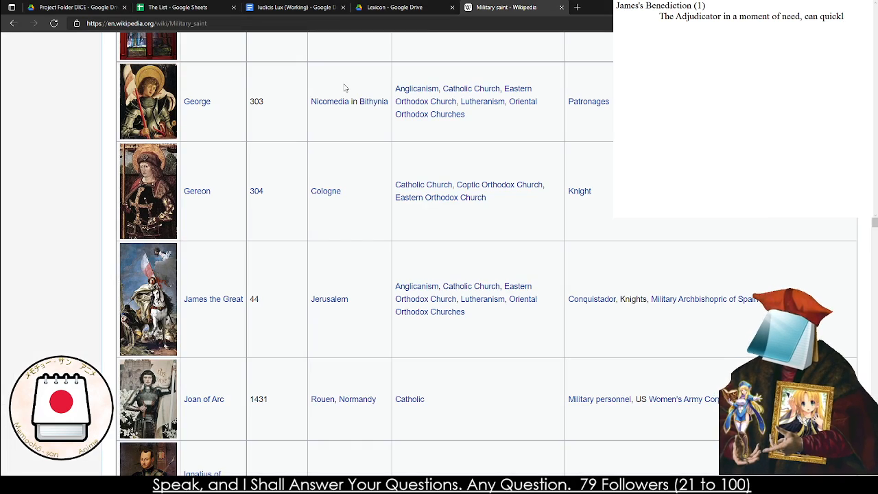
pyautogui.scroll(7, 509, 282)
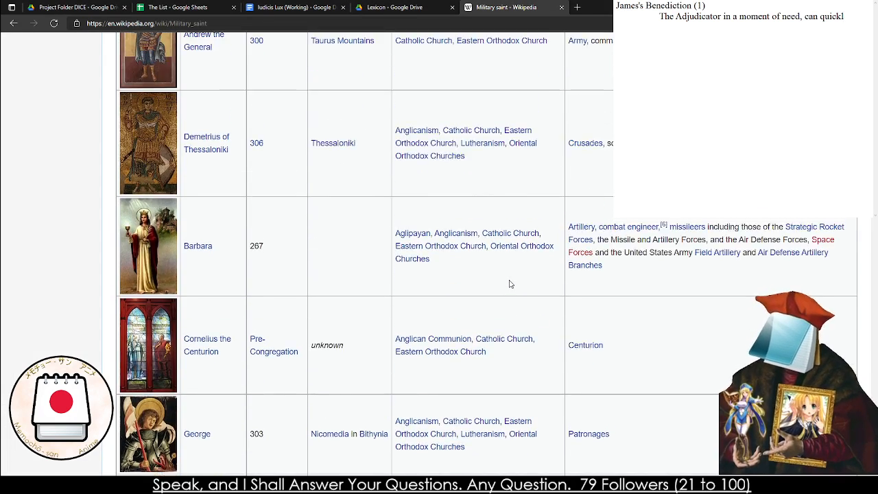
pyautogui.scroll(2, 274, 210)
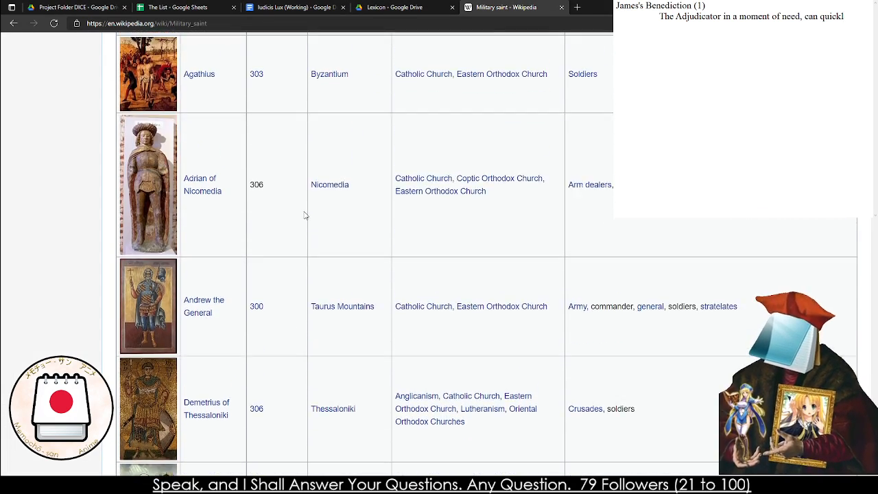
pyautogui.click(763, 85)
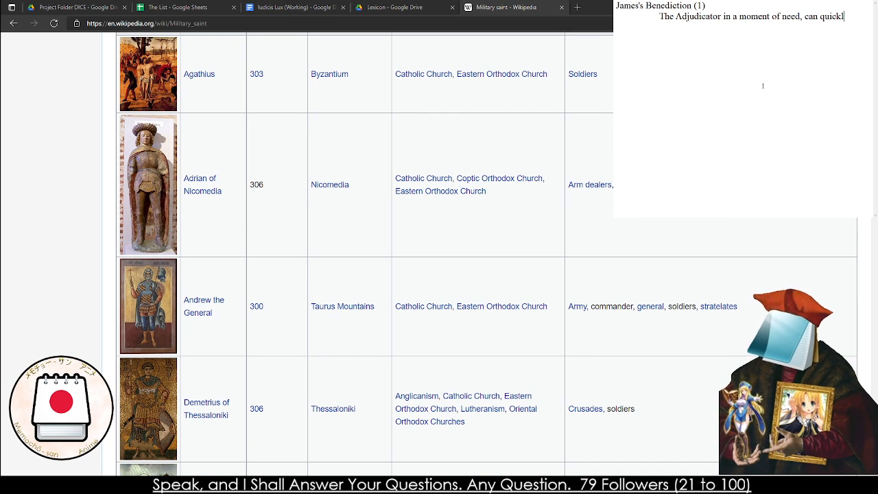
pyautogui.hotkey('ctrl', 'a')
pyautogui.write('Adrian')
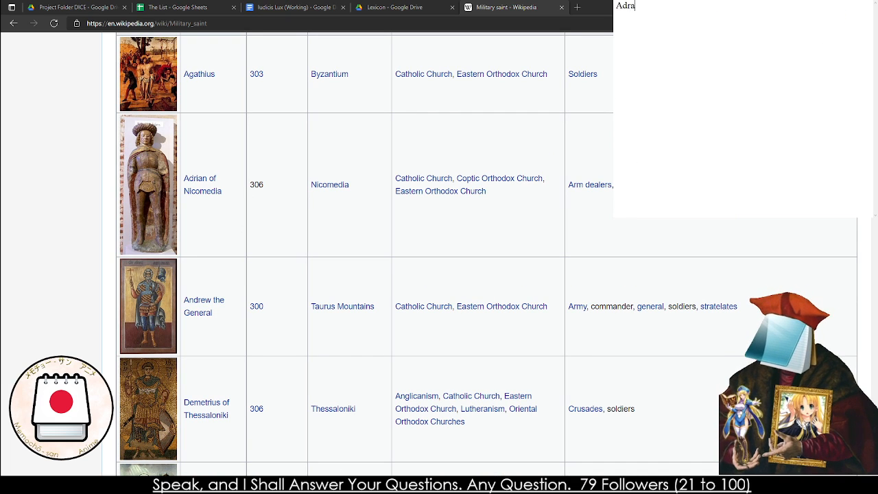
pyautogui.write("'s Call ")
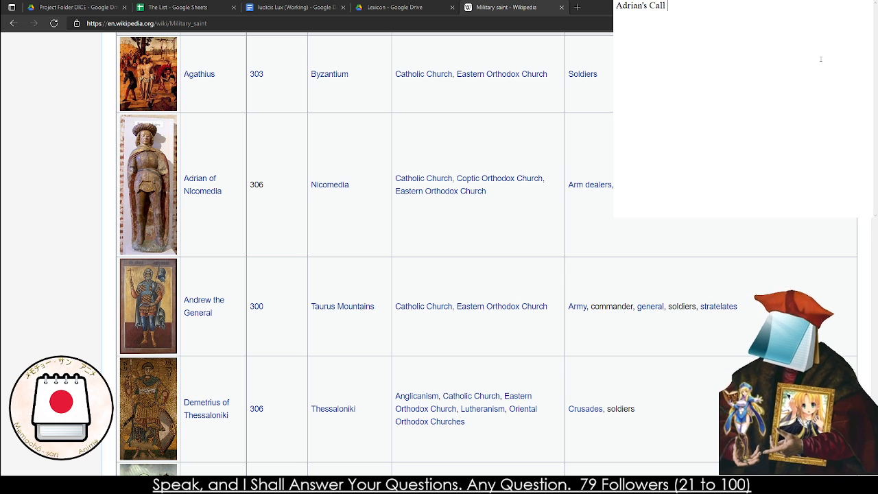
pyautogui.write('(1) \t')
pyautogui.write('The Adjudicator')
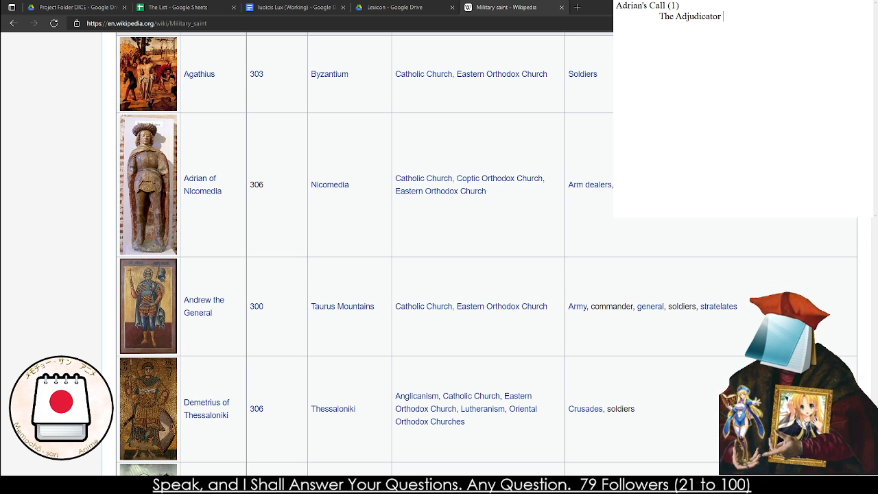
pyautogui.write(' when in')
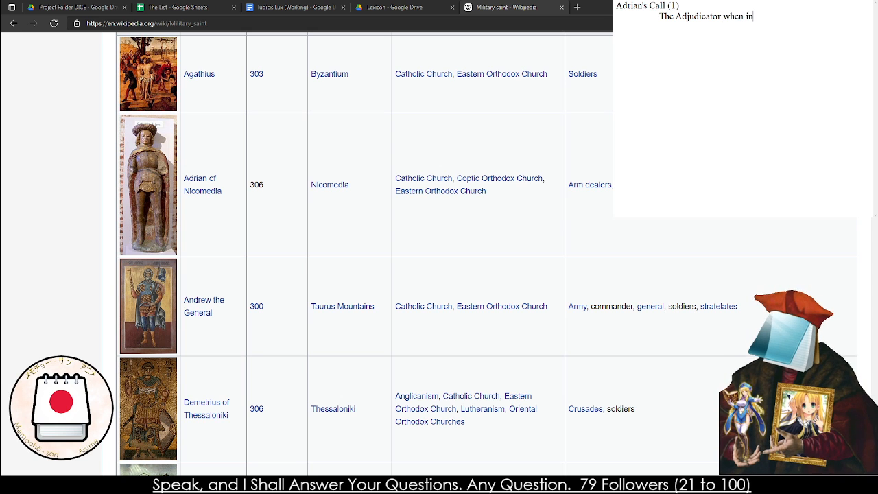
pyautogui.write(' desperatio')
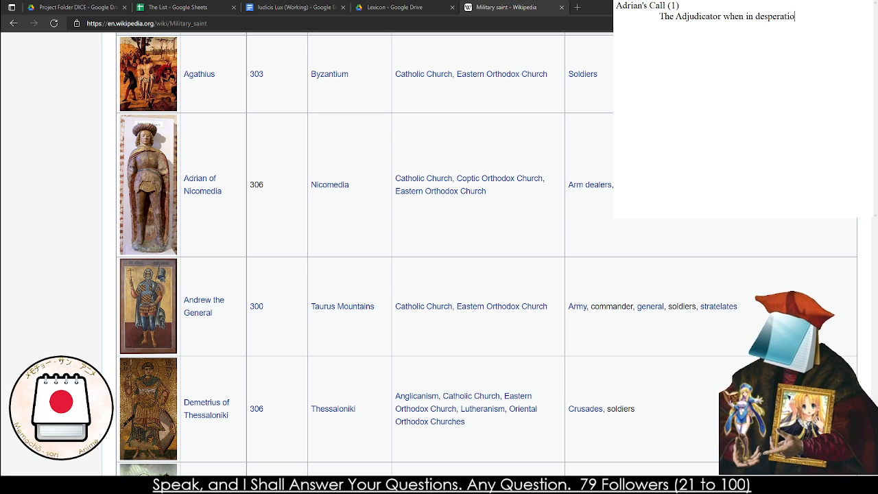
pyautogui.write('n, may call upo')
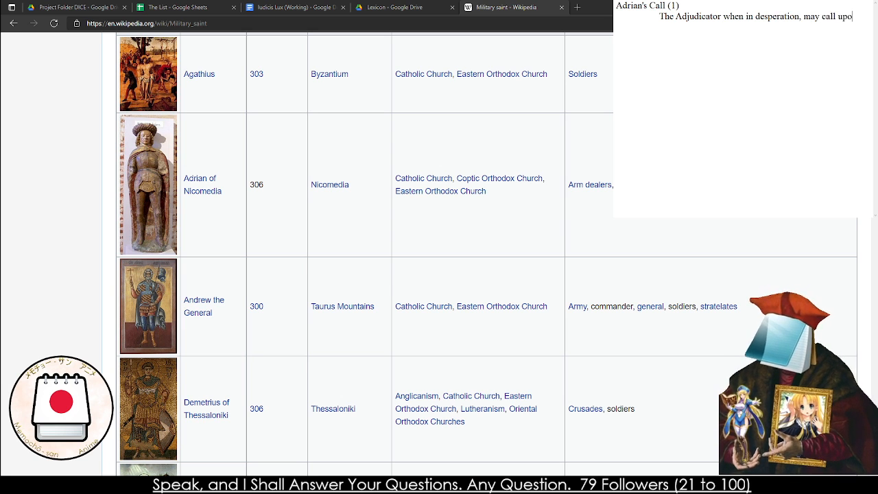
pyautogui.write('n their Relic ')
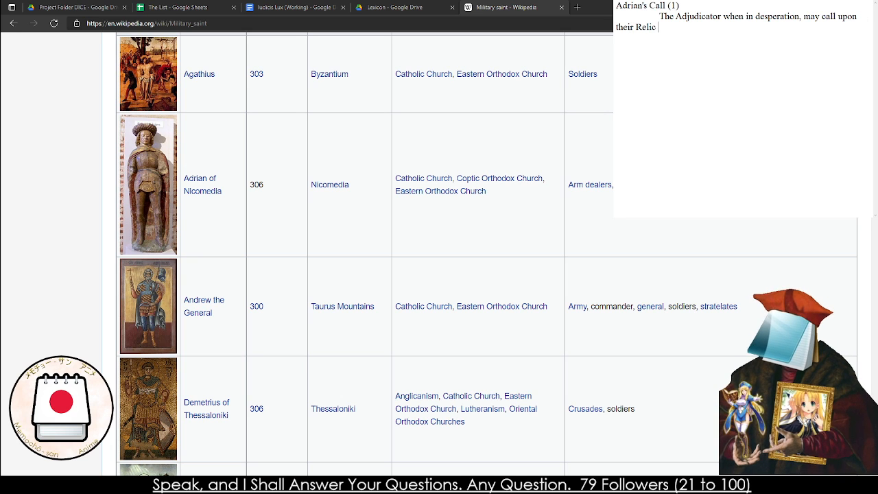
pyautogui.write('to transp')
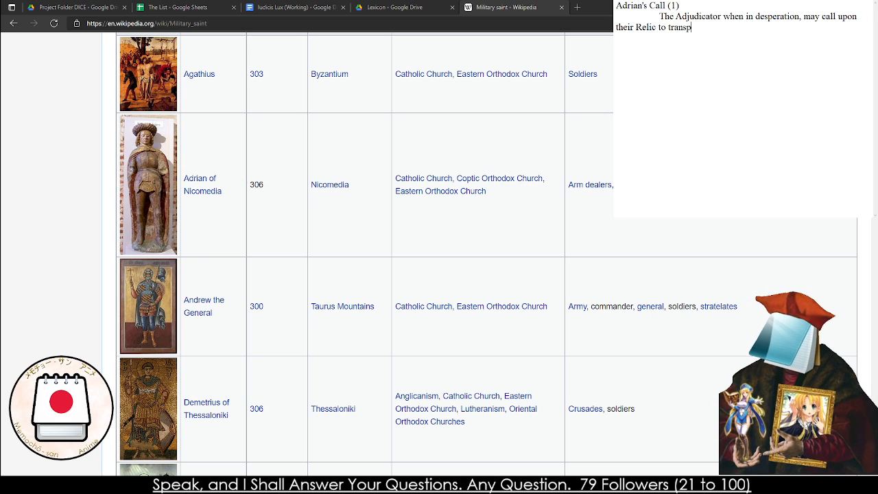
pyautogui.write('ort to thei')
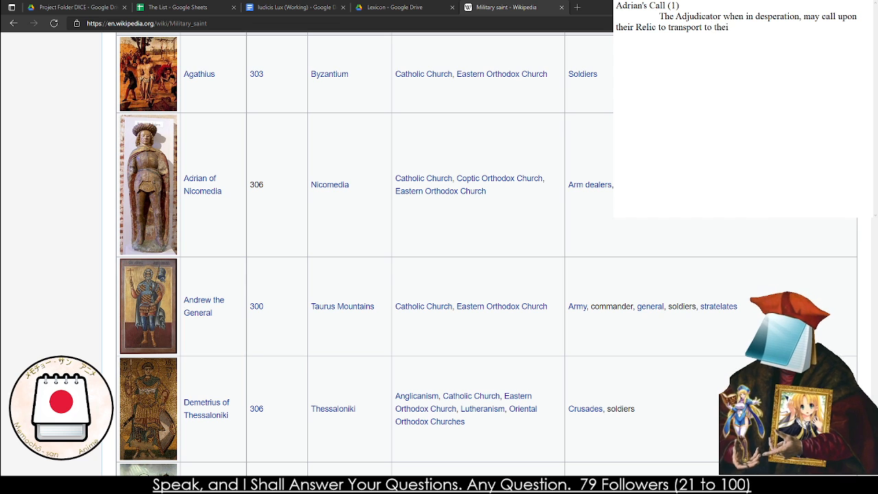
pyautogui.write('r hand regardles')
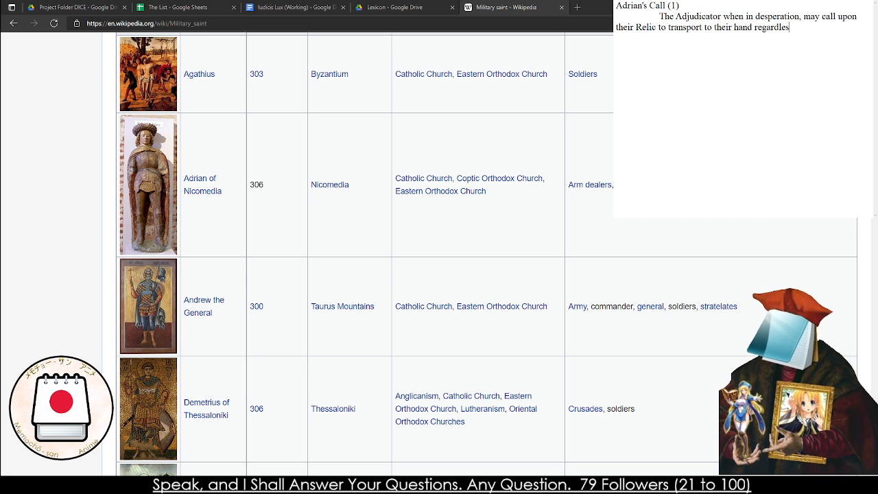
pyautogui.write('s of dista')
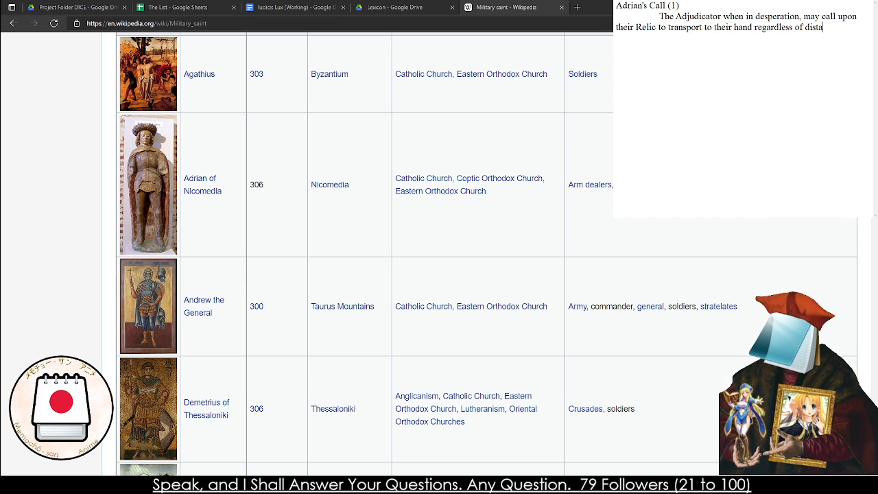
pyautogui.write('nce.')
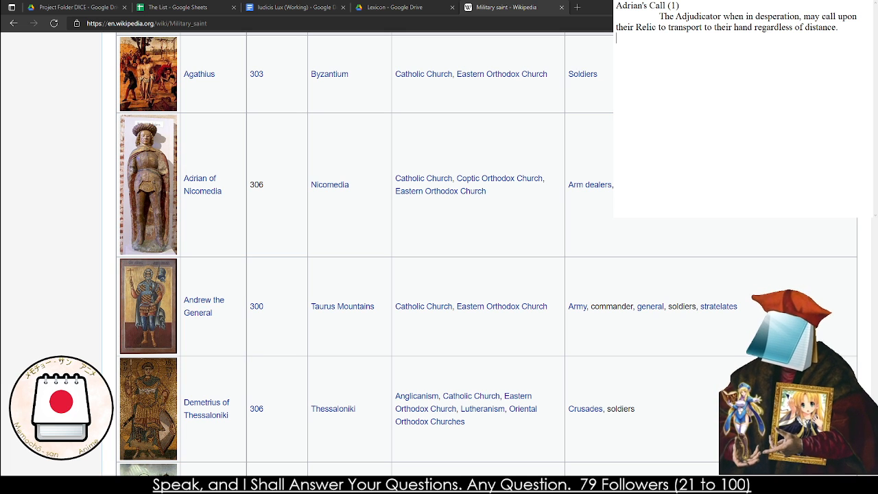
# Add the first effect line below the Adrian's Call description: "The Relic is completely recalled"
pyautogui.write('The Rel')
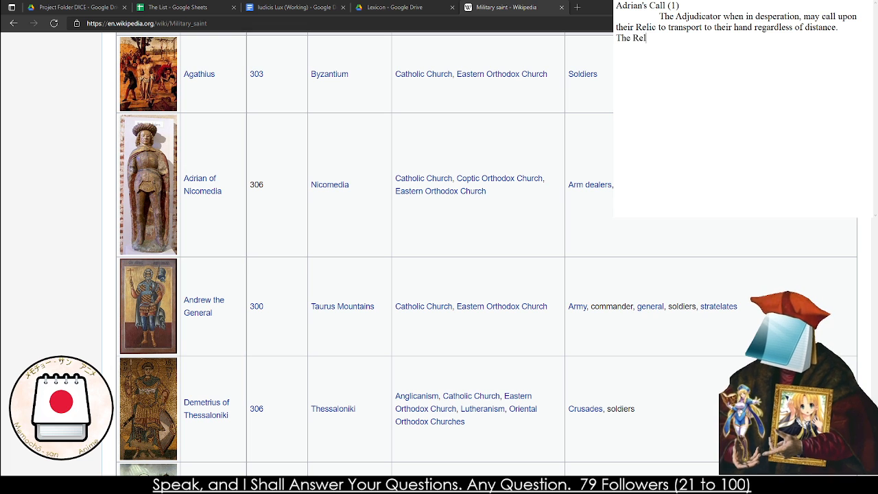
pyautogui.write('ic is completely ')
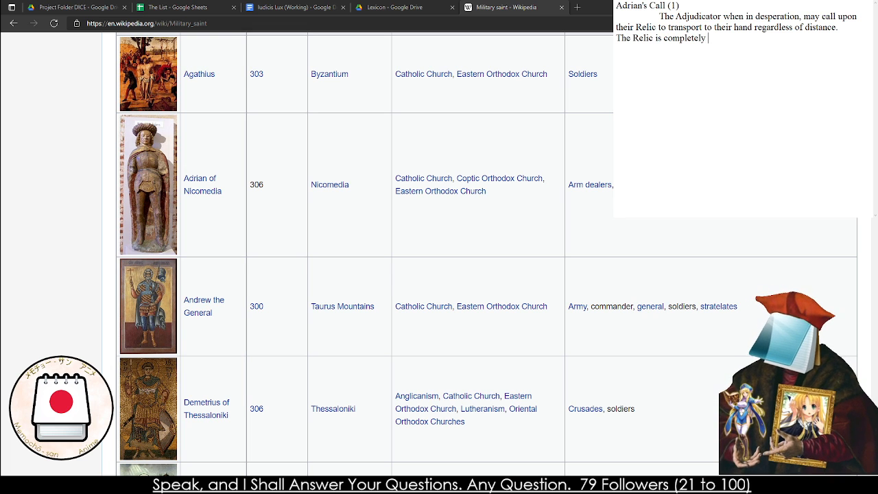
pyautogui.write('recalled The')
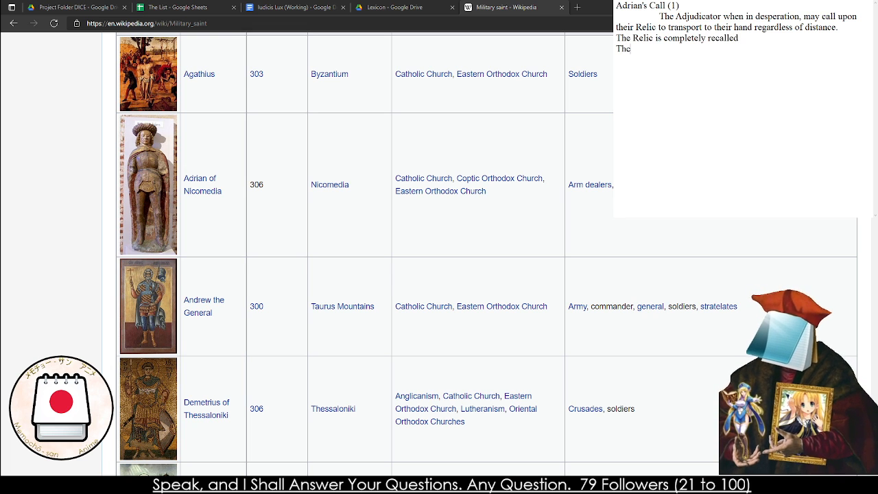
pyautogui.write(' Relic is rec')
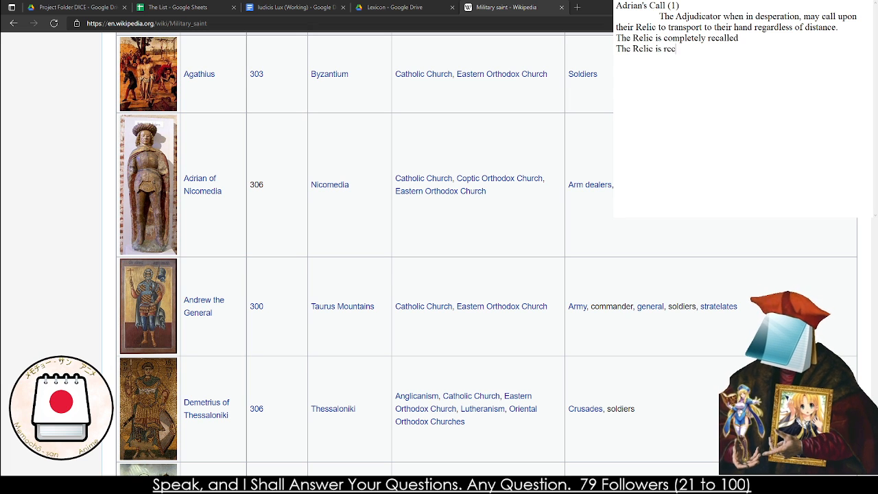
pyautogui.write('alled, and')
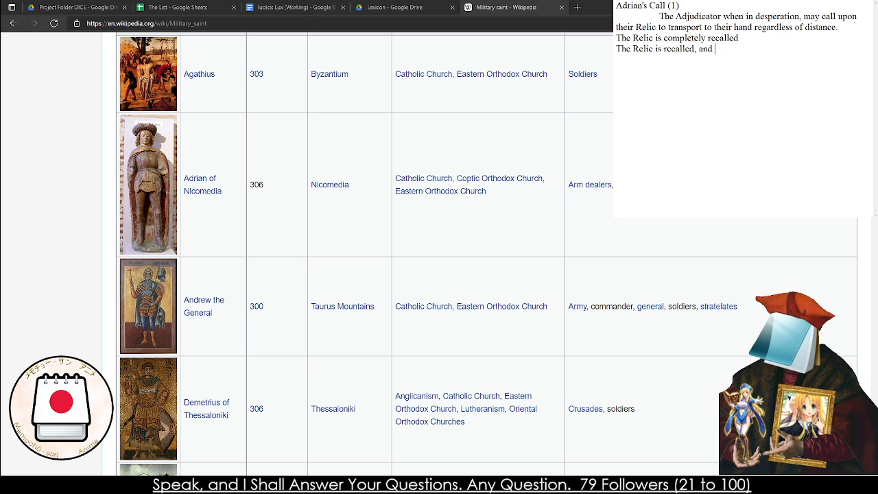
# Start the second effect on a new line: "The Relic is recalled, and if engaging in combat,"
pyautogui.press('BackSpace')
pyautogui.press('BackSpace')
pyautogui.press('BackSpace')
pyautogui.press('BackSpace')
pyautogui.press('BackSpace')
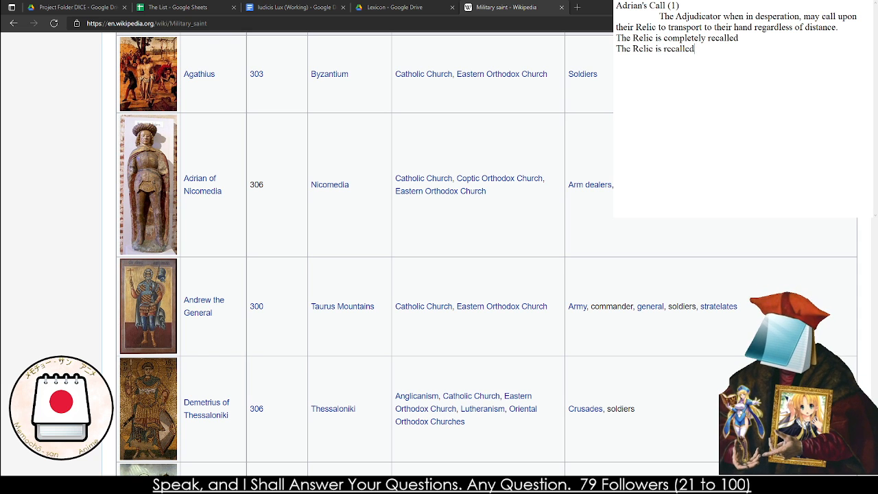
pyautogui.write('and if engaging in')
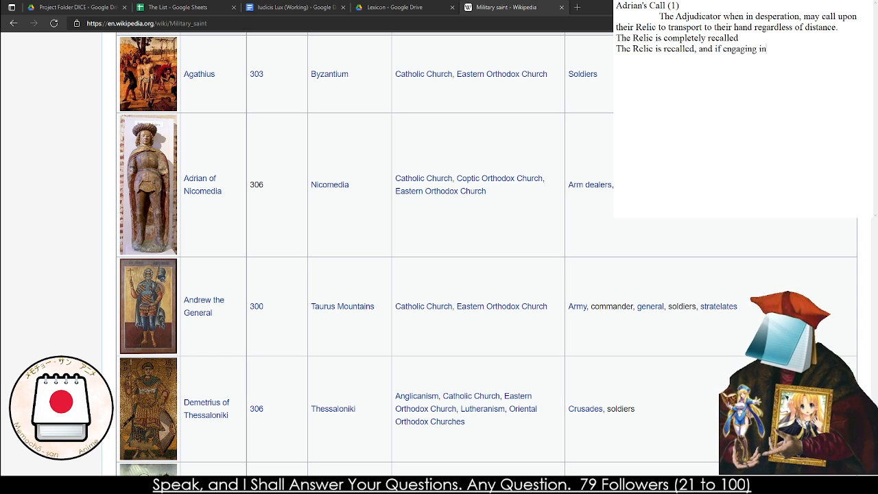
pyautogui.press('BackSpace')
pyautogui.write('n combat,t he')
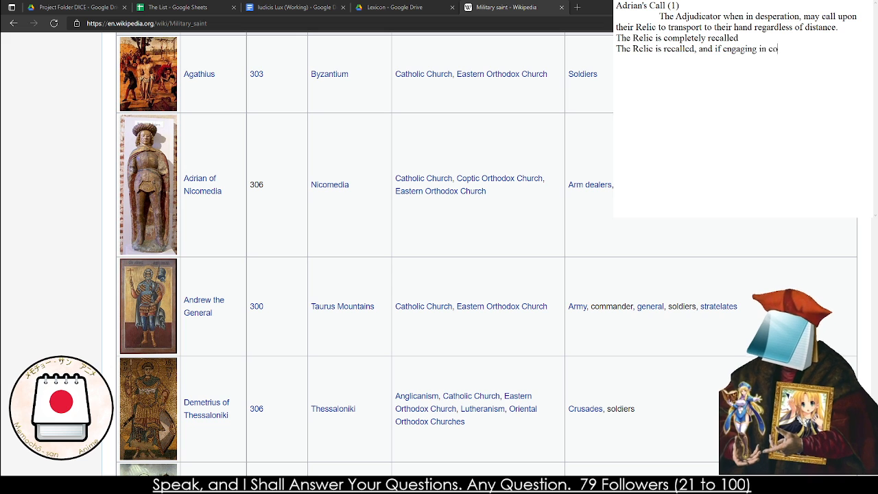
pyautogui.press('BackSpace')
pyautogui.press('BackSpace')
pyautogui.press('BackSpace')
pyautogui.press('BackSpace')
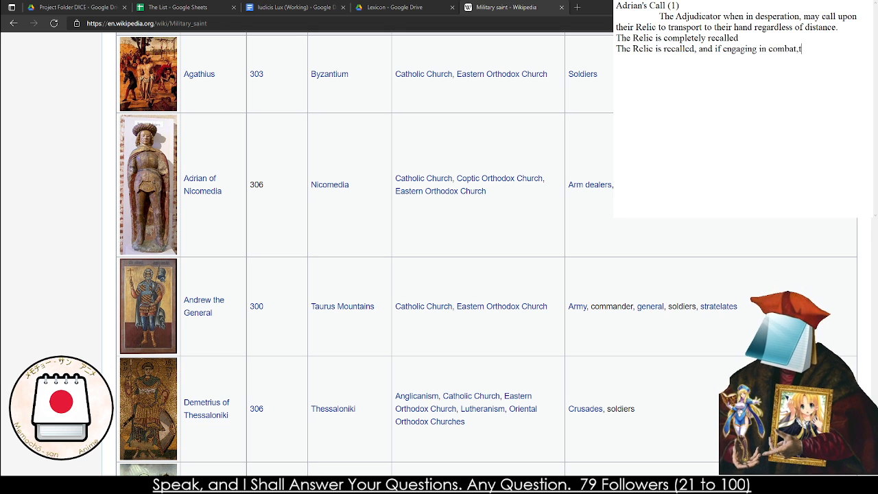
# Complete the second effect line with "the Adjudicator starts at D6 Beat Die, but it is very obvious."
pyautogui.write('they')
pyautogui.press('BackSpace')
pyautogui.press('BackSpace')
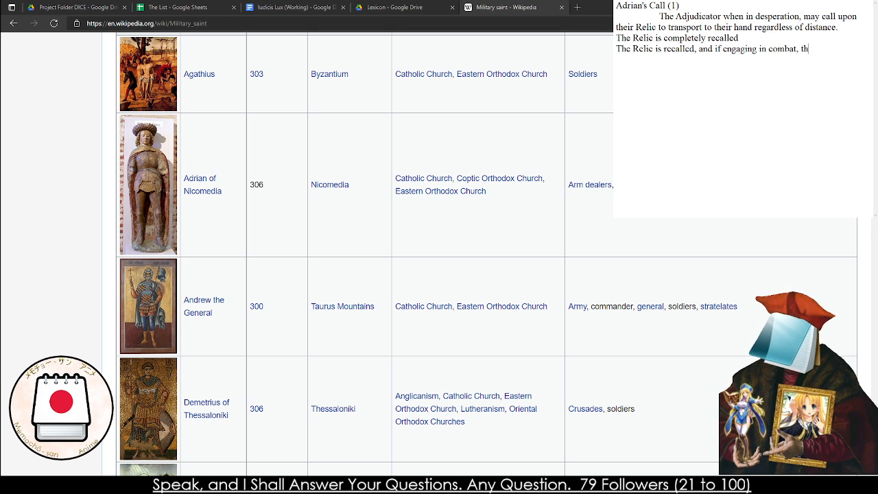
pyautogui.write('e Adjdca')
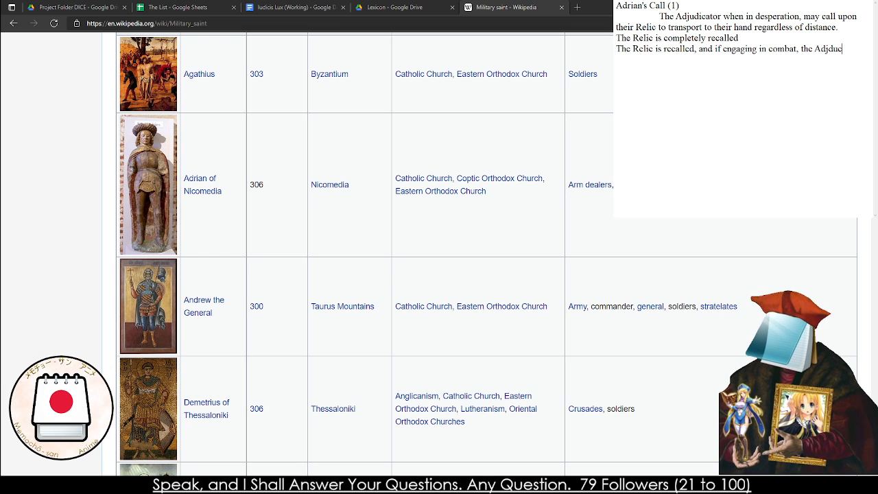
pyautogui.press('BackSpace')
pyautogui.press('BackSpace')
pyautogui.press('BackSpace')
pyautogui.write('udica')
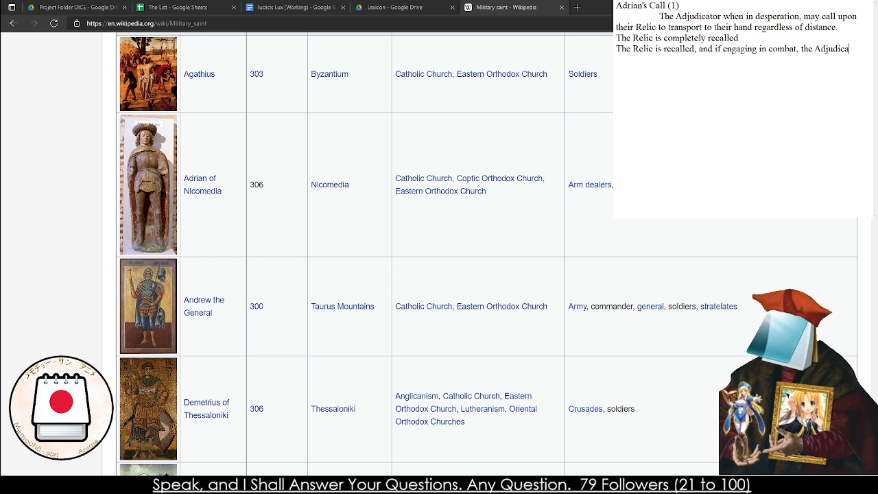
pyautogui.write('tor starts at D')
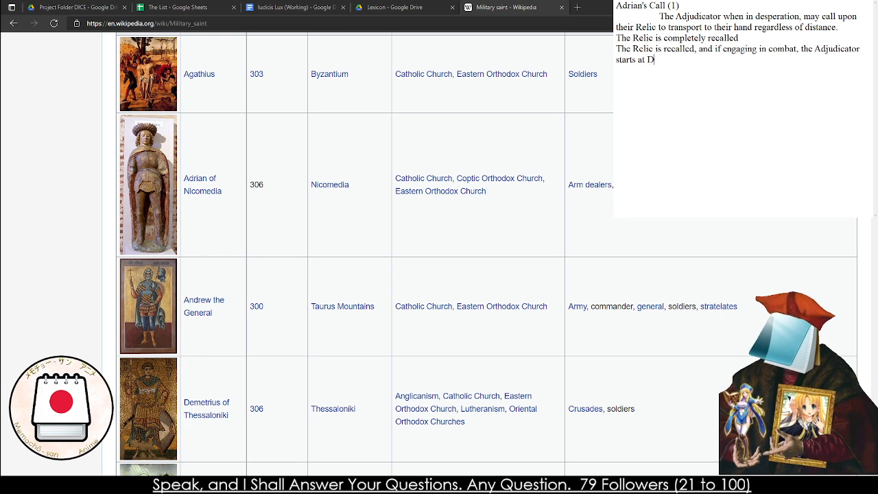
pyautogui.write('6 Beat Dic')
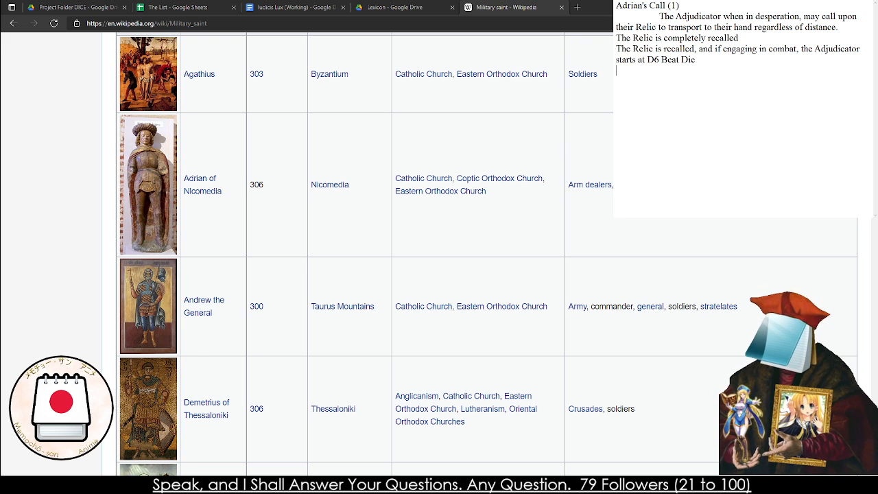
pyautogui.write(', but it')
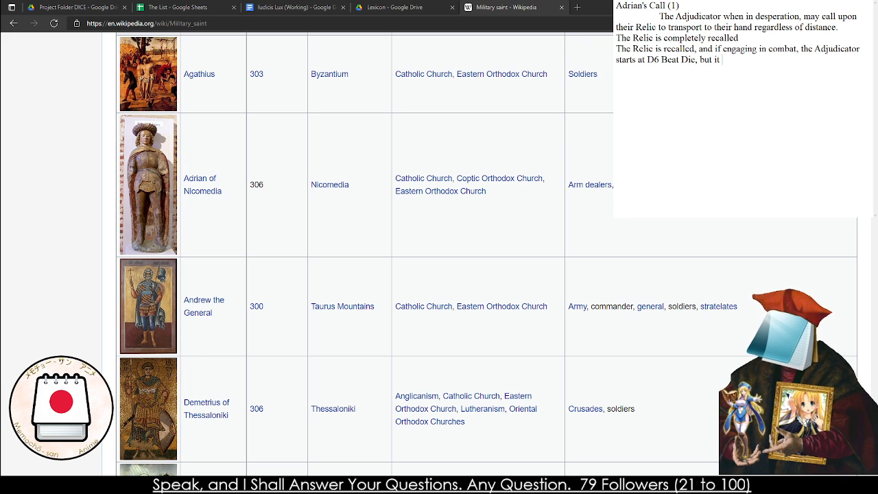
pyautogui.write(' is very obviou')
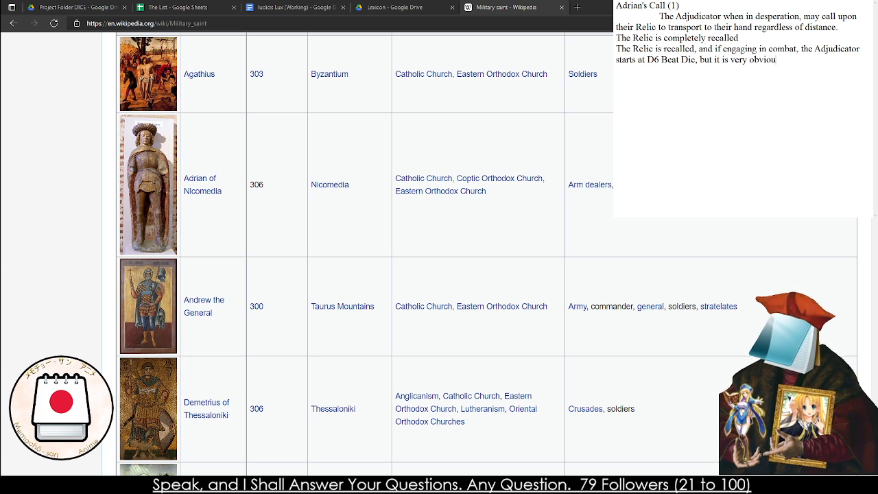
pyautogui.write('s.')
# Add the third effect on a new line: "The Relic is not recalled and cannot be found for day."
pyautogui.press('Return')
pyautogui.write('The ')
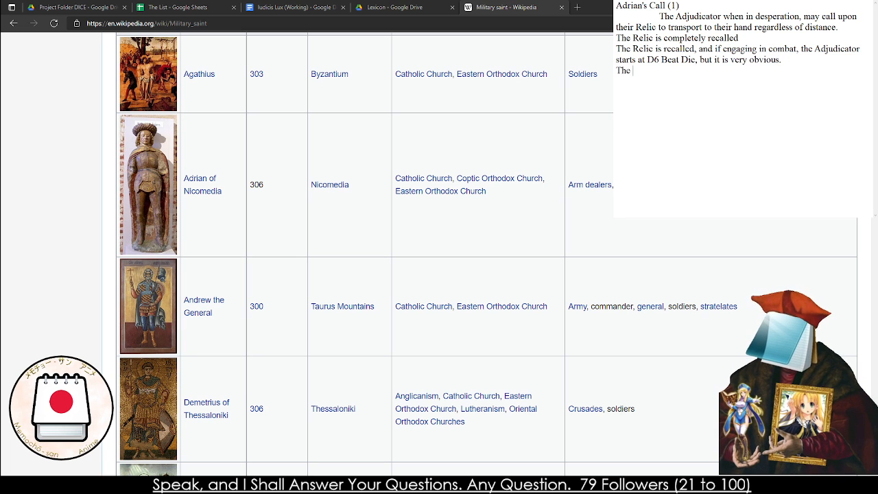
pyautogui.write('Relic is not recal')
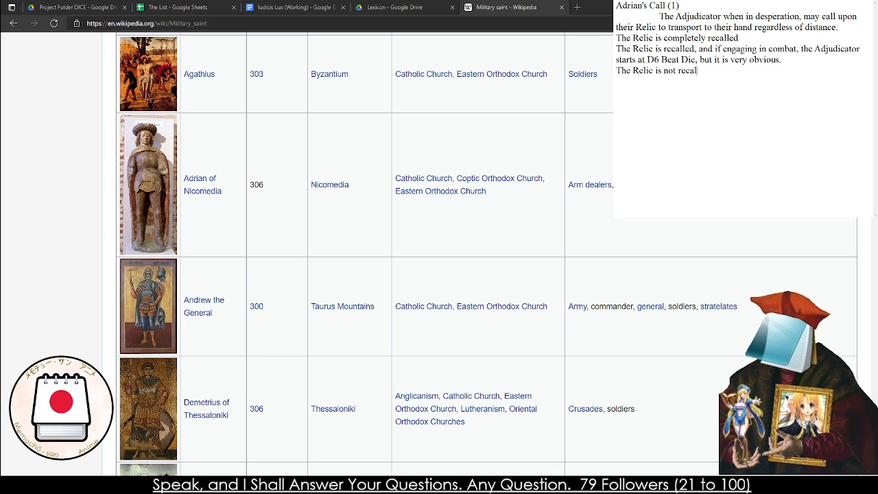
pyautogui.write('led and cannot b')
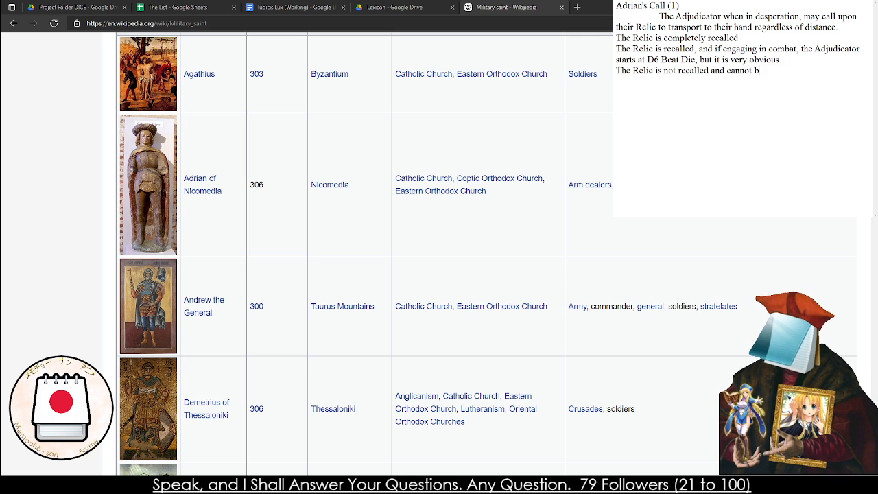
pyautogui.write('e fou')
pyautogui.write('nd for day.')
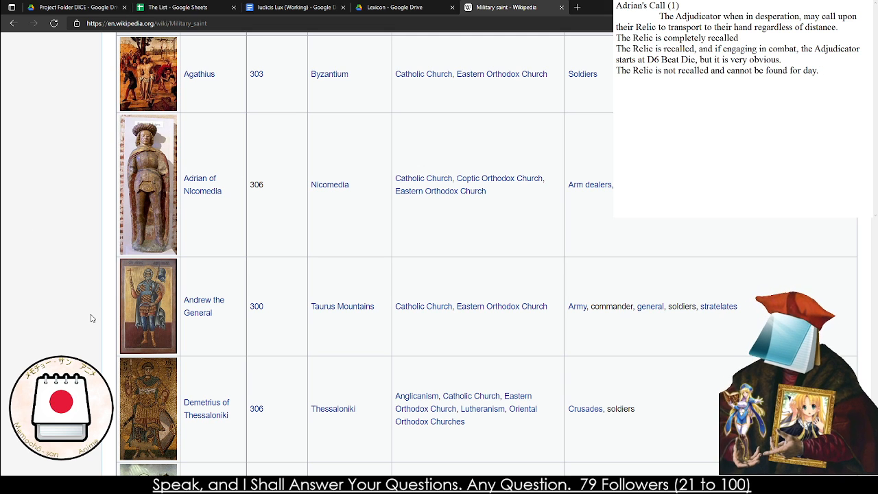
# Look through the Wikipedia table of military saints, checking their names, patronages and the article previews of saints such as Maurice and Ignatius of Loyola
pyautogui.scroll(-10, 91, 314)
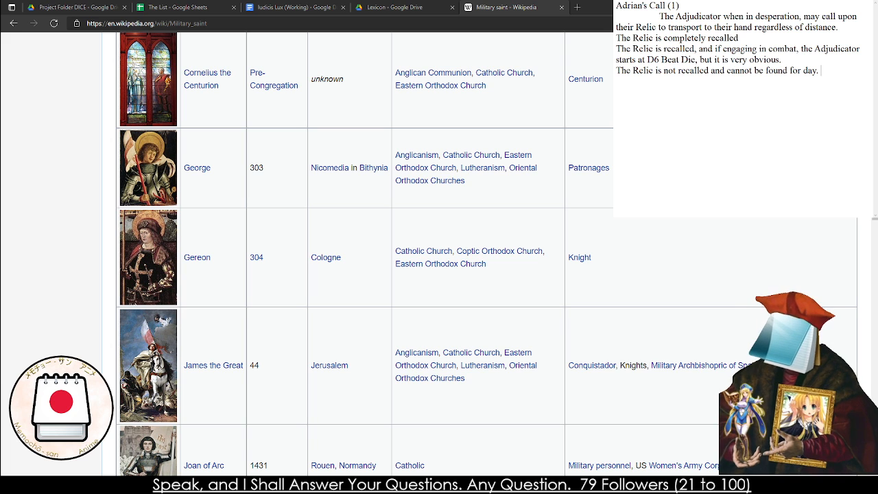
pyautogui.scroll(1, 139, 149)
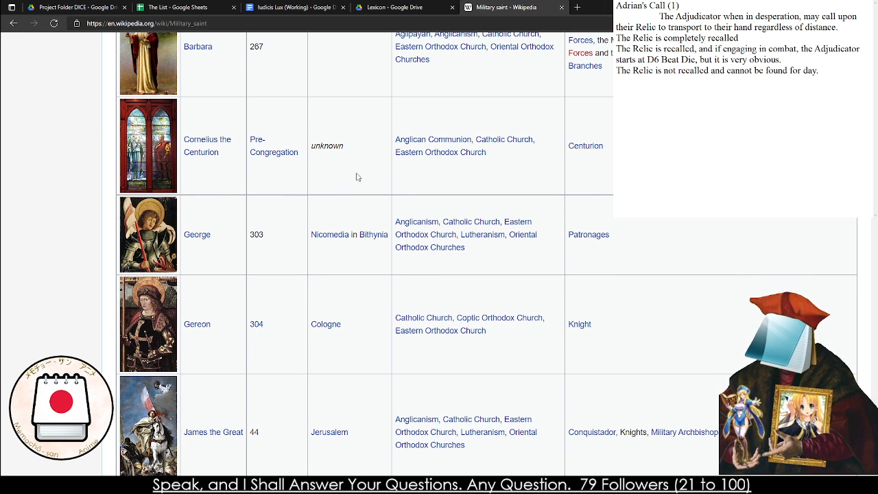
pyautogui.moveTo(586, 146)
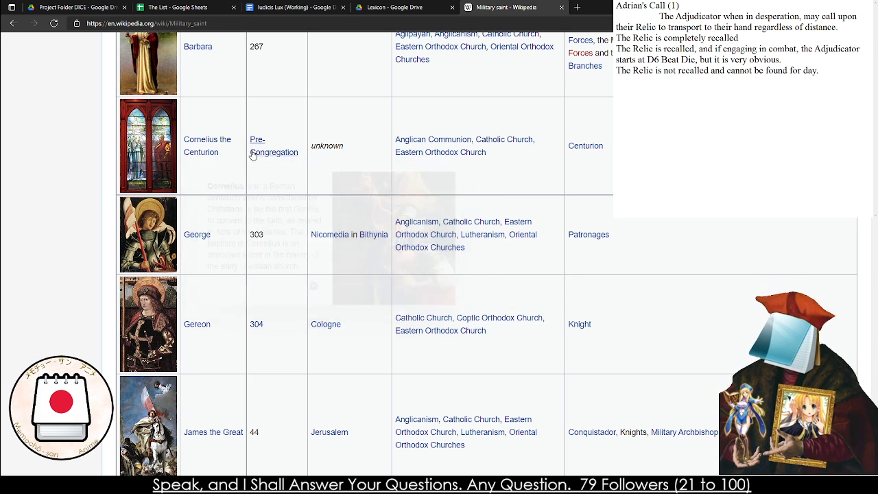
pyautogui.scroll(-1, 280, 262)
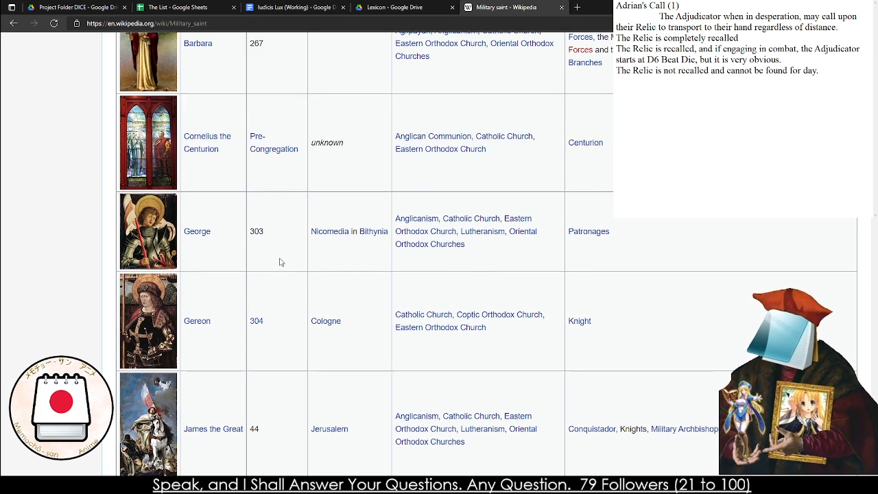
pyautogui.scroll(-4, 281, 260)
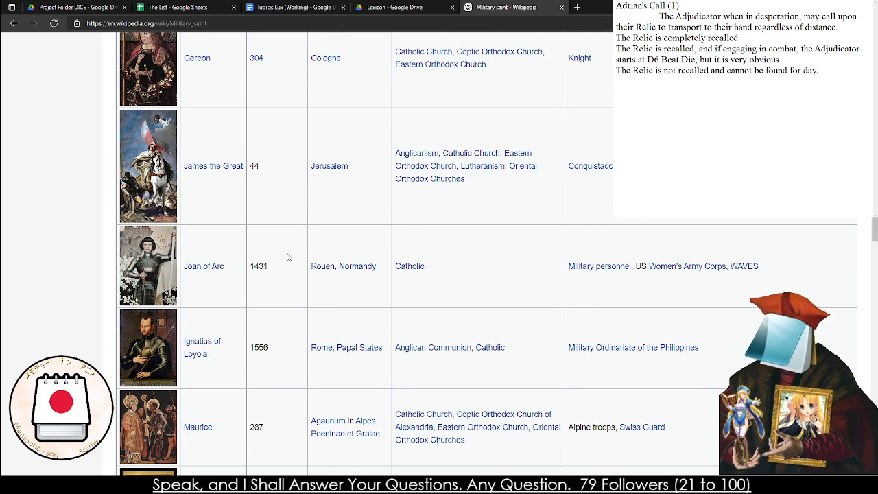
pyautogui.scroll(-3, 286, 255)
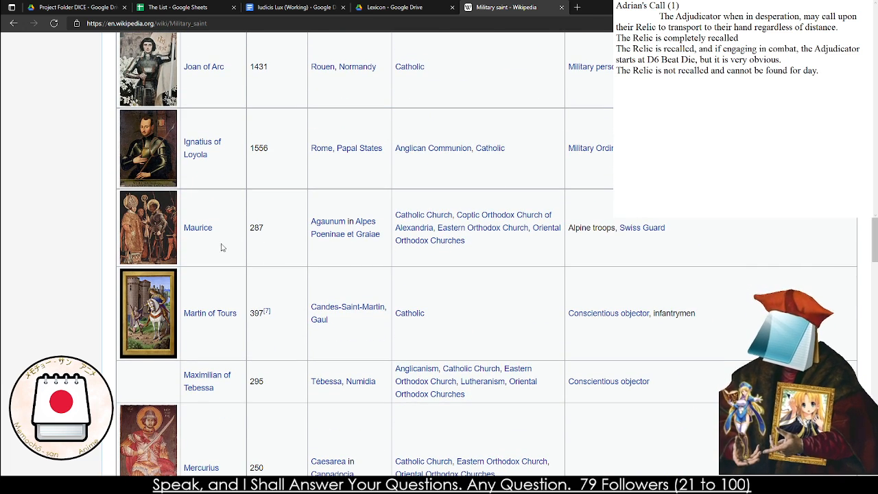
pyautogui.moveTo(207, 235)
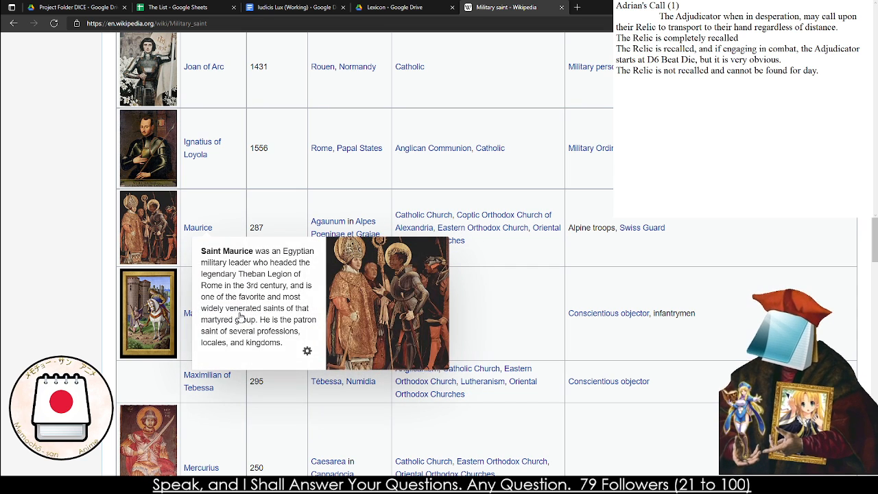
pyautogui.scroll(-2, 95, 353)
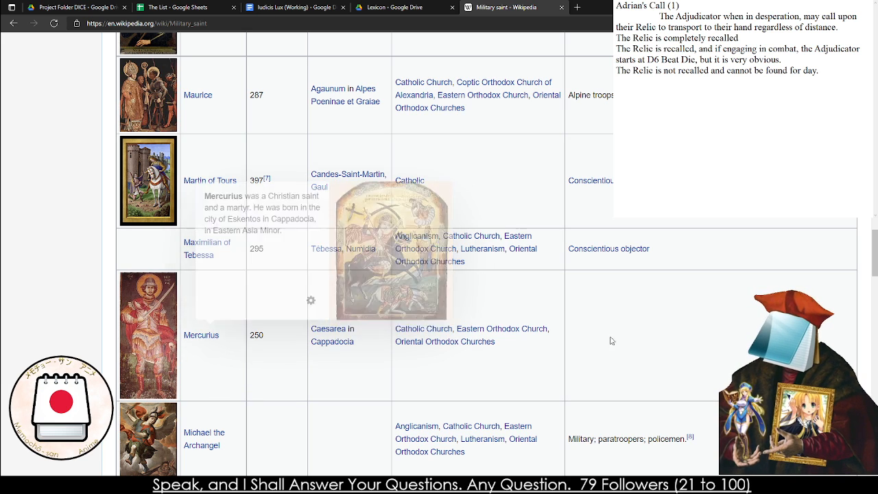
pyautogui.moveTo(459, 331)
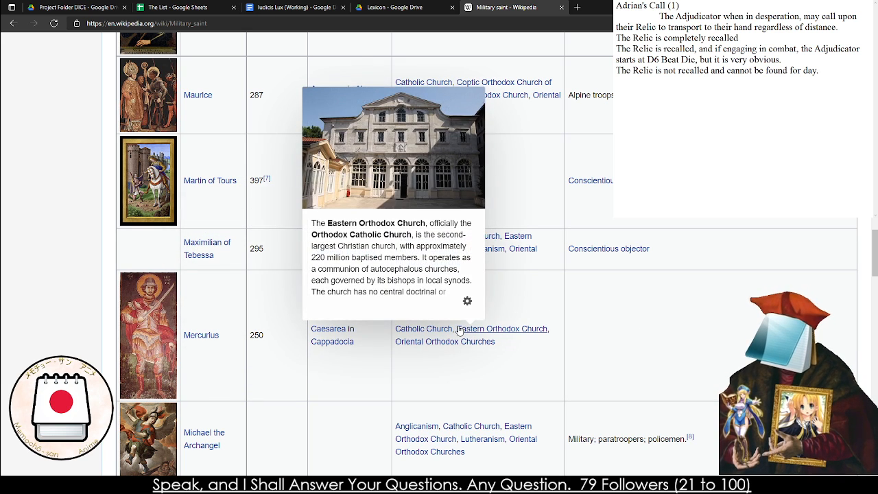
pyautogui.scroll(-1, 460, 331)
pyautogui.scroll(3, 526, 267)
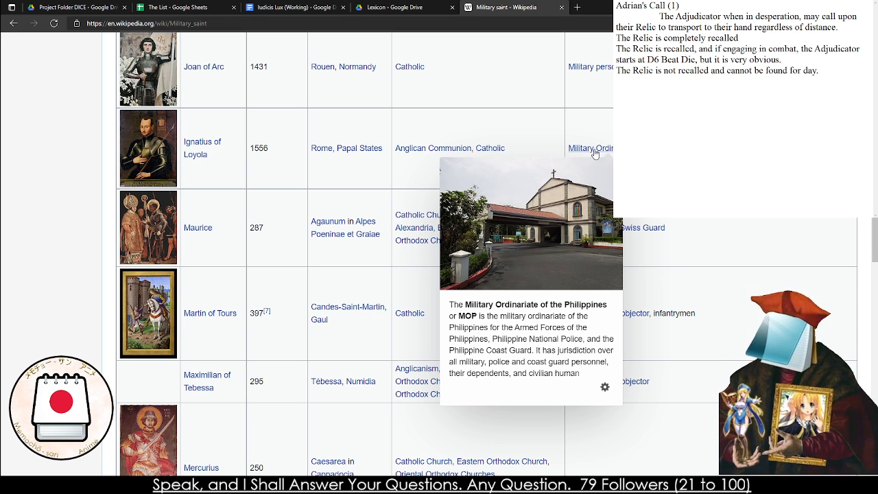
pyautogui.moveTo(194, 159)
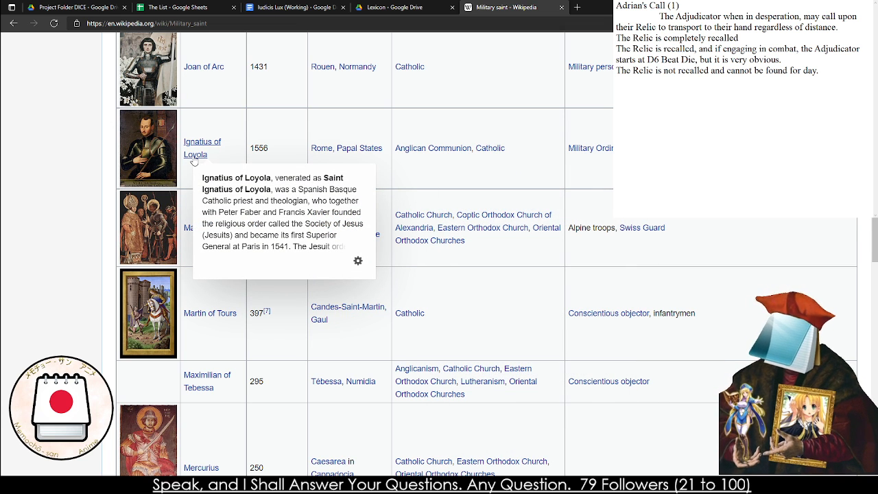
pyautogui.scroll(1, 254, 199)
pyautogui.scroll(-7, 261, 196)
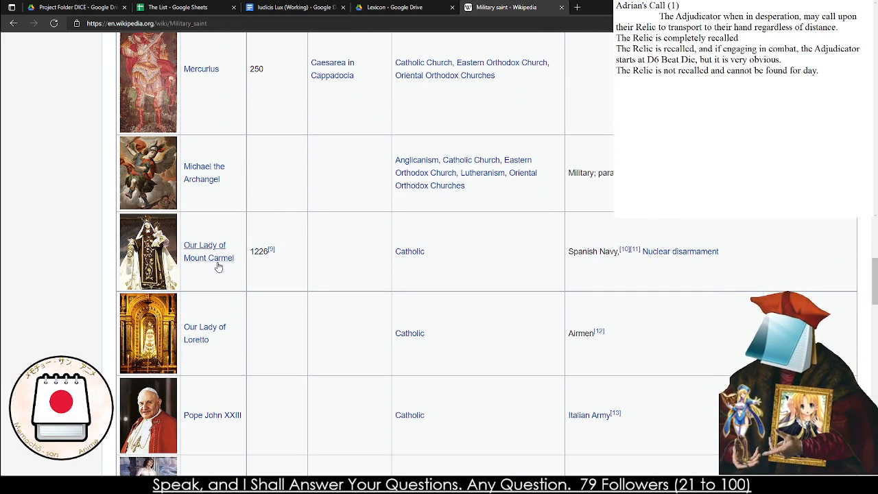
pyautogui.moveTo(219, 264)
pyautogui.scroll(-3, 359, 280)
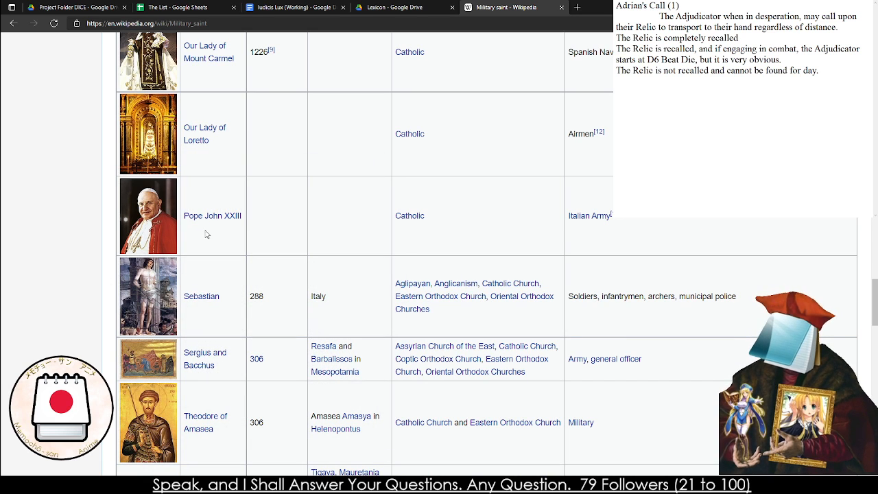
pyautogui.scroll(-2, 213, 258)
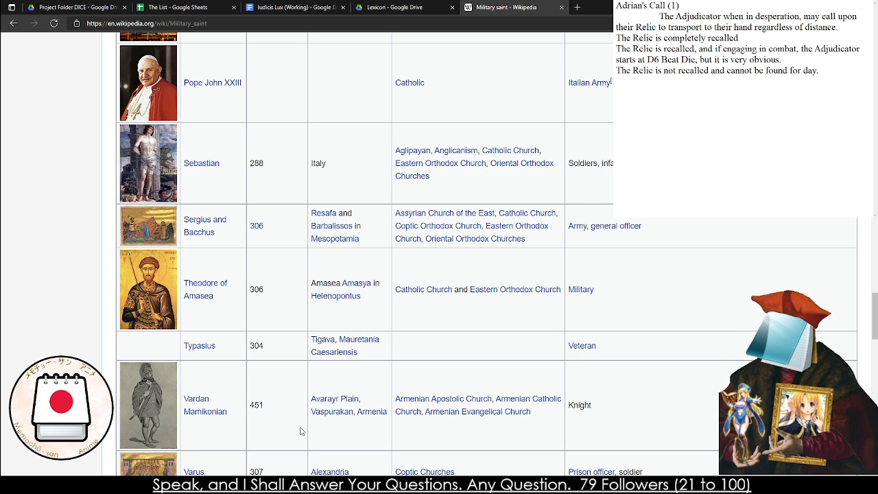
# Copy the whole Adrian's Call draft from the notes into the Iudicis Lux document, between the Angel Dance and Michael's Trigger entries
pyautogui.hotkey('ctrl', 'shift', 'Tab')
pyautogui.hotkey('ctrl', 'shift', 'Tab')
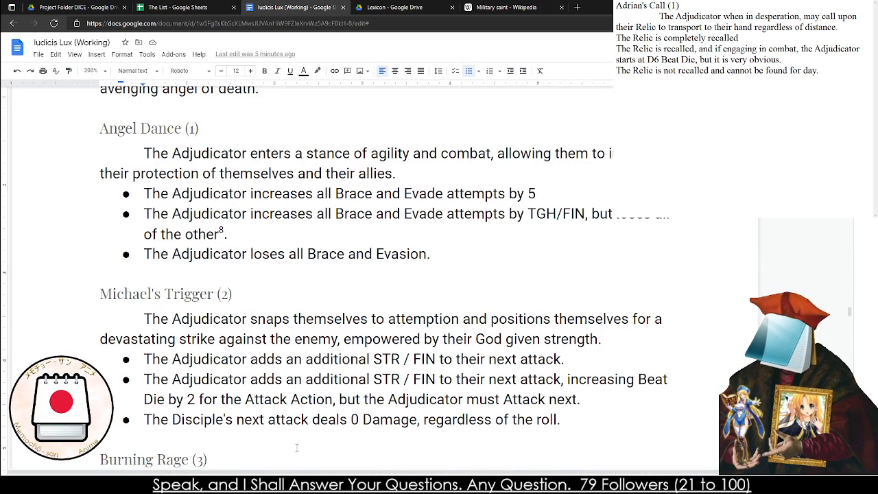
pyautogui.click(708, 179)
pyautogui.hotkey('ctrl', 'a')
pyautogui.hotkey('ctrl', 'c')
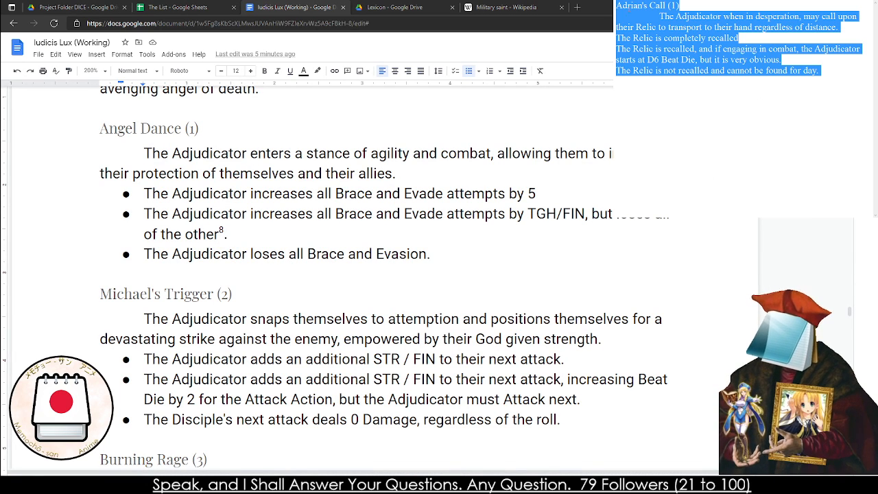
pyautogui.click(461, 253)
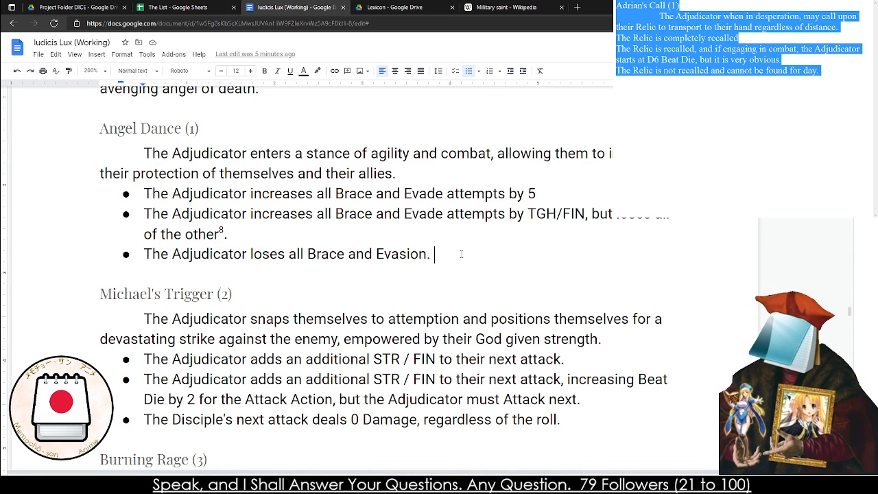
pyautogui.press('Return')
pyautogui.press('Return')
pyautogui.press('Return')
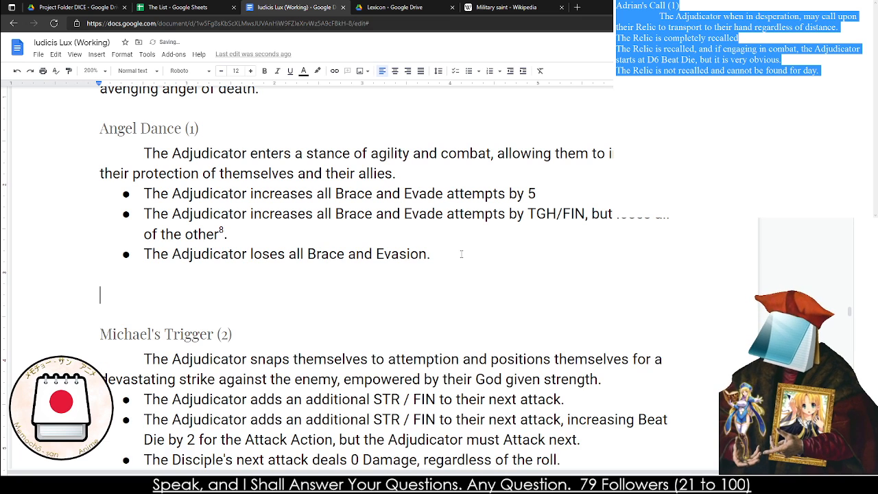
pyautogui.hotkey('ctrl', 'v')
# Format the "Adrian's Call (1)" title as Heading 4, matching the Angel Dance entry's title
pyautogui.click(100, 295)
pyautogui.keyDown('shift'); pyautogui.click(226, 297); pyautogui.keyUp('shift')
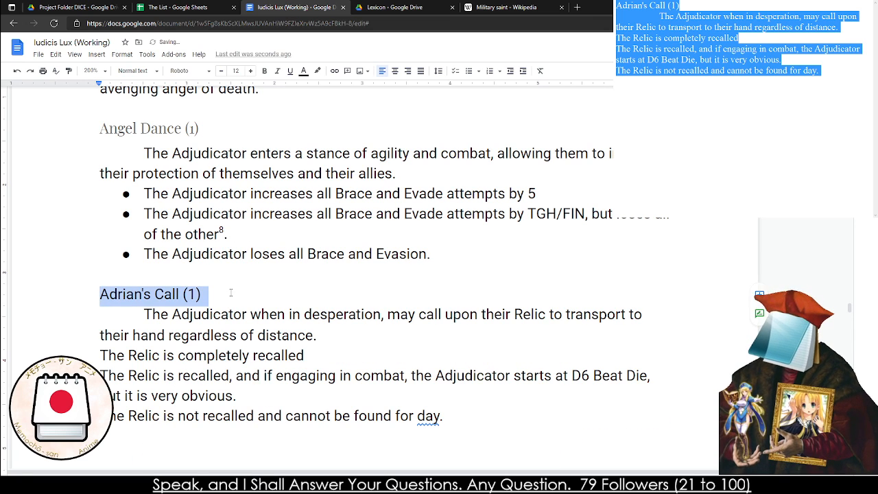
pyautogui.click(142, 134)
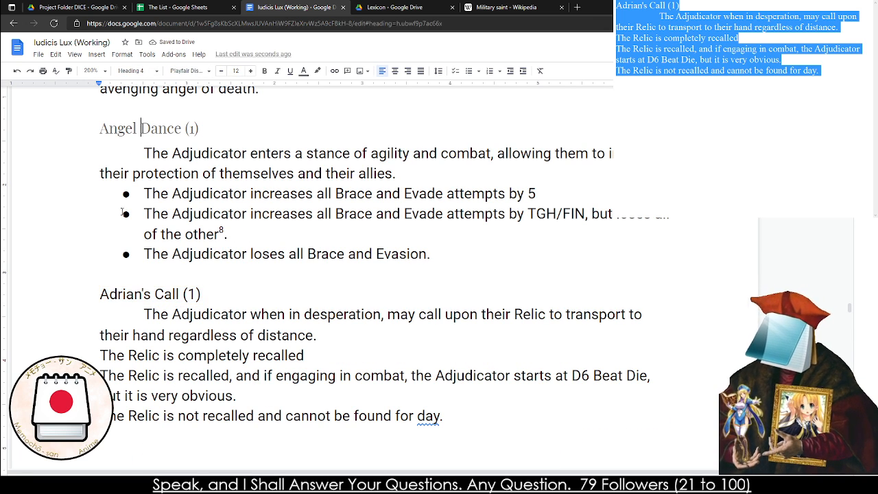
pyautogui.tripleClick(123, 294)
pyautogui.click(122, 70)
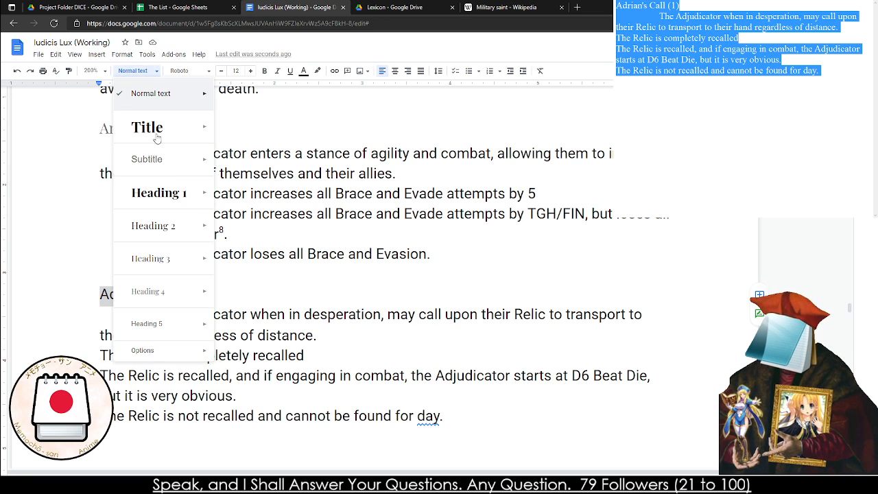
pyautogui.click(161, 288)
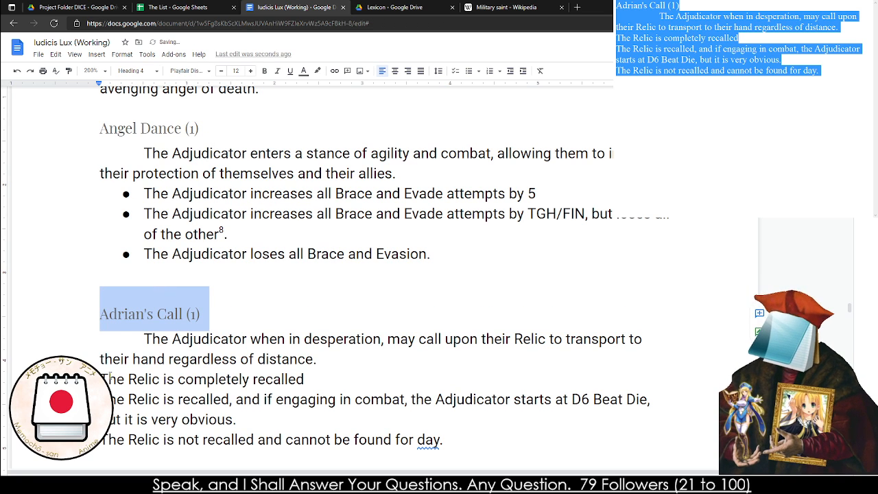
# Turn the three Relic effect lines under Adrian's Call into a bulleted list
pyautogui.moveTo(109, 375); pyautogui.dragTo(445, 441)
pyautogui.hotkey('ctrl', 'shift', '8')
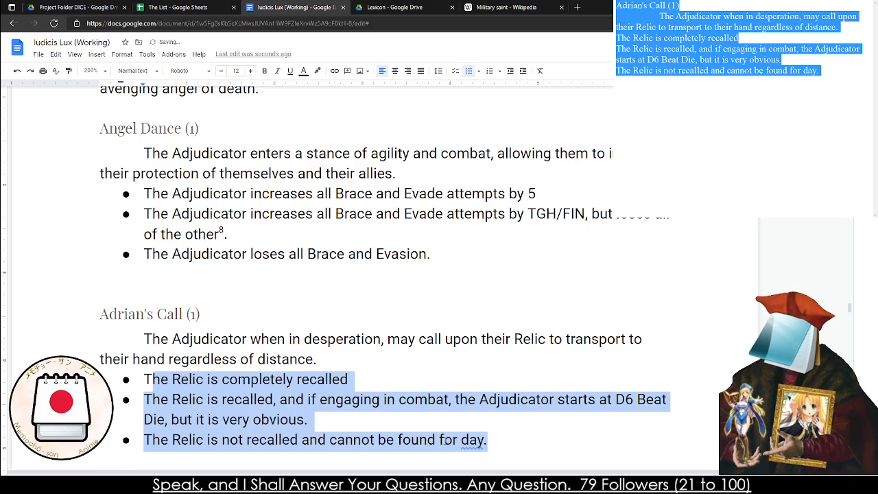
pyautogui.click(398, 438)
# Remove the extra blank line between the Adrian's Call effects and the Michael's Trigger (2) heading
pyautogui.scroll(-5, 398, 411)
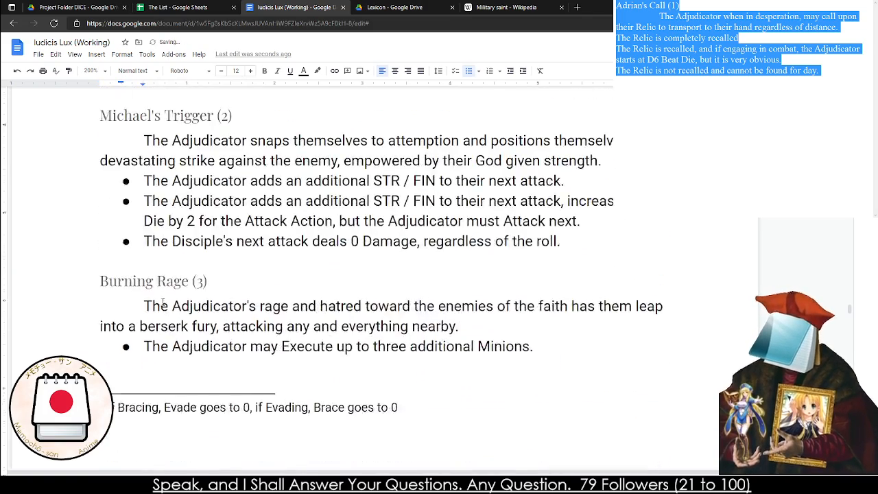
pyautogui.click(106, 174)
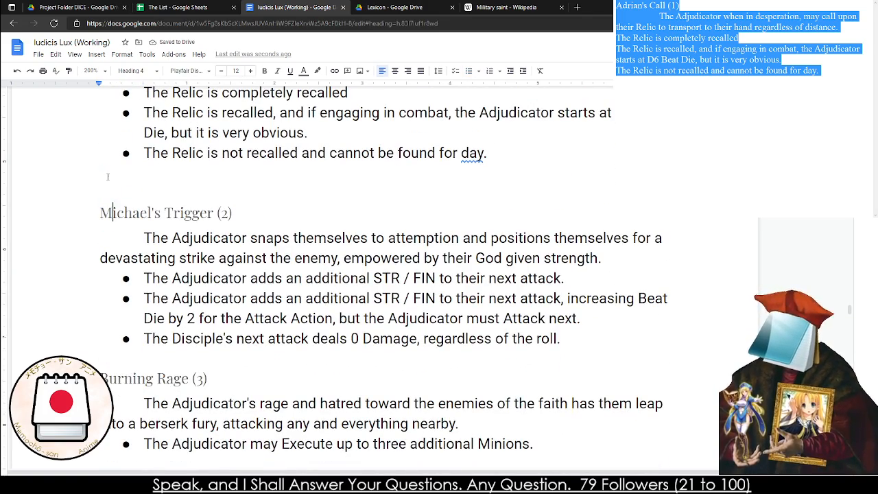
pyautogui.press('Delete')
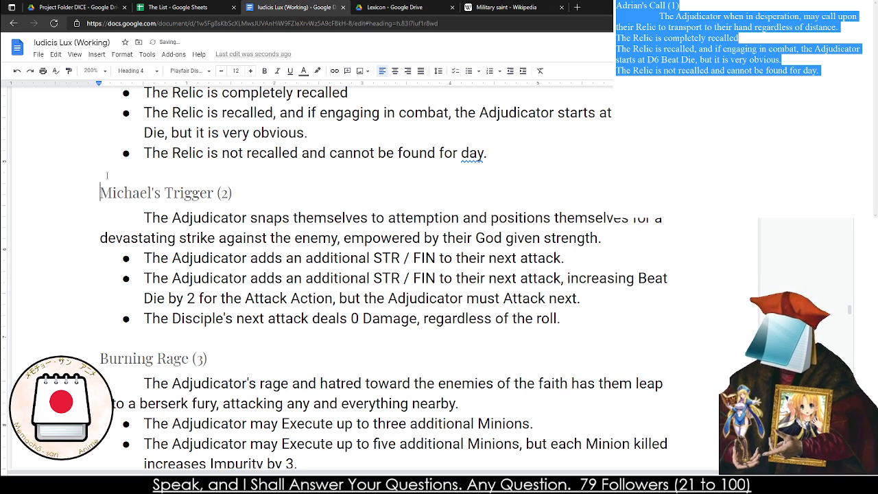
# Insert a page break before the Burning Rage (3) heading
pyautogui.click(99, 358)
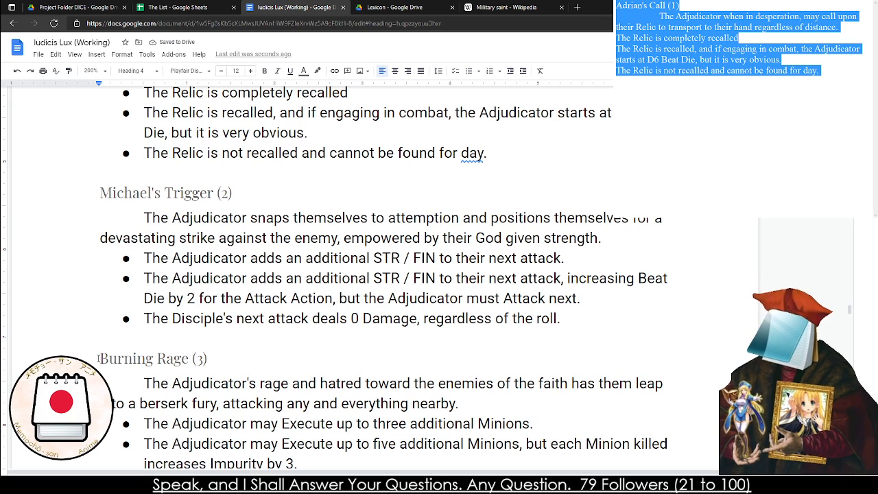
pyautogui.hotkey('ctrl', 'Return')
pyautogui.scroll(5, 98, 350)
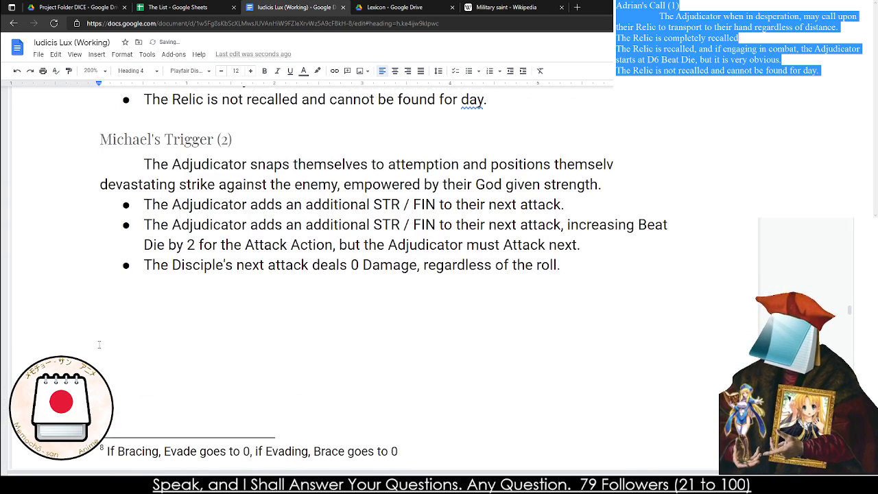
pyautogui.scroll(-11, 238, 234)
# Delete the old page break after the Burning Rage effects so Martyr's Counter (4) follows on the same page
pyautogui.click(131, 310)
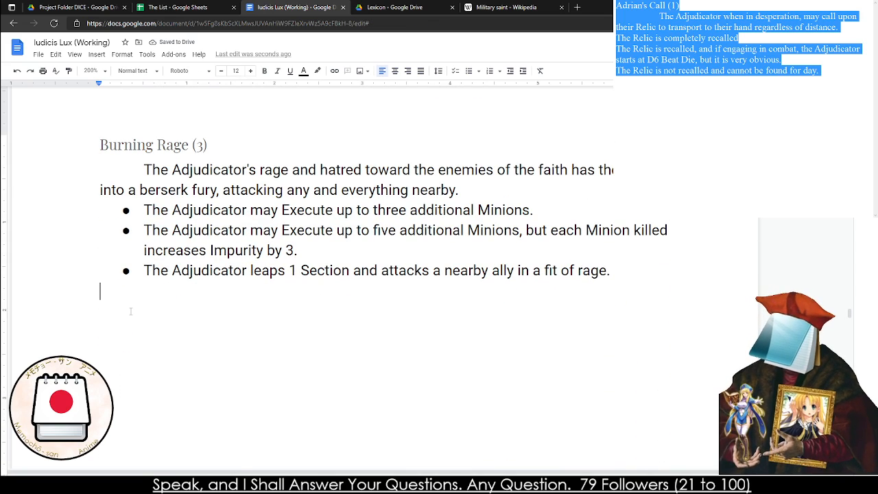
pyautogui.press('Delete')
pyautogui.press('Down')
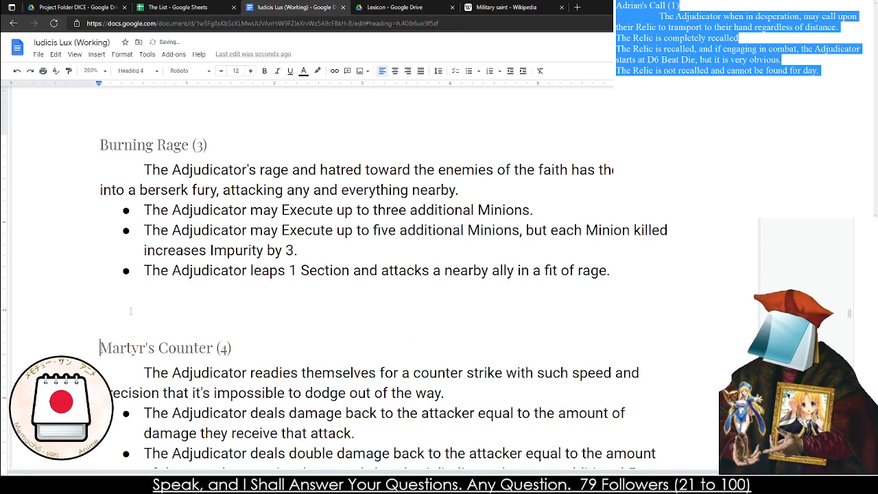
# Switch to the Military saint Wikipedia article and review the saints and their patronages back up to Adrian of Nicomedia for miracle ideas
pyautogui.click(400, 5)
pyautogui.click(483, 6)
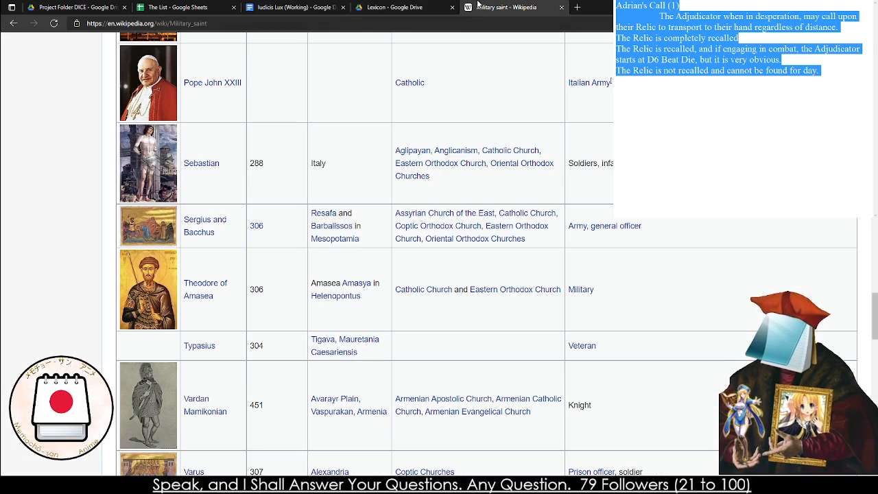
pyautogui.scroll(-1, 467, 235)
pyautogui.scroll(-1, 467, 235)
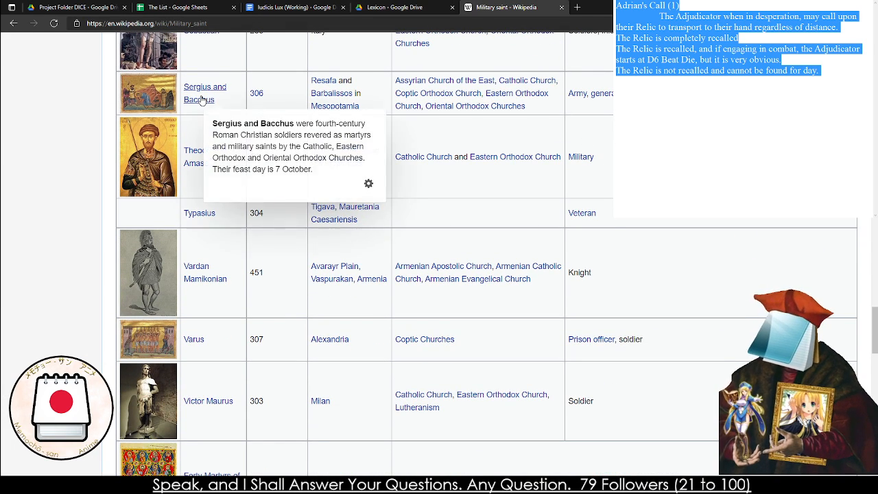
pyautogui.scroll(-3, 356, 325)
pyautogui.scroll(10, 356, 325)
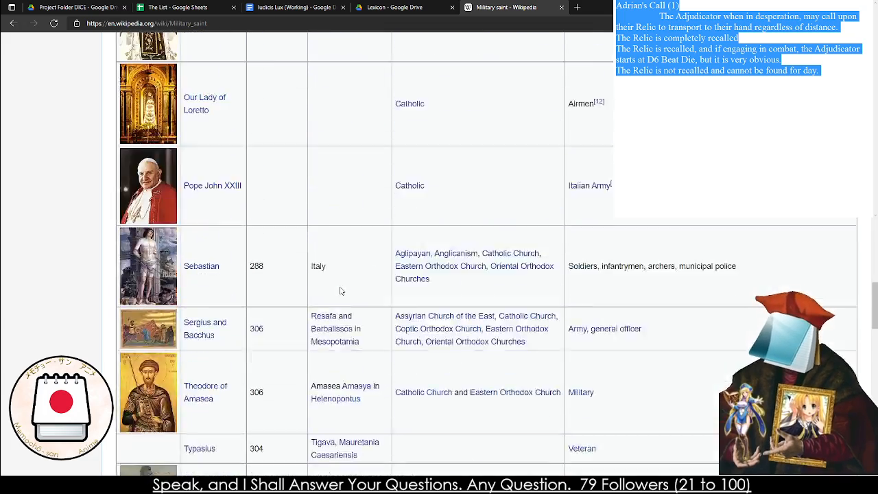
pyautogui.moveTo(597, 323)
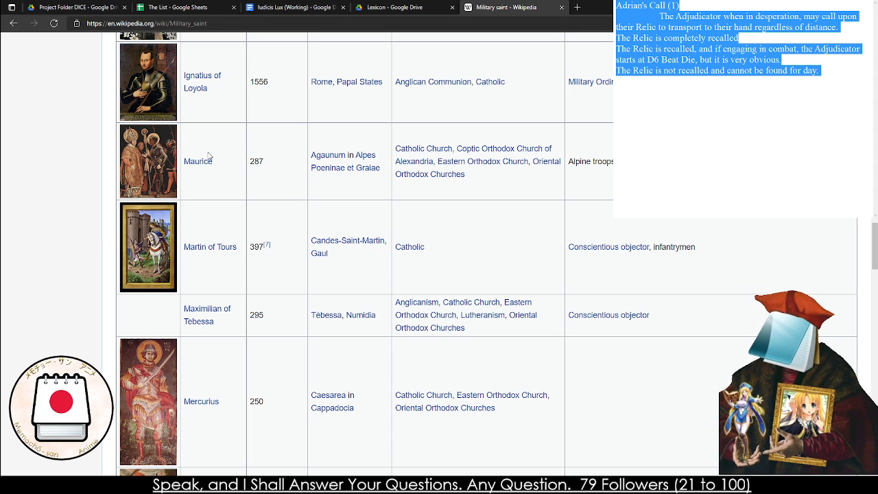
pyautogui.scroll(5, 219, 131)
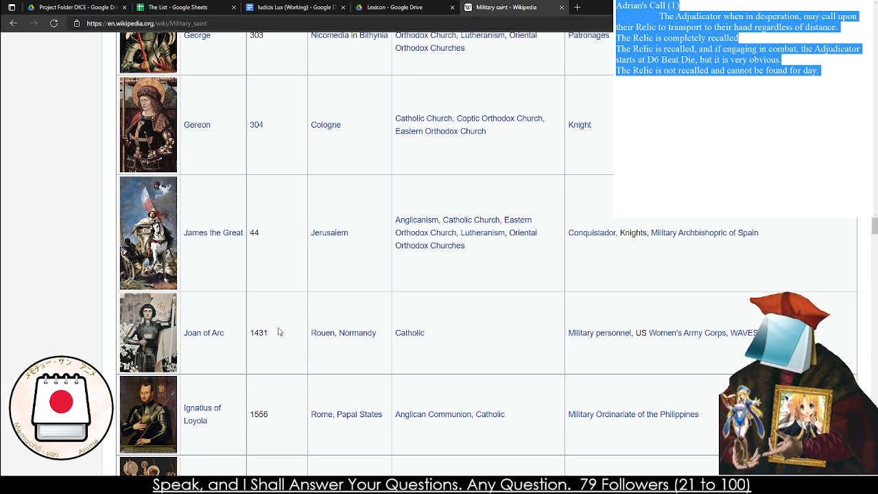
pyautogui.scroll(4, 216, 312)
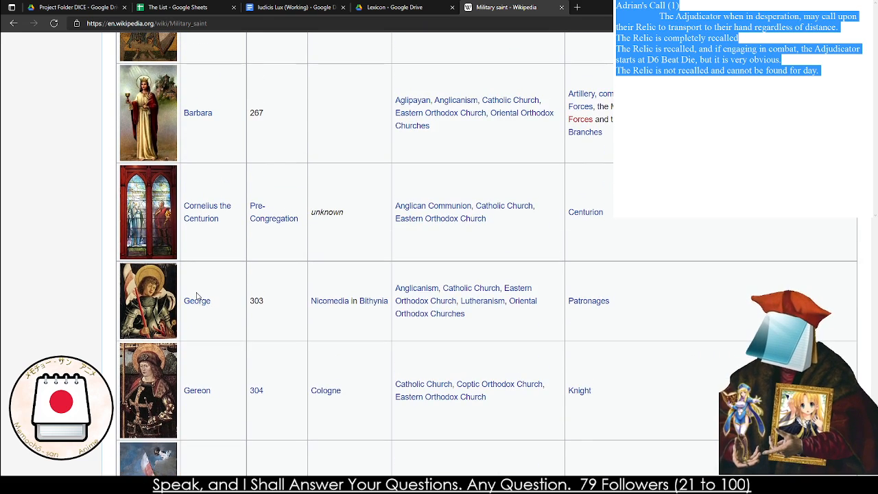
pyautogui.scroll(1, 199, 296)
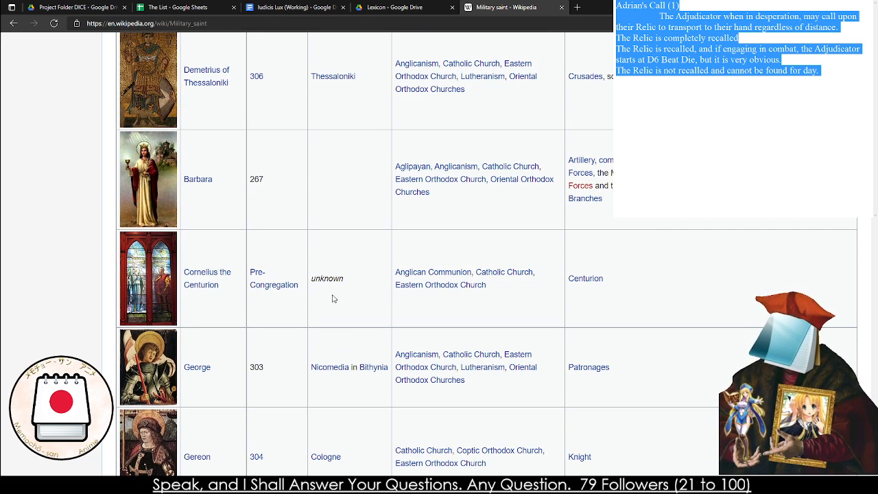
pyautogui.scroll(3, 322, 305)
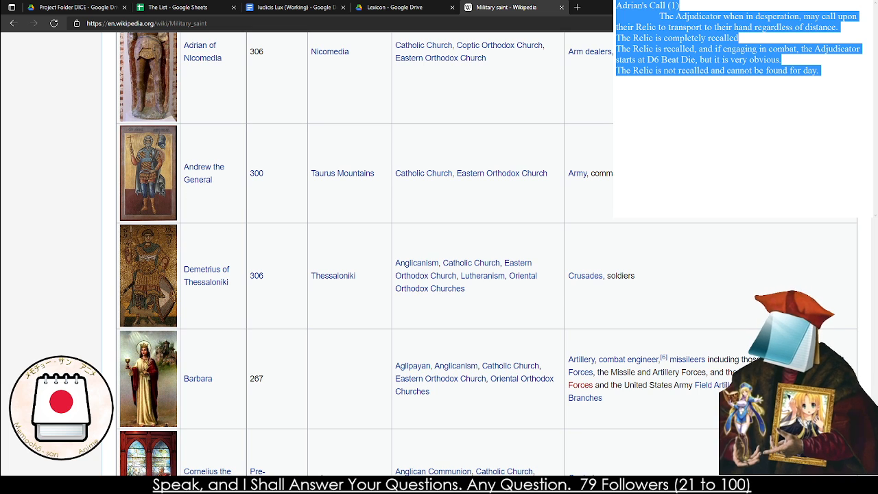
# Replace the Adrian's Call draft in the scratch note with the new miracle heading "Royal Guard (4)"
pyautogui.click(807, 117)
pyautogui.hotkey('ctrl', 'a')
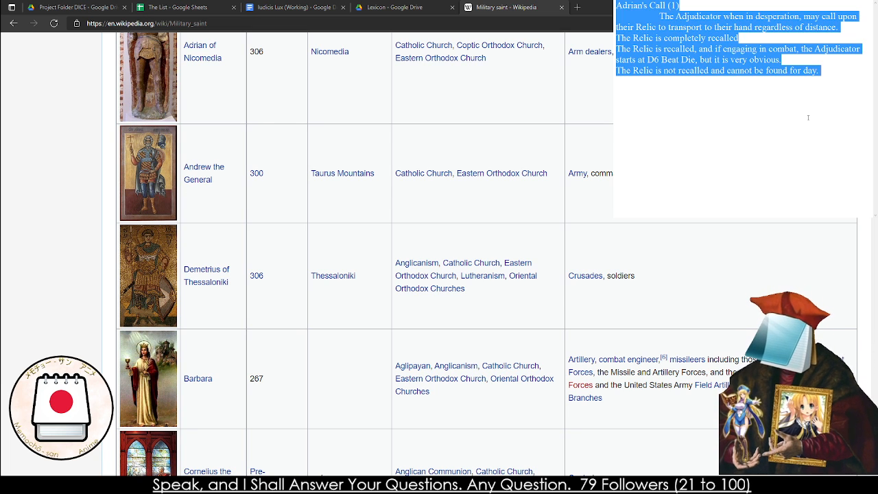
pyautogui.press('BackSpace')
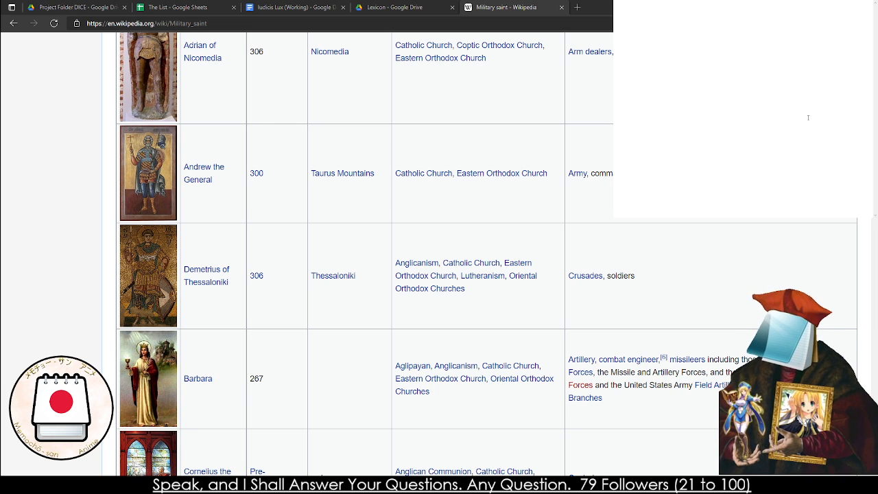
pyautogui.write('Roya')
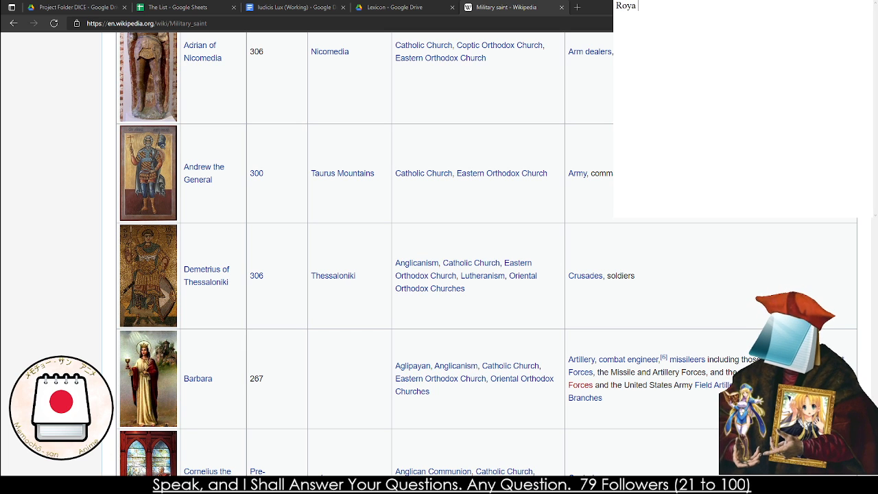
pyautogui.write('l Guard')
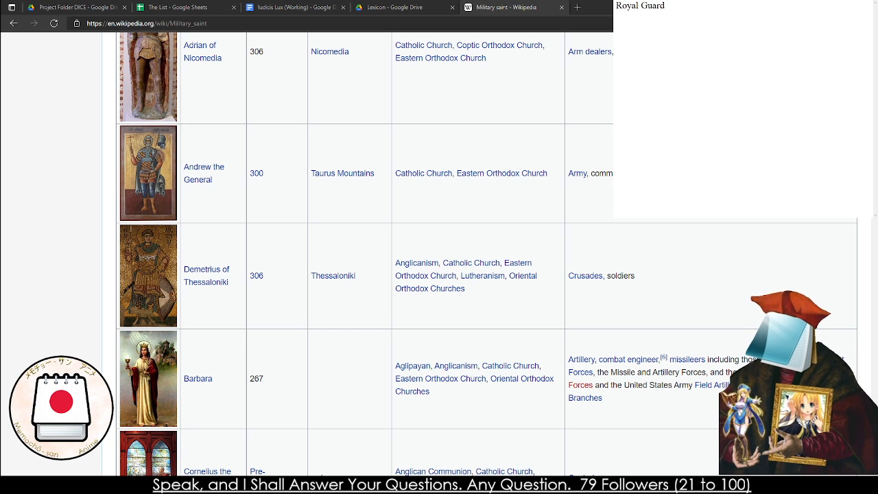
pyautogui.write(' (4)')
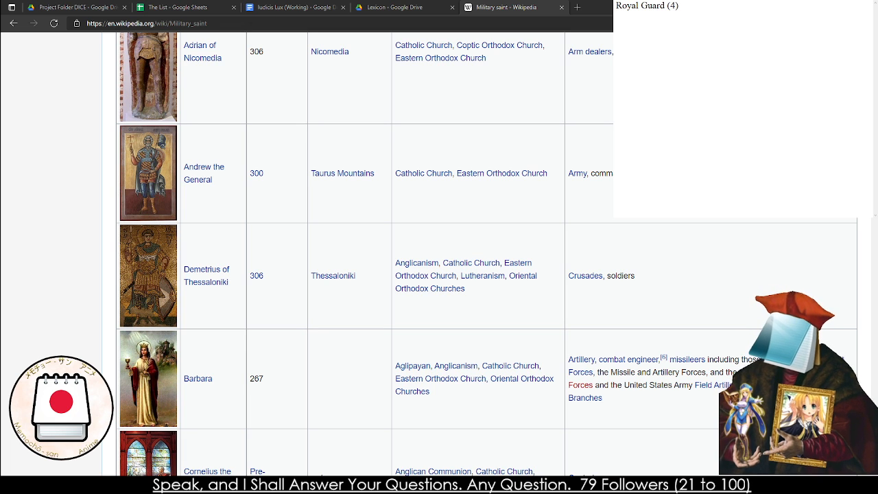
pyautogui.write('The')
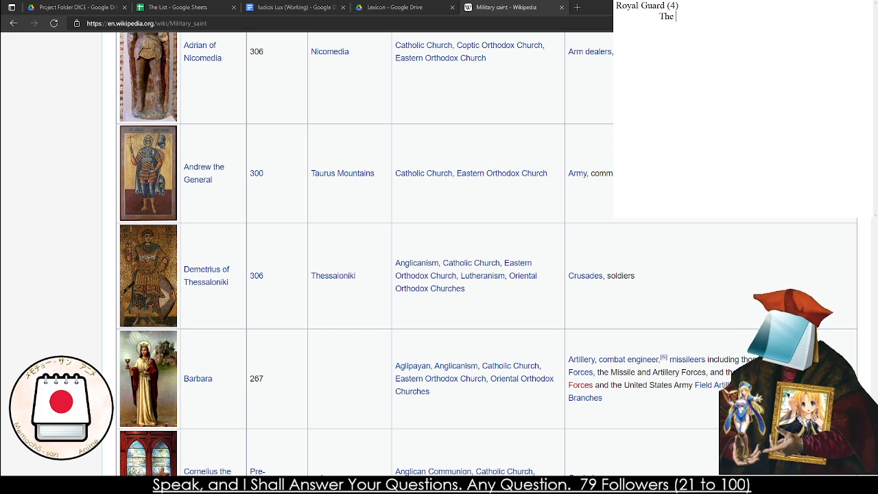
pyautogui.write(' ADjducato')
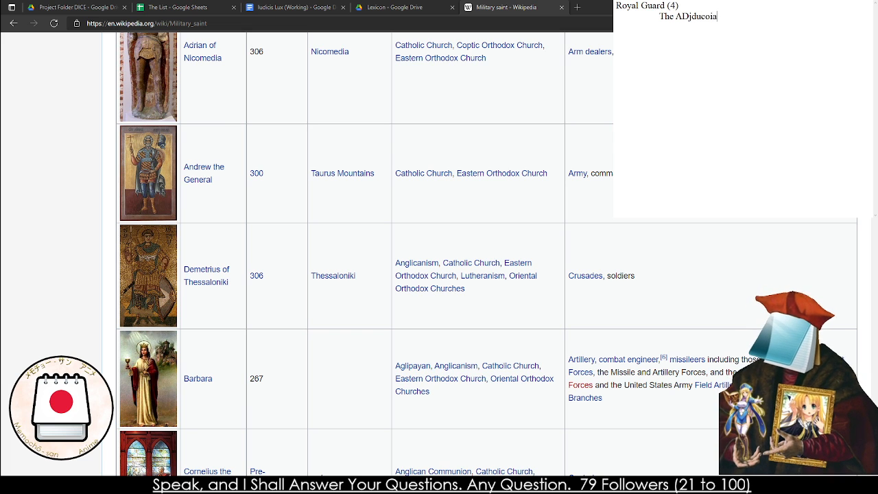
# Write the indented description "The Adjudicator strikes a pose indicating their readiness to take a nasty hit." under the Royal Guard heading
pyautogui.press('BackSpace')
pyautogui.press('BackSpace')
pyautogui.press('BackSpace')
pyautogui.press('BackSpace')
pyautogui.press('BackSpace')
pyautogui.press('BackSpace')
pyautogui.press('BackSpace')
pyautogui.press('BackSpace')
pyautogui.write('d')
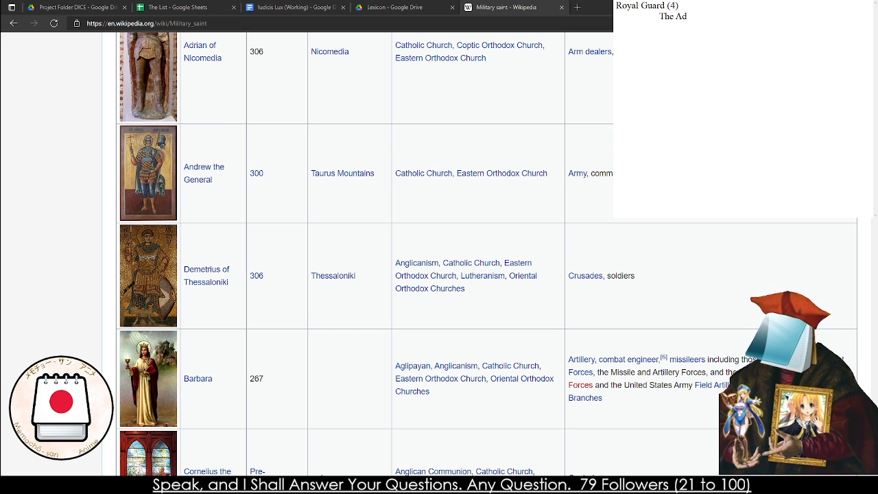
pyautogui.write('judicator')
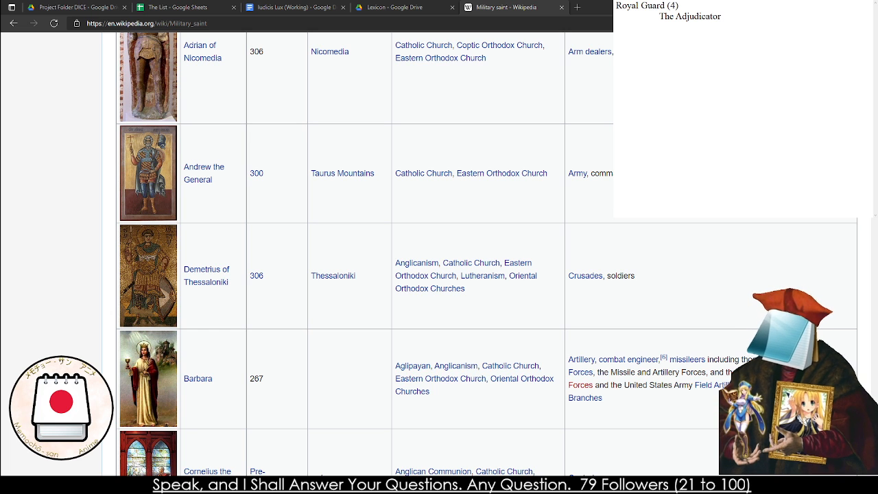
pyautogui.write(' st')
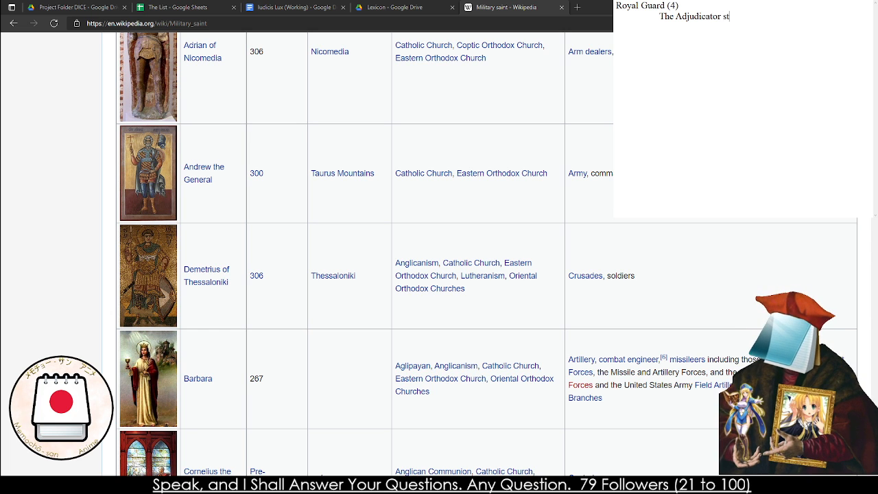
pyautogui.write('rikes a pose indiv')
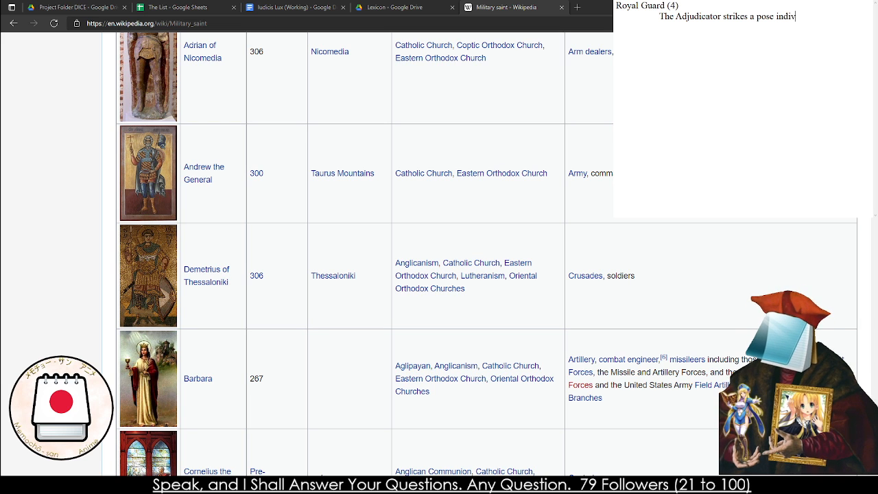
pyautogui.press('BackSpace')
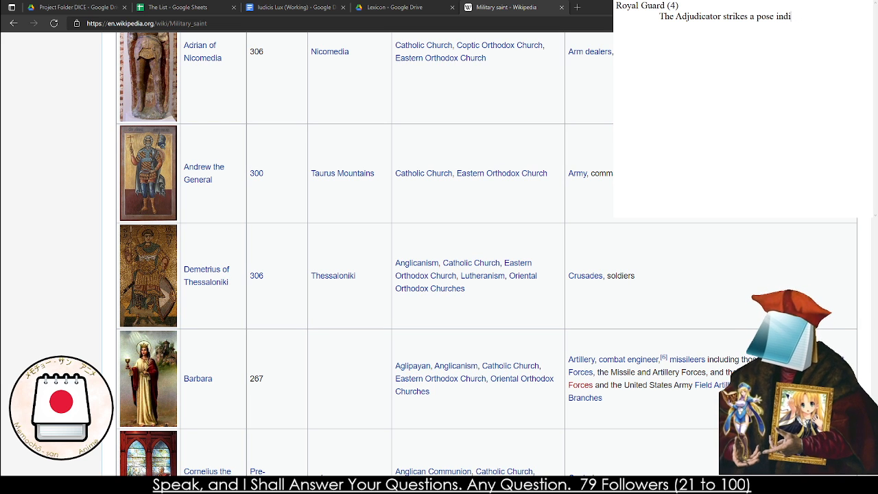
pyautogui.write('cating their readi')
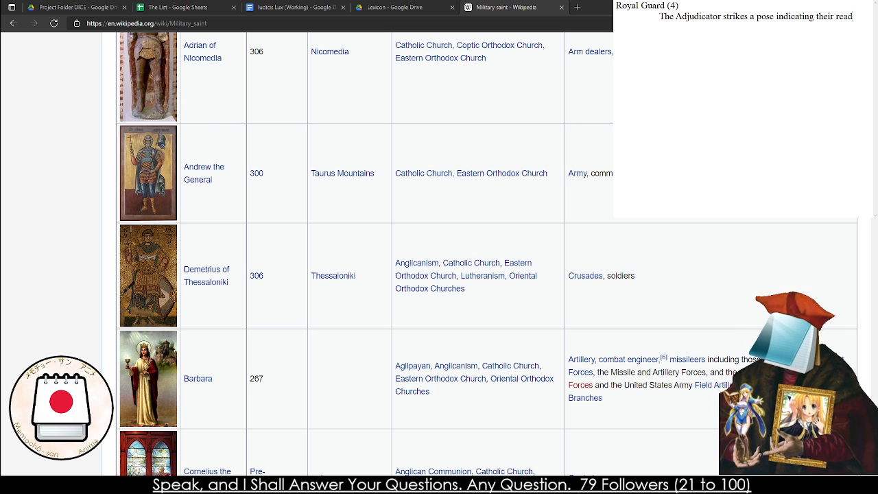
pyautogui.write('to ta')
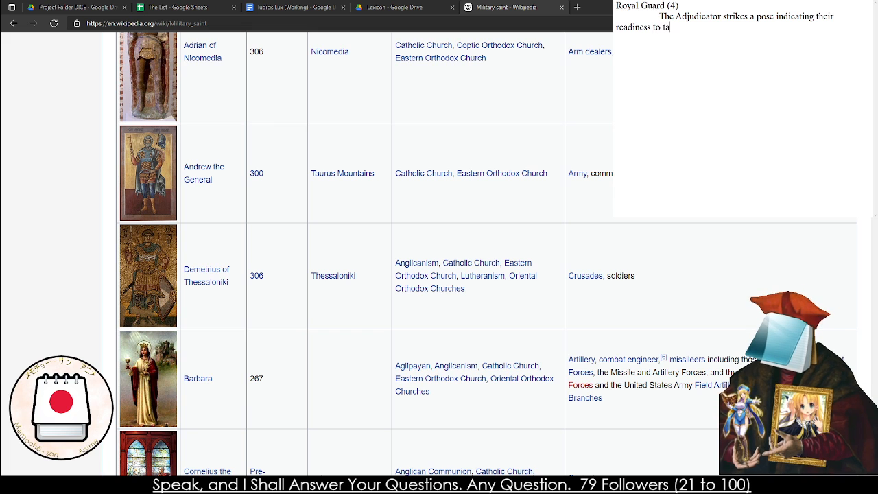
pyautogui.write('ke a nasty hit')
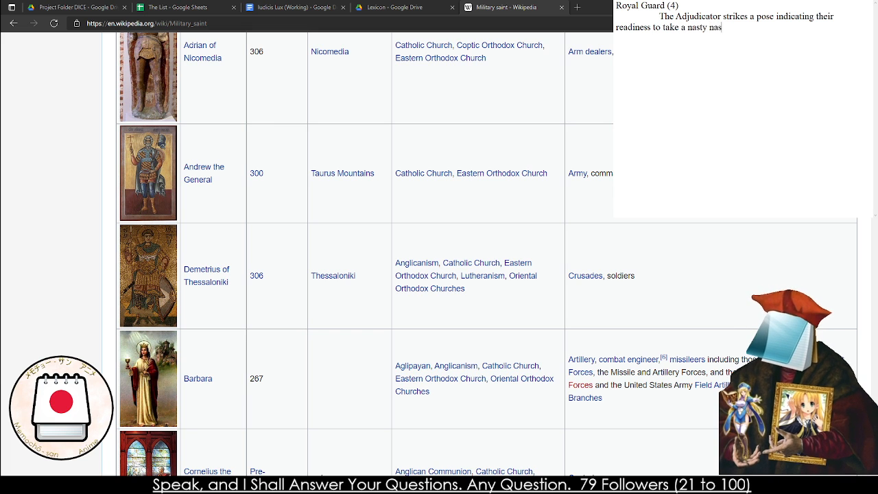
pyautogui.write('.')
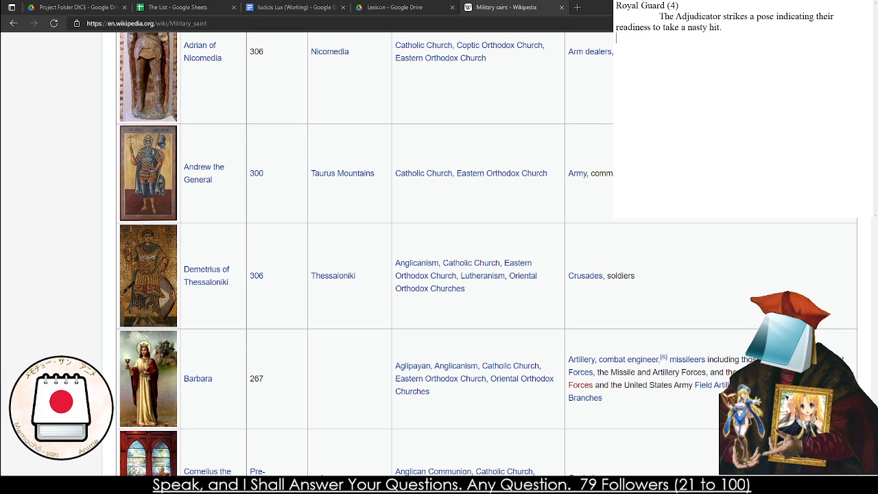
# Add the first Royal Guard effect line, "The Adjudicator immediately builts 10 Brace", below the description
pyautogui.press('Return')
pyautogui.write('The')
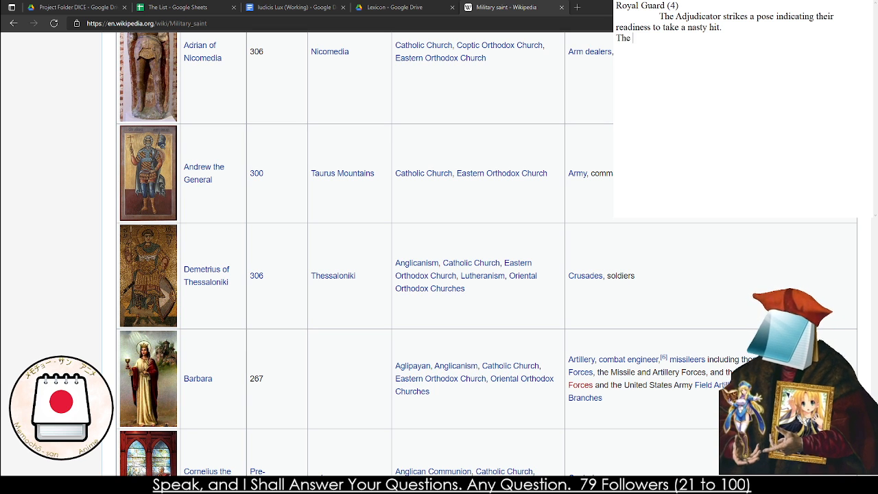
pyautogui.press('BackSpace')
pyautogui.press('BackSpace')
pyautogui.press('BackSpace')
pyautogui.write('The Adjudic')
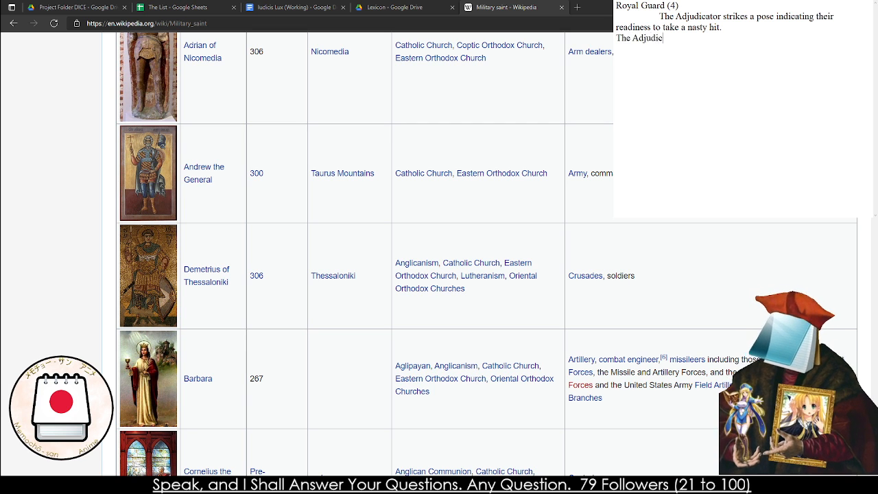
pyautogui.write('ator i')
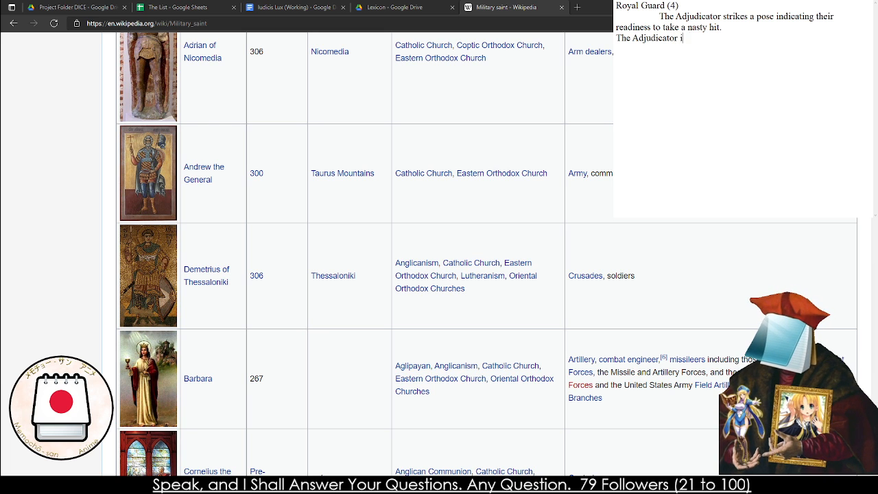
pyautogui.write('mmediately built')
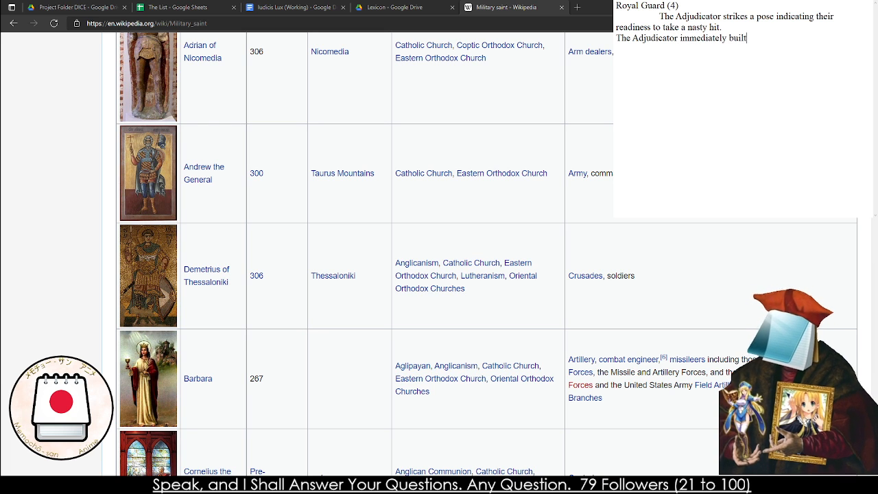
pyautogui.write('s 15')
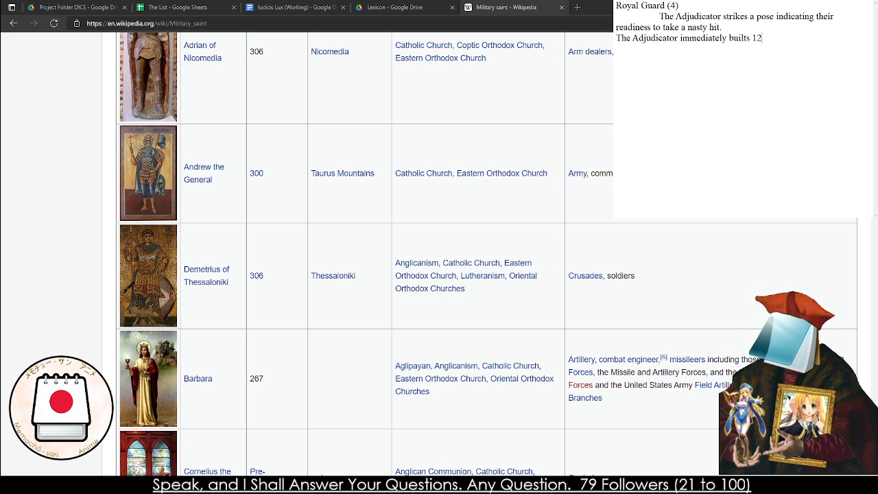
pyautogui.press('BackSpace')
pyautogui.press('BackSpace')
pyautogui.write('5 H')
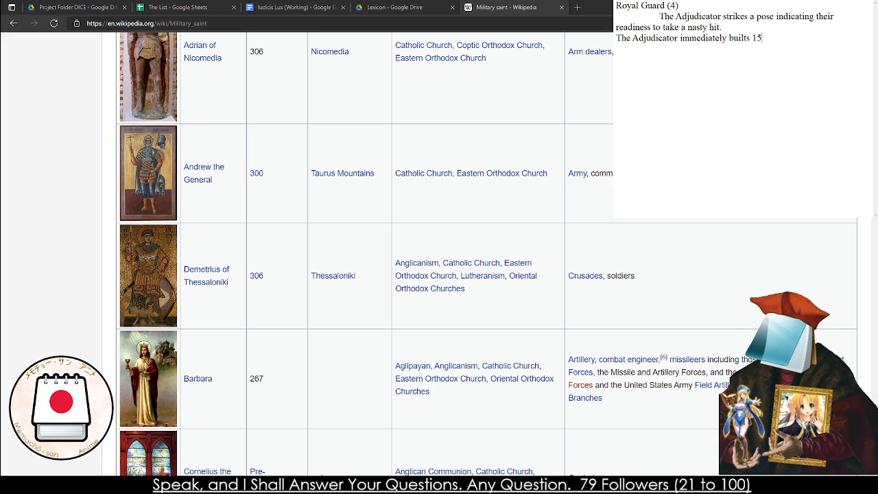
pyautogui.press('BackSpace')
pyautogui.press('BackSpace')
pyautogui.press('BackSpace')
pyautogui.write('0 Brace')
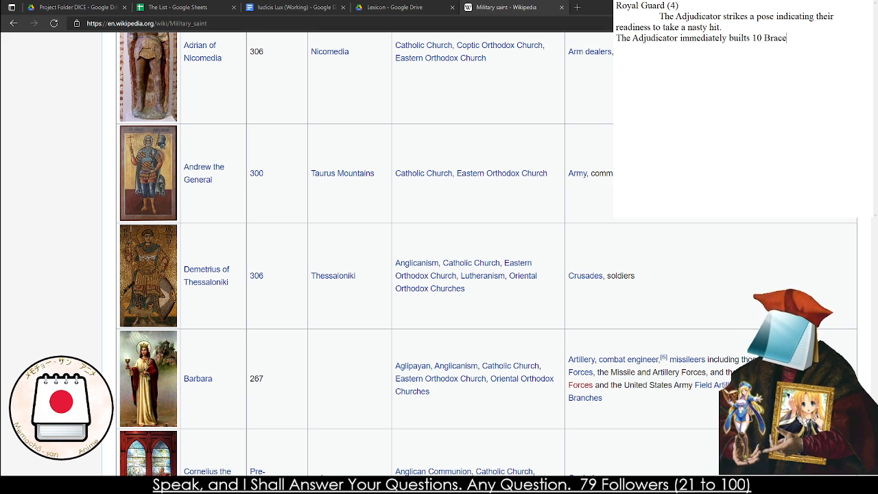
pyautogui.write('The Adj')
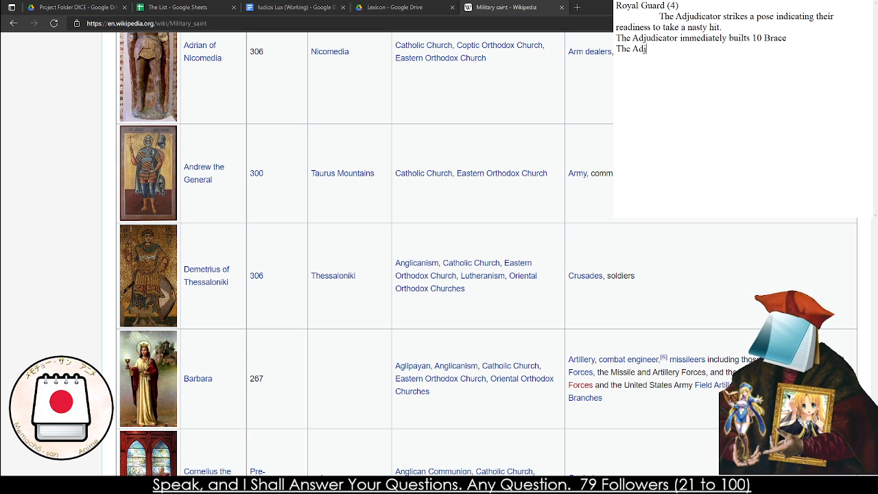
pyautogui.write('ucicator bu')
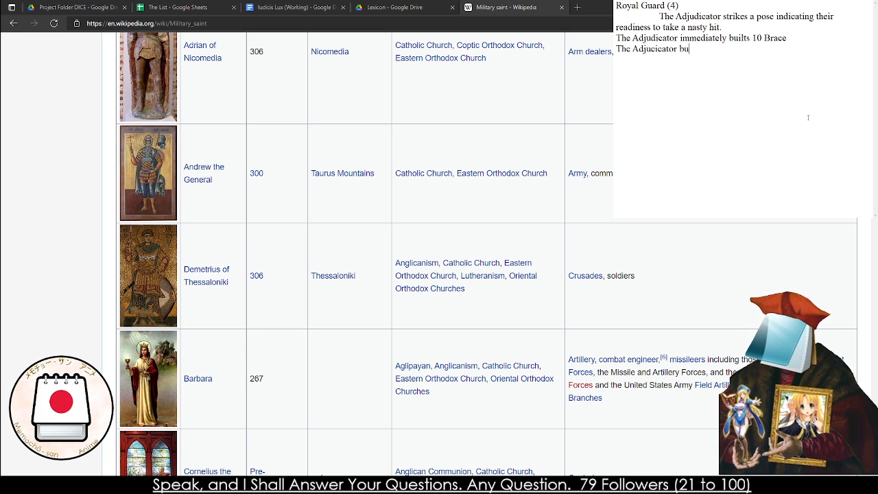
pyautogui.write('ilds 15 b')
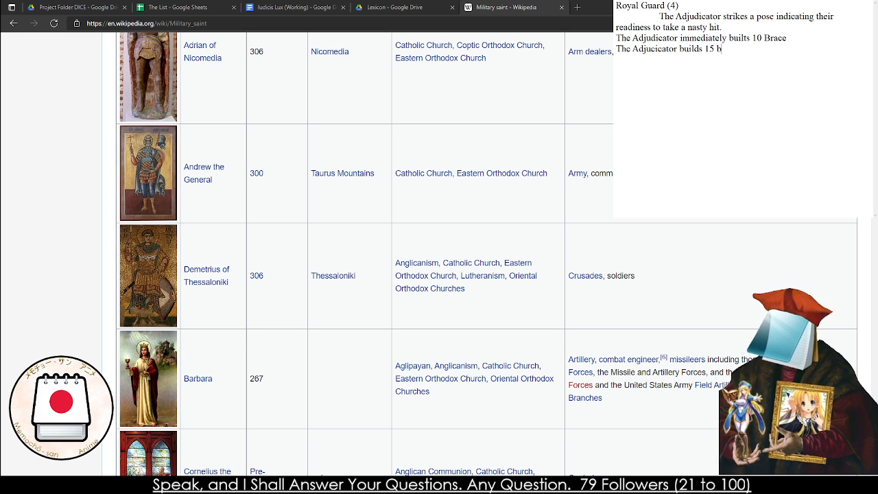
# Add the second Royal Guard effect line, "The Adjucicator builds 15 Brace, but loses all Evasion", to the scratch note
pyautogui.press('BackSpace')
pyautogui.write('Brace, but l')
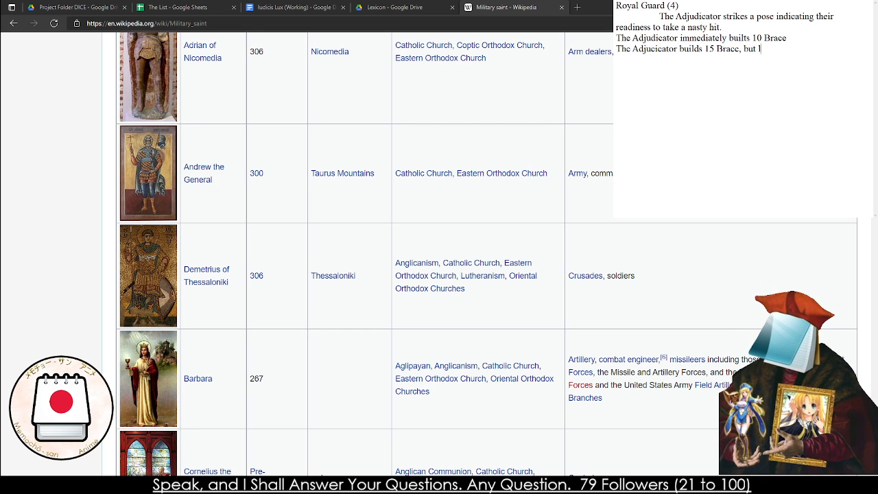
pyautogui.write('oses all Evasion')
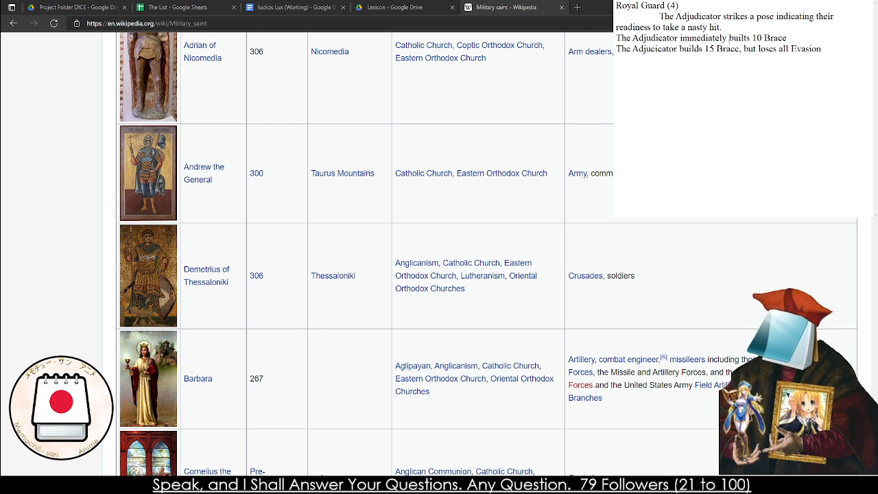
# Reword the first Royal Guard effect line to read "The Adjudicator builds 10 Brace"
pyautogui.doubleClick(731, 38)
pyautogui.write('builds')
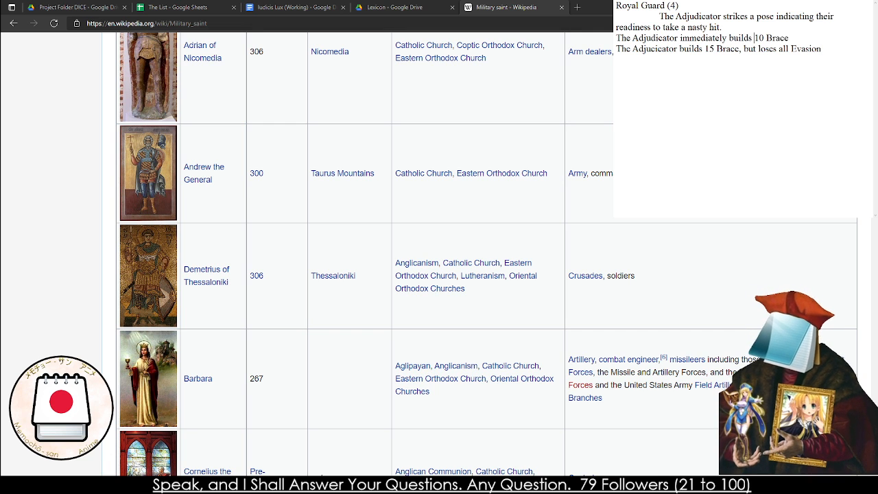
pyautogui.doubleClick(721, 38)
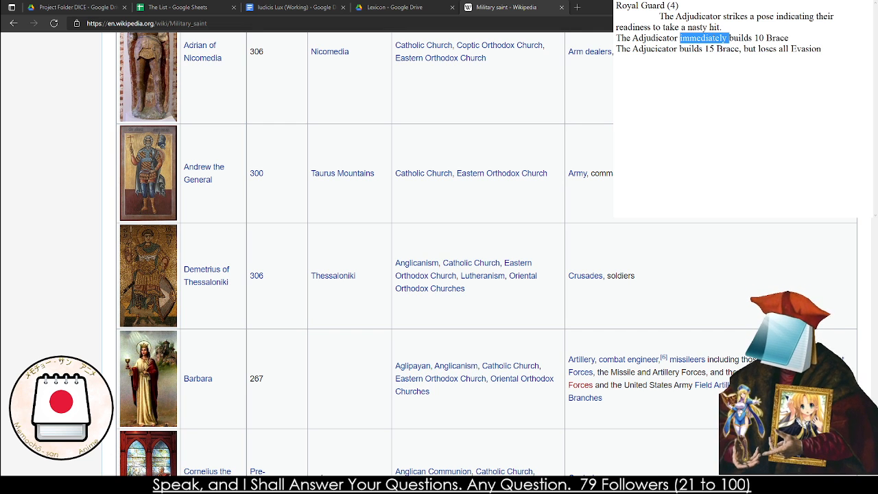
pyautogui.press('Right')
pyautogui.press('BackSpace')
pyautogui.press('BackSpace')
pyautogui.press('BackSpace')
pyautogui.press('BackSpace')
pyautogui.press('BackSpace')
pyautogui.press('BackSpace')
pyautogui.press('BackSpace')
pyautogui.press('BackSpace')
pyautogui.press('BackSpace')
pyautogui.press('BackSpace')
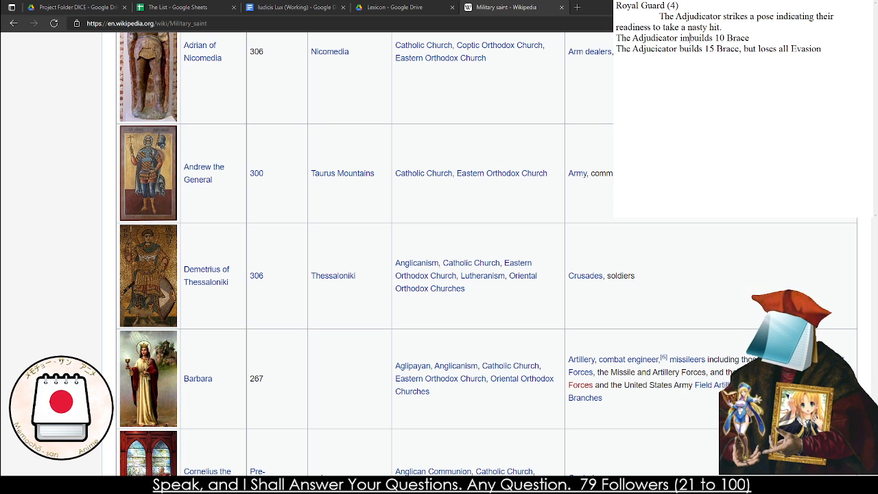
pyautogui.press('BackSpace')
pyautogui.press('BackSpace')
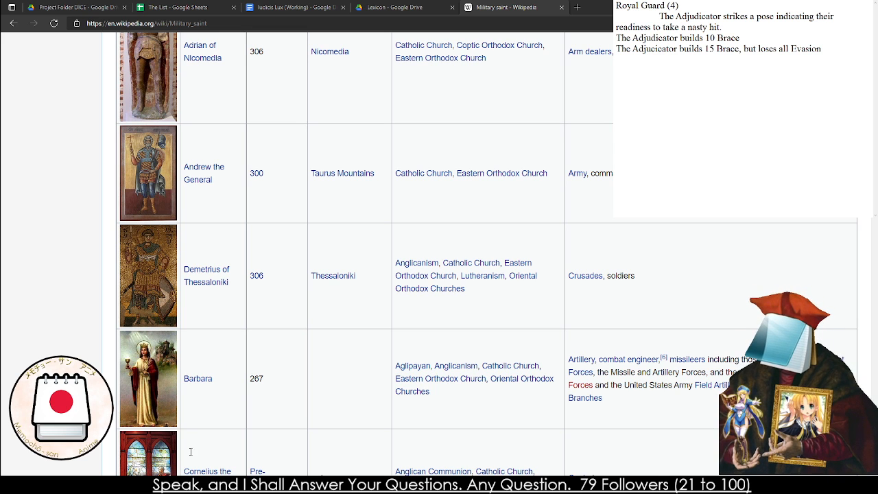
# Add the third effect line, "The Adjudicator loses all Brace and Evasion, reducing Beat Die by a step."
pyautogui.click(834, 74)
pyautogui.press('Return')
pyautogui.write('The Adju')
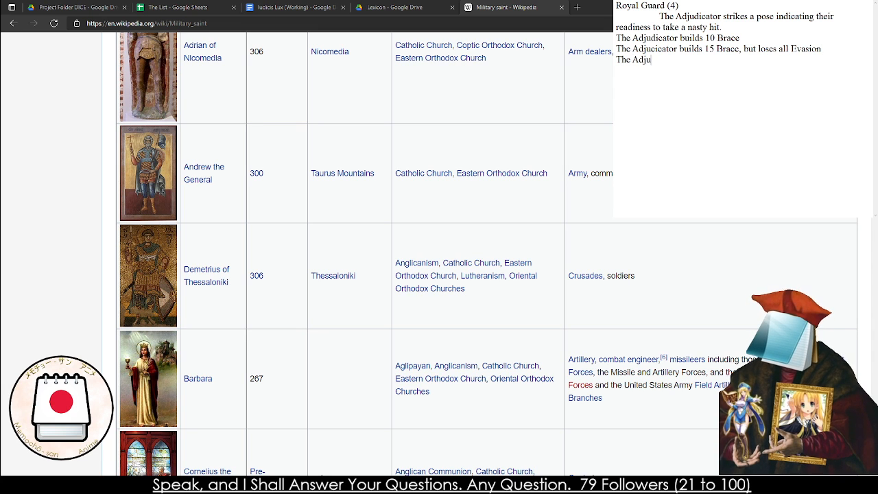
pyautogui.write('dicator loses a')
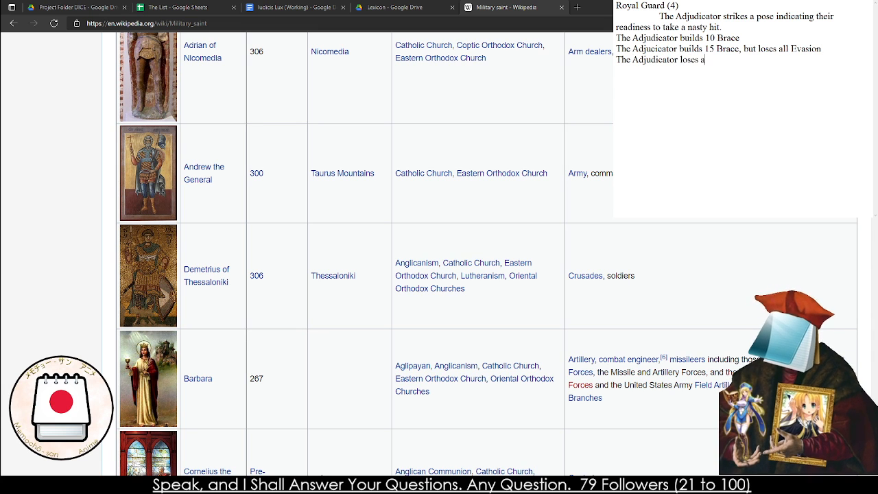
pyautogui.write('ll Brace')
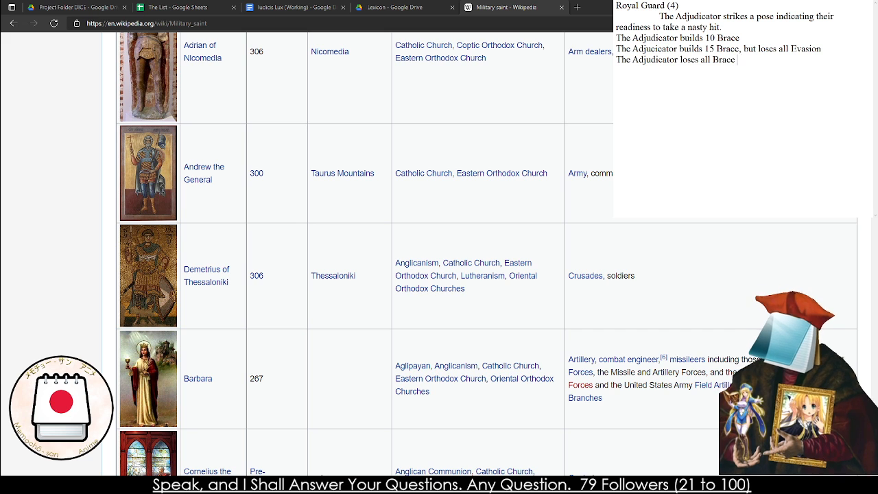
pyautogui.write(' and Evasion')
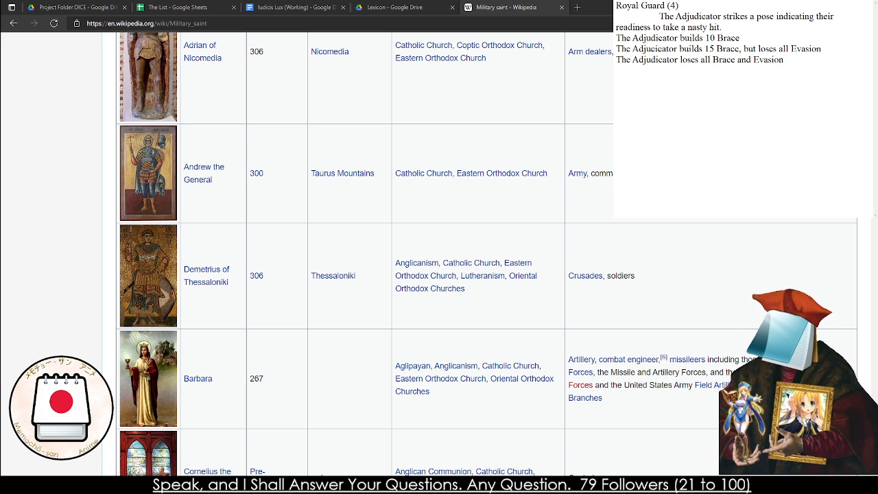
pyautogui.write(', reducing ')
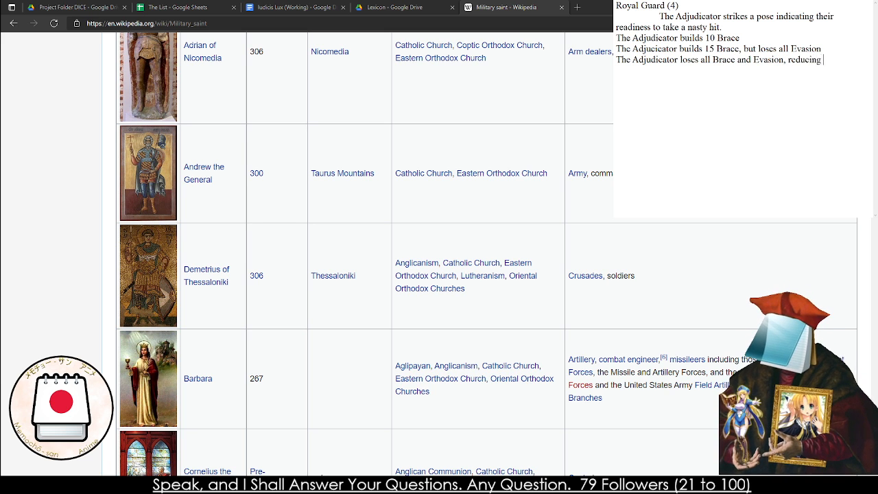
pyautogui.write('Beat Die by')
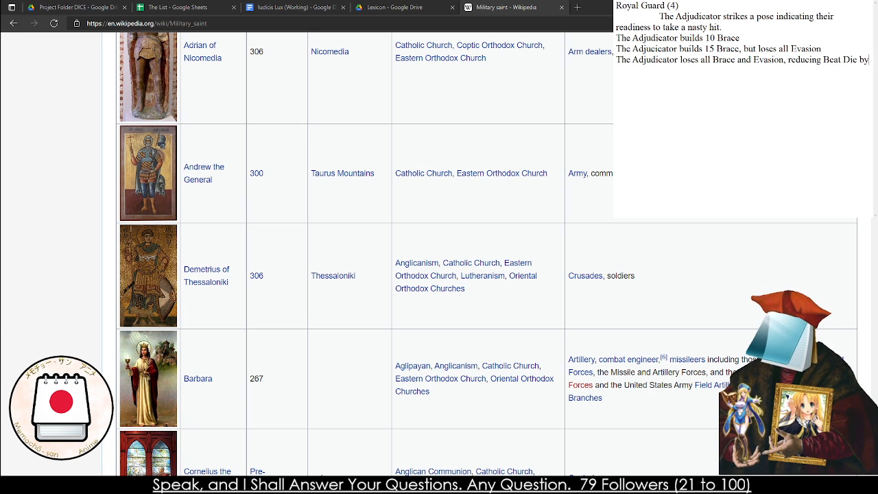
pyautogui.write(' 1.')
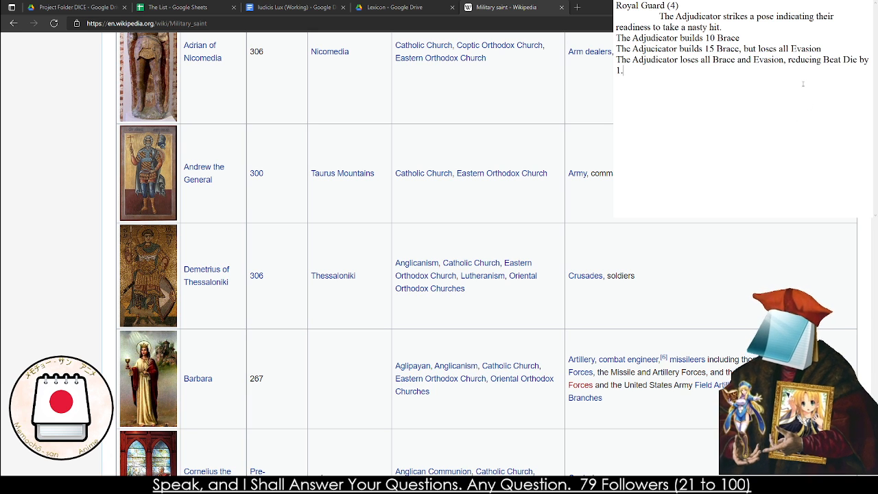
pyautogui.press('BackSpace')
pyautogui.press('BackSpace')
pyautogui.write('a')
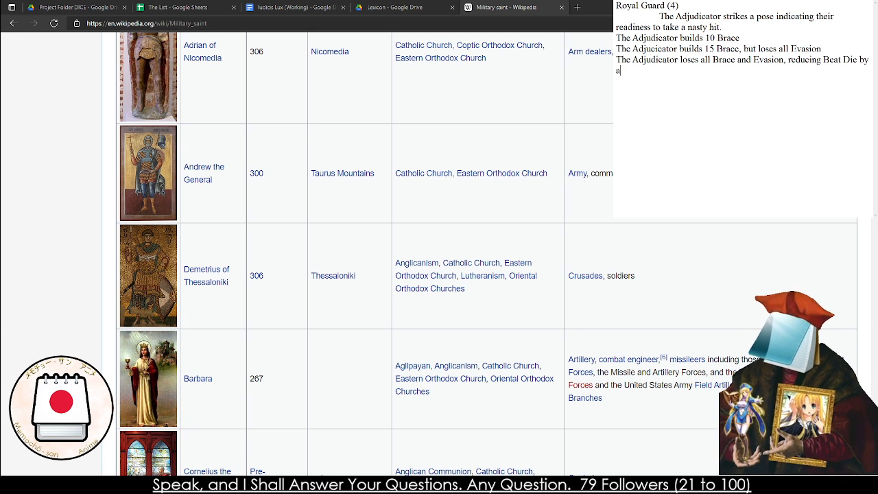
pyautogui.write(' step.')
# Copy the whole Royal Guard note into the Iudicis Lux document between Burning Rage (3) and Martyr's Counter (4)
pyautogui.hotkey('ctrl', 'a')
pyautogui.hotkey('ctrl', 'c')
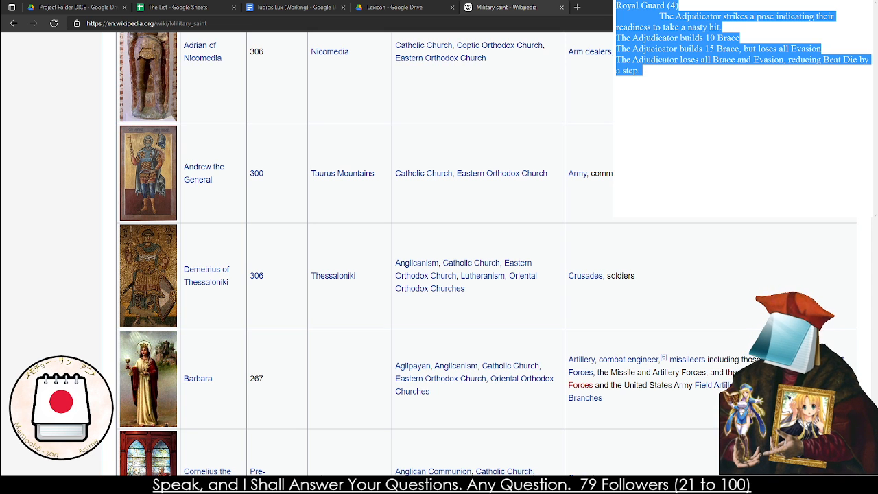
pyautogui.click(286, 5)
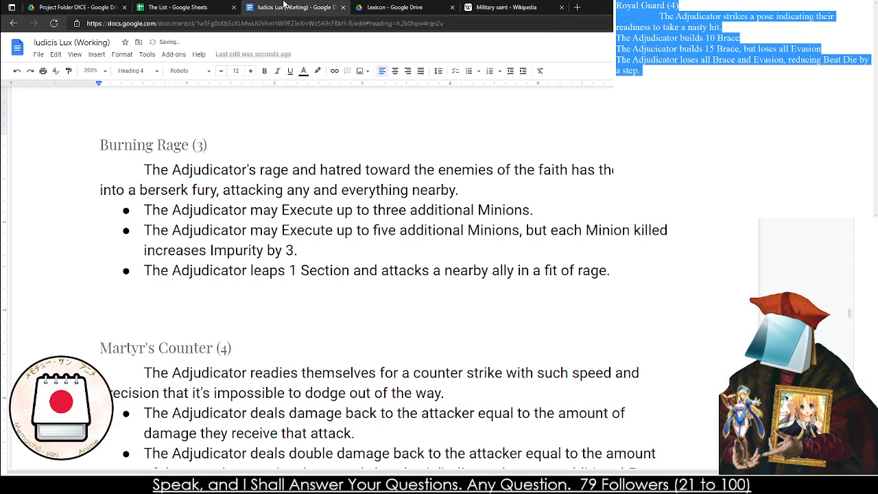
pyautogui.click(171, 305)
pyautogui.hotkey('ctrl', 'v')
# Style the Royal Guard (4) title as Heading 4 and its description and effect lines as Normal text
pyautogui.moveTo(100, 245); pyautogui.dragTo(206, 245)
pyautogui.click(137, 71)
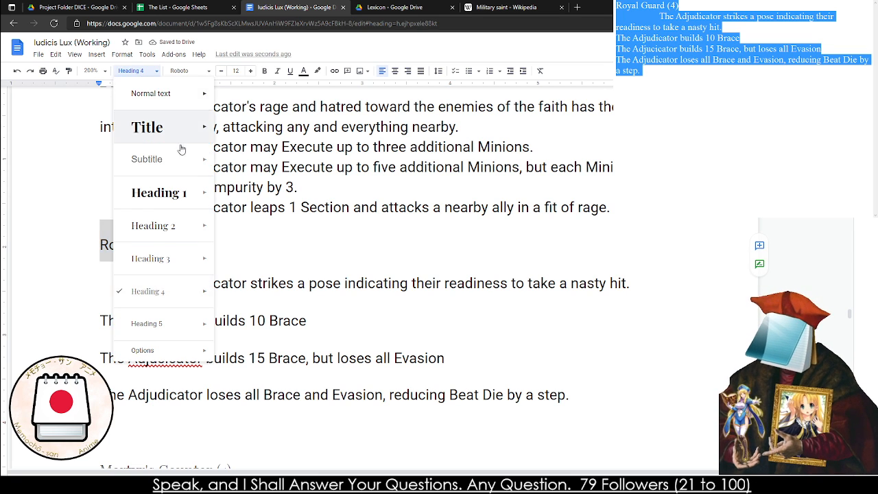
pyautogui.moveTo(180, 291)
pyautogui.click(264, 284)
pyautogui.moveTo(101, 285); pyautogui.dragTo(580, 401)
pyautogui.click(133, 71)
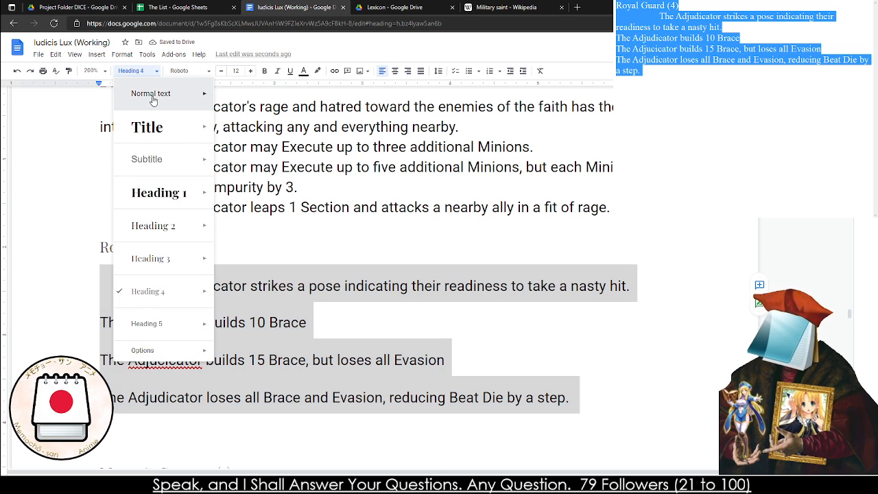
pyautogui.click(152, 98)
# Change the end of the Royal Guard description to "take a nasty blow and power through it."
pyautogui.click(634, 275)
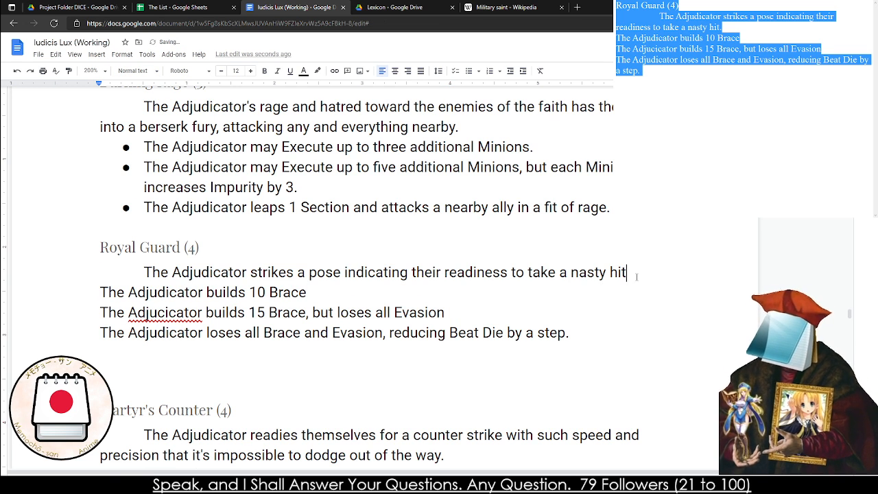
pyautogui.press('BackSpace')
pyautogui.press('BackSpace')
pyautogui.press('BackSpace')
pyautogui.press('BackSpace')
pyautogui.press('BackSpace')
pyautogui.press('BackSpace')
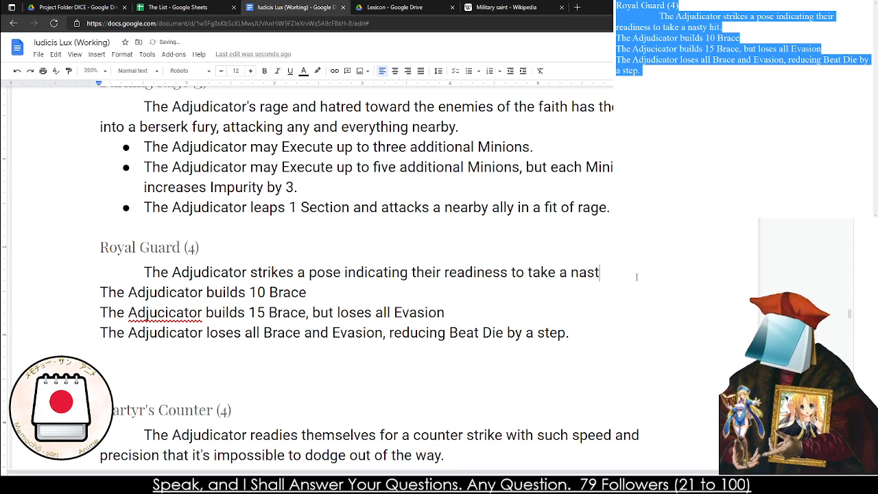
pyautogui.write('y blow and ')
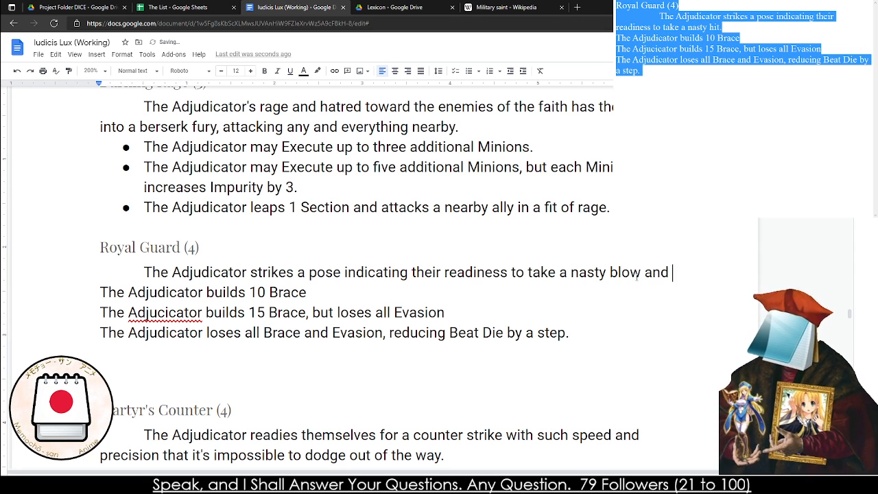
pyautogui.write('power through it.')
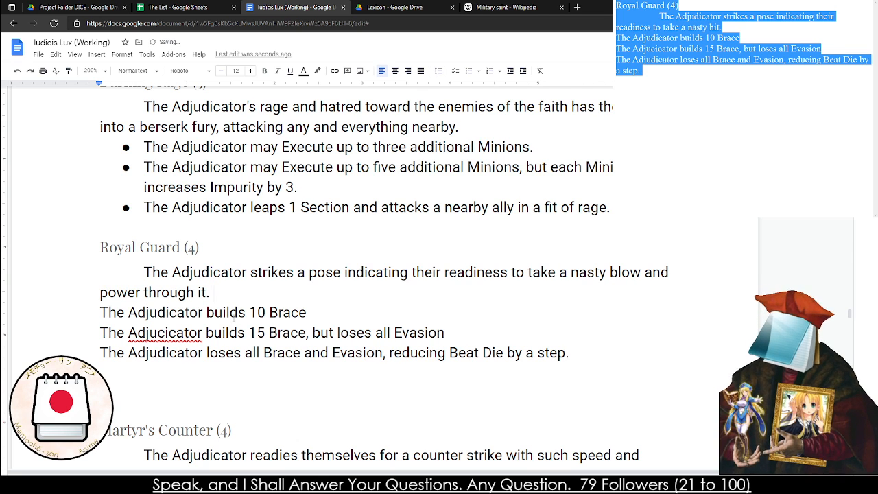
# Turn the three Royal Guard effect lines into a bulleted list and correct the misspelled "Adjudicator" in the second one
pyautogui.moveTo(100, 312); pyautogui.dragTo(607, 359)
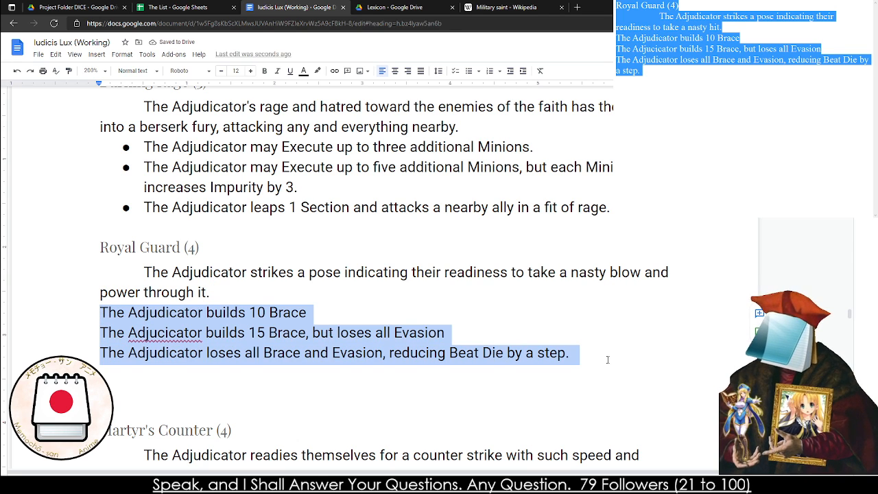
pyautogui.hotkey('ctrl', 'shift', '8')
pyautogui.click(196, 332)
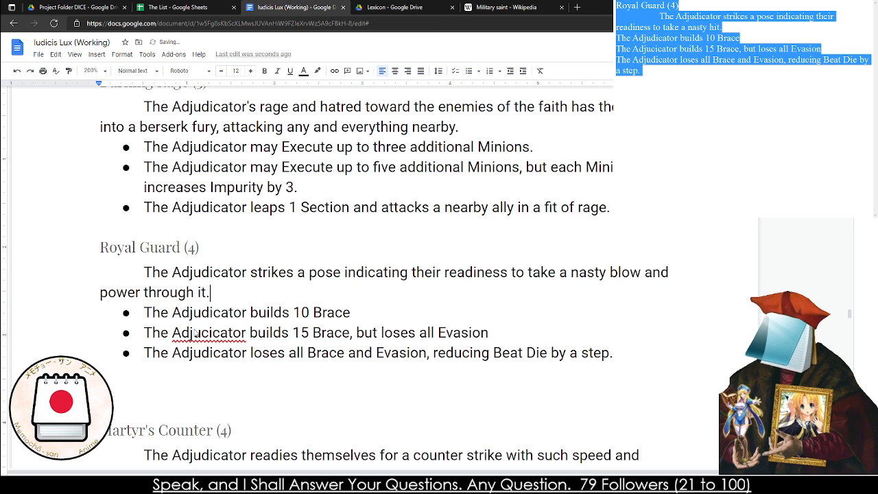
pyautogui.rightClick(196, 332)
pyautogui.click(188, 350)
# Remove the extra blank line between the Royal Guard bullets and the Martyr's Counter (4) heading
pyautogui.click(132, 405)
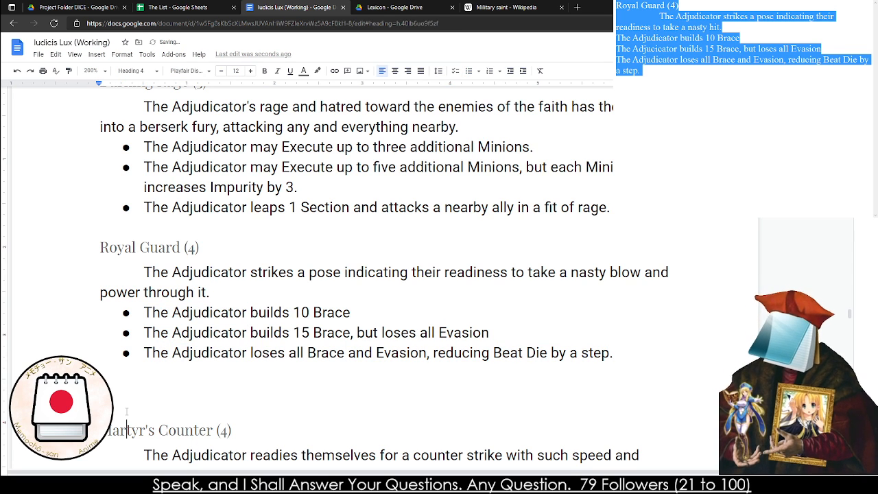
pyautogui.press('BackSpace')
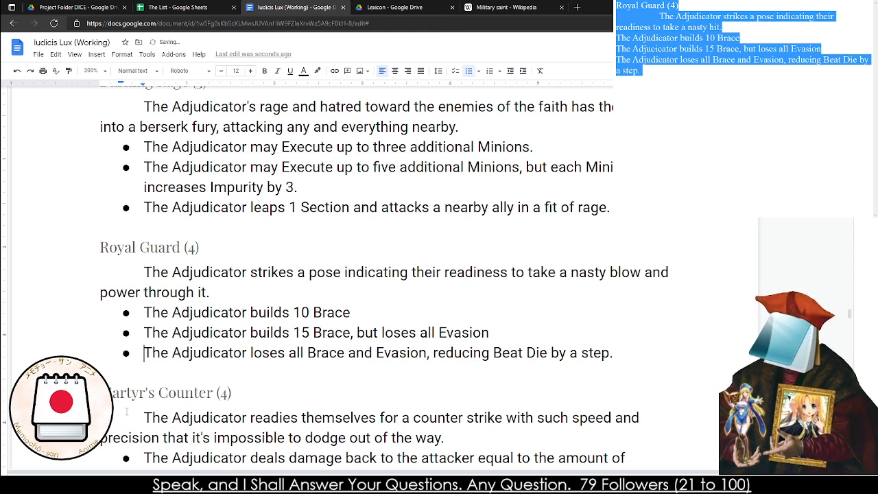
# Shrink the image beside Dragon Slayer (5) so the image and all of the miracle's text fit on one page
pyautogui.scroll(-10, 440, 247)
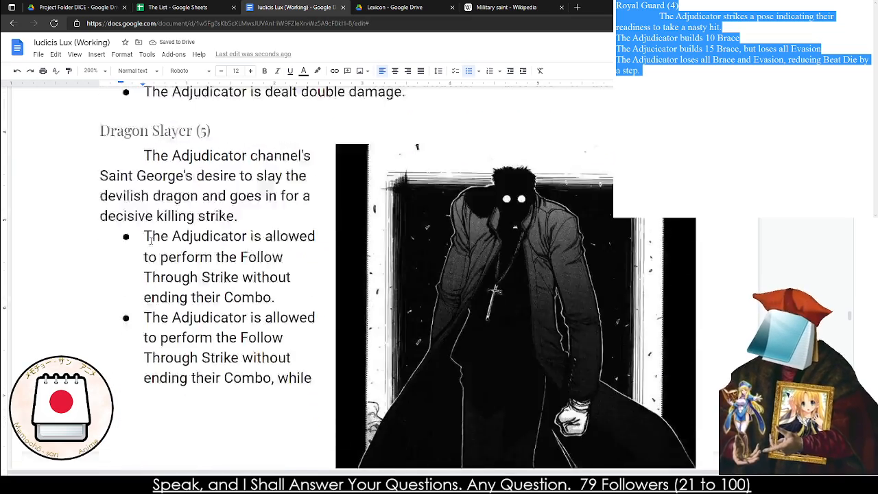
pyautogui.scroll(-2, 437, 236)
pyautogui.click(422, 271)
pyautogui.scroll(-3, 419, 273)
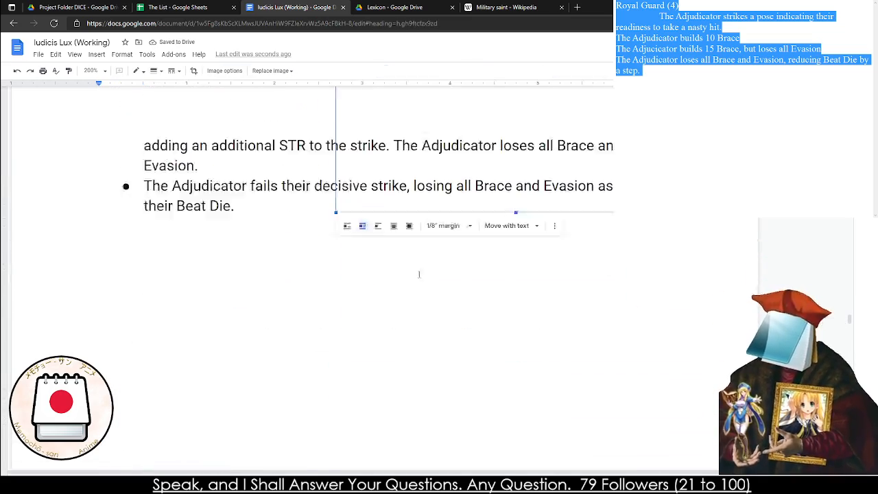
pyautogui.scroll(3, 385, 282)
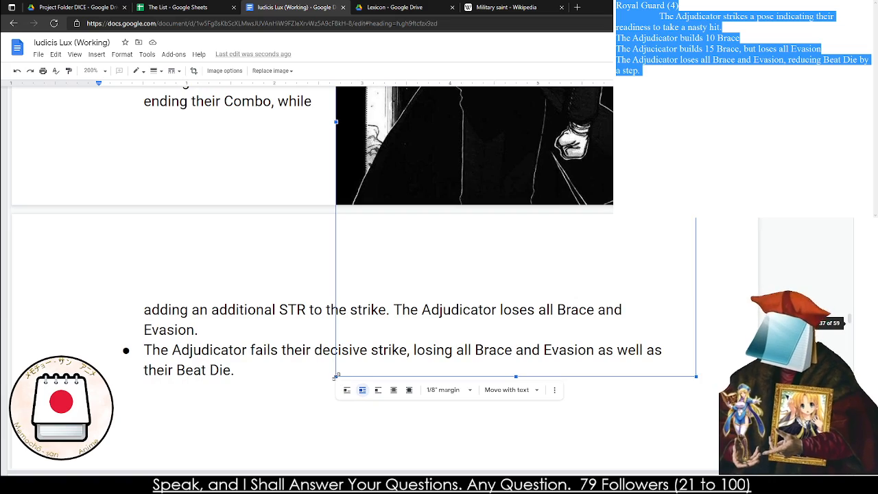
pyautogui.moveTo(454, 210); pyautogui.dragTo(485, 165)
pyautogui.scroll(5, 412, 261)
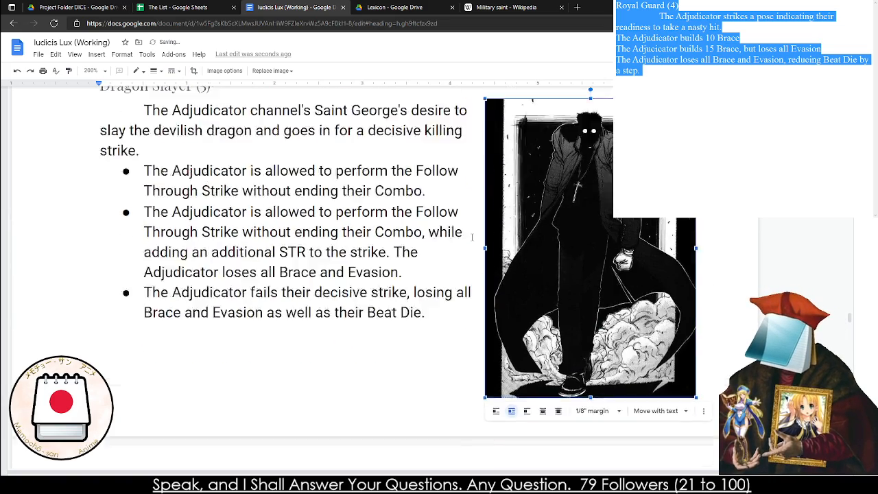
pyautogui.click(401, 271)
# Remove the extra blank line between the Angel Dance (1) bullets and the Adrian's Call (1) heading
pyautogui.scroll(6, 480, 275)
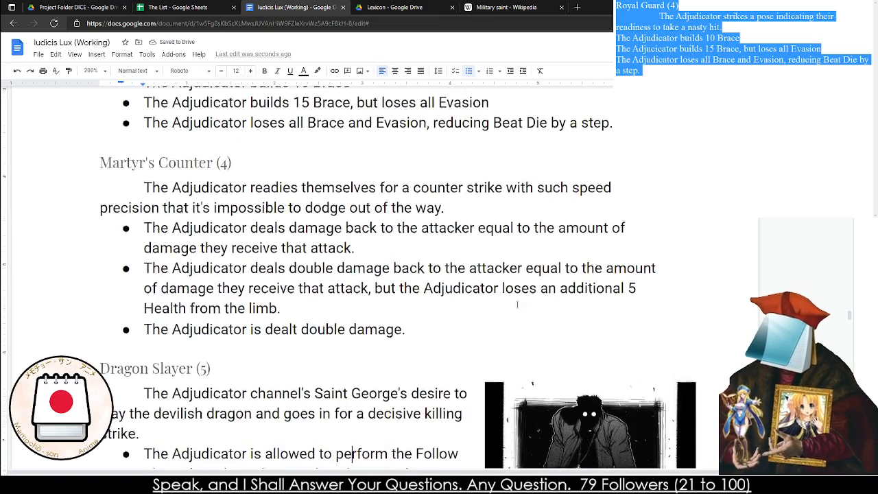
pyautogui.scroll(15, 488, 277)
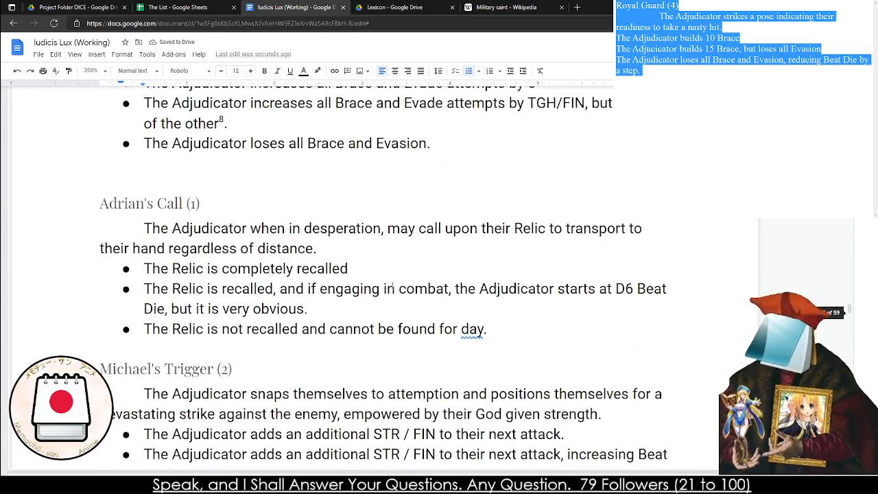
pyautogui.click(183, 338)
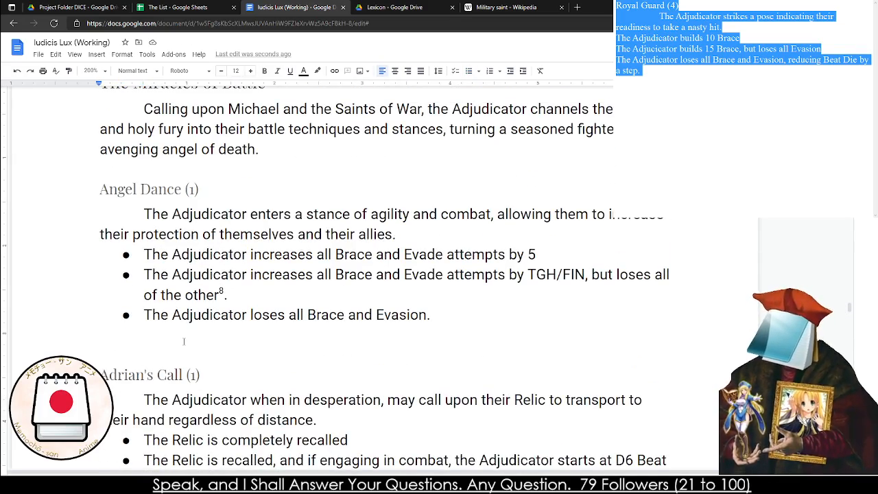
pyautogui.press('BackSpace')
# Set the document zoom to 125% and remove the blank page between Dragon Slayer (5) and The Miracles of Breath
pyautogui.scroll(-15, 184, 341)
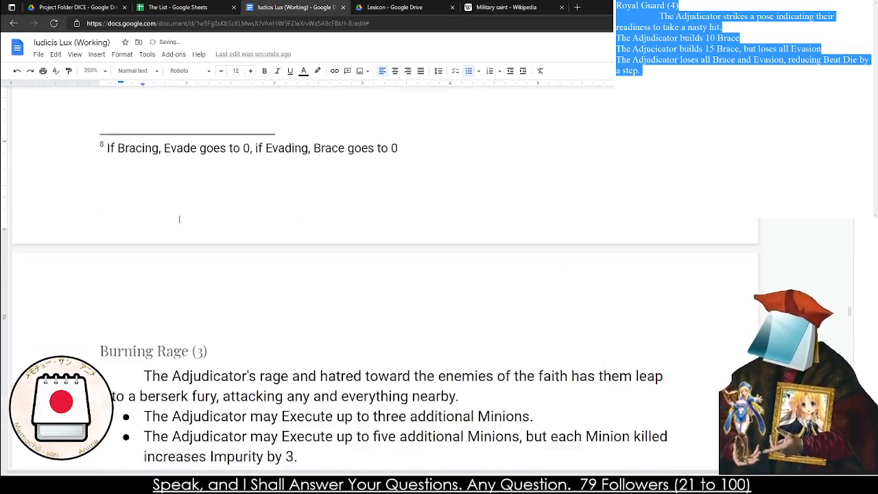
pyautogui.scroll(-8, 179, 219)
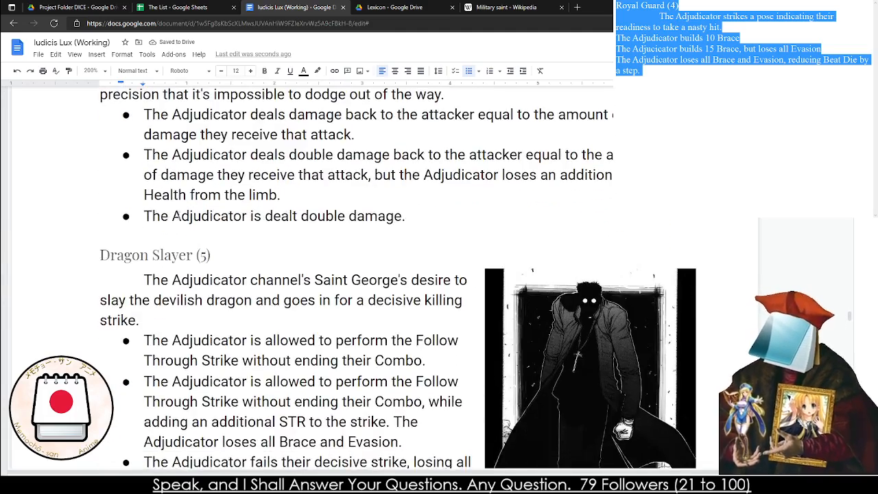
pyautogui.scroll(-2, 179, 219)
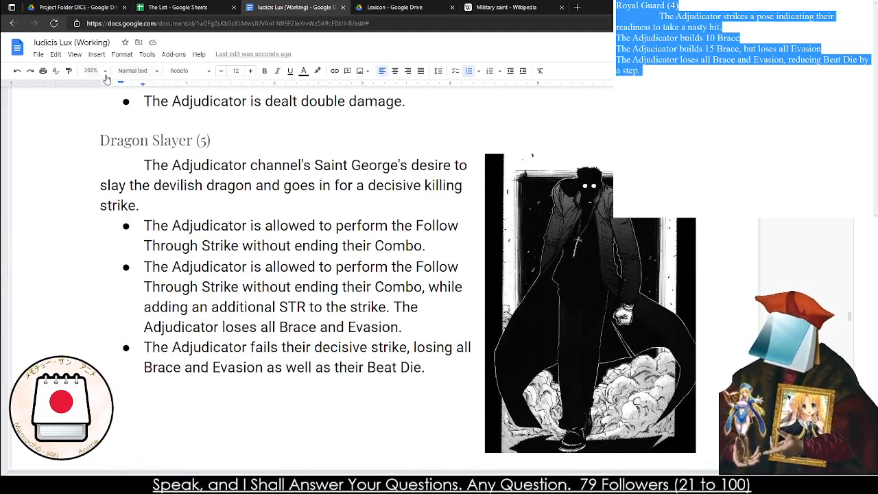
pyautogui.click(91, 71)
pyautogui.click(92, 168)
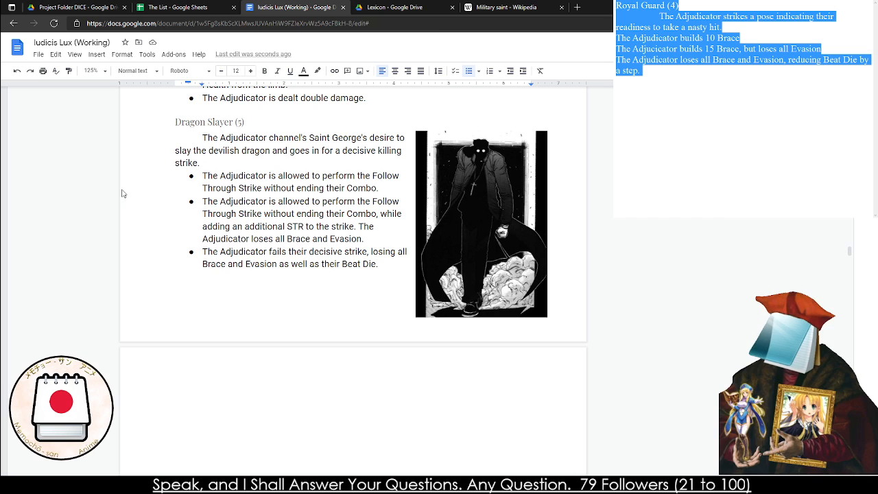
pyautogui.click(373, 403)
pyautogui.press('BackSpace')
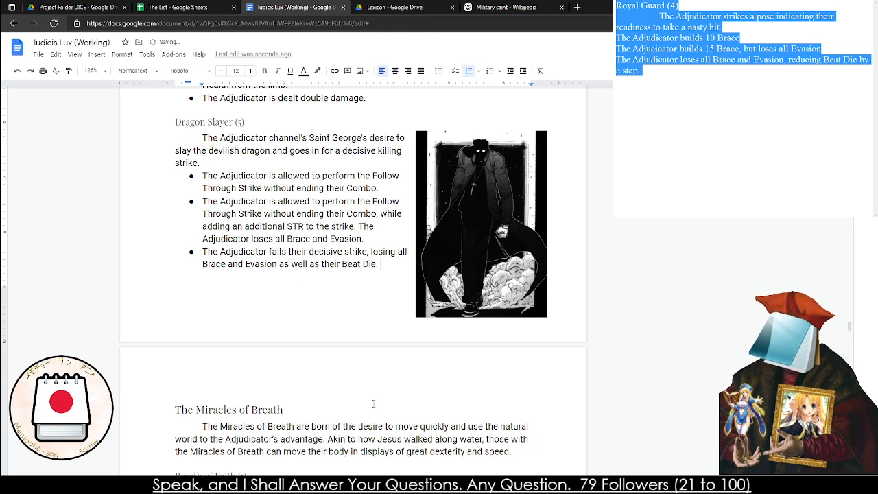
# Change the end of the second Martyr's Counter (4) effect to "takes the full amount of damage."
pyautogui.scroll(-6, 373, 404)
pyautogui.scroll(6, 248, 272)
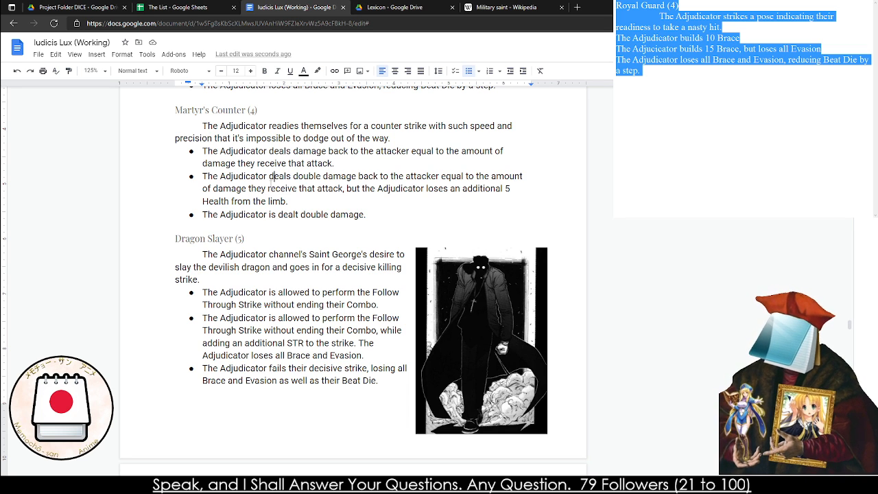
pyautogui.click(294, 201)
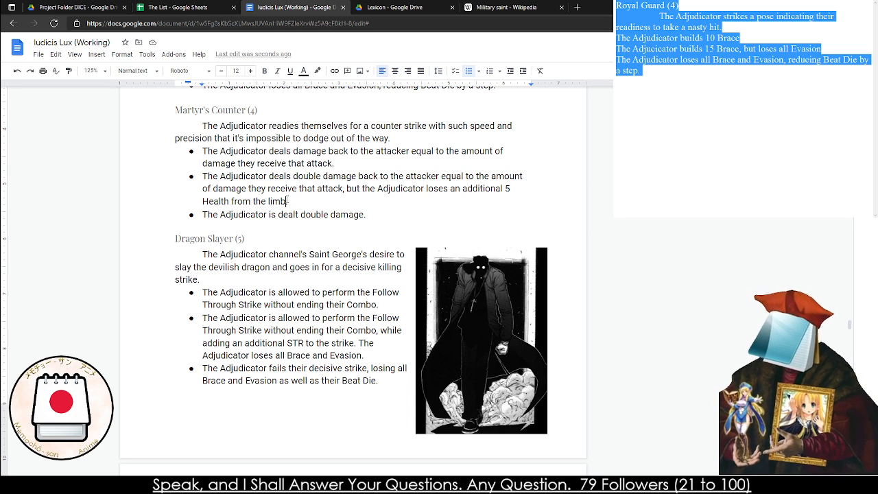
pyautogui.moveTo(293, 201); pyautogui.dragTo(430, 191)
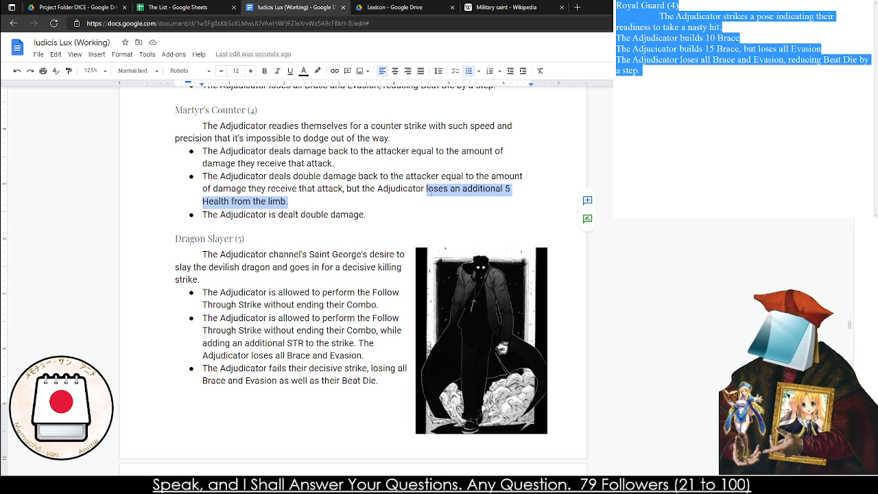
pyautogui.write('takes the full ')
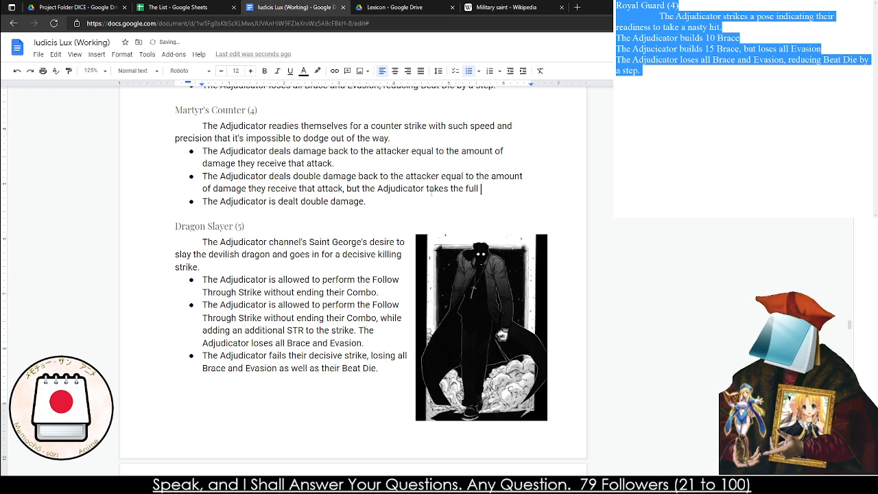
pyautogui.write('amount of damage')
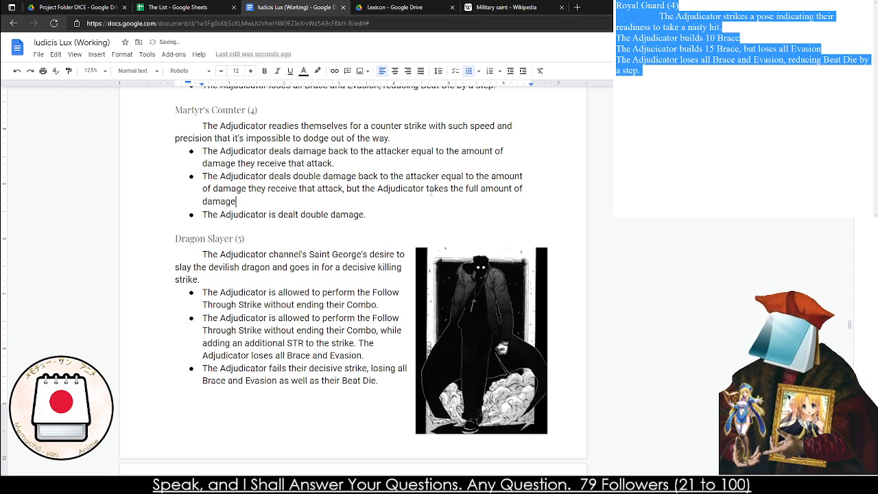
pyautogui.write('.')
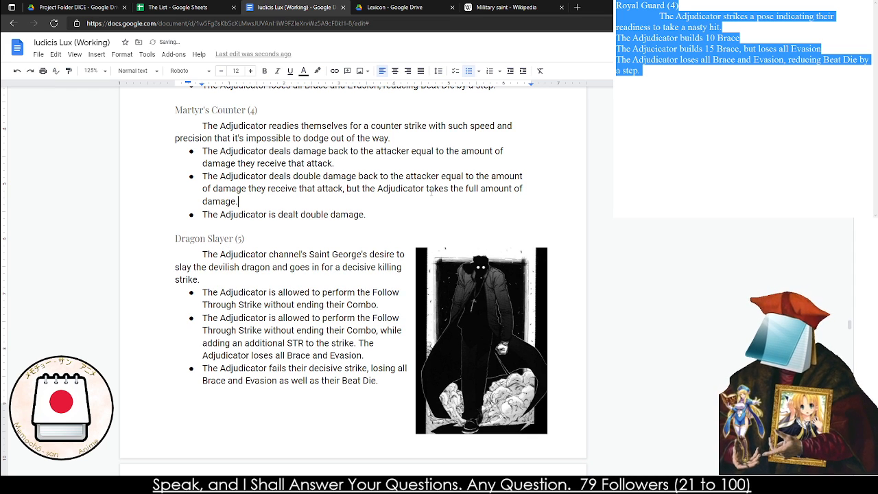
# Review the Breath of Faith, Walk on Water and Dash Jump entries in The Miracles of Breath section
pyautogui.doubleClick(293, 214)
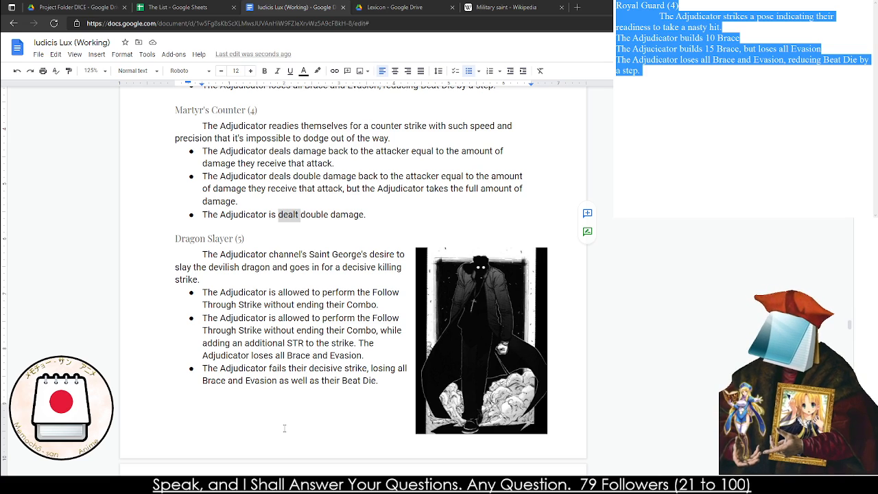
pyautogui.scroll(-10, 203, 379)
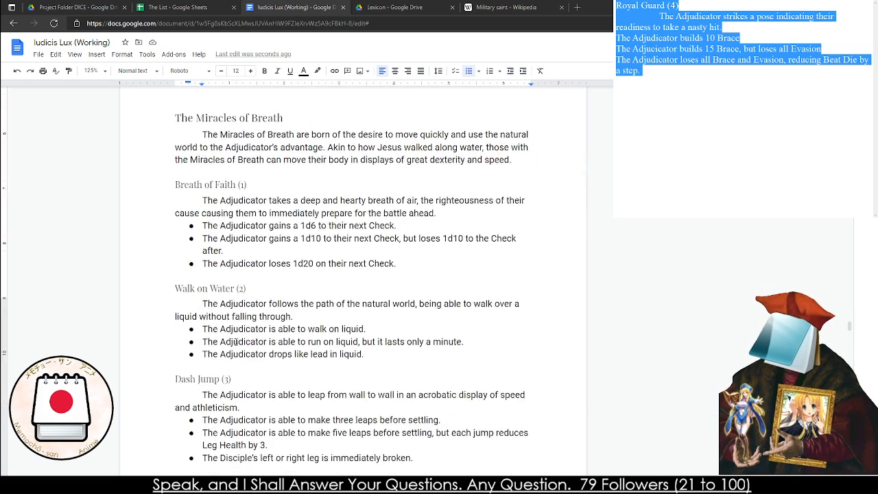
pyautogui.scroll(4, 236, 340)
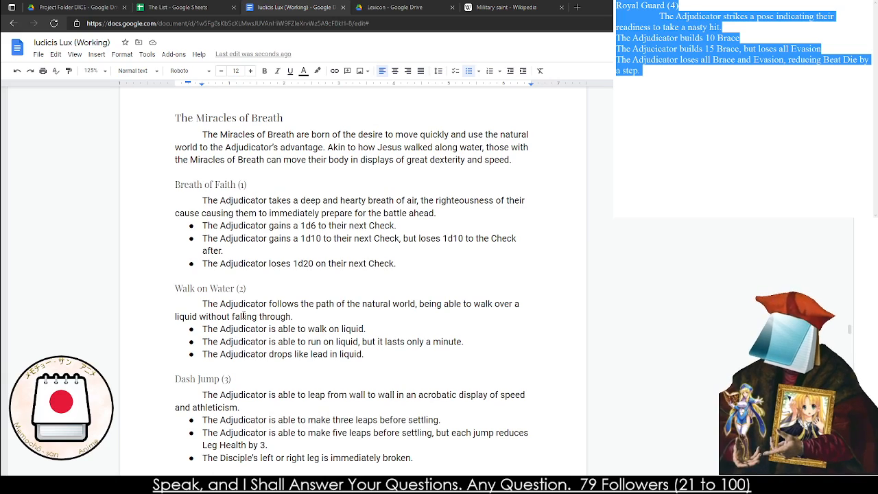
pyautogui.click(260, 264)
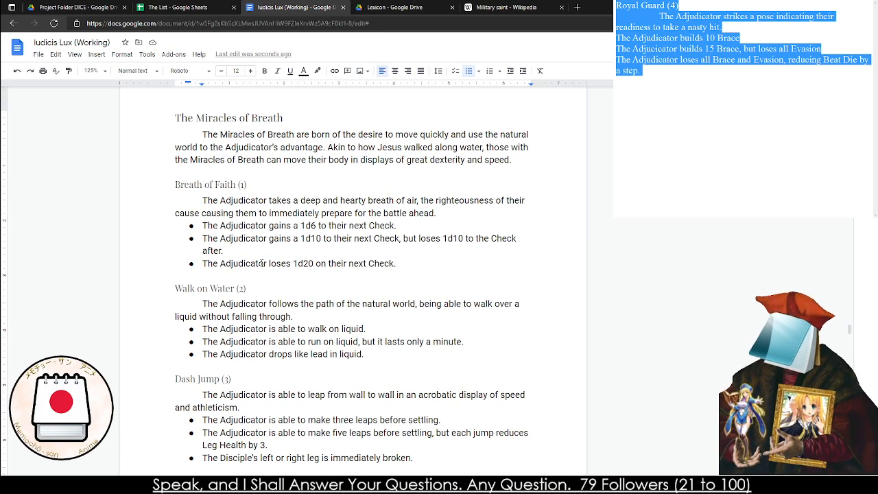
pyautogui.scroll(-6, 260, 263)
pyautogui.scroll(7, 260, 263)
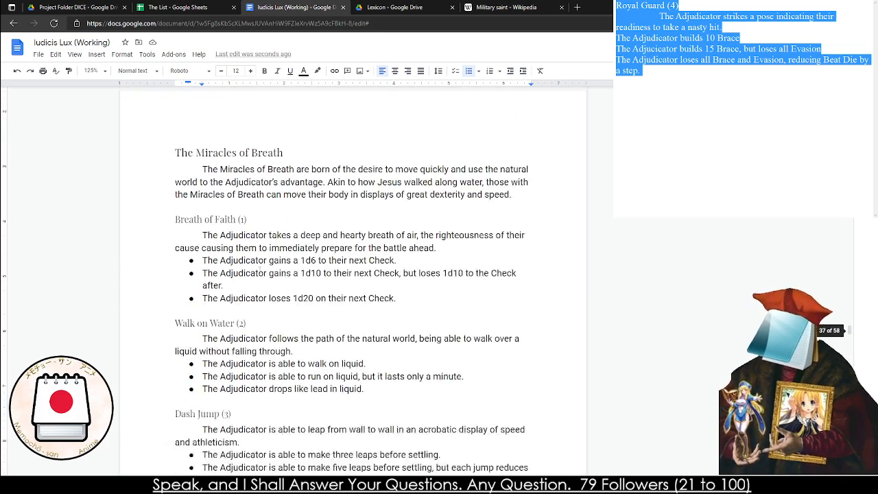
pyautogui.scroll(1, 255, 295)
pyautogui.scroll(-2, 364, 332)
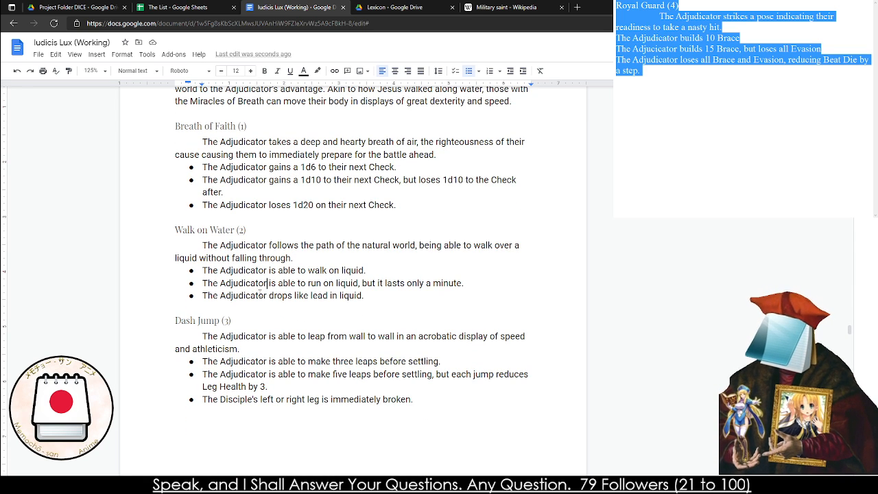
pyautogui.click(323, 309)
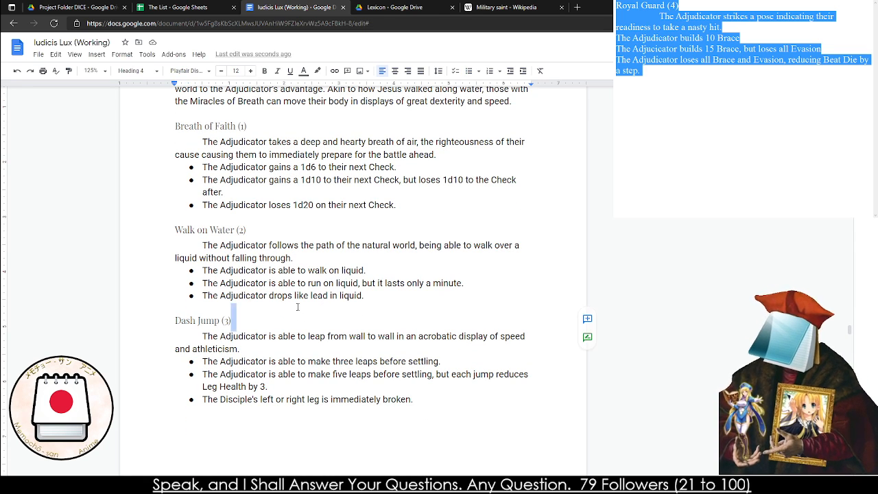
pyautogui.click(302, 228)
pyautogui.click(341, 207)
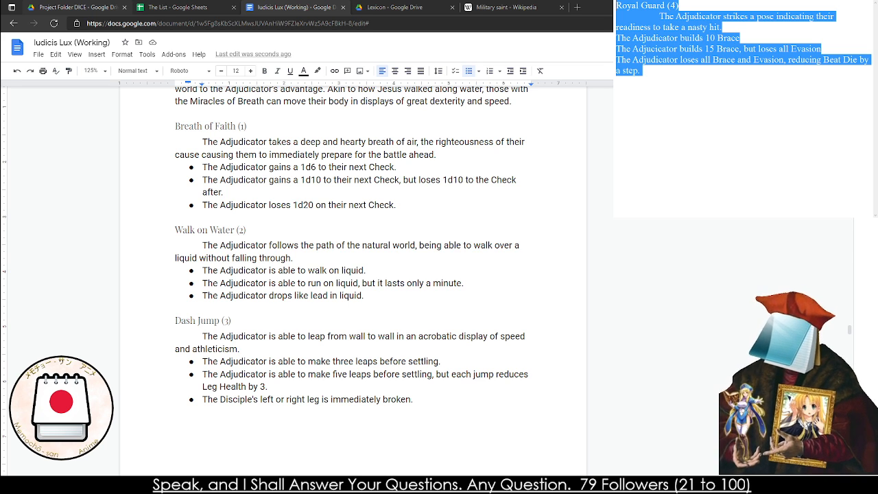
# Replace the Royal Guard draft in the separate notes window with the miracle title "Angel Wings (3)", checking the existing Breath miracles
pyautogui.write('Angel Wings')
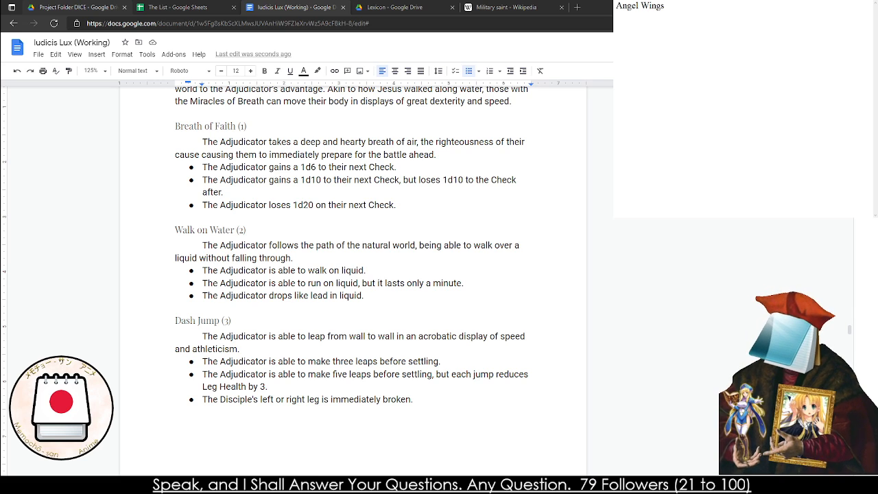
pyautogui.scroll(-15, 353, 281)
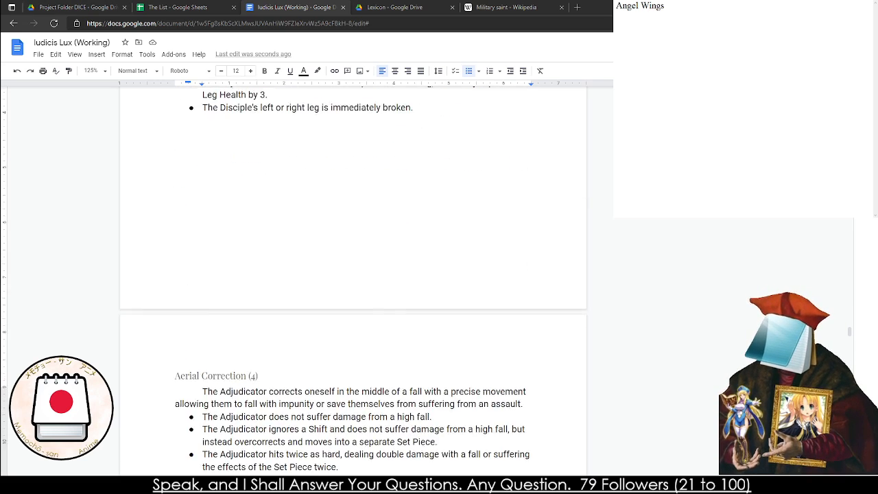
pyautogui.scroll(4, 353, 282)
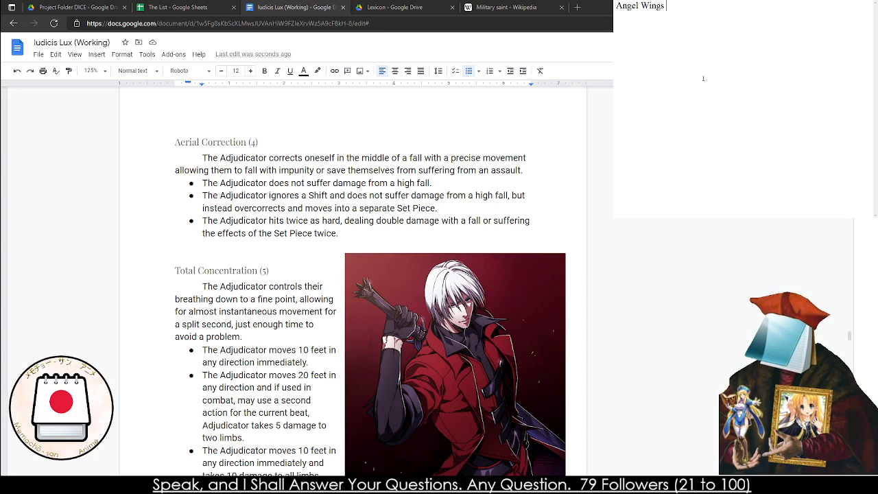
pyautogui.write('(4')
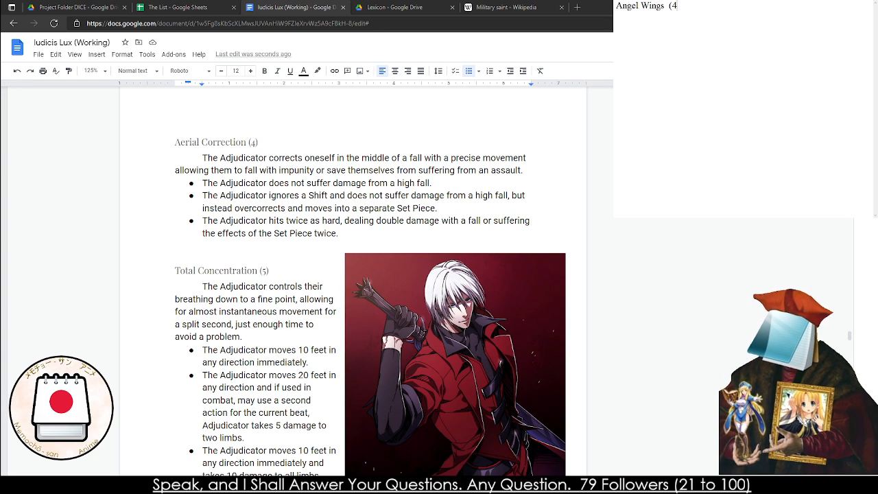
pyautogui.press('BackSpace')
pyautogui.write('3)The Adjdc')
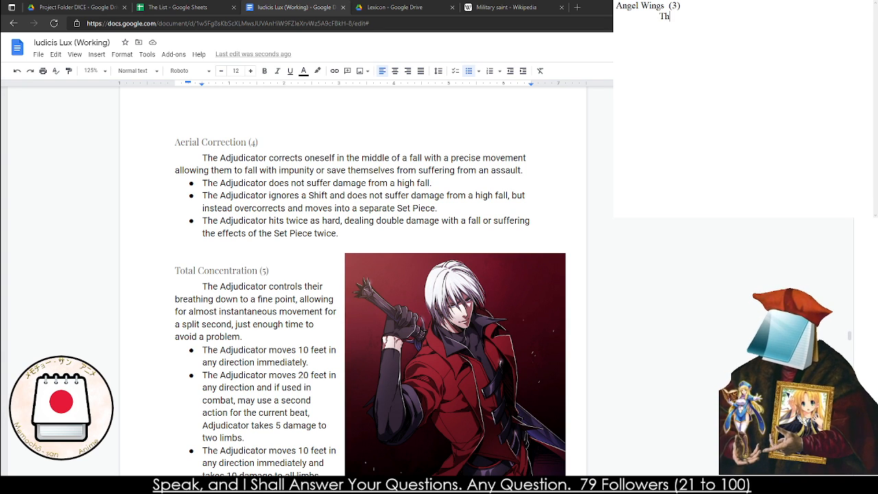
# Begin the Angel Wings (3) description in the notes with "The Adjudicator sprouts a pair of ethereal wings for a moment,"
pyautogui.press('BackSpace')
pyautogui.press('BackSpace')
pyautogui.press('BackSpace')
pyautogui.write('ju')
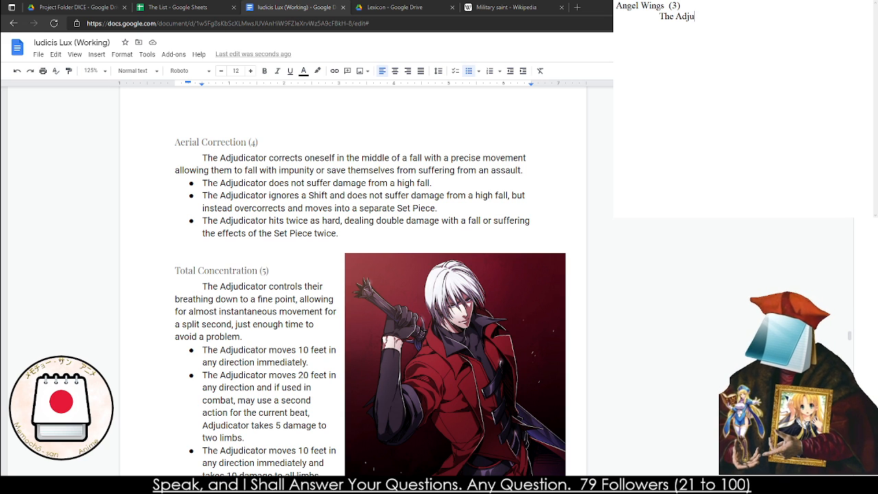
pyautogui.write('dicator sprout')
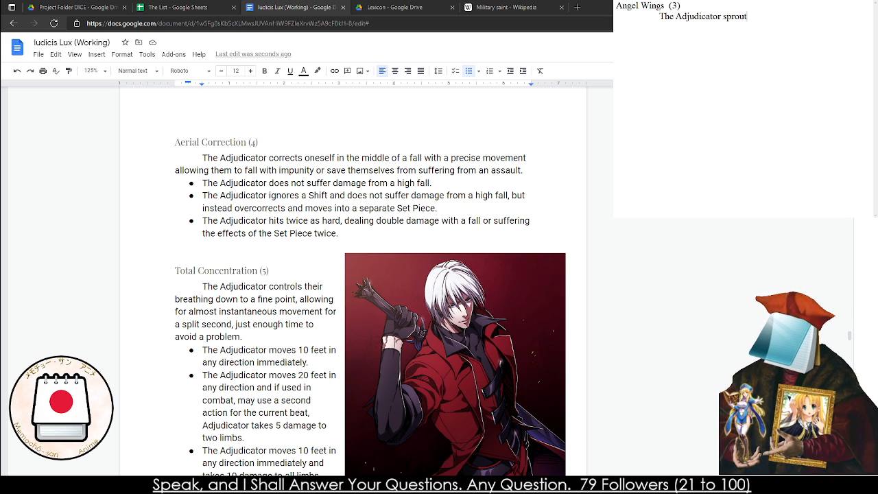
pyautogui.write('s a pair of')
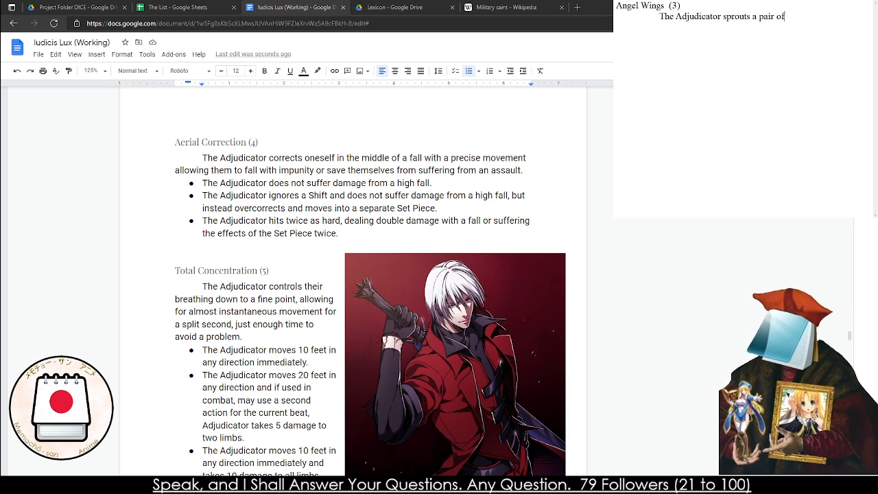
pyautogui.write(' etherea')
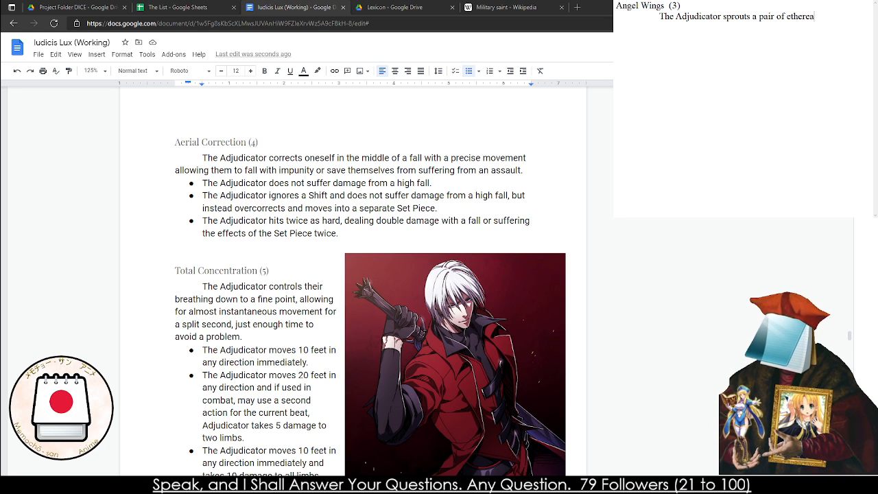
pyautogui.write('l wings for a momen')
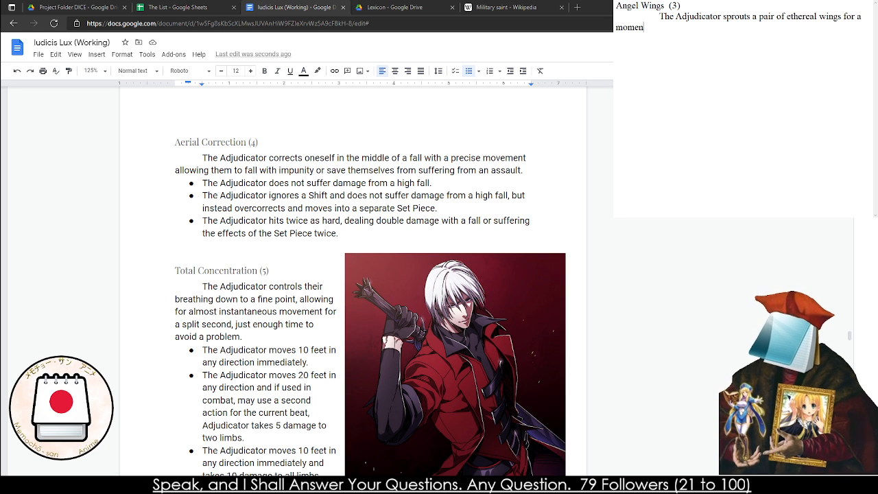
pyautogui.write('t, allowing them to')
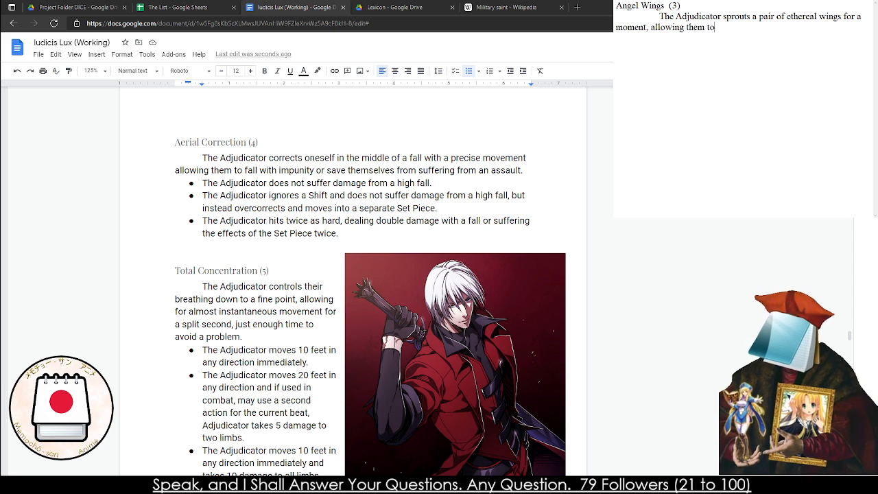
pyautogui.write(' make a "D')
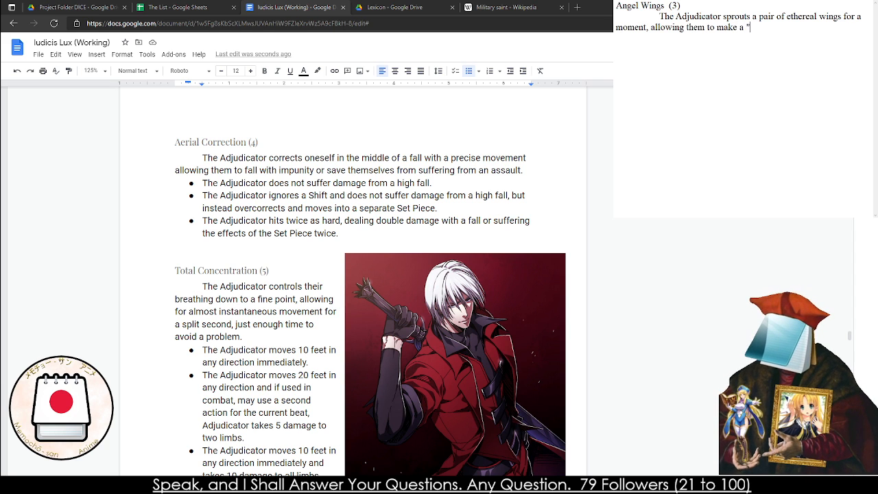
# Complete the Angel Wings description sentence with "allowing them to either glide to safety or boost themselves up midair."
pyautogui.press('BackSpace')
pyautogui.press('BackSpace')
pyautogui.press('BackSpace')
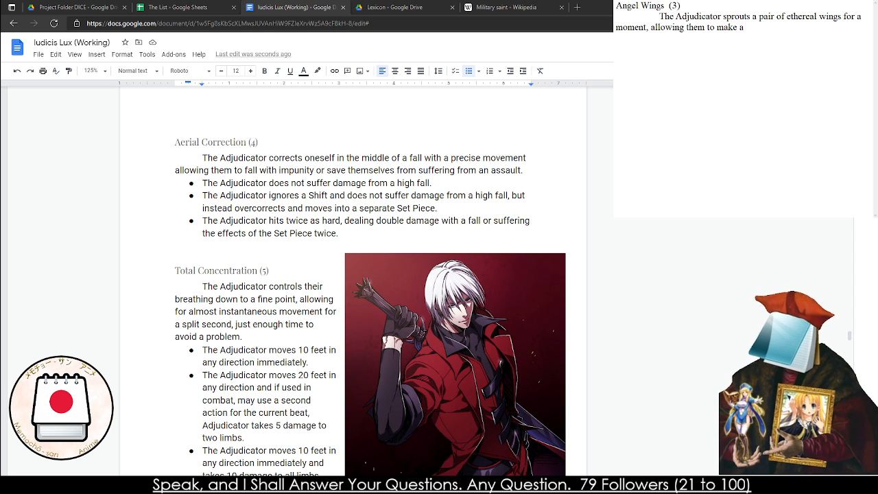
pyautogui.press('BackSpace')
pyautogui.press('BackSpace')
pyautogui.press('BackSpace')
pyautogui.press('BackSpace')
pyautogui.press('BackSpace')
pyautogui.press('BackSpace')
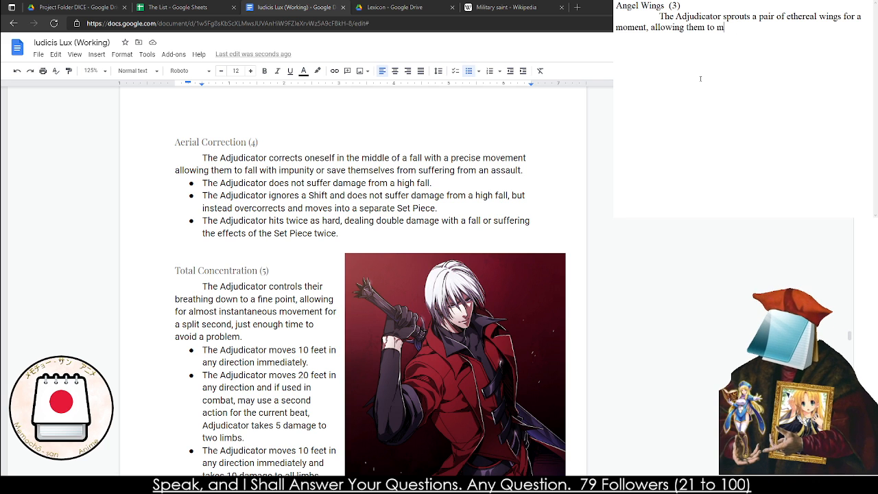
pyautogui.write('either glide to safety ro')
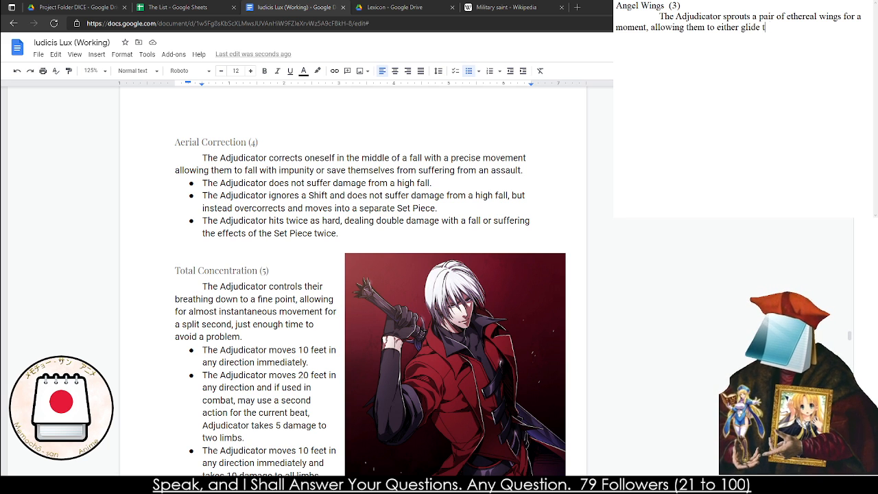
pyautogui.press('BackSpace')
pyautogui.press('BackSpace')
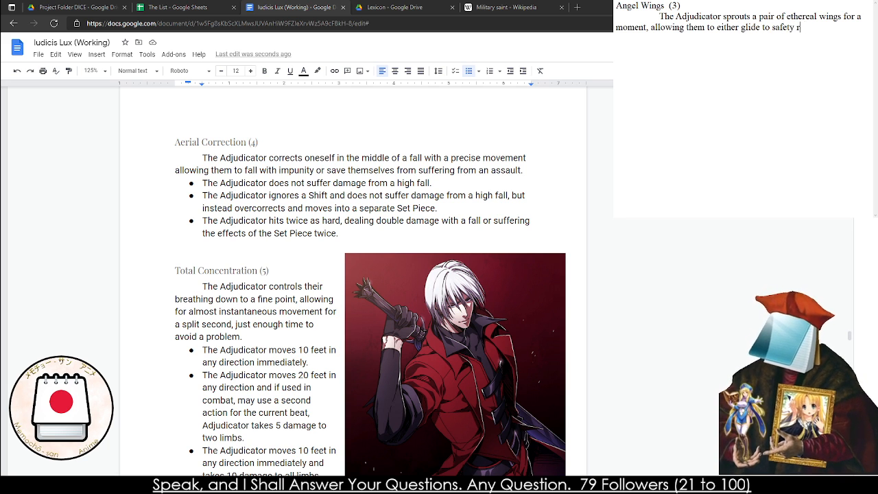
pyautogui.write('or ')
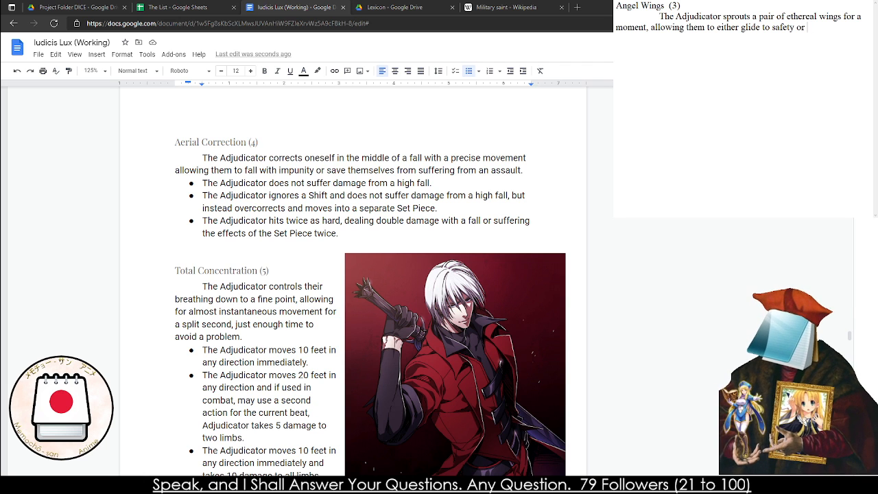
pyautogui.write('boost themsel')
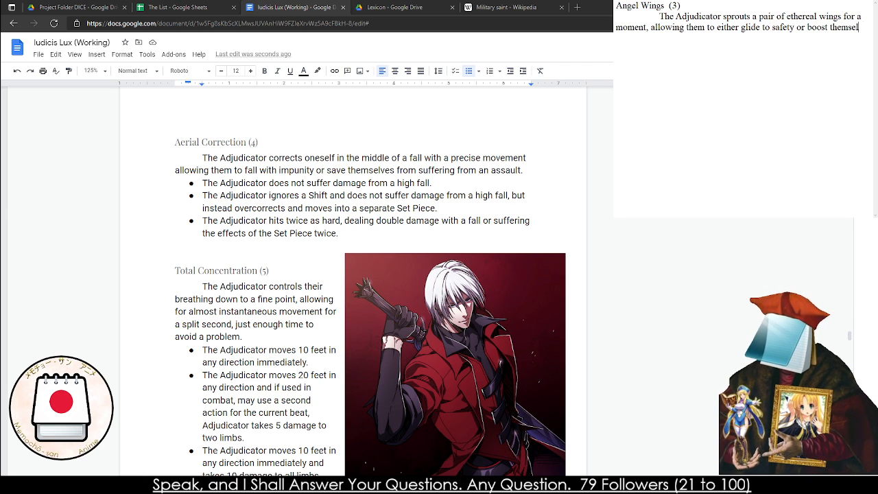
pyautogui.write('ve sup int')
pyautogui.press('BackSpace')
pyautogui.press('BackSpace')
pyautogui.press('BackSpace')
pyautogui.press('BackSpace')
pyautogui.press('BackSpace')
pyautogui.press('BackSpace')
pyautogui.press('BackSpace')
pyautogui.press('BackSpace')
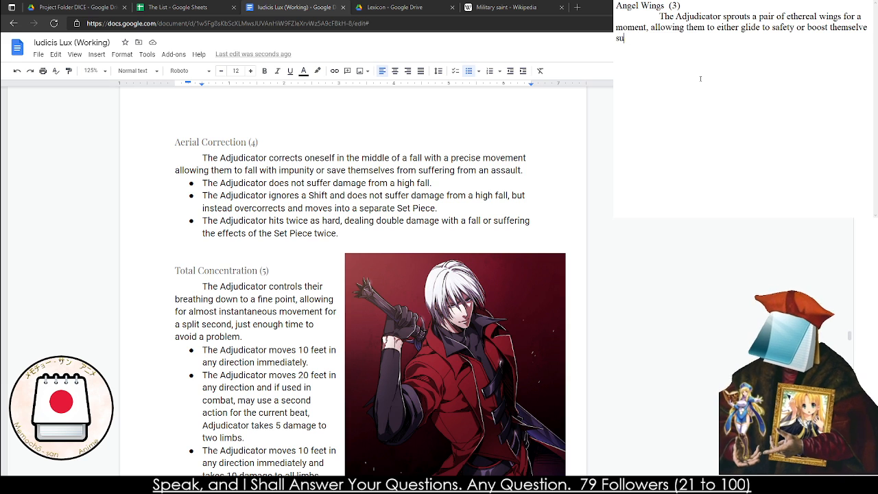
pyautogui.write('s up mida')
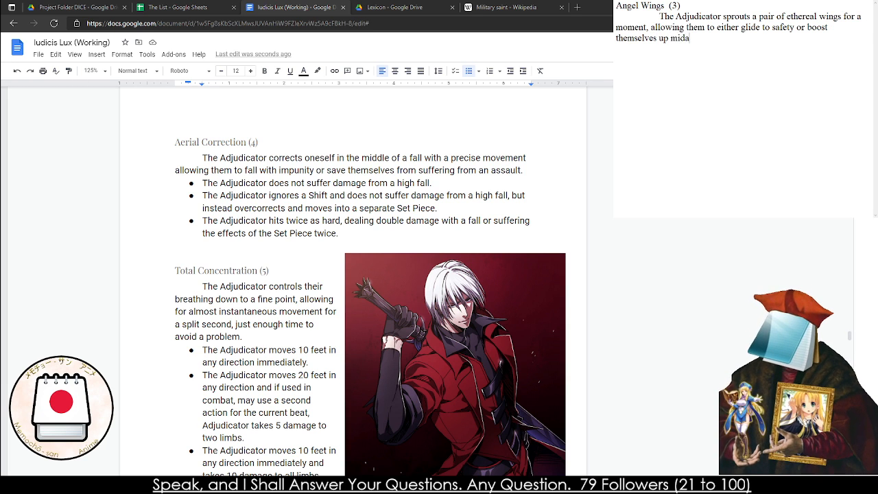
pyautogui.write('ir. The Adjudicator')
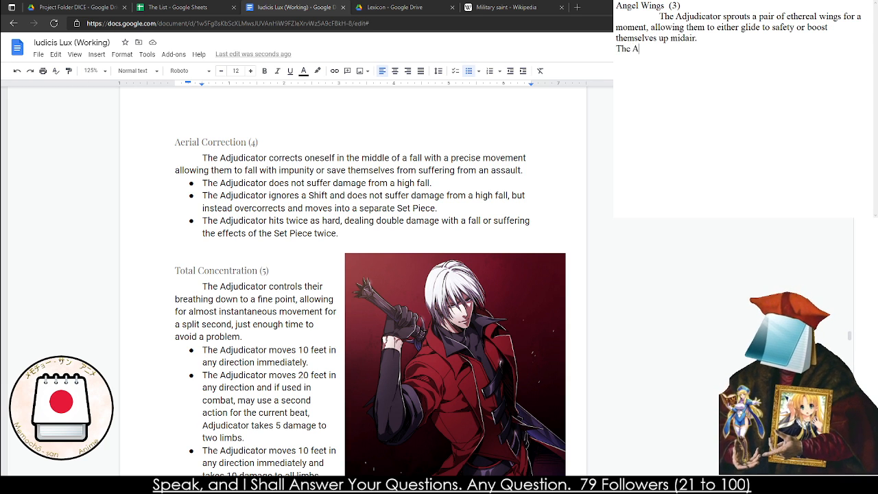
# Add the first Angel Wings effect on its own line: "The Adjudicator's wings last for a single boost."
pyautogui.press('BackSpace')
pyautogui.write("'s wings last ")
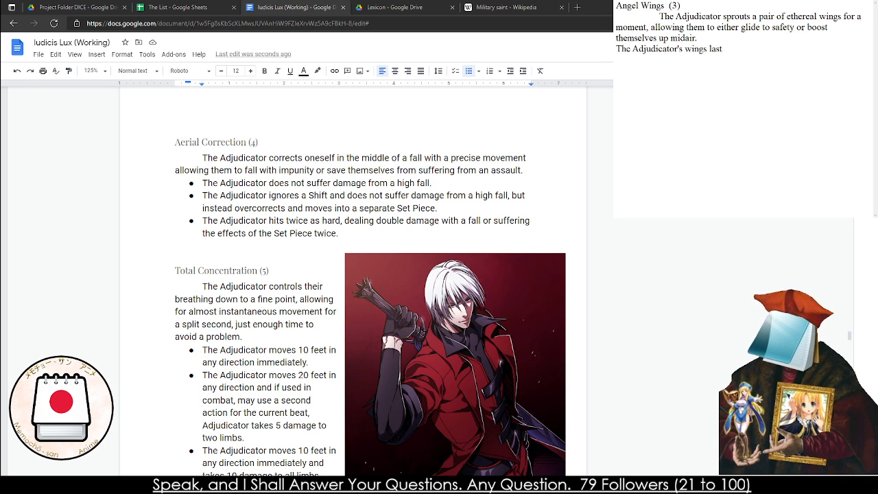
pyautogui.write('for a single jump or')
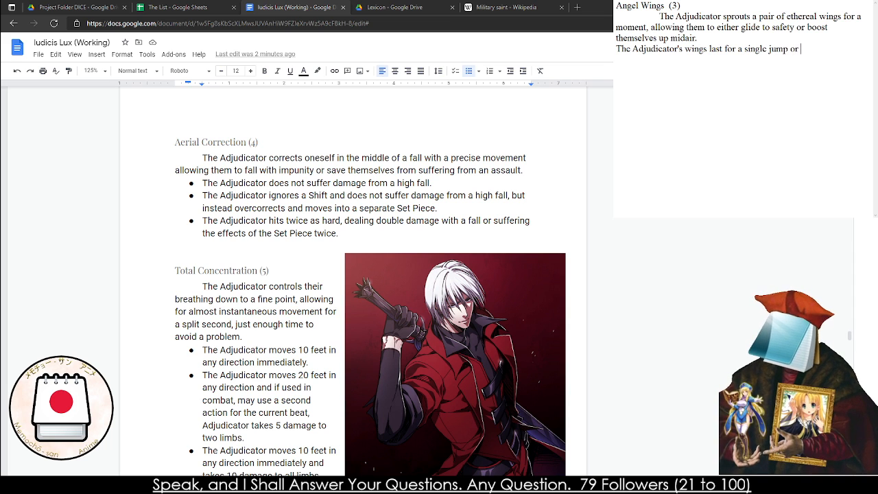
pyautogui.press('BackSpace')
pyautogui.press('BackSpace')
pyautogui.press('BackSpace')
pyautogui.press('BackSpace')
pyautogui.press('BackSpace')
pyautogui.press('BackSpace')
pyautogui.press('BackSpace')
pyautogui.press('BackSpace')
pyautogui.write('bo')
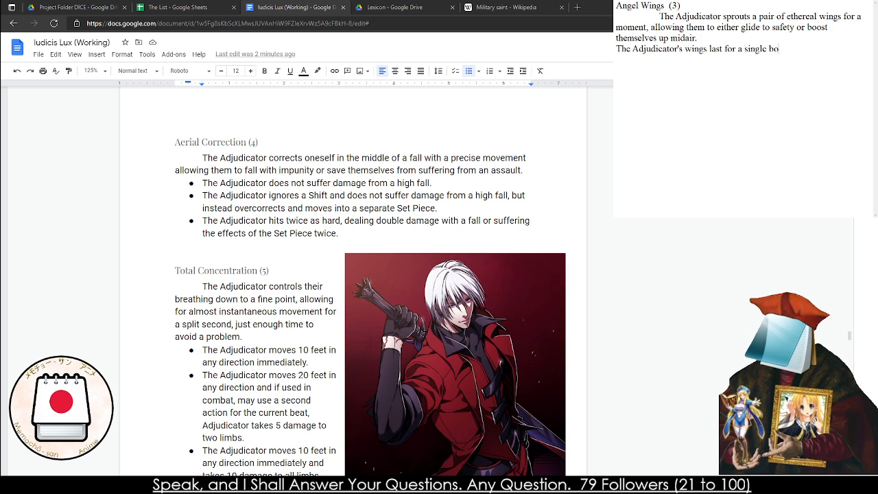
pyautogui.write('ost.')
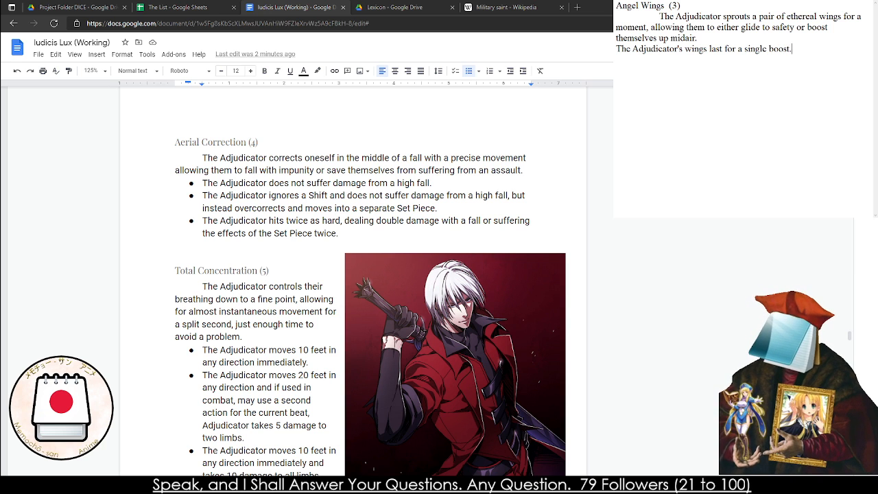
# Add the second Angel Wings effect: "The Adjudicator's wings last for two boosts, but they will disappear immediately after."
pyautogui.press('Return')
pyautogui.write('The Adj')
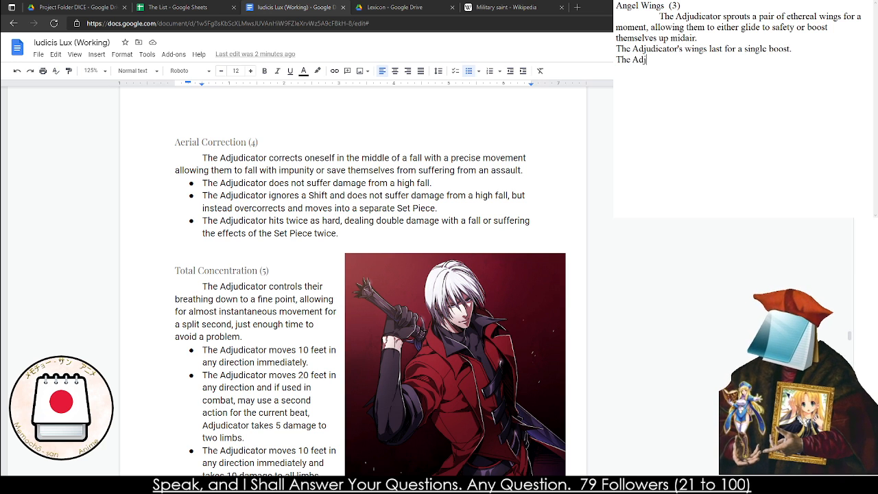
pyautogui.write("udicator's wings ")
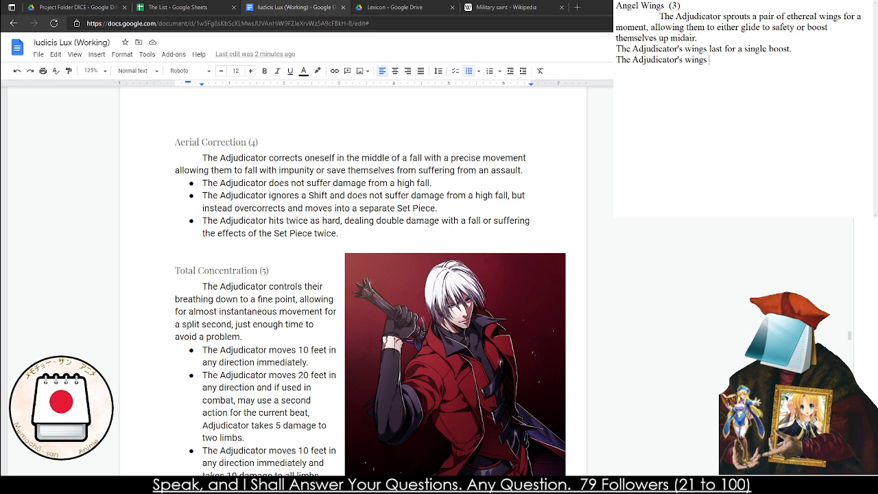
pyautogui.write('do no')
pyautogui.write('t')
pyautogui.press('BackSpace')
pyautogui.press('BackSpace')
pyautogui.press('BackSpace')
pyautogui.press('BackSpace')
pyautogui.press('BackSpace')
pyautogui.press('BackSpace')
pyautogui.press('BackSpace')
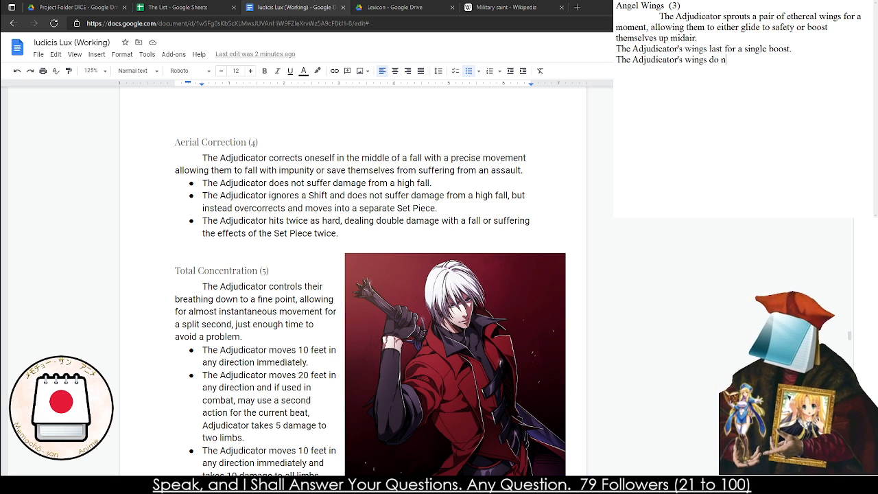
pyautogui.write('last for two boot')
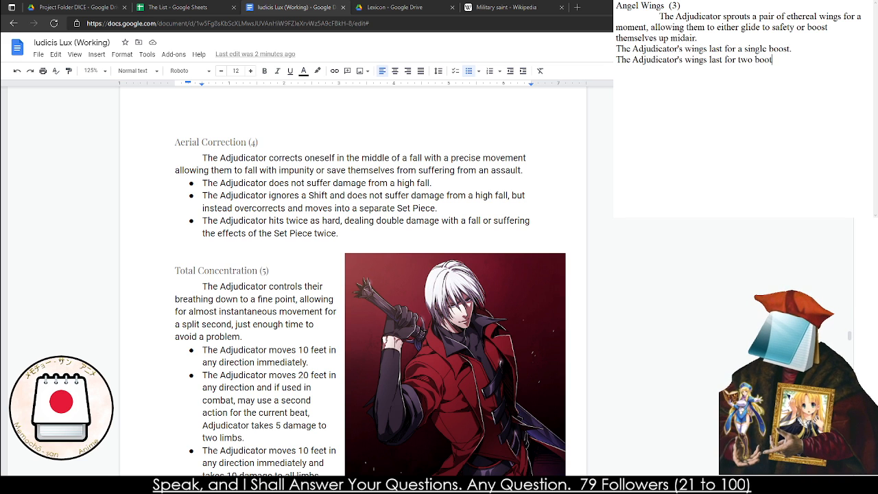
pyautogui.press('BackSpace')
pyautogui.write('sts, but they')
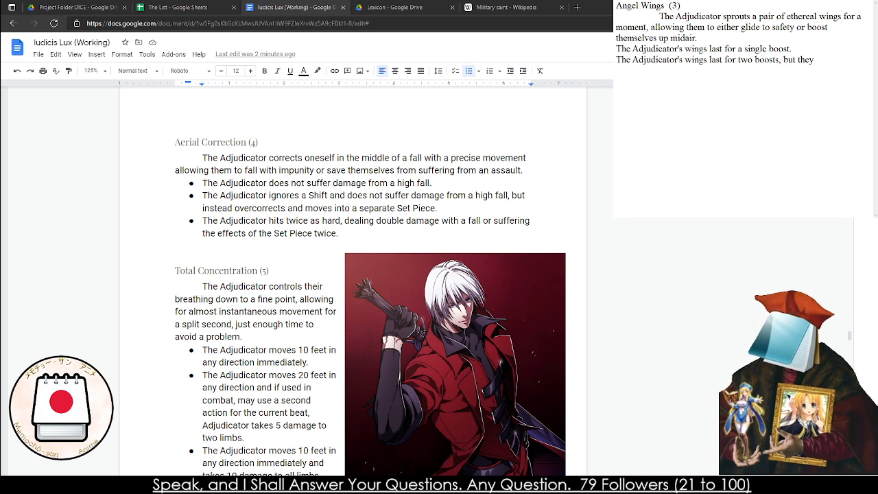
pyautogui.write(' will dis')
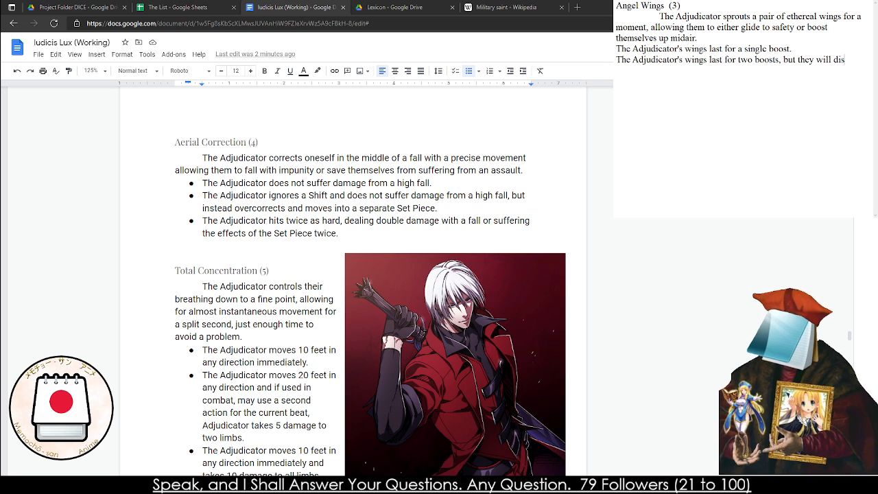
pyautogui.write('appear immedaitely.')
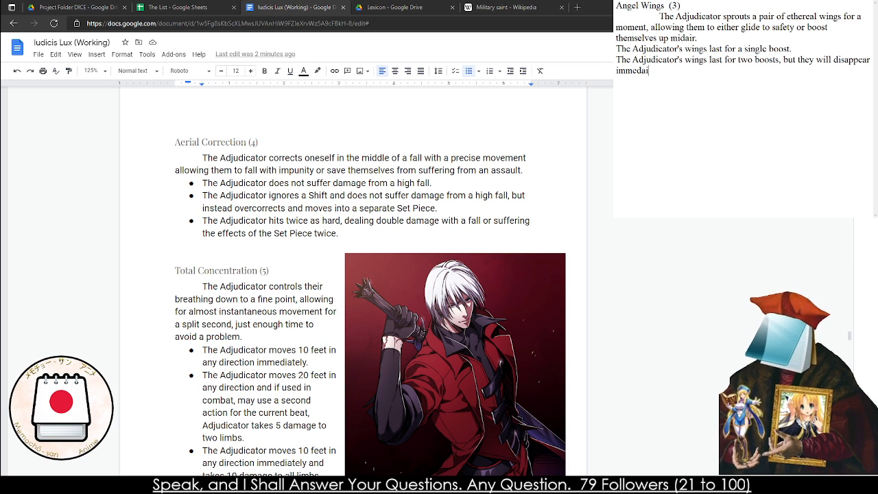
pyautogui.press('BackSpace')
pyautogui.press('BackSpace')
pyautogui.press('BackSpace')
pyautogui.press('BackSpace')
pyautogui.press('BackSpace')
pyautogui.press('BackSpace')
pyautogui.press('BackSpace')
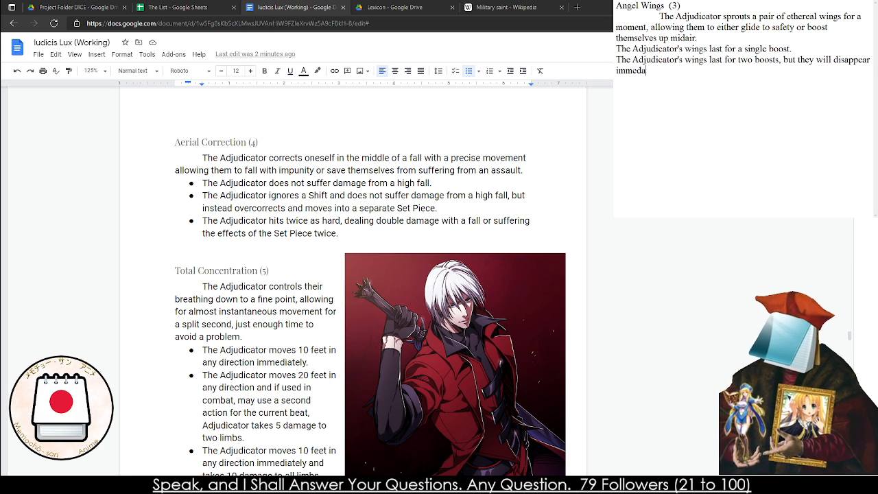
pyautogui.write('iar')
pyautogui.press('BackSpace')
pyautogui.write('tely after.')
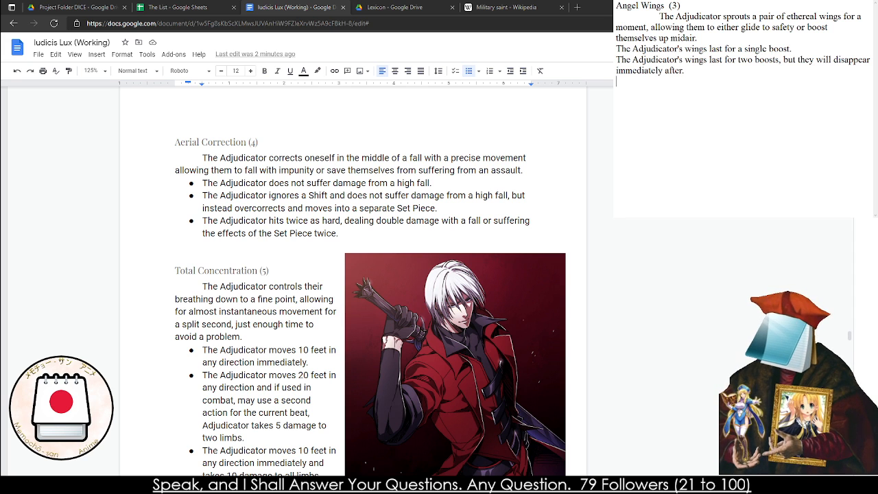
# Begin the third Angel Wings effect on a new line with "The Adjudicator's wings do not appear and instead"
pyautogui.press('Return')
pyautogui.write('The Adjdicat')
pyautogui.press('BackSpace')
pyautogui.press('BackSpace')
pyautogui.press('BackSpace')
pyautogui.press('BackSpace')
pyautogui.press('BackSpace')
pyautogui.write('udic')
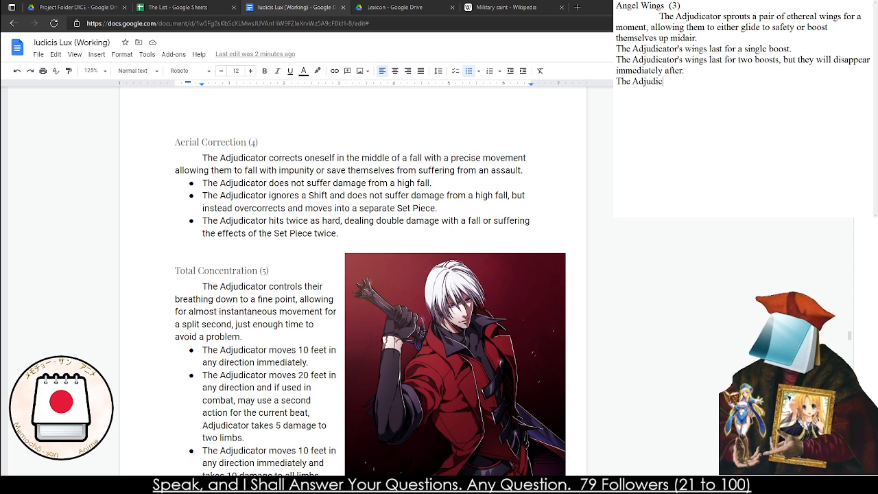
pyautogui.write("ator's wings do ")
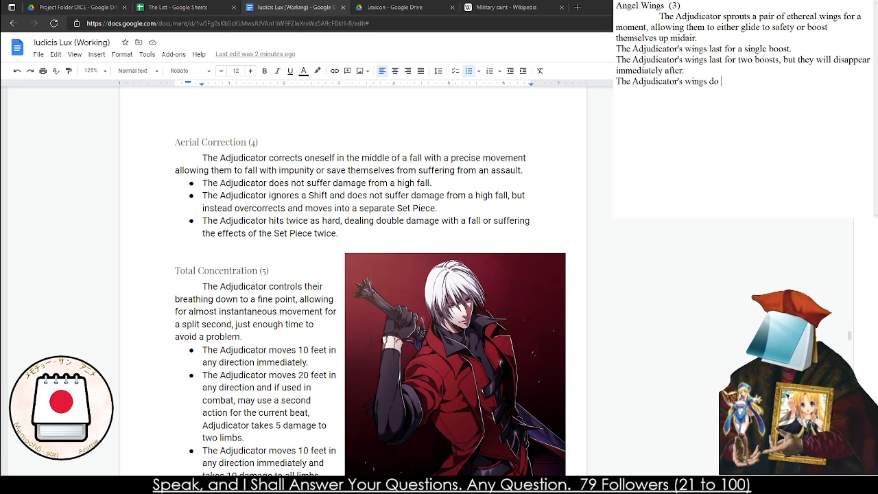
pyautogui.write('not appear an')
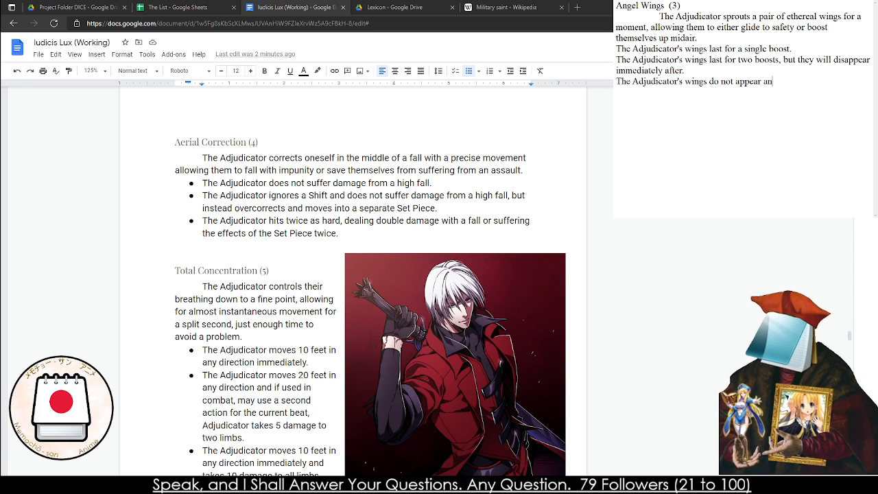
pyautogui.write('d instead they')
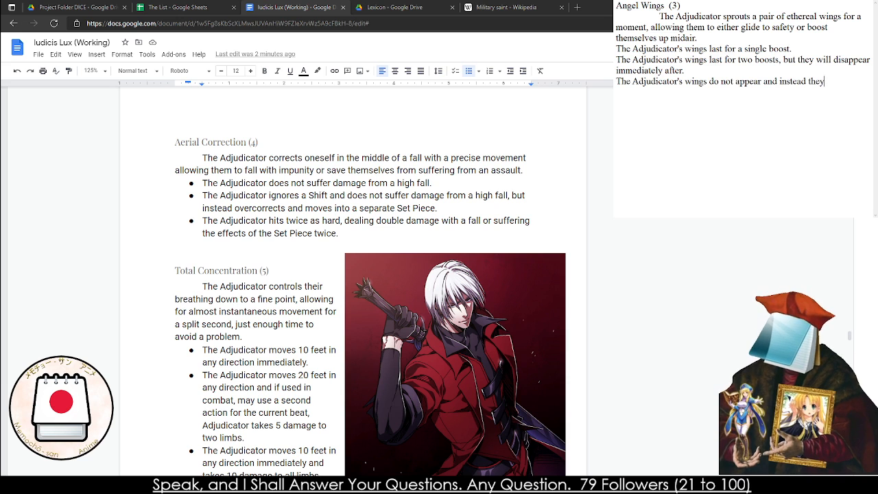
pyautogui.write(' immediately lose all')
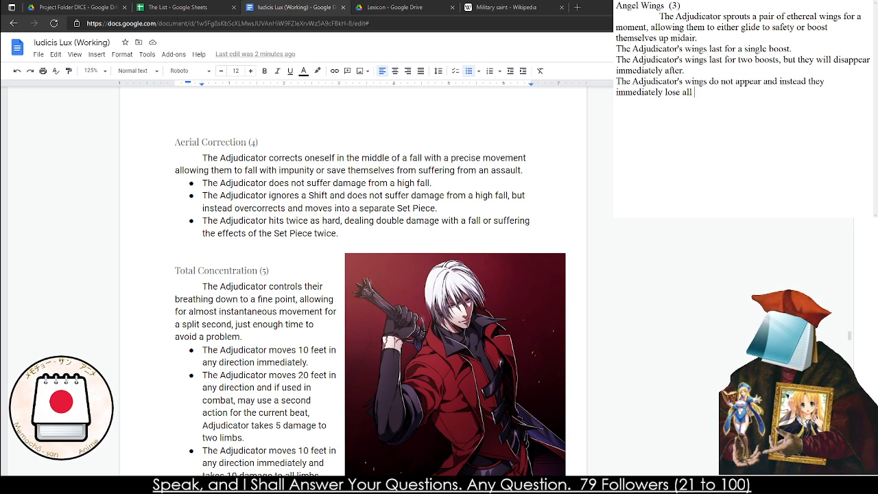
pyautogui.write(' mment')
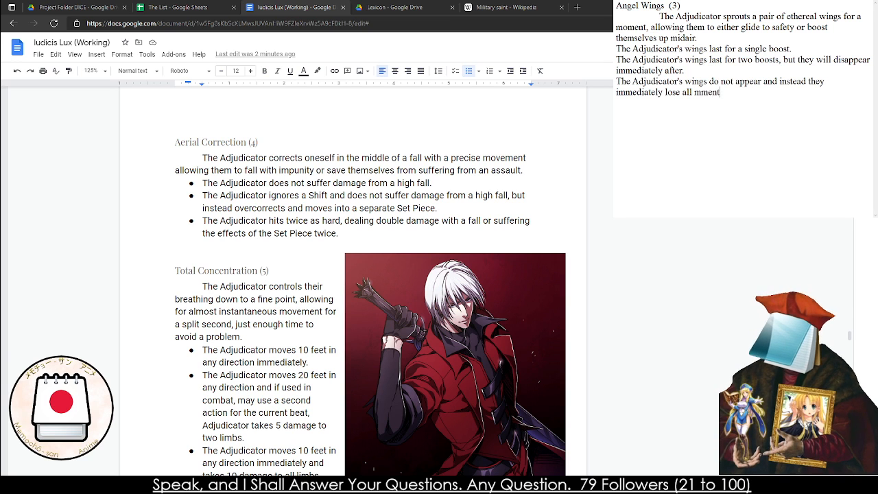
# Complete the third Angel Wings effect with "they immediately lose all momentum."
pyautogui.press('BackSpace')
pyautogui.press('BackSpace')
pyautogui.press('BackSpace')
pyautogui.press('BackSpace')
pyautogui.write('omentum.')
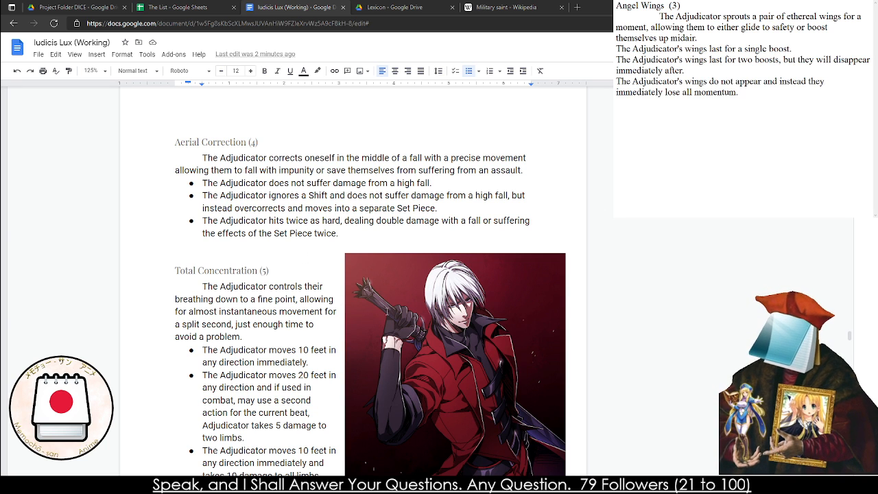
# Copy the whole Angel Wings (3) draft from the notes into the rulebook, directly above the Dash Jump (3) heading
pyautogui.moveTo(741, 93); pyautogui.dragTo(616, 2)
pyautogui.hotkey('ctrl', 'c')
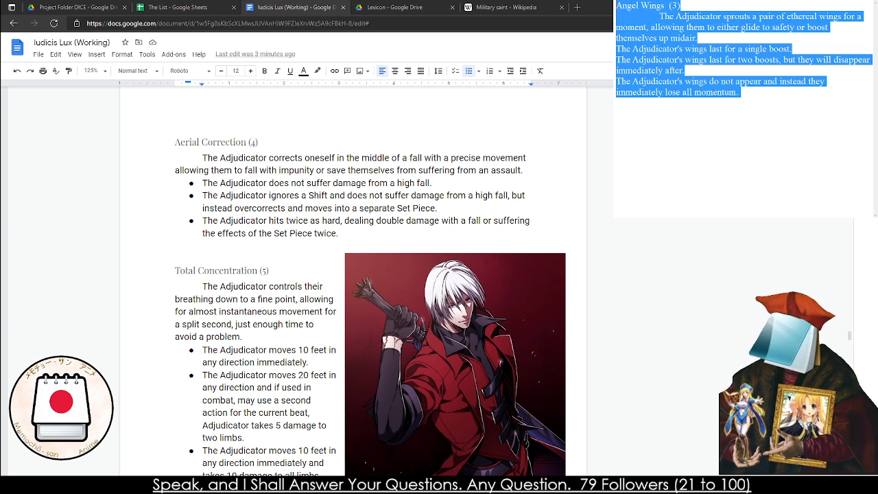
pyautogui.scroll(5, 169, 315)
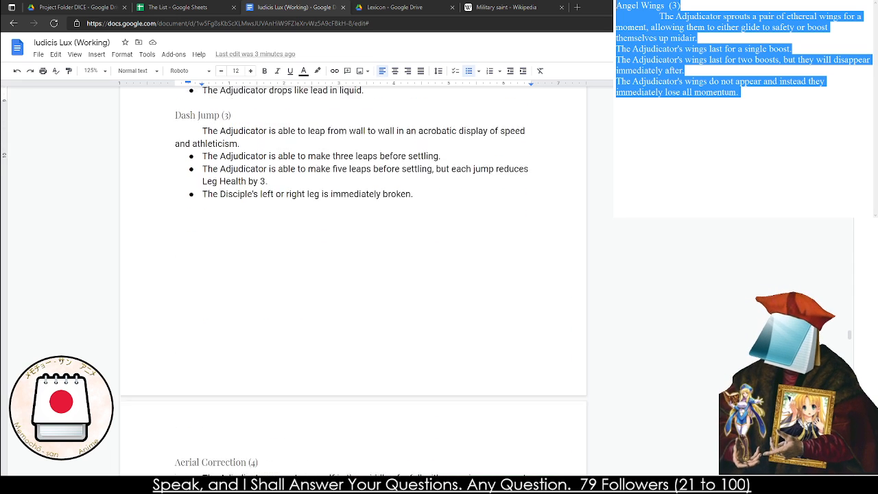
pyautogui.click(168, 316)
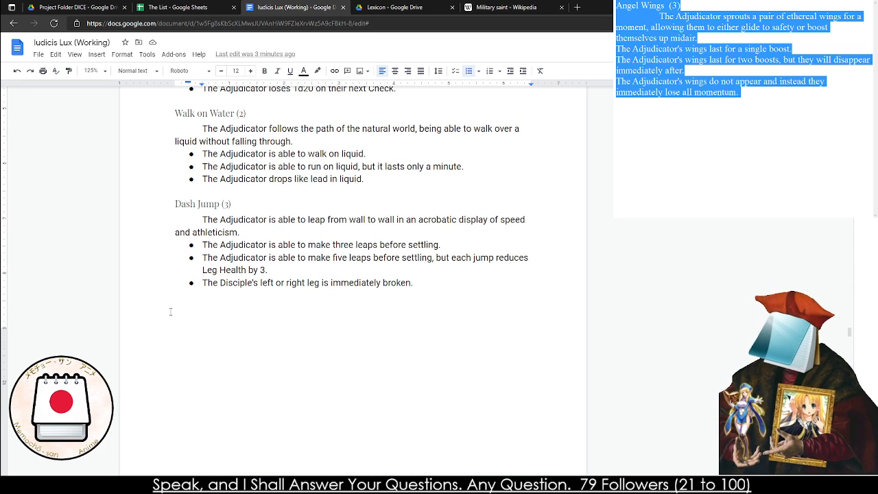
pyautogui.click(170, 191)
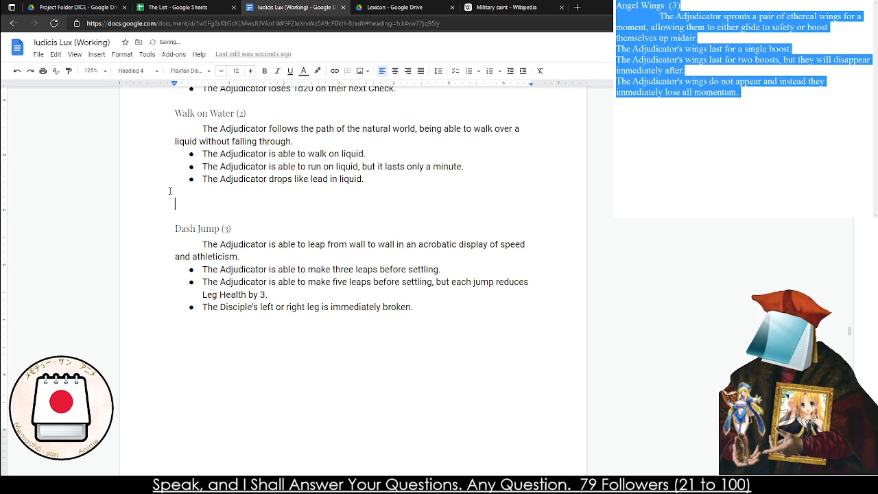
pyautogui.hotkey('ctrl', 'v')
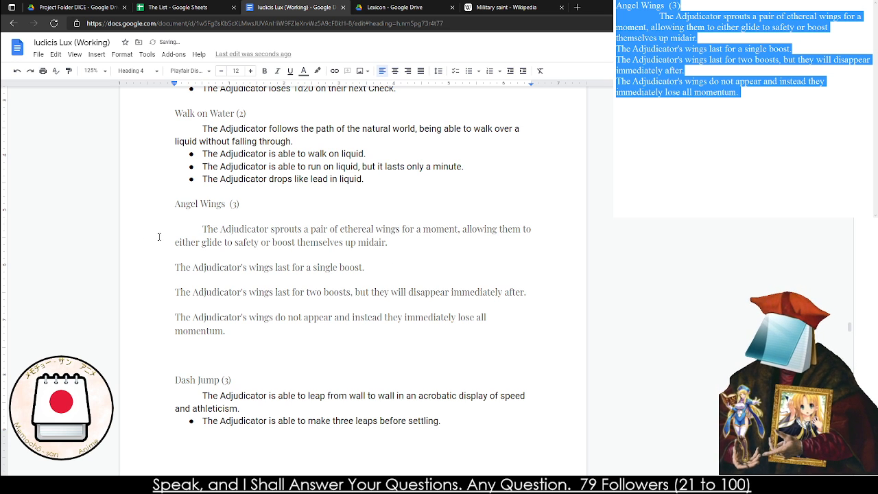
# Apply the Normal text style to the Angel Wings description and its three effects, leaving the title as a heading
pyautogui.tripleClick(163, 236)
pyautogui.moveTo(164, 235); pyautogui.dragTo(167, 214)
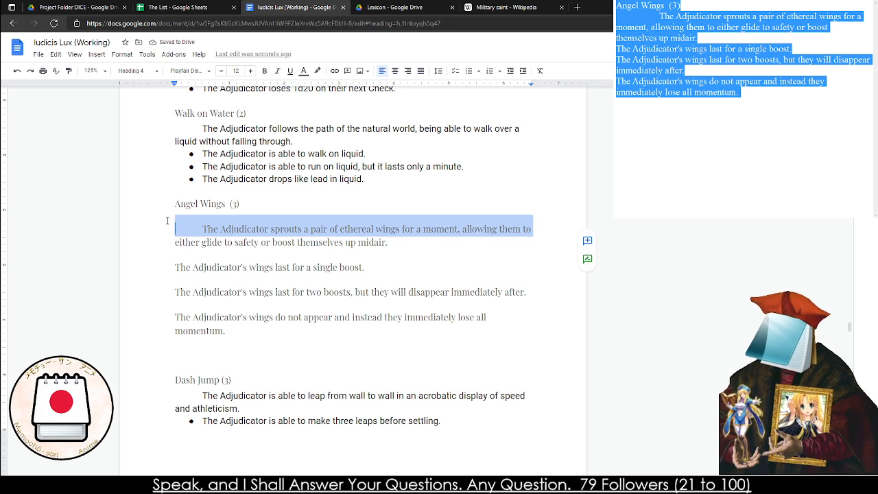
pyautogui.click(166, 220)
pyautogui.keyDown('shift'); pyautogui.click(268, 336); pyautogui.keyUp('shift')
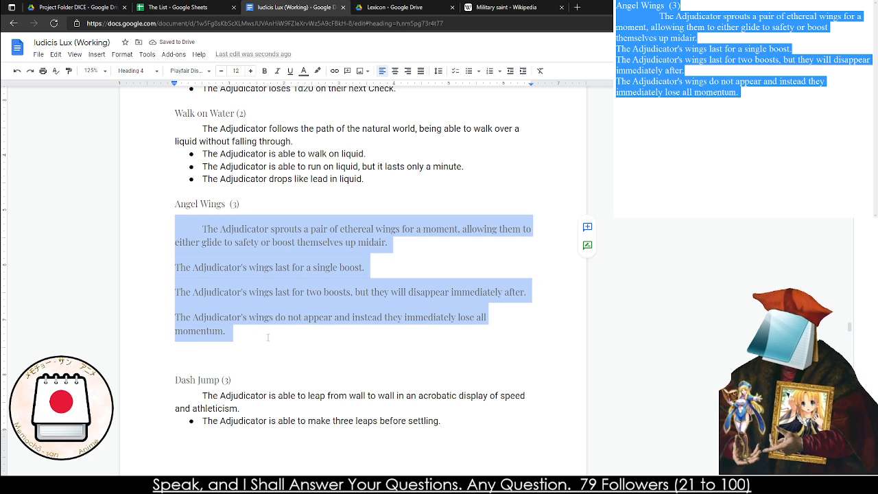
pyautogui.click(133, 70)
pyautogui.click(137, 91)
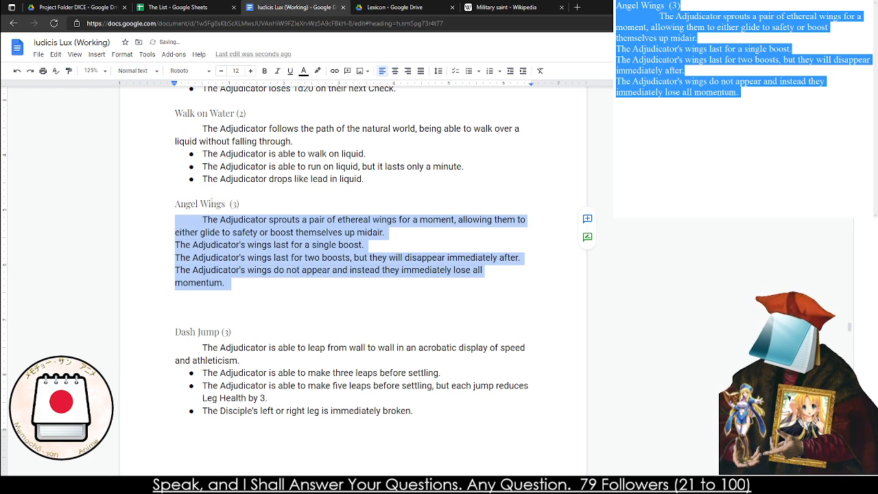
# Turn the three Angel Wings effects into a bulleted list and remove the empty line before Dash Jump (3)
pyautogui.moveTo(172, 239); pyautogui.dragTo(235, 284)
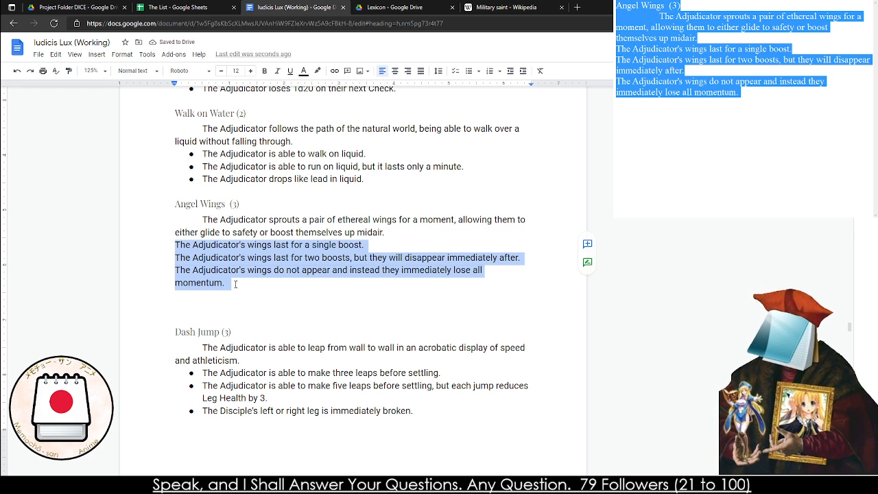
pyautogui.hotkey('ctrl', 'shift', '8')
pyautogui.click(196, 322)
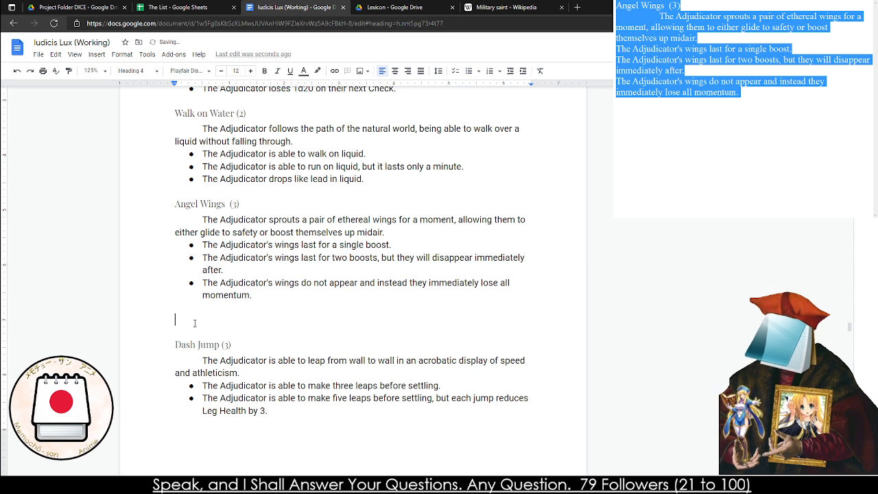
pyautogui.press('BackSpace')
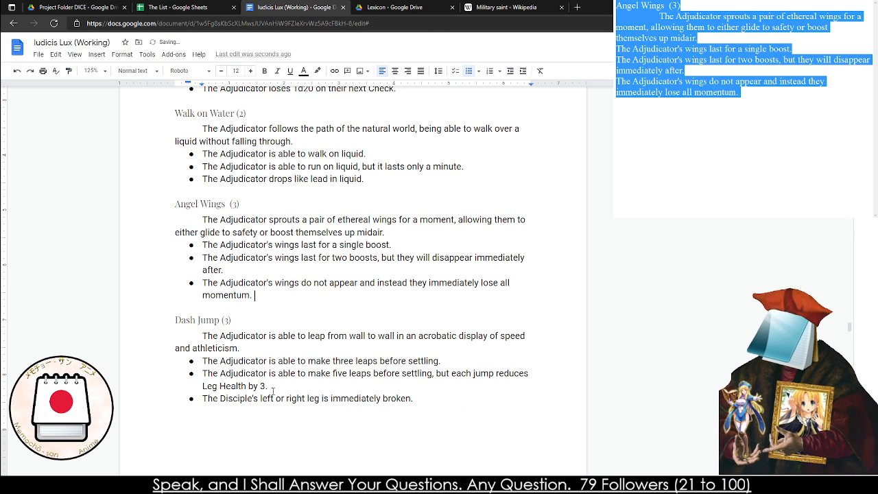
# In the second Dash Jump effect, replace "Leg Health by 3." with "Conviction by 2."
pyautogui.click(471, 387)
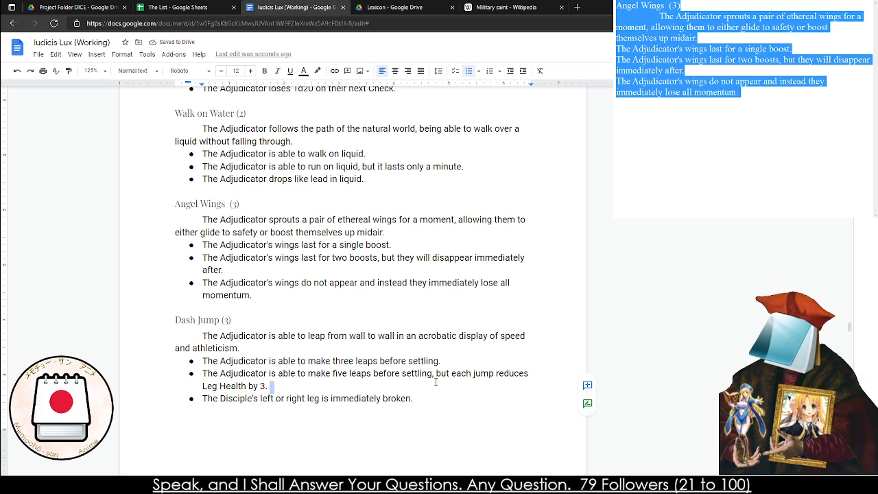
pyautogui.keyDown('shift'); pyautogui.click(436, 376); pyautogui.keyUp('shift')
pyautogui.click(322, 391)
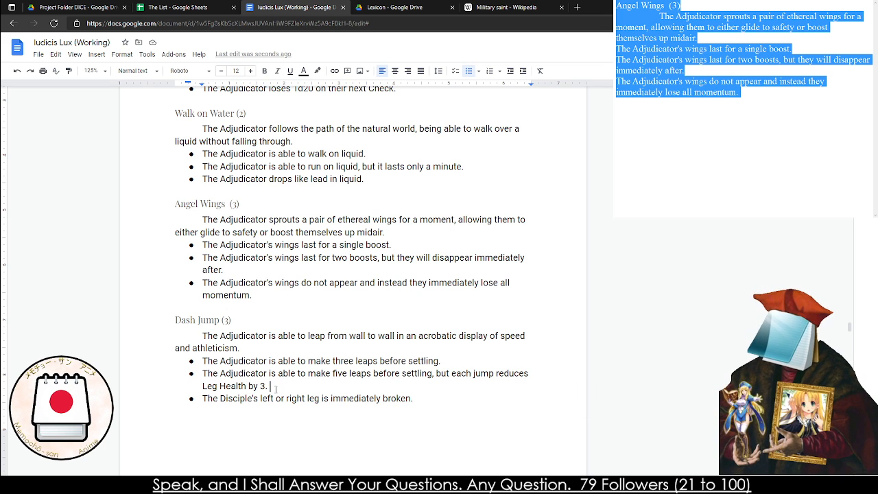
pyautogui.click(238, 386)
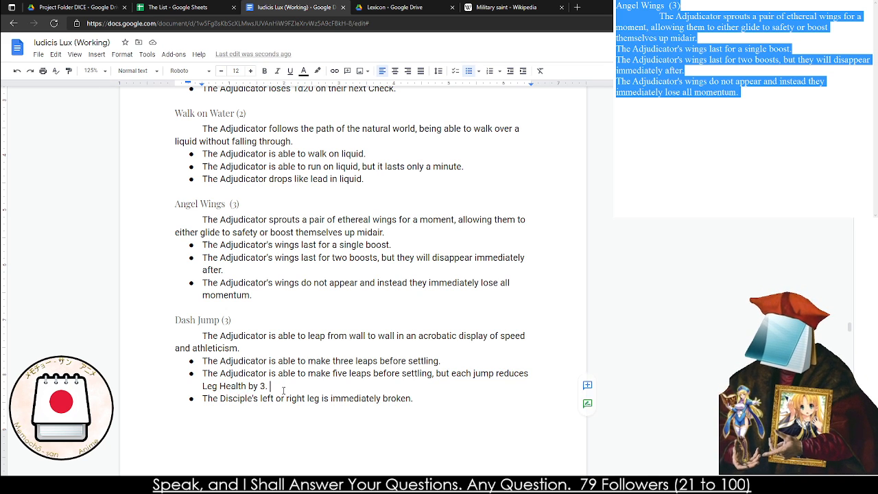
pyautogui.moveTo(268, 387); pyautogui.dragTo(201, 383)
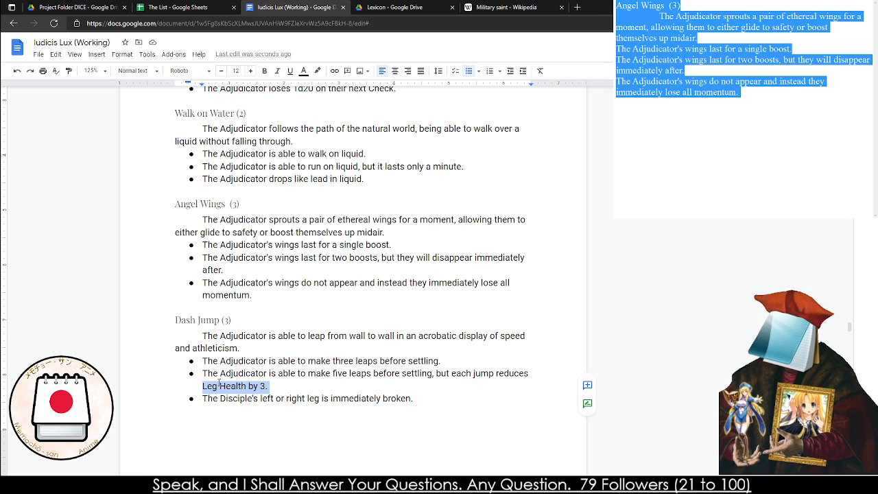
pyautogui.moveTo(268, 387)
pyautogui.mouseDown()
pyautogui.moveTo(470, 375)
pyautogui.moveTo(455, 378)
pyautogui.mouseUp()
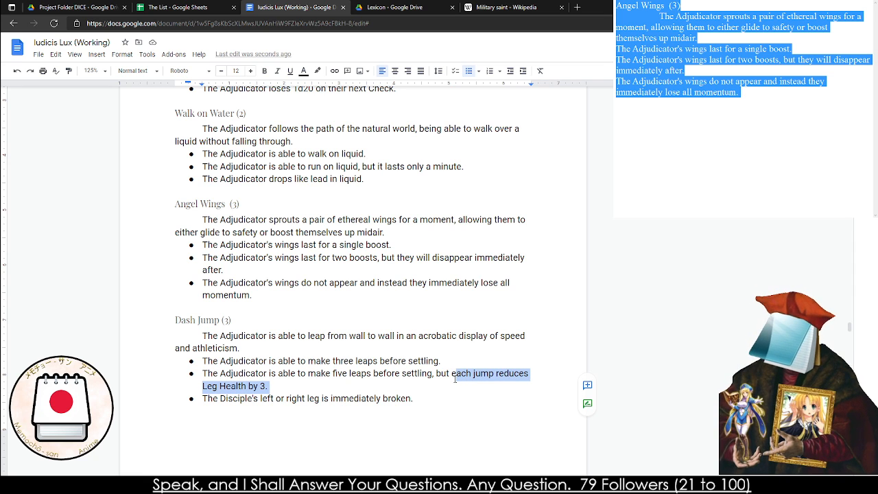
pyautogui.moveTo(268, 387); pyautogui.dragTo(209, 388)
pyautogui.press('BackSpace')
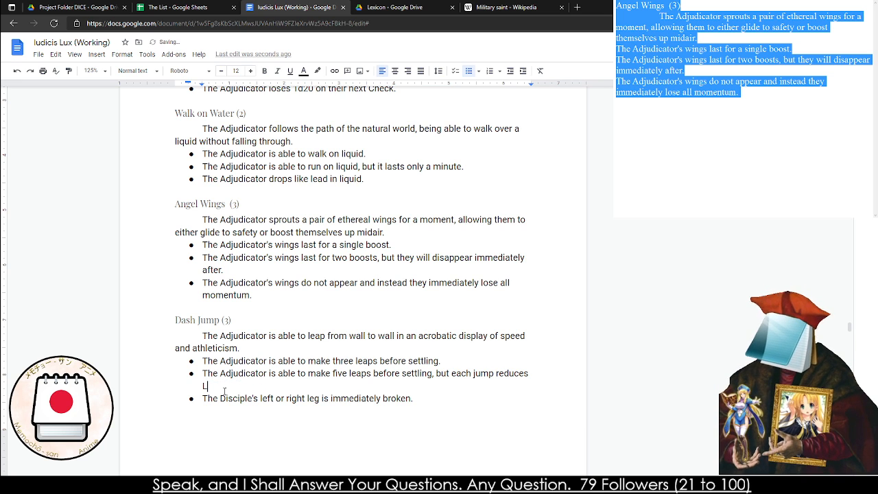
pyautogui.press('BackSpace')
pyautogui.press('BackSpace')
pyautogui.write('Convcition by 2.')
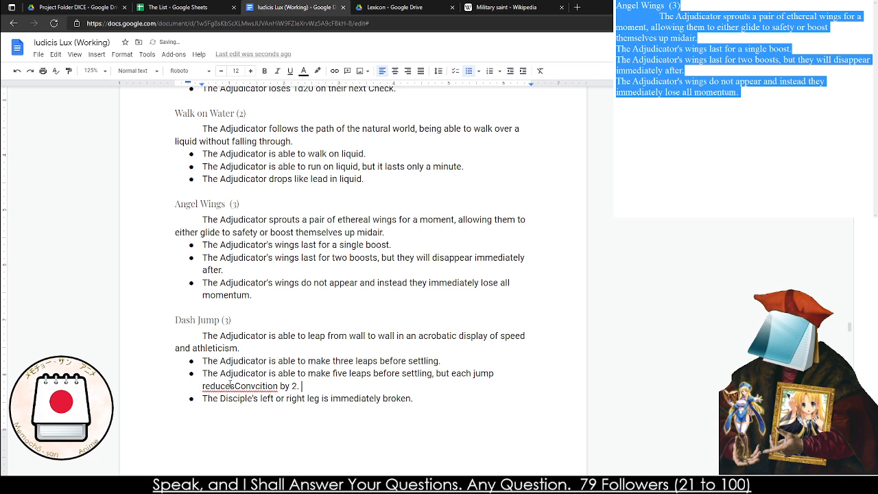
# Add the missing space after "reduces" in the second Dash Jump effect and correct the spelling of "Conviction"
pyautogui.click(230, 384)
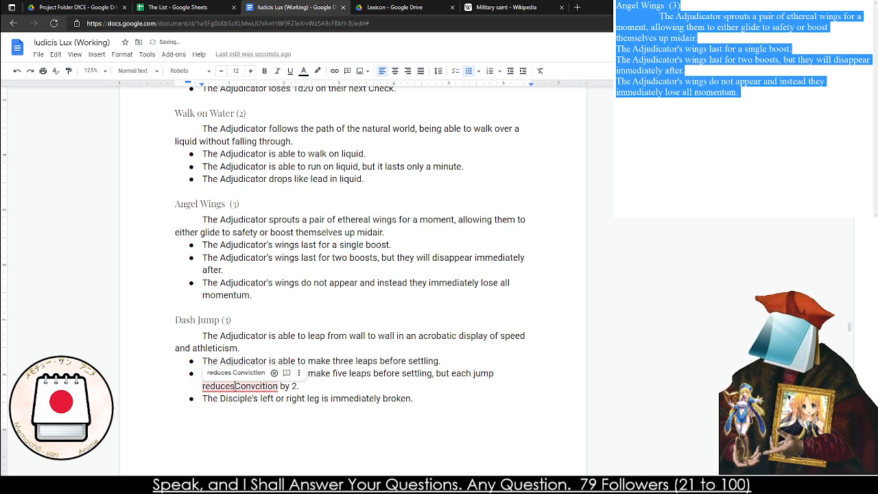
pyautogui.click(378, 414)
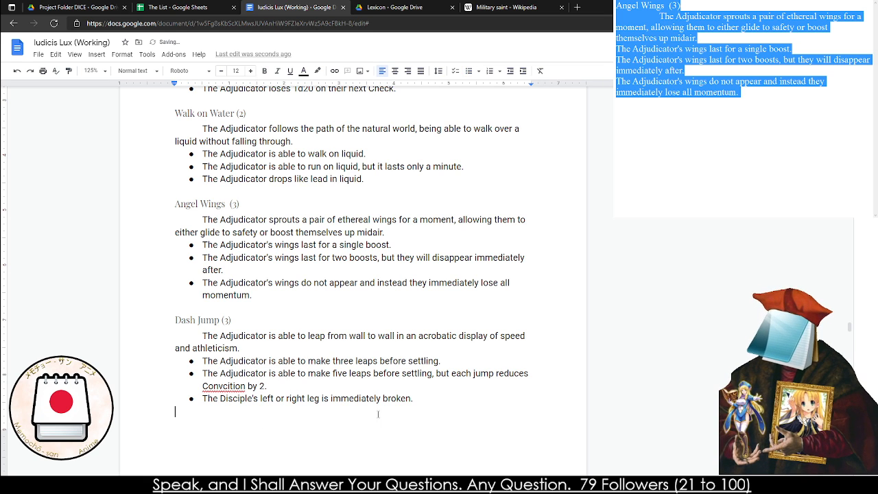
pyautogui.rightClick(223, 387)
pyautogui.click(284, 289)
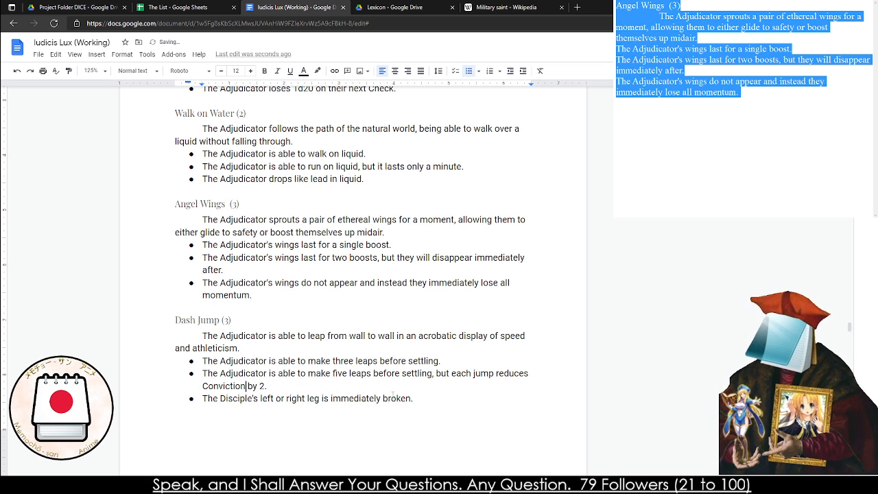
# Extend the third Dash Jump effect with ", they suffer a Leg Wound Stigmata."
pyautogui.click(424, 399)
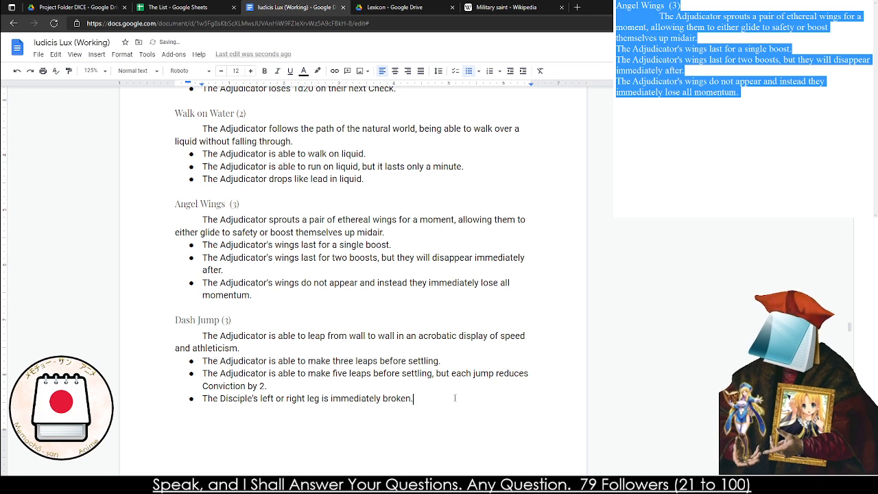
pyautogui.press('BackSpace')
pyautogui.write(', they ')
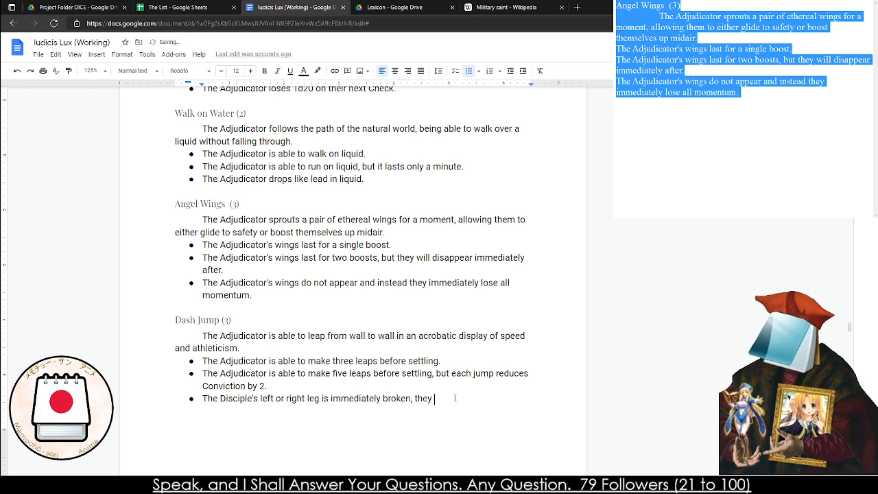
pyautogui.write('suffer a Wi')
pyautogui.press('BackSpace')
pyautogui.press('BackSpace')
pyautogui.write('L')
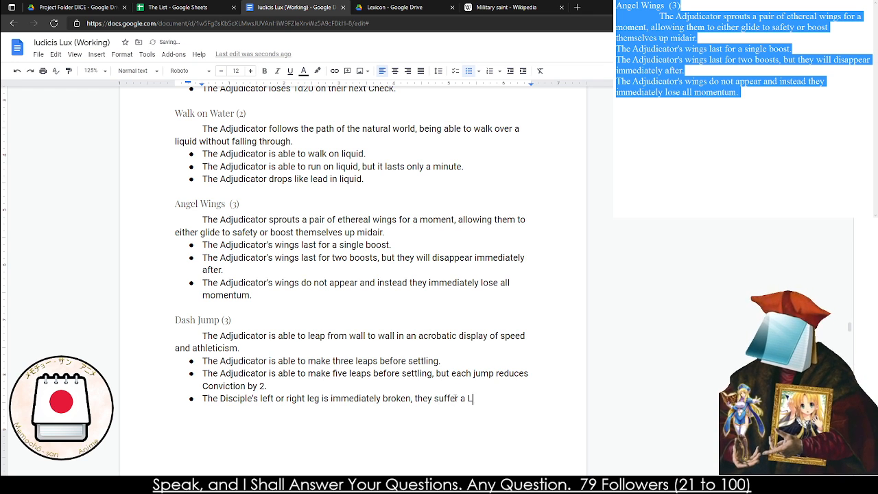
pyautogui.write('eg Wound Si')
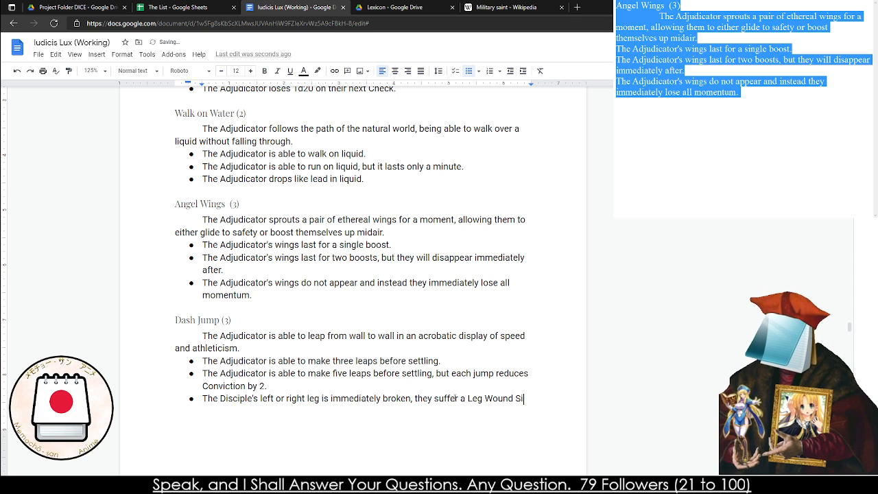
pyautogui.press('BackSpace')
pyautogui.write('tigm')
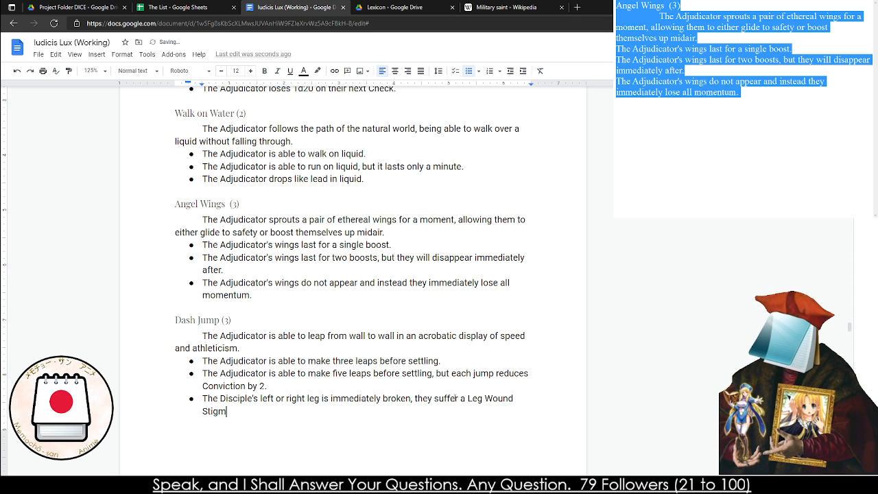
pyautogui.write('ata.')
# Insert a page break after the Dash Jump effects and delete the empty space above the Aerial Correction (4) heading
pyautogui.hotkey('ctrl', 'Return')
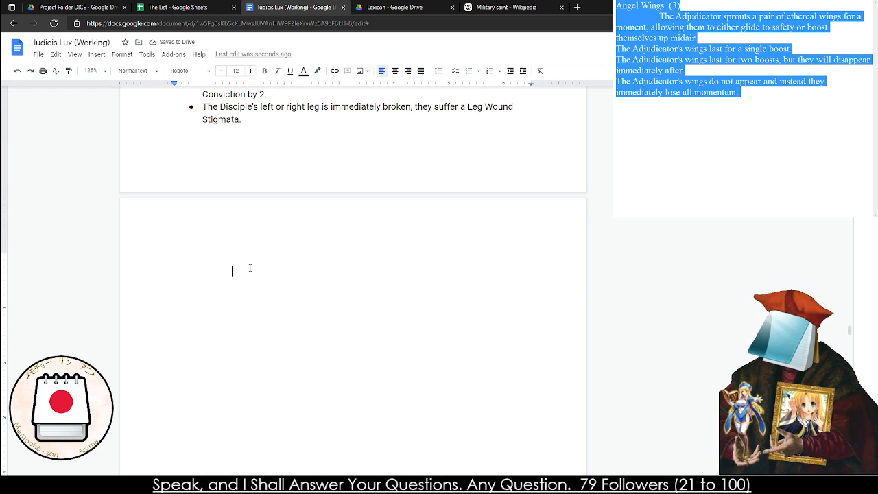
pyautogui.press('Delete')
pyautogui.press('Delete')
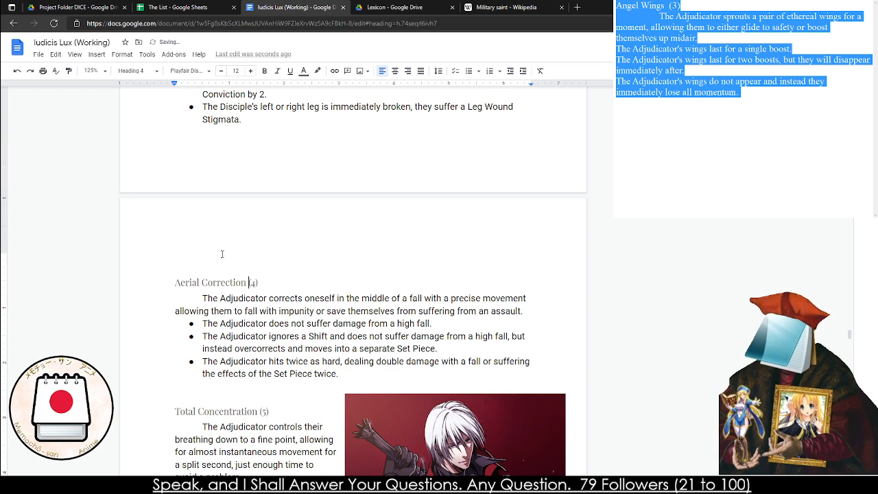
pyautogui.press('Delete')
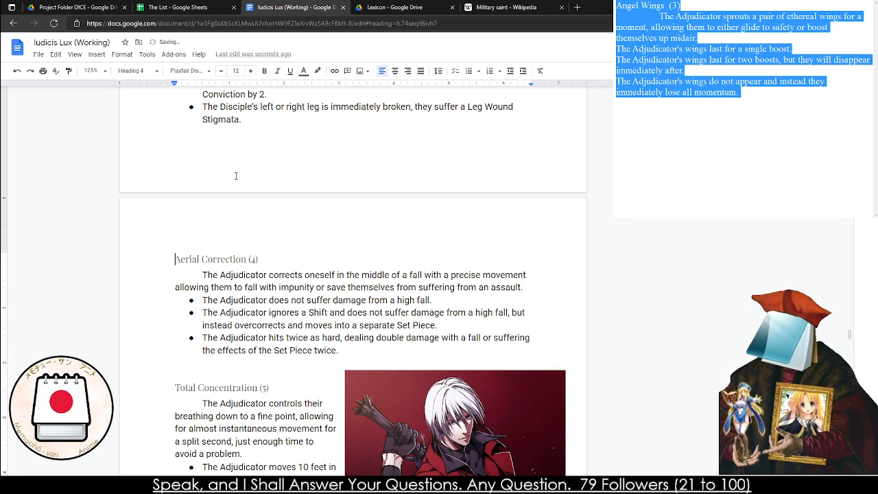
pyautogui.scroll(-3, 235, 175)
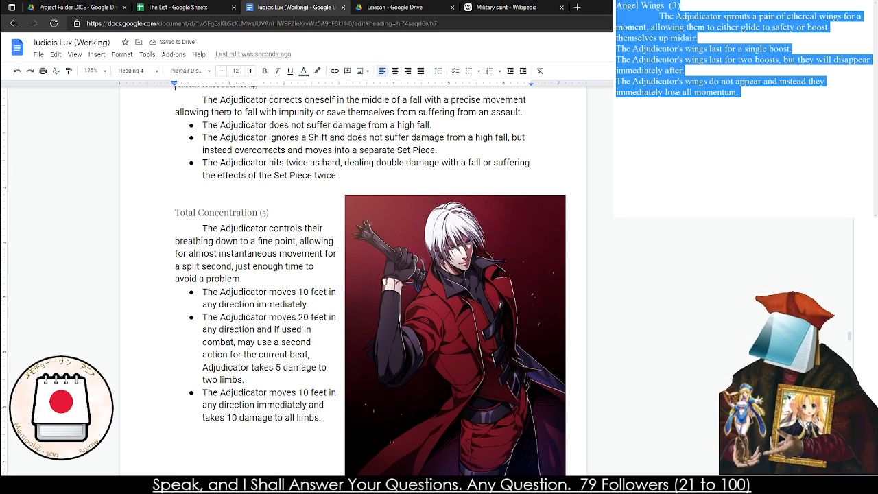
pyautogui.scroll(1, 231, 125)
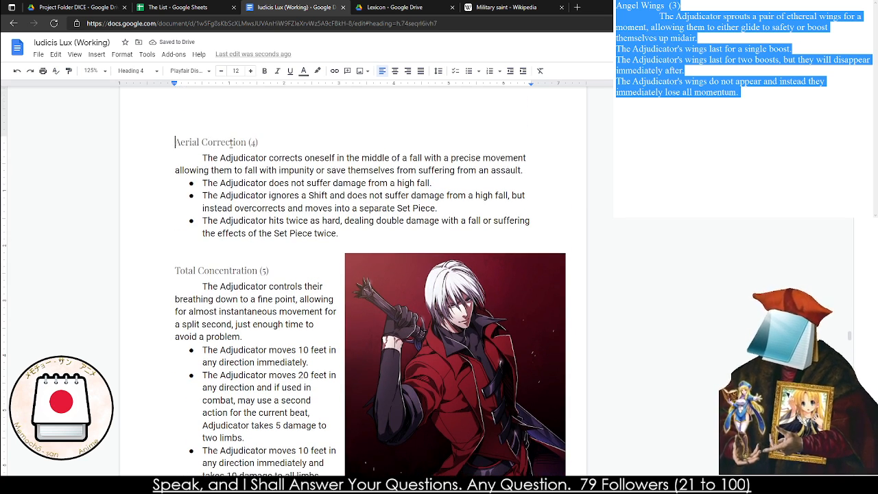
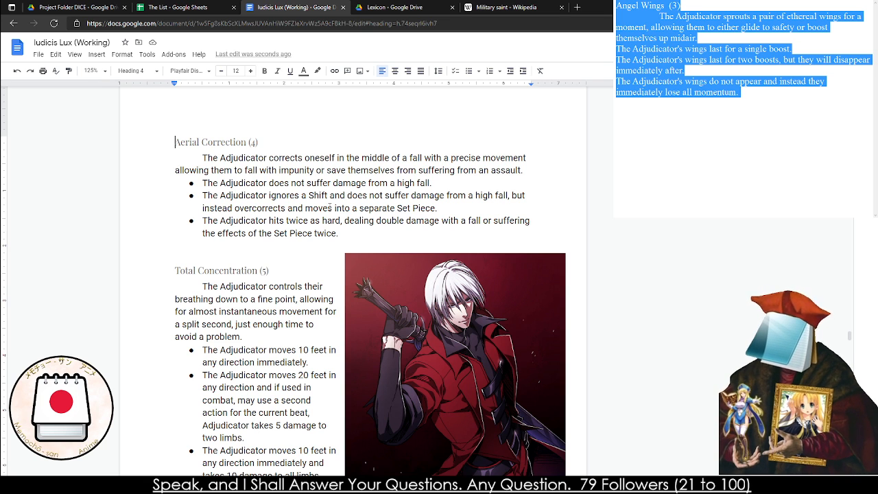
# Review the Aerial Correction entry and the Total Concentration description for wording that needs revision
pyautogui.click(438, 180)
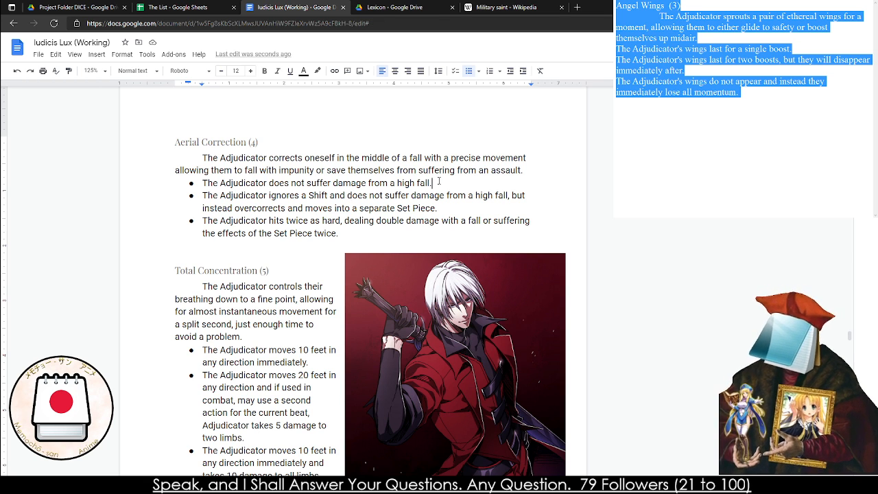
pyautogui.tripleClick(334, 220)
pyautogui.click(335, 220)
pyautogui.scroll(-3, 278, 240)
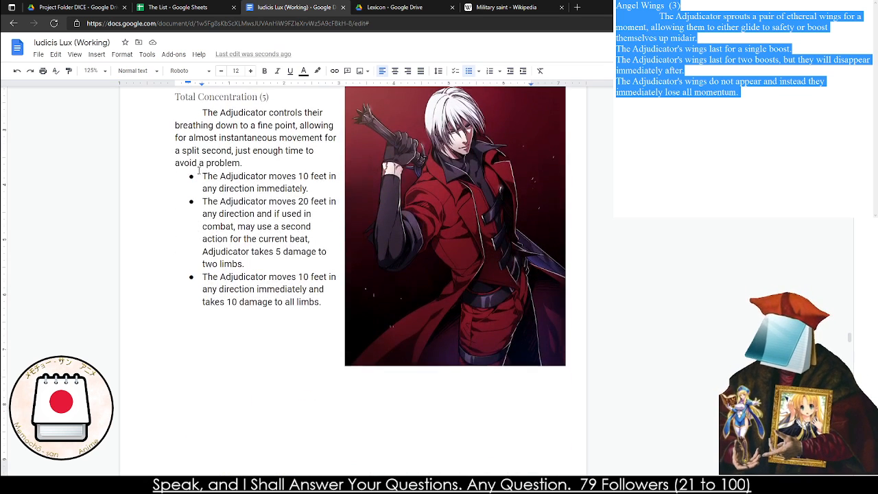
pyautogui.tripleClick(207, 138)
pyautogui.tripleClick(208, 137)
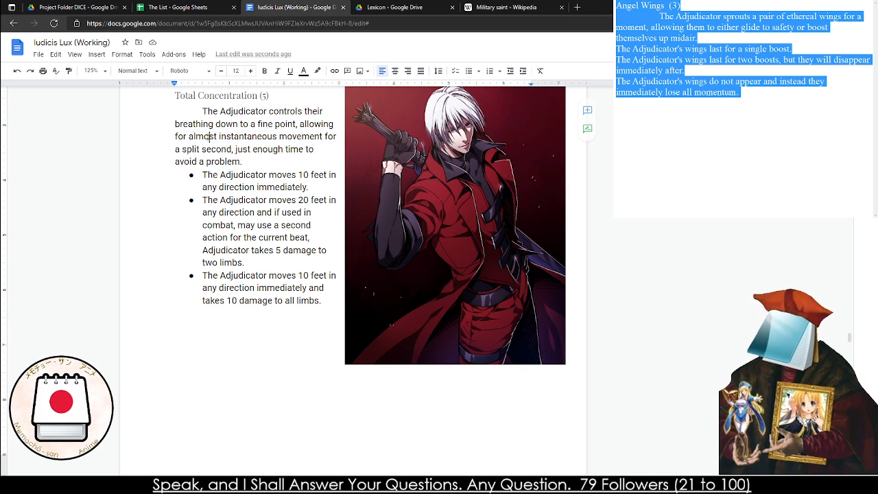
pyautogui.doubleClick(209, 137)
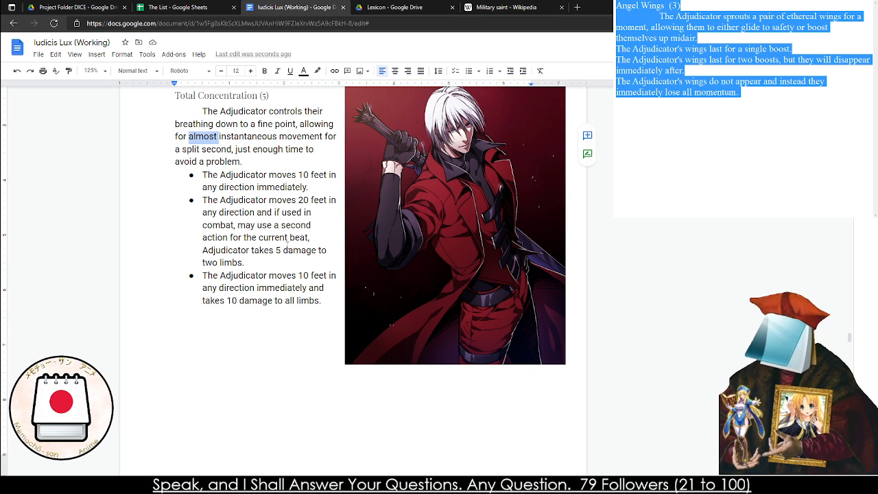
# Change the penalty in Total Concentration's second bullet to "5 Conviction in harm." and correct the spelling of Conviction
pyautogui.moveTo(245, 262); pyautogui.dragTo(277, 250)
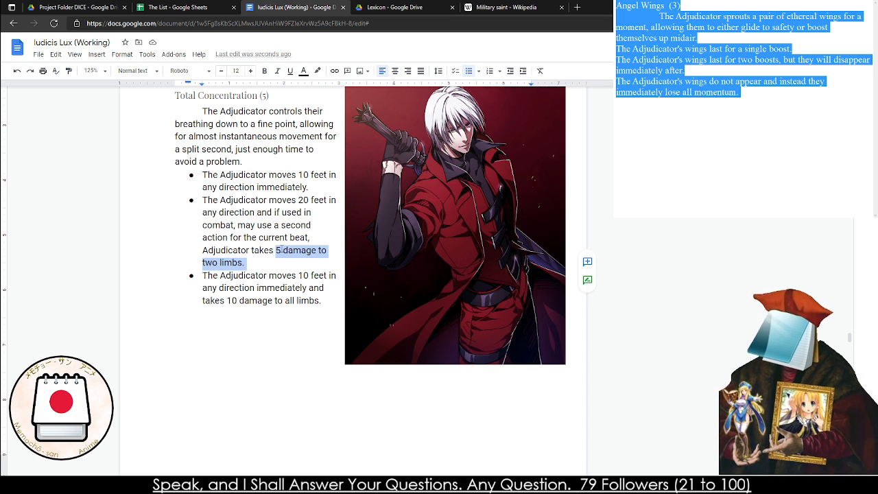
pyautogui.press('BackSpace')
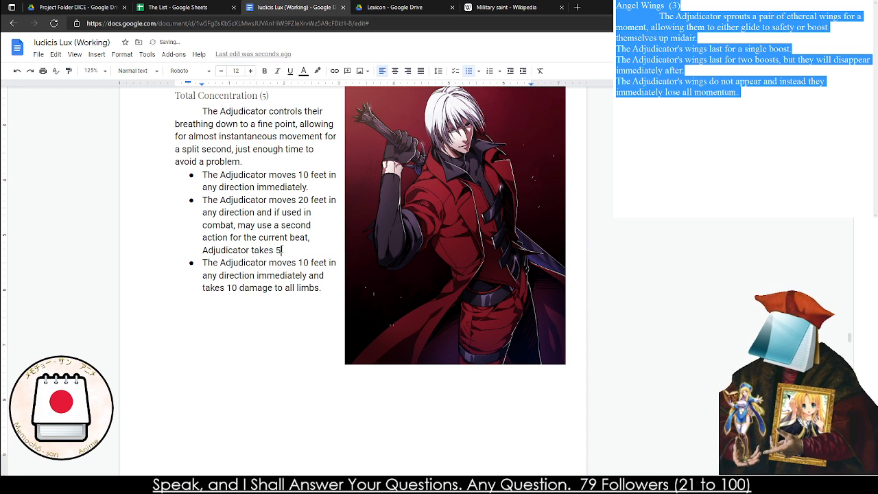
pyautogui.write('Convicition ')
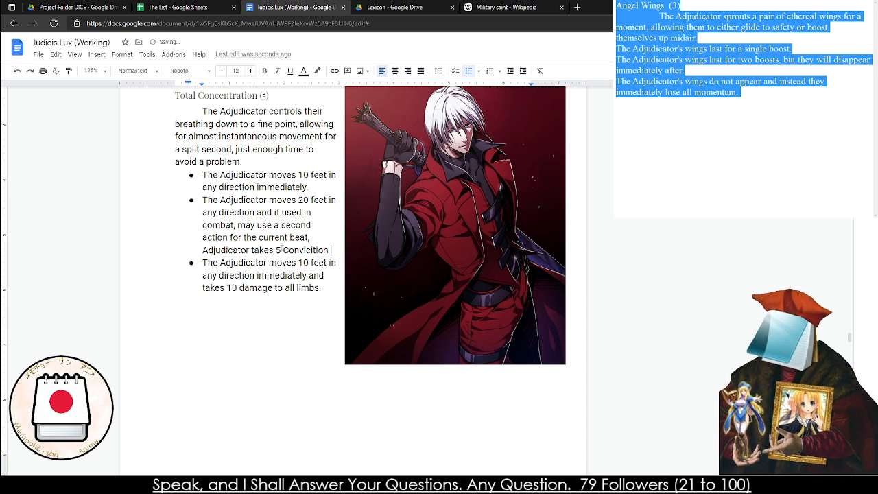
pyautogui.write('in harm.')
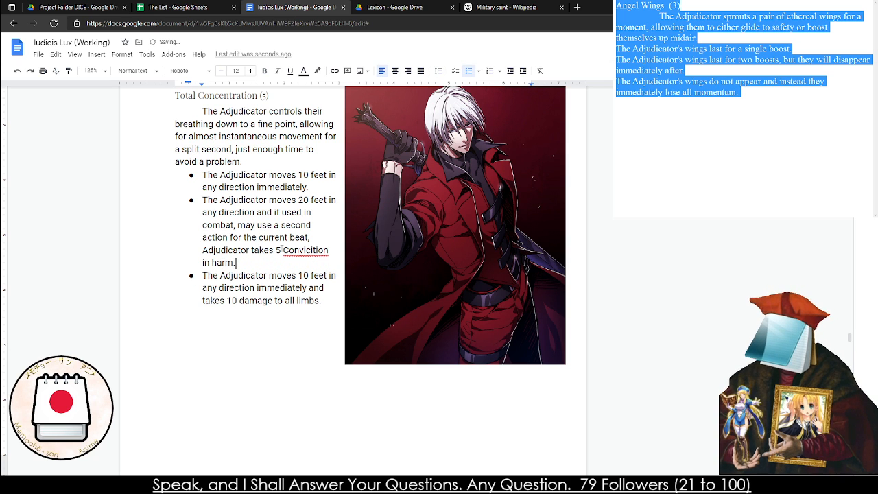
pyautogui.rightClick(306, 251)
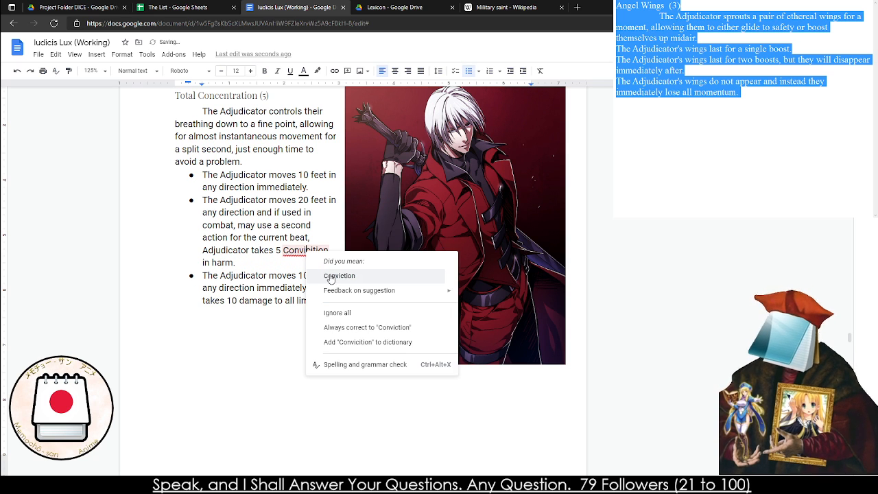
pyautogui.click(326, 275)
# Reword Total Concentration's third bullet so the Adjudicator moves in "a random direction" and takes "15 Conviction"
pyautogui.moveTo(322, 300); pyautogui.dragTo(227, 300)
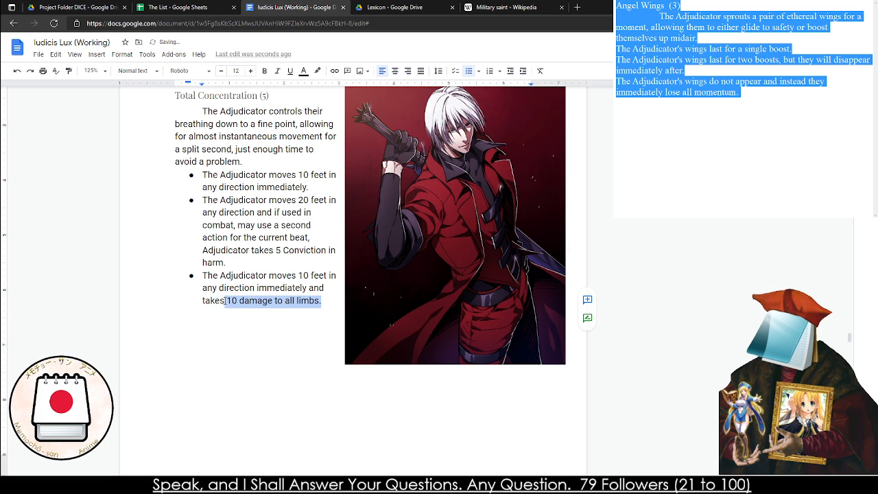
pyautogui.write('15 Conviction')
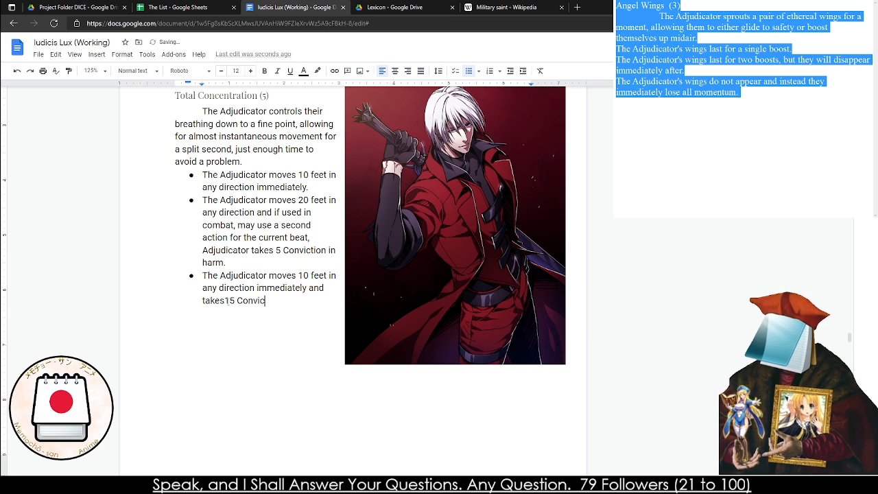
pyautogui.doubleClick(210, 288)
pyautogui.write('a random')
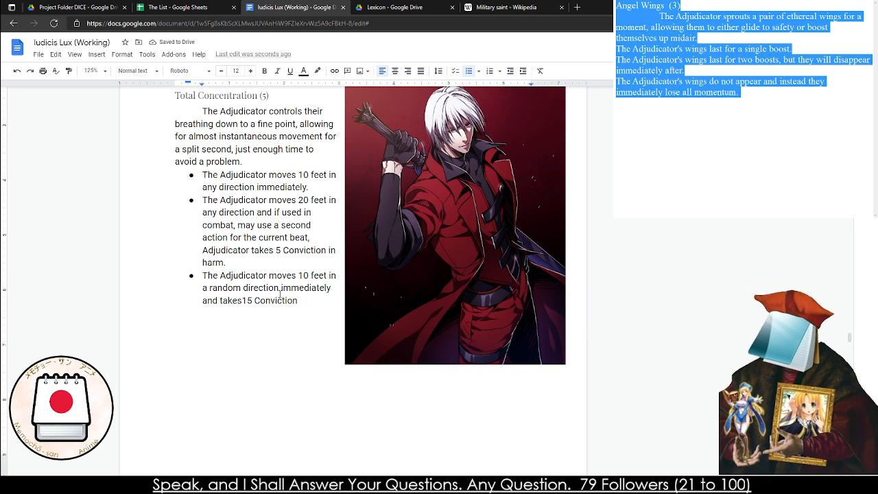
pyautogui.click(242, 302)
pyautogui.click(264, 334)
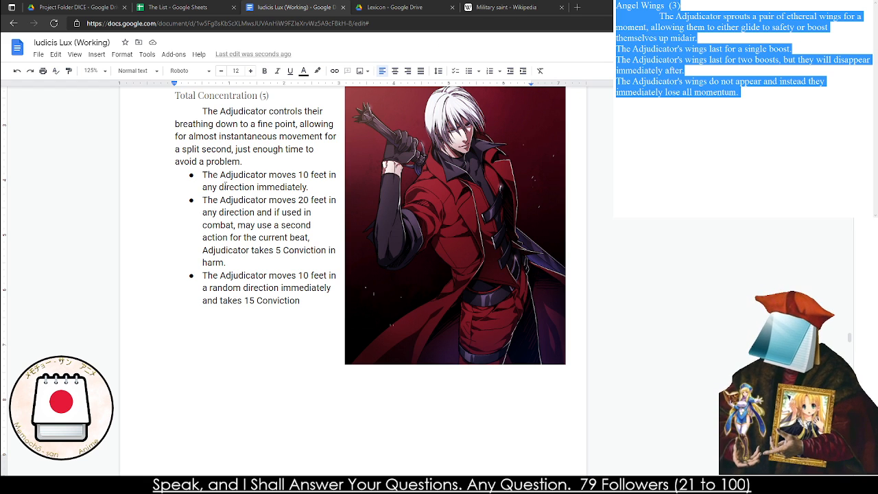
# Review the Miracles of Breath section from its introduction through the Dash Jump entry
pyautogui.scroll(1, 227, 185)
pyautogui.scroll(15, 227, 186)
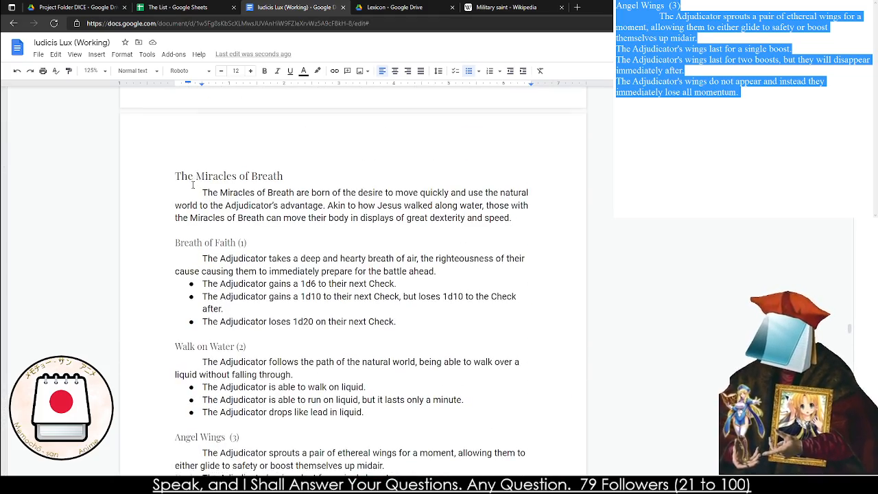
pyautogui.scroll(-2, 191, 185)
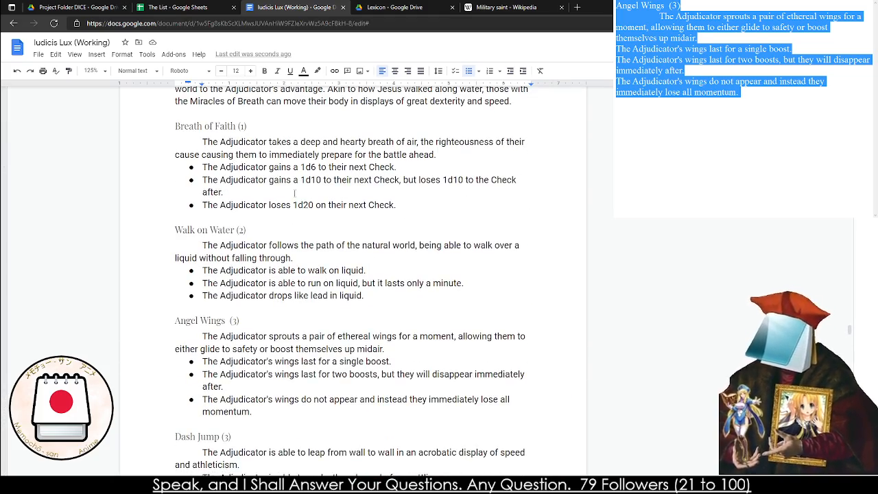
pyautogui.scroll(-2, 303, 282)
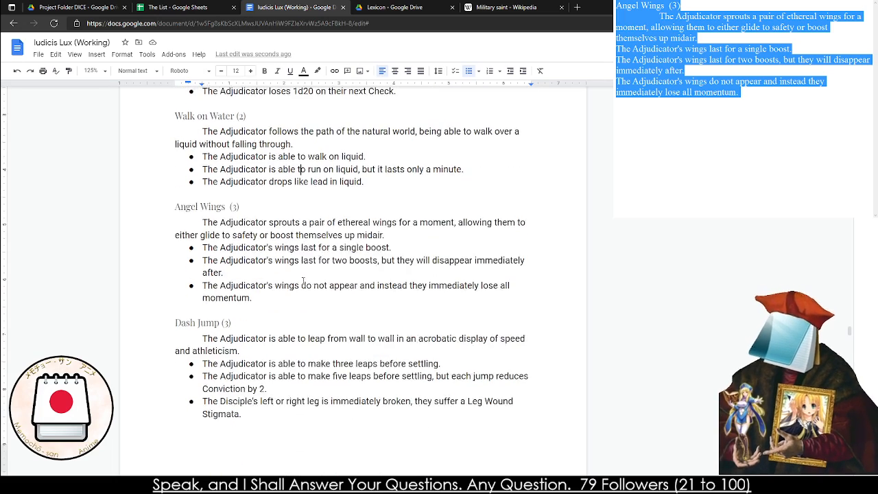
pyautogui.scroll(-1, 278, 252)
pyautogui.click(232, 259)
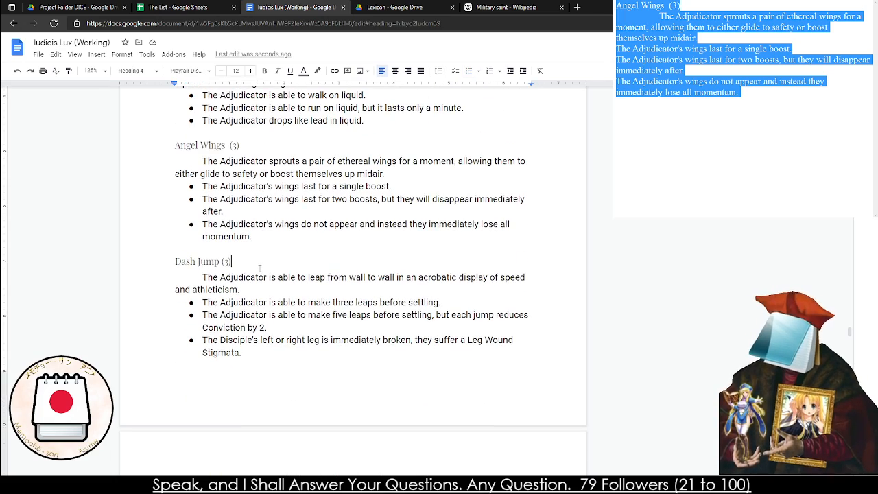
pyautogui.scroll(-4, 233, 233)
pyautogui.scroll(-2, 234, 229)
# Delete the blank line between the Aerial Correction bullets and the Total Concentration heading
pyautogui.click(235, 299)
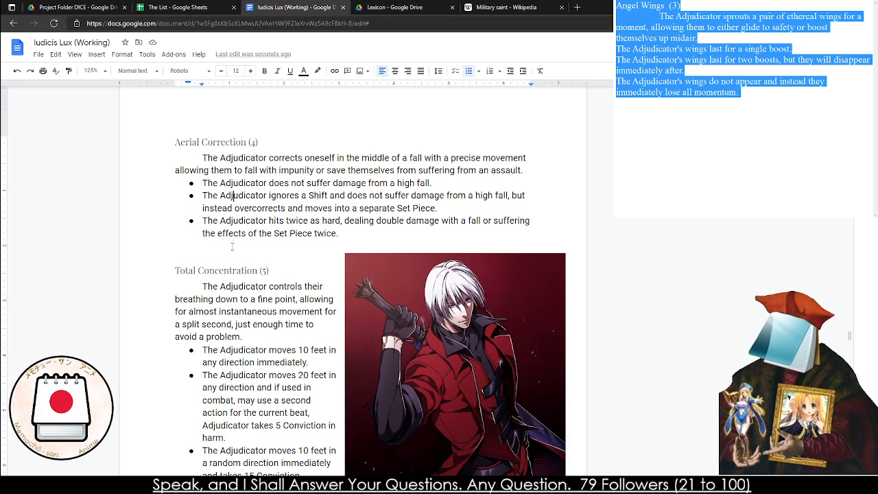
pyautogui.click(195, 246)
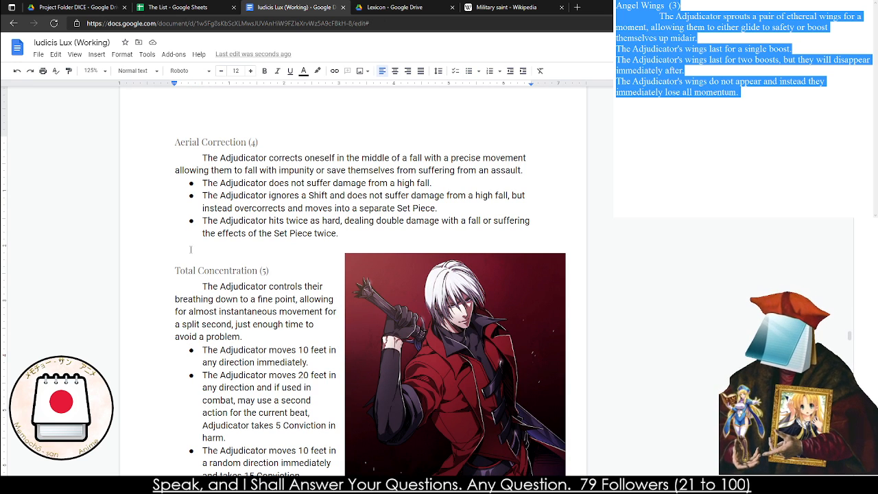
pyautogui.press('BackSpace')
# Review the Miracles of Exorcism introduction and the Purity of Soul description and bullets
pyautogui.scroll(-2, 295, 194)
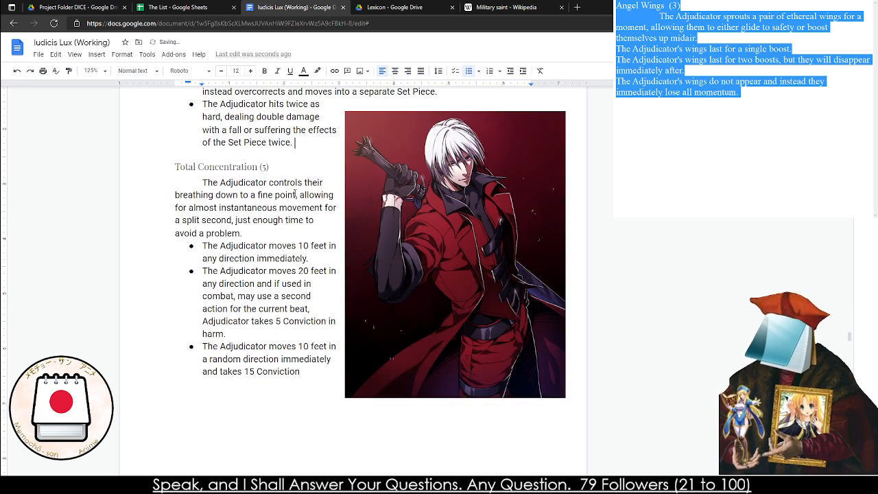
pyautogui.scroll(-10, 295, 194)
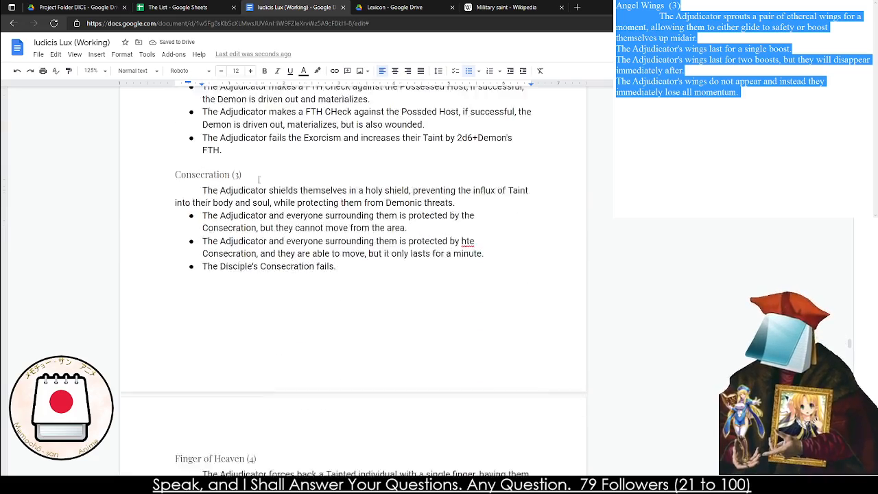
pyautogui.scroll(-5, 259, 179)
pyautogui.scroll(8, 255, 175)
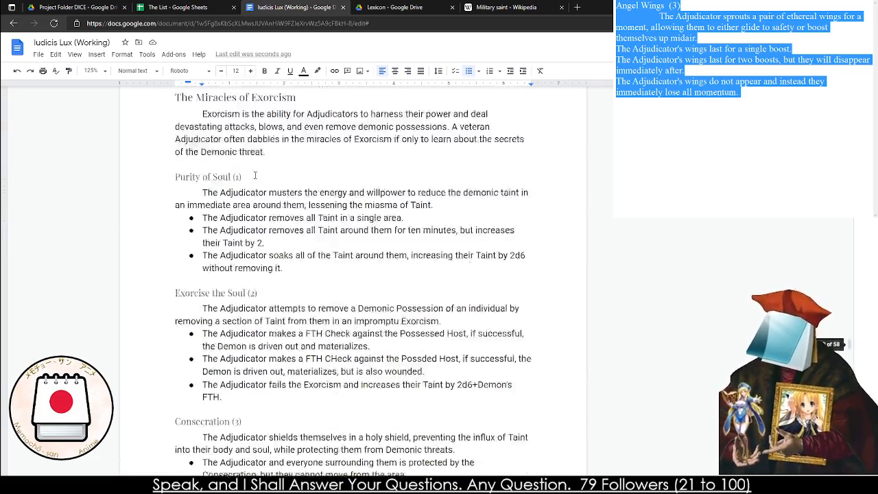
pyautogui.scroll(1, 254, 175)
pyautogui.click(243, 186)
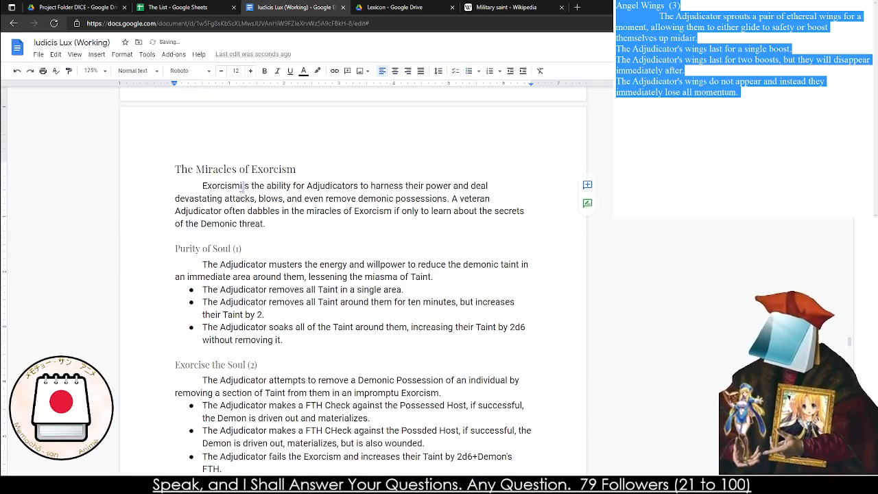
pyautogui.tripleClick(243, 189)
pyautogui.tripleClick(288, 266)
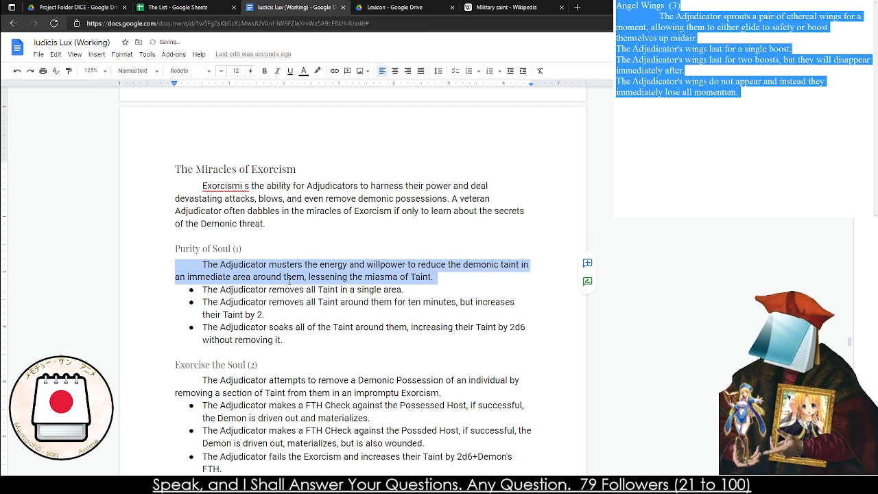
pyautogui.click(289, 277)
pyautogui.click(362, 291)
pyautogui.doubleClick(401, 292)
pyautogui.click(405, 291)
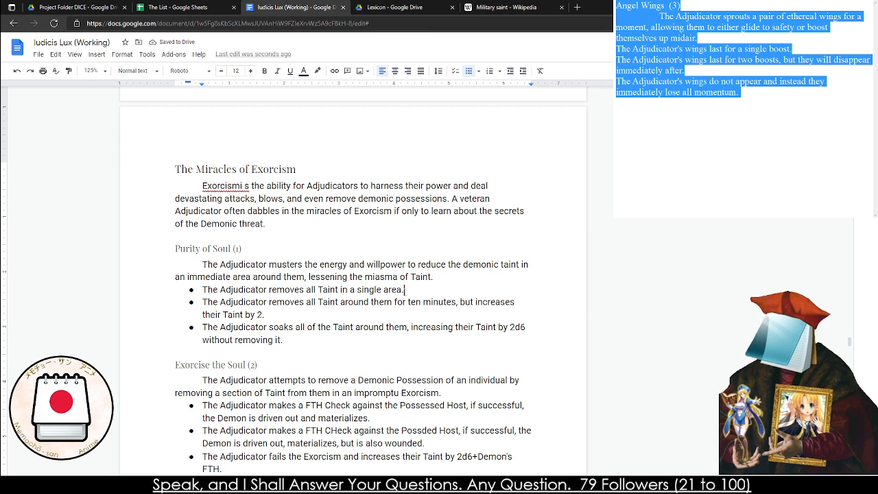
pyautogui.moveTo(404, 291); pyautogui.dragTo(317, 291)
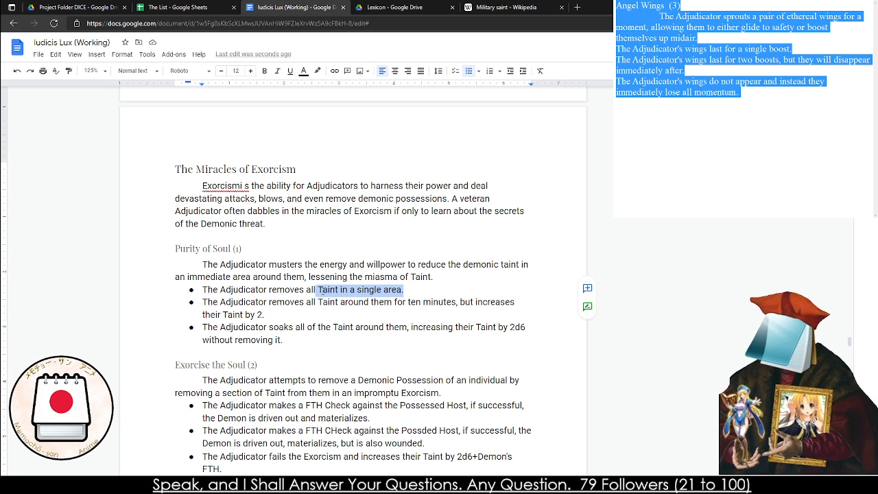
pyautogui.click(337, 291)
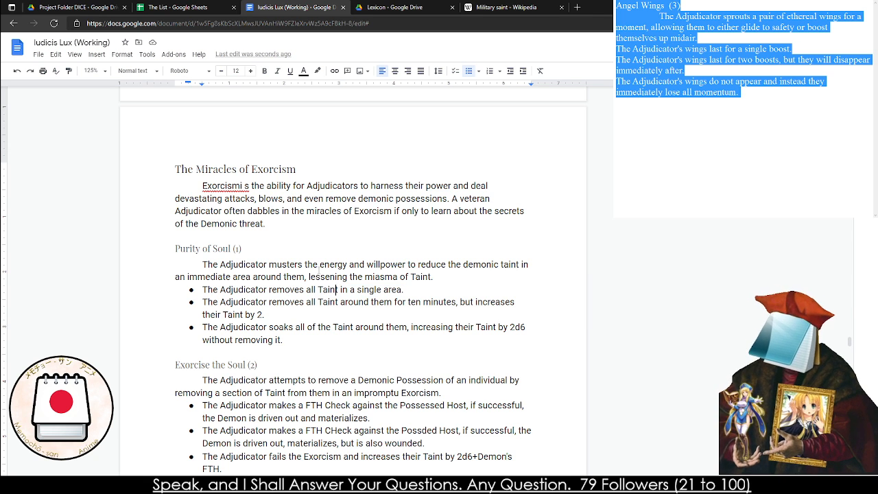
# Replace "Disciple's arm" with "Adjudicator" in the second bullet of Finger of Heaven
pyautogui.scroll(-3, 317, 273)
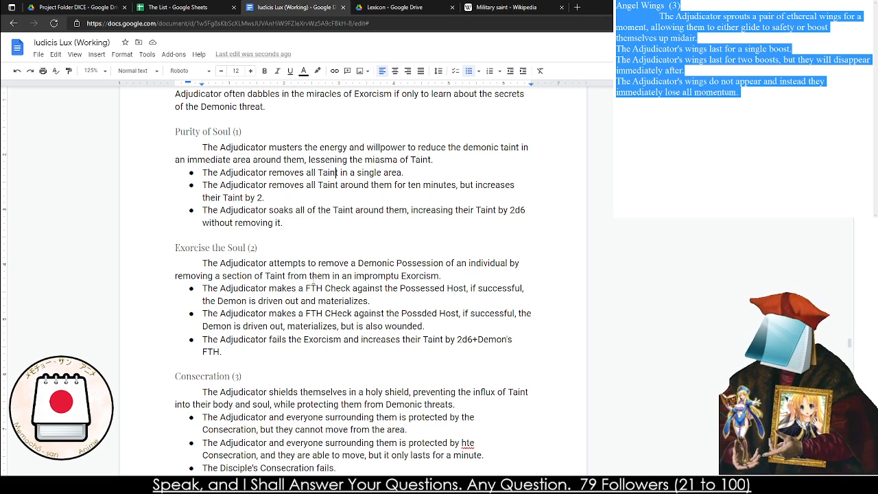
pyautogui.scroll(-2, 314, 287)
pyautogui.scroll(-3, 305, 274)
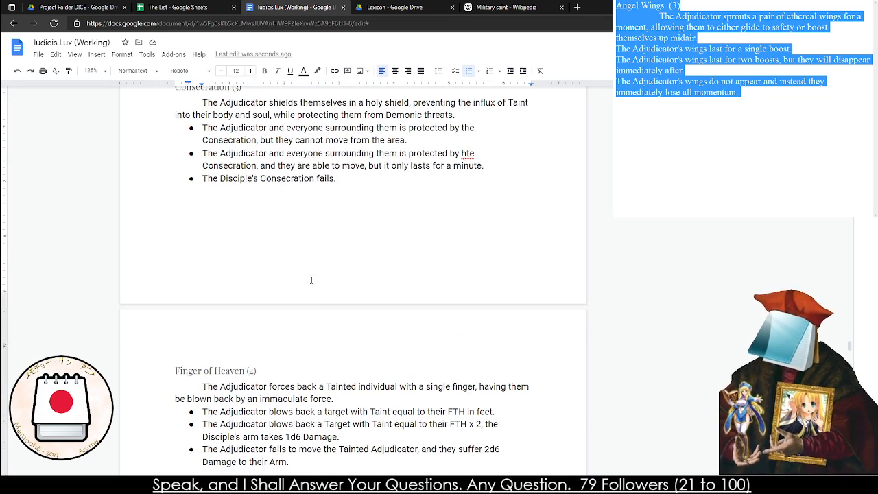
pyautogui.scroll(-3, 303, 268)
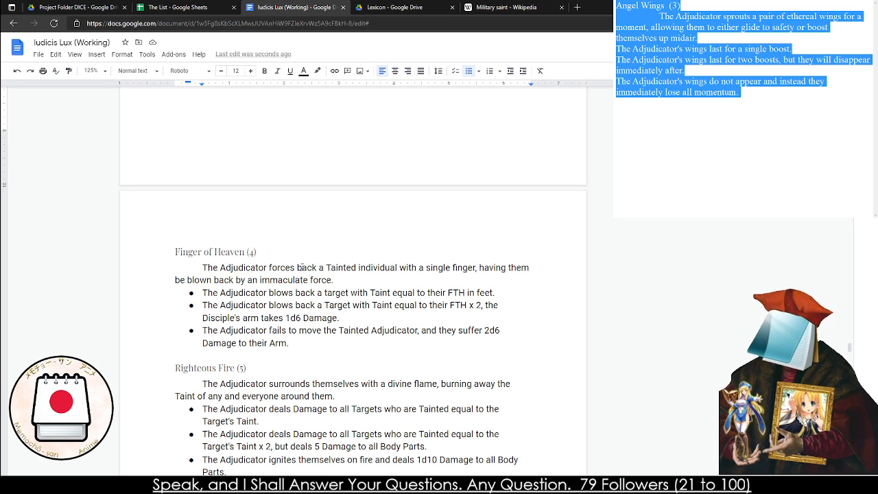
pyautogui.doubleClick(479, 293)
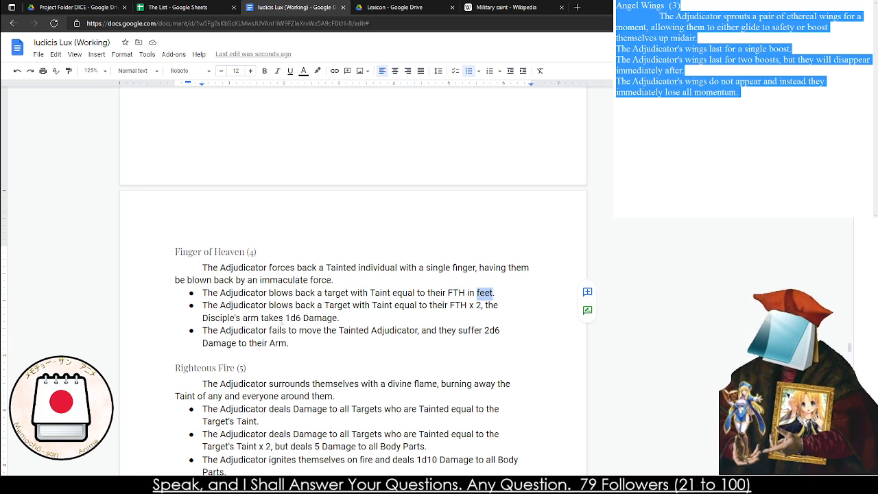
pyautogui.click(251, 317)
pyautogui.doubleClick(255, 318)
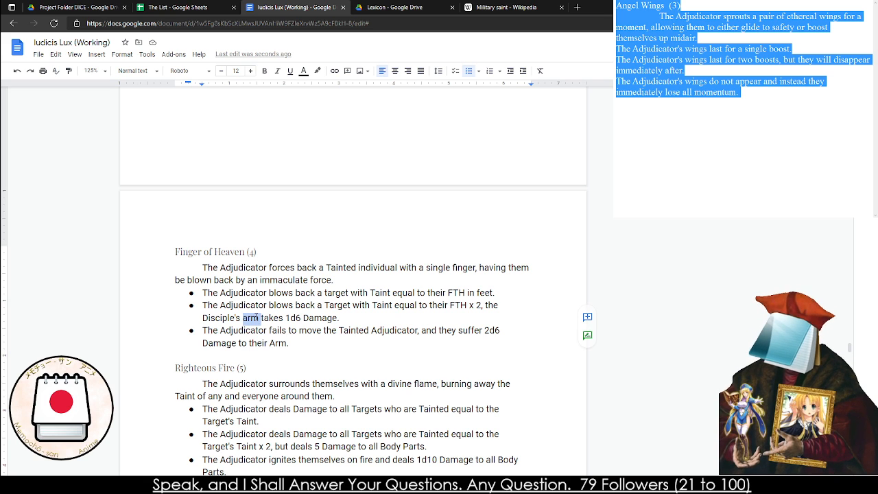
pyautogui.press('BackSpace')
pyautogui.press('BackSpace')
pyautogui.press('BackSpace')
pyautogui.press('BackSpace')
pyautogui.press('BackSpace')
pyautogui.press('BackSpace')
pyautogui.press('BackSpace')
pyautogui.press('BackSpace')
pyautogui.press('BackSpace')
pyautogui.press('BackSpace')
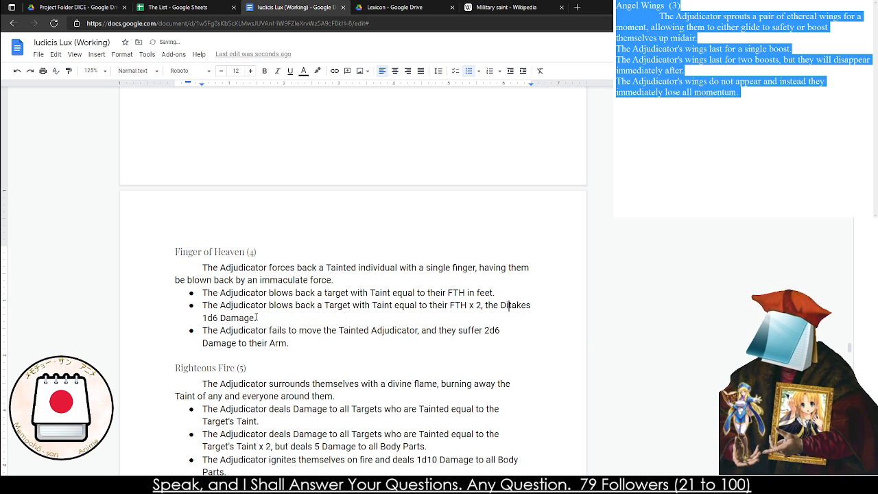
pyautogui.press('BackSpace')
pyautogui.write('A')
pyautogui.press('BackSpace')
pyautogui.press('BackSpace')
pyautogui.write('Adjudicator')
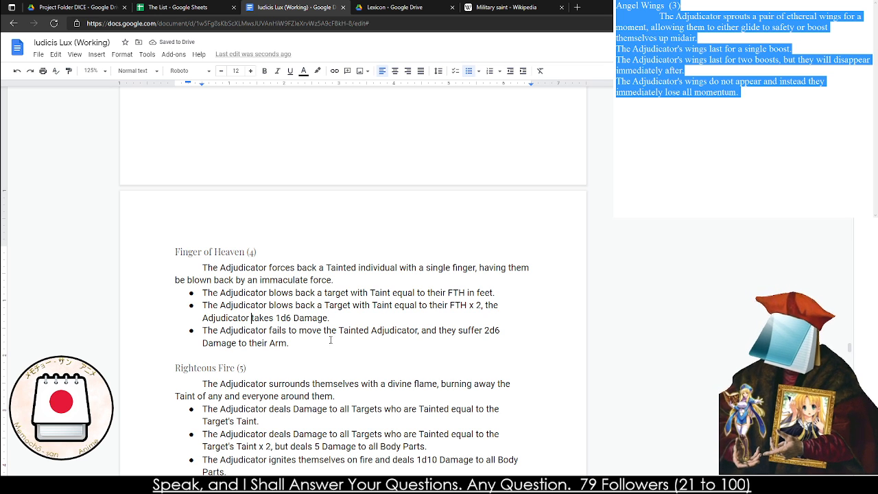
# In the third Finger of Heaven bullet, remove "to their Arm" after "Damage" and delete "Adjudicator" after "Tainted"
pyautogui.moveTo(302, 341); pyautogui.dragTo(238, 343)
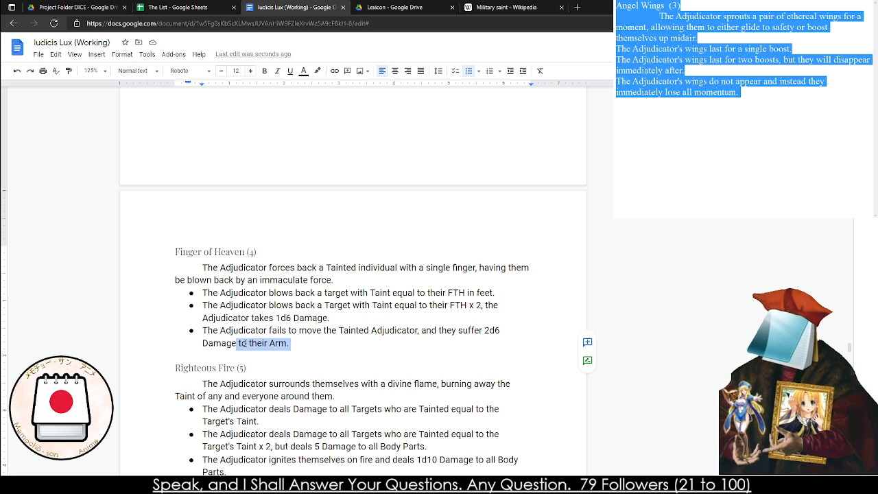
pyautogui.press('BackSpace')
pyautogui.write('/')
pyautogui.press('BackSpace')
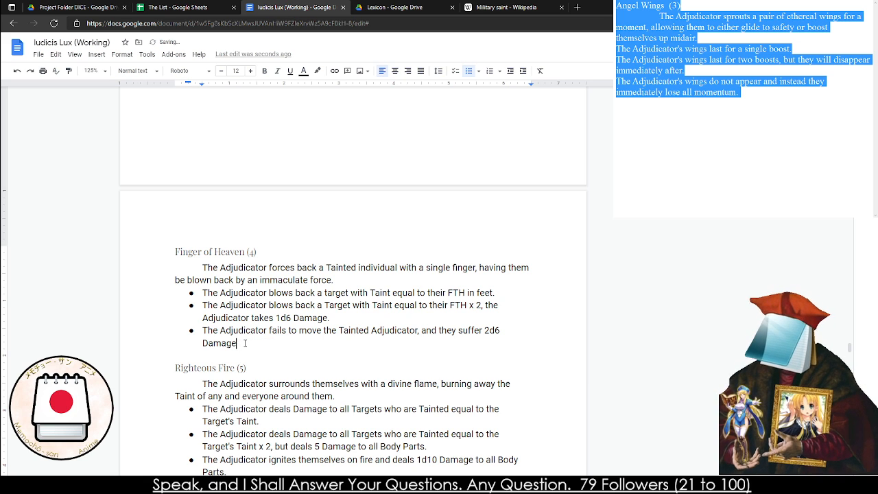
pyautogui.write('.')
pyautogui.doubleClick(385, 330)
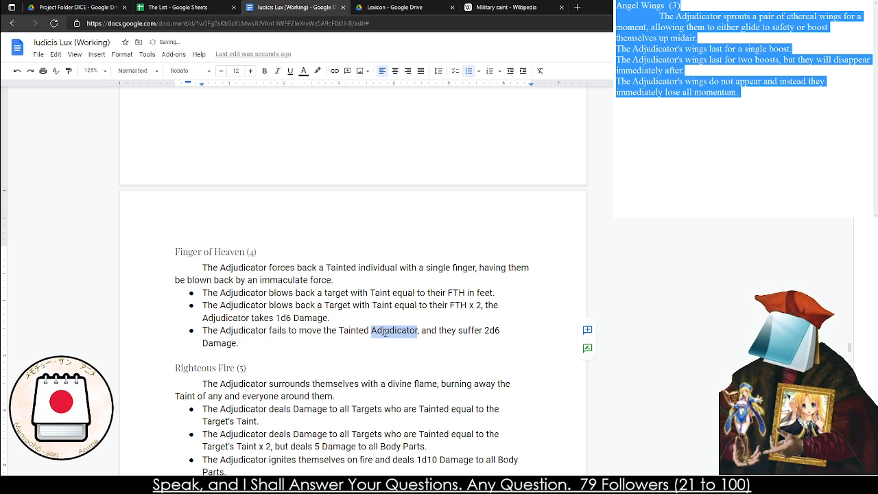
pyautogui.press('BackSpace')
# Correct the misspelled "hte" to "the" in the second bullet of Consecration
pyautogui.scroll(5, 245, 345)
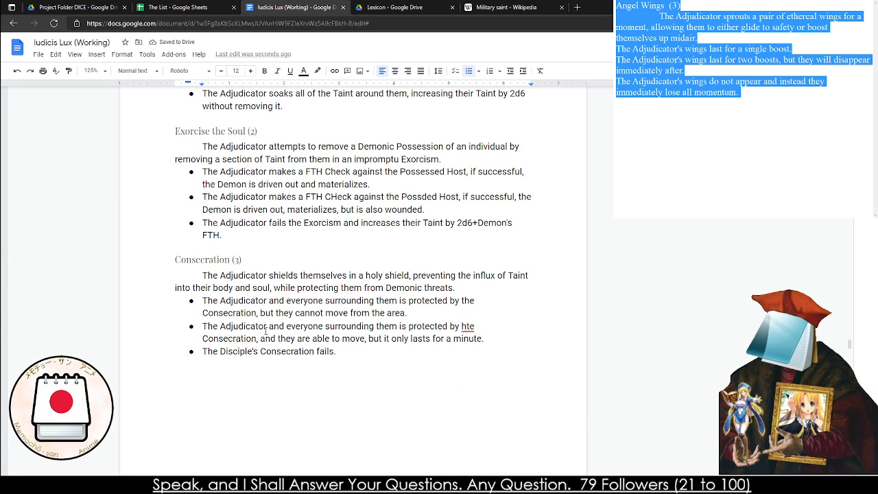
pyautogui.rightClick(458, 324)
pyautogui.click(479, 346)
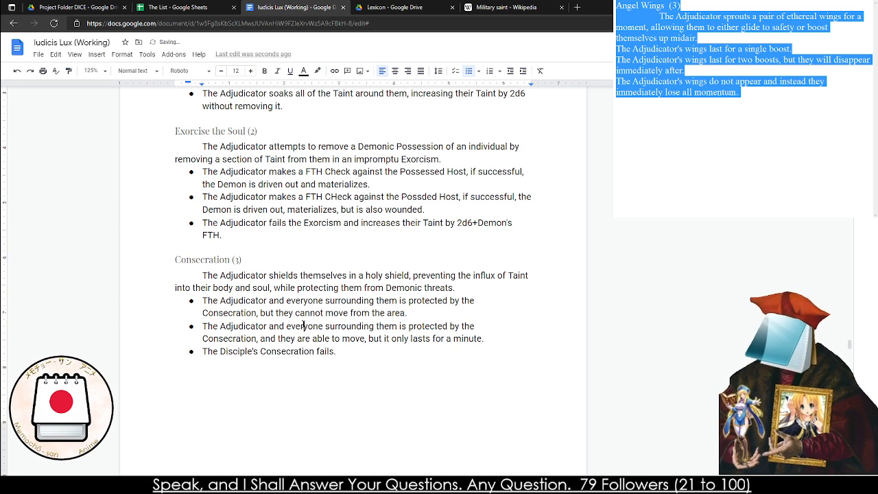
# Review the Miracles of Exorcism section from its introduction through the Righteous Fire entry
pyautogui.tripleClick(240, 328)
pyautogui.tripleClick(240, 331)
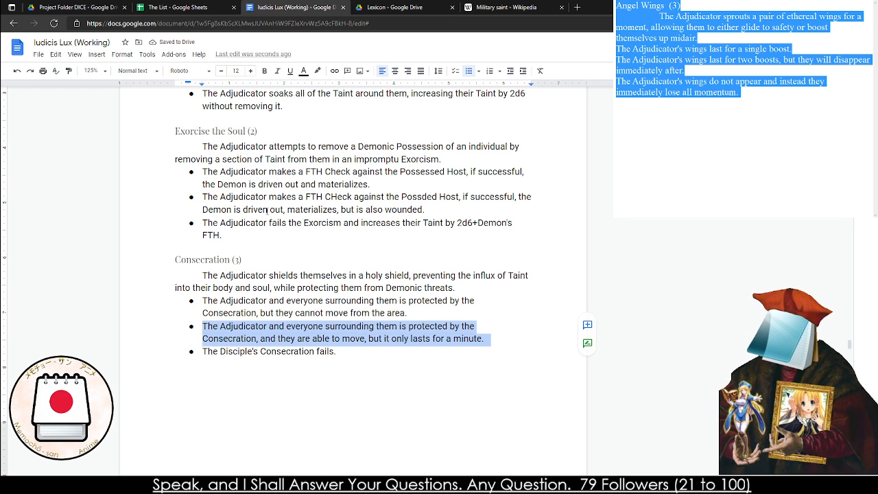
pyautogui.scroll(-5, 267, 210)
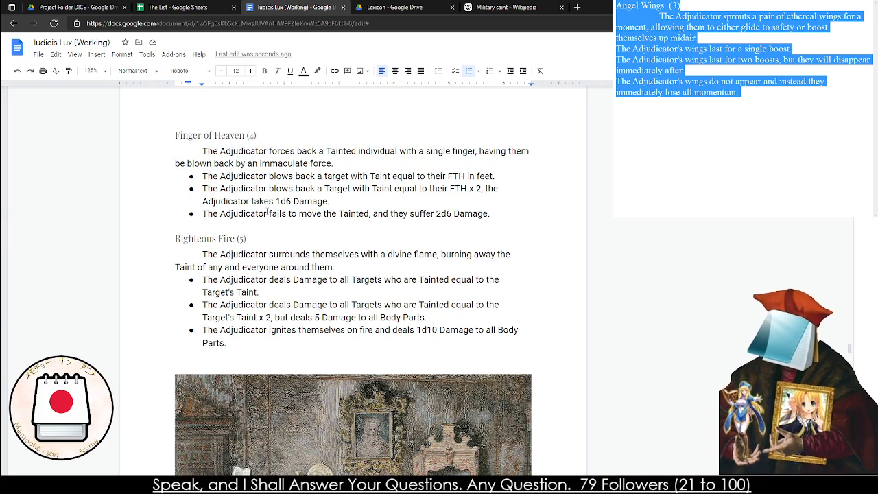
pyautogui.scroll(10, 267, 214)
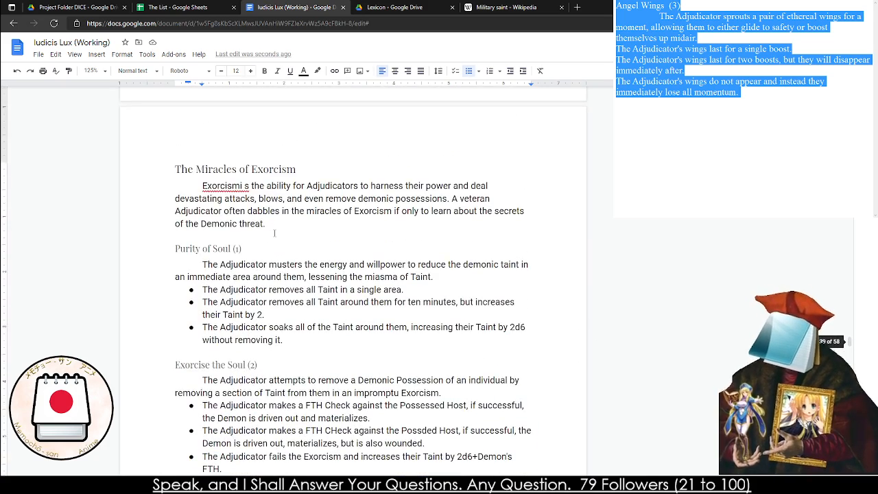
pyautogui.scroll(-2, 274, 233)
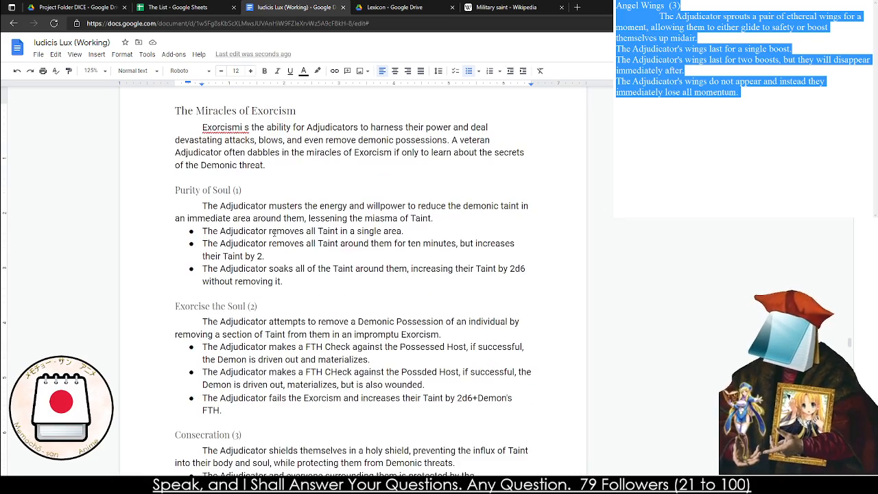
pyautogui.scroll(-8, 274, 233)
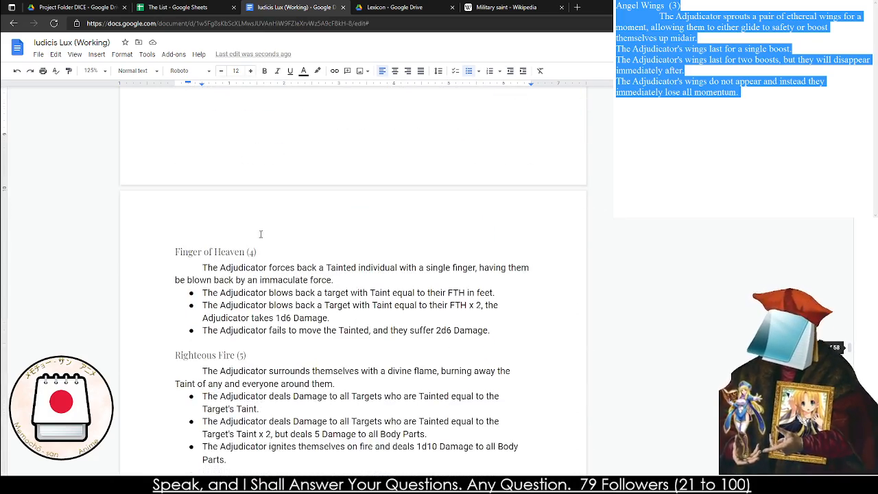
pyautogui.scroll(-2, 260, 234)
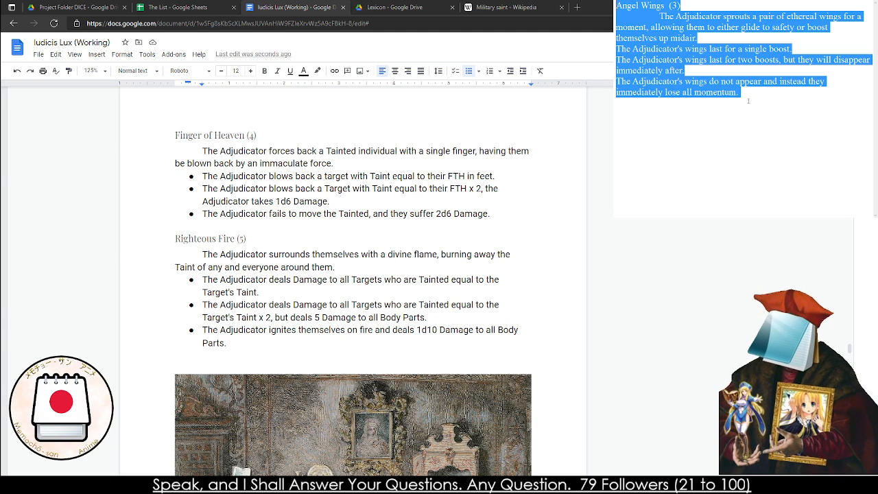
# Switch to the scratch note and replace the Angel Wings draft with the heading "The Ease the Burden (4)"
pyautogui.write('The Eas')
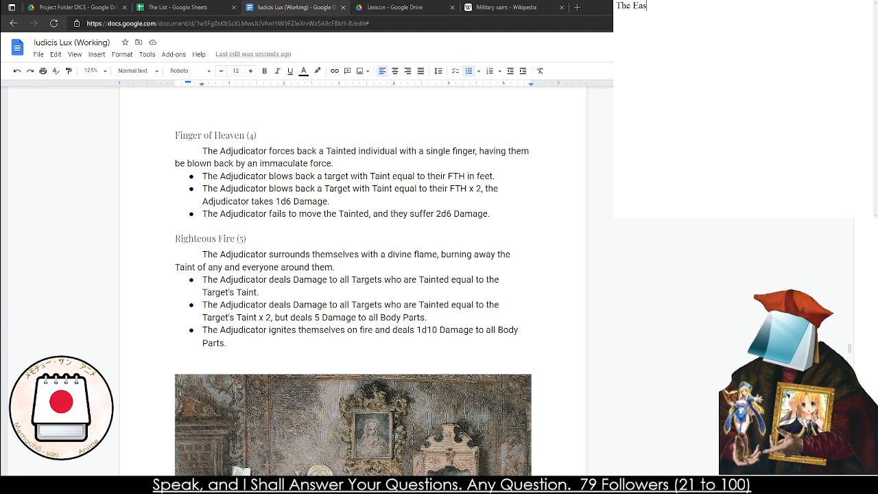
pyautogui.write('e the Burden (4)')
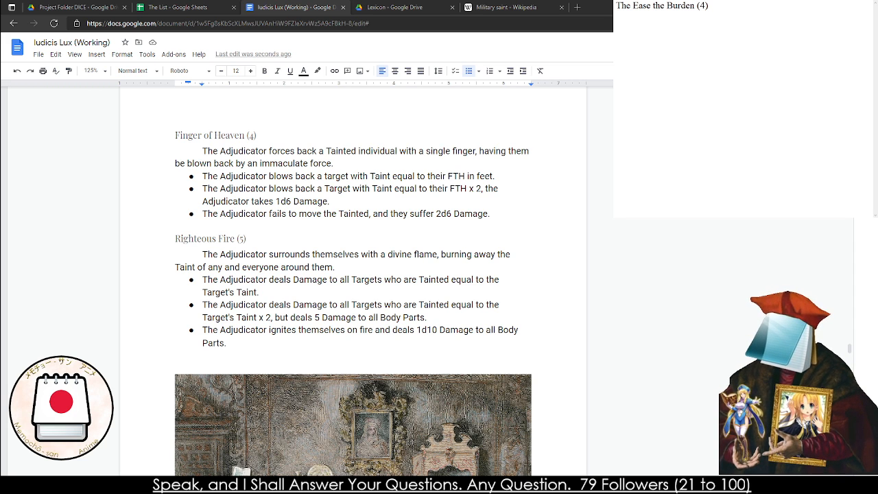
pyautogui.press('Return')
# Write the indented description "The Adjudicator prepares to assist a Tainted individual by trying to exorcise the Taint from them." under the heading
pyautogui.press('Tab')
pyautogui.write('The Adju')
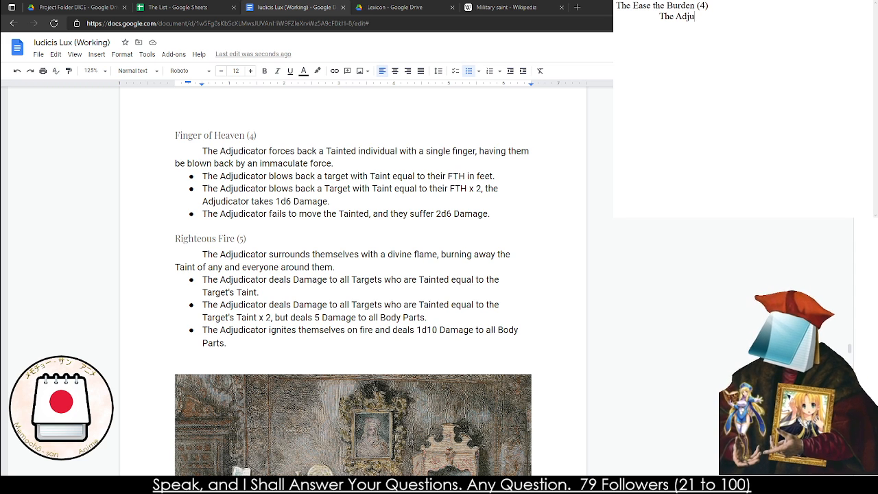
pyautogui.write('dicator ')
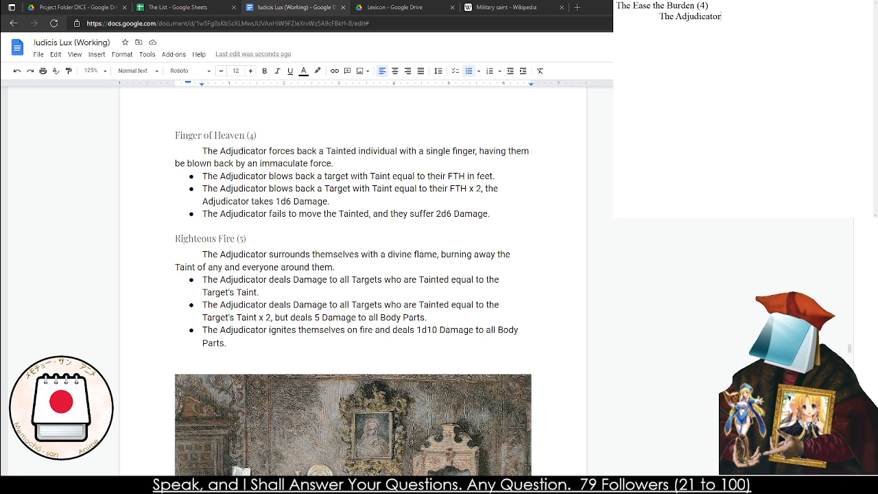
pyautogui.write('prepare')
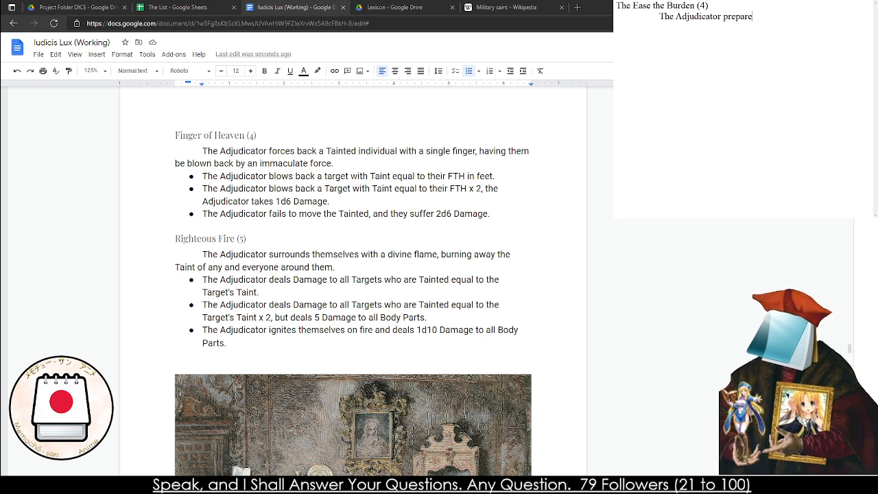
pyautogui.press('BackSpace')
pyautogui.press('BackSpace')
pyautogui.press('BackSpace')
pyautogui.press('BackSpace')
pyautogui.press('BackSpace')
pyautogui.write('epares to assi')
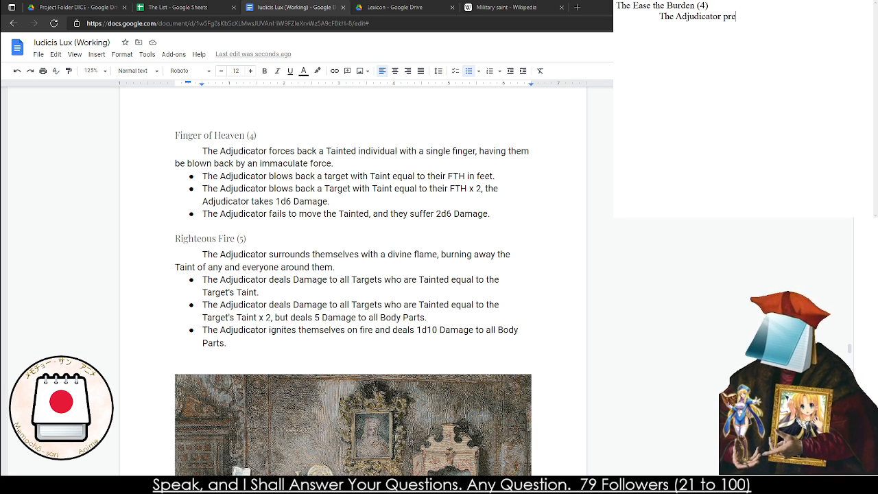
pyautogui.write('st a')
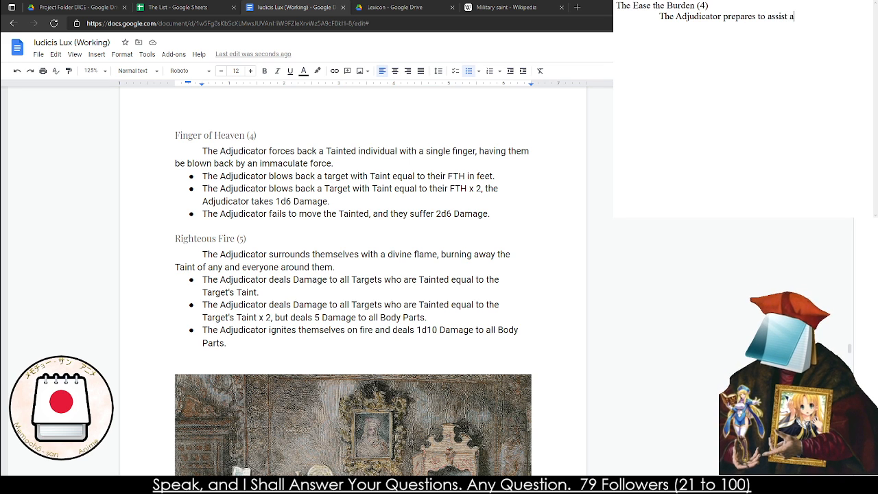
pyautogui.write('be')
pyautogui.press('BackSpace')
pyautogui.press('BackSpace')
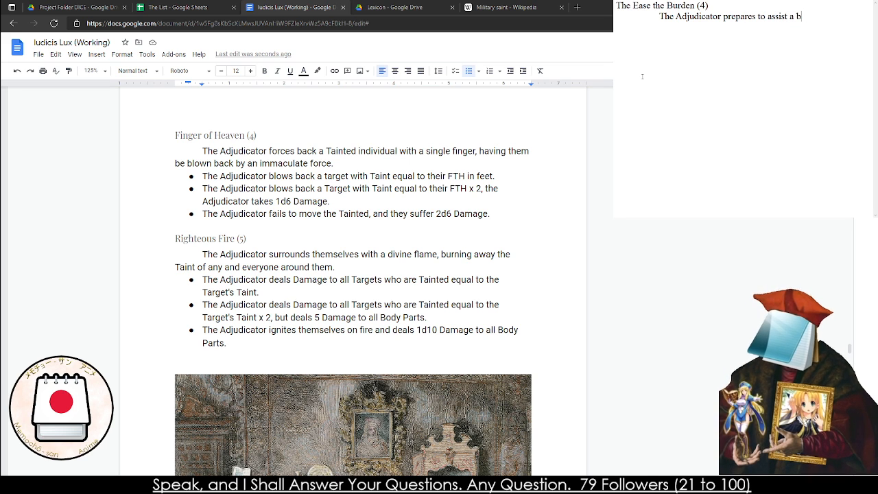
pyautogui.write('Tain')
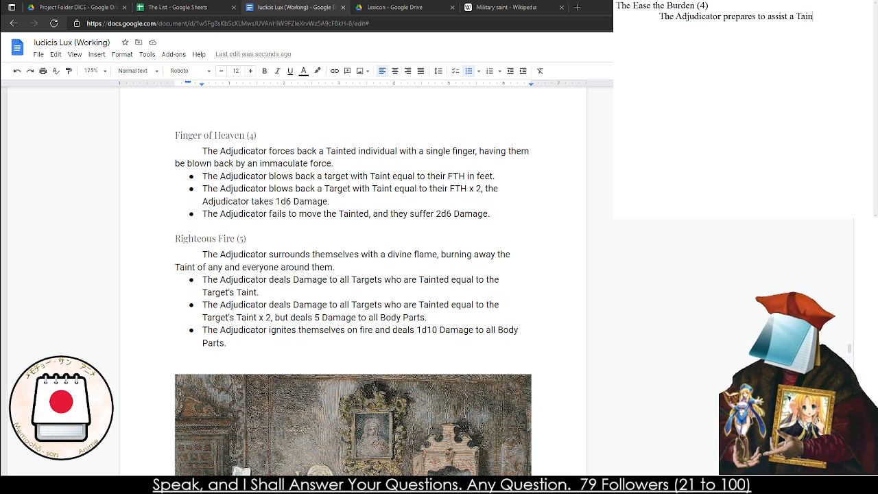
pyautogui.write('ted indivi')
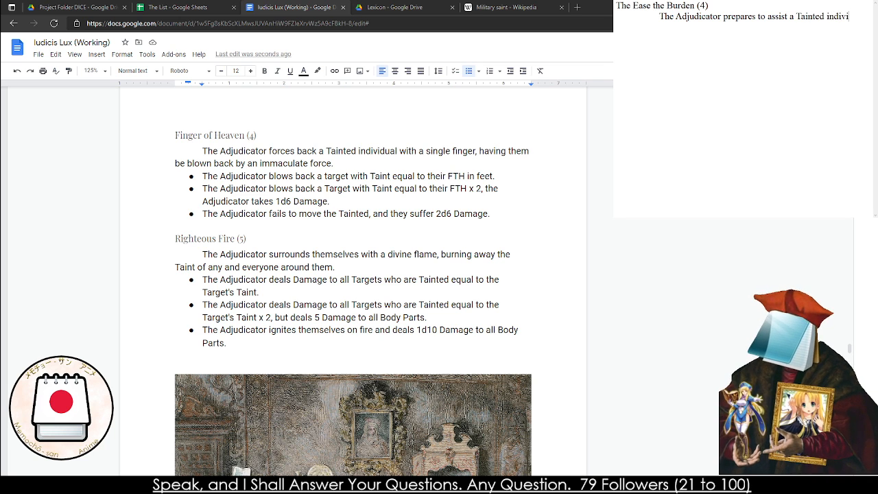
pyautogui.write('dual by try')
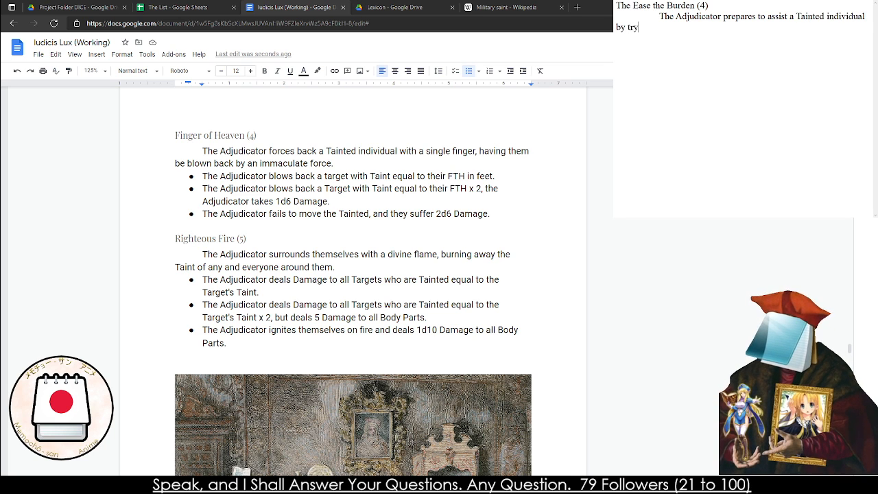
pyautogui.write('ing to exorcise ')
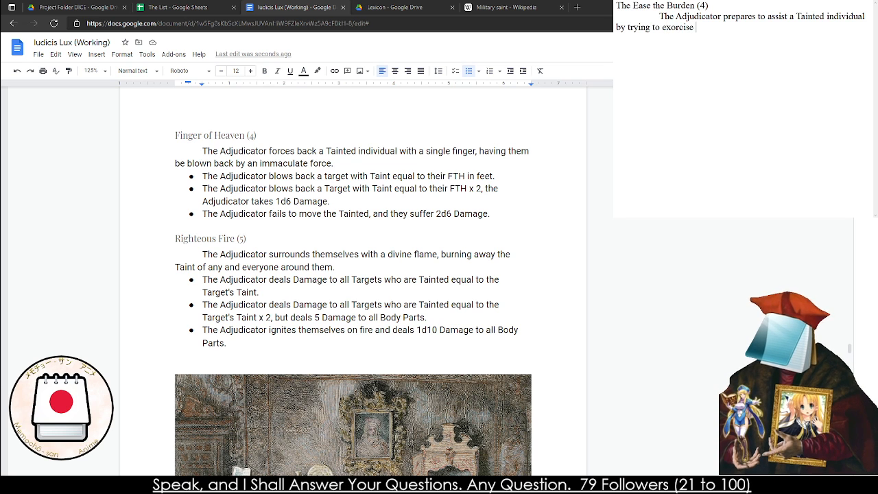
pyautogui.write('the Taint from them. ')
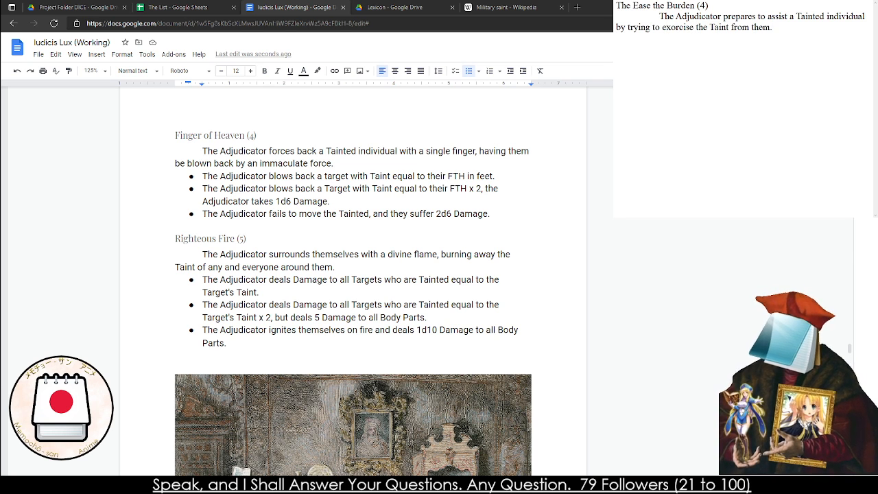
pyautogui.write('THe')
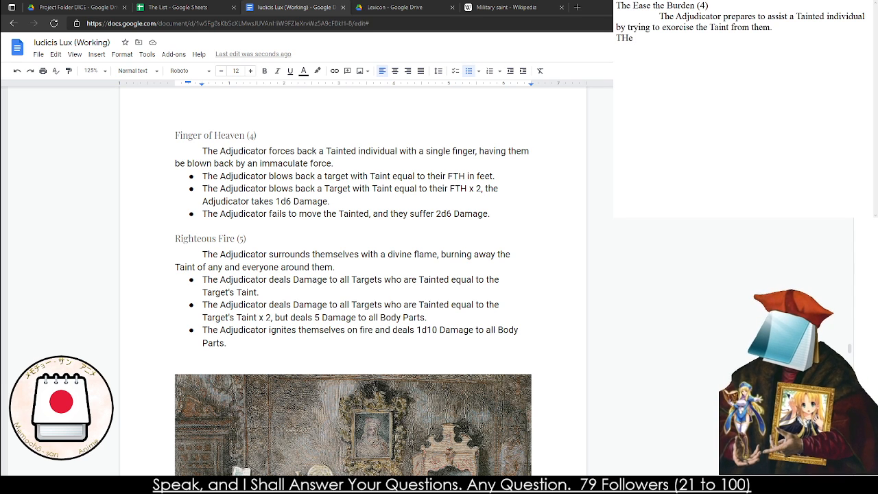
pyautogui.write(' Adjdud')
# Add the first effect line, "THe Adjudicator removes FTH Taint from the Individual", below the description
pyautogui.press('BackSpace')
pyautogui.press('BackSpace')
pyautogui.press('BackSpace')
pyautogui.press('BackSpace')
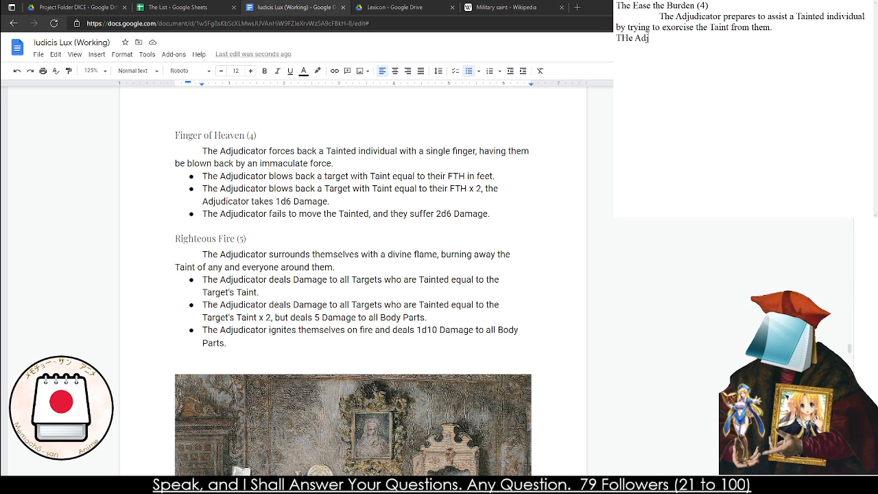
pyautogui.write('u')
pyautogui.press('BackSpace')
pyautogui.write('judicator ')
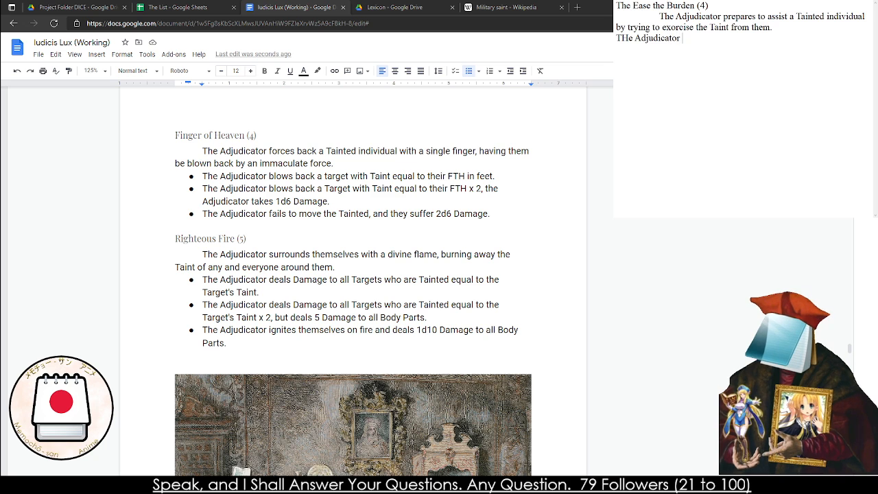
pyautogui.write('removes FTH from the ')
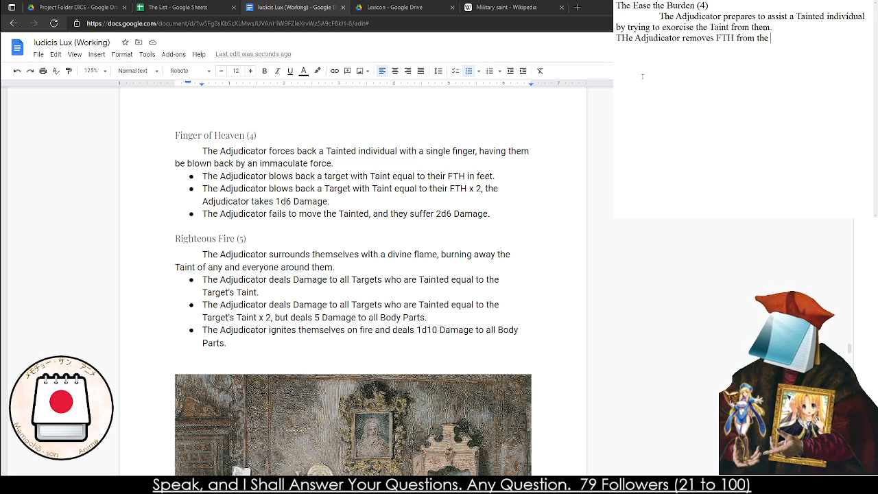
pyautogui.write('Taint')
pyautogui.press('BackSpace')
pyautogui.press('BackSpace')
pyautogui.press('BackSpace')
pyautogui.press('BackSpace')
pyautogui.press('BackSpace')
pyautogui.press('BackSpace')
pyautogui.press('BackSpace')
pyautogui.press('BackSpace')
pyautogui.press('BackSpace')
pyautogui.press('BackSpace')
pyautogui.press('BackSpace')
pyautogui.press('BackSpace')
pyautogui.press('BackSpace')
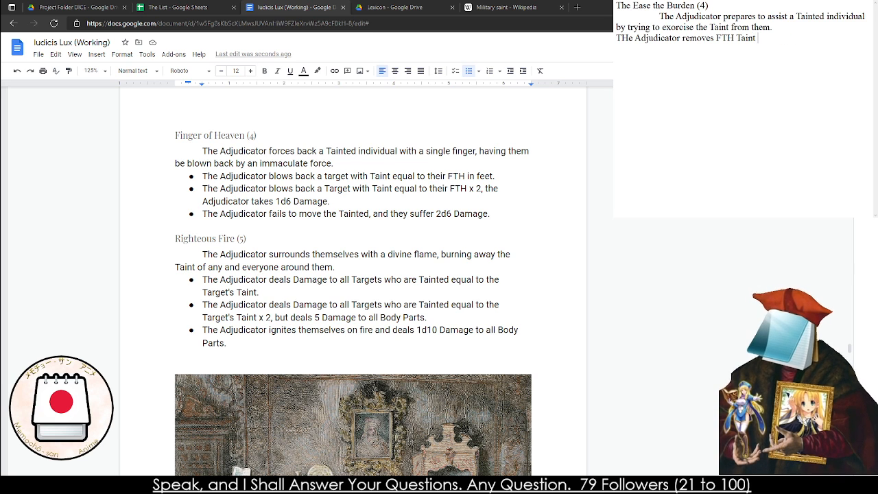
pyautogui.write('from the Individ')
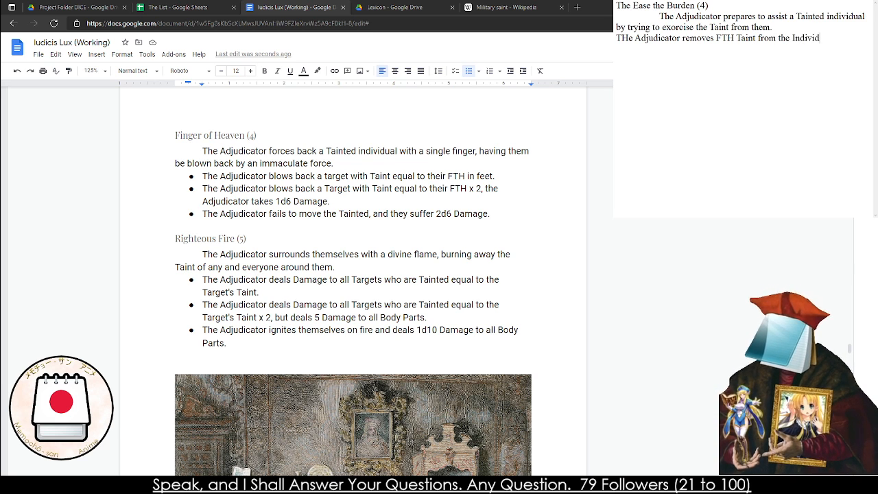
pyautogui.write('ualThe ')
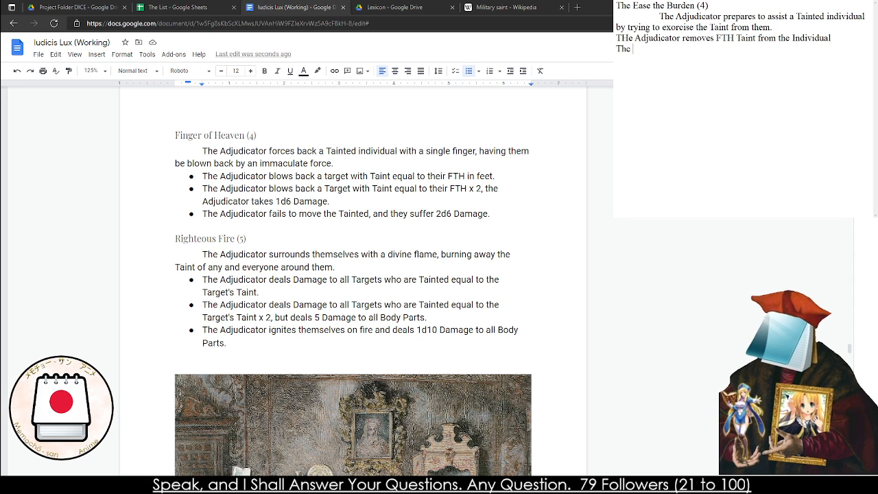
pyautogui.write('Adjudica')
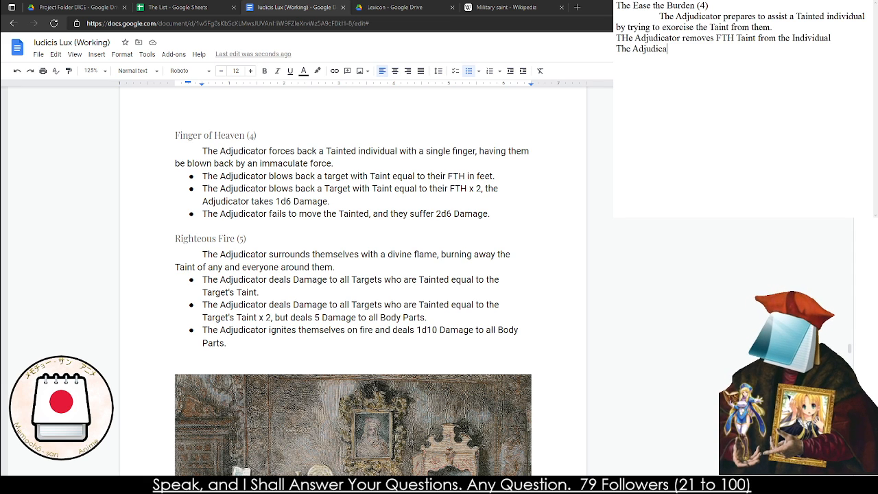
pyautogui.write('tor removes TH')
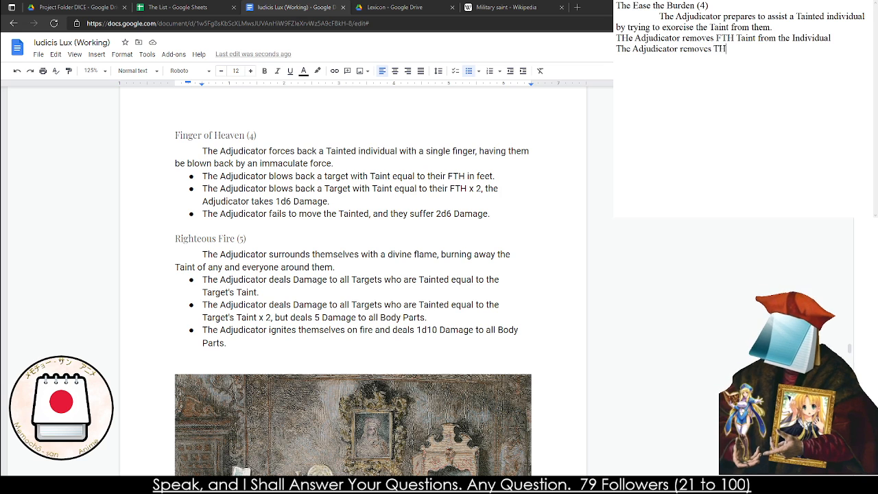
# Add the second effect line to the scratch note: "The Adjudicator removes FTH + WIL, but gains Taint equal to the WIL Die."
pyautogui.press('BackSpace')
pyautogui.press('BackSpace')
pyautogui.write('FT')
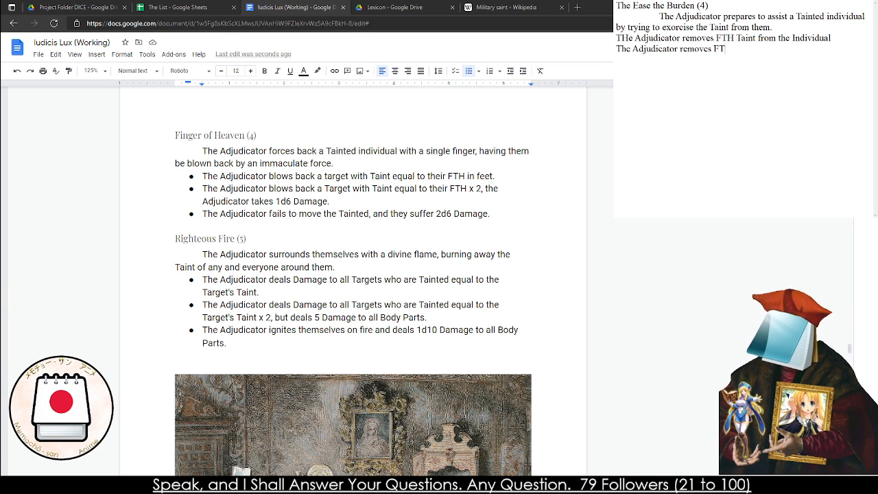
pyautogui.write('H + WIL., but')
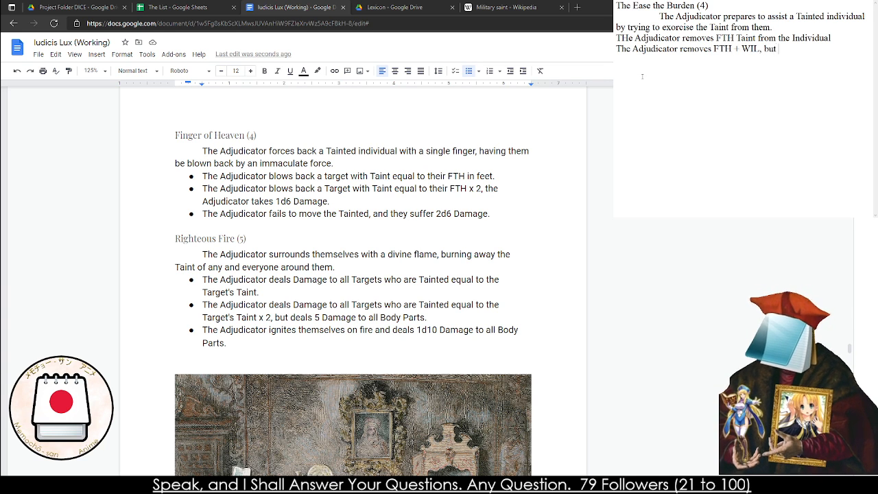
pyautogui.write(' gains Taint equal to the ')
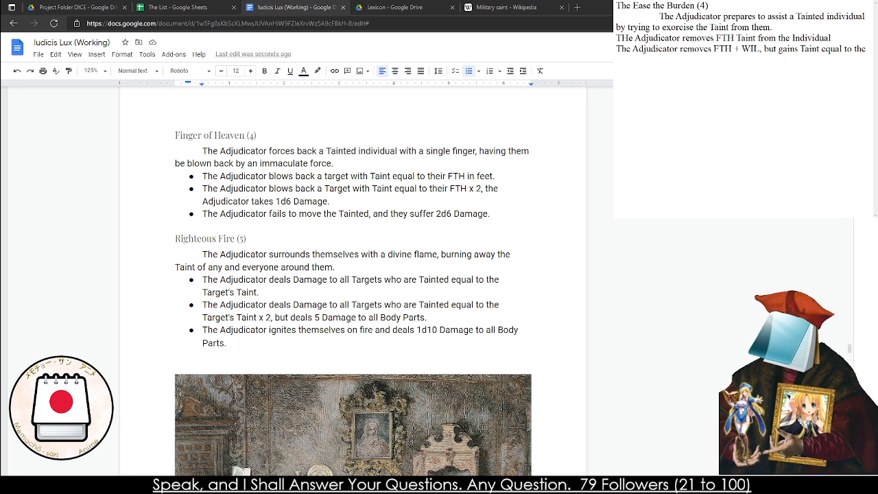
pyautogui.write('WIL Die.')
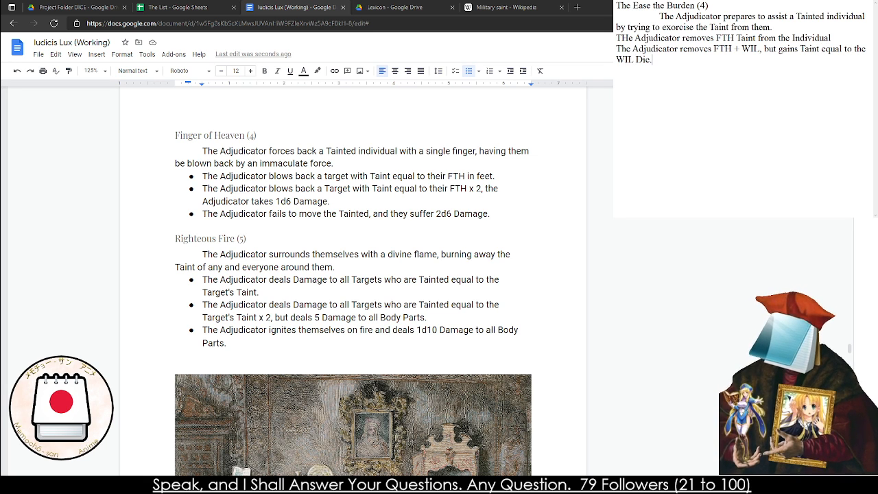
pyautogui.write('The Ad')
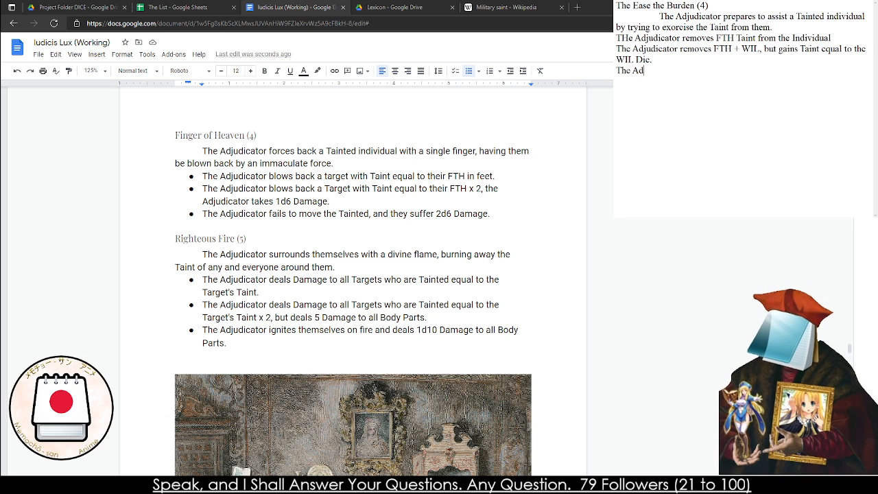
pyautogui.write('judicator a')
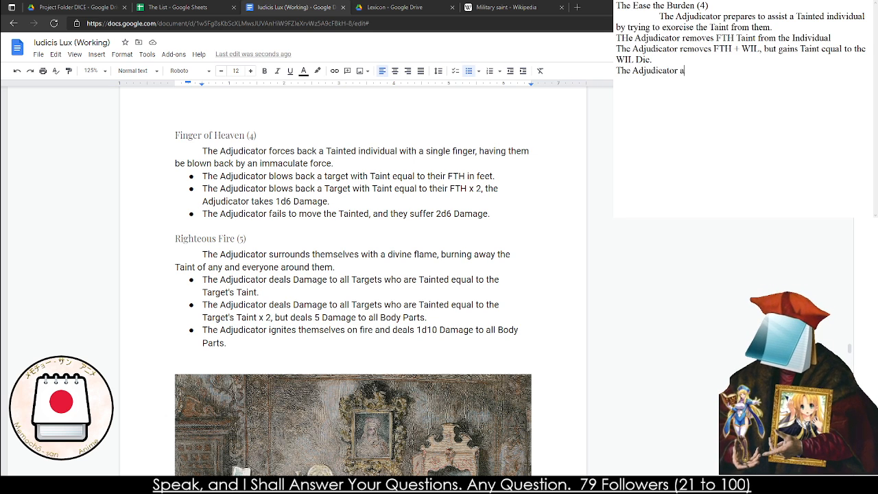
pyautogui.write('dds FTH + WIL')
# Add the third effect line, "The Adjudicator removes FTH + WIL Taint , but gains Taint equal to the roll.", and insert "Taint" after "WIL" in the second
pyautogui.press('BackSpace')
pyautogui.press('BackSpace')
pyautogui.press('BackSpace')
pyautogui.press('BackSpace')
pyautogui.press('BackSpace')
pyautogui.press('BackSpace')
pyautogui.press('BackSpace')
pyautogui.press('BackSpace')
pyautogui.press('BackSpace')
pyautogui.press('BackSpace')
pyautogui.press('BackSpace')
pyautogui.press('BackSpace')
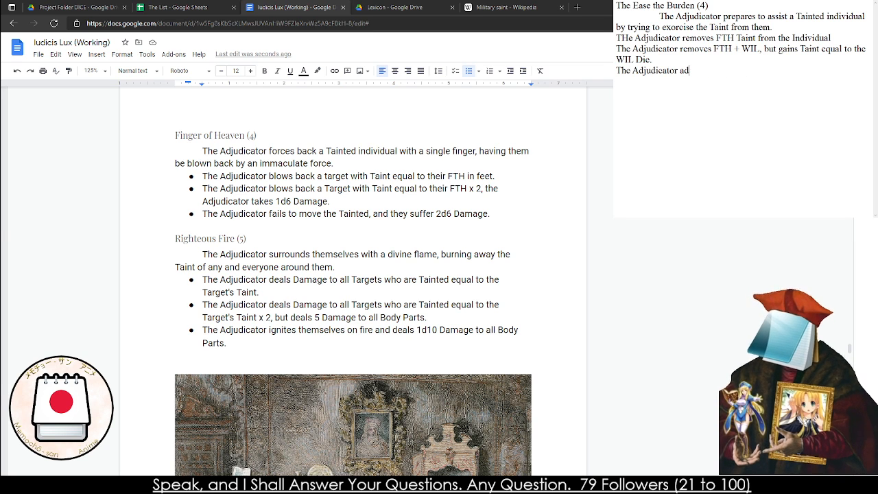
pyautogui.press('BackSpace')
pyautogui.press('BackSpace')
pyautogui.write('removes FT')
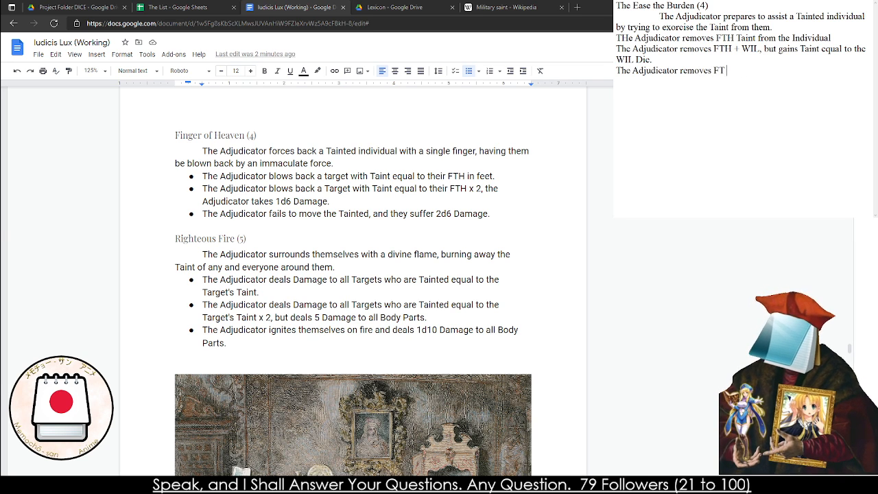
pyautogui.write('H + W')
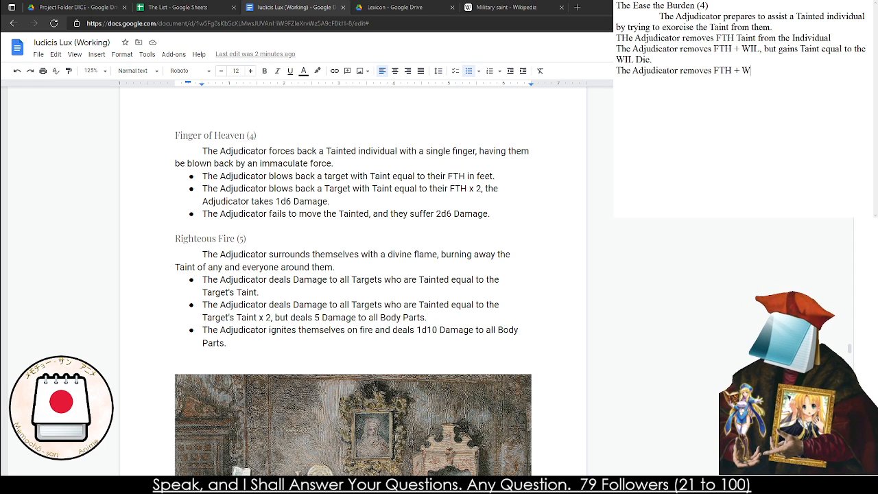
pyautogui.write('IL Taint from')
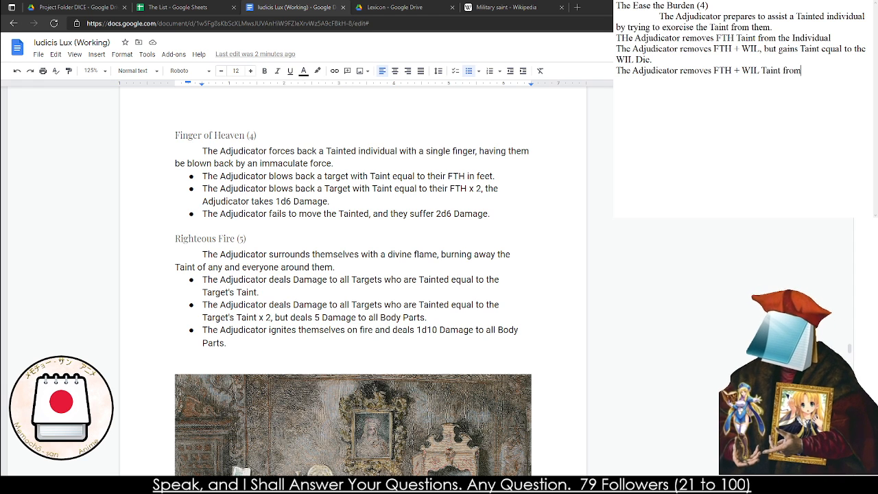
pyautogui.press('BackSpace')
pyautogui.press('BackSpace')
pyautogui.press('BackSpace')
pyautogui.press('BackSpace')
pyautogui.write(', but ')
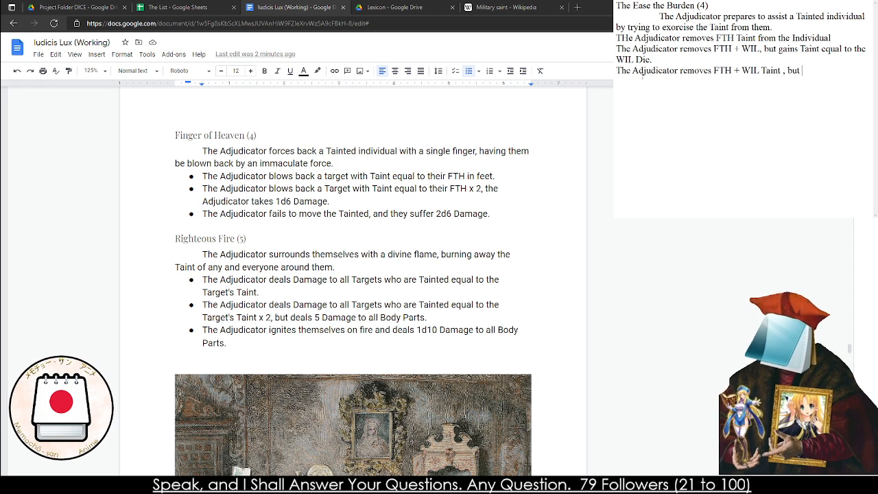
pyautogui.write('gains Taint w')
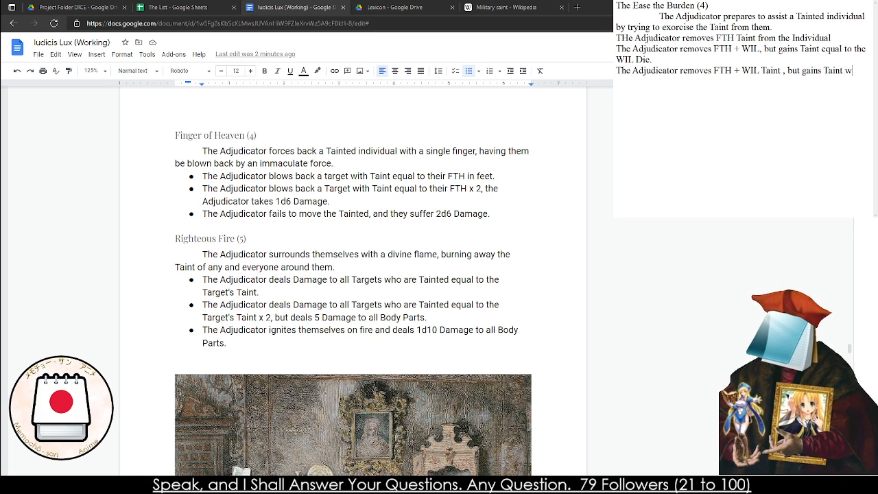
pyautogui.press('BackSpace')
pyautogui.write('equal to the roll.')
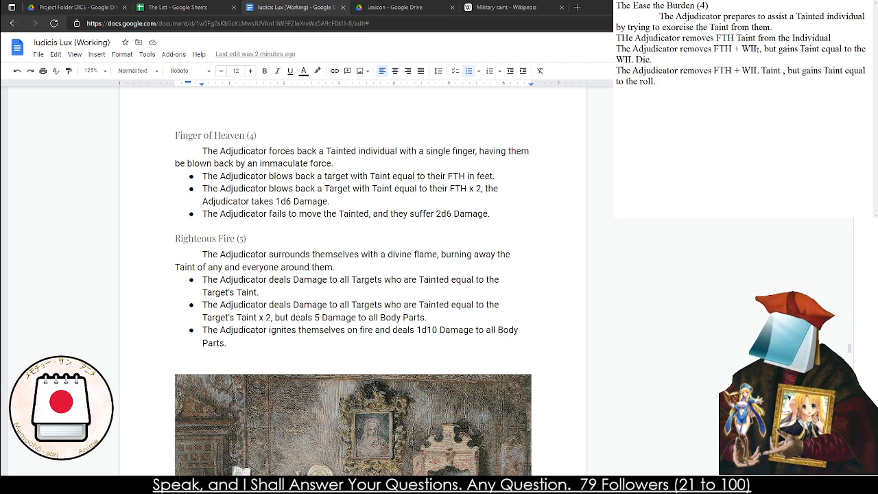
pyautogui.write(' Taint')
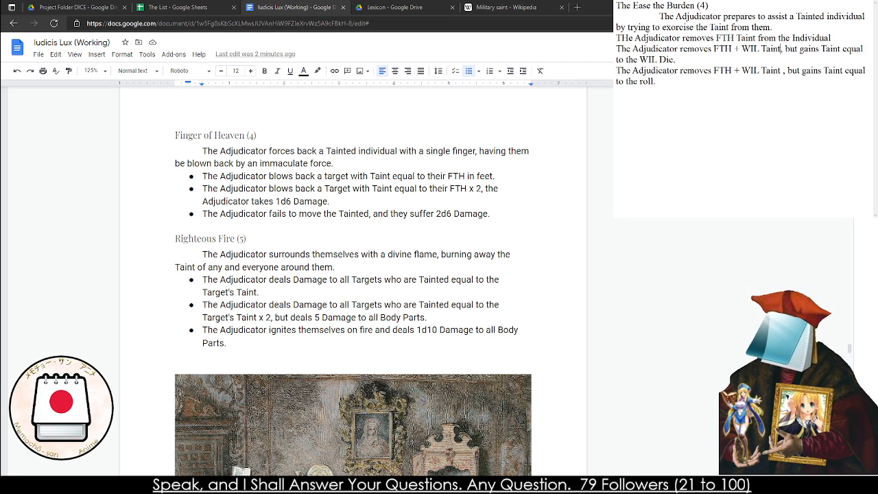
# Copy the whole Ease the Burden draft into the rulebook between the Finger of Heaven and Righteous Fire entries
pyautogui.hotkey('ctrl', 'a')
pyautogui.hotkey('ctrl', 'c')
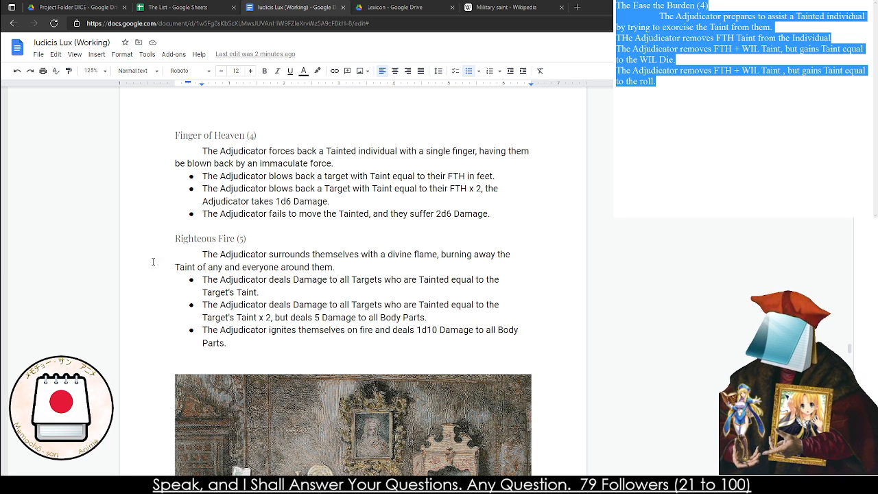
pyautogui.click(166, 221)
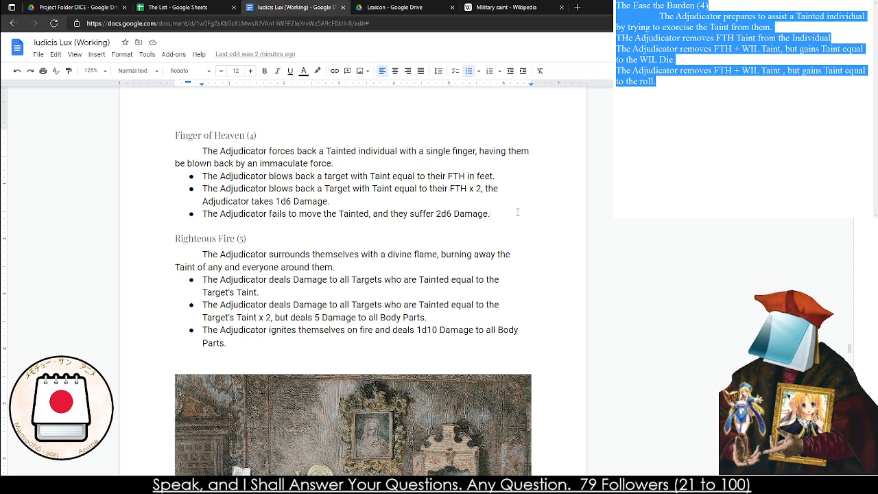
pyautogui.press('Return')
pyautogui.press('Return')
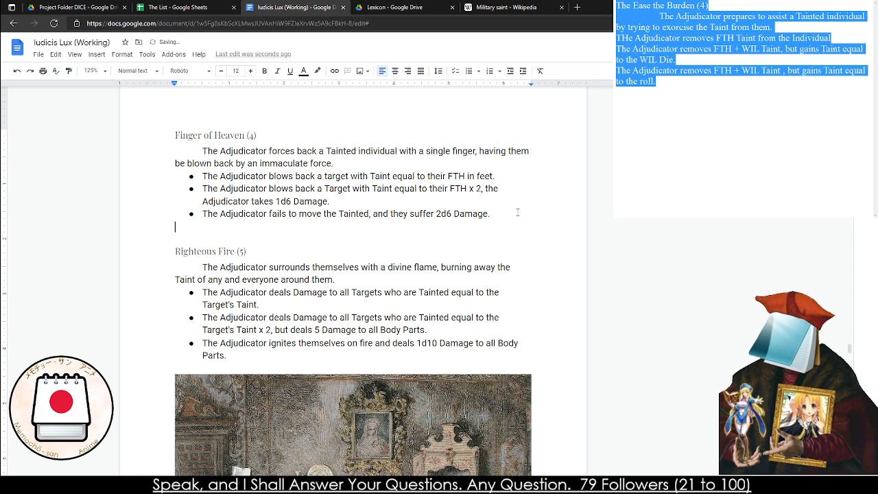
pyautogui.hotkey('ctrl', 'v')
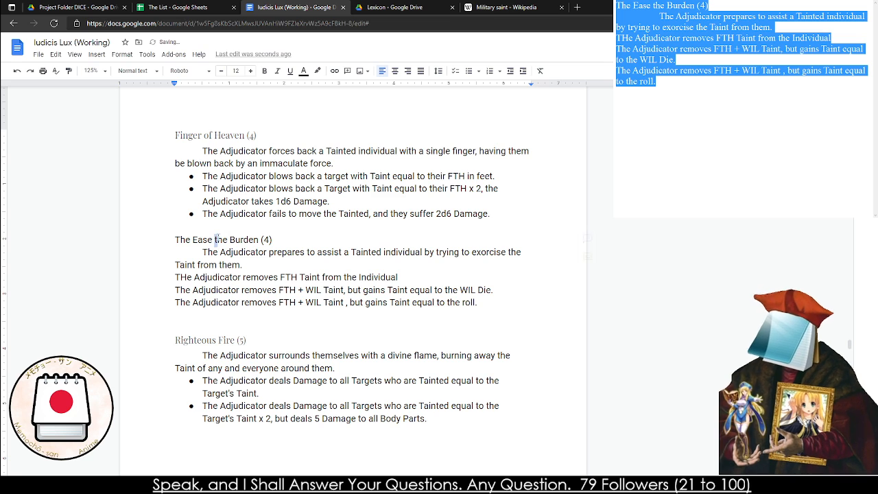
# Format the pasted title "The Ease the Burden (4)" as Heading 4
pyautogui.tripleClick(224, 240)
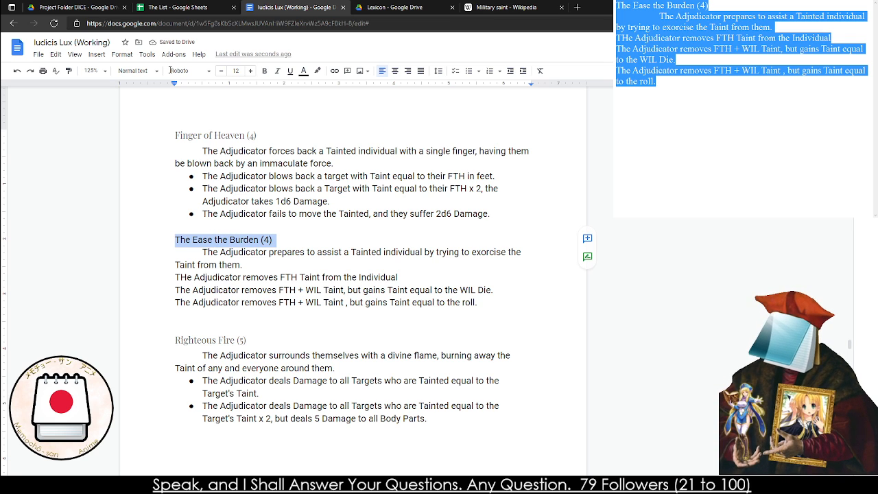
pyautogui.click(134, 70)
pyautogui.click(148, 291)
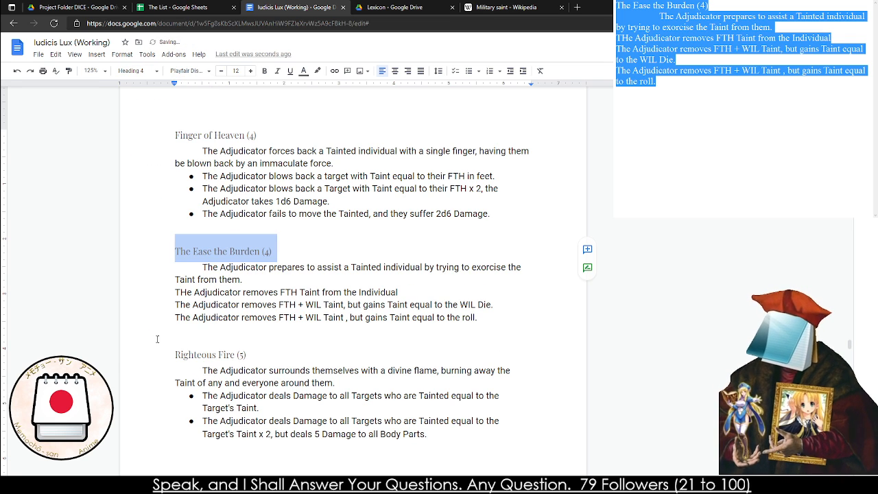
# Turn the three effect lines of The Ease the Burden into a bulleted list
pyautogui.moveTo(177, 277); pyautogui.dragTo(251, 305)
pyautogui.doubleClick(258, 304)
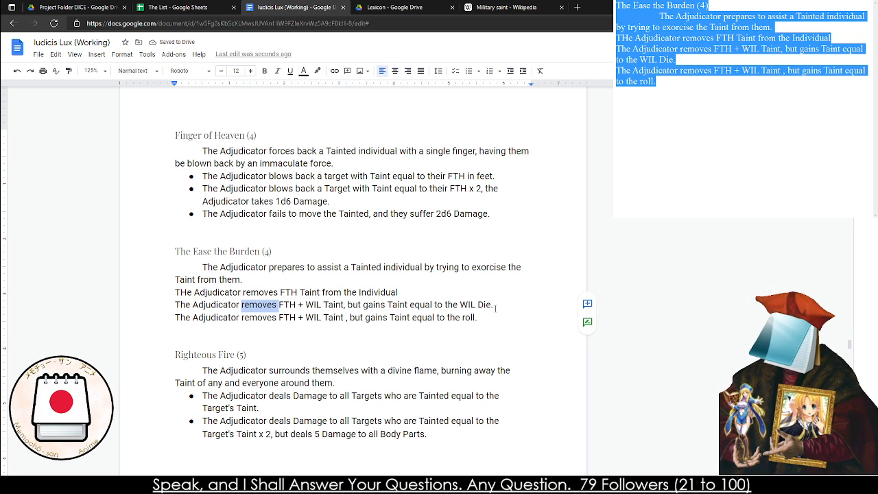
pyautogui.moveTo(494, 317); pyautogui.dragTo(377, 288)
pyautogui.hotkey('shift', 'Down')
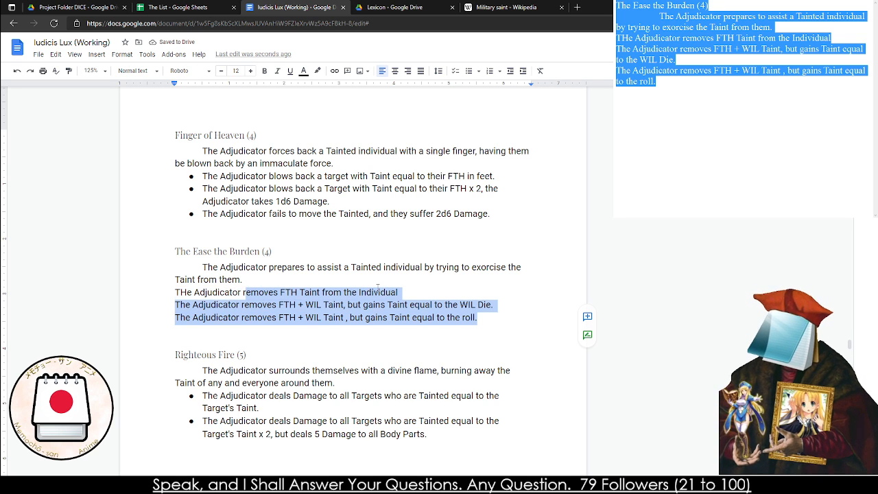
pyautogui.hotkey('ctrl', 'shift', '8')
# Remove the empty line between the last Ease the Burden bullet and the Righteous Fire heading
pyautogui.scroll(-3, 364, 288)
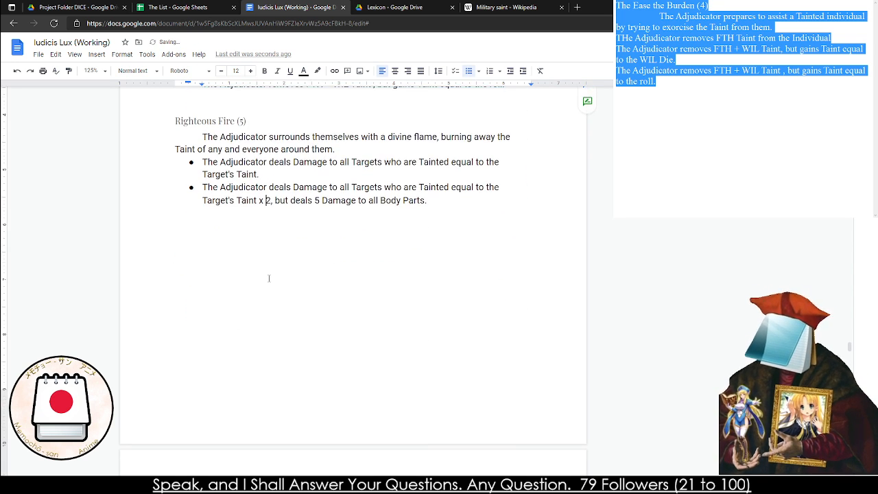
pyautogui.scroll(1, 343, 201)
pyautogui.click(177, 159)
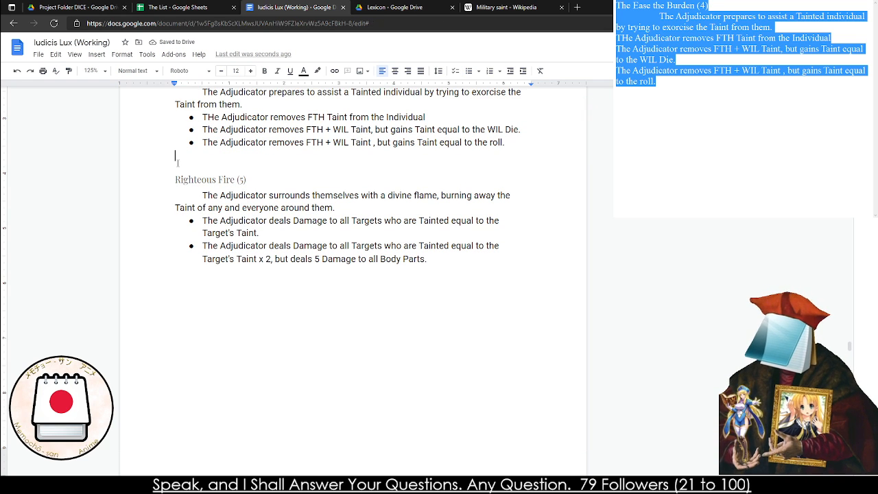
pyautogui.press('BackSpace')
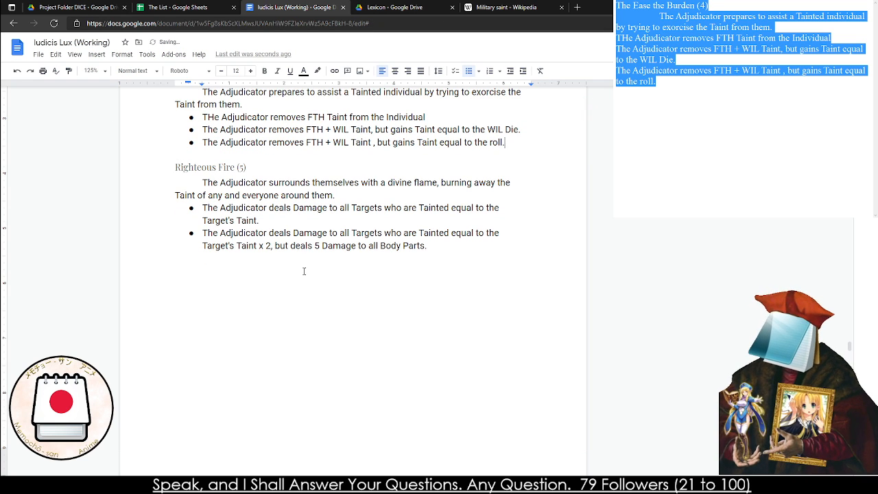
# Shrink the painting below the Lay on Hands entry to about 4.6 inches wide and shift it toward the outer right margin
pyautogui.scroll(-6, 294, 245)
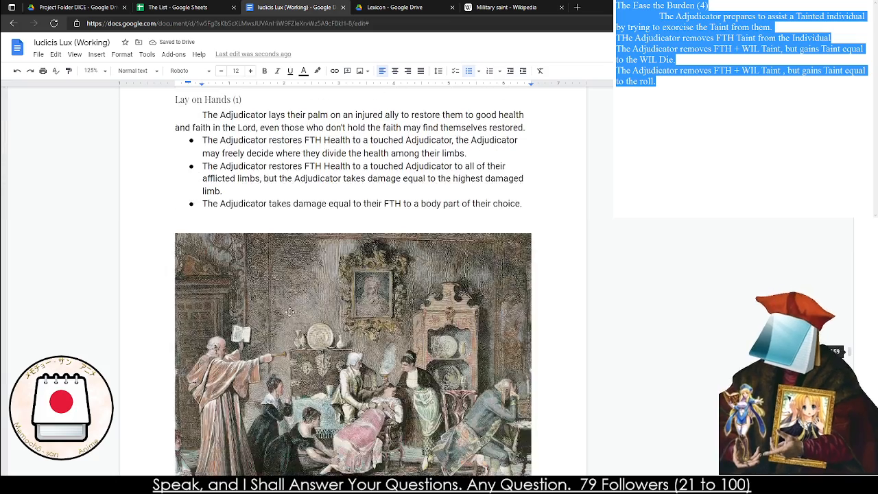
pyautogui.scroll(1, 296, 316)
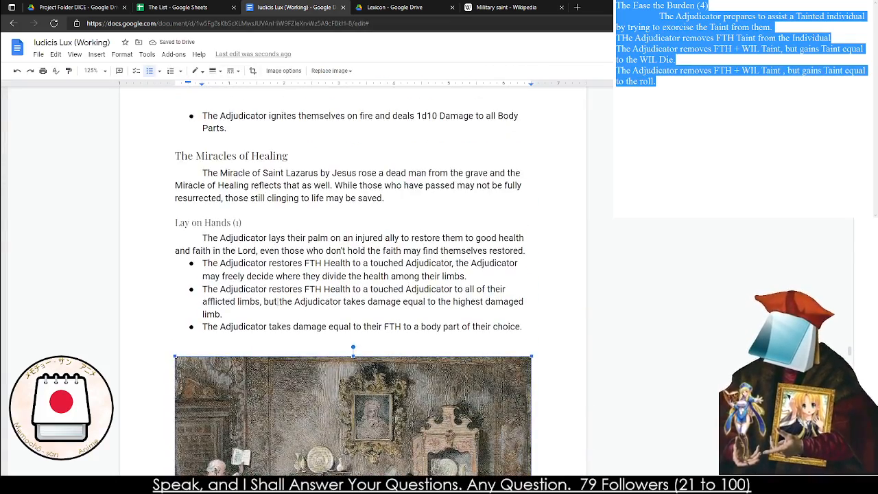
pyautogui.scroll(-3, 206, 439)
pyautogui.click(206, 439)
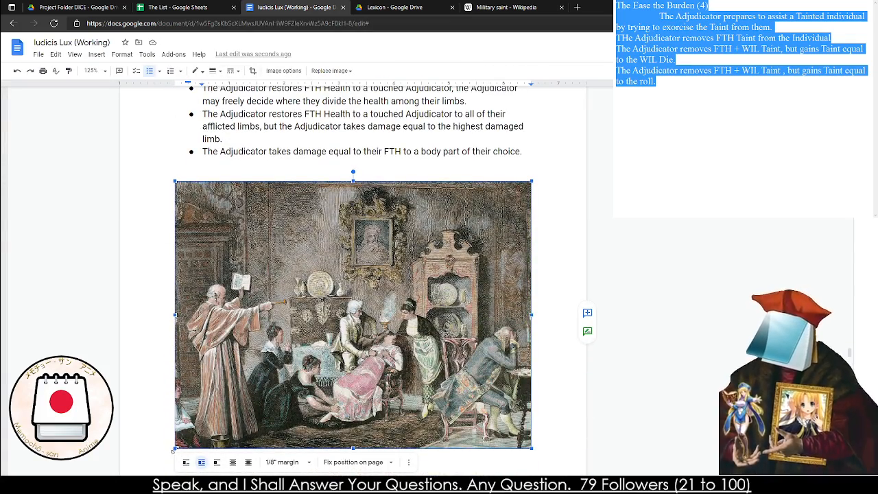
pyautogui.moveTo(174, 450); pyautogui.dragTo(280, 369)
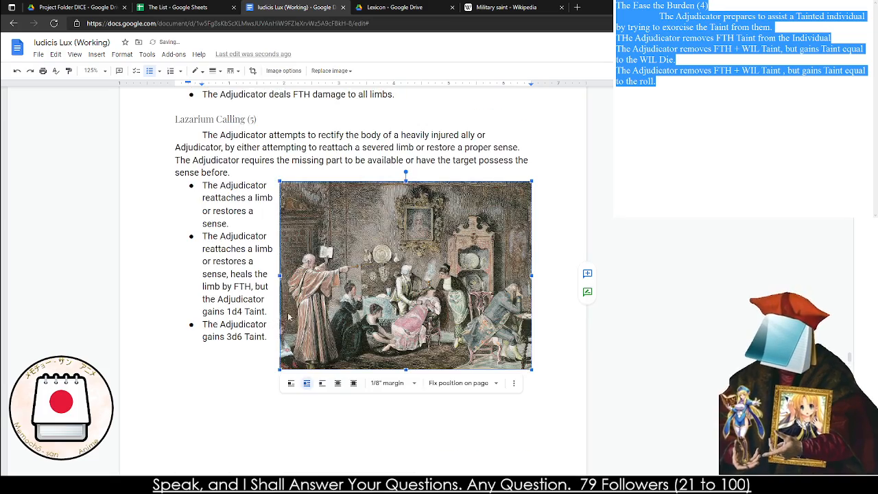
pyautogui.moveTo(354, 321)
pyautogui.mouseDown()
pyautogui.moveTo(355, 217)
pyautogui.moveTo(343, 233)
pyautogui.moveTo(337, 299)
pyautogui.moveTo(438, 315)
pyautogui.mouseUp()
# Insert a page break before The Miracles of Healing heading and move the painting beside the Righteous Fire bullets
pyautogui.scroll(8, 347, 233)
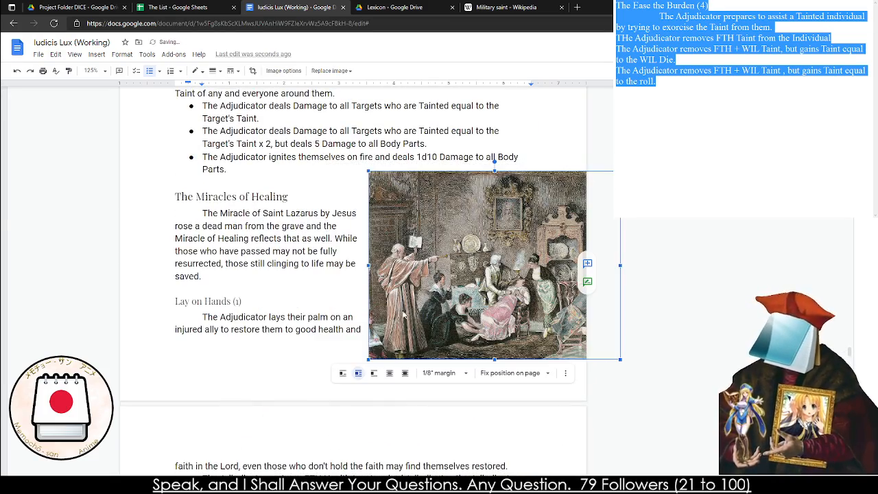
pyautogui.click(158, 196)
pyautogui.hotkey('ctrl', 'Return')
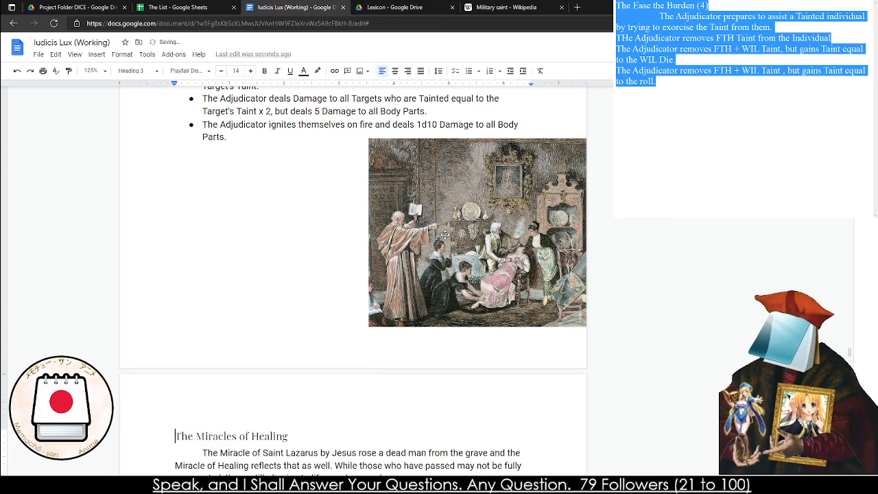
pyautogui.scroll(3, 412, 219)
pyautogui.moveTo(445, 235); pyautogui.dragTo(393, 216)
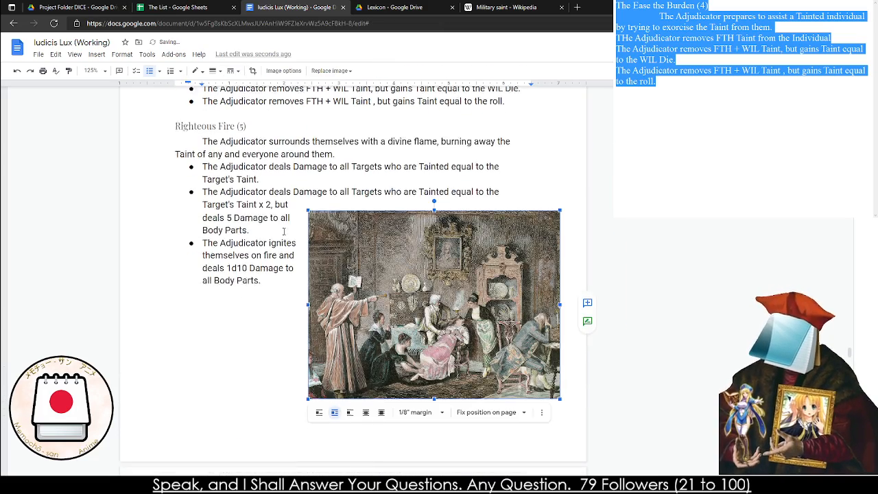
# Delete the ending "deals 5 Damage to all Body Parts." from the second Righteous Fire bullet
pyautogui.scroll(2, 283, 232)
pyautogui.click(229, 259)
pyautogui.scroll(1, 228, 259)
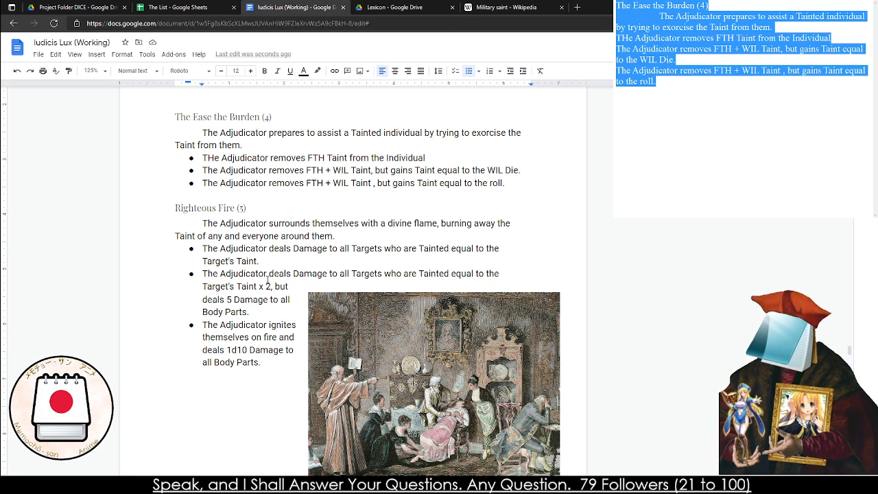
pyautogui.moveTo(249, 313); pyautogui.dragTo(236, 302)
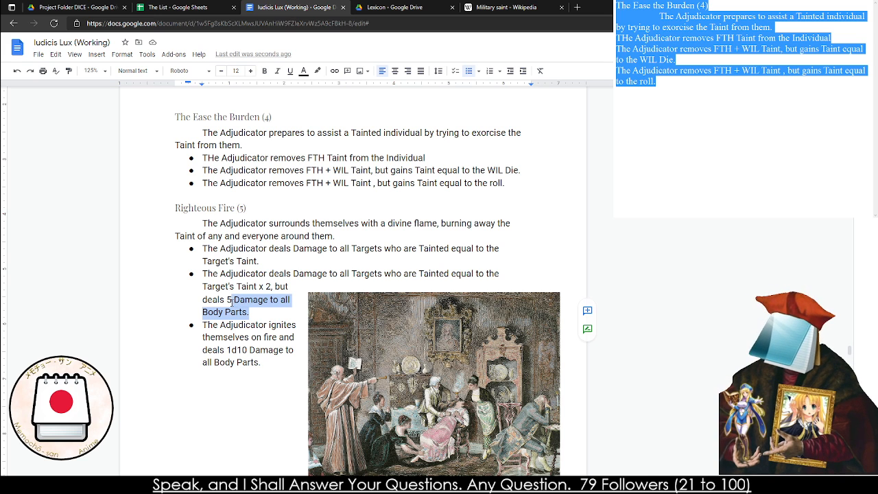
pyautogui.click(199, 301)
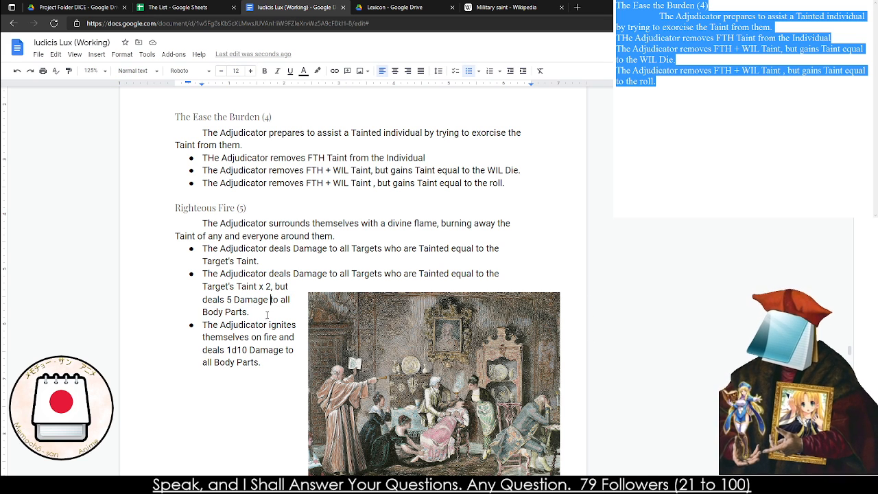
pyautogui.moveTo(266, 314); pyautogui.dragTo(264, 316)
pyautogui.press('BackSpace')
pyautogui.press('BackSpace')
pyautogui.press('BackSpace')
pyautogui.press('BackSpace')
pyautogui.press('BackSpace')
pyautogui.press('BackSpace')
pyautogui.press('BackSpace')
pyautogui.press('BackSpace')
pyautogui.press('BackSpace')
pyautogui.press('BackSpace')
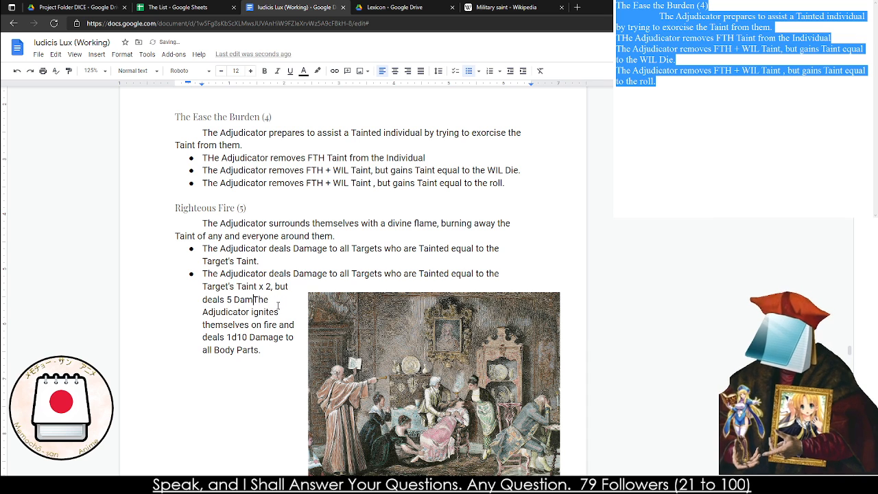
pyautogui.press('BackSpace')
pyautogui.press('BackSpace')
pyautogui.press('BackSpace')
pyautogui.press('BackSpace')
pyautogui.press('BackSpace')
pyautogui.press('BackSpace')
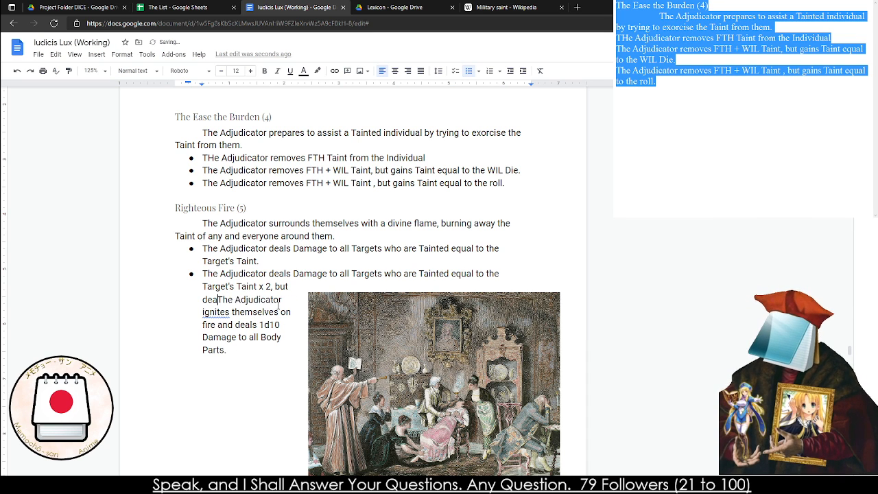
# End the second Righteous Fire bullet with "takes FTH in Conviction Damage." and split the following sentence back into its own bullet
pyautogui.write('takes ')
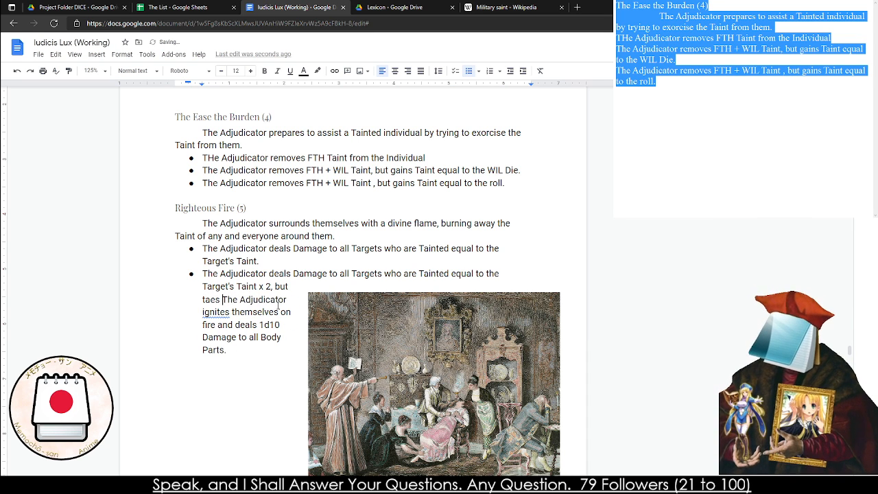
pyautogui.write('FTH ')
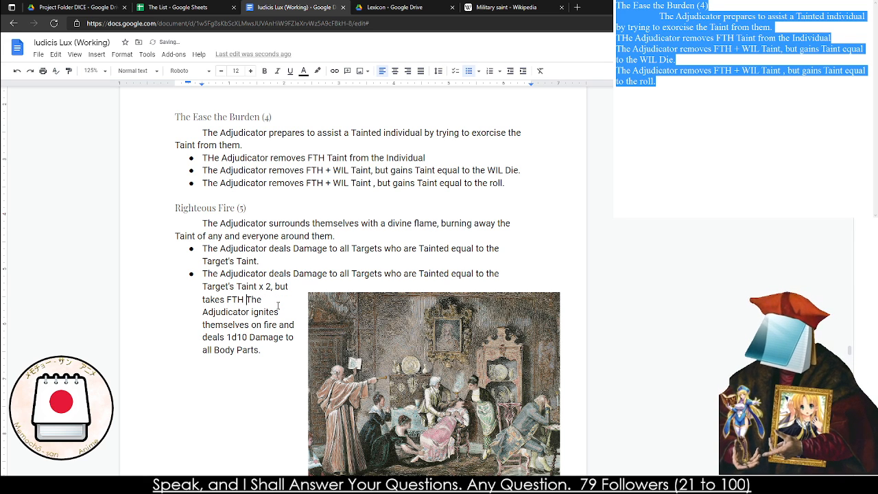
pyautogui.write('in Convicti')
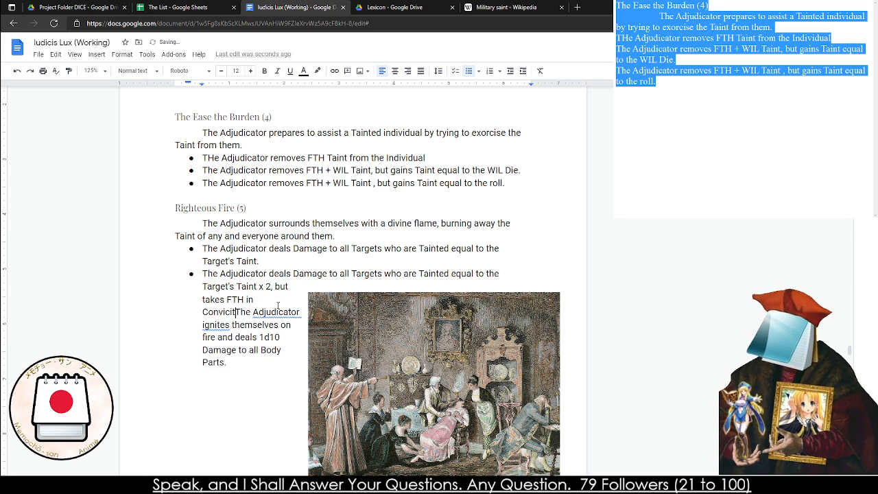
pyautogui.write('ion Damage.')
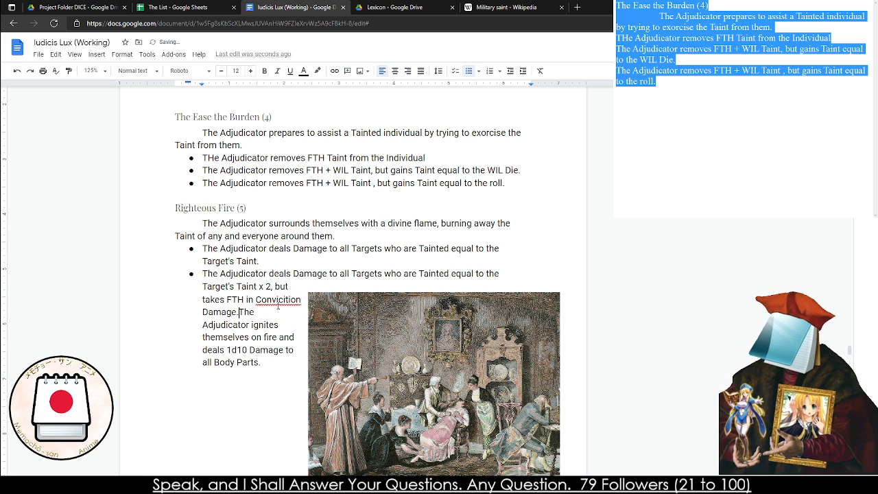
pyautogui.press('Return')
pyautogui.rightClick(278, 302)
pyautogui.click(312, 330)
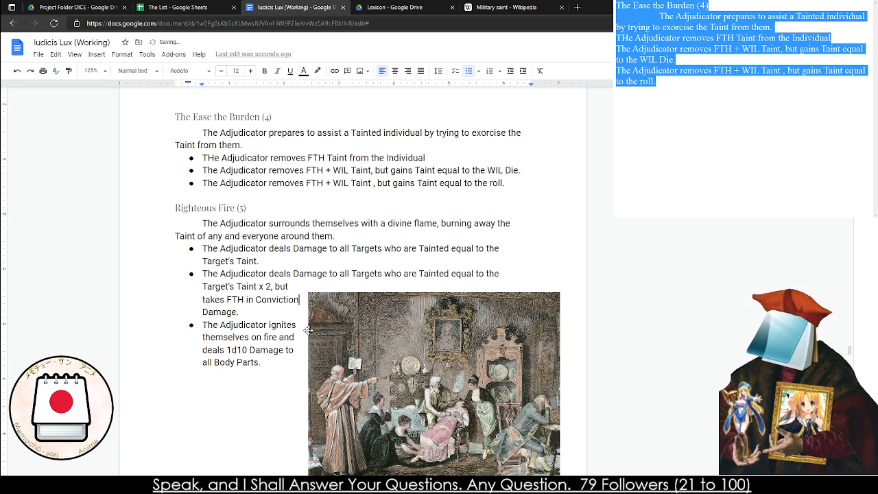
# Replace "1d10 Damage to all Body Parts." in the third Righteous Fire bullet with "FTH + 1d10"
pyautogui.doubleClick(234, 326)
pyautogui.click(233, 350)
pyautogui.moveTo(266, 364); pyautogui.dragTo(227, 355)
pyautogui.write('2d1-0')
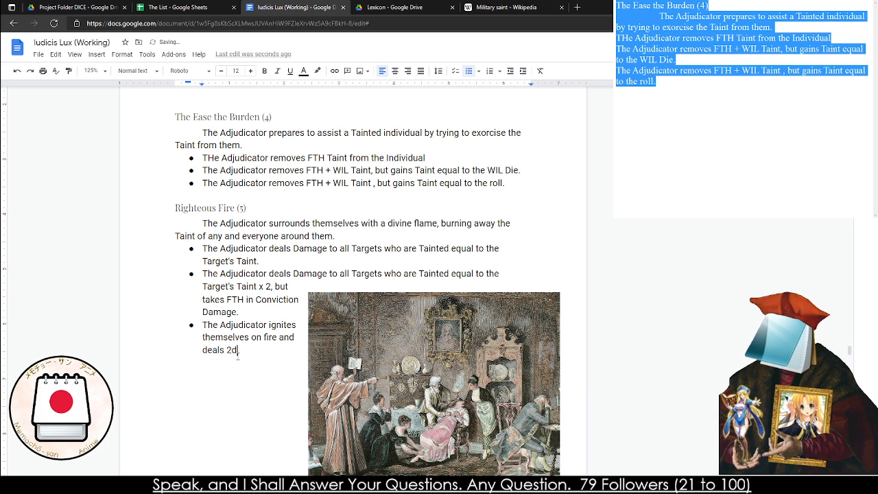
pyautogui.press('BackSpace')
pyautogui.press('BackSpace')
pyautogui.press('BackSpace')
pyautogui.press('BackSpace')
pyautogui.press('BackSpace')
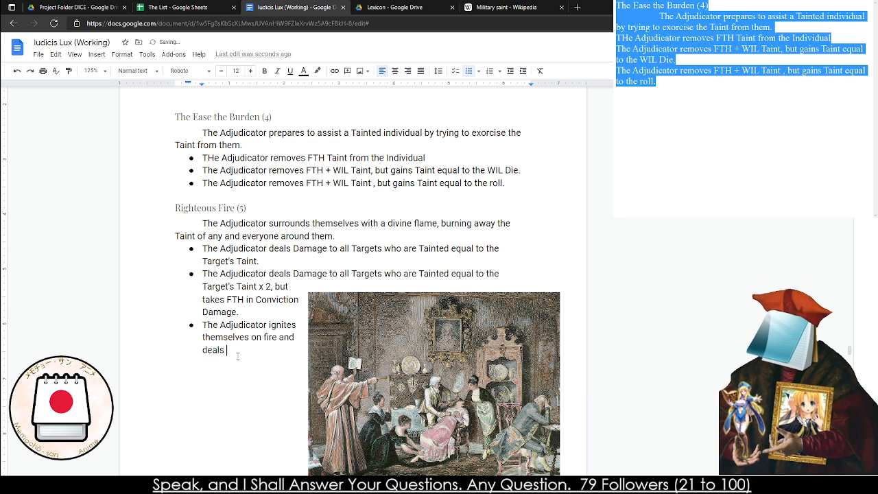
pyautogui.write('1d10+FTH')
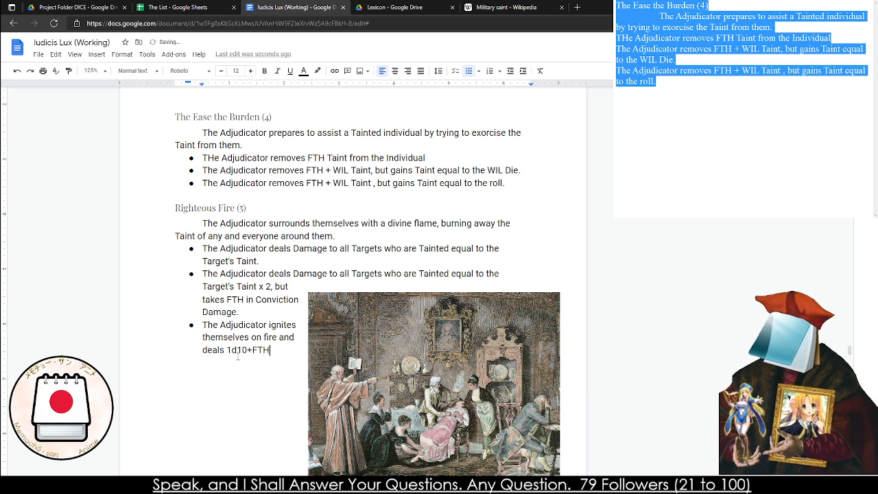
pyautogui.press('BackSpace')
pyautogui.press('BackSpace')
pyautogui.press('BackSpace')
pyautogui.press('BackSpace')
pyautogui.press('BackSpace')
pyautogui.press('BackSpace')
pyautogui.press('BackSpace')
pyautogui.write('FTH +')
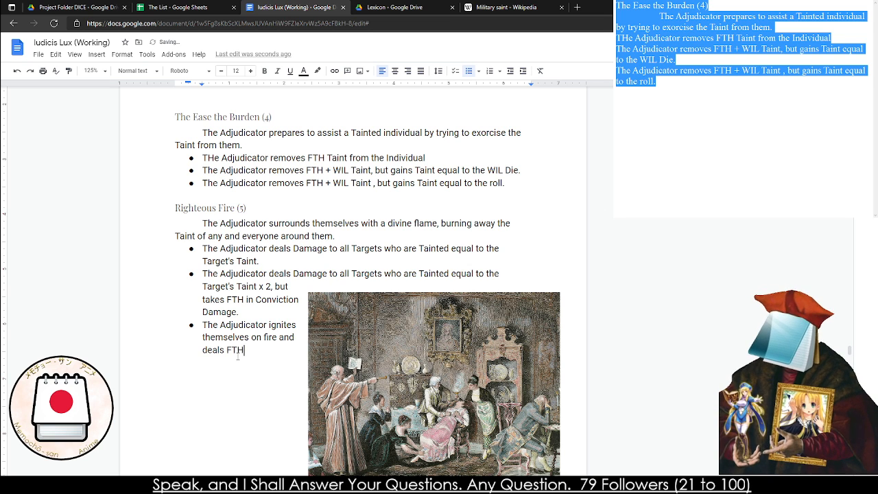
pyautogui.write(' 1d10 ')
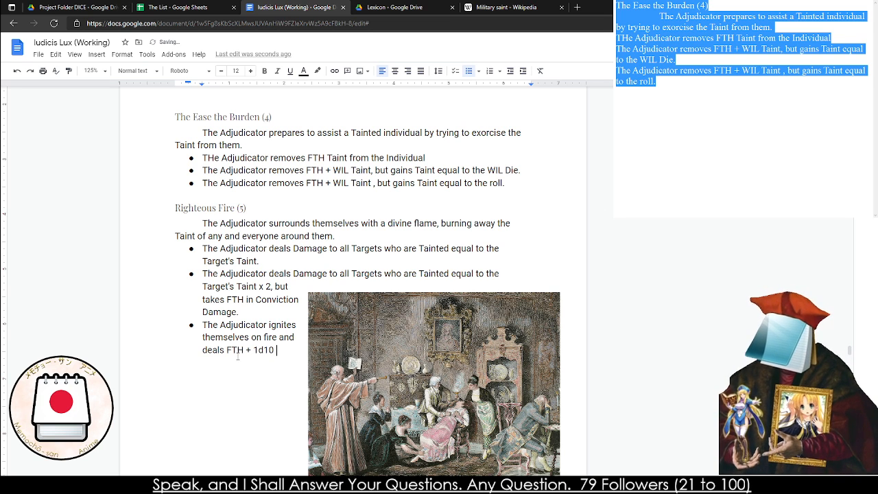
pyautogui.write('to themselves')
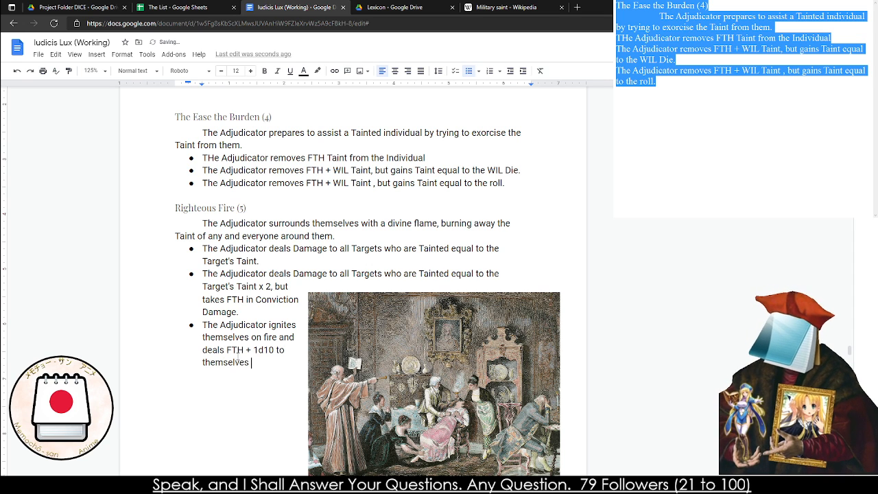
# Finish the third Righteous Fire bullet with "in Conviction to themselves."
pyautogui.press('BackSpace')
pyautogui.press('BackSpace')
pyautogui.press('BackSpace')
pyautogui.press('BackSpace')
pyautogui.press('BackSpace')
pyautogui.press('BackSpace')
pyautogui.press('BackSpace')
pyautogui.press('BackSpace')
pyautogui.press('BackSpace')
pyautogui.press('BackSpace')
pyautogui.press('BackSpace')
pyautogui.press('BackSpace')
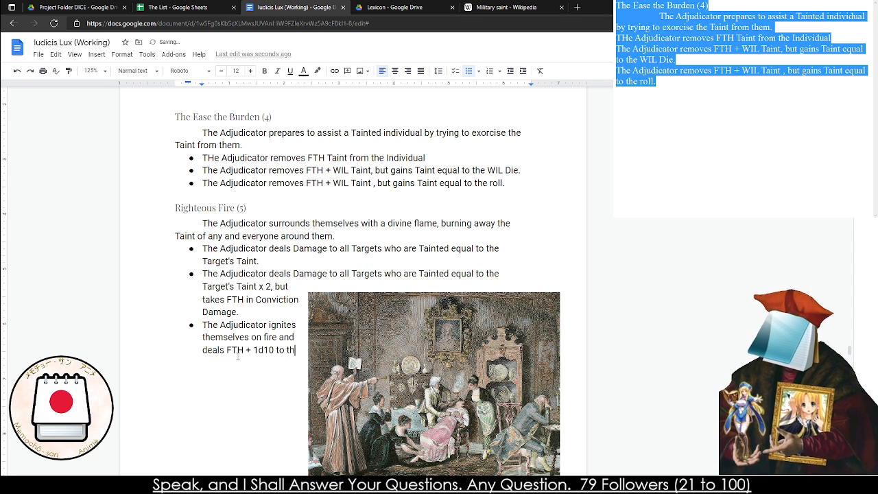
pyautogui.press('BackSpace')
pyautogui.press('BackSpace')
pyautogui.write('in Conv')
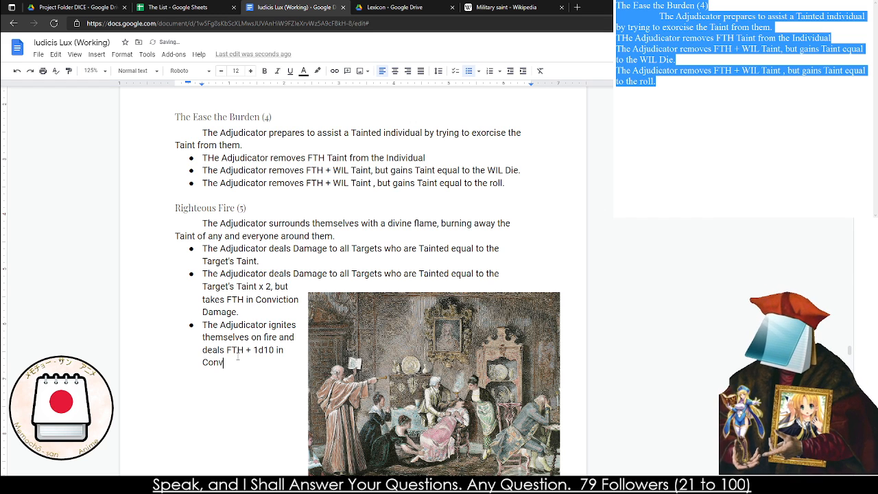
pyautogui.write('iction to themselves.')
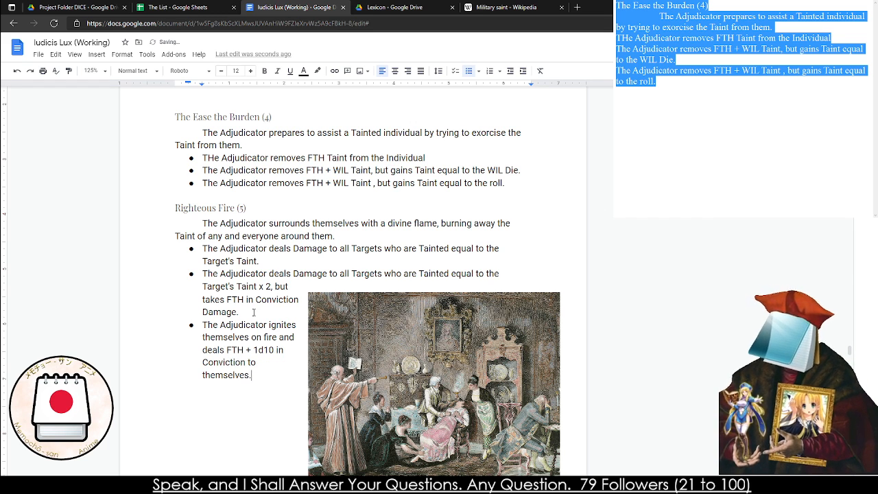
# Review the Exorcism miracle entries and read through the Miracles of Healing introduction and the Lay on Hands entry
pyautogui.scroll(10, 256, 289)
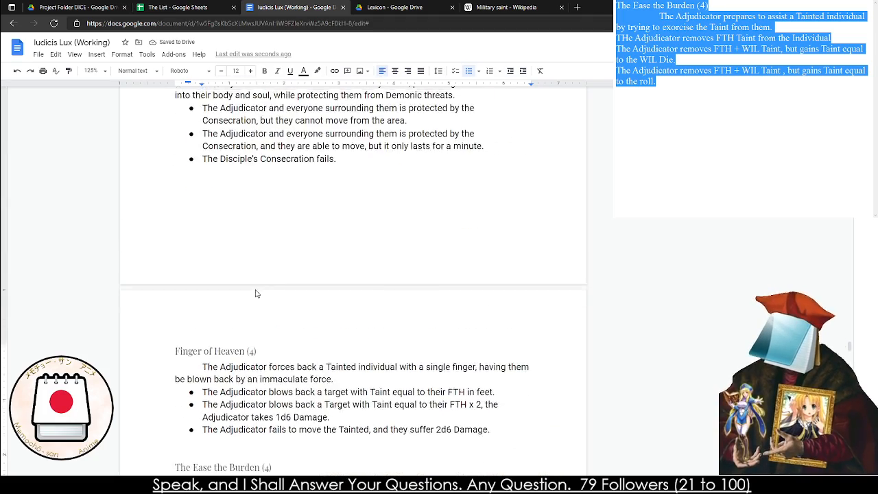
pyautogui.scroll(-20, 249, 315)
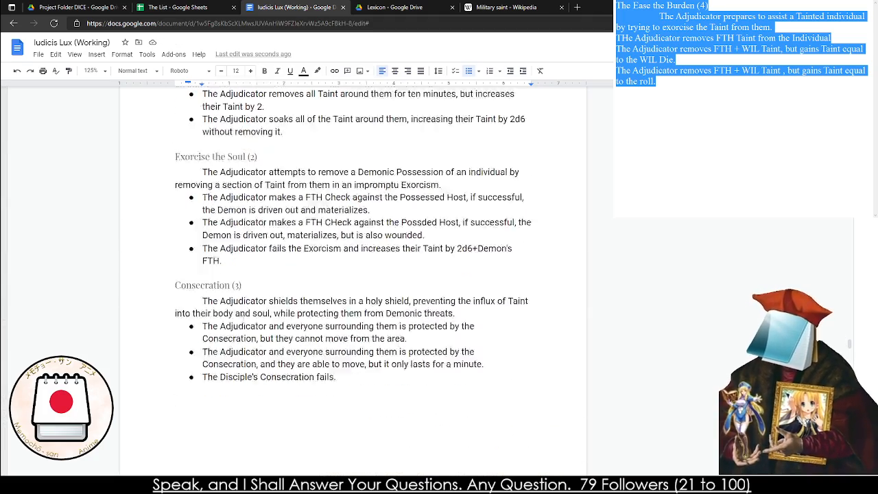
pyautogui.scroll(-2, 229, 336)
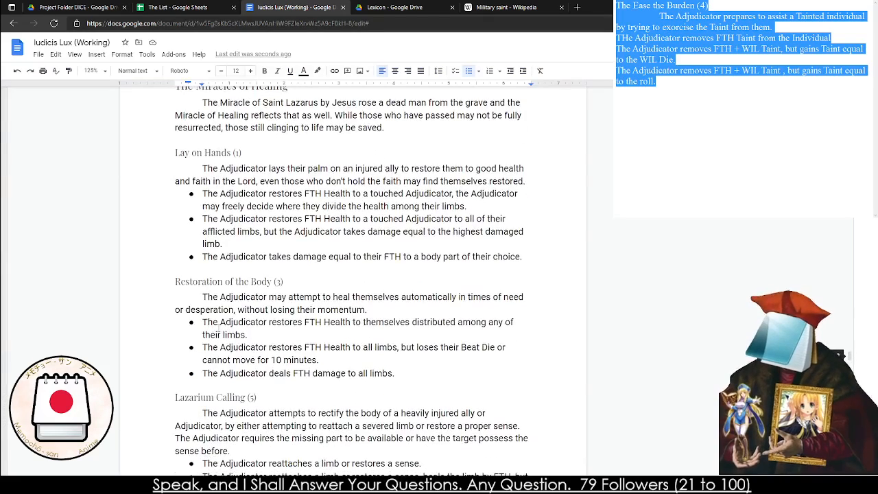
pyautogui.scroll(3, 334, 293)
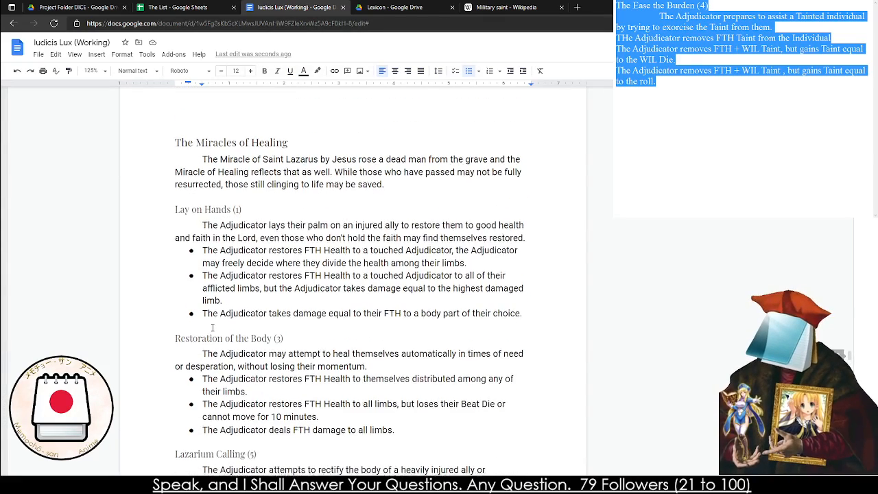
pyautogui.click(295, 163)
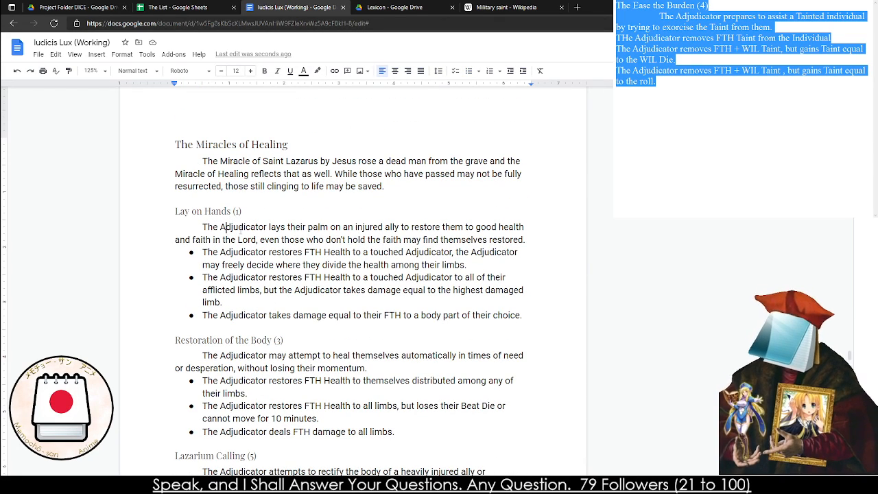
pyautogui.tripleClick(238, 226)
pyautogui.doubleClick(239, 226)
pyautogui.tripleClick(239, 226)
pyautogui.click(239, 226)
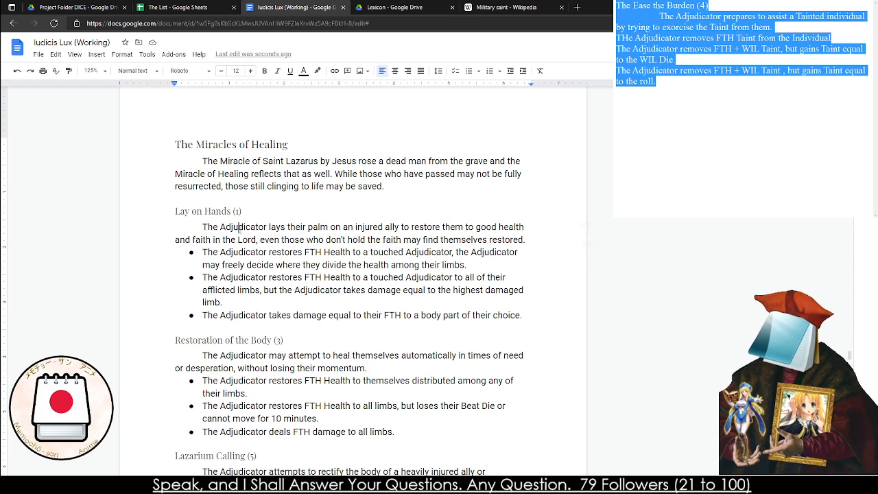
pyautogui.doubleClick(238, 226)
pyautogui.click(294, 252)
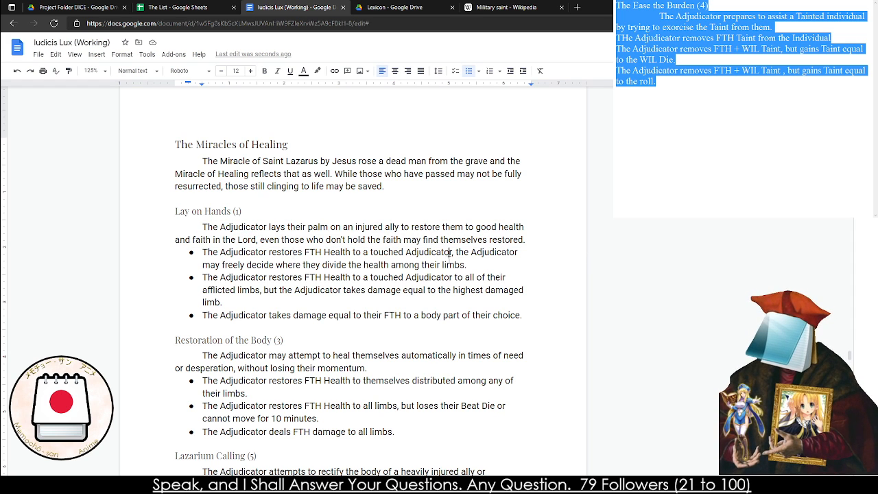
# In the first Lay on Hands bullet, change the touched "Adjudicator" to "Character" and "Health" to "Conviction"
pyautogui.doubleClick(436, 252)
pyautogui.write('Chara')
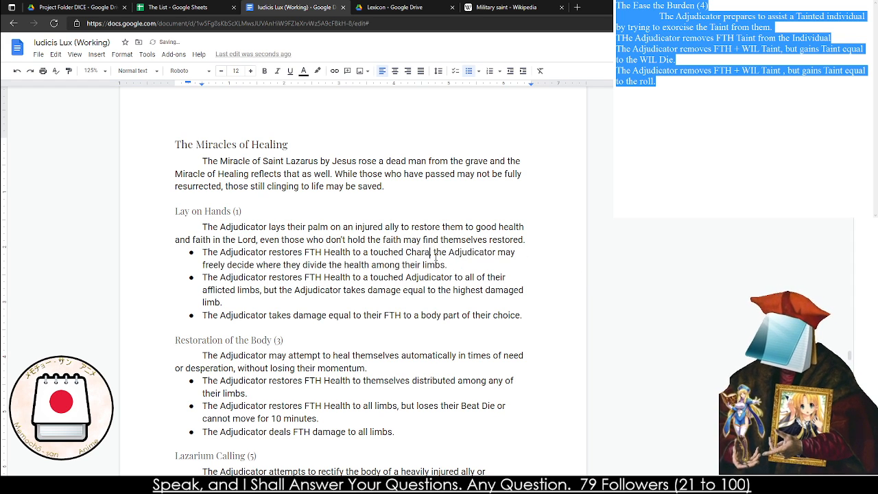
pyautogui.write('cter')
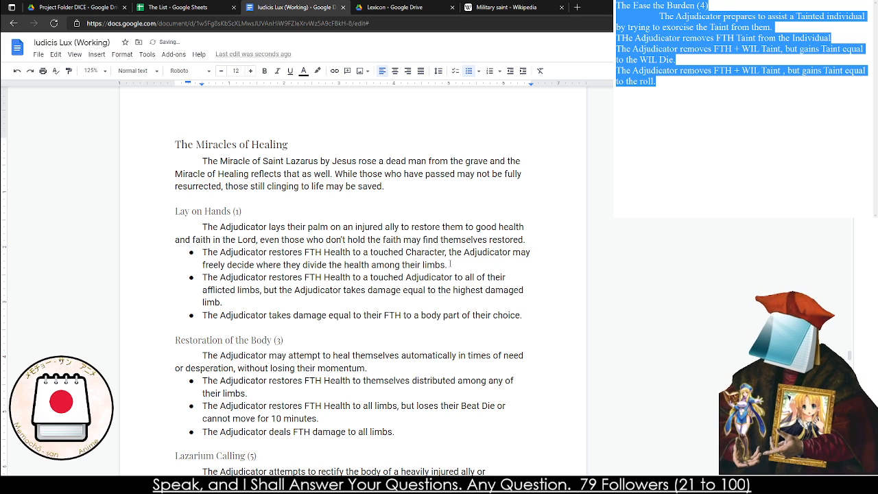
pyautogui.moveTo(459, 263)
pyautogui.mouseDown()
pyautogui.moveTo(424, 266)
pyautogui.moveTo(462, 253)
pyautogui.moveTo(449, 253)
pyautogui.mouseUp()
pyautogui.click(459, 263)
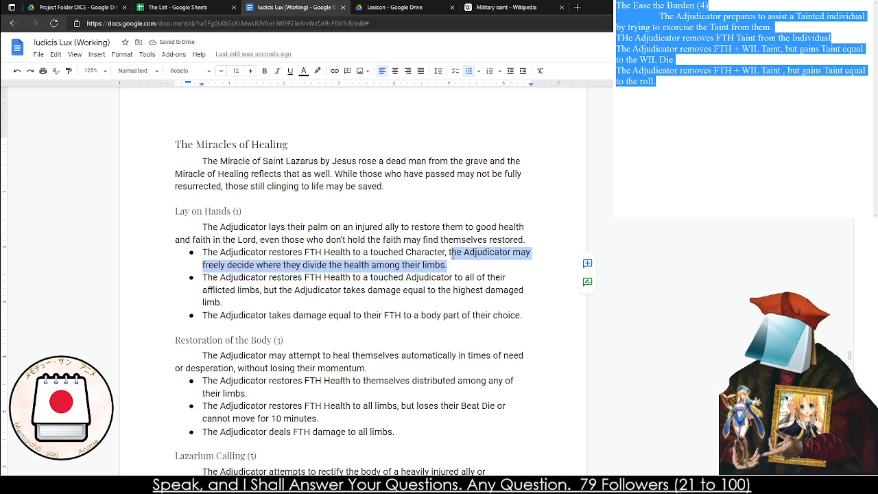
pyautogui.click(324, 252)
pyautogui.doubleClick(324, 252)
pyautogui.write('Con')
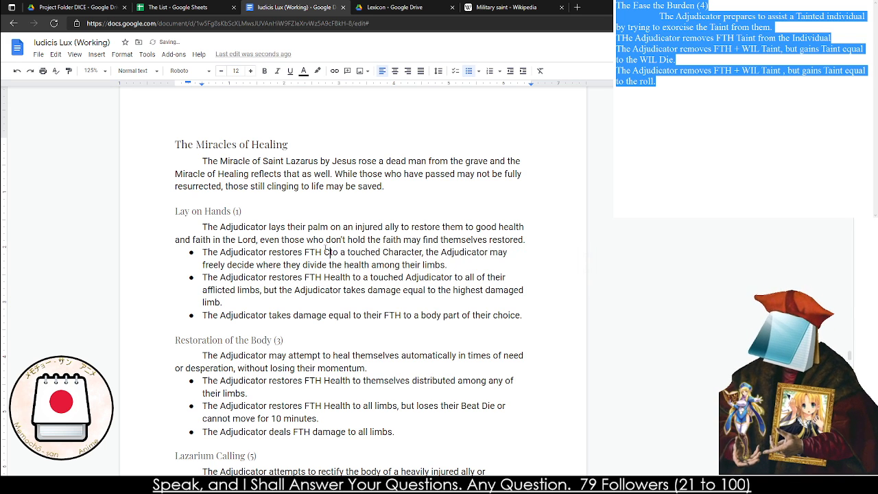
pyautogui.write('viction')
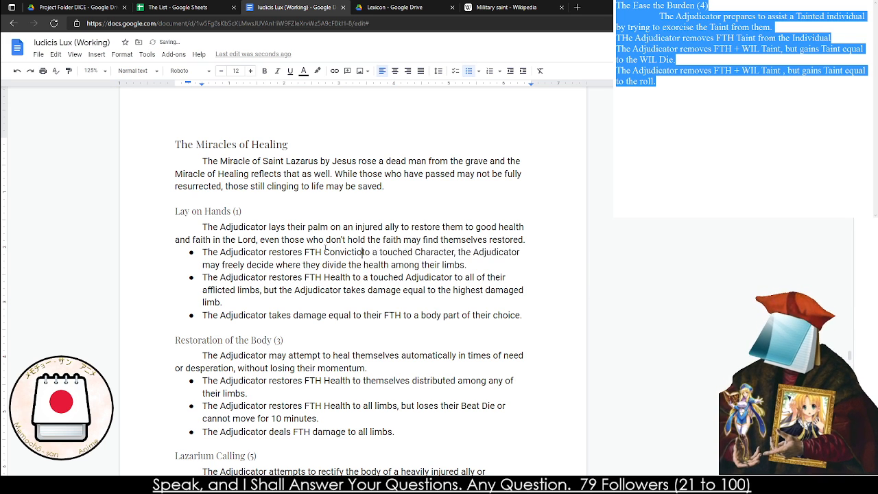
# Remove the clause about freely dividing health among limbs from the first Lay on Hands bullet and end the sentence with a period
pyautogui.click(468, 265)
pyautogui.moveTo(467, 265); pyautogui.dragTo(466, 253)
pyautogui.press('BackSpace')
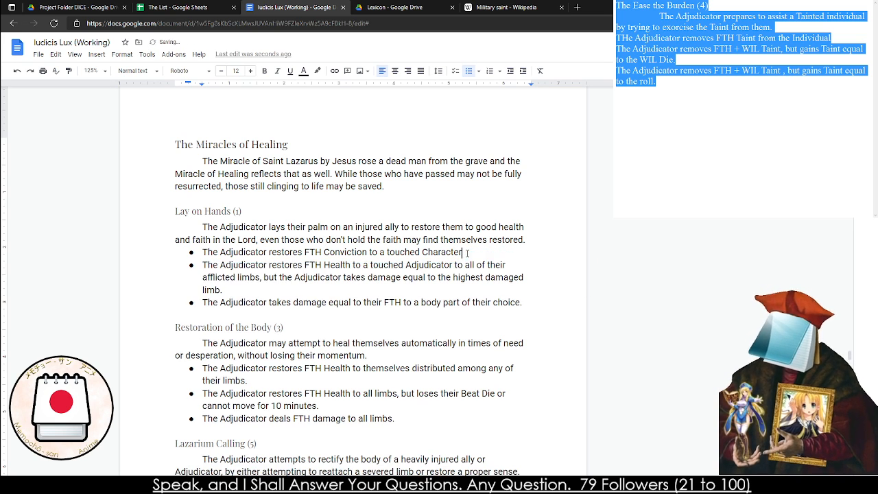
pyautogui.press('BackSpace')
pyautogui.press('BackSpace')
pyautogui.write('.')
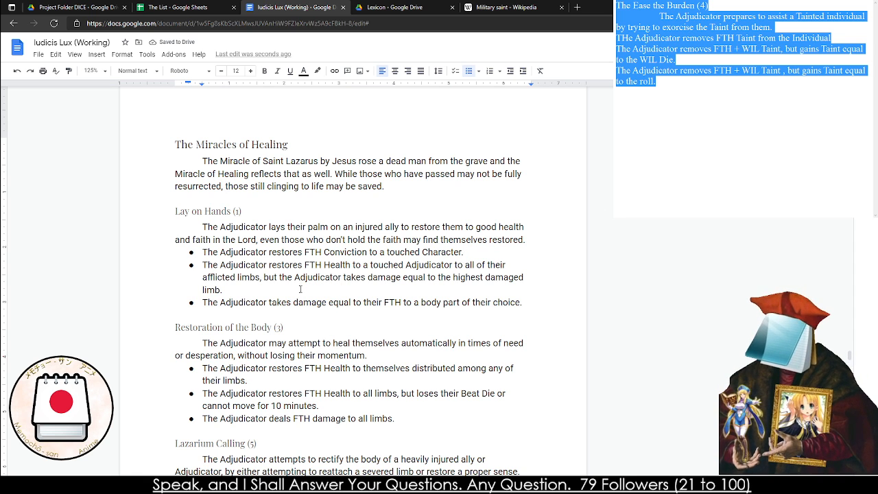
pyautogui.click(323, 268)
pyautogui.write('+')
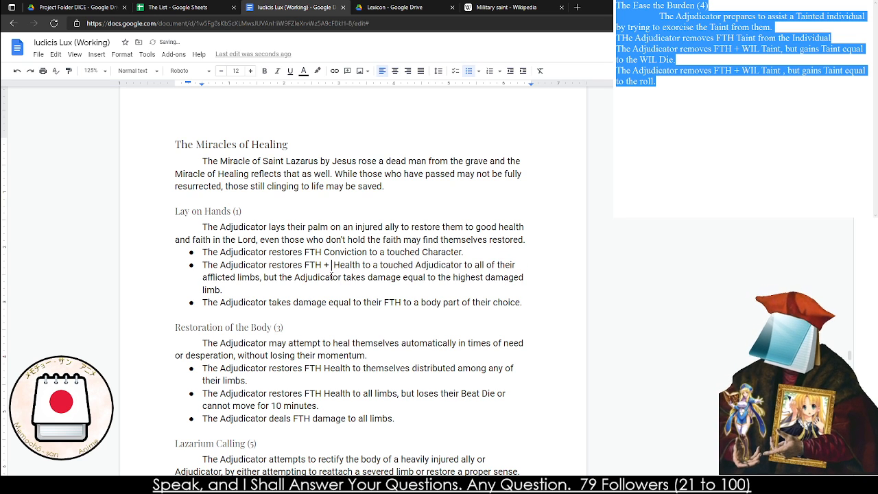
pyautogui.press('BackSpace')
pyautogui.press('BackSpace')
pyautogui.press('BackSpace')
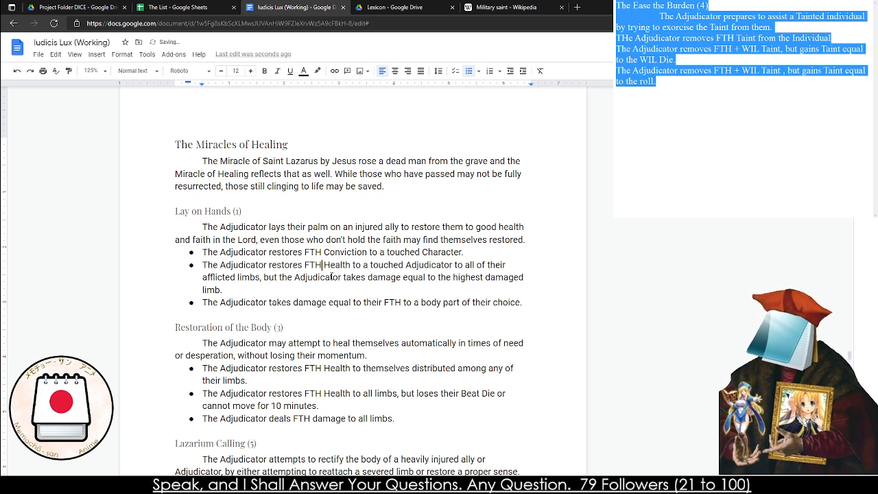
pyautogui.write('_')
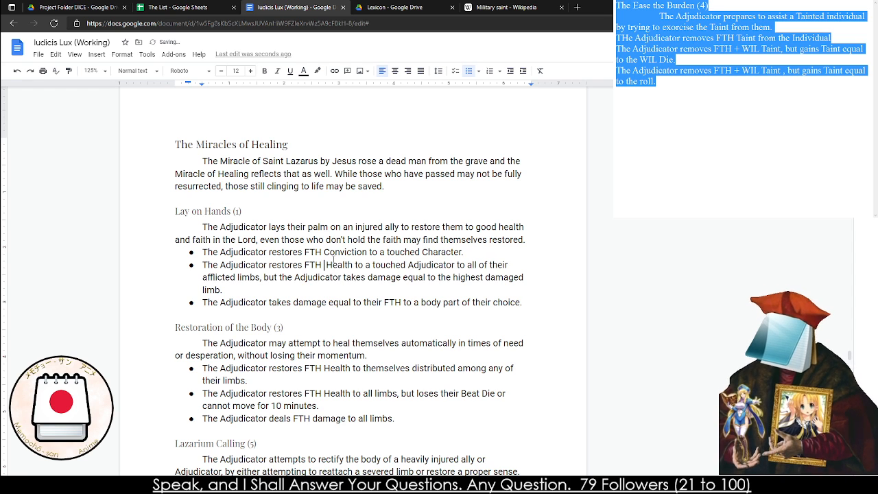
pyautogui.press('BackSpace')
pyautogui.write('_+')
pyautogui.press('BackSpace')
pyautogui.press('BackSpace')
pyautogui.write('+')
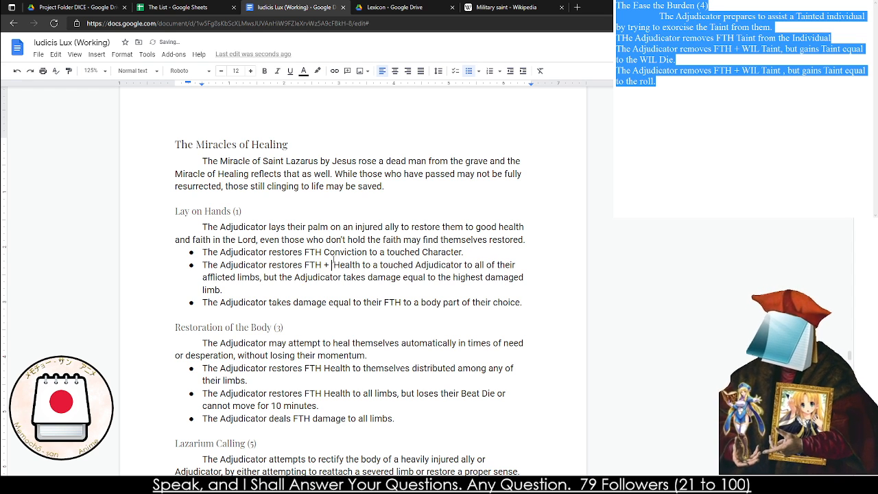
pyautogui.press('BackSpace')
pyautogui.press('BackSpace')
pyautogui.press('BackSpace')
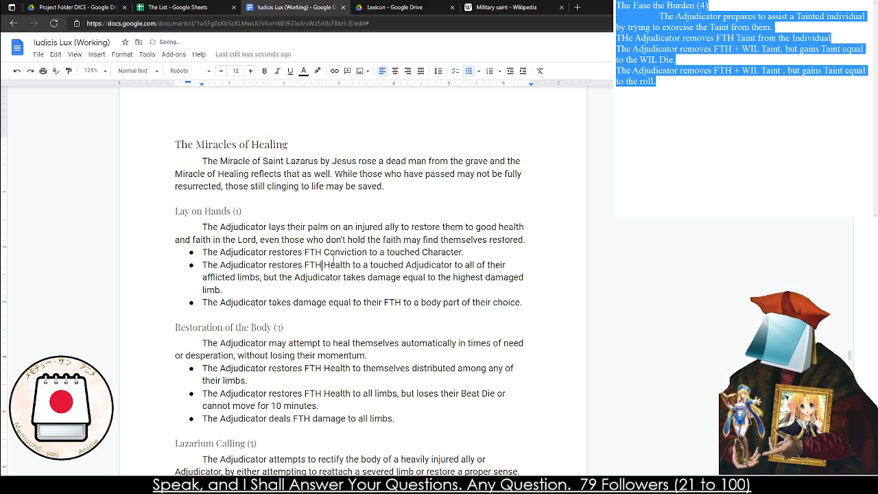
# In the second Lay on Hands bullet, change the restored amount from FTH Health to "FTH x 2 Conviction"
pyautogui.write('x2')
pyautogui.press('BackSpace')
pyautogui.press('BackSpace')
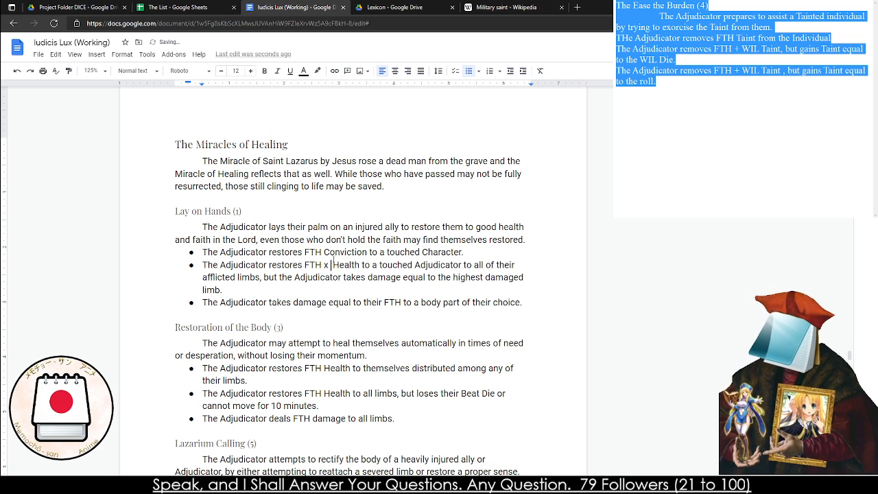
pyautogui.write('2')
pyautogui.doubleClick(361, 267)
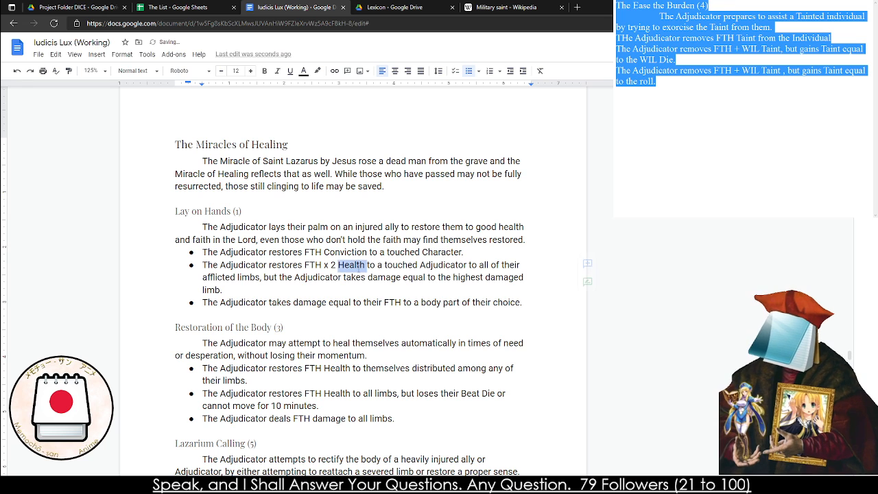
pyautogui.write('Convicti')
pyautogui.write('onvcition')
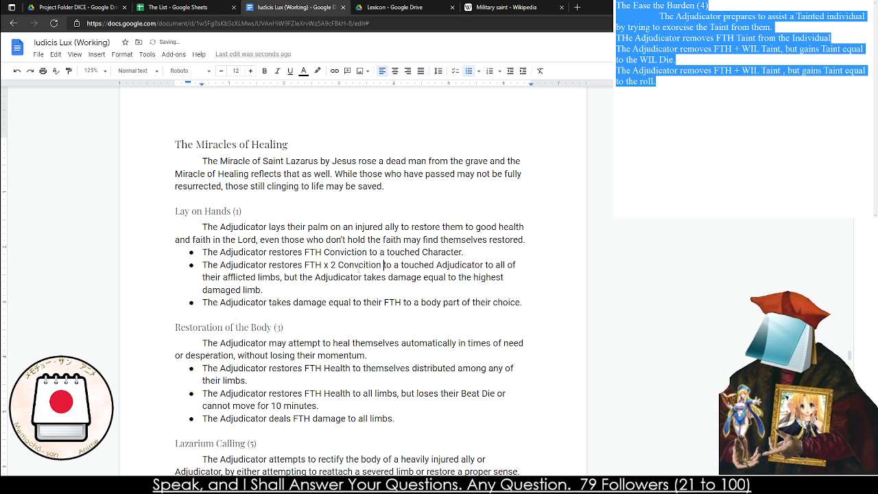
# Replace the touched "Adjudicator" with "Character" in the second Lay on Hands bullet
pyautogui.scroll(1, 428, 341)
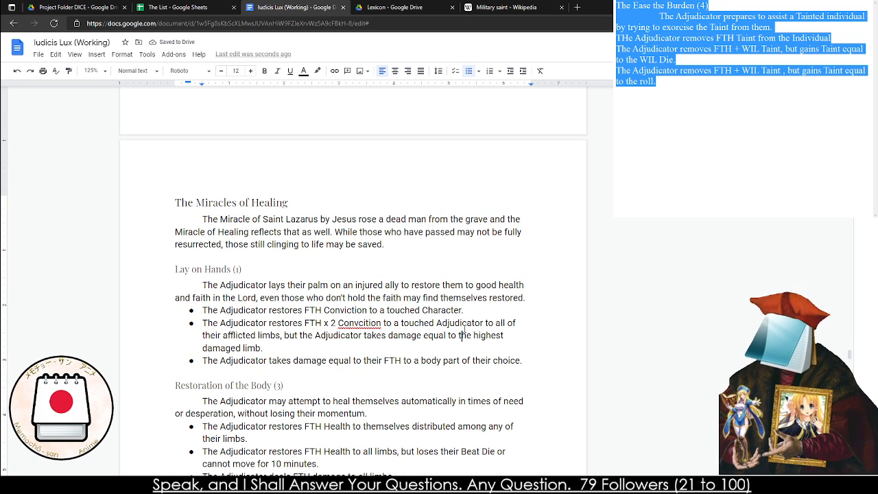
pyautogui.doubleClick(462, 323)
pyautogui.write('Character')
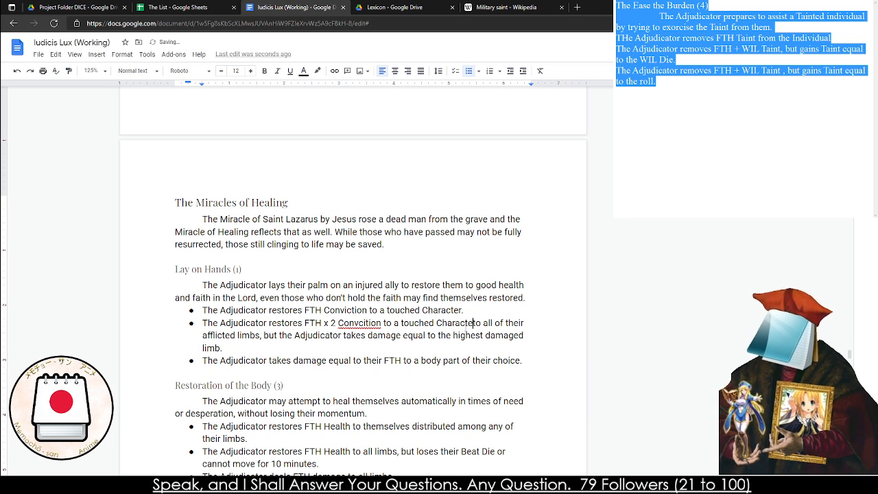
# Replace the afflicted limbs clause of the second Lay on Hands bullet with ", the Adjudicator takes damage equal to the FTH Die result."
pyautogui.moveTo(376, 345); pyautogui.dragTo(478, 329)
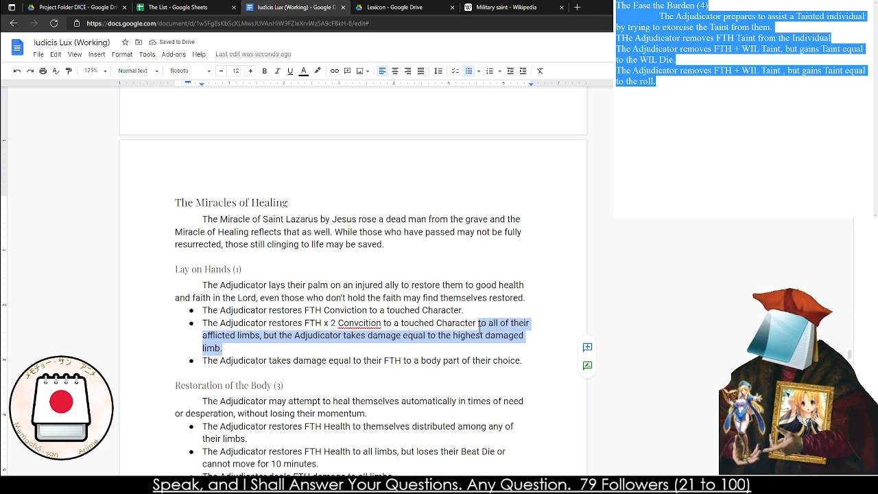
pyautogui.press('BackSpace')
pyautogui.write(', the A')
pyautogui.write('djuda')
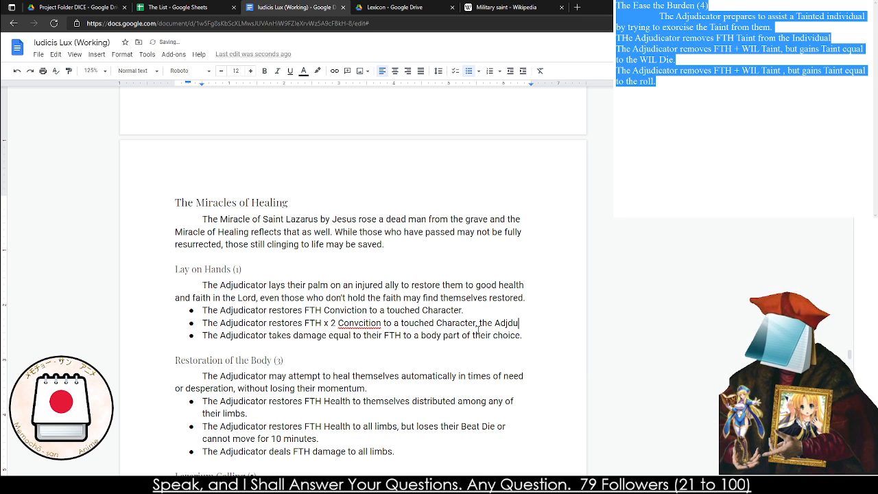
pyautogui.press('BackSpace')
pyautogui.press('BackSpace')
pyautogui.press('BackSpace')
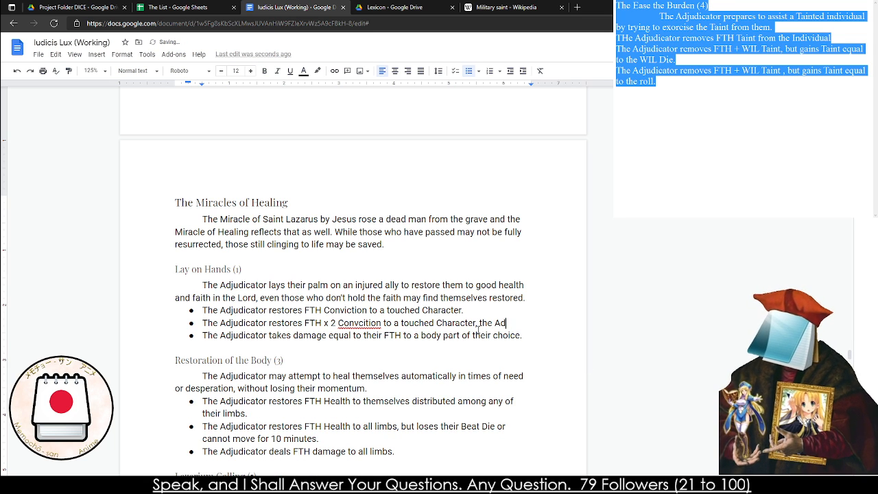
pyautogui.write('udicato takes')
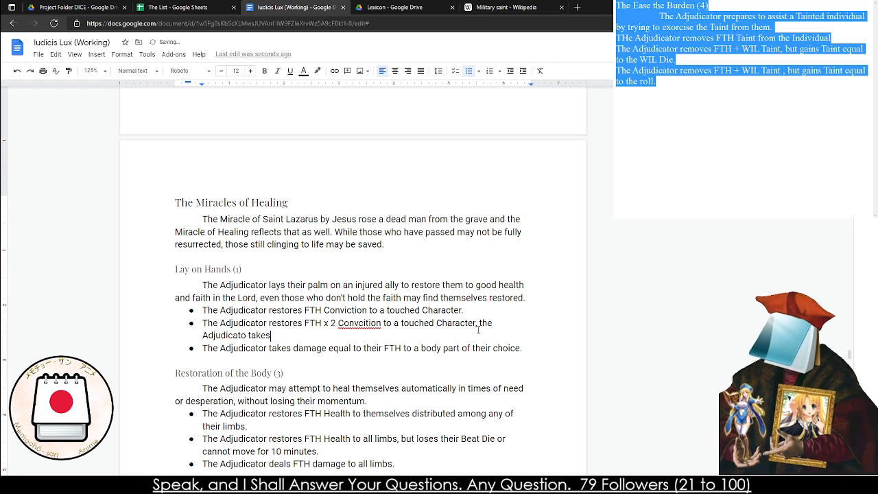
pyautogui.write(' damage equal to t')
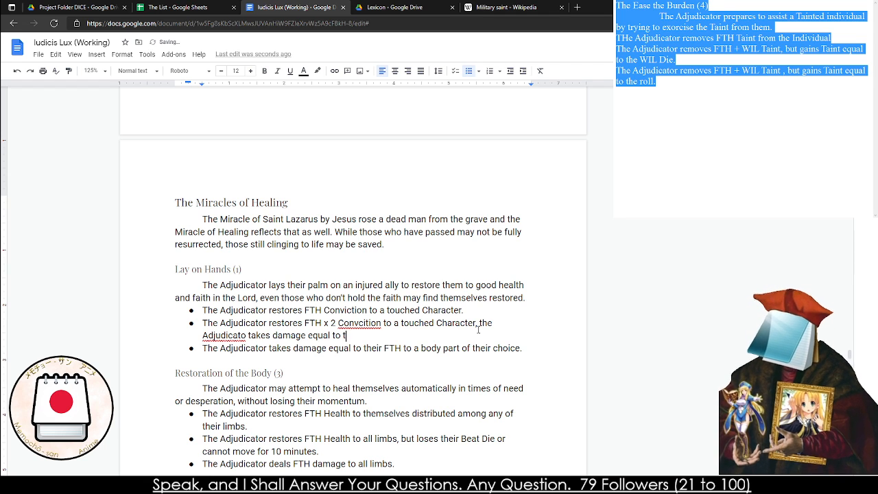
pyautogui.write('he FTH Die result.')
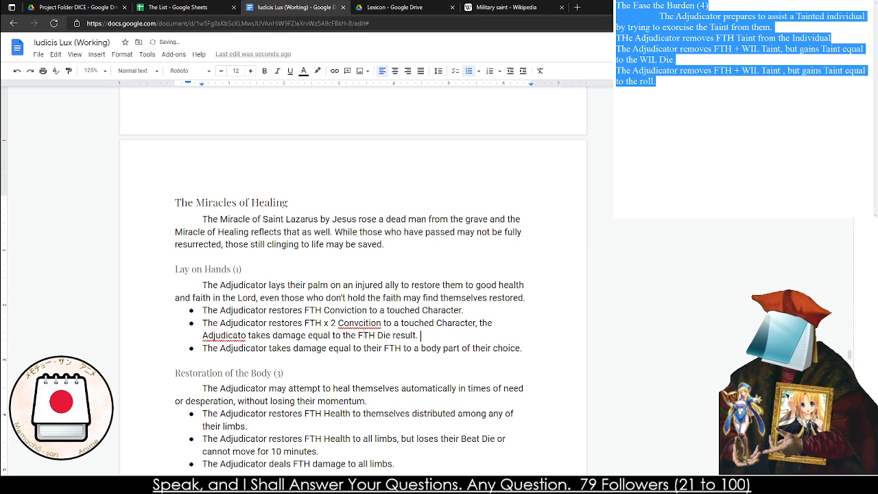
pyautogui.rightClick(243, 343)
pyautogui.click(275, 364)
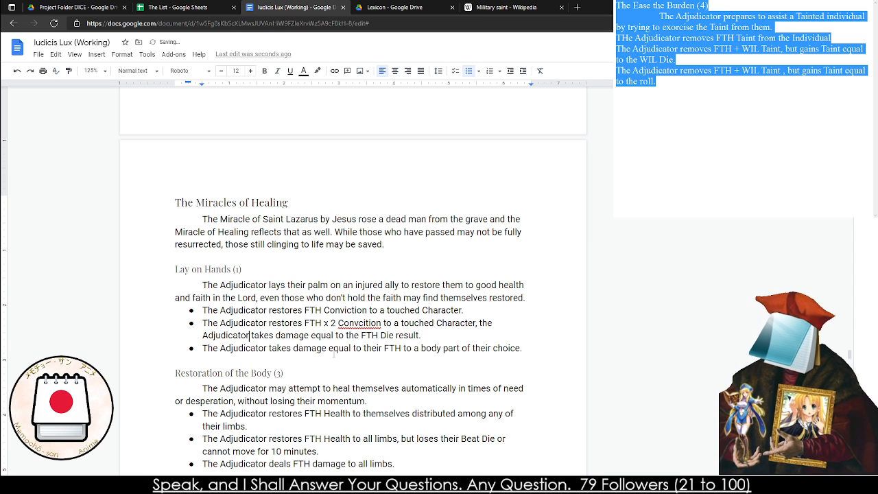
# Remove the body part clause from the third Lay on Hands bullet and correct the misspelled "Conviction" in the second bullet
pyautogui.moveTo(528, 349); pyautogui.dragTo(403, 349)
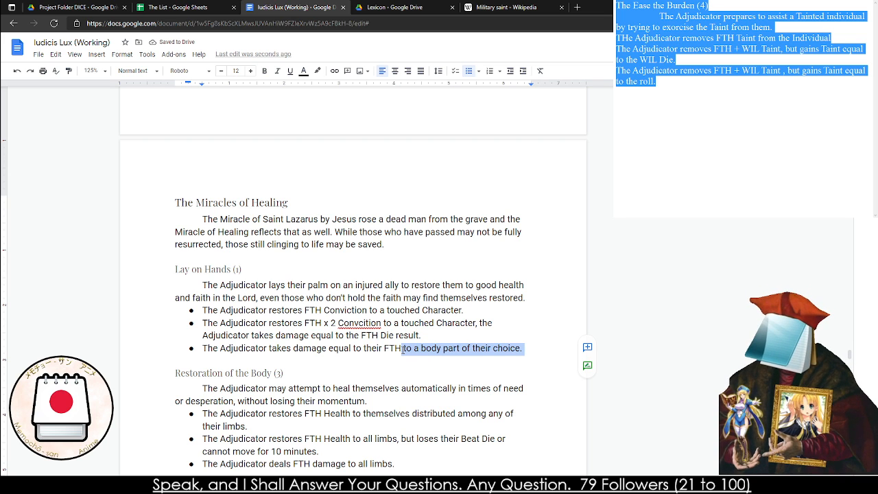
pyautogui.press('BackSpace')
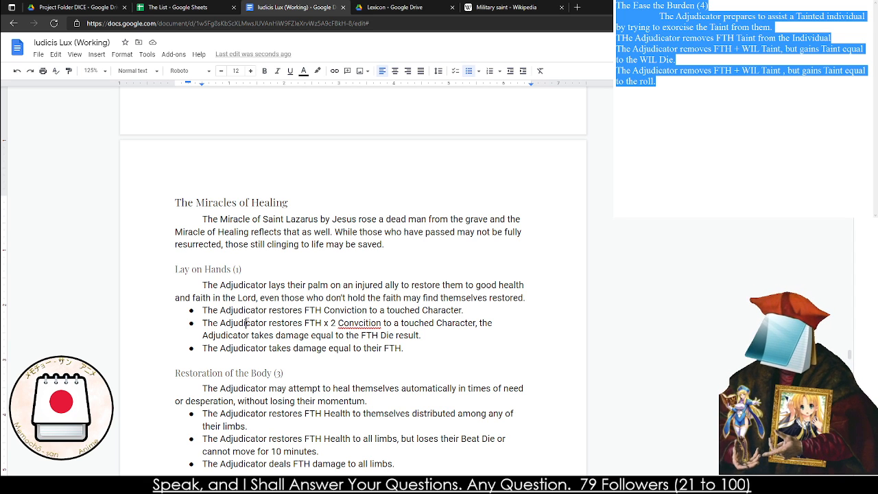
pyautogui.scroll(-1, 262, 307)
pyautogui.rightClick(340, 262)
pyautogui.click(379, 290)
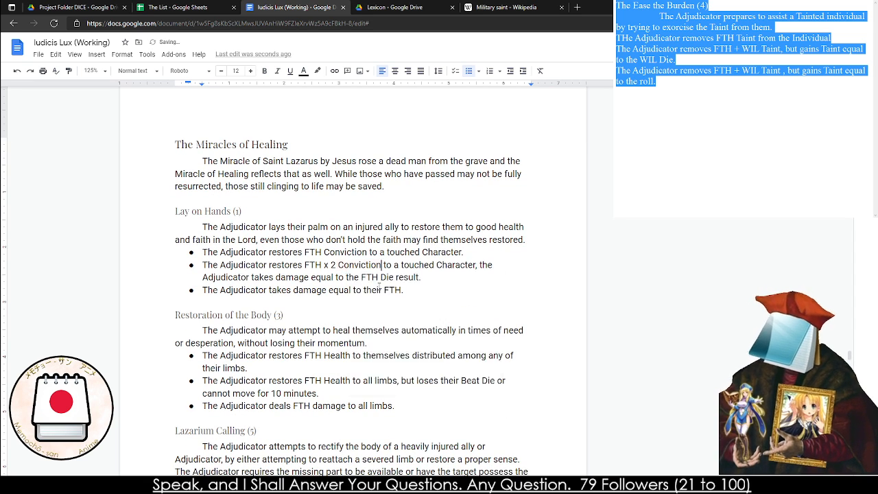
# Read through the Restoration of the Body entry and glance over the miracle entries that follow it
pyautogui.click(374, 405)
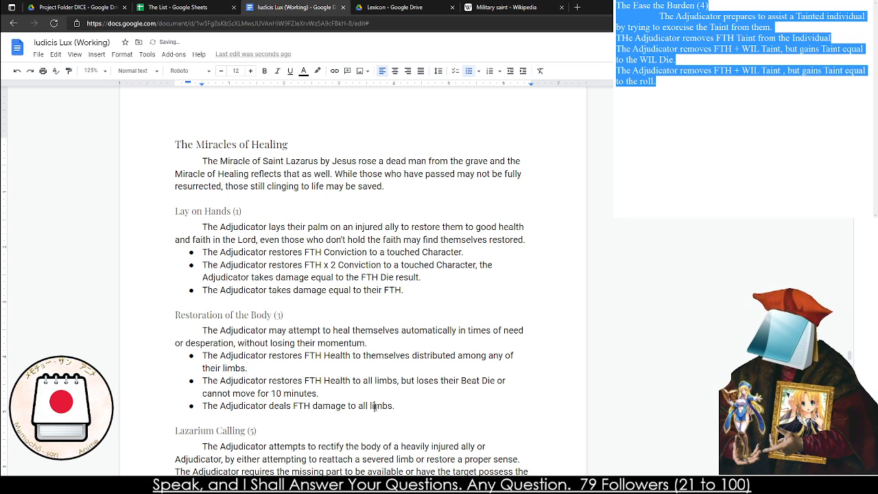
pyautogui.click(332, 343)
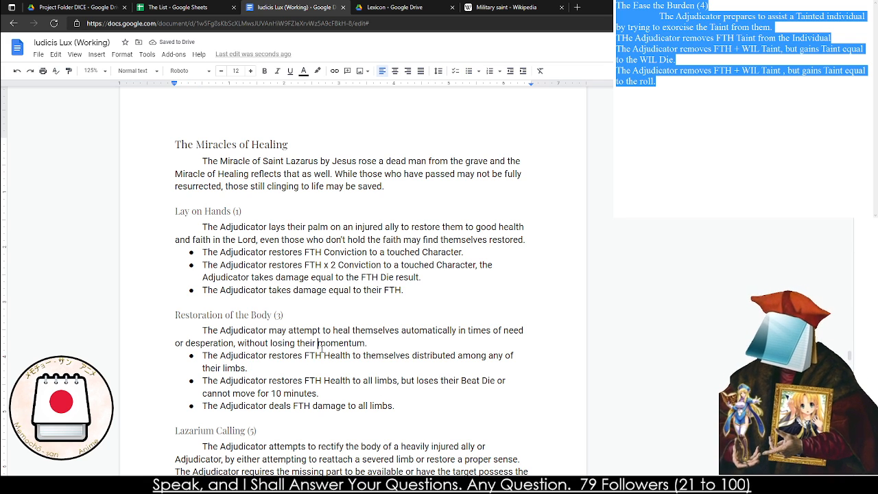
pyautogui.moveTo(253, 337); pyautogui.dragTo(269, 329)
pyautogui.click(282, 343)
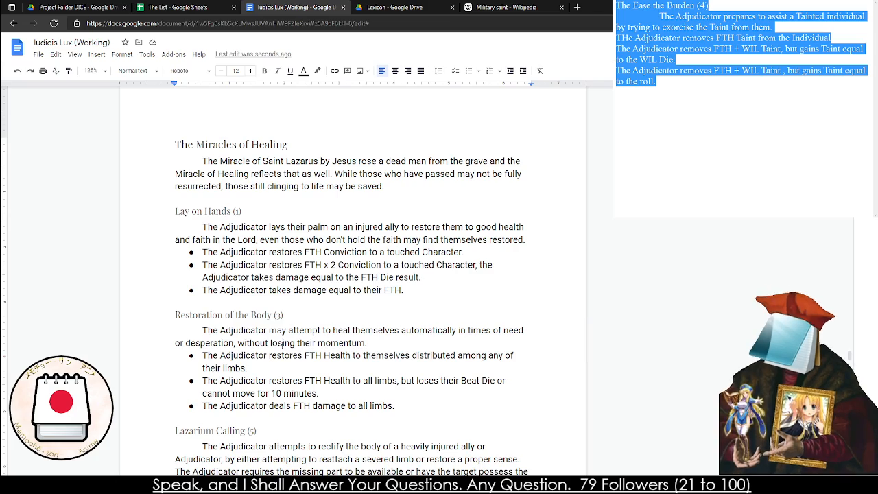
pyautogui.scroll(-3, 265, 272)
pyautogui.scroll(-9, 218, 245)
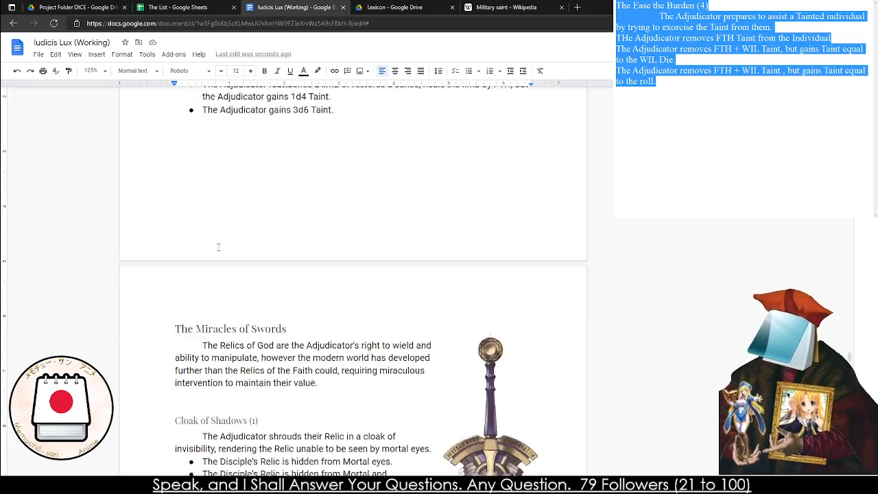
pyautogui.scroll(10, 213, 253)
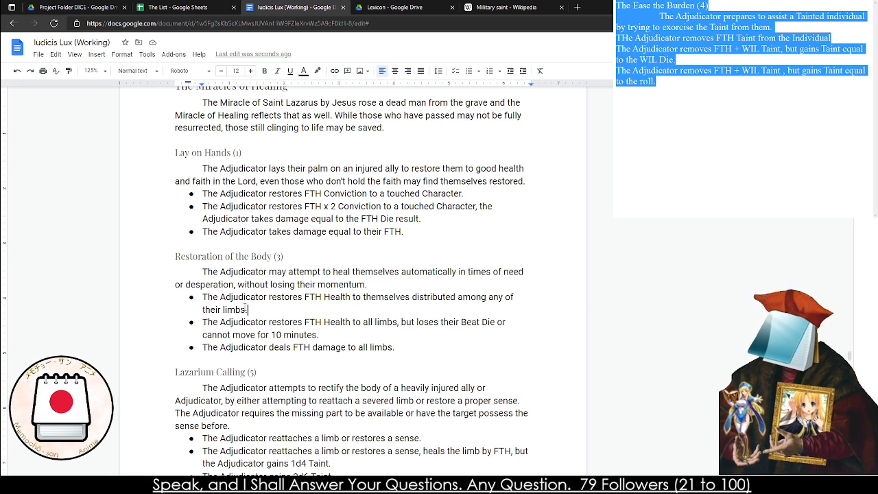
# Rewrite the first Restoration of the Body bullet to end with "restores FTH Conviction to themselves."
pyautogui.moveTo(246, 309); pyautogui.dragTo(357, 297)
pyautogui.click(356, 298)
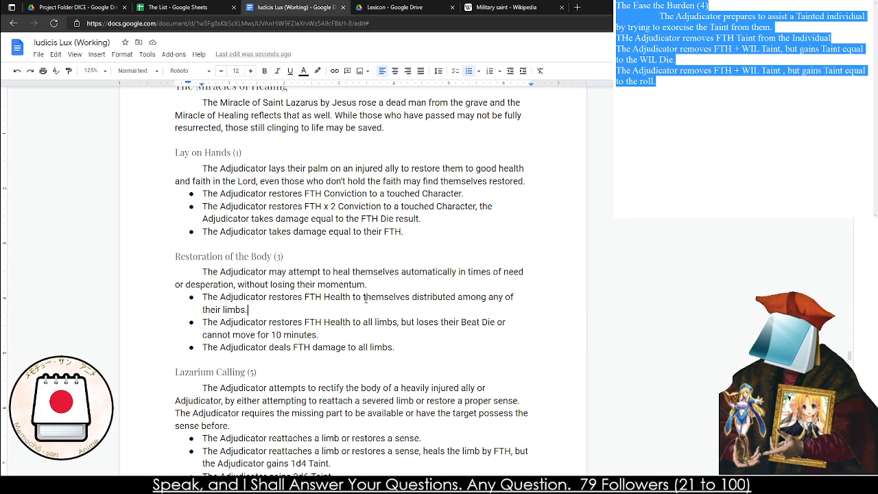
pyautogui.keyDown('shift'); pyautogui.click(365, 297); pyautogui.keyUp('shift')
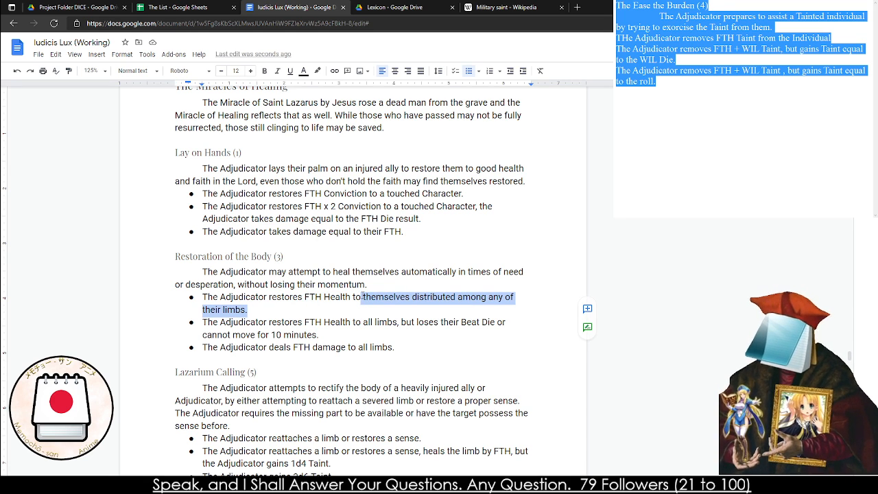
pyautogui.press('BackSpace')
pyautogui.press('BackSpace')
pyautogui.press('BackSpace')
pyautogui.press('BackSpace')
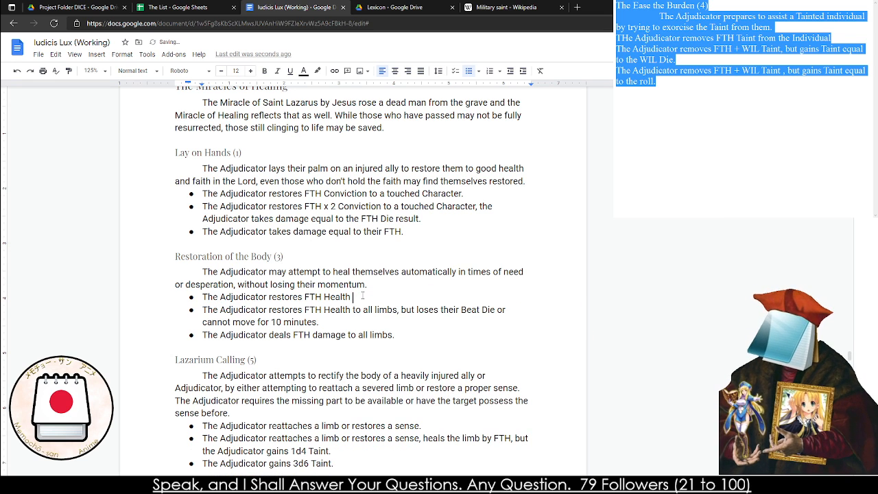
pyautogui.press('BackSpace')
pyautogui.press('BackSpace')
pyautogui.press('BackSpace')
pyautogui.press('BackSpace')
pyautogui.press('BackSpace')
pyautogui.press('BackSpace')
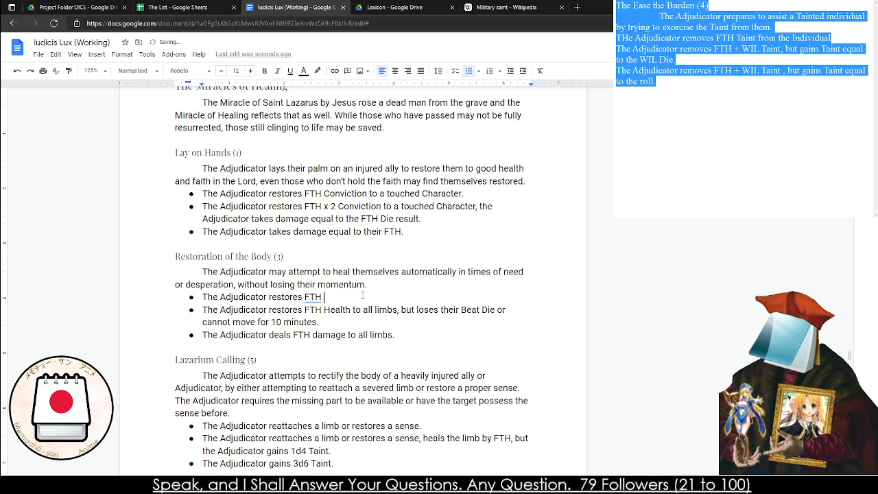
pyautogui.write('Conviction ')
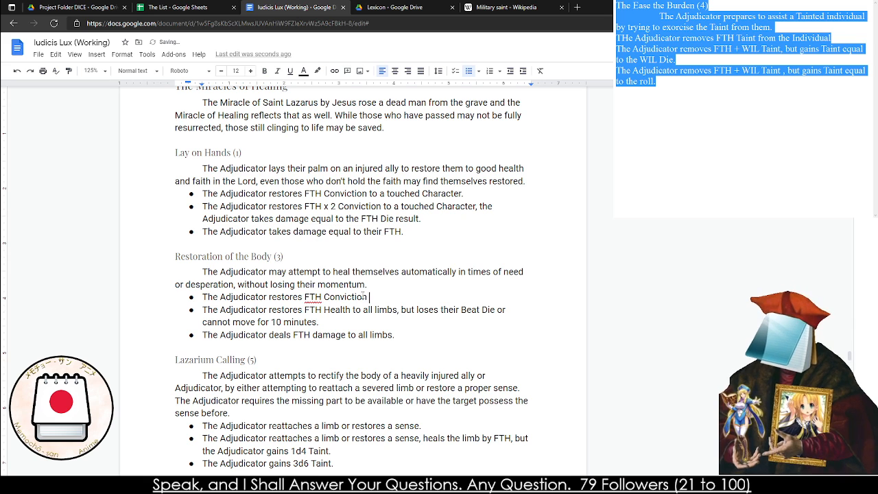
pyautogui.write('to themselves.')
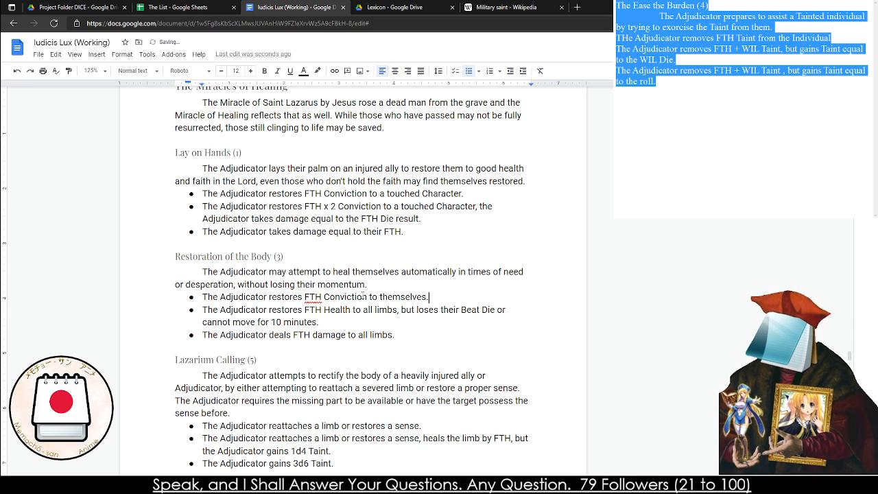
# Rewrite the second Restoration of the Body bullet to restore "FTH + WIL to themselves, but loses a Beat Die or is unable to move for 10 Minutes."
pyautogui.click(329, 312)
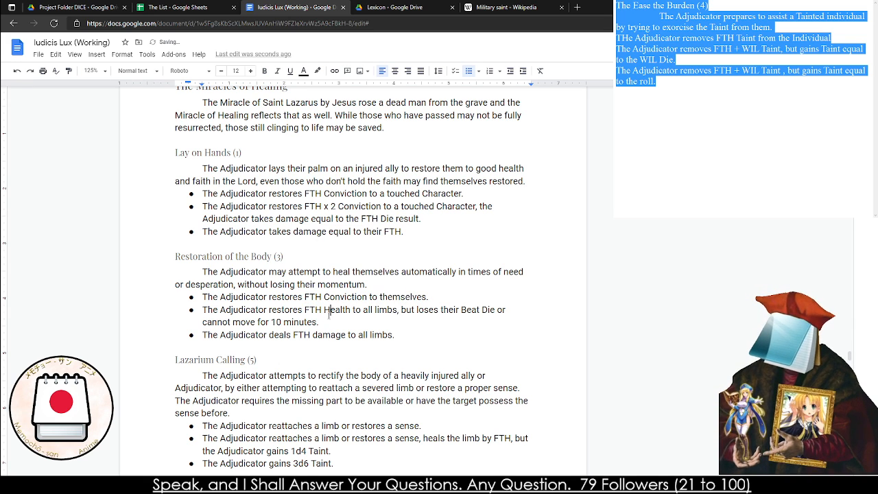
pyautogui.click(325, 312)
pyautogui.hotkey('ctrl', 'shift', 'Down')
pyautogui.write('+ ')
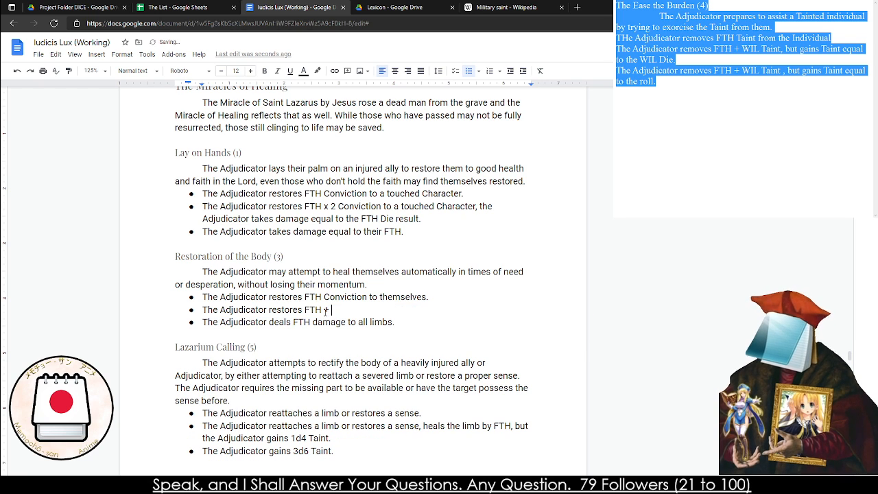
pyautogui.write('WIL ')
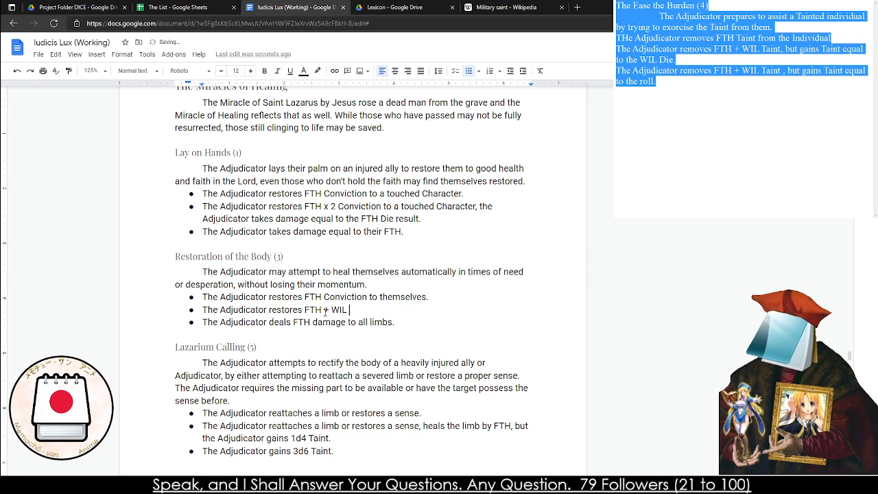
pyautogui.write('to themselves, but')
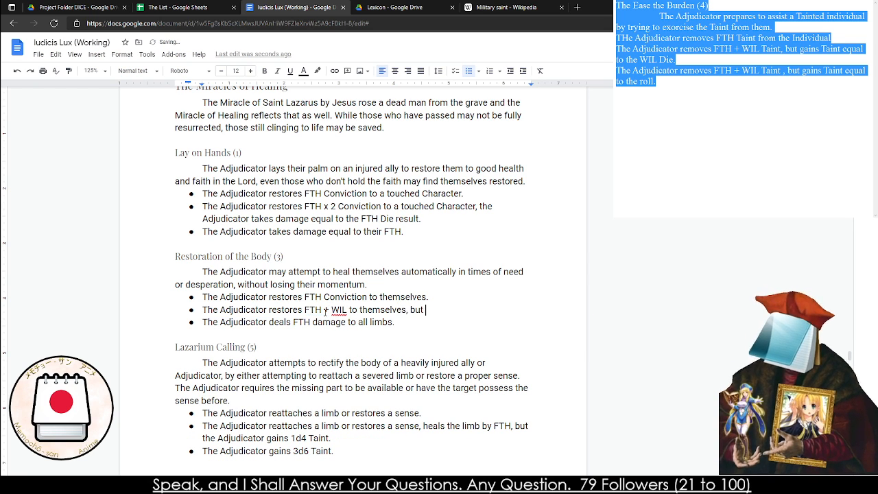
pyautogui.write(' loses a Beat Die or')
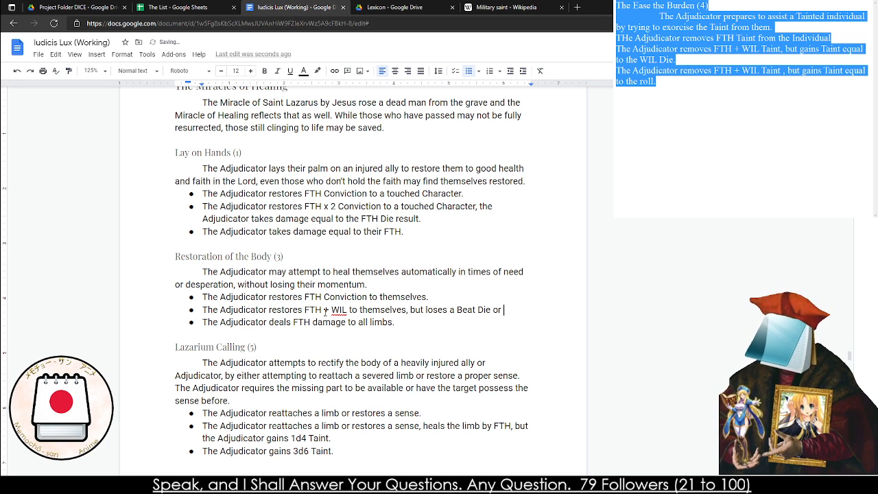
pyautogui.write(' is una')
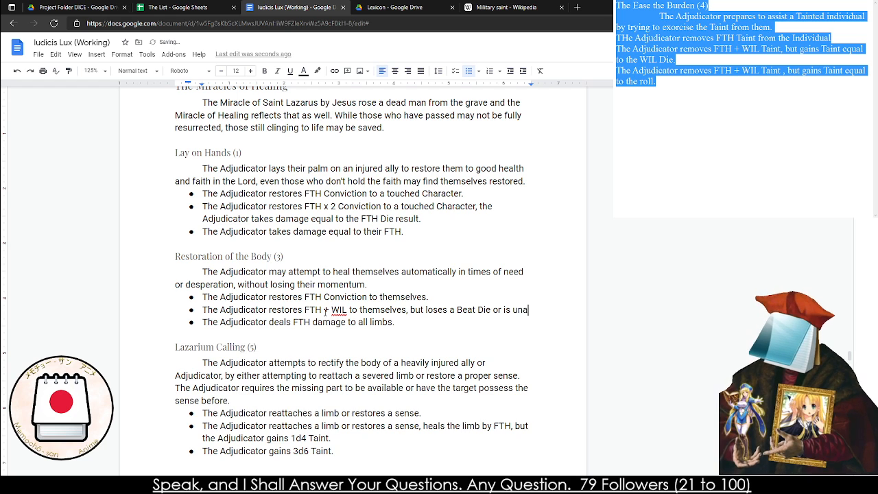
pyautogui.write('ble to move for 10 Minutes.')
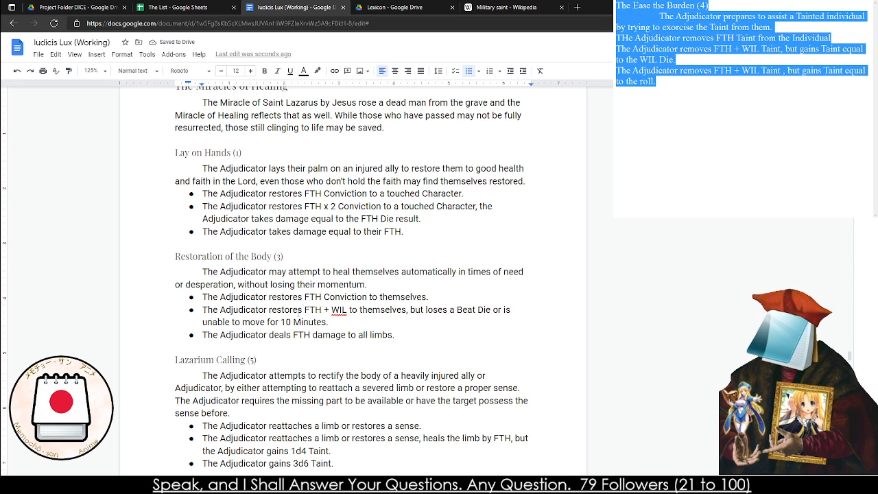
# Change the immobility duration in the second Restoration of the Body bullet to 30 Minutes
pyautogui.moveTo(233, 315); pyautogui.dragTo(280, 323)
pyautogui.click(293, 324)
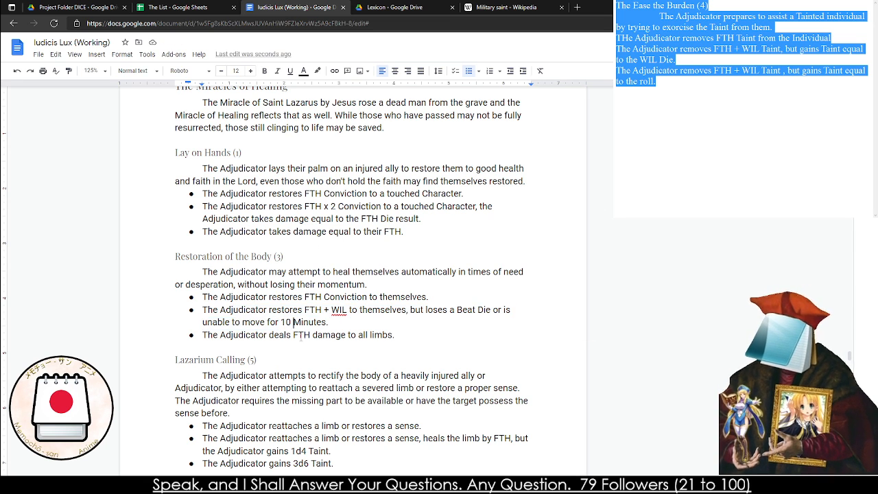
pyautogui.press('BackSpace')
pyautogui.press('BackSpace')
pyautogui.write('20')
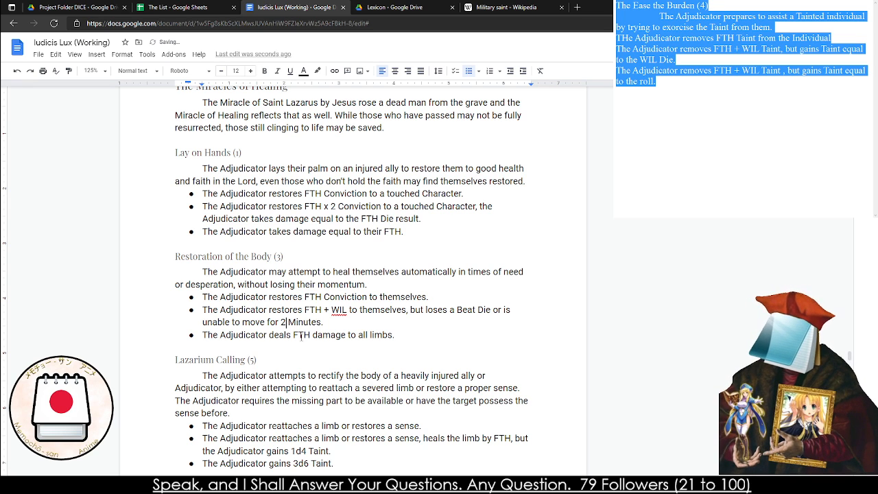
pyautogui.moveTo(291, 336); pyautogui.dragTo(286, 334)
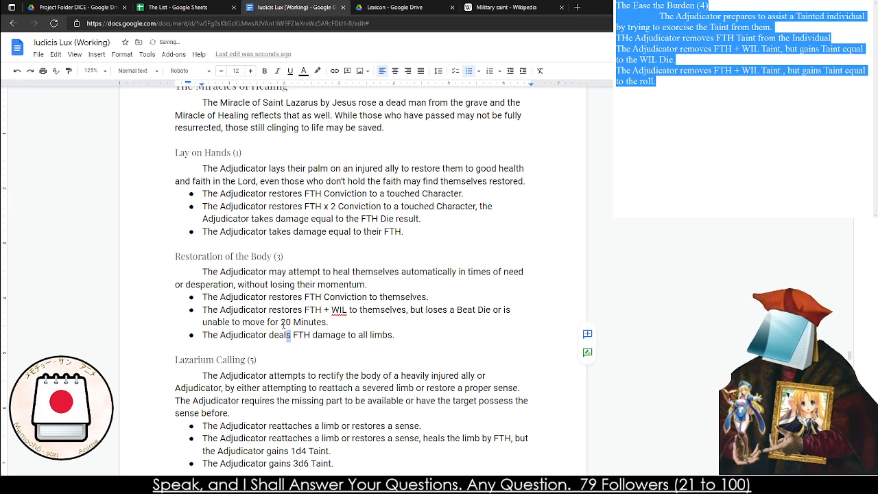
pyautogui.click(285, 323)
pyautogui.press('BackSpace')
pyautogui.write('3')
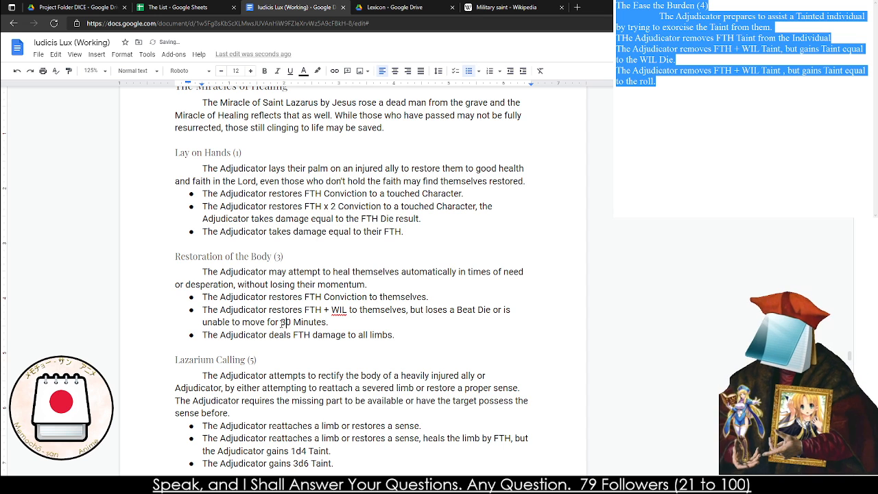
# Replace the damage to all limbs wording in the third Restoration of the Body bullet with "+ WIL" following FTH
pyautogui.moveTo(398, 335); pyautogui.dragTo(313, 336)
pyautogui.write('+')
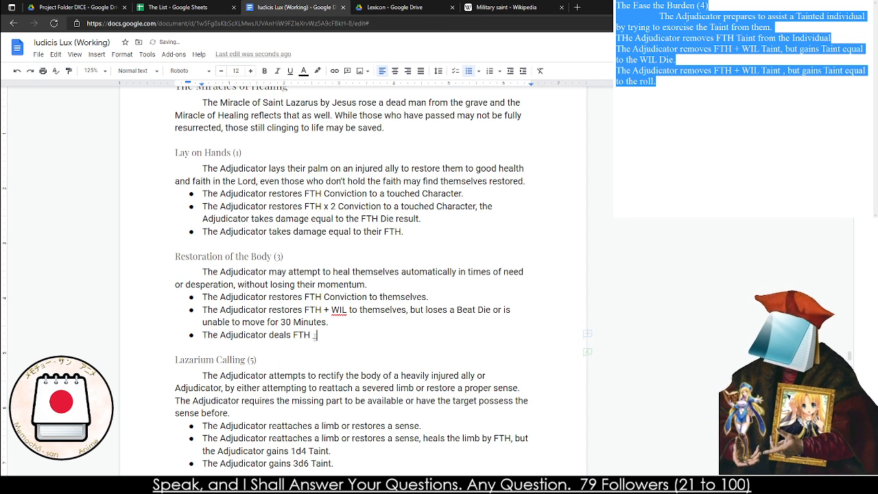
pyautogui.press('BackSpace')
pyautogui.press('BackSpace')
pyautogui.write('= W')
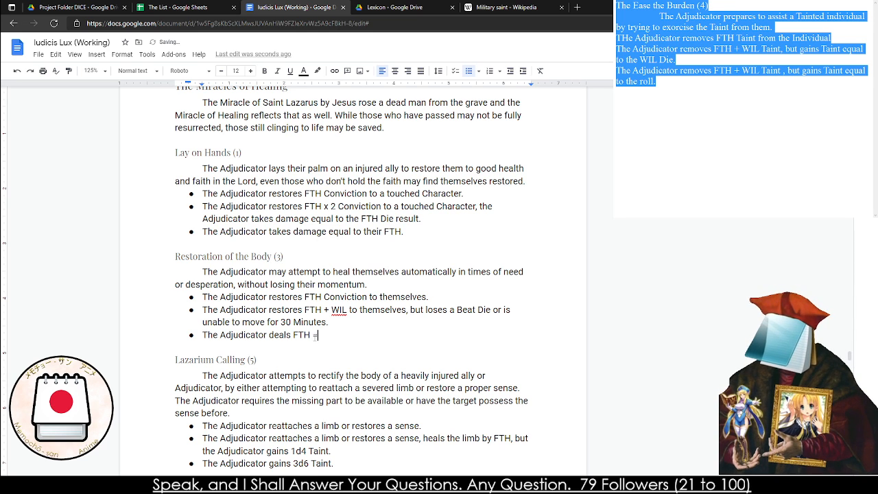
pyautogui.press('BackSpace')
pyautogui.press('BackSpace')
pyautogui.press('BackSpace')
pyautogui.write('+ WI')
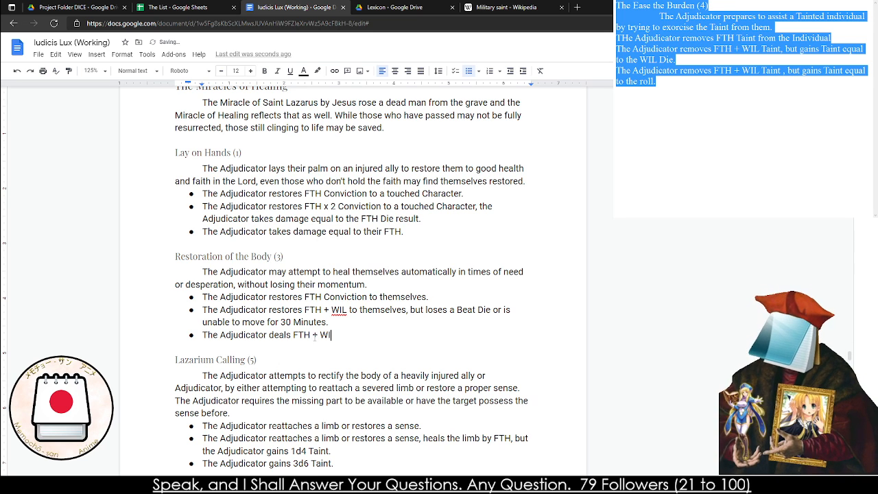
pyautogui.write('L Teh')
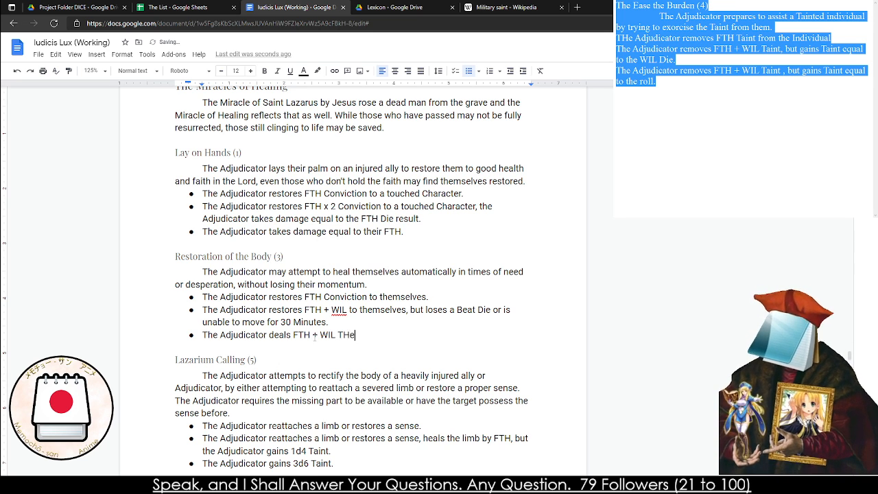
# Complete the third Restoration of the Body bullet with "Conviction Damage to themselves." and correct the misspelled "Damage"
pyautogui.press('BackSpace')
pyautogui.press('BackSpace')
pyautogui.press('BackSpace')
pyautogui.write('Them')
pyautogui.press('BackSpace')
pyautogui.press('BackSpace')
pyautogui.press('BackSpace')
pyautogui.press('BackSpace')
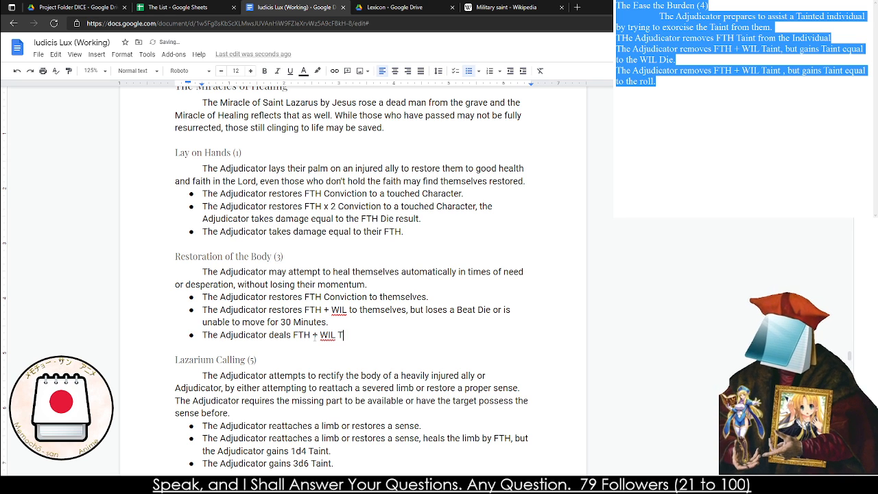
pyautogui.write('Dmag')
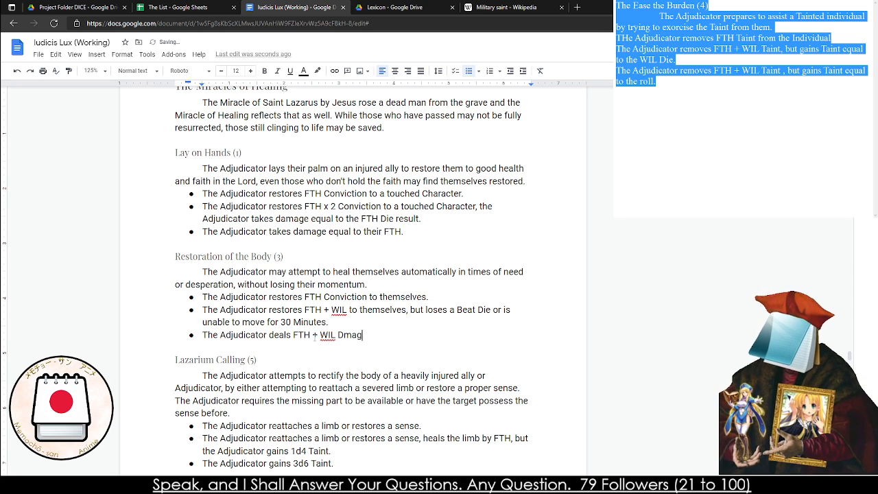
pyautogui.press('BackSpace')
pyautogui.press('BackSpace')
pyautogui.press('BackSpace')
pyautogui.press('BackSpace')
pyautogui.write('Convicti')
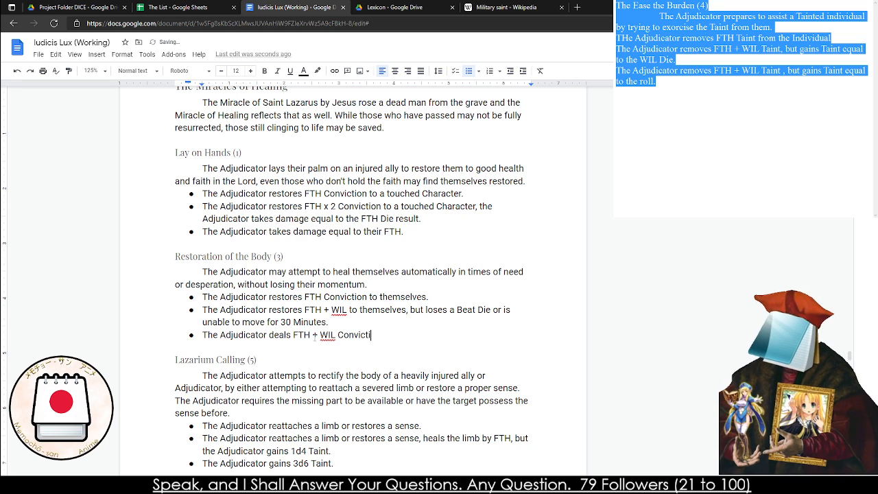
pyautogui.write('on Dmaage to themselves.')
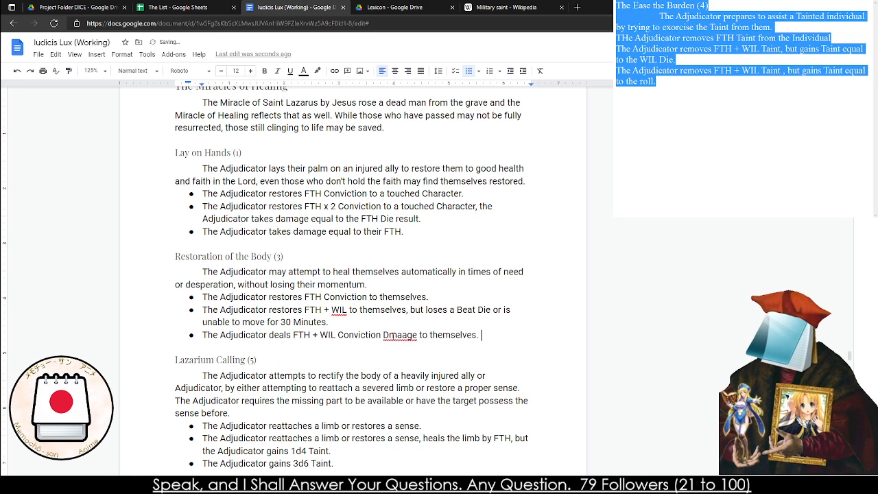
pyautogui.rightClick(400, 336)
pyautogui.click(421, 359)
# Clear the selected Ease the Burden draft from the separate notes window, leaving it empty
pyautogui.scroll(-3, 314, 362)
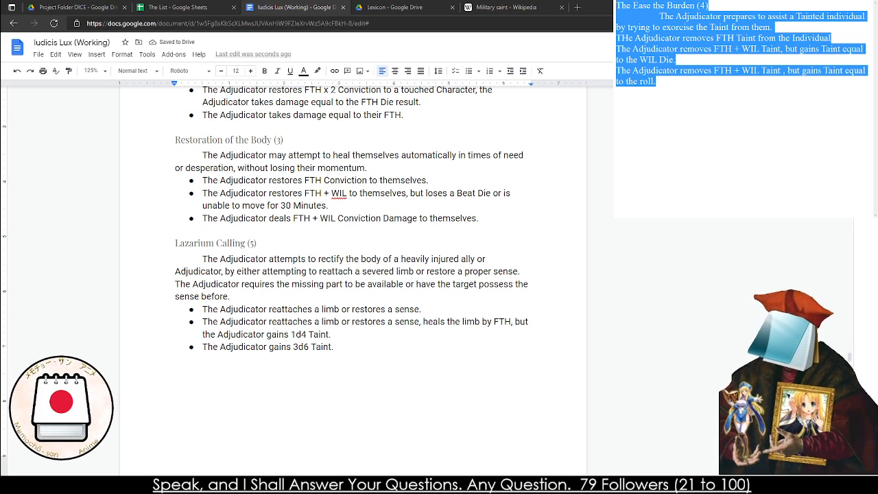
pyautogui.scroll(2, 354, 275)
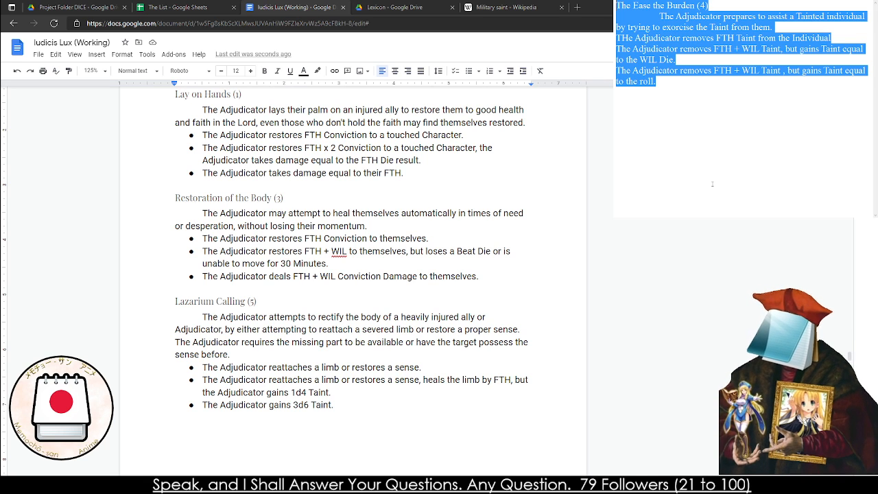
pyautogui.write('La')
pyautogui.press('BackSpace')
pyautogui.press('BackSpace')
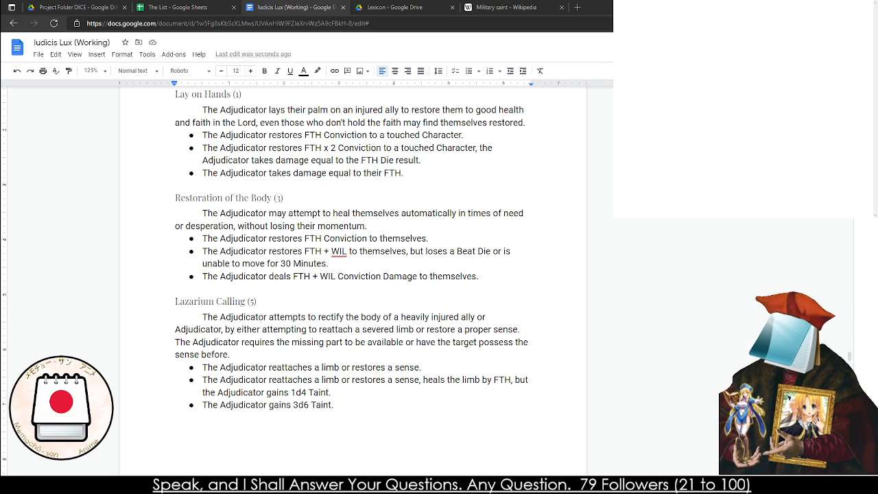
# Look over the Miracles of Healing entries and read the Lazarium Calling description about reattaching limbs and restoring senses
pyautogui.scroll(4, 353, 280)
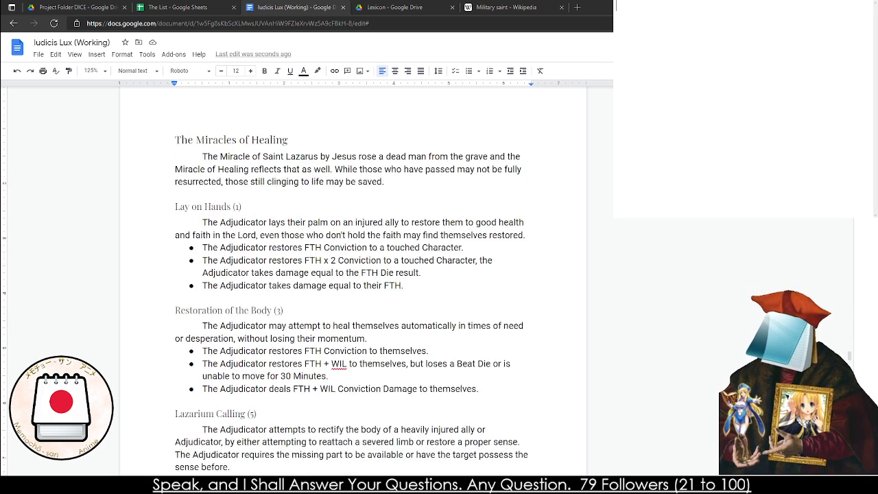
pyautogui.doubleClick(255, 261)
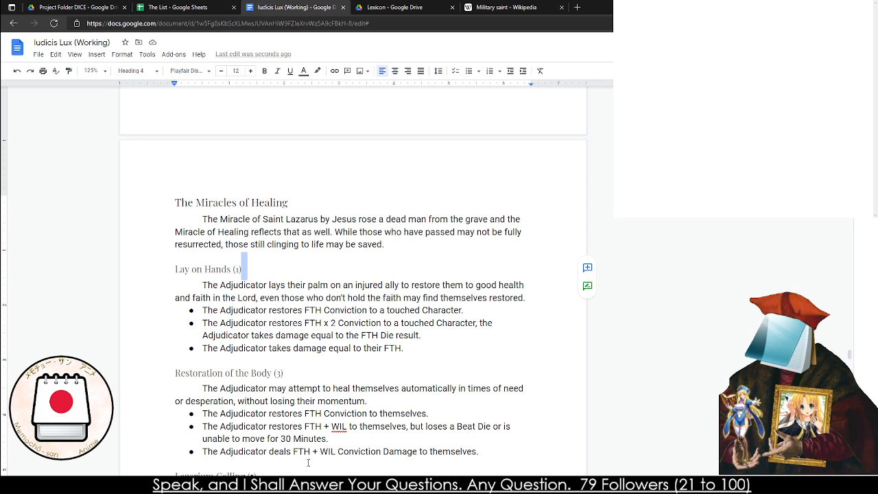
pyautogui.scroll(-5, 327, 443)
pyautogui.tripleClick(250, 294)
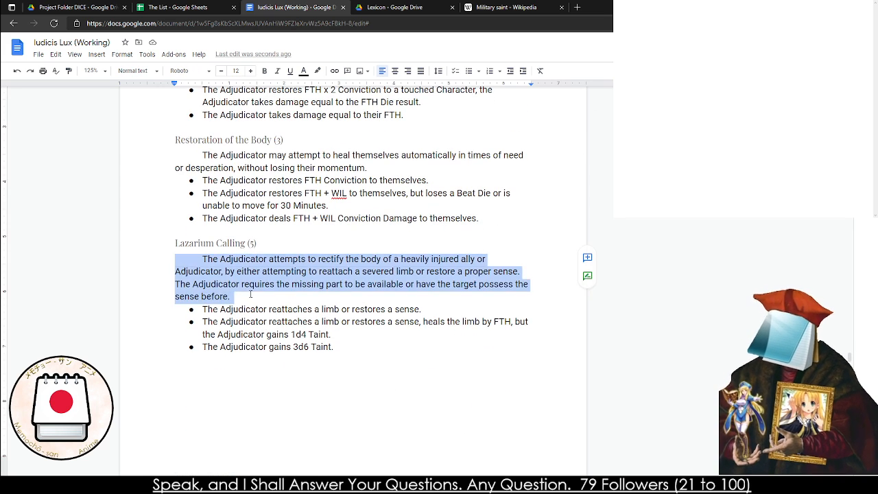
pyautogui.doubleClick(250, 294)
pyautogui.tripleClick(250, 294)
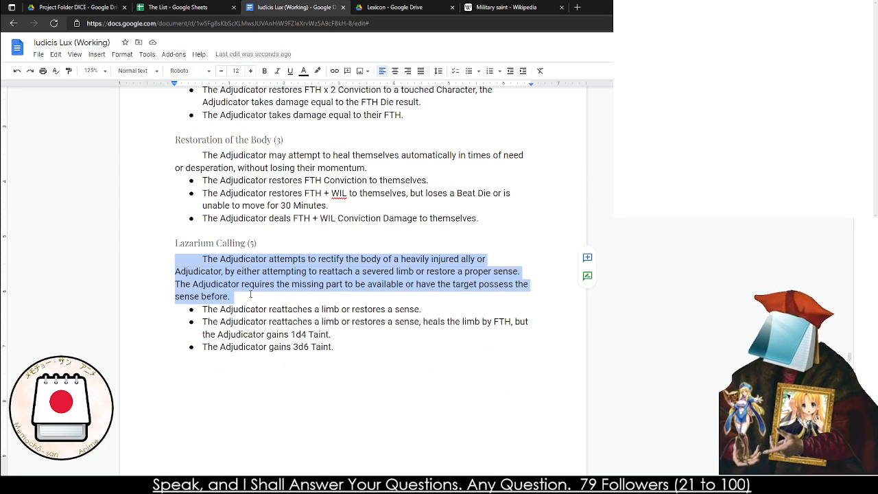
pyautogui.tripleClick(250, 294)
pyautogui.tripleClick(251, 294)
pyautogui.tripleClick(250, 294)
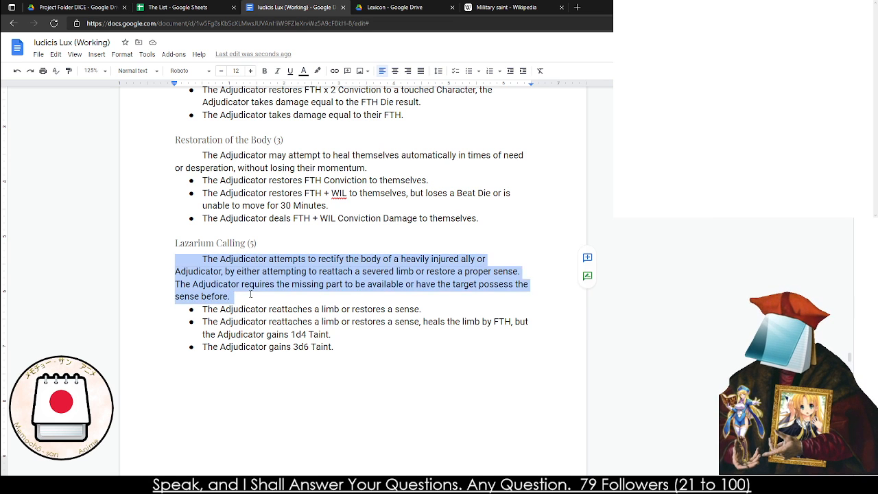
pyautogui.click(250, 294)
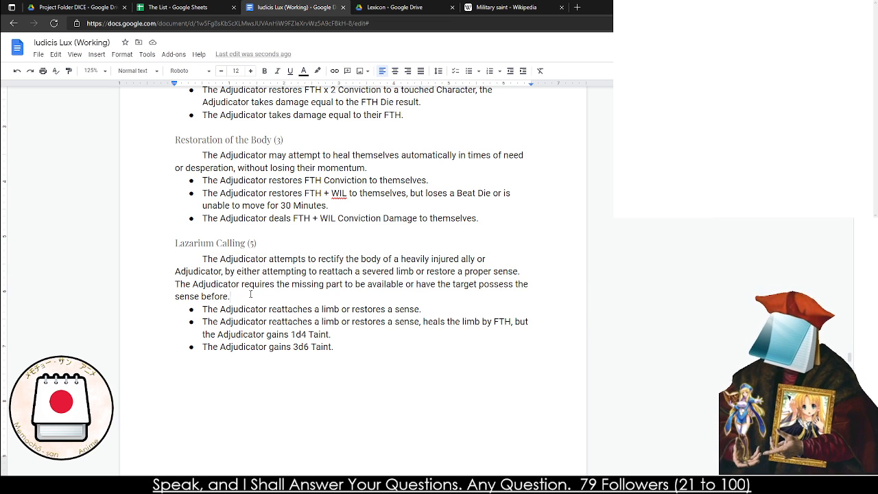
# Rewrite the first Lazarium Calling bullet as "The Adjudicator removes a Stigmata."
pyautogui.moveTo(425, 309); pyautogui.dragTo(272, 309)
pyautogui.press('BackSpace')
pyautogui.press('BackSpace')
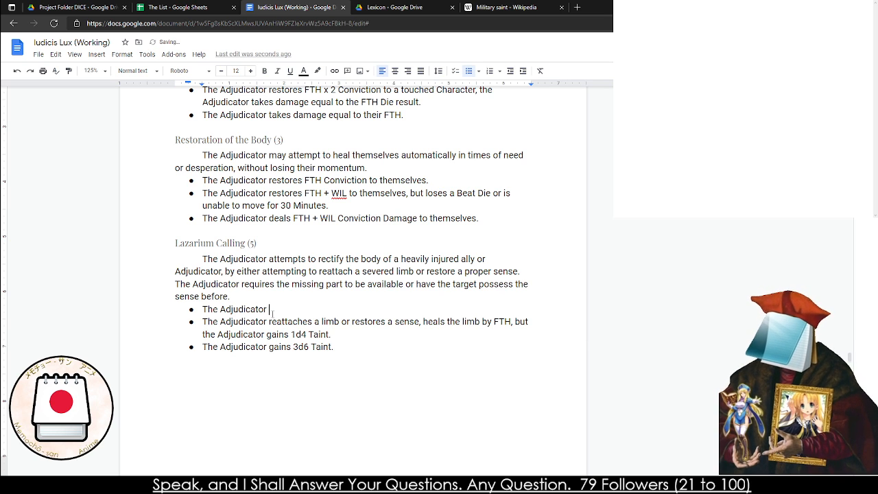
pyautogui.write('removes a Stig')
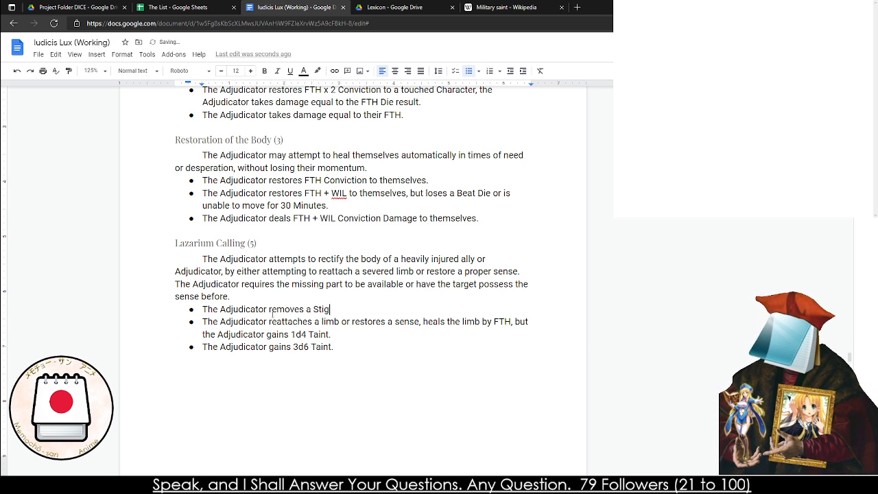
pyautogui.write('mata.')
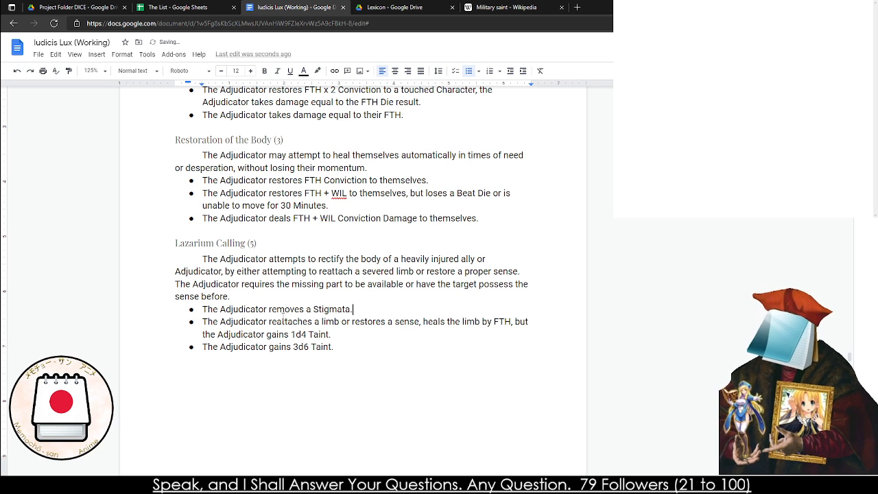
# Replace the limb and sense effect in the second Lazarium Calling bullet with "removes a Stigmata, but"
pyautogui.moveTo(330, 334); pyautogui.dragTo(269, 323)
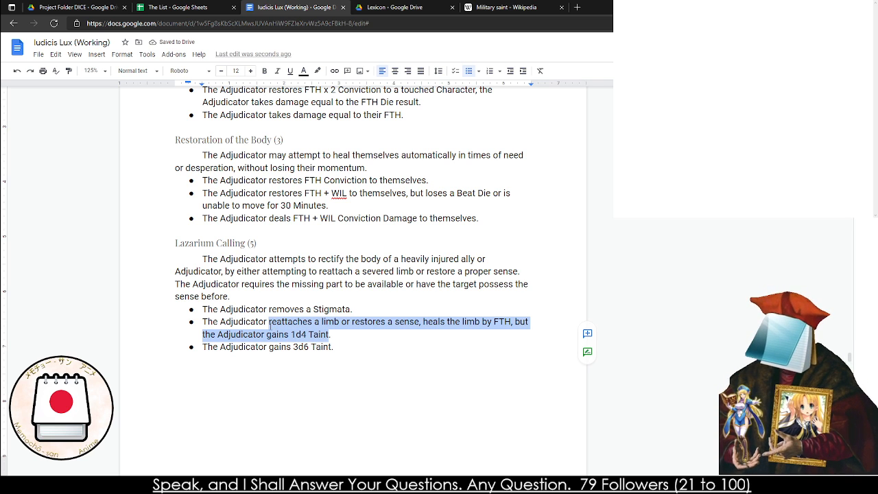
pyautogui.moveTo(328, 333); pyautogui.dragTo(267, 323)
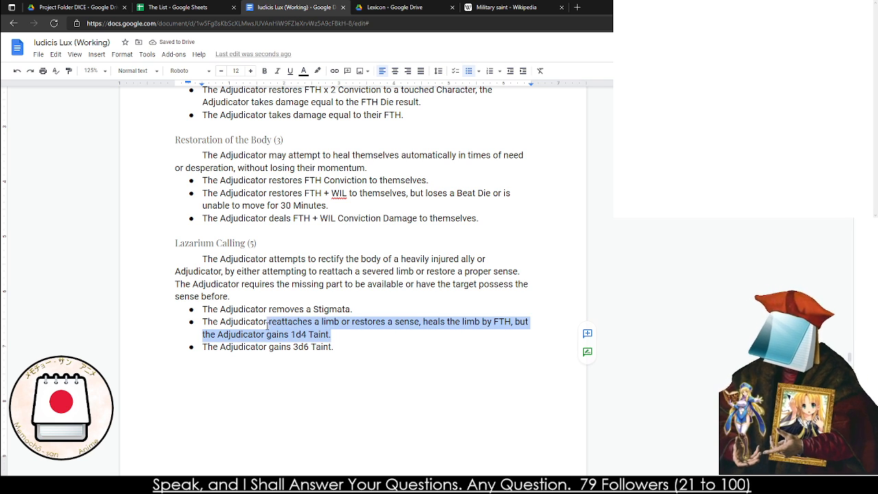
pyautogui.write('removes a ')
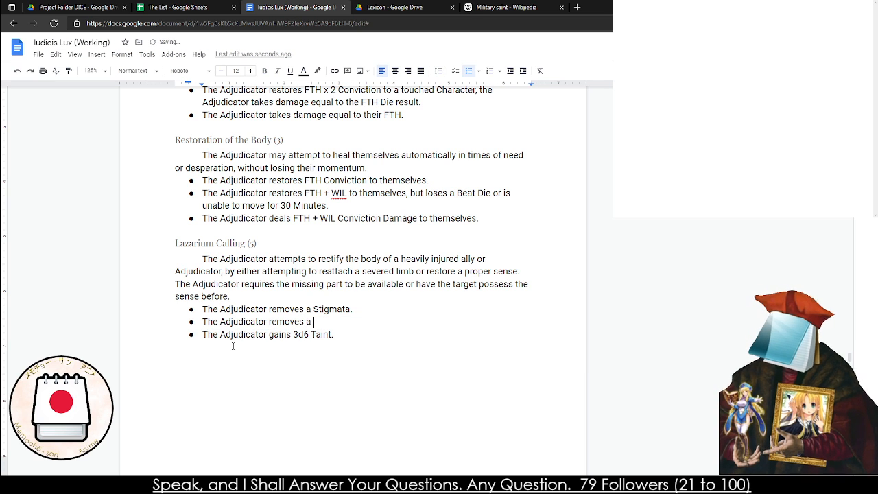
pyautogui.write('Stigatam')
pyautogui.press('BackSpace')
pyautogui.press('BackSpace')
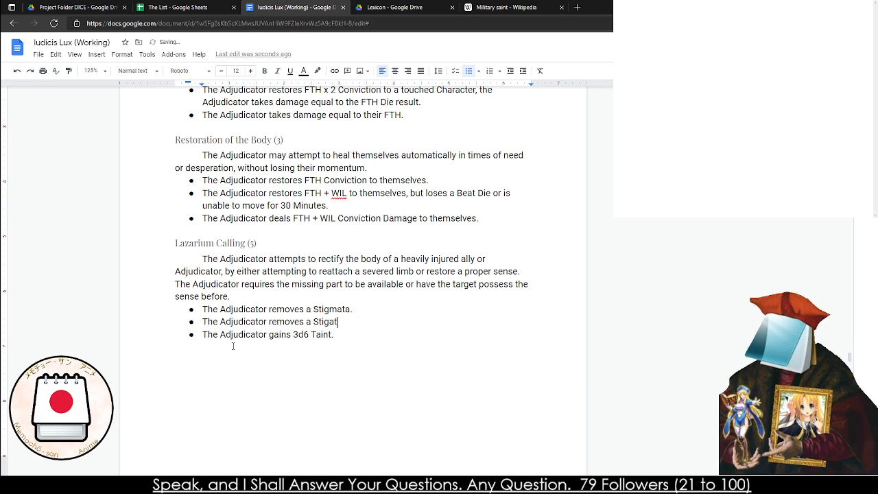
pyautogui.press('BackSpace')
pyautogui.write('mata, but t')
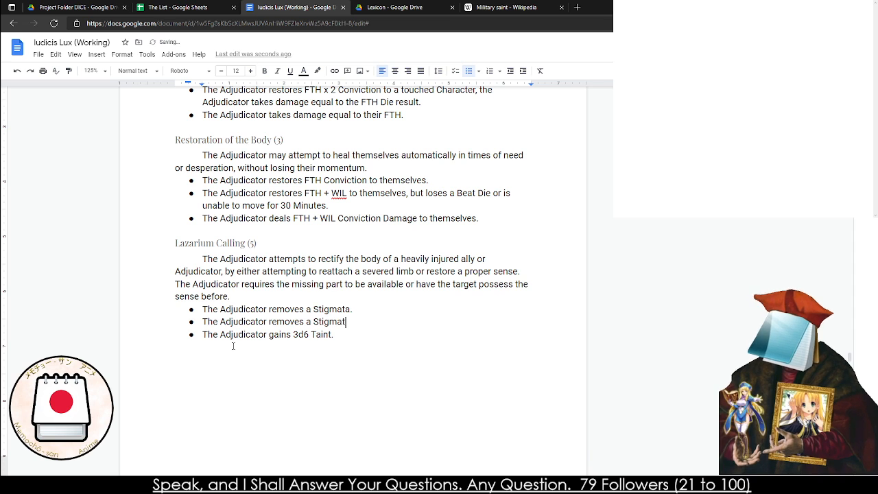
# Complete the second Lazarium Calling bullet with "gains 2d6 Taint."
pyautogui.press('BackSpace')
pyautogui.write('gains 1d')
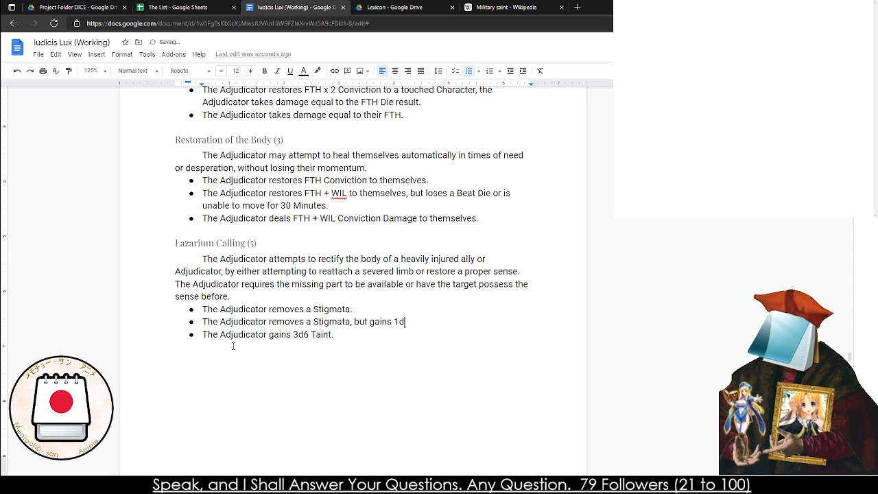
pyautogui.press('BackSpace')
pyautogui.press('BackSpace')
pyautogui.write('2')
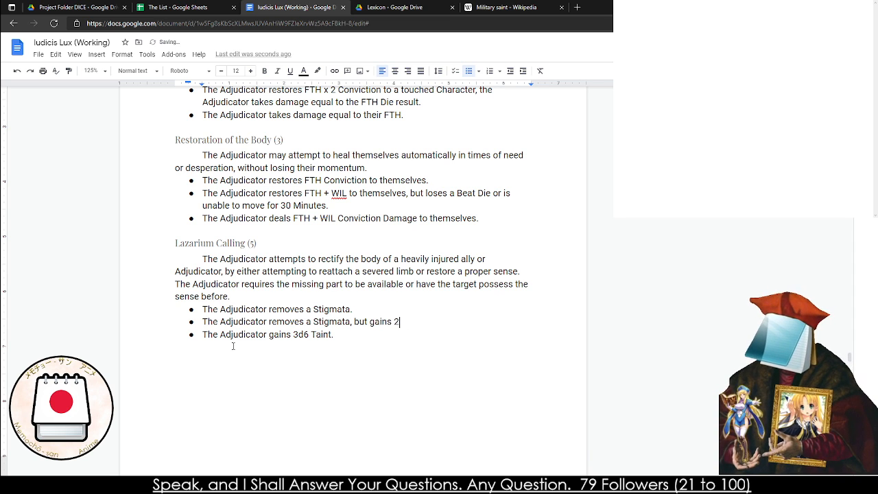
pyautogui.write('d6 Taint for the')
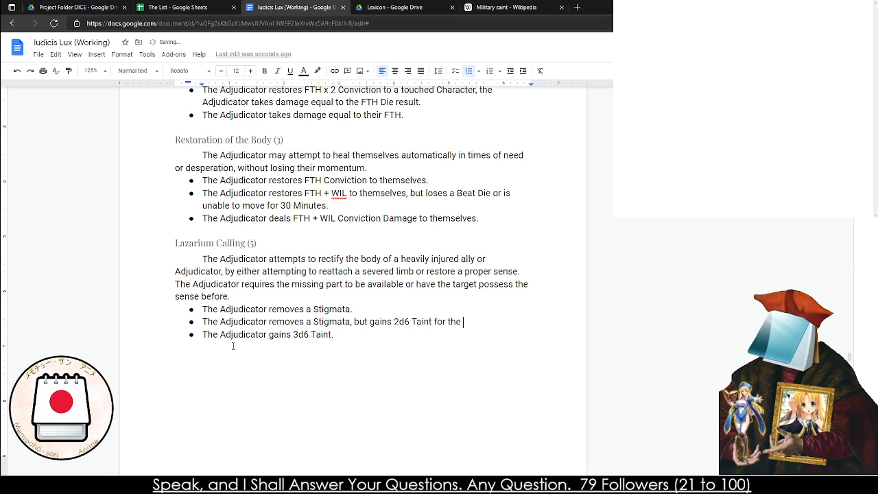
pyautogui.press('BackSpace')
pyautogui.press('BackSpace')
pyautogui.press('BackSpace')
pyautogui.press('BackSpace')
pyautogui.press('BackSpace')
pyautogui.press('BackSpace')
pyautogui.press('BackSpace')
pyautogui.press('BackSpace')
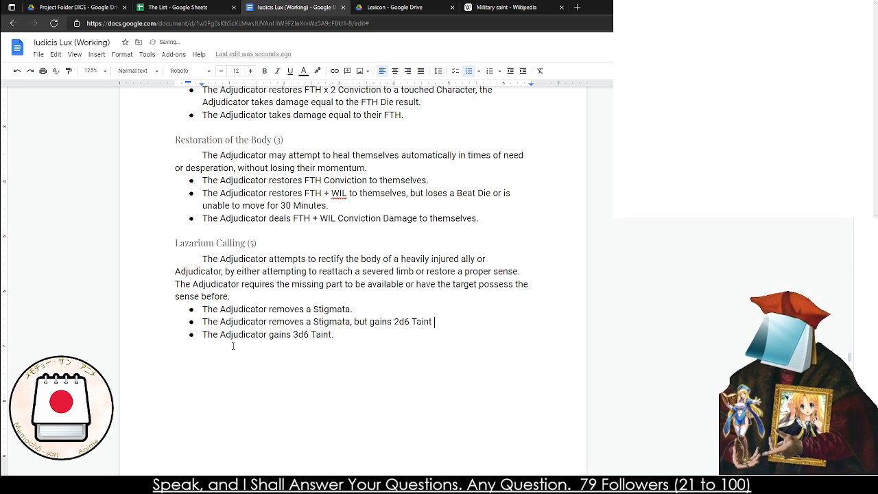
# Change the Taint gained in the third Lazarium Calling bullet to 4d6
pyautogui.click(295, 334)
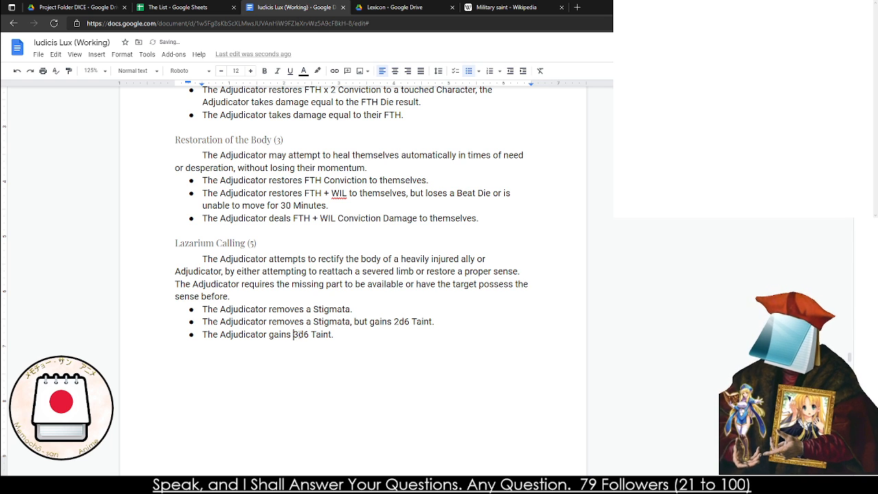
pyautogui.press('Delete')
pyautogui.write('4')
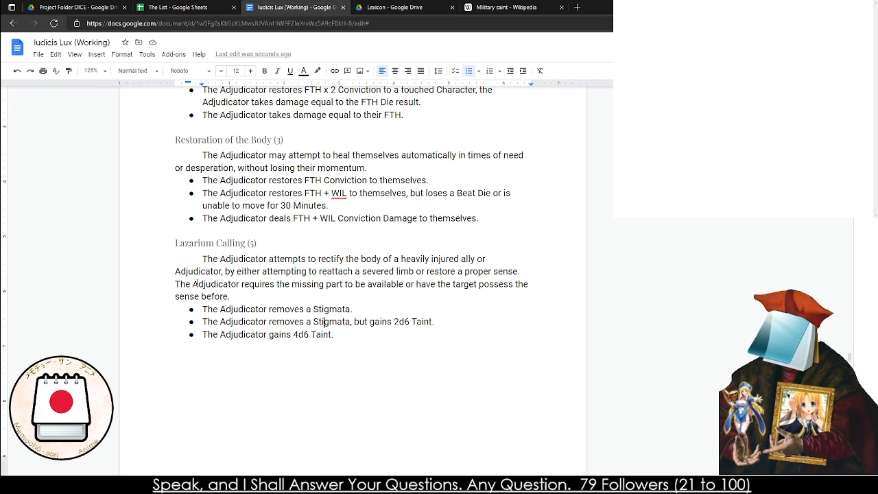
pyautogui.scroll(-4, 195, 282)
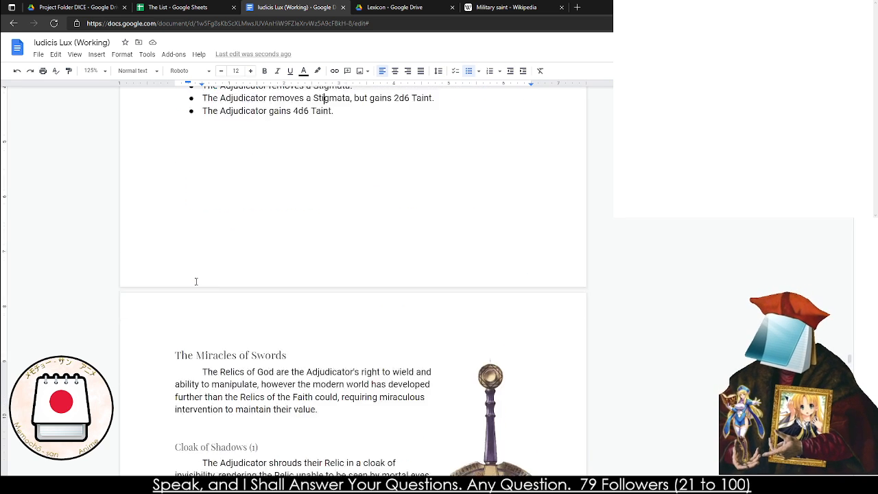
pyautogui.scroll(6, 196, 282)
pyautogui.scroll(1, 226, 343)
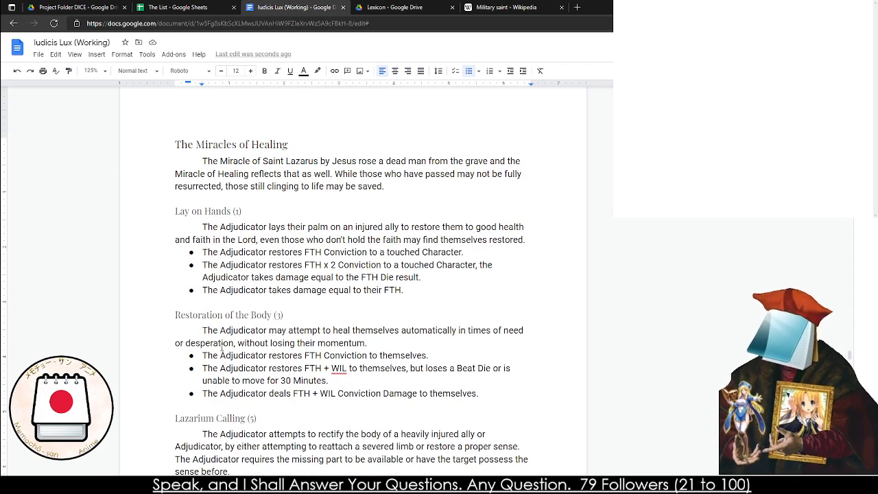
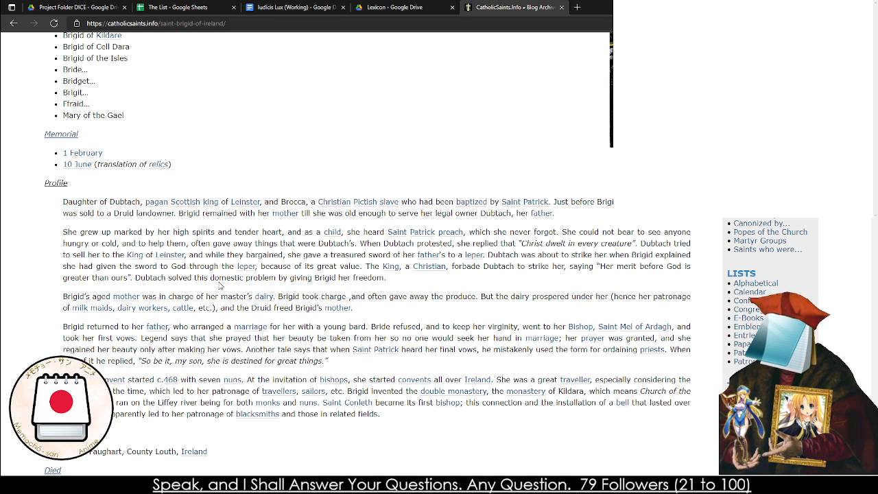
# Read the Profile section of the Saint Brigid of Ireland page on CatholicSaints.Info
pyautogui.moveTo(185, 297); pyautogui.dragTo(228, 296)
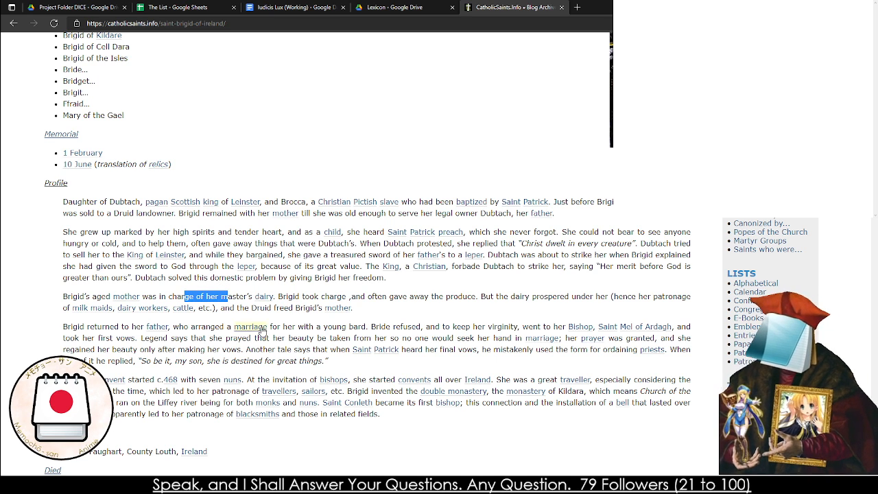
pyautogui.click(298, 326)
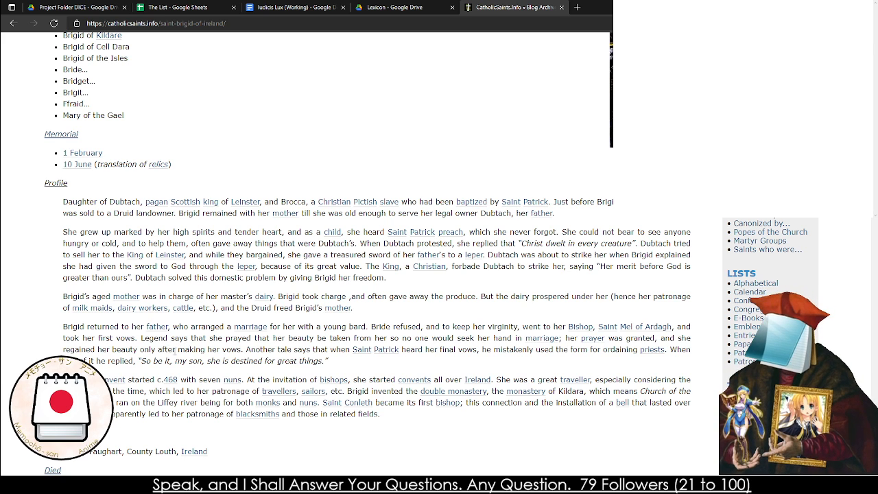
pyautogui.moveTo(242, 350); pyautogui.dragTo(295, 363)
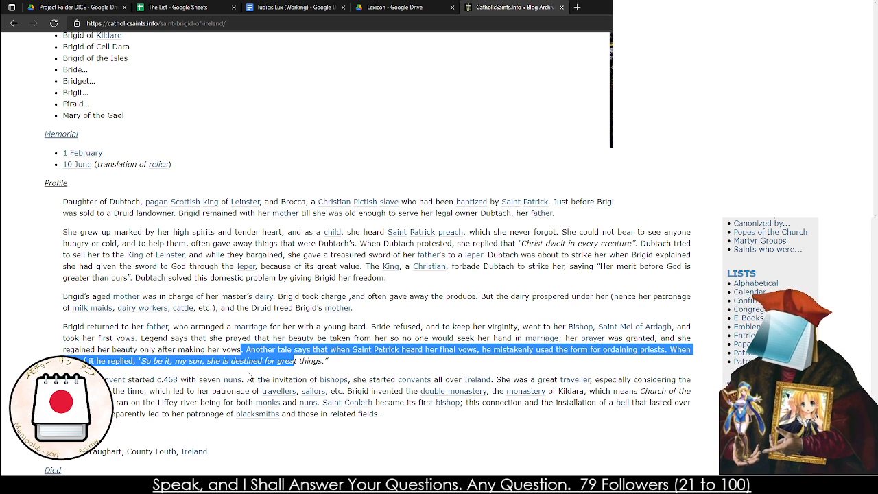
pyautogui.click(224, 362)
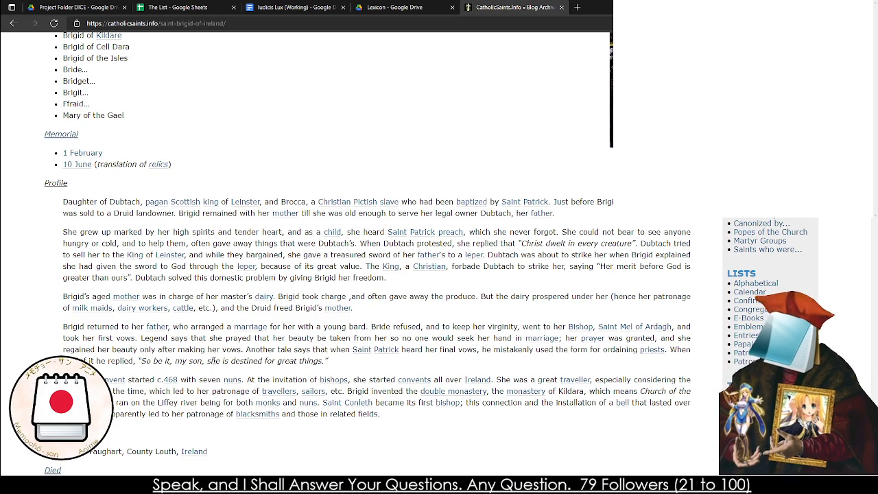
pyautogui.scroll(3, 213, 360)
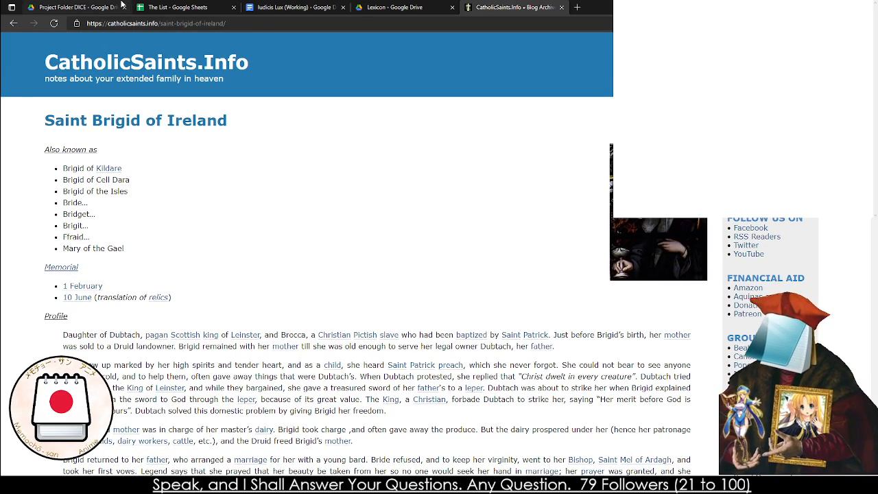
# Look through the open Drive folders and The List spreadsheet, ending on the Miracles of Healing in the Iudicis Lux document
pyautogui.click(122, 7)
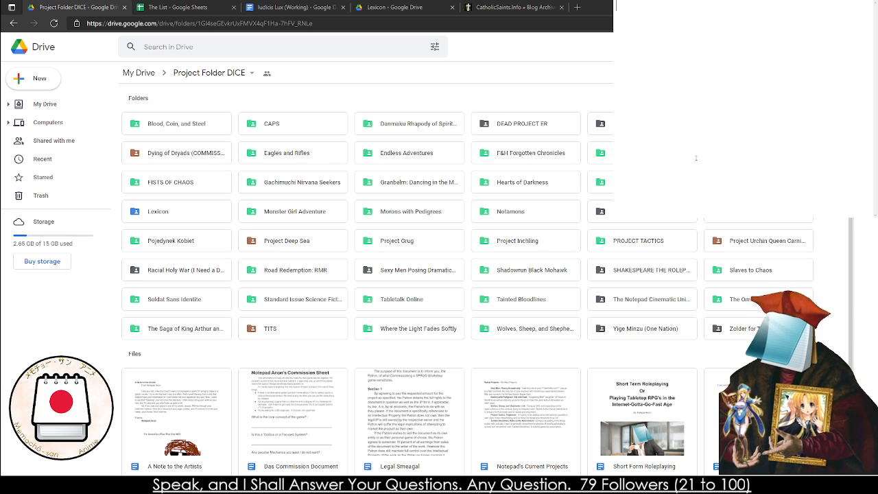
pyautogui.click(288, 6)
pyautogui.click(391, 7)
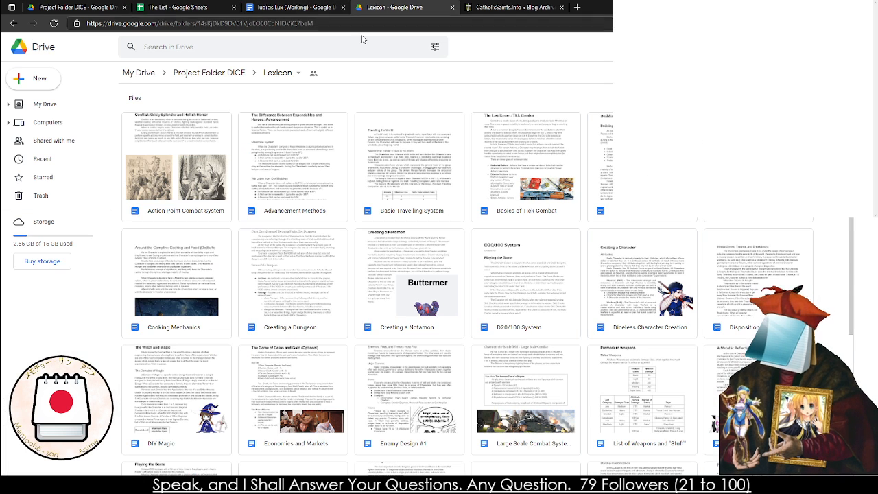
pyautogui.click(168, 9)
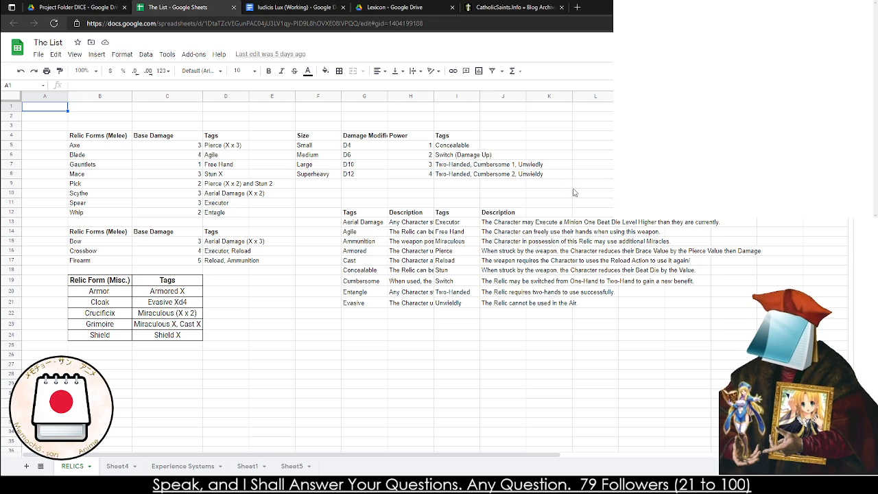
pyautogui.click(300, 7)
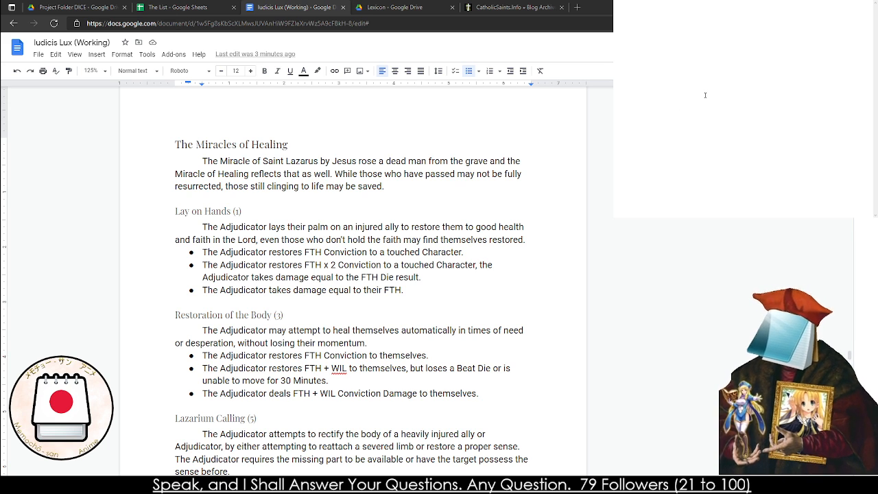
# Write the title "Brigid's Healing Song" in the blank note, checking the name against the Saint Brigid of Ireland page
pyautogui.write('The')
pyautogui.press('BackSpace')
pyautogui.press('BackSpace')
pyautogui.press('BackSpace')
pyautogui.write('Br')
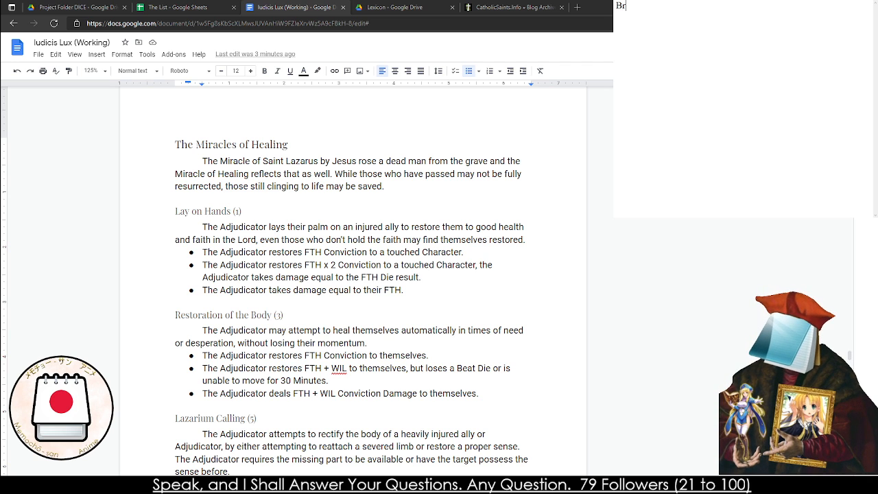
pyautogui.write('igid')
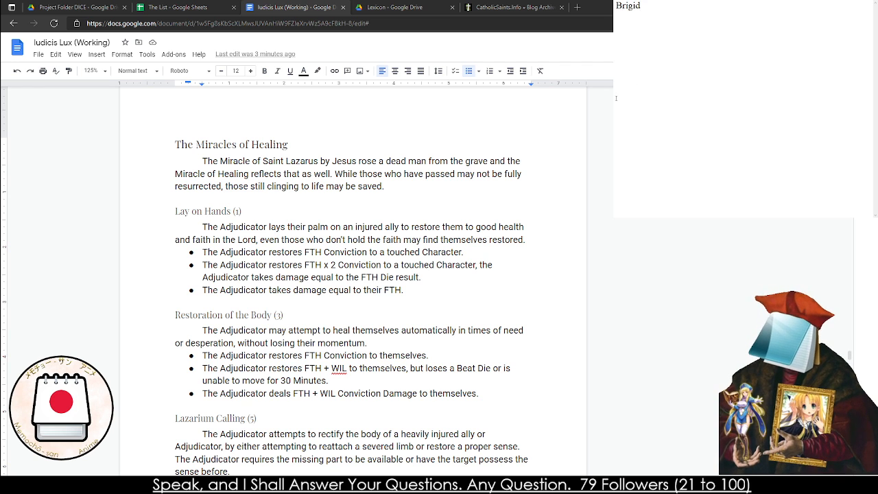
pyautogui.click(513, 7)
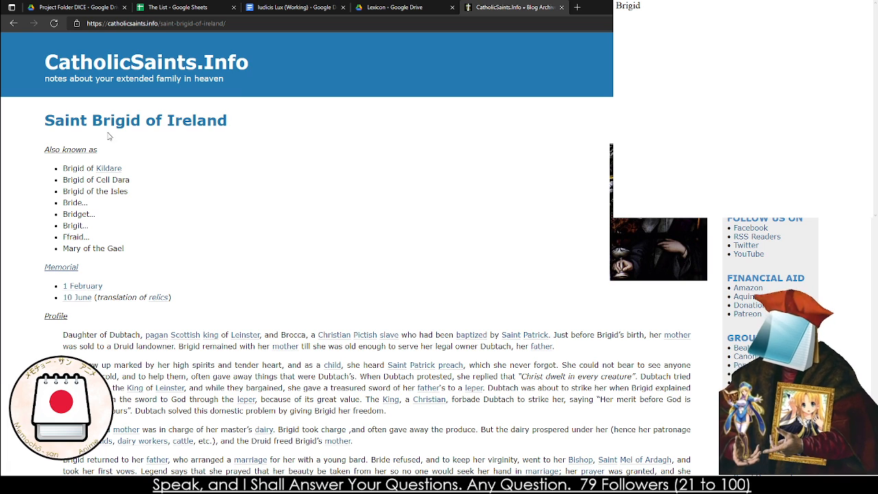
pyautogui.click(707, 127)
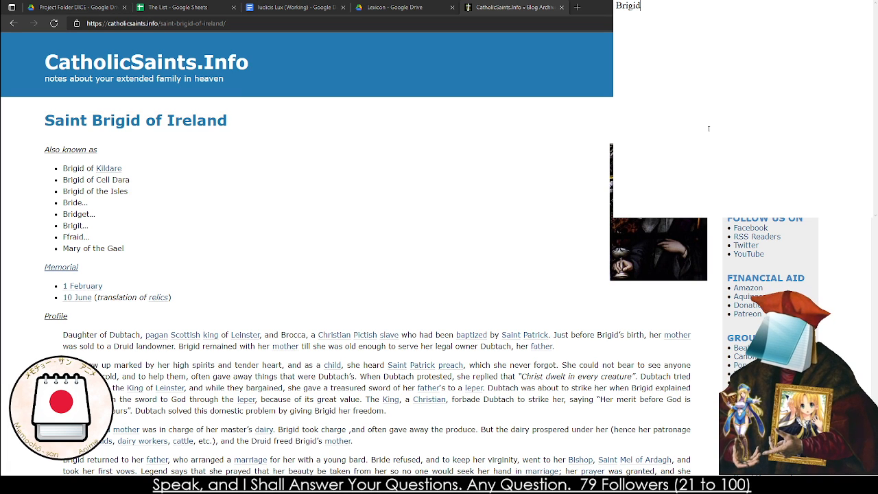
pyautogui.hotkey('ctrl', 'a')
pyautogui.click(653, 101)
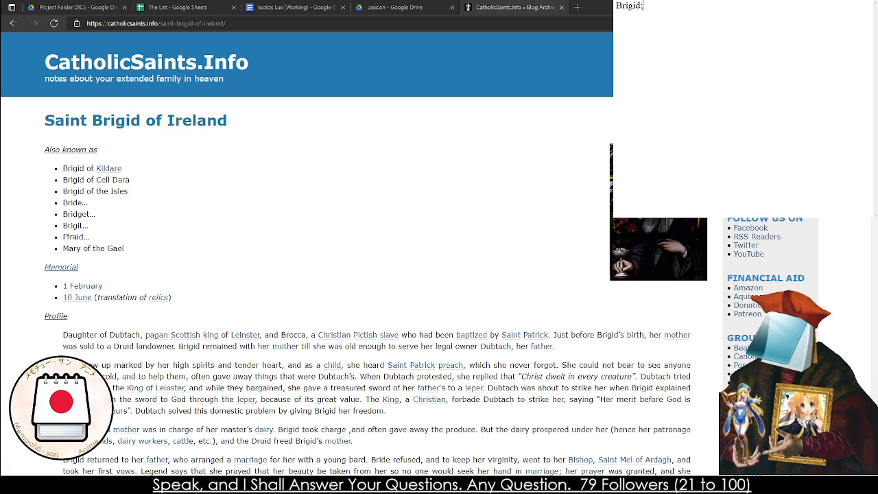
pyautogui.write("'s S")
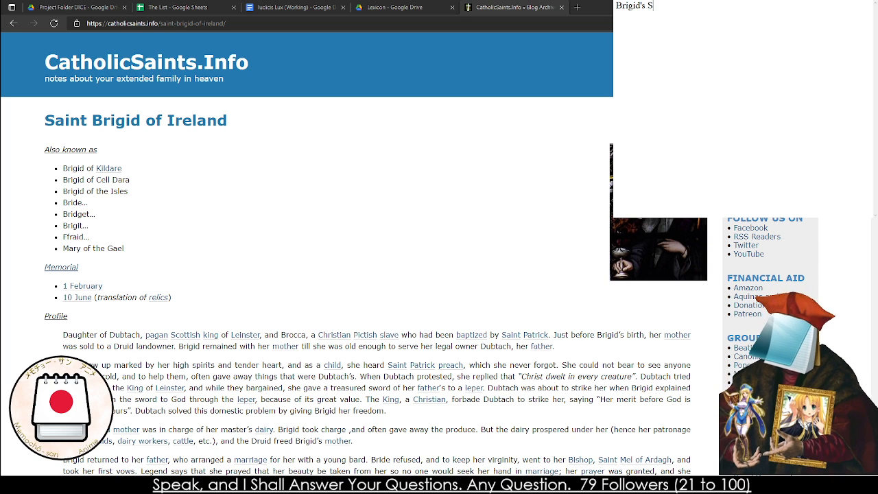
pyautogui.press('BackSpace')
pyautogui.write('Healing Song ')
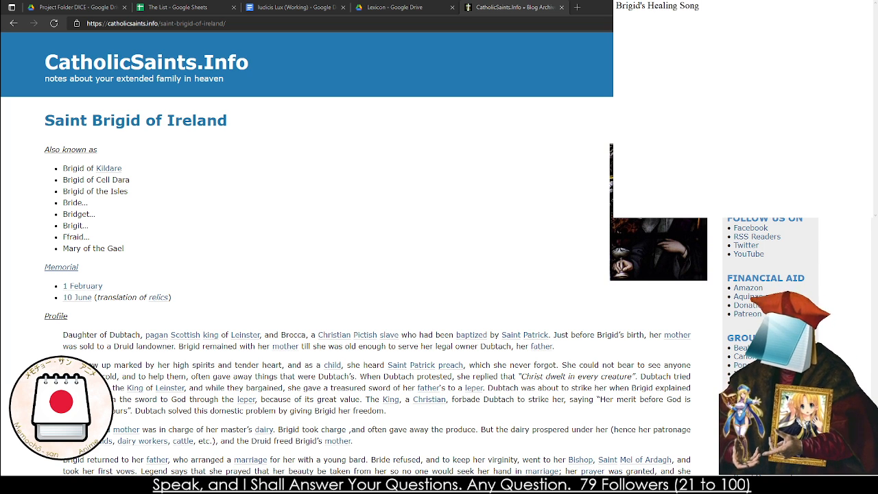
pyautogui.write('The ')
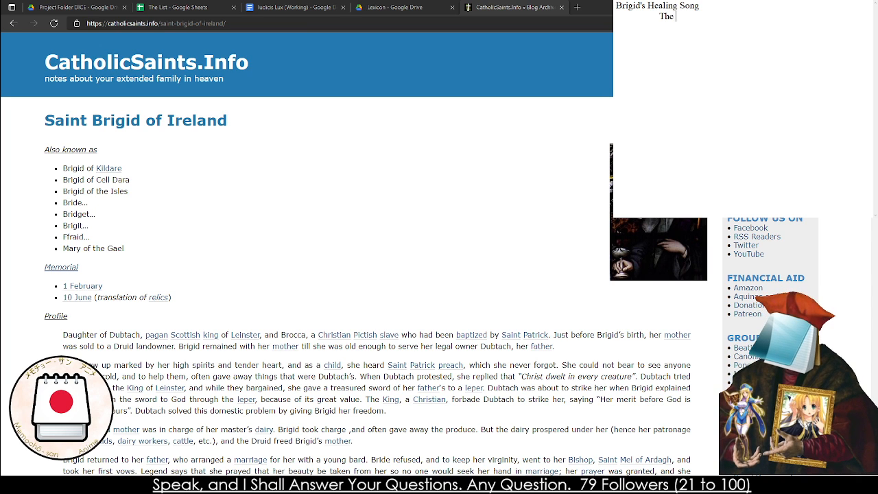
pyautogui.write('Adjudicator ')
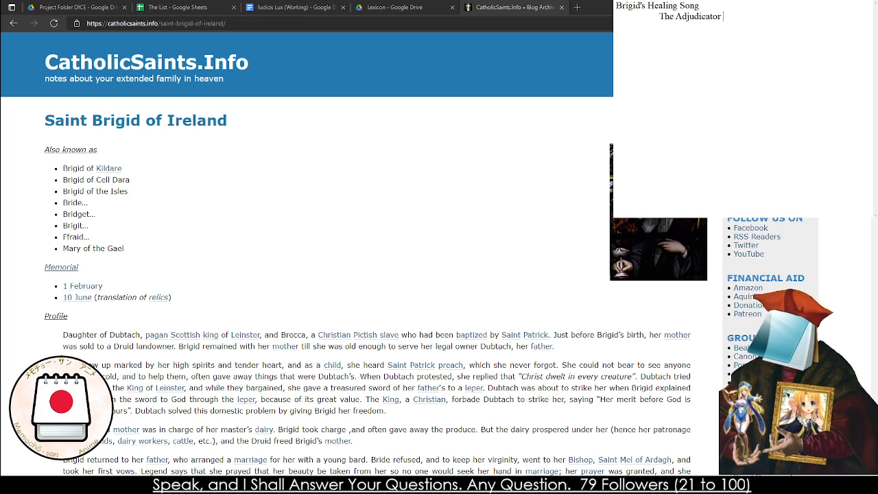
pyautogui.write('lets')
# Start an indented description below the title in the note with "The Adjudicator hums a quiet hymn,"
pyautogui.press('BackSpace')
pyautogui.press('BackSpace')
pyautogui.press('BackSpace')
pyautogui.press('BackSpace')
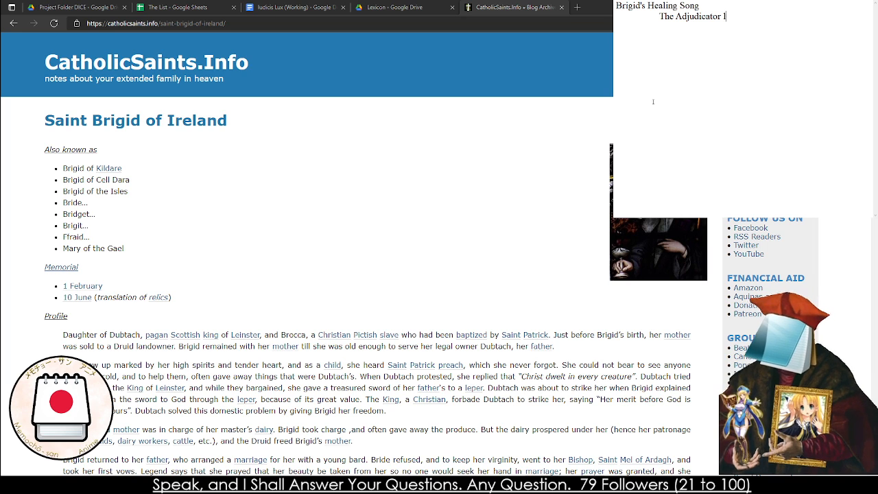
pyautogui.write('hums an')
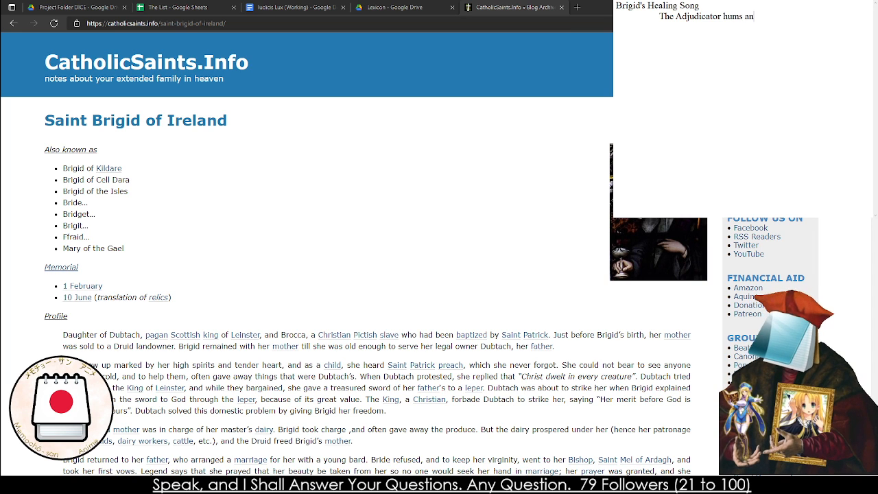
pyautogui.press('BackSpace')
pyautogui.write('quiet hymn ')
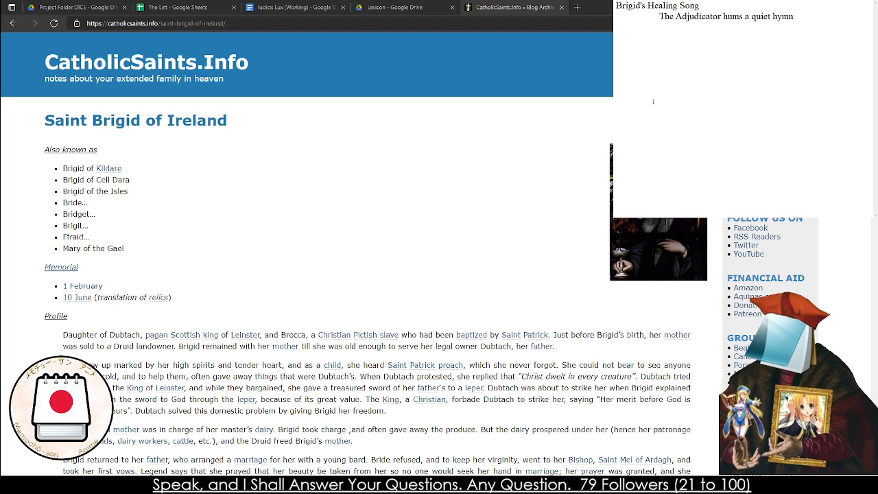
pyautogui.write(', ')
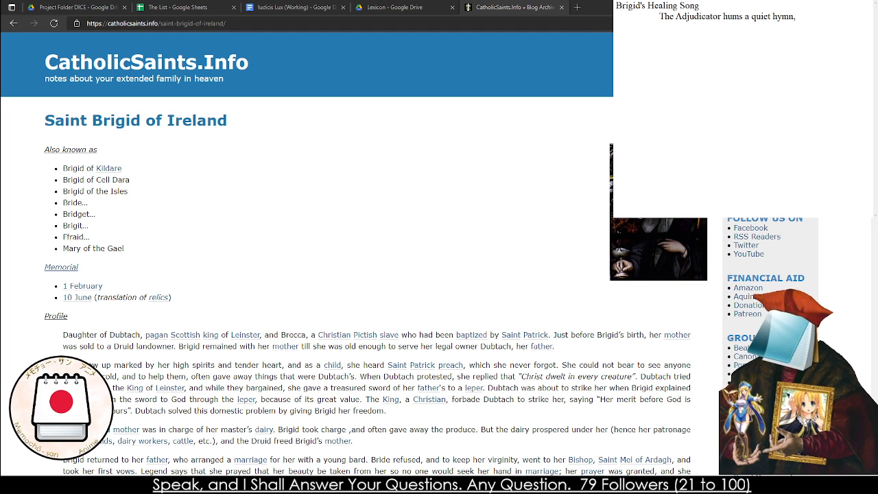
pyautogui.write('quickly al')
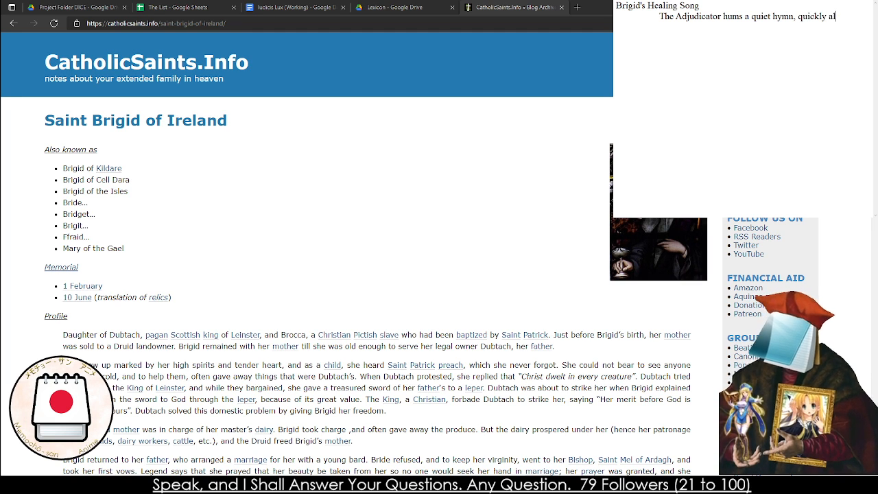
pyautogui.press('BackSpace')
pyautogui.press('BackSpace')
pyautogui.press('BackSpace')
pyautogui.press('BackSpace')
pyautogui.press('BackSpace')
pyautogui.press('BackSpace')
pyautogui.press('BackSpace')
pyautogui.press('BackSpace')
pyautogui.press('BackSpace')
pyautogui.press('BackSpace')
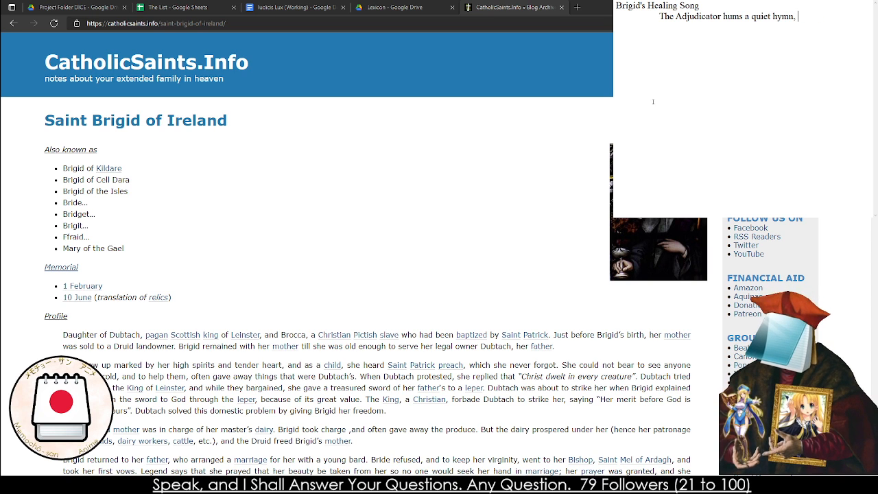
# Continue the description in the note with "those who hear it the soft words are"
pyautogui.write('those who hear ')
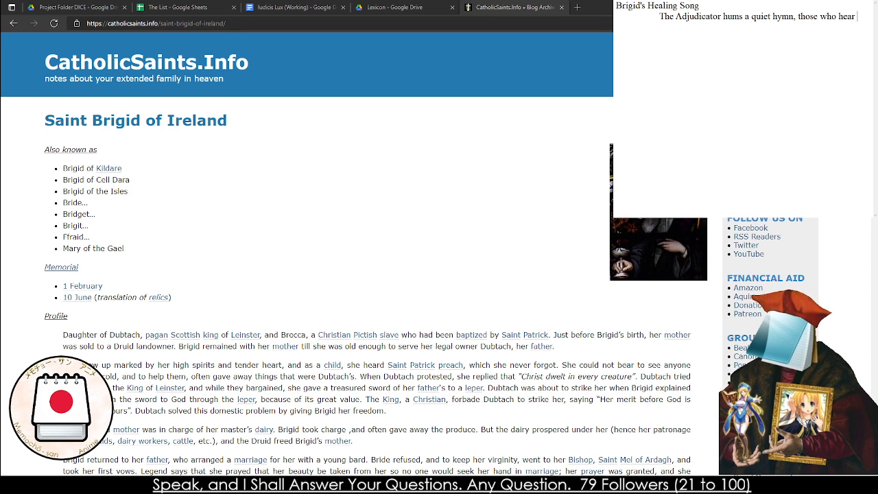
pyautogui.write('it are')
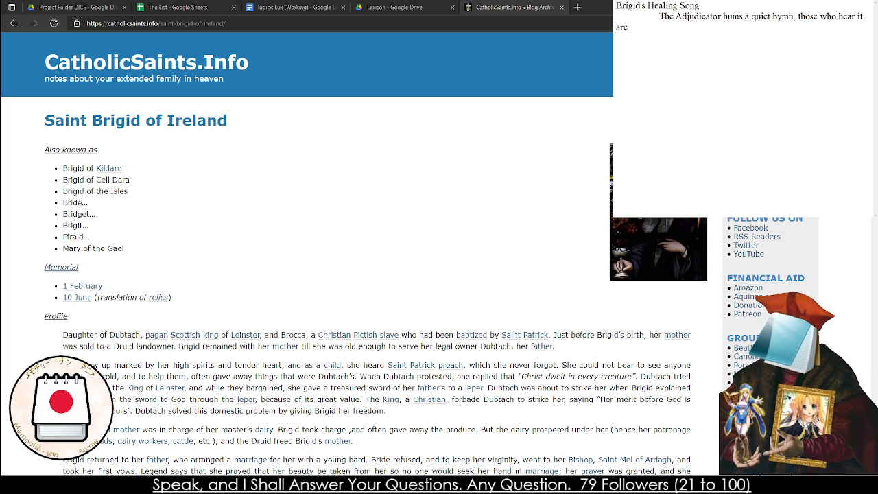
pyautogui.press('BackSpace')
pyautogui.press('BackSpace')
pyautogui.press('BackSpace')
pyautogui.write('those who hea')
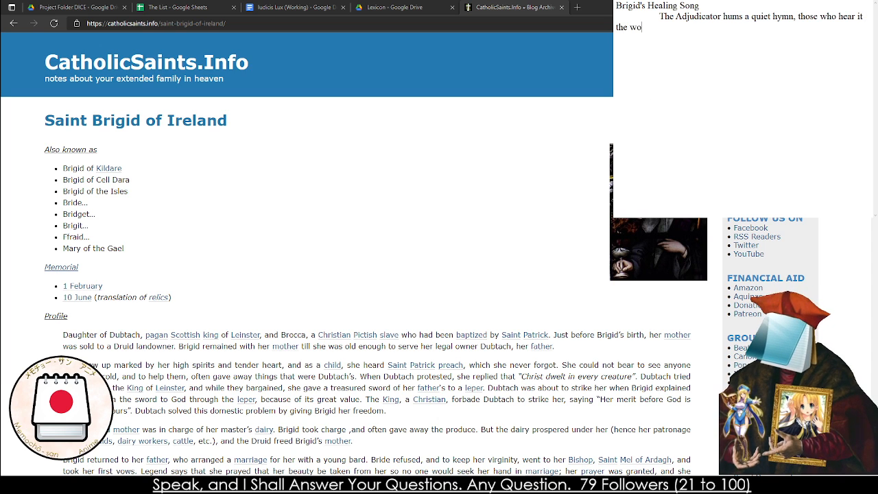
pyautogui.press('BackSpace')
pyautogui.press('BackSpace')
pyautogui.press('BackSpace')
pyautogui.write('sof')
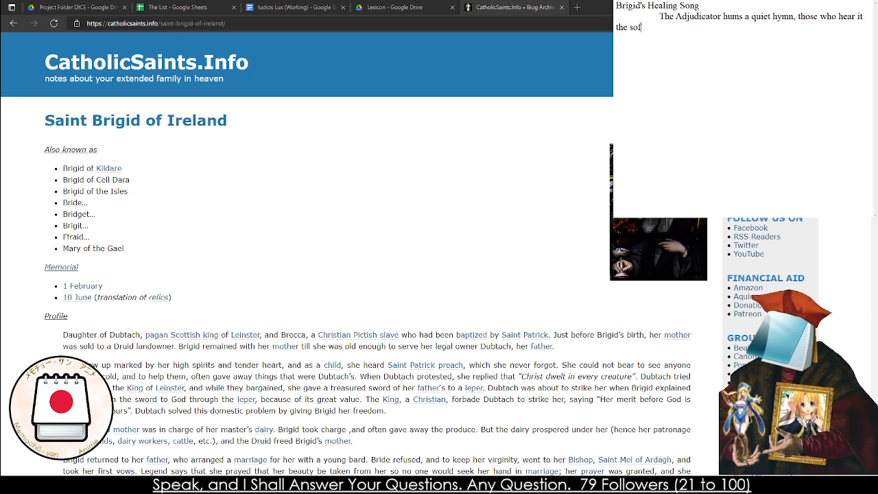
pyautogui.write('t words are heal')
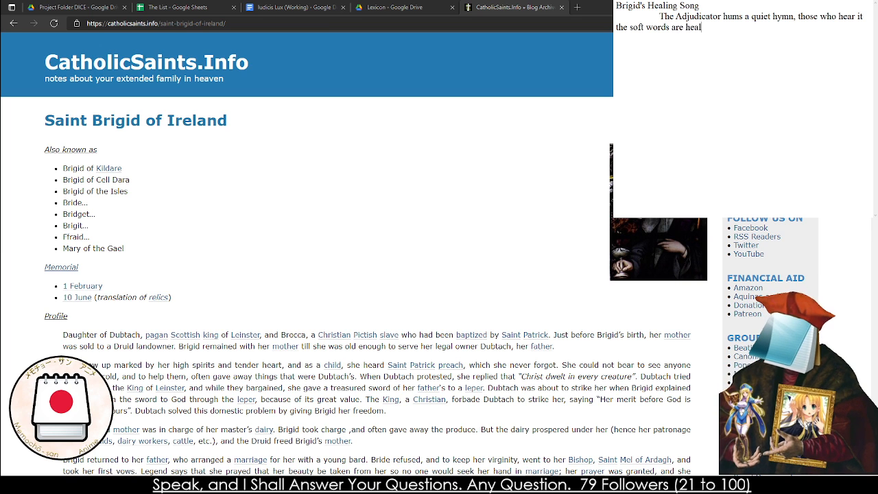
pyautogui.write('ed in')
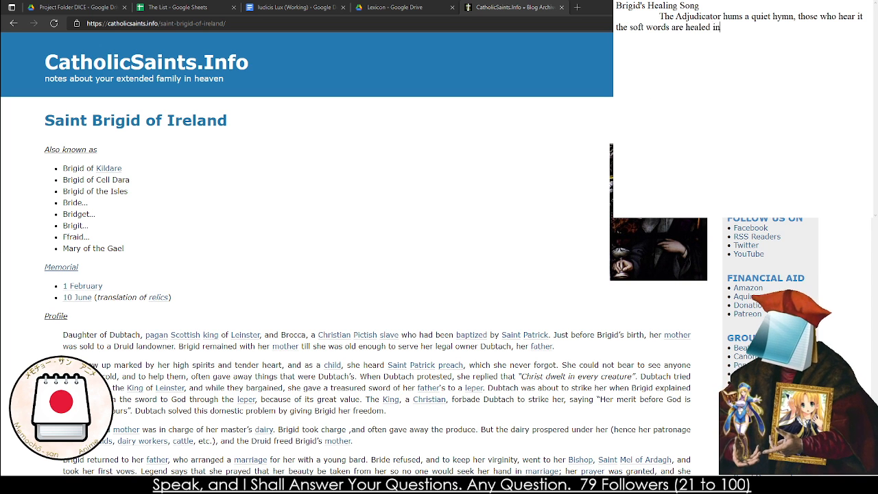
pyautogui.write('juries and ')
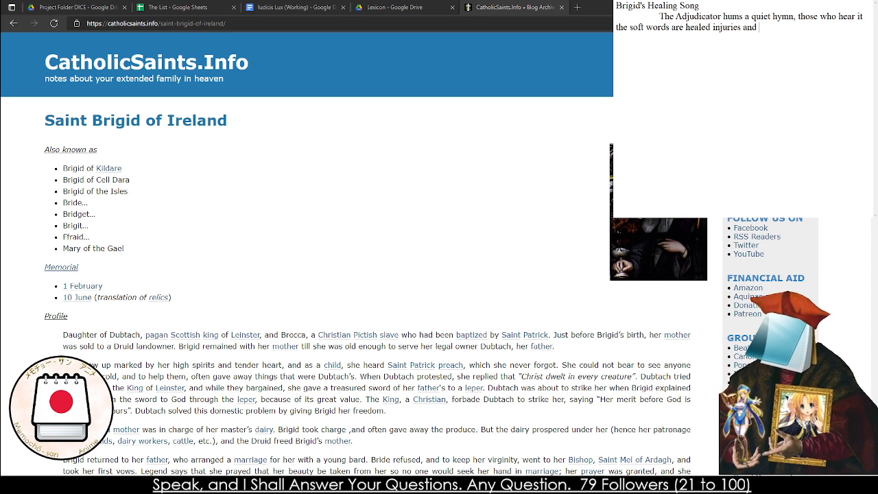
pyautogui.write('t')
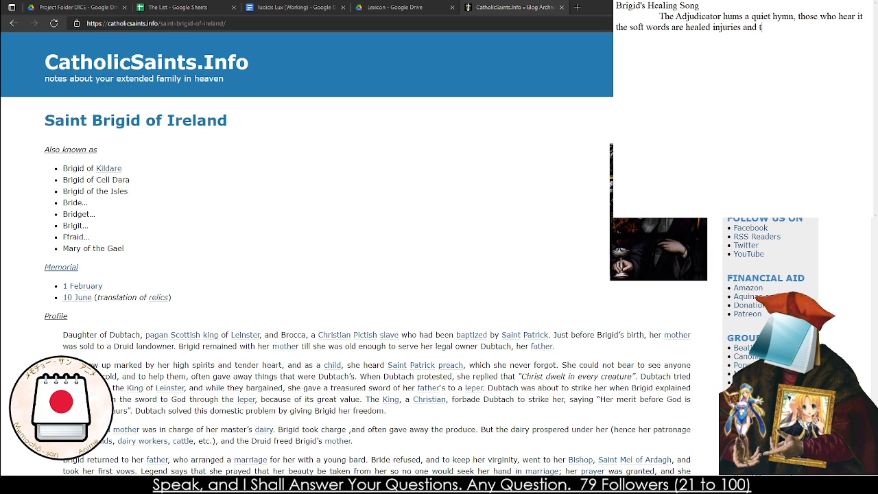
pyautogui.write('heir pain subsides.')
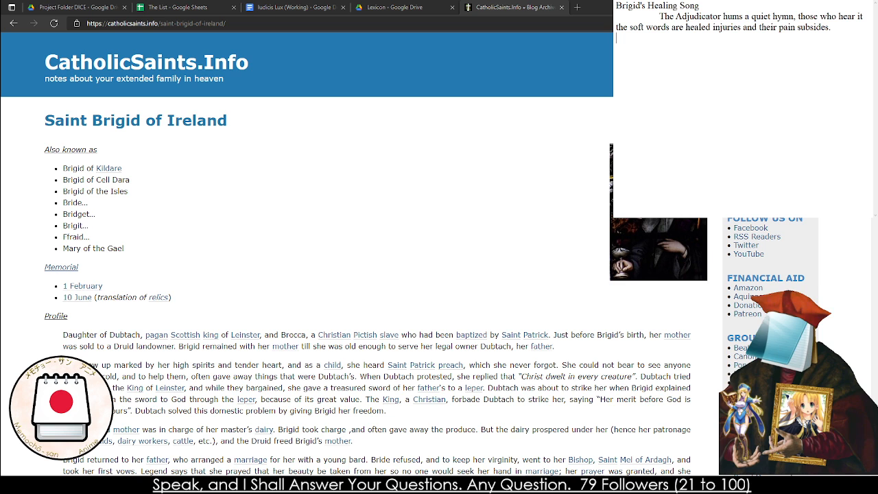
# Complete the description with "healed injuries and their pain subsides.", start a new line, and return to the Iudicis Lux document
pyautogui.press('Return')
pyautogui.click(398, 7)
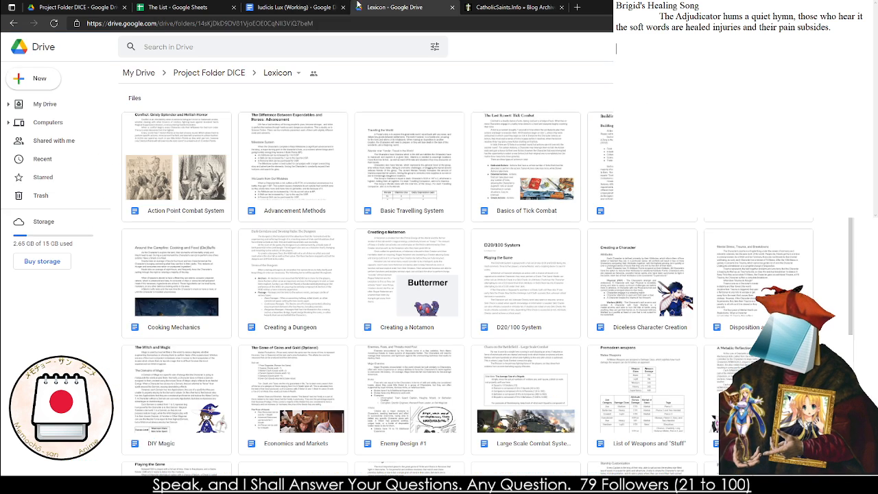
pyautogui.click(288, 6)
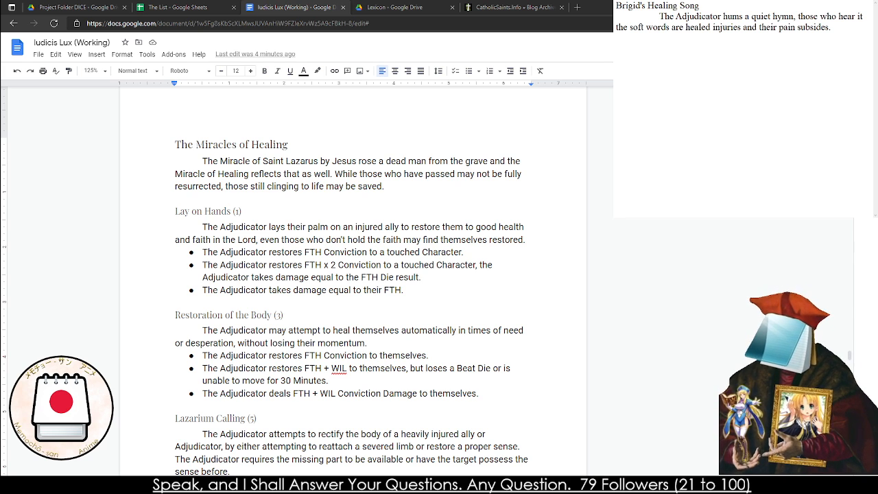
# Start an effect line in the note, below the healing song's description, with "The Adjudicator restores"
pyautogui.doubleClick(636, 364)
pyautogui.click(617, 49)
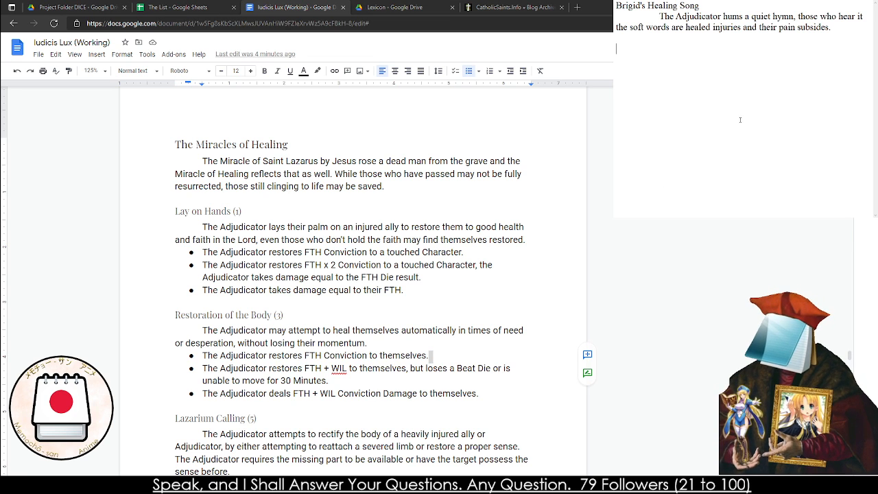
pyautogui.write('THe A')
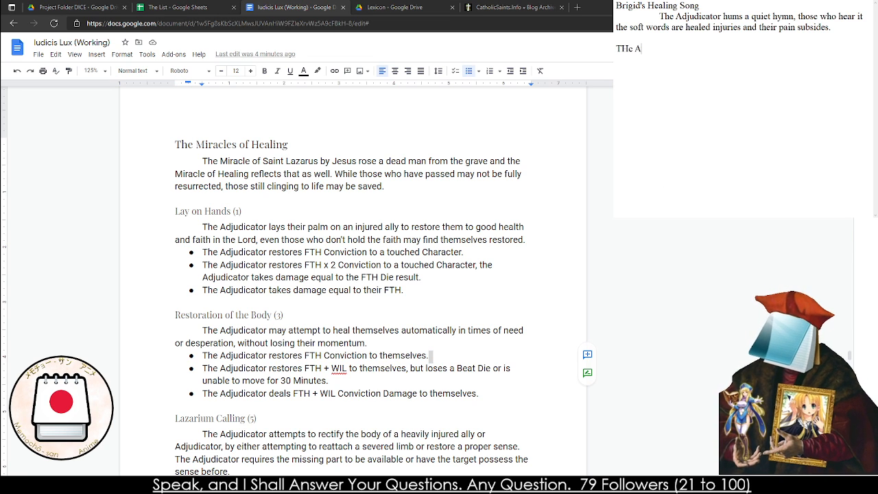
pyautogui.write('djudicator restore')
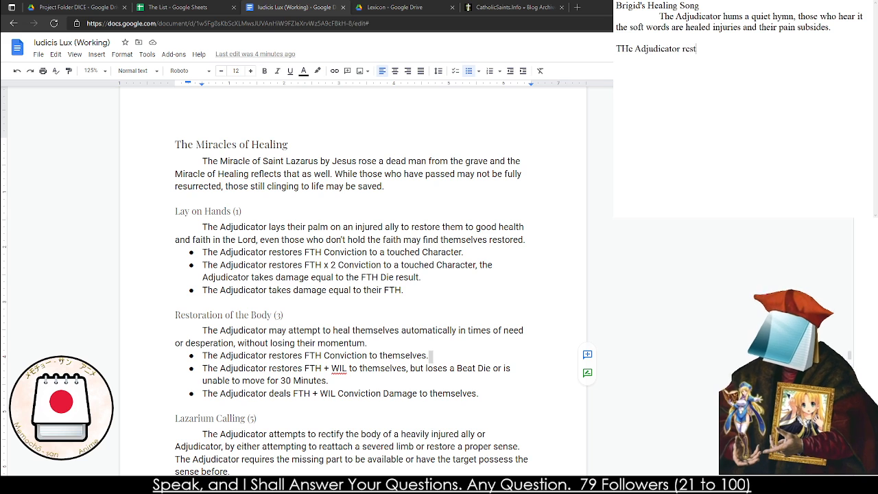
pyautogui.press('BackSpace')
pyautogui.press('BackSpace')
pyautogui.press('BackSpace')
pyautogui.press('BackSpace')
pyautogui.write('tores F')
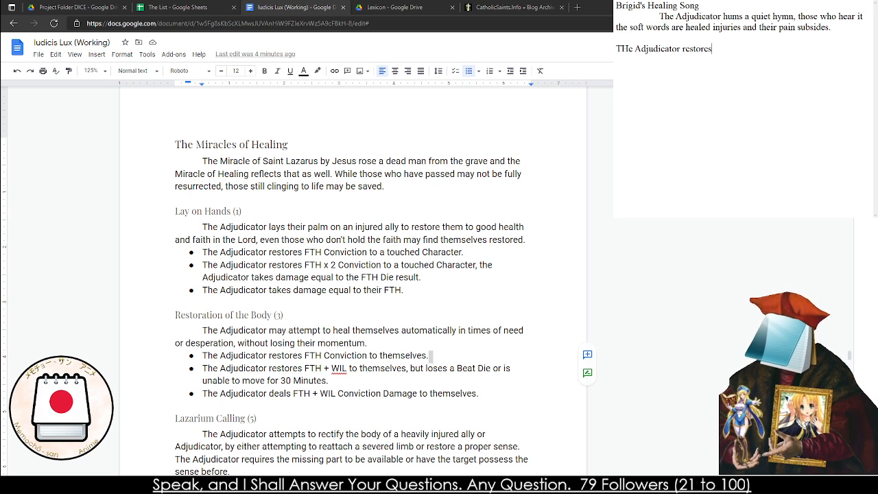
pyautogui.press('BackSpace')
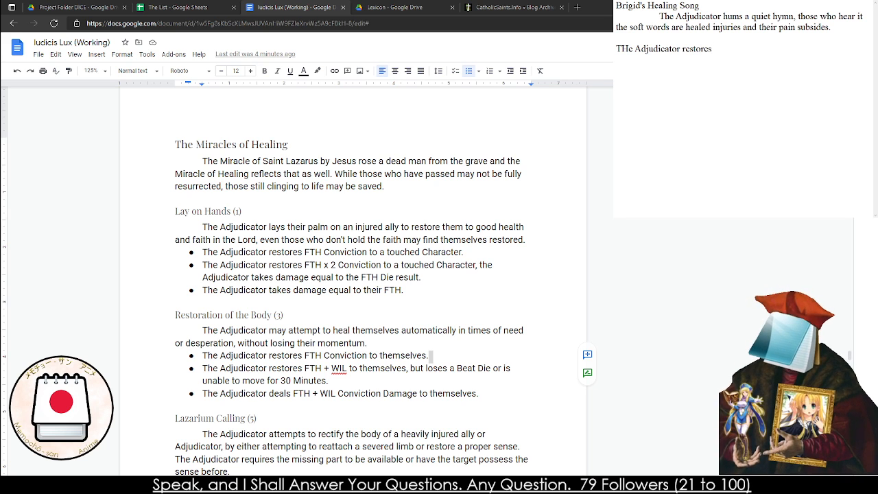
# Complete the first effect line with "3 Conviction / Round for two rounds to all Allies within 2 Sections."
pyautogui.write('3 Convic')
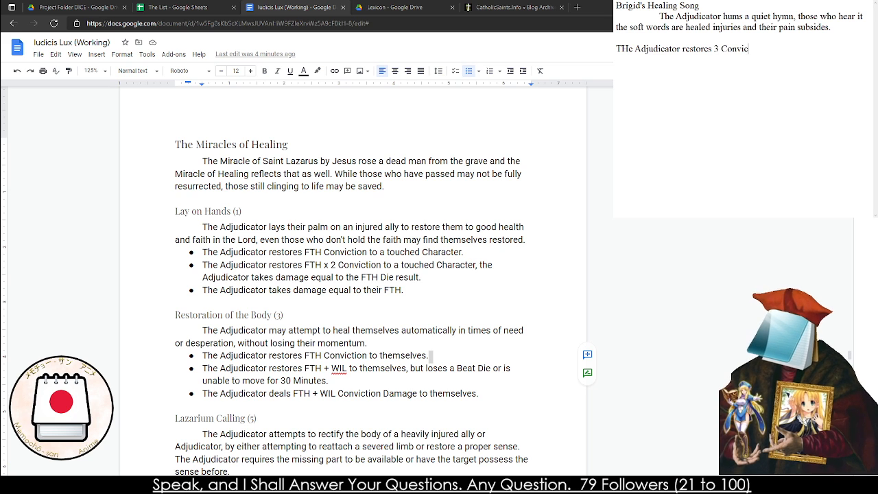
pyautogui.write('tion / Round f')
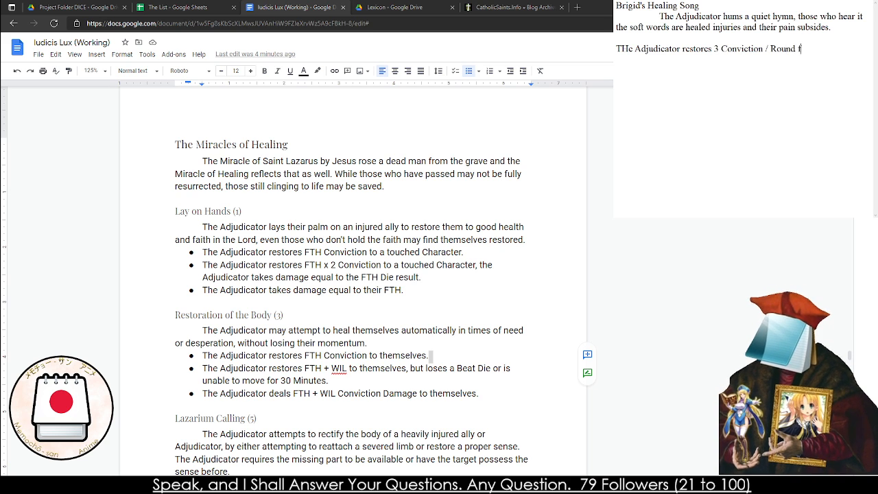
pyautogui.write('or 2 Roun')
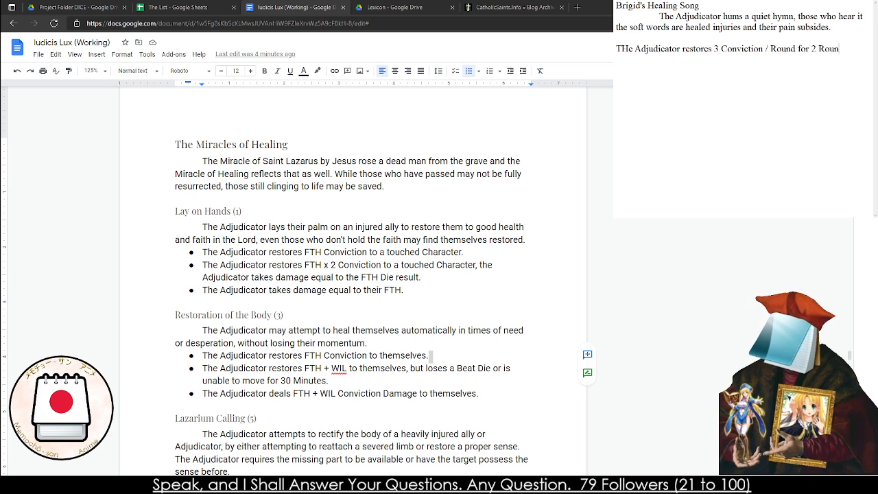
pyautogui.press('BackSpace')
pyautogui.press('BackSpace')
pyautogui.press('BackSpace')
pyautogui.press('BackSpace')
pyautogui.press('BackSpace')
pyautogui.press('BackSpace')
pyautogui.write('two rou')
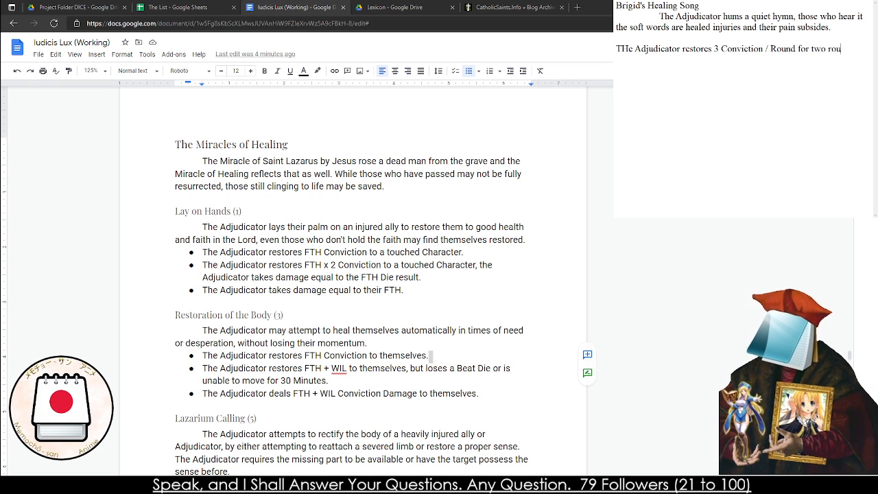
pyautogui.write('nds to all Al')
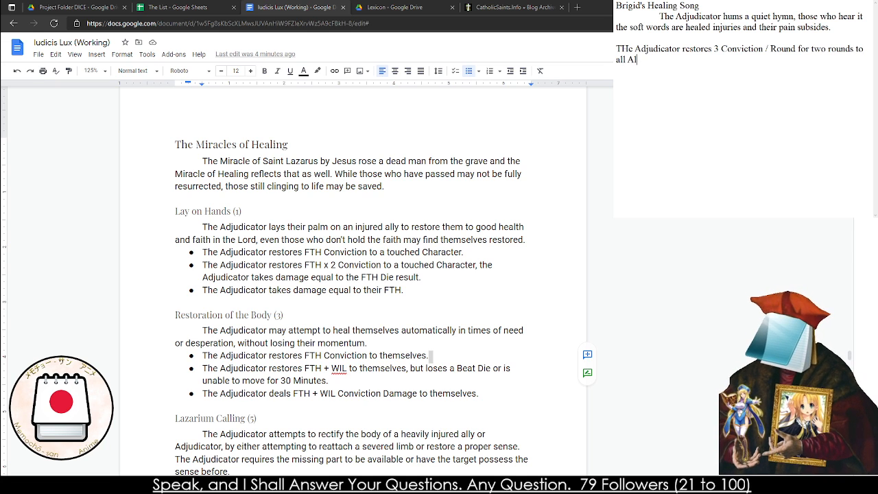
pyautogui.write('lies within ')
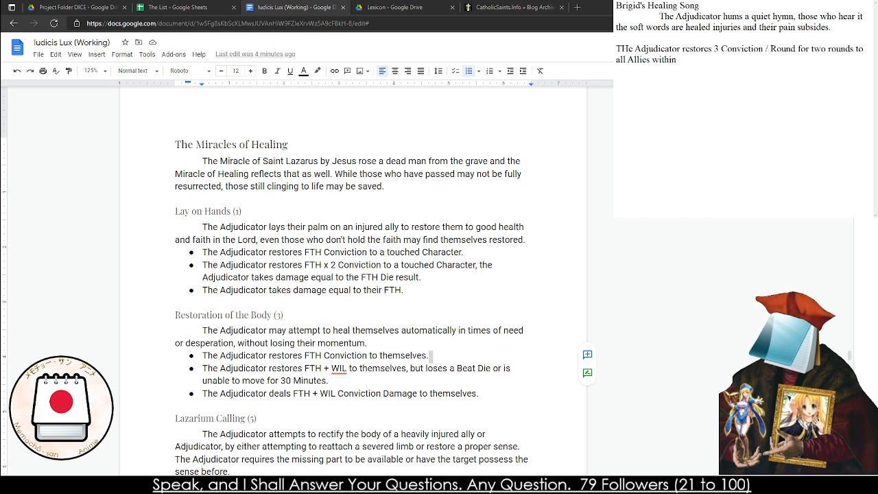
pyautogui.write('2 Sections.')
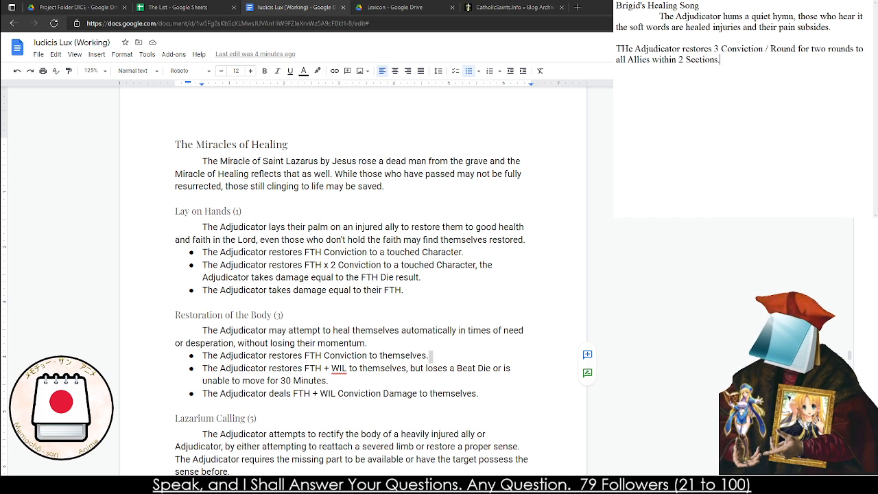
# Add an effect line restoring 5 Conviction / Round for three rounds to all allies within 2 Sections, and start another with "The Adjudicator"
pyautogui.press('Return')
pyautogui.write('The A')
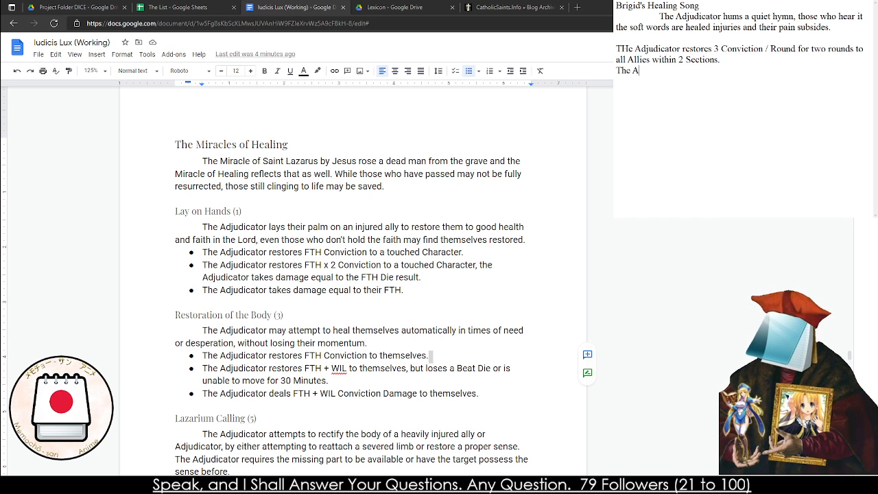
pyautogui.write('djucicator restor')
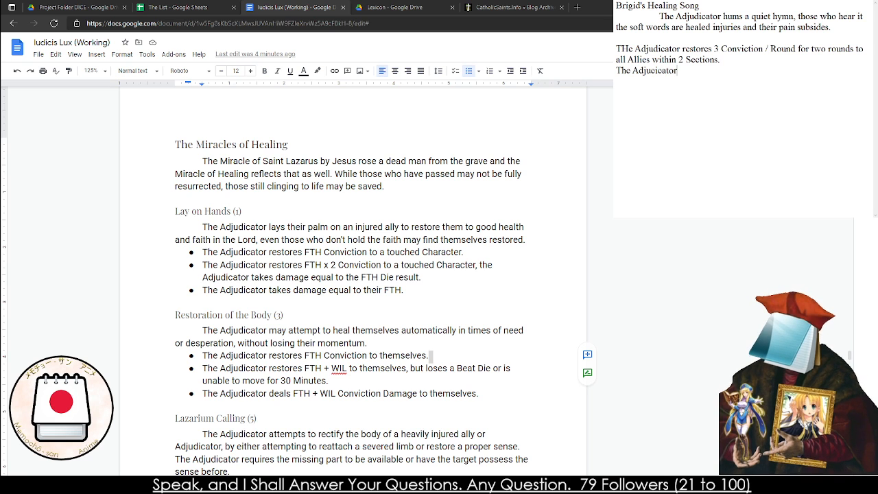
pyautogui.write('es 5 Co')
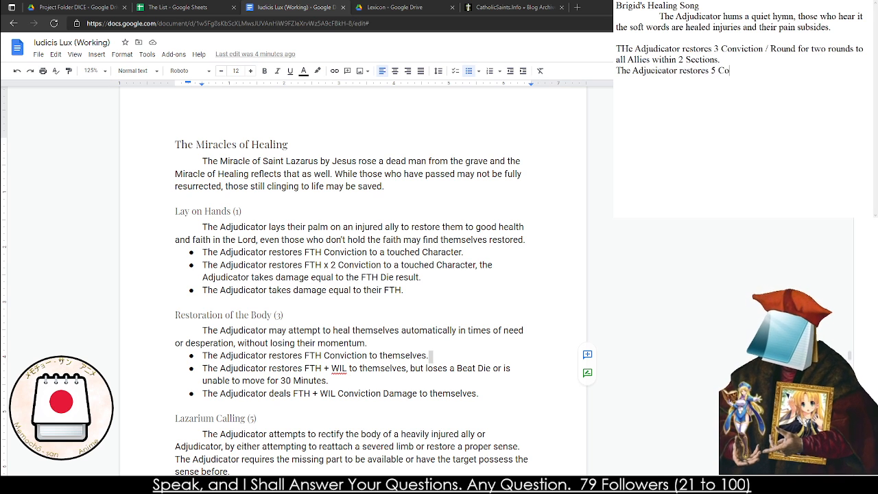
pyautogui.write('nvcition / Round ')
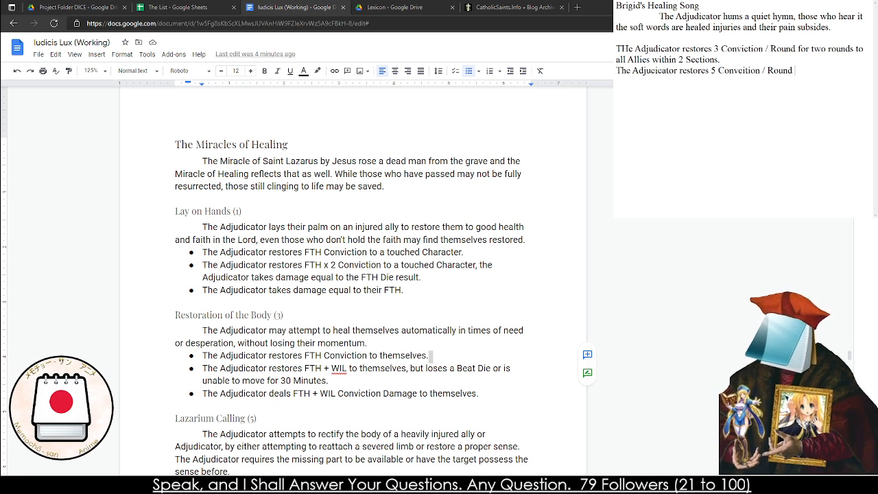
pyautogui.write('for three rou')
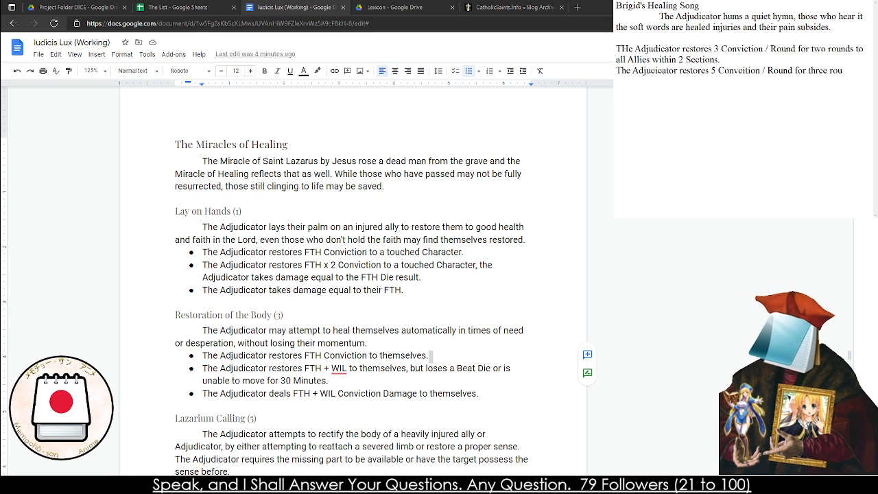
pyautogui.write('nds to all allie')
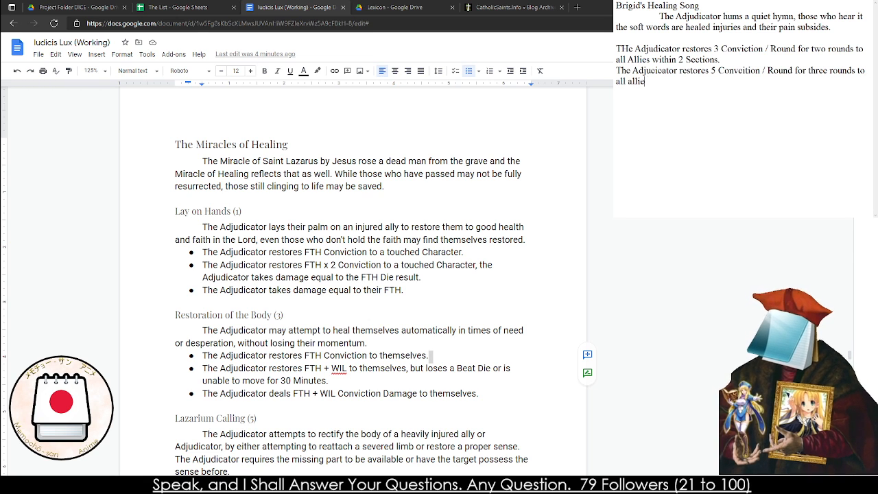
pyautogui.write('s within 2 Secti')
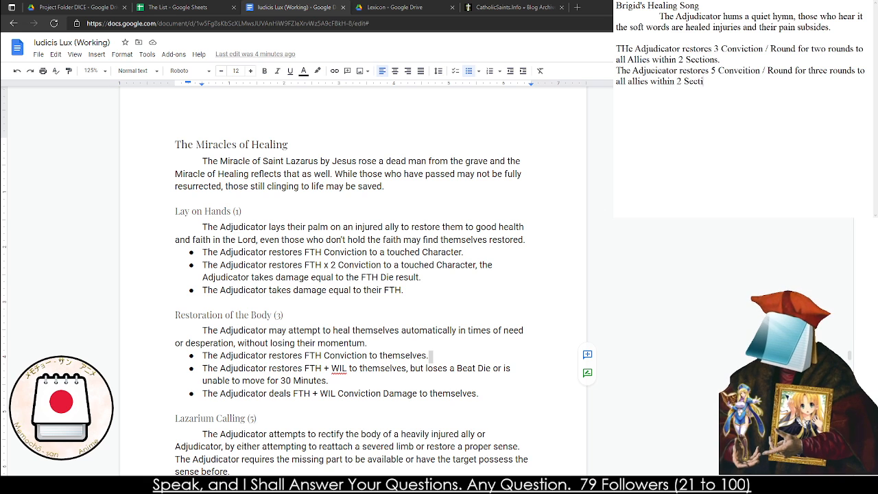
pyautogui.write('ons. The A')
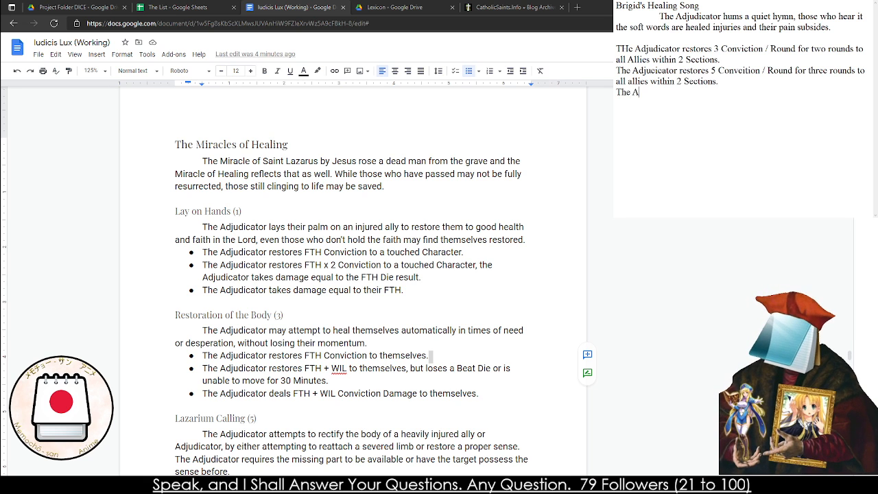
pyautogui.write('djudicator ')
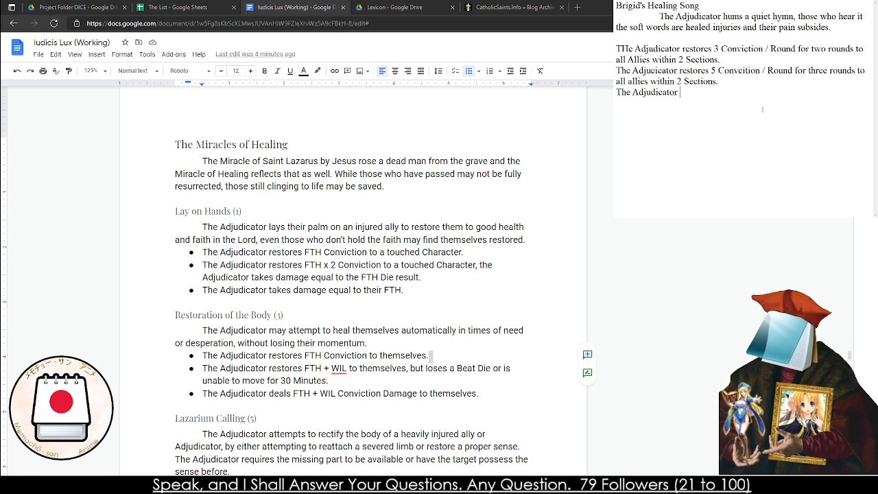
pyautogui.write('heals all')
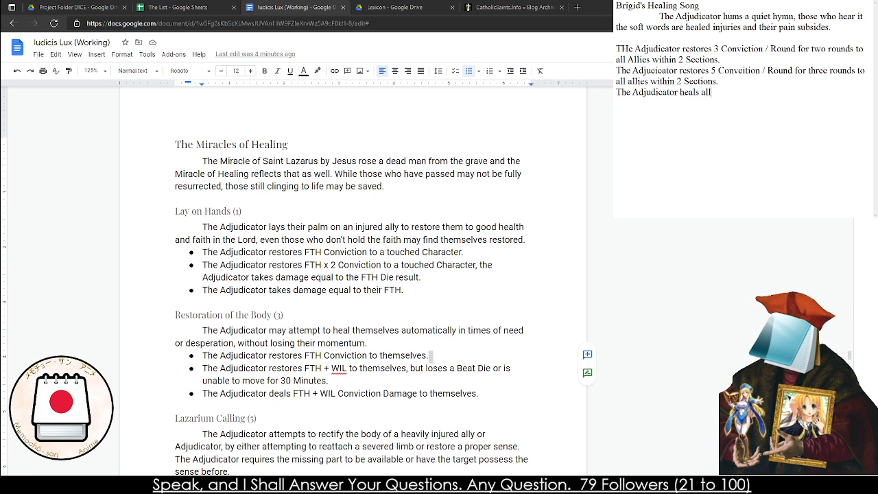
pyautogui.press('BackSpace')
pyautogui.press('BackSpace')
pyautogui.press('BackSpace')
pyautogui.write('the')
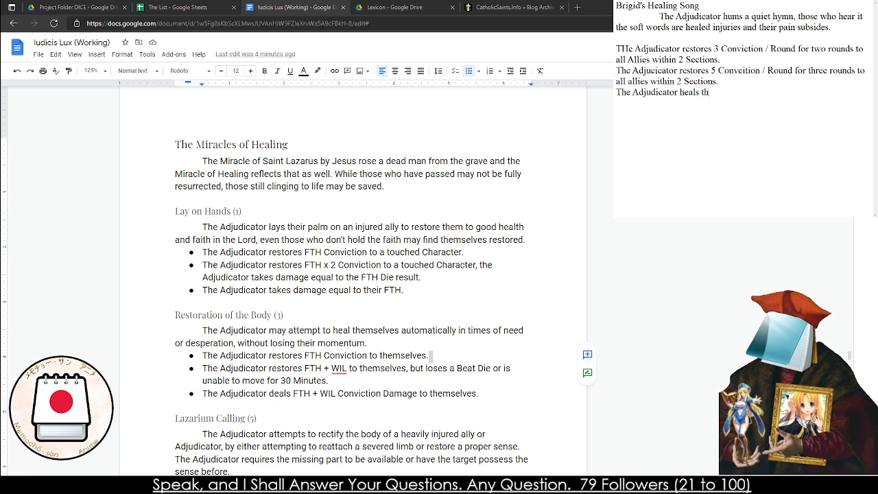
pyautogui.press('BackSpace')
pyautogui.press('BackSpace')
pyautogui.press('BackSpace')
pyautogui.press('BackSpace')
pyautogui.press('BackSpace')
pyautogui.press('BackSpace')
pyautogui.press('BackSpace')
pyautogui.press('BackSpace')
pyautogui.press('BackSpace')
# Complete the third effect line with "coughs up bile and sickness, they lose two steps of their Beat Die."
pyautogui.write('coughs up')
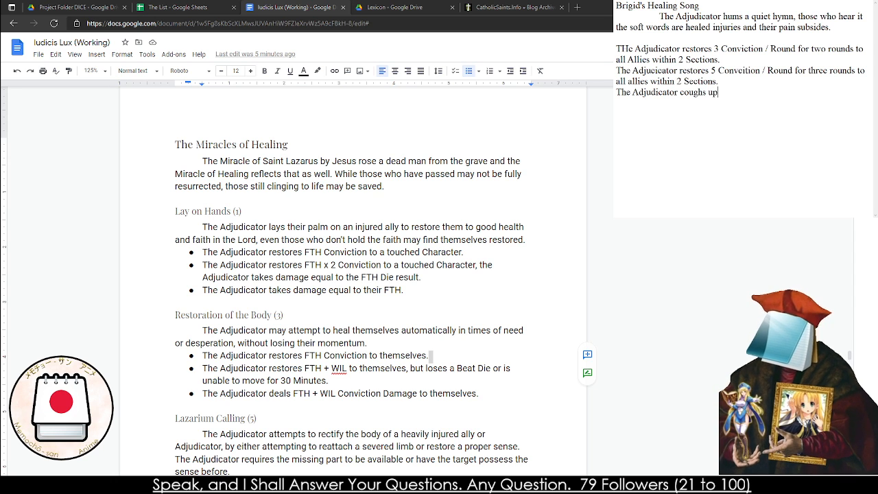
pyautogui.write(' bile and ')
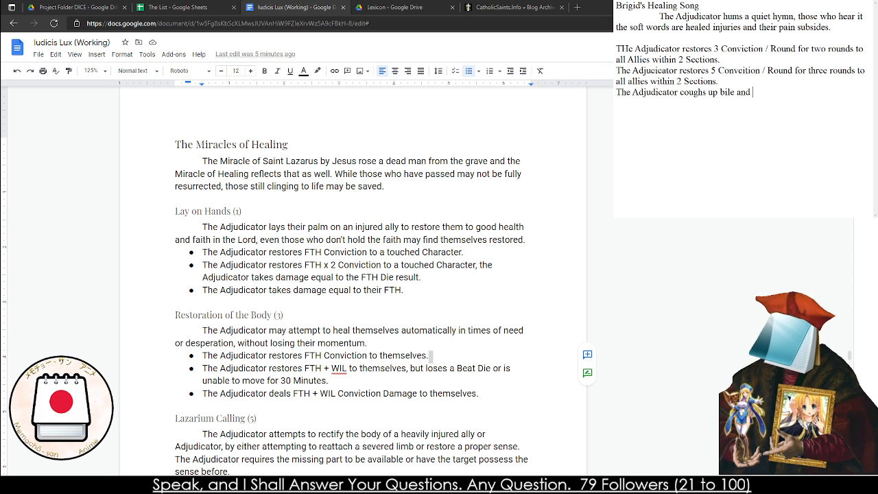
pyautogui.write('sickness, they ')
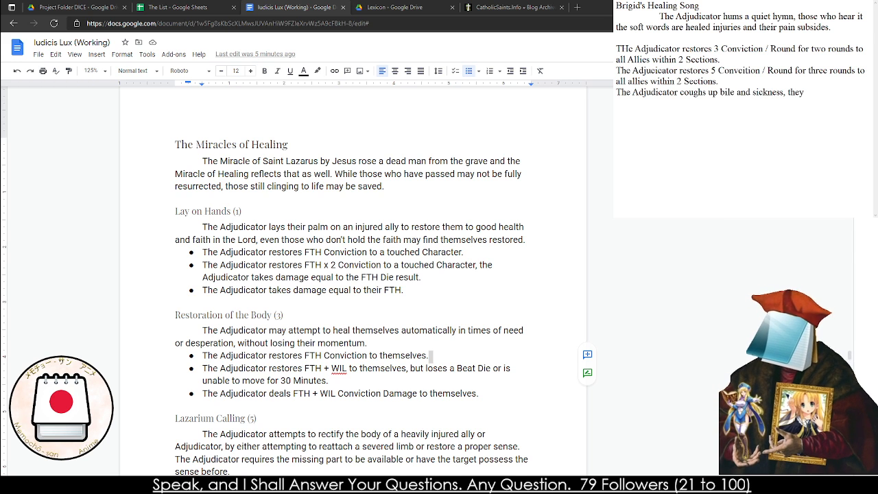
pyautogui.write('lose')
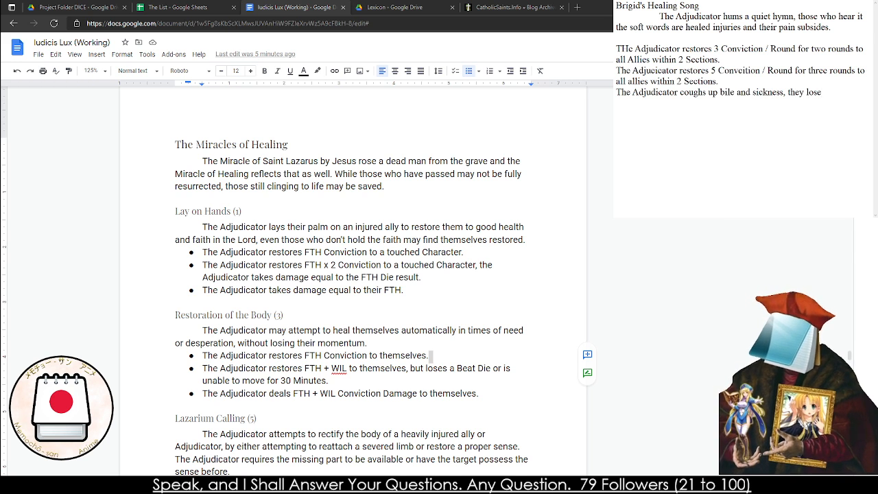
pyautogui.write(' two steps of their b')
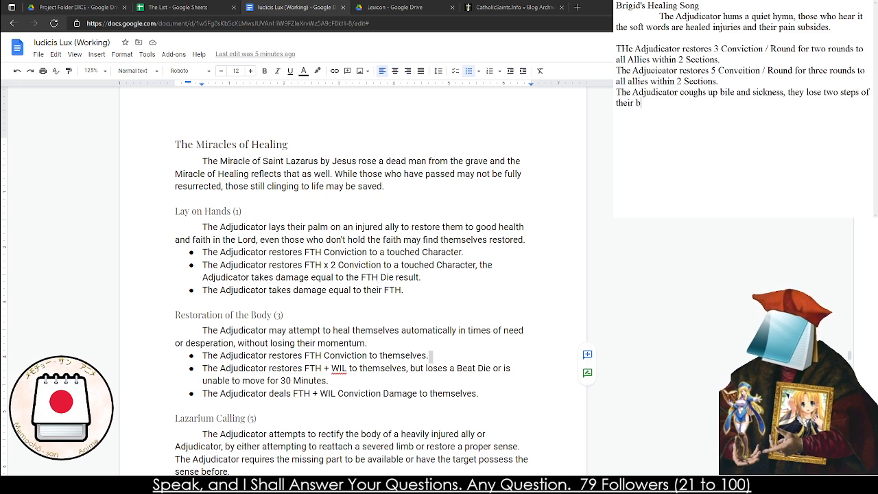
pyautogui.press('BackSpace')
pyautogui.write('Beat Die.')
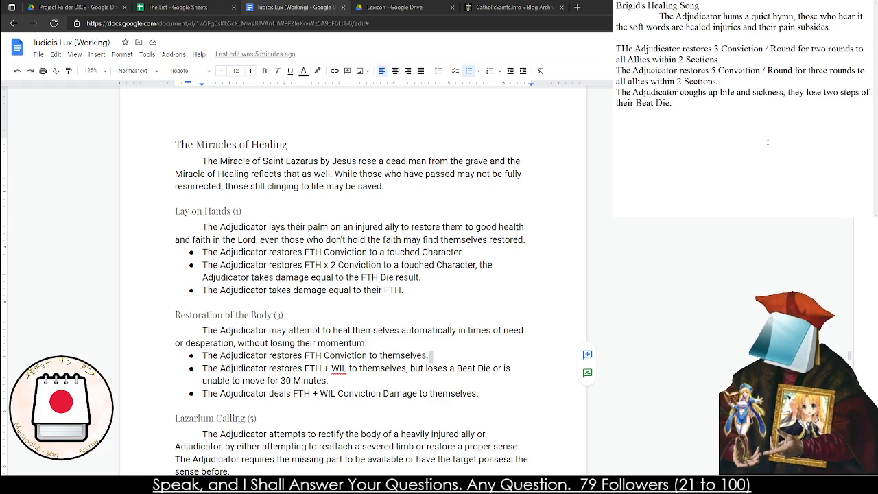
pyautogui.hotkey('ctrl', 'a')
pyautogui.click(175, 7)
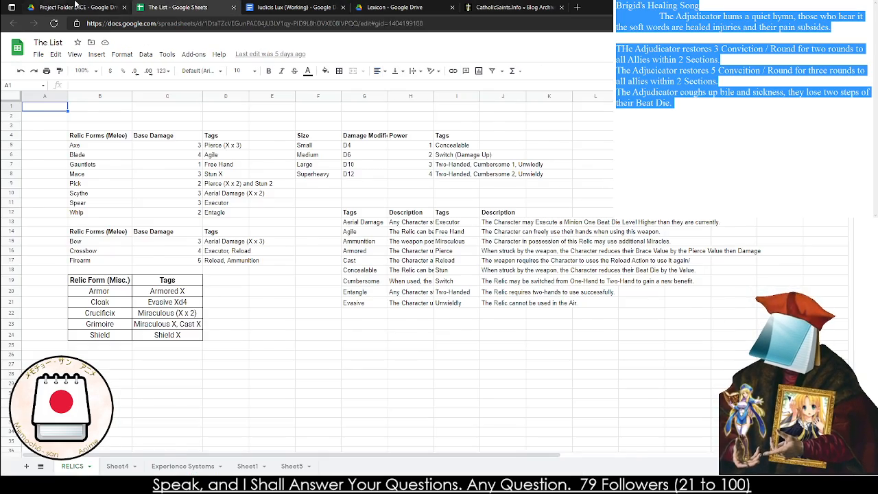
pyautogui.click(75, 7)
pyautogui.click(398, 6)
pyautogui.click(296, 7)
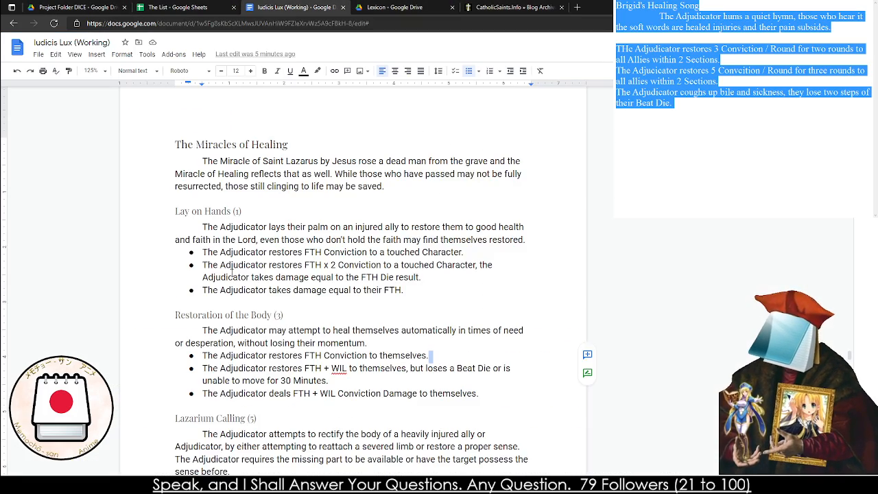
# Add "(2)" after the title Brigid's Healing Song in the note, following the numbering of the rulebook's other Healing miracles
pyautogui.scroll(-3, 351, 275)
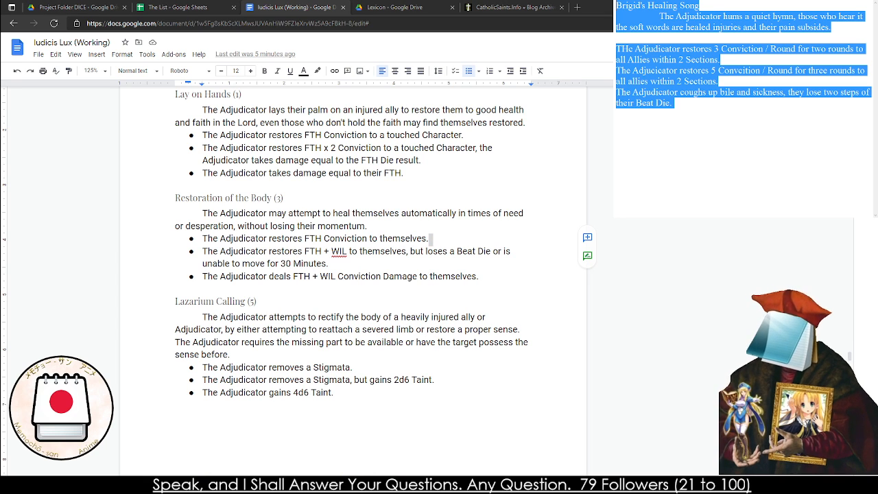
pyautogui.click(702, 8)
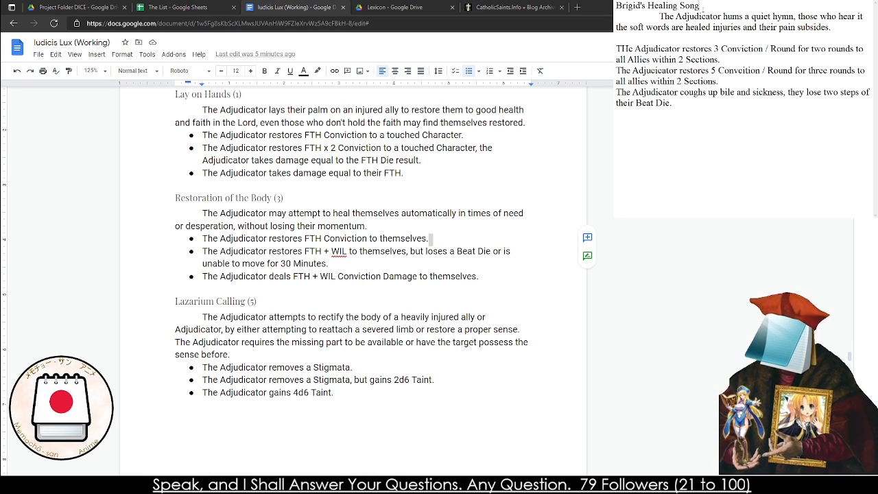
pyautogui.write('(2)')
# Copy the whole Brigid's Healing Song (2) note into the rulebook between Lay on Hands (1) and Restoration of the Body (3)
pyautogui.hotkey('ctrl', 'a')
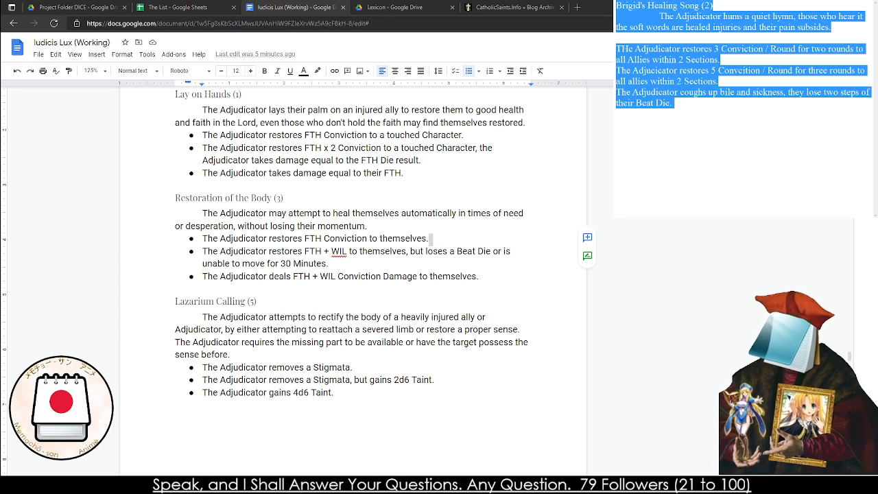
pyautogui.click(299, 186)
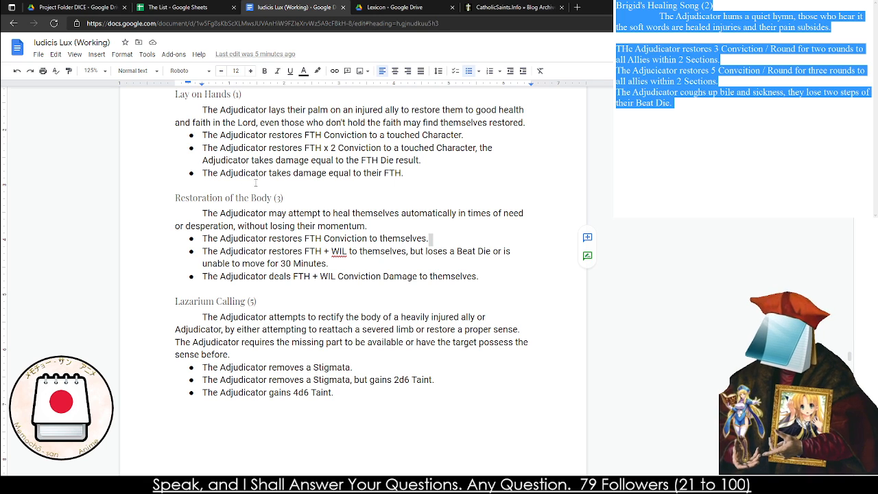
pyautogui.click(455, 173)
pyautogui.press('Return')
pyautogui.press('Return')
pyautogui.press('Return')
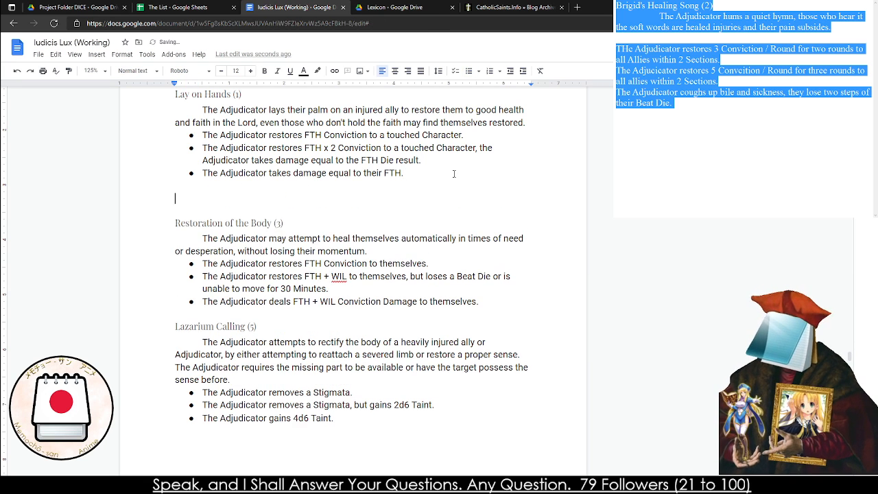
pyautogui.write("Brigid's Healing Song (2) \tThe Adjudicator hums a quiet hymn, those who hear it the soft words are healed injuries and their pain subsides.  THe Adjudicator restores 3 Conviction / Round for two rounds to all Allies within 2 Sections. The Adjucicator restores 5 Convcition / Round for three rounds to all allies within 2 Sections. The Adjudicator coughs up bile and sickness, they lose two steps of their Beat Die.")
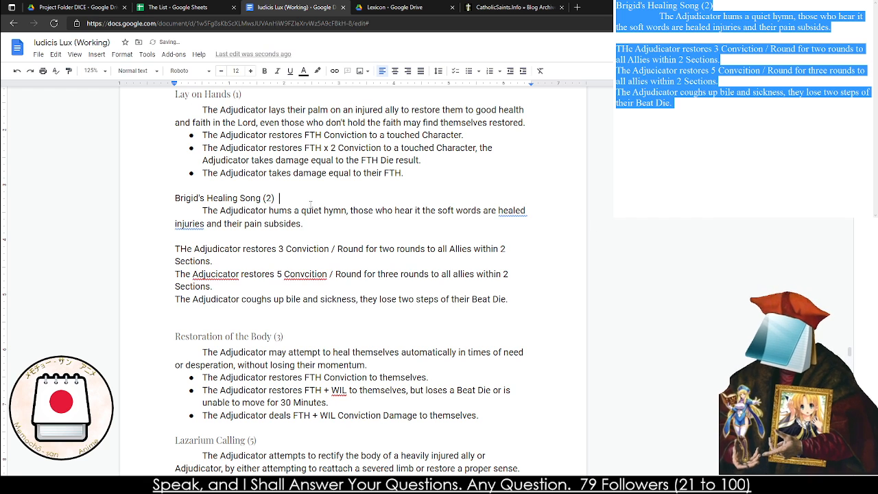
# Format the title Brigid's Healing Song (2) as Heading 4 and remove the extra blank line above it
pyautogui.tripleClick(215, 202)
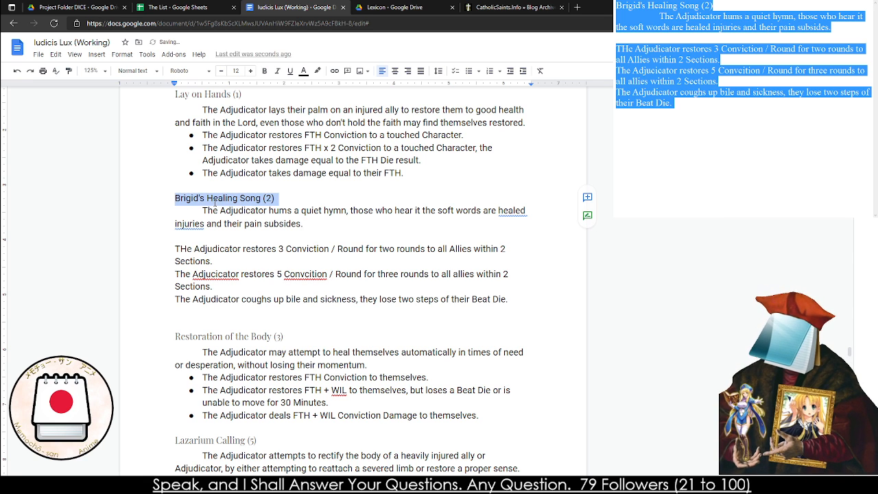
pyautogui.click(137, 70)
pyautogui.click(181, 260)
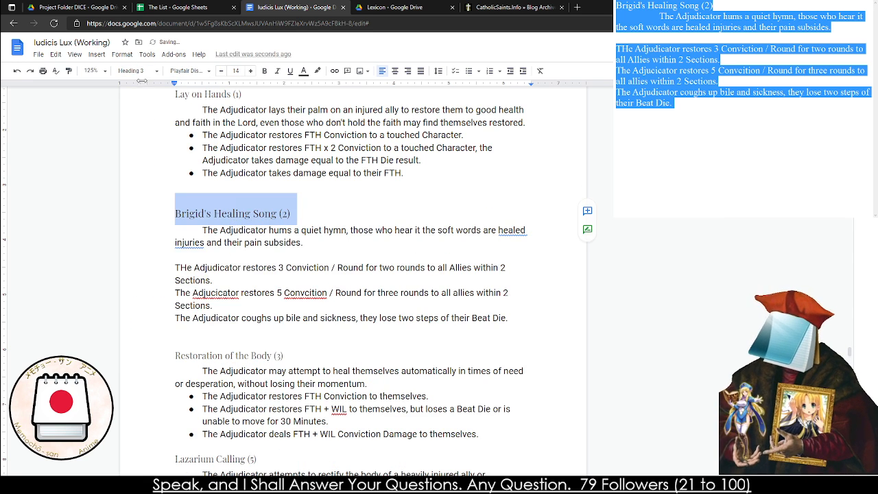
pyautogui.click(136, 71)
pyautogui.click(166, 300)
pyautogui.click(163, 191)
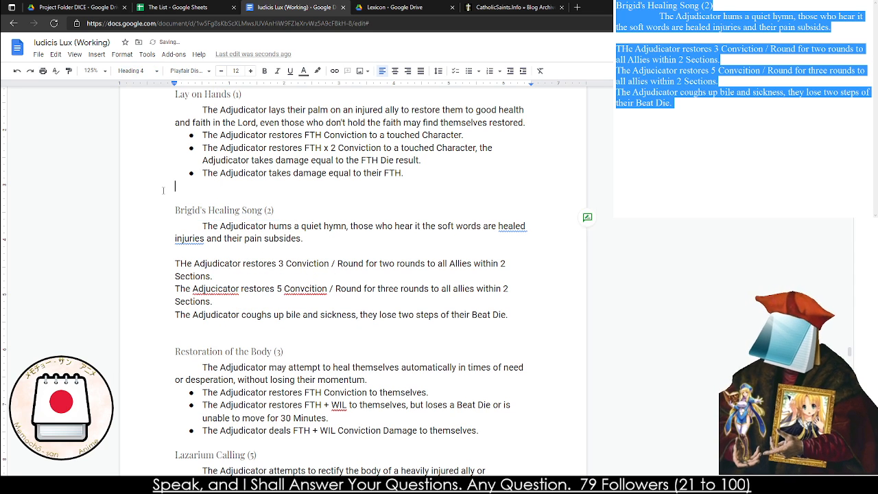
pyautogui.press('Delete')
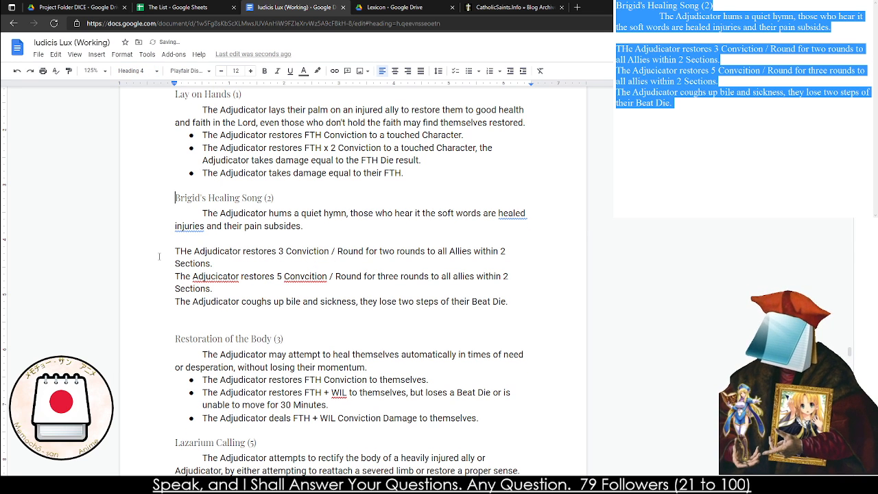
# Turn the three effect lines of Brigid's Healing Song into a bulleted list
pyautogui.moveTo(158, 256); pyautogui.dragTo(313, 302)
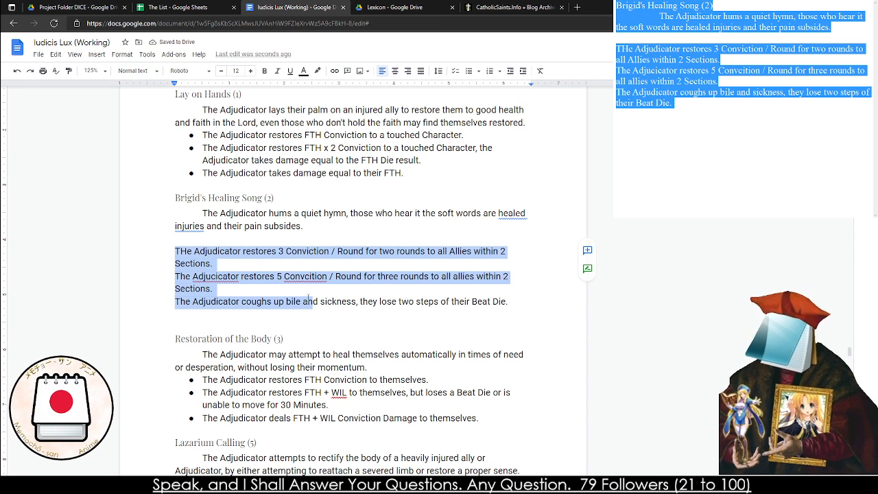
pyautogui.hotkey('ctrl', 'shift', '8')
pyautogui.click(225, 264)
pyautogui.rightClick(227, 264)
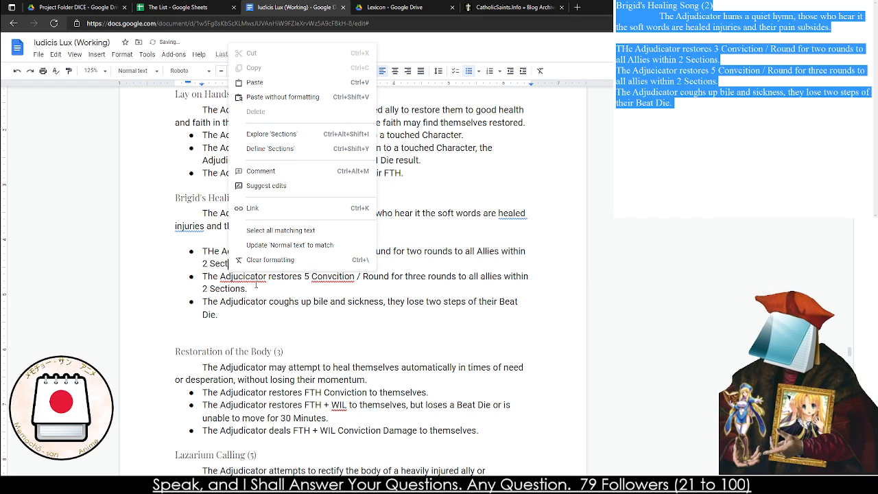
pyautogui.click(244, 287)
# Correct the flagged words in Brigid's Healing Song to "Adjudicator", "Conviction" and "healed of injuries"
pyautogui.rightClick(242, 279)
pyautogui.click(276, 305)
pyautogui.rightClick(321, 277)
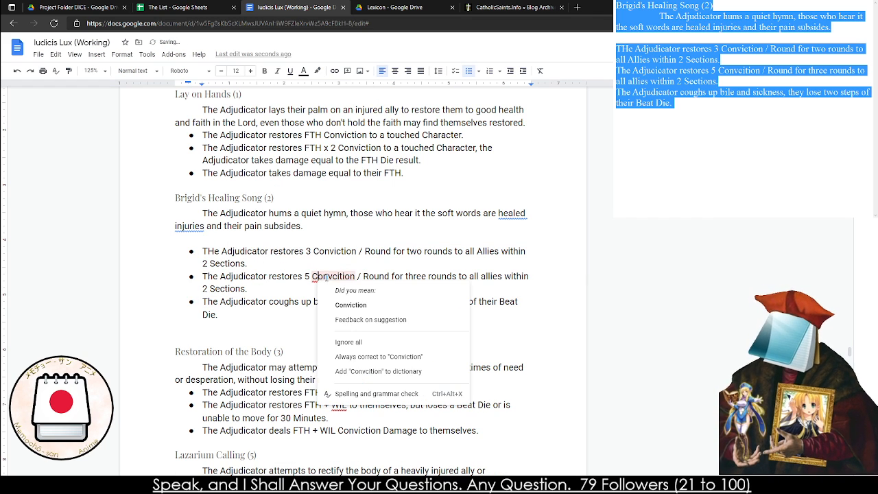
pyautogui.click(337, 306)
pyautogui.rightClick(177, 225)
pyautogui.click(229, 190)
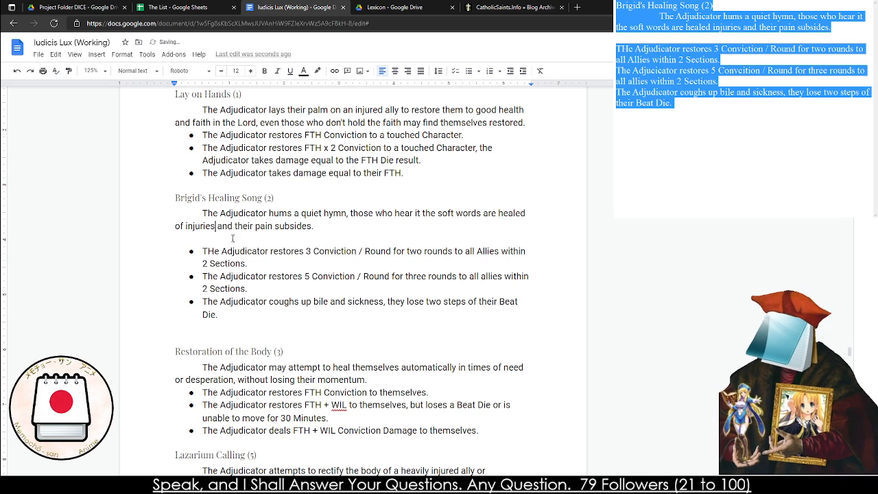
# Remove the blank line above the effects of Brigid's Healing Song and the extra one before the Restoration of the Body (3) heading
pyautogui.click(231, 239)
pyautogui.press('BackSpace')
pyautogui.scroll(-4, 176, 157)
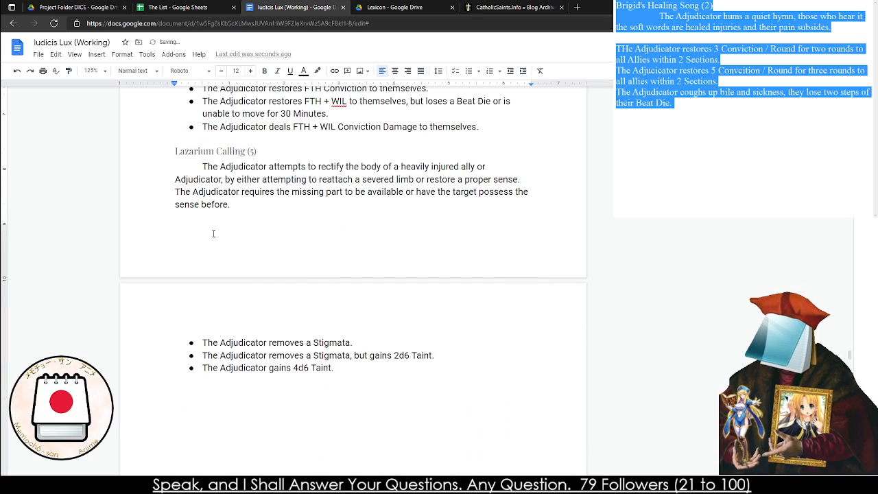
pyautogui.scroll(2, 176, 157)
pyautogui.click(177, 157)
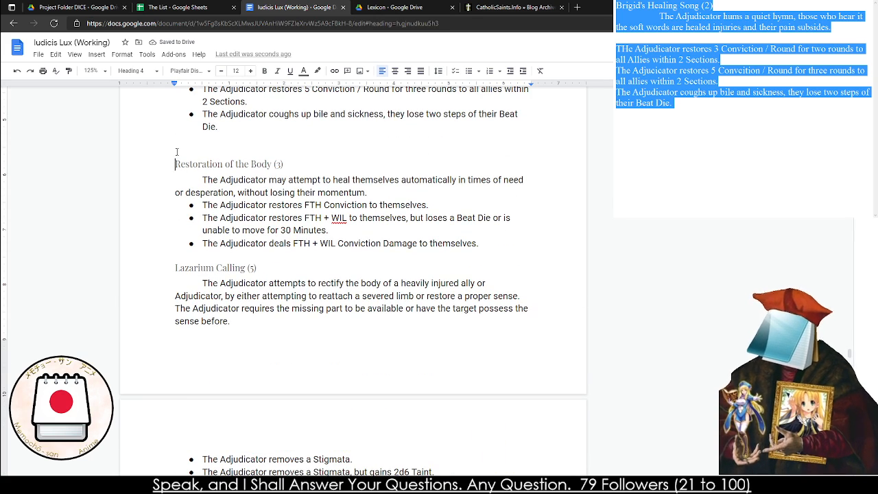
pyautogui.press('BackSpace')
# Insert a page break before Restoration of the Body (3) so it starts on a new page
pyautogui.click(175, 151)
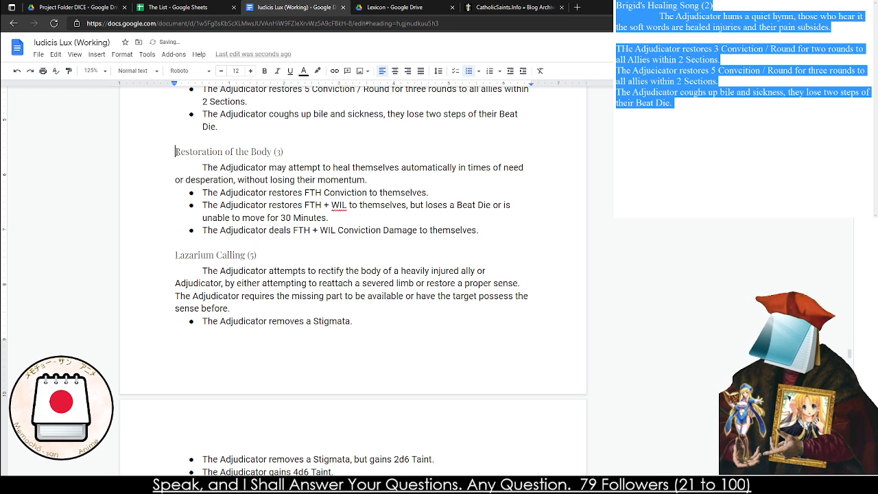
pyautogui.press('Return')
pyautogui.hotkey('ctrl', 'Return')
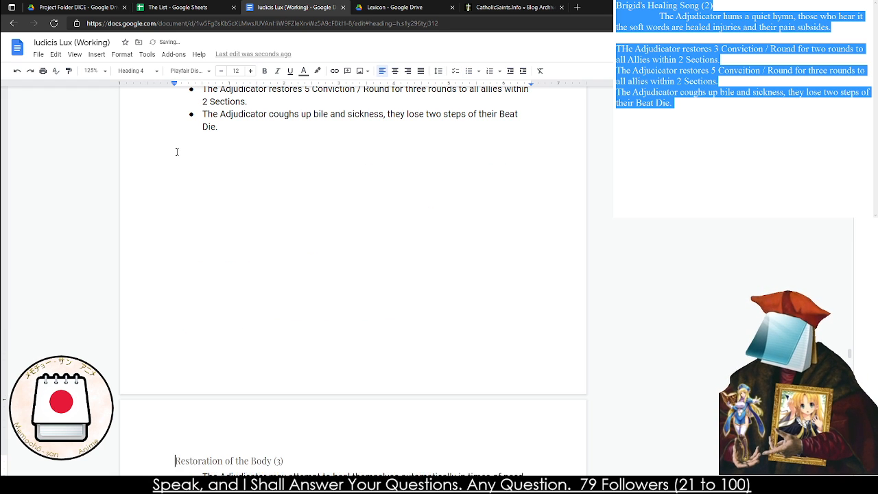
pyautogui.scroll(-6, 149, 208)
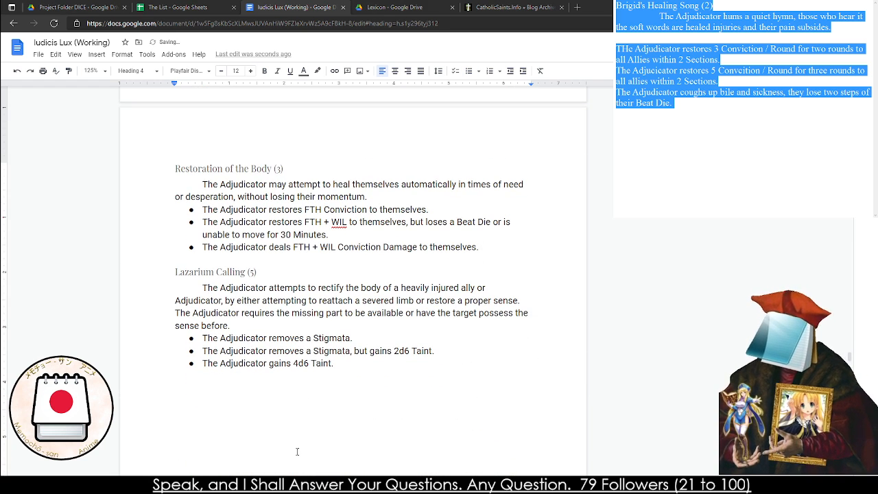
pyautogui.click(218, 339)
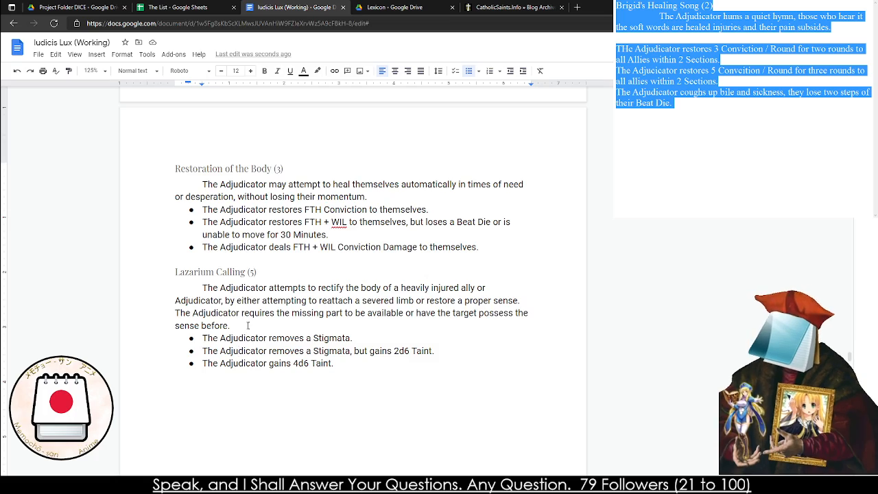
pyautogui.scroll(5, 248, 326)
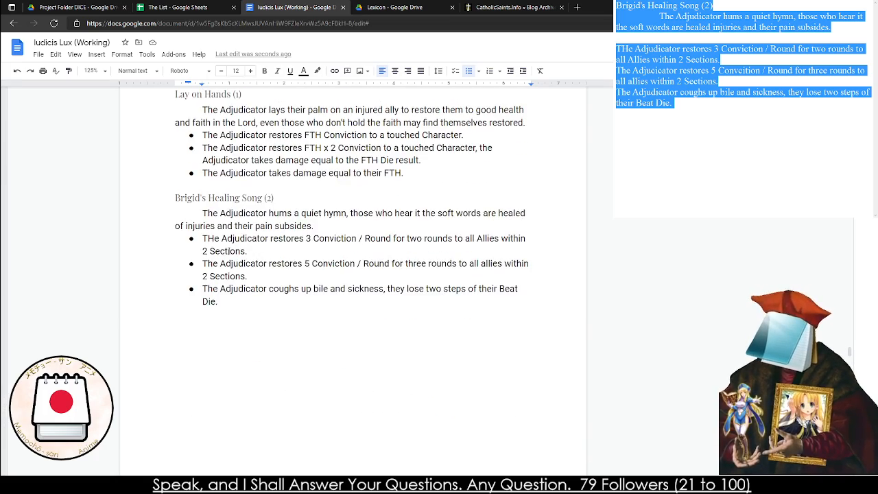
pyautogui.scroll(3, 226, 251)
pyautogui.scroll(-6, 251, 258)
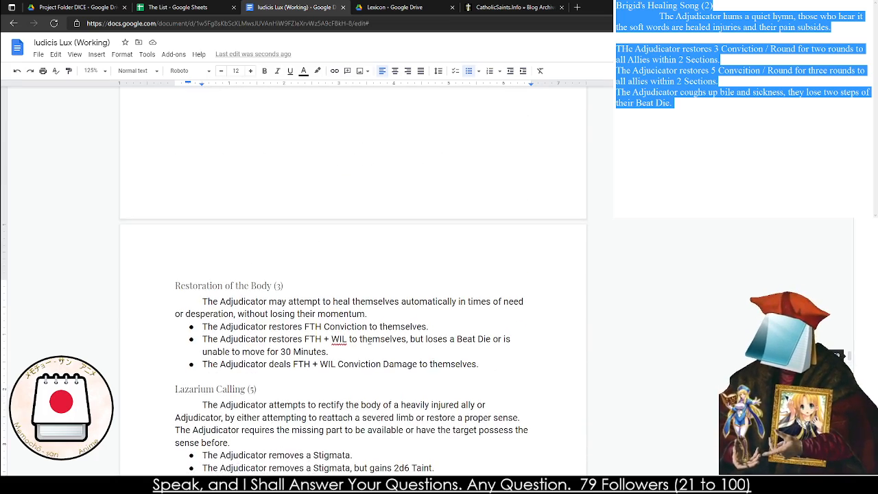
pyautogui.scroll(-3, 353, 309)
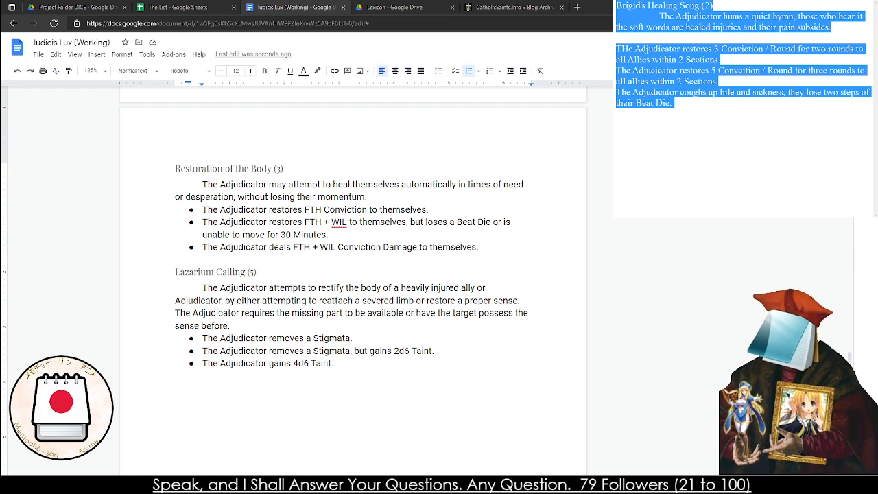
# Switch to CatholicSaints.Info, return to Patron Saints of the Medical Field and open the patrons of surgeons
pyautogui.click(510, 7)
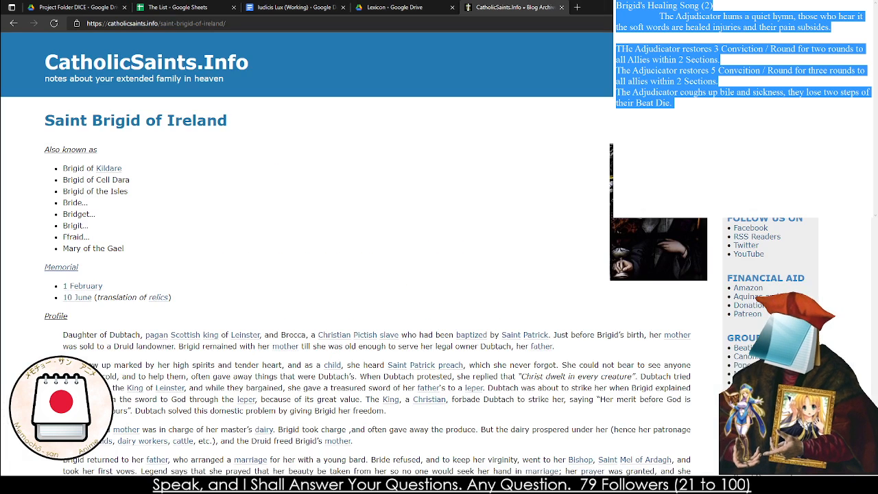
pyautogui.click(14, 24)
pyautogui.click(13, 23)
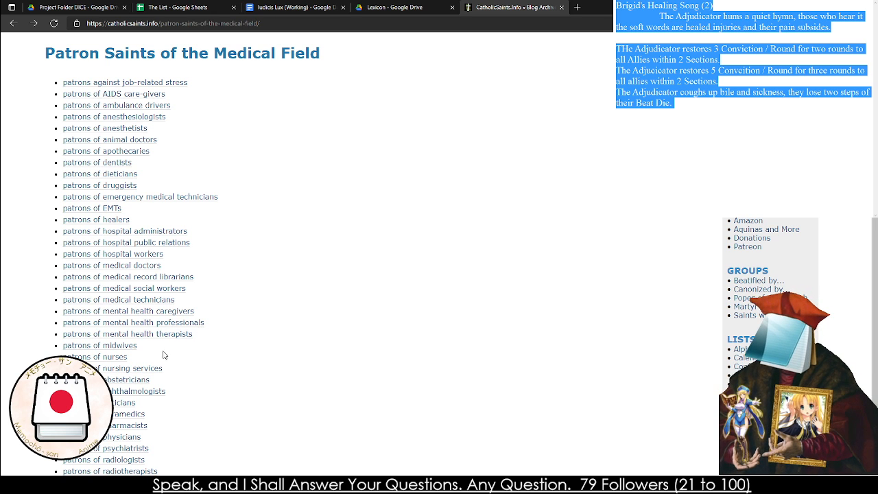
pyautogui.scroll(-1, 159, 357)
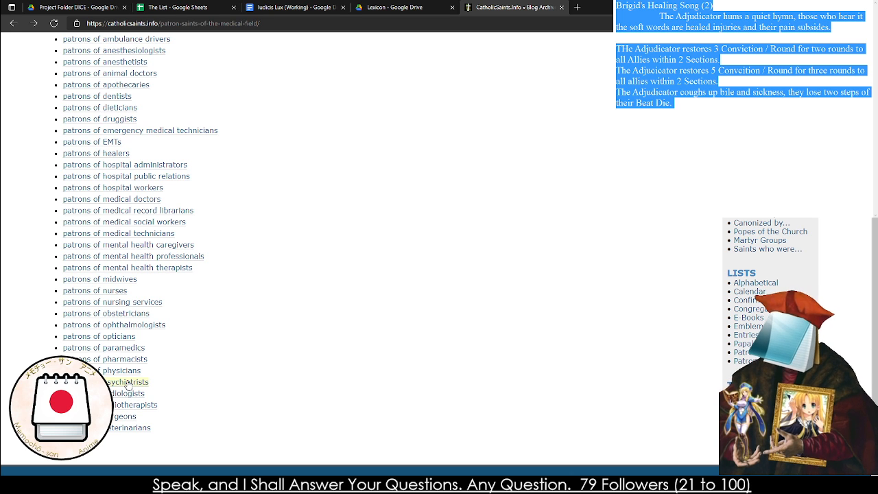
pyautogui.click(122, 417)
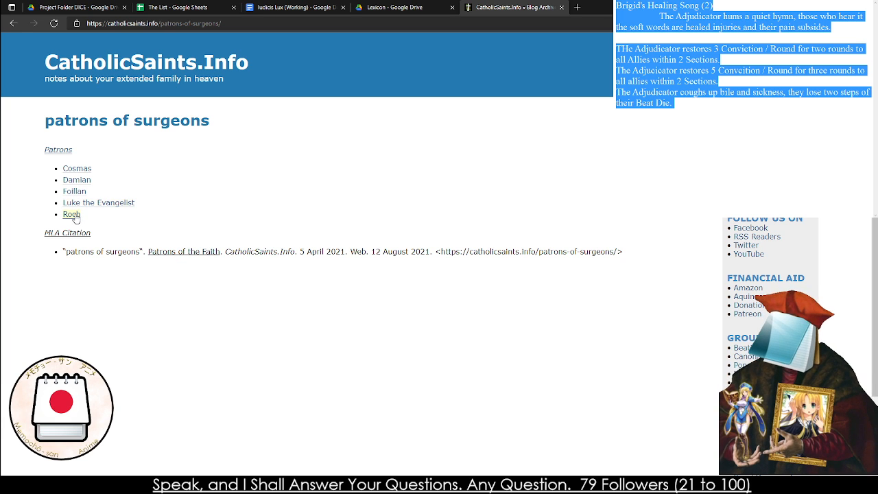
pyautogui.click(72, 215)
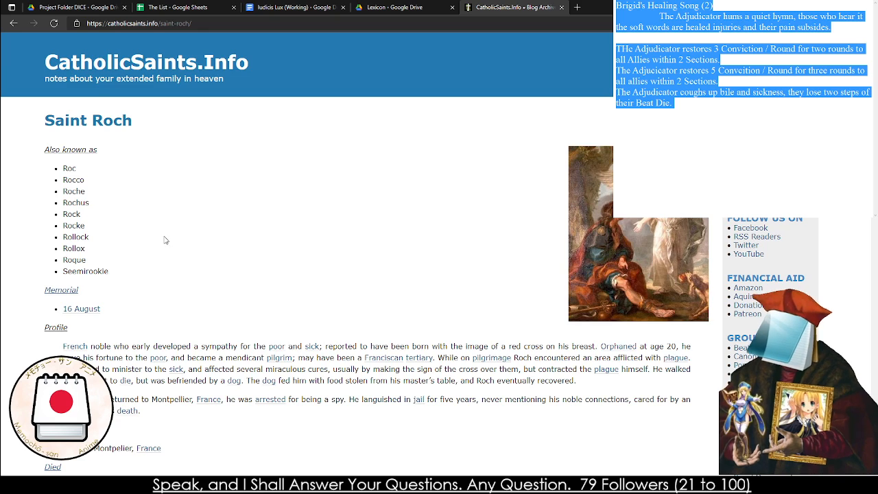
pyautogui.scroll(-6, 164, 240)
pyautogui.scroll(3, 164, 241)
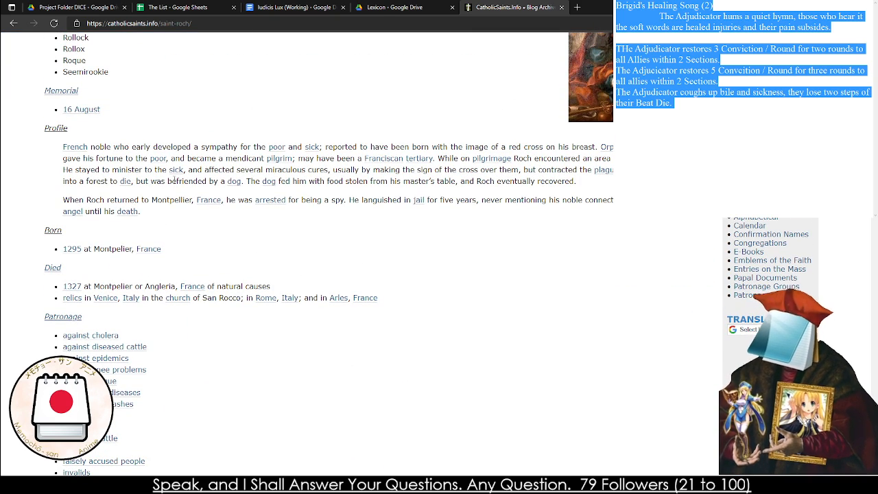
pyautogui.moveTo(212, 169); pyautogui.dragTo(303, 174)
pyautogui.click(305, 174)
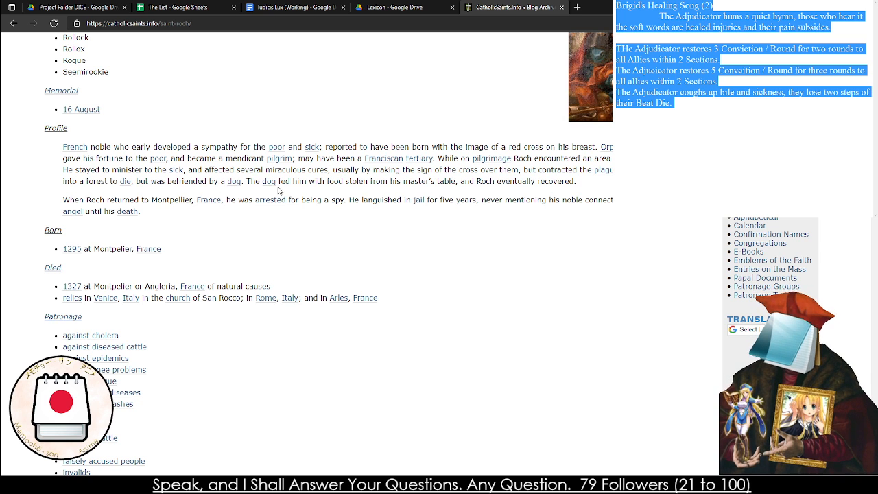
pyautogui.scroll(3, 281, 192)
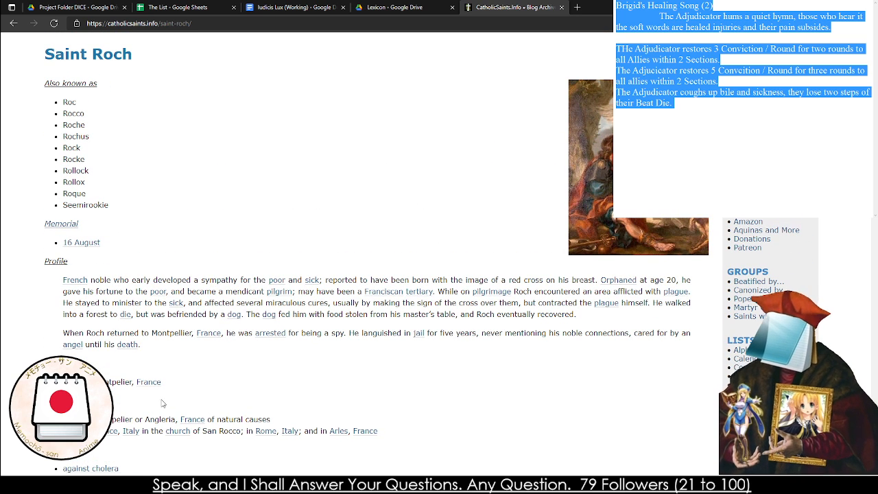
pyautogui.click(13, 23)
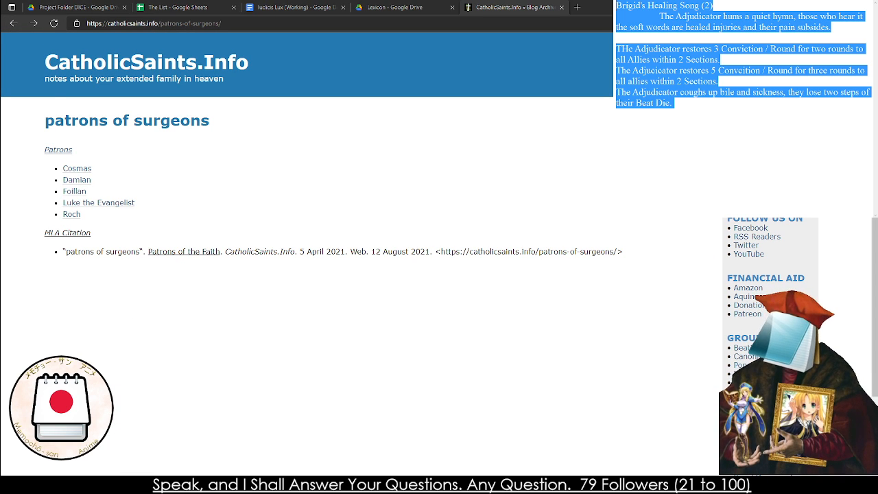
# Replace the selected Brigid's Healing Song draft in the note with the title "Roch's Caregiving (4)"
pyautogui.write("Roc's")
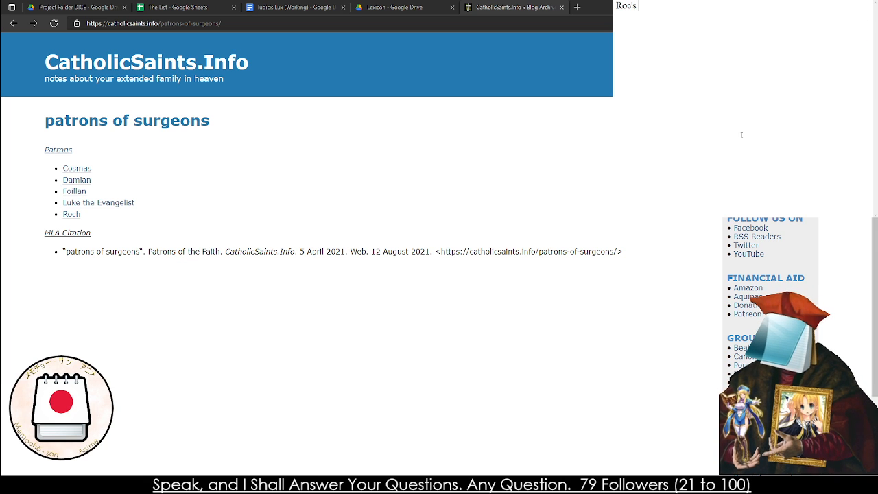
pyautogui.write(' Caregivi')
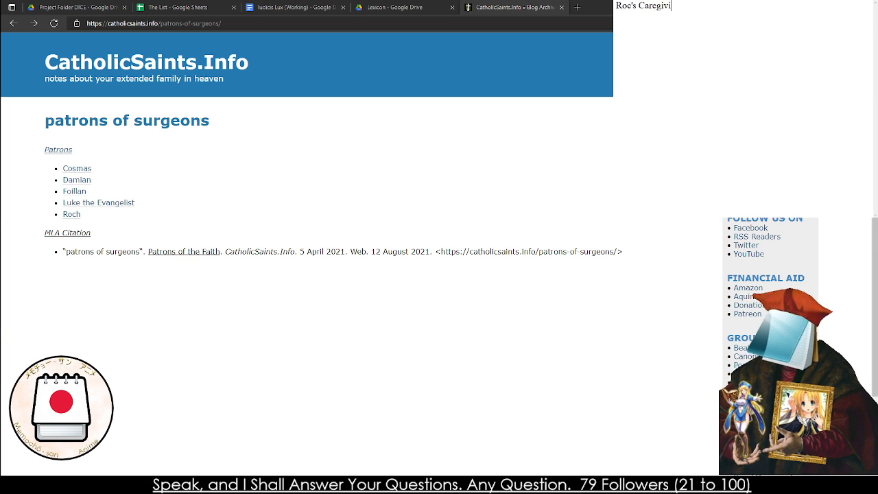
pyautogui.write('ng (4)')
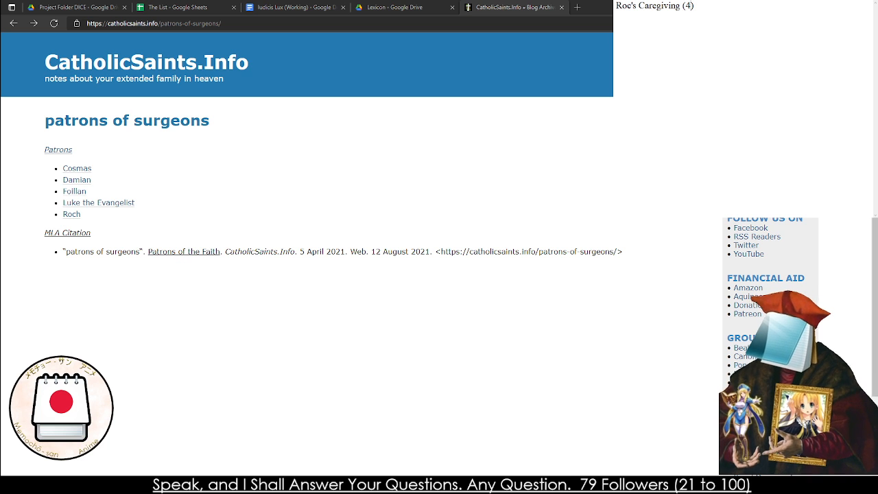
pyautogui.write('h')
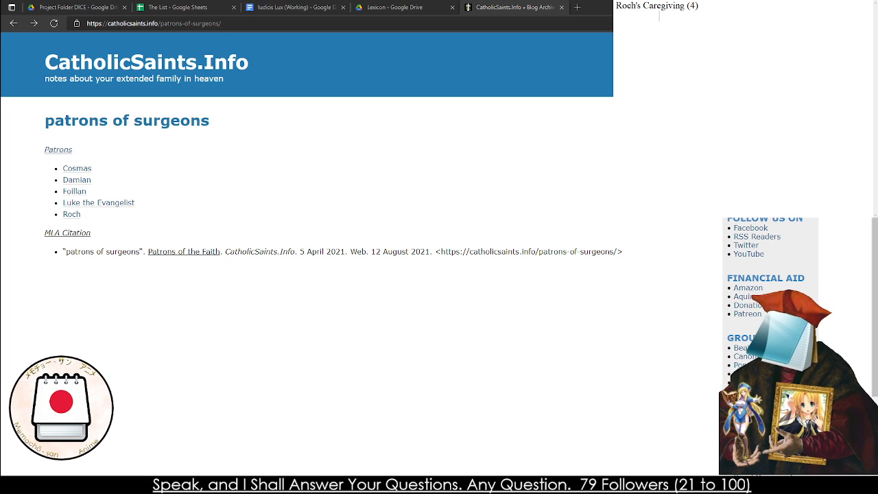
pyautogui.write('The')
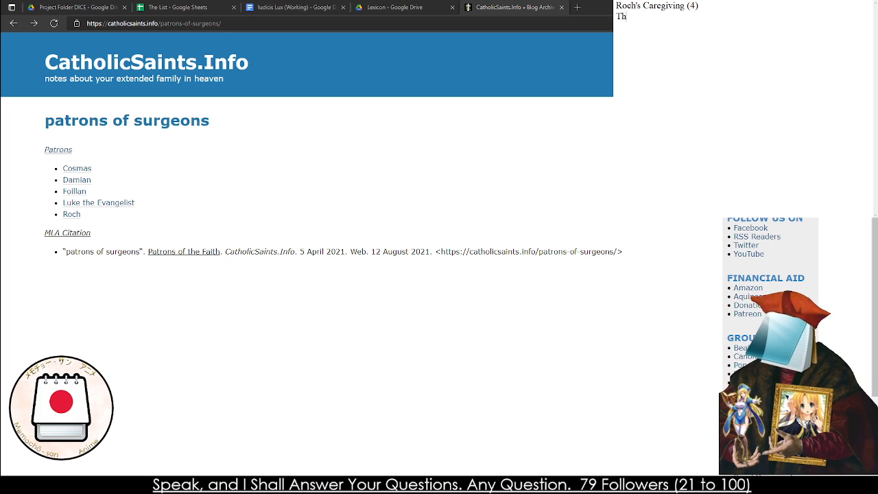
# Start an indented description under the title with "The Adjudicator blesses a medical ward or similar situation"
pyautogui.press('BackSpace')
pyautogui.press('BackSpace')
pyautogui.press('Tab')
pyautogui.write('The Adjdu')
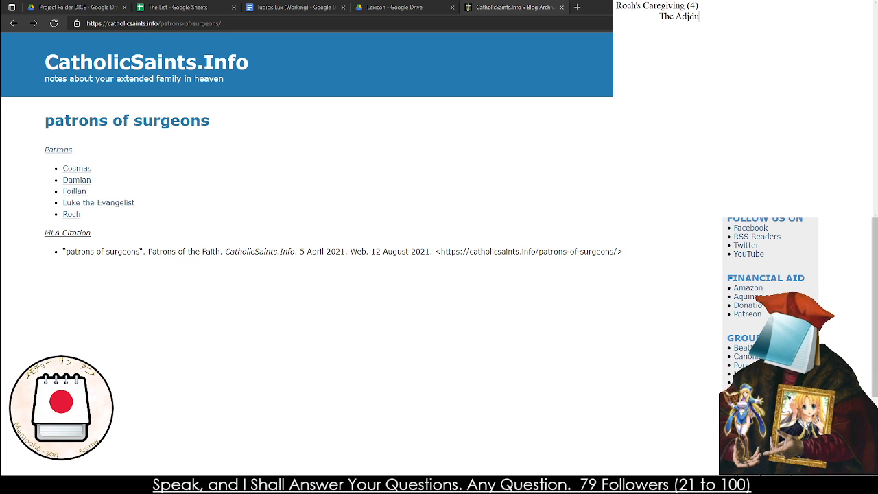
pyautogui.press('BackSpace')
pyautogui.press('BackSpace')
pyautogui.press('BackSpace')
pyautogui.write('judicato')
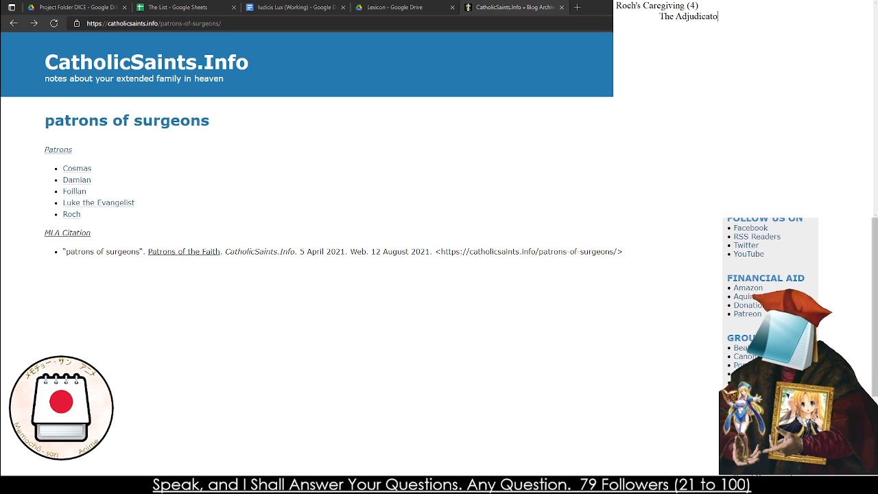
pyautogui.write('r blesses a ')
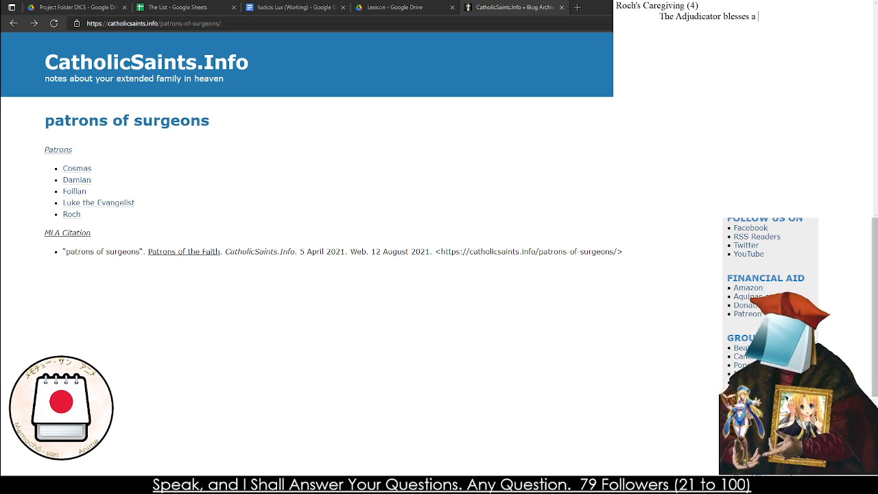
pyautogui.write('medical ward ')
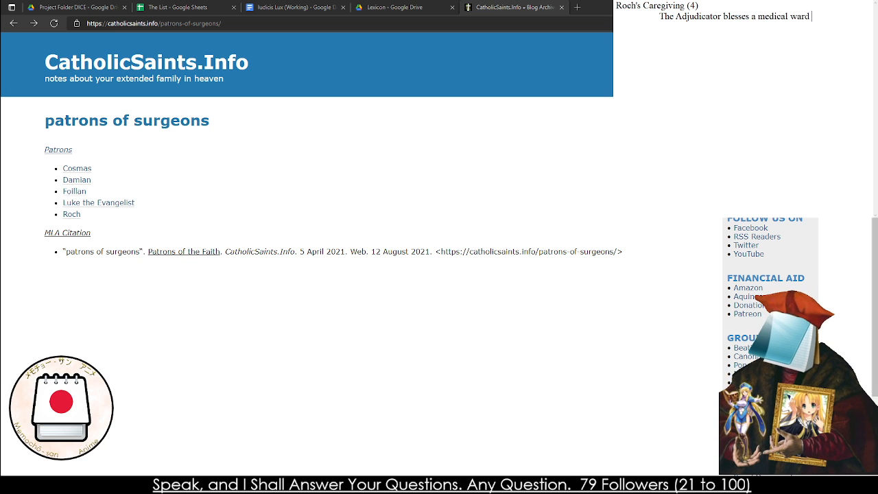
pyautogui.write('or similar ')
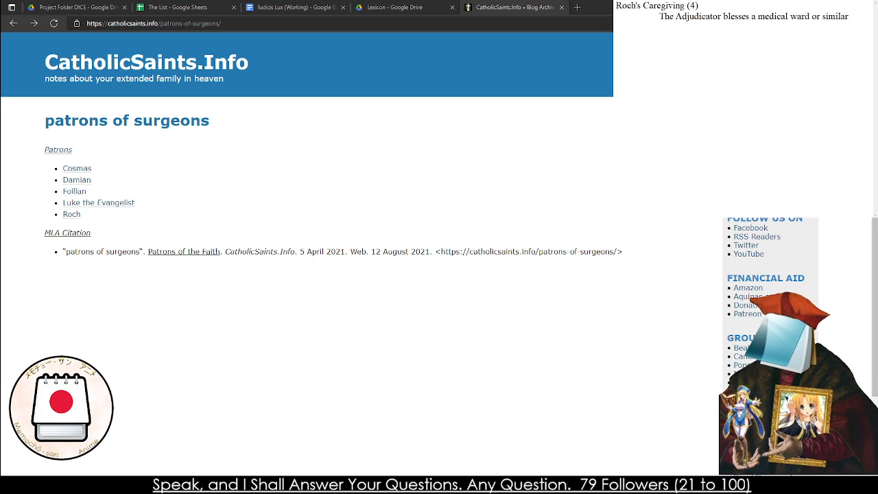
pyautogui.write('situation')
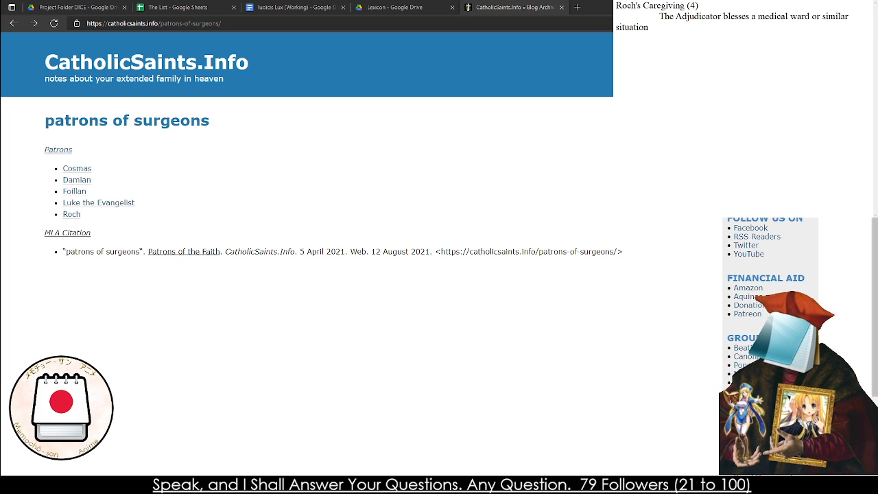
pyautogui.write(', allowing for')
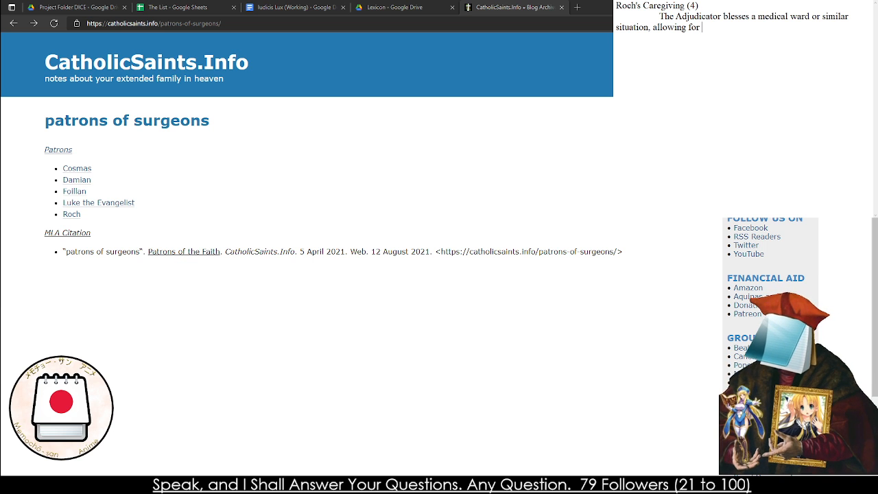
# Complete the description with ", allowing others to heal those in need and cleanse illness where it may reside."
pyautogui.press('BackSpace')
pyautogui.press('BackSpace')
pyautogui.press('BackSpace')
pyautogui.press('BackSpace')
pyautogui.write('others')
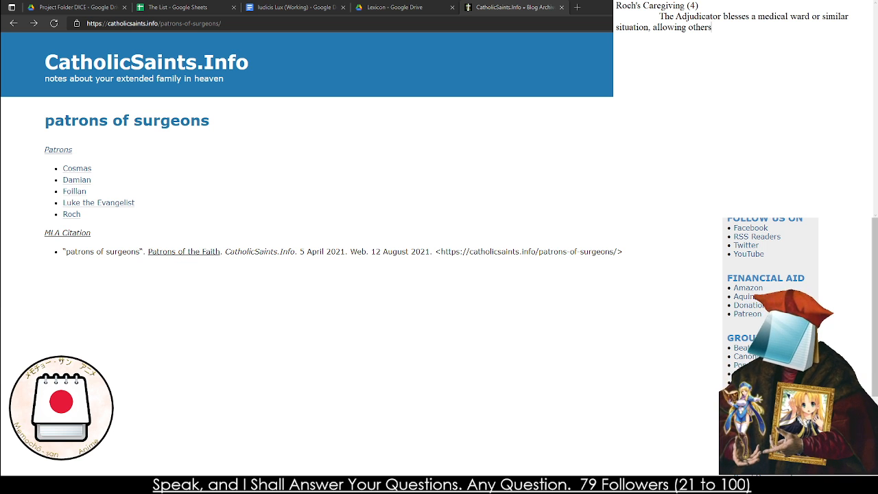
pyautogui.write(' to heal those ')
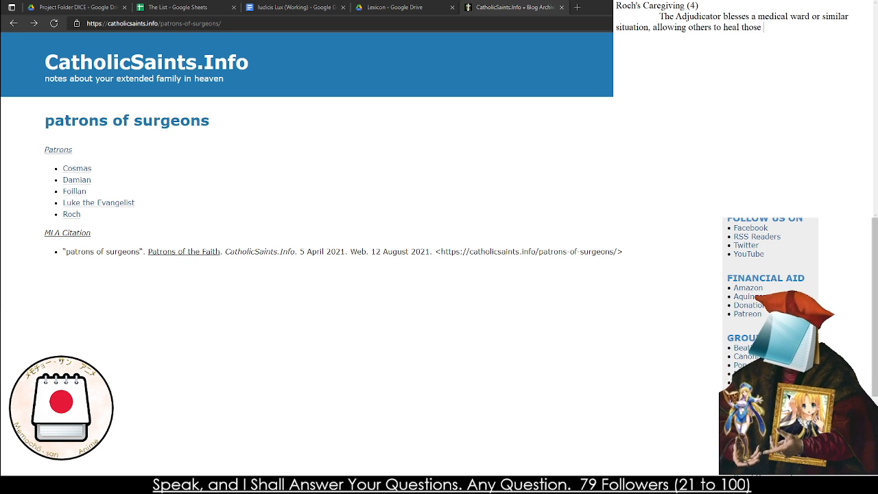
pyautogui.write('in need and cleans')
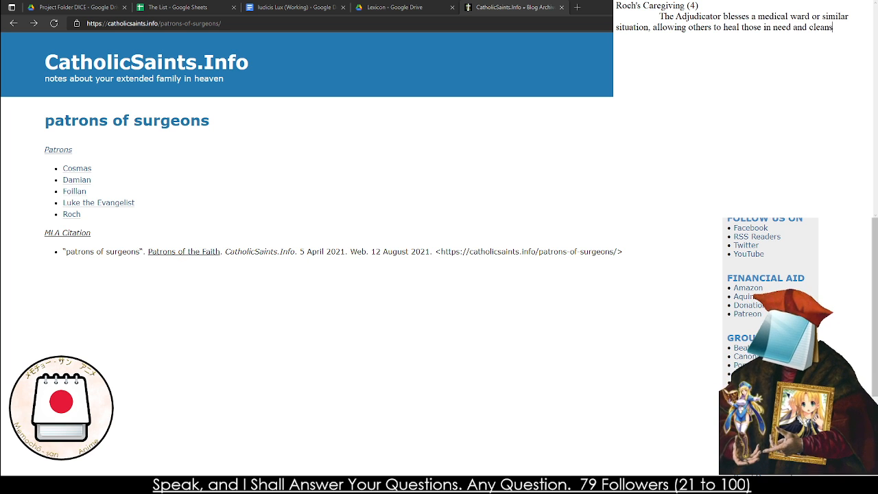
pyautogui.write('e illness where')
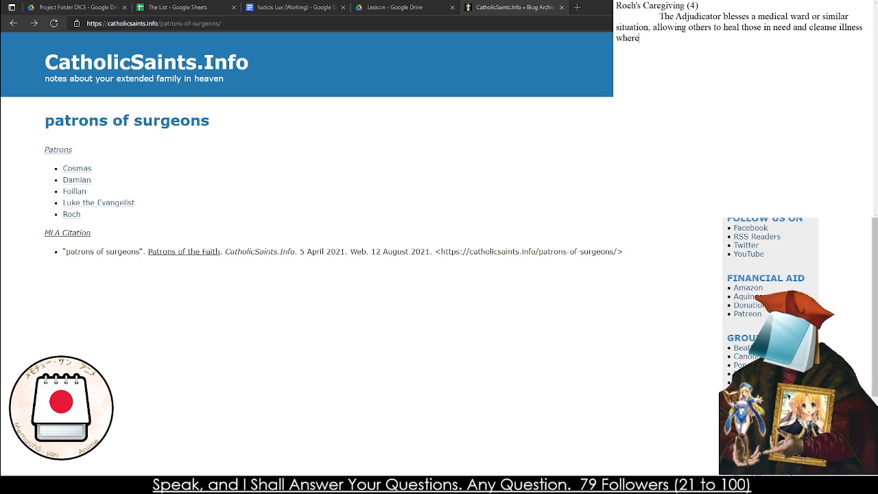
pyautogui.write(' it may reside.  ')
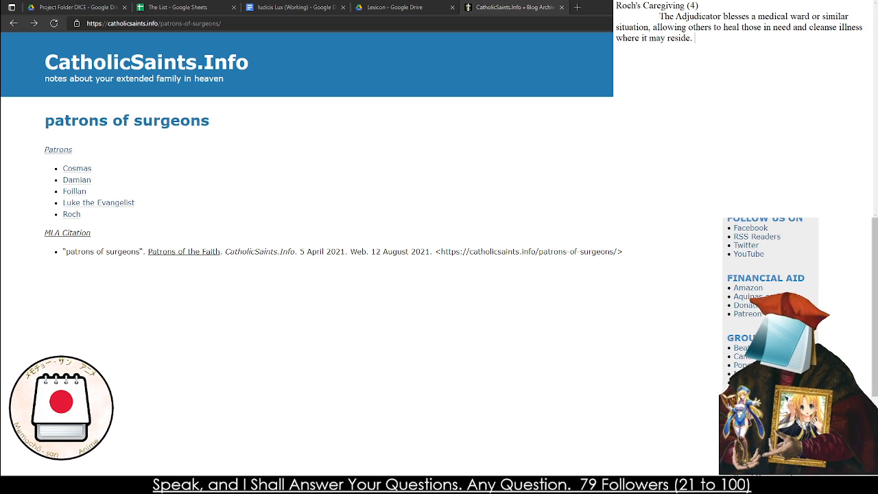
pyautogui.write('The Adjdu')
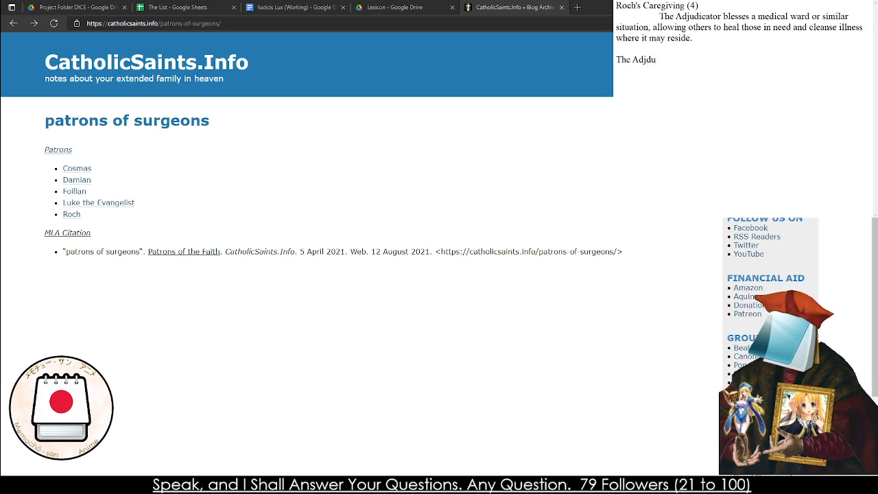
# Leave a blank line below the description and begin the first effect with "All Characters inside of the Ward"
pyautogui.press('BackSpace')
pyautogui.press('BackSpace')
pyautogui.press('BackSpace')
pyautogui.press('BackSpace')
pyautogui.press('BackSpace')
pyautogui.press('BackSpace')
pyautogui.press('BackSpace')
pyautogui.press('BackSpace')
pyautogui.press('BackSpace')
pyautogui.write('AI.')
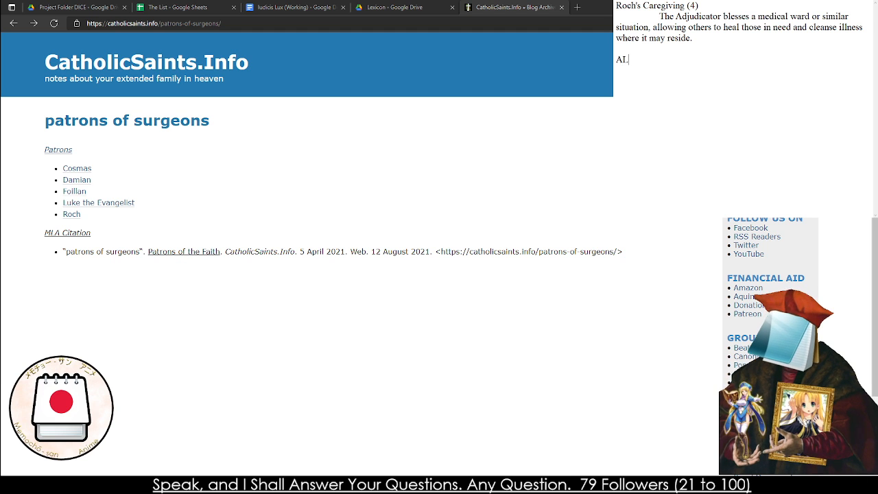
pyautogui.write('l Characte')
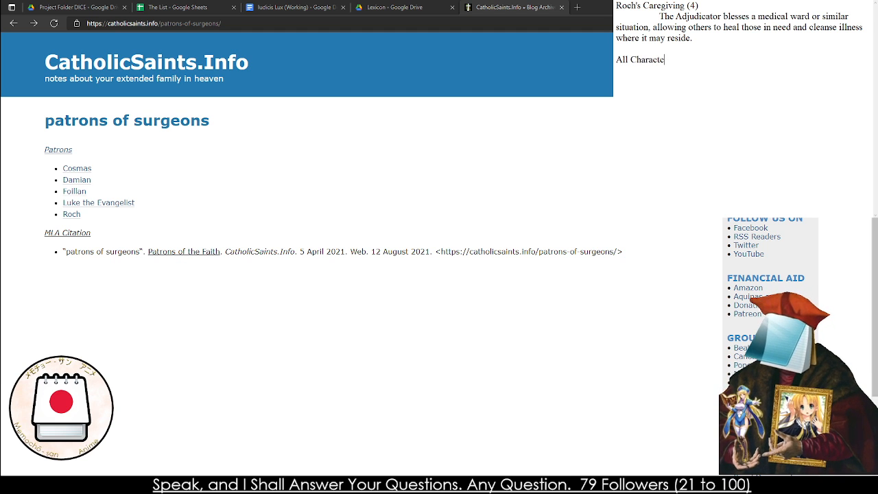
pyautogui.write('rs inside of the W')
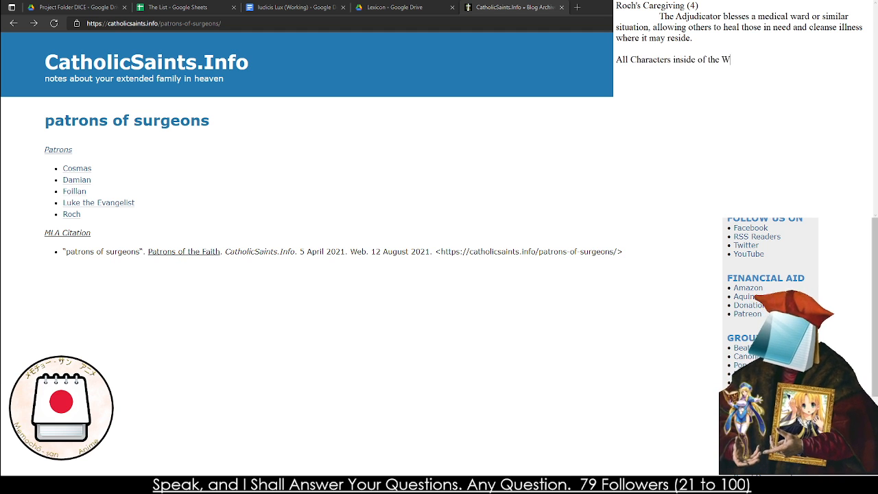
pyautogui.write('ard gain a +')
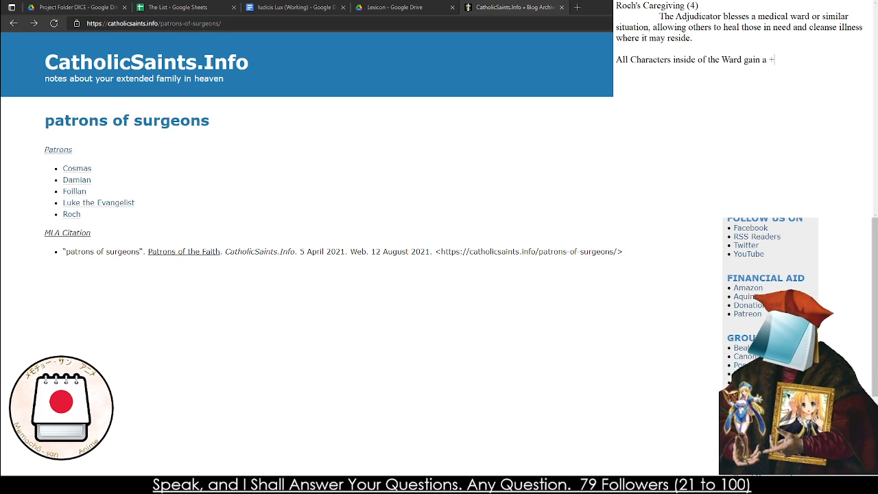
pyautogui.write('1d10')
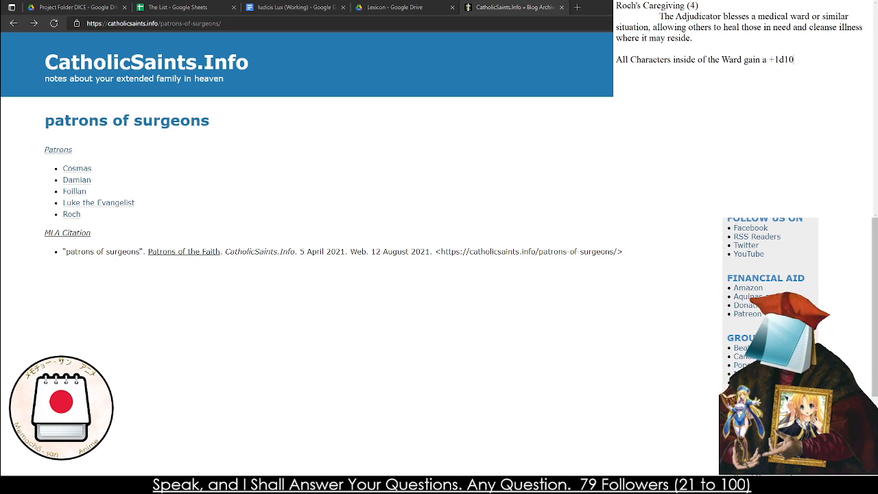
pyautogui.write(' to all')
# Continue the first effect with "gain a +1d8 to"
pyautogui.press('BackSpace')
pyautogui.press('BackSpace')
pyautogui.press('BackSpace')
pyautogui.press('BackSpace')
pyautogui.press('BackSpace')
pyautogui.press('BackSpace')
pyautogui.press('BackSpace')
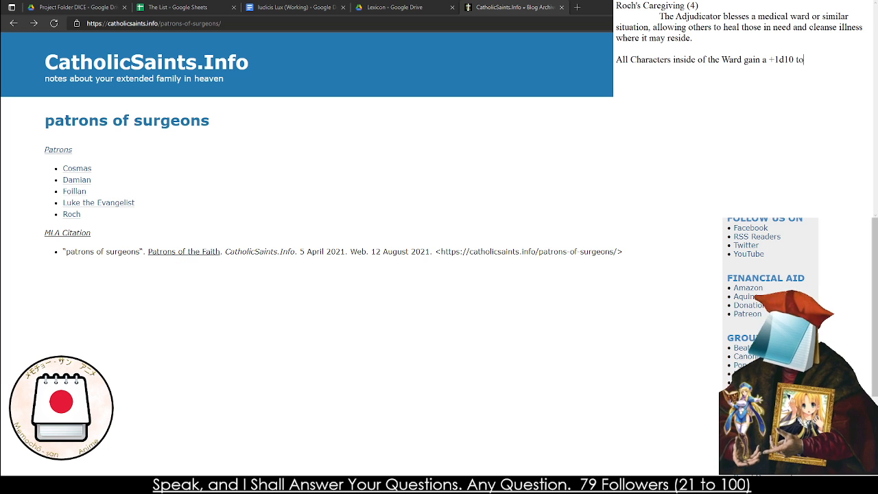
pyautogui.press('BackSpace')
pyautogui.press('BackSpace')
pyautogui.write('7')
pyautogui.press('BackSpace')
pyautogui.write('8 to TGH Chececk')
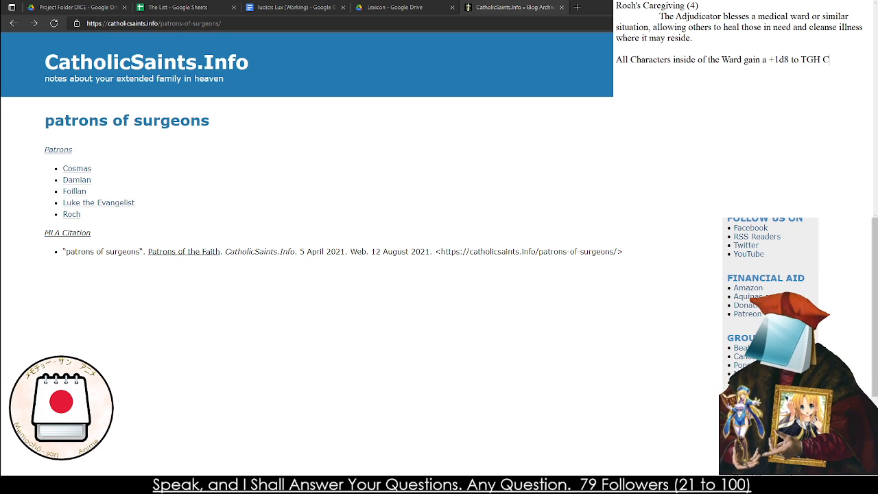
# Finish the first effect line with "TGH Checks to recover from Illness"
pyautogui.press('BackSpace')
pyautogui.press('BackSpace')
pyautogui.press('BackSpace')
pyautogui.press('BackSpace')
pyautogui.press('BackSpace')
pyautogui.write('ecks ')
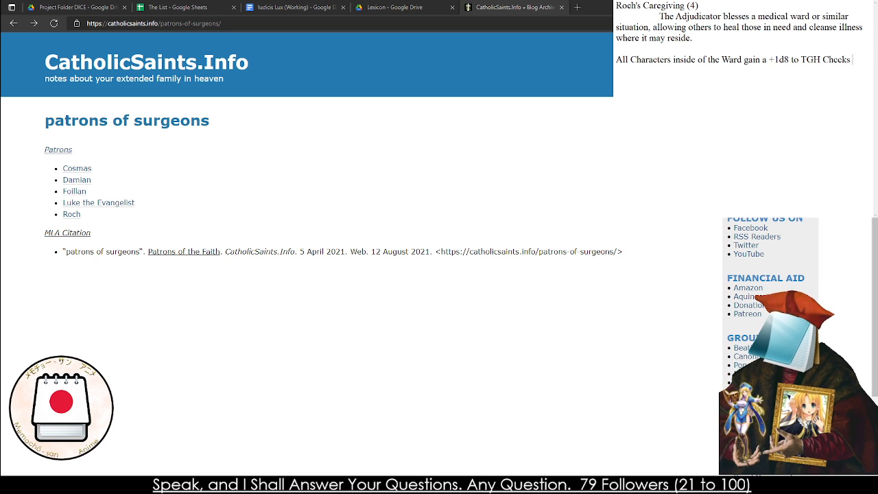
pyautogui.write('to recover ')
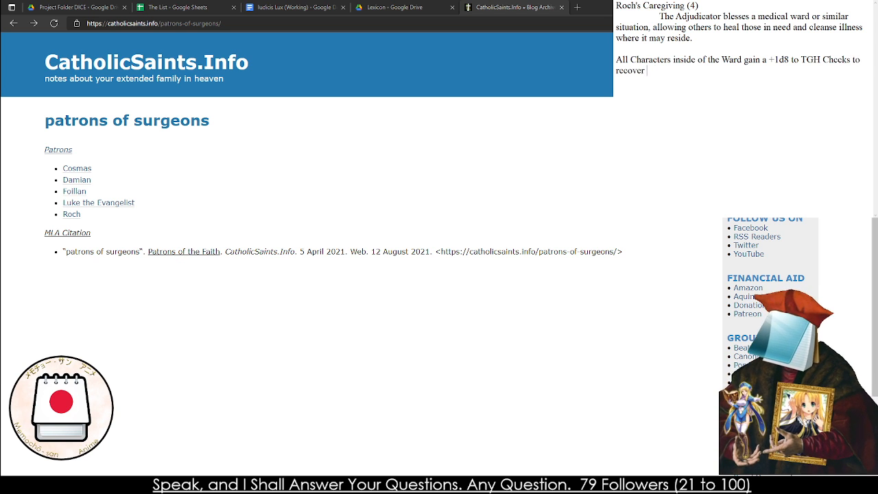
pyautogui.write('from Illness')
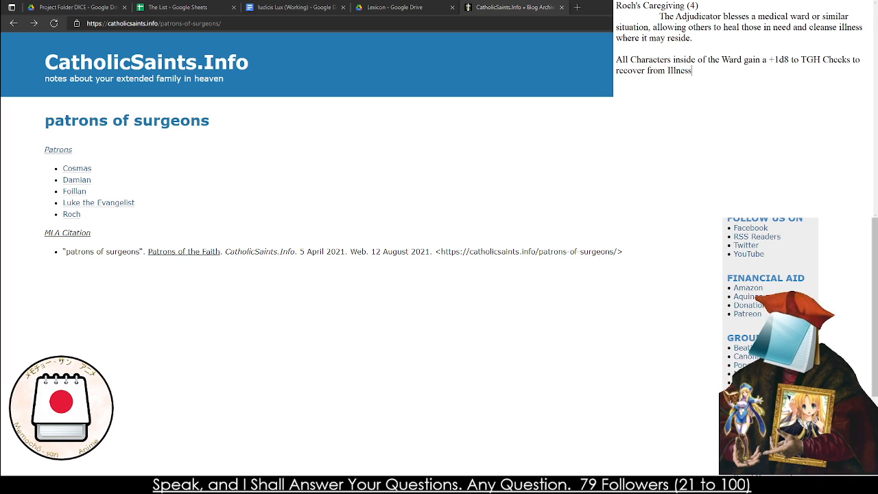
# Start the second effect on a new line with "All Characters inside of the War"
pyautogui.press('Return')
pyautogui.write('AllC haracte')
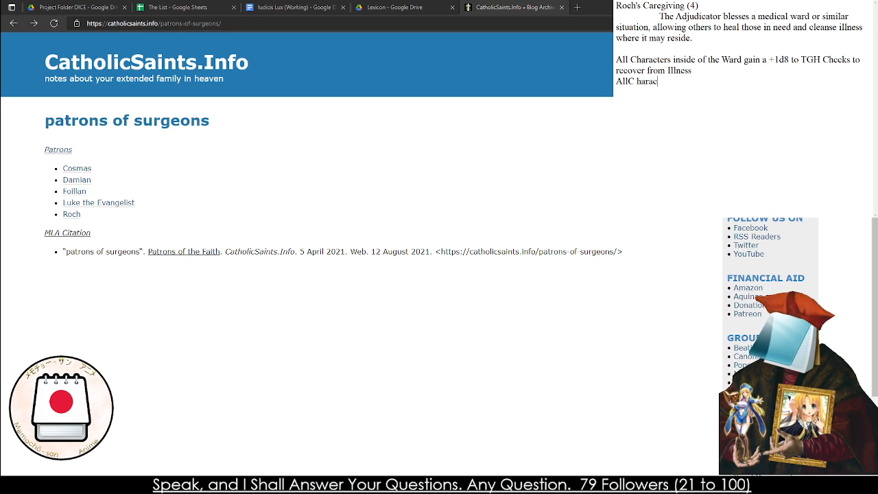
pyautogui.press('BackSpace')
pyautogui.press('BackSpace')
pyautogui.press('BackSpace')
pyautogui.press('BackSpace')
pyautogui.press('BackSpace')
pyautogui.press('BackSpace')
pyautogui.press('BackSpace')
pyautogui.press('BackSpace')
pyautogui.press('BackSpace')
pyautogui.write('Chara')
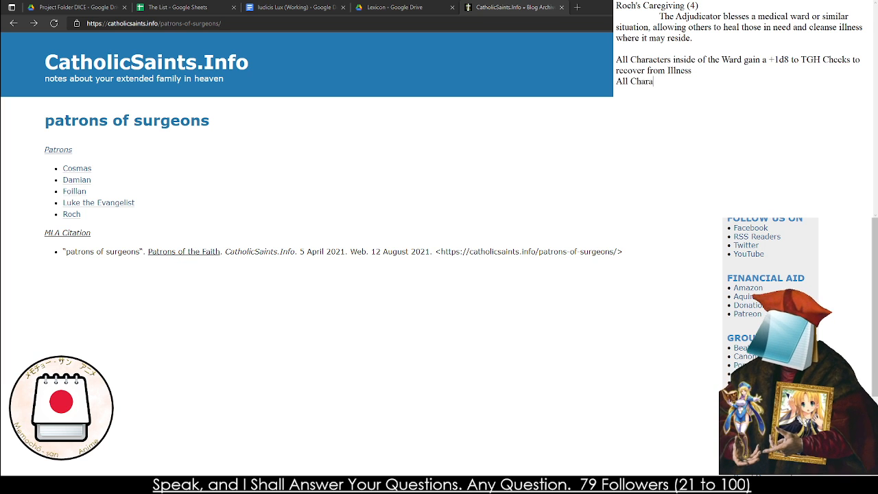
pyautogui.write('cters inside of the ')
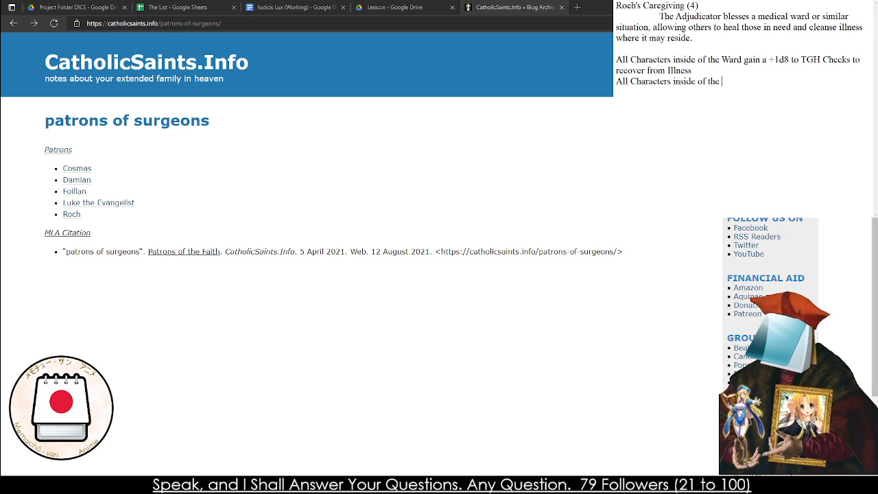
pyautogui.write('War gain a +1d')
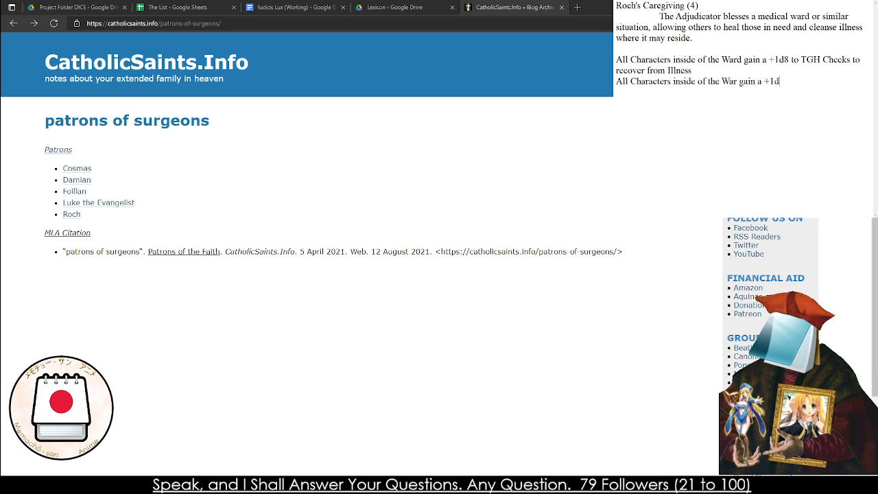
pyautogui.write('12 to TGH Che')
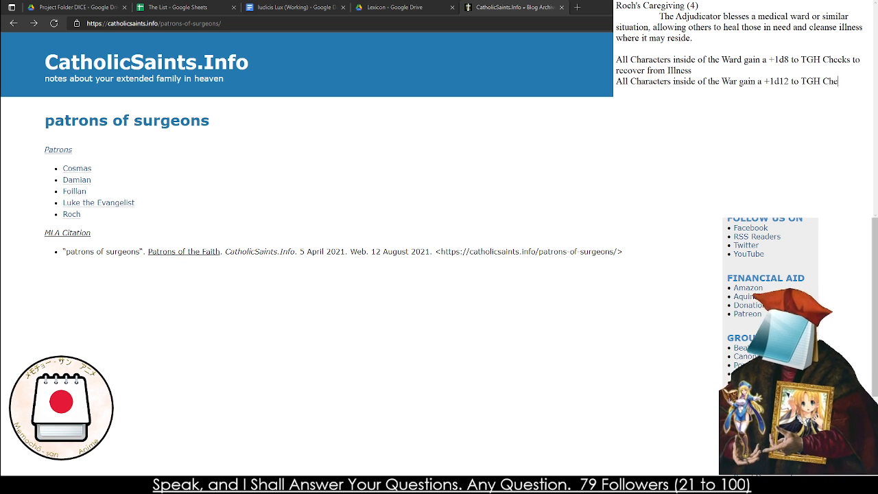
pyautogui.write('cks to recover from Illness.')
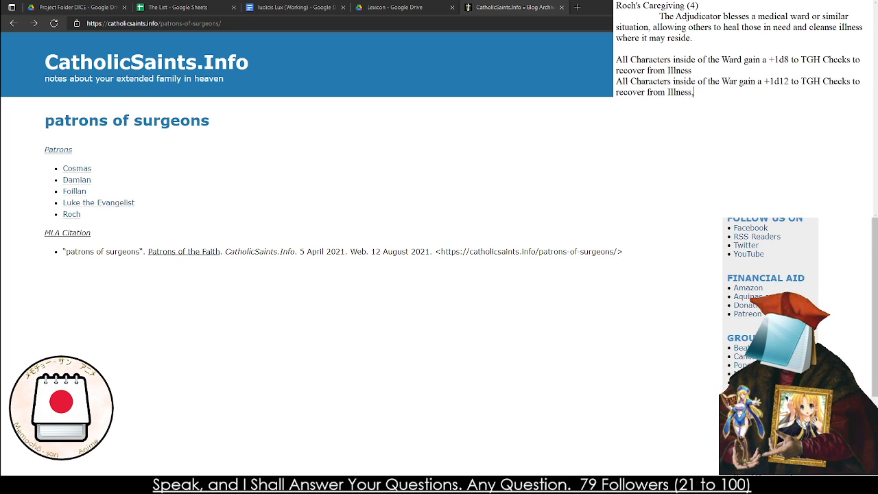
# Finish the second effect with the condition ", but the Adjudicator requires to be present."
pyautogui.press('BackSpace')
pyautogui.write(', bu')
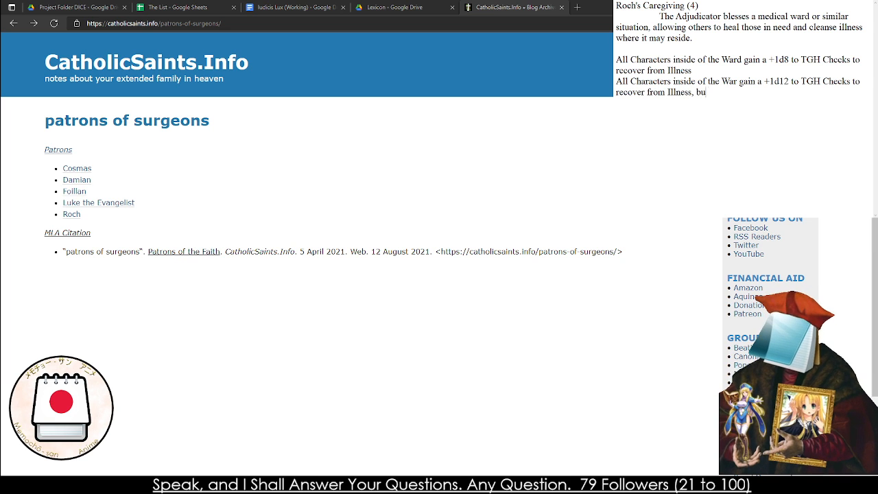
pyautogui.write('t the')
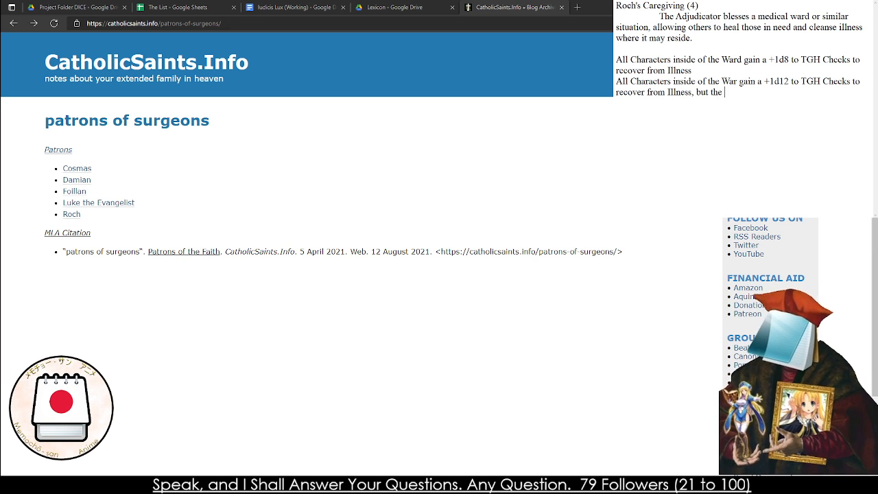
pyautogui.write(' Adjudicator re')
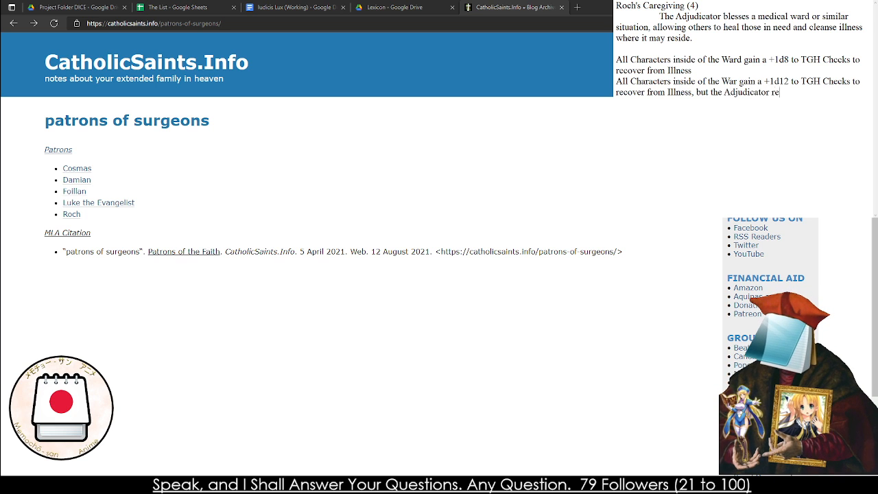
pyautogui.write('quires to be pre')
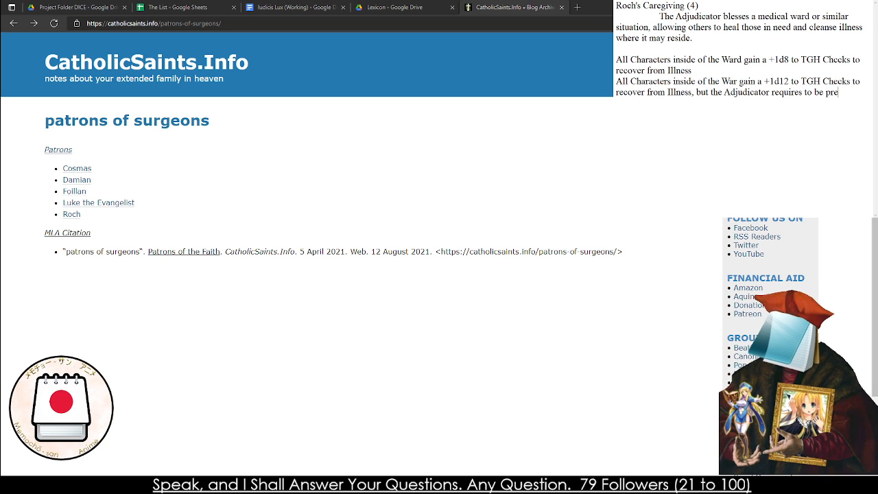
pyautogui.write('sent')
pyautogui.press('BackSpace')
pyautogui.press('BackSpace')
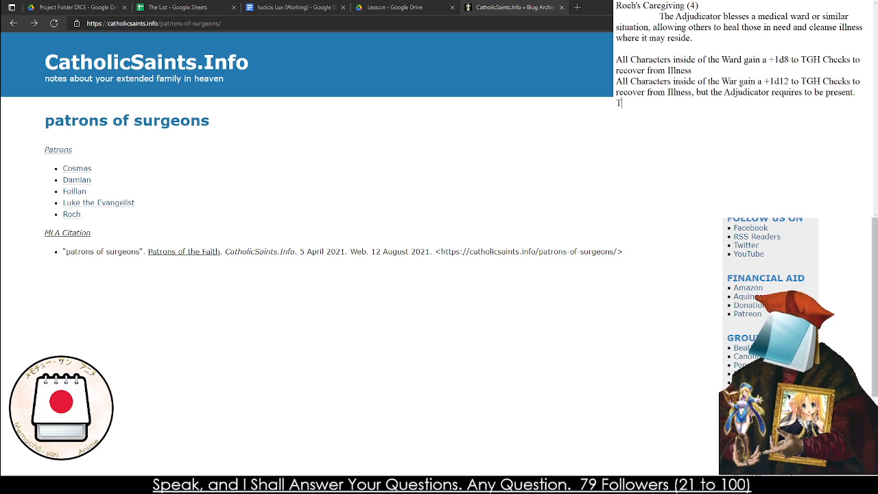
# Begin the third effect line with "All Characters inisded of the Ward gain a +1d8 to TGH Checks to recover"
pyautogui.write('All Characters ')
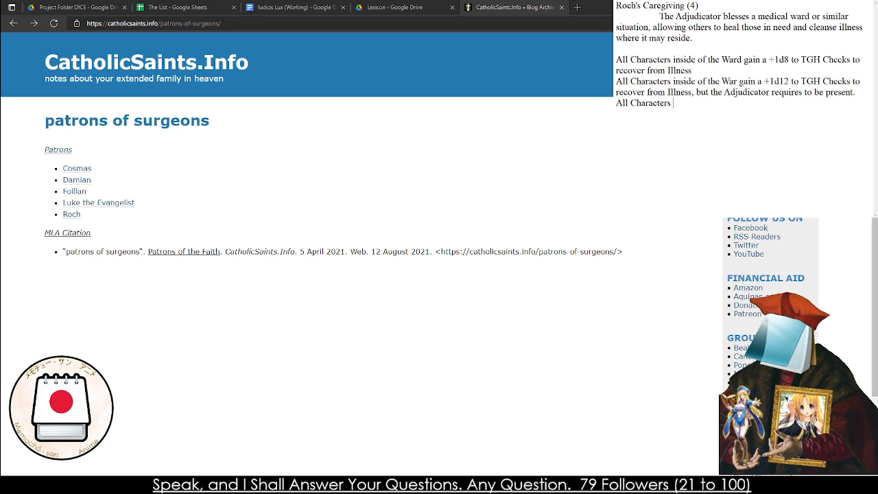
pyautogui.write('inisded of the War')
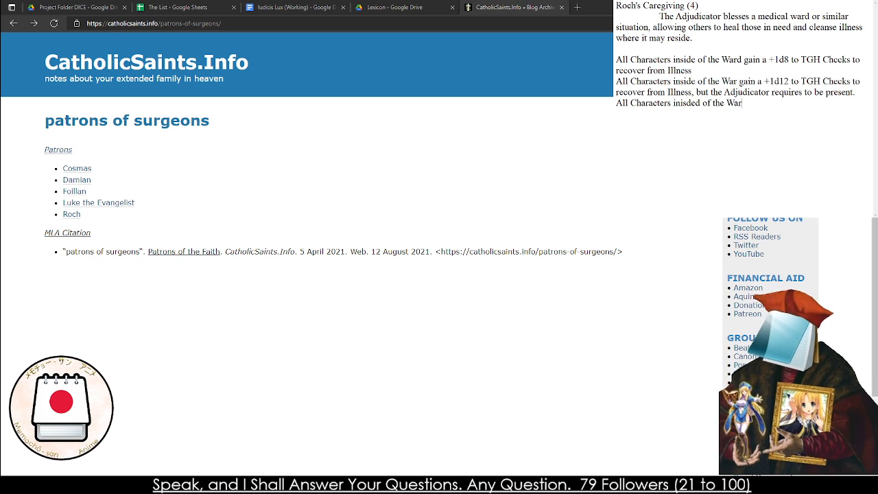
pyautogui.write('d gain a +1')
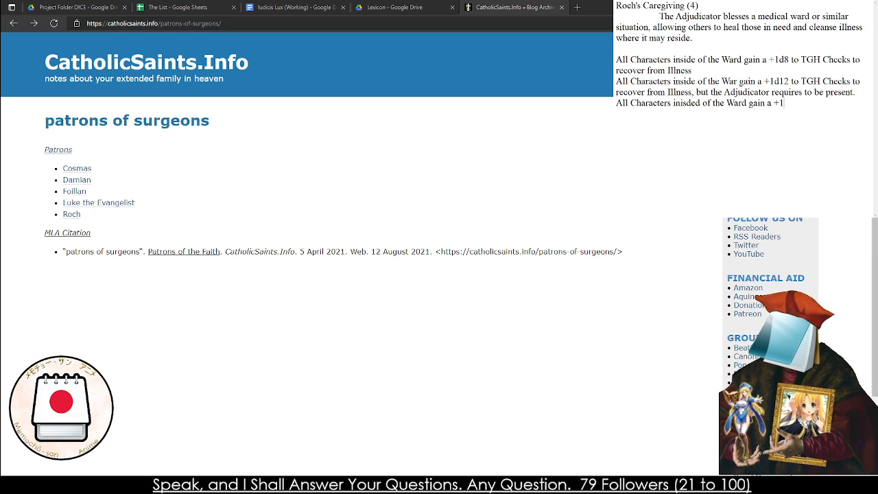
pyautogui.write('d8 to TGH Che')
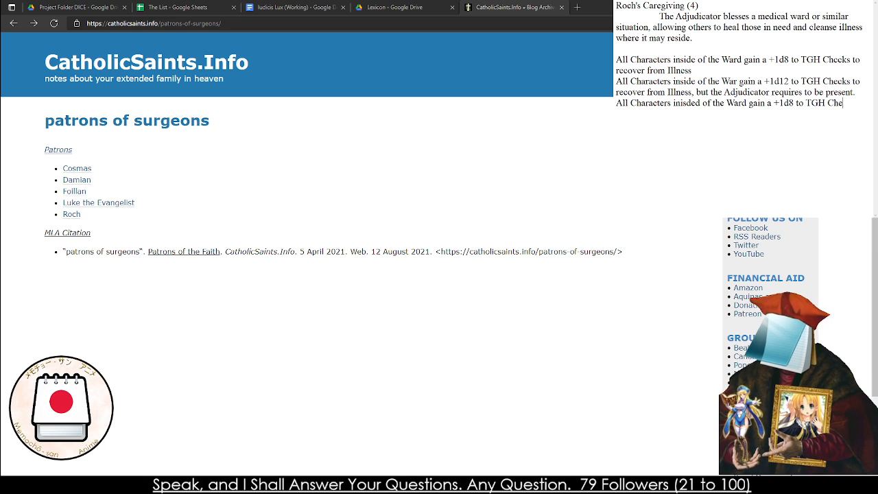
pyautogui.write('cks to recover formom')
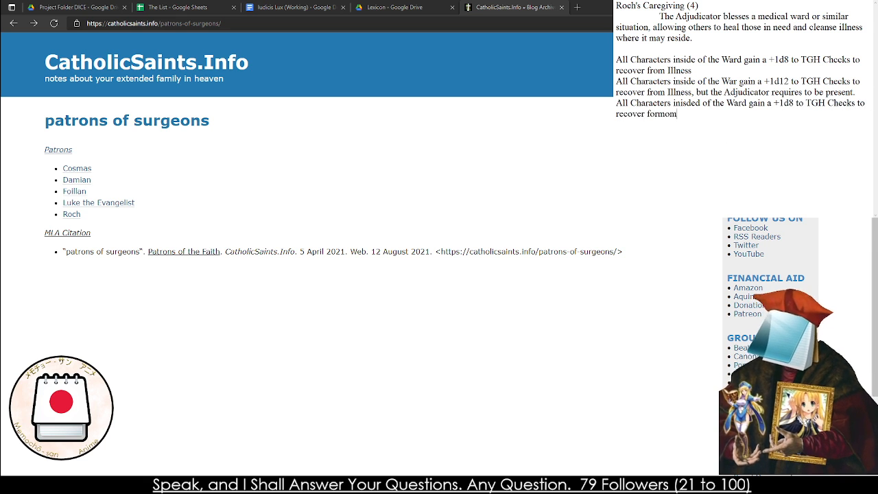
# Continue the third effect with "from Illness, but the"
pyautogui.press('BackSpace')
pyautogui.press('BackSpace')
pyautogui.press('BackSpace')
pyautogui.press('BackSpace')
pyautogui.press('BackSpace')
pyautogui.write('rom Illness, but the')
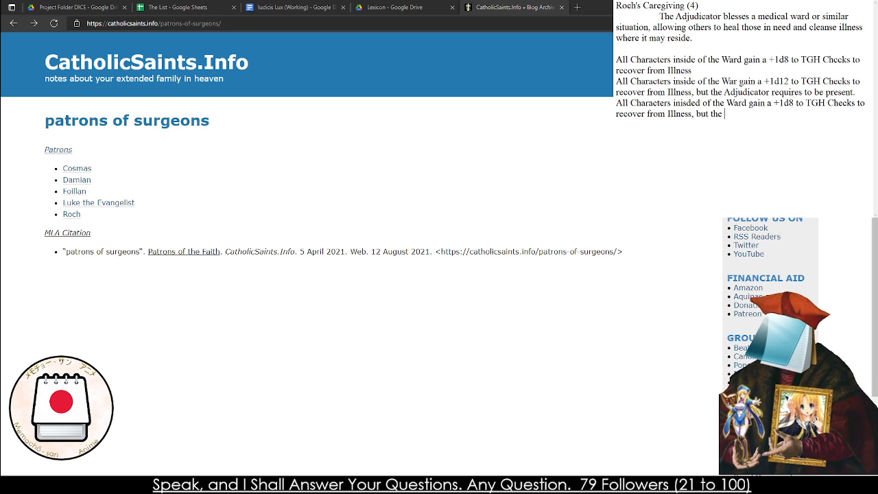
pyautogui.write(' Adjudicator iwll')
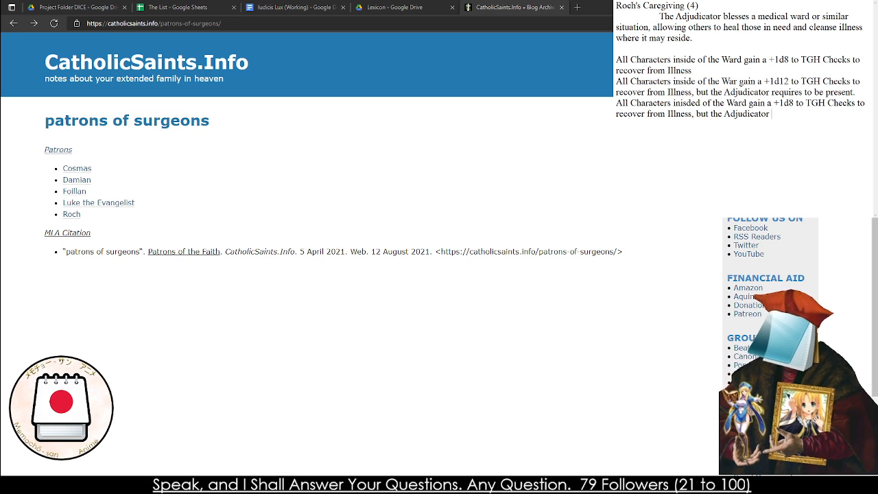
# Finish the third effect with "Adjudicator will be infected with the illness."
pyautogui.press('BackSpace')
pyautogui.press('BackSpace')
pyautogui.press('BackSpace')
pyautogui.press('BackSpace')
pyautogui.press('BackSpace')
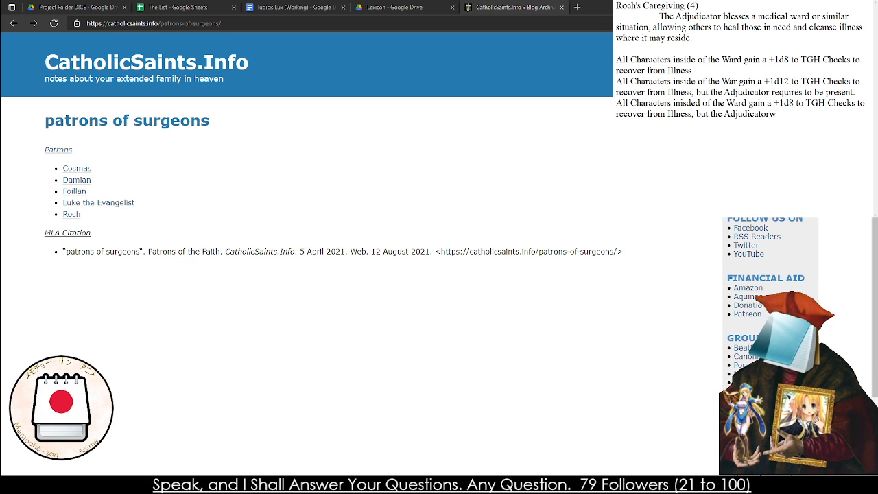
pyautogui.write('will be infe')
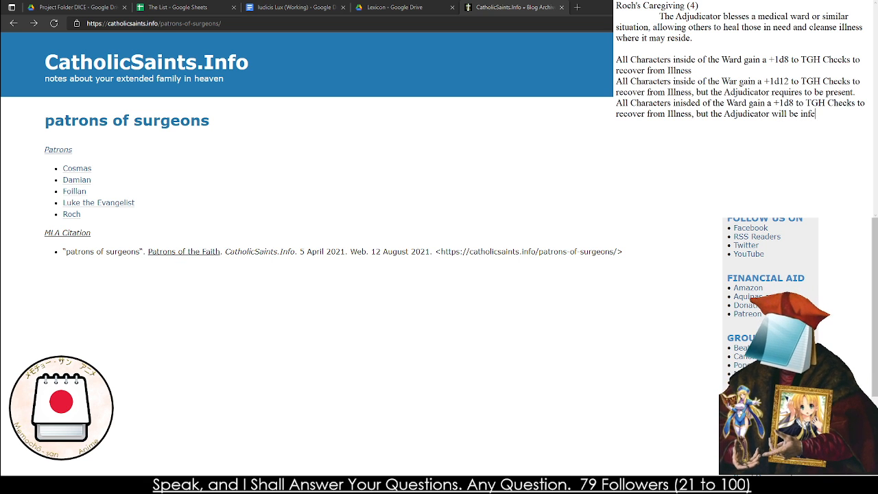
pyautogui.write('cted with the il')
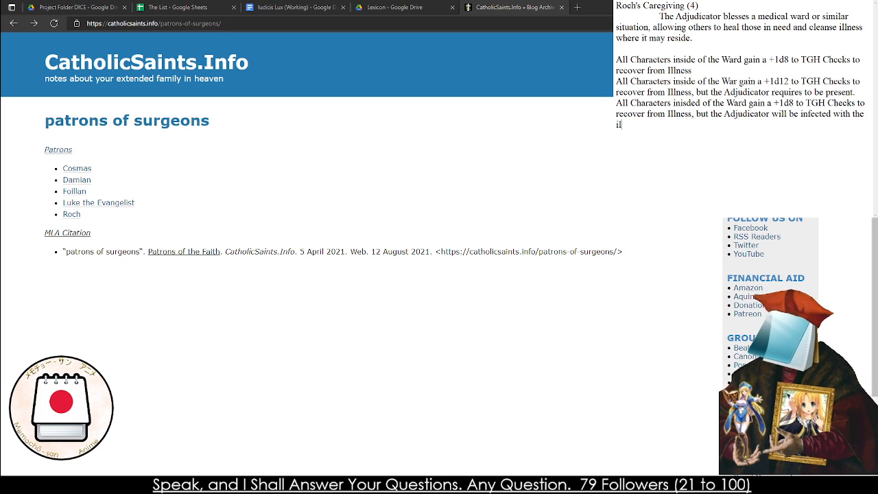
pyautogui.write('lness.')
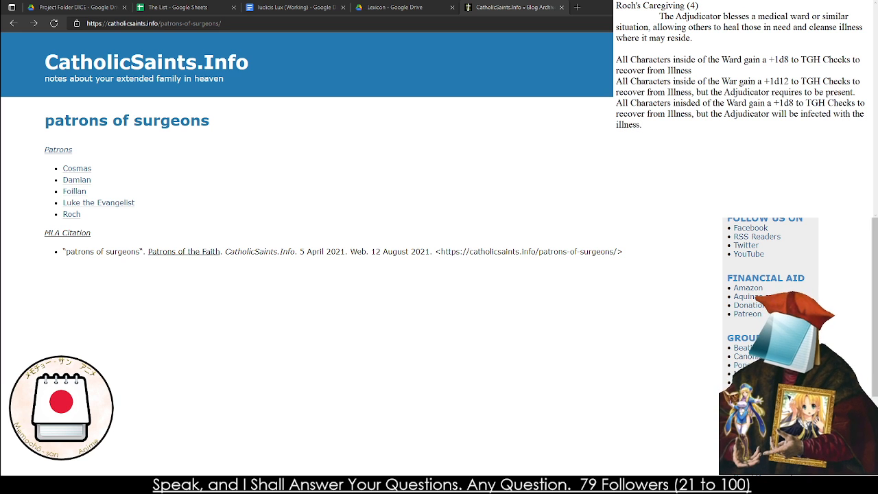
# Remove the blank line below the note's description and copy the whole note for the Iudicis Lux (Working) document
pyautogui.press('BackSpace')
pyautogui.hotkey('ctrl', 'a')
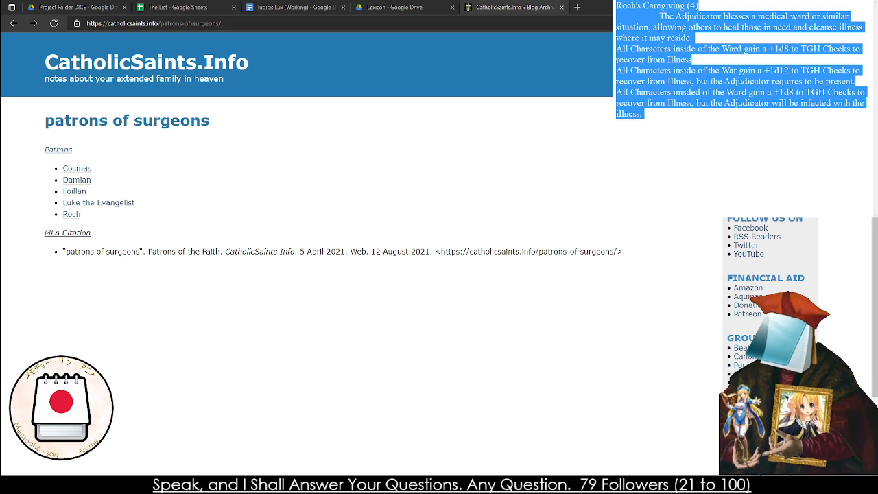
pyautogui.click(178, 7)
pyautogui.click(294, 7)
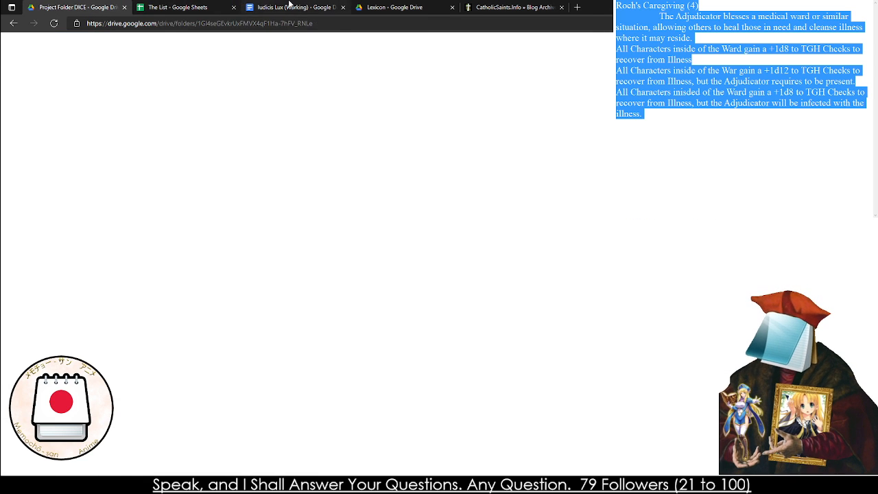
# Insert a Normal text paragraph above the Lazarium Calling (5) heading and paste the Roch's Caregiving entry there
pyautogui.click(159, 256)
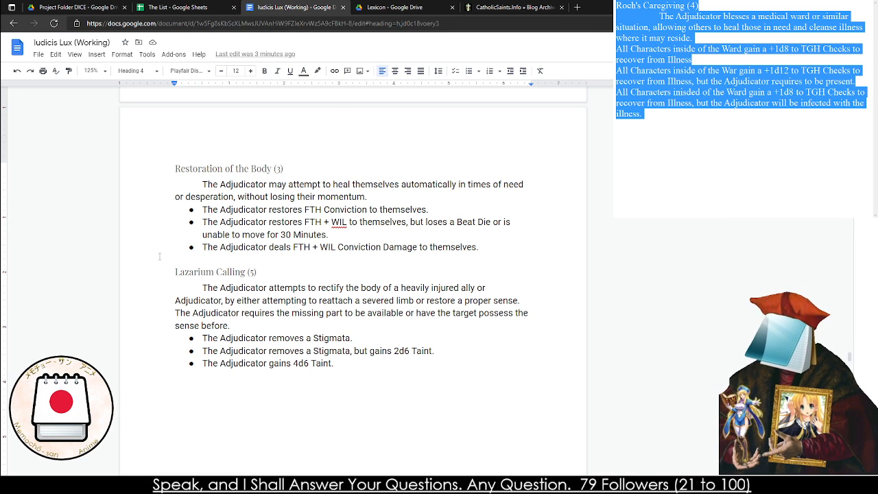
pyautogui.press('Return')
pyautogui.press('Up')
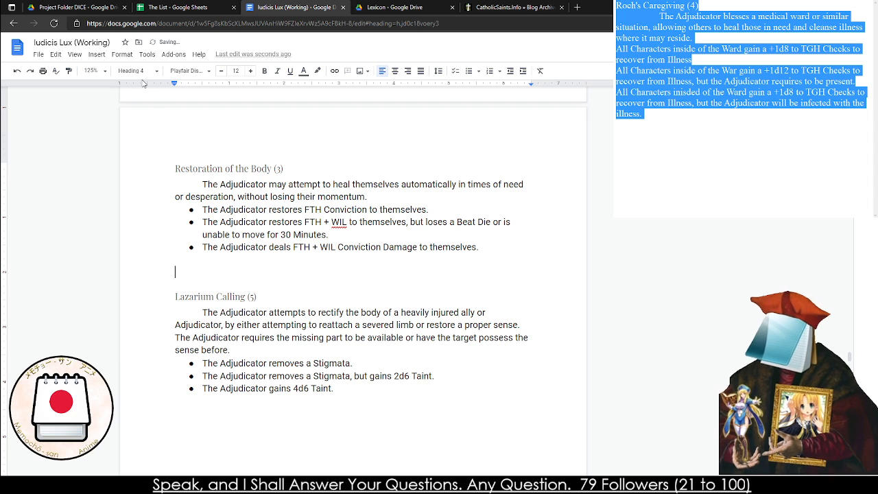
pyautogui.click(135, 71)
pyautogui.click(160, 99)
pyautogui.write("Roch's Caregiving (4) \tThe Adjudicator blesses a medical ward or similar situation, allowing others to heal those in need and cleanse illness where it may reside. All Characters inside of the Ward gain a +1d8 to TGH Chceks to recover from Illness All Characters inside of the War gain a +1d12 to TGH Checks to recover from Illness, but the Adjudicator requires to be present. All Characters insided of the Ward gain a +1d8 to TGH Checks to recover from Illness, but the Adjudicator will be infected with the illness.")
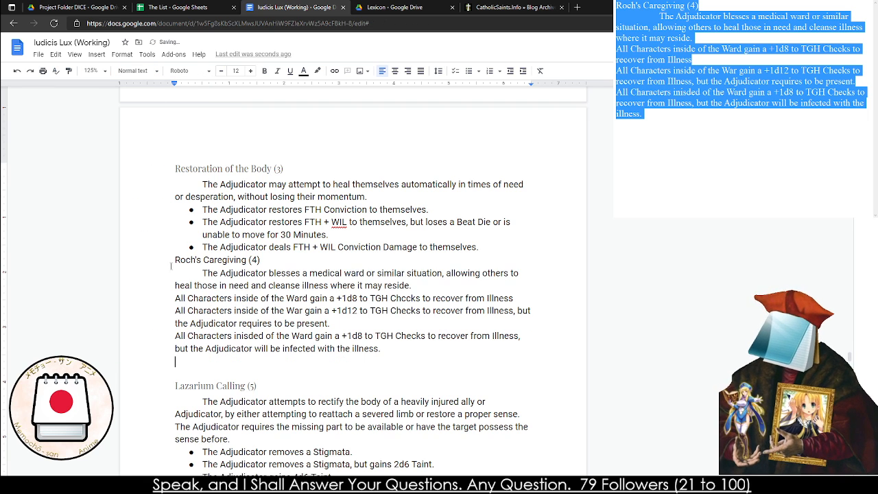
# Format the "Roch's Caregiving (4)" title line as Heading 4
pyautogui.moveTo(175, 260); pyautogui.dragTo(261, 260)
pyautogui.click(136, 71)
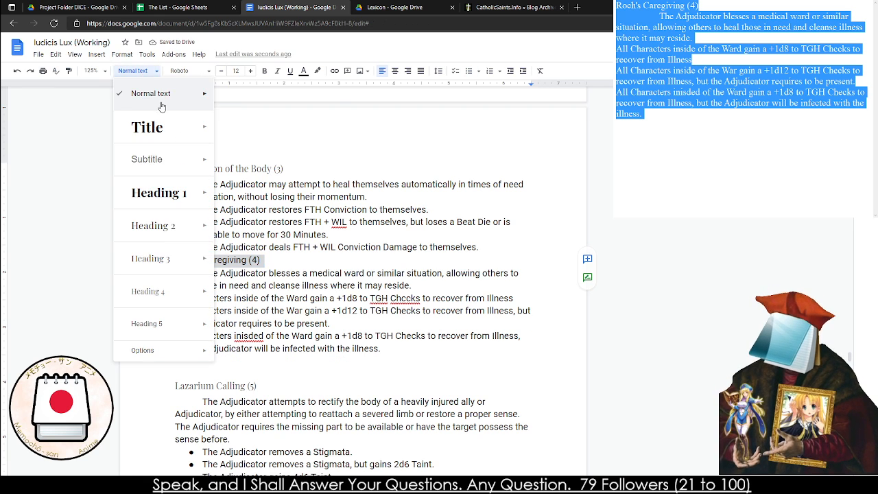
pyautogui.click(162, 292)
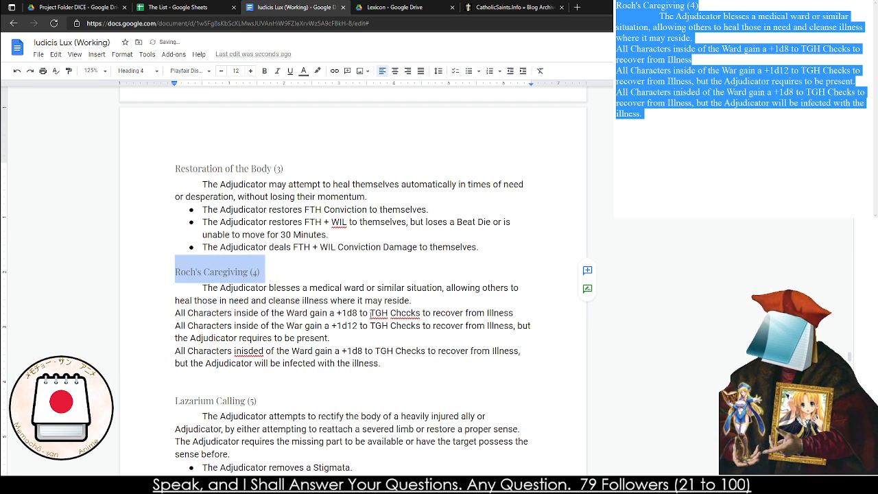
# Reword the end of the first Roch's Caregiving effect to "recover from harm." in place of the illness wording
pyautogui.click(381, 325)
pyautogui.click(515, 314)
pyautogui.press('BackSpace')
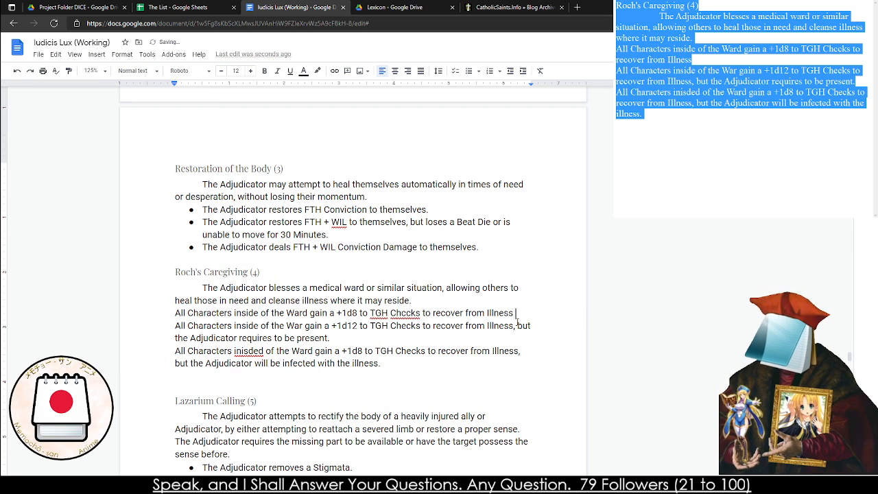
pyautogui.write('and Medica')
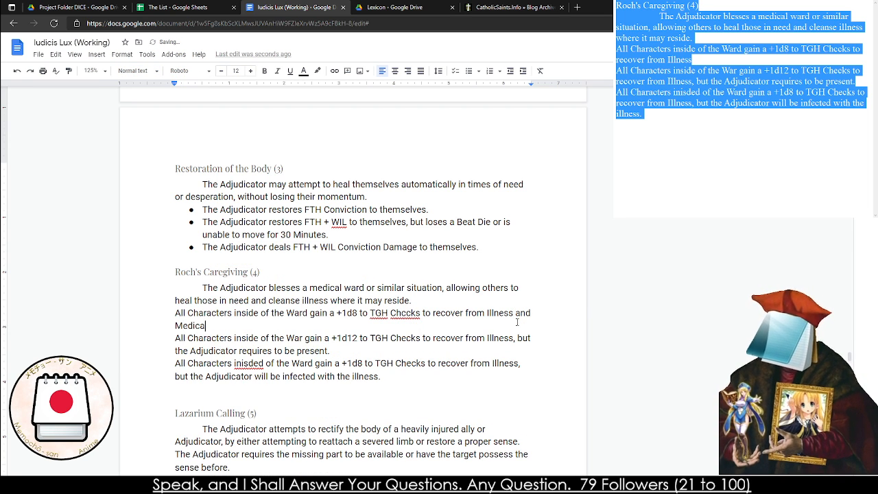
pyautogui.press('BackSpace')
pyautogui.press('BackSpace')
pyautogui.press('BackSpace')
pyautogui.press('BackSpace')
pyautogui.press('BackSpace')
pyautogui.press('BackSpace')
pyautogui.press('BackSpace')
pyautogui.press('BackSpace')
pyautogui.press('BackSpace')
pyautogui.press('BackSpace')
pyautogui.press('BackSpace')
pyautogui.press('BackSpace')
pyautogui.press('BackSpace')
pyautogui.press('BackSpace')
pyautogui.press('BackSpace')
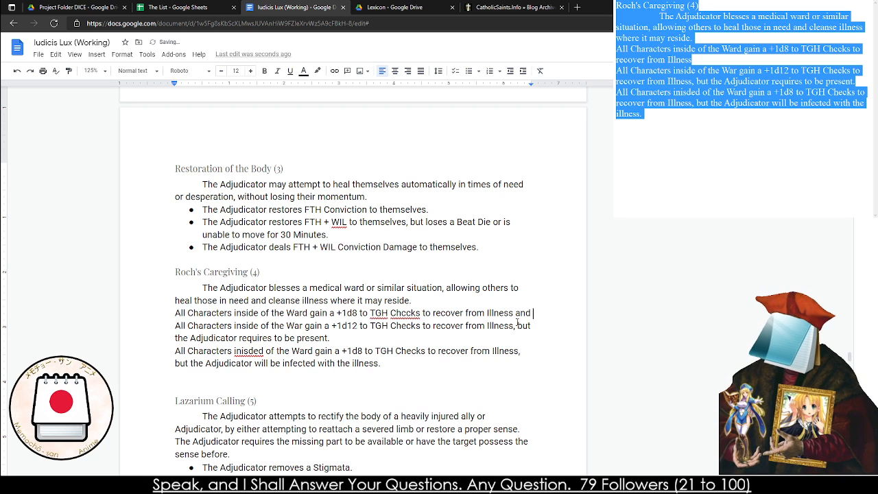
pyautogui.press('BackSpace')
pyautogui.press('BackSpace')
pyautogui.press('BackSpace')
pyautogui.press('BackSpace')
pyautogui.write('har')
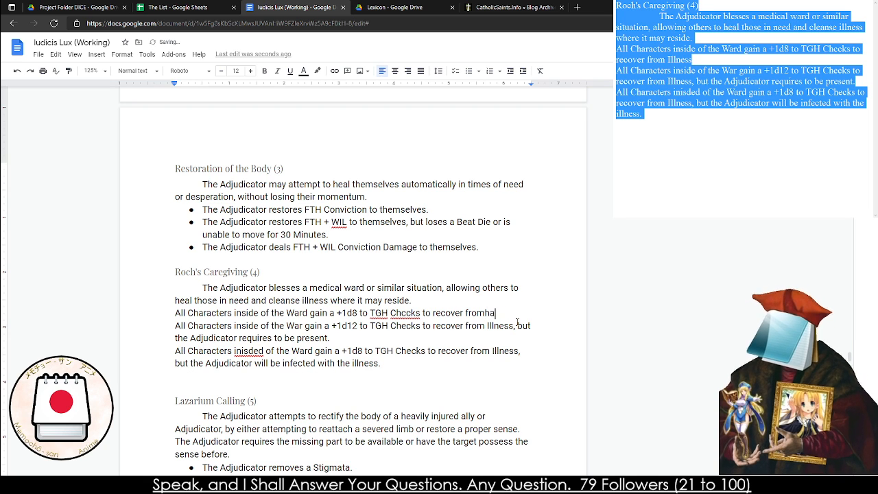
pyautogui.press('BackSpace')
pyautogui.press('BackSpace')
pyautogui.press('BackSpace')
pyautogui.write('harm.')
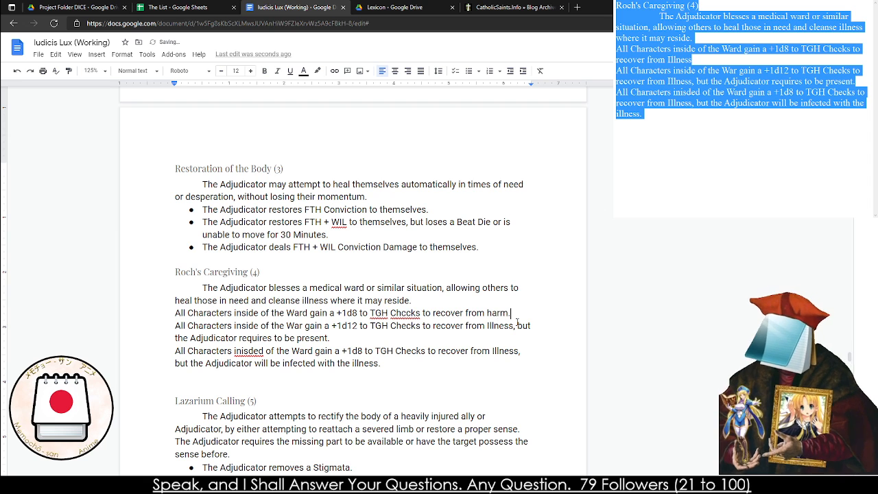
pyautogui.press('Down')
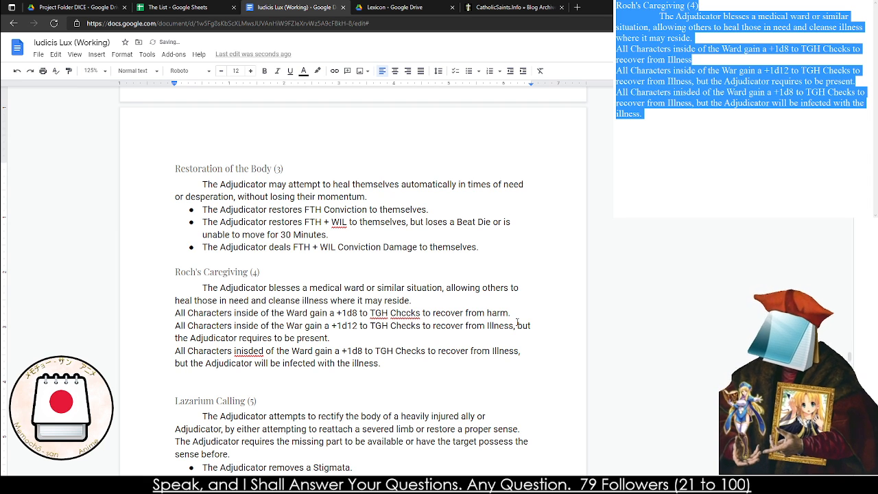
# Replace "Illness" with "harm" in the second and third Roch's Caregiving effects
pyautogui.doubleClick(499, 326)
pyautogui.write('harm')
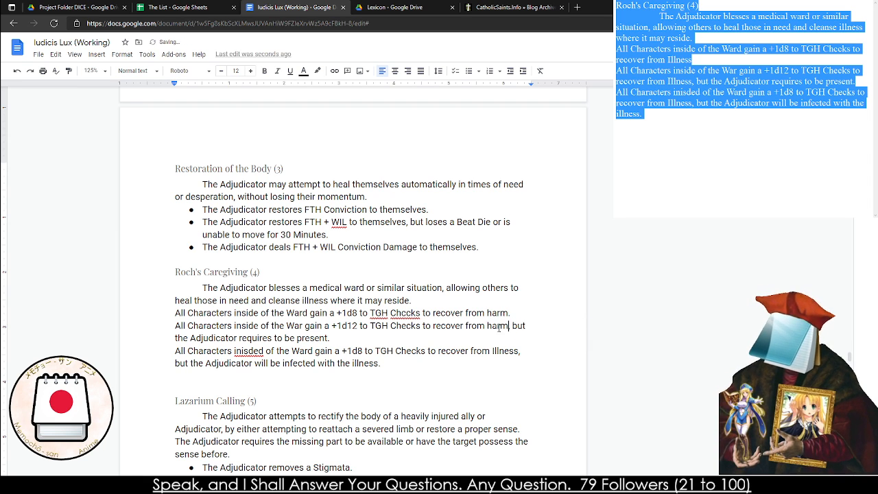
pyautogui.moveTo(492, 351); pyautogui.dragTo(520, 351)
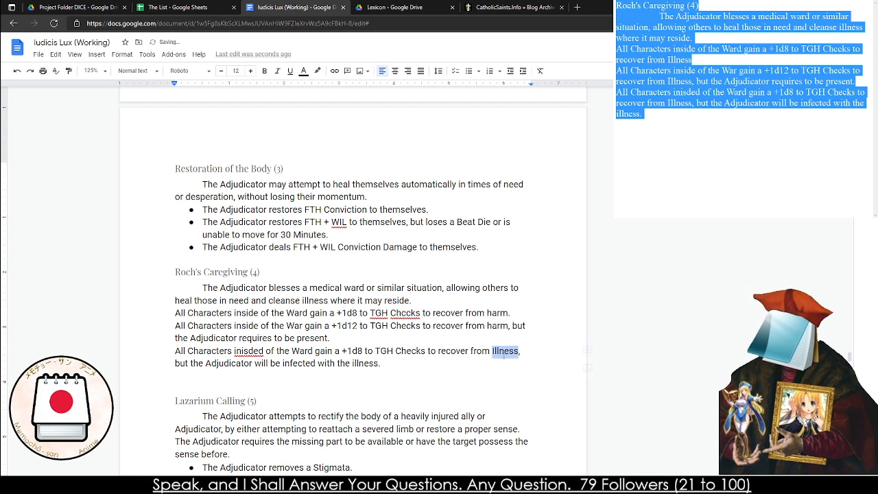
pyautogui.write('har')
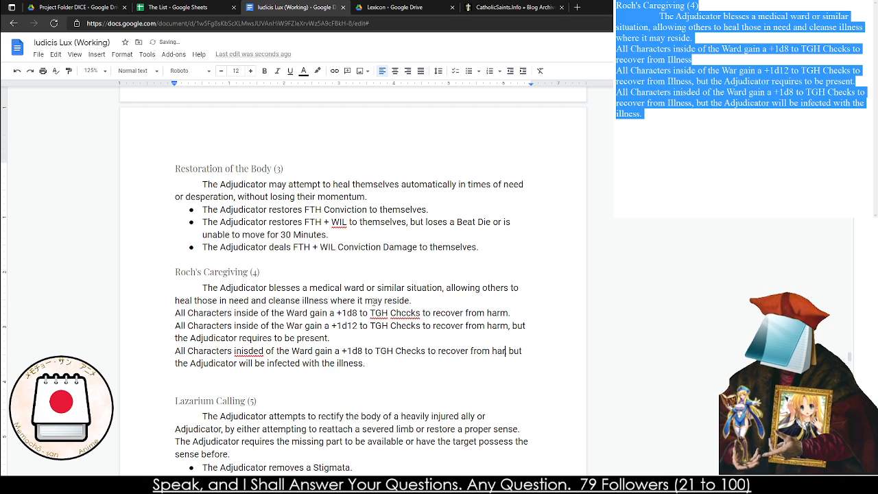
pyautogui.write('m')
pyautogui.press('BackSpace')
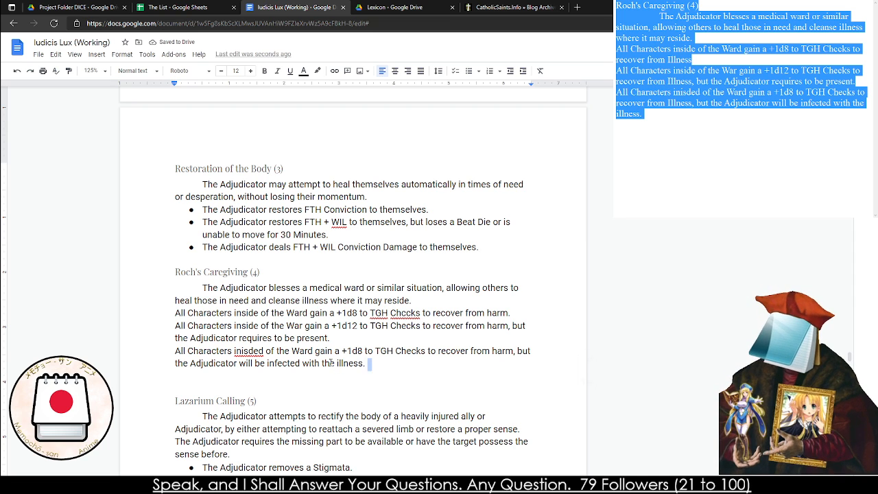
# Reword the end of the third Roch's Caregiving effect to "infected with an illness."
pyautogui.moveTo(368, 363); pyautogui.dragTo(320, 364)
pyautogui.write('an ')
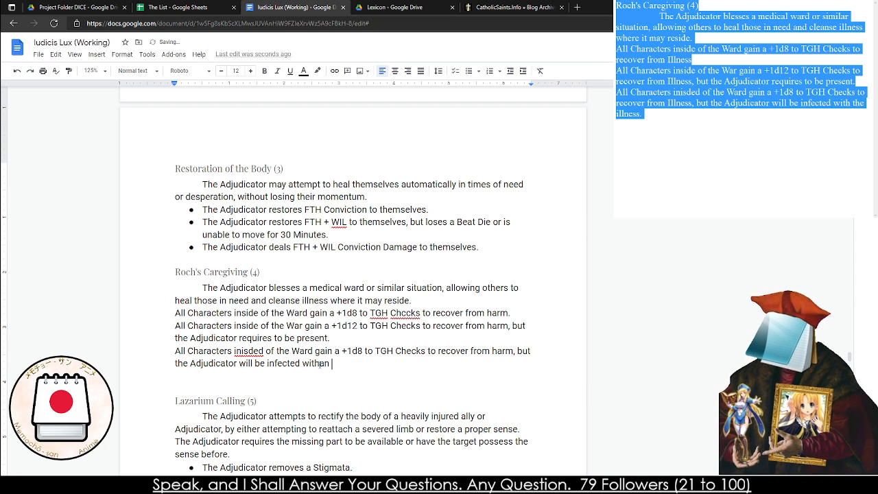
pyautogui.write('illness.')
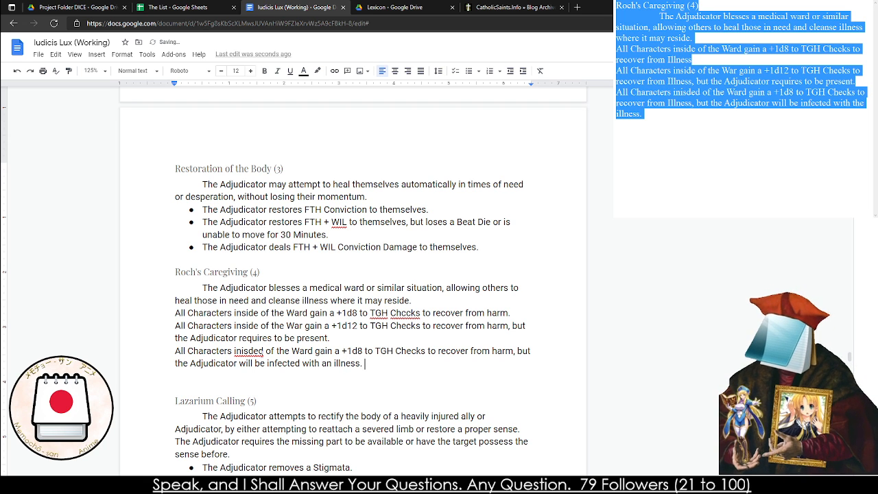
# Correct the misspelled "inisded" to "inside" in the third Roch's Caregiving effect and fix the spelling of "Checks" in the first
pyautogui.rightClick(237, 353)
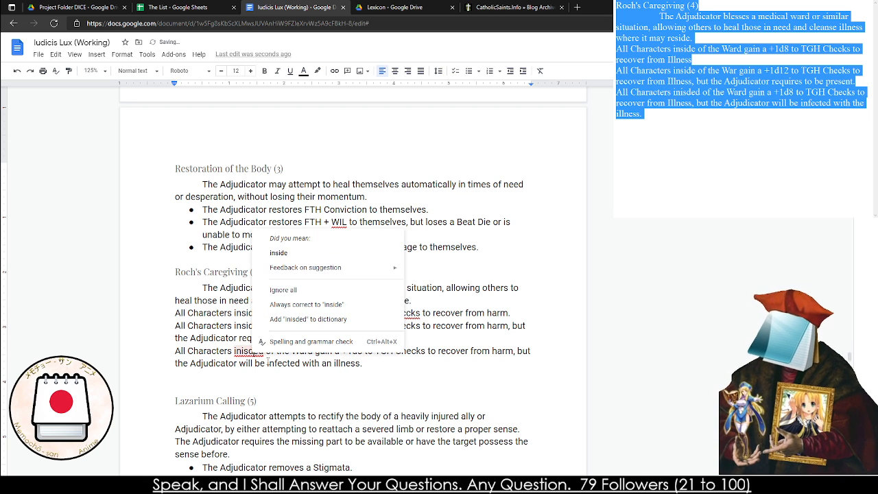
pyautogui.click(290, 259)
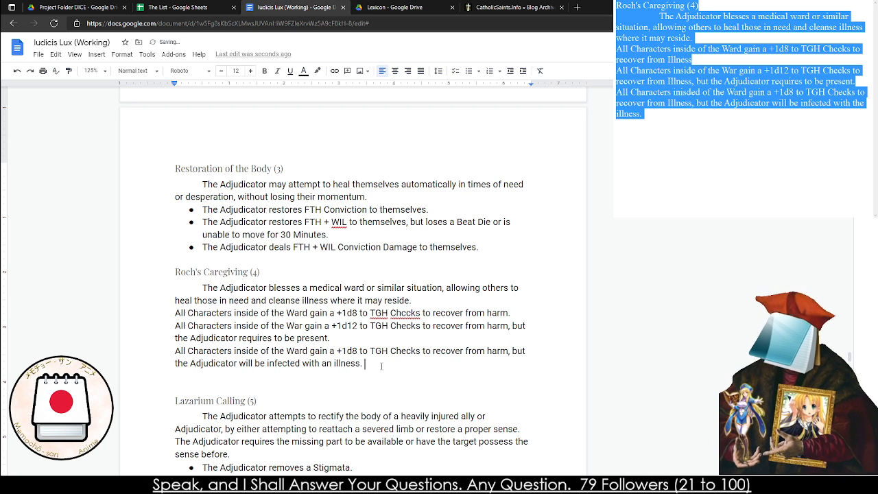
pyautogui.rightClick(405, 313)
pyautogui.click(403, 314)
pyautogui.rightClick(401, 314)
pyautogui.click(436, 336)
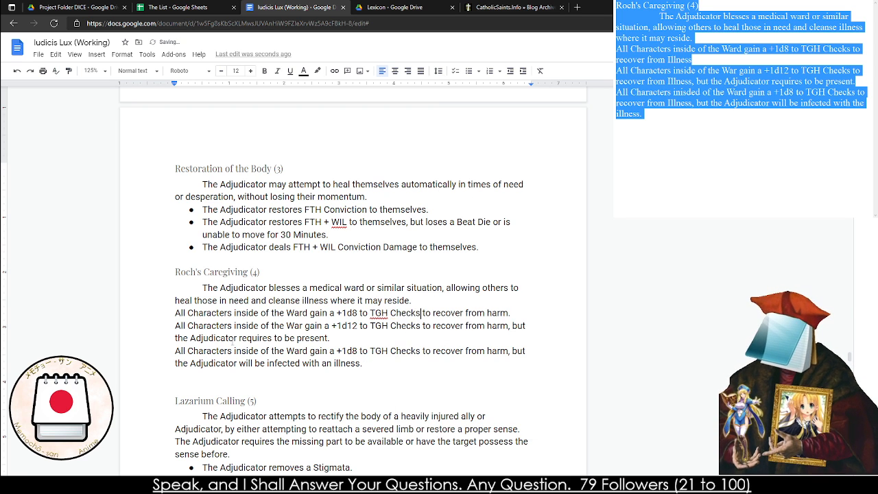
# Remove the blank line above Lazarium Calling (5) and format the three Roch's Caregiving effects as a bulleted list
pyautogui.click(170, 378)
pyautogui.press('BackSpace')
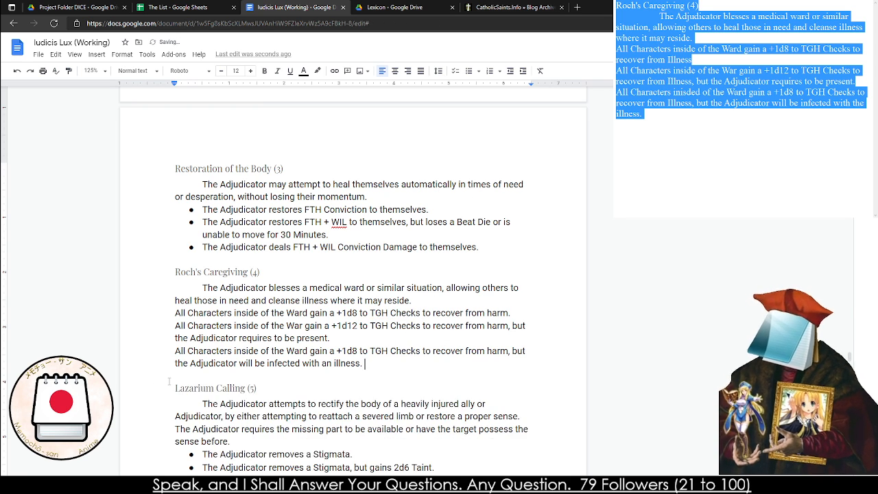
pyautogui.keyDown('shift'); pyautogui.click(309, 363); pyautogui.keyUp('shift')
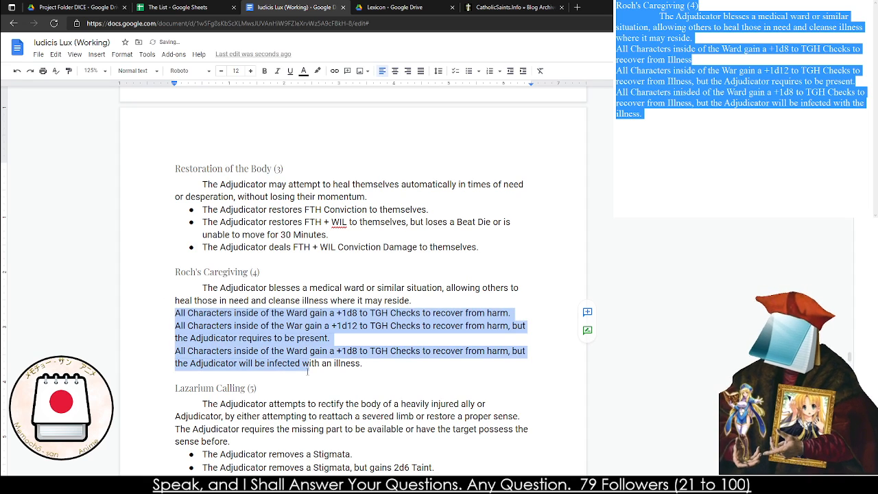
pyautogui.hotkey('ctrl', 'shift', '8')
pyautogui.click(302, 266)
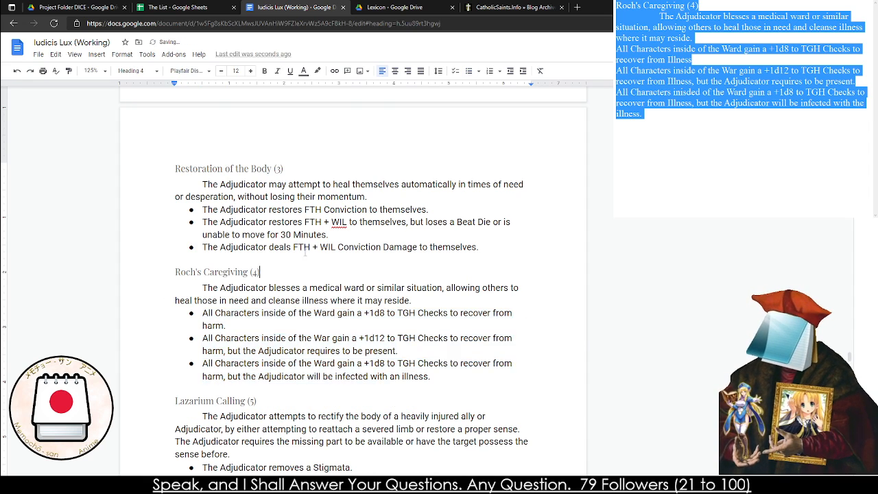
# Remove the extra blank line above the Cloak of Shadows (1) heading in The Miracles of Swords
pyautogui.scroll(-20, 190, 172)
pyautogui.scroll(-2, 189, 172)
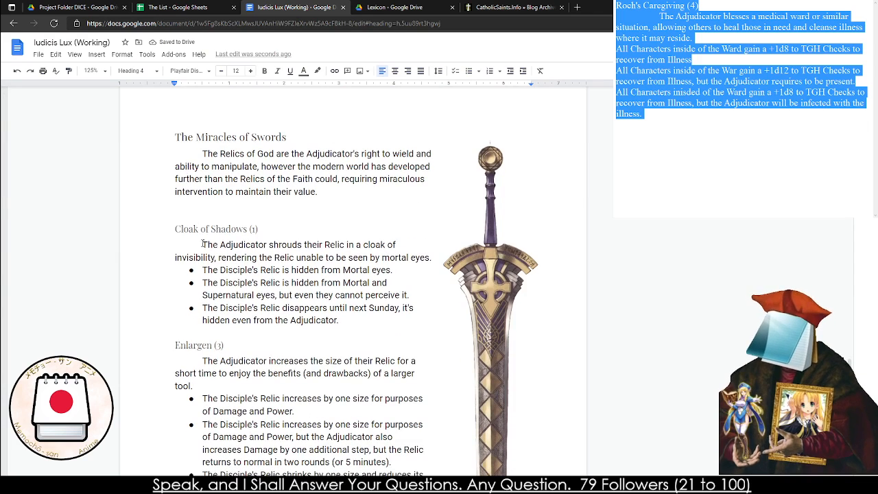
pyautogui.click(219, 181)
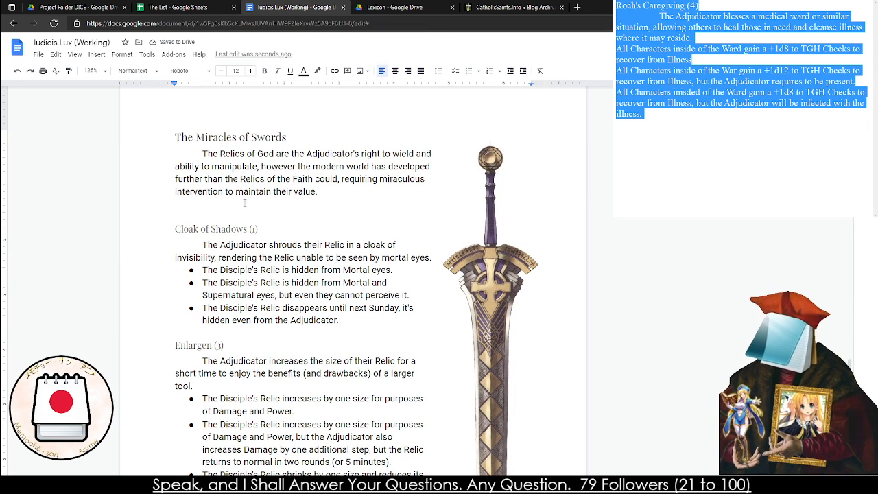
pyautogui.click(184, 205)
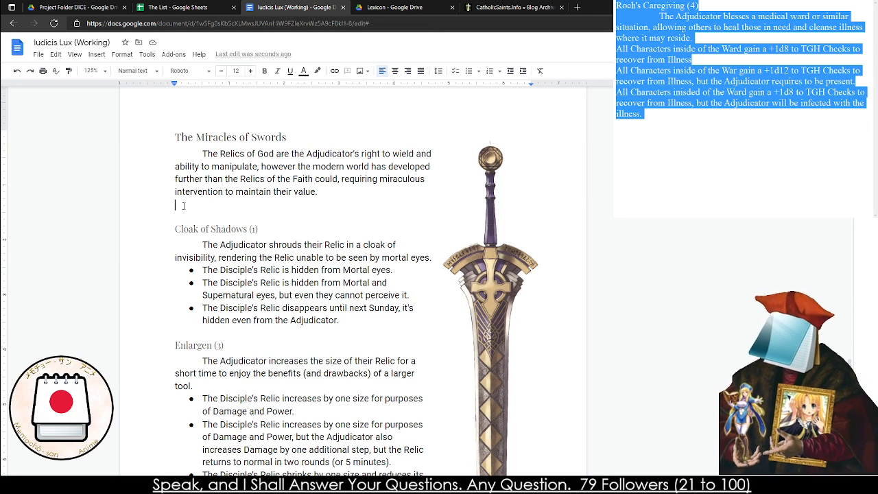
# Read through the Miracles of Swords, the Miracles of Transmutation and the start of the Lamian Miracles, looking for entries that need revision
pyautogui.scroll(-4, 183, 206)
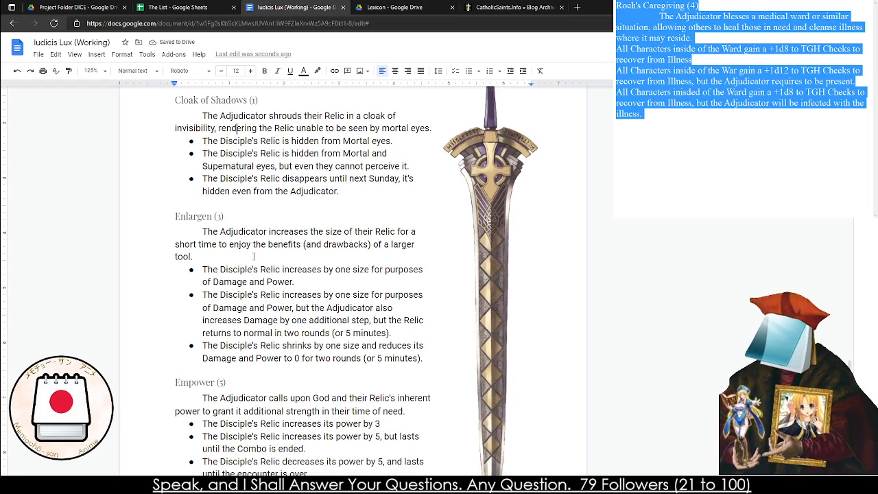
pyautogui.scroll(-10, 244, 245)
pyautogui.scroll(6, 245, 247)
pyautogui.scroll(6, 245, 247)
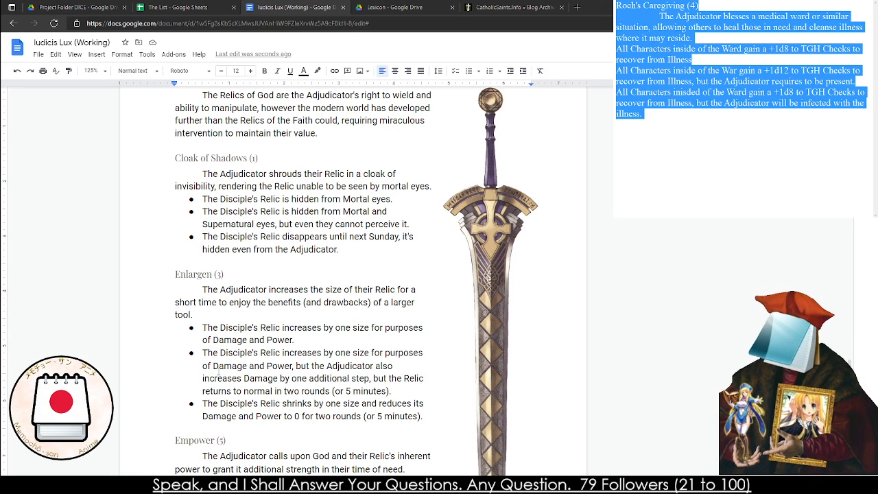
pyautogui.doubleClick(240, 303)
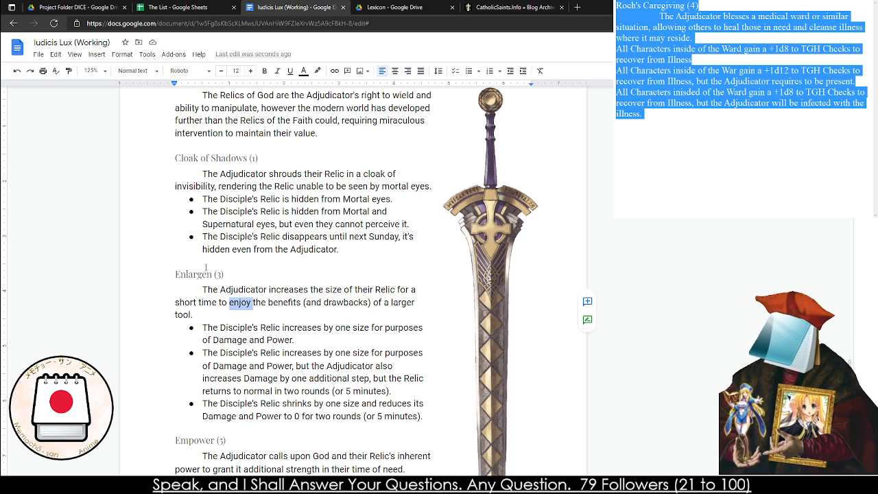
pyautogui.scroll(4, 205, 267)
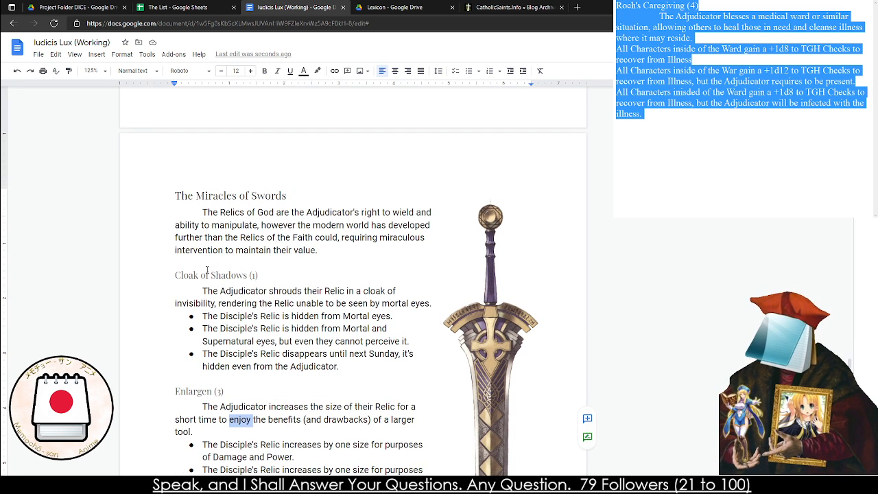
pyautogui.scroll(-2, 205, 269)
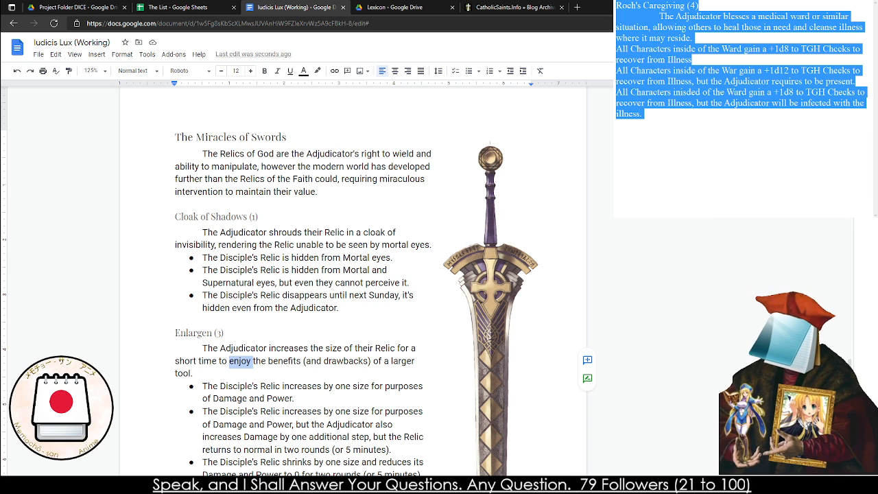
pyautogui.click(291, 306)
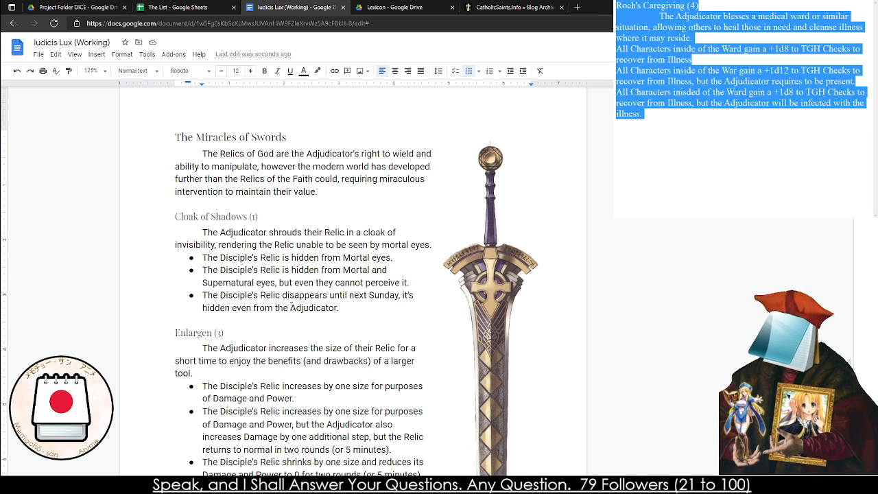
pyautogui.scroll(-5, 244, 324)
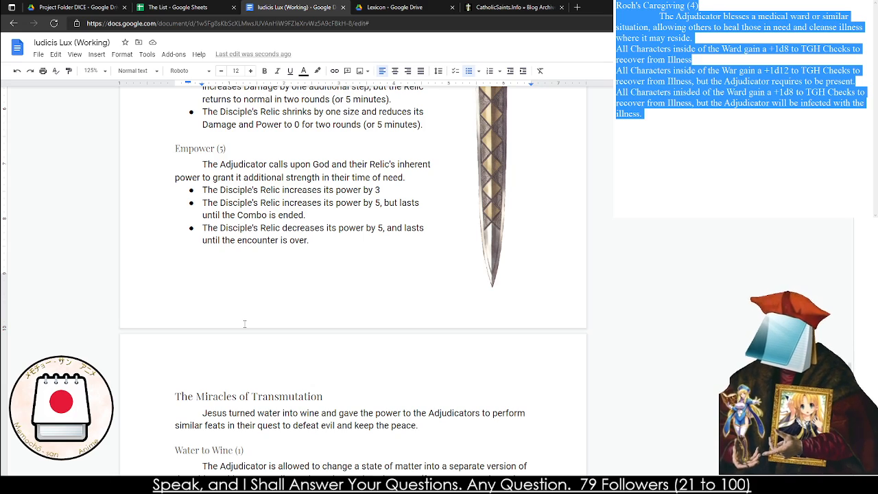
pyautogui.scroll(-7, 245, 324)
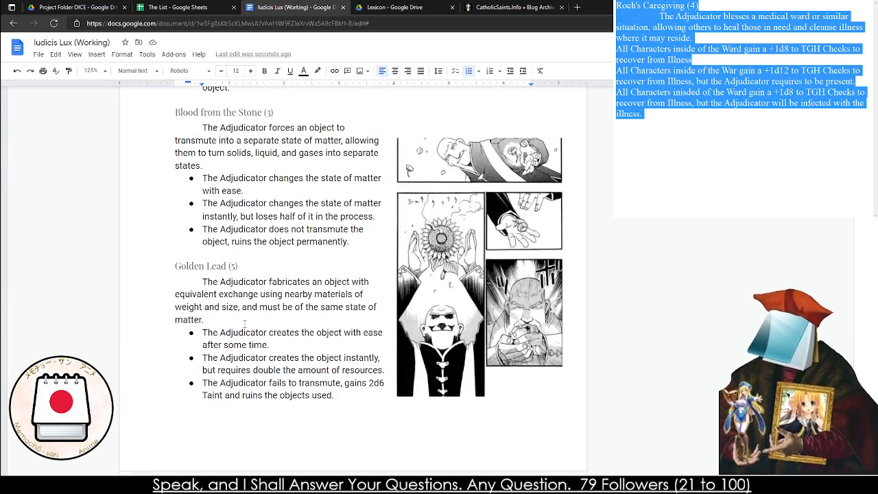
pyautogui.scroll(-4, 244, 323)
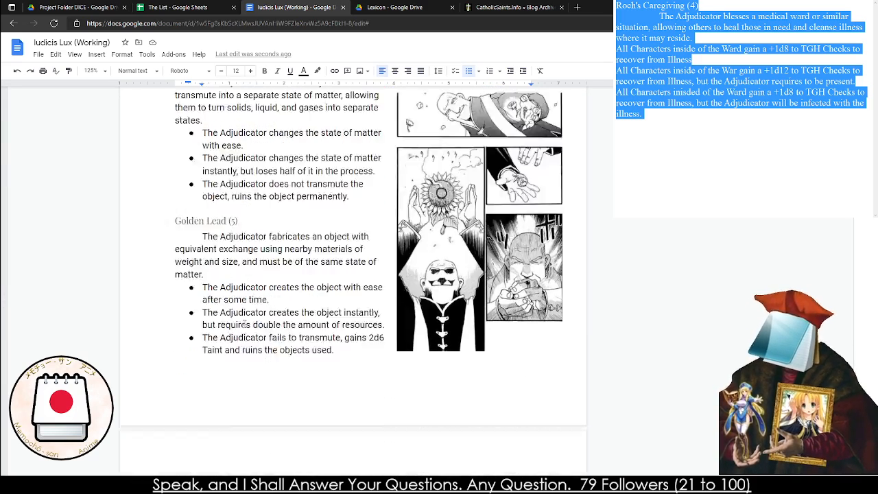
pyautogui.scroll(-2, 244, 324)
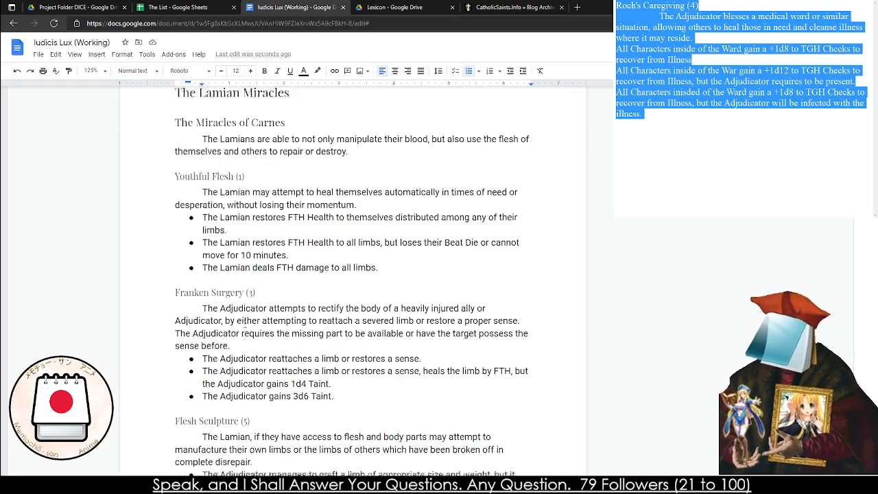
pyautogui.scroll(11, 244, 324)
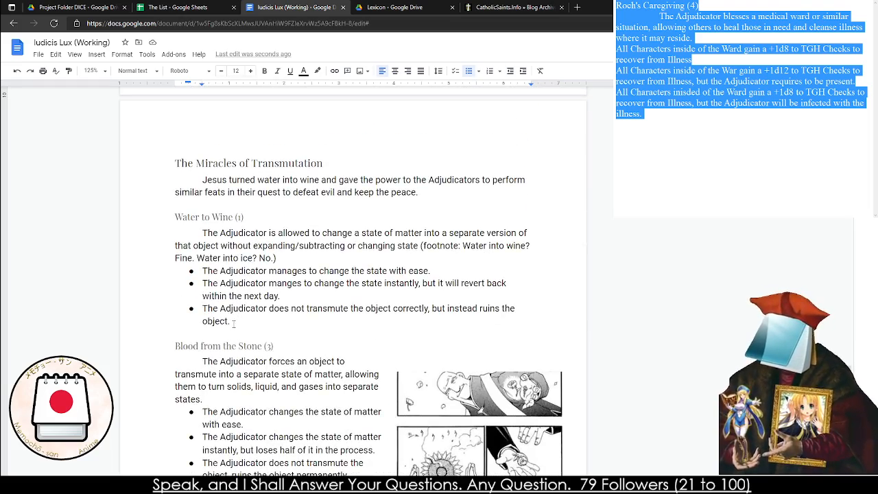
pyautogui.scroll(-10, 231, 323)
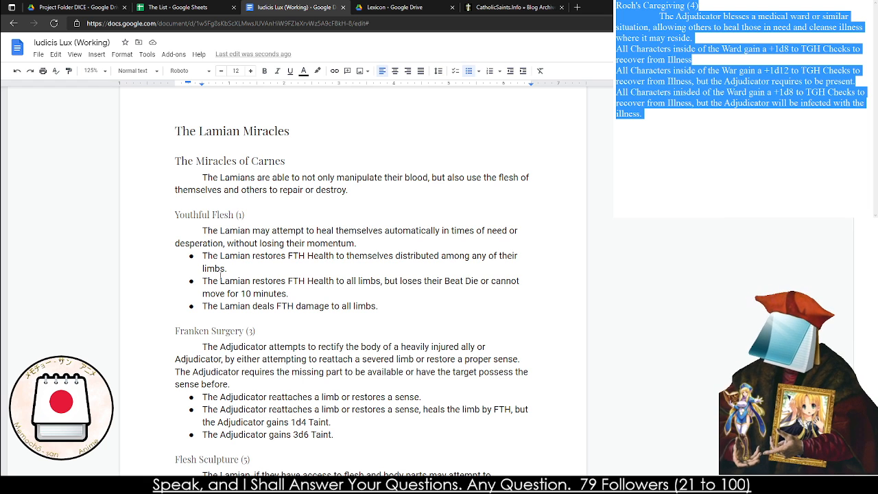
pyautogui.tripleClick(216, 190)
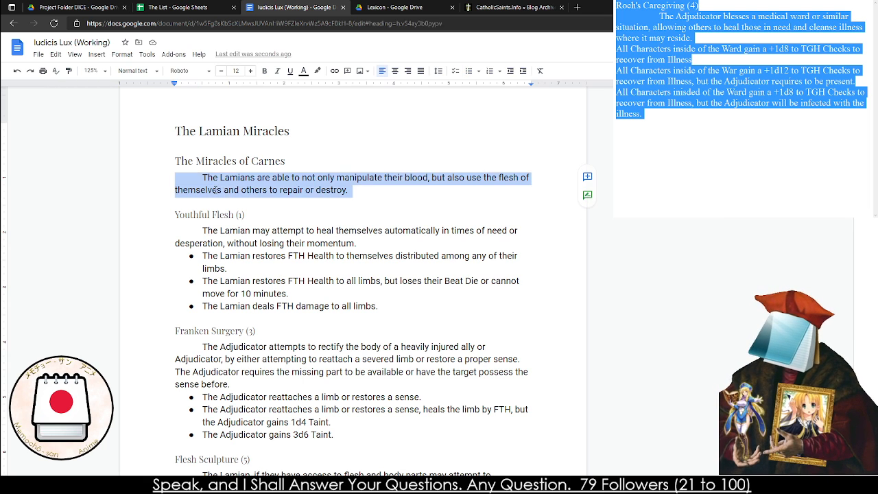
pyautogui.doubleClick(215, 190)
pyautogui.doubleClick(215, 190)
pyautogui.tripleClick(216, 190)
# Shorten the first Youthful Flesh (1) effect by removing "distributed among any of their limbs" so it ends with "themselves."
pyautogui.click(260, 268)
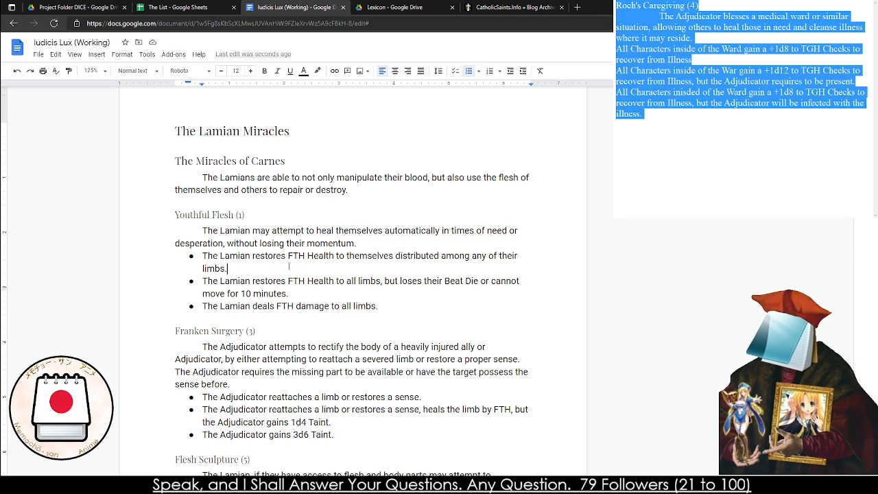
pyautogui.keyDown('shift'); pyautogui.click(395, 255); pyautogui.keyUp('shift')
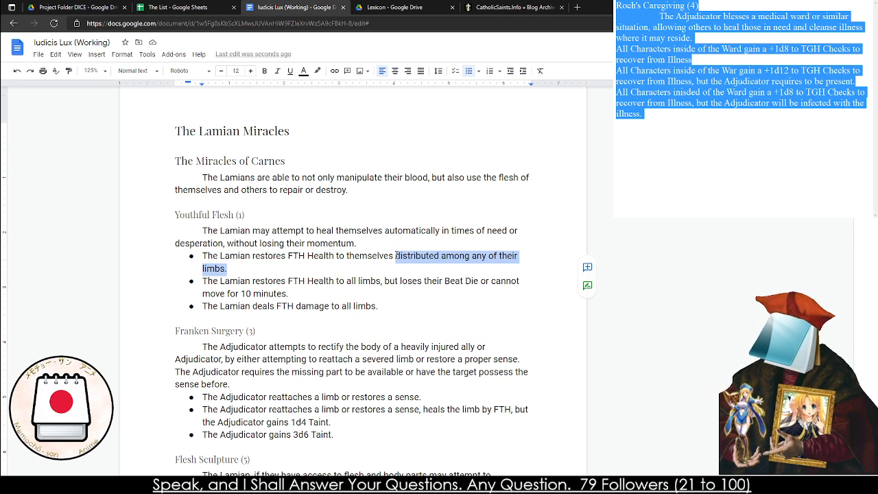
pyautogui.press('BackSpace')
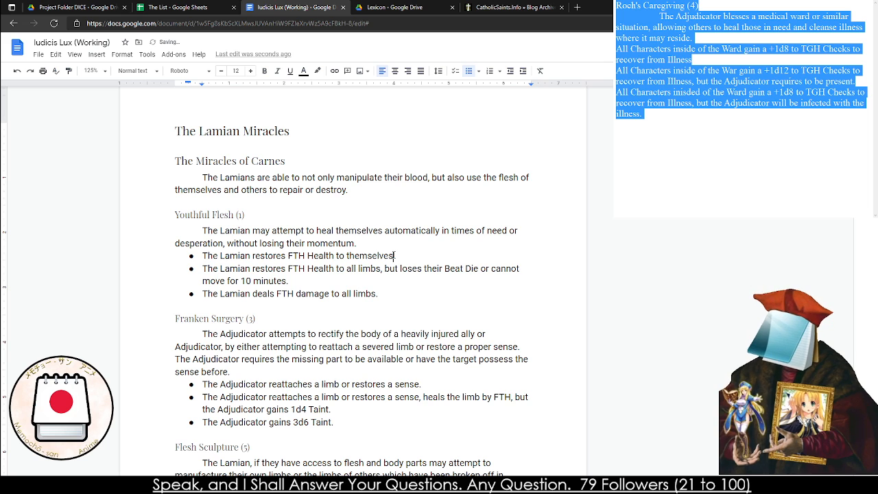
# Change the Health restored in the second Youthful Flesh effect to FTH+TGH
pyautogui.moveTo(384, 276); pyautogui.dragTo(384, 270)
pyautogui.click(356, 277)
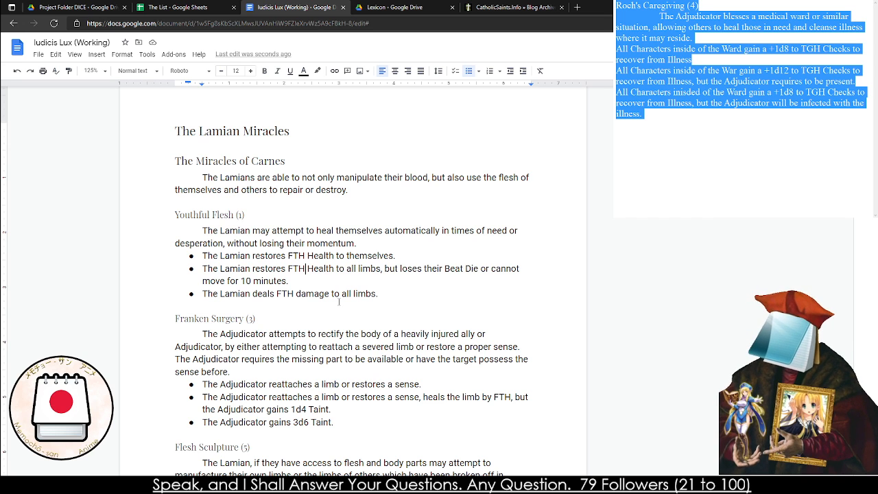
pyautogui.write('+TGH')
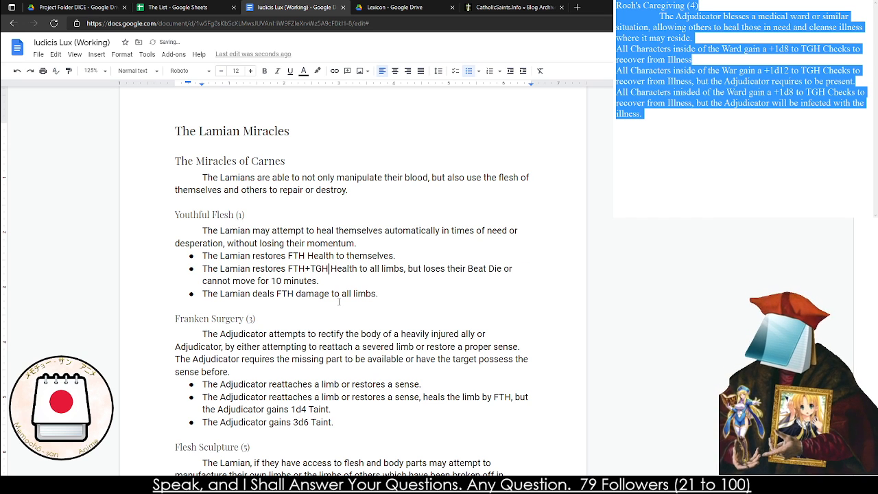
# Change the Health restored in the first Youthful Flesh effect to "FTH or TGH"
pyautogui.press('Up')
pyautogui.press('Left')
pyautogui.press('Left')
pyautogui.press('Left')
pyautogui.write('or ')
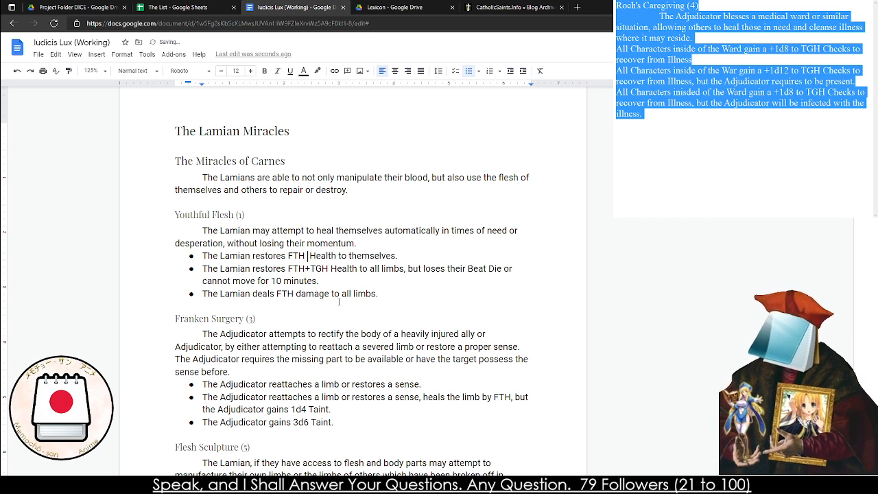
pyautogui.write(' TGH')
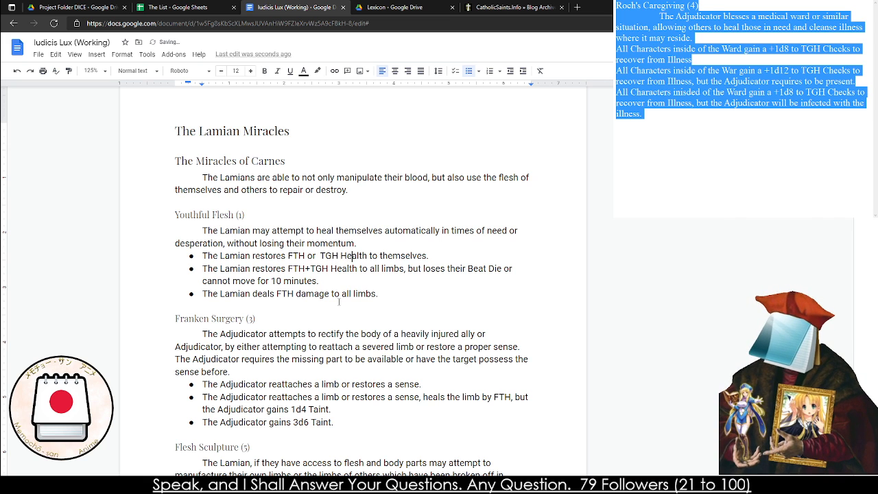
# Replace "Health" with "Conviction" in the first Youthful Flesh (1) effect
pyautogui.press('Right')
pyautogui.press('Right')
pyautogui.press('Right')
pyautogui.press('Right')
pyautogui.press('BackSpace')
pyautogui.press('BackSpace')
pyautogui.press('BackSpace')
pyautogui.press('BackSpace')
pyautogui.press('BackSpace')
pyautogui.press('BackSpace')
pyautogui.press('BackSpace')
pyautogui.write('C')
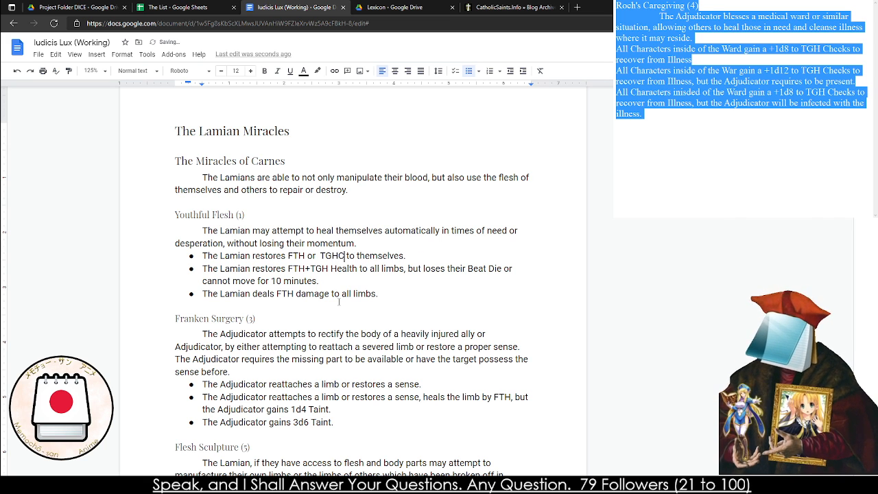
pyautogui.press('BackSpace')
pyautogui.write('Convicti')
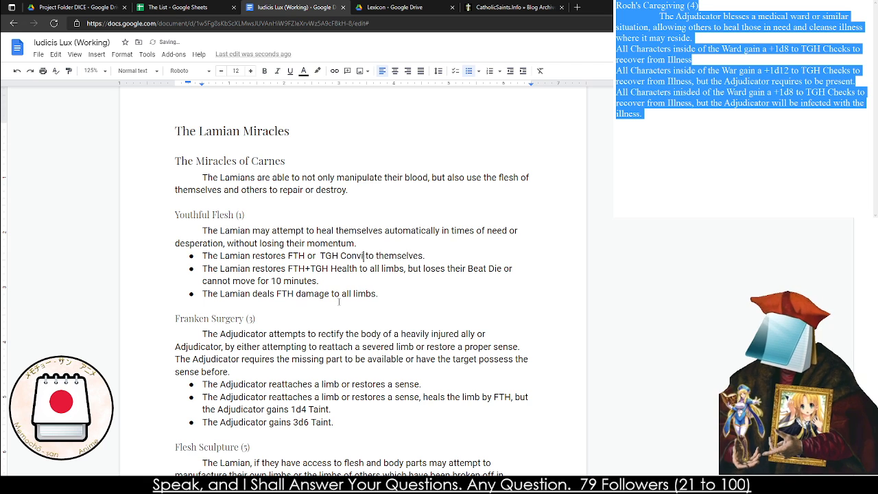
pyautogui.write('on')
# Replace "Health to all limbs" with "Conviction" in the second Youthful Flesh effect
pyautogui.press('Down')
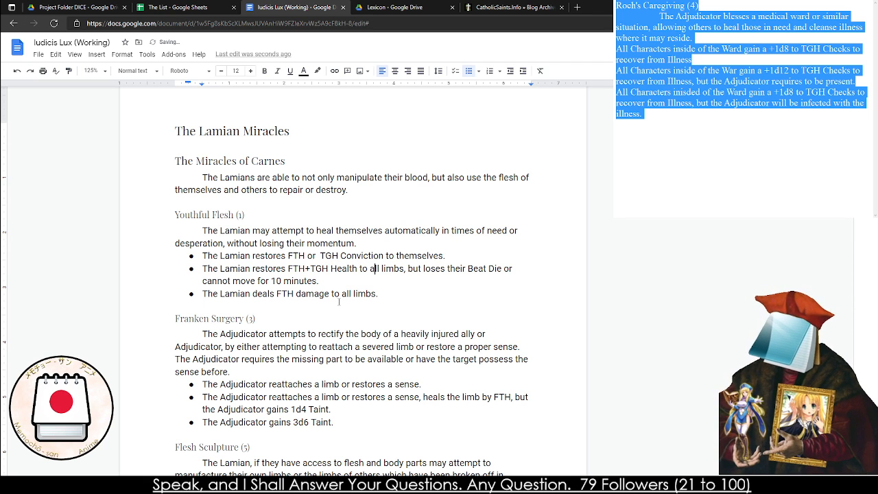
pyautogui.hotkey('shift', 'Right')
pyautogui.hotkey('shift', 'Right')
pyautogui.hotkey('shift', 'Right')
pyautogui.hotkey('shift', 'Right')
pyautogui.hotkey('shift', 'Right')
pyautogui.hotkey('shift', 'Right')
pyautogui.hotkey('shift', 'Right')
pyautogui.hotkey('shift', 'Right')
pyautogui.hotkey('shift', 'Right')
pyautogui.hotkey('shift', 'Right')
pyautogui.hotkey('shift', 'Right')
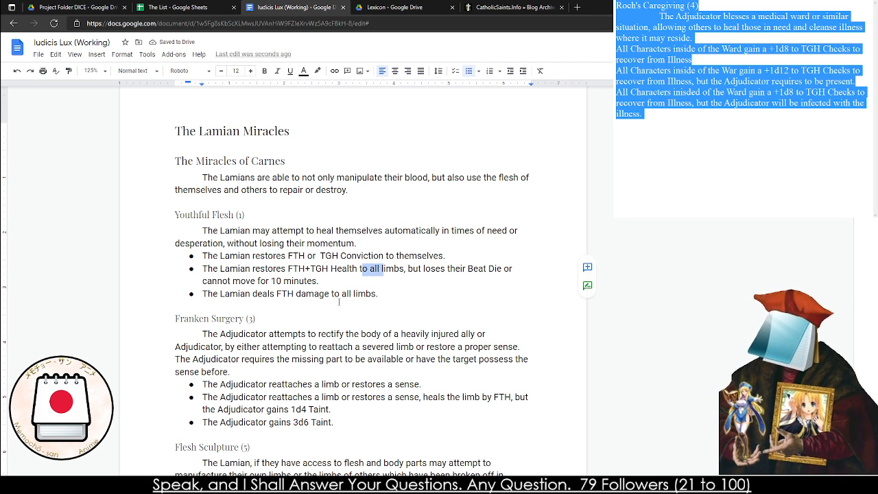
pyautogui.hotkey('shift', 'Right')
pyautogui.hotkey('shift', 'Right')
pyautogui.press('BackSpace')
pyautogui.press('BackSpace')
pyautogui.press('BackSpace')
pyautogui.press('BackSpace')
pyautogui.press('BackSpace')
pyautogui.press('BackSpace')
pyautogui.press('BackSpace')
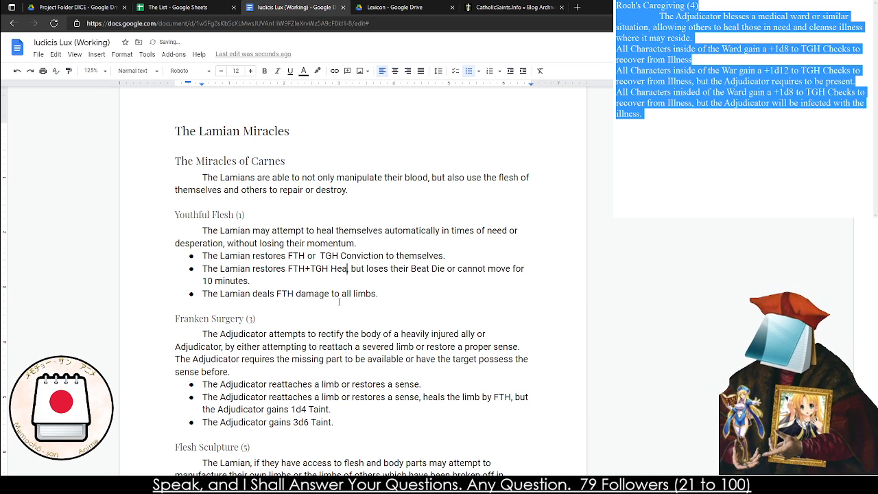
pyautogui.write('Conviction')
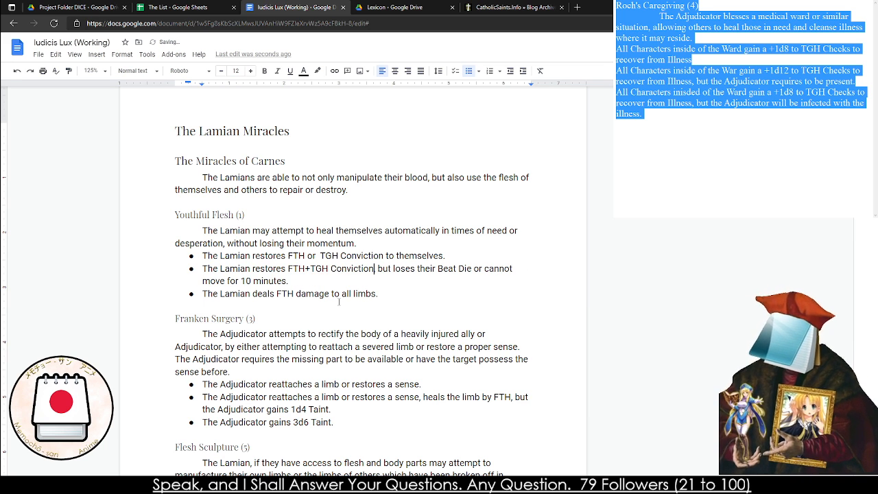
# Change the target of the FTH damage in the third Youthful Flesh effect to "themselves."
pyautogui.moveTo(379, 293); pyautogui.dragTo(334, 294)
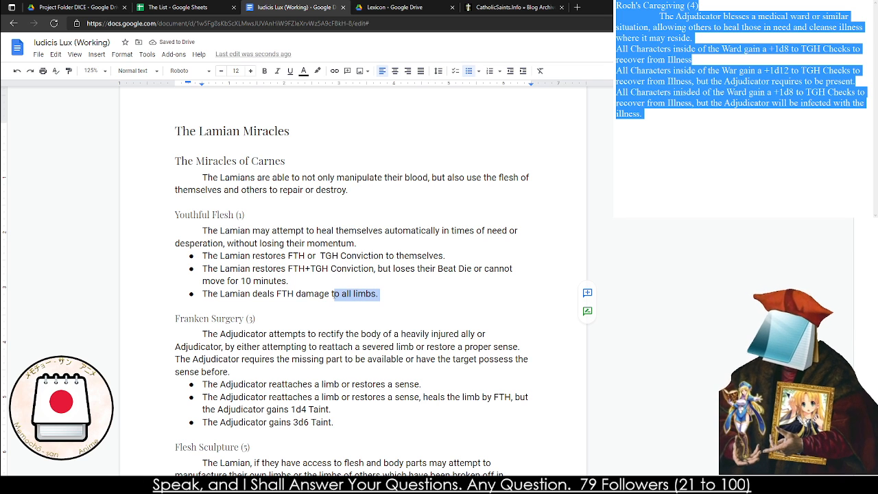
pyautogui.write('o themselves')
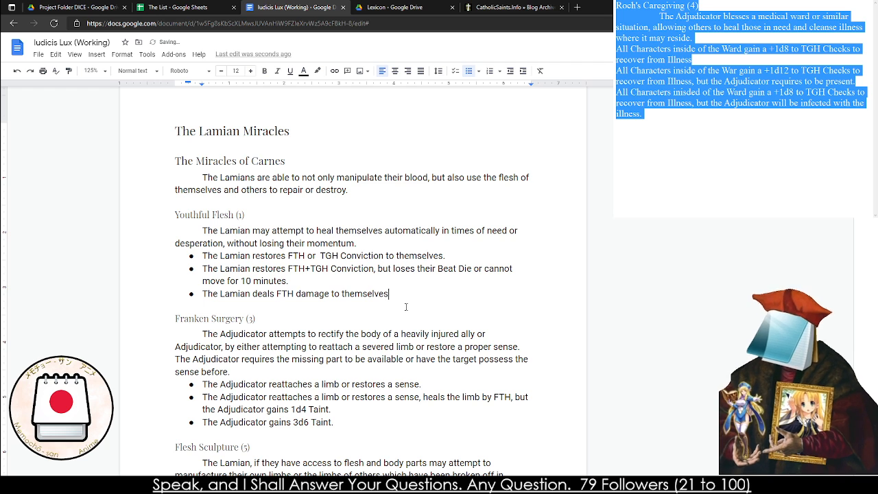
pyautogui.write('.')
pyautogui.click(275, 293)
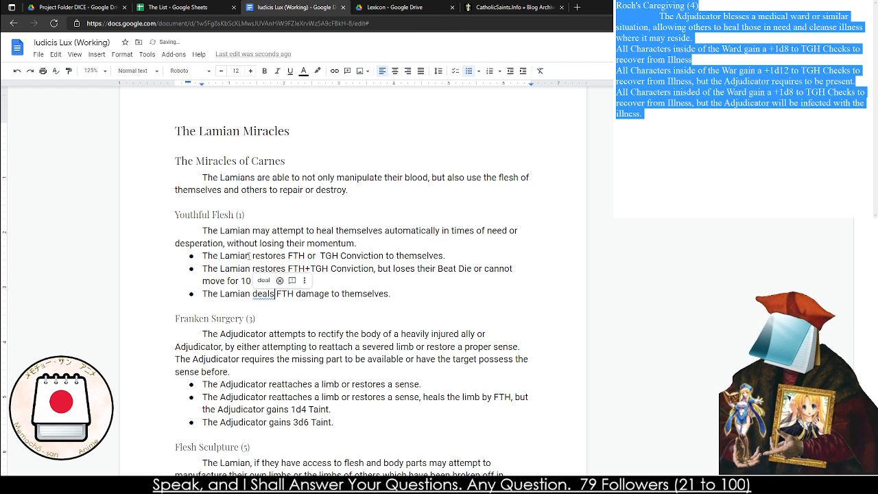
# Rewrite the first Franken Surgery (3) effect as "The Adjudicator removes a Stigmata"
pyautogui.scroll(-2, 249, 255)
pyautogui.doubleClick(210, 229)
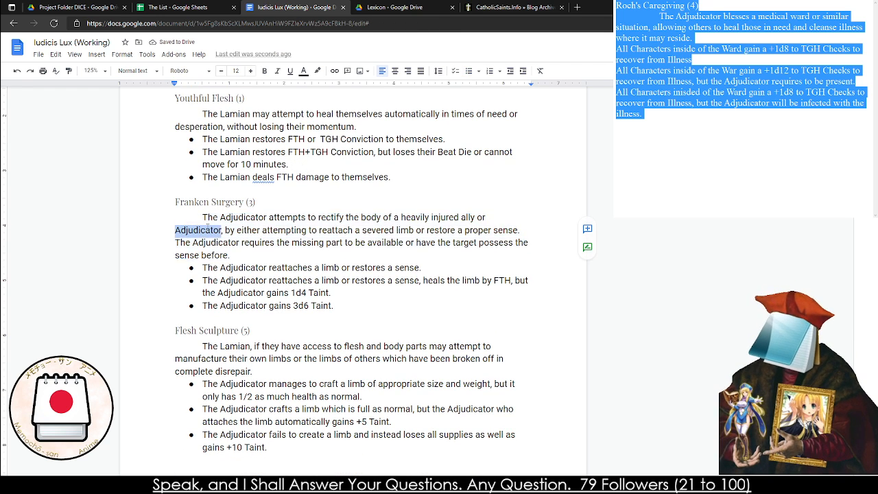
pyautogui.click(208, 230)
pyautogui.click(299, 243)
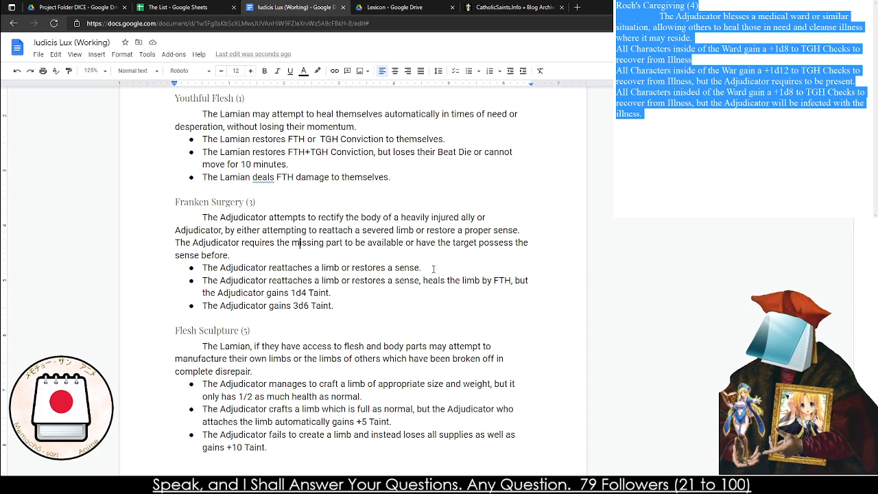
pyautogui.moveTo(423, 269); pyautogui.dragTo(275, 265)
pyautogui.write('re')
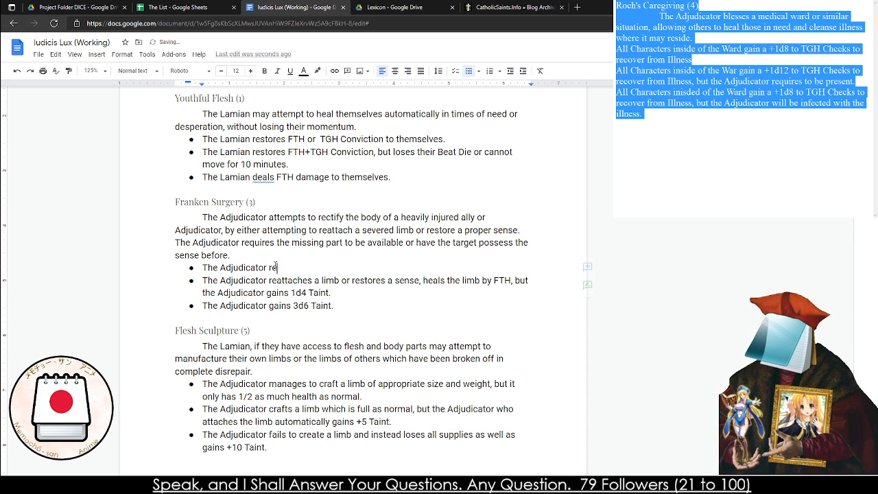
pyautogui.write('moves a Stigamta')
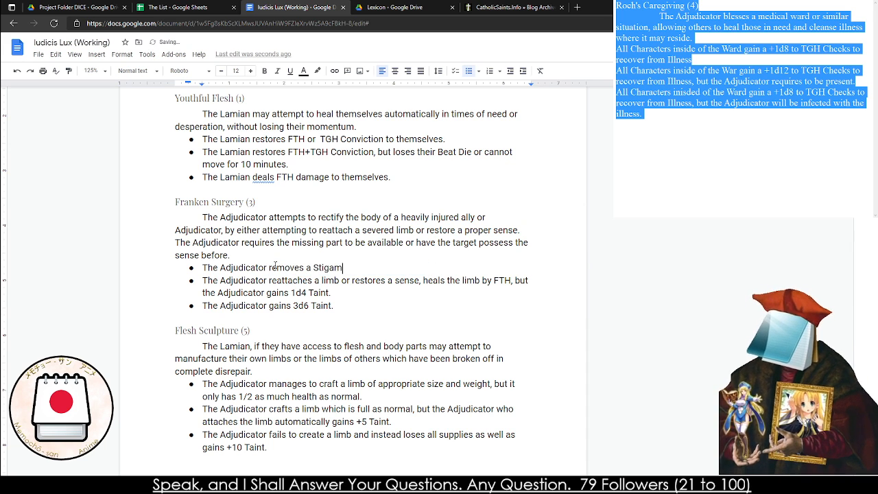
pyautogui.press('BackSpace')
pyautogui.press('BackSpace')
pyautogui.press('BackSpace')
pyautogui.press('BackSpace')
pyautogui.write('mata')
# Replace "reattaches a limb or restores a sense" with "removes a Stigmata" in the second Franken Surgery effect
pyautogui.moveTo(268, 281); pyautogui.dragTo(416, 281)
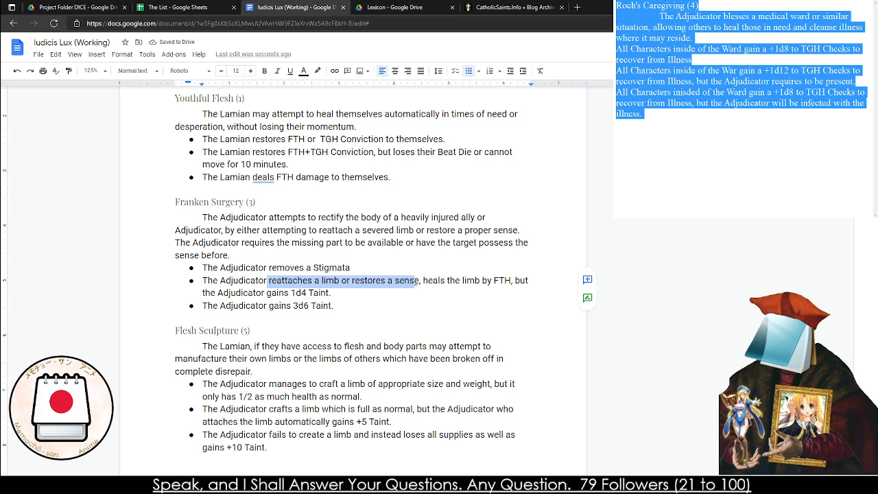
pyautogui.press('Delete')
pyautogui.press('Delete')
pyautogui.press('Delete')
pyautogui.write('removes')
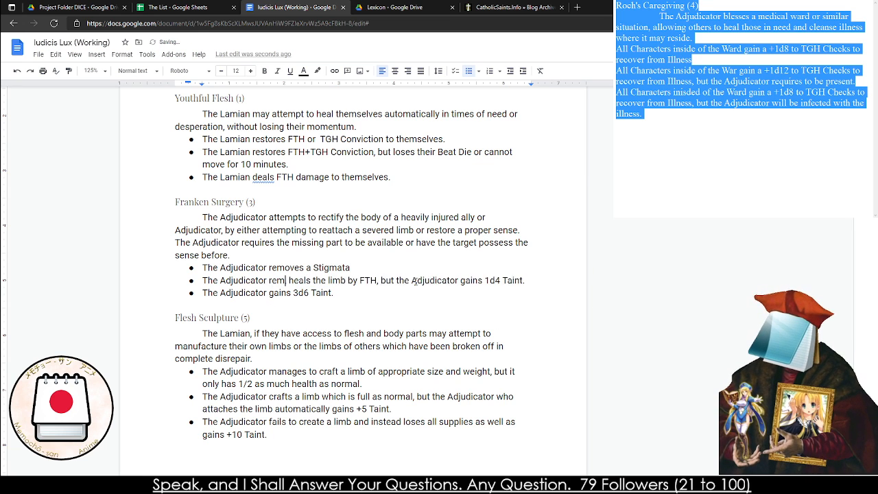
pyautogui.write(' a Stig')
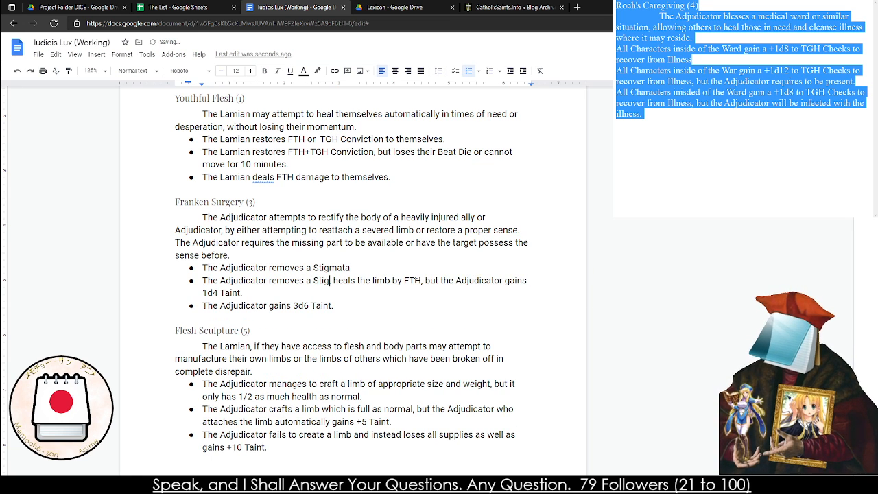
pyautogui.write('mata')
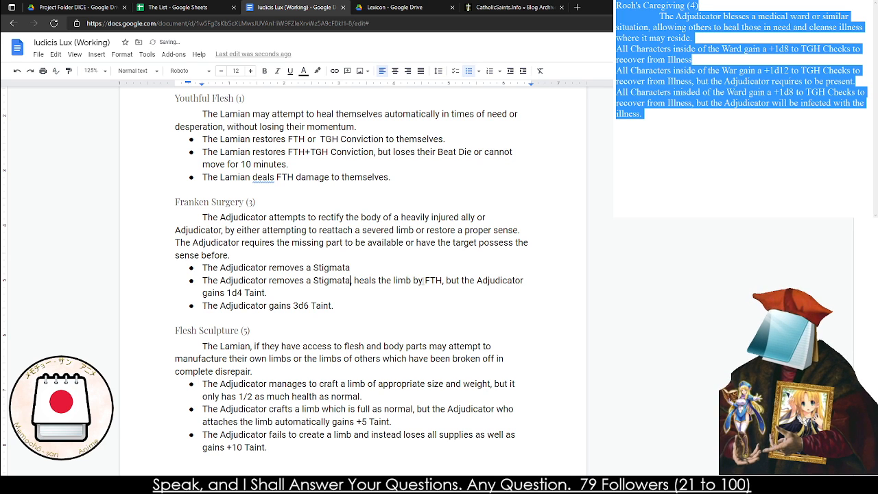
# Replace "heals the limb" with "restores Conviction" in the second Franken Surgery effect
pyautogui.doubleClick(406, 280)
pyautogui.press('BackSpace')
pyautogui.press('BackSpace')
pyautogui.press('BackSpace')
pyautogui.press('BackSpace')
pyautogui.press('BackSpace')
pyautogui.press('BackSpace')
pyautogui.press('BackSpace')
pyautogui.press('BackSpace')
pyautogui.press('BackSpace')
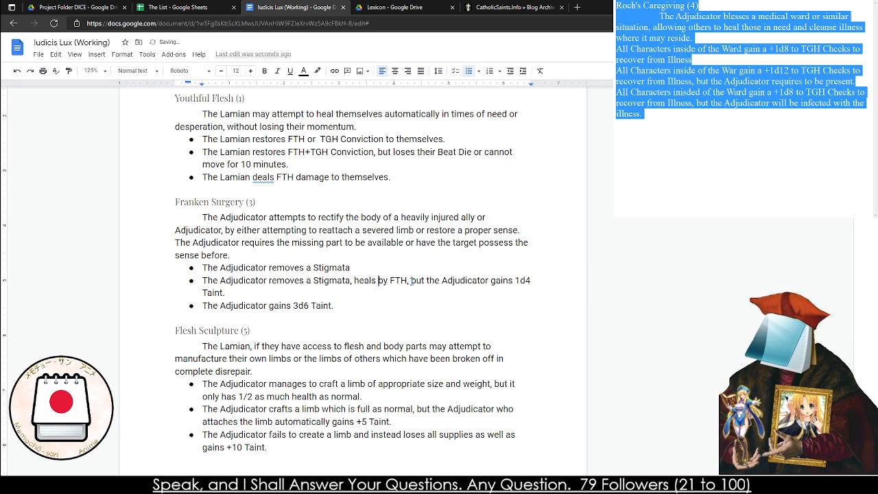
pyautogui.write('restores Conviction')
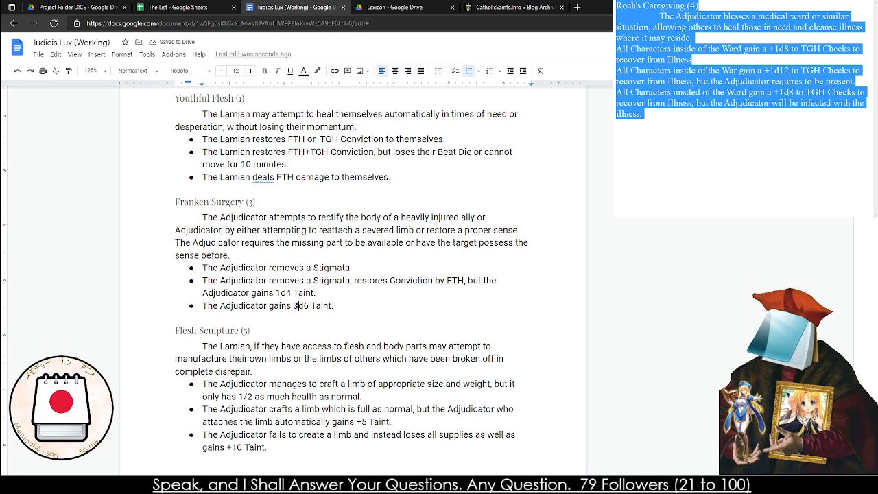
pyautogui.click(371, 315)
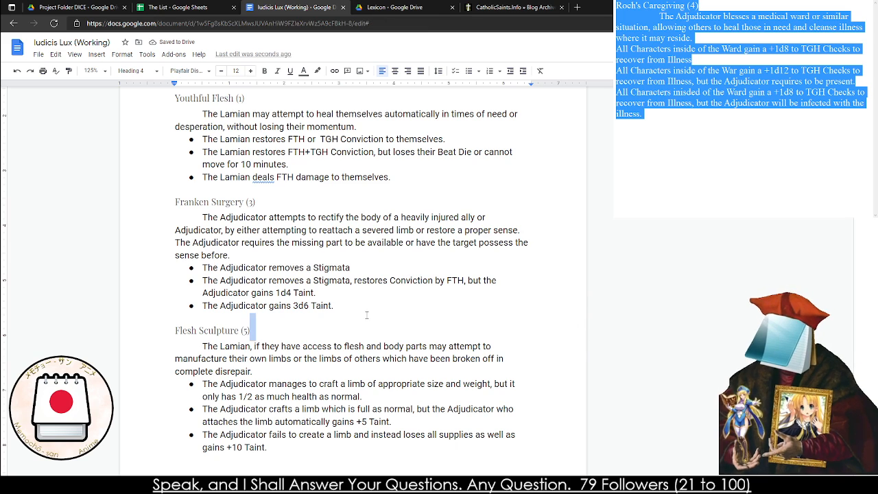
# Read through the Flesh Sculpture (5) description and its effects to decide how they need revising
pyautogui.scroll(-3, 371, 315)
pyautogui.click(233, 221)
pyautogui.scroll(2, 247, 303)
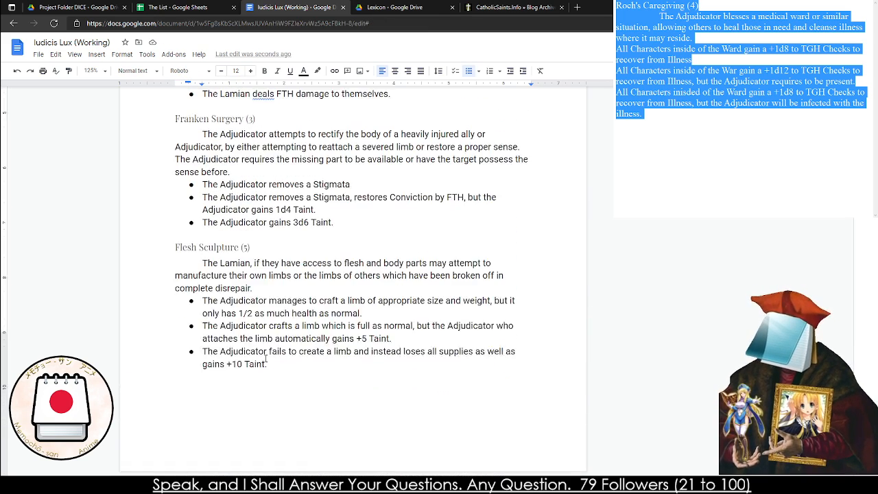
pyautogui.click(339, 404)
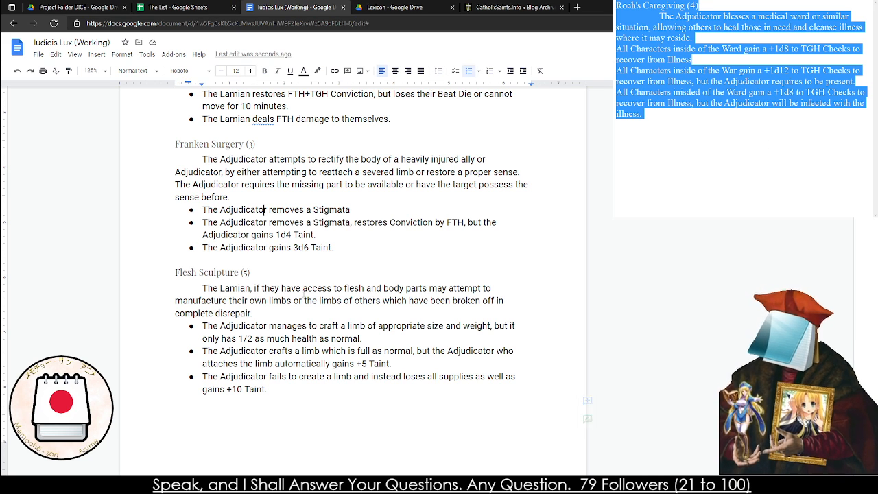
pyautogui.tripleClick(293, 302)
pyautogui.tripleClick(265, 328)
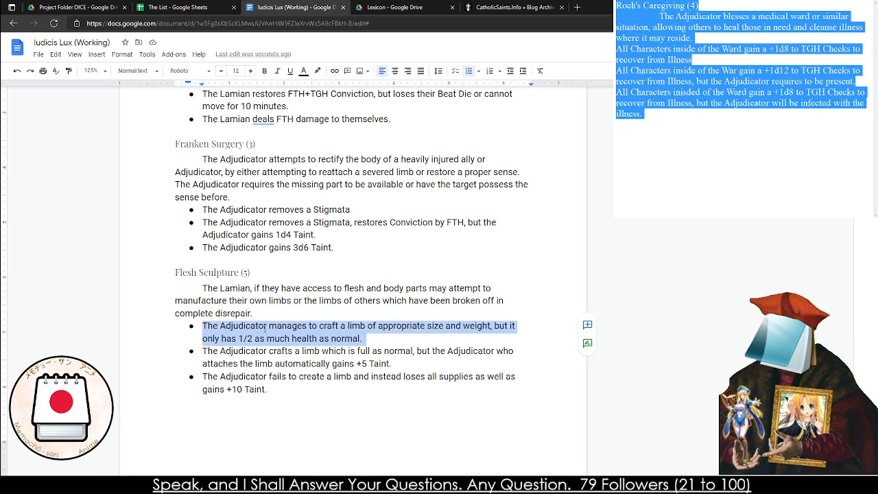
pyautogui.click(288, 327)
pyautogui.tripleClick(317, 327)
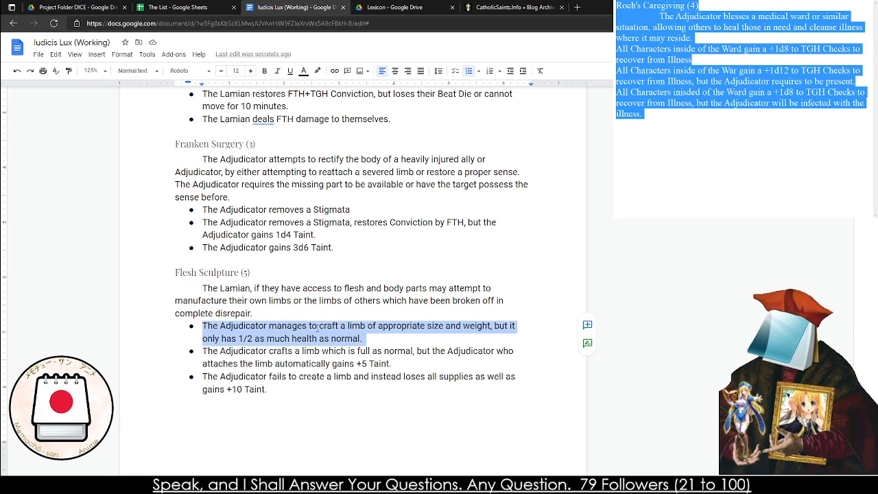
pyautogui.click(317, 326)
pyautogui.tripleClick(325, 352)
pyautogui.doubleClick(327, 352)
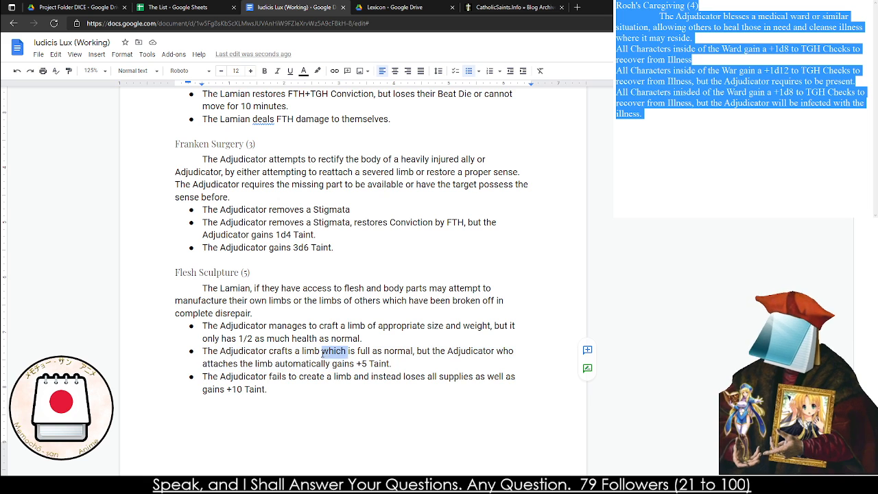
pyautogui.tripleClick(327, 353)
pyautogui.click(324, 352)
# Copy the whole Flesh Sculpture (5) entry into the separate notes window, replacing the Roch's Caregiving draft
pyautogui.moveTo(276, 402)
pyautogui.mouseDown()
pyautogui.moveTo(227, 370)
pyautogui.moveTo(172, 313)
pyautogui.moveTo(163, 269)
pyautogui.moveTo(311, 401)
pyautogui.mouseUp()
pyautogui.hotkey('ctrl', 'c')
pyautogui.click(162, 266)
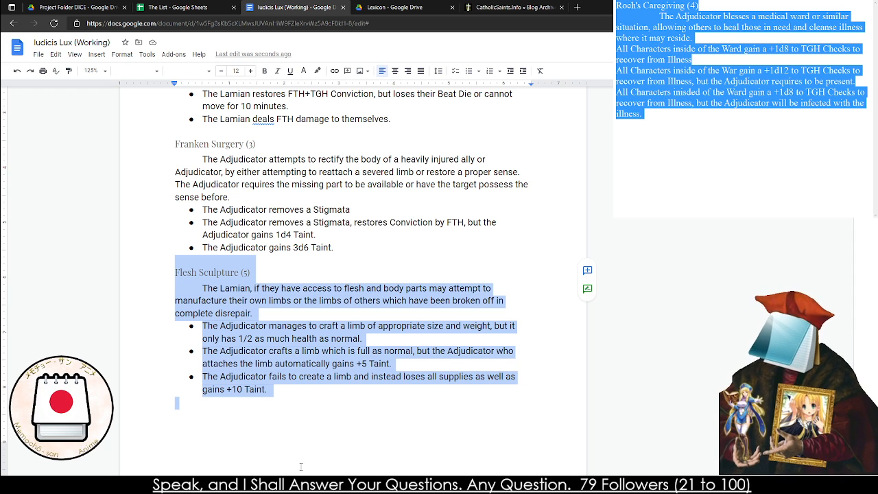
pyautogui.hotkey('alt', 'Tab')
pyautogui.hotkey('ctrl', 'v')
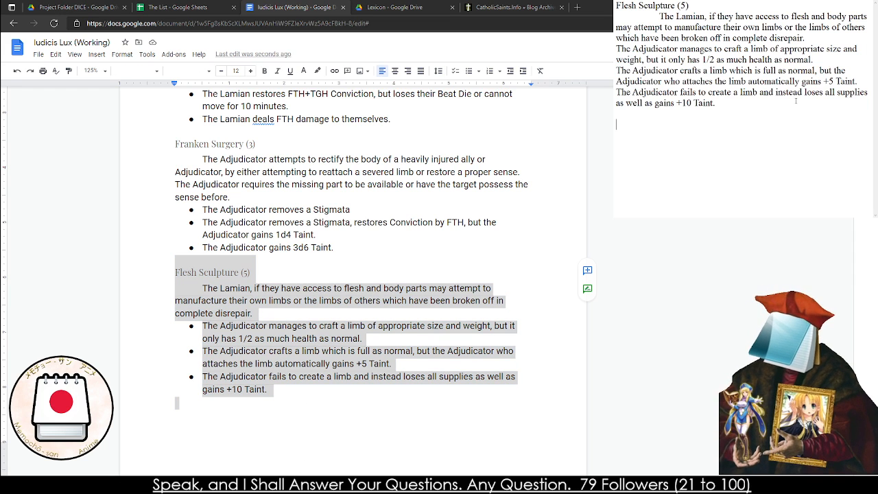
# Add the heading "Flesh Simularcum (5)" for a new miracle below the pasted Flesh Sculpture entry in the notes
pyautogui.write('Flesj')
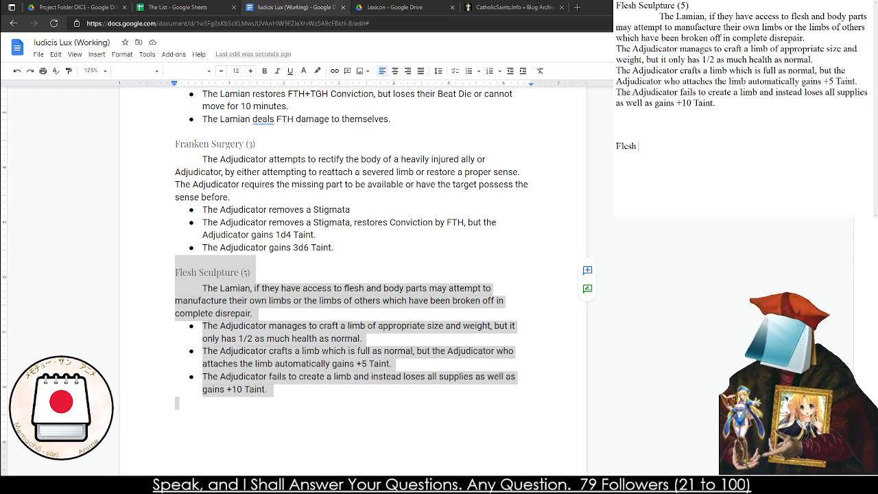
pyautogui.write(' Simu')
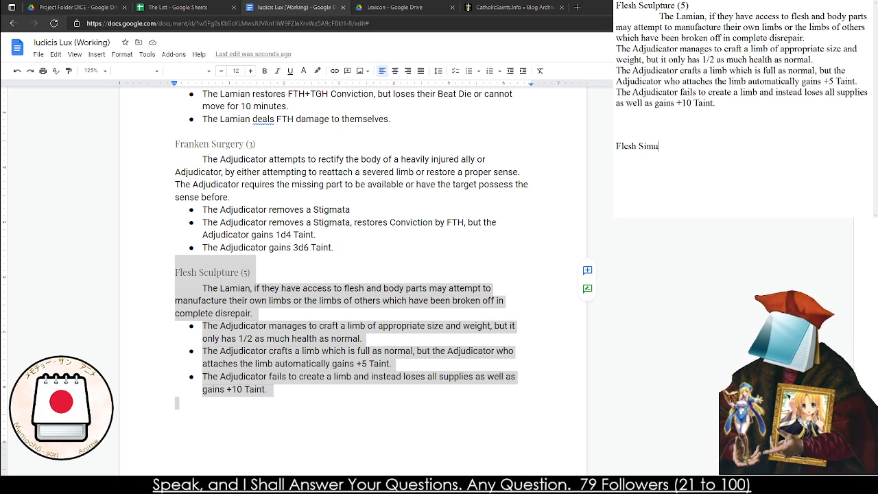
pyautogui.write('larcum ')
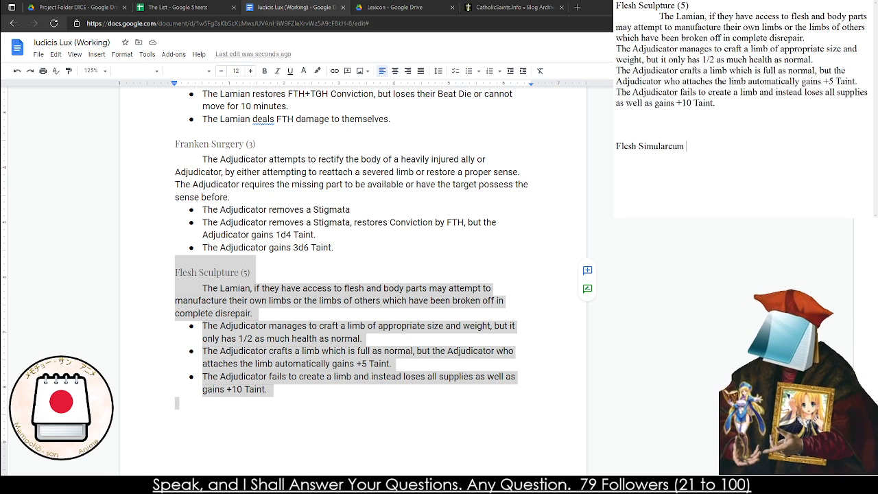
pyautogui.write('(5The Liama')
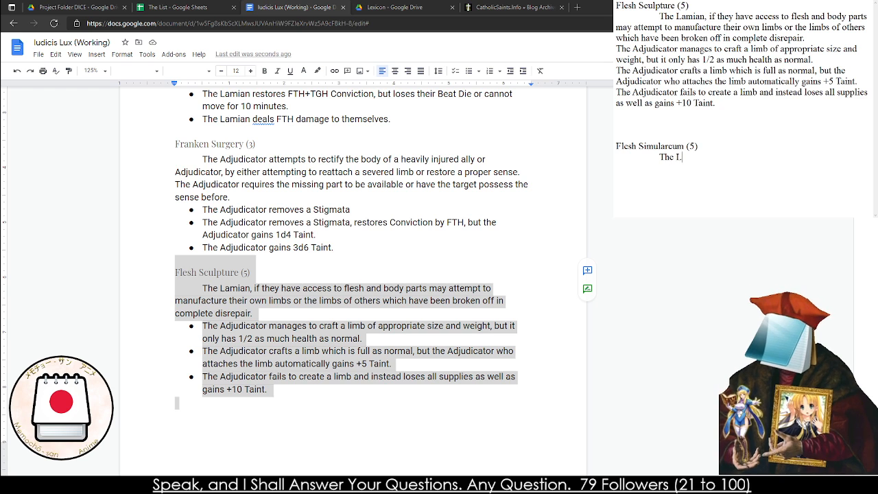
# Begin the Flesh Simularcum description in the notes with "The Lamia, if they have access to flesh and the body parts necesary,"
pyautogui.press('BackSpace')
pyautogui.press('BackSpace')
pyautogui.press('BackSpace')
pyautogui.press('BackSpace')
pyautogui.write('amia')
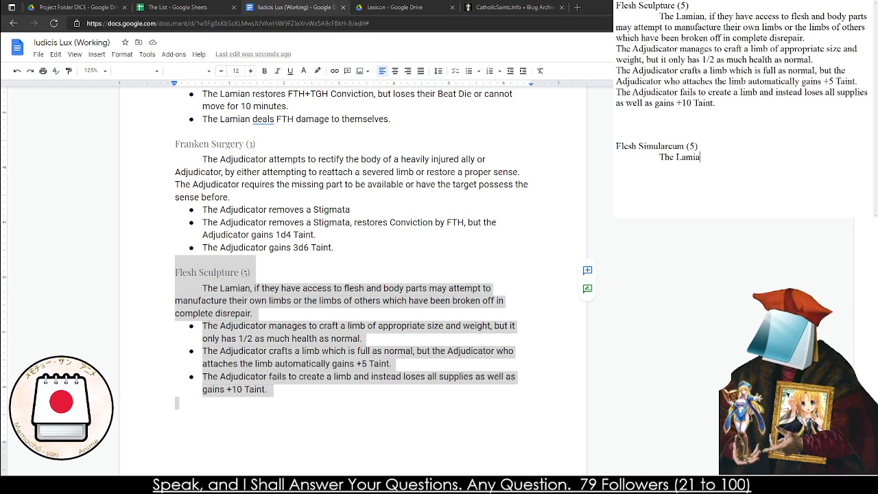
pyautogui.write(', if they w')
pyautogui.press('BackSpace')
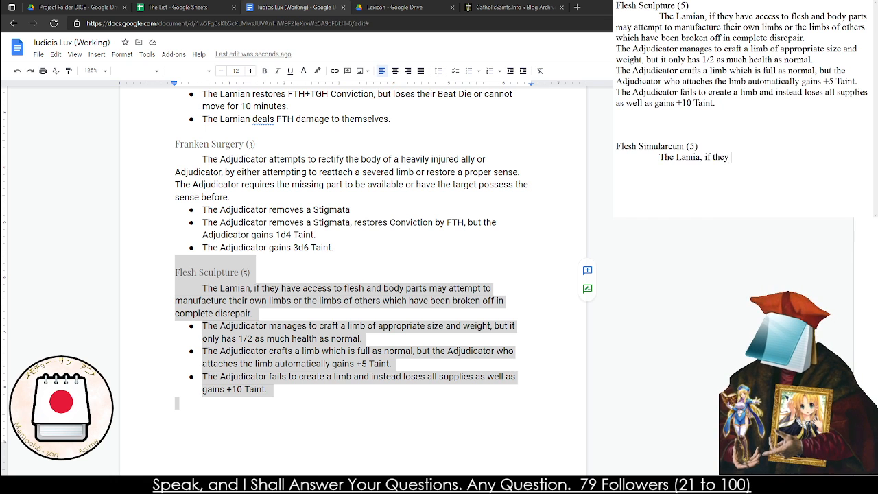
pyautogui.write('have')
pyautogui.press('BackSpace')
pyautogui.press('BackSpace')
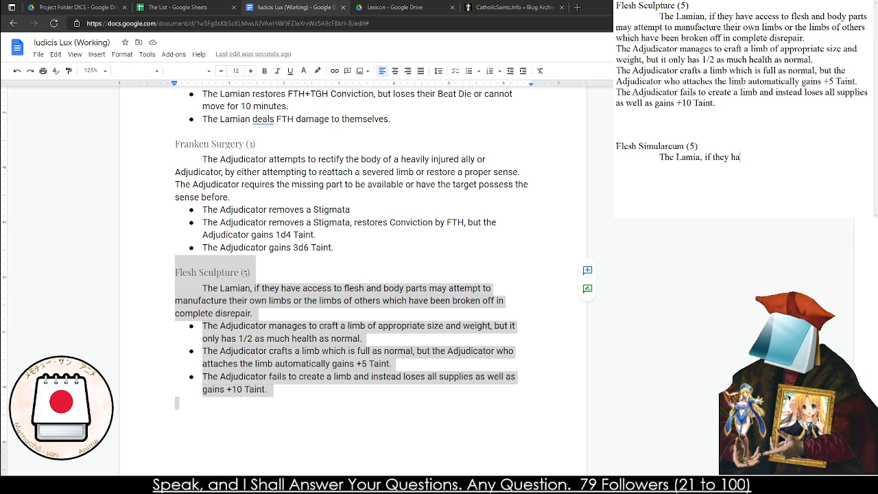
pyautogui.write('ve access ot')
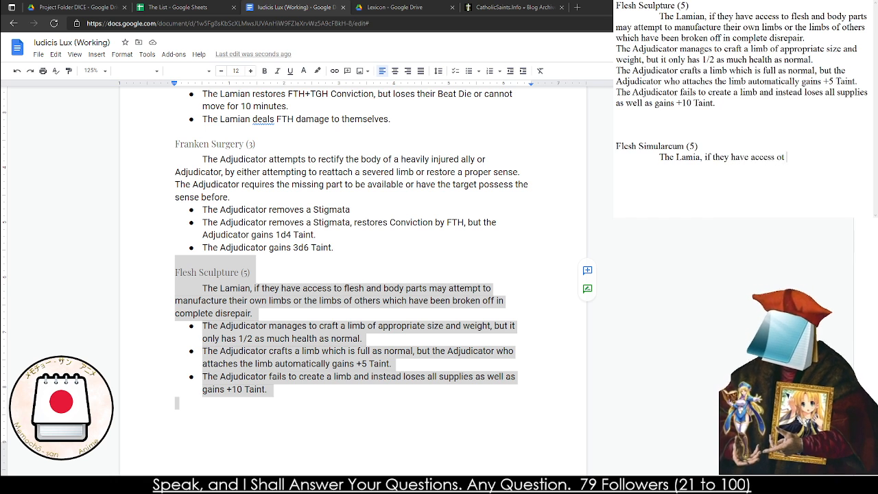
pyautogui.press('BackSpace')
pyautogui.press('BackSpace')
pyautogui.press('BackSpace')
pyautogui.write('to flesh ')
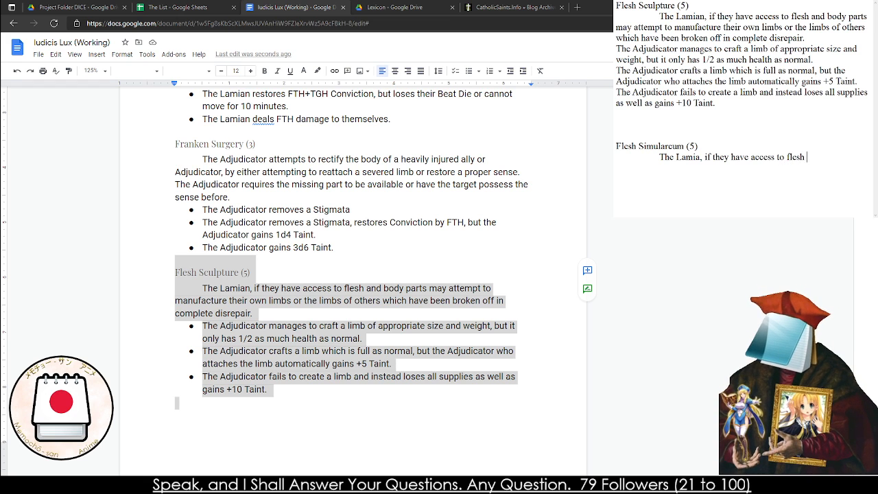
pyautogui.write('and the body par')
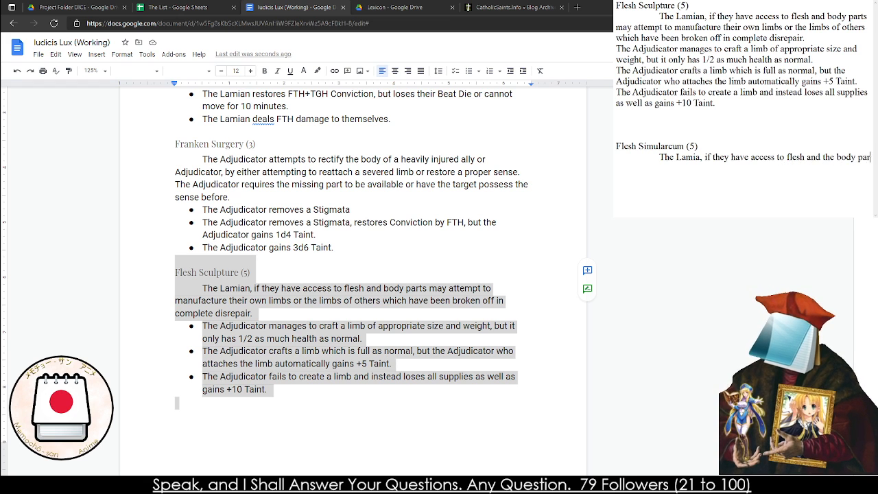
pyautogui.write('ts neces')
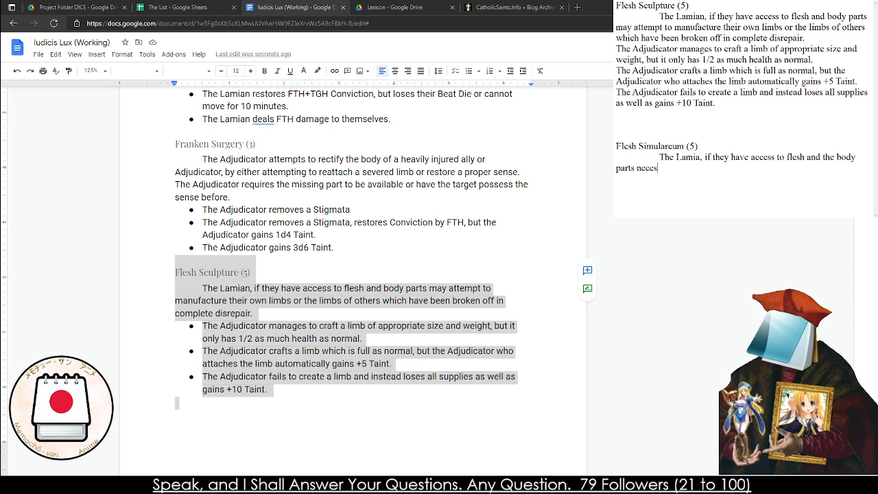
pyautogui.write('ary, they may at')
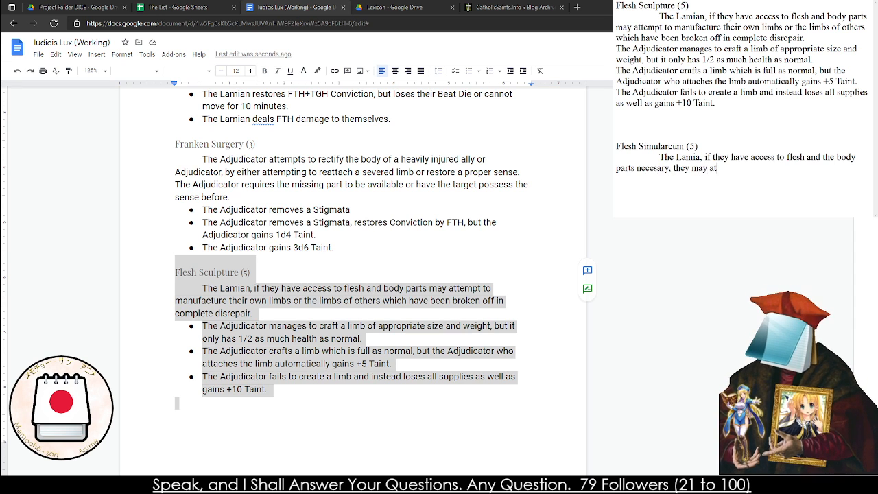
pyautogui.write('tempt to create a ')
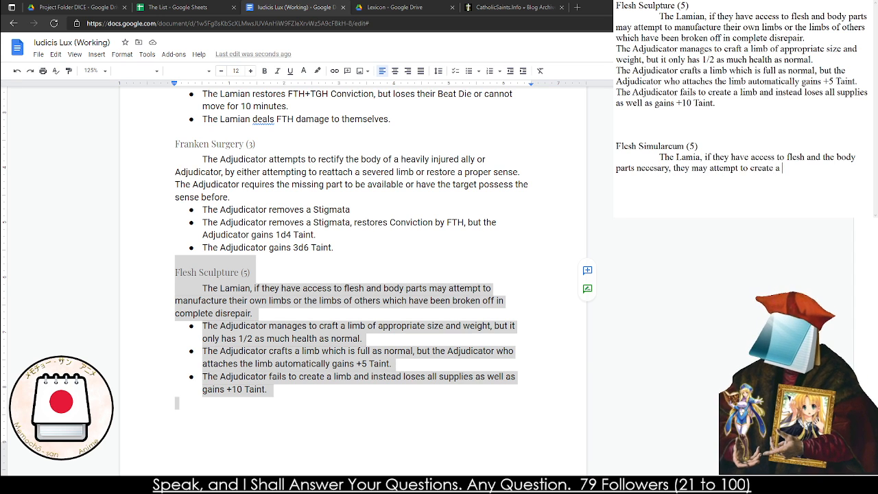
pyautogui.write('Simularc')
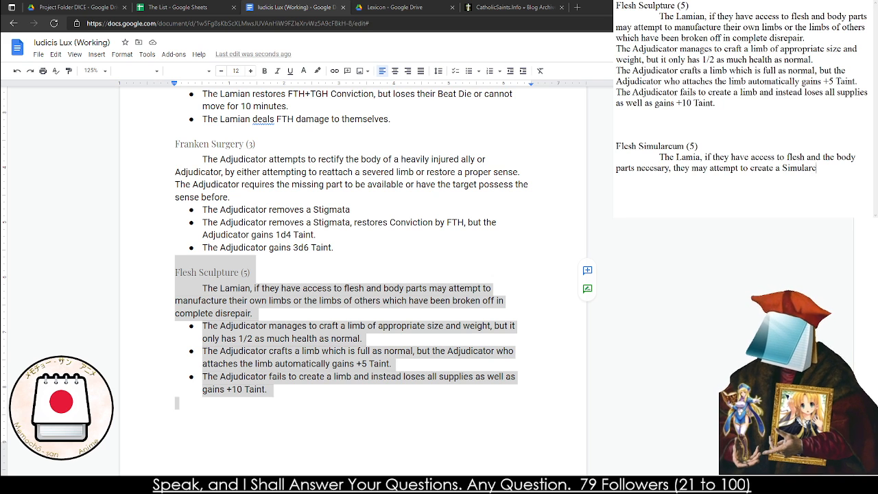
pyautogui.write('um to carry out simplisti')
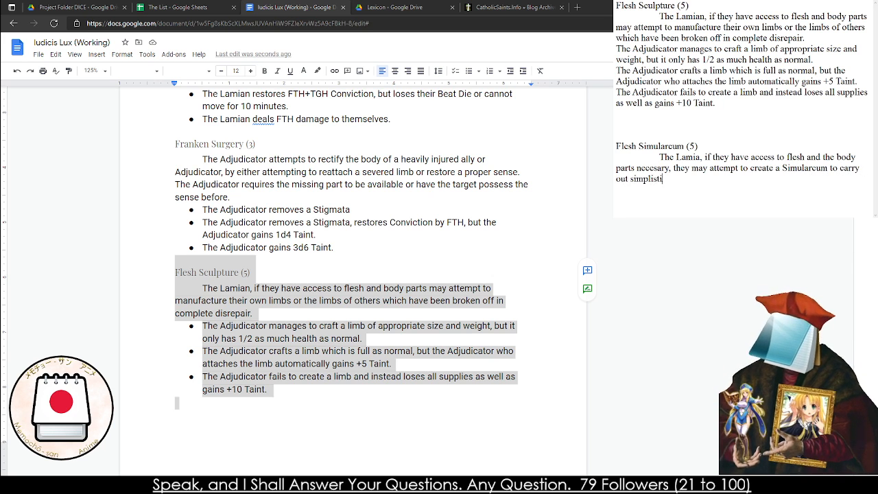
pyautogui.write('c orders on their')
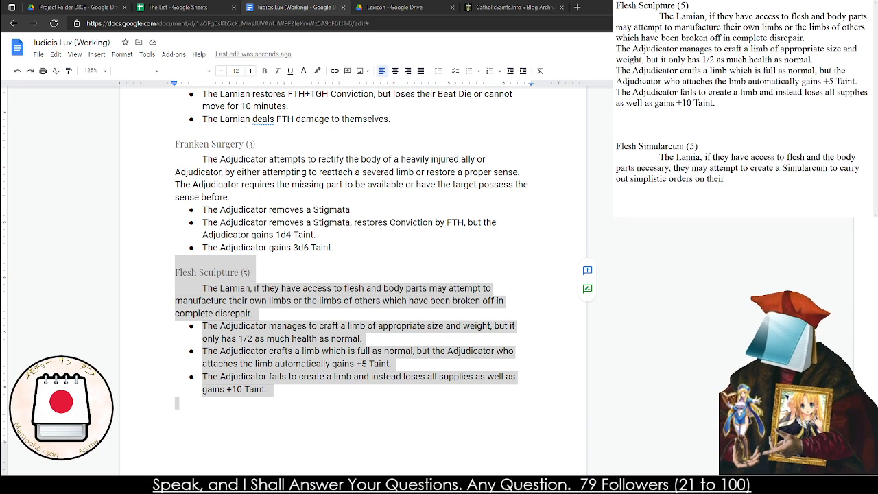
pyautogui.write(' behalf.')
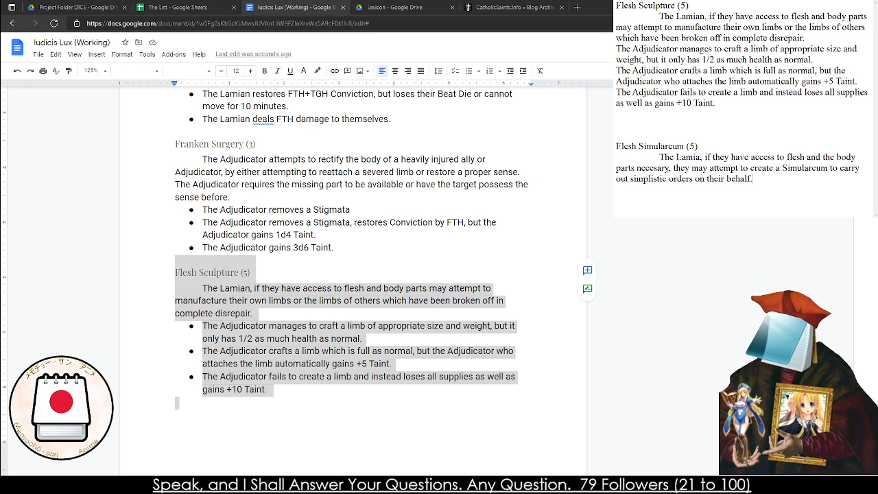
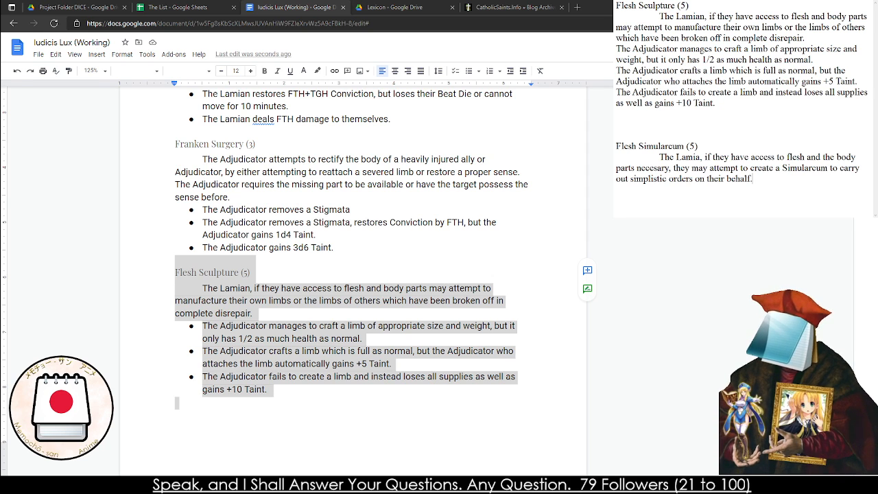
# Add the first effect line: "The Adjudicator's Simularcum is of simple thought, but can follow easy orders, will dissapate at the end of the day."
pyautogui.write('The adj')
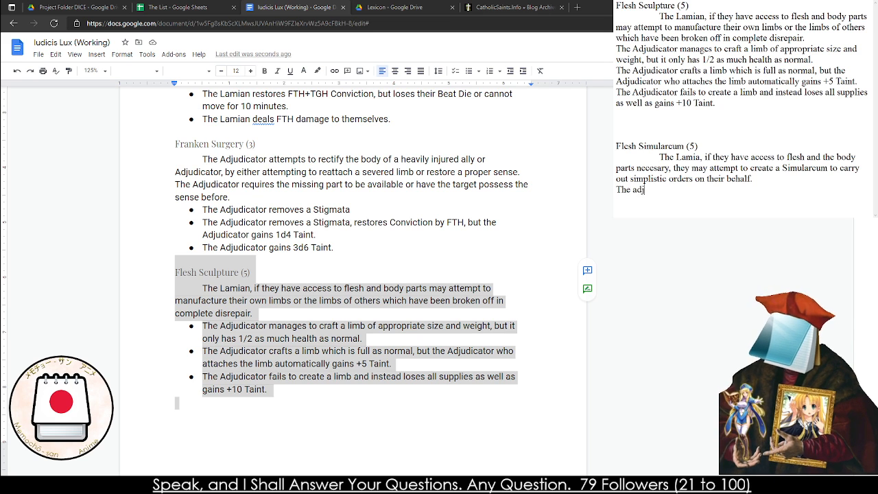
pyautogui.press('BackSpace')
pyautogui.press('BackSpace')
pyautogui.press('BackSpace')
pyautogui.write("Adjudicator's")
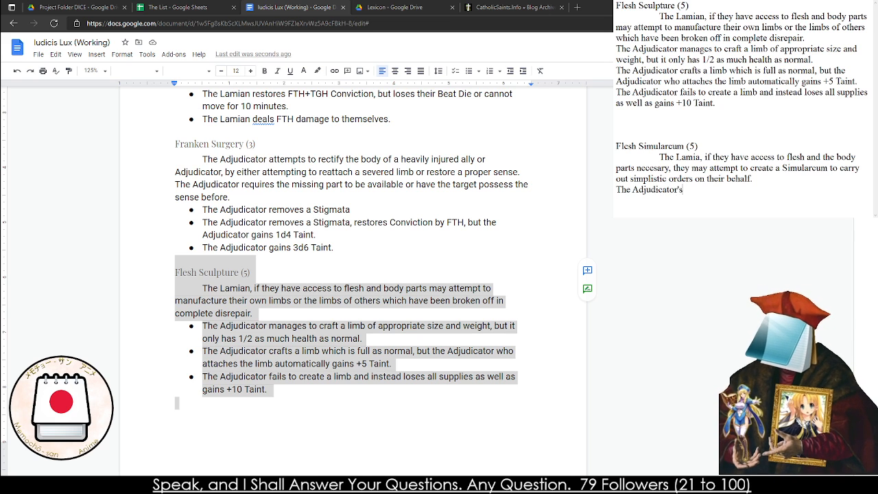
pyautogui.write(' Simularcu')
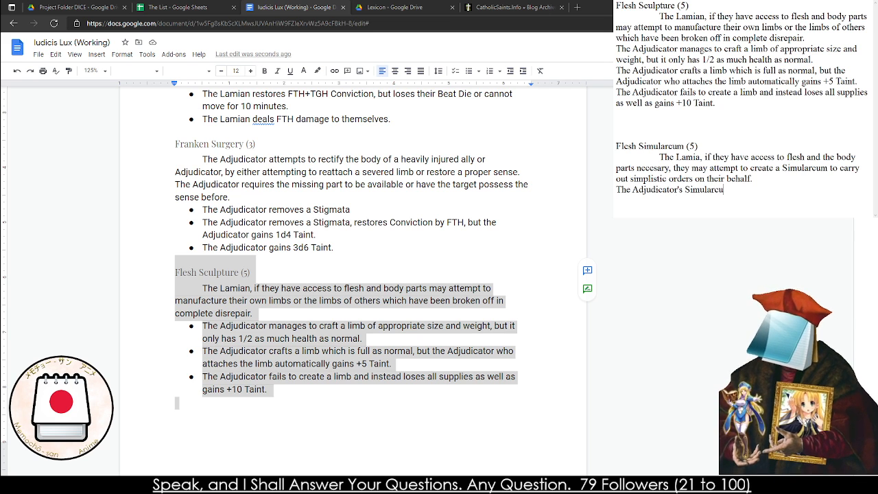
pyautogui.write('m is of simpl')
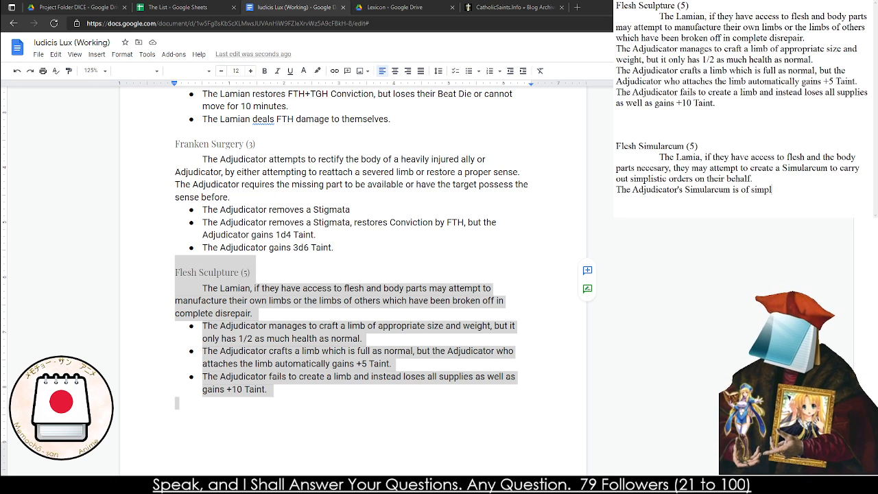
pyautogui.write('e thought')
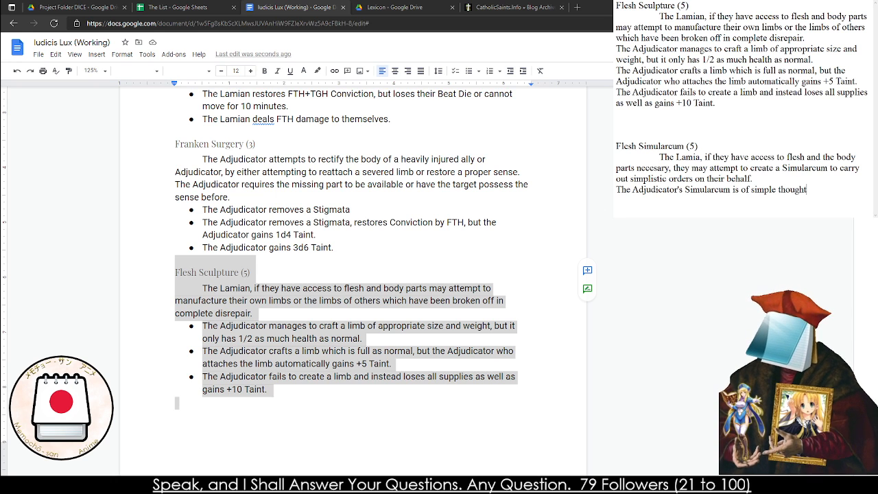
pyautogui.write(', but can ')
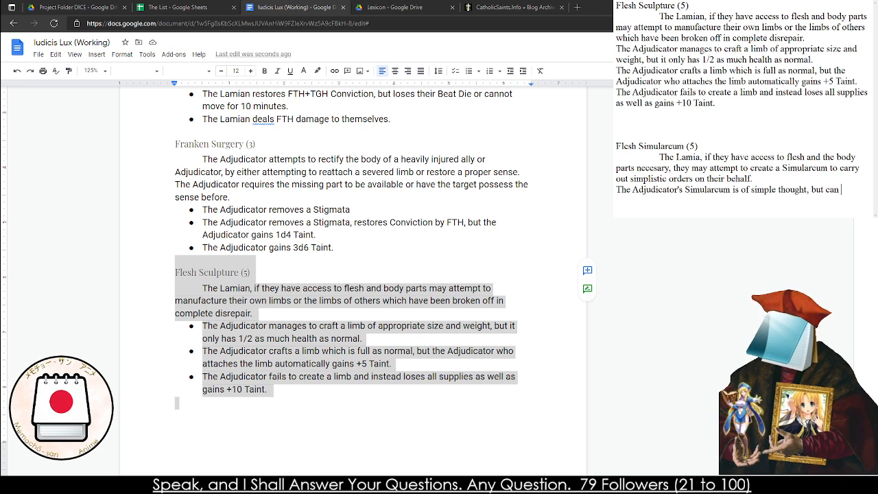
pyautogui.write('follo')
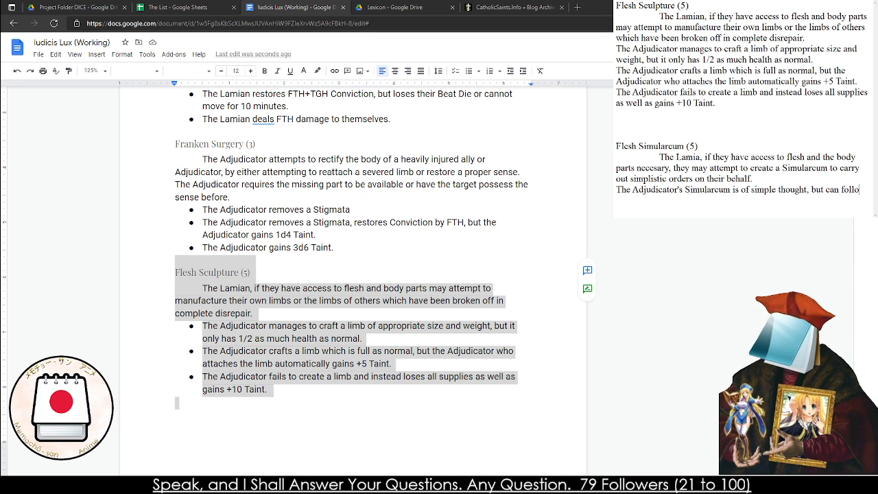
pyautogui.write('w easy orders')
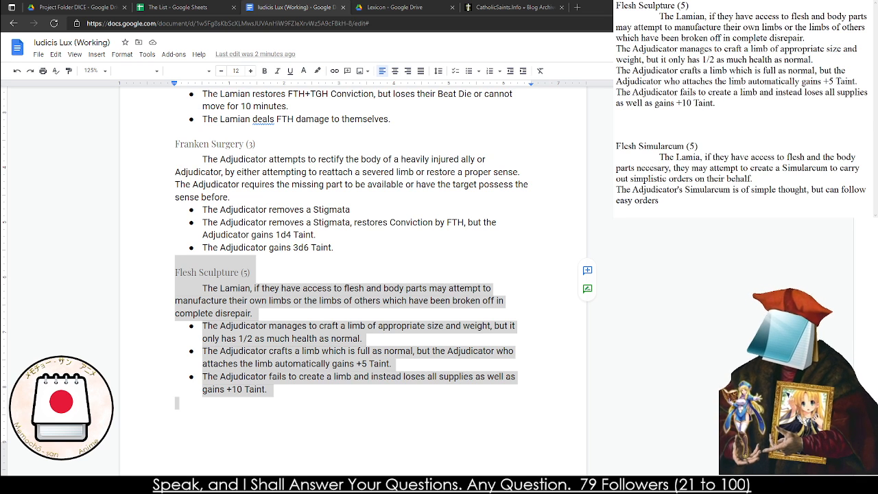
pyautogui.write(', will ')
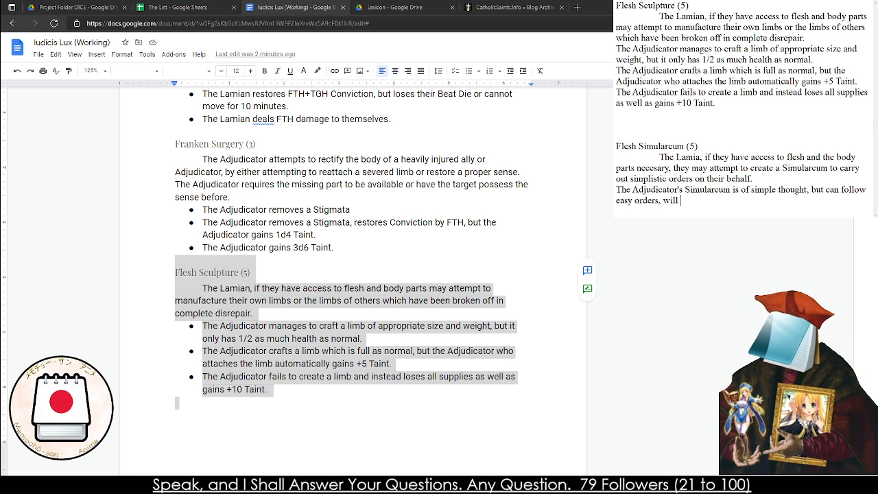
pyautogui.write('dissapate at the ')
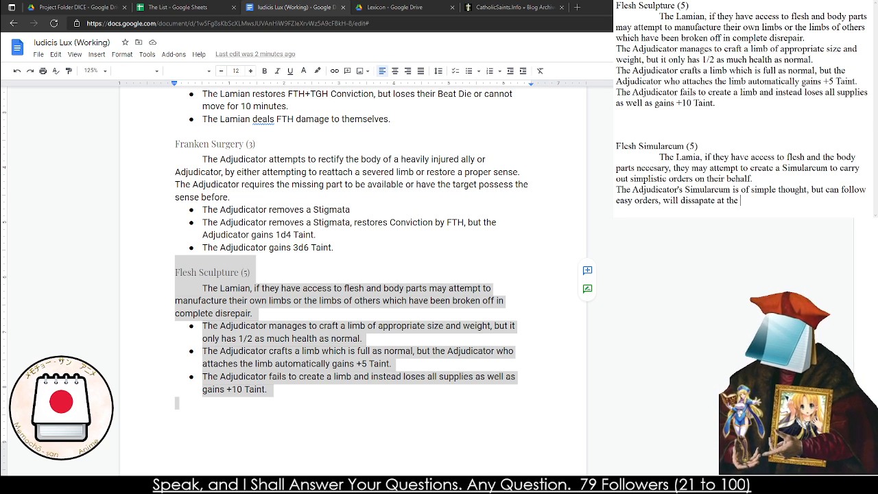
pyautogui.write('end of the day. ')
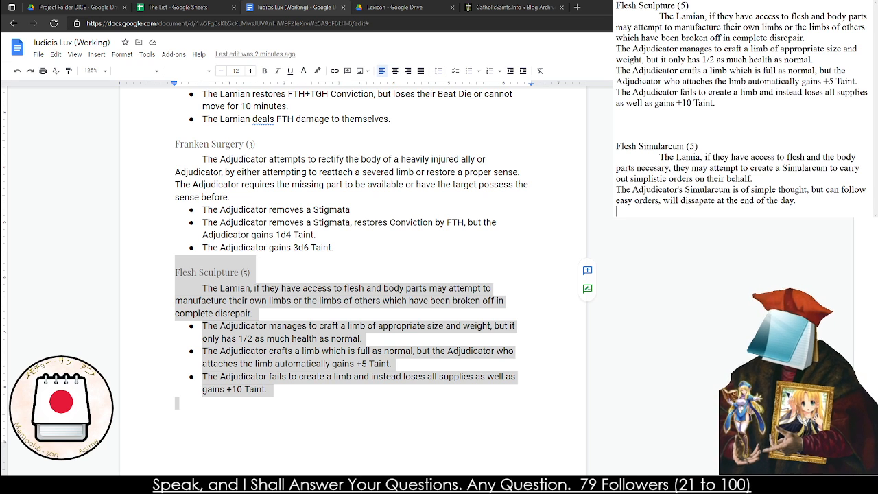
pyautogui.write('The Adjud')
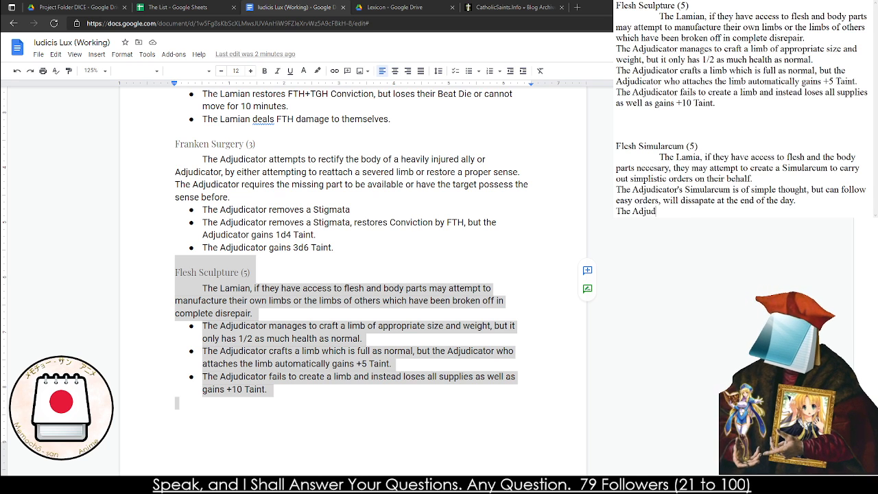
pyautogui.write("icator's Simula")
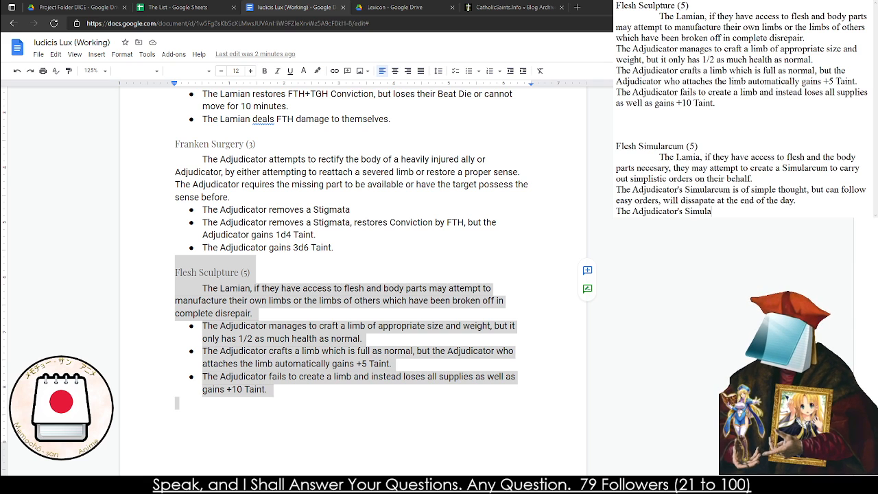
pyautogui.write('rcum is of com')
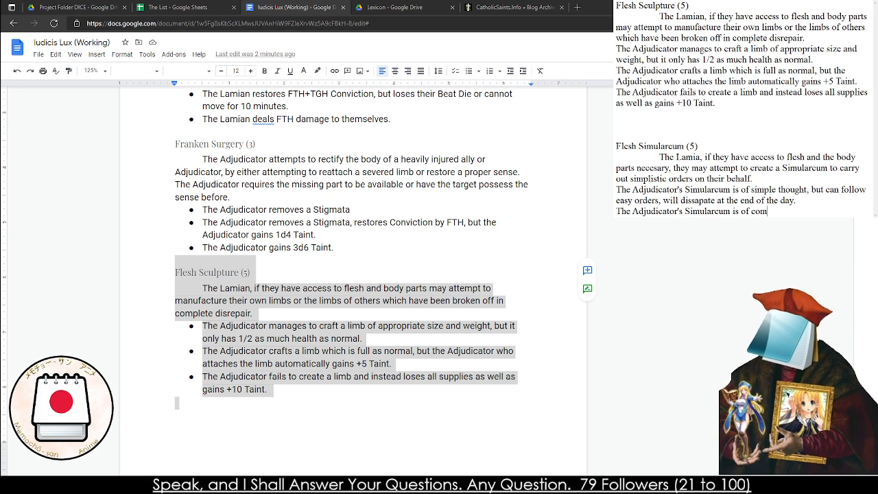
pyautogui.write('plex thought, but')
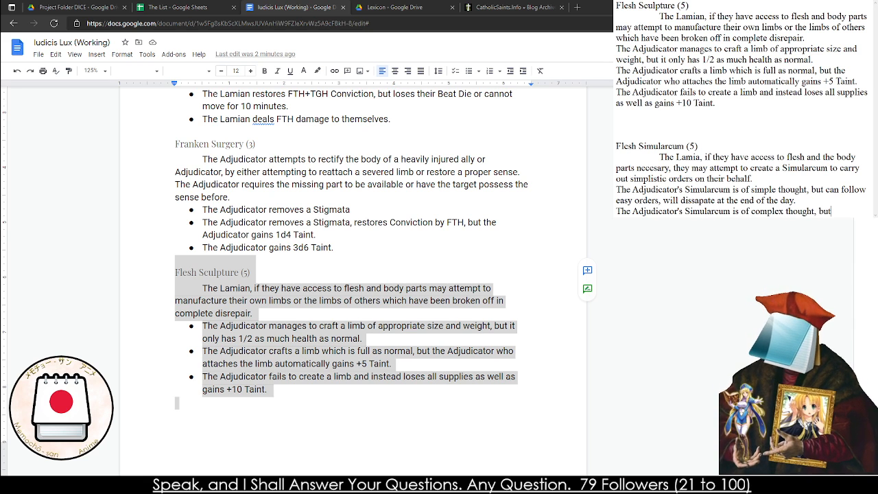
# Add the second effect line: "The Adjudicator's Simularcum is of complex thought, able to follow complex orders, but will only live an hour."
pyautogui.press('BackSpace')
pyautogui.press('BackSpace')
pyautogui.press('BackSpace')
pyautogui.write('able ')
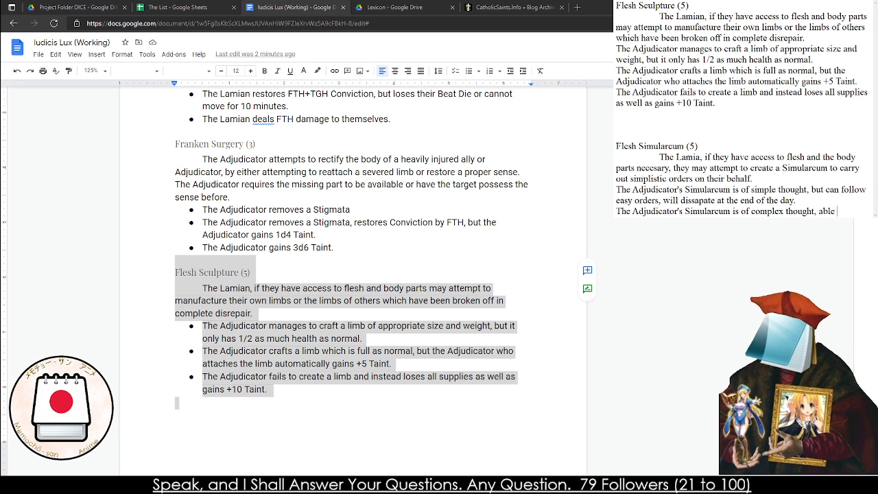
pyautogui.write('to follow complex ')
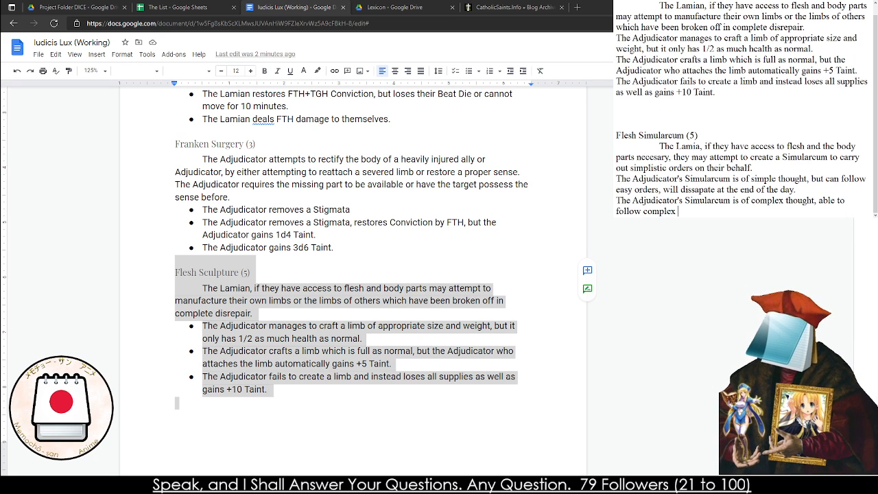
pyautogui.write('orders, but ')
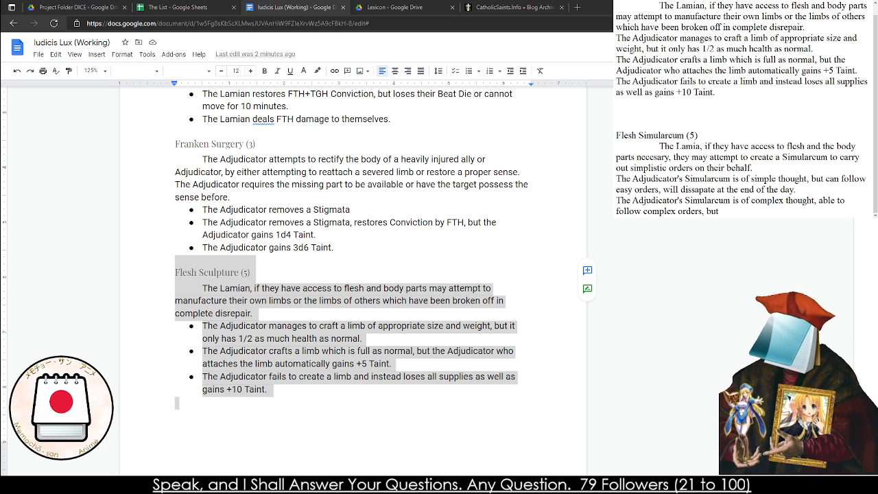
pyautogui.write('will only live ')
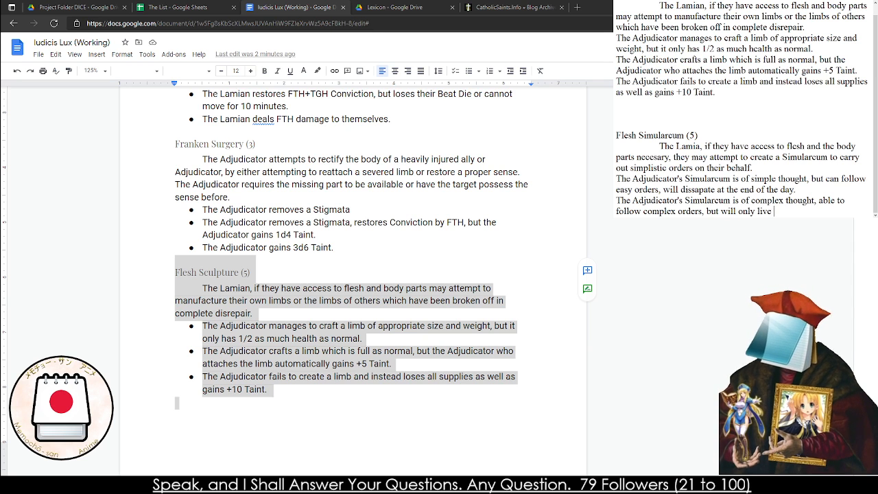
pyautogui.write('an hour.')
pyautogui.press('Return')
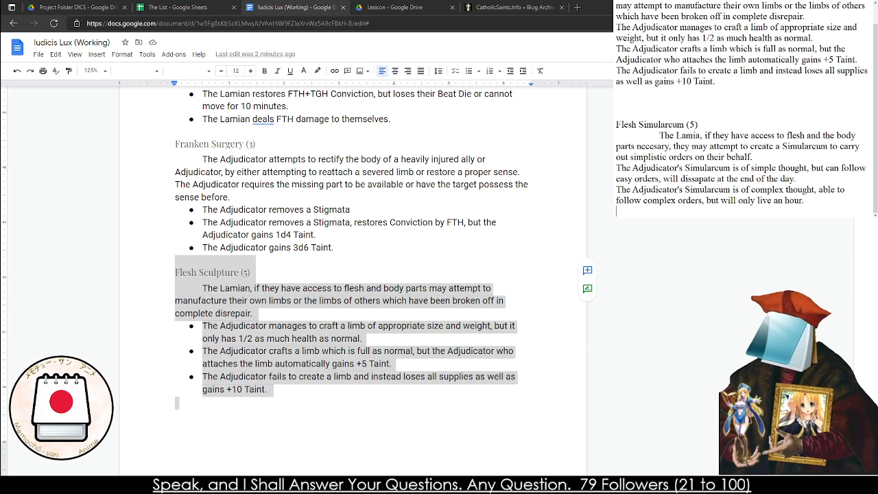
# Add the third effect line: "The Adjudicator's Simularcum is completely evil and will abandon them quickly to do as they desire."
pyautogui.write('The Adjudica')
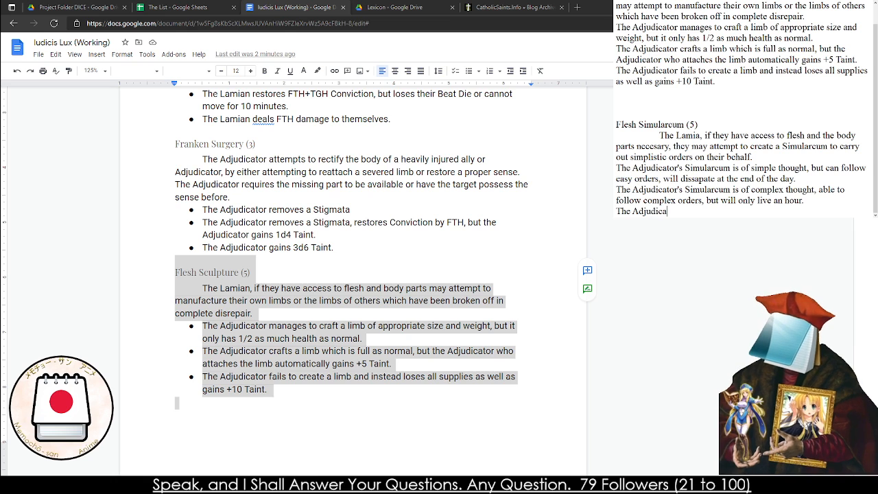
pyautogui.write("tor's Simular")
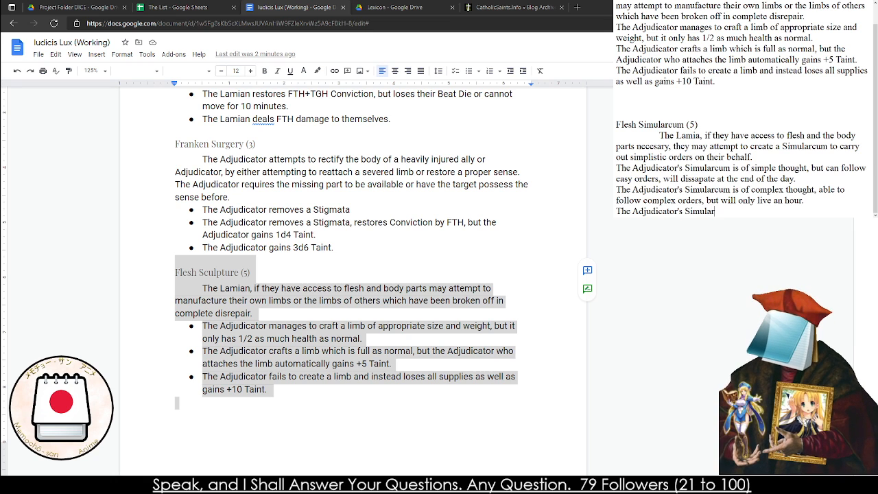
pyautogui.write('cum is completely')
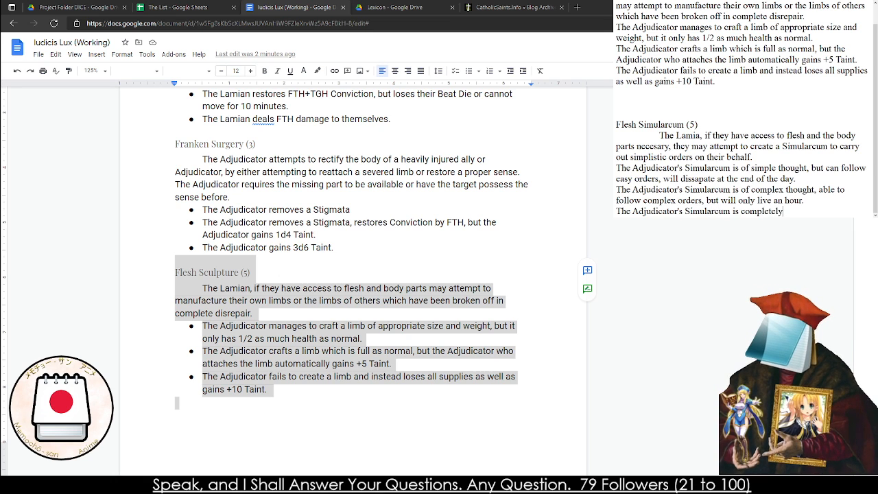
pyautogui.write(' evil and will ')
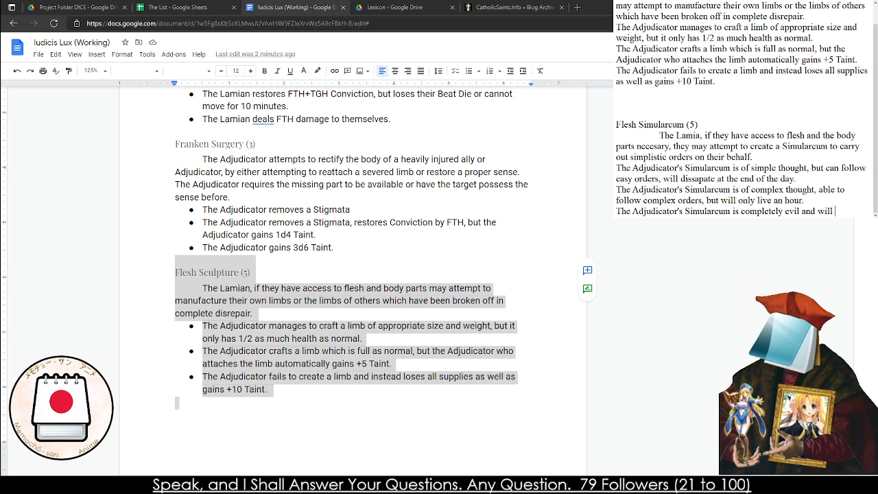
pyautogui.write('abandon')
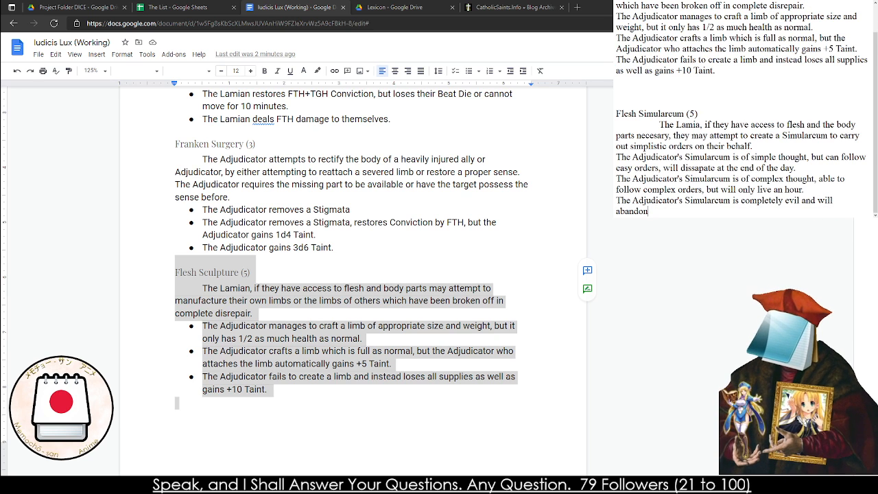
pyautogui.write('e them')
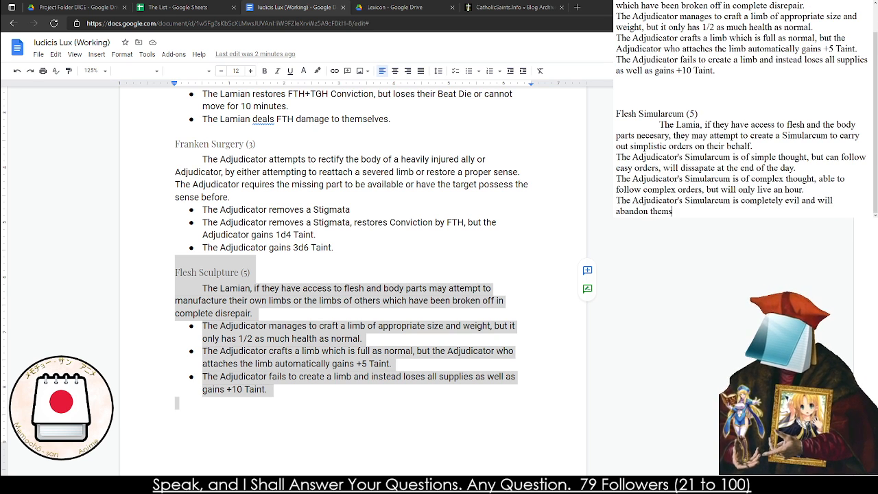
pyautogui.write(' quickly to ')
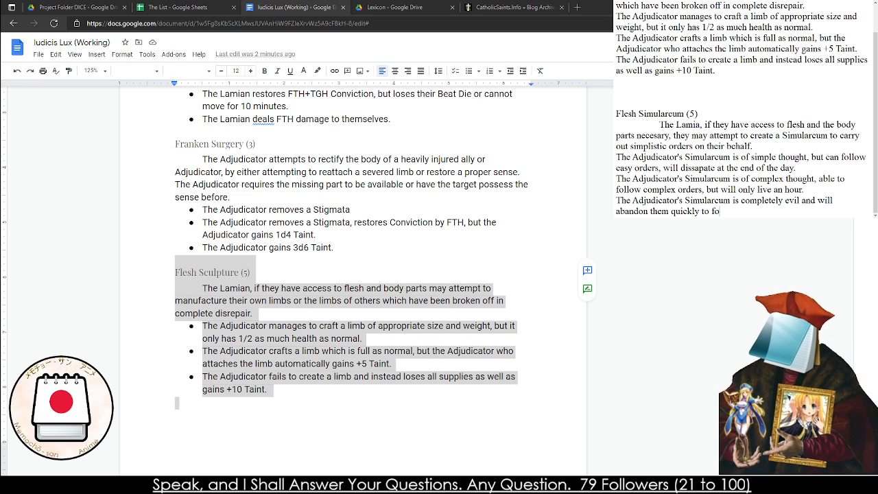
pyautogui.write('do as they desi')
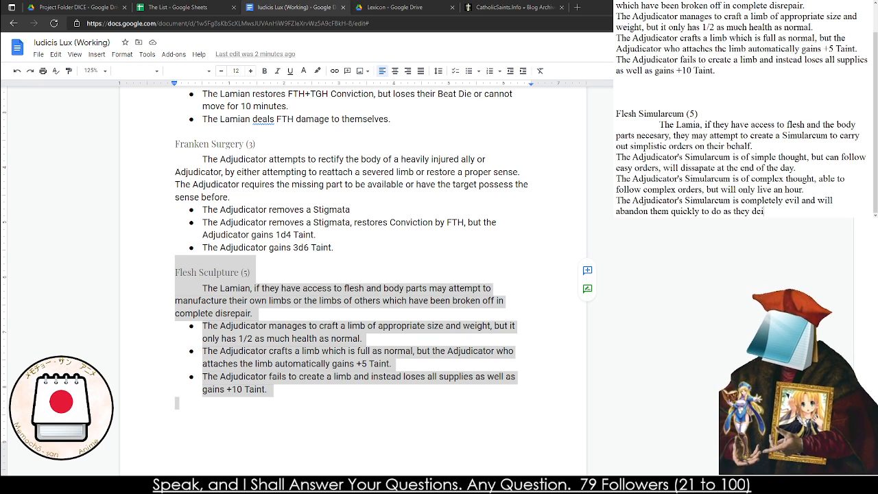
pyautogui.write('re.')
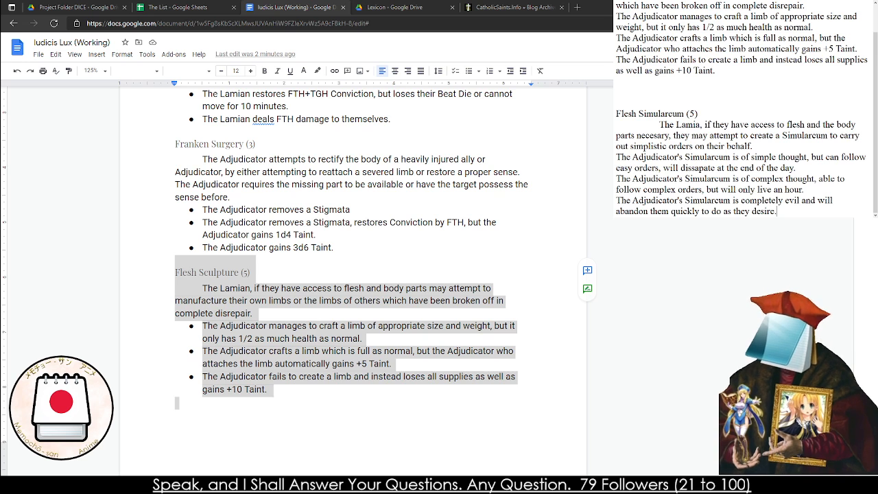
pyautogui.write(' They gain +')
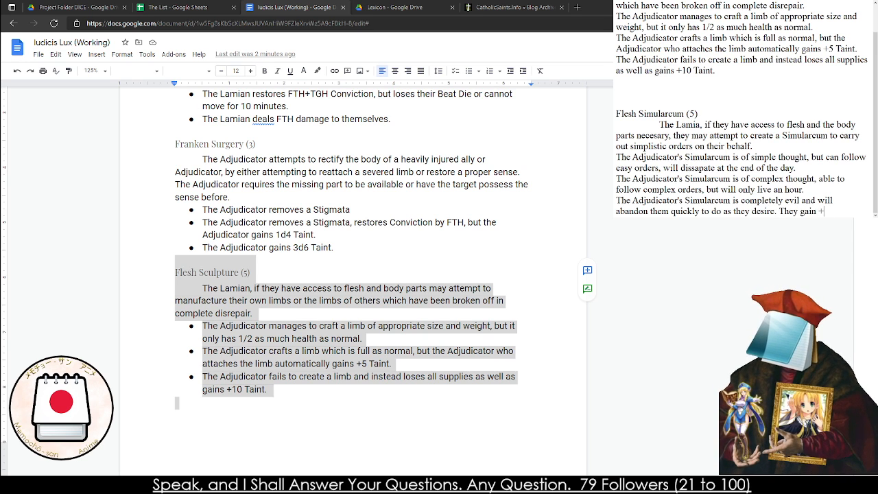
# End the completely evil effect with "They gain +10 Taint." and the complex thought effect with "They gain +5 Taint."
pyautogui.press('BackSpace')
pyautogui.press('BackSpace')
pyautogui.press('BackSpace')
pyautogui.press('BackSpace')
pyautogui.press('BackSpace')
pyautogui.press('BackSpace')
pyautogui.press('BackSpace')
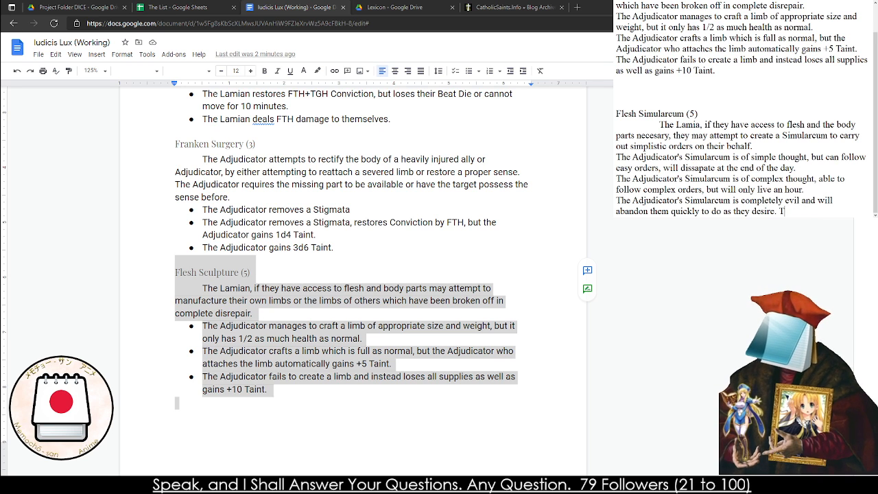
pyautogui.write('ehy')
pyautogui.press('BackSpace')
pyautogui.press('BackSpace')
pyautogui.press('BackSpace')
pyautogui.write('hey ')
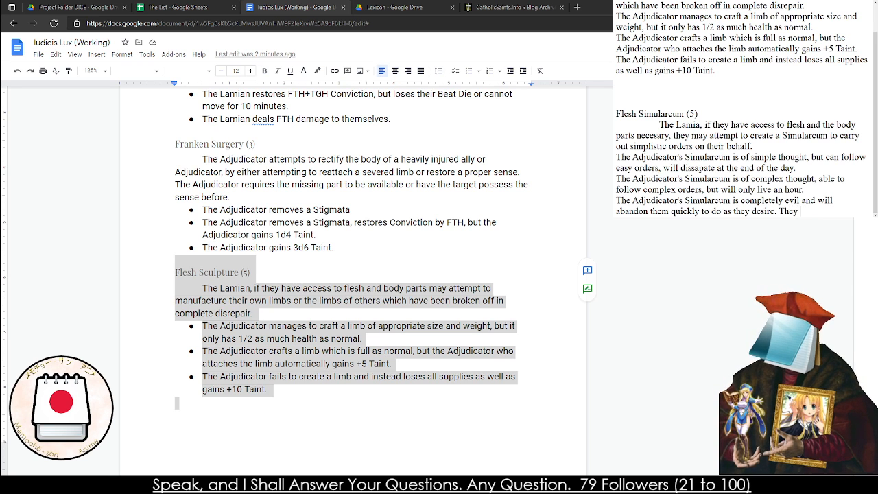
pyautogui.write('gain +10 Ta')
pyautogui.press('BackSpace')
pyautogui.write('Taint.')
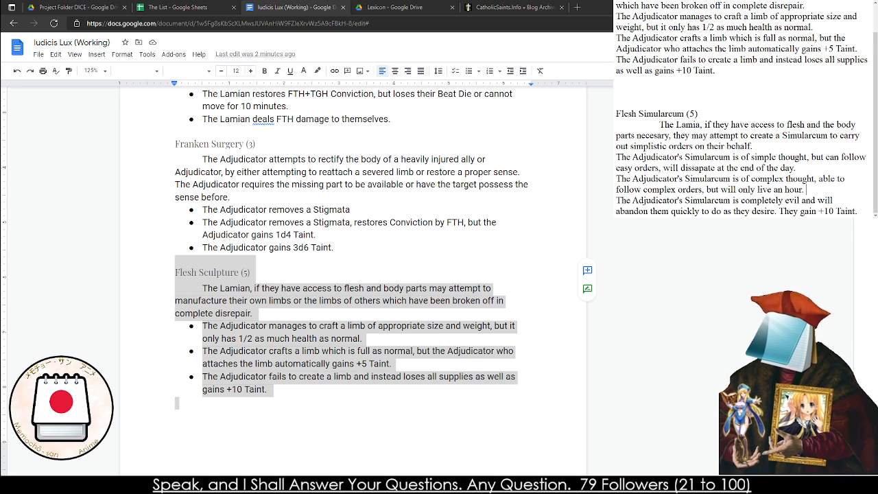
pyautogui.write(' They gain +5 Ta')
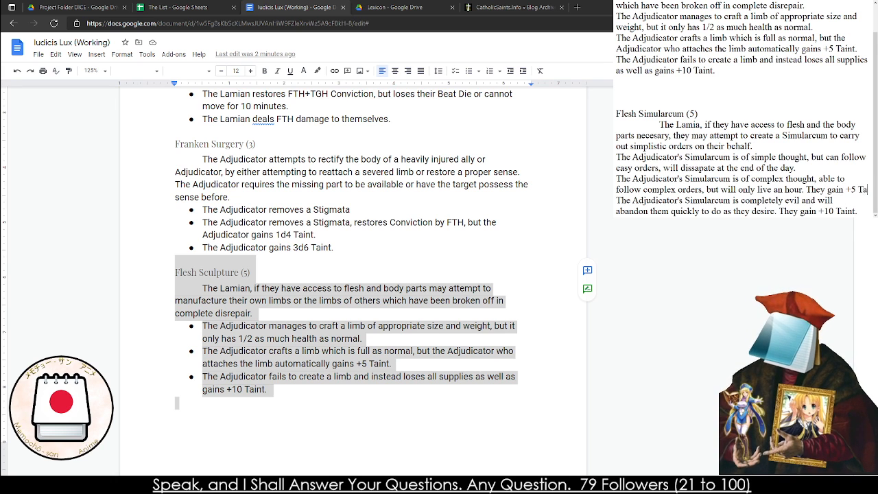
pyautogui.write('int.')
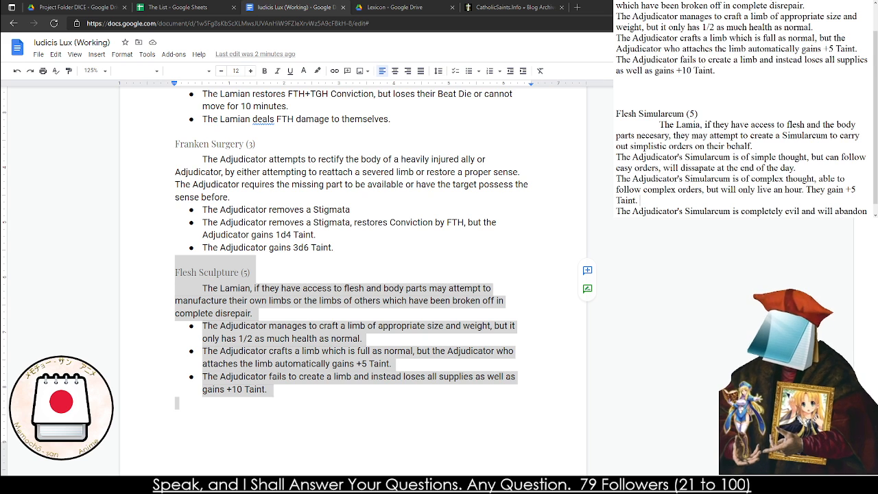
# Replace the entire Flesh Sculpture (5) entry in the rulebook with the drafted Flesh Simularcum (5) text from the notes
pyautogui.moveTo(617, 114); pyautogui.dragTo(823, 215)
pyautogui.hotkey('ctrl', 'c')
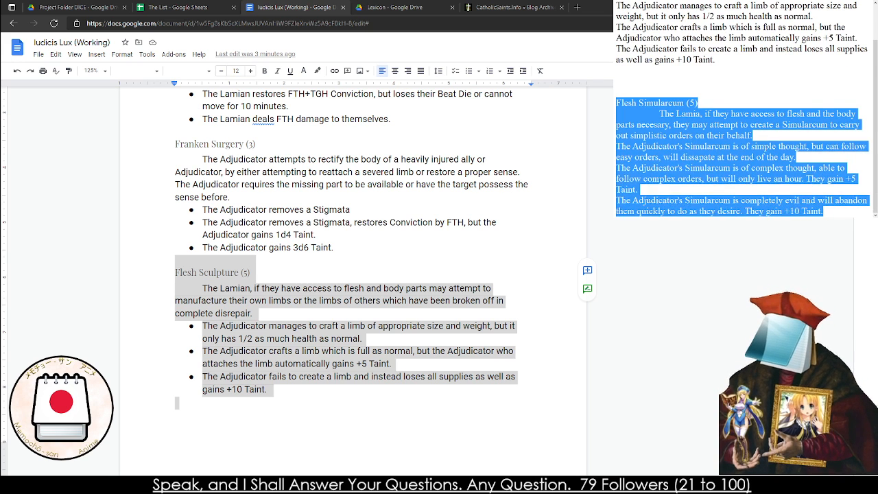
pyautogui.click(439, 339)
pyautogui.moveTo(304, 389); pyautogui.dragTo(92, 284)
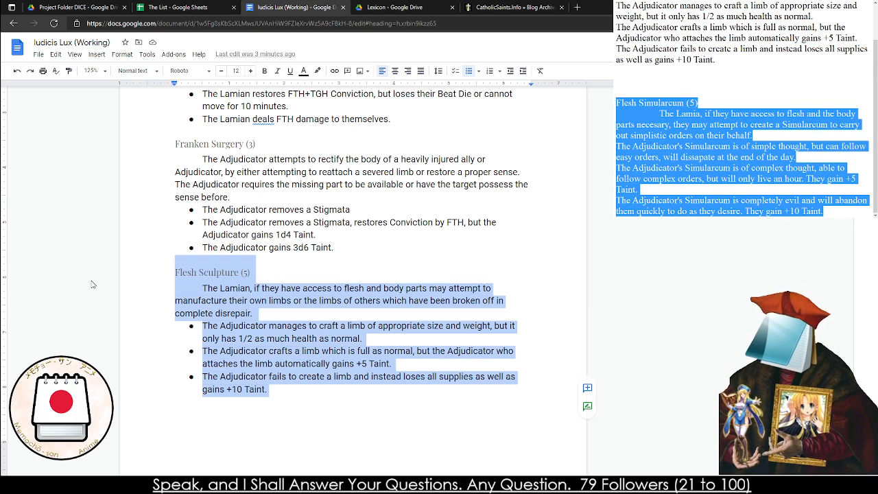
pyautogui.press('Delete')
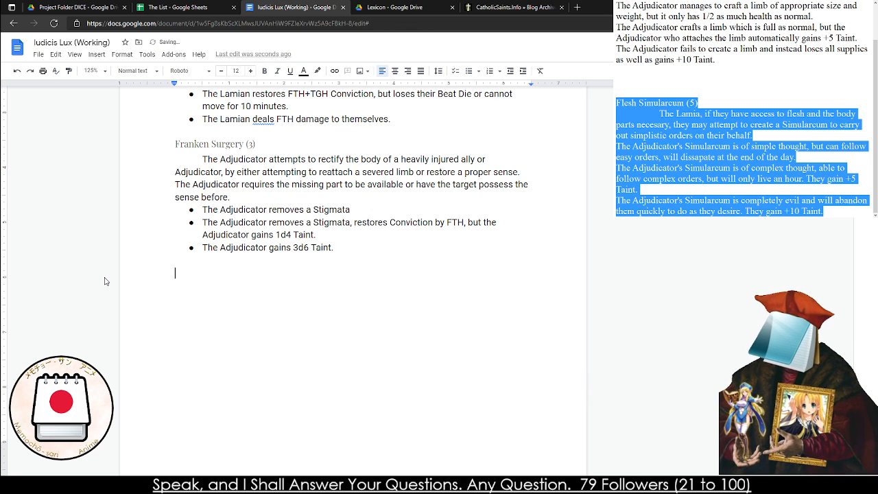
pyautogui.hotkey('ctrl', 'v')
# Correct "Simularcum" to "Simulacrum" in the pasted entry's title
pyautogui.tripleClick(213, 273)
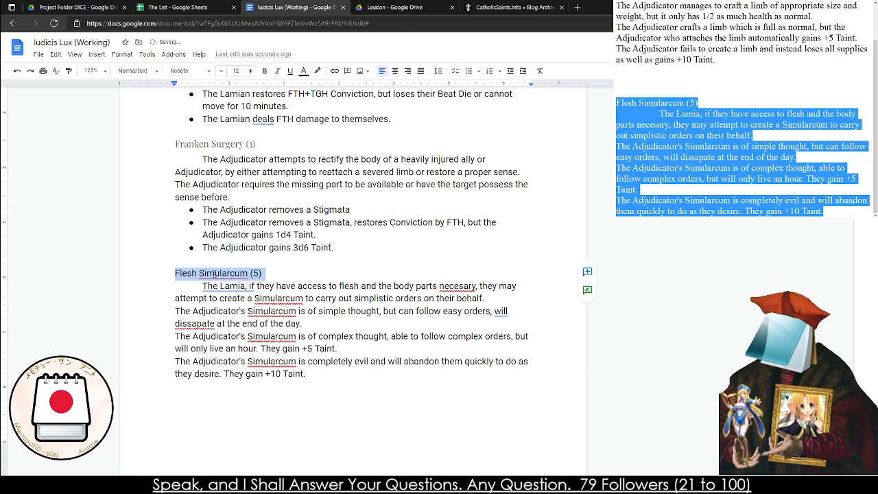
pyautogui.click(212, 272)
pyautogui.rightClick(221, 274)
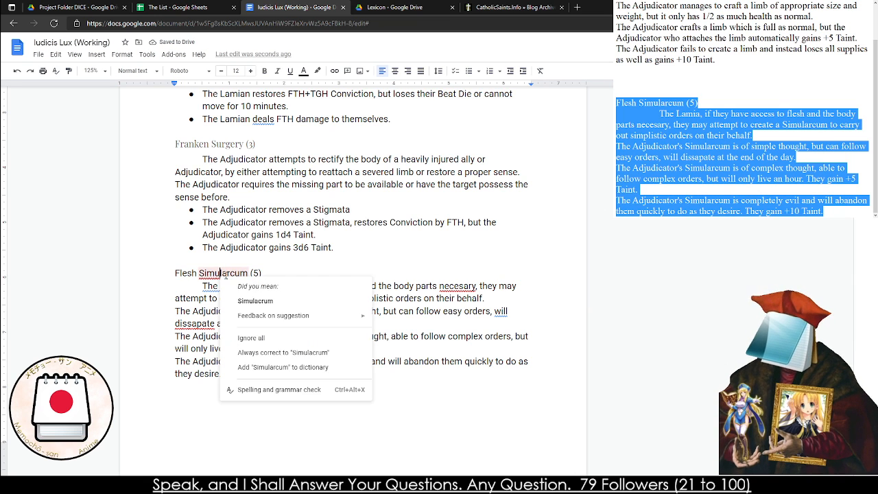
pyautogui.click(255, 301)
pyautogui.rightClick(245, 287)
pyautogui.click(267, 307)
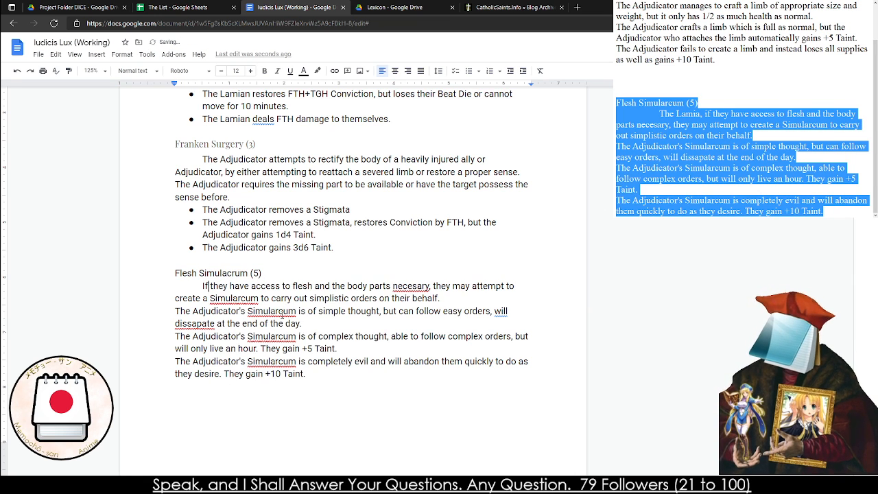
pyautogui.hotkey('ctrl', 'z')
# Correct "Simularcum" to "Simulacrum" in the Flesh Simulacrum description and its first two effects
pyautogui.rightClick(286, 299)
pyautogui.click(311, 319)
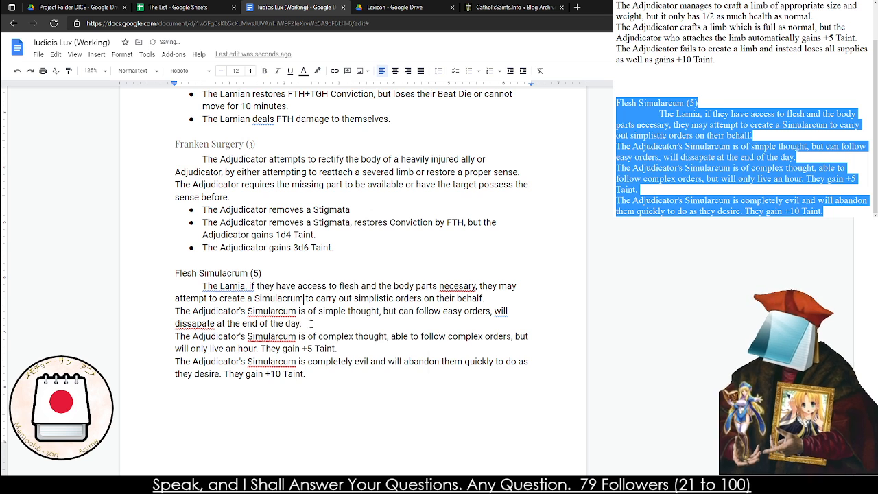
pyautogui.rightClick(292, 312)
pyautogui.rightClick(286, 316)
pyautogui.click(311, 337)
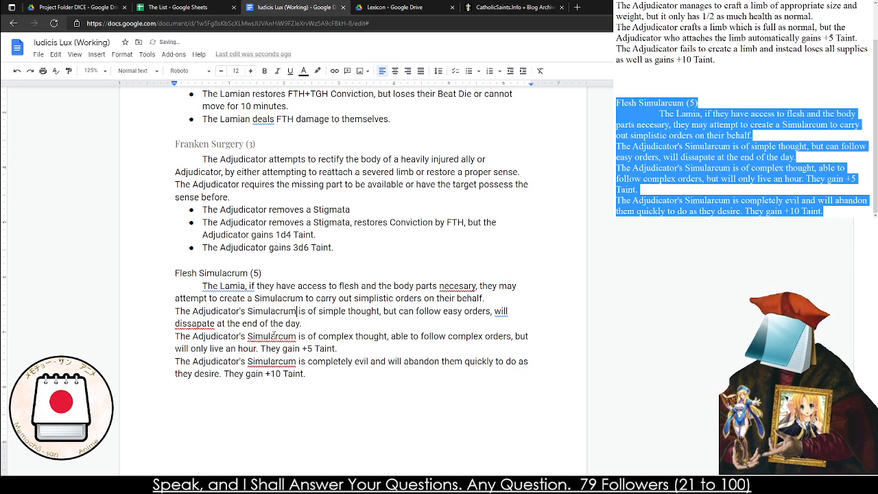
pyautogui.rightClick(271, 314)
pyautogui.rightClick(271, 337)
pyautogui.click(304, 365)
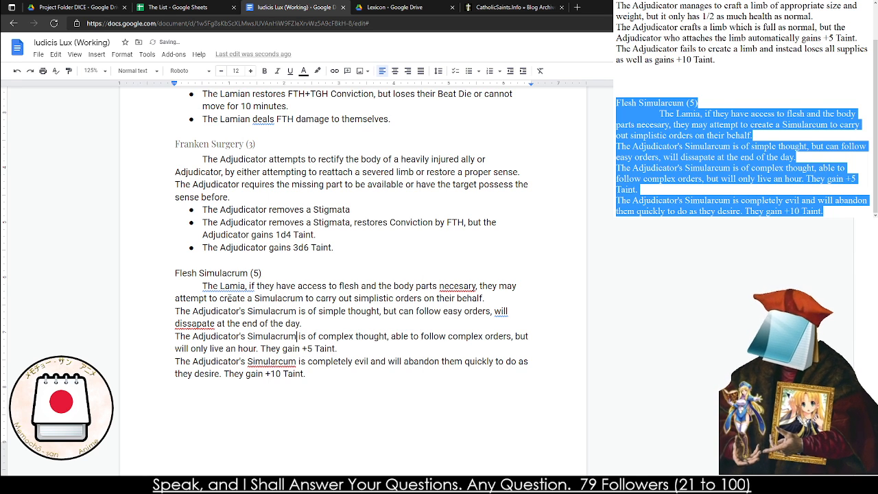
# Shorten the description's opening "The Lamia, if" to "If" and correct "dissapate" to "dissipate" in the first effect
pyautogui.rightClick(236, 286)
pyautogui.click(276, 320)
pyautogui.rightClick(209, 328)
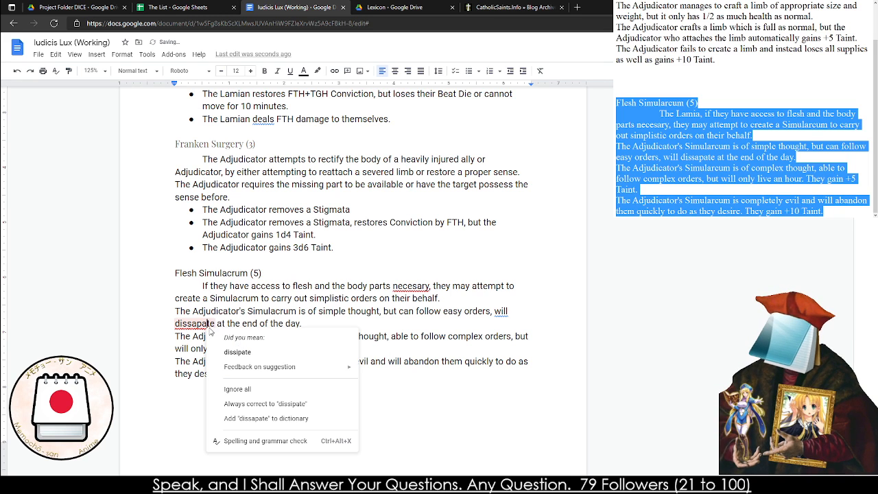
pyautogui.click(238, 352)
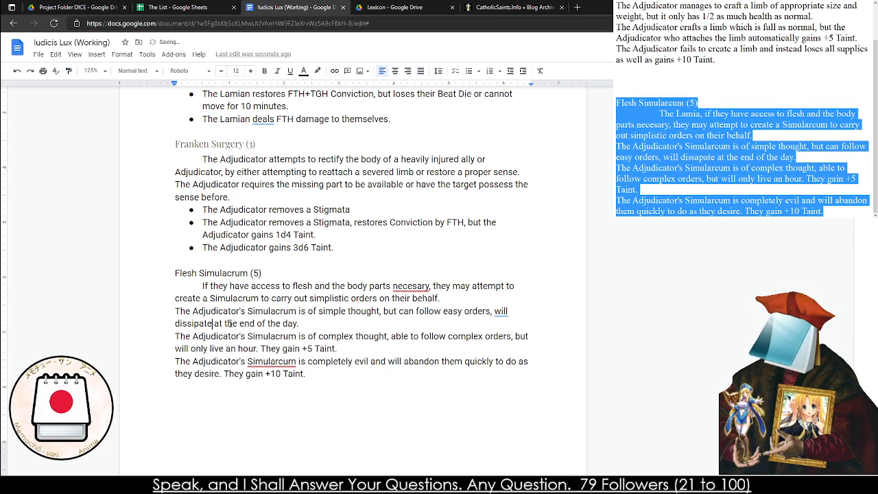
# Reword the start of the Flesh Simulacrum description to "If the Lamia has access"
pyautogui.doubleClick(223, 290)
pyautogui.write('the Lamia')
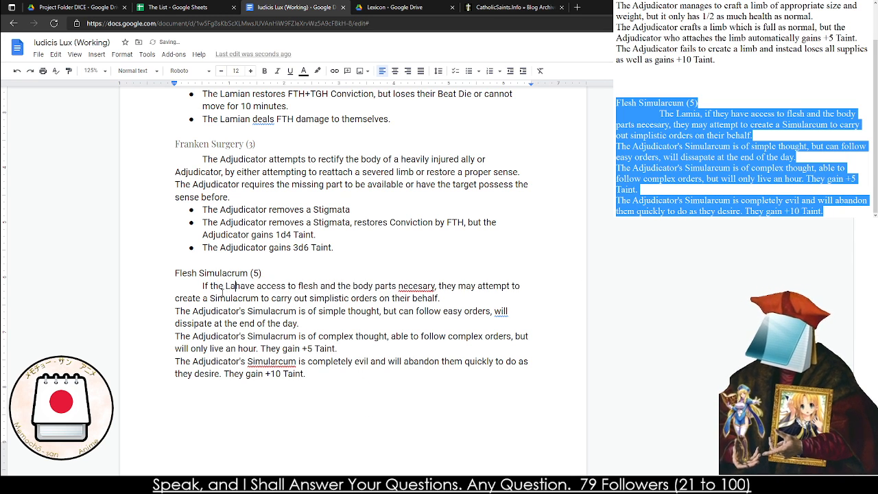
pyautogui.doubleClick(263, 286)
pyautogui.write('has')
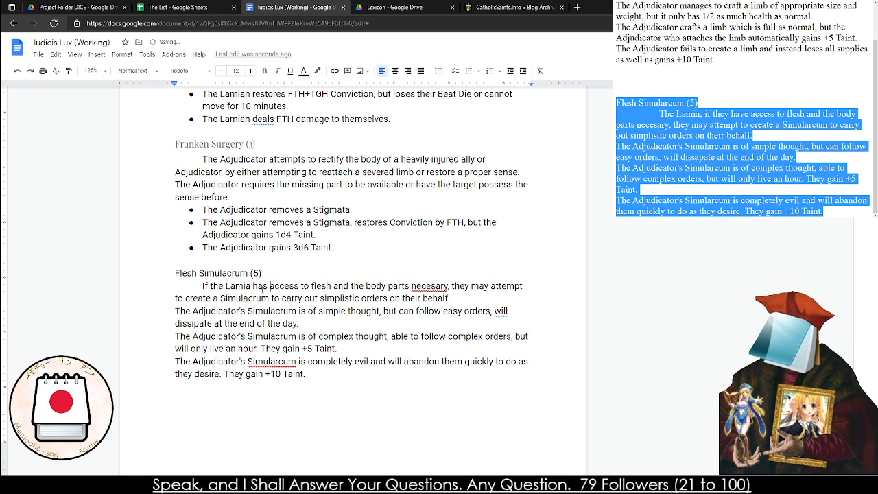
# Correct "necesary" to "necessary" in the description and change "will" to "and will" in the first effect
pyautogui.click(401, 336)
pyautogui.click(430, 286)
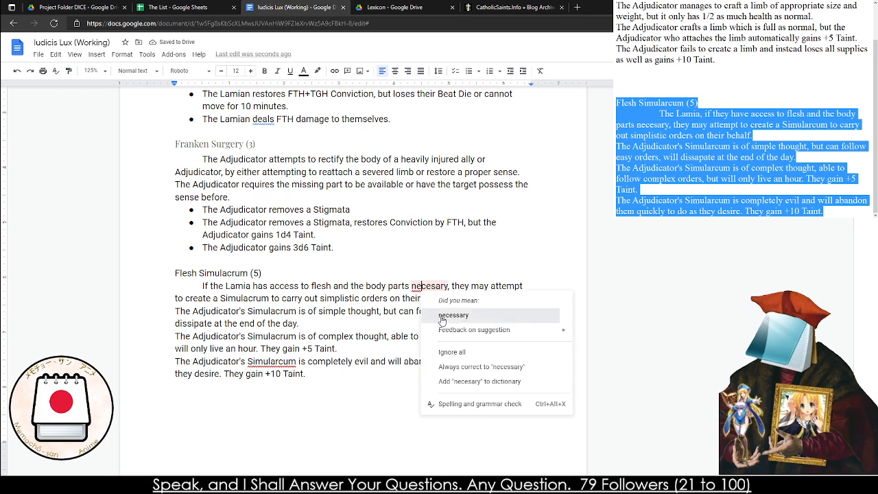
pyautogui.click(521, 313)
pyautogui.click(500, 311)
pyautogui.click(536, 338)
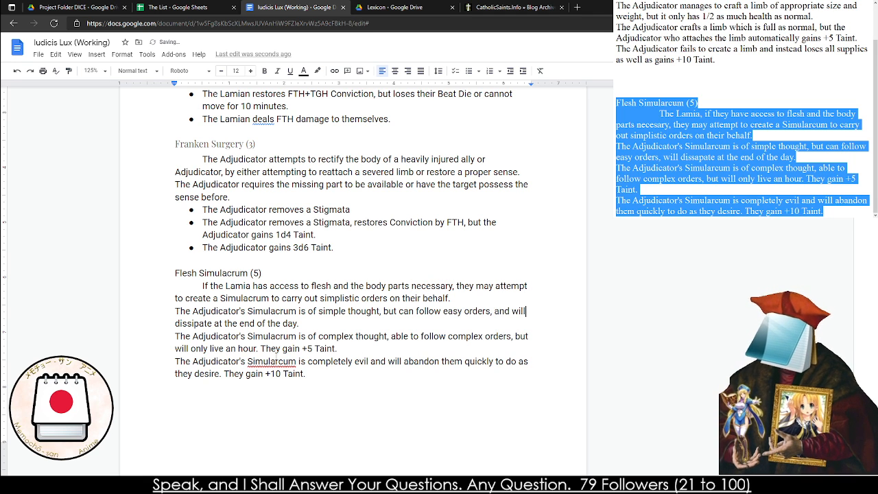
# Correct "Simularcum" to "Simulacrum" in the third, completely evil effect
pyautogui.rightClick(218, 373)
pyautogui.click(222, 375)
pyautogui.rightClick(278, 354)
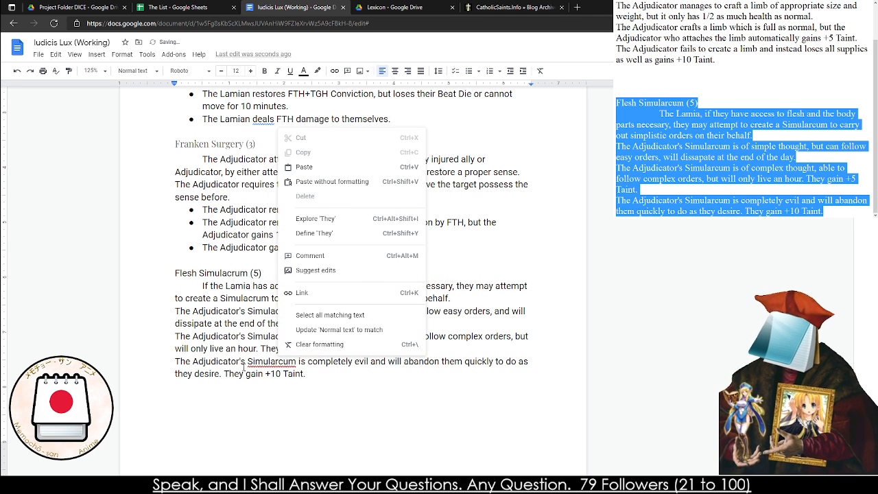
pyautogui.click(271, 363)
pyautogui.rightClick(264, 363)
pyautogui.click(294, 267)
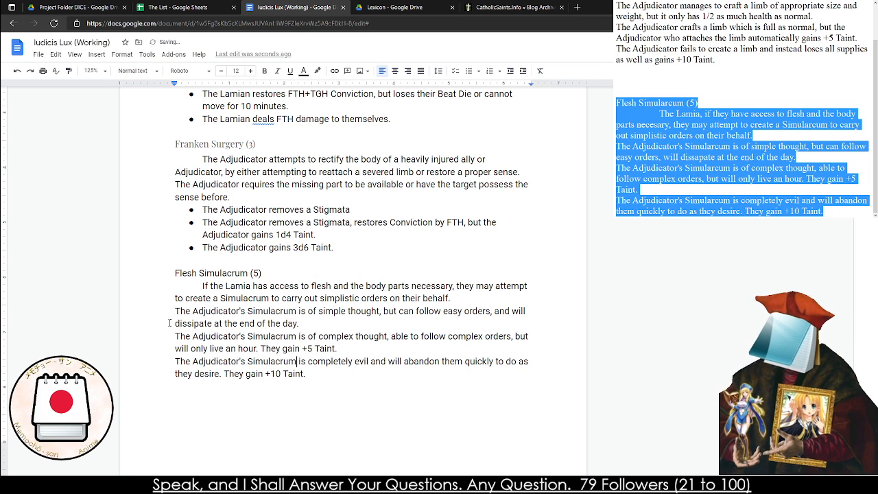
# Format the three Flesh Simulacrum effects as a bulleted list
pyautogui.moveTo(170, 312); pyautogui.dragTo(355, 379)
pyautogui.hotkey('ctrl', 'shift', '8')
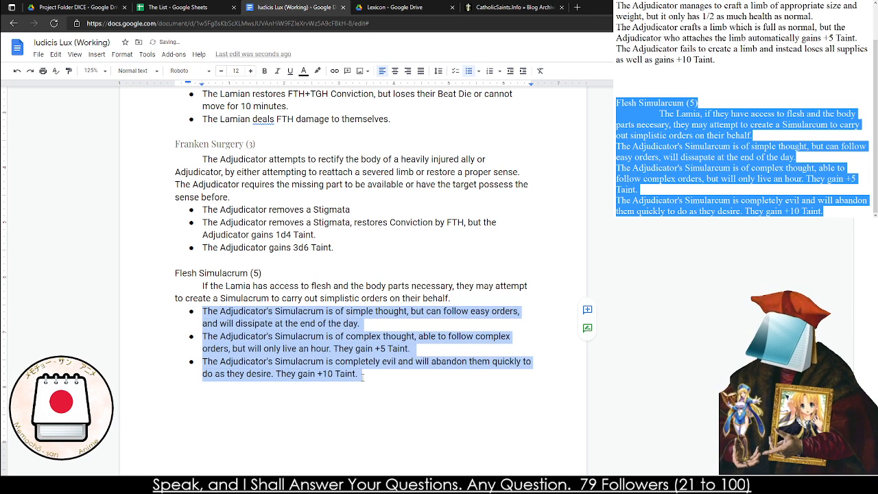
pyautogui.click(358, 378)
# Apply the Heading 4 style to the "Flesh Simulacrum (5)" title and remove the empty line above it
pyautogui.moveTo(176, 275); pyautogui.dragTo(263, 276)
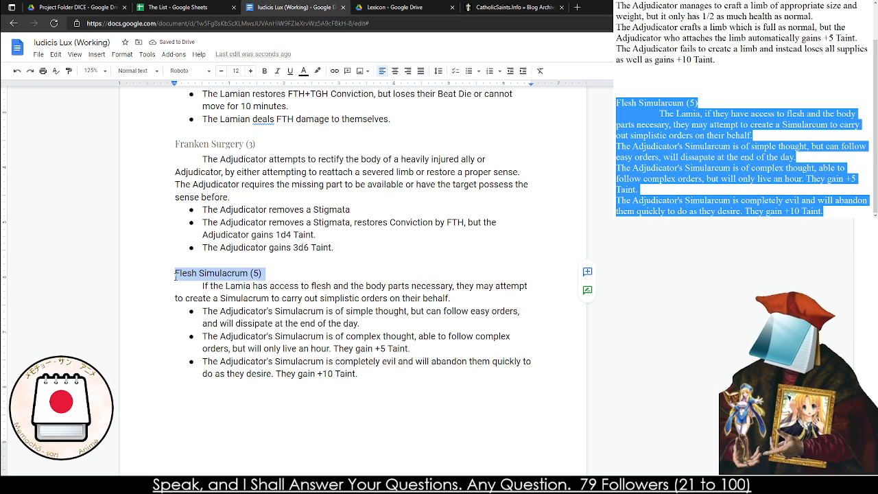
pyautogui.click(144, 70)
pyautogui.click(168, 299)
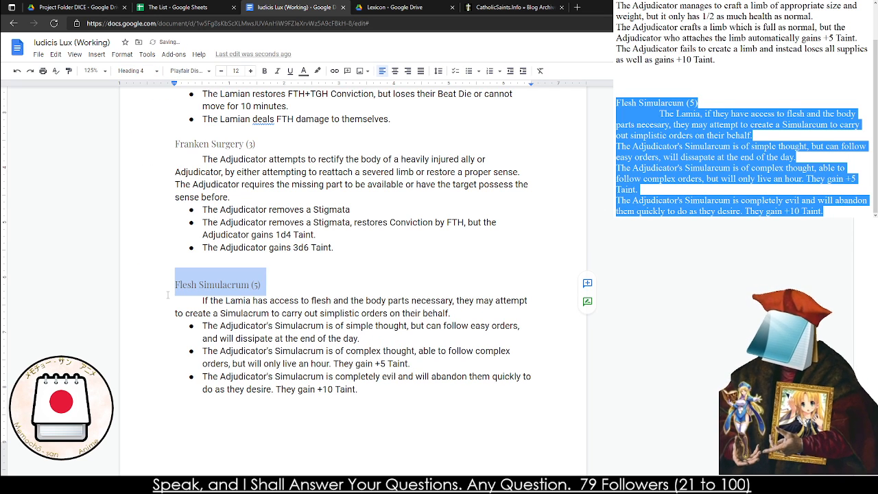
pyautogui.click(182, 260)
pyautogui.press('BackSpace')
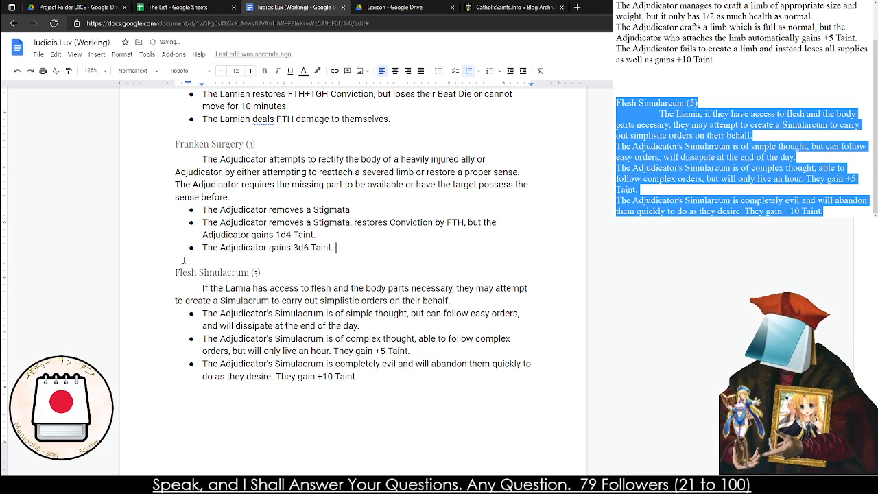
# Rewrite the first effect of The Bite of Faith (1) as "The Lamian restores TGH in Convction."
pyautogui.scroll(-6, 183, 260)
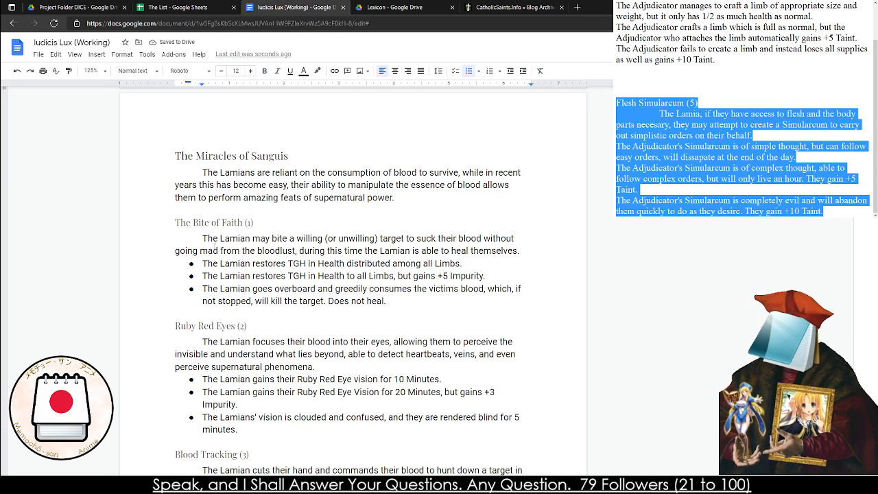
pyautogui.tripleClick(319, 265)
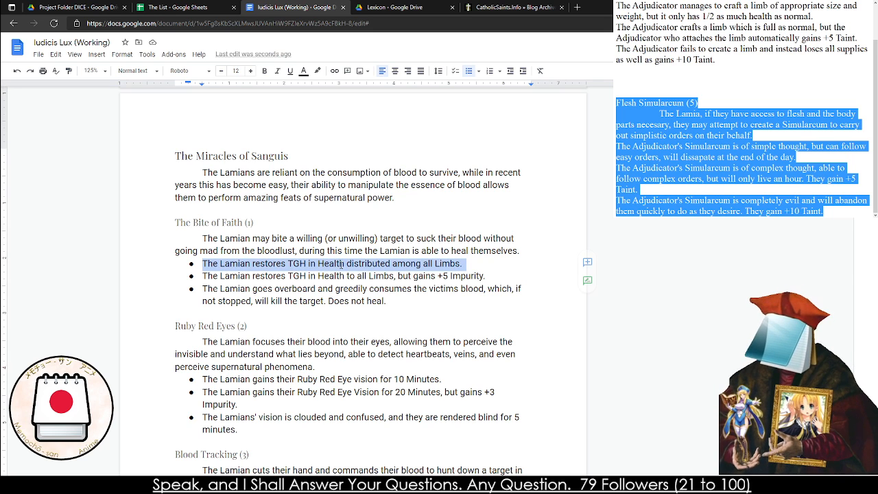
pyautogui.tripleClick(308, 277)
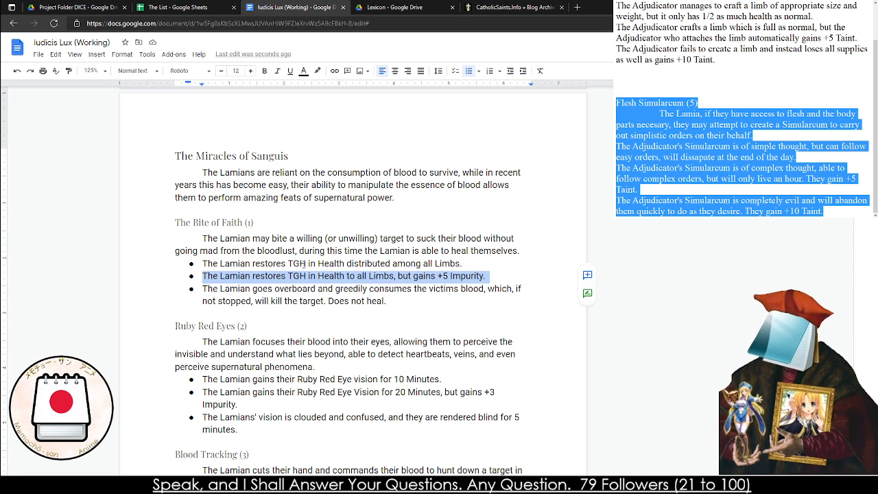
pyautogui.moveTo(465, 264); pyautogui.dragTo(345, 264)
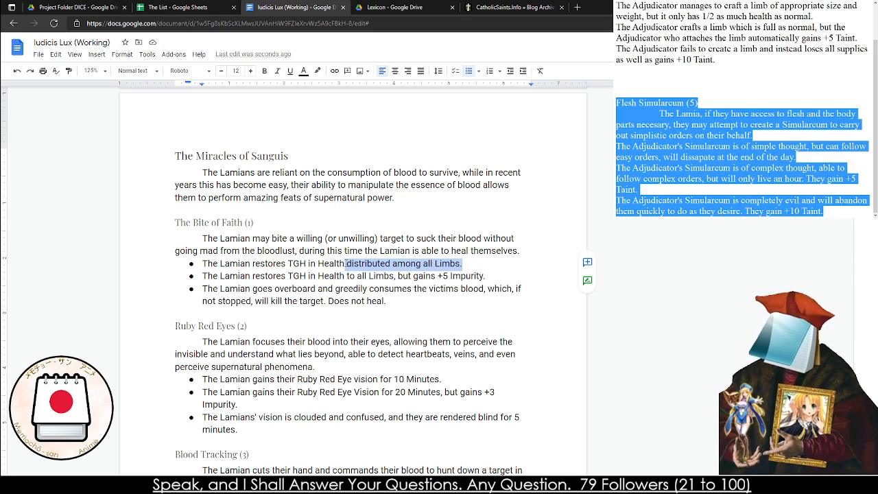
pyautogui.press('BackSpace')
pyautogui.press('BackSpace')
pyautogui.press('BackSpace')
pyautogui.press('BackSpace')
pyautogui.press('BackSpace')
pyautogui.press('BackSpace')
pyautogui.press('BackSpace')
pyautogui.press('BackSpace')
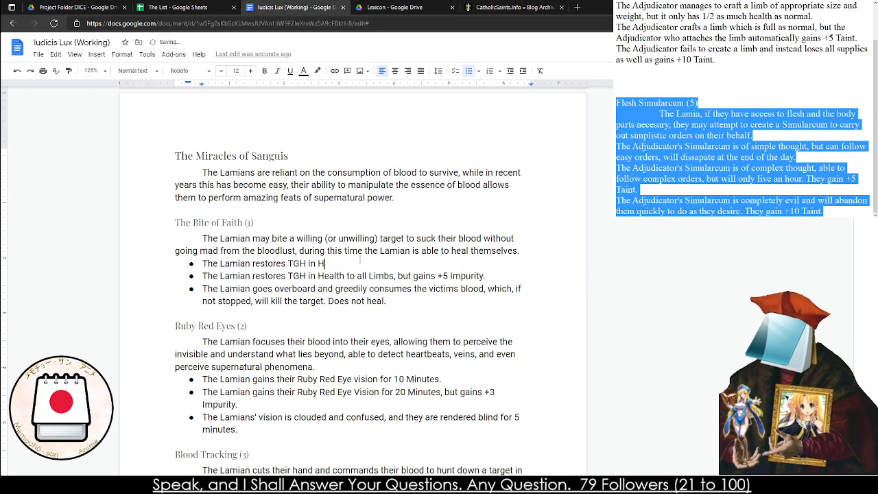
pyautogui.write('Conv')
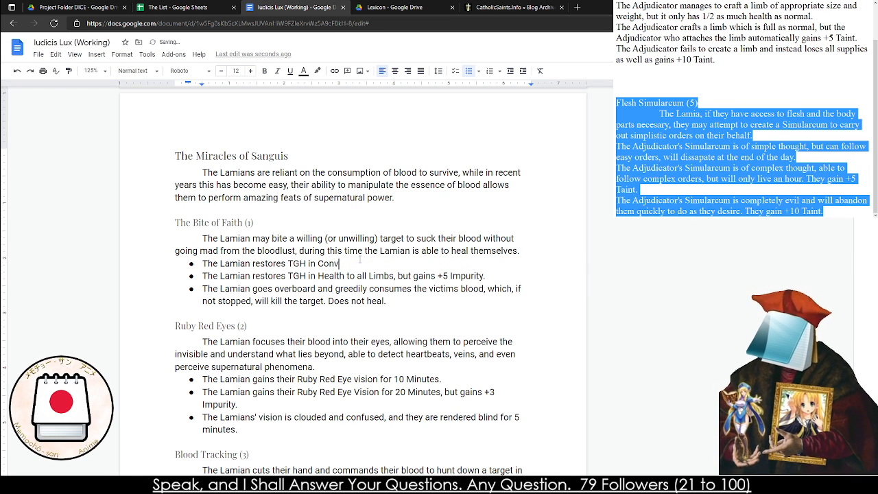
pyautogui.write('ction.')
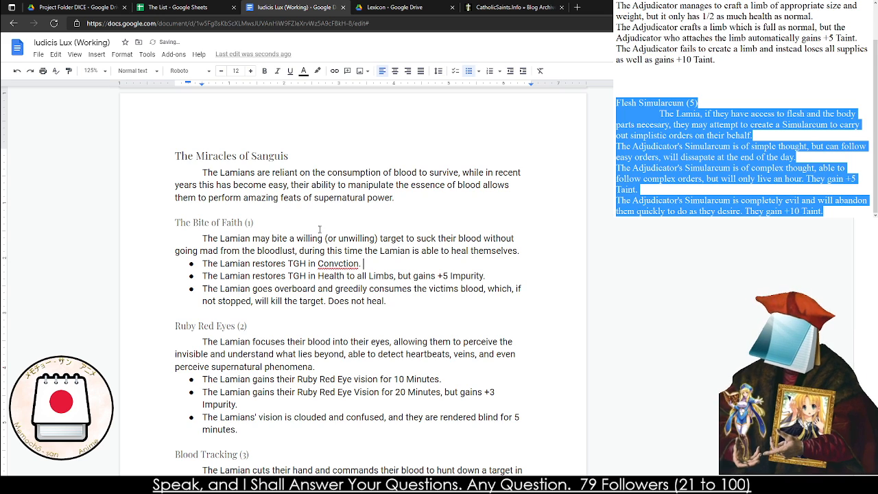
# Rewrite the second effect of The Bite of Faith (1) as "The Lamian restores TGH in Convcition, gain +5 Impurity."
pyautogui.moveTo(485, 276); pyautogui.dragTo(318, 276)
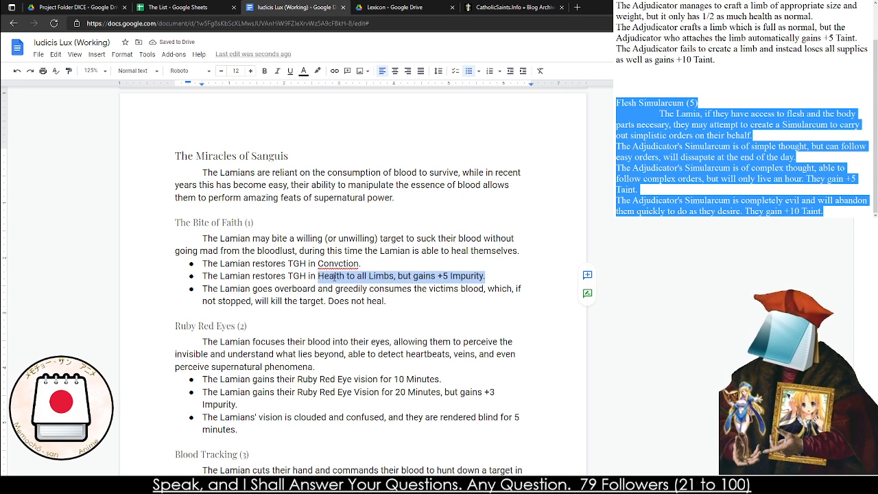
pyautogui.write('Convcition')
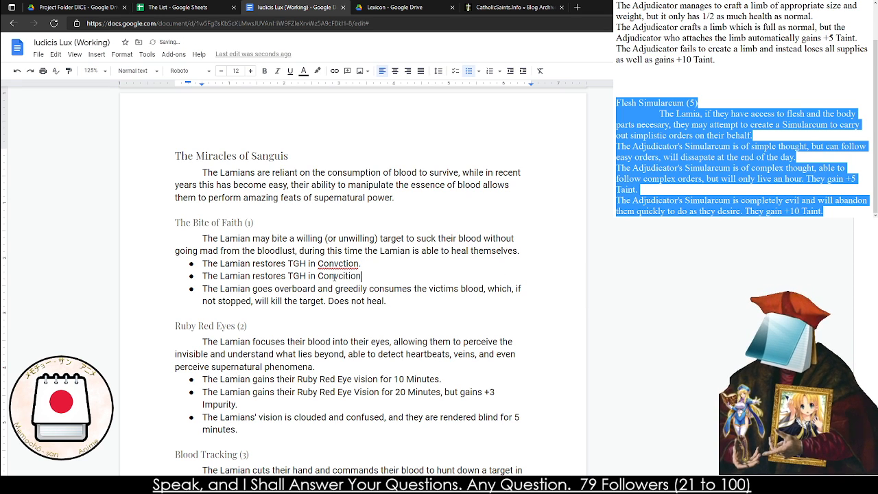
pyautogui.write(', gain +10')
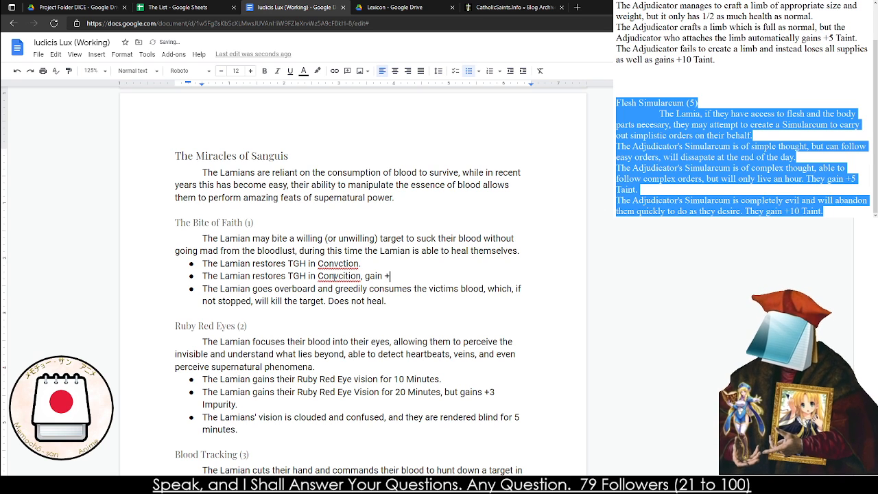
pyautogui.press('BackSpace')
pyautogui.press('BackSpace')
pyautogui.press('BackSpace')
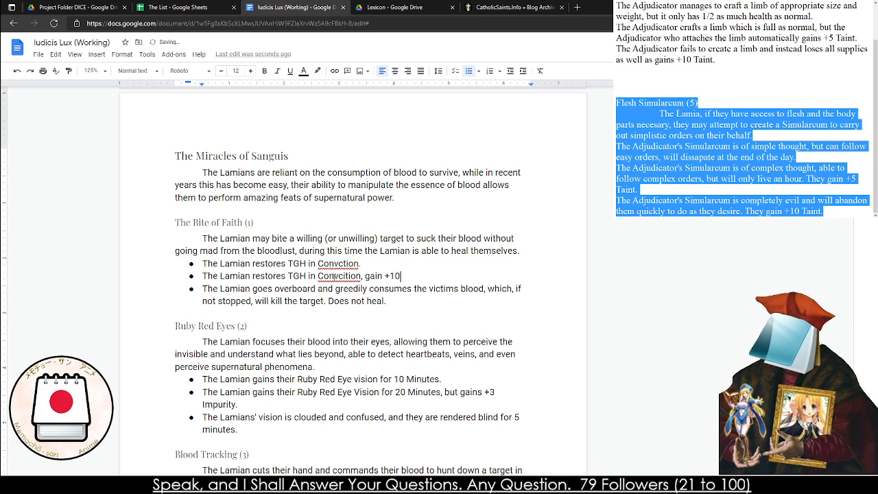
pyautogui.write('5 Impurity.')
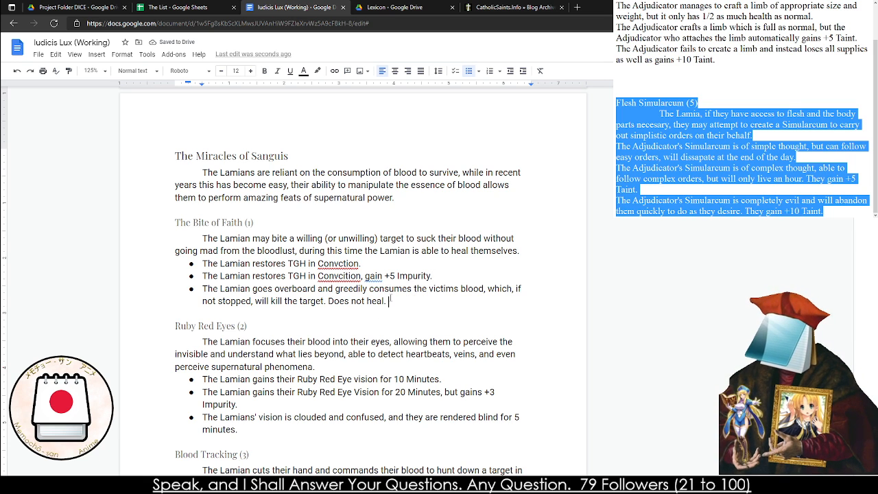
# Apply the suggested spellings in The Bite of Faith (1): "Conviction" in the second effect and "Convection" in the first
pyautogui.rightClick(349, 278)
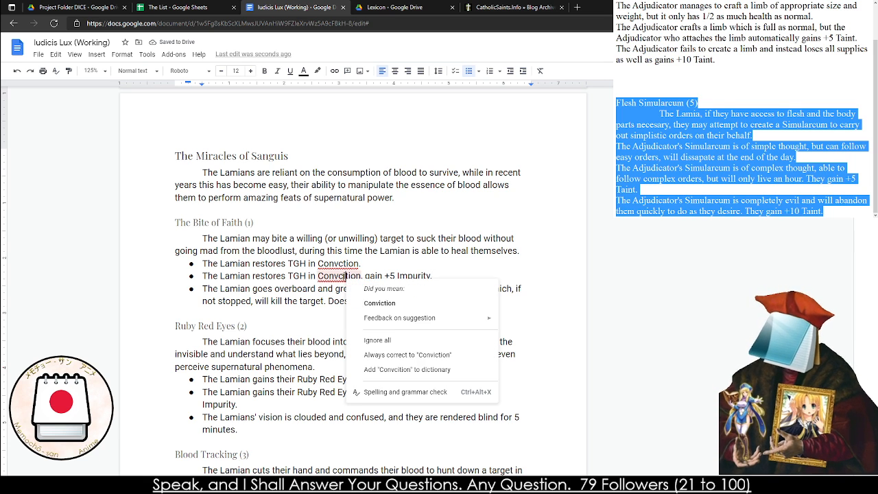
pyautogui.click(354, 293)
pyautogui.rightClick(330, 261)
pyautogui.click(306, 263)
pyautogui.rightClick(351, 269)
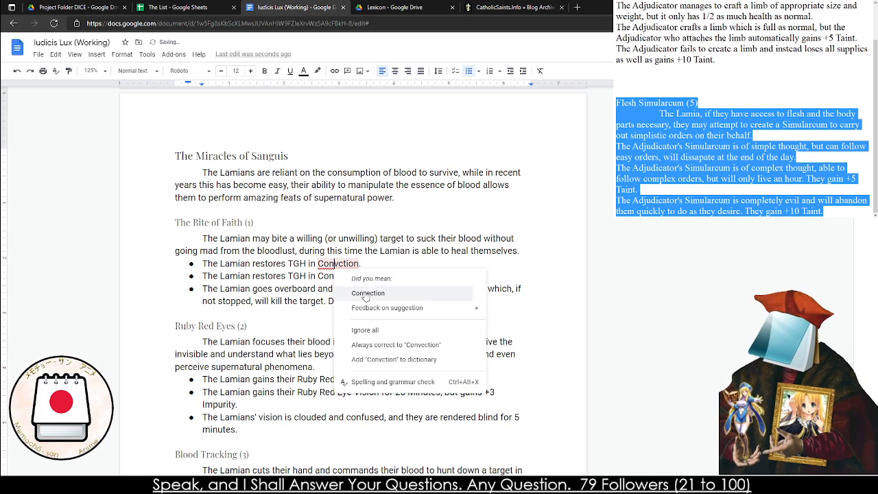
pyautogui.click(351, 290)
# Add "+WIL" directly after "TGH" in the second effect of The Bite of Faith (1)
pyautogui.click(306, 276)
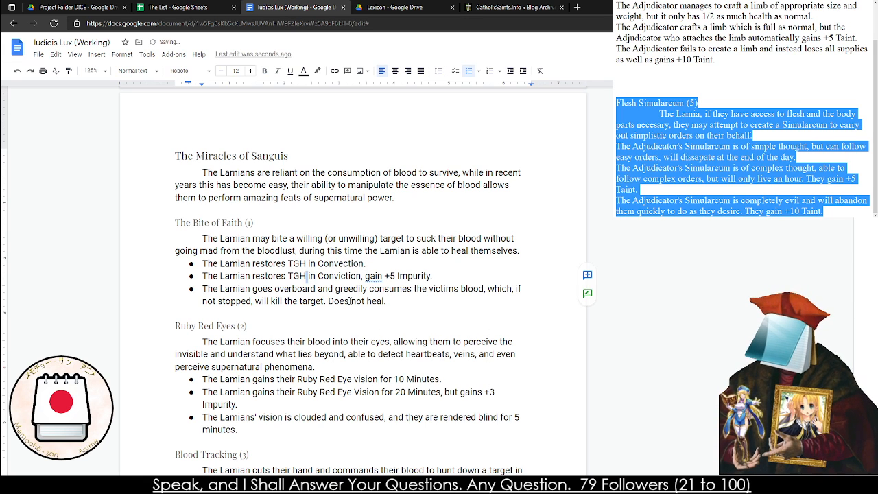
pyautogui.write('+WIL')
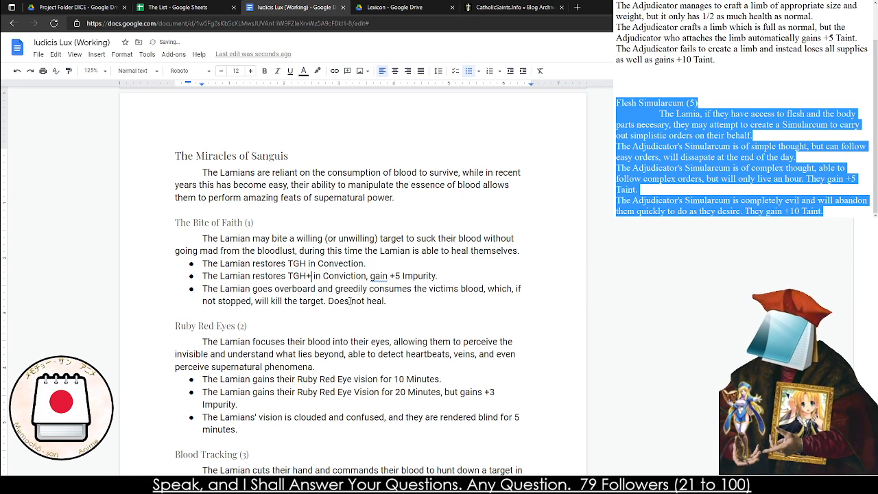
pyautogui.click(283, 336)
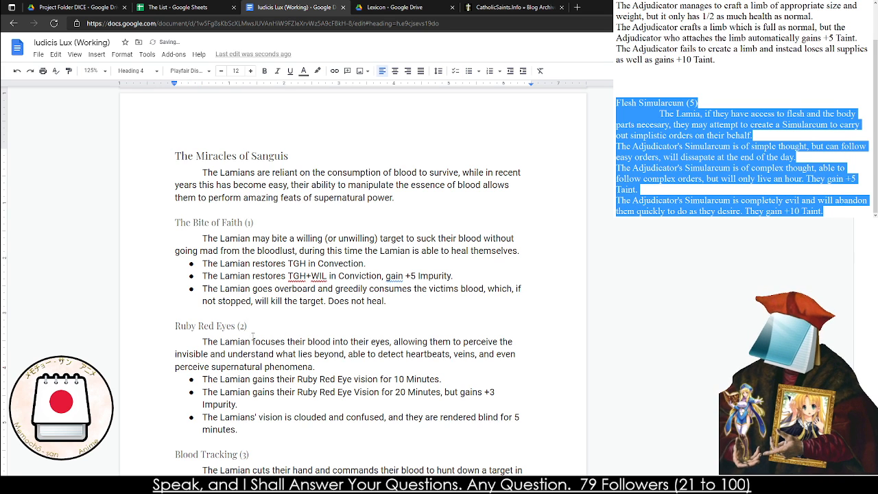
# Read through the effects of Ruby Red Eyes (2) and Blood Tracking (3)
pyautogui.scroll(-1, 250, 336)
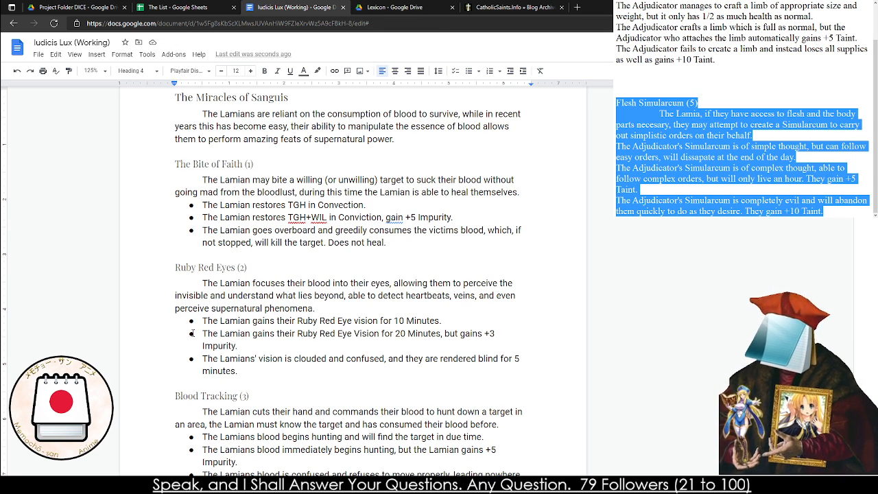
pyautogui.tripleClick(235, 336)
pyautogui.click(234, 343)
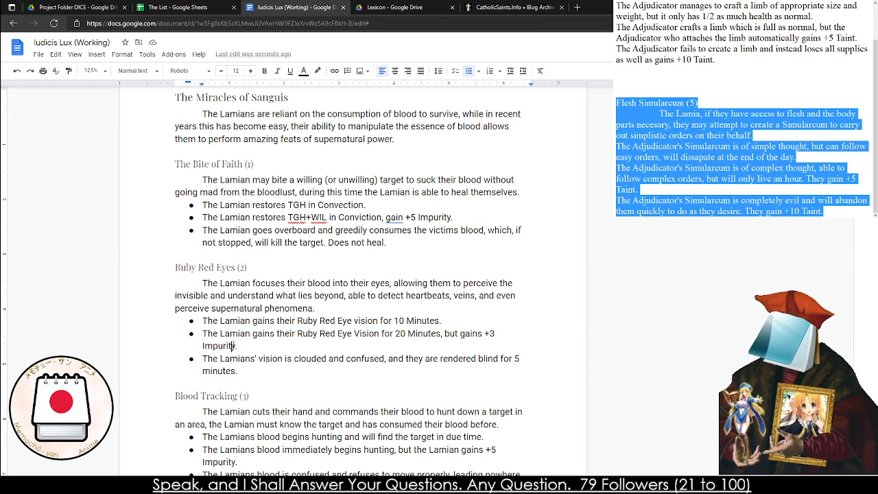
pyautogui.tripleClick(231, 361)
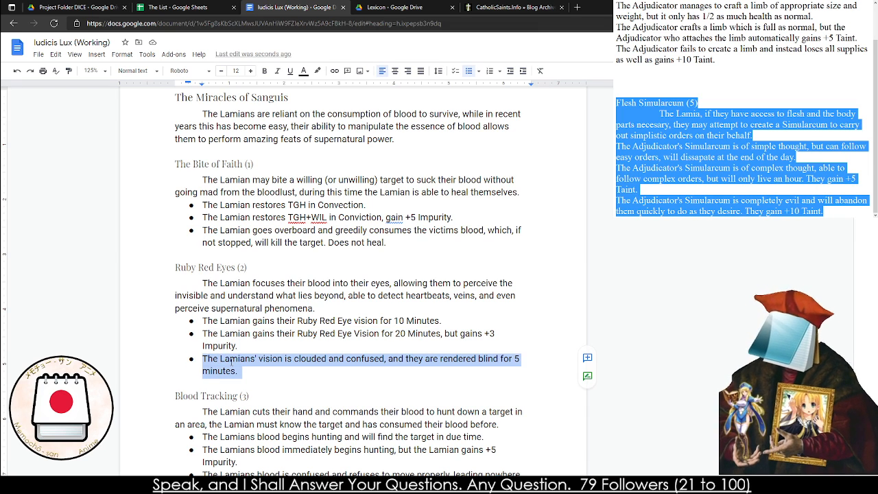
pyautogui.scroll(-4, 231, 361)
pyautogui.click(235, 216)
pyautogui.tripleClick(236, 216)
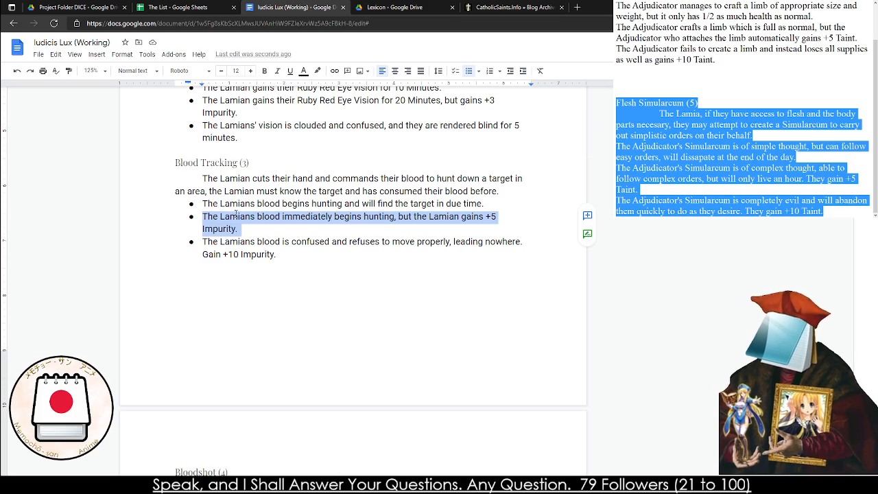
pyautogui.scroll(3, 235, 215)
pyautogui.scroll(-8, 232, 223)
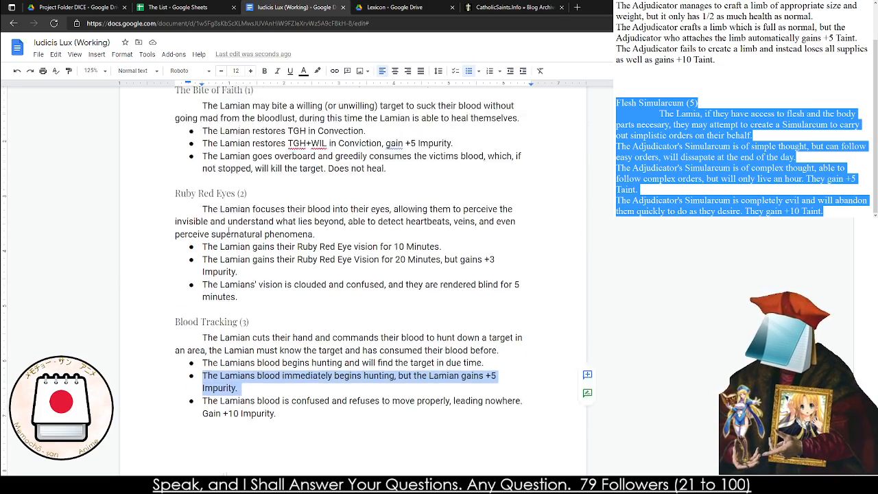
pyautogui.scroll(5, 229, 230)
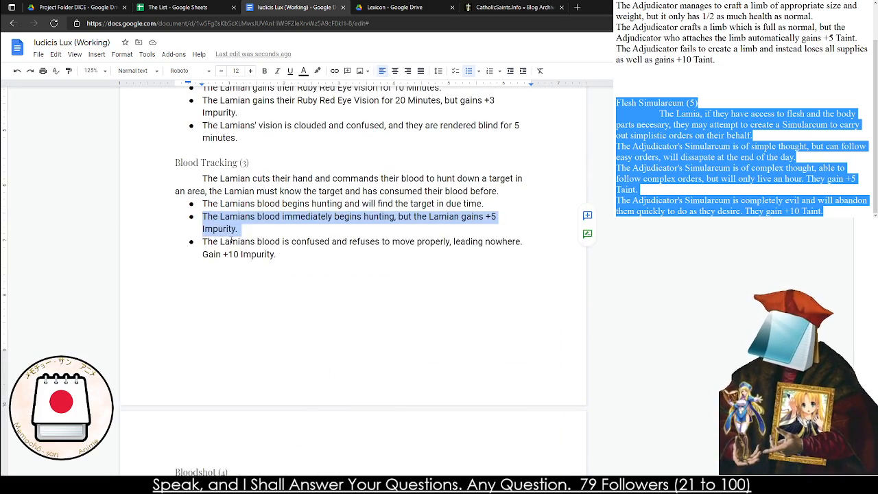
pyautogui.tripleClick(230, 241)
pyautogui.tripleClick(233, 206)
pyautogui.click(233, 206)
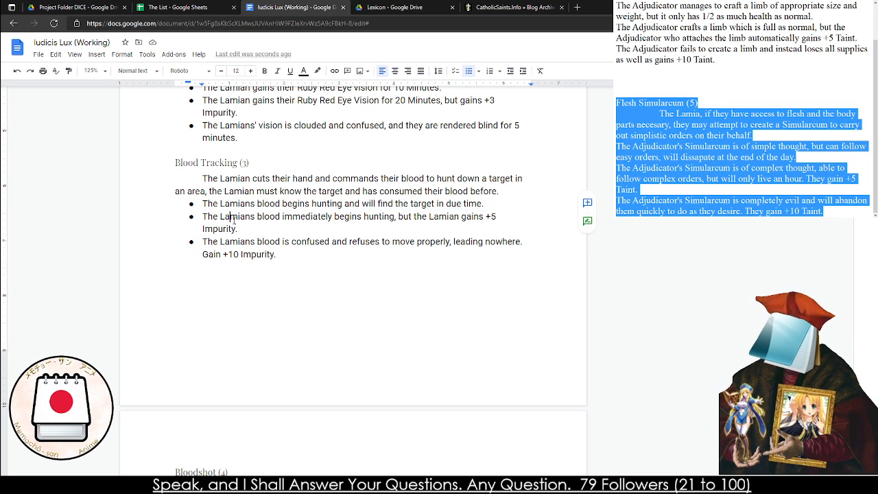
pyautogui.tripleClick(234, 218)
pyautogui.doubleClick(233, 218)
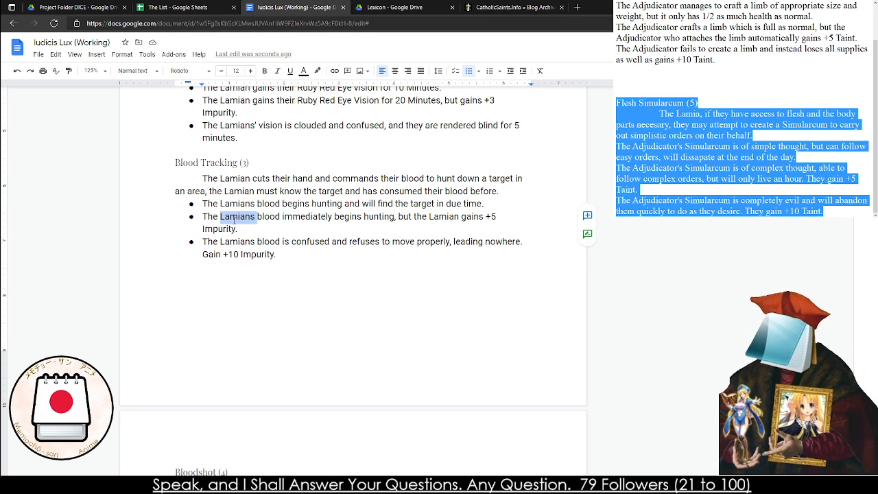
pyautogui.tripleClick(234, 218)
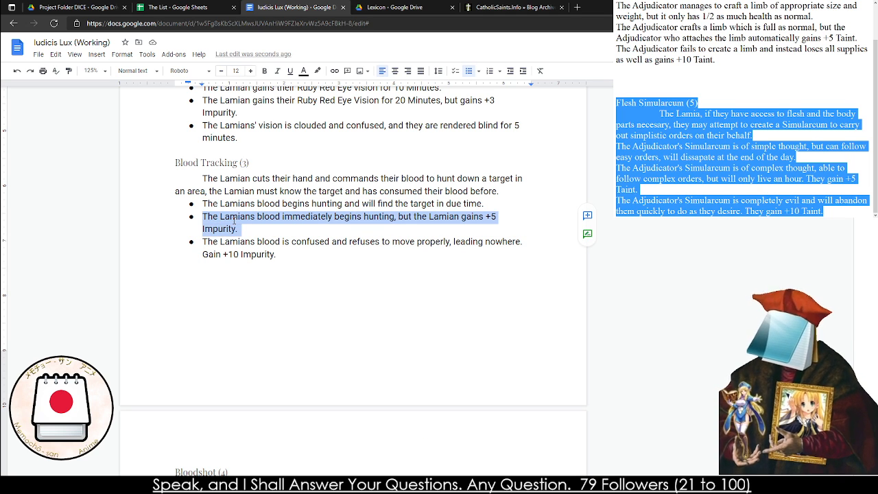
pyautogui.tripleClick(240, 241)
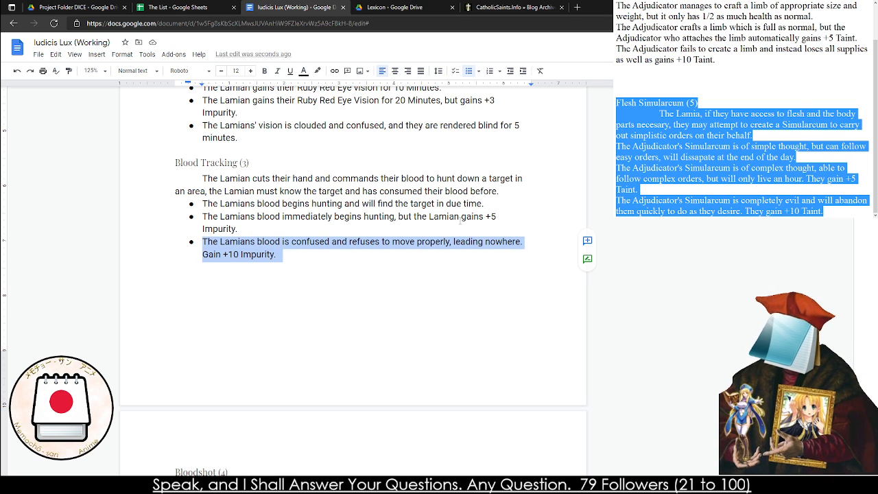
pyautogui.click(459, 224)
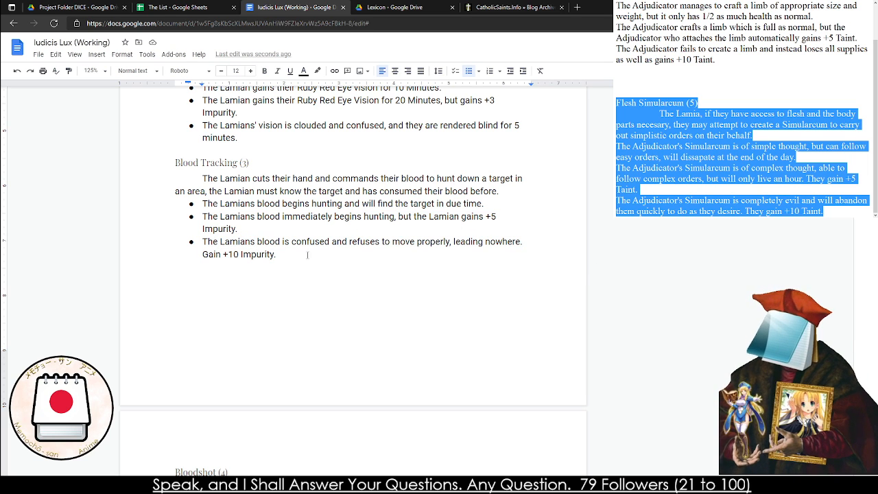
pyautogui.tripleClick(280, 254)
pyautogui.click(286, 256)
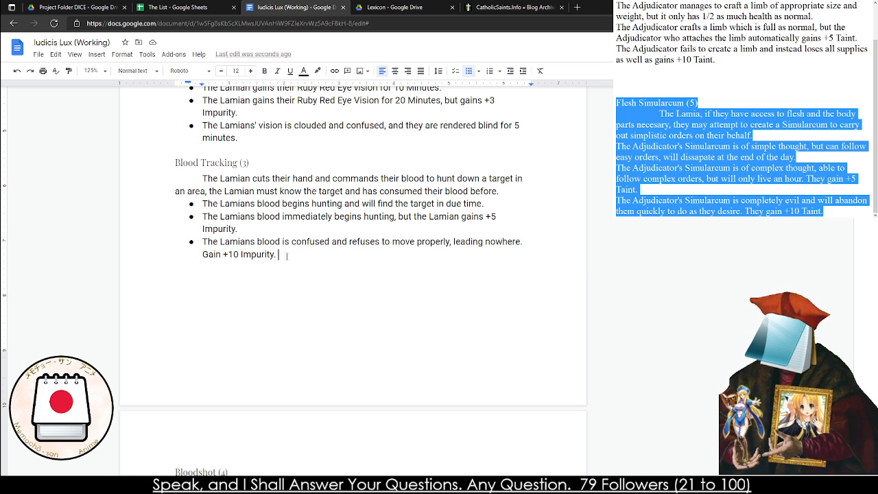
pyautogui.doubleClick(259, 255)
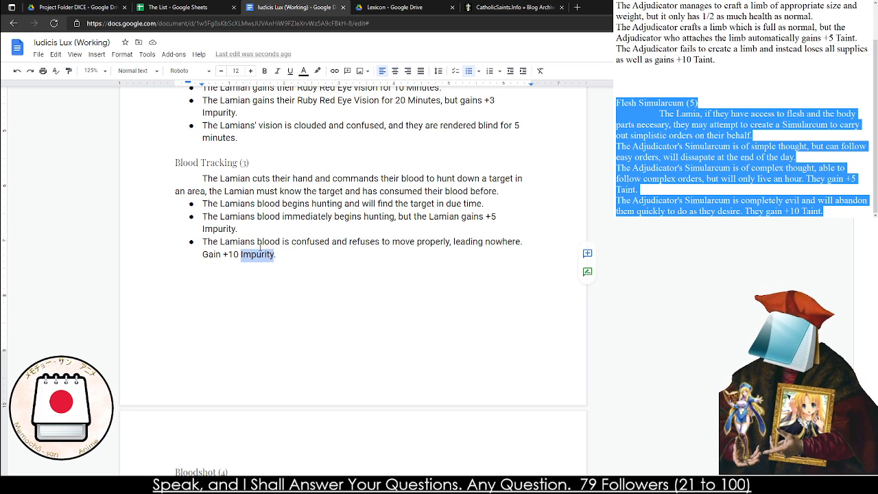
# Review the Bloodshot (4) description and append ", with a Range of 2" to its first effect
pyautogui.scroll(-1, 260, 248)
pyautogui.scroll(-6, 260, 247)
pyautogui.scroll(2, 225, 159)
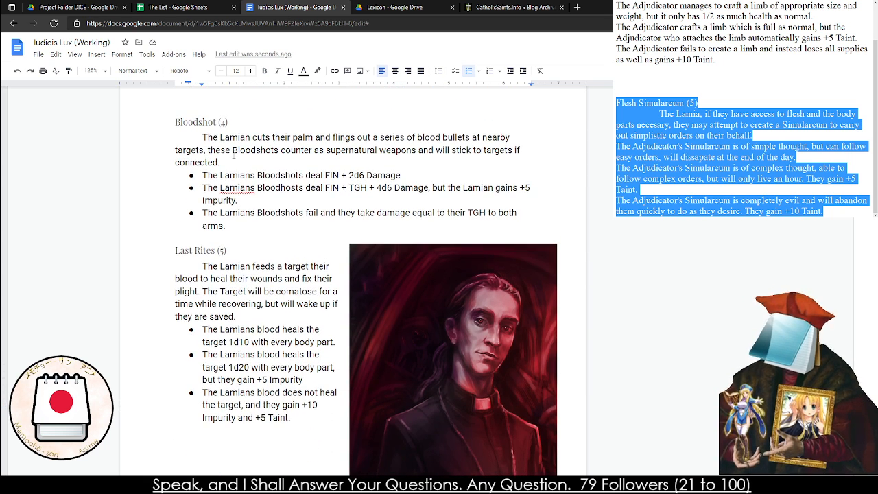
pyautogui.tripleClick(232, 138)
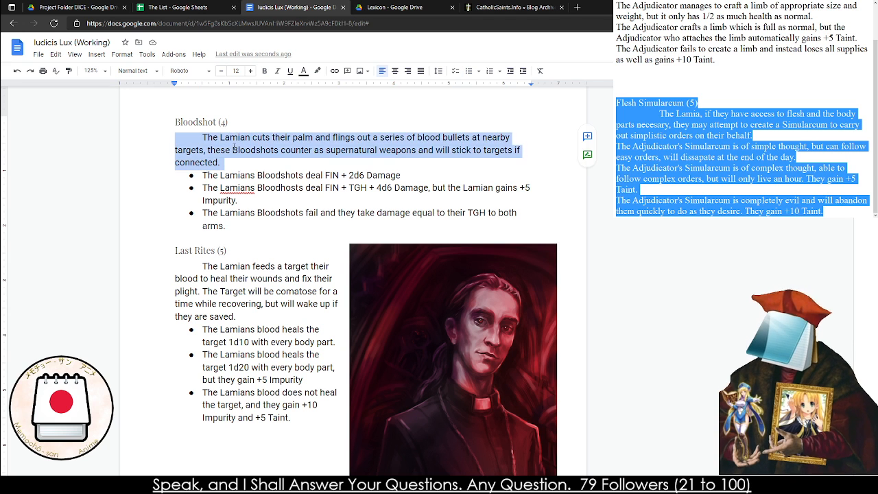
pyautogui.click(233, 150)
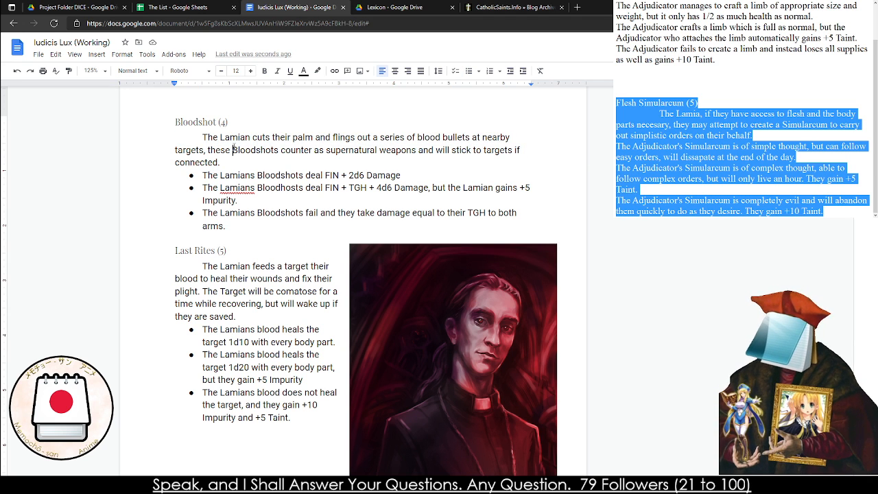
pyautogui.tripleClick(331, 175)
pyautogui.click(408, 175)
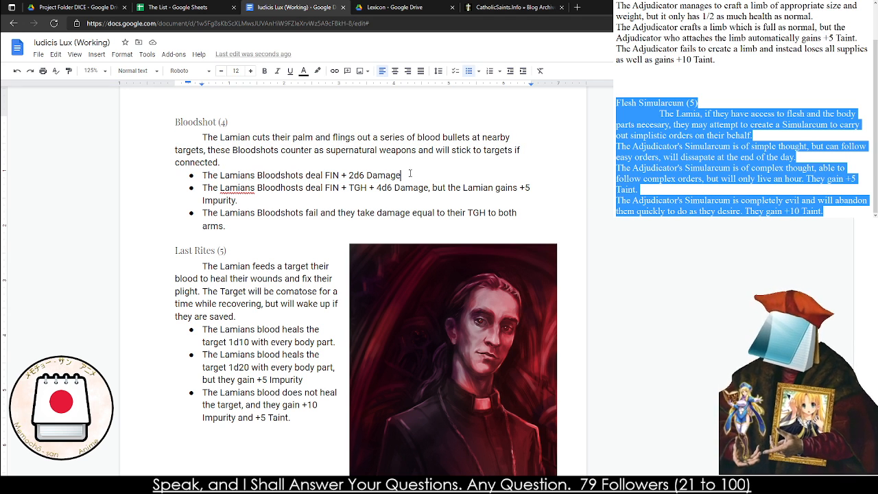
pyautogui.moveTo(411, 174)
pyautogui.mouseDown()
pyautogui.moveTo(289, 175)
pyautogui.moveTo(404, 176)
pyautogui.mouseUp()
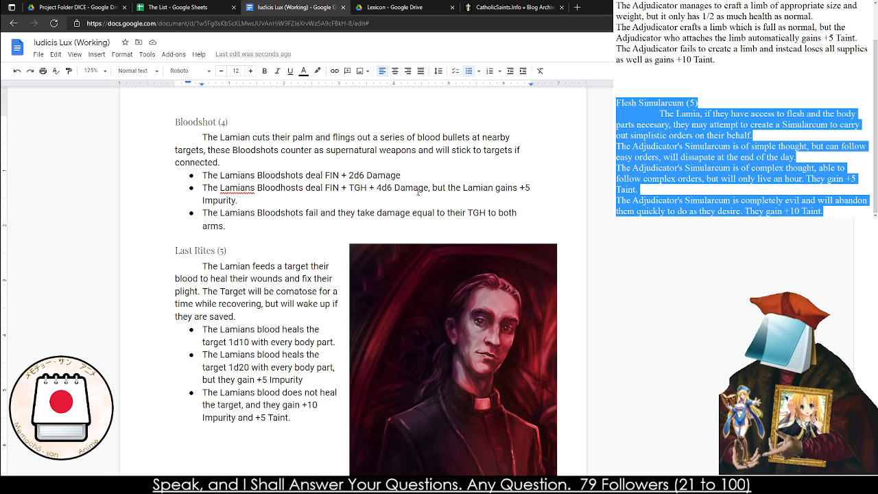
pyautogui.write(', with a Range of')
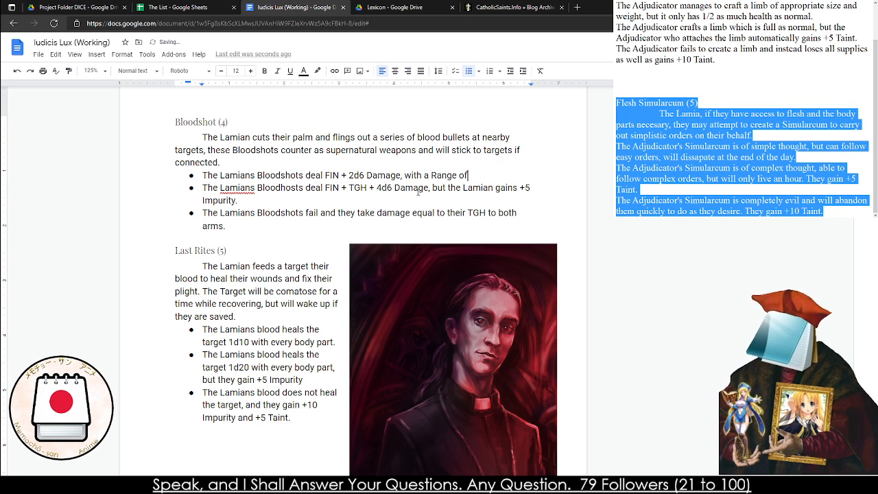
pyautogui.write(' 2')
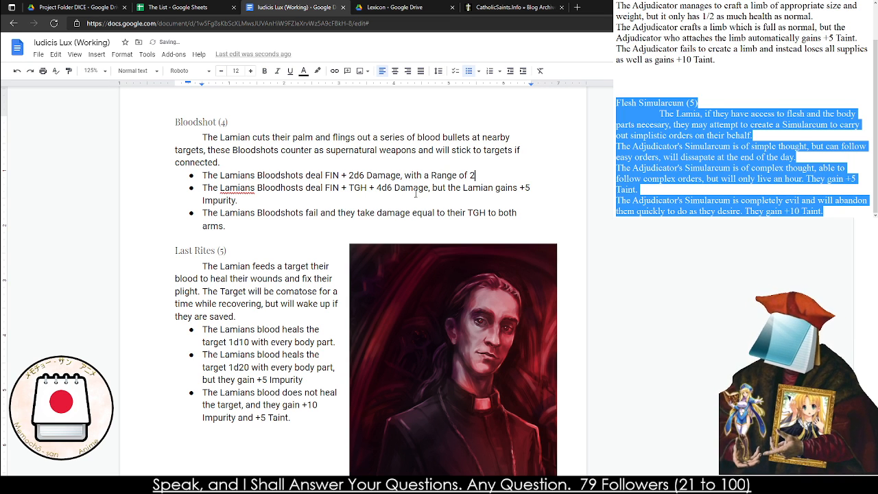
# Insert "with a Range of 3," after "4d6 Damage," in the second Bloodshot (4) effect
pyautogui.click(432, 188)
pyautogui.write('with a Range o')
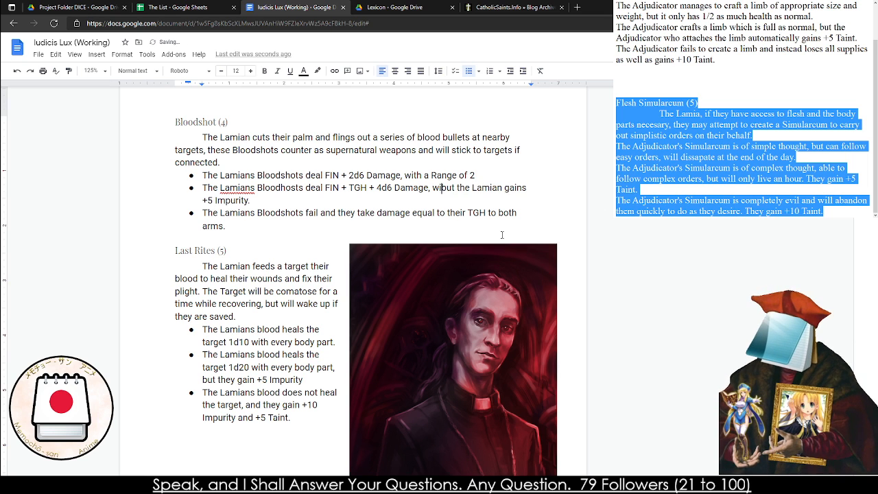
pyautogui.write('f 3,')
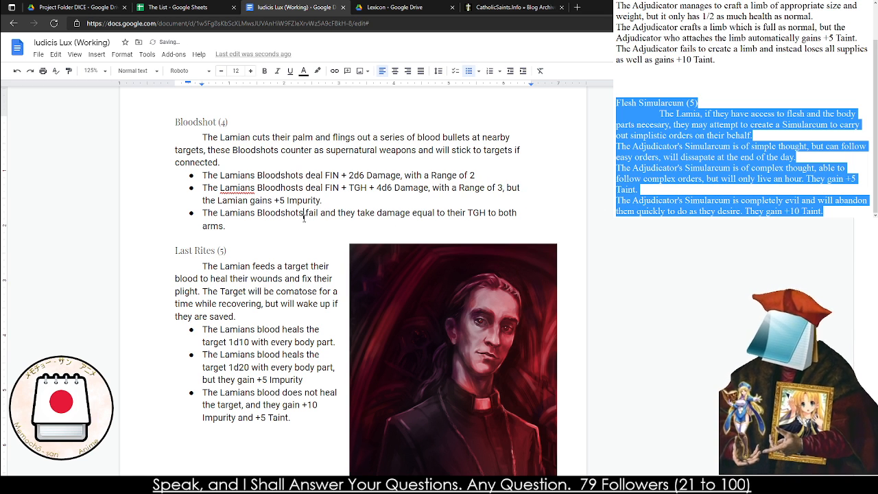
# Shorten the third Bloodshot (4) effect so it ends with "equal to their TGH."
pyautogui.click(281, 228)
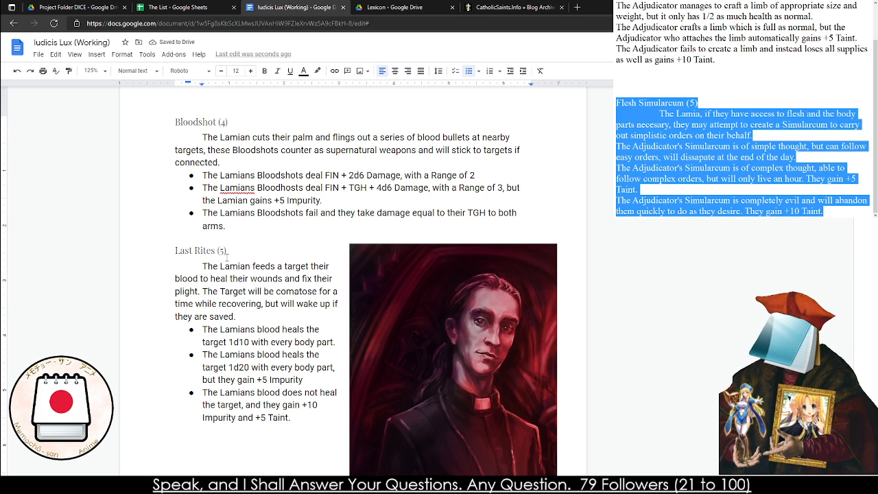
pyautogui.doubleClick(491, 213)
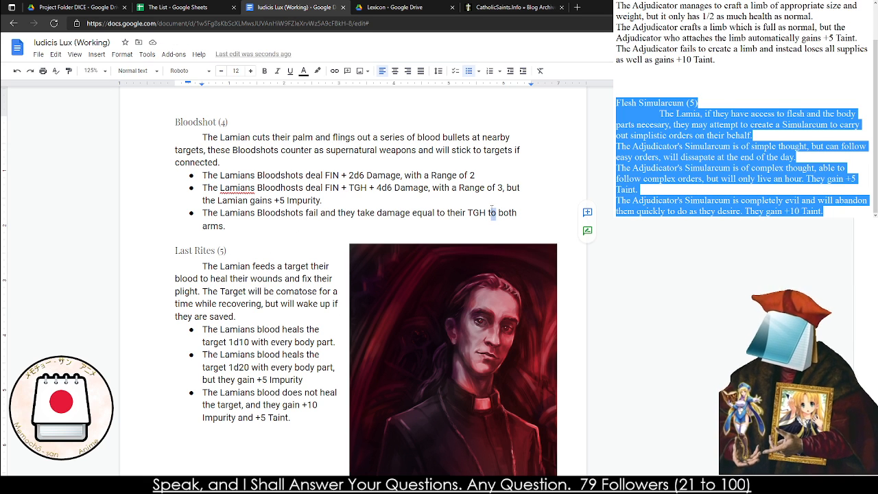
pyautogui.write('ot')
pyautogui.moveTo(487, 214); pyautogui.dragTo(497, 225)
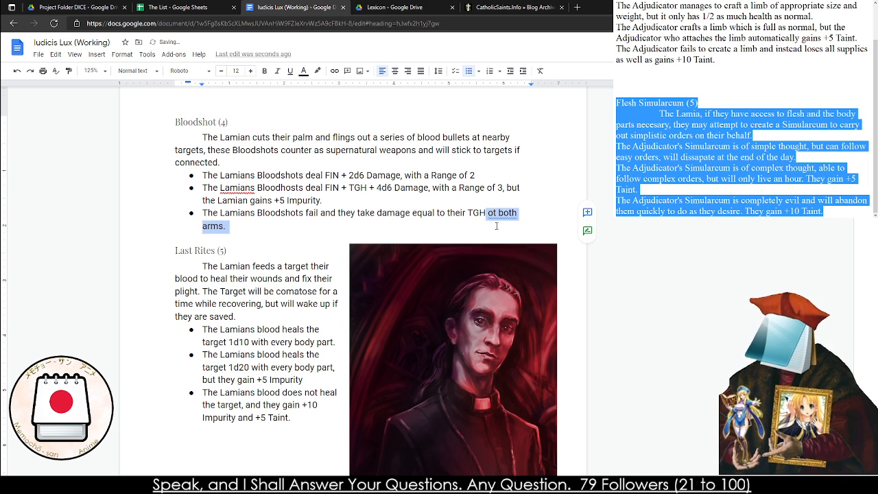
pyautogui.write('.')
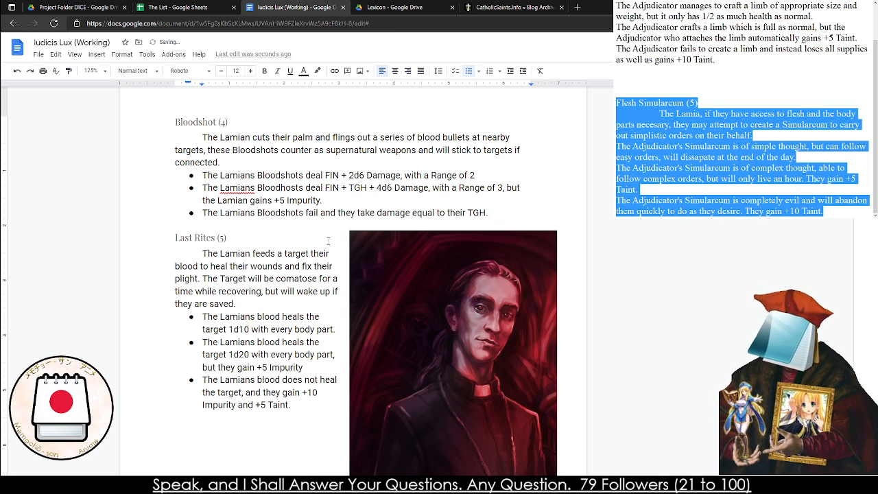
# Review the Last Rites (5) description and shorten its first effect so the blood heals the target "2d10."
pyautogui.click(258, 266)
pyautogui.tripleClick(258, 267)
pyautogui.click(244, 267)
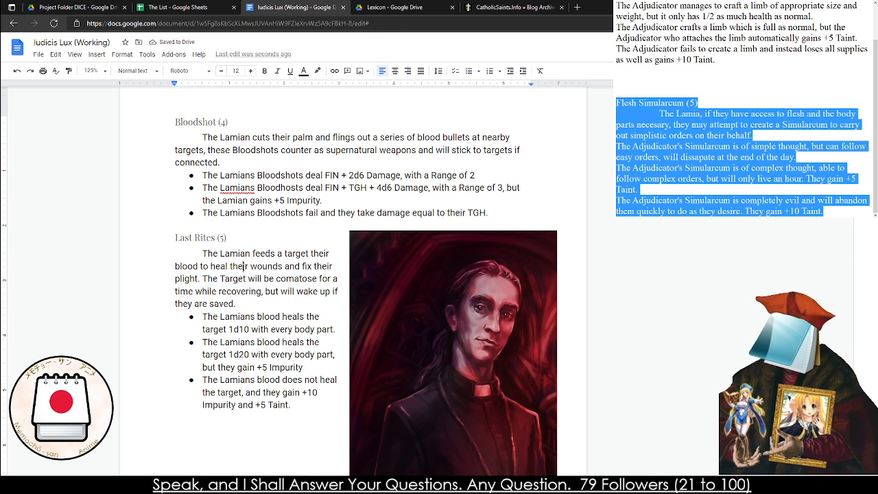
pyautogui.tripleClick(244, 266)
pyautogui.click(244, 267)
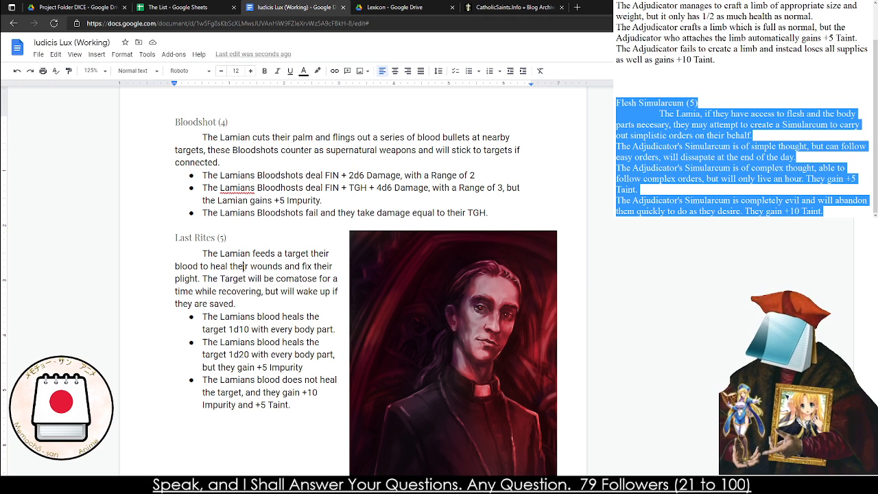
pyautogui.doubleClick(239, 329)
pyautogui.click(239, 329)
pyautogui.click(350, 329)
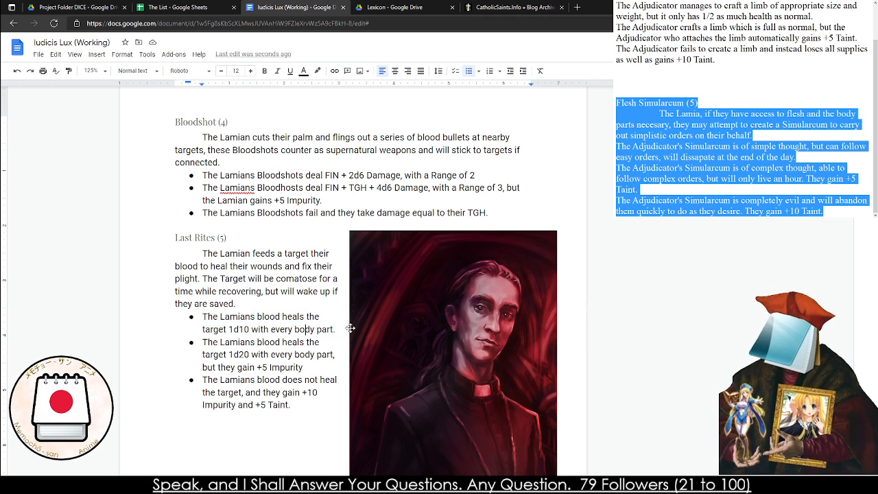
pyautogui.moveTo(334, 329); pyautogui.dragTo(251, 329)
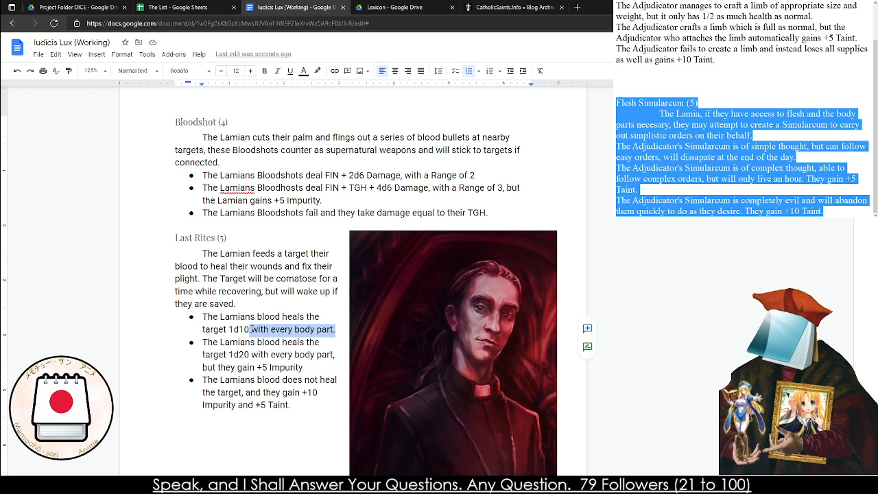
pyautogui.press('BackSpace')
pyautogui.press('BackSpace')
pyautogui.press('BackSpace')
pyautogui.press('BackSpace')
pyautogui.press('BackSpace')
pyautogui.write('2d10.')
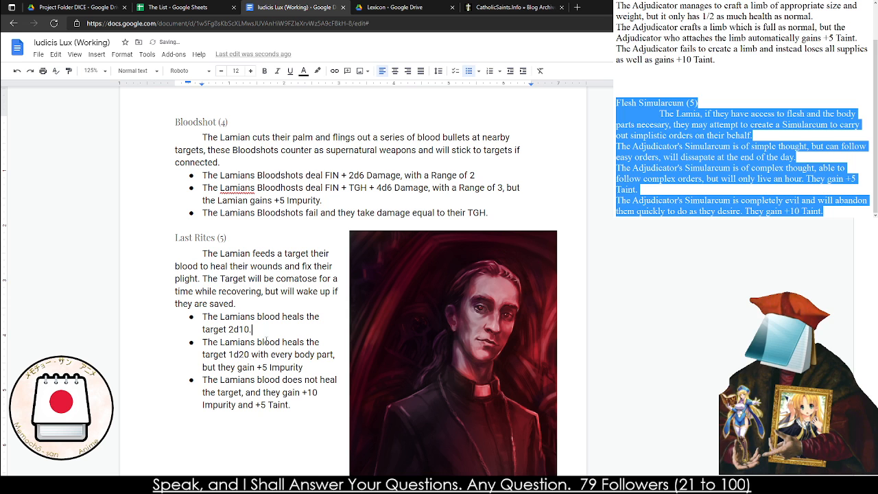
# Change the second Last Rites (5) effect to heal 2d20 and cost +10 Impurity
pyautogui.click(233, 353)
pyautogui.press('BackSpace')
pyautogui.write('2')
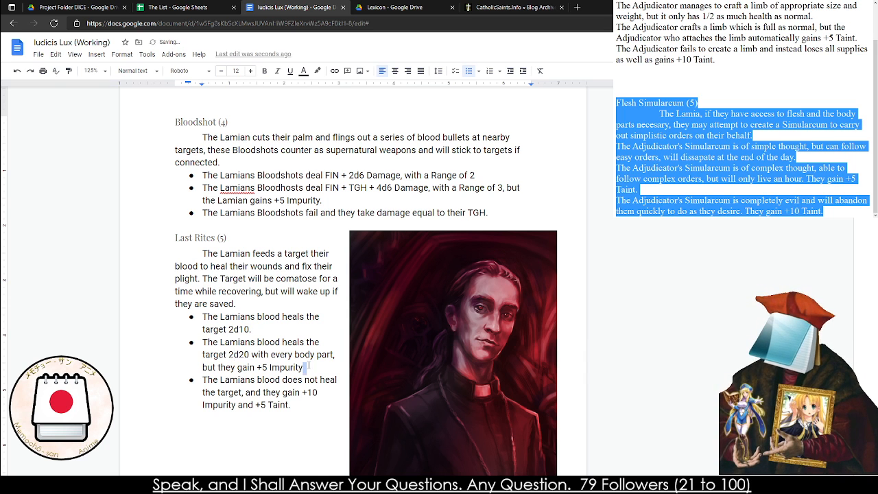
pyautogui.doubleClick(264, 367)
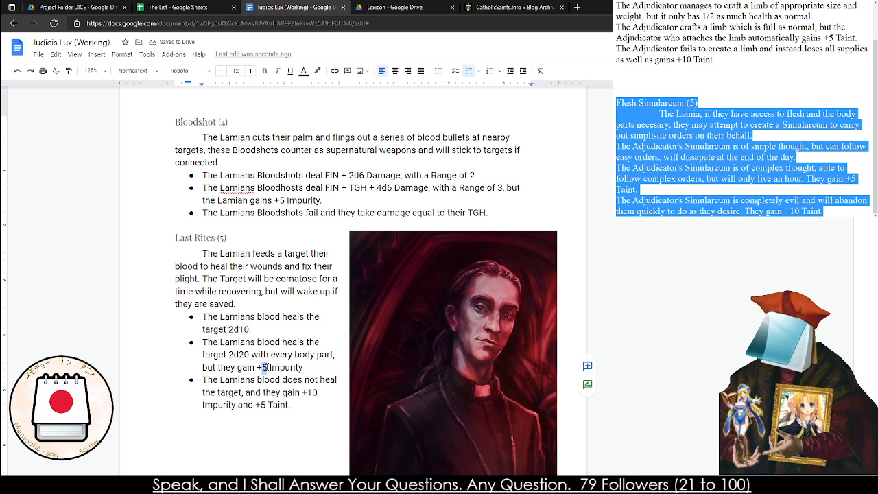
pyautogui.write('10')
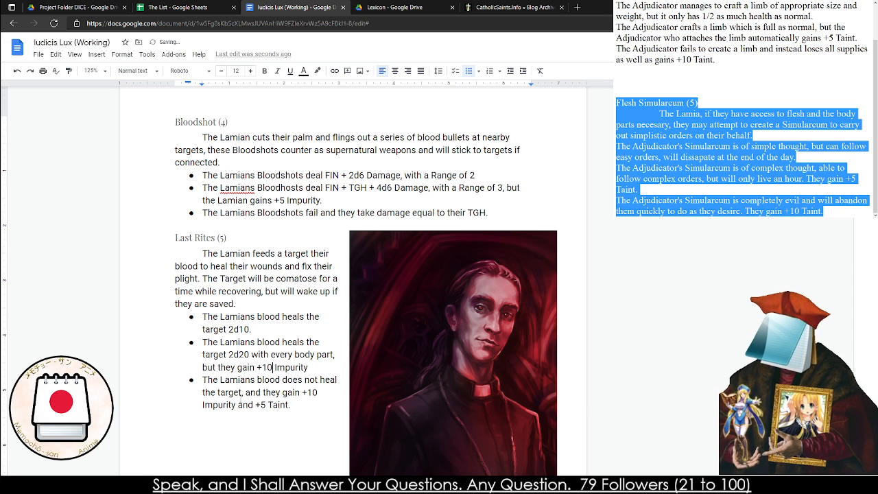
# Raise the penalties in the third Last Rites (5) effect to +20 Impurity and +10 Taint
pyautogui.doubleClick(263, 404)
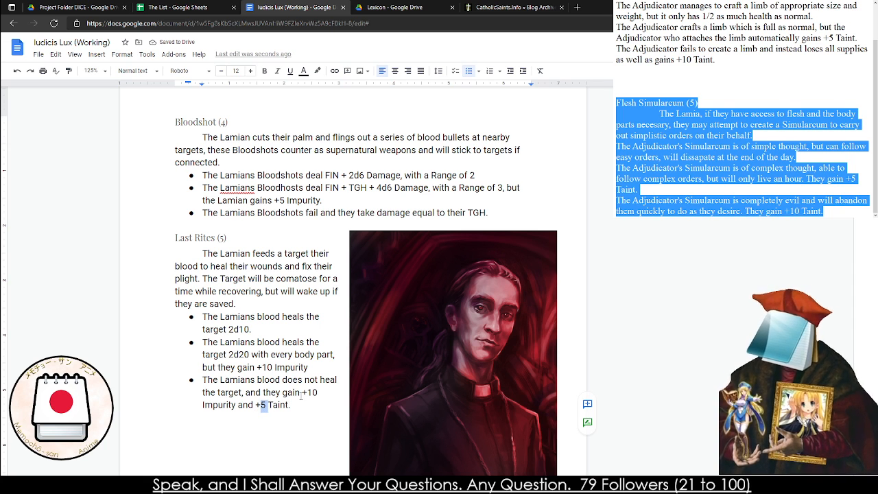
pyautogui.click(312, 392)
pyautogui.press('BackSpace')
pyautogui.write('2')
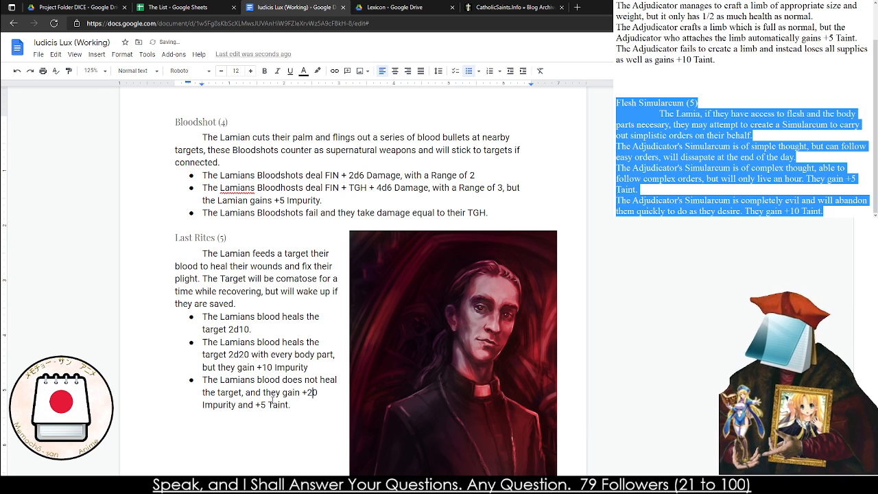
pyautogui.doubleClick(262, 405)
pyautogui.write('10')
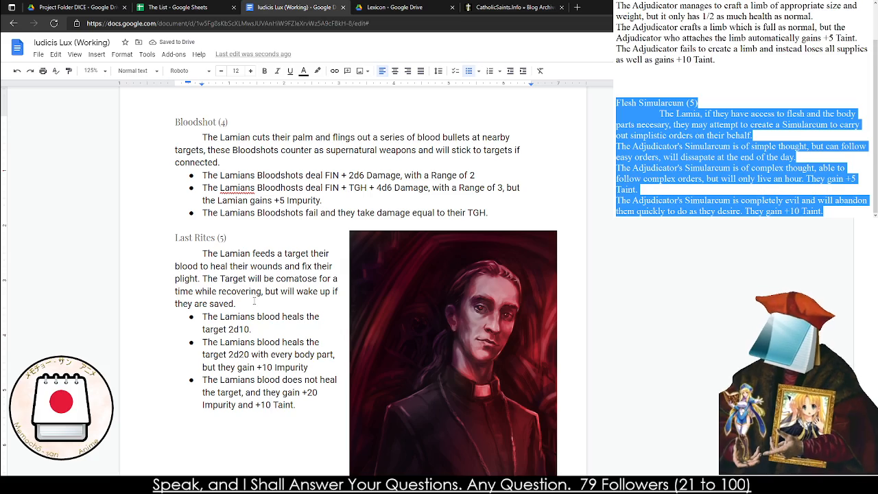
# Look over the Therian Miracles section and read the description and effects of Beastial Wrath (1)
pyautogui.scroll(-10, 254, 301)
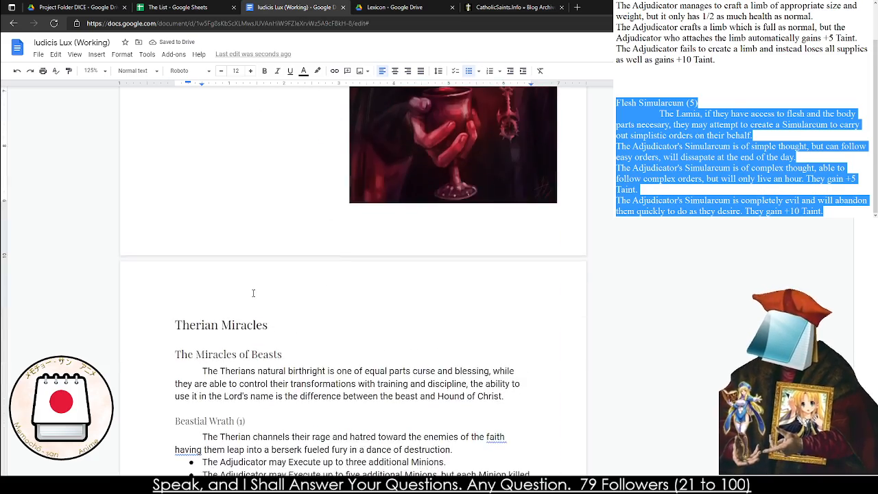
pyautogui.scroll(-10, 245, 271)
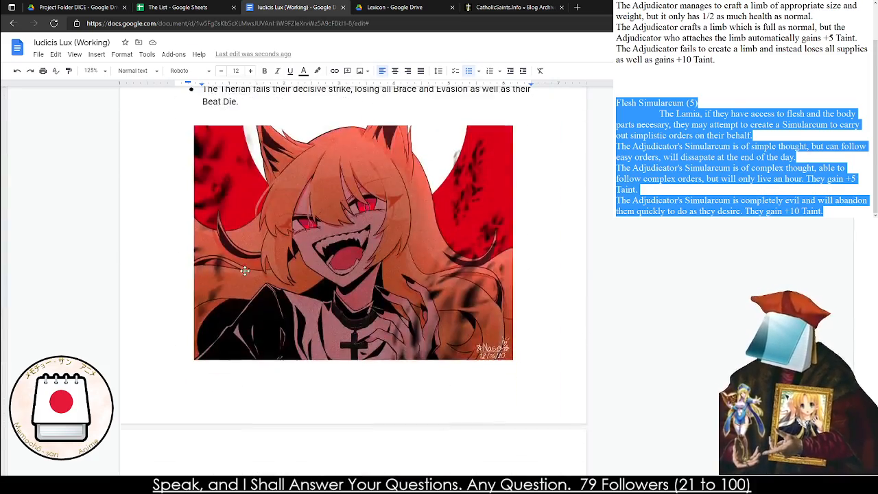
pyautogui.scroll(5, 244, 270)
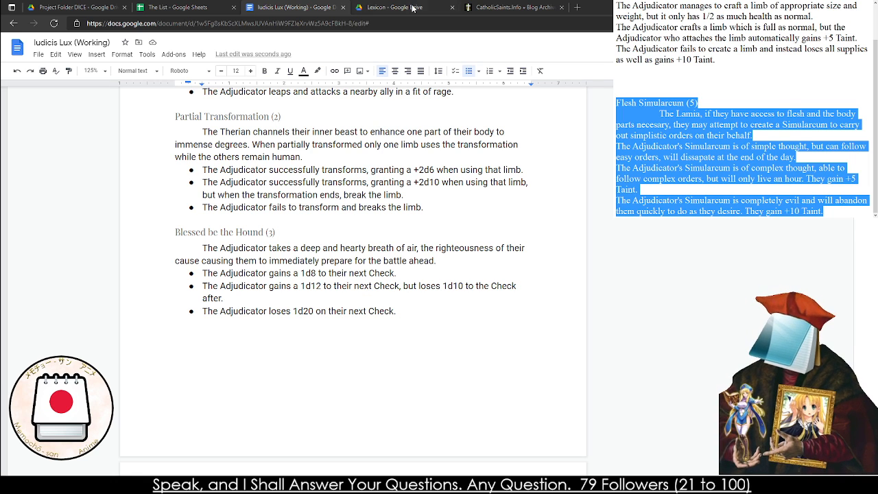
pyautogui.scroll(1, 213, 122)
pyautogui.scroll(3, 212, 122)
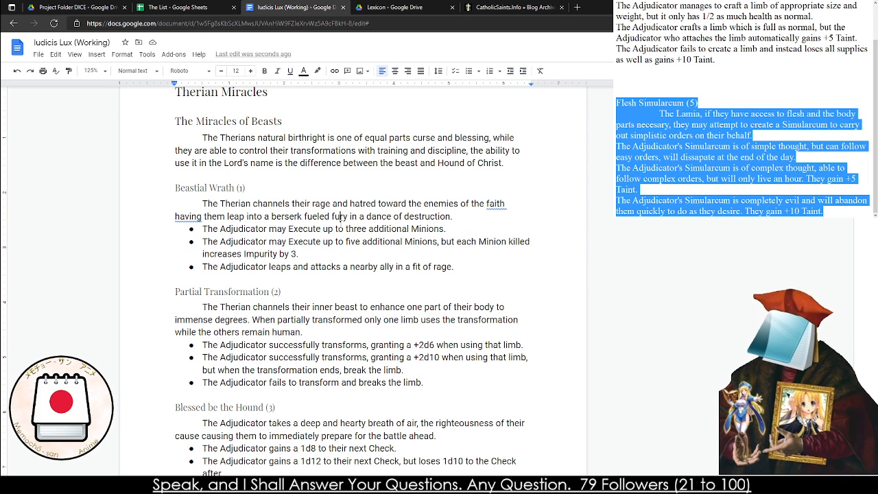
pyautogui.tripleClick(376, 229)
pyautogui.click(280, 241)
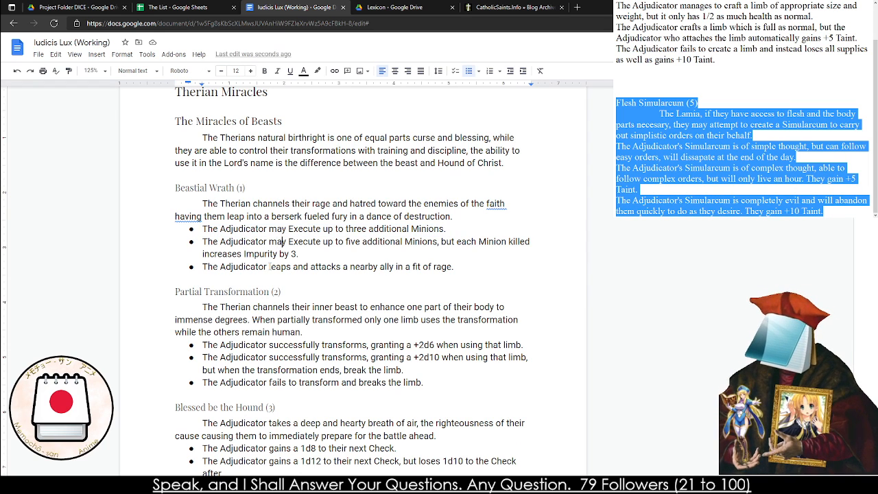
pyautogui.tripleClick(268, 266)
pyautogui.click(269, 266)
pyautogui.doubleClick(268, 265)
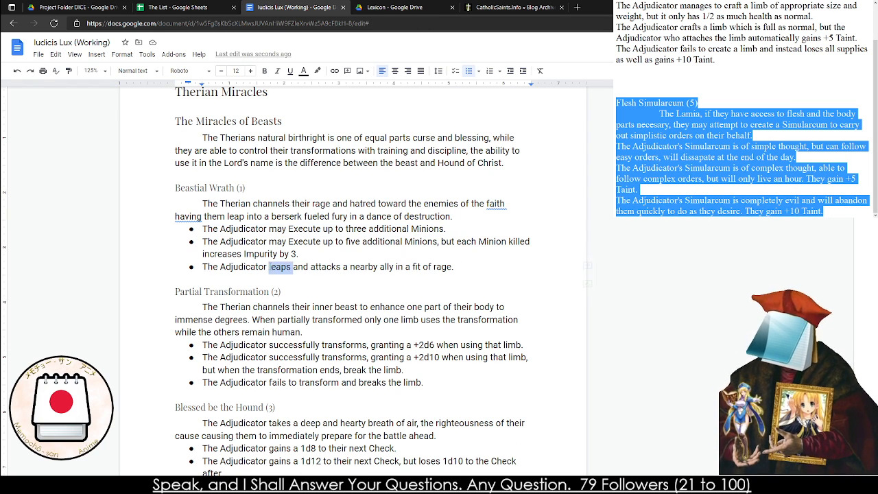
pyautogui.tripleClick(269, 265)
pyautogui.doubleClick(268, 265)
pyautogui.click(250, 217)
pyautogui.scroll(-3, 249, 218)
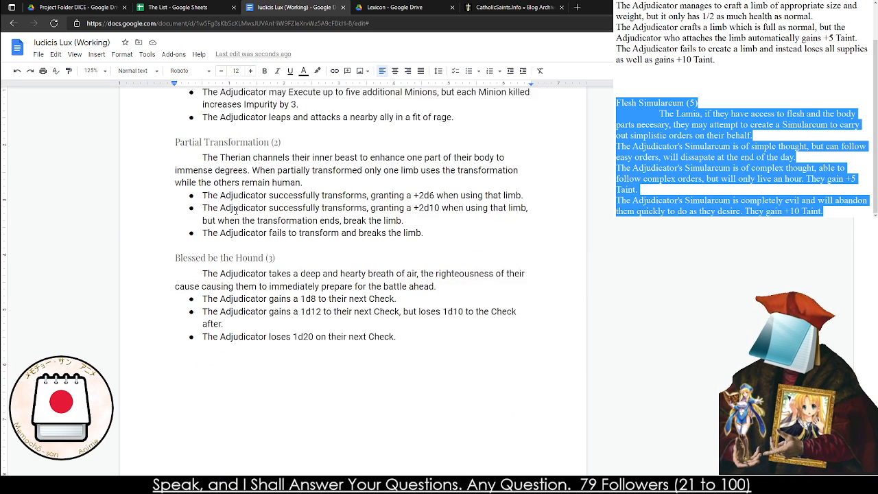
# Examine the Partial Transformation (2) effects and compare them with the neighbouring Blessed be the Hound (3) and Full Transformation (4) entries
pyautogui.tripleClick(236, 171)
pyautogui.click(233, 182)
pyautogui.doubleClick(233, 182)
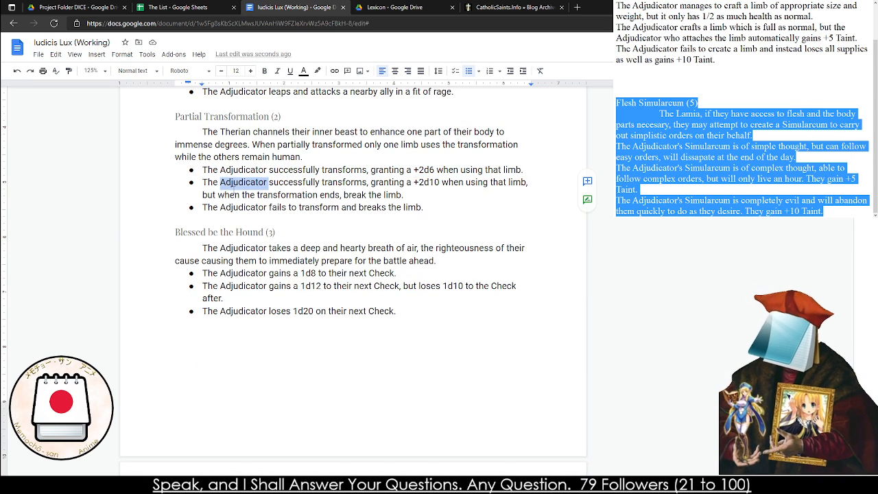
pyautogui.click(233, 183)
pyautogui.tripleClick(307, 182)
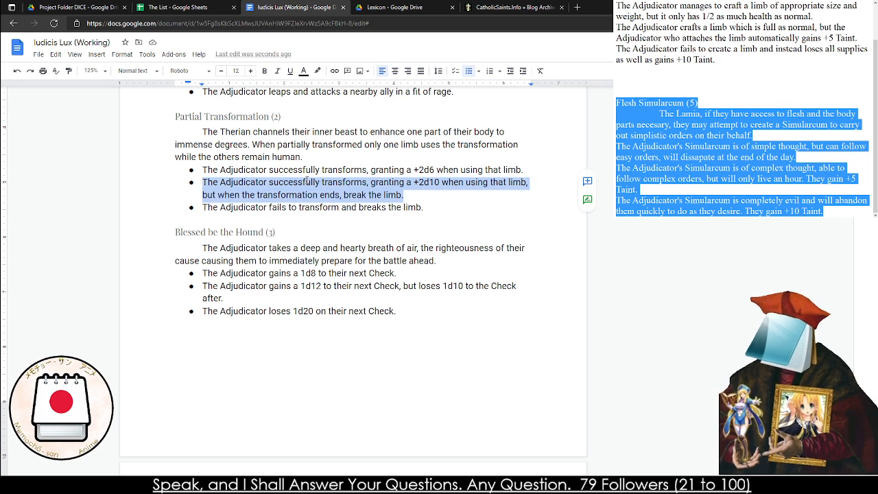
pyautogui.click(306, 182)
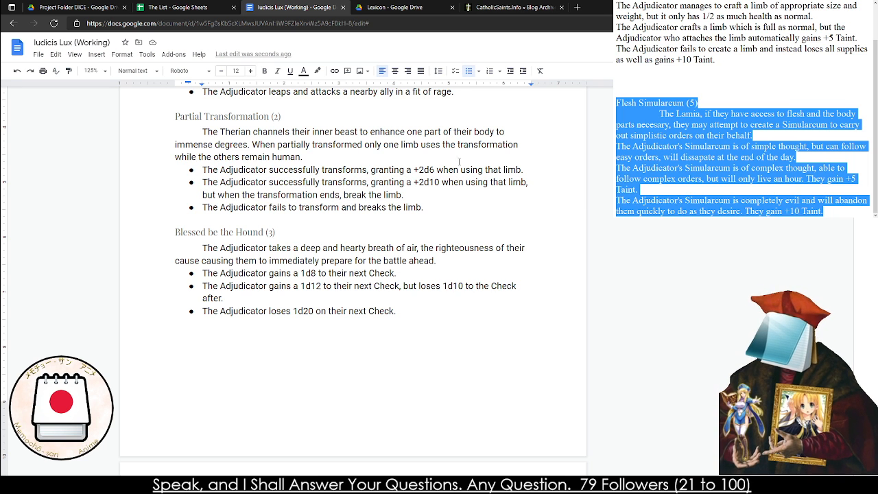
pyautogui.tripleClick(412, 231)
pyautogui.scroll(-3, 415, 218)
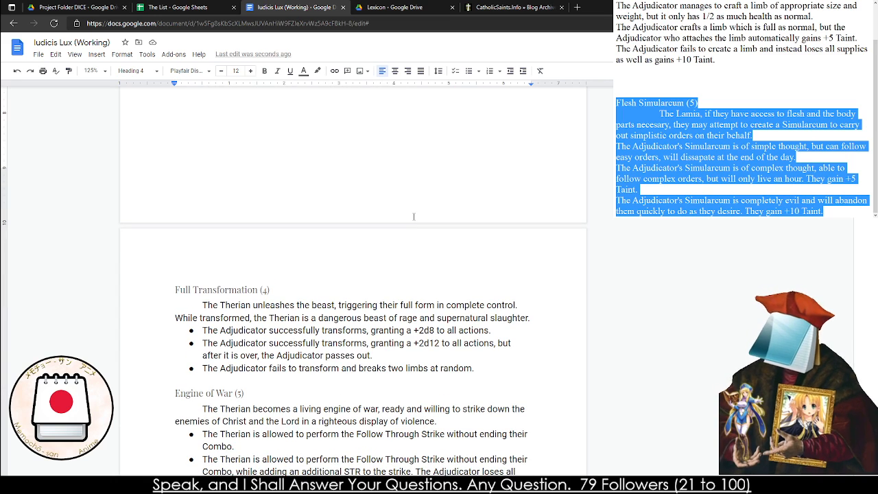
pyautogui.scroll(4, 395, 210)
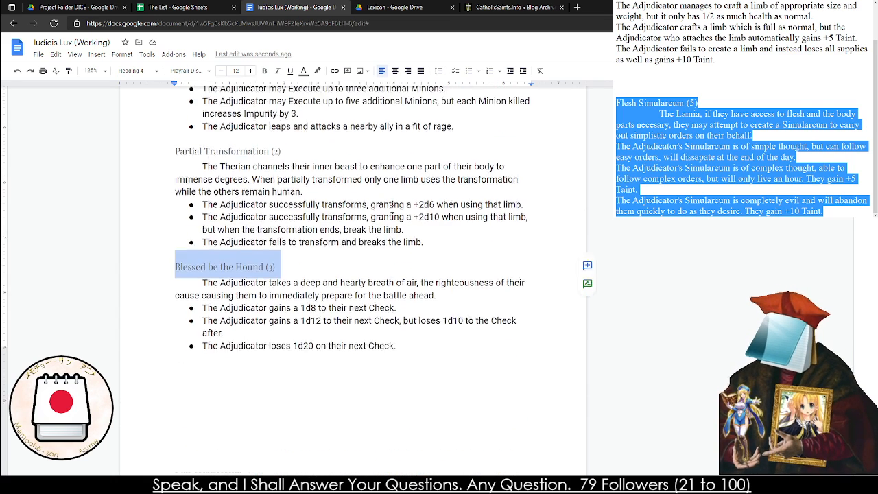
pyautogui.click(532, 218)
pyautogui.moveTo(525, 228); pyautogui.dragTo(436, 227)
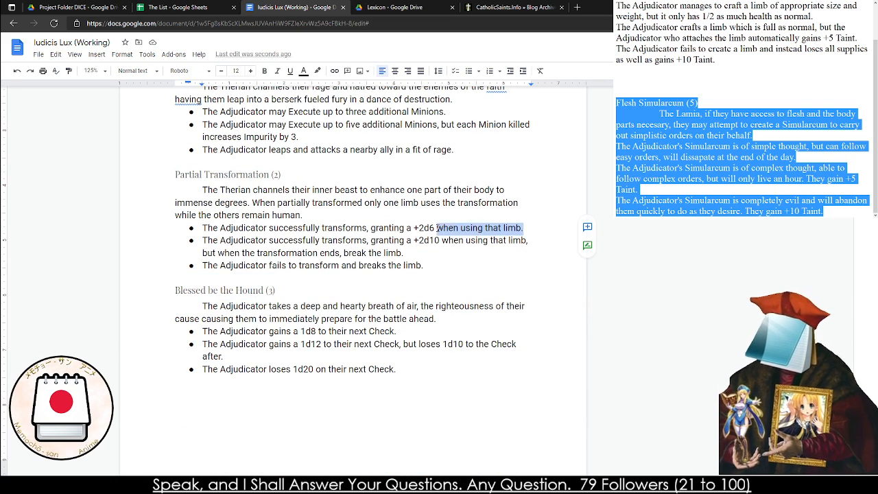
pyautogui.click(439, 228)
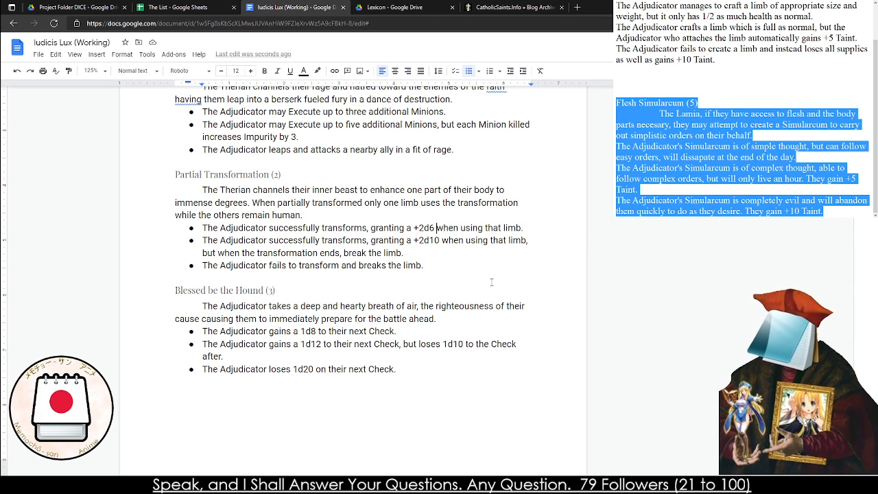
# Copy the whole Partial Transformation (2) entry into the notes window, replacing the notes already there
pyautogui.moveTo(492, 282); pyautogui.dragTo(439, 265)
pyautogui.hotkey('ctrl', 'c')
pyautogui.click(426, 266)
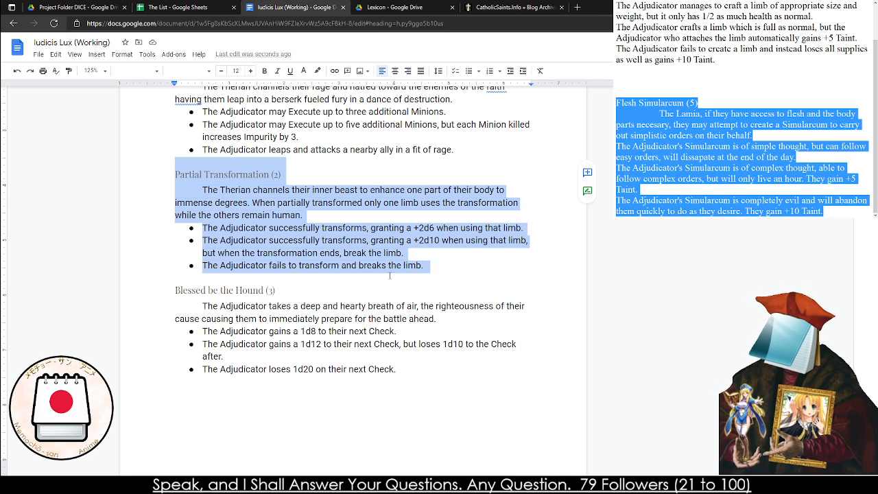
pyautogui.scroll(-5, 389, 275)
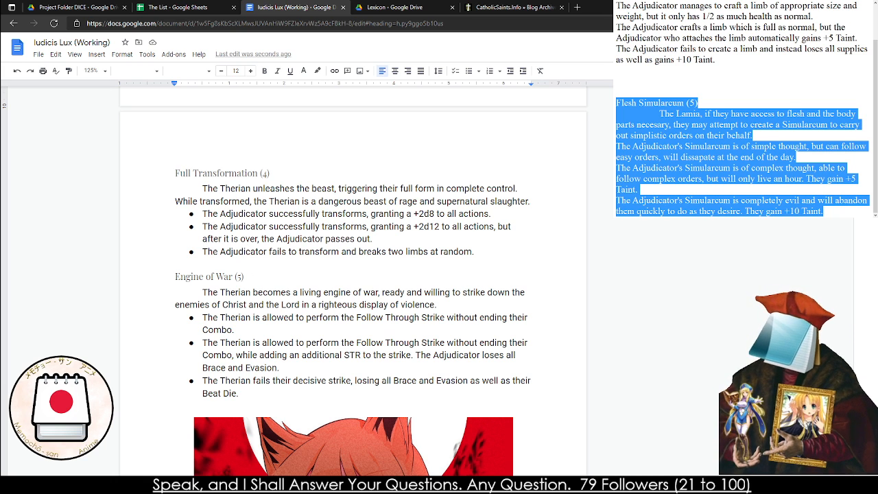
pyautogui.hotkey('ctrl', 'a')
pyautogui.hotkey('ctrl', 'v')
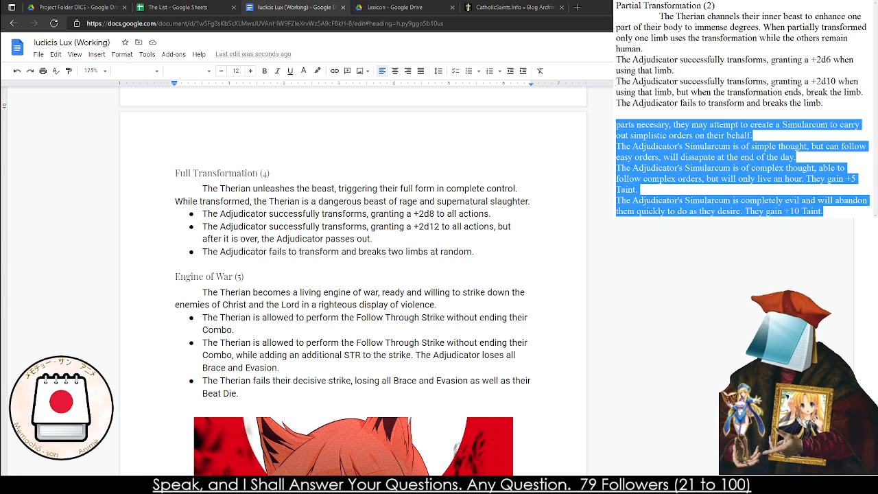
# Add a new heading "Partial Transformation (2)" below the pasted entry in the notes
pyautogui.write('Pa')
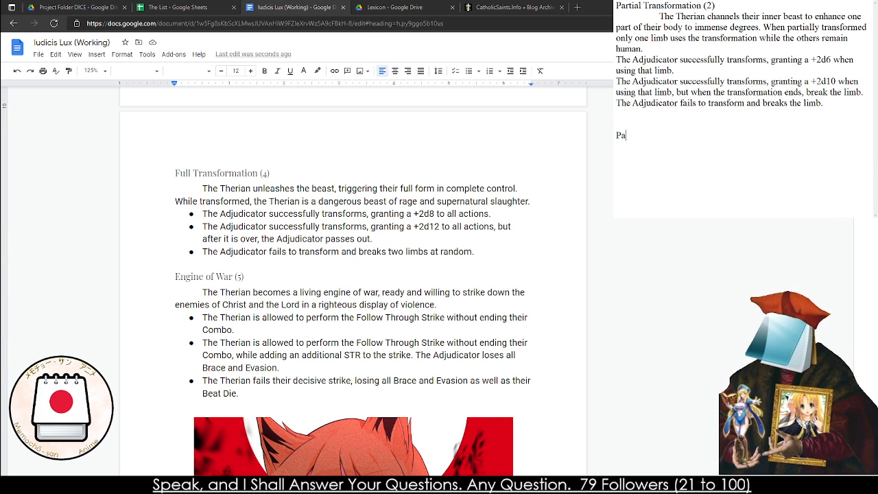
pyautogui.write('rtial Transform')
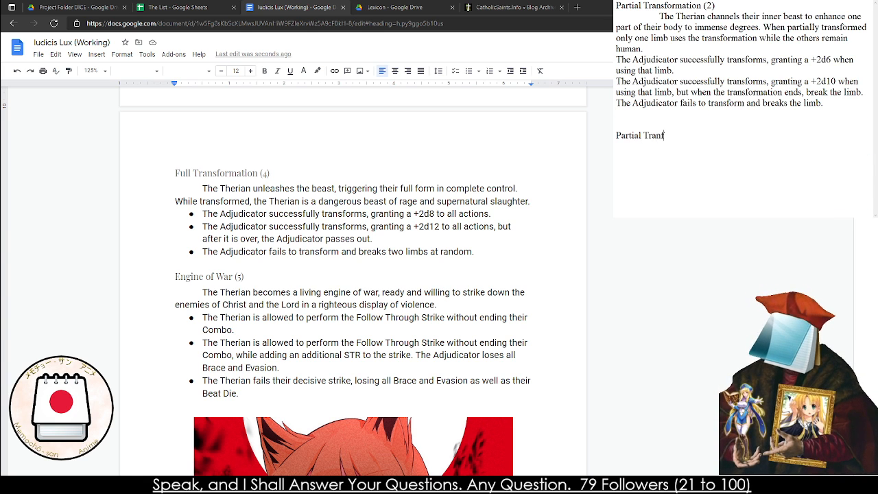
pyautogui.press('BackSpace')
pyautogui.press('BackSpace')
pyautogui.press('BackSpace')
pyautogui.press('BackSpace')
pyautogui.press('BackSpace')
pyautogui.write('sformation (2)')
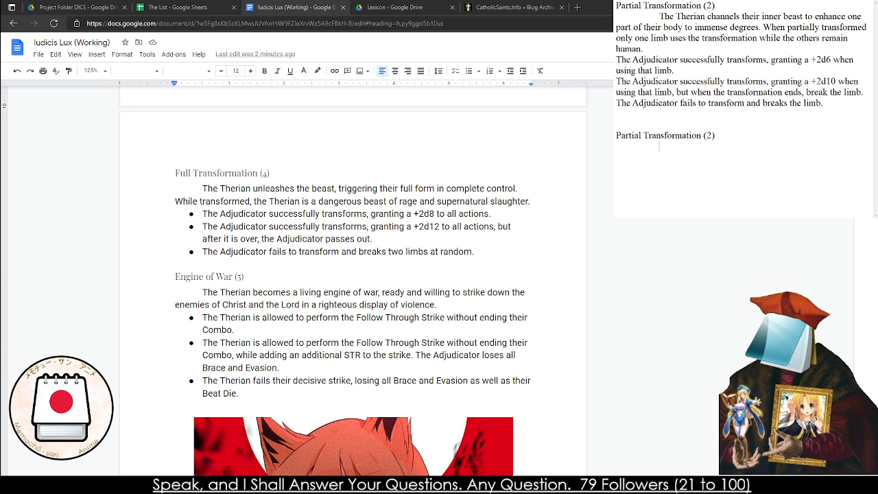
# Write the new description's indented opening sentence: "The Therian channels their inner beast to enhance a part of their body for a moment."
pyautogui.press('Return')
pyautogui.press('Tab')
pyautogui.write('The Therian chan')
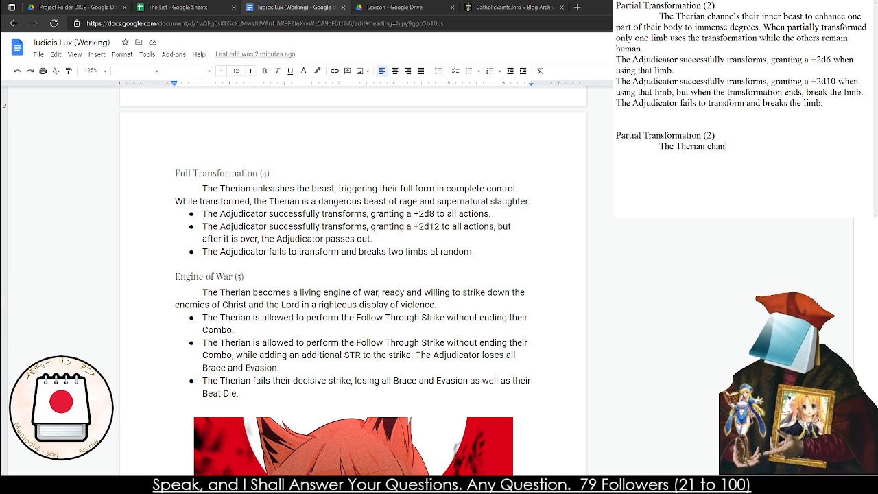
pyautogui.write('nels their inner bea')
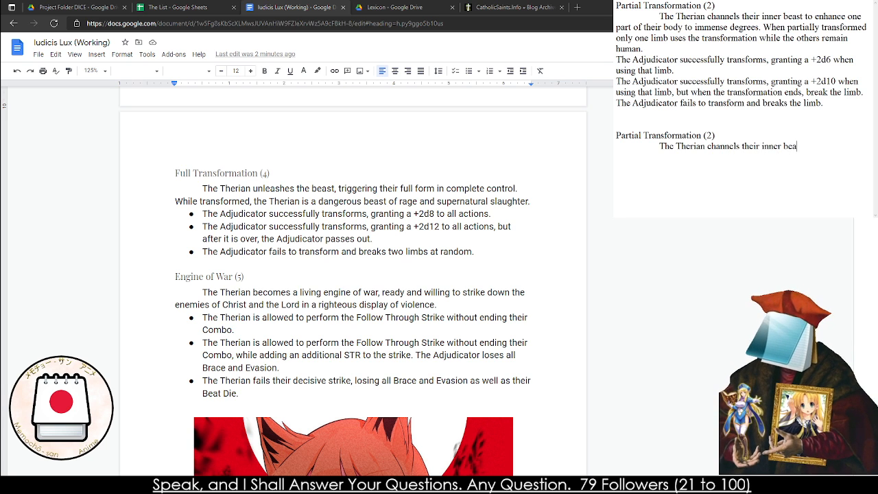
pyautogui.write('st to enhance ')
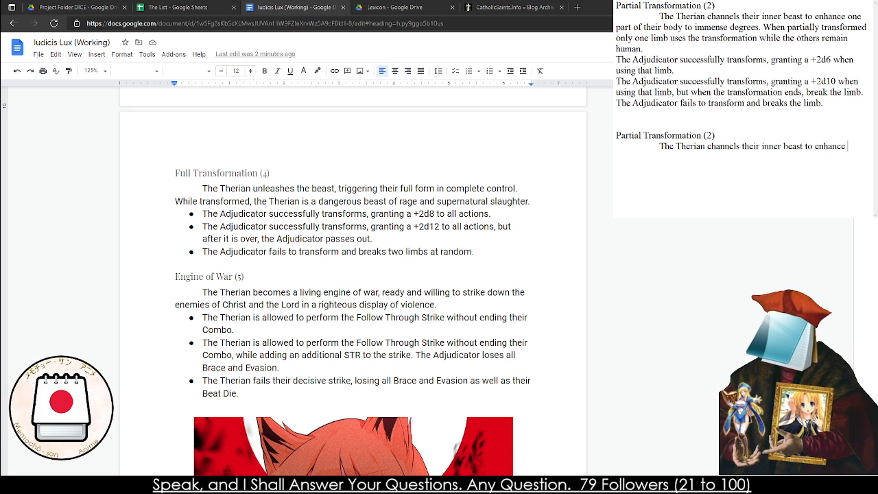
pyautogui.write('a part of their body')
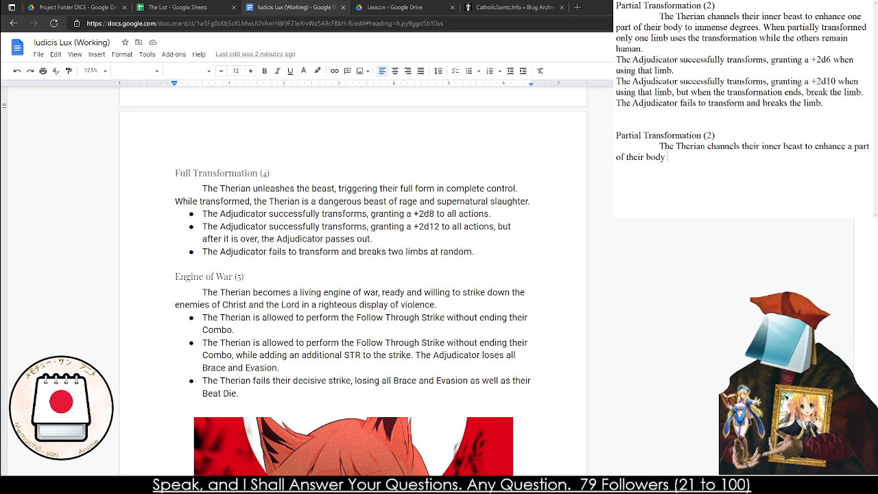
pyautogui.write(' of thei')
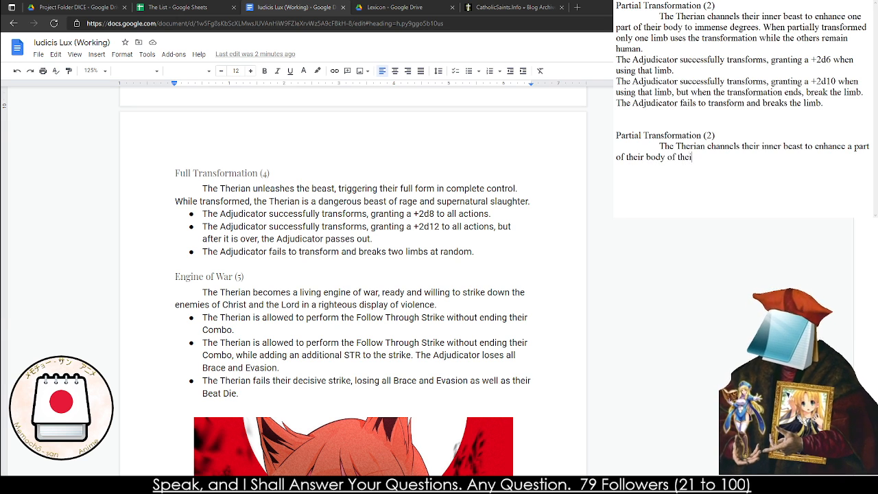
pyautogui.press('BackSpace')
pyautogui.press('BackSpace')
pyautogui.press('BackSpace')
pyautogui.press('BackSpace')
pyautogui.press('BackSpace')
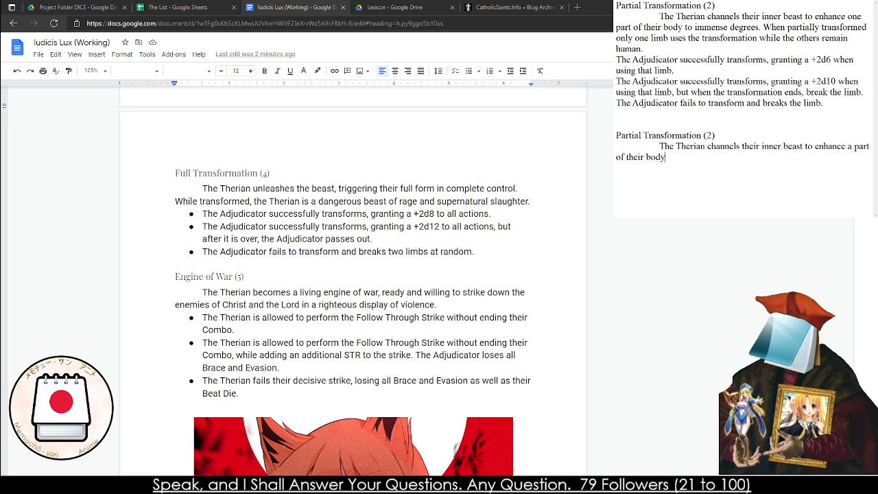
pyautogui.write('for a moment.')
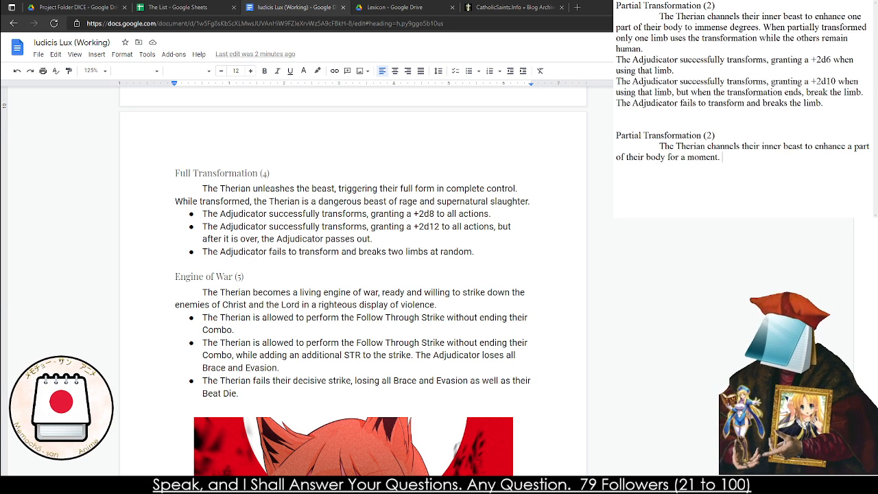
pyautogui.write(' When partially')
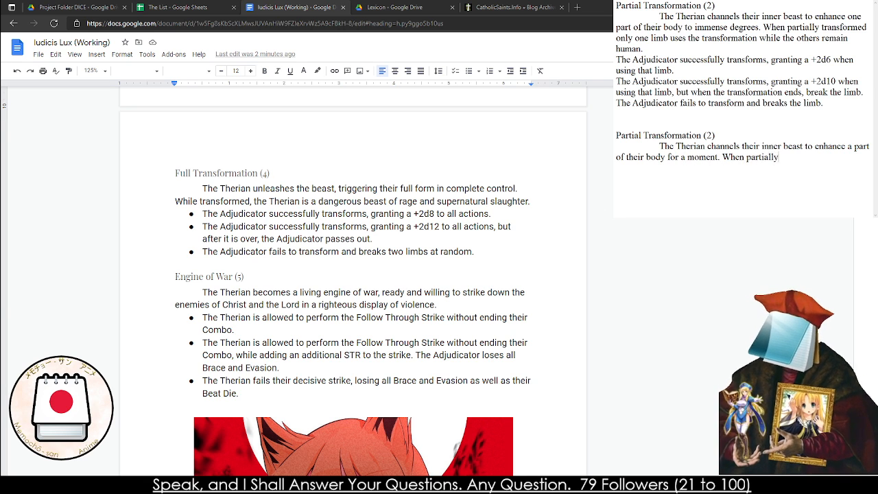
pyautogui.write(' transformed ')
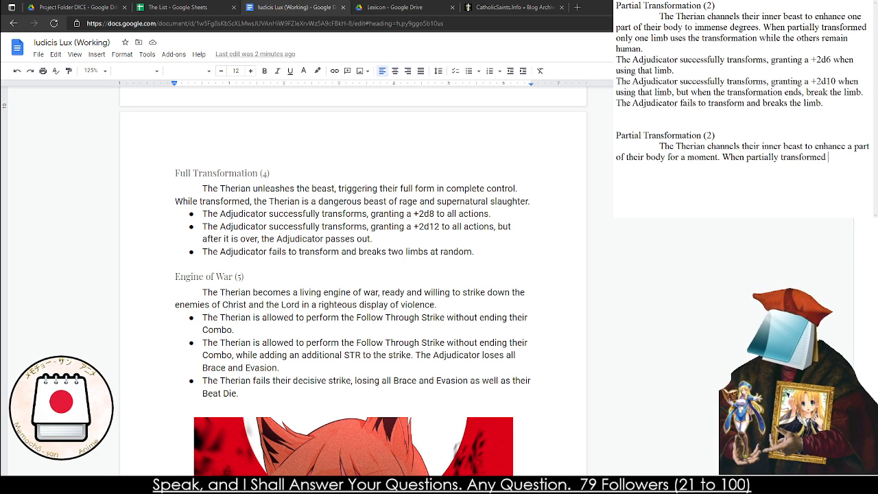
pyautogui.write('on')
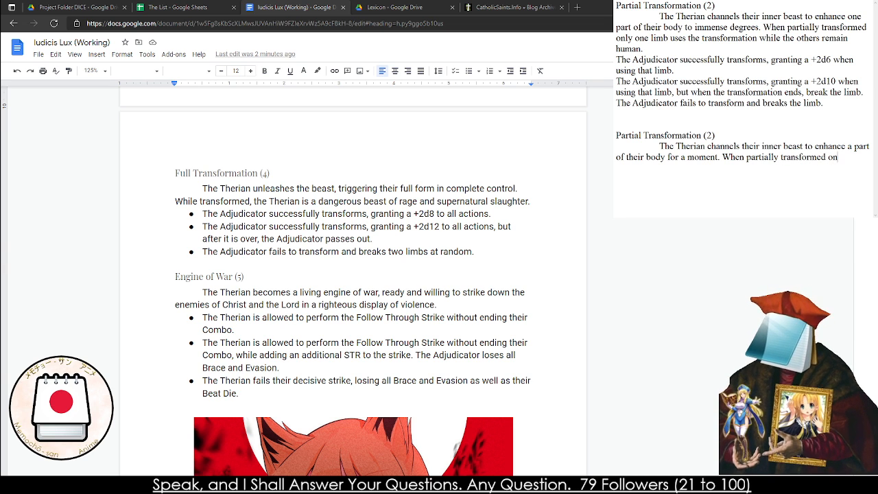
pyautogui.write('e a part of the Terian')
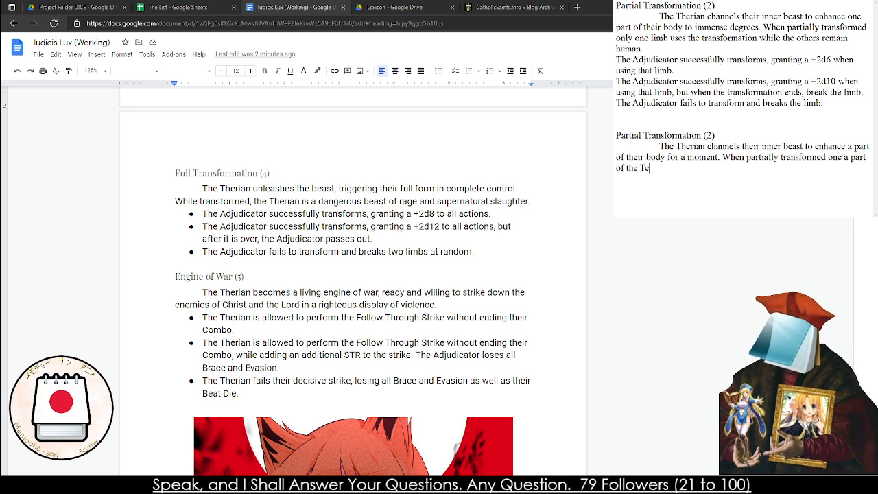
# Begin the description's second sentence with "When partially transformed one a part of the Therian is fully transformed"
pyautogui.press('BackSpace')
pyautogui.press('BackSpace')
pyautogui.press('BackSpace')
pyautogui.press('BackSpace')
pyautogui.write('h')
pyautogui.press('BackSpace')
pyautogui.press('BackSpace')
pyautogui.write('her')
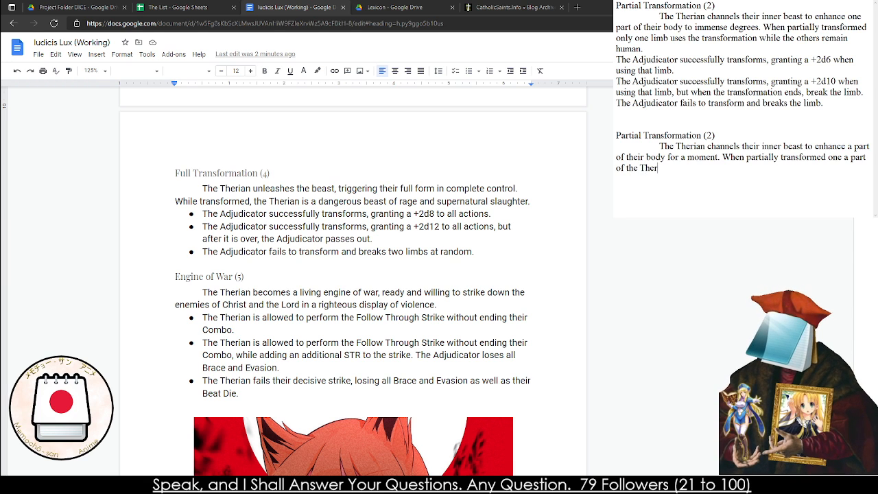
pyautogui.write('ian r')
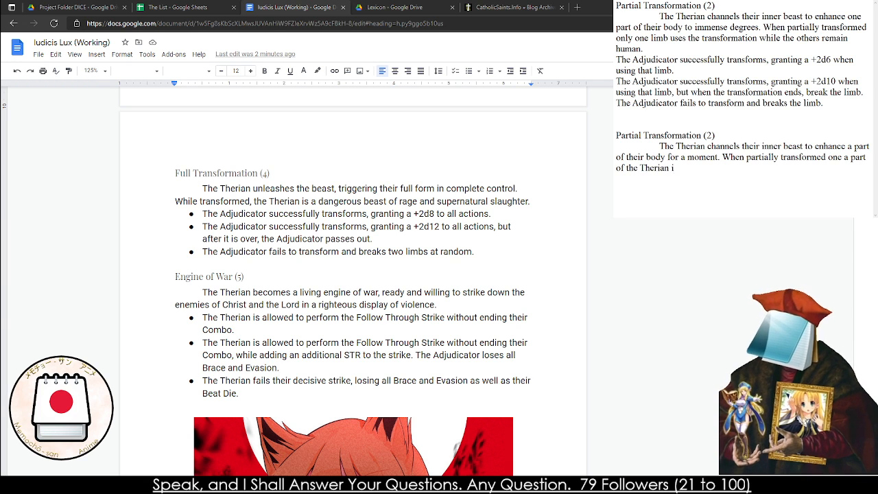
pyautogui.write('s fully t')
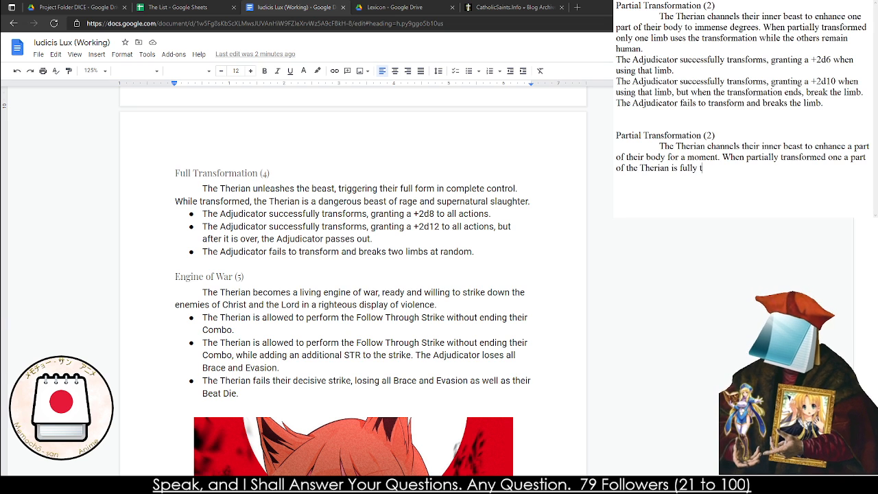
pyautogui.write('ransformed the rest is')
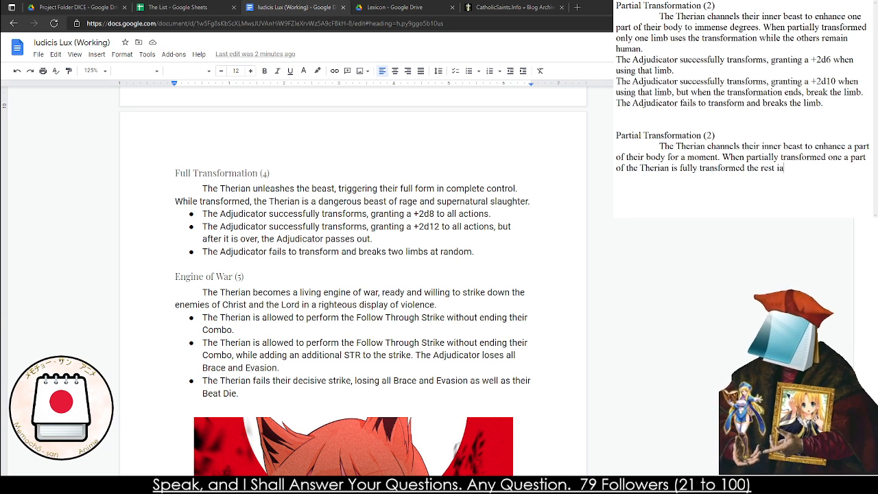
# Finish the description's second sentence with "the rest of the body is human."
pyautogui.press('BackSpace')
pyautogui.press('BackSpace')
pyautogui.press('BackSpace')
pyautogui.write('a')
pyautogui.press('BackSpace')
pyautogui.press('BackSpace')
pyautogui.write('es')
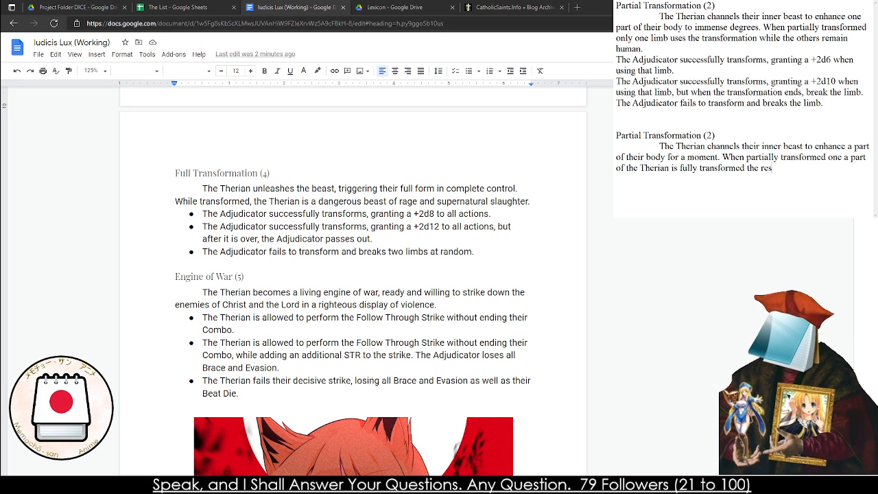
pyautogui.write('t of the body is h')
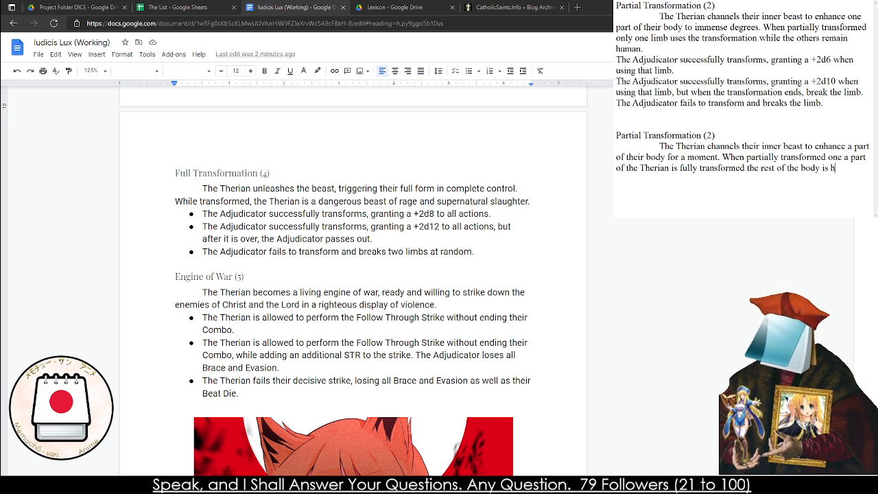
pyautogui.write('uman. The A')
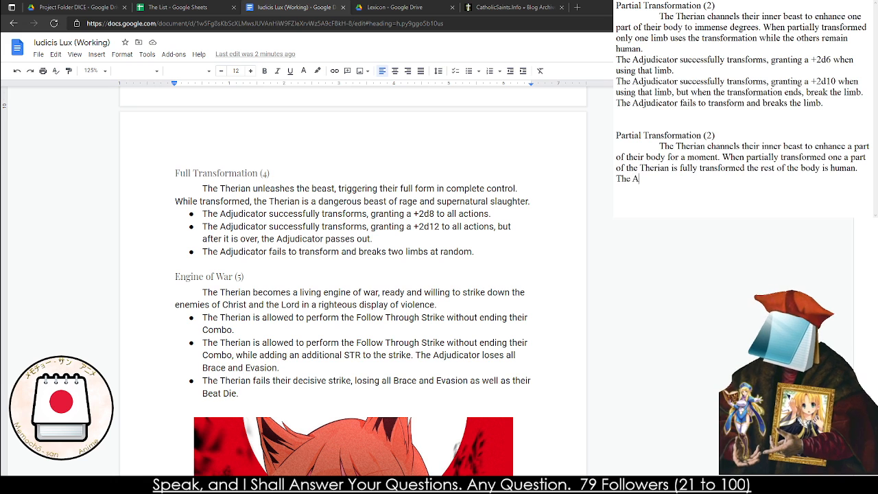
pyautogui.write('djudicator ')
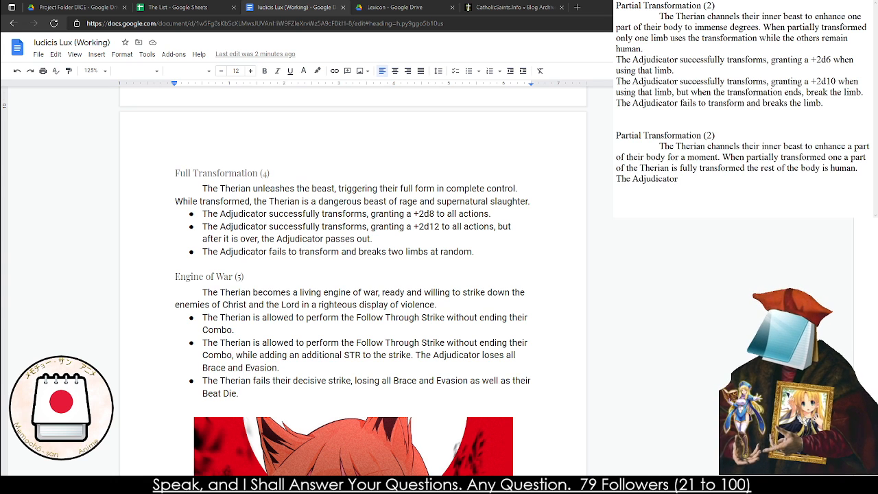
pyautogui.write('transfo')
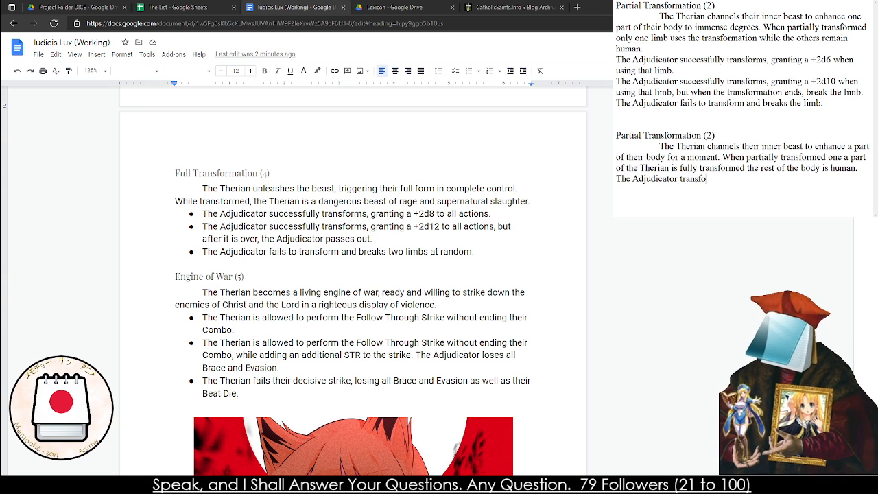
pyautogui.write('rms, they gain a')
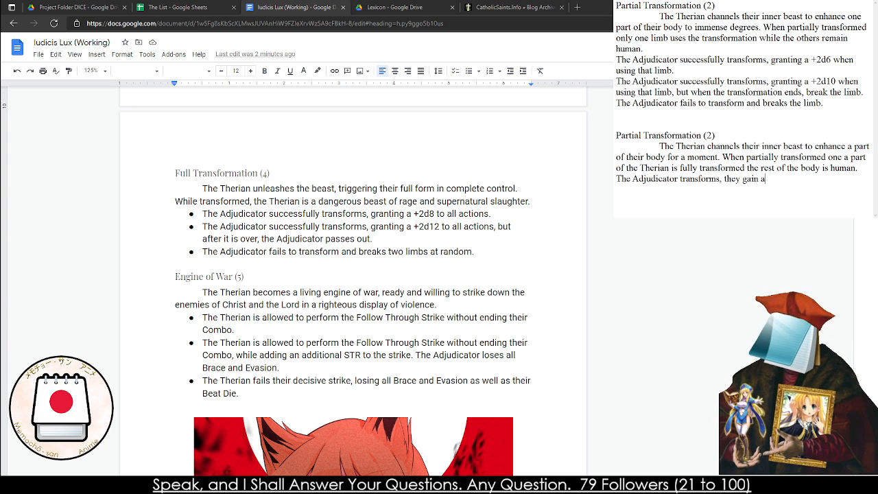
pyautogui.write(' +2d6 to')
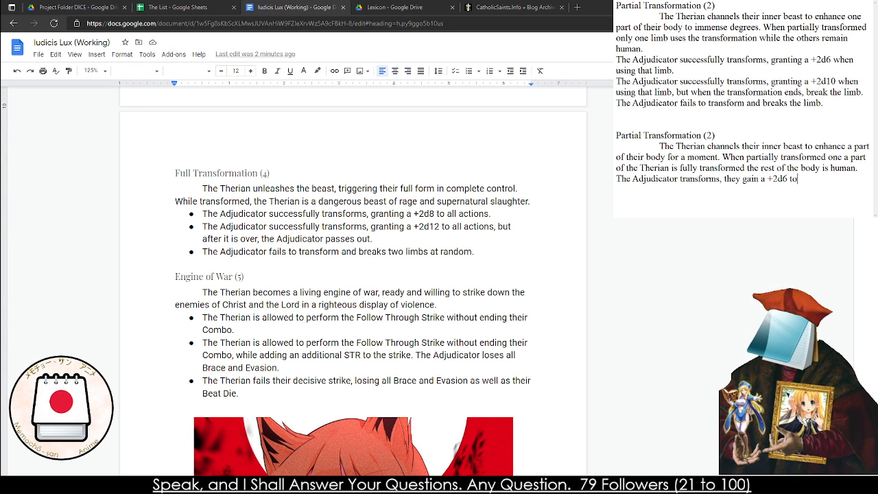
pyautogui.write(' any Action')
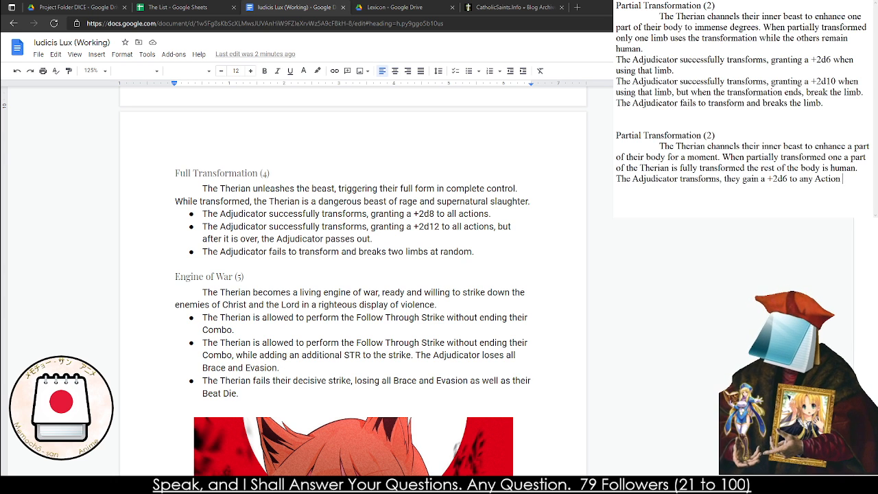
# Add the first effect on its own line: "The Adjudicator transforms, they gain a +2d6 to their next Action."
pyautogui.press('BackSpace')
pyautogui.press('BackSpace')
pyautogui.press('BackSpace')
pyautogui.press('BackSpace')
pyautogui.press('BackSpace')
pyautogui.press('BackSpace')
pyautogui.press('BackSpace')
pyautogui.press('BackSpace')
pyautogui.press('BackSpace')
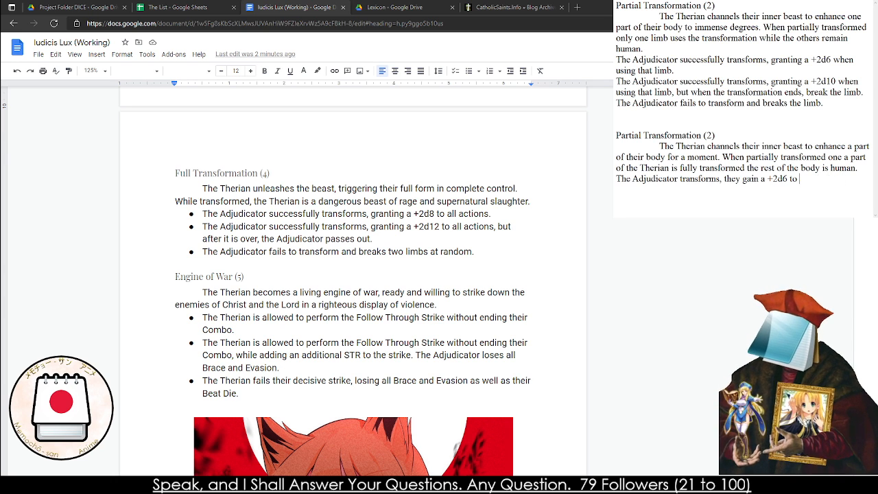
pyautogui.write('their next Action.')
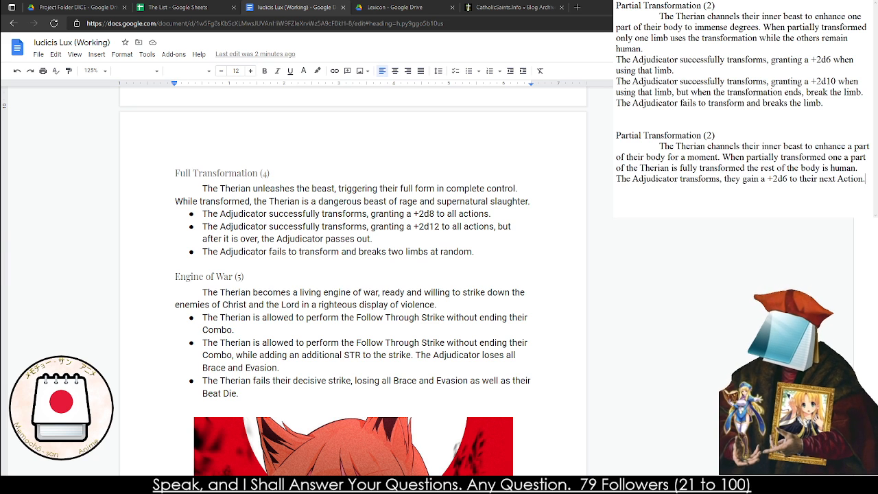
# Begin the second effect on a new line with "The Adjudicator successfully transforms, they gain +2d10 to their Action, but"
pyautogui.press('Return')
pyautogui.write('The A')
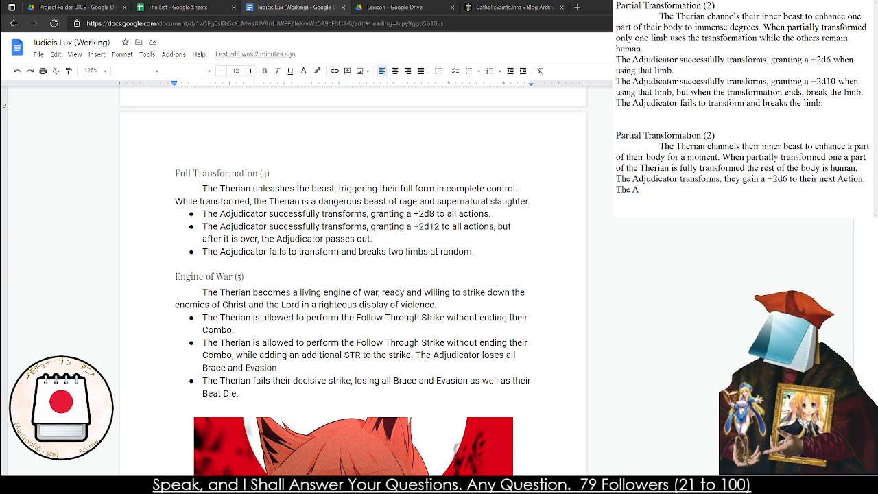
pyautogui.write('djudicator s')
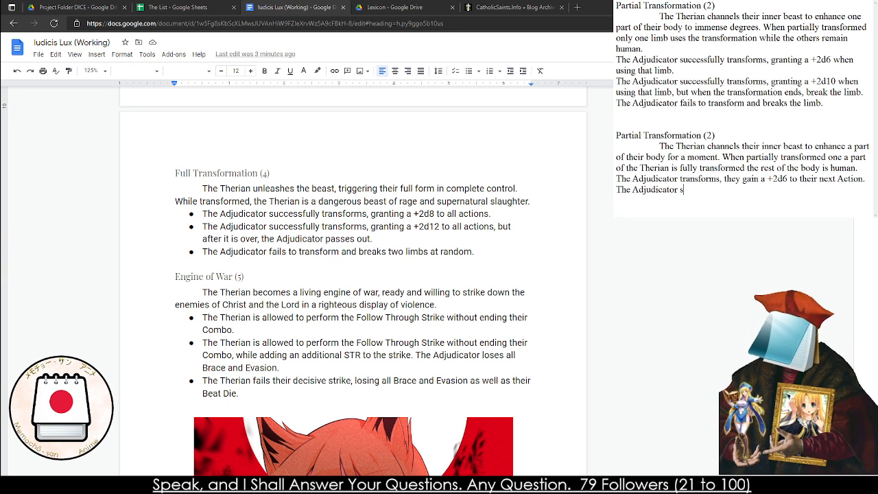
pyautogui.write('uccessfully')
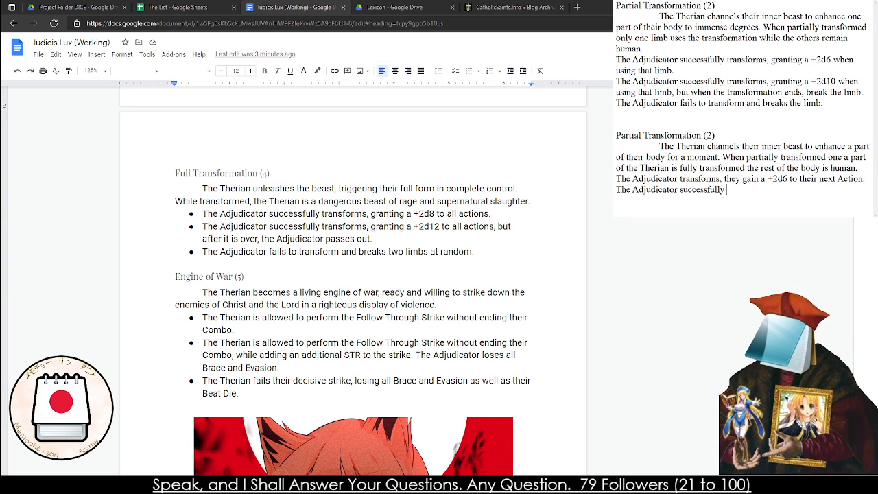
pyautogui.write(' transforms, th')
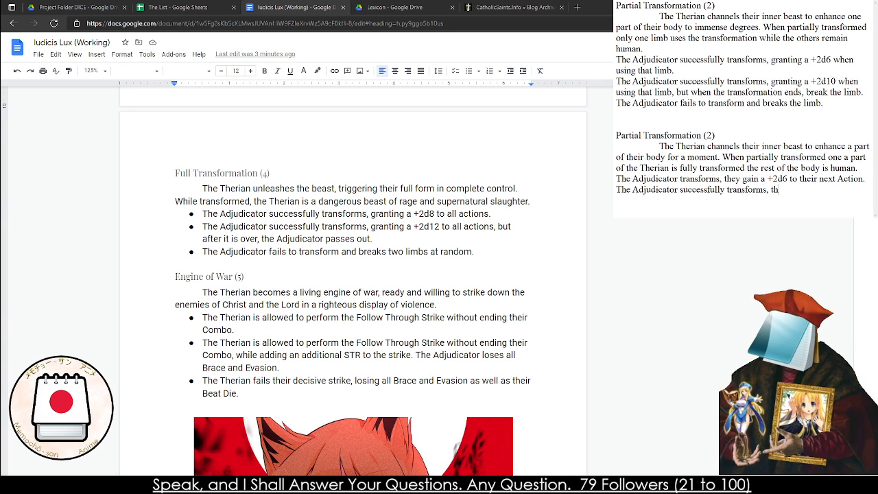
pyautogui.write('ey gain +2')
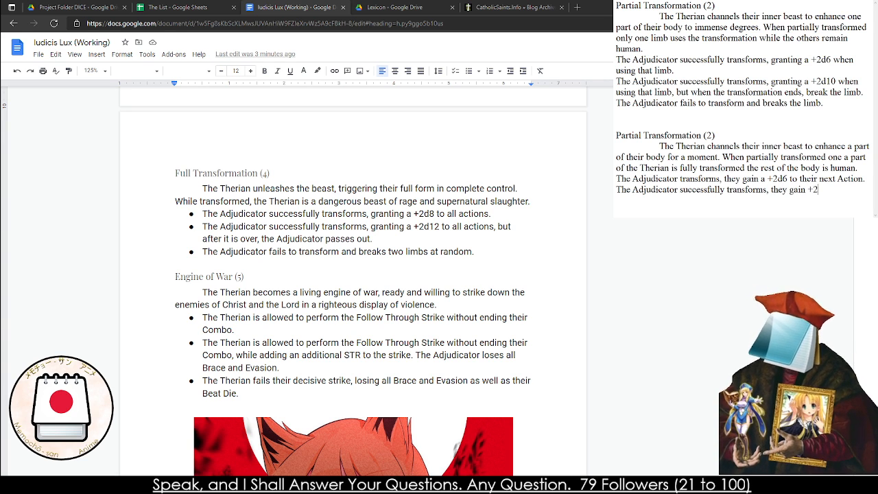
pyautogui.write('d10 to their A')
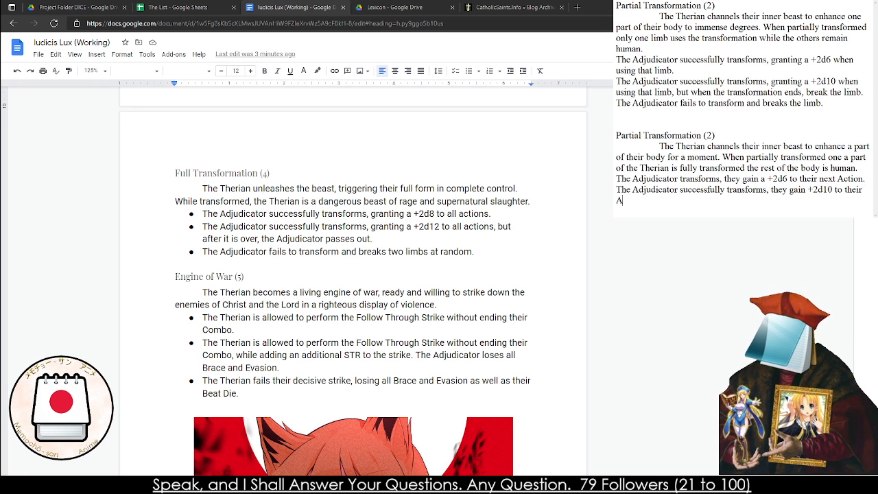
pyautogui.write('ction, but ')
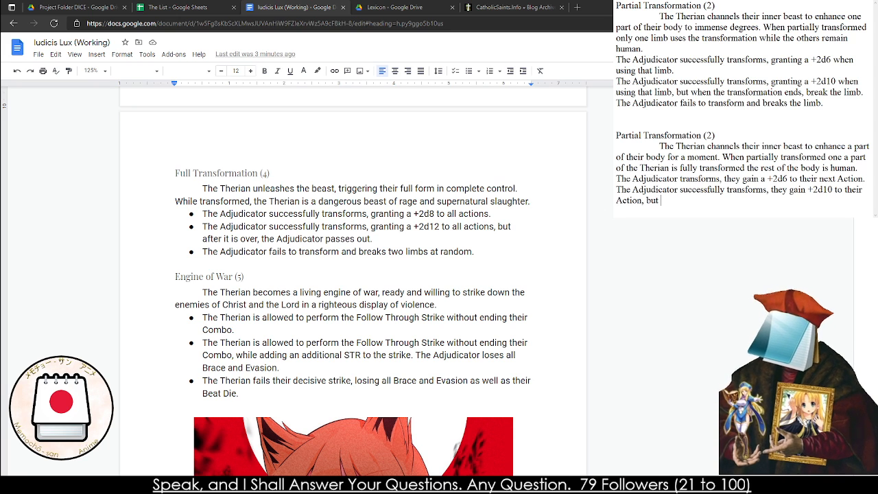
pyautogui.write('they cannot Tran')
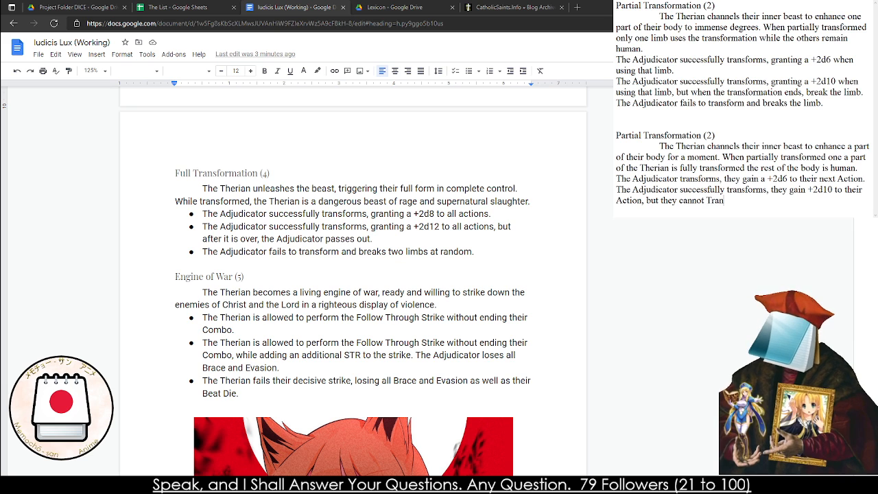
pyautogui.write('sform for the t')
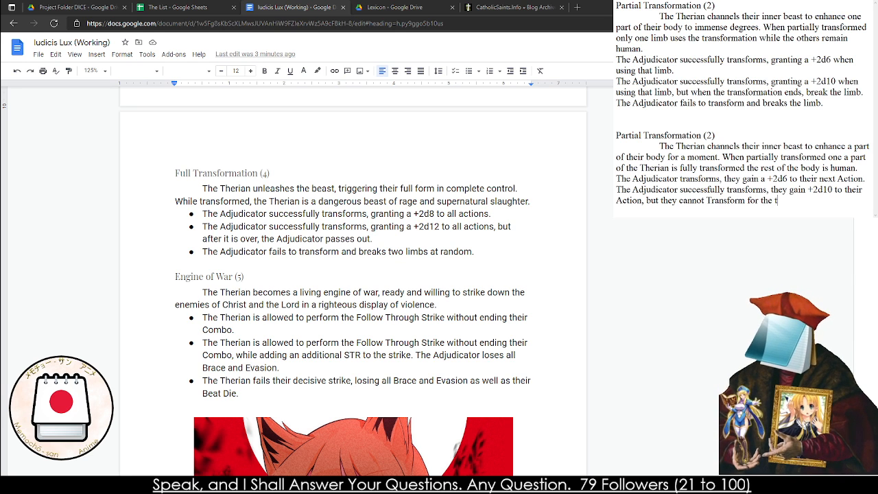
# Finish the second effect with "they cannot transform for the rest of the day."
pyautogui.press('BackSpace')
pyautogui.press('BackSpace')
pyautogui.press('BackSpace')
pyautogui.press('BackSpace')
pyautogui.press('BackSpace')
pyautogui.press('BackSpace')
pyautogui.press('BackSpace')
pyautogui.press('BackSpace')
pyautogui.press('BackSpace')
pyautogui.press('BackSpace')
pyautogui.press('BackSpace')
pyautogui.press('BackSpace')
pyautogui.press('BackSpace')
pyautogui.press('BackSpace')
pyautogui.press('BackSpace')
pyautogui.press('BackSpace')
pyautogui.press('BackSpace')
pyautogui.press('BackSpace')
pyautogui.press('BackSpace')
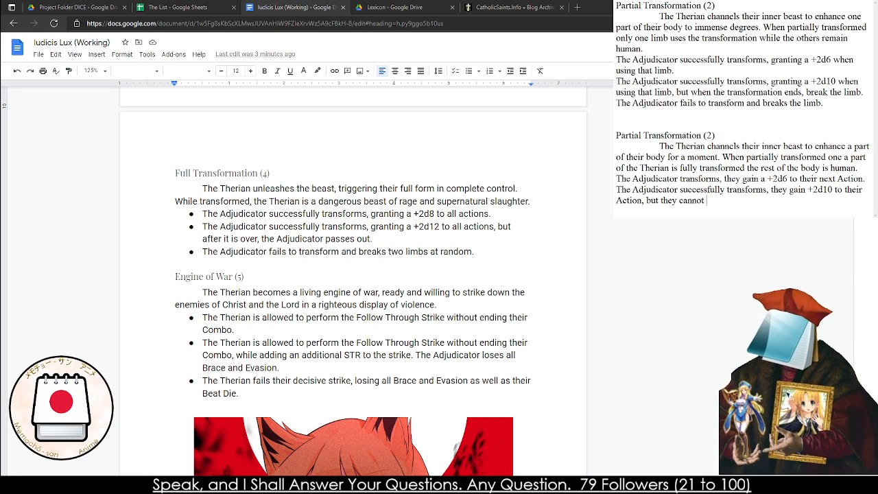
pyautogui.write('transform for the ')
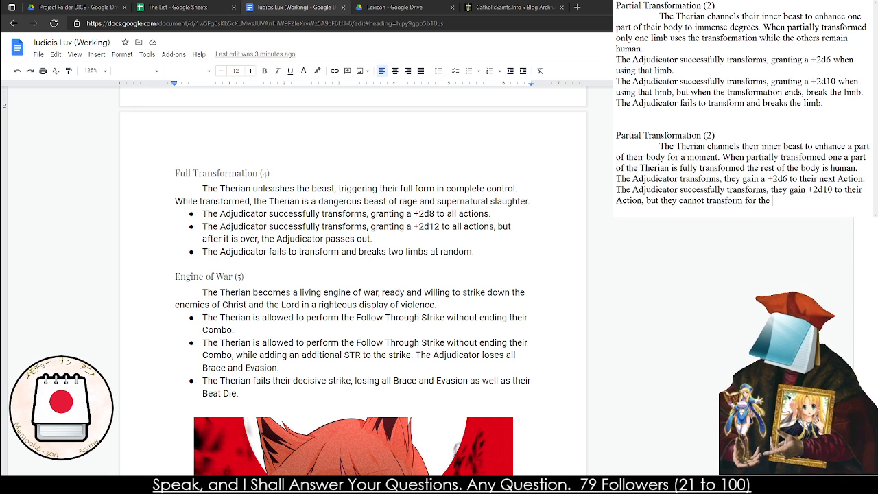
pyautogui.write('rest of the day.')
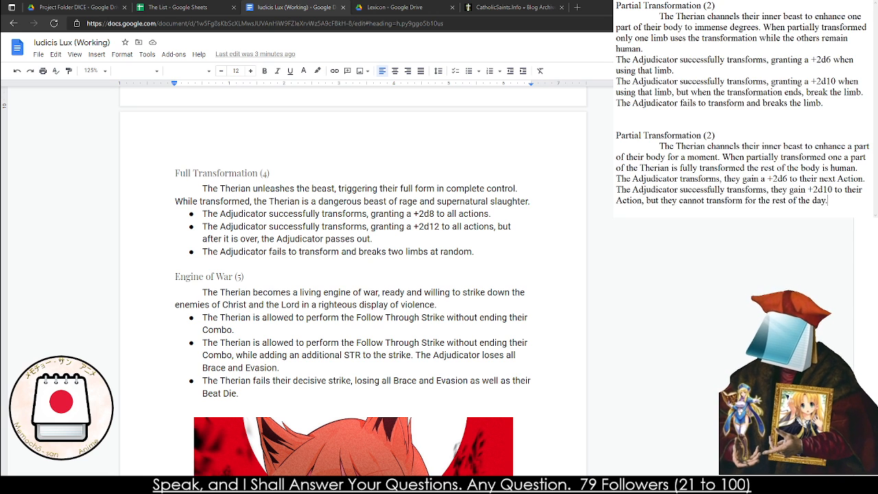
# Begin the third effect on a new line with "The Adjudicator fails to tranform"
pyautogui.press('Return')
pyautogui.write('The Adjudica')
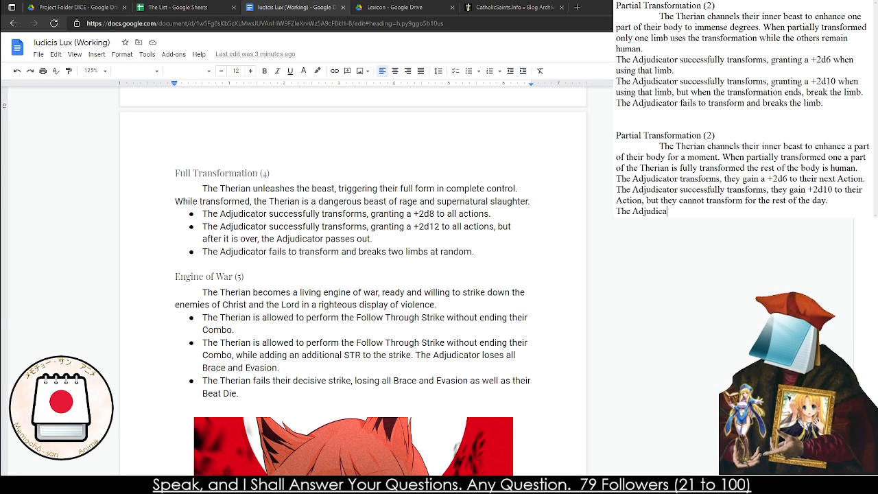
pyautogui.write('tor get')
pyautogui.press('BackSpace')
pyautogui.press('BackSpace')
pyautogui.press('BackSpace')
pyautogui.press('BackSpace')
pyautogui.write('fa')
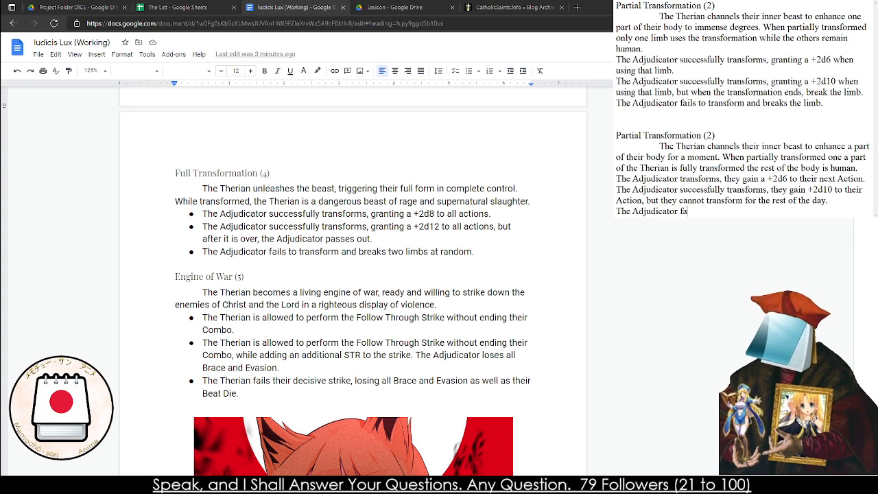
pyautogui.write('ils to tranform')
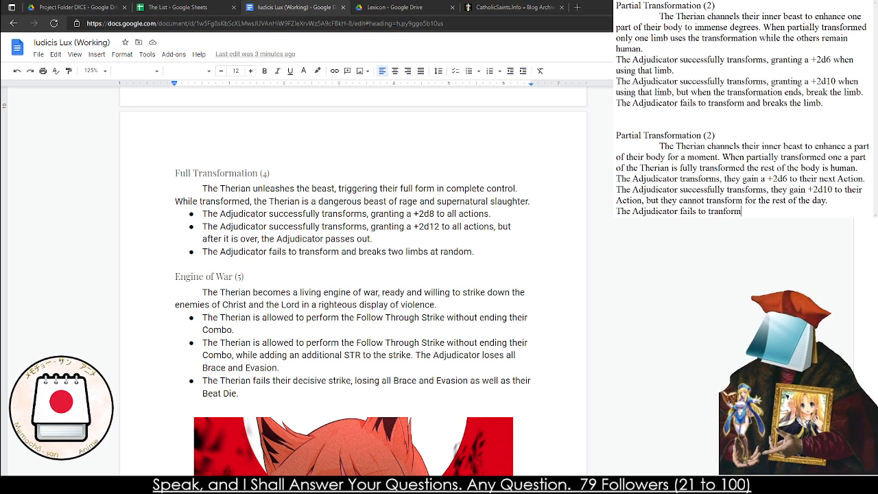
pyautogui.write(' and gains a Stiga')
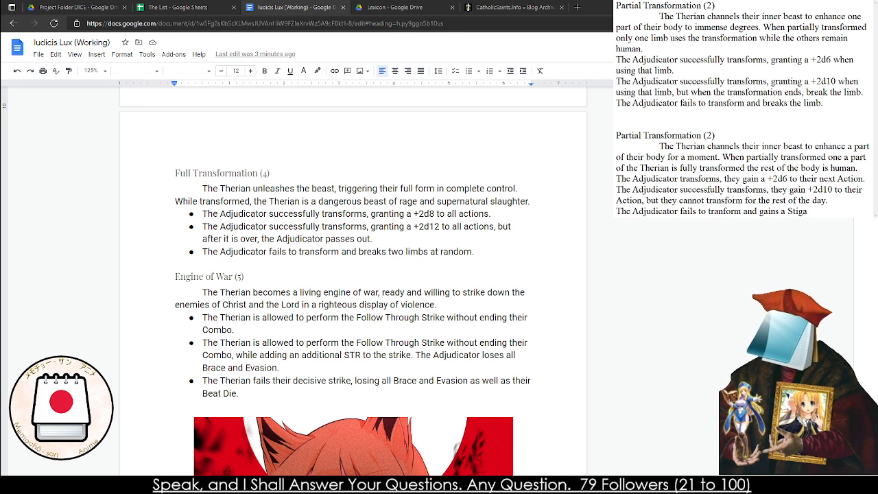
pyautogui.write('mata of their choice.')
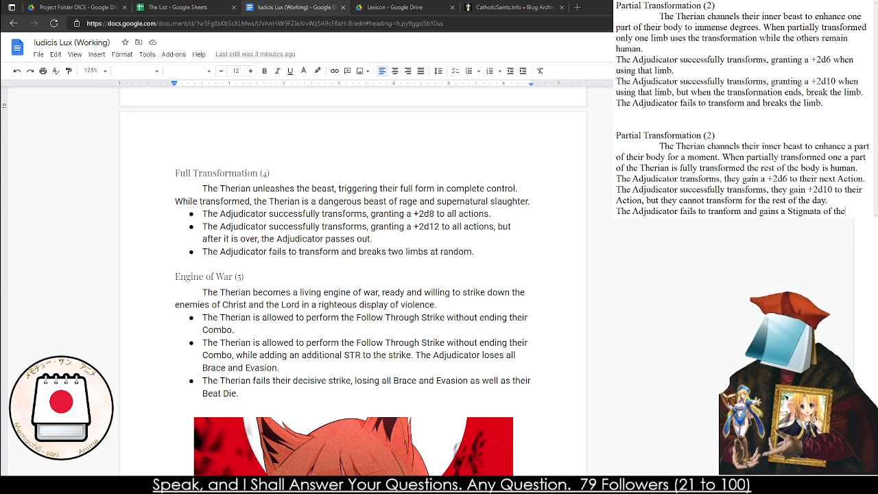
# Finish the third effect with "and gains a Stigmata of their choice." and leave blank space below it
pyautogui.press('Return')
pyautogui.press('Return')
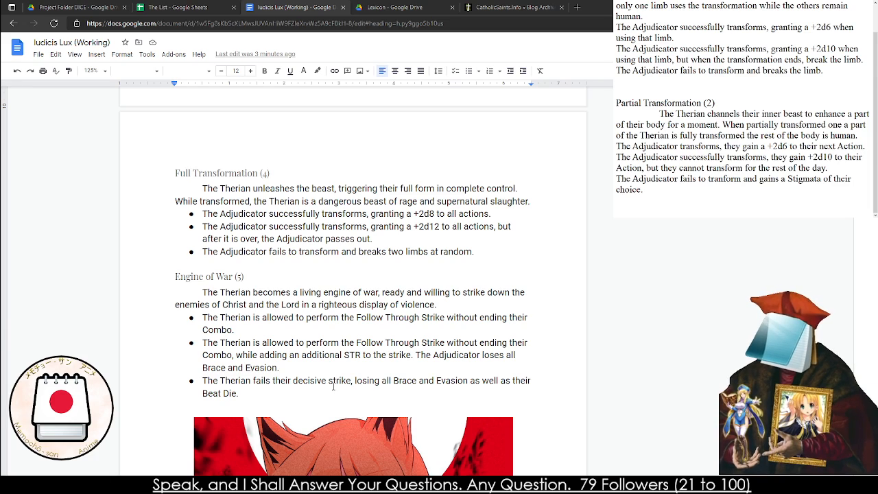
# Return to the start of the rulebook and follow the contents entry to the Animatype section
pyautogui.scroll(15, 316, 248)
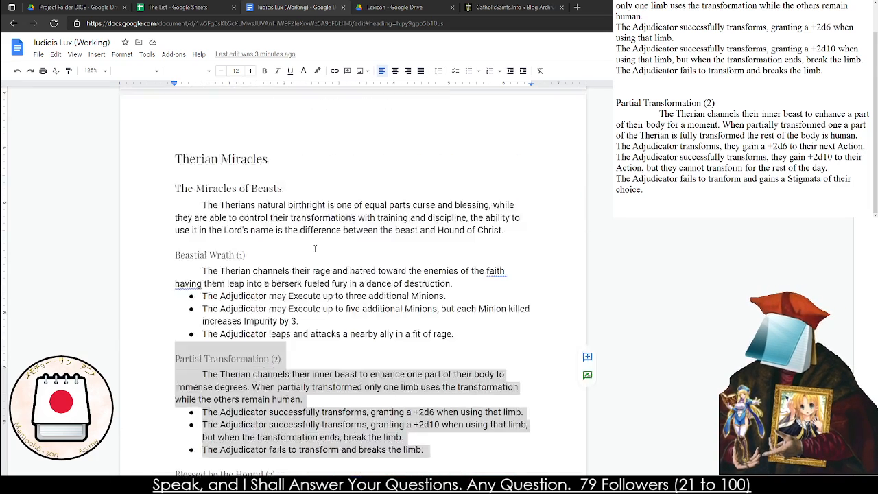
pyautogui.click(244, 291)
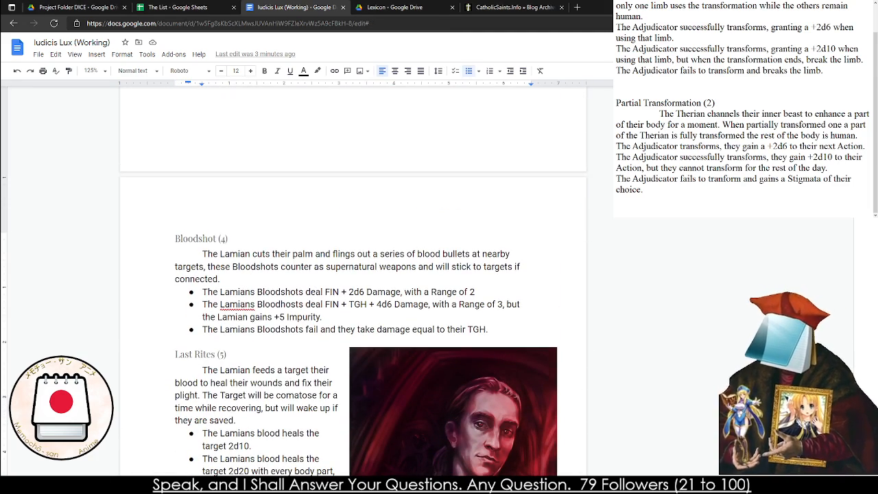
pyautogui.scroll(20, 353, 281)
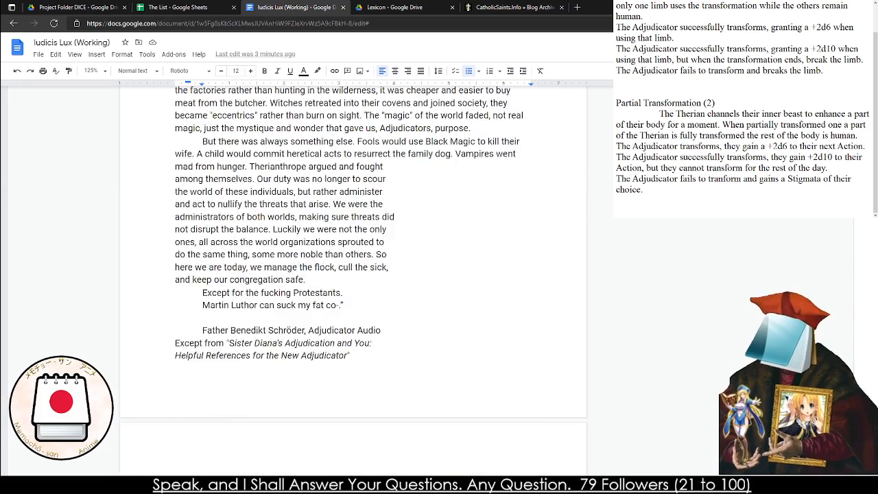
pyautogui.moveTo(309, 161); pyautogui.dragTo(365, 156)
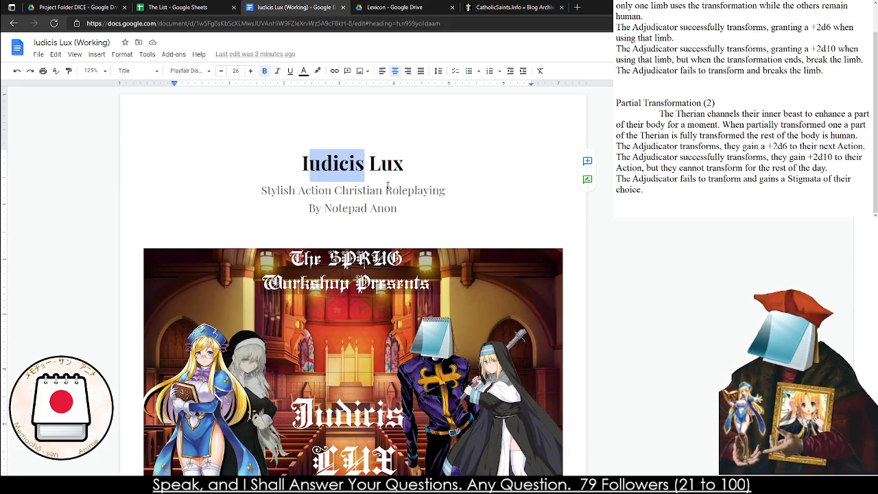
pyautogui.scroll(-6, 387, 186)
pyautogui.scroll(-10, 388, 185)
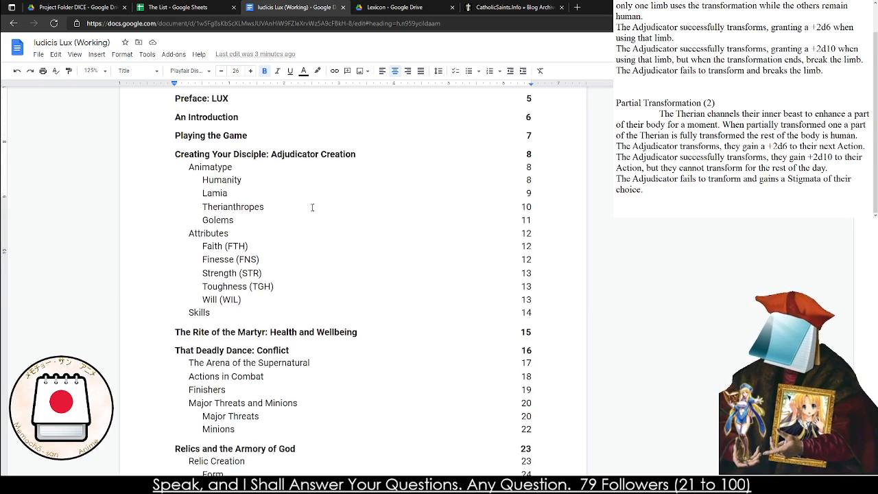
pyautogui.scroll(3, 241, 233)
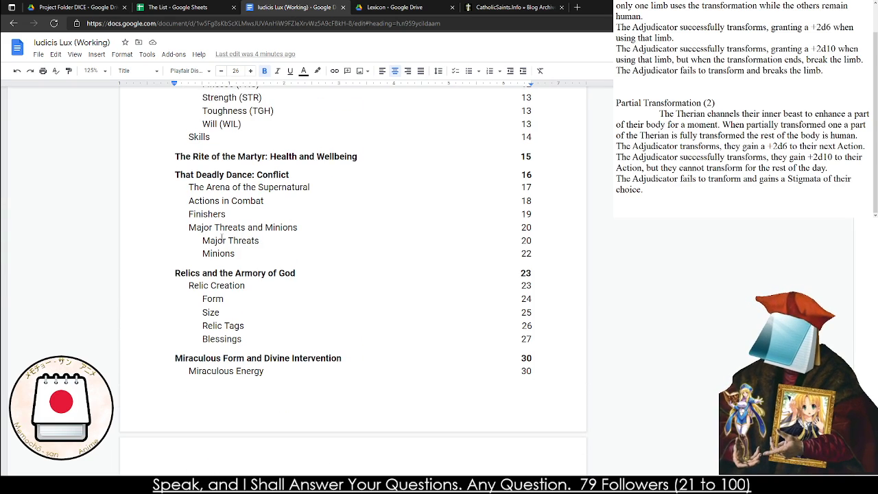
pyautogui.scroll(7, 222, 240)
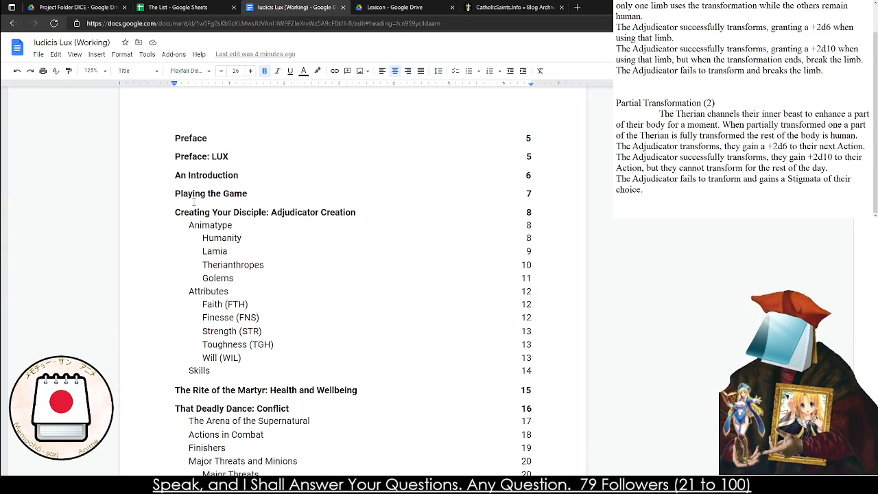
pyautogui.click(220, 225)
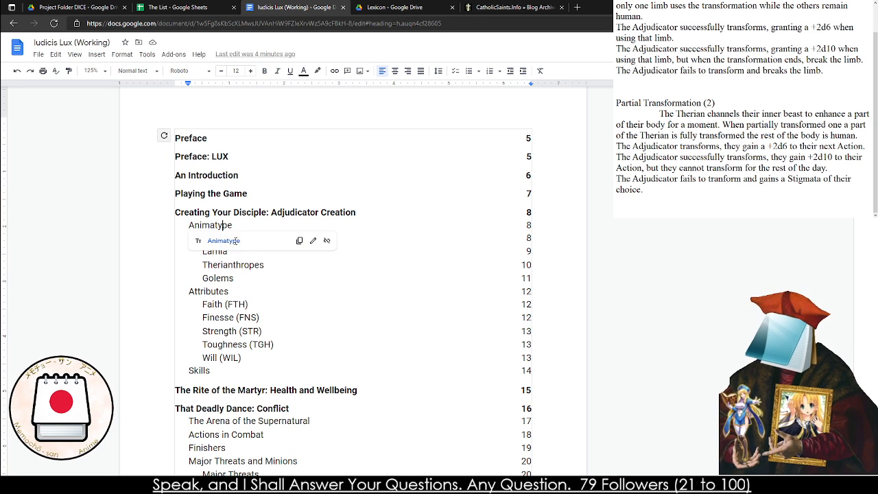
pyautogui.click(239, 239)
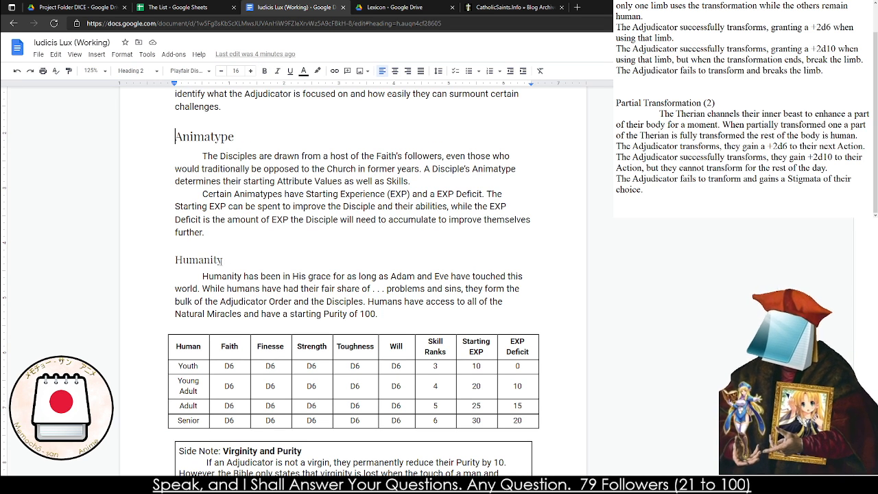
# Review the Lamia, Therianthropes and Golems entries with their tables, the Attributes section, and the miracles further on
pyautogui.scroll(-7, 191, 264)
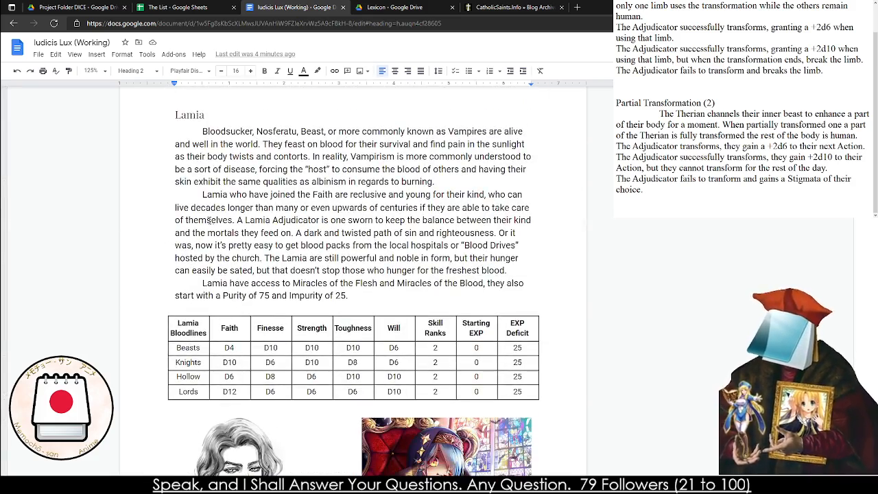
pyautogui.scroll(-8, 210, 221)
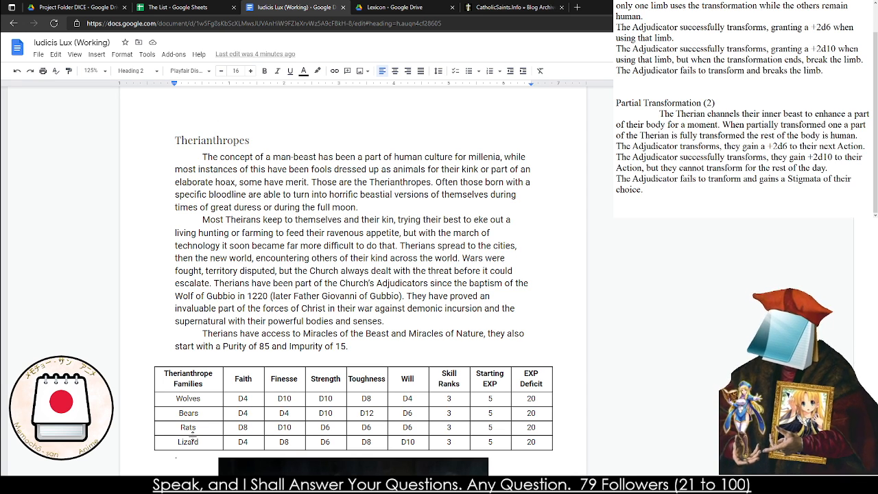
pyautogui.scroll(-12, 192, 434)
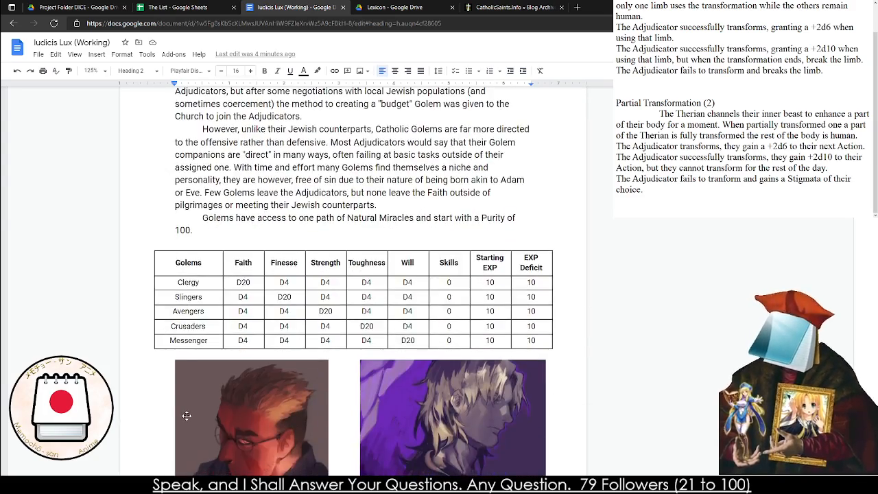
pyautogui.scroll(2, 186, 415)
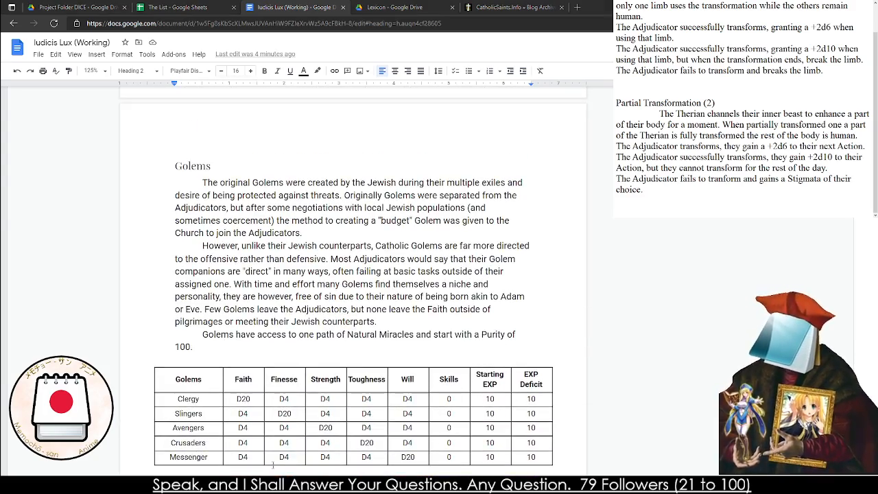
pyautogui.scroll(-8, 71, 243)
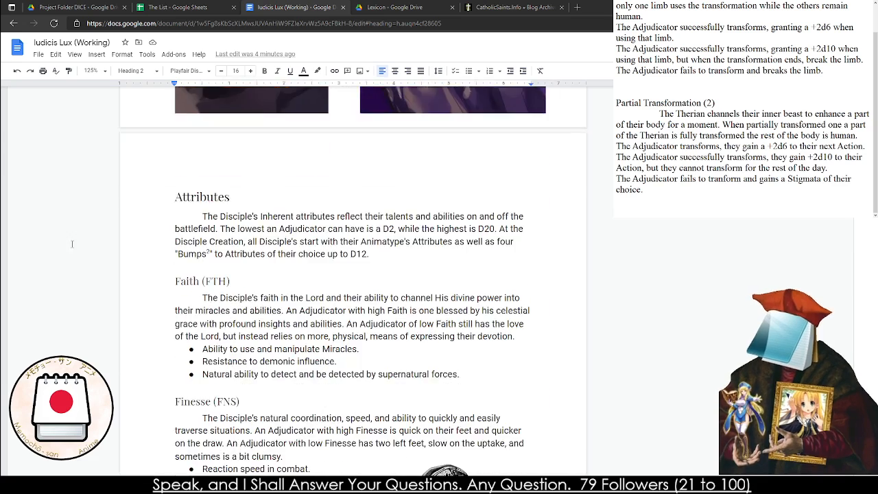
pyautogui.scroll(-5, 71, 244)
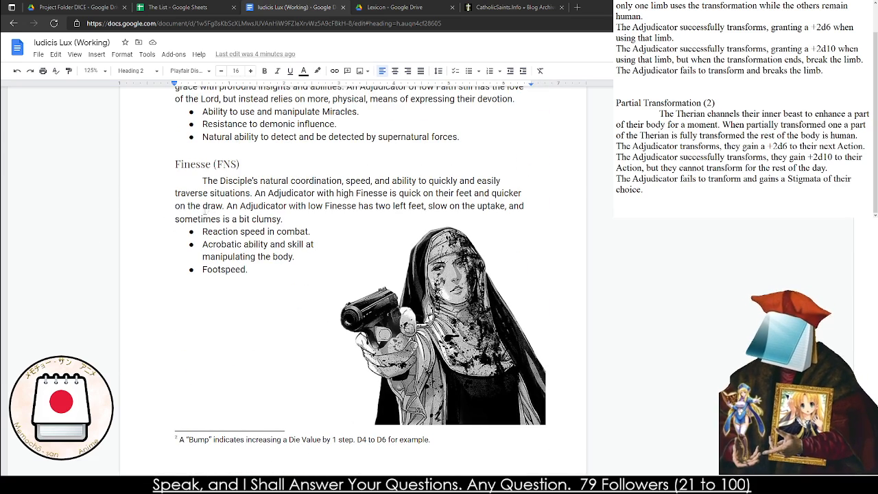
pyautogui.click(222, 206)
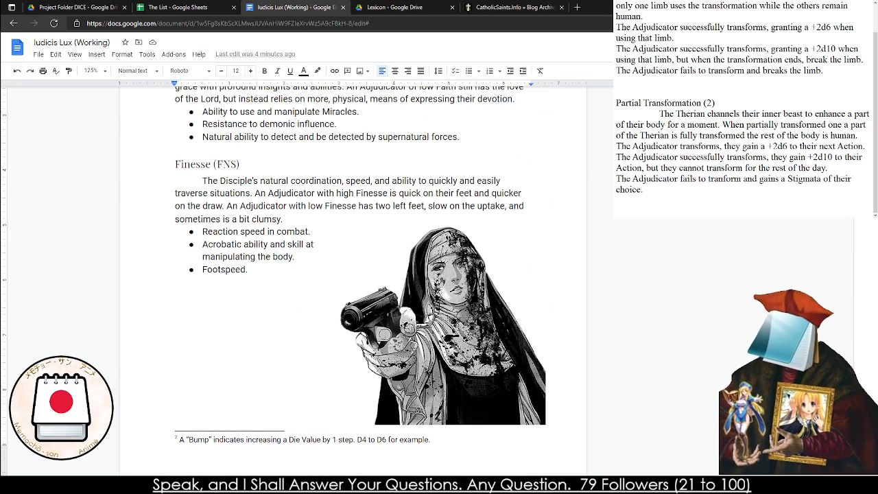
pyautogui.scroll(-20, 577, 362)
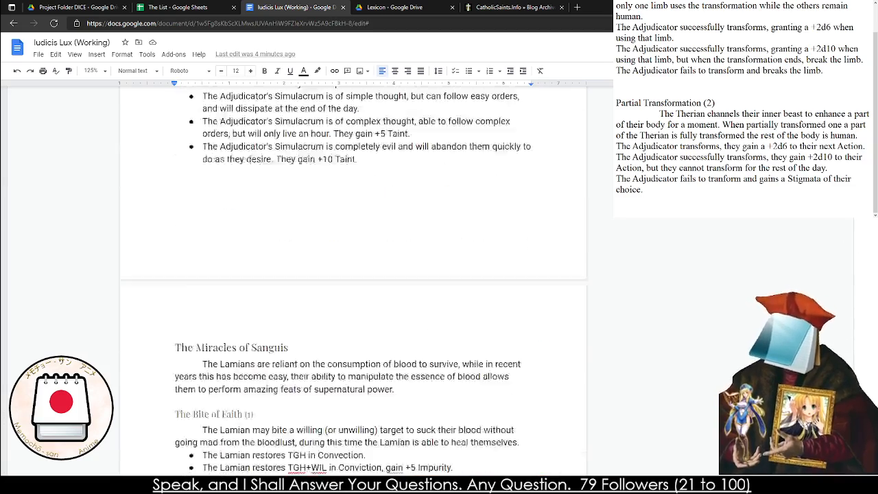
# Accept the suggested comma after "faith" in the Beastial Wrath (1) description under Therian Miracles
pyautogui.scroll(-20, 577, 362)
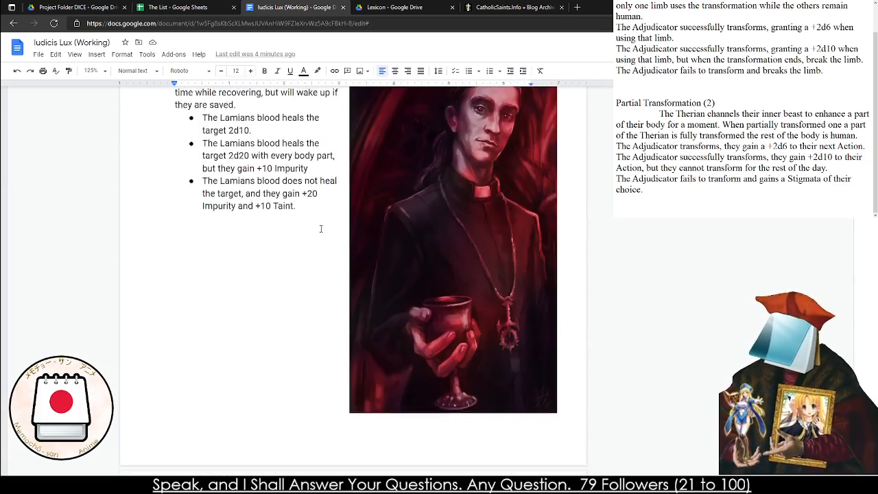
pyautogui.scroll(-1, 311, 228)
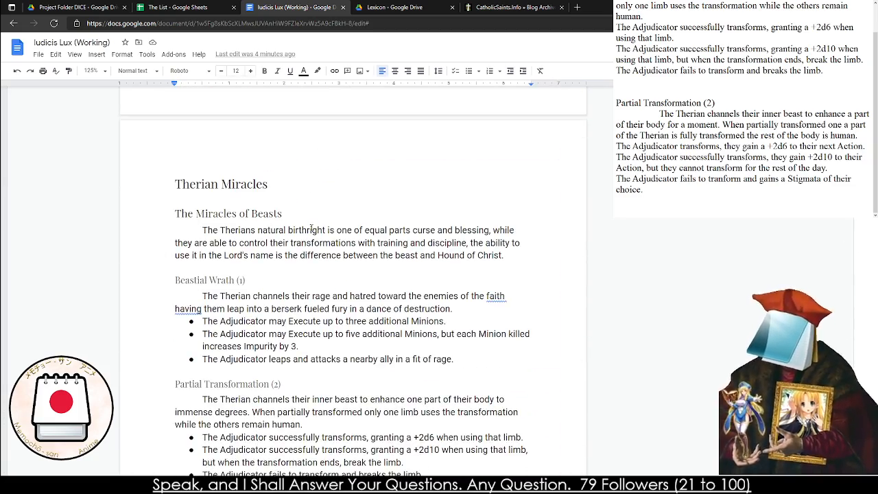
pyautogui.rightClick(199, 308)
pyautogui.click(229, 318)
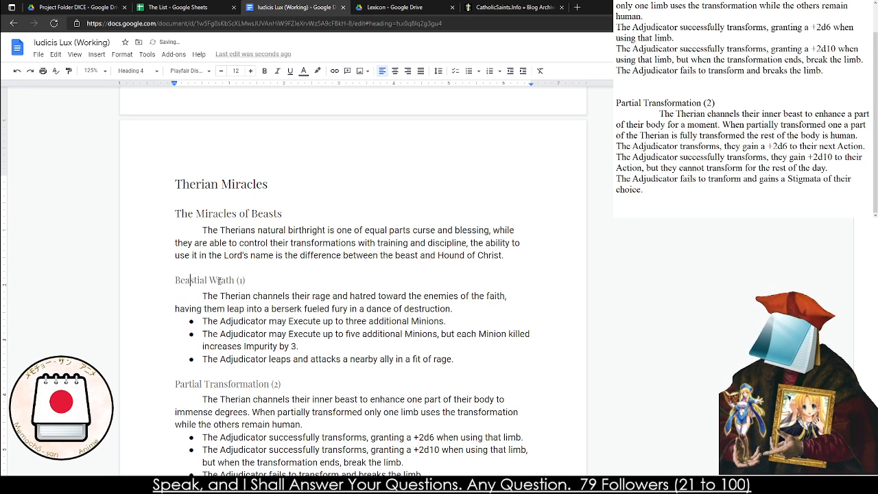
# Review the Partial Transformation (2) entry and the description and three effects of Blessed be the Hound (3)
pyautogui.scroll(-3, 206, 268)
pyautogui.click(276, 263)
pyautogui.click(261, 296)
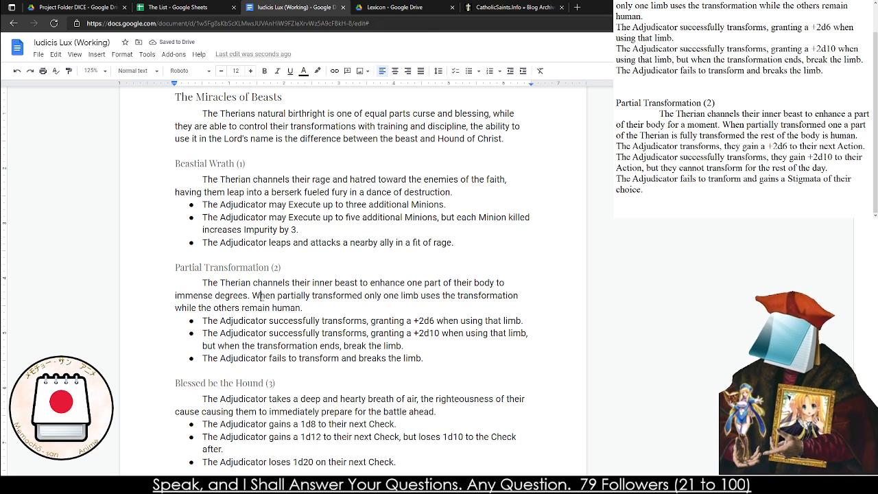
pyautogui.scroll(-4, 268, 376)
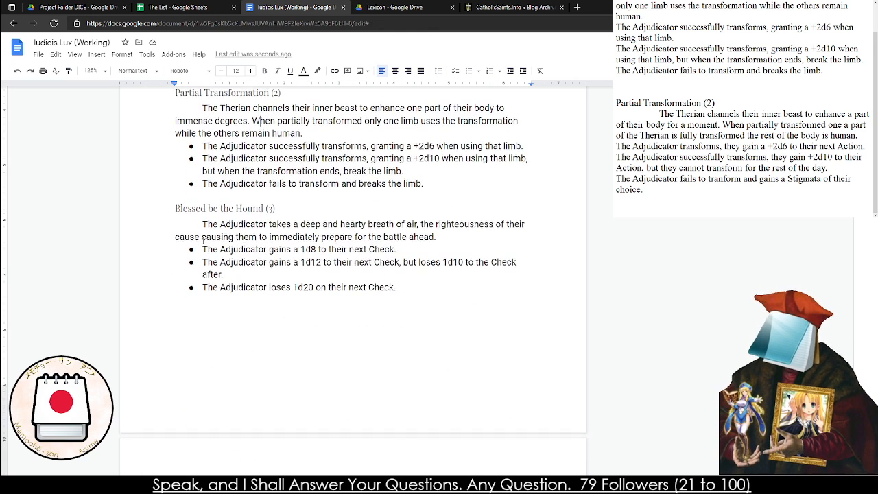
pyautogui.tripleClick(206, 233)
pyautogui.tripleClick(207, 233)
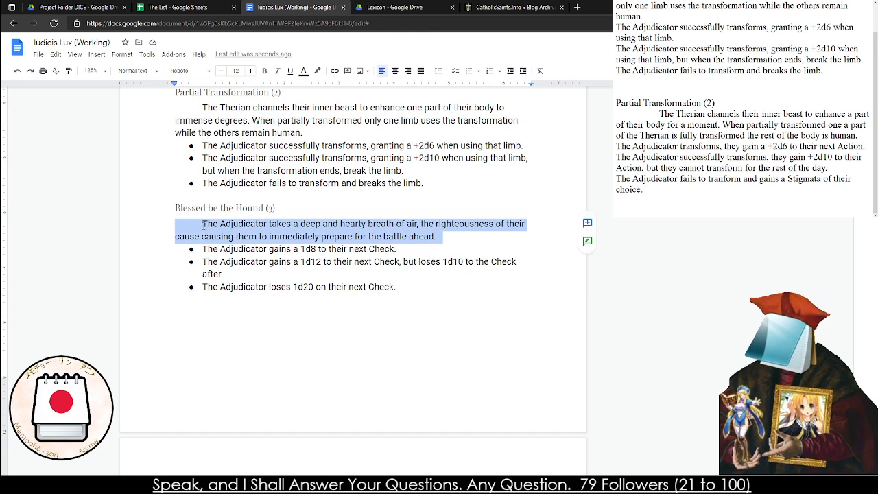
pyautogui.click(202, 224)
pyautogui.tripleClick(292, 271)
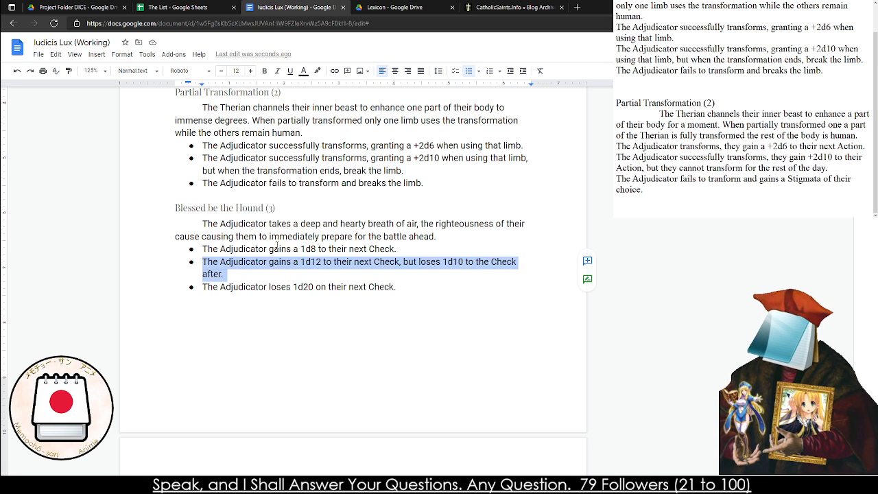
pyautogui.tripleClick(282, 250)
pyautogui.click(278, 266)
pyautogui.tripleClick(278, 268)
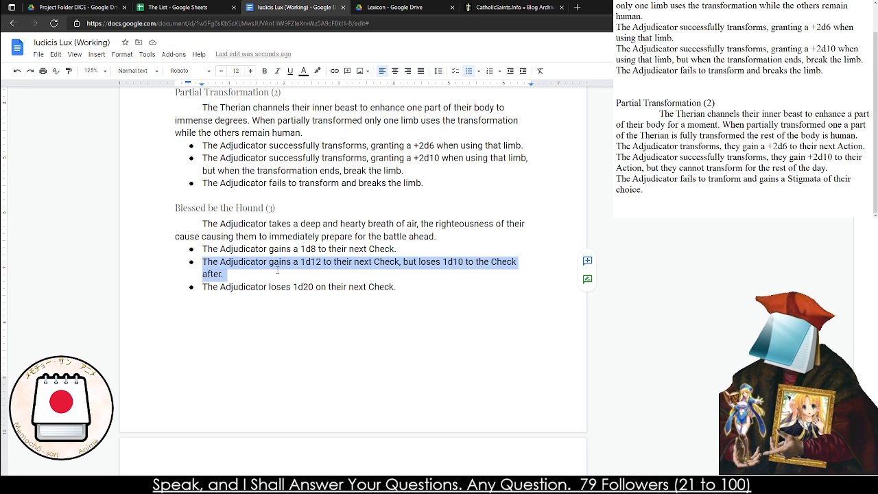
pyautogui.click(278, 270)
pyautogui.tripleClick(277, 270)
pyautogui.click(278, 269)
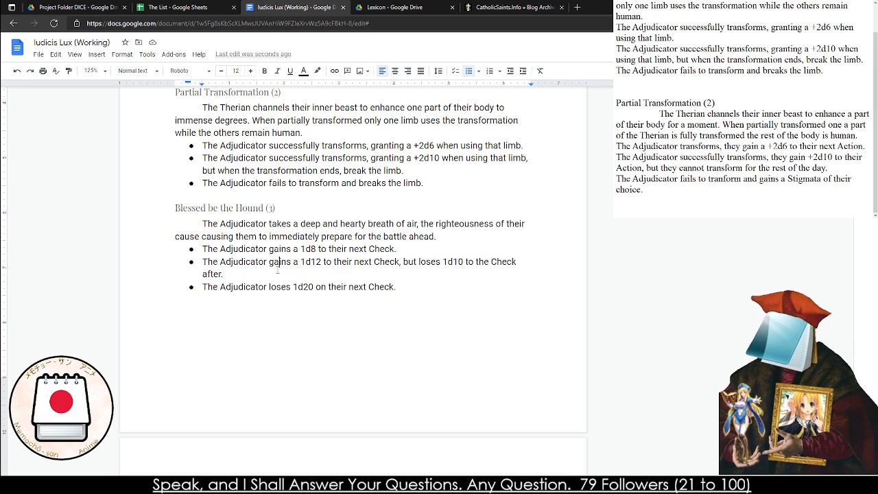
pyautogui.tripleClick(277, 270)
pyautogui.click(278, 269)
pyautogui.moveTo(396, 249); pyautogui.dragTo(293, 249)
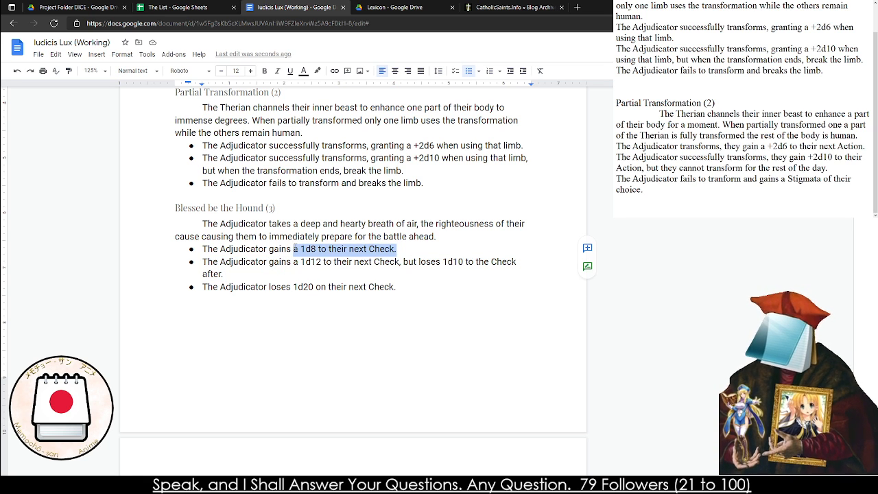
pyautogui.click(305, 249)
pyautogui.doubleClick(445, 254)
pyautogui.click(435, 252)
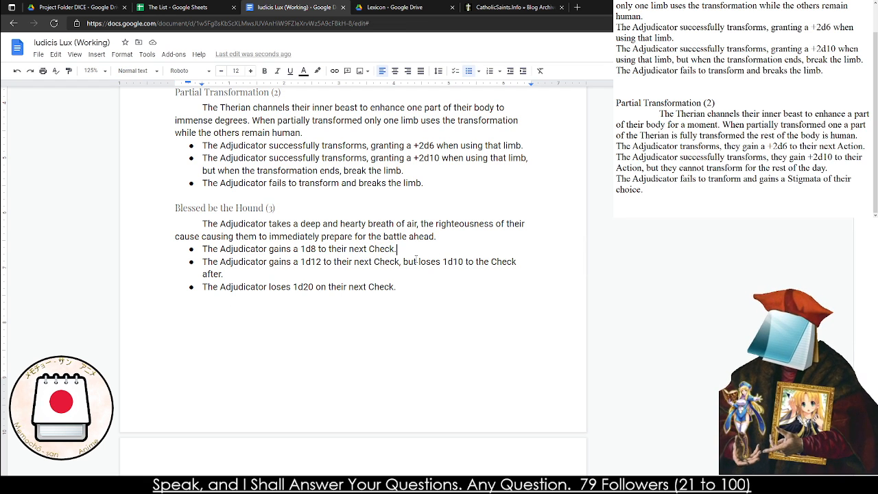
pyautogui.write('Their Senses')
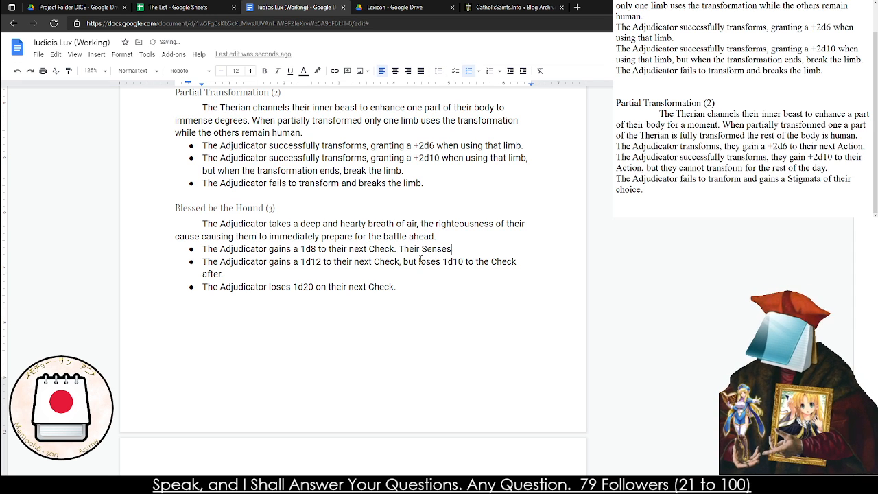
pyautogui.press('BackSpace')
pyautogui.press('BackSpace')
pyautogui.press('BackSpace')
pyautogui.press('BackSpace')
pyautogui.press('BackSpace')
pyautogui.press('BackSpace')
pyautogui.press('BackSpace')
pyautogui.press('BackSpace')
pyautogui.press('BackSpace')
pyautogui.press('BackSpace')
pyautogui.press('BackSpace')
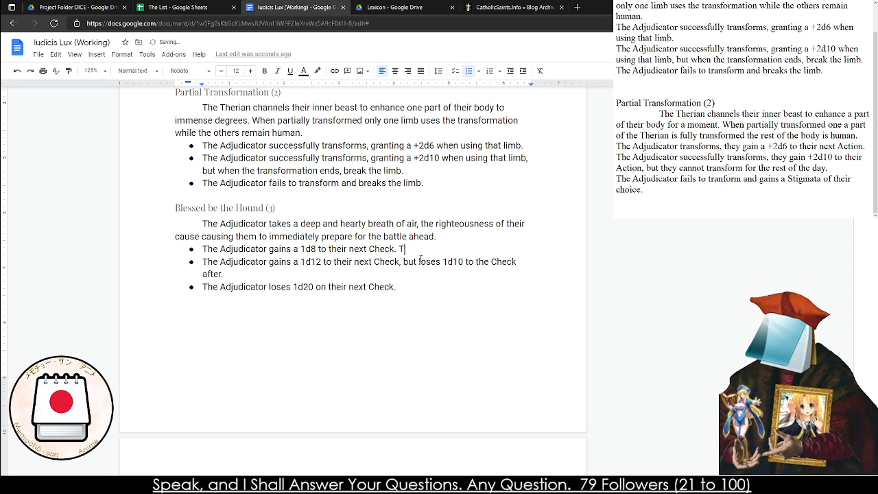
pyautogui.press('BackSpace')
pyautogui.press('BackSpace')
# Extend the Blessed be the Hound (3) description to end with "battle ahead, rapidly enhancing their senses and abilities.", correcting the misspelled "rapidly"
pyautogui.click(459, 236)
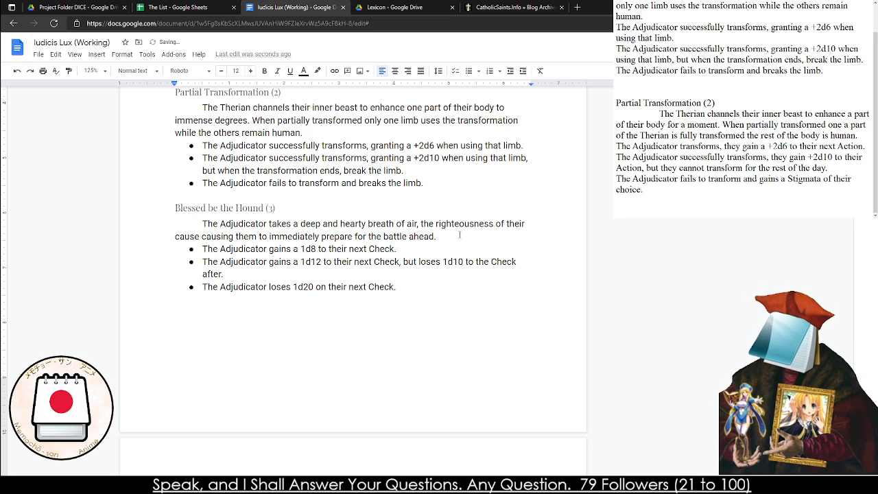
pyautogui.press('BackSpace')
pyautogui.write(', ')
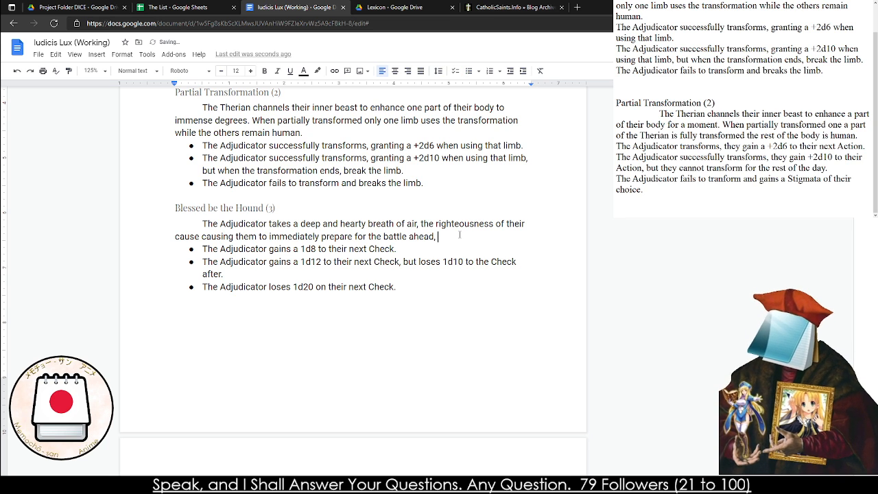
pyautogui.write('rapdibl')
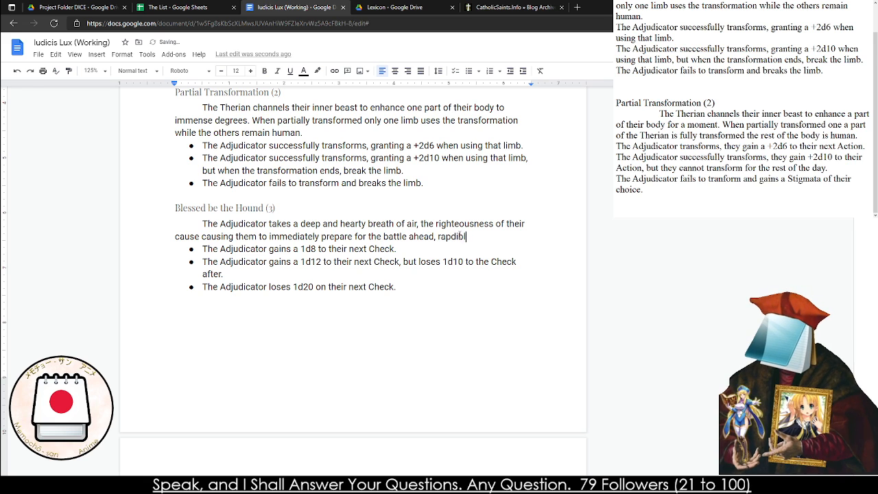
pyautogui.write('y enhancing their Sesnses')
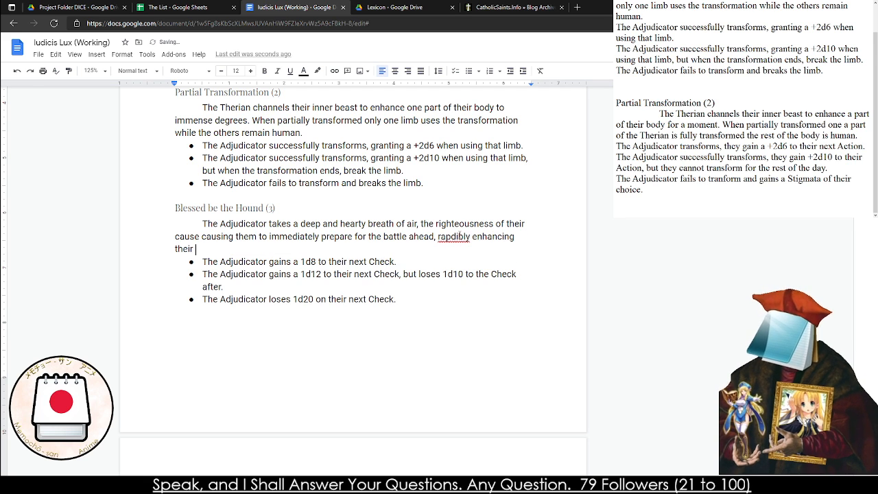
pyautogui.press('BackSpace')
pyautogui.press('BackSpace')
pyautogui.press('BackSpace')
pyautogui.press('BackSpace')
pyautogui.press('BackSpace')
pyautogui.press('BackSpace')
pyautogui.press('BackSpace')
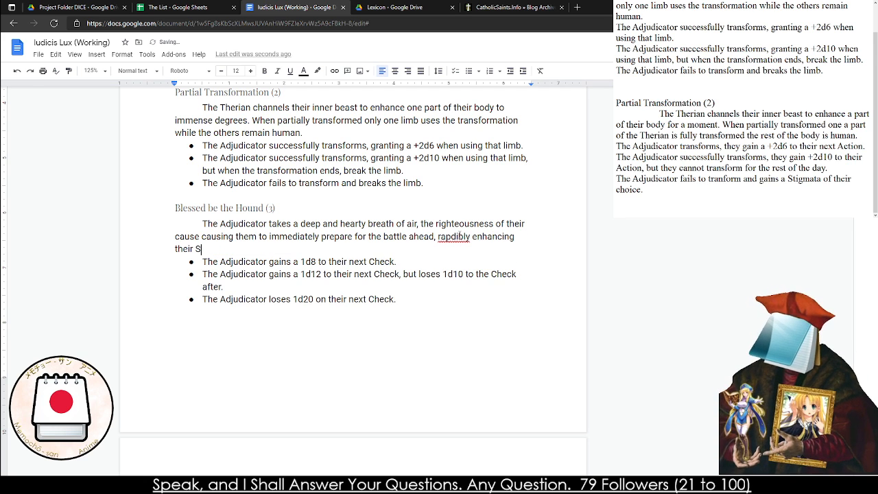
pyautogui.write('senses and ')
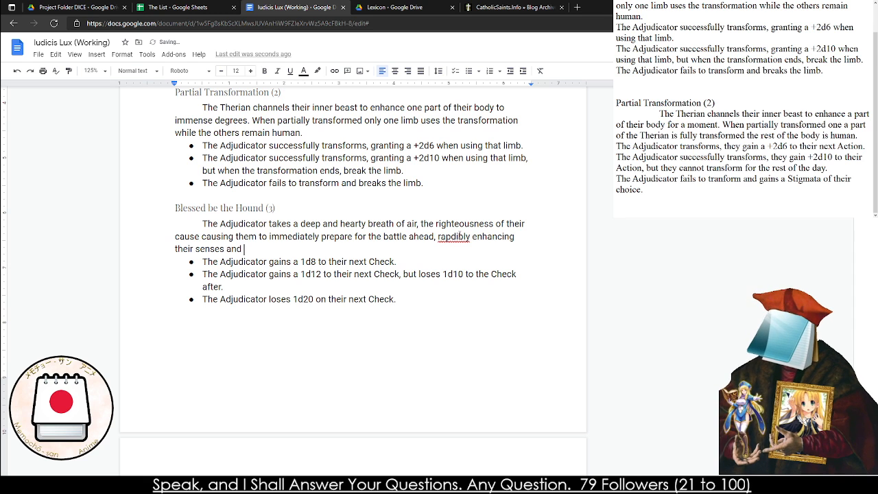
pyautogui.write('abilities.')
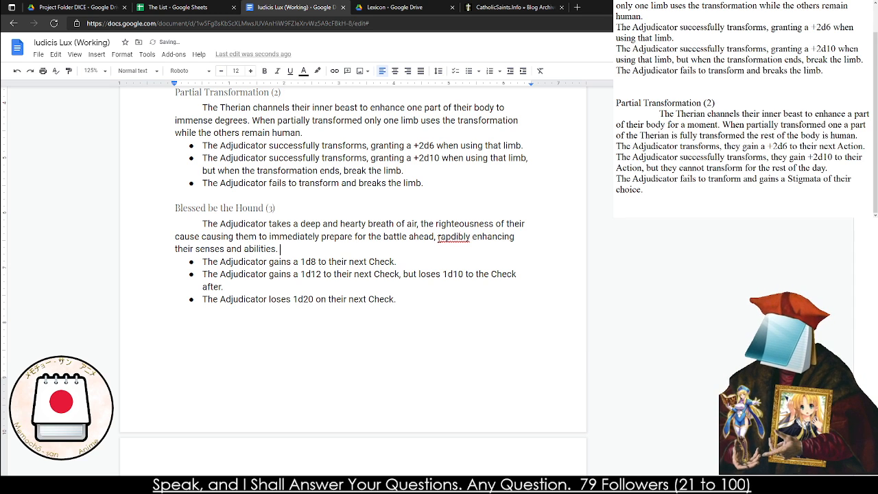
pyautogui.rightClick(454, 235)
pyautogui.click(463, 250)
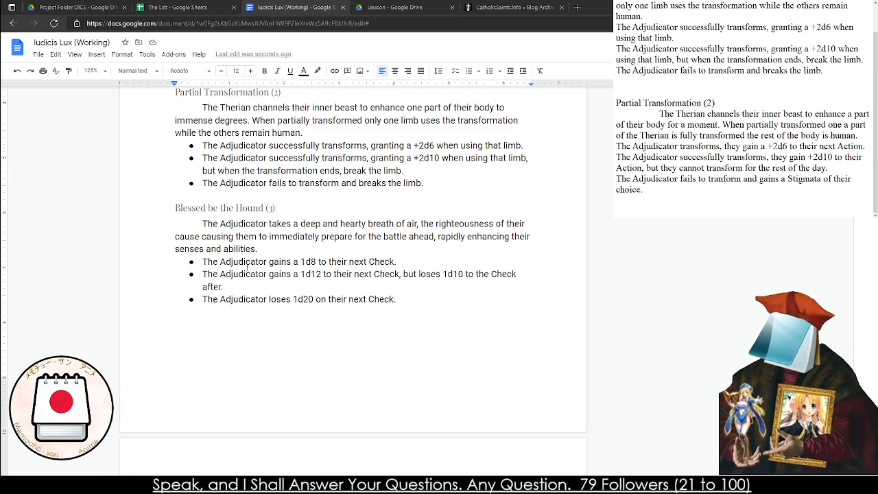
# Look over the rulebook's cover page, then examine the Therian miracles Full Transformation (4) and Engine of War (5)
pyautogui.scroll(20, 317, 150)
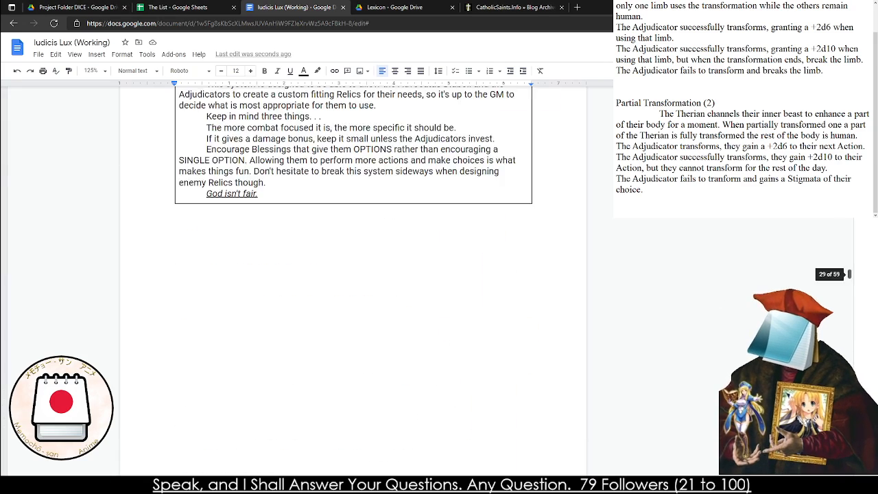
pyautogui.scroll(2, 318, 151)
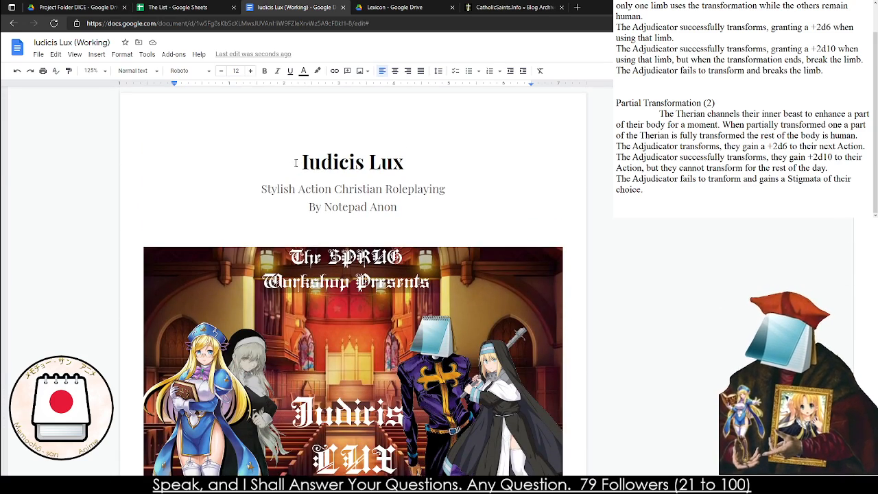
pyautogui.scroll(-1, 198, 380)
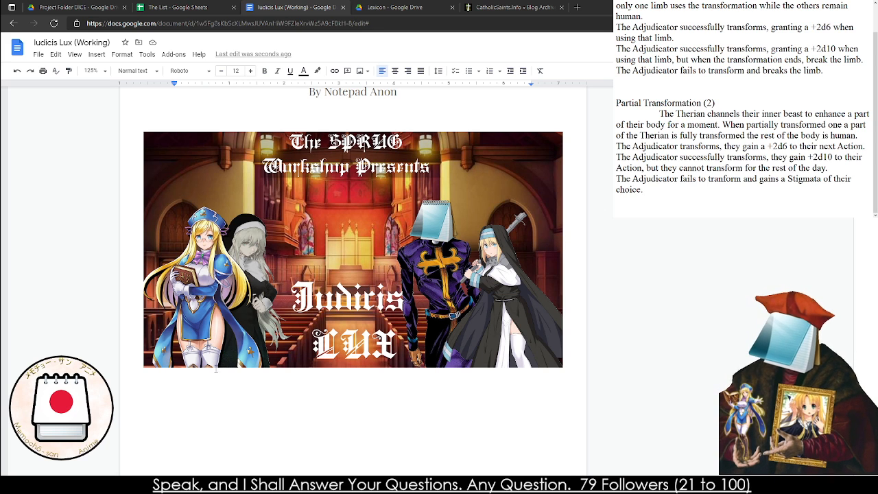
pyautogui.scroll(2, 234, 326)
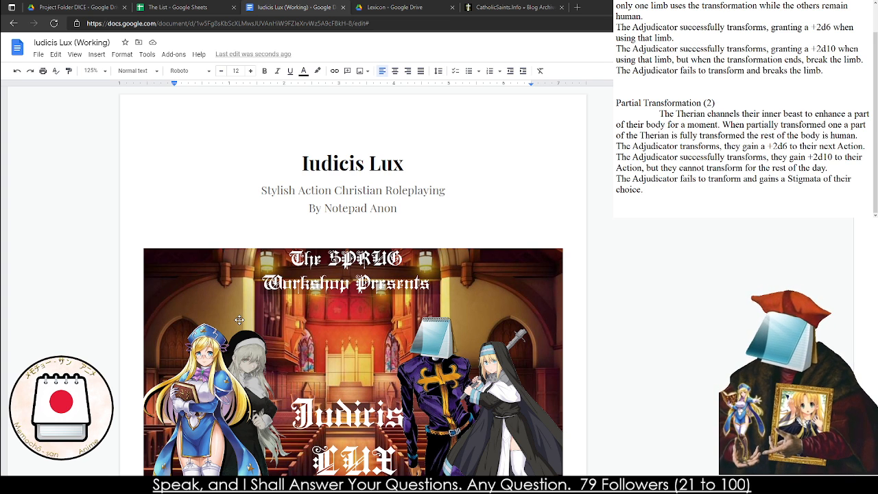
pyautogui.click(261, 210)
pyautogui.moveTo(848, 96); pyautogui.dragTo(849, 391)
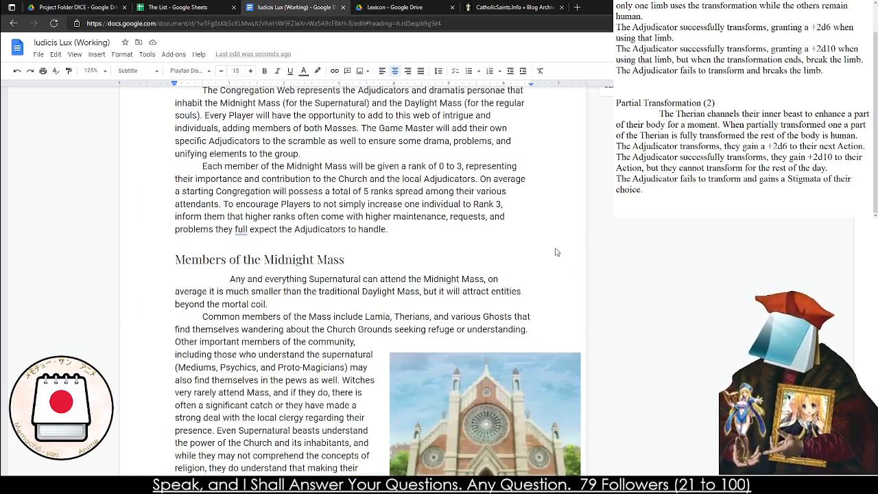
pyautogui.scroll(20, 555, 253)
pyautogui.scroll(8, 554, 254)
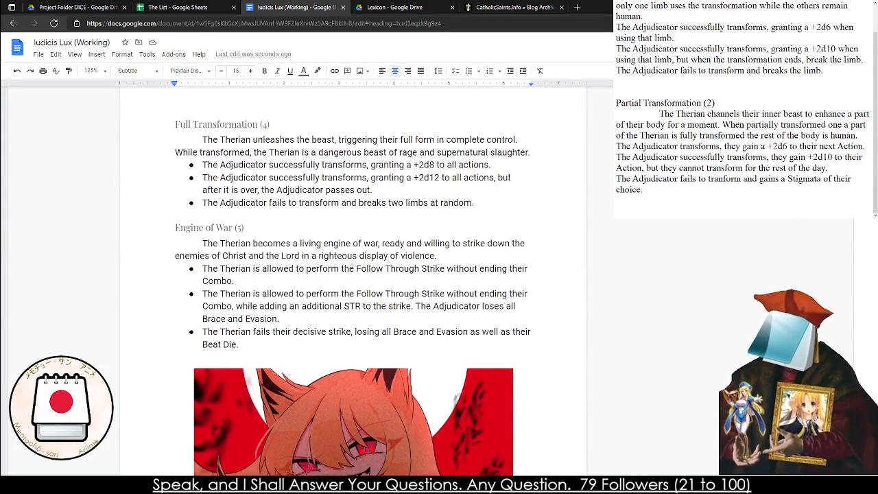
pyautogui.scroll(-3, 326, 246)
pyautogui.scroll(2, 326, 285)
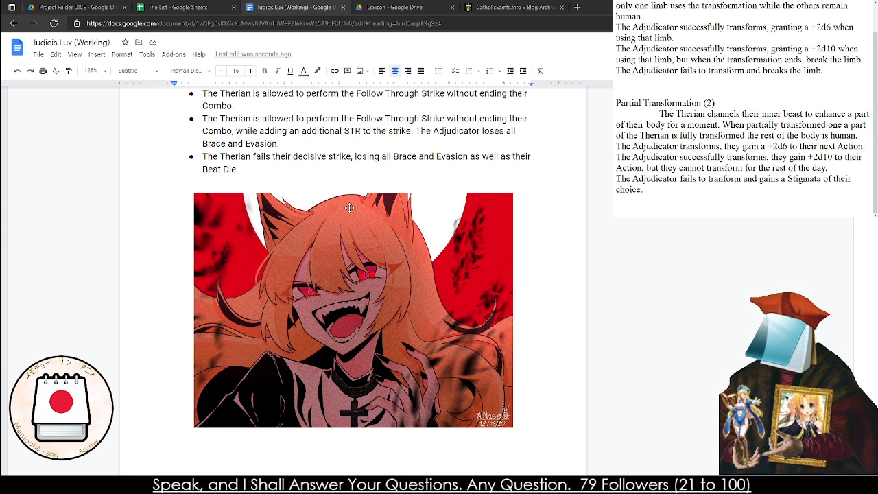
pyautogui.scroll(3, 308, 110)
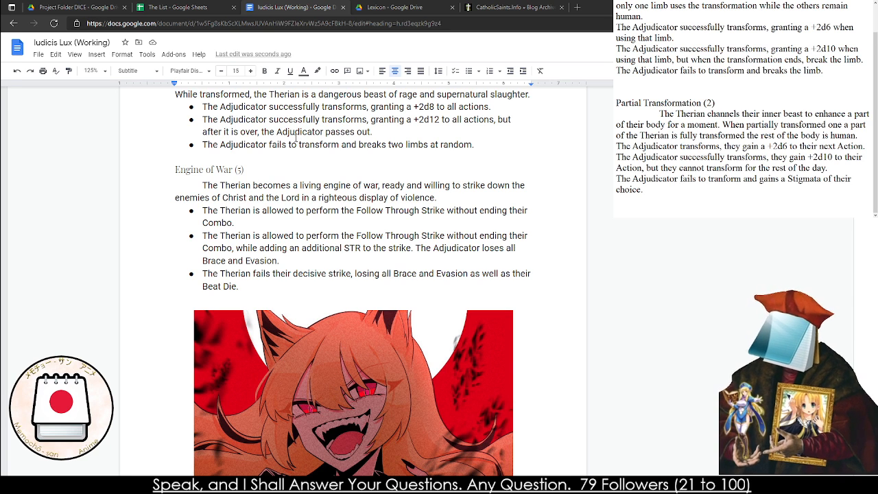
pyautogui.doubleClick(319, 145)
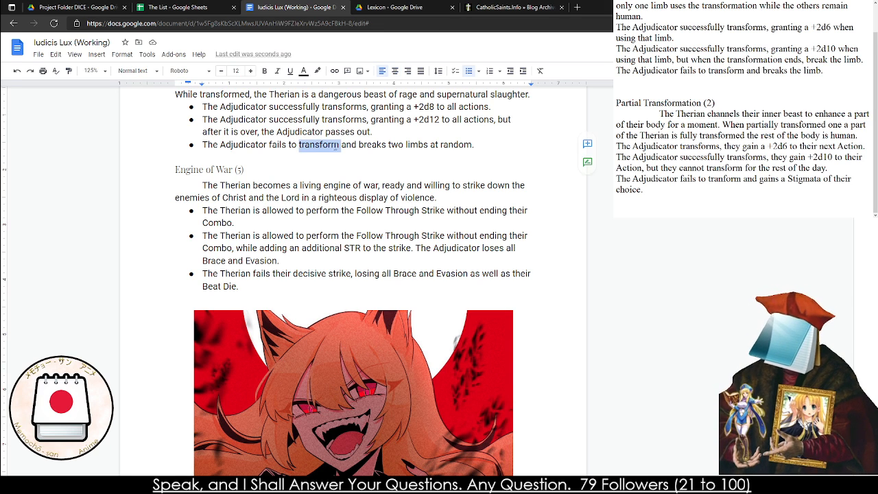
pyautogui.click(330, 225)
# Copy the whole Full Transformation (4) miracle, from its heading to its third effect, into the notes
pyautogui.scroll(3, 330, 225)
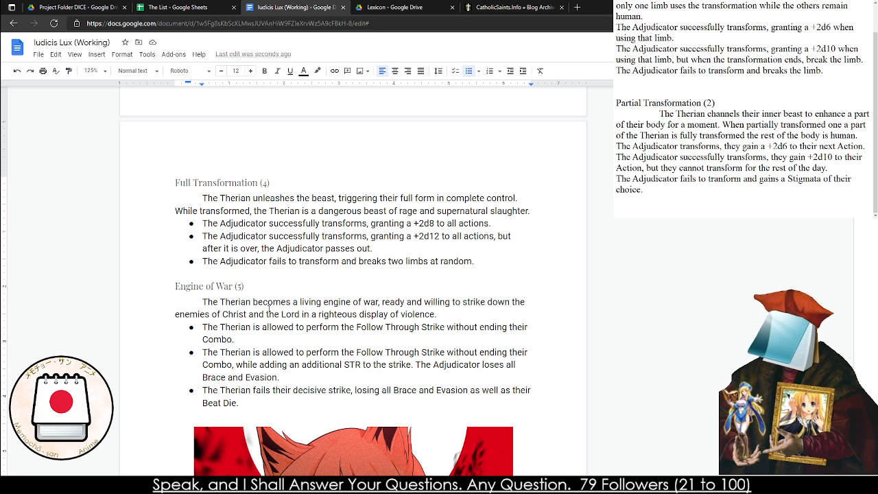
pyautogui.click(376, 251)
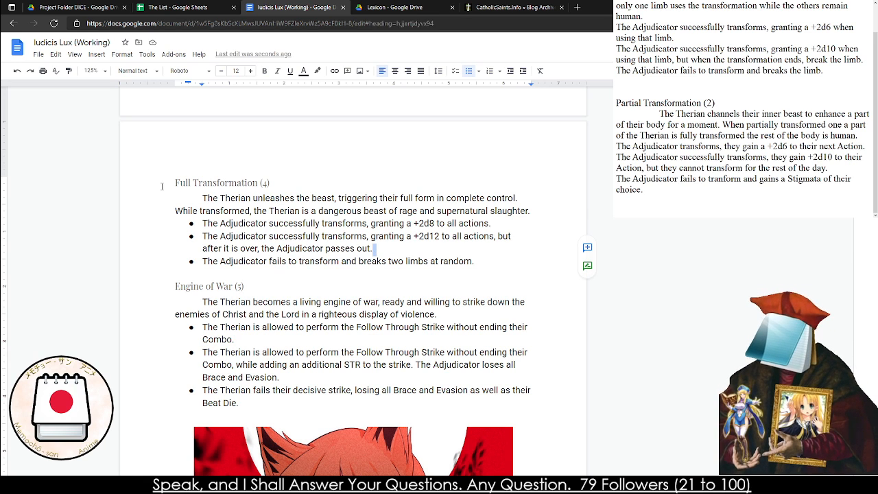
pyautogui.moveTo(176, 183); pyautogui.dragTo(490, 260)
pyautogui.hotkey('ctrl', 'c')
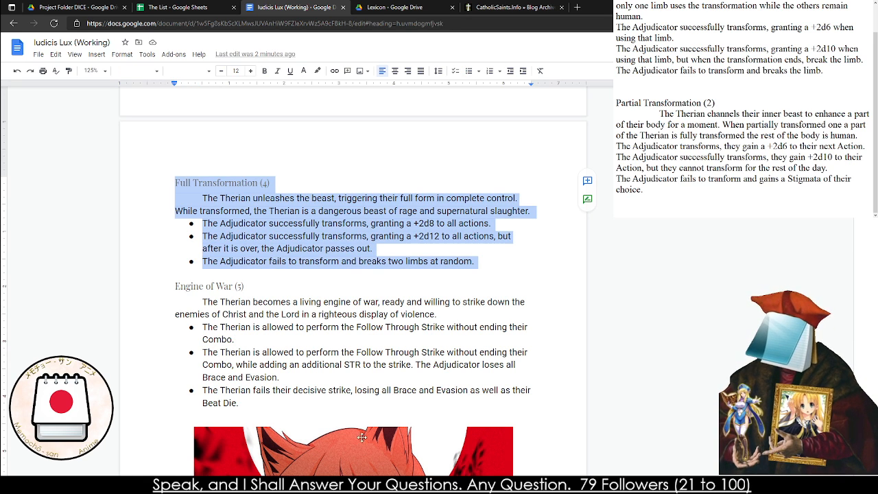
pyautogui.click(726, 206)
pyautogui.hotkey('ctrl', 'v')
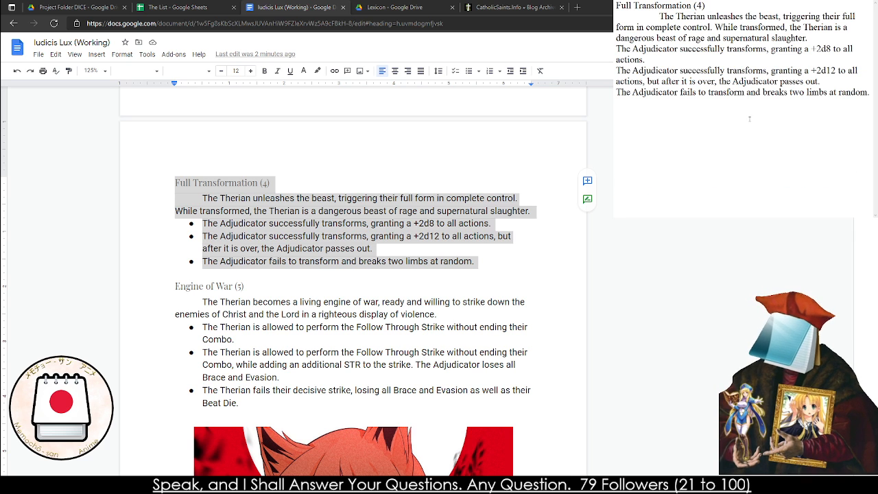
# Add a second Full Transformation (4) heading below the copied miracle in the notes, followed by an indented description line
pyautogui.write('Full')
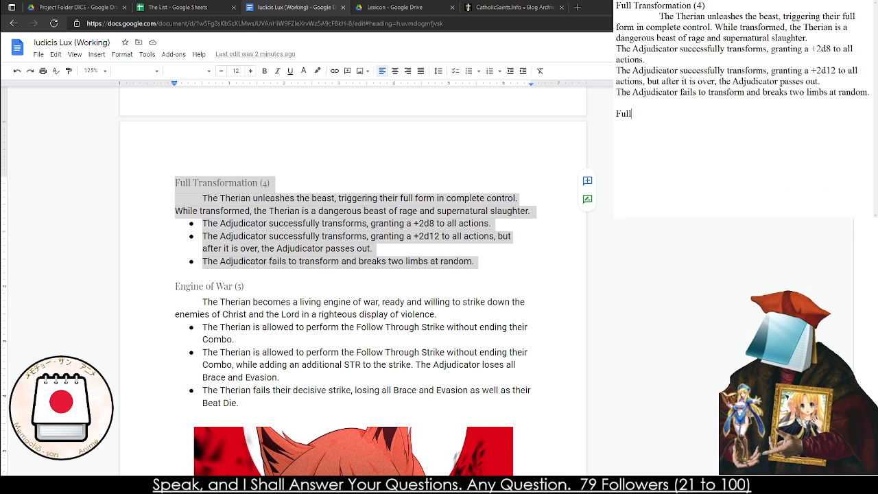
pyautogui.write(' Transformati')
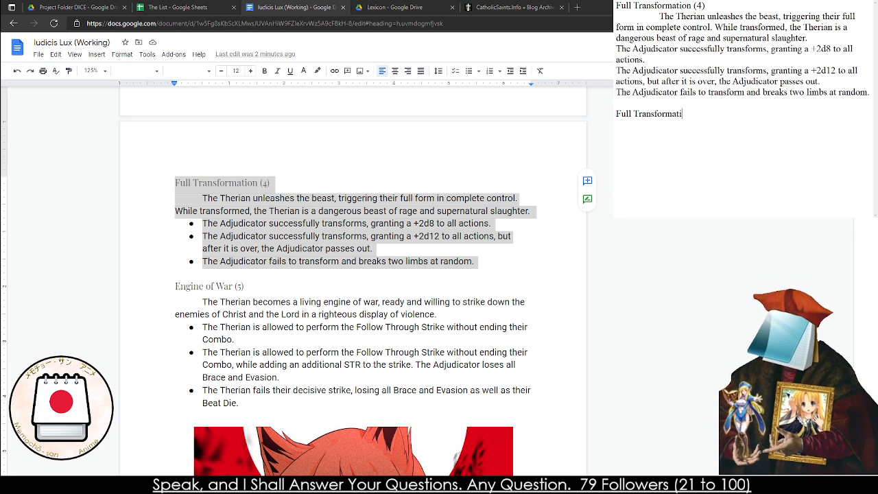
pyautogui.write('on (4)')
pyautogui.press('Return')
pyautogui.press('Tab')
# Write the description's opening sentence: "The Therian unleases their inner beast, triggering their full form in complete control"
pyautogui.write('The Their')
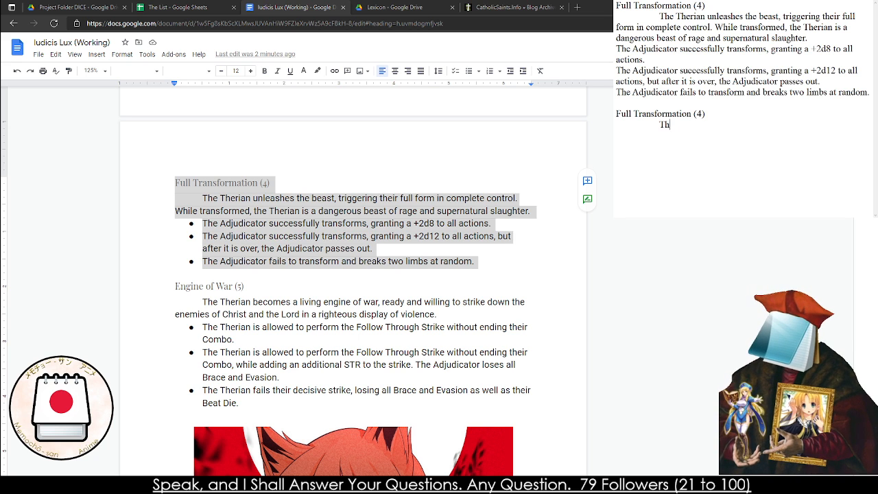
pyautogui.press('BackSpace')
pyautogui.press('BackSpace')
pyautogui.write('rian')
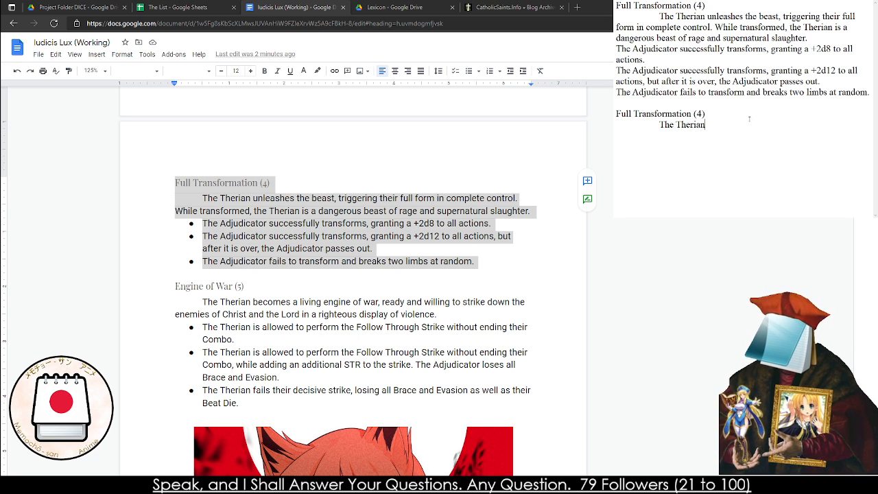
pyautogui.write(' unleases their i')
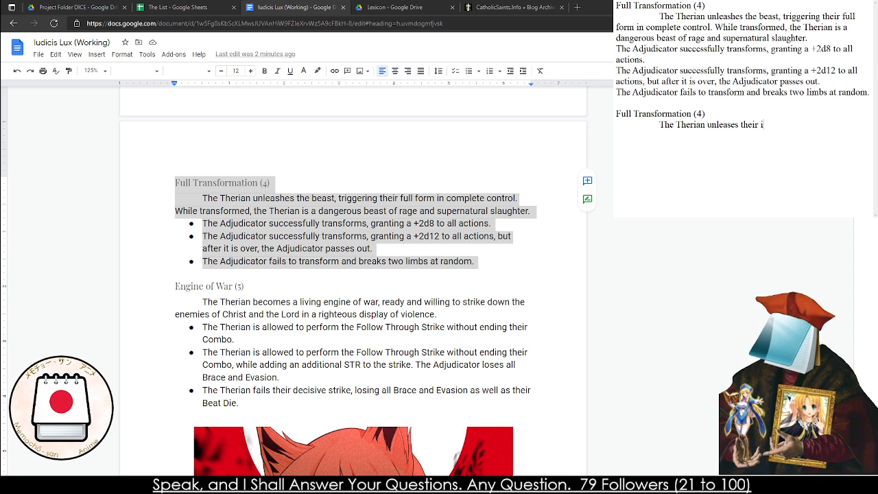
pyautogui.write('nner beast, tri')
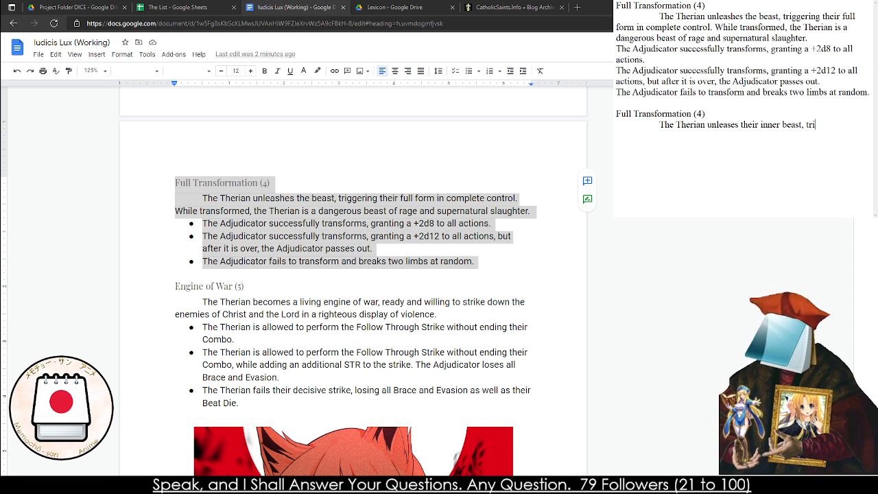
pyautogui.write('ggering their f')
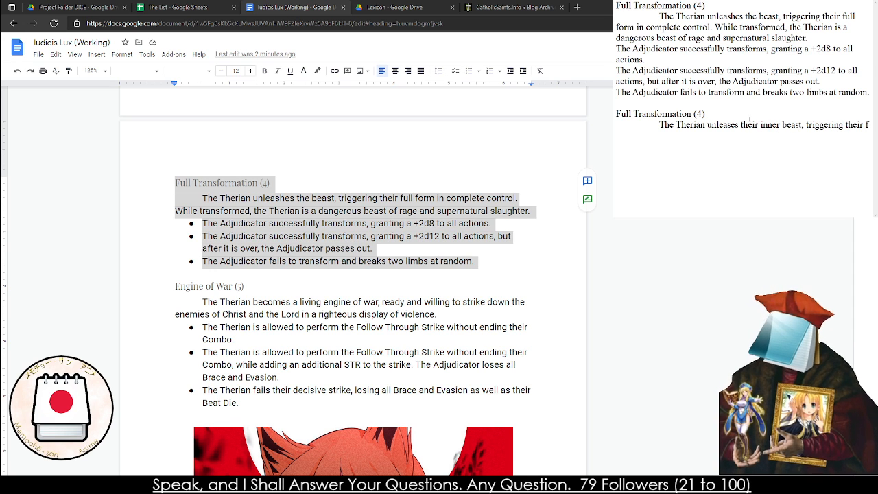
pyautogui.write('ull form in com')
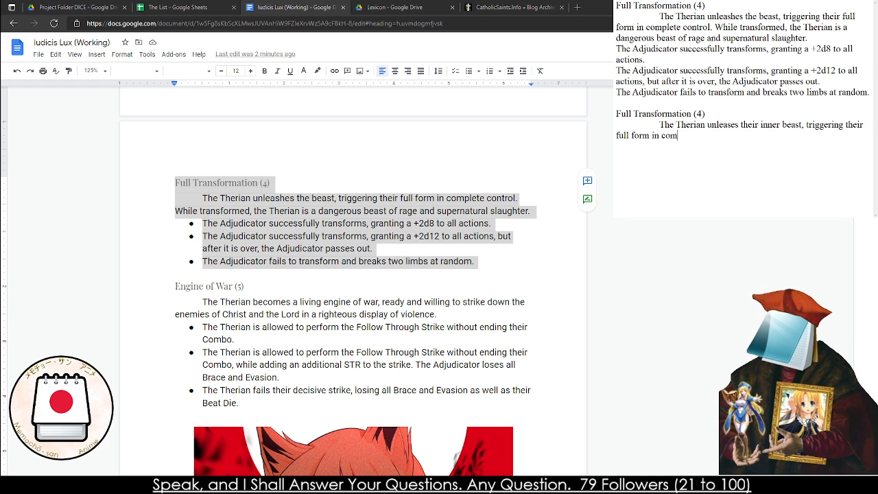
pyautogui.write('plete control, ')
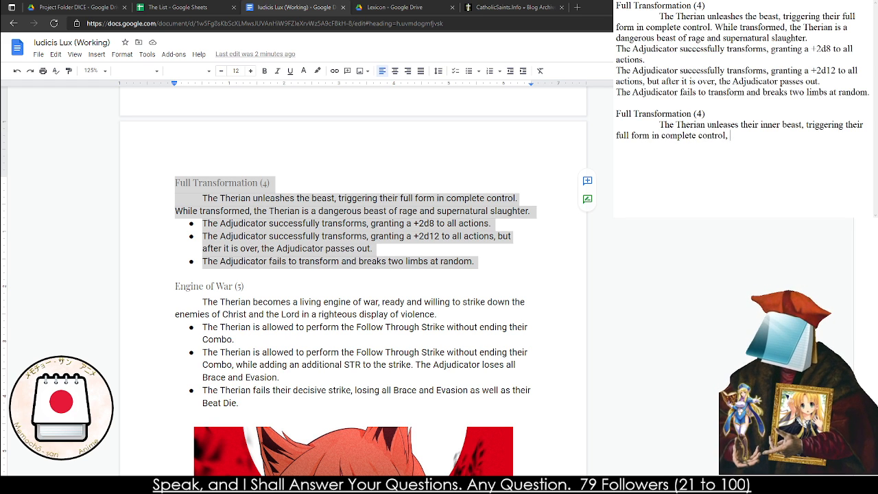
pyautogui.write('. WHile')
# End the opening sentence with a period and continue the description with "While transformed, the Therian is a dangerous"
pyautogui.press('BackSpace')
pyautogui.press('BackSpace')
pyautogui.press('BackSpace')
pyautogui.press('BackSpace')
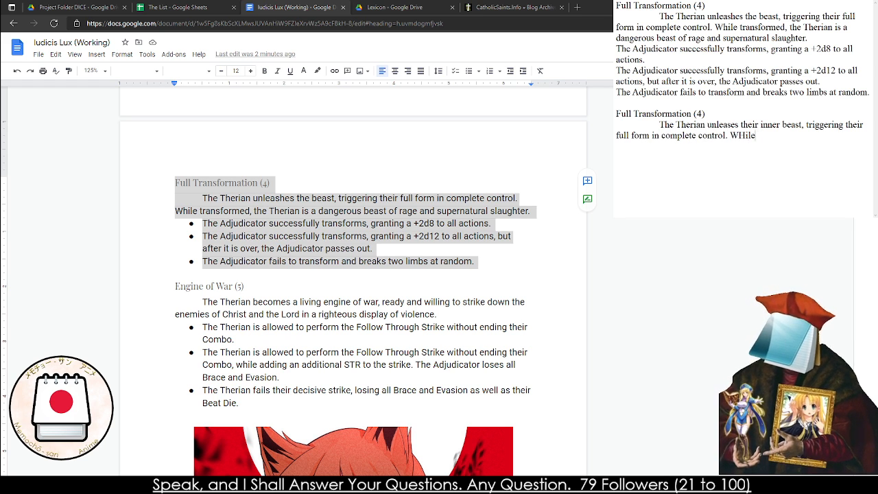
pyautogui.press('BackSpace')
pyautogui.write('hile tran')
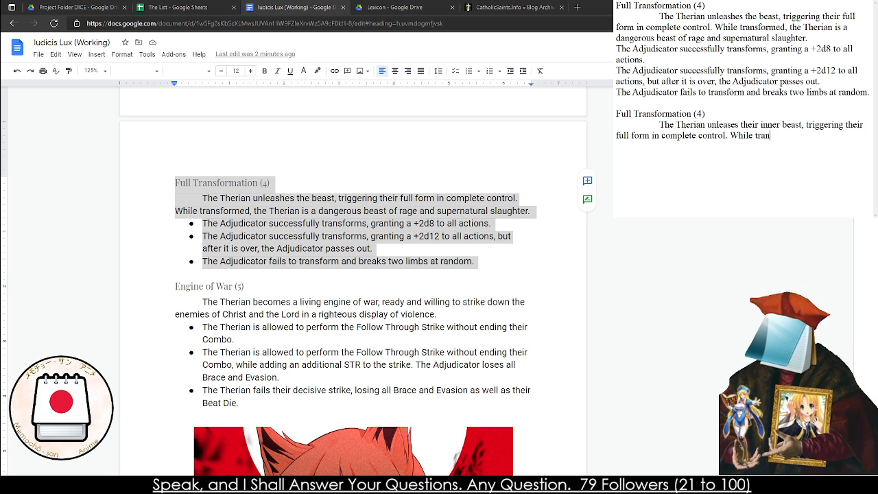
pyautogui.write('sformed, the')
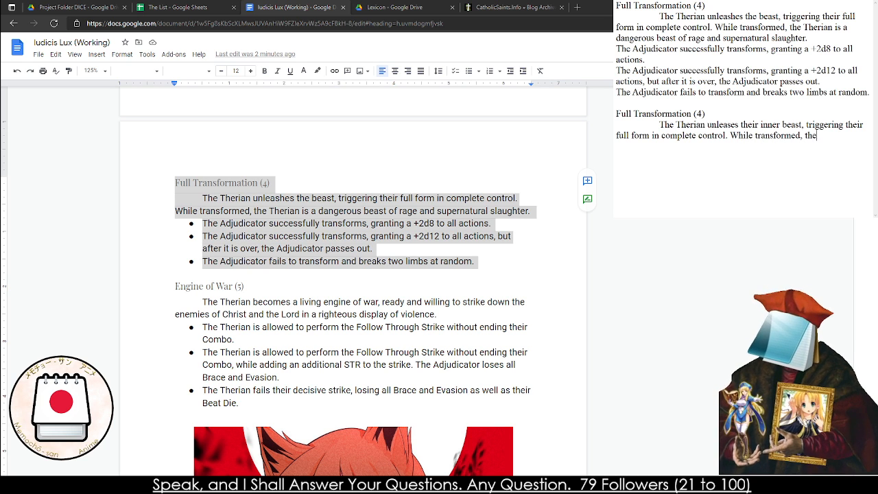
pyautogui.write(' Therian is a da')
pyautogui.press('BackSpace')
pyautogui.press('BackSpace')
pyautogui.press('BackSpace')
pyautogui.write('dangero')
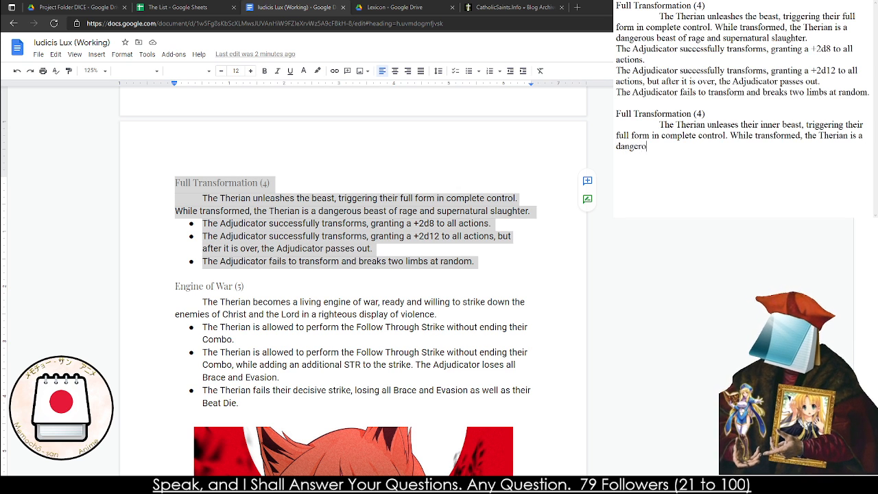
pyautogui.press('BackSpace')
pyautogui.write('rous whirlwhi')
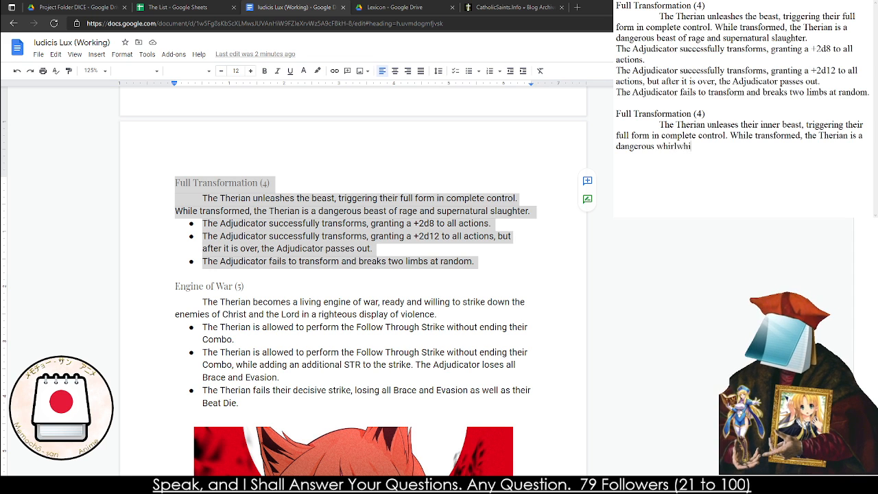
pyautogui.write('rlwind')
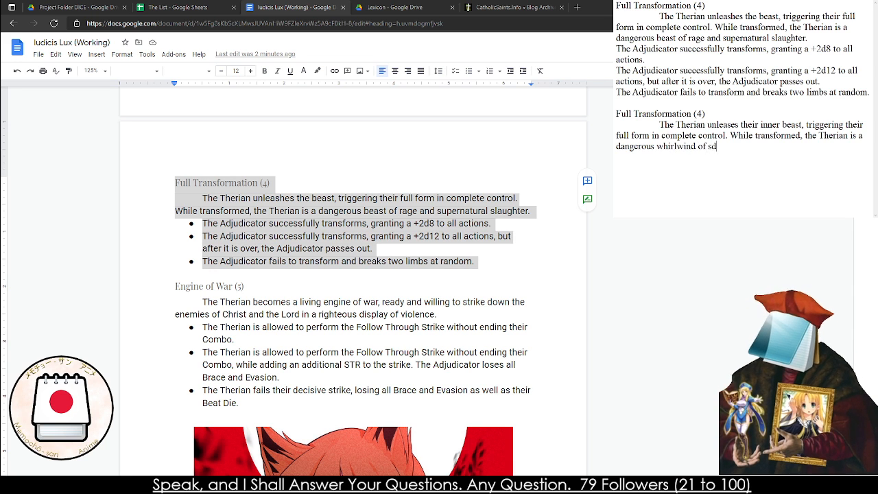
pyautogui.write(' of destrusttion')
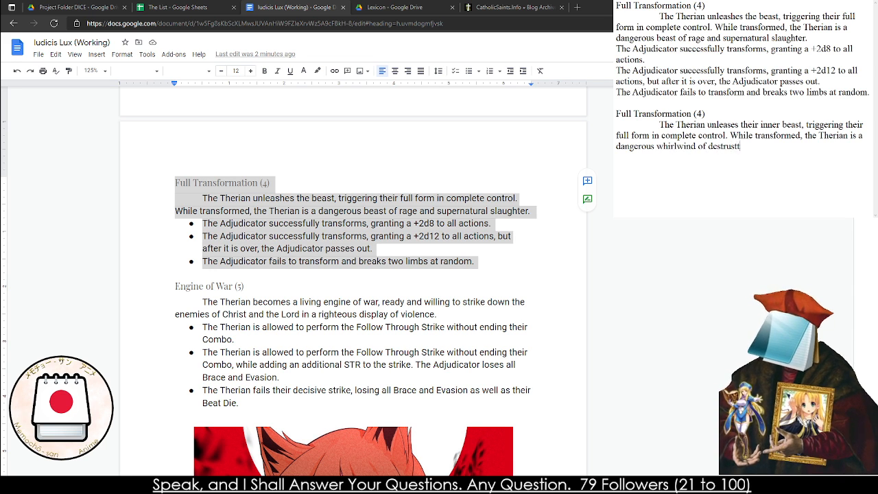
# Complete the description's second sentence with "whirlwind of destruction and supernatural slaughter."
pyautogui.press('BackSpace')
pyautogui.press('BackSpace')
pyautogui.press('BackSpace')
pyautogui.press('BackSpace')
pyautogui.press('BackSpace')
pyautogui.press('BackSpace')
pyautogui.press('BackSpace')
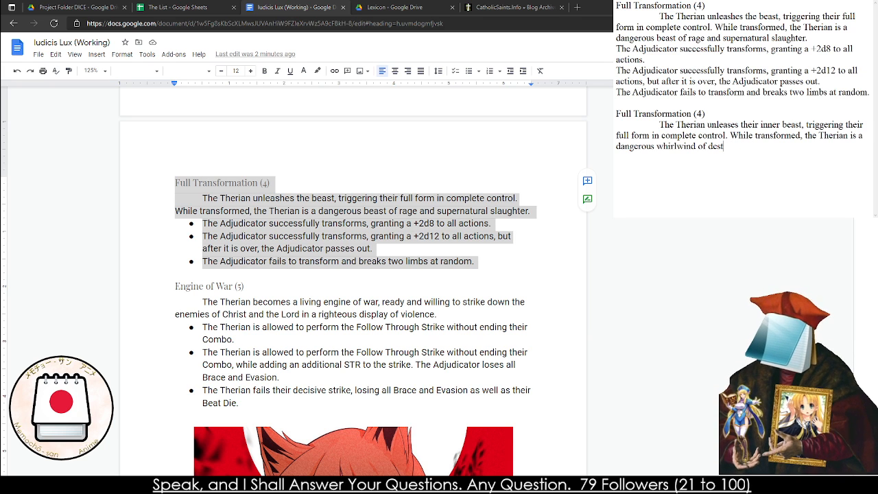
pyautogui.write('uction to those a')
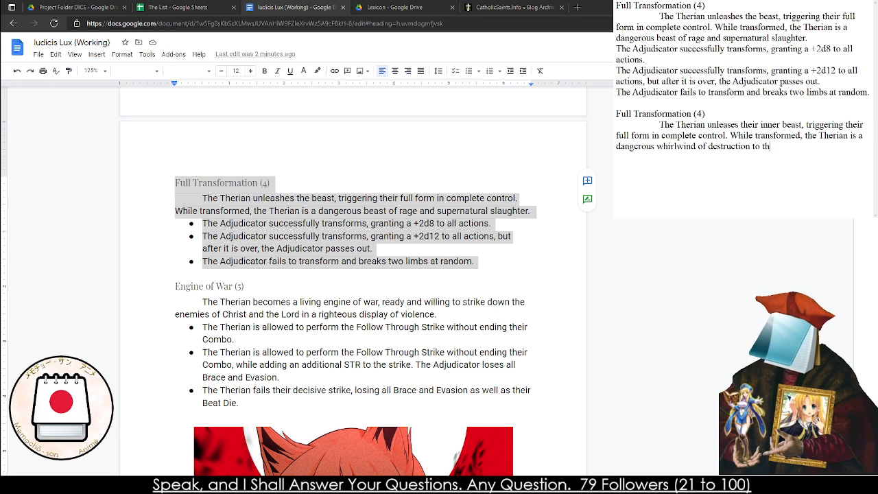
pyautogui.press('BackSpace')
pyautogui.press('BackSpace')
pyautogui.press('BackSpace')
pyautogui.press('BackSpace')
pyautogui.press('BackSpace')
pyautogui.press('BackSpace')
pyautogui.press('BackSpace')
pyautogui.press('BackSpace')
pyautogui.press('BackSpace')
pyautogui.press('BackSpace')
pyautogui.write('a')
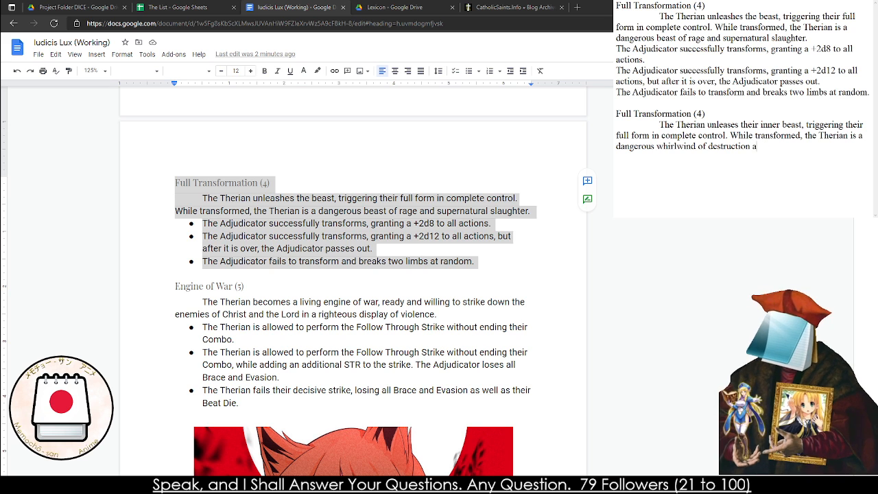
pyautogui.write('nd supernatural slaughter.')
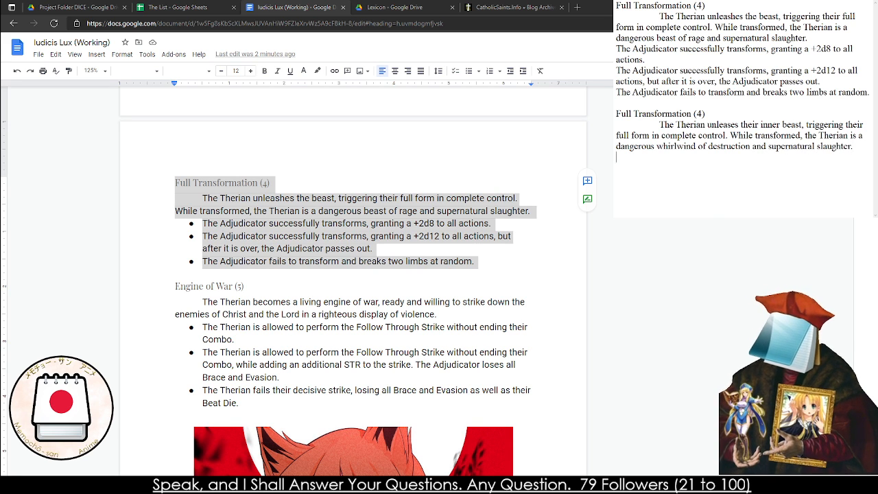
# Copy the original +2d8 and +2d12 effects beneath the rewritten Full Transformation (4) description in the notes
pyautogui.moveTo(821, 82); pyautogui.dragTo(615, 49)
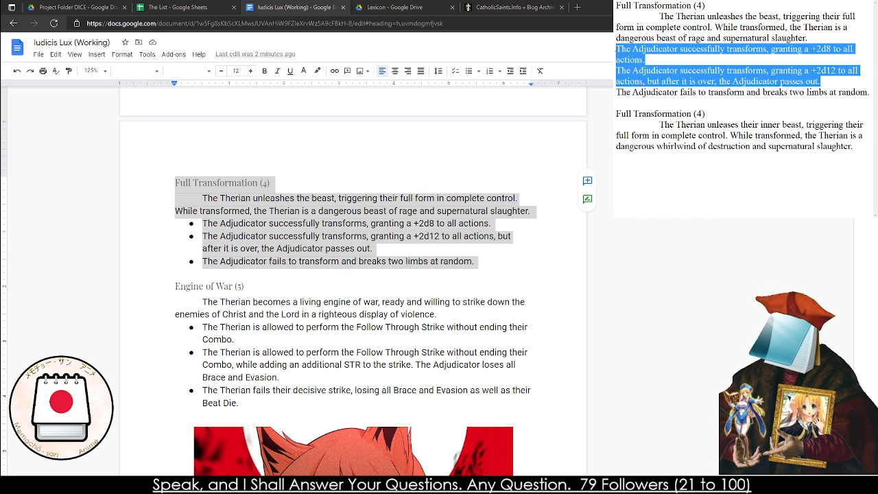
pyautogui.hotkey('ctrl', 'c')
pyautogui.click(627, 171)
pyautogui.hotkey('ctrl', 'v')
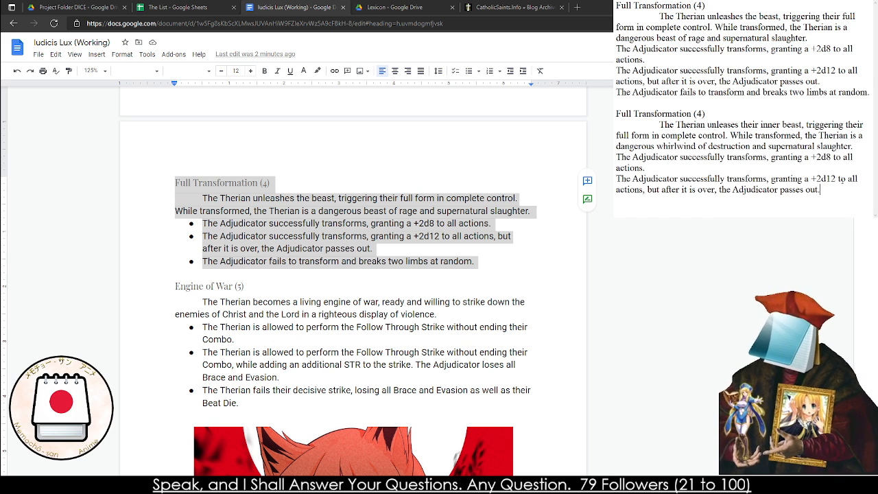
# Limit the rewritten entry's +2d12 effect to "for four rounds" and its +2d8 effect to "for three rounds"
pyautogui.click(642, 190)
pyautogui.write('for ')
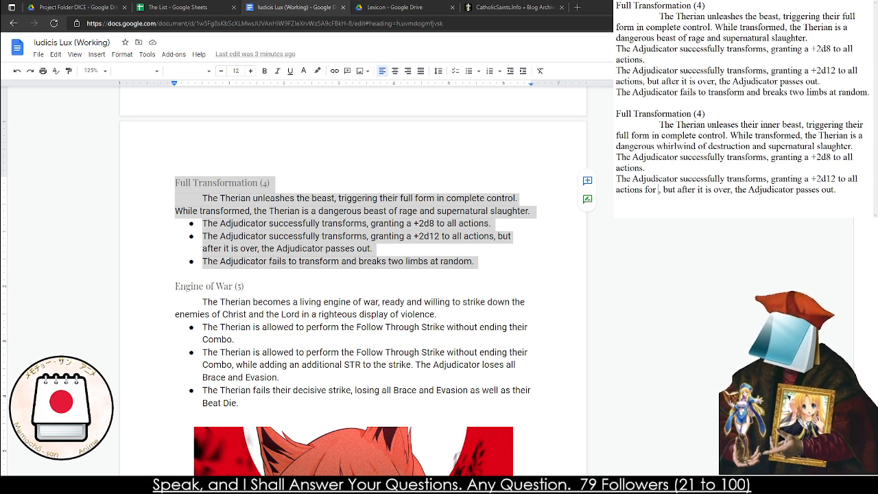
pyautogui.write('four rounds')
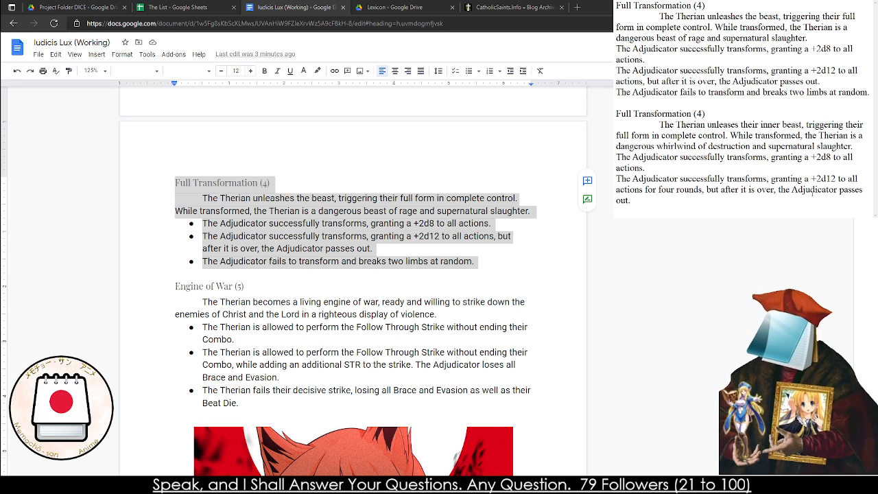
pyautogui.click(643, 167)
pyautogui.write('for ')
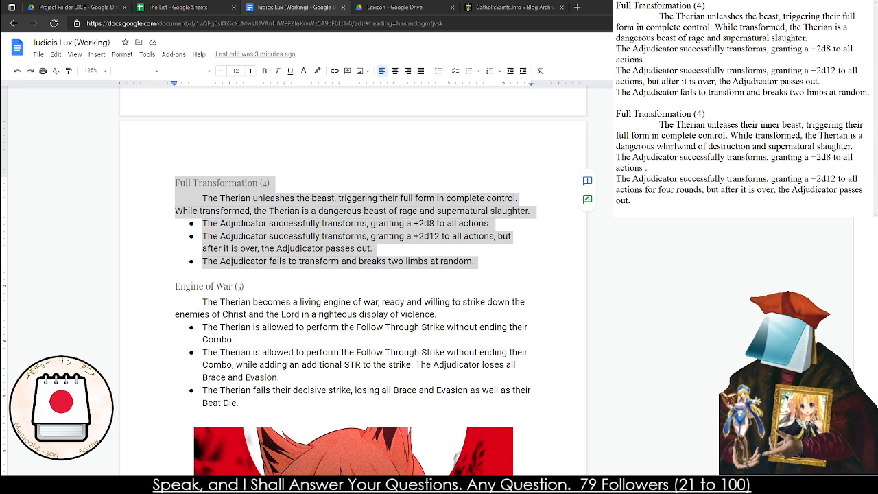
pyautogui.write('three rounds.')
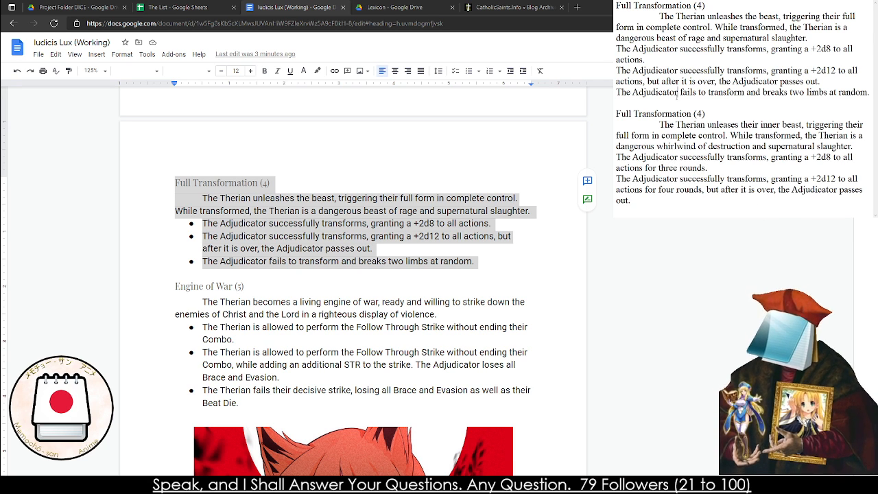
# Copy the failure effect to the end of the rewritten entry and change its penalty to "gains two Stigmata of their choice."
pyautogui.moveTo(614, 91); pyautogui.dragTo(709, 101)
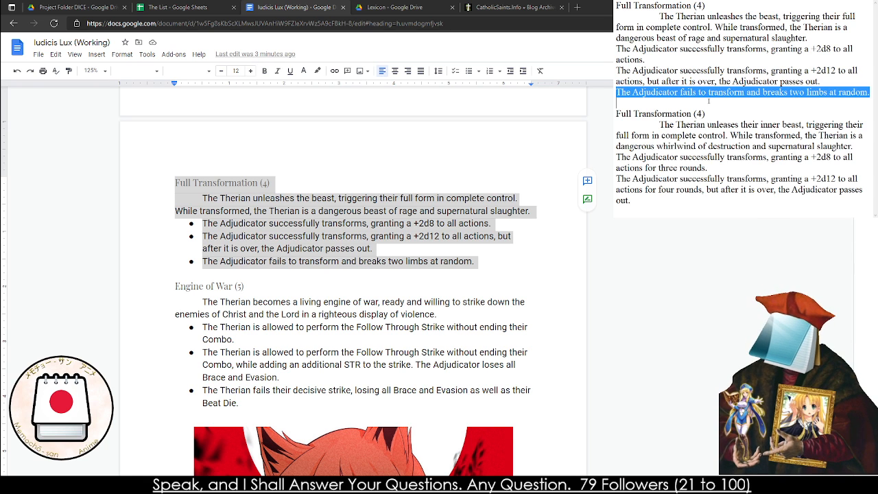
pyautogui.click(673, 202)
pyautogui.press('Return')
pyautogui.hotkey('ctrl', 'v')
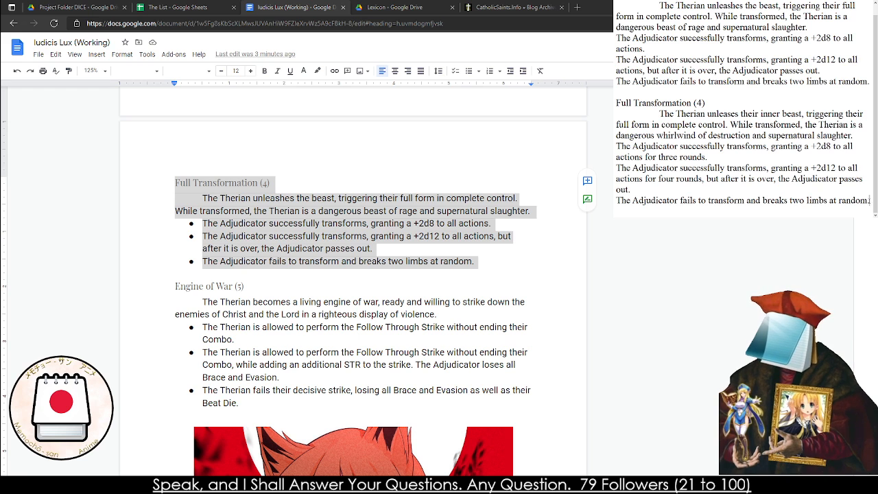
pyautogui.moveTo(871, 201); pyautogui.dragTo(761, 201)
pyautogui.write('gains two Stigmata')
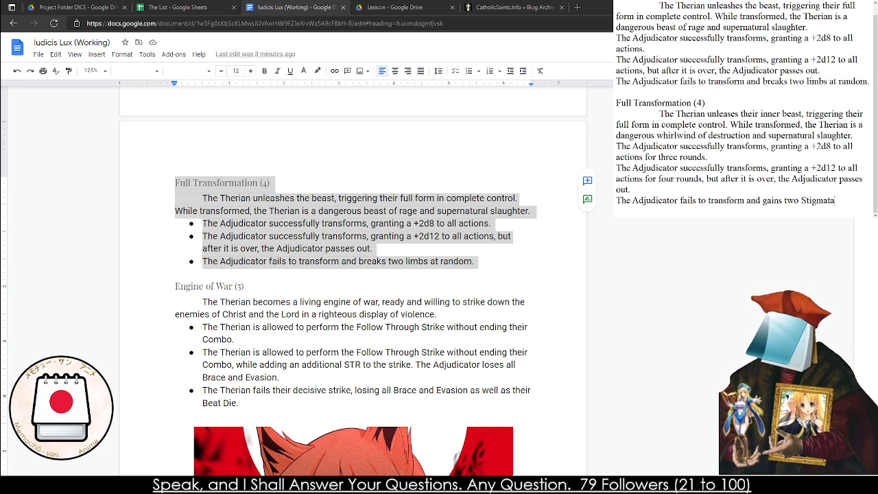
pyautogui.write(' of their choice.')
# Replace the whole Full Transformation (4) miracle in the rulebook with the rewritten version from the notes
pyautogui.hotkey('ctrl', 'a')
pyautogui.click(674, 208)
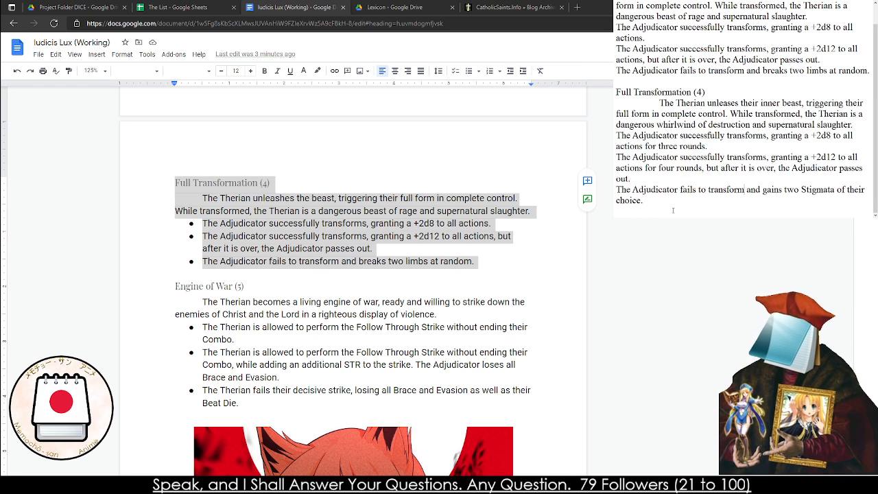
pyautogui.moveTo(673, 207); pyautogui.dragTo(616, 92)
pyautogui.moveTo(475, 261); pyautogui.dragTo(173, 184)
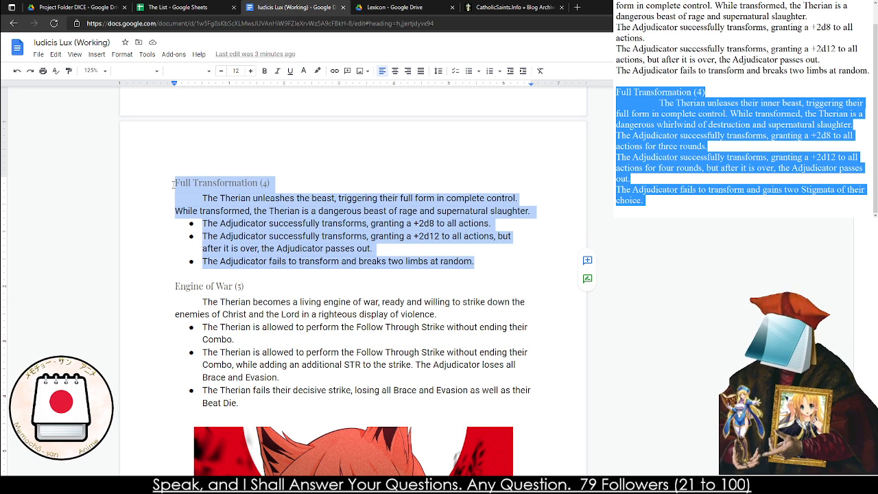
pyautogui.hotkey('ctrl', 'v')
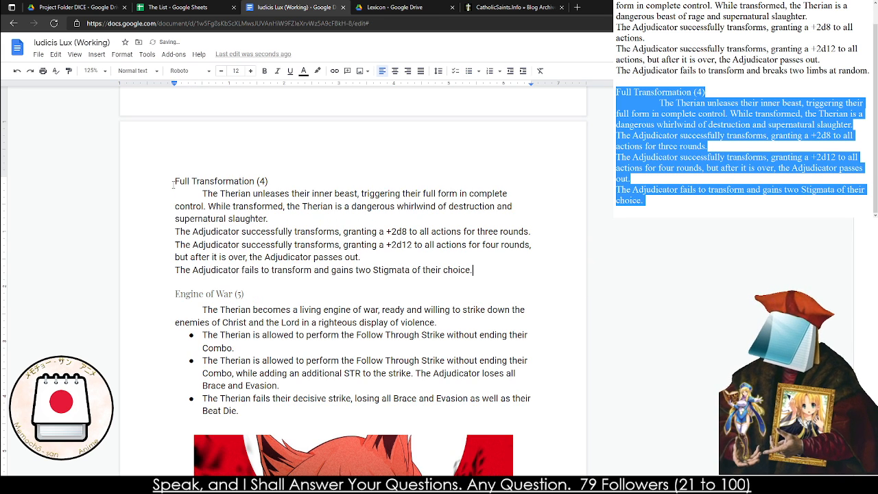
# Apply the Heading 4 style to the Full Transformation (4) title in the rulebook
pyautogui.tripleClick(174, 182)
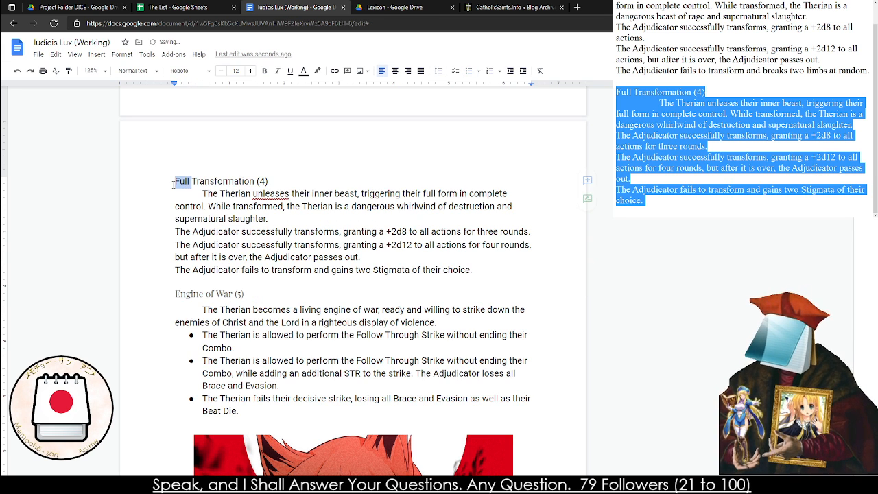
pyautogui.click(137, 71)
pyautogui.click(168, 234)
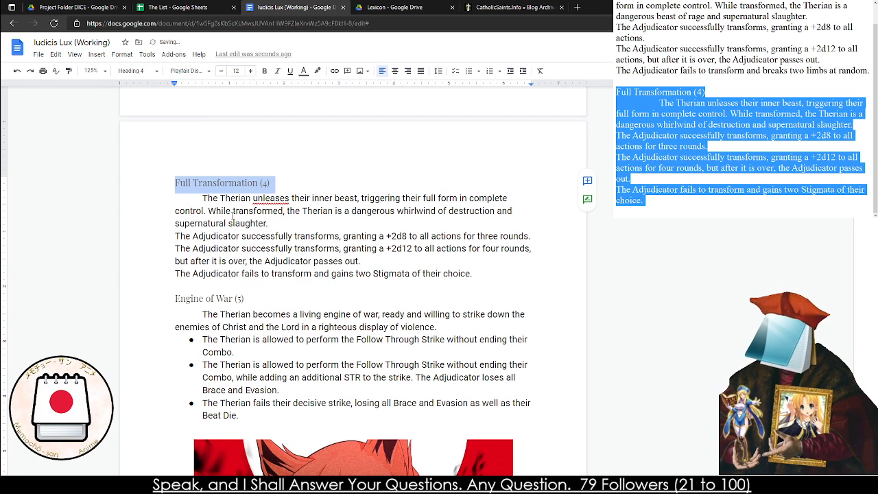
# Correct "unleases" to "unleash" in the rulebook's Full Transformation (4) description and format its three effect lines as a bulleted list
pyautogui.rightClick(263, 199)
pyautogui.click(290, 220)
pyautogui.moveTo(175, 236); pyautogui.dragTo(431, 275)
pyautogui.hotkey('ctrl', 'shift', '8')
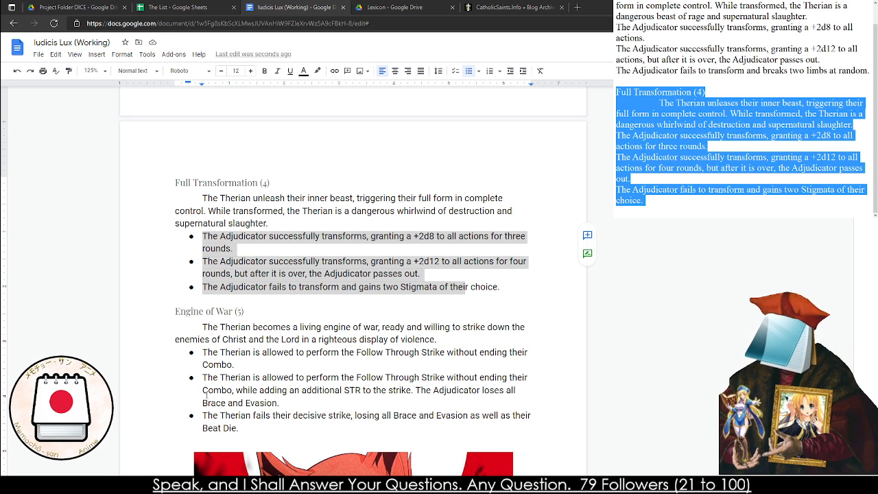
# Review the Therian Miracles section around the revised Full Transformation (4), including Engine of War (5) and the earlier miracles
pyautogui.scroll(-4, 279, 452)
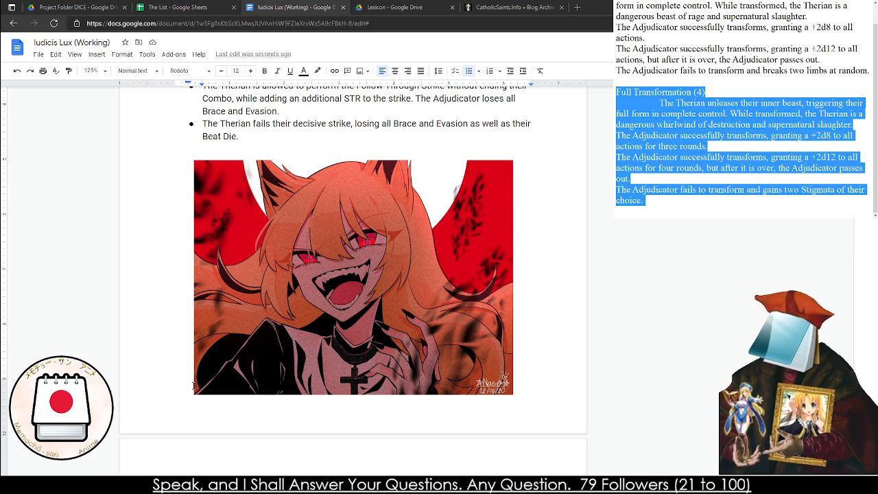
pyautogui.scroll(1, 195, 374)
pyautogui.scroll(20, 195, 372)
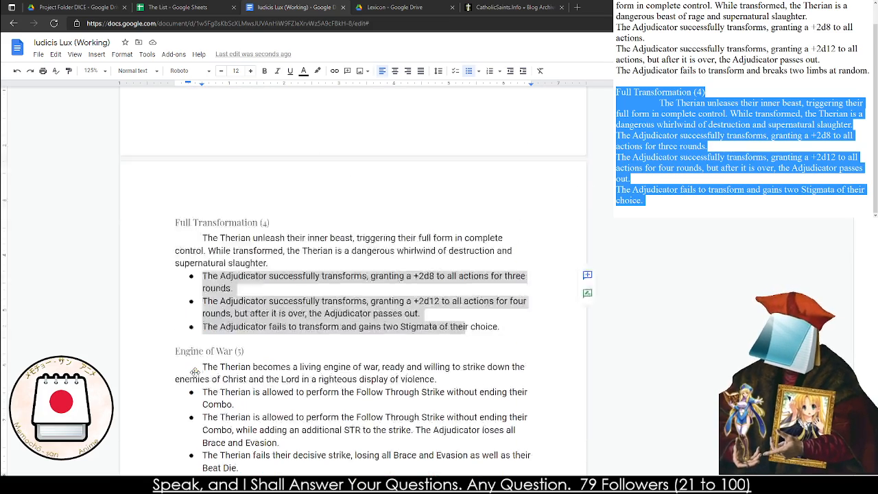
pyautogui.scroll(1, 241, 354)
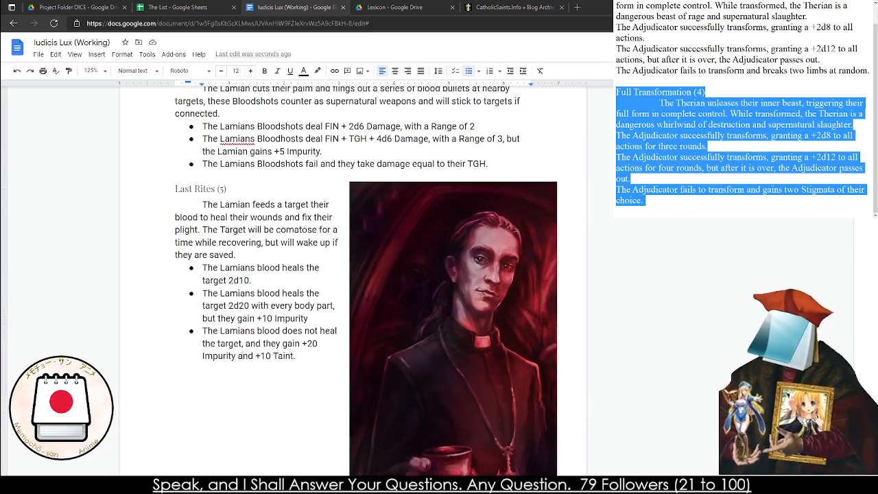
pyautogui.scroll(-6, 236, 354)
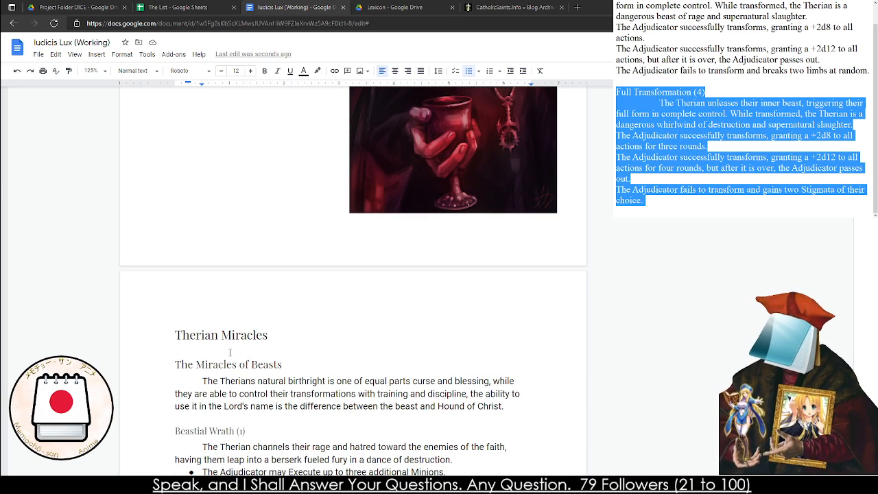
pyautogui.scroll(-4, 217, 344)
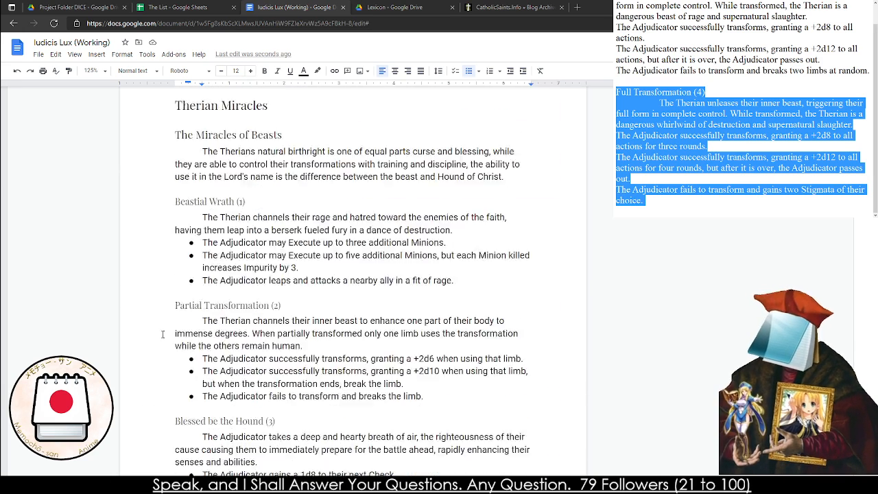
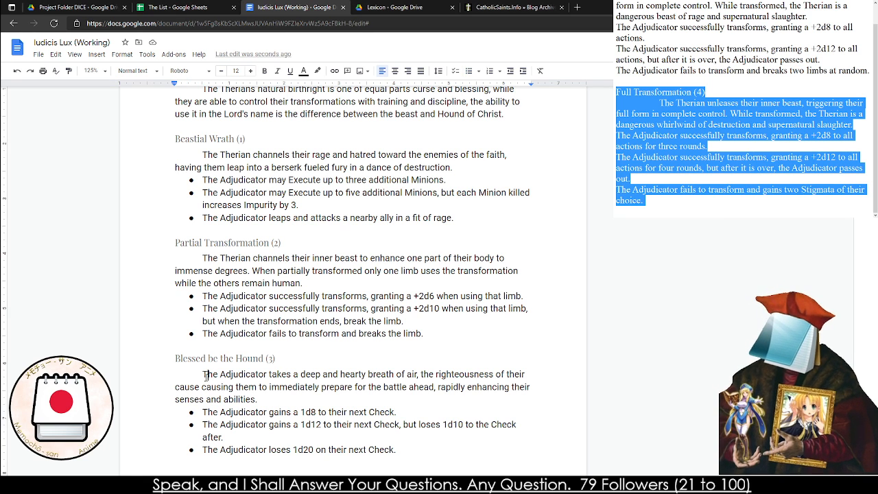
# Review Blessed be the Hound (3), Full Transformation (4) and the description and effects of Engine of War (5) in the rulebook
pyautogui.scroll(-3, 252, 283)
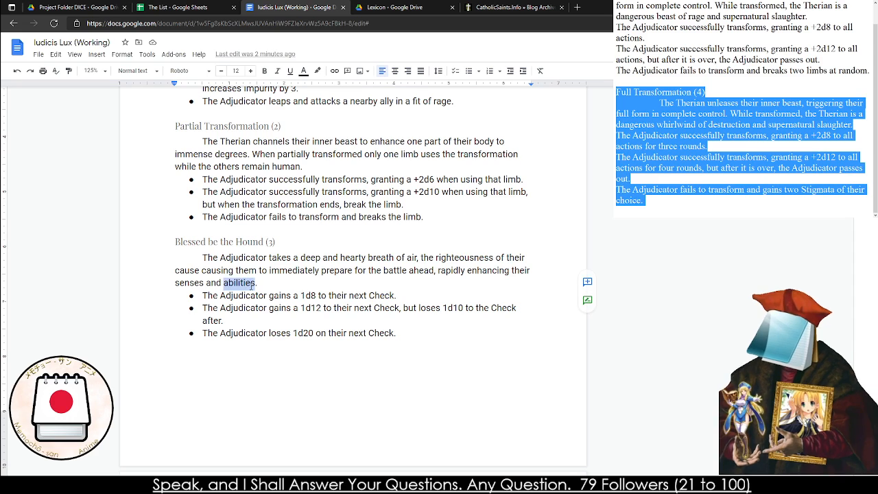
pyautogui.tripleClick(252, 283)
pyautogui.click(277, 285)
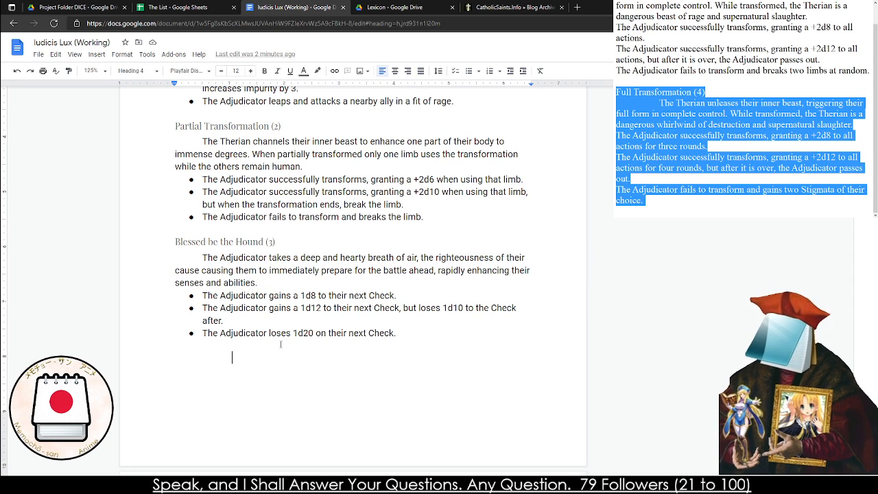
pyautogui.click(348, 300)
pyautogui.scroll(-7, 328, 300)
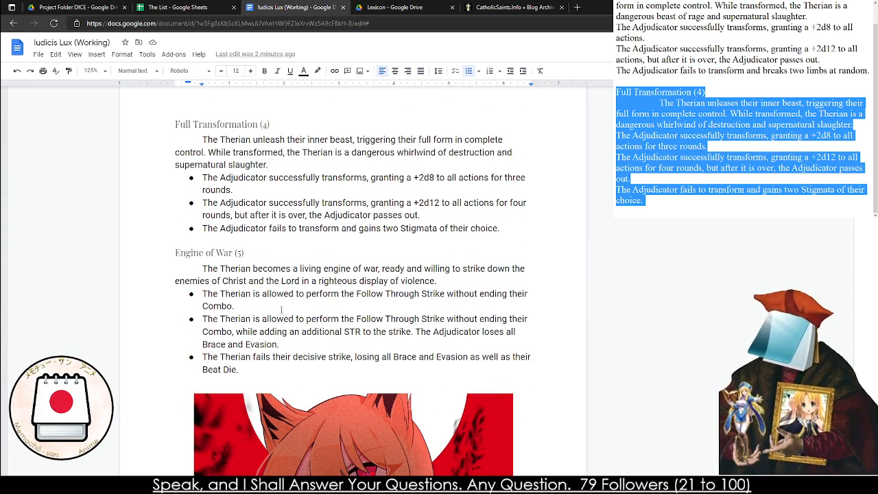
pyautogui.tripleClick(233, 223)
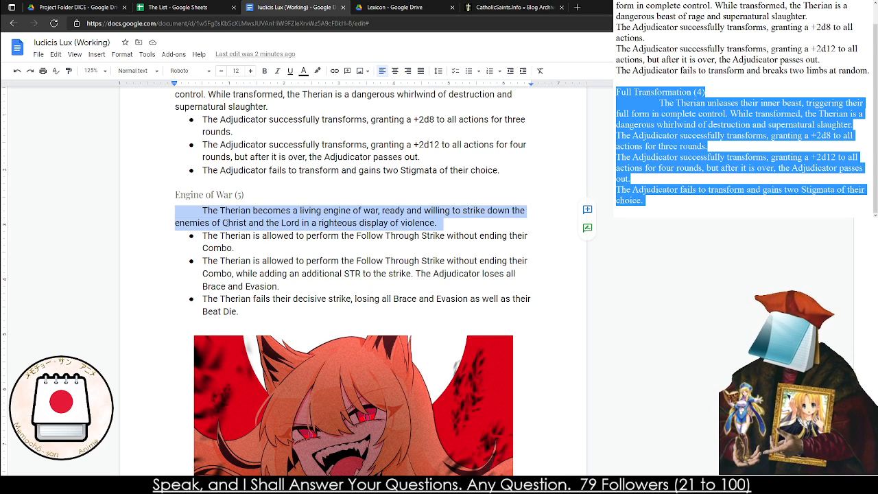
pyautogui.doubleClick(234, 223)
pyautogui.tripleClick(233, 236)
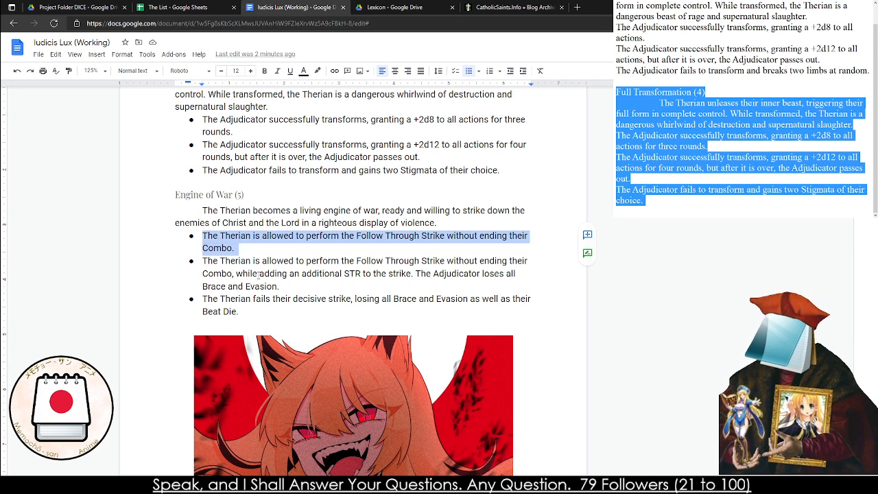
pyautogui.tripleClick(258, 274)
pyautogui.click(259, 274)
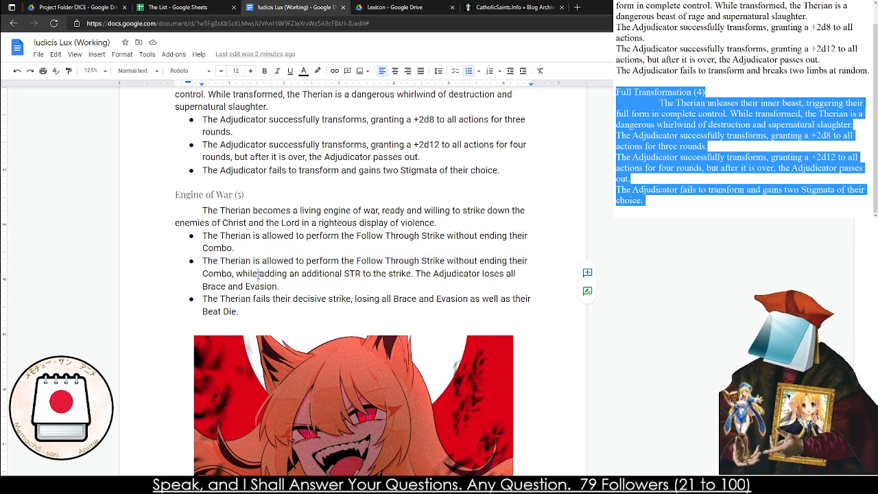
pyautogui.tripleClick(259, 274)
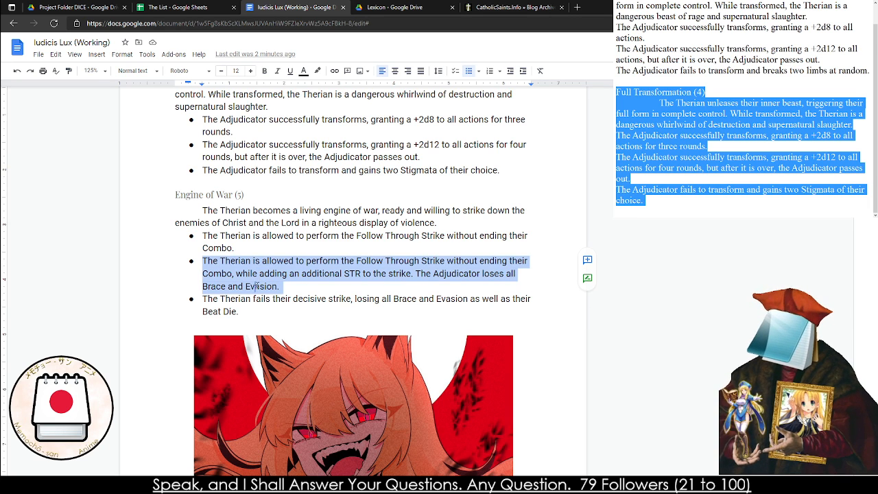
pyautogui.tripleClick(257, 286)
pyautogui.click(257, 286)
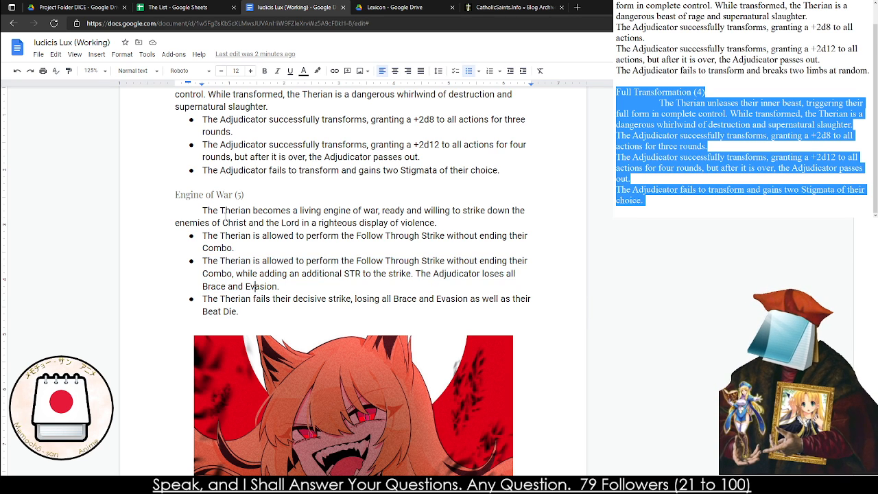
pyautogui.tripleClick(224, 215)
# Replace the contents of the notes with the three Engine of War (5) effect lines copied from the rulebook
pyautogui.moveTo(204, 237); pyautogui.dragTo(243, 348)
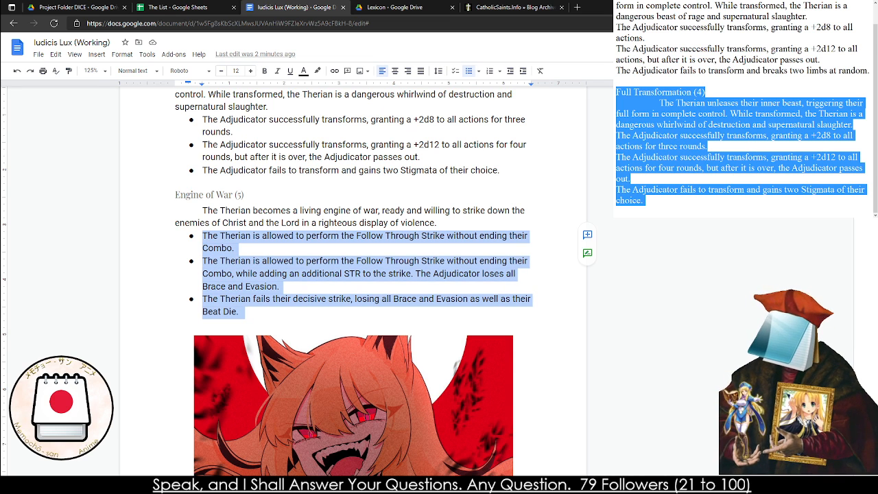
pyautogui.hotkey('ctrl', 'c')
pyautogui.click(687, 161)
pyautogui.hotkey('ctrl', 'v')
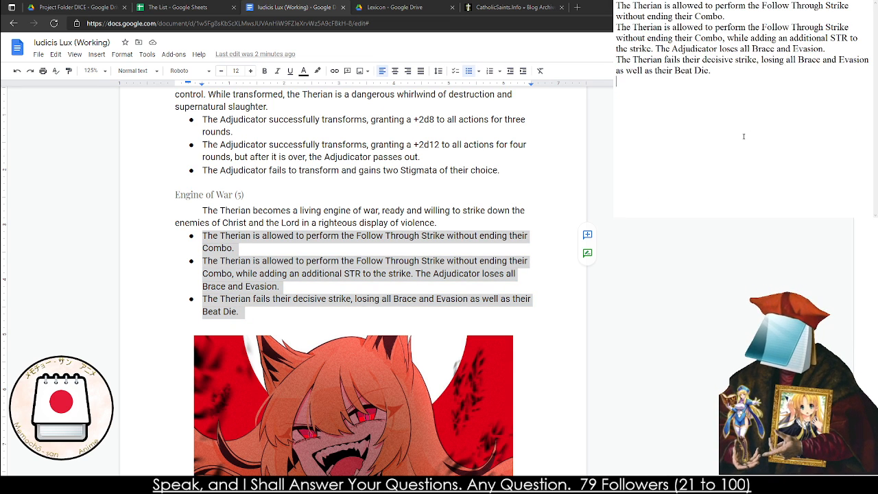
# Start a separate line reading "The Therian is allowed to" below the copied Engine of War effects in the notes
pyautogui.press('Return')
pyautogui.press('Return')
pyautogui.write('The Therian is a')
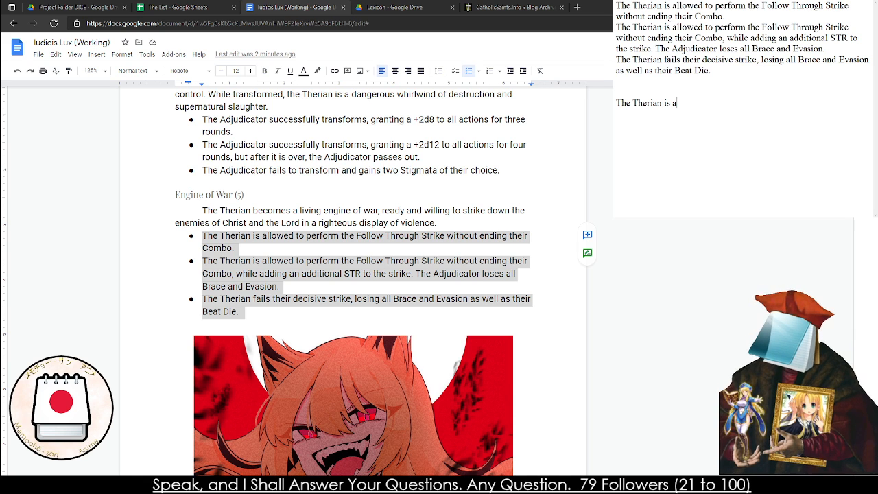
pyautogui.write('llowed to')
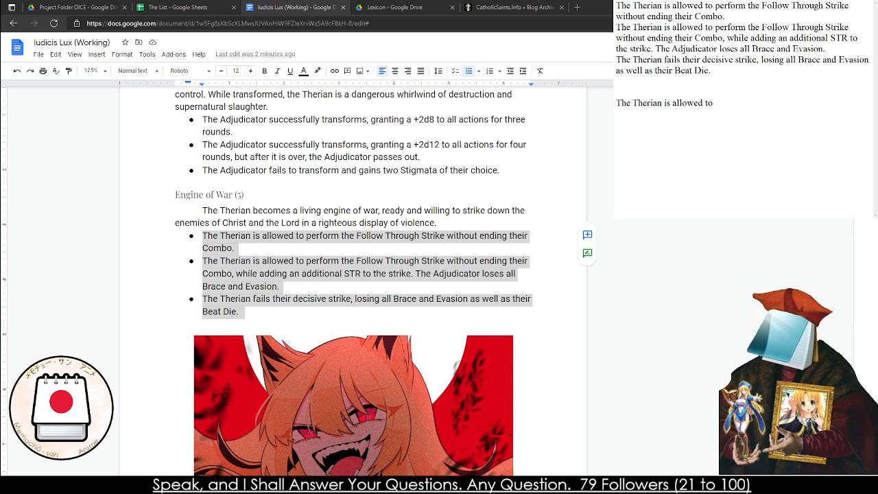
pyautogui.hotkey('ctrl', 'a')
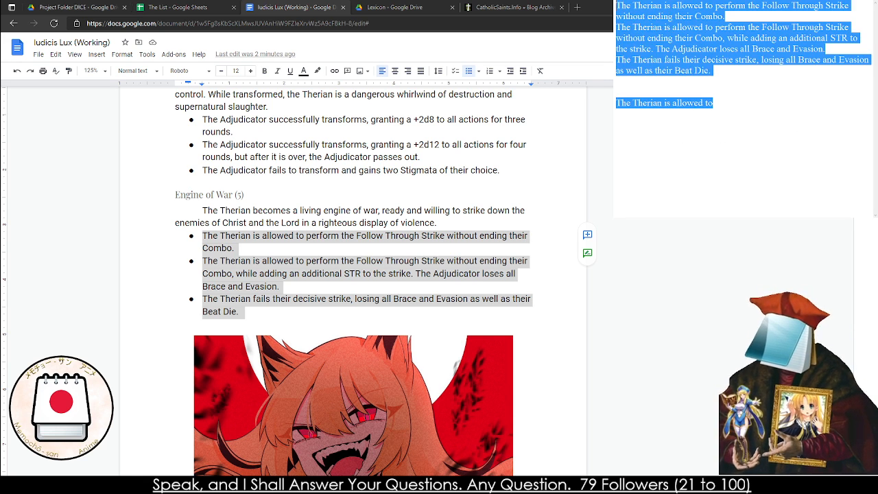
pyautogui.moveTo(742, 6); pyautogui.dragTo(741, 1)
# Change the second effect in the notes to add STR+TGH to the strike and end with "The Adjudicator reduces current Conviction by half."
pyautogui.click(772, 38)
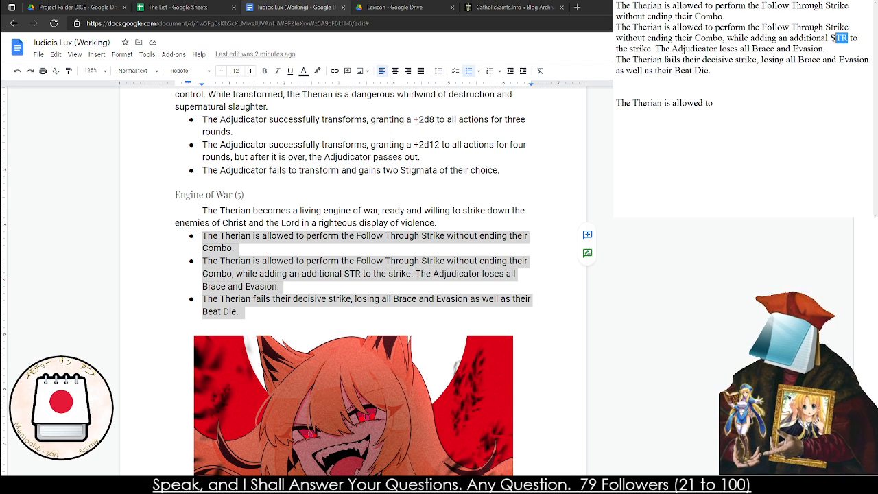
pyautogui.write('+TGH')
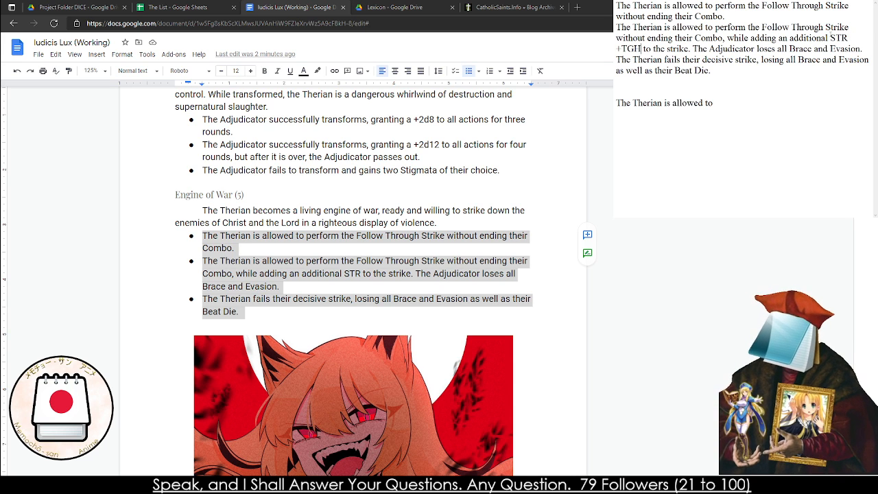
pyautogui.moveTo(863, 49); pyautogui.dragTo(755, 48)
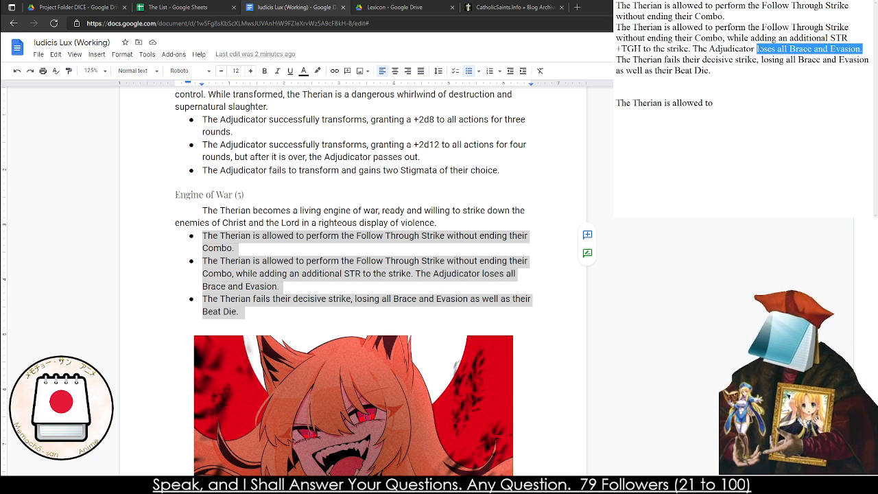
pyautogui.write('reduces curren')
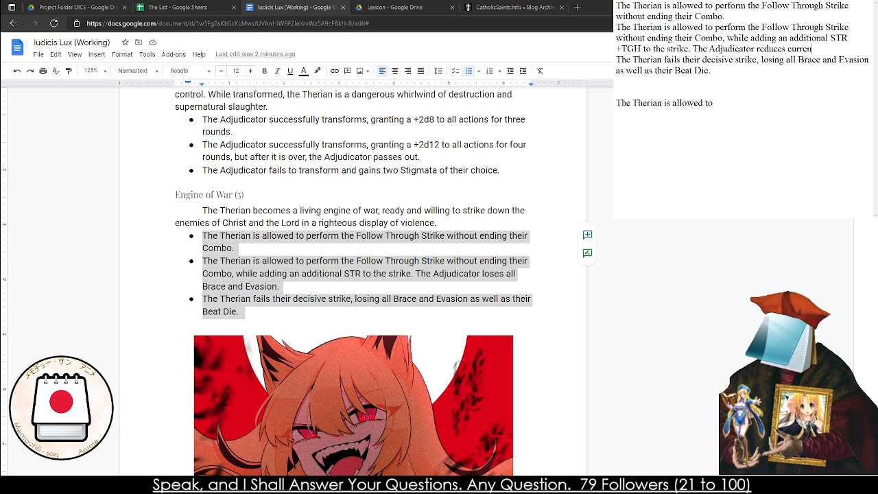
pyautogui.write('t Conviction')
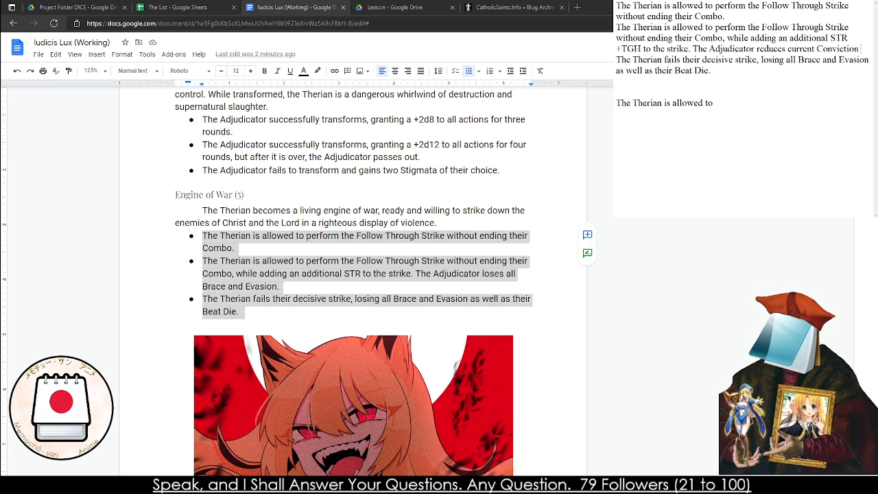
pyautogui.write(' by')
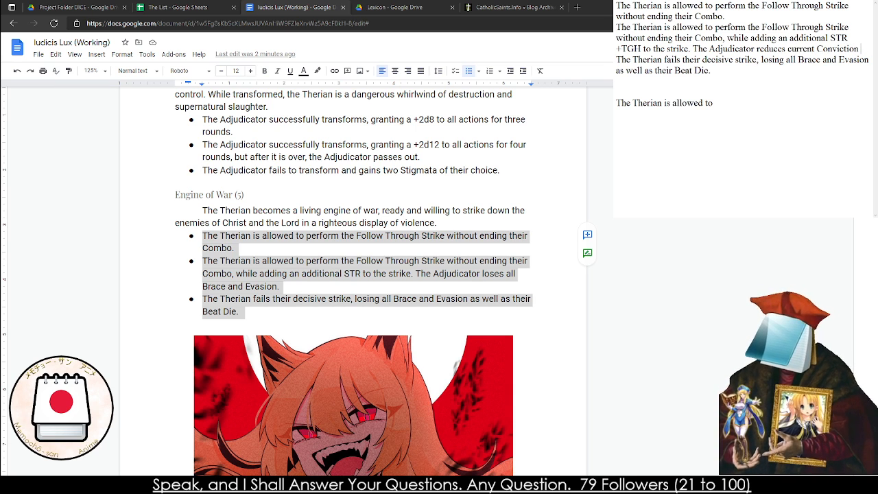
pyautogui.write(' half.')
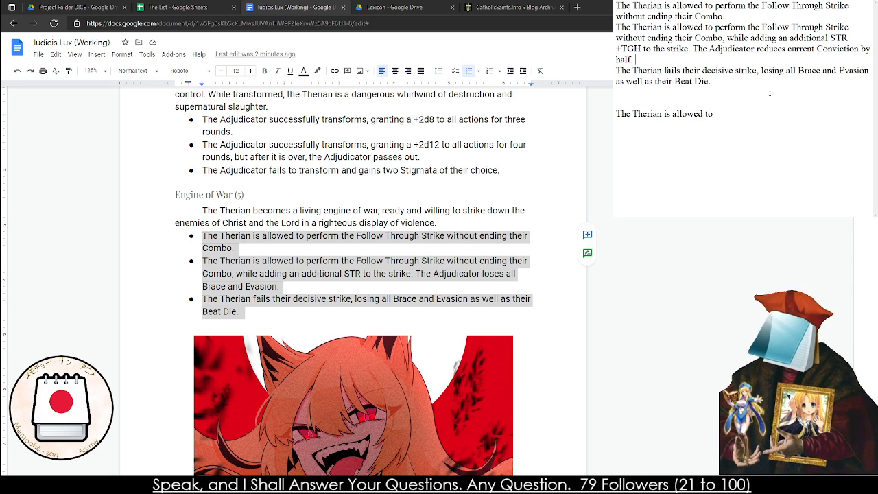
# Extend the third effect in the notes, after "Beat Die", with ", taking 2d10 Conviction damage."
pyautogui.moveTo(713, 81); pyautogui.dragTo(616, 70)
pyautogui.click(713, 81)
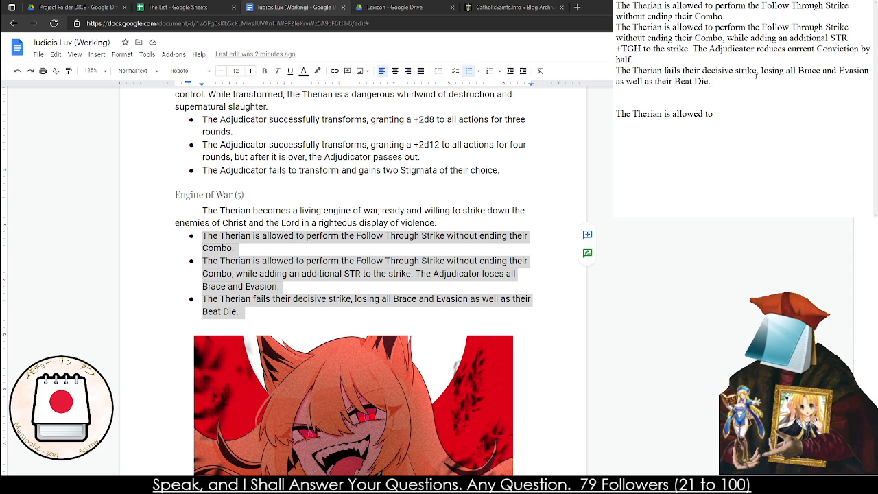
pyautogui.moveTo(713, 80); pyautogui.dragTo(616, 80)
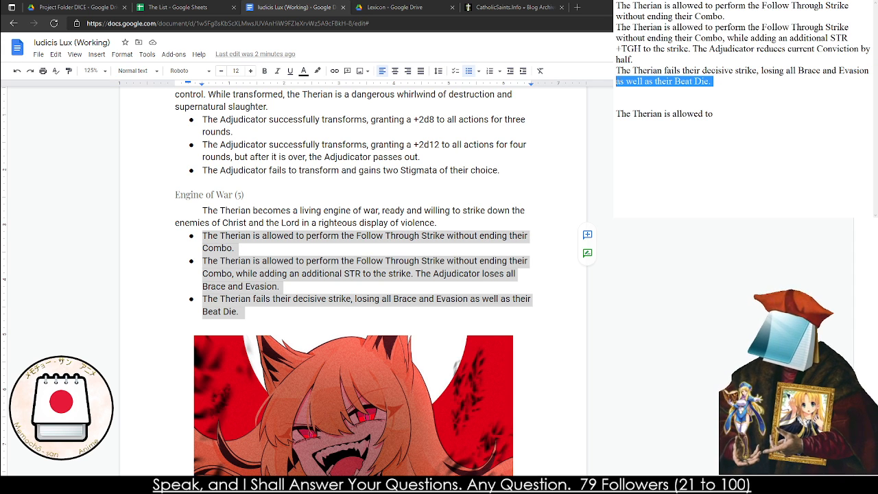
pyautogui.click(713, 81)
pyautogui.press('BackSpace')
pyautogui.press('BackSpace')
pyautogui.write(',')
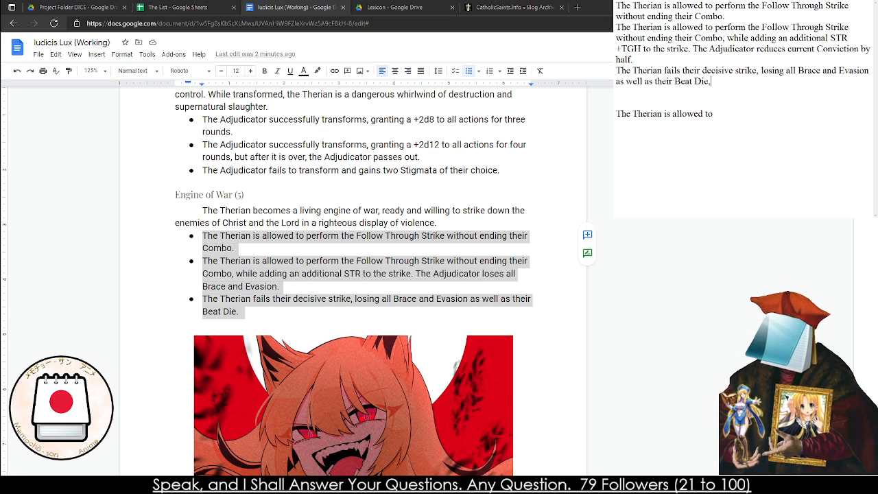
pyautogui.write(' taking 2d10 C')
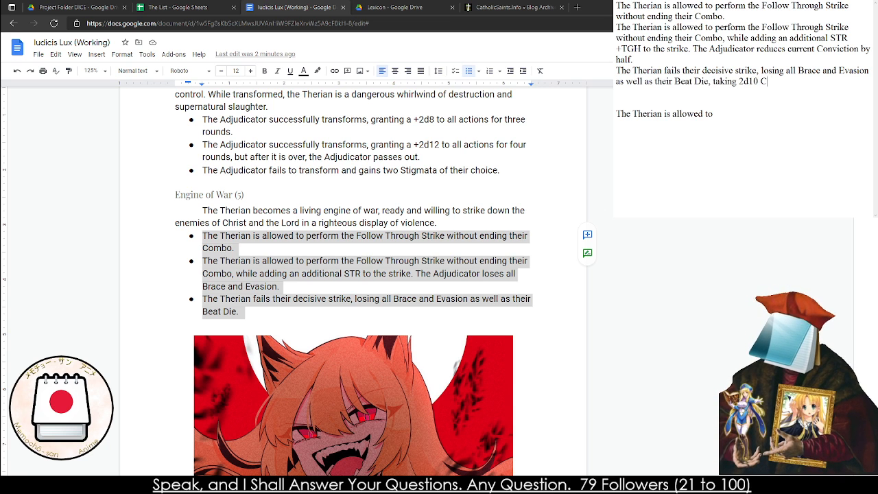
pyautogui.write('onviction damage.')
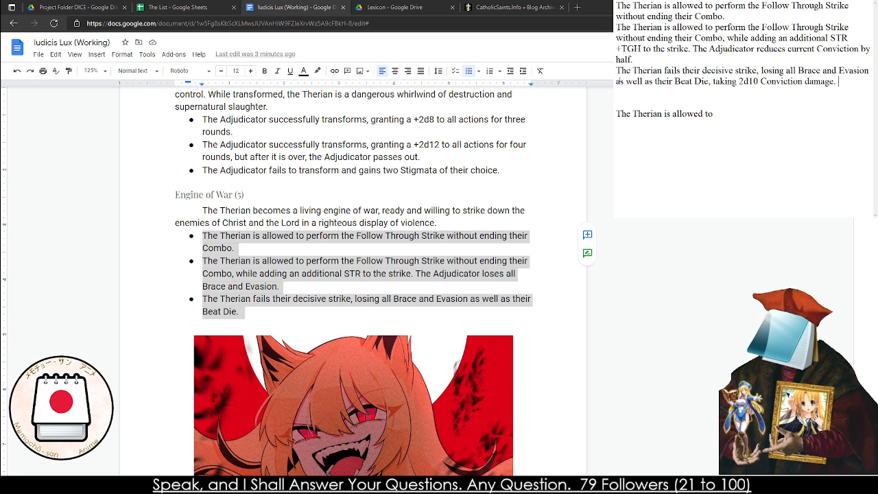
# Replace the three Engine of War (5) bullets in the rulebook with the revised effects from the notes and remove the surplus empty bullets
pyautogui.moveTo(854, 88); pyautogui.dragTo(616, 2)
pyautogui.click(268, 262)
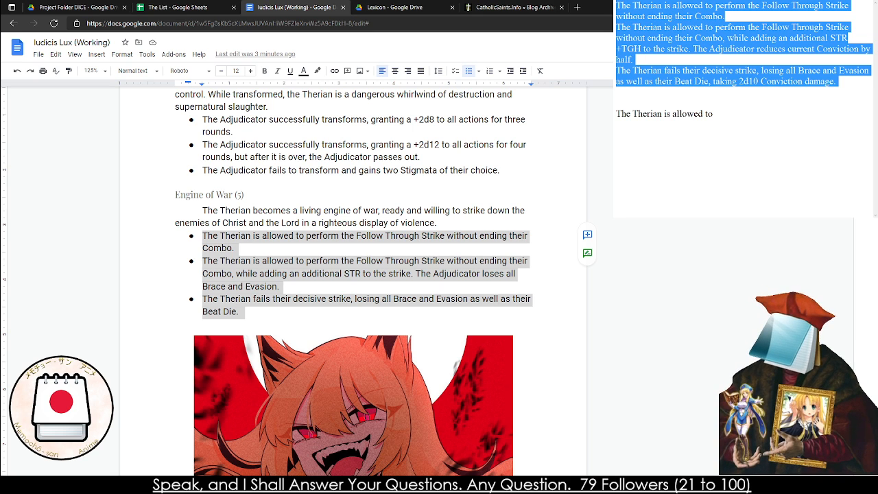
pyautogui.moveTo(256, 310); pyautogui.dragTo(203, 237)
pyautogui.hotkey('ctrl', 'v')
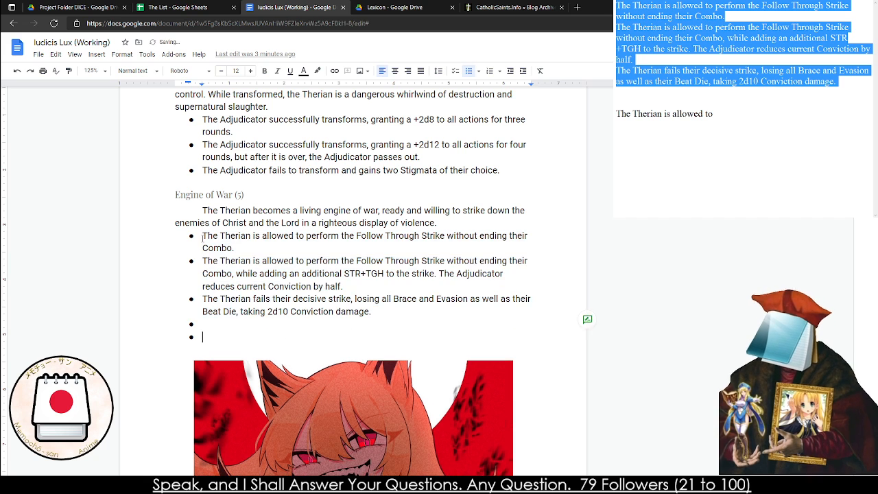
pyautogui.press('BackSpace')
pyautogui.press('BackSpace')
pyautogui.press('BackSpace')
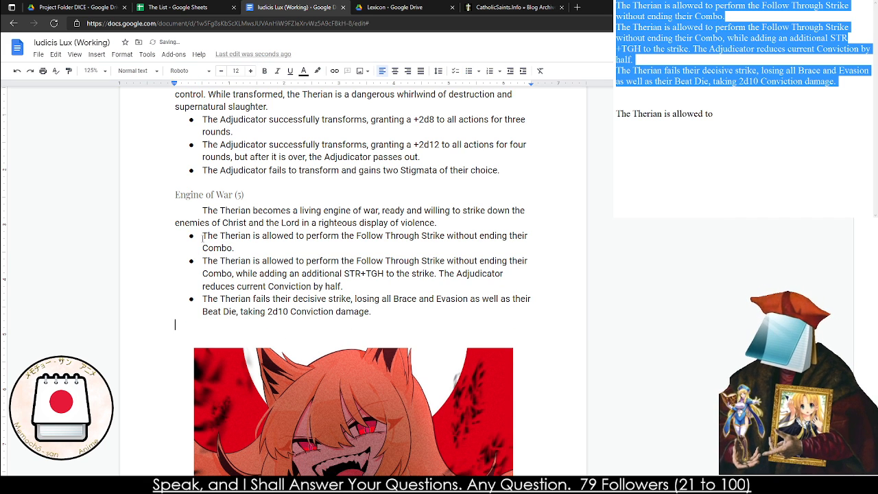
# Add "Reduce the Complexity of all Sense Checks by" to the end of the first effect of Blessed be the Hound (3)
pyautogui.scroll(-1, 124, 322)
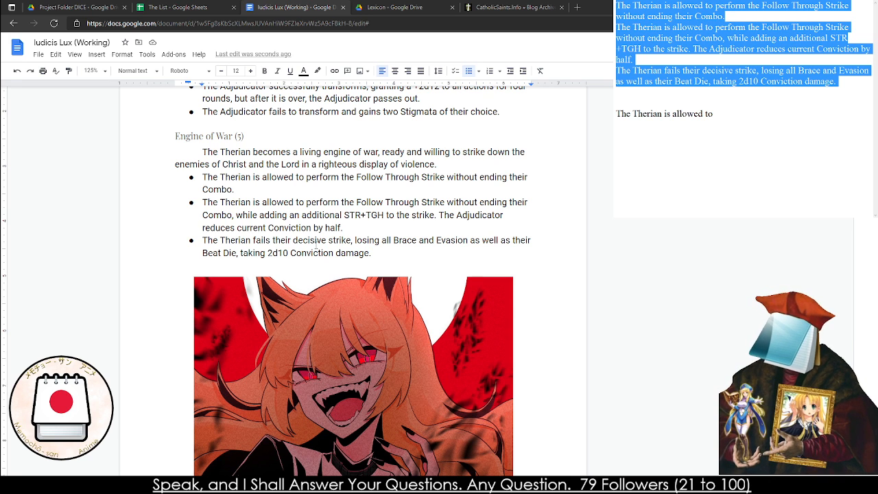
pyautogui.scroll(4, 315, 240)
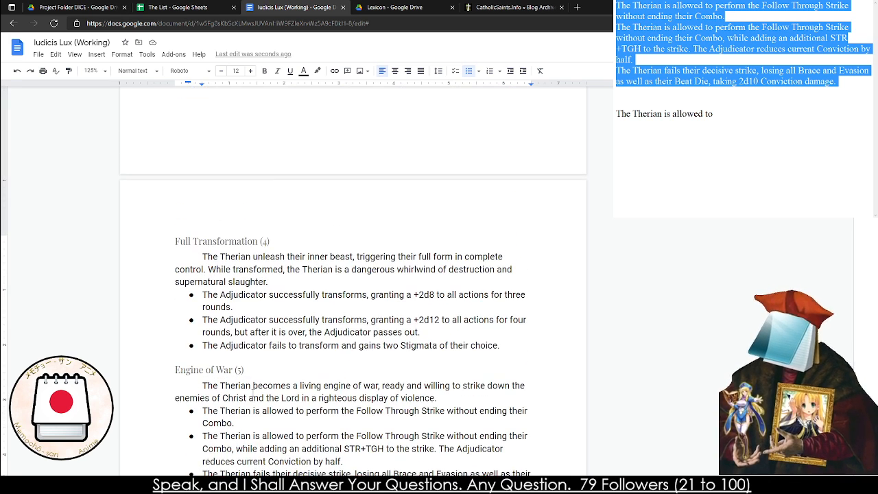
pyautogui.scroll(3, 252, 384)
pyautogui.click(409, 179)
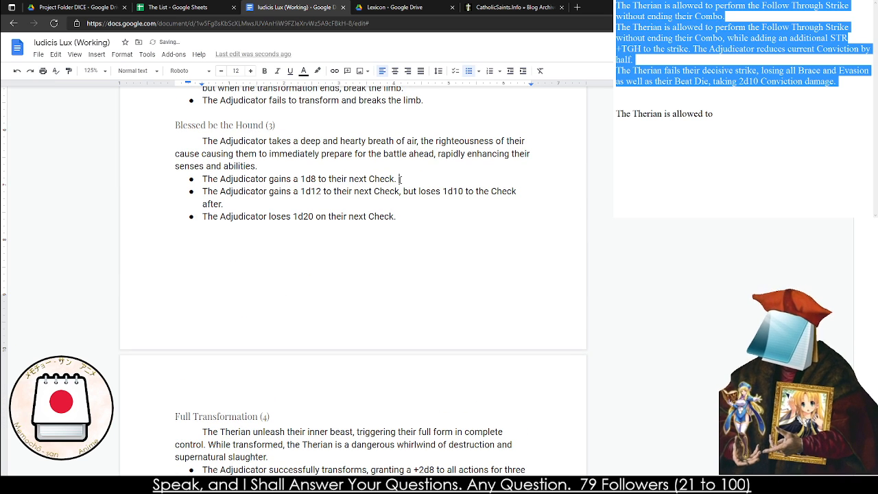
pyautogui.write('Auto-s')
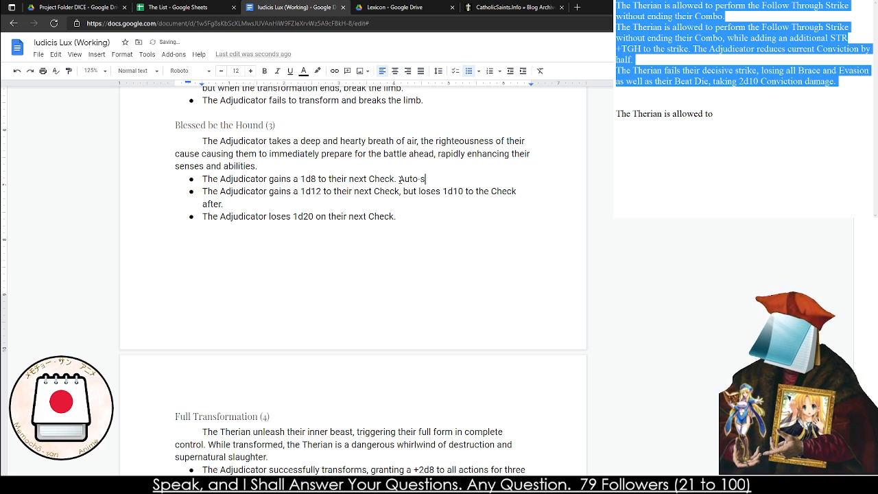
pyautogui.write('uc')
pyautogui.press('BackSpace')
pyautogui.press('BackSpace')
pyautogui.press('BackSpace')
pyautogui.press('BackSpace')
pyautogui.press('BackSpace')
pyautogui.press('BackSpace')
pyautogui.press('BackSpace')
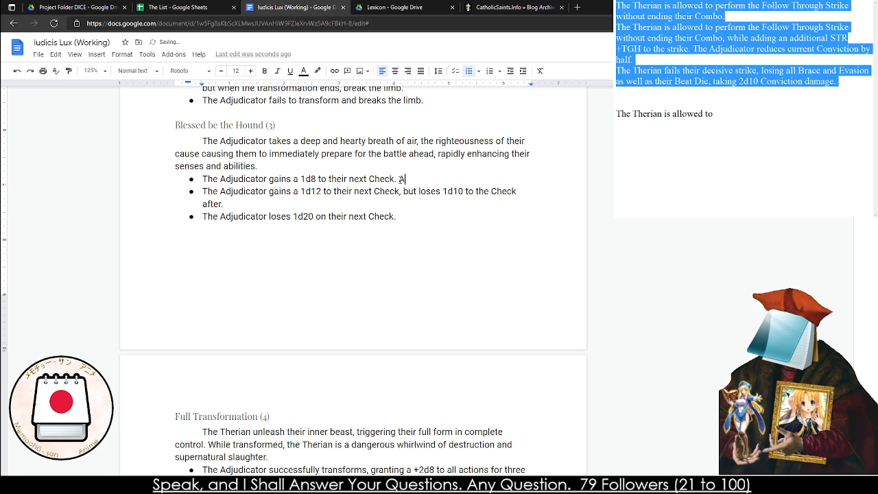
pyautogui.press('BackSpace')
pyautogui.write('Reduce the Com')
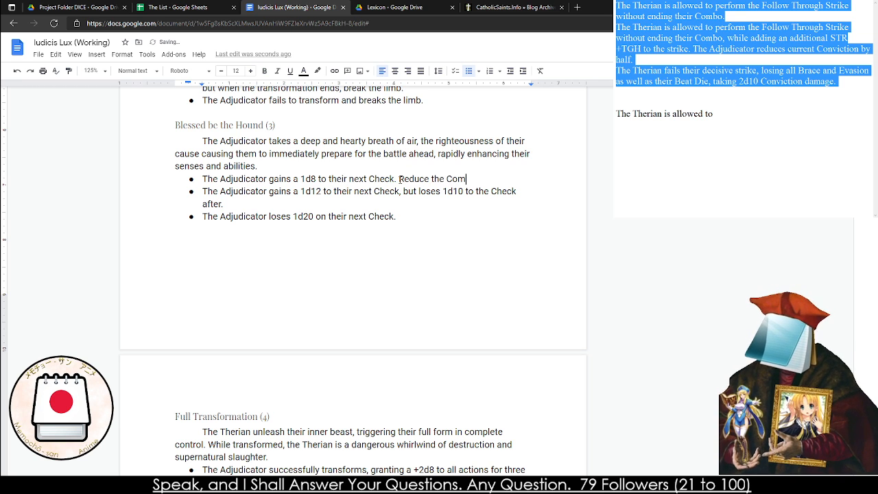
pyautogui.write('plexity of ')
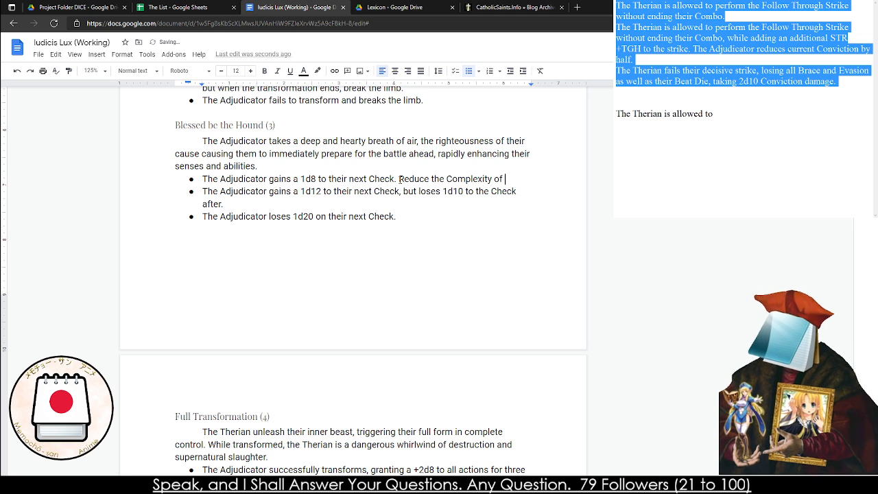
pyautogui.write('all Sense Checks by 1')
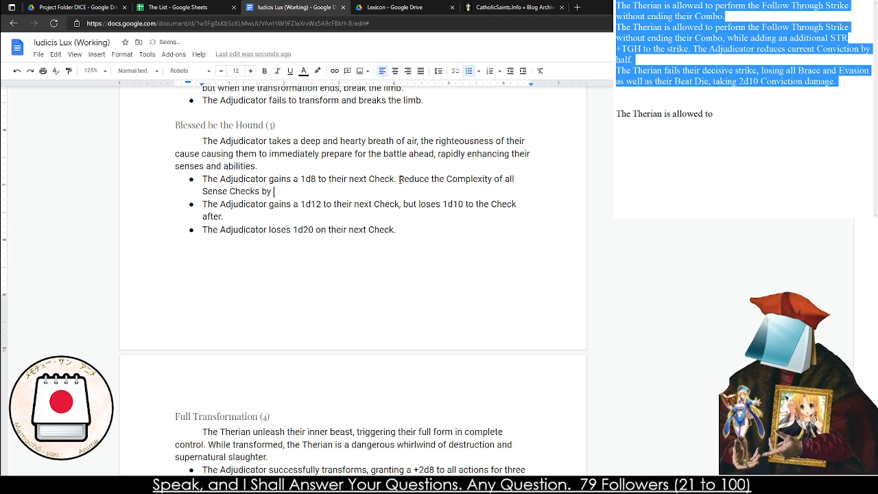
# Shorten the added sentence in the first Blessed be the Hound effect to "Reduce the Complexity by 2."
pyautogui.press('BackSpace')
pyautogui.press('BackSpace')
pyautogui.press('BackSpace')
pyautogui.press('BackSpace')
pyautogui.press('BackSpace')
pyautogui.press('BackSpace')
pyautogui.press('BackSpace')
pyautogui.press('BackSpace')
pyautogui.press('BackSpace')
pyautogui.press('BackSpace')
pyautogui.press('BackSpace')
pyautogui.press('BackSpace')
pyautogui.press('BackSpace')
pyautogui.press('BackSpace')
pyautogui.press('BackSpace')
pyautogui.press('BackSpace')
pyautogui.press('BackSpace')
pyautogui.press('BackSpace')
pyautogui.press('BackSpace')
pyautogui.press('BackSpace')
pyautogui.press('BackSpace')
pyautogui.press('BackSpace')
pyautogui.press('BackSpace')
pyautogui.press('BackSpace')
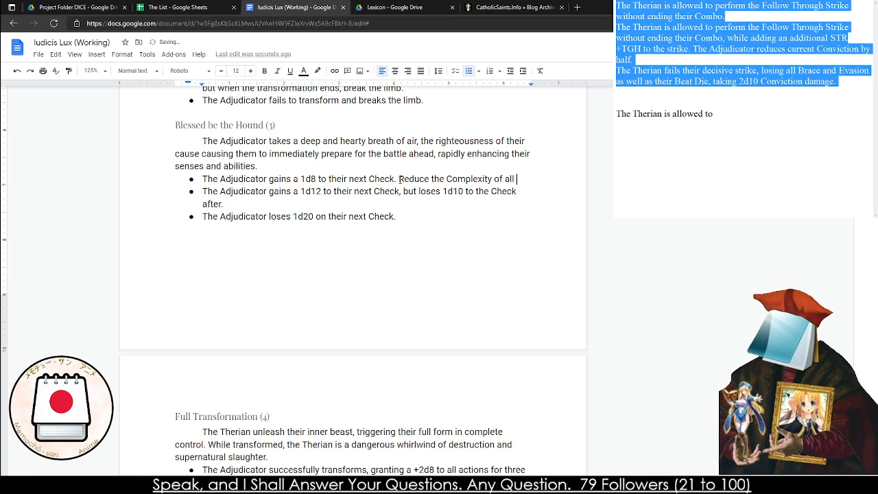
pyautogui.write('by ')
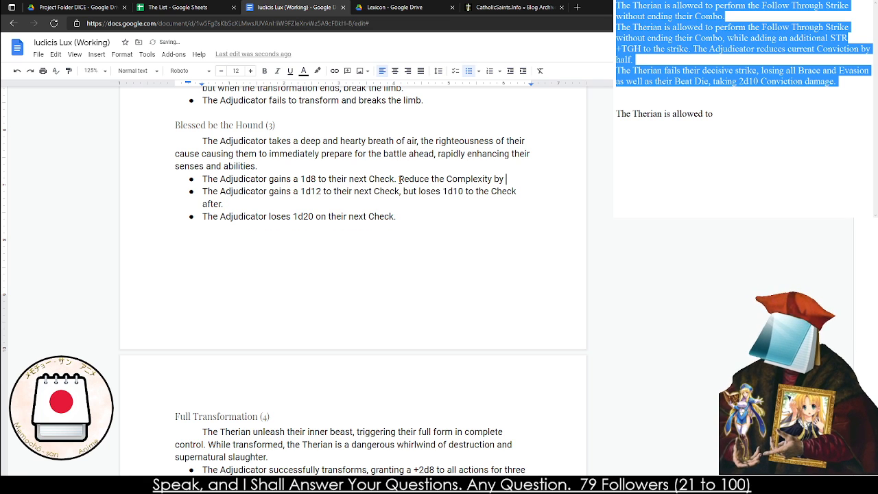
pyautogui.write('2.')
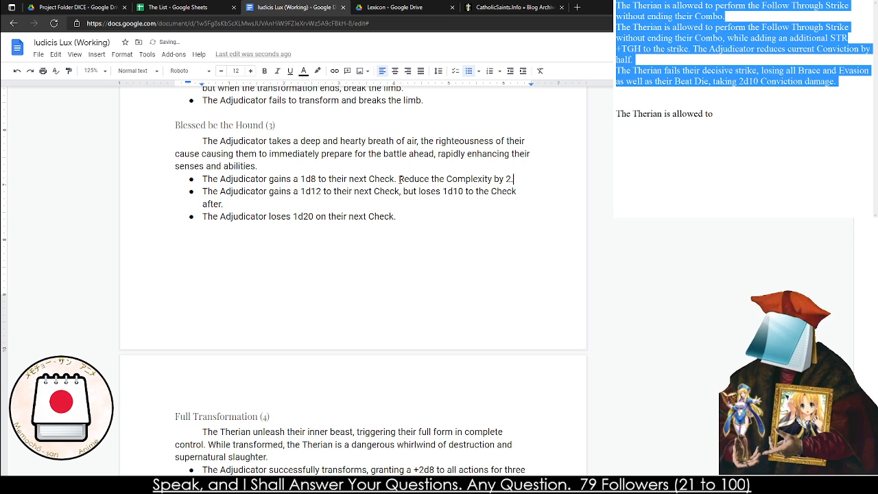
pyautogui.click(445, 178)
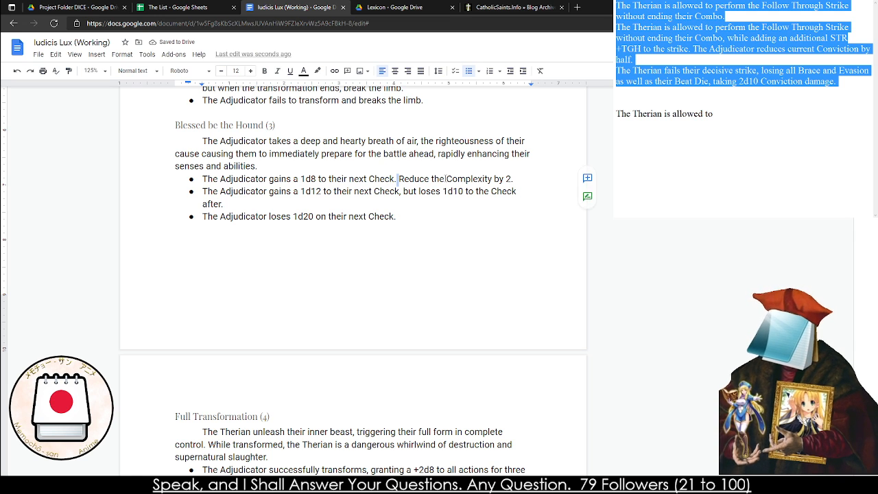
pyautogui.press('BackSpace')
pyautogui.press('BackSpace')
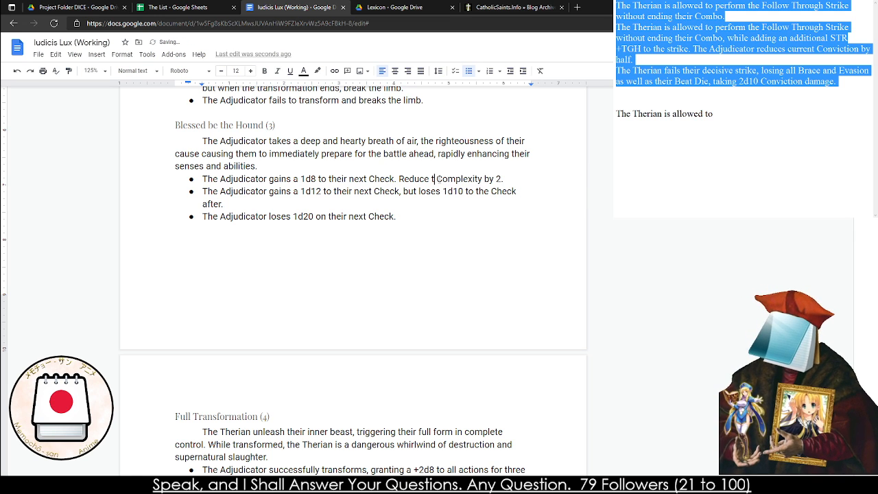
pyautogui.write('hhe')
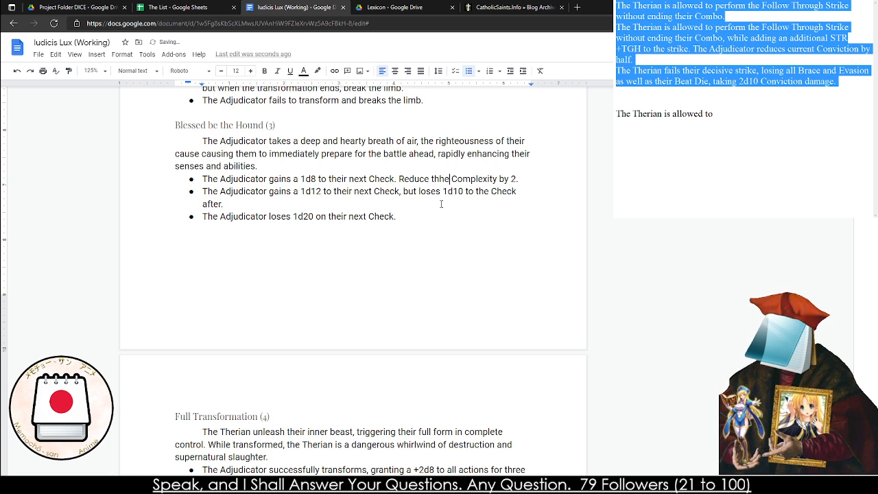
pyautogui.press('BackSpace')
pyautogui.press('BackSpace')
pyautogui.write('e')
# Expand the first effect's added sentence to "Reduce the Complexity of Physical and Sense based Checks by 2."
pyautogui.click(504, 179)
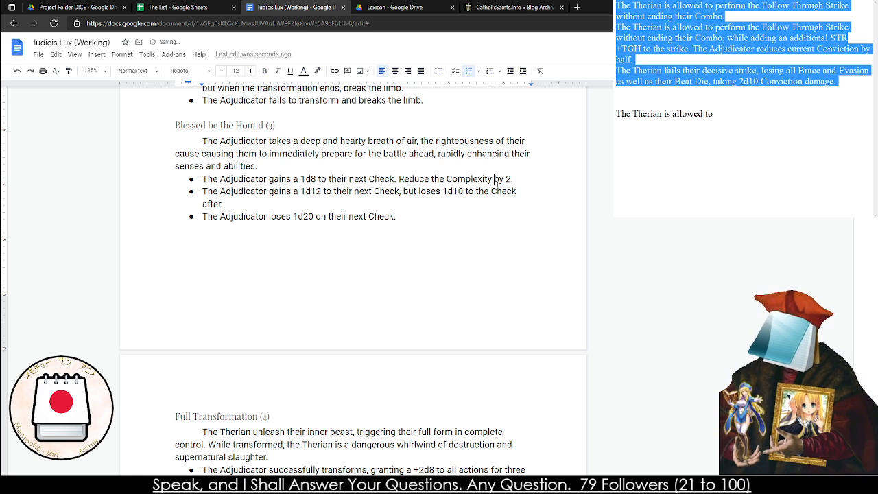
pyautogui.doubleClick(502, 179)
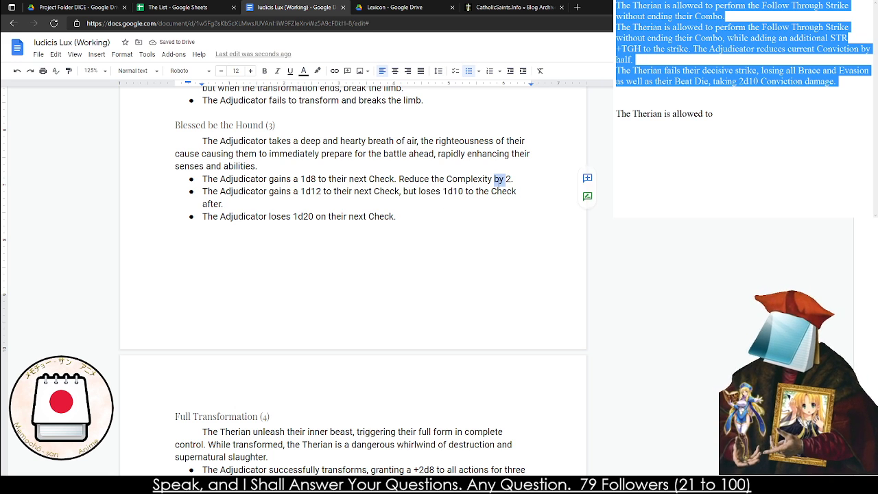
pyautogui.write('of Physical and')
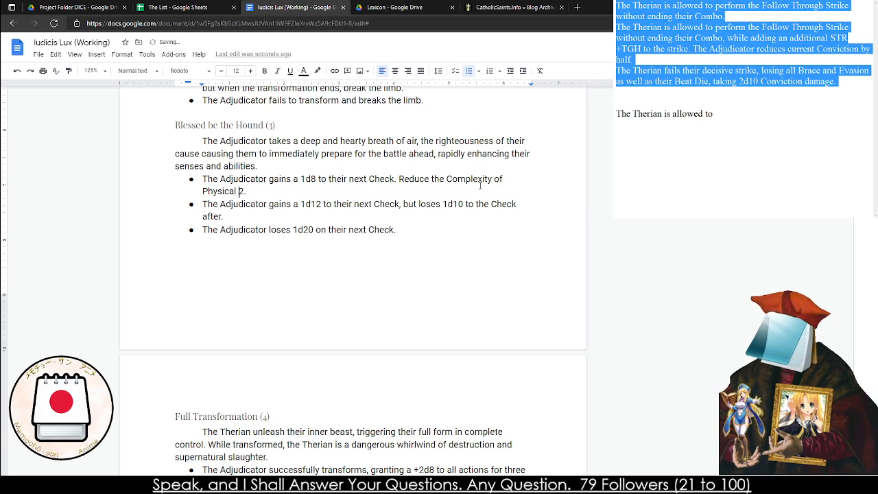
pyautogui.write(' Sense based ch')
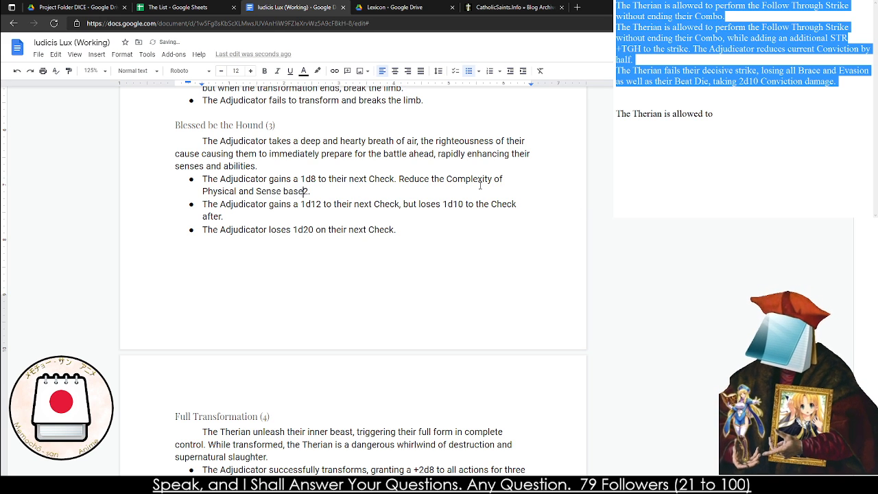
pyautogui.press('BackSpace')
pyautogui.press('BackSpace')
pyautogui.write('Checks ')
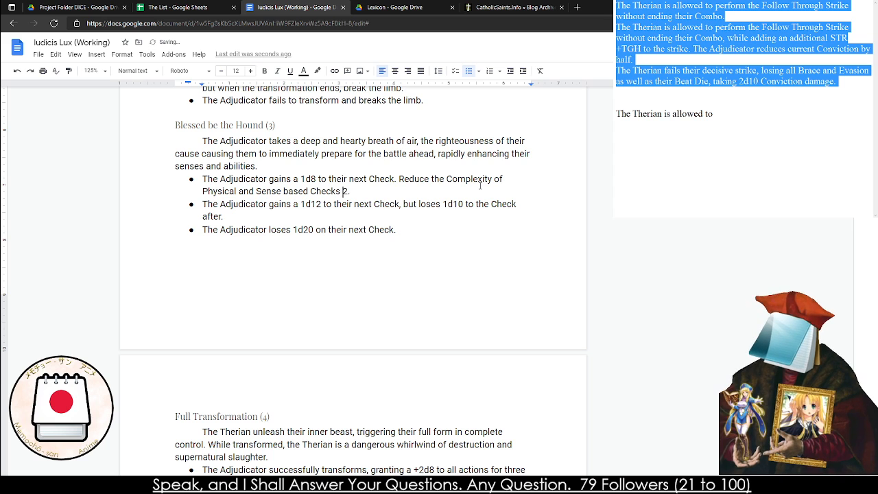
pyautogui.write('by')
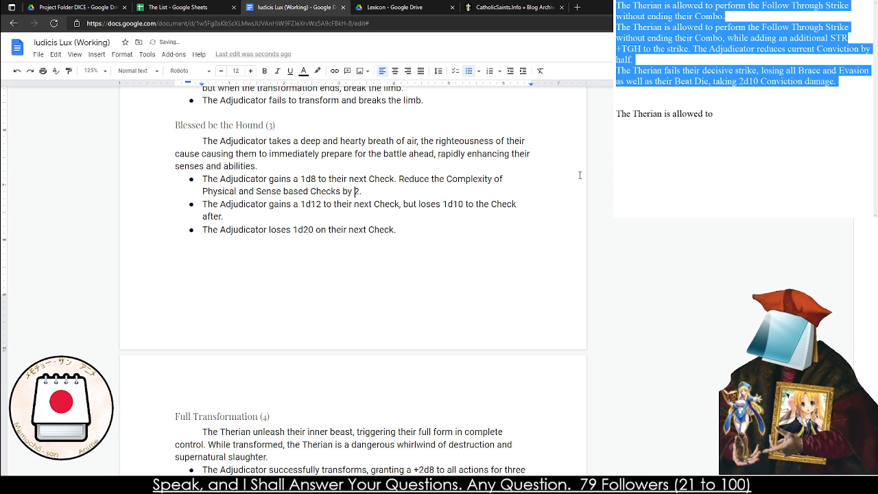
# Copy the Complexity reduction sentence into the second effect after "next Check," and end it with a comma instead of a period
pyautogui.moveTo(362, 191); pyautogui.dragTo(399, 180)
pyautogui.hotkey('ctrl', 'c')
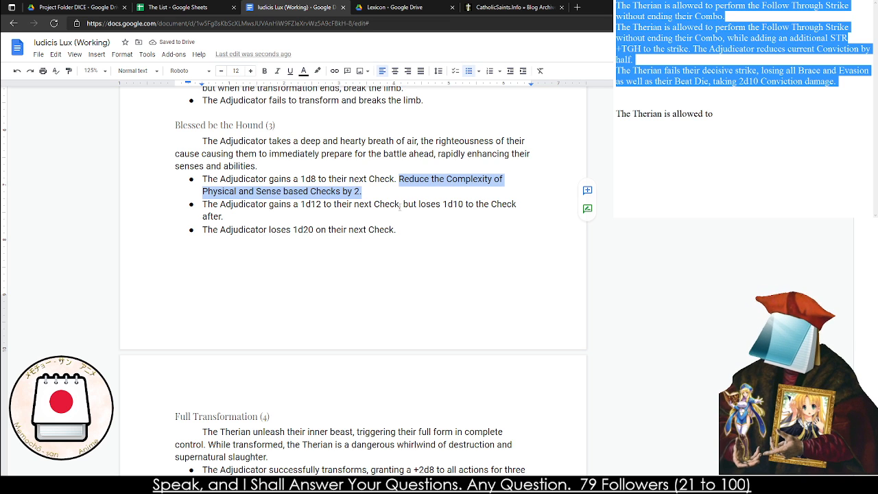
pyautogui.click(403, 205)
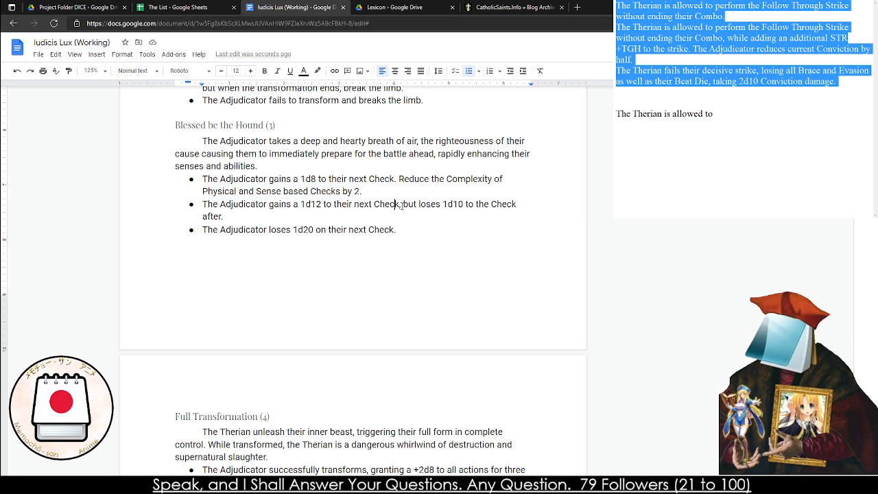
pyautogui.hotkey('ctrl', 'v')
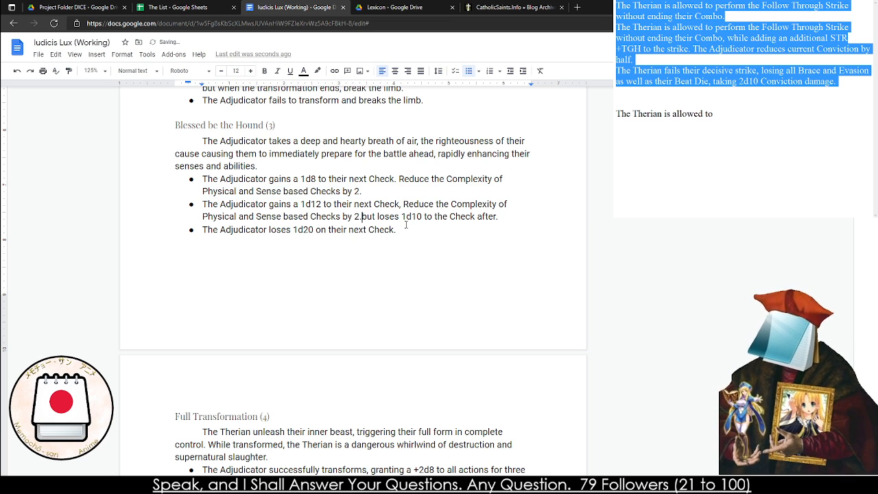
pyautogui.press('BackSpace')
pyautogui.write(',')
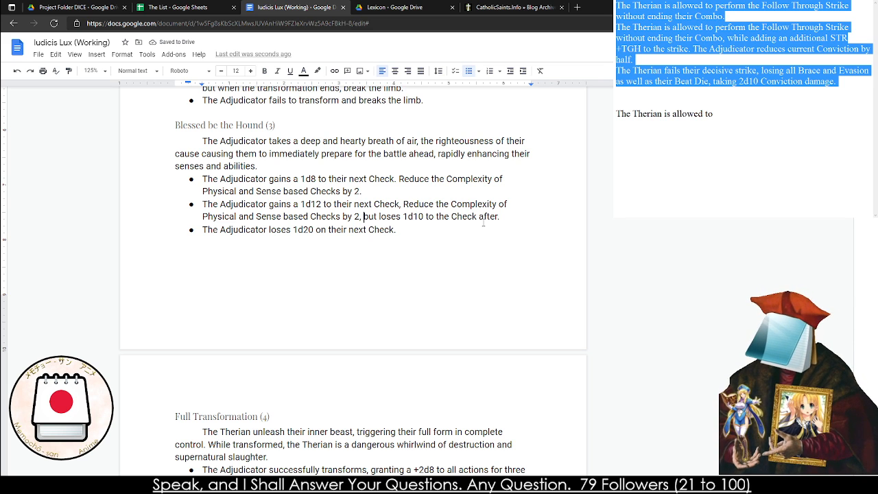
# Rewrite the third Blessed be the Hound effect as "The Adjudicator's next Check is at three steps higher Complexity."
pyautogui.click(394, 253)
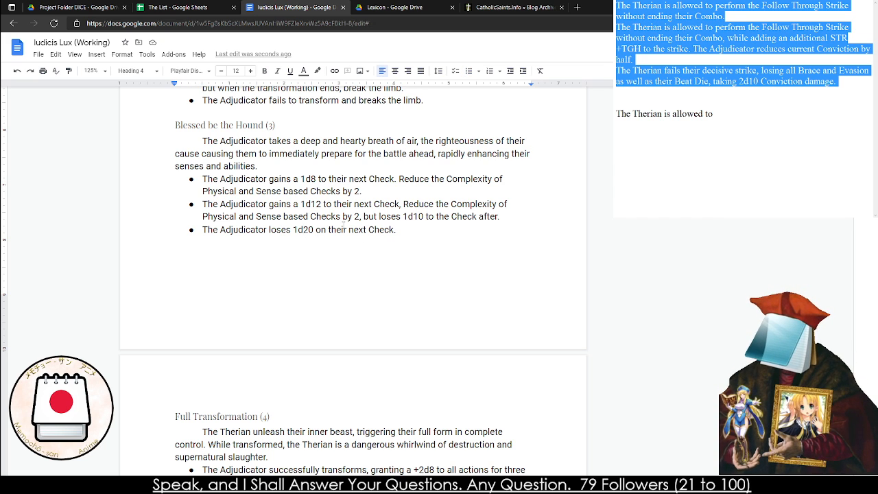
pyautogui.moveTo(396, 230); pyautogui.dragTo(270, 231)
pyautogui.press('BackSpace')
pyautogui.press('BackSpace')
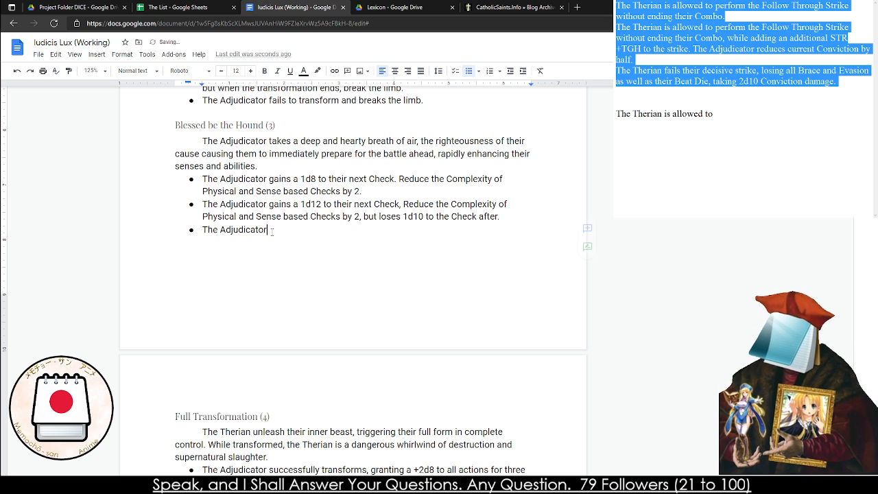
pyautogui.write("'s next ")
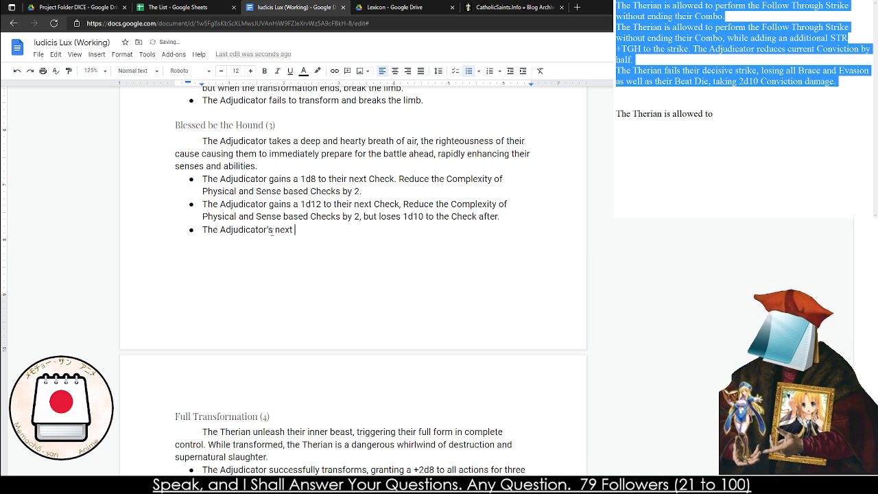
pyautogui.write('Check is at ')
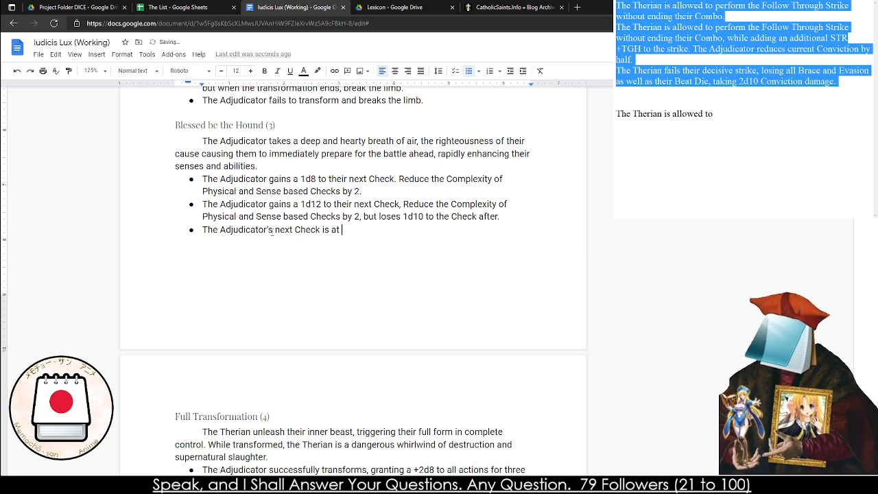
pyautogui.write('three steps h')
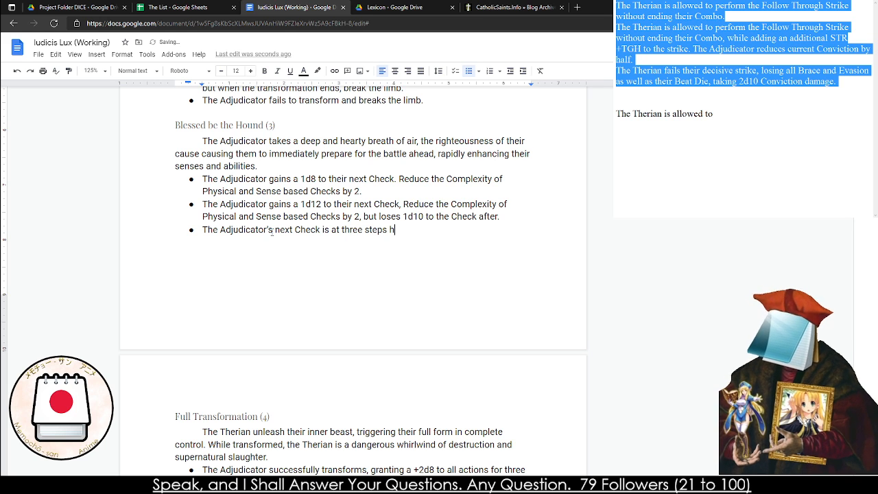
pyautogui.write('igher Complexity.')
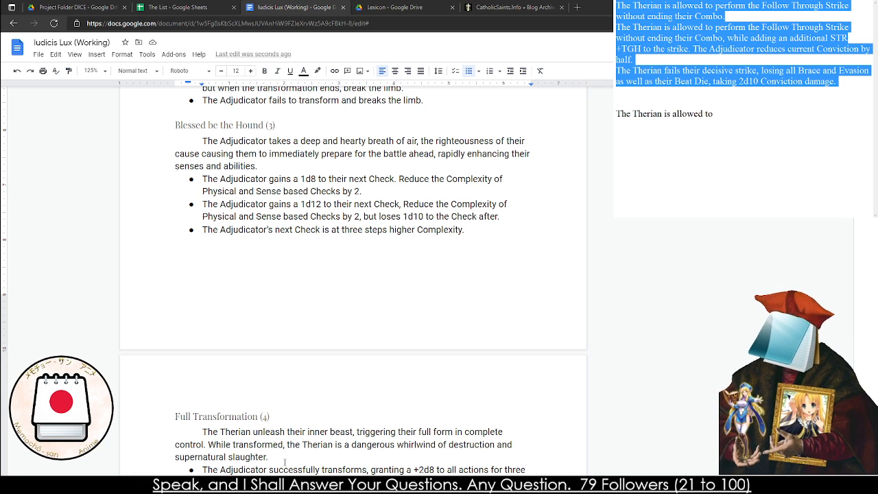
# Review the Full Transformation (4) and Engine of War (5) entries and the introduction of The Miracles of Nature
pyautogui.click(140, 412)
pyautogui.scroll(-3, 215, 355)
pyautogui.scroll(-1, 215, 308)
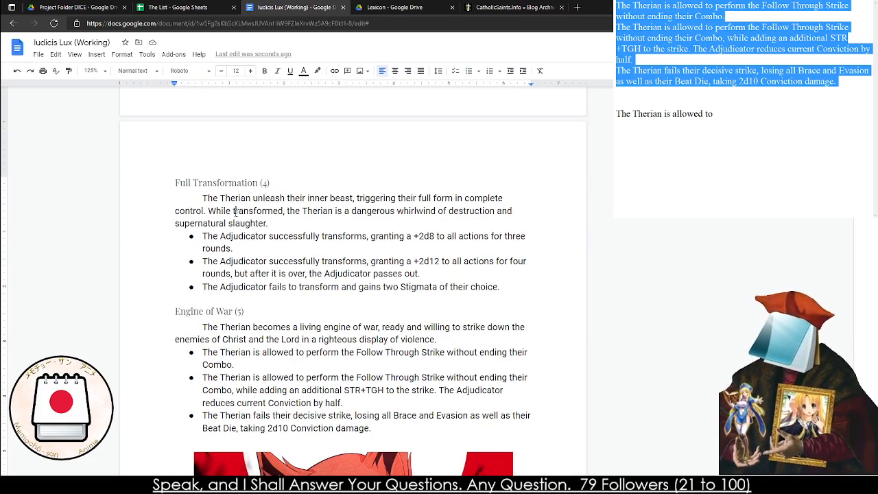
pyautogui.tripleClick(257, 213)
pyautogui.scroll(-2, 245, 301)
pyautogui.tripleClick(230, 225)
pyautogui.scroll(-8, 230, 228)
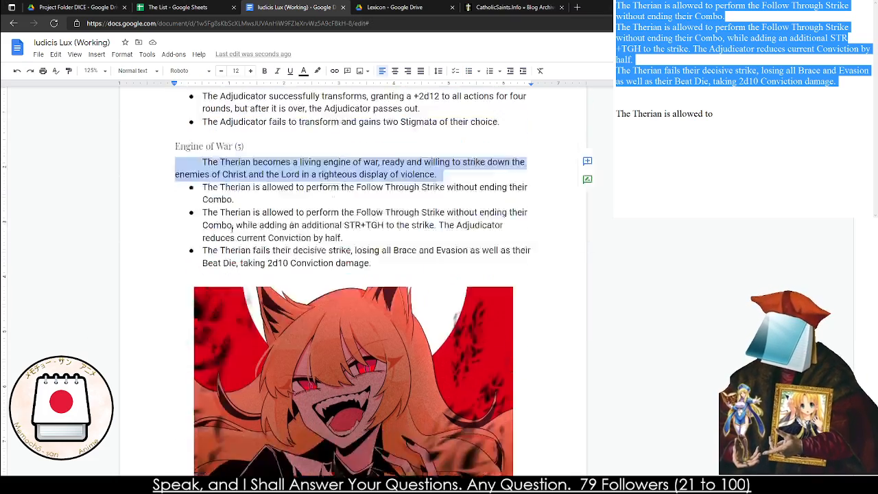
pyautogui.tripleClick(231, 226)
pyautogui.click(229, 233)
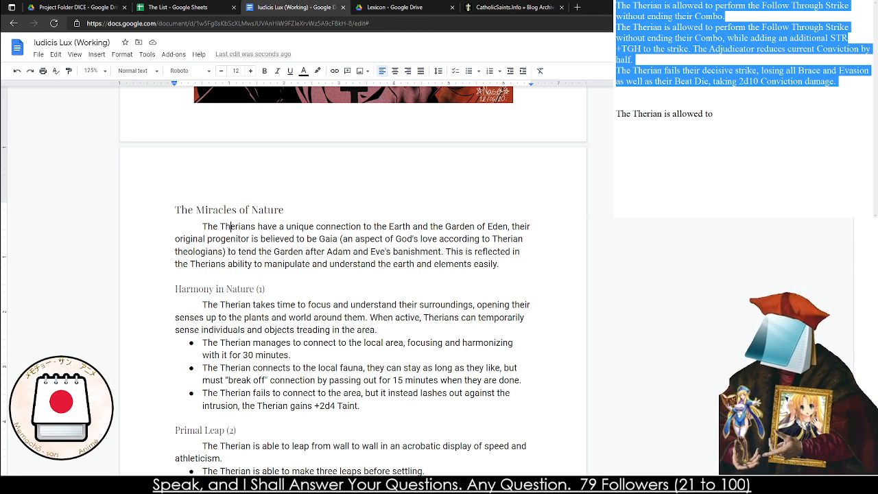
pyautogui.tripleClick(199, 239)
pyautogui.doubleClick(200, 238)
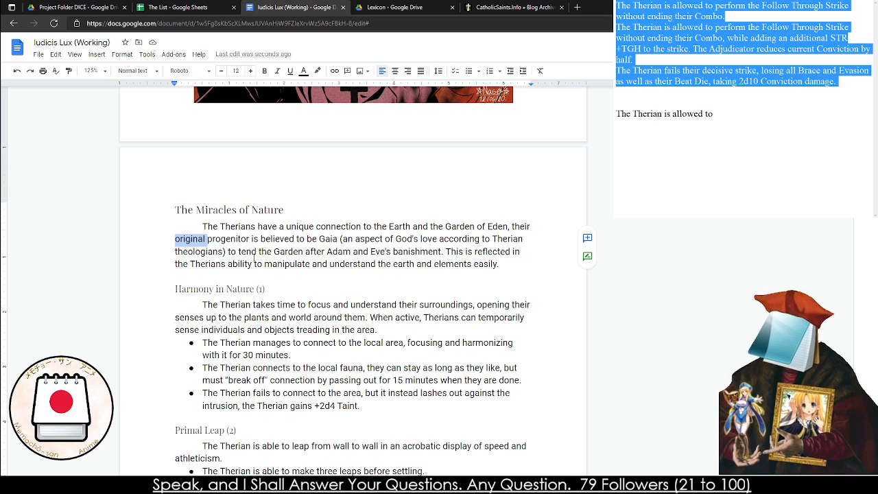
pyautogui.click(254, 258)
pyautogui.doubleClick(321, 264)
pyautogui.click(322, 264)
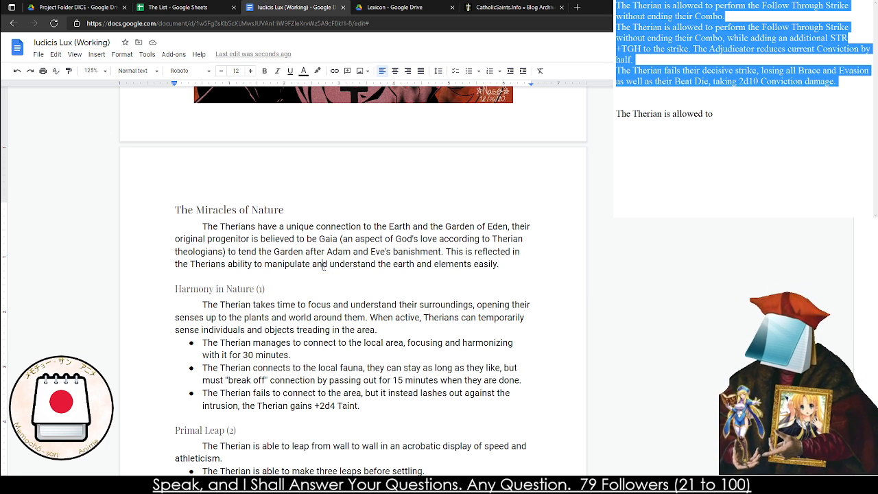
# Review the description and first effect of Harmony in Nature (1)
pyautogui.tripleClick(251, 308)
pyautogui.doubleClick(259, 345)
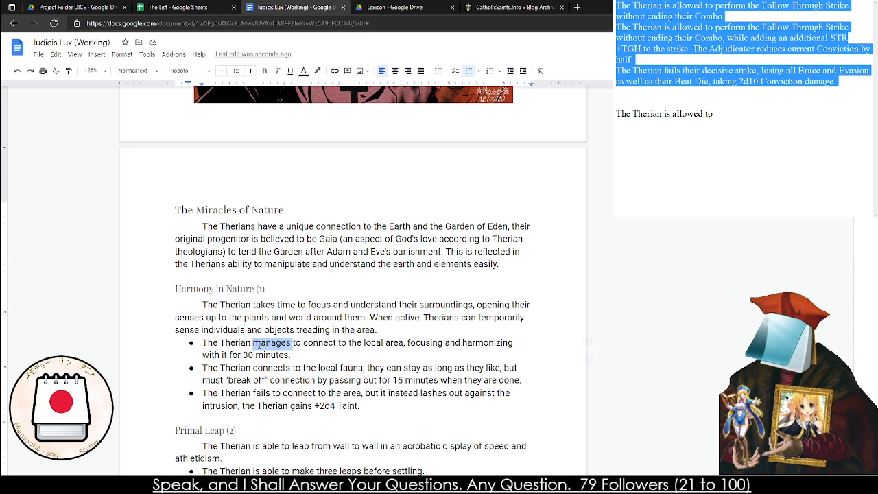
pyautogui.tripleClick(259, 345)
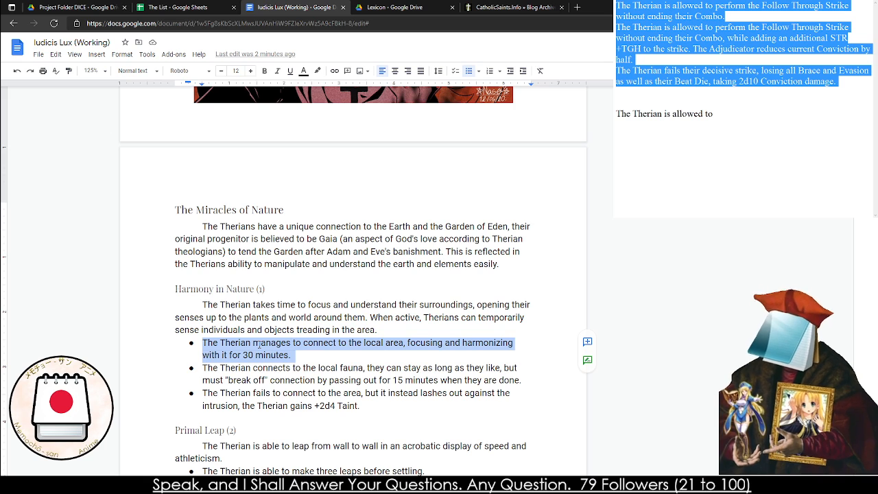
# Extend the first Primal Leap (2) effect after "before settling" with ", up to six leaps in a natural enviroment."
pyautogui.scroll(-5, 259, 345)
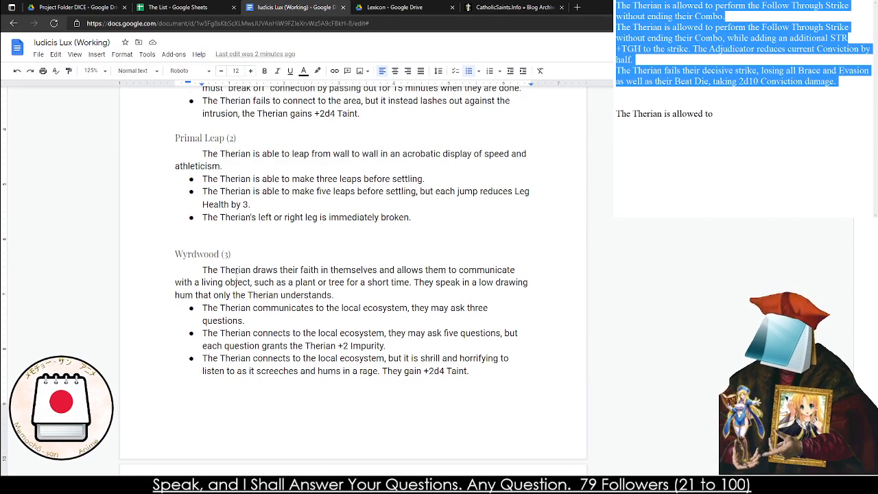
pyautogui.click(182, 234)
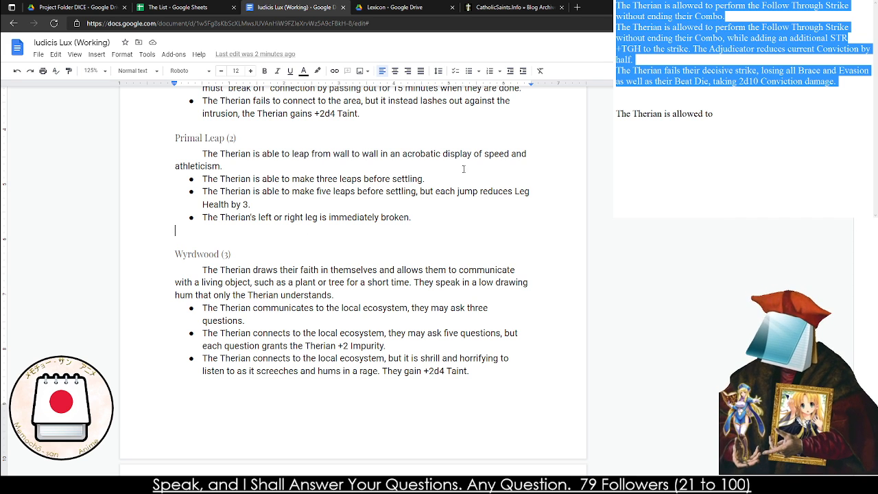
pyautogui.click(456, 178)
pyautogui.press('BackSpace')
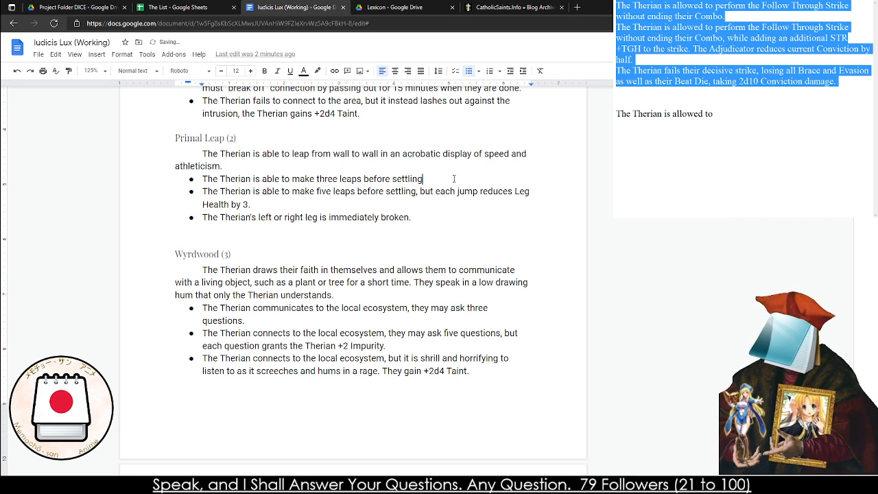
pyautogui.write(', ')
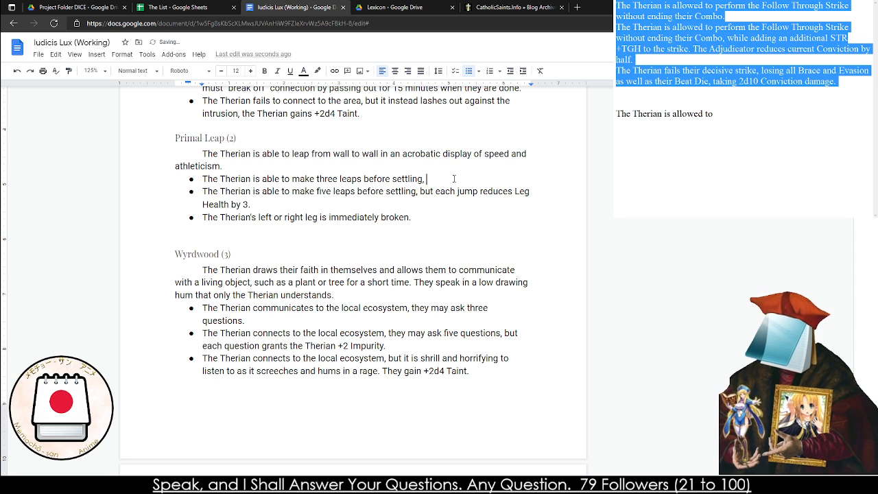
pyautogui.write('uup to a')
pyautogui.press('BackSpace')
pyautogui.press('BackSpace')
pyautogui.press('BackSpace')
pyautogui.press('BackSpace')
pyautogui.press('BackSpace')
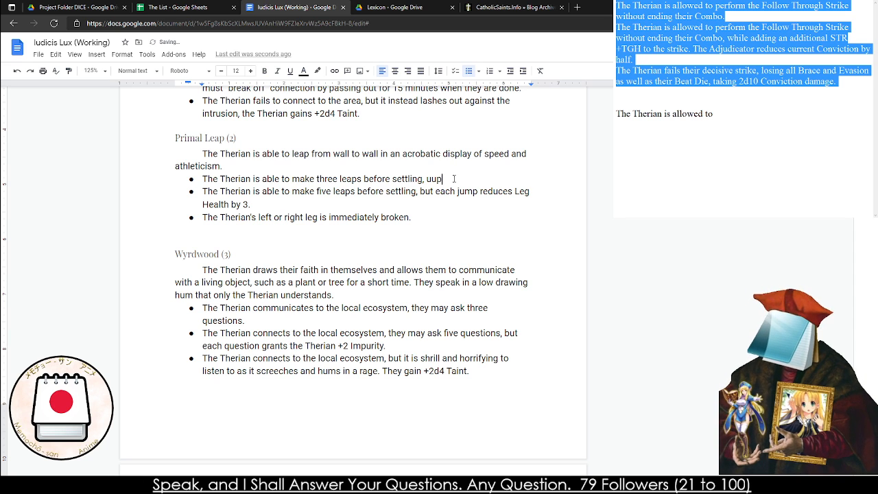
pyautogui.press('BackSpace')
pyautogui.press('BackSpace')
pyautogui.write('p to six lea')
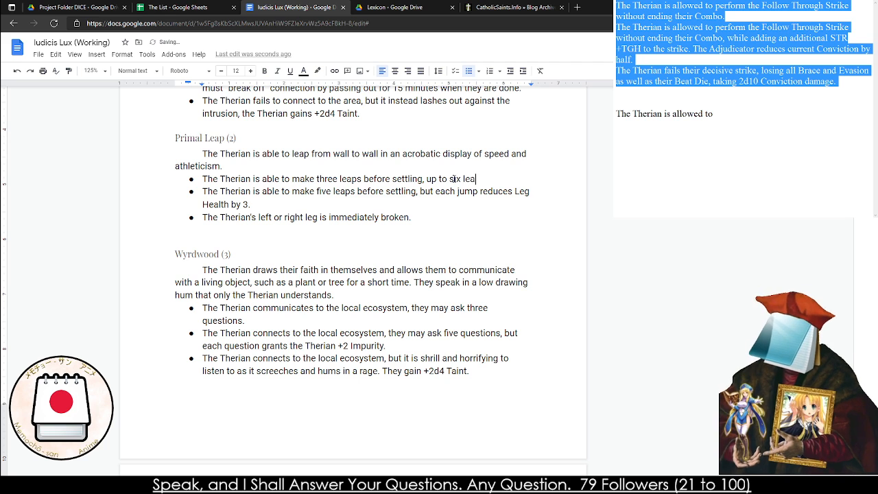
pyautogui.write('ps in a ')
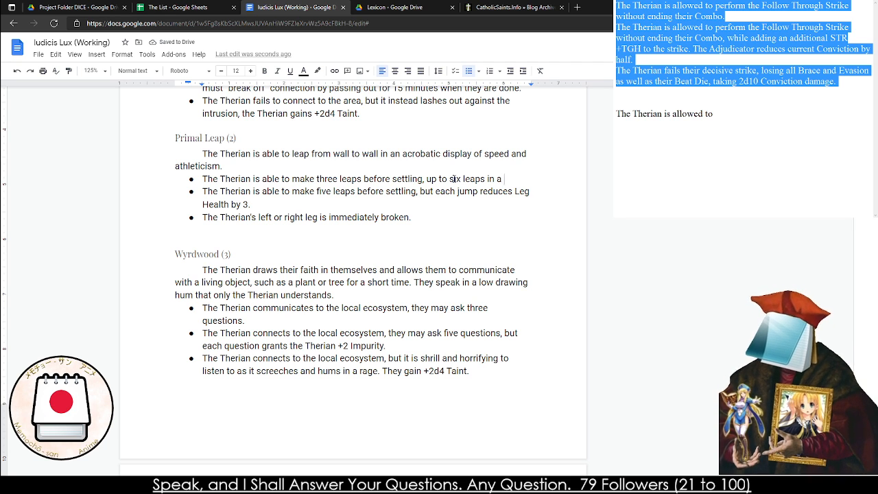
pyautogui.write('natural ')
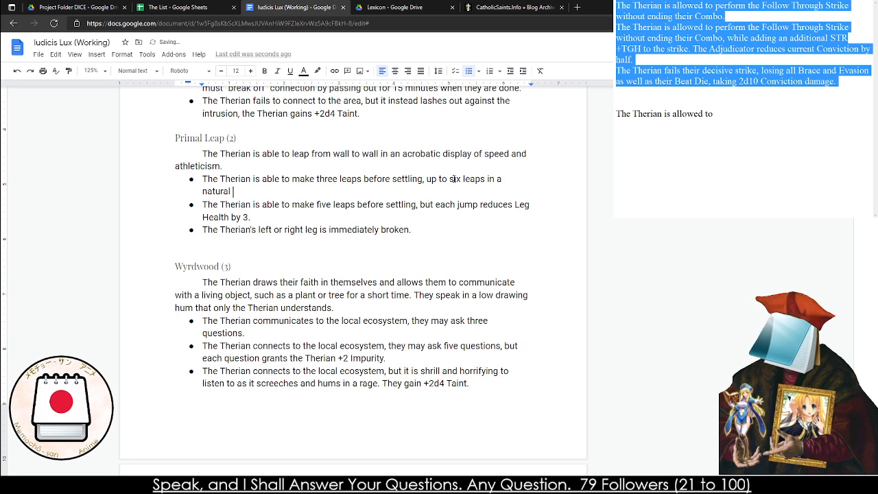
pyautogui.write('enviroment.')
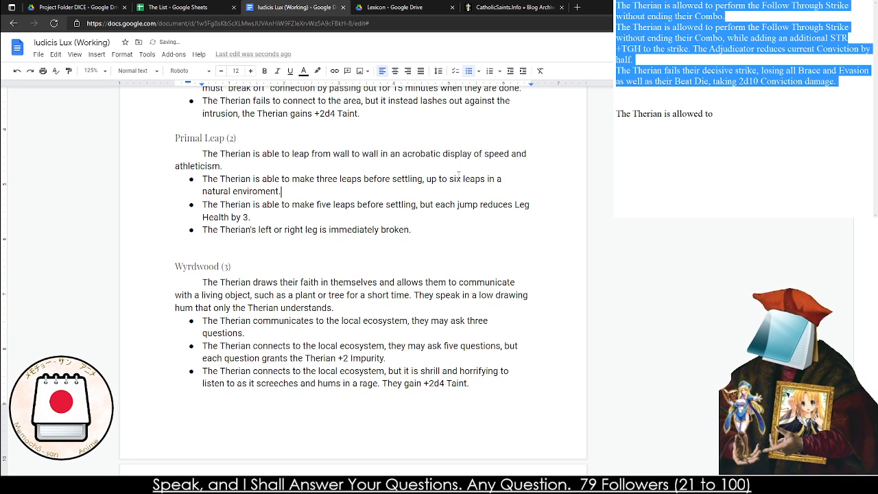
# Replace the ending of the second Primal Leap effect with "but each leap reduces Conviction by 2."
pyautogui.moveTo(254, 218); pyautogui.dragTo(420, 204)
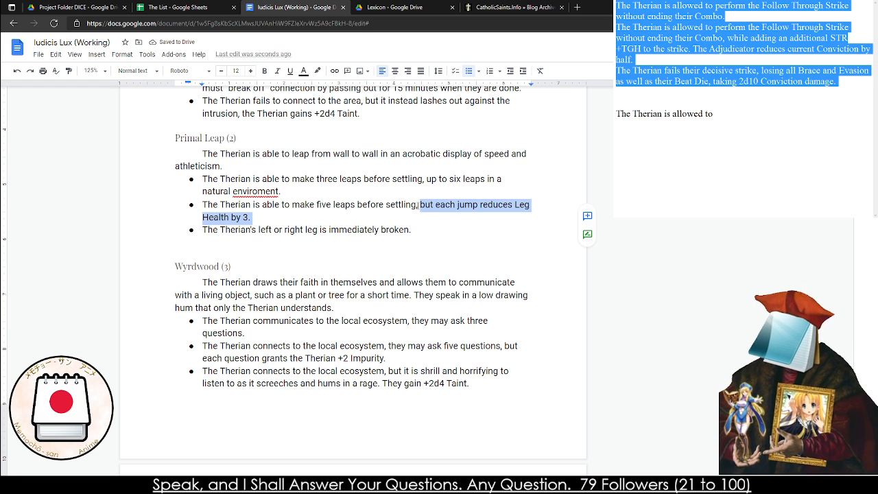
pyautogui.write('but ')
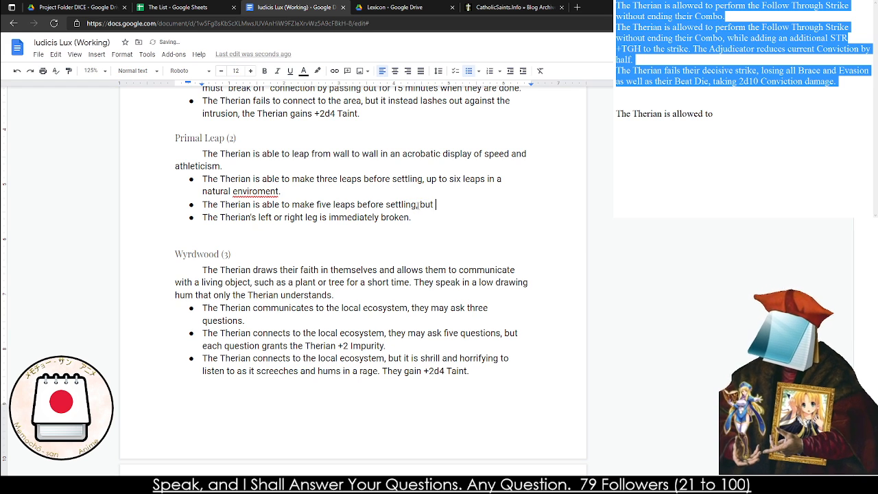
pyautogui.write('each leap')
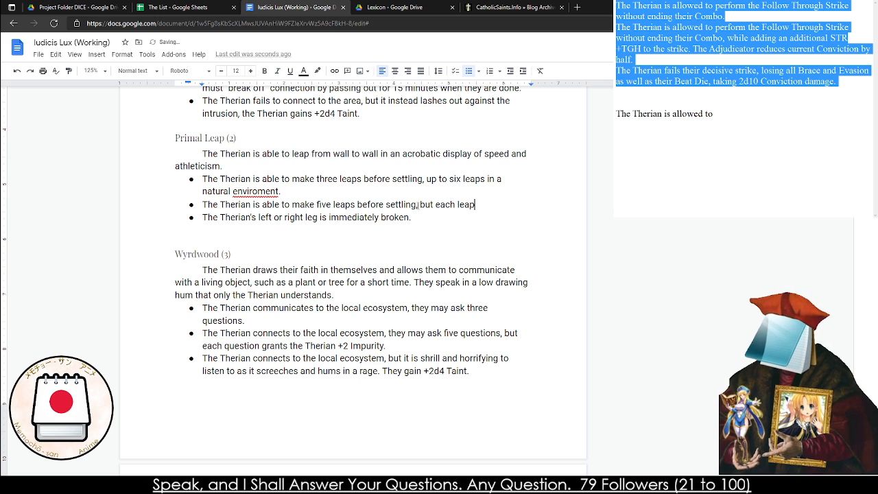
pyautogui.write(' reduces health by')
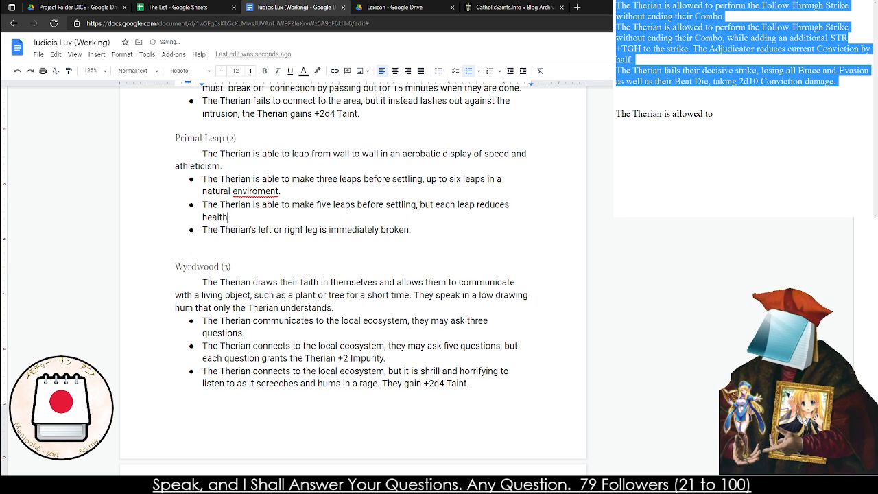
pyautogui.press('BackSpace')
pyautogui.press('BackSpace')
pyautogui.press('BackSpace')
pyautogui.press('BackSpace')
pyautogui.press('BackSpace')
pyautogui.press('BackSpace')
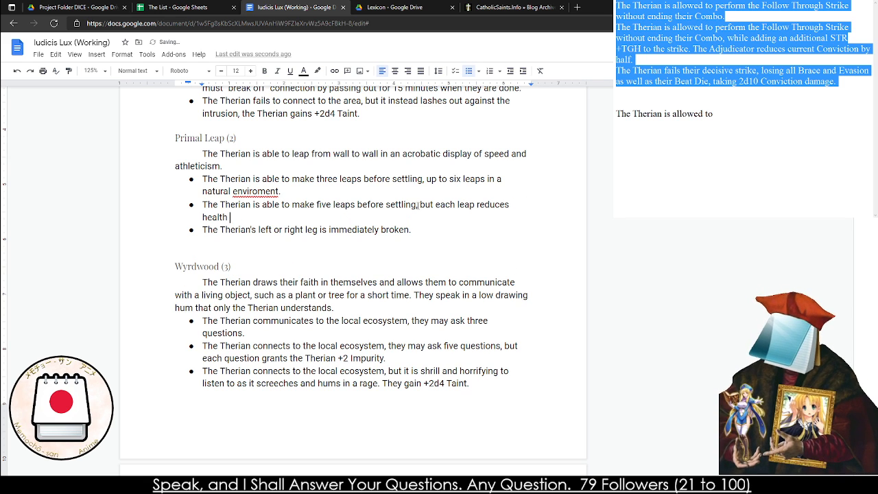
pyautogui.press('BackSpace')
pyautogui.press('BackSpace')
pyautogui.press('BackSpace')
pyautogui.press('BackSpace')
pyautogui.write('Convi')
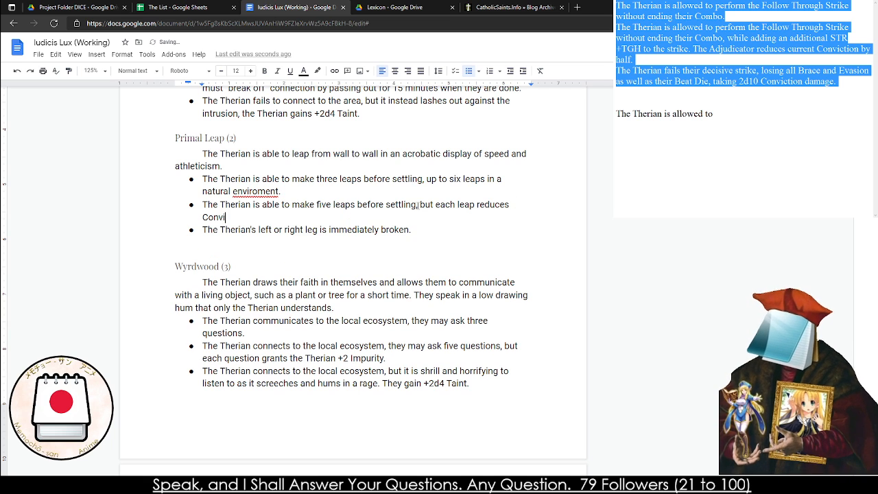
pyautogui.write('ction by 2. ')
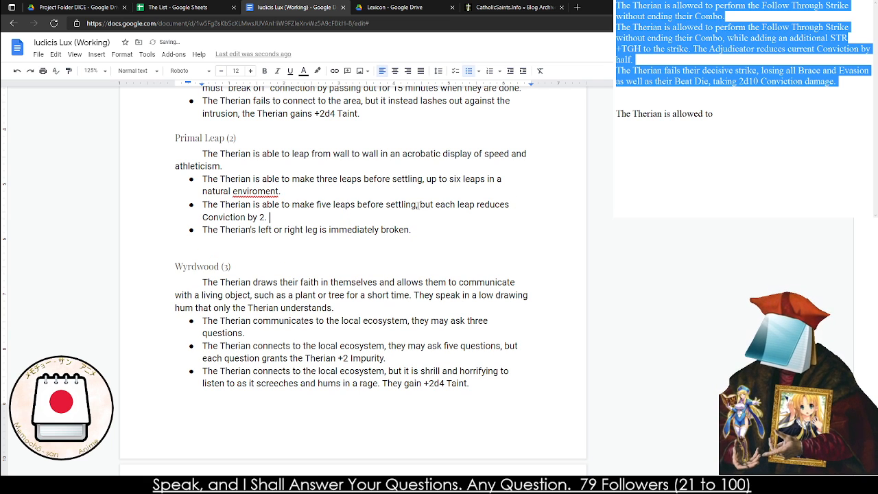
pyautogui.write('This is increa')
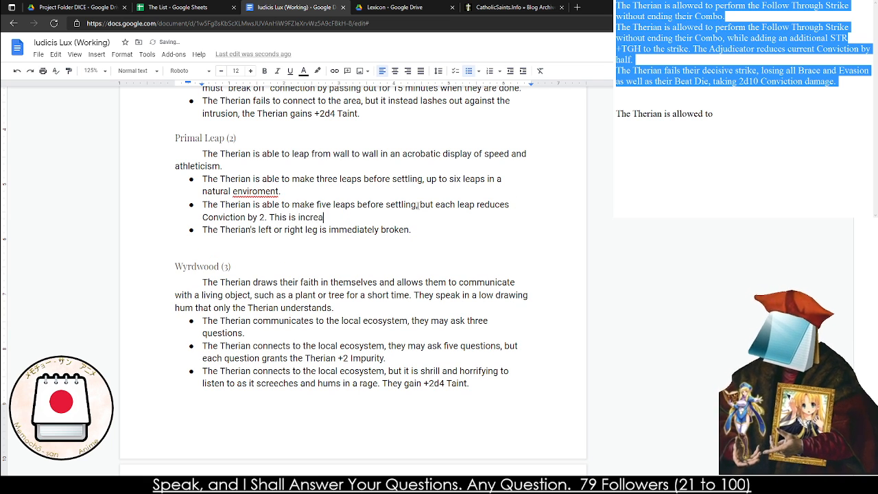
pyautogui.write('sed to ten ')
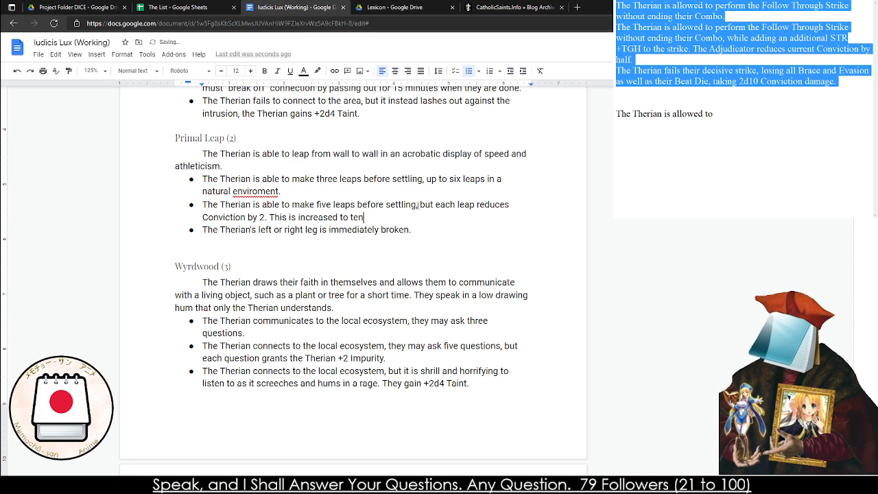
pyautogui.write('leaps in Natural')
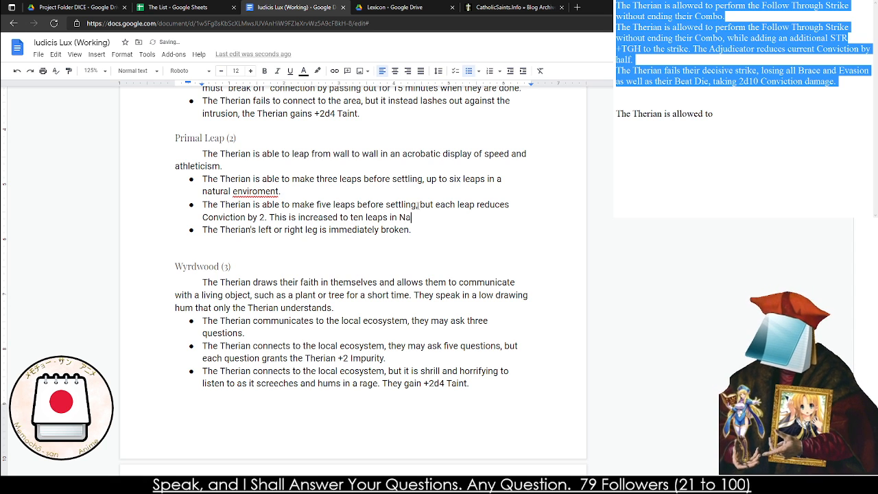
# Add the sentence "This is increased to ten leaps in natural environments." to the second Primal Leap effect
pyautogui.press('BackSpace')
pyautogui.press('BackSpace')
pyautogui.press('BackSpace')
pyautogui.press('BackSpace')
pyautogui.press('BackSpace')
pyautogui.press('BackSpace')
pyautogui.press('BackSpace')
pyautogui.write('naut')
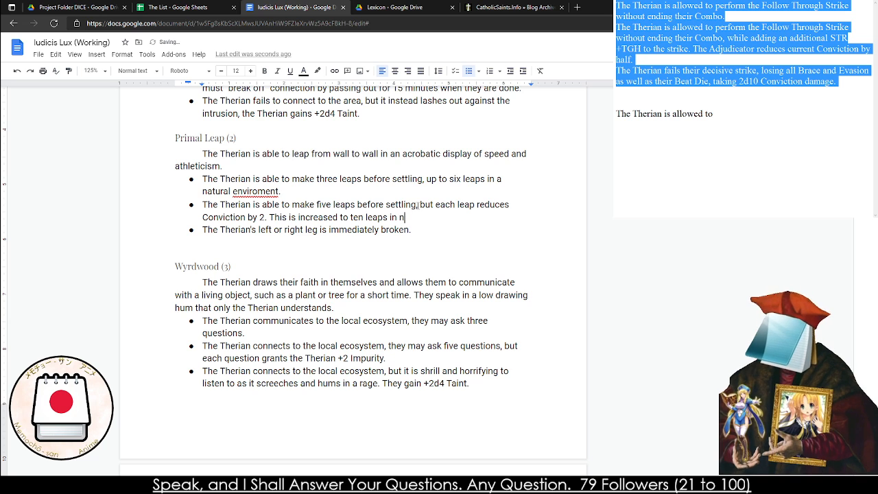
pyautogui.press('BackSpace')
pyautogui.press('BackSpace')
pyautogui.write('tural envir')
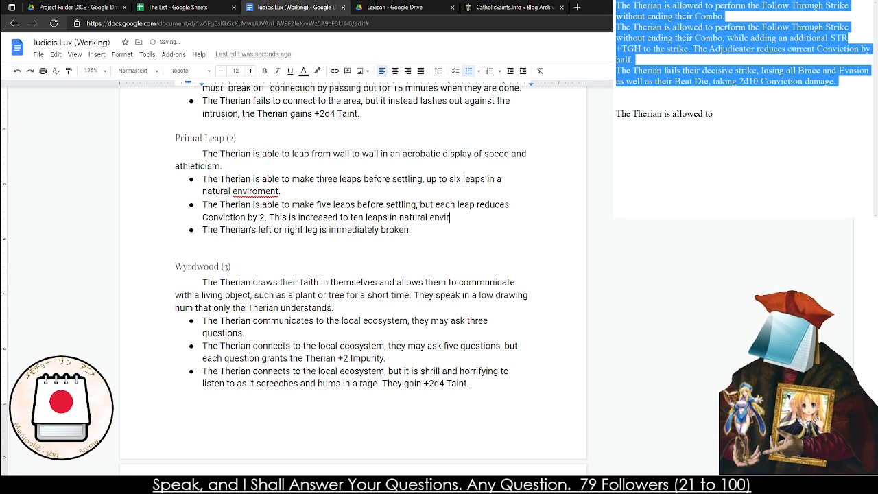
pyautogui.write('onments.')
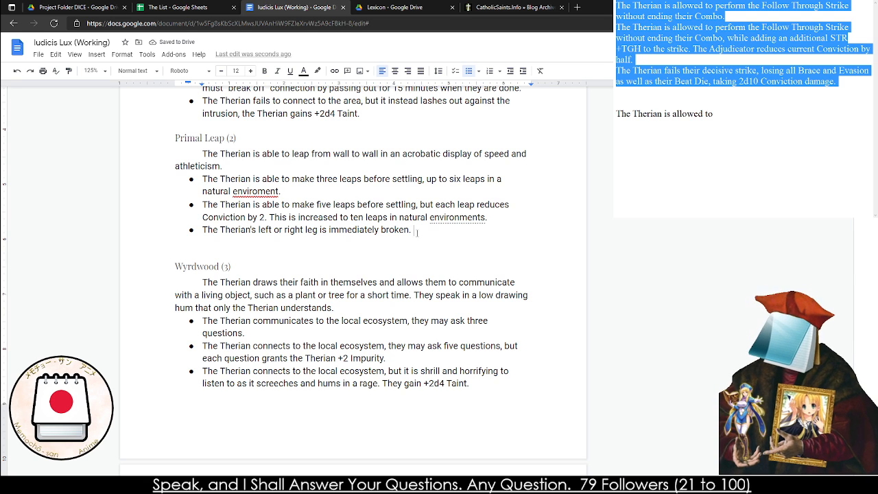
# Rewrite the third Primal Leap effect as "The Therian's loses 10 Conviction, but only 5 Conviction if they are in a Natural Enviroment."
pyautogui.moveTo(416, 233); pyautogui.dragTo(262, 232)
pyautogui.press('BackSpace')
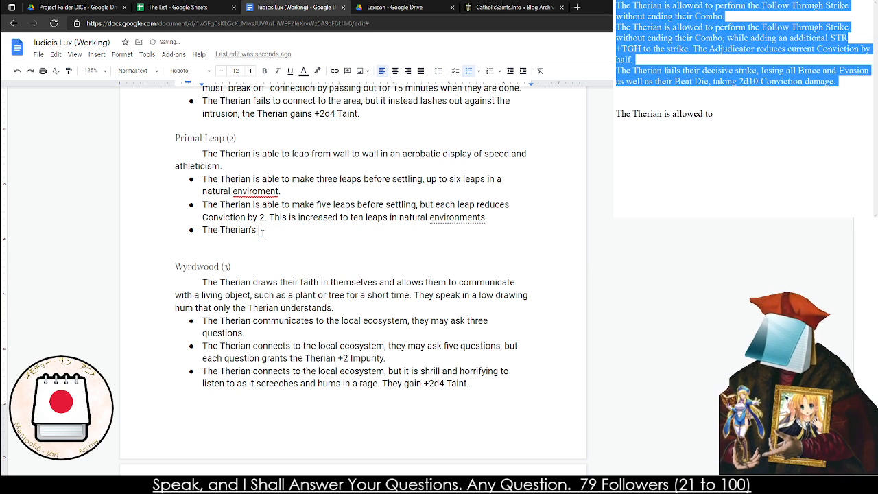
pyautogui.write('oses 10 Conv')
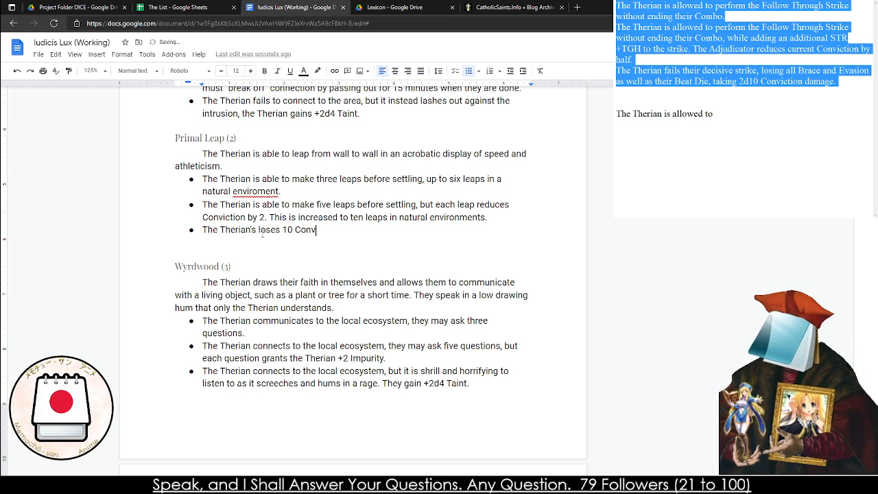
pyautogui.write('iction')
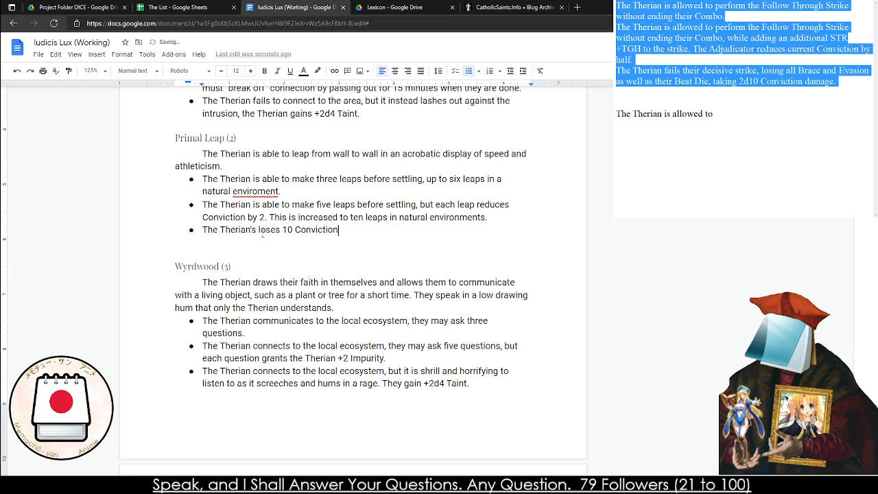
pyautogui.write(', but only 5')
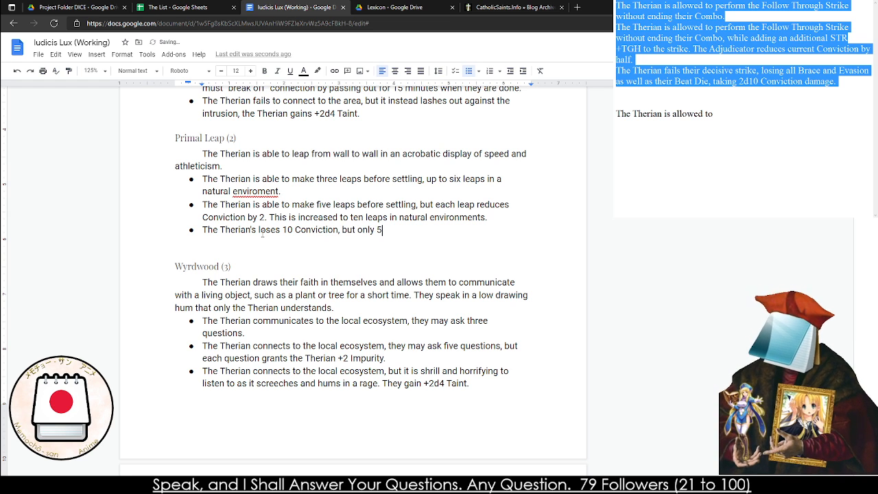
pyautogui.write(' Conviction if ')
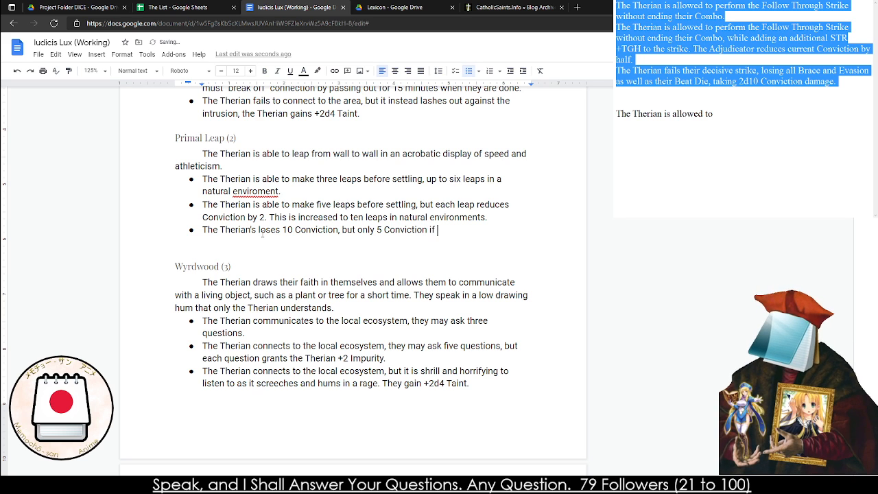
pyautogui.write('they are in a Nat')
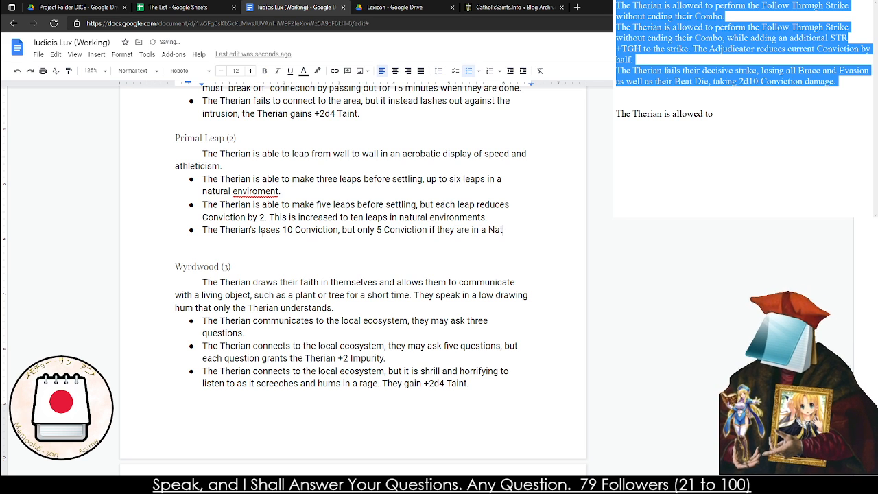
pyautogui.write('ural Enviroment.')
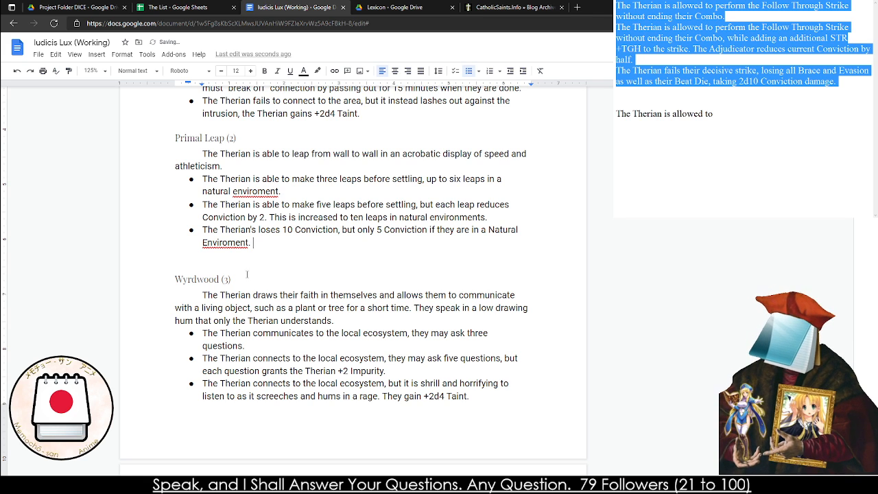
# Change "Natural Enviroment" in the third Primal Leap effect to lowercase and correct its spelling to "natural environment."
pyautogui.click(207, 243)
pyautogui.hotkey('shift', 'Left')
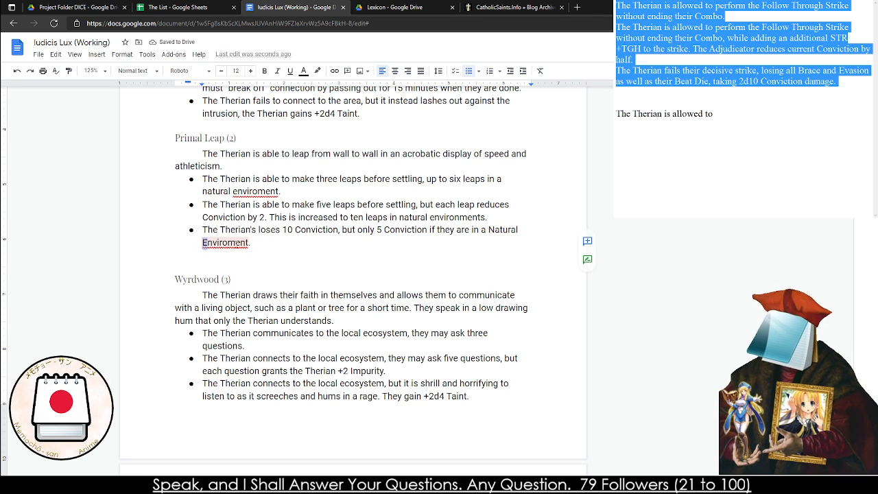
pyautogui.write('e')
pyautogui.moveTo(495, 230); pyautogui.dragTo(491, 229)
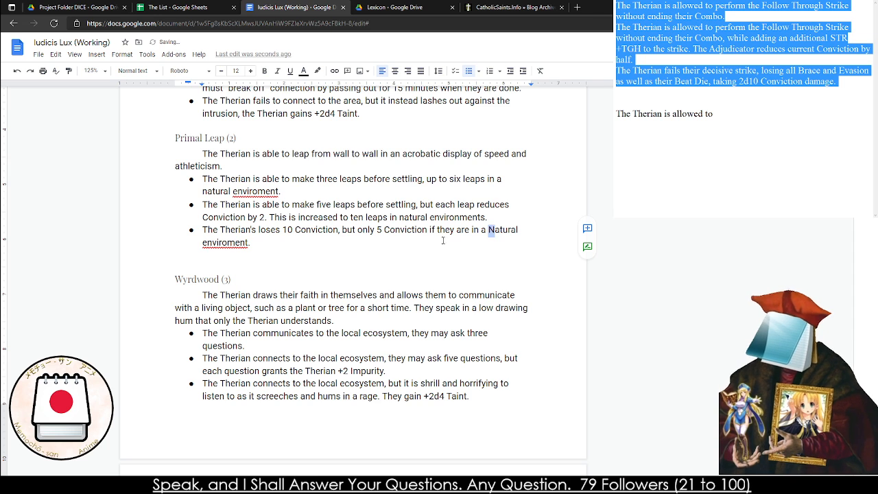
pyautogui.write('n')
pyautogui.rightClick(234, 243)
pyautogui.click(271, 267)
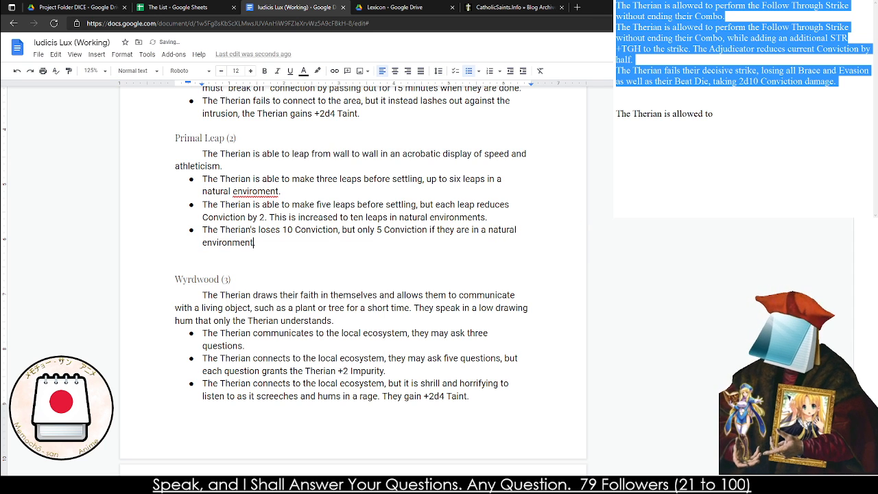
pyautogui.write('.')
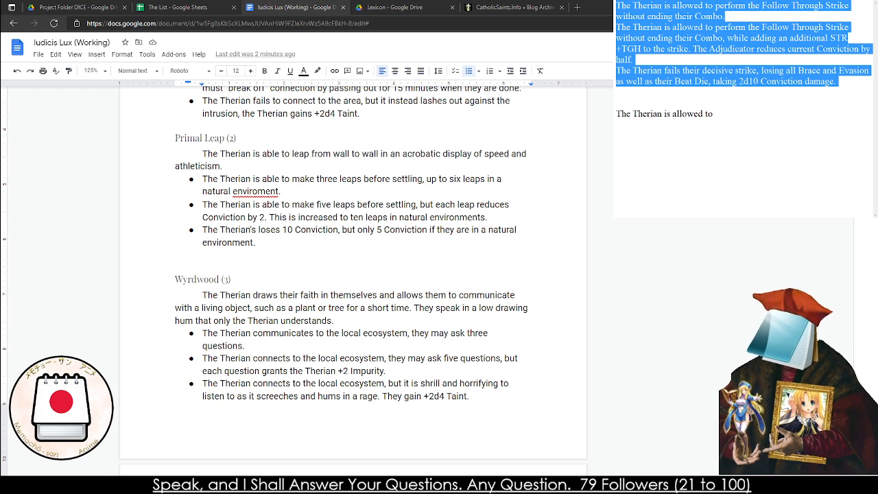
# Remove the blank line between the last Primal Leap effect and the Wyrdwood (3) heading
pyautogui.doubleClick(319, 169)
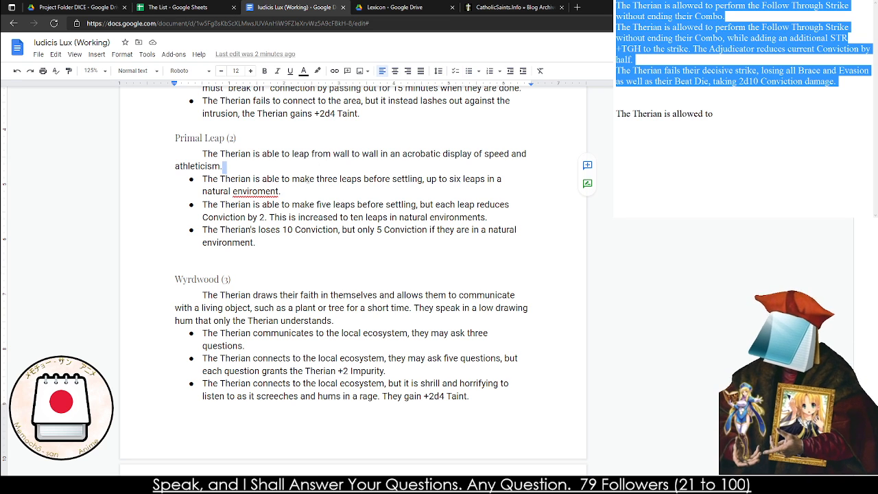
pyautogui.doubleClick(180, 251)
pyautogui.press('BackSpace')
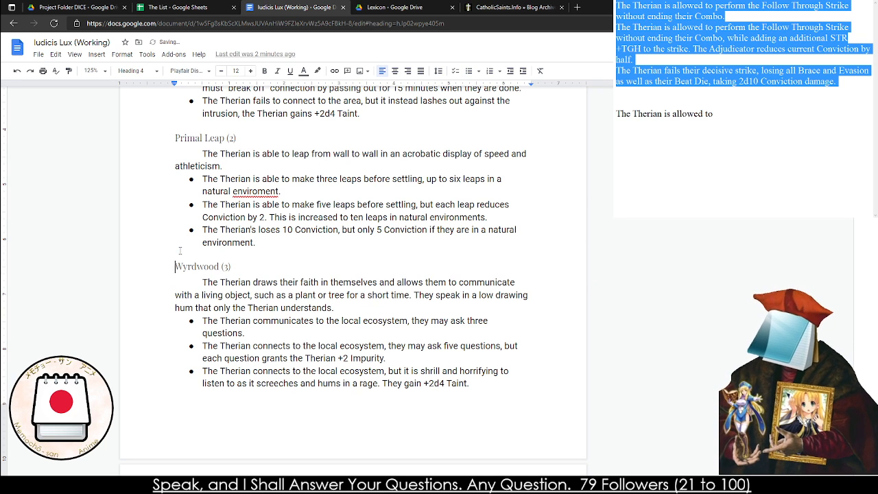
# Correct the misspelled "enviroment" in the first Primal Leap effect to "environment."
pyautogui.rightClick(256, 205)
pyautogui.click(261, 192)
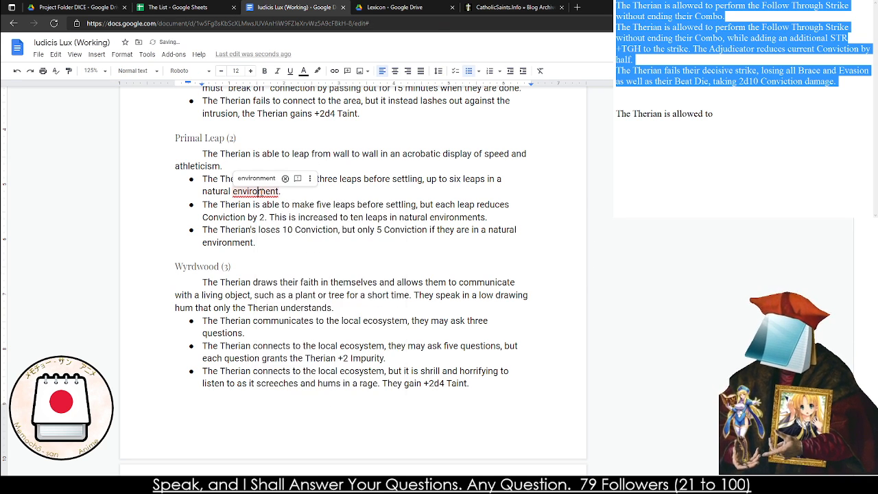
pyautogui.rightClick(260, 192)
pyautogui.click(294, 218)
# Read through the Wyrdwood (3) description and its three effects
pyautogui.click(224, 307)
pyautogui.tripleClick(241, 280)
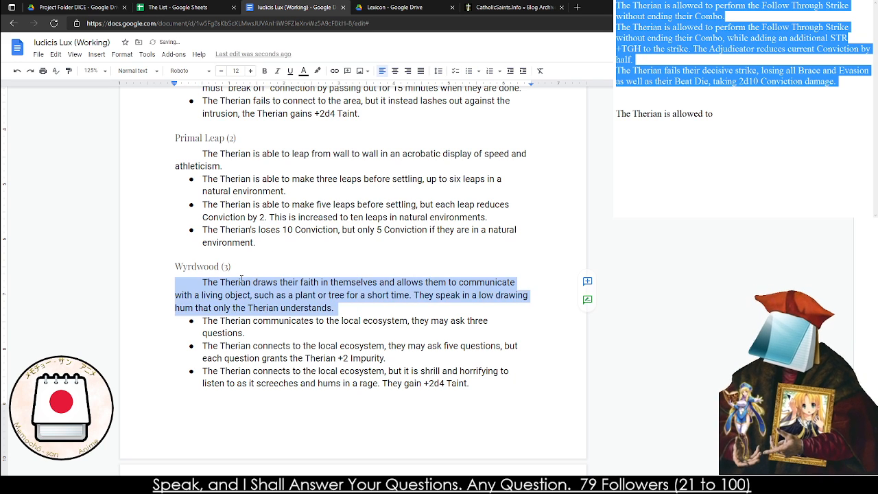
pyautogui.doubleClick(240, 280)
pyautogui.tripleClick(238, 278)
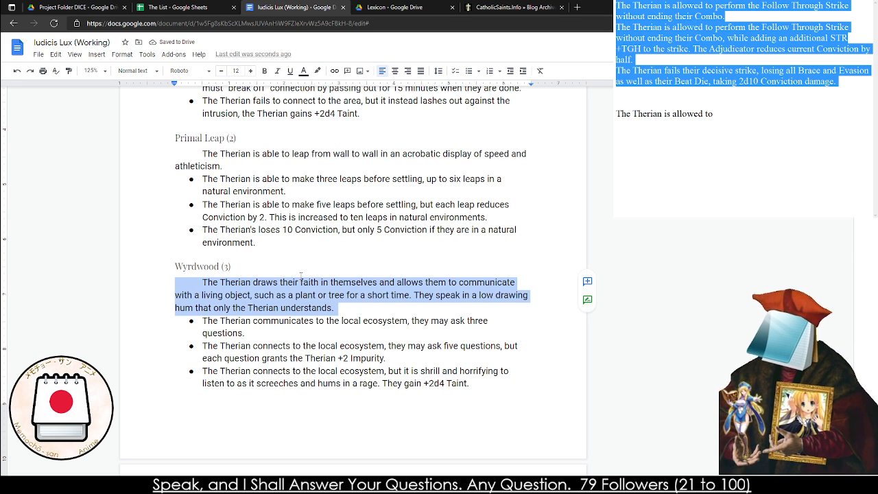
pyautogui.doubleClick(264, 310)
pyautogui.click(228, 332)
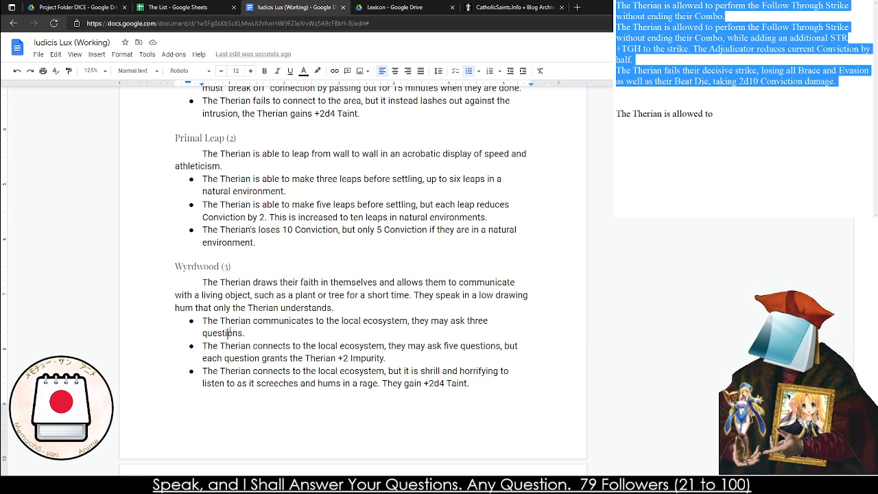
pyautogui.tripleClick(229, 333)
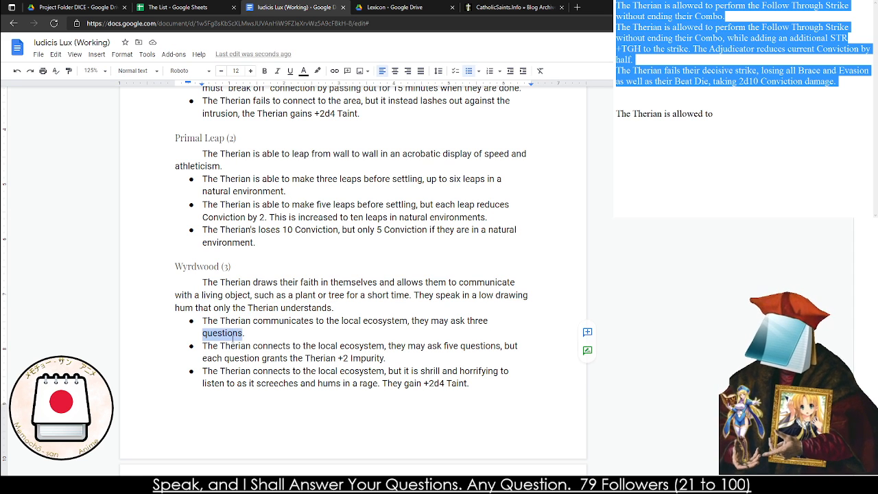
pyautogui.tripleClick(248, 345)
pyautogui.click(248, 345)
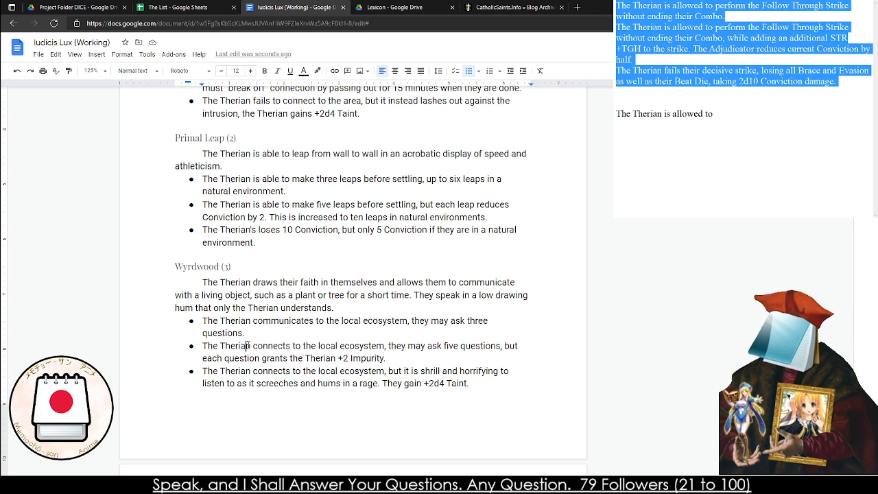
pyautogui.doubleClick(248, 345)
pyautogui.click(380, 382)
pyautogui.tripleClick(332, 395)
pyautogui.tripleClick(330, 393)
pyautogui.doubleClick(320, 383)
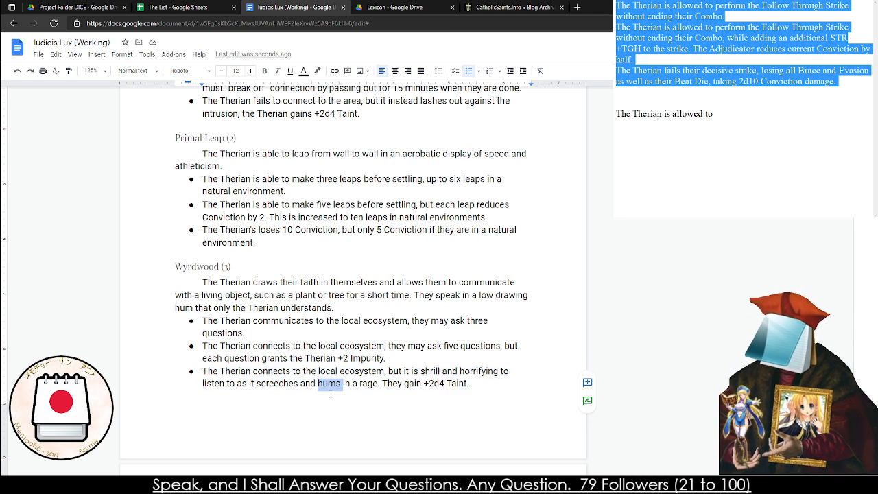
# Review Floriography (4) and Sacred Ground (5), comparing their descriptions and effects with Wyrdwood (3)
pyautogui.scroll(-4, 322, 384)
pyautogui.tripleClick(261, 262)
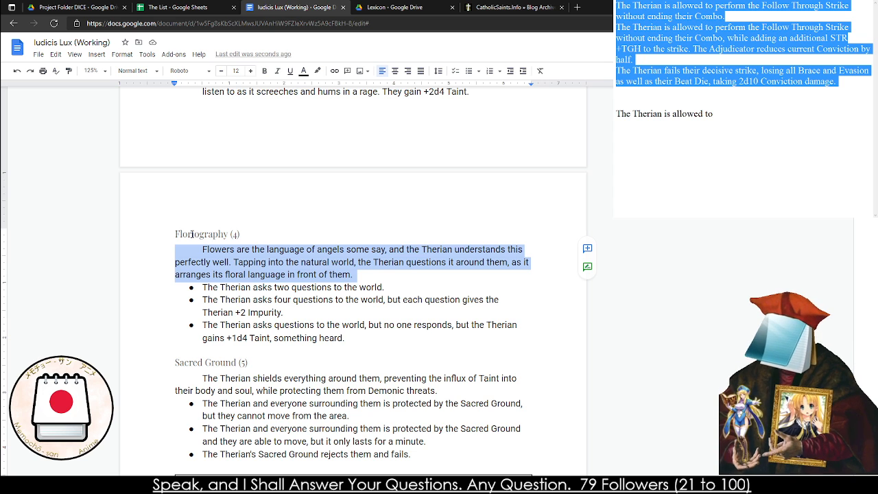
pyautogui.click(230, 248)
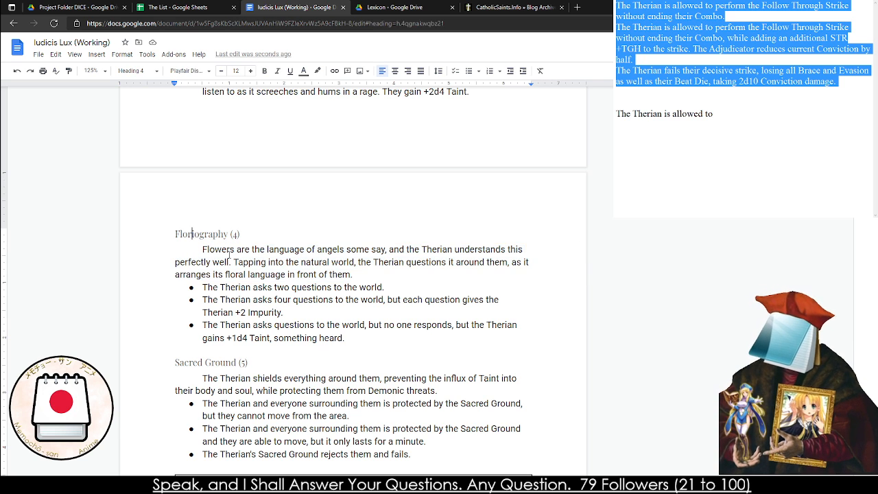
pyautogui.doubleClick(230, 249)
pyautogui.click(230, 249)
pyautogui.click(230, 249)
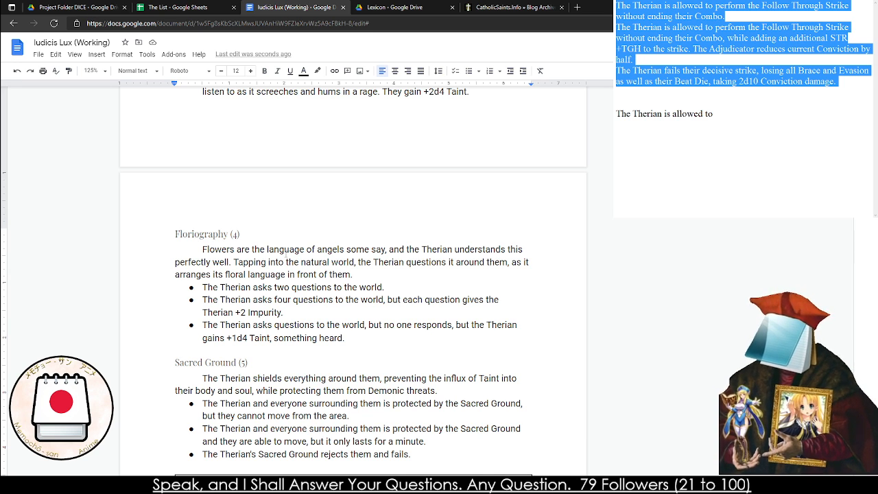
pyautogui.click(338, 287)
pyautogui.scroll(3, 324, 288)
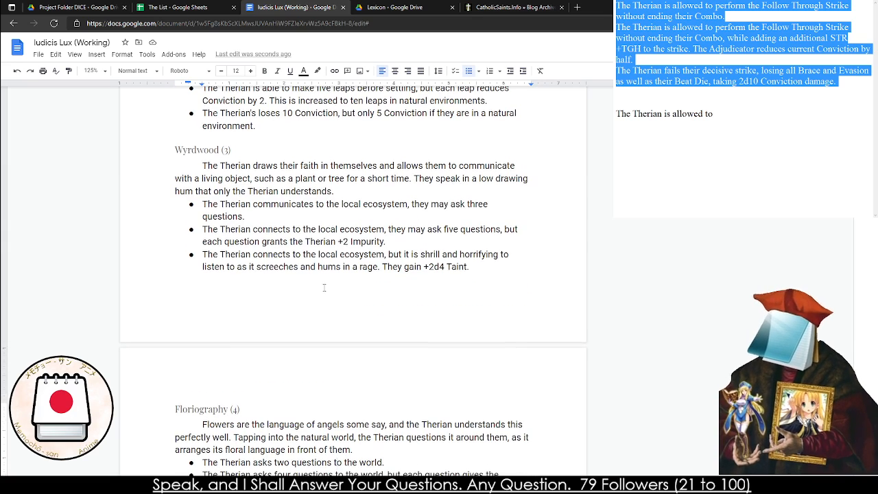
pyautogui.scroll(-3, 296, 240)
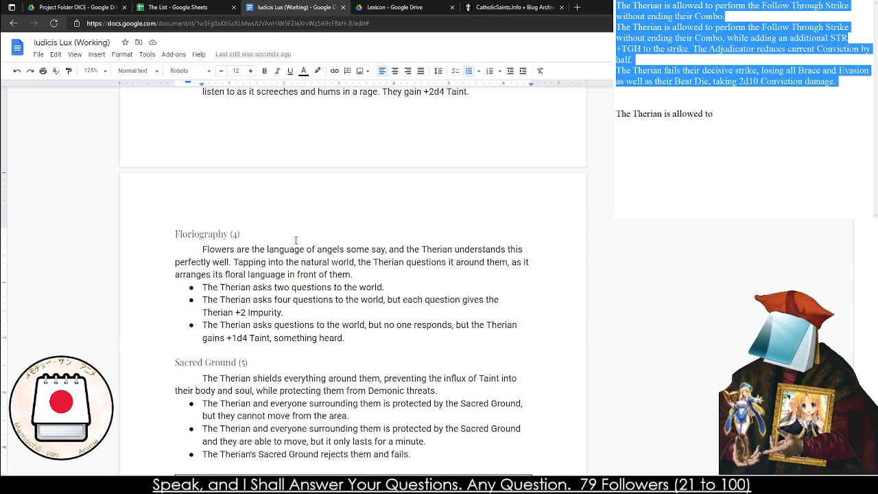
pyautogui.moveTo(387, 289)
pyautogui.mouseDown()
pyautogui.moveTo(343, 288)
pyautogui.moveTo(384, 288)
pyautogui.mouseUp()
pyautogui.scroll(-2, 288, 312)
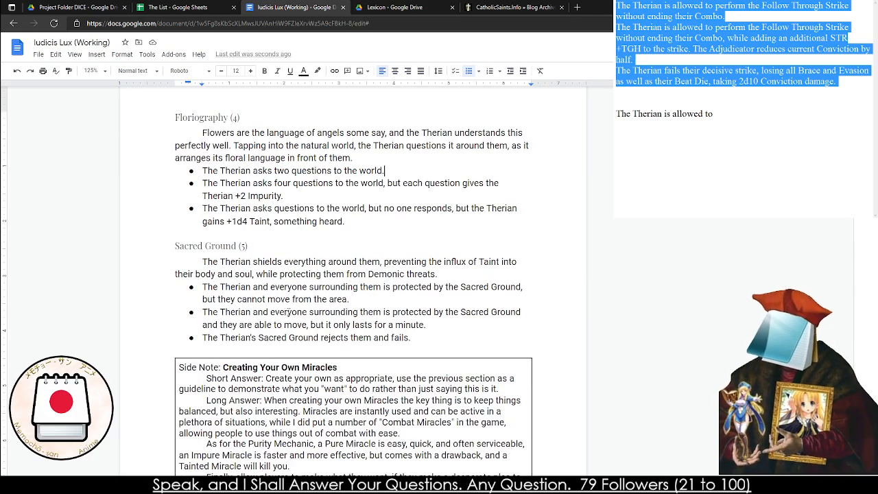
pyautogui.scroll(-1, 265, 299)
pyautogui.scroll(2, 235, 292)
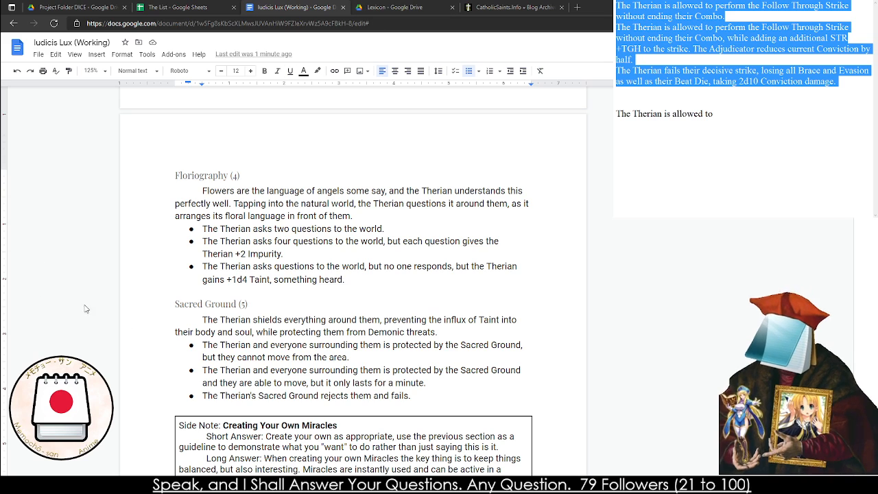
pyautogui.click(234, 310)
pyautogui.scroll(5, 220, 295)
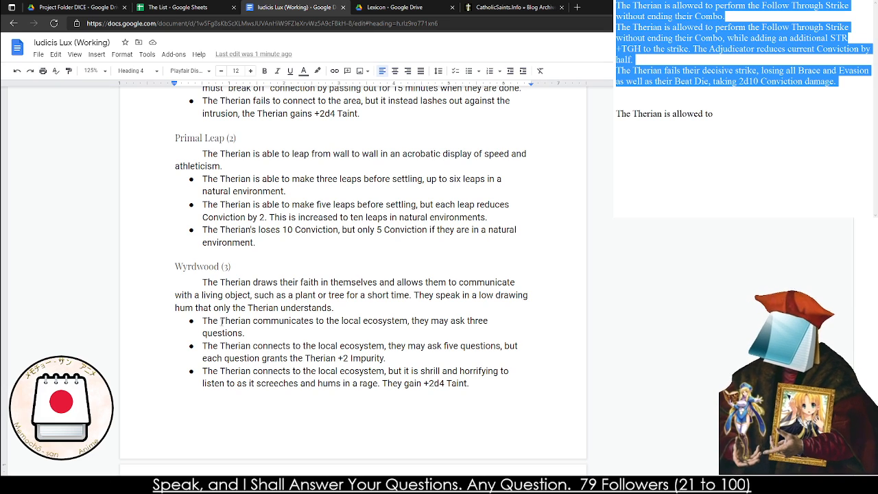
pyautogui.click(246, 325)
pyautogui.scroll(-5, 236, 315)
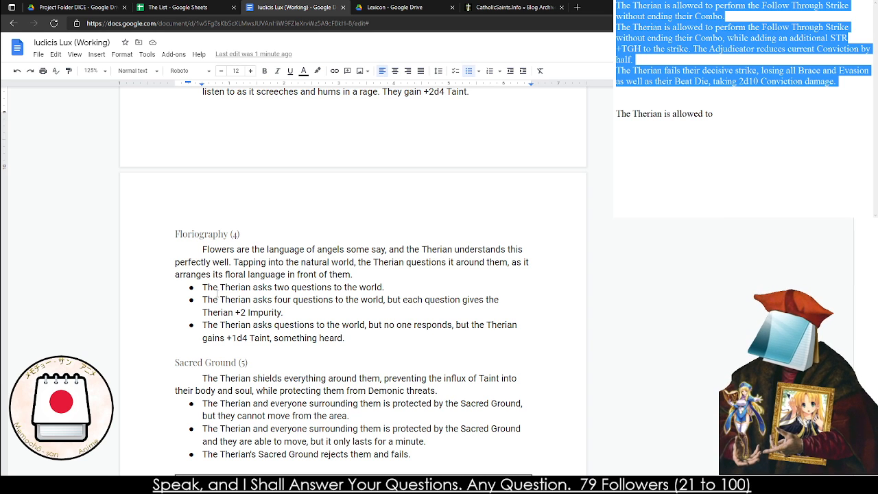
# Copy the three Floriography (4) effects and paste them over the entire contents of the separate notes window
pyautogui.click(345, 340)
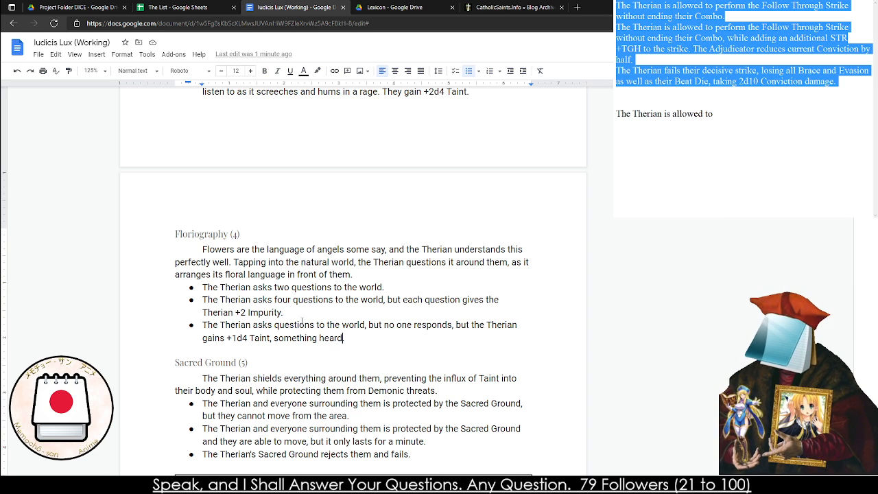
pyautogui.click(339, 274)
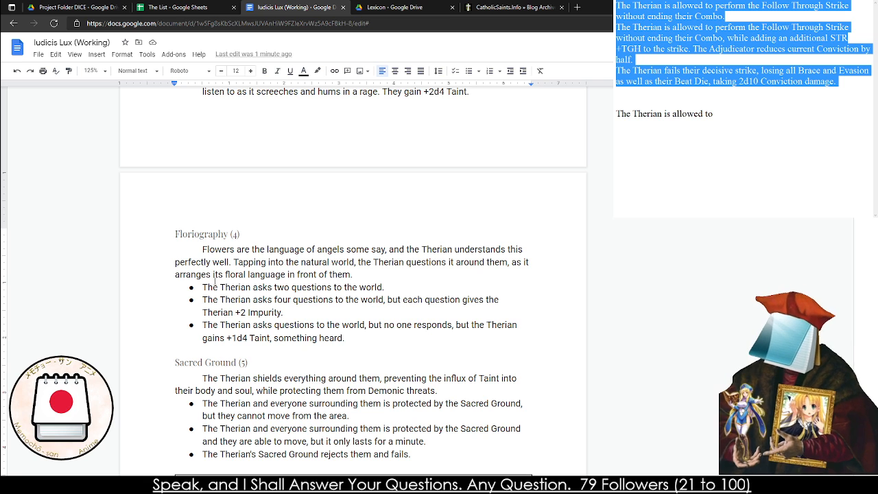
pyautogui.moveTo(200, 287); pyautogui.dragTo(365, 341)
pyautogui.hotkey('ctrl', 'c')
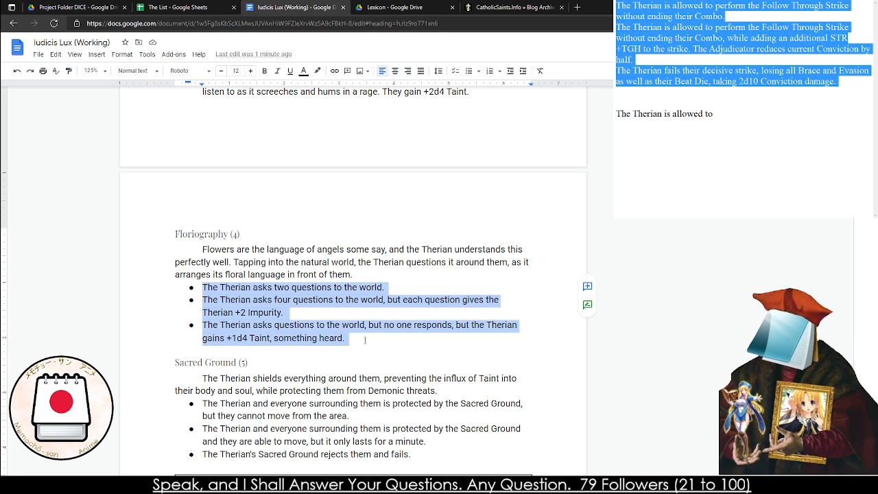
pyautogui.hotkey('alt', 'Tab')
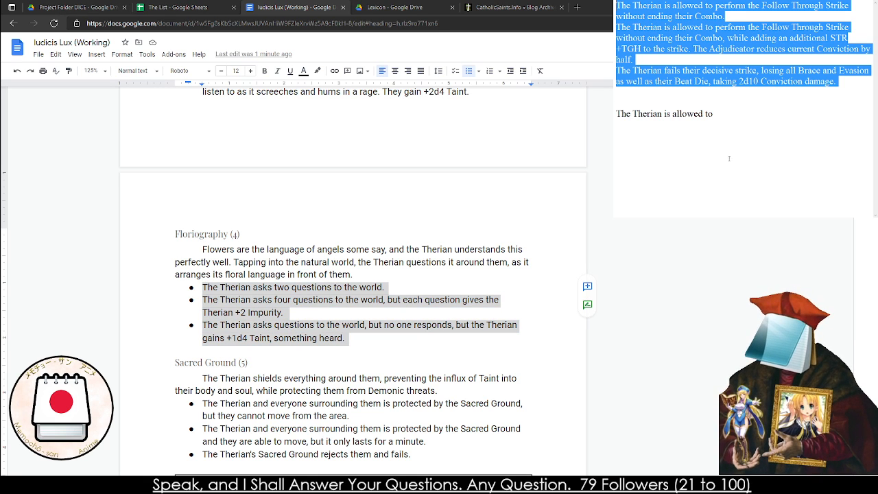
pyautogui.hotkey('ctrl', 'a')
pyautogui.hotkey('ctrl', 'v')
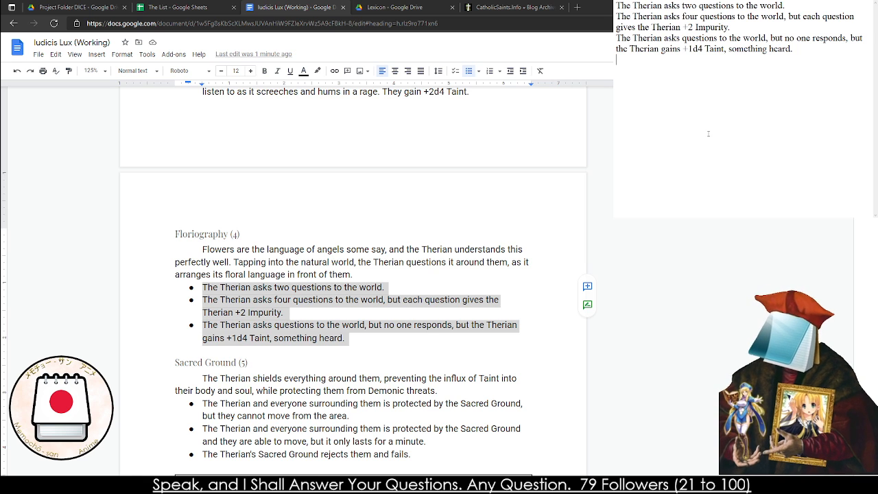
# Switch to the browser page showing CatholicSaints.Info
pyautogui.click(521, 7)
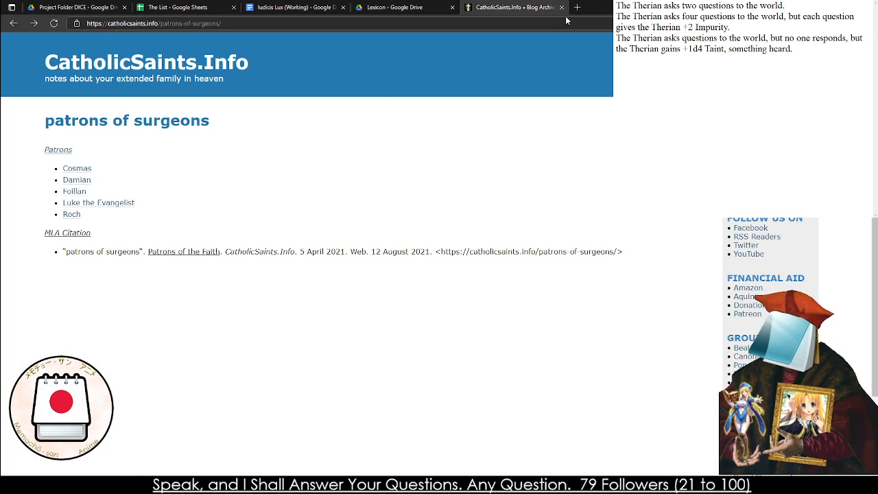
pyautogui.write('idhgoishgoishg')
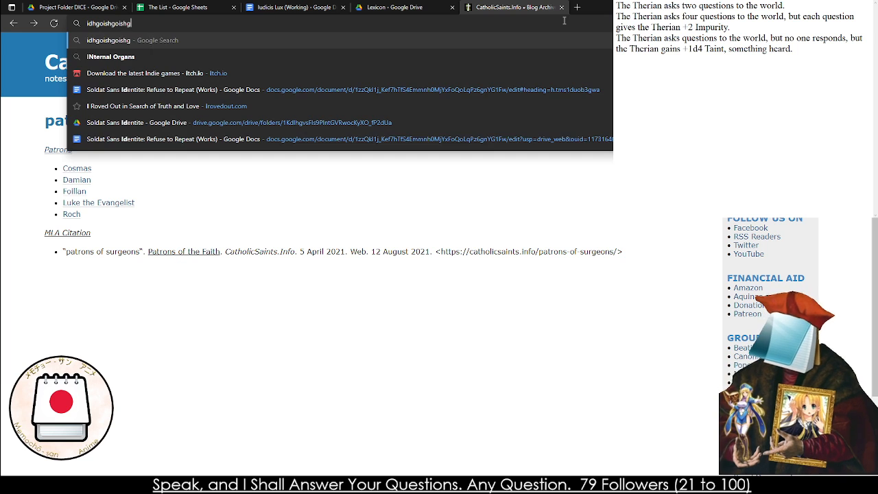
pyautogui.hotkey('ctrl', 'a')
pyautogui.press('BackSpace')
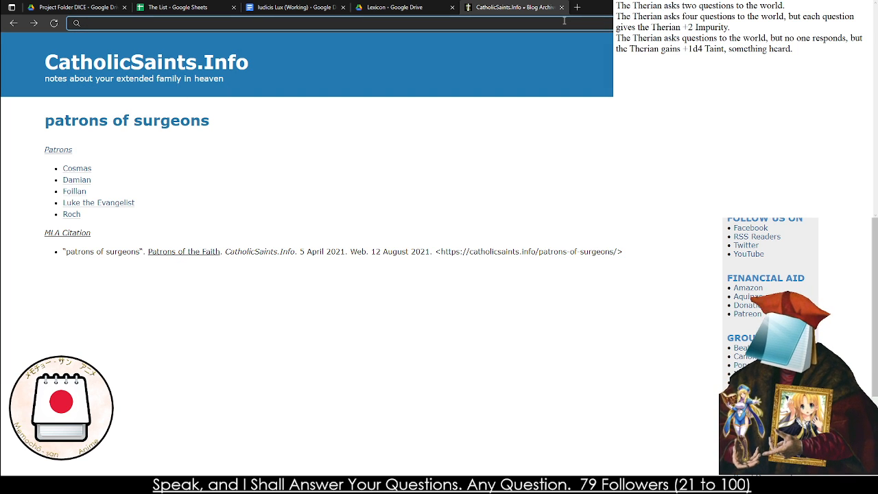
pyautogui.write('Soe')
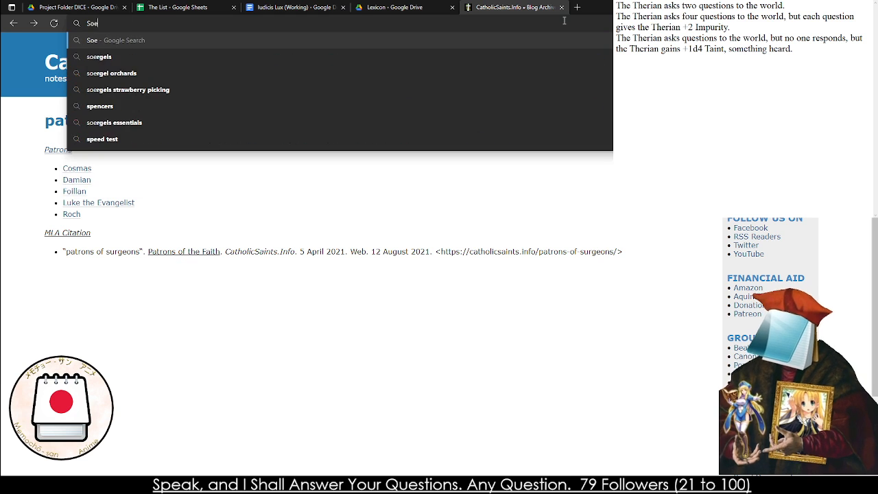
pyautogui.hotkey('ctrl', 'a')
pyautogui.press('BackSpace')
pyautogui.write('Mp.o')
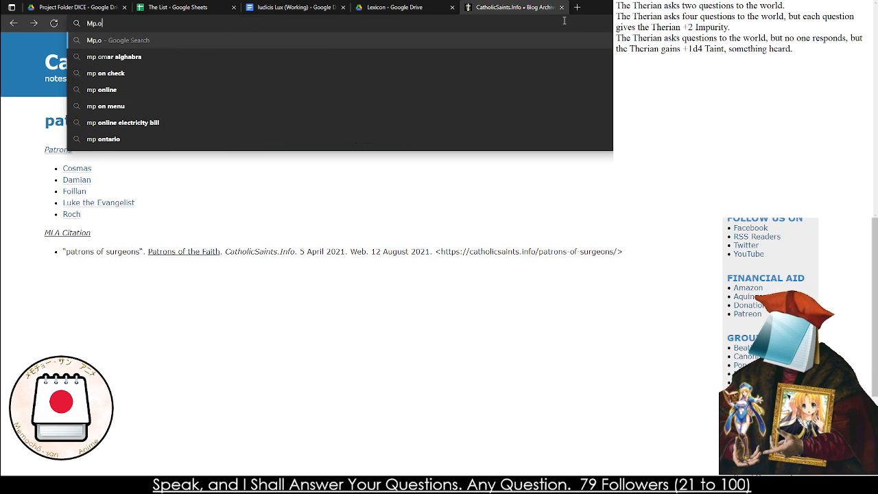
pyautogui.press('BackSpace')
pyautogui.press('BackSpace')
pyautogui.press('BackSpace')
pyautogui.press('BackSpace')
# Search the web for "Nomine" and refine the search to "Nomine RPG"
pyautogui.write('Nomine')
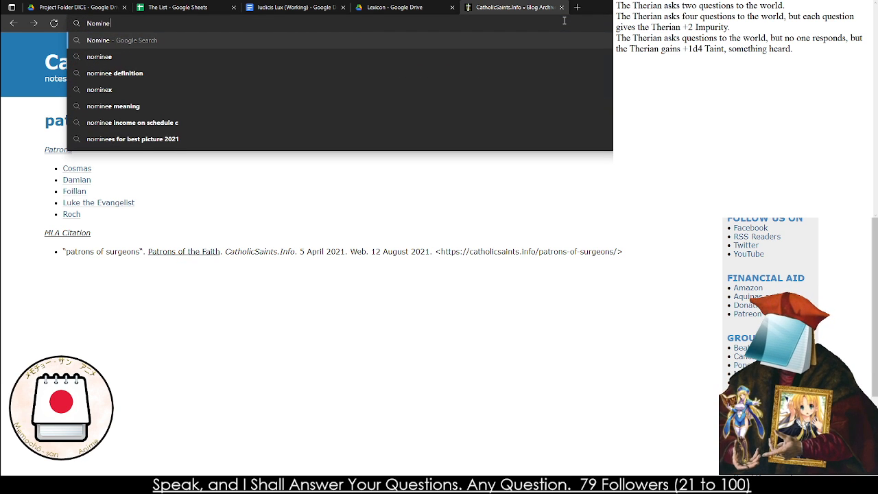
pyautogui.press('Return')
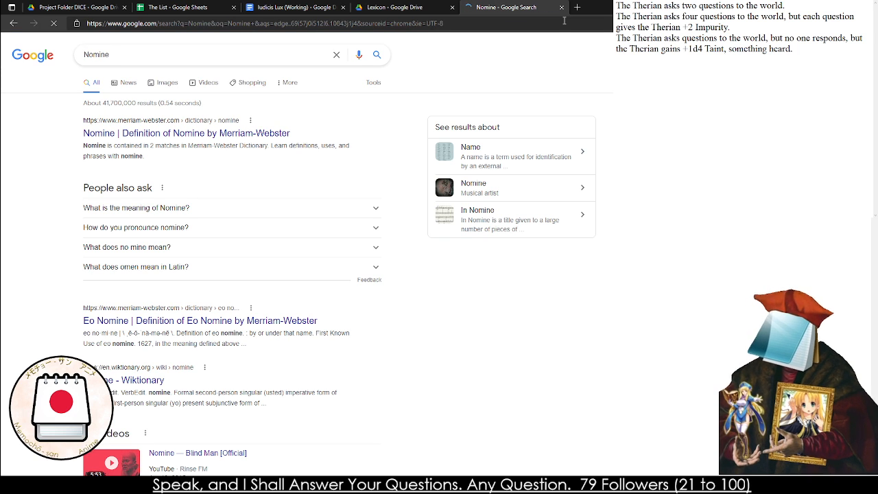
pyautogui.click(125, 53)
pyautogui.write('RPG')
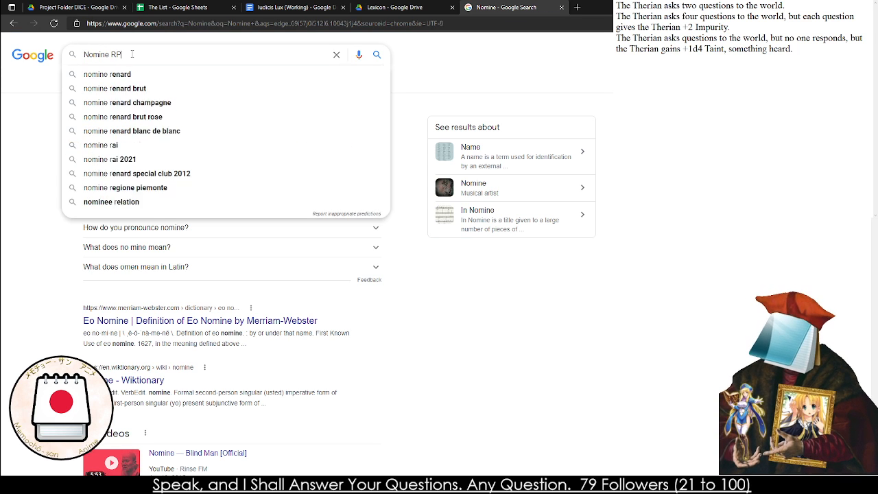
pyautogui.press('Return')
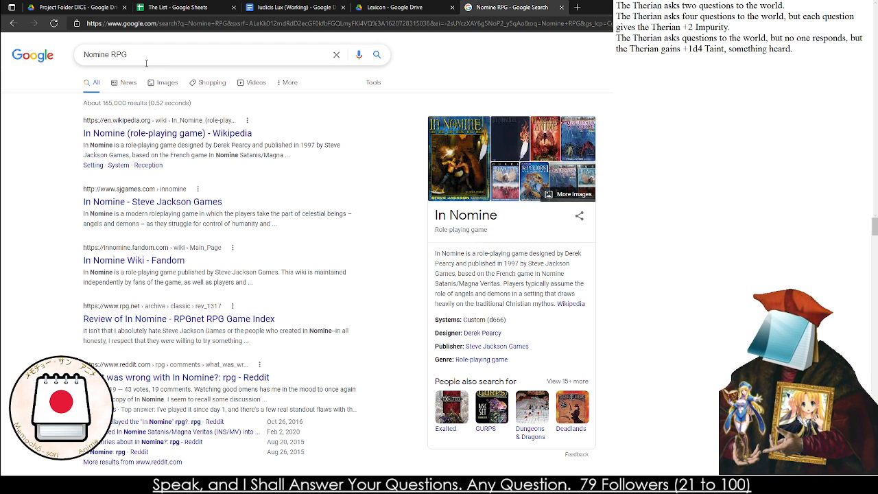
# Open the Wikipedia article on the In Nomine role-playing game and look through its System section
pyautogui.moveTo(141, 63); pyautogui.dragTo(76, 68)
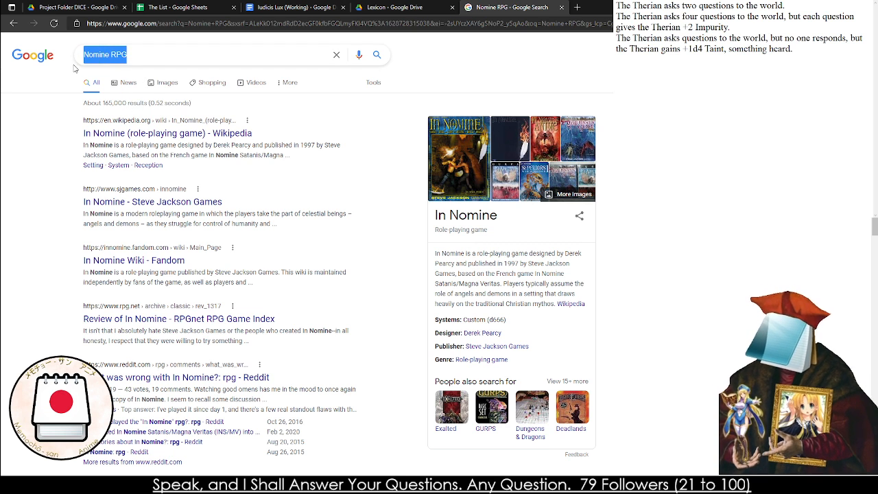
pyautogui.click(230, 135)
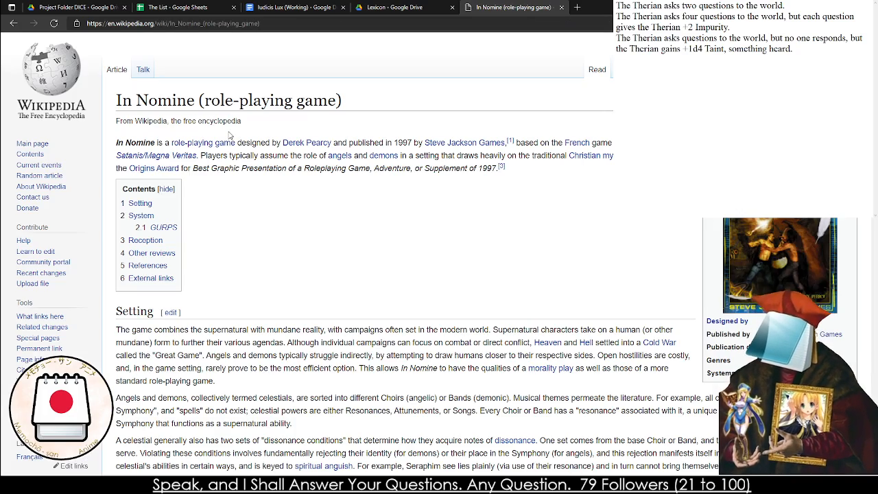
pyautogui.scroll(-10, 230, 135)
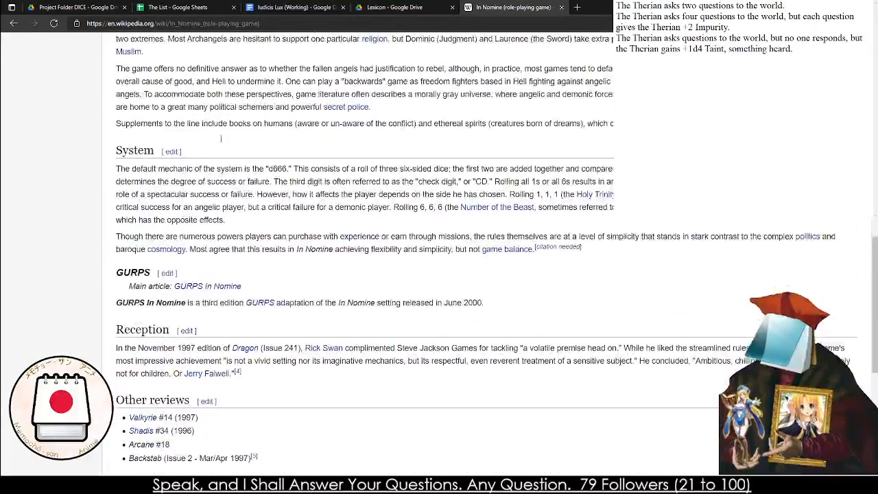
# Look through the remaining sections of the In Nomine article, including its reception and references, and return to its introduction
pyautogui.scroll(-2, 205, 141)
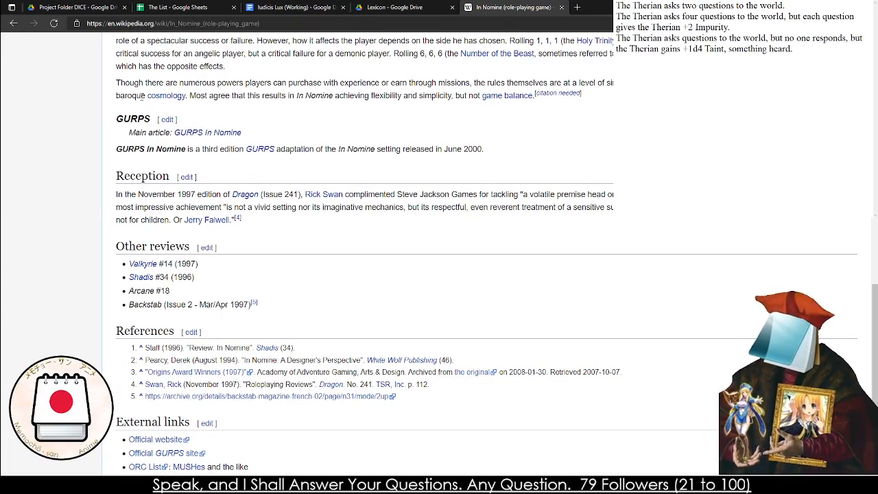
pyautogui.scroll(3, 158, 100)
pyautogui.moveTo(137, 99)
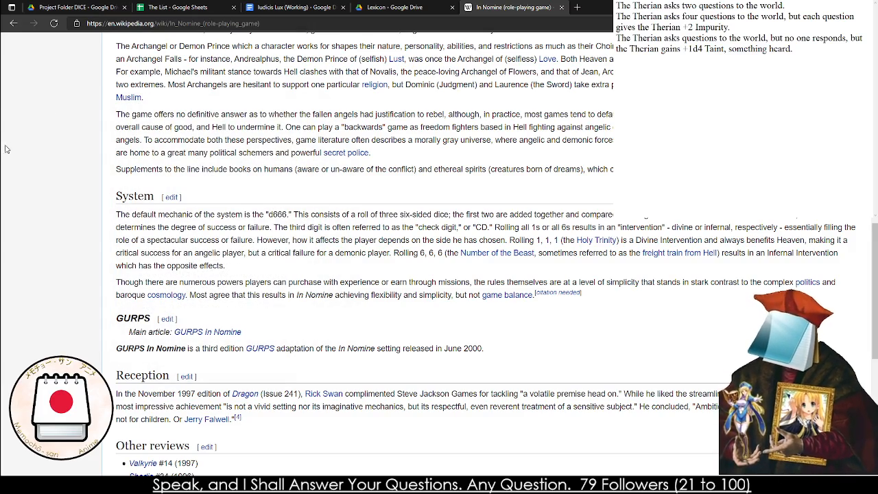
pyautogui.scroll(7, 137, 122)
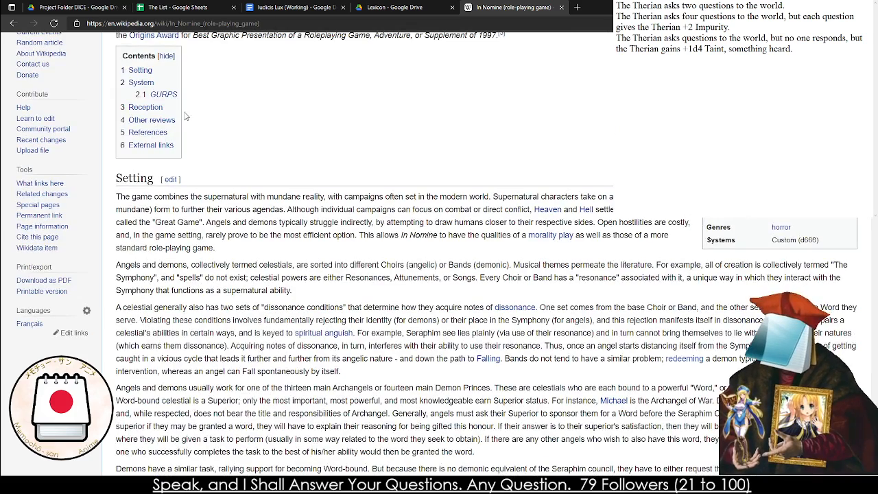
pyautogui.scroll(1, 343, 206)
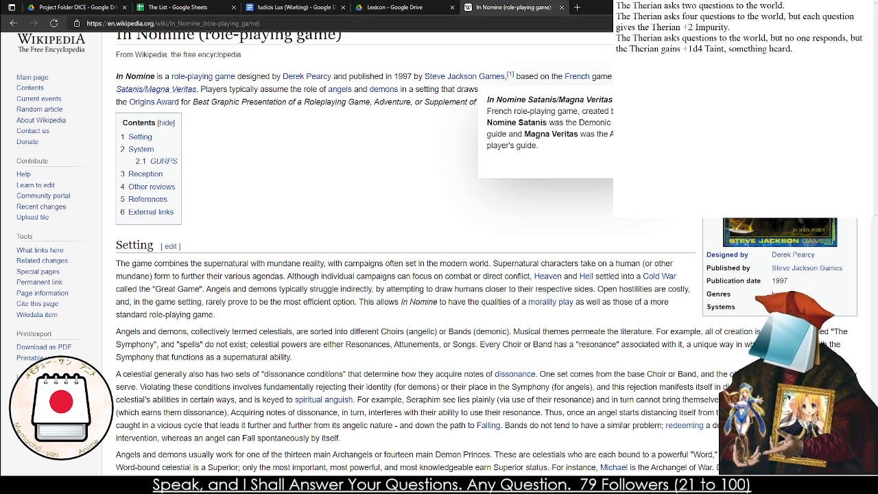
# Open the linked article on In Nomine Satanis/Magna Veritas and read through it, including the section on the 5th edition (2015)
pyautogui.click(156, 89)
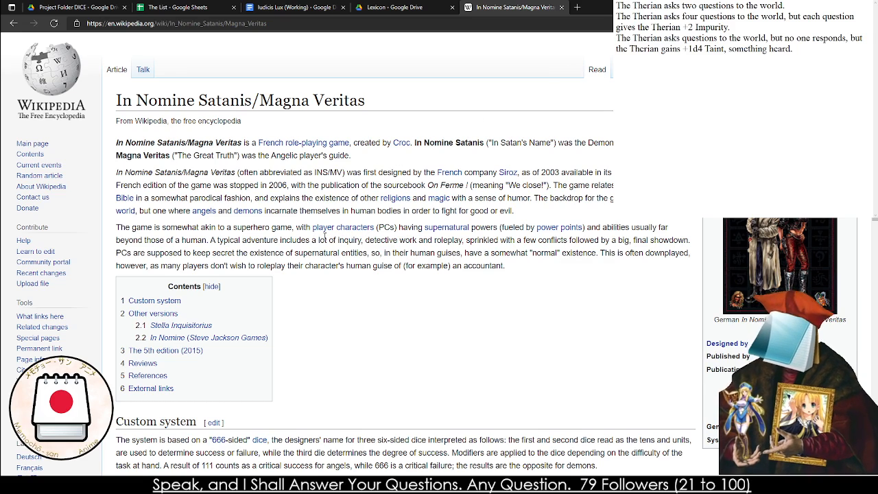
pyautogui.scroll(-7, 325, 235)
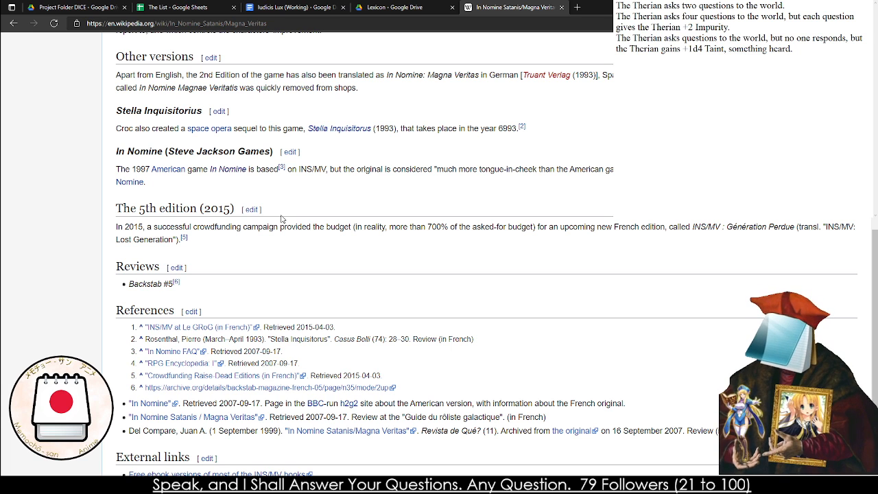
pyautogui.tripleClick(139, 225)
pyautogui.click(139, 226)
pyautogui.tripleClick(139, 226)
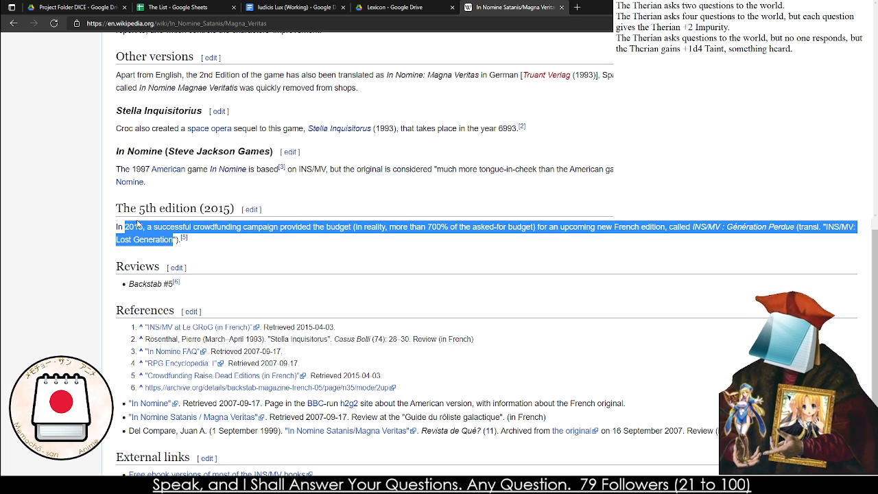
pyautogui.click(137, 225)
pyautogui.scroll(8, 199, 208)
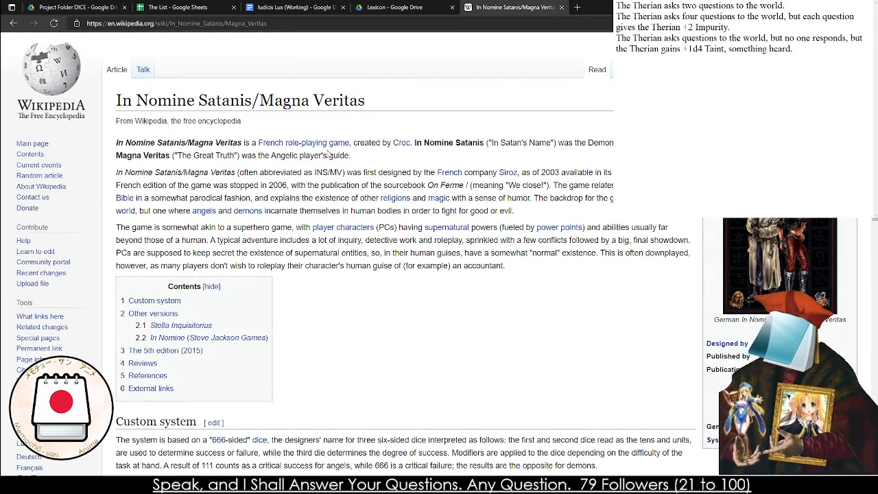
# Close the Wikipedia page and return to the Iudicis Lux (Working) document
pyautogui.click(563, 9)
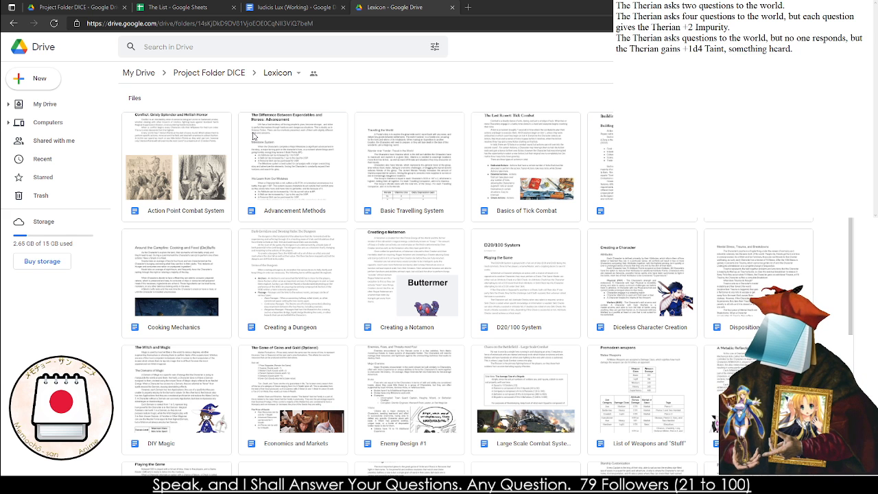
pyautogui.click(287, 9)
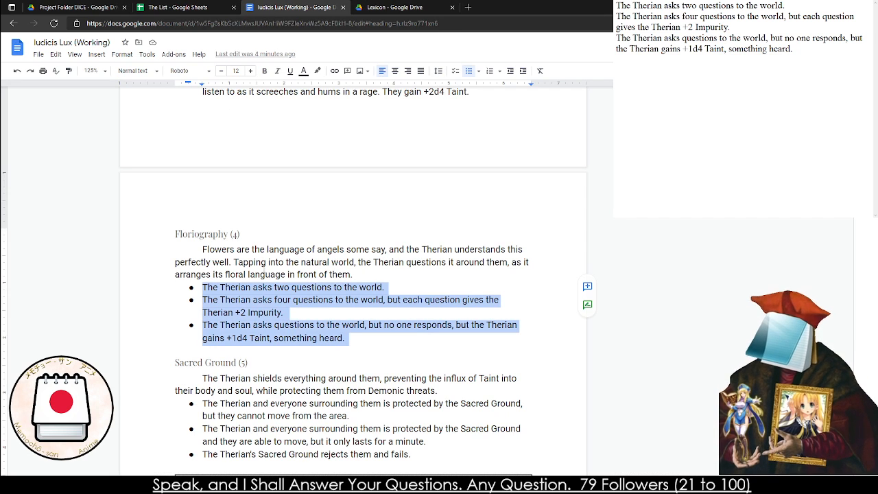
# Below the copied effects in the notes window, write "The Therian can channel their thoughts and prayers through the ground,"
pyautogui.click(617, 81)
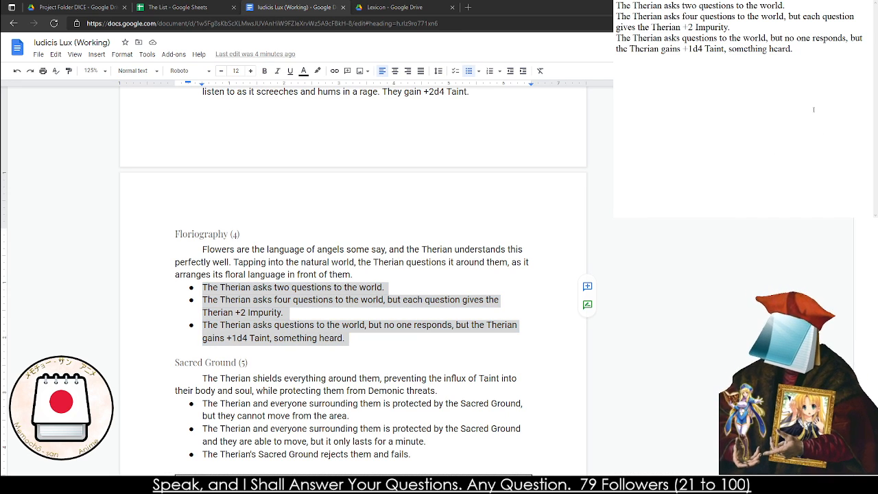
pyautogui.write('The Therian')
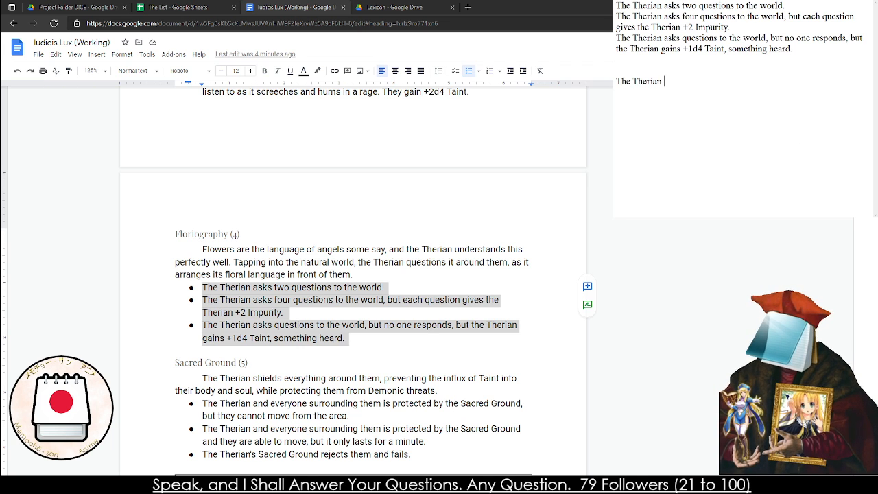
pyautogui.write(' ca')
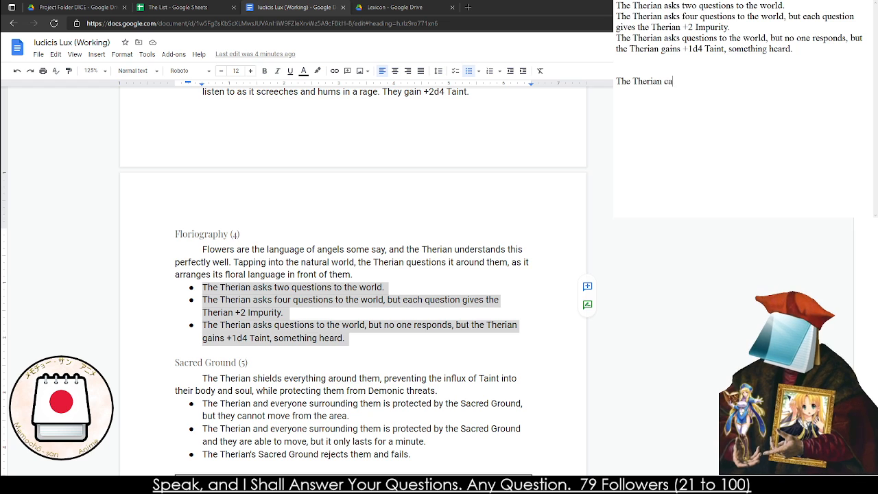
pyautogui.write('n channel their natural')
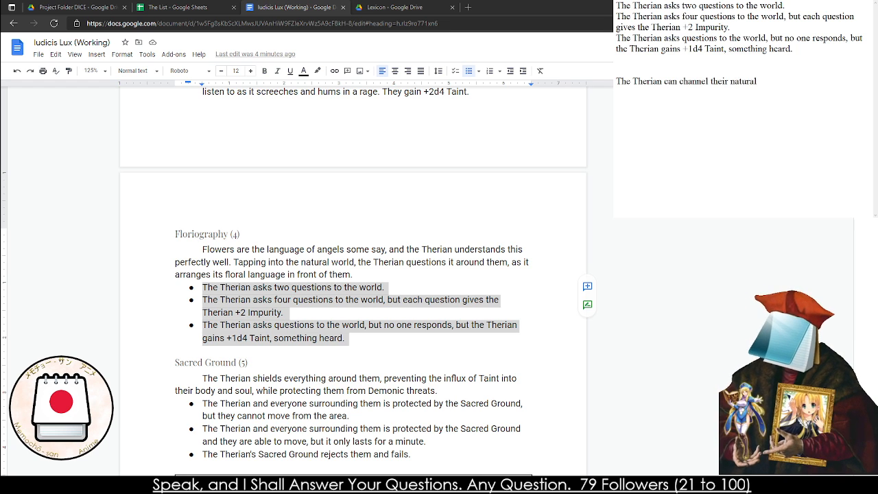
pyautogui.press('BackSpace')
pyautogui.press('BackSpace')
pyautogui.press('BackSpace')
pyautogui.press('BackSpace')
pyautogui.press('BackSpace')
pyautogui.press('BackSpace')
pyautogui.press('BackSpace')
pyautogui.press('BackSpace')
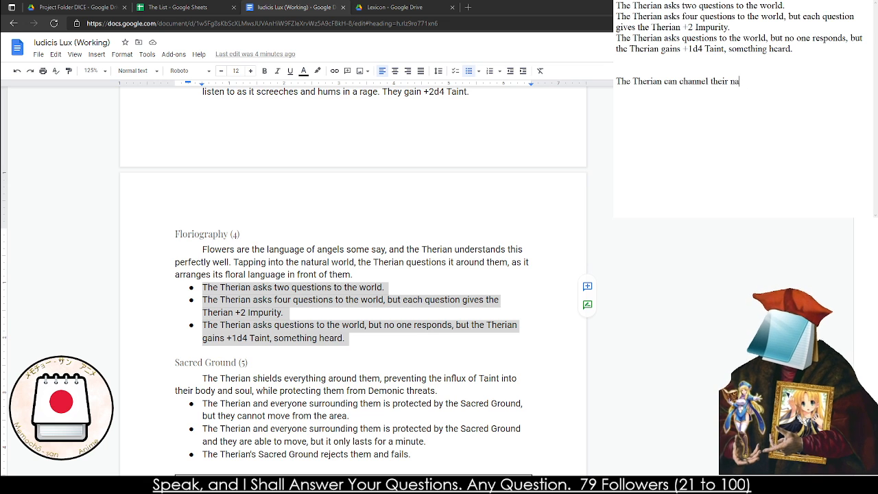
pyautogui.write('thoughts and ')
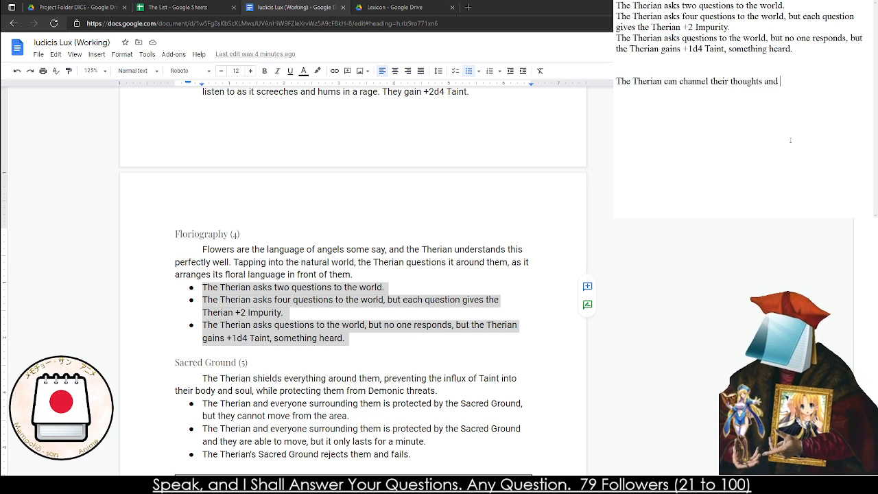
pyautogui.write('prayers throu')
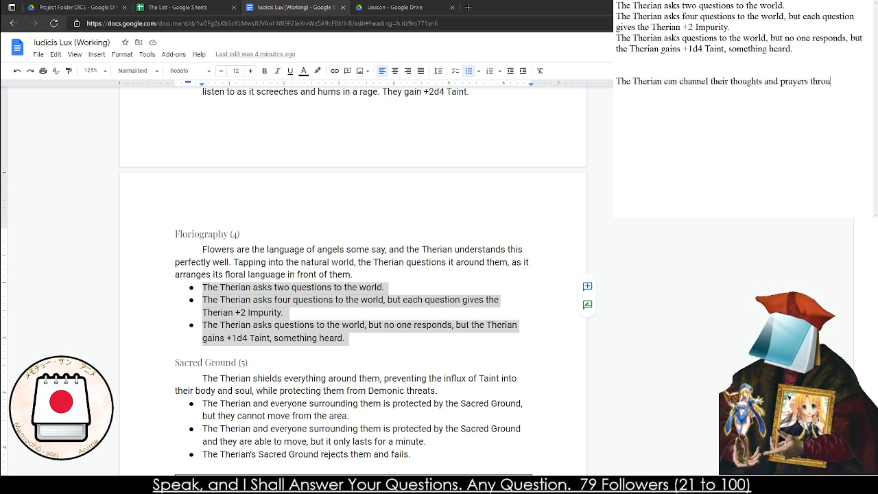
pyautogui.write('gh the ')
pyautogui.write('grou')
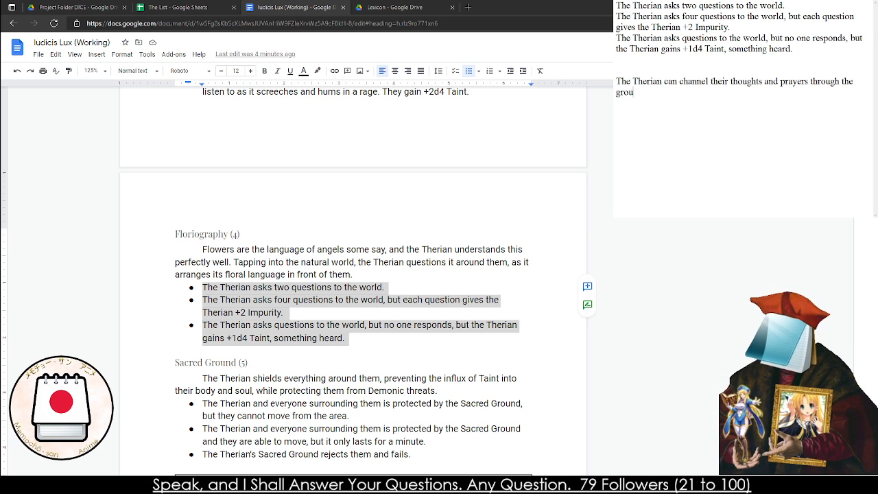
pyautogui.write('nd towar')
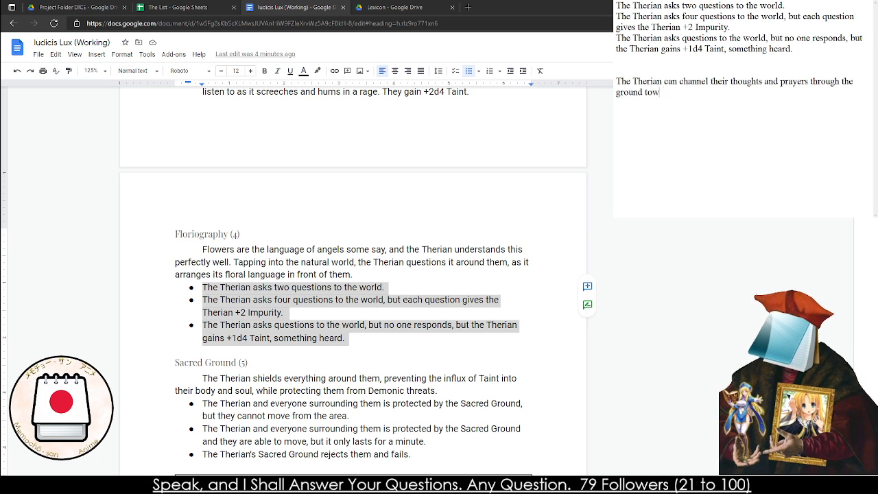
pyautogui.press('BackSpace')
pyautogui.press('BackSpace')
pyautogui.press('BackSpace')
pyautogui.press('BackSpace')
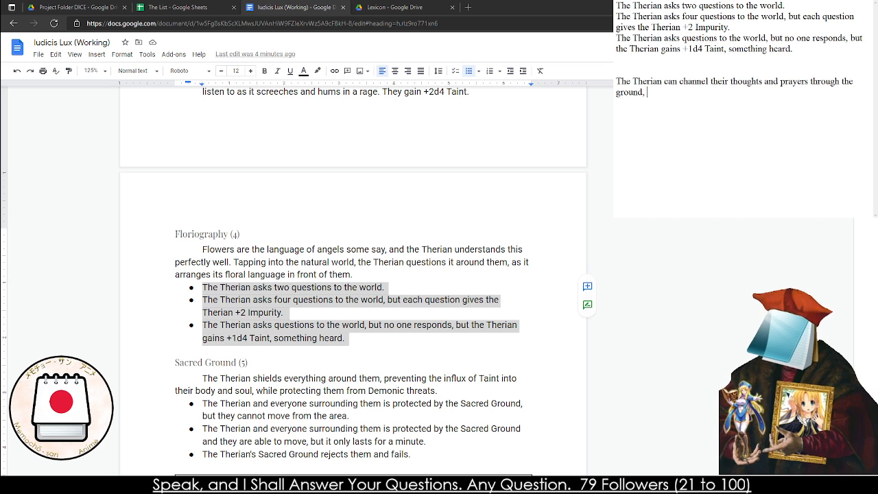
# Finish the first new effect in the notes with "allowing allies in a natural enviroment to hear them."
pyautogui.write('allowing friend')
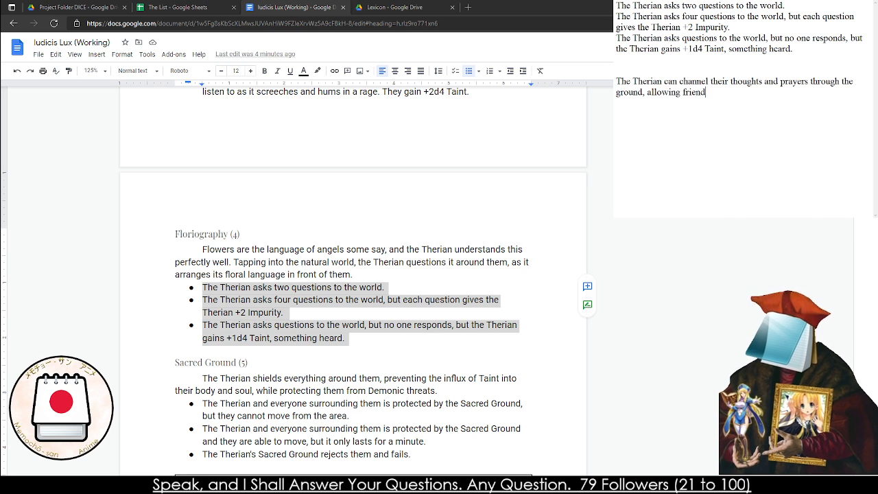
pyautogui.write('s and')
pyautogui.press('BackSpace')
pyautogui.press('BackSpace')
pyautogui.press('BackSpace')
pyautogui.press('BackSpace')
pyautogui.press('BackSpace')
pyautogui.press('BackSpace')
pyautogui.press('BackSpace')
pyautogui.press('BackSpace')
pyautogui.press('BackSpace')
pyautogui.press('BackSpace')
pyautogui.press('BackSpace')
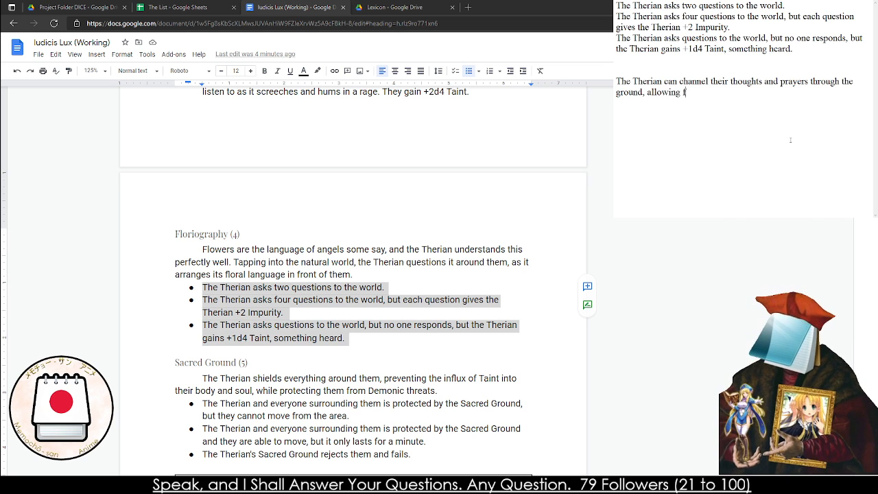
pyautogui.write('allies in a natu')
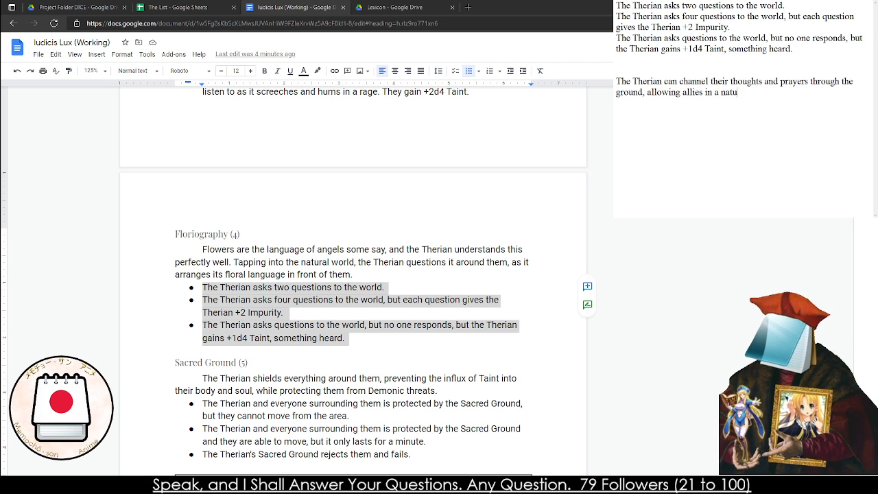
pyautogui.write('ral enviroment')
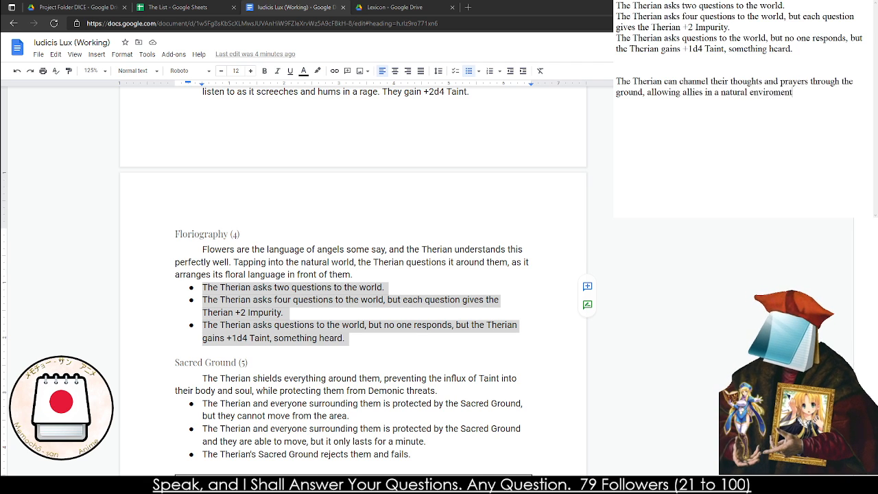
pyautogui.write(' to hear them.')
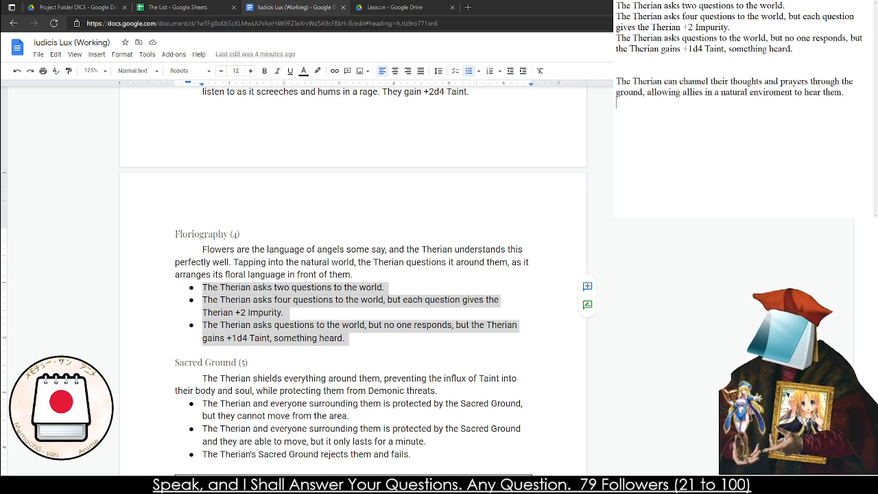
# On a new line of the notes, write "The Therian can channel their throughts and prayers through the ground,"
pyautogui.press('Return')
pyautogui.write('The Therian')
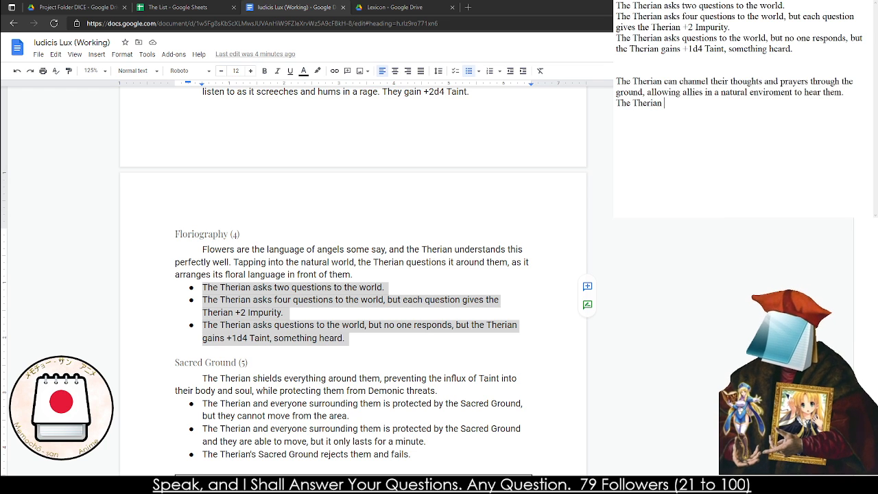
pyautogui.write(' ca')
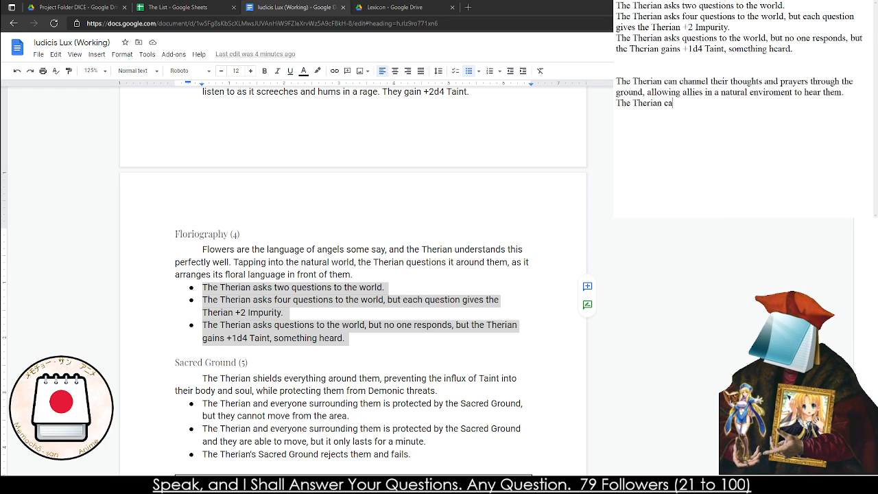
pyautogui.write('n channel their thr')
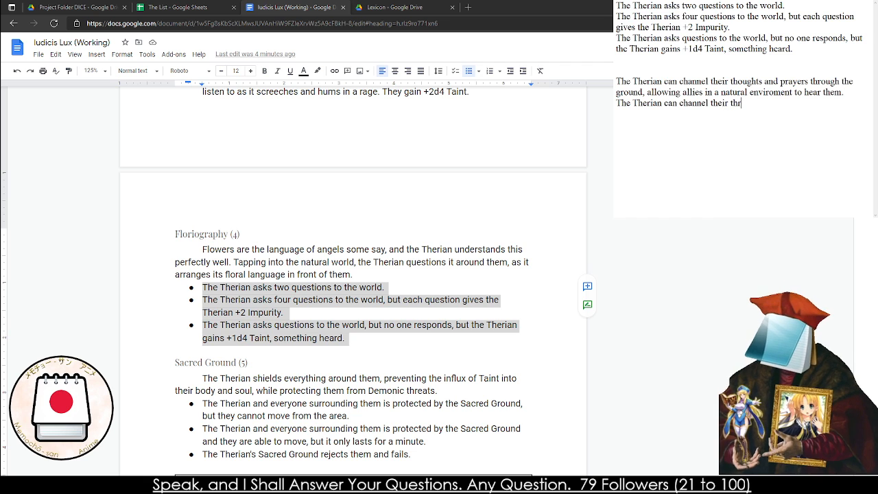
pyautogui.write('oughts and prayer')
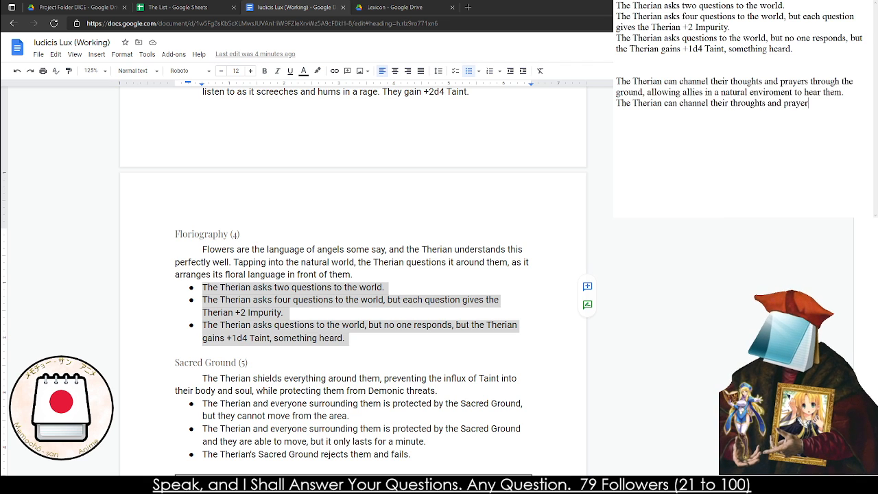
pyautogui.write('s through the ground, ')
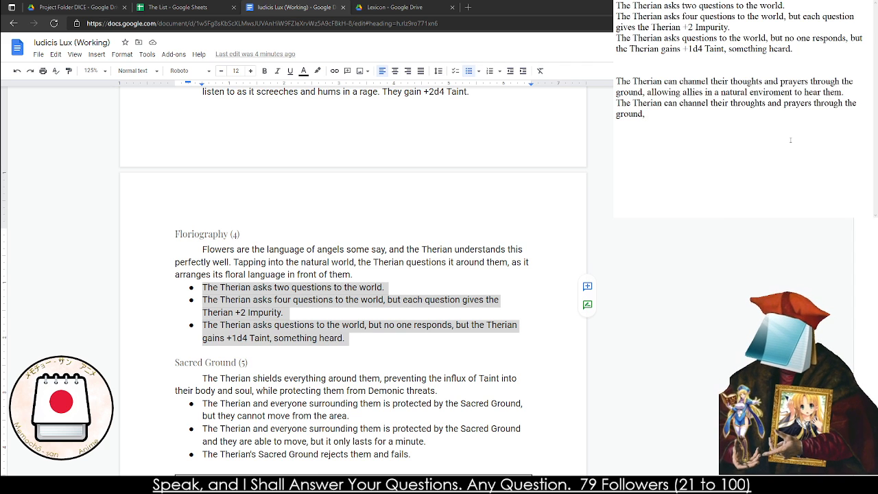
pyautogui.write('allies in a n')
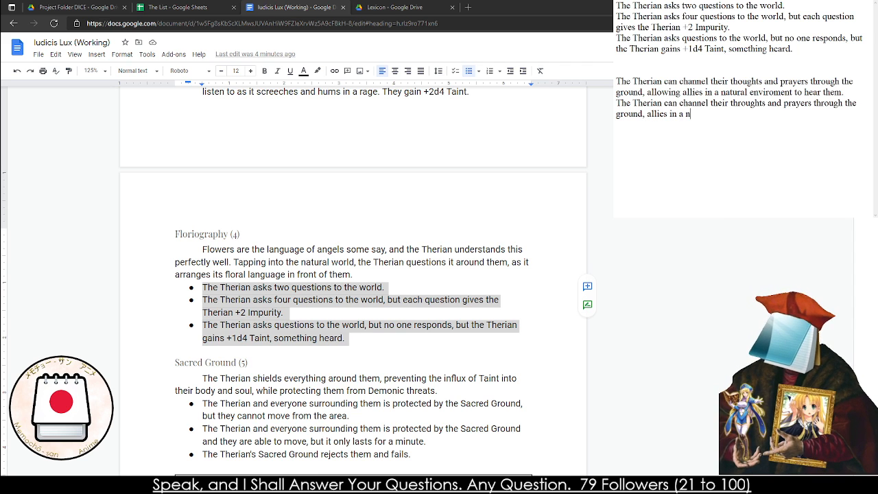
pyautogui.write('atural')
# Continue the second new effect in the notes with "allies even in an urban enviroment can"
pyautogui.press('BackSpace')
pyautogui.press('BackSpace')
pyautogui.press('BackSpace')
pyautogui.press('BackSpace')
pyautogui.press('BackSpace')
pyautogui.press('BackSpace')
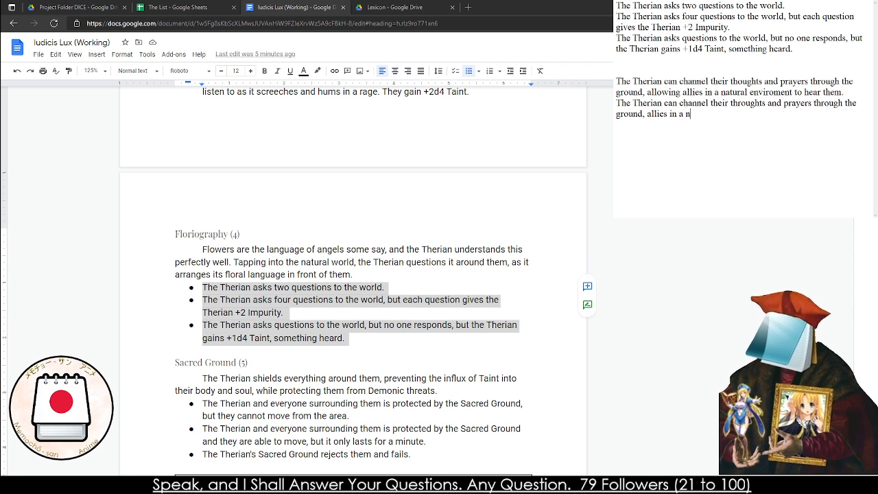
pyautogui.press('BackSpace')
pyautogui.press('BackSpace')
pyautogui.press('BackSpace')
pyautogui.press('BackSpace')
pyautogui.press('BackSpace')
pyautogui.press('BackSpace')
pyautogui.write('even')
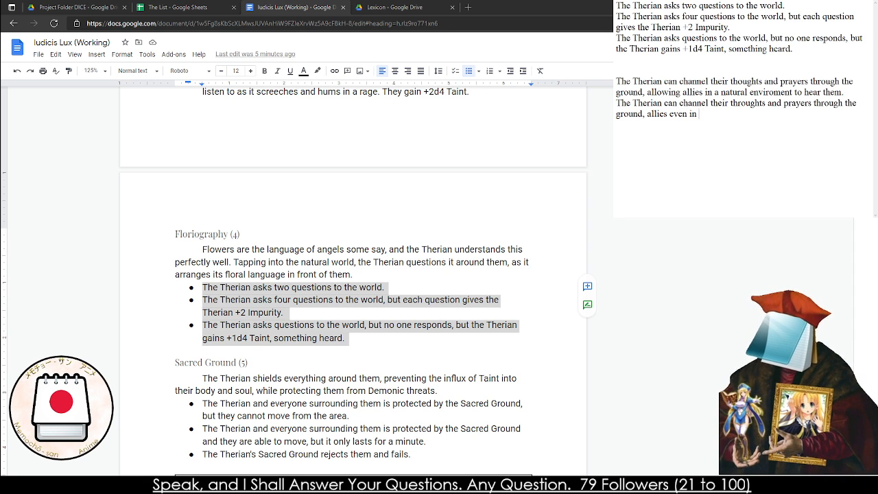
pyautogui.write(' in an urban ')
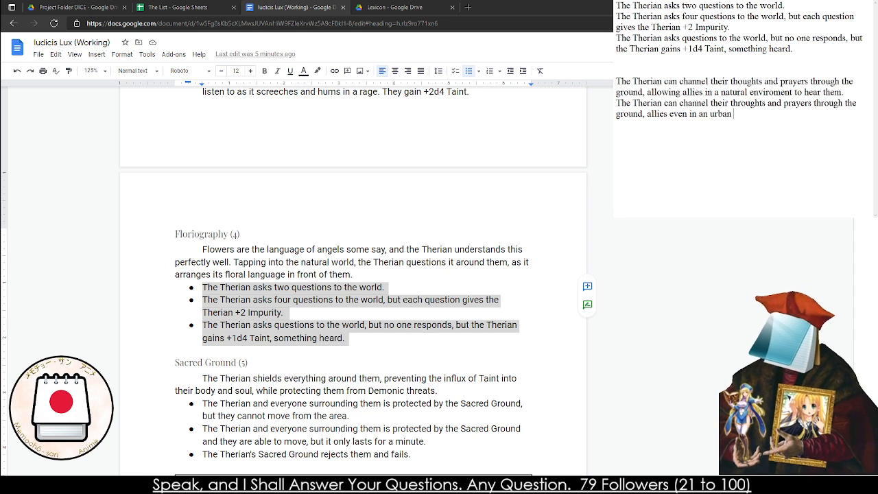
pyautogui.write('enviroment can ch')
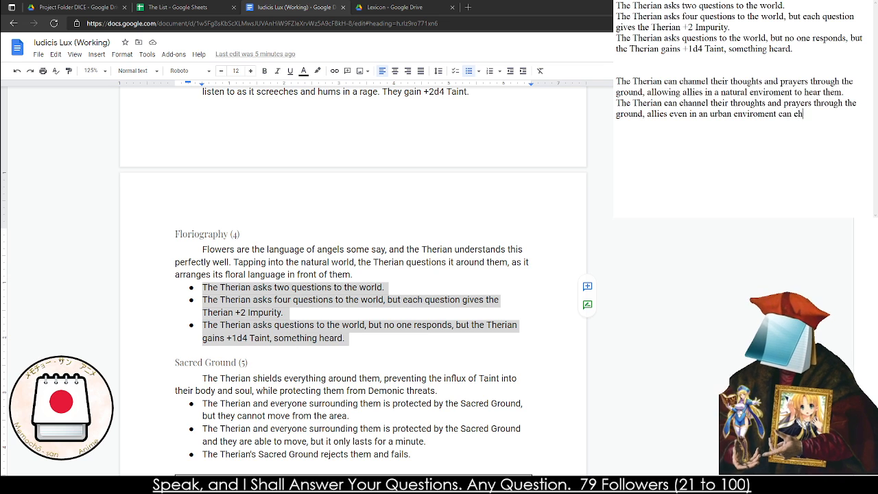
pyautogui.press('BackSpace')
pyautogui.press('BackSpace')
# Finish the second new effect with "hear, but they gain +3 Impurity."
pyautogui.write('hear, but they')
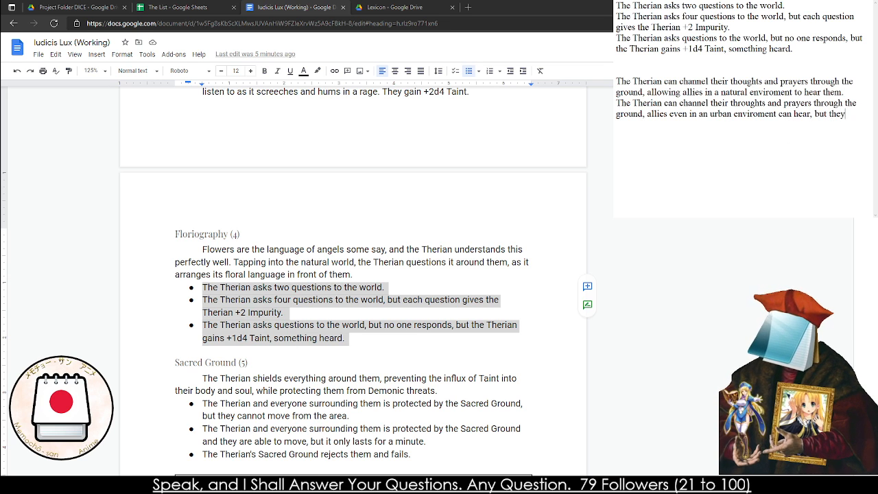
pyautogui.write(' gain +3')
pyautogui.write(' Impu')
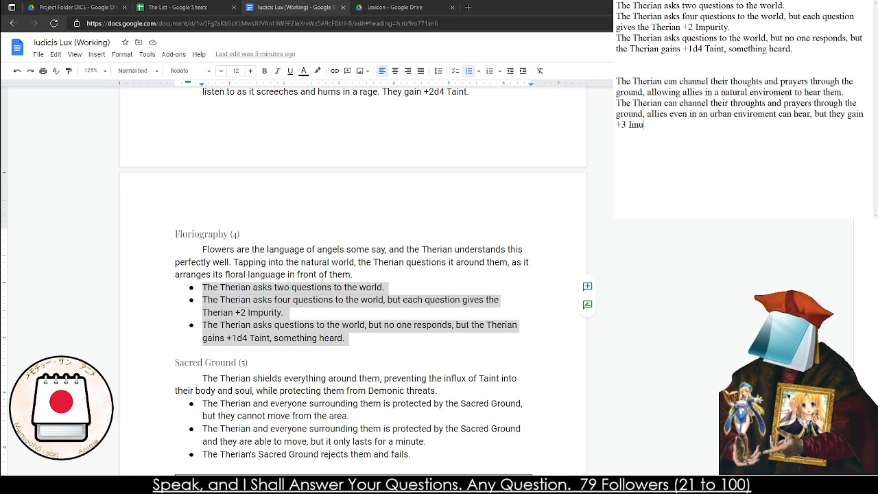
pyautogui.write('rity.')
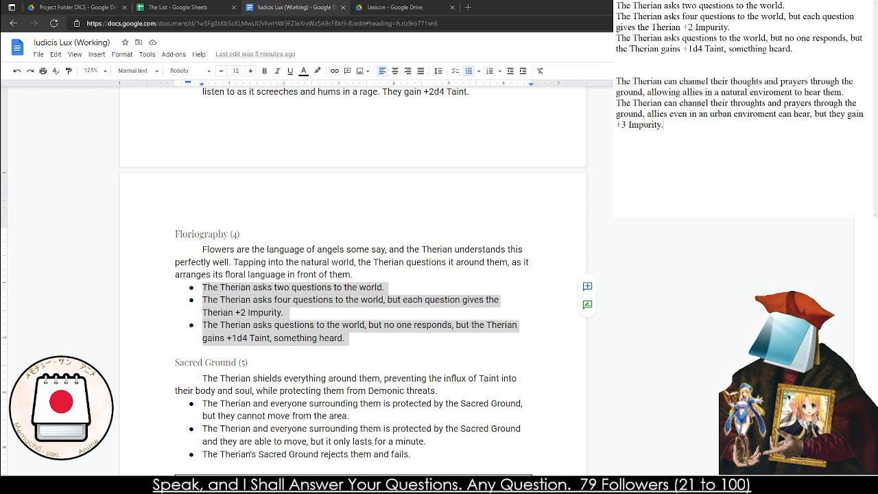
# On a new line of the notes, write "The Therian's thoughts do not reach their intended target"
pyautogui.press('Return')
pyautogui.write('The')
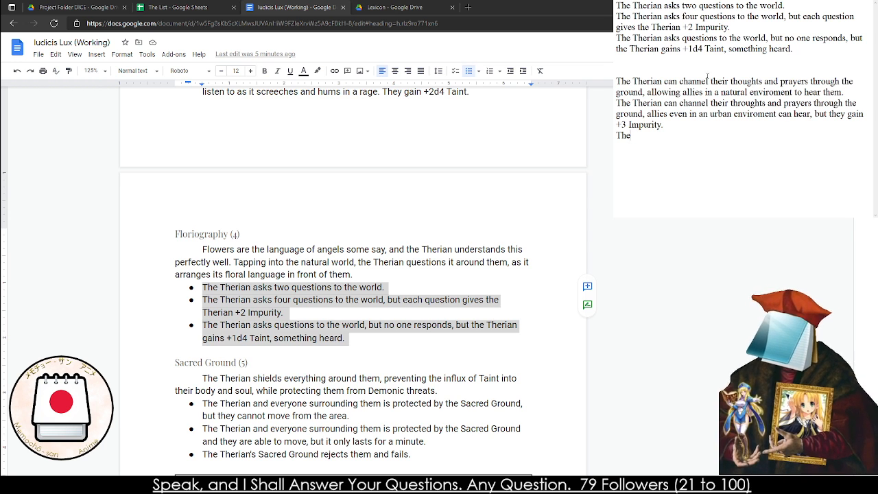
pyautogui.moveTo(681, 38); pyautogui.dragTo(750, 40)
pyautogui.click(645, 149)
pyautogui.click(645, 151)
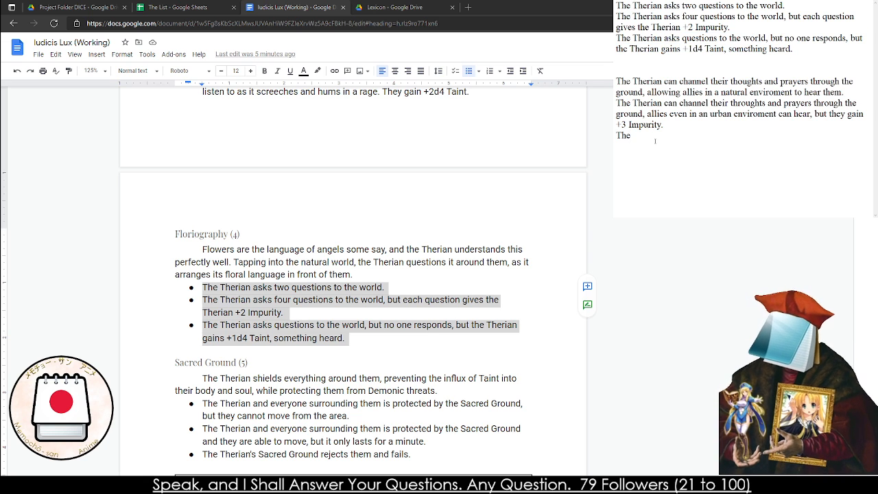
pyautogui.write("Therian's thoug")
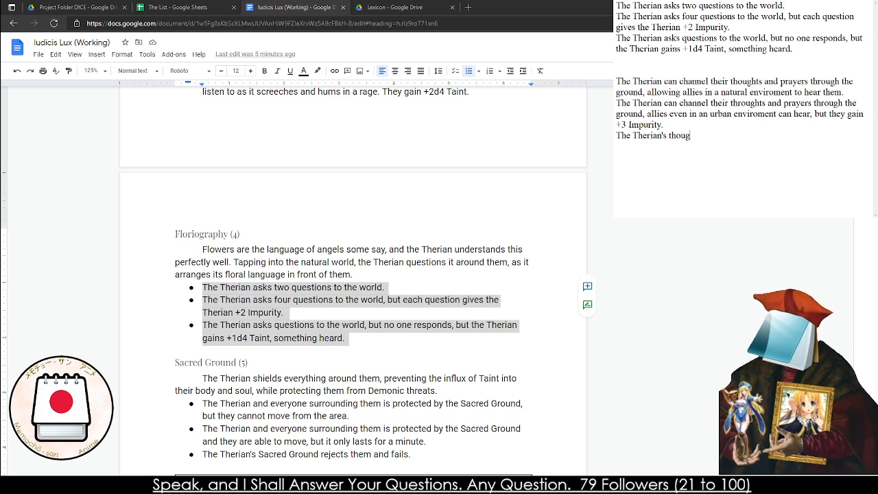
pyautogui.write('hts do not rea')
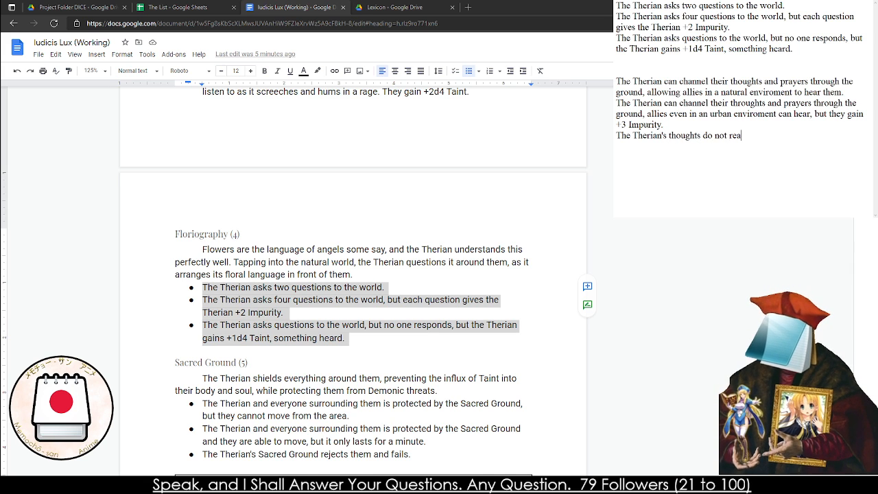
pyautogui.write('ch their intended t')
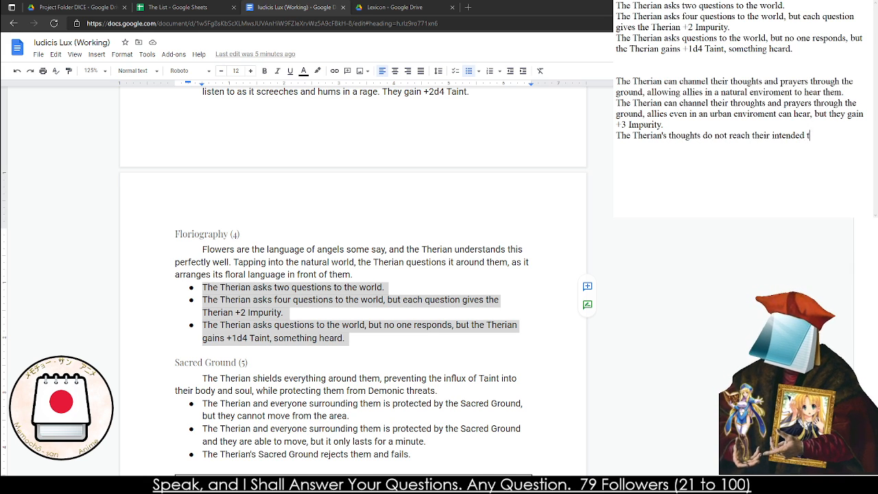
pyautogui.write('arget')
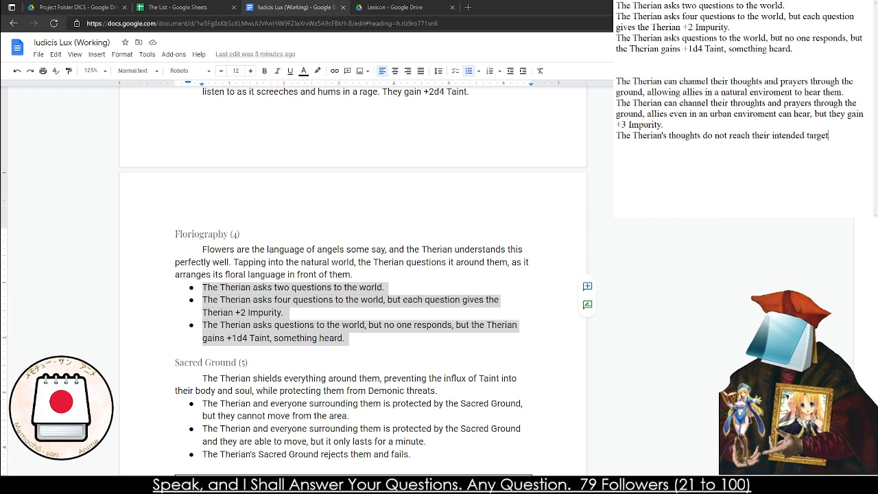
pyautogui.write(', they gain')
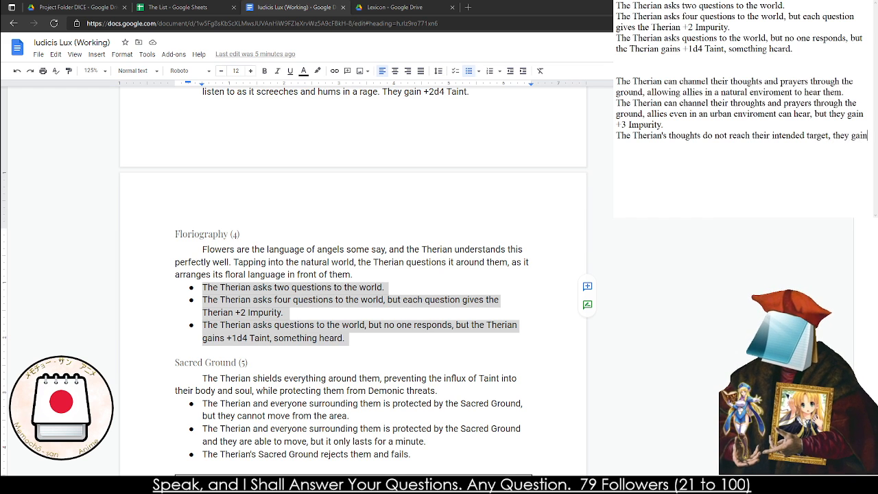
pyautogui.write(' +1d4')
# Finish the third new effect in the notes with ", they gain +1d4 Taint as "something else" heart it."
pyautogui.press('BackSpace')
pyautogui.press('BackSpace')
pyautogui.press('BackSpace')
pyautogui.write('1d')
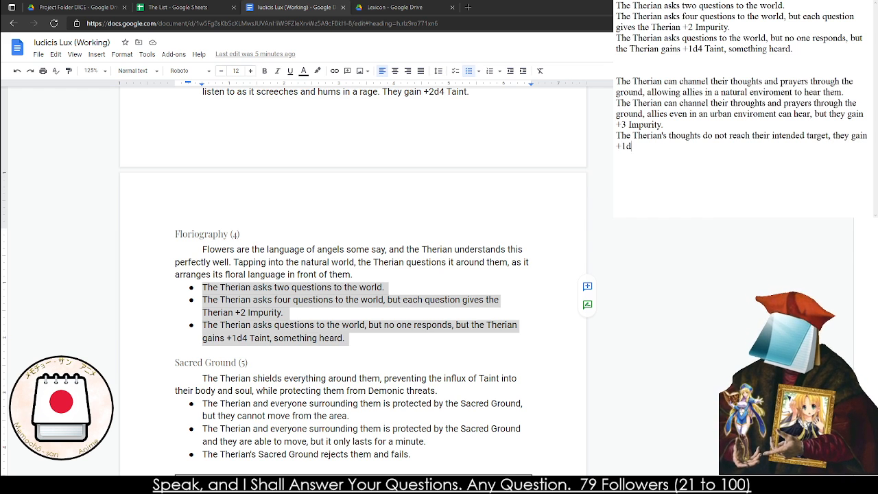
pyautogui.write('4 Taint as')
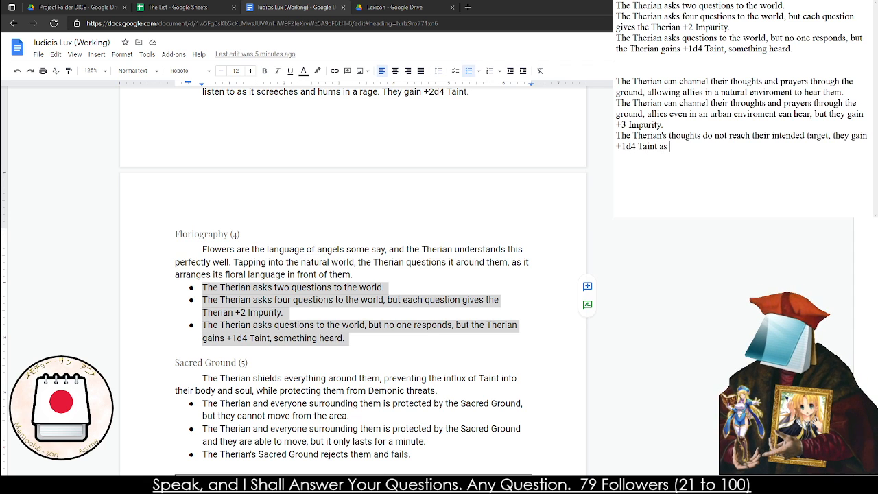
pyautogui.write(' "some')
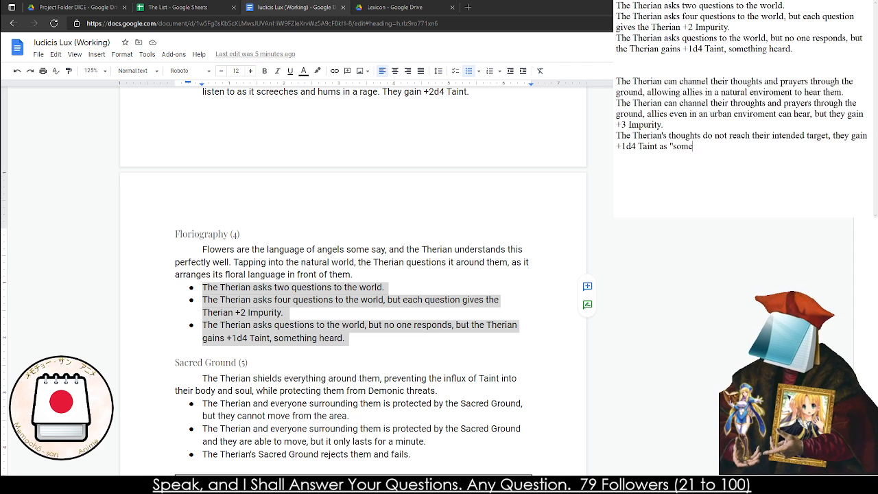
pyautogui.write('thing else" heart it.')
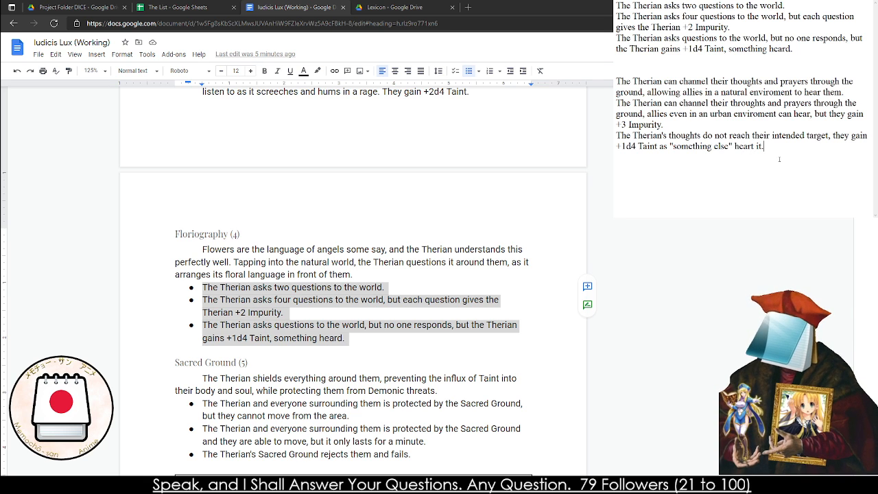
# Replace the three Floriography (4) bullets in the rulebook with the three new effects from the notes, leaving no empty bullet
pyautogui.moveTo(779, 159); pyautogui.dragTo(616, 81)
pyautogui.click(369, 347)
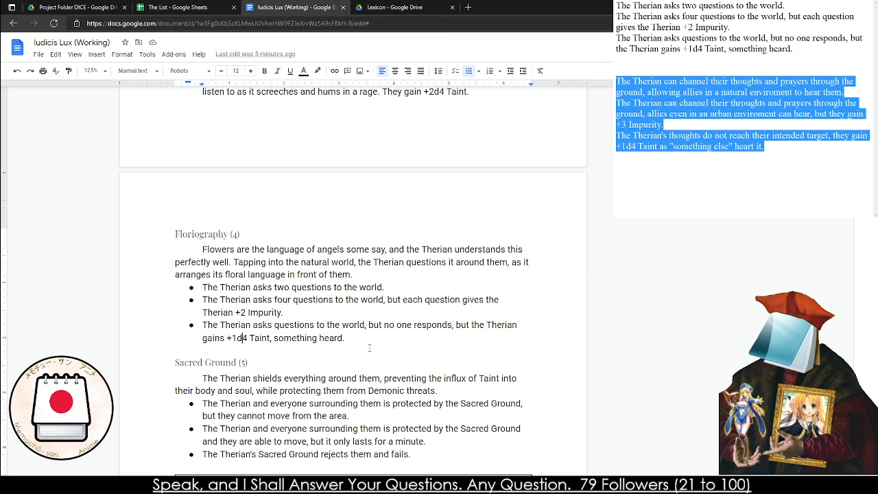
pyautogui.moveTo(369, 349)
pyautogui.mouseDown()
pyautogui.moveTo(227, 299)
pyautogui.moveTo(368, 328)
pyautogui.moveTo(363, 336)
pyautogui.mouseUp()
pyautogui.write('The Therian can channel their thoughts and prayers through the ground, allowing allies in a natural enviroment to hear them. The Therian can channel their throughts and prayers through the ground, allies even in an urban enviroment can hear, but they gain +3 Impurity. The Therian\'s thoughts do not reach their intended target, they gain +1d4 Taint as "something else" heart it.')
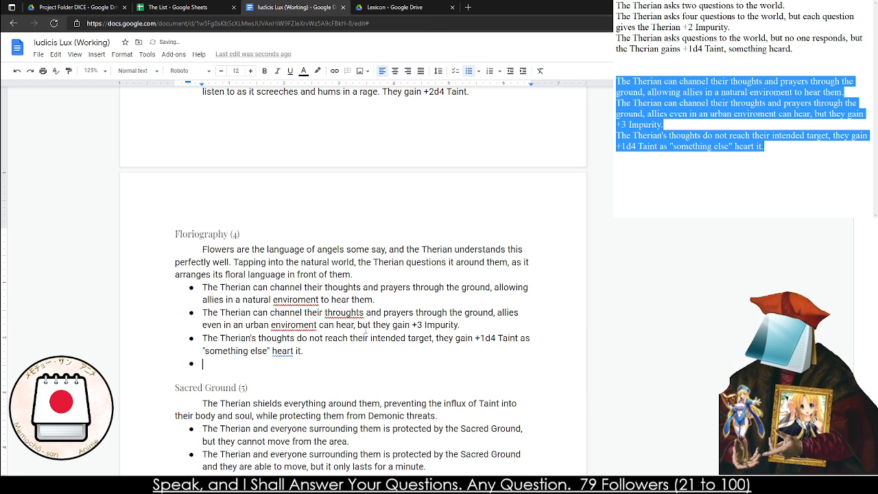
pyautogui.press('BackSpace')
pyautogui.press('BackSpace')
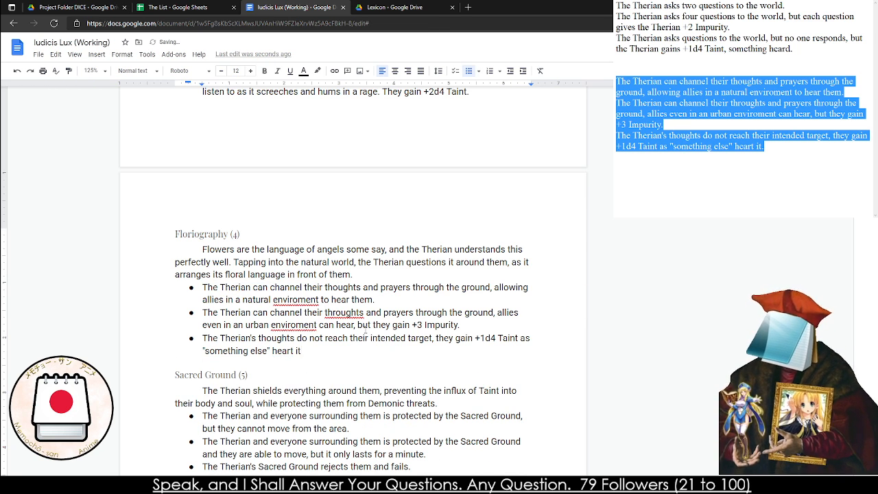
# Correct the misspellings in the Floriography bullets to "environment" (twice), "thoughts" and "hear"
pyautogui.rightClick(304, 297)
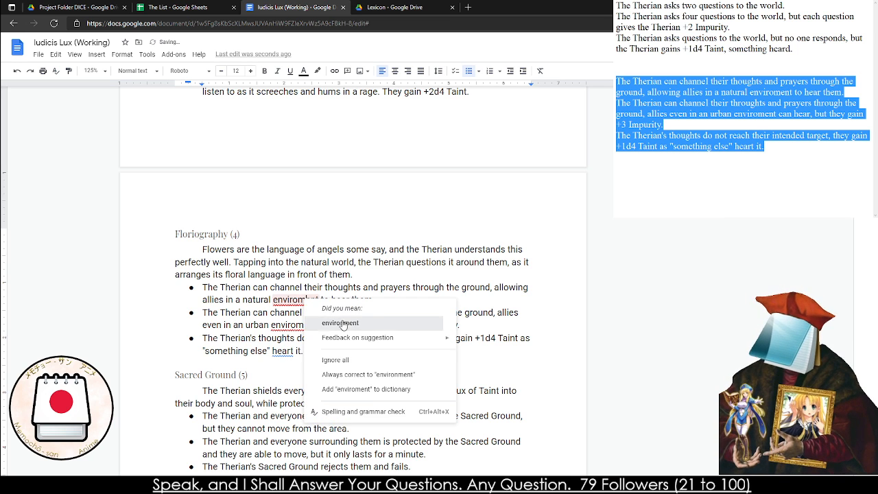
pyautogui.click(339, 319)
pyautogui.rightClick(360, 313)
pyautogui.click(377, 338)
pyautogui.rightClick(301, 323)
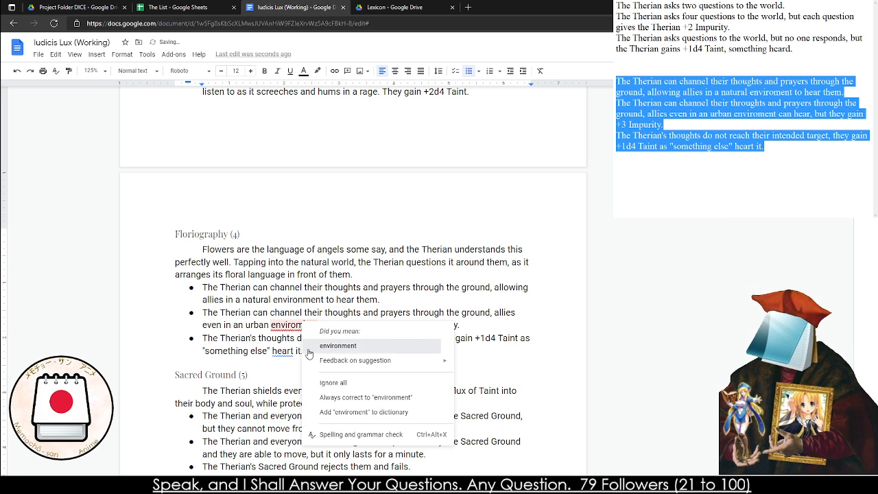
pyautogui.click(337, 345)
pyautogui.rightClick(285, 351)
pyautogui.click(319, 375)
pyautogui.doubleClick(312, 373)
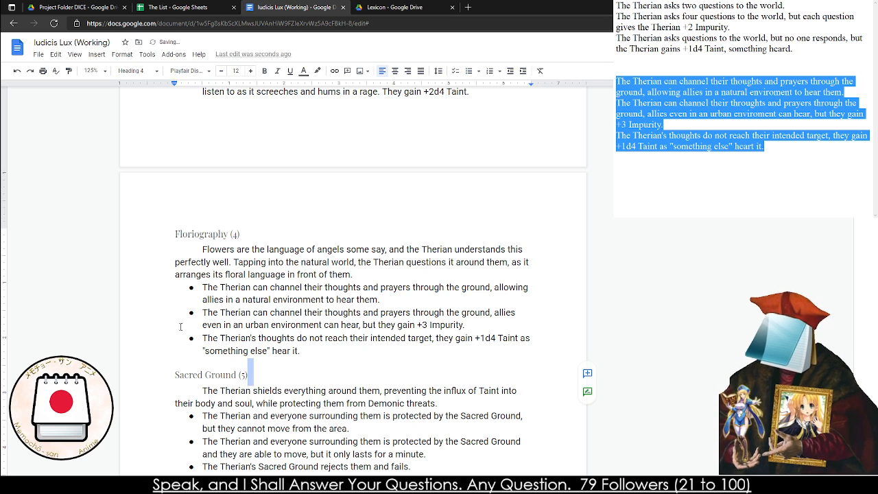
# Review the three Sacred Ground (5) effects
pyautogui.scroll(-3, 190, 290)
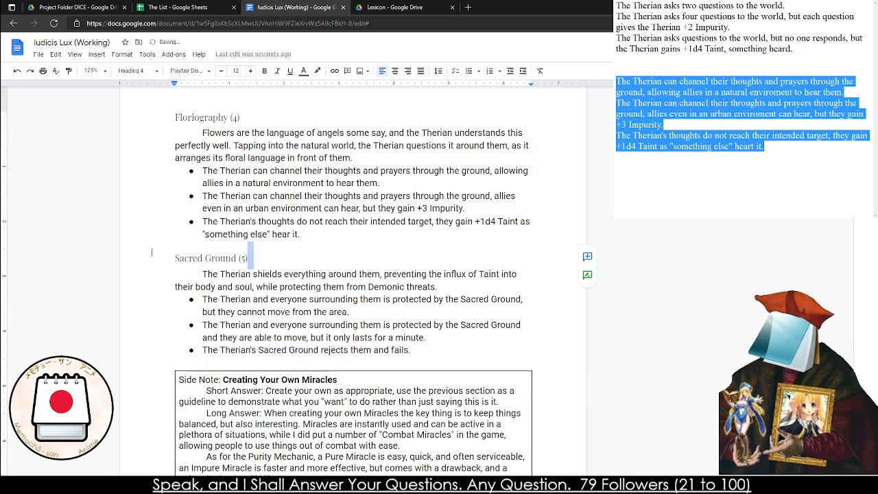
pyautogui.tripleClick(213, 296)
pyautogui.tripleClick(213, 297)
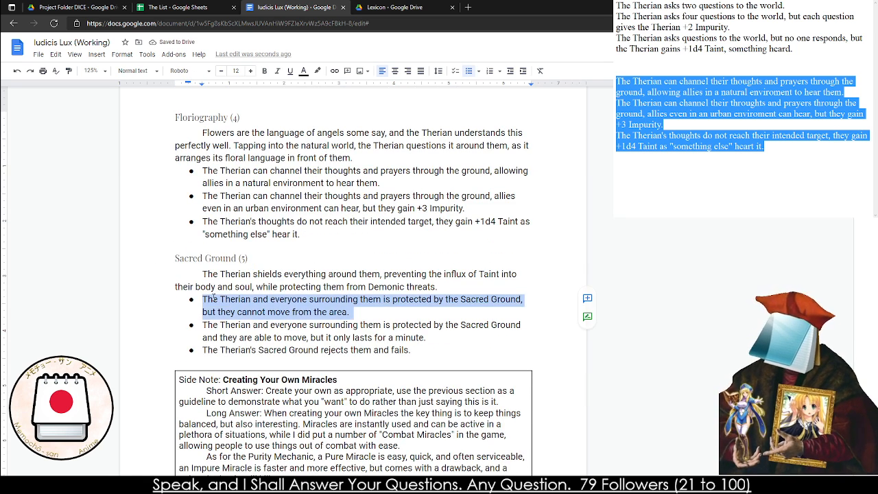
pyautogui.click(222, 311)
pyautogui.tripleClick(222, 312)
pyautogui.click(240, 333)
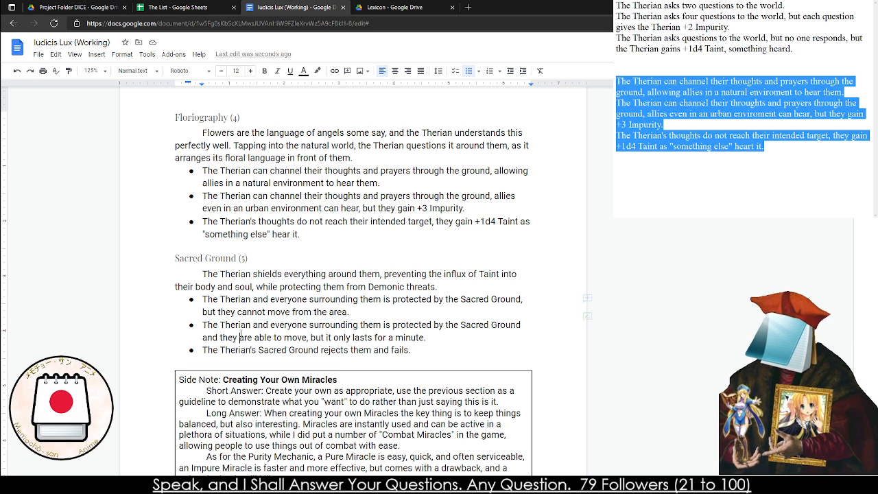
pyautogui.tripleClick(242, 334)
pyautogui.click(305, 353)
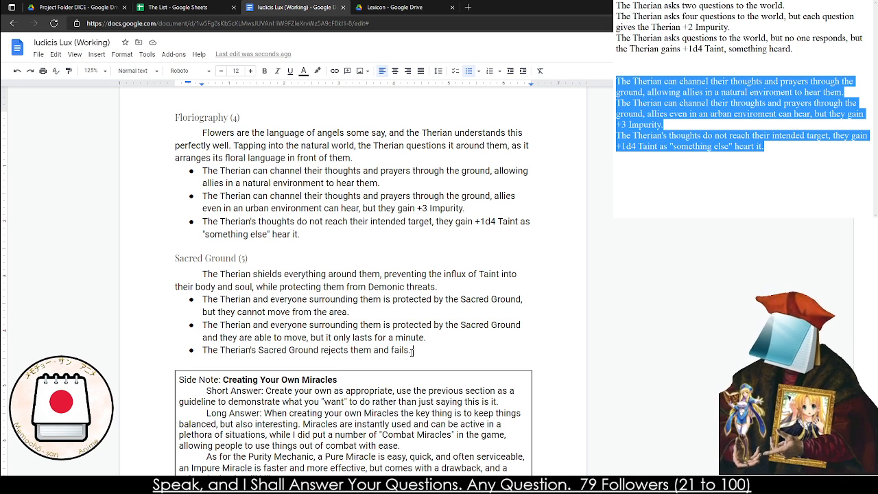
# In the last Sacred Ground bullet, replace the text after "rejects" with "all non-Therians, all Therians inside gain +1d6 Taint."
pyautogui.moveTo(411, 351); pyautogui.dragTo(349, 351)
pyautogui.write('a')
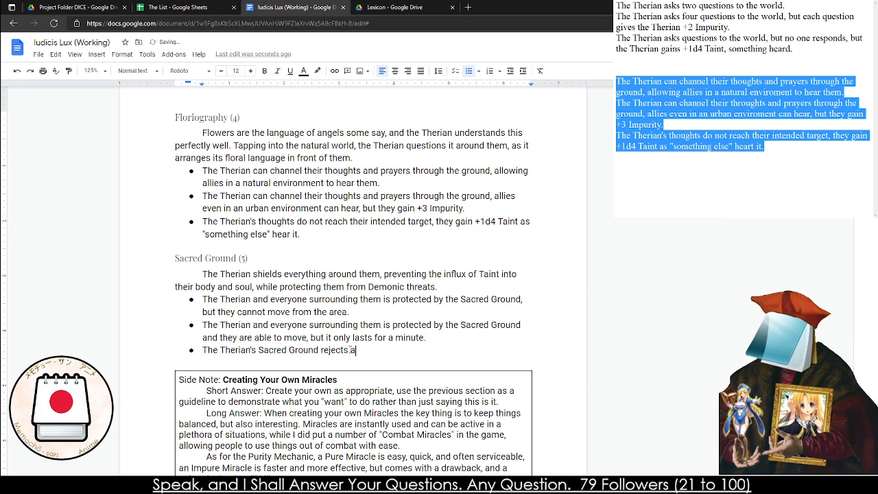
pyautogui.write('ll non-Therians,')
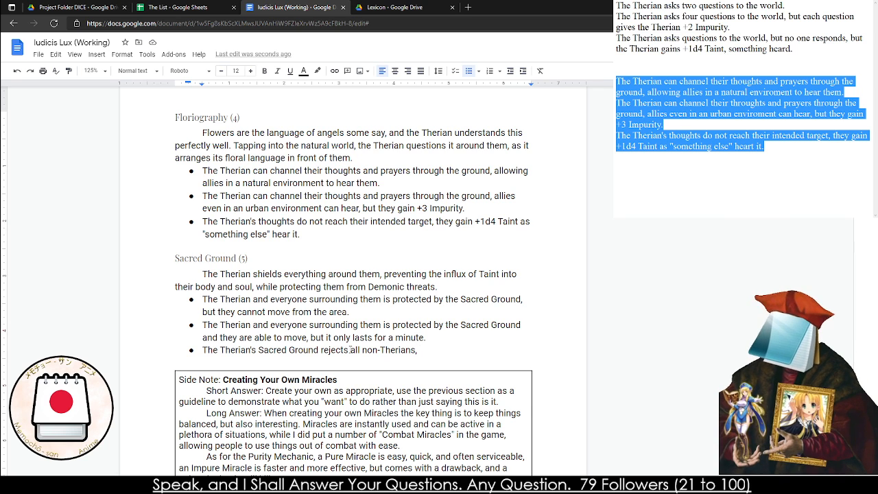
pyautogui.write('all The')
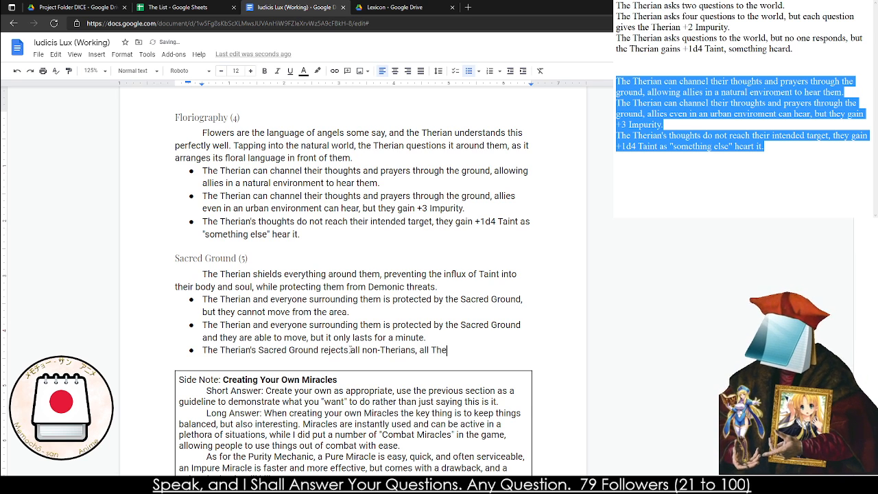
pyautogui.write('rians inside gain +')
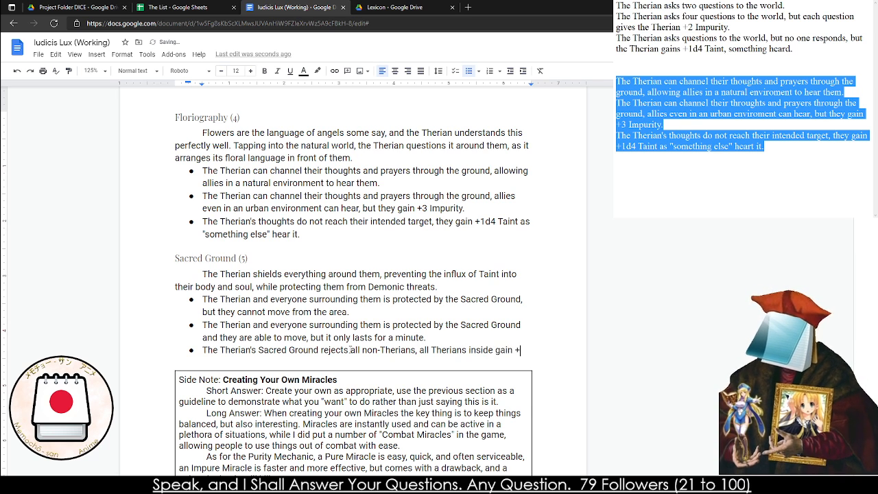
pyautogui.write('1d6 Taint.')
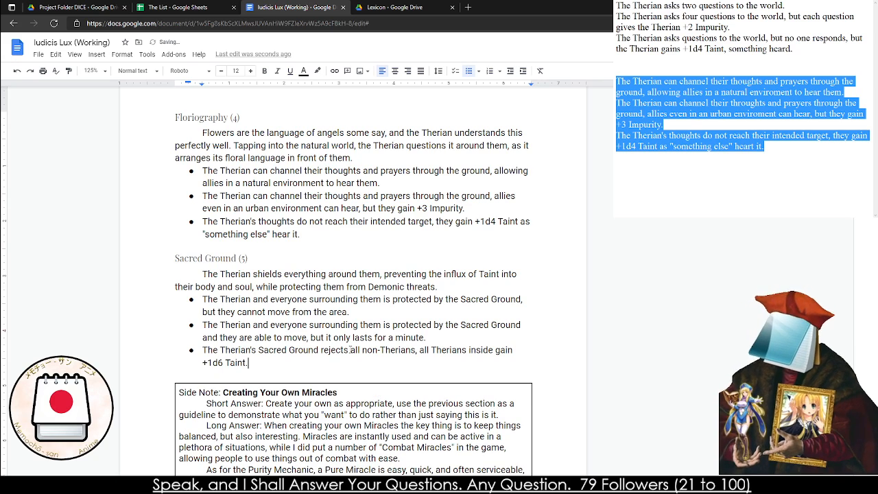
pyautogui.scroll(-3, 351, 349)
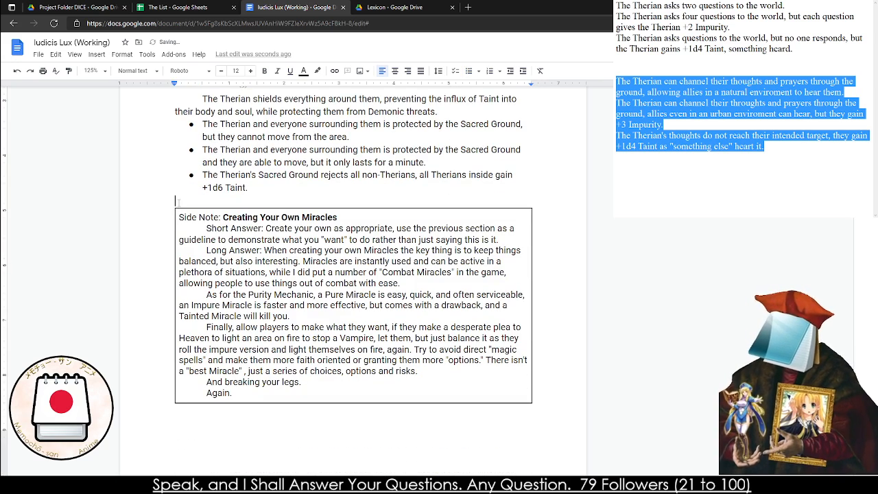
# Insert a page break above the "Creating Your Own Miracles" side note so that it starts on its own page
pyautogui.hotkey('ctrl', 'Return')
pyautogui.scroll(-7, 179, 203)
pyautogui.scroll(2, 309, 309)
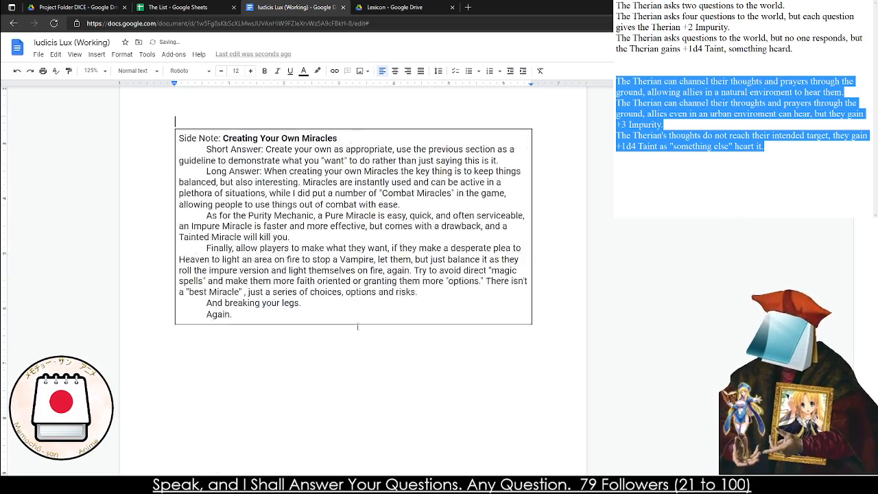
# Resolve the comment attached to "The Congregation" heading that asks for more focus on that section
pyautogui.scroll(-3, 439, 340)
pyautogui.scroll(-10, 444, 341)
pyautogui.scroll(6, 444, 341)
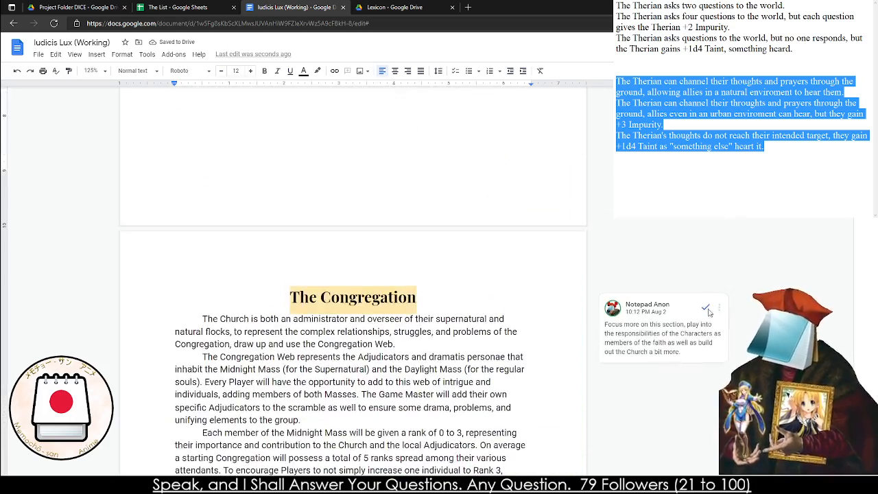
pyautogui.click(705, 308)
pyautogui.scroll(-6, 393, 310)
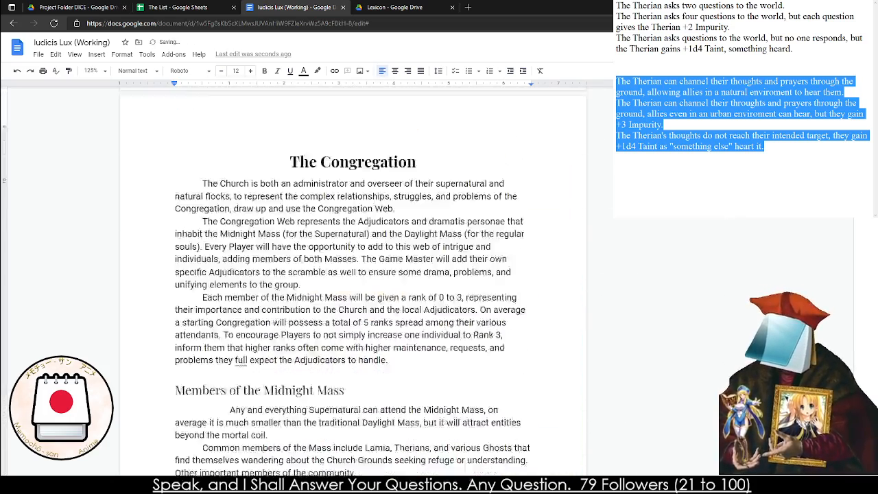
# Retitle the "Creating Your Own Miracles" side note as "Combat Miracles" and select its body text
pyautogui.scroll(-15, 392, 311)
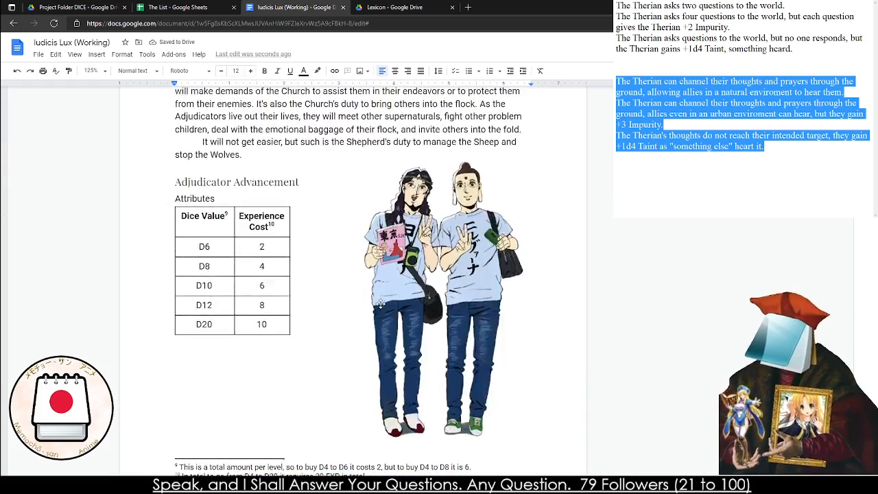
pyautogui.scroll(3, 379, 303)
pyautogui.scroll(-12, 378, 303)
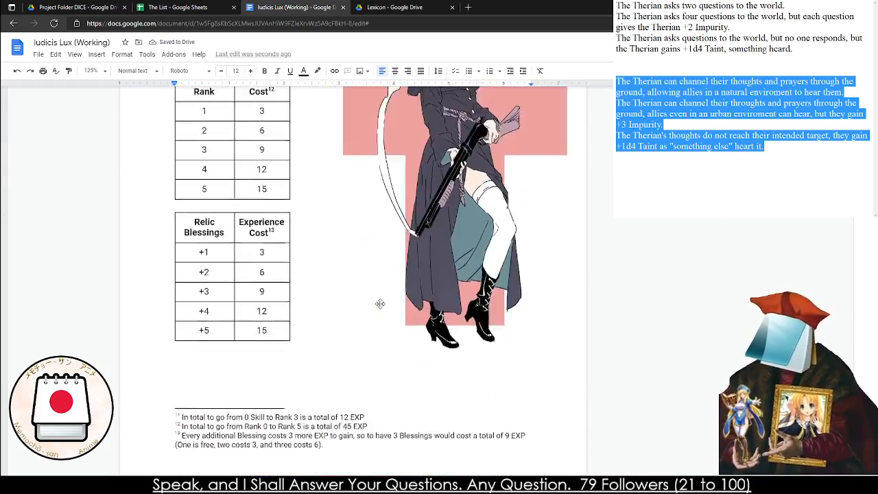
pyautogui.scroll(-5, 378, 303)
pyautogui.scroll(18, 370, 303)
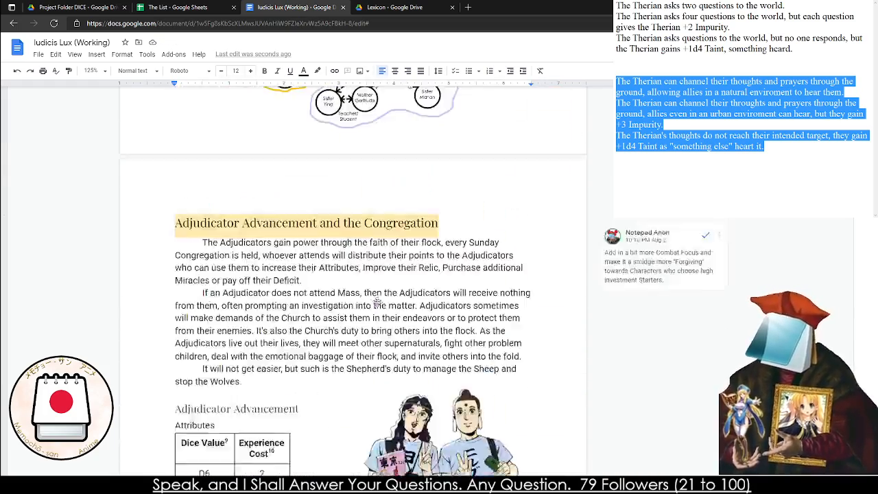
pyautogui.scroll(12, 365, 302)
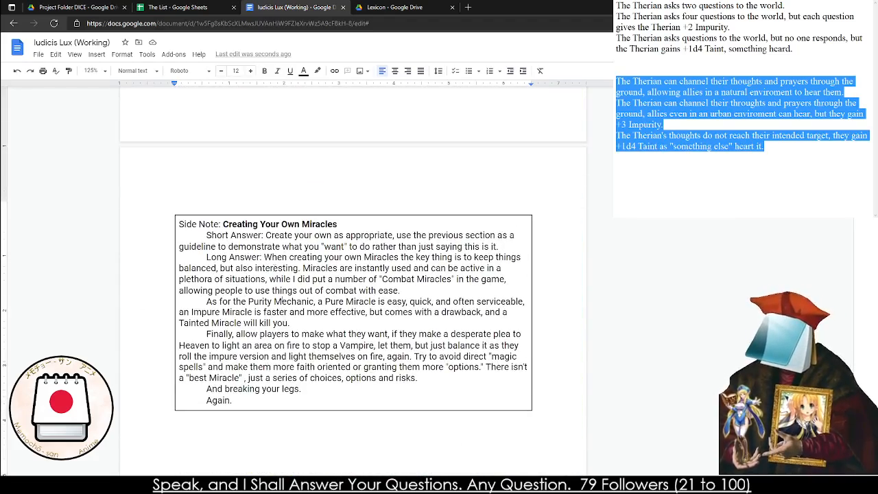
pyautogui.moveTo(223, 223); pyautogui.dragTo(341, 224)
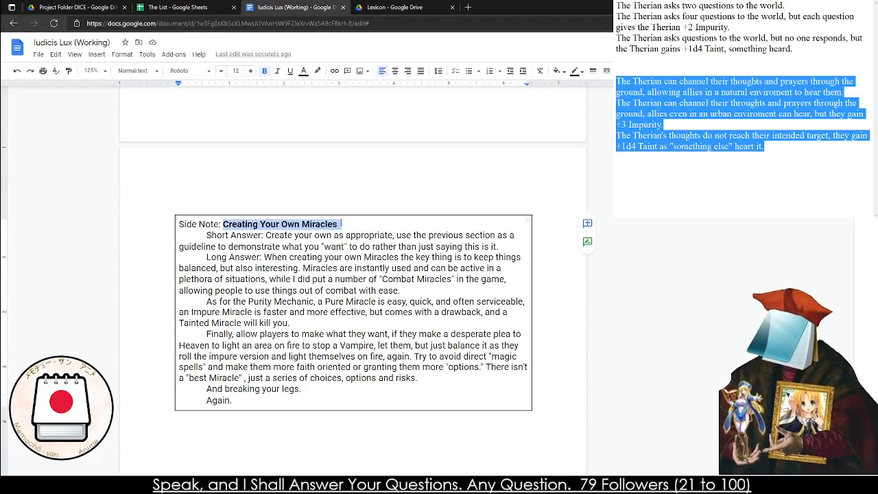
pyautogui.write('Combat Miracles')
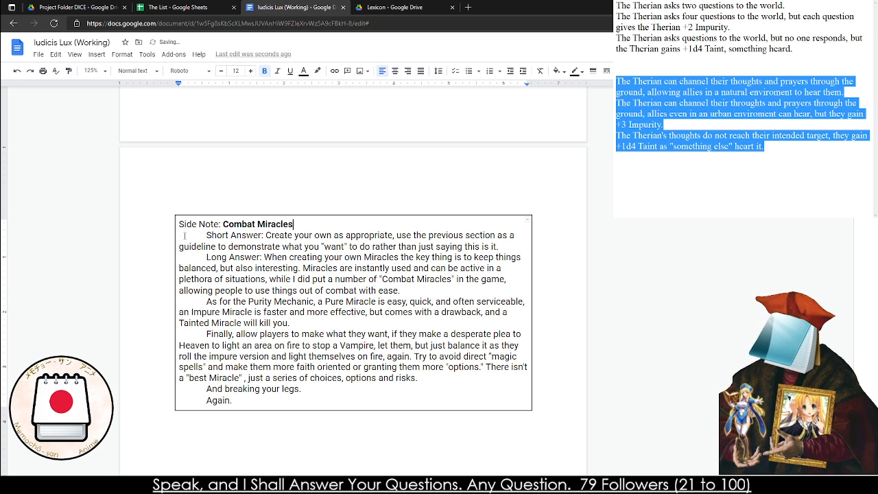
pyautogui.moveTo(185, 235); pyautogui.dragTo(296, 458)
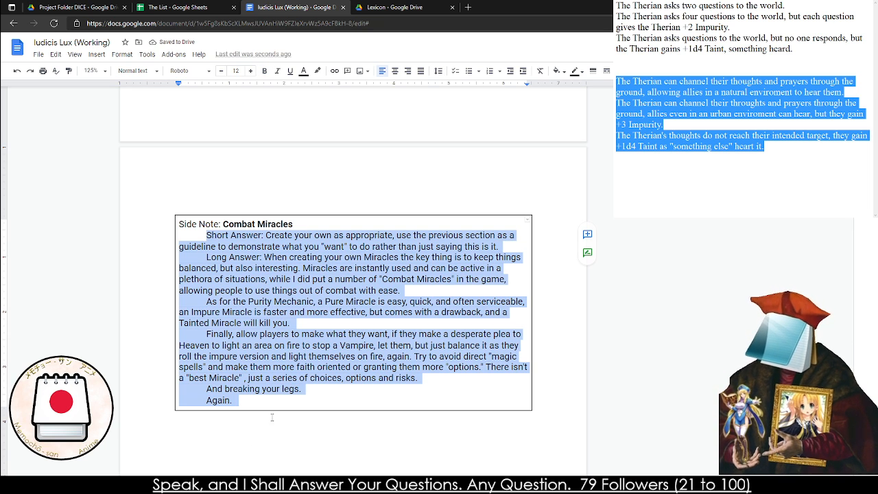
# Switch to the notes window and clear all the old Therian miracle text from it
pyautogui.hotkey('alt', 'Tab')
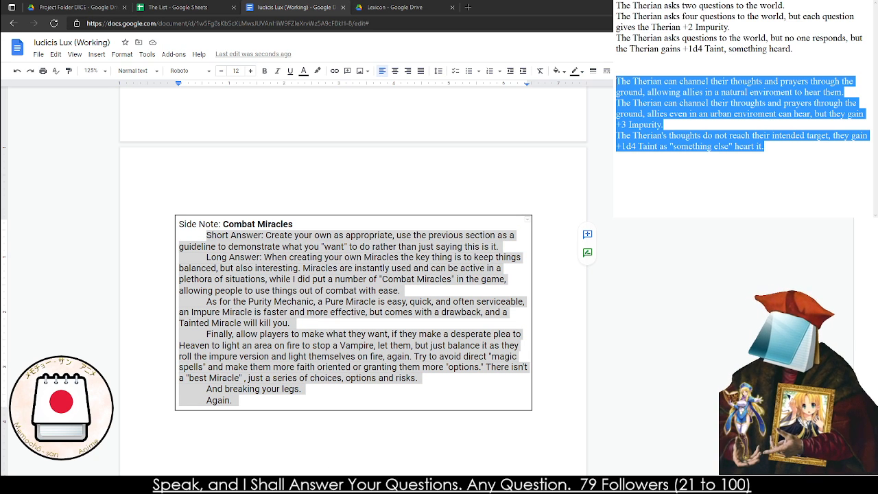
pyautogui.moveTo(783, 146); pyautogui.dragTo(616, 3)
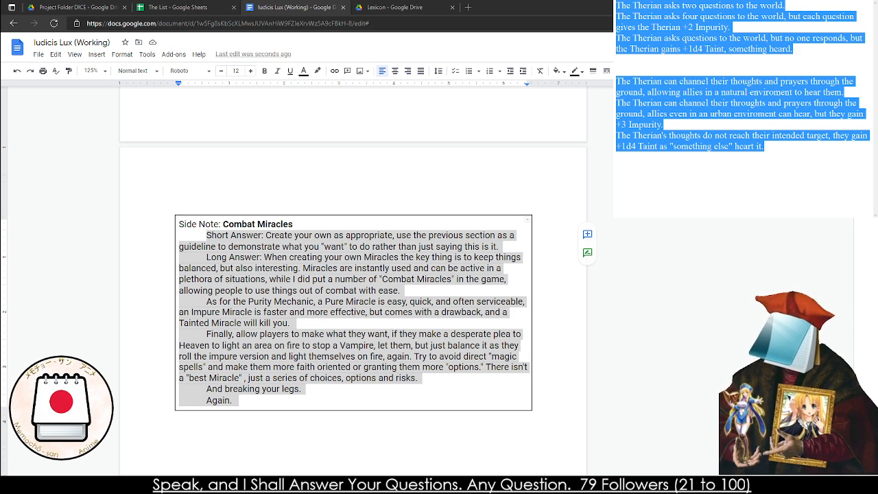
pyautogui.press('Delete')
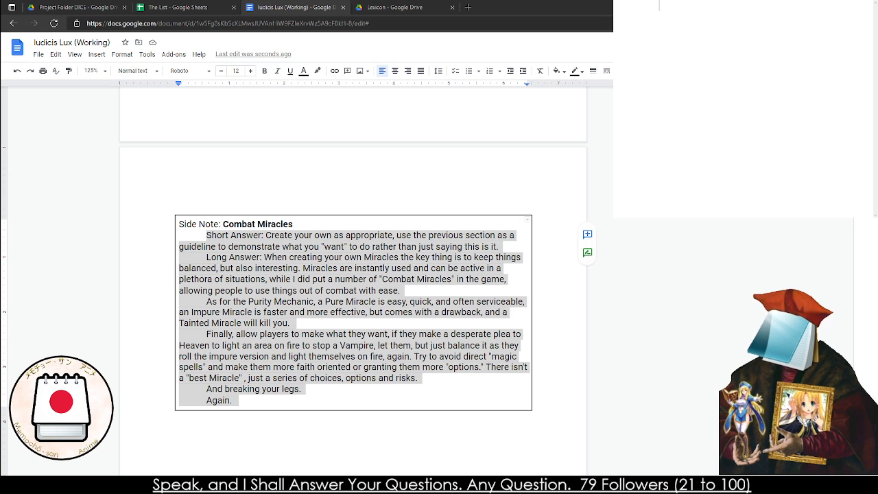
# Write in the notes: Combat Miracles are a special sub-set of miracles that aren't really "Miracles" in the traditional way
pyautogui.write('The')
pyautogui.press('BackSpace')
pyautogui.press('BackSpace')
pyautogui.write('C')
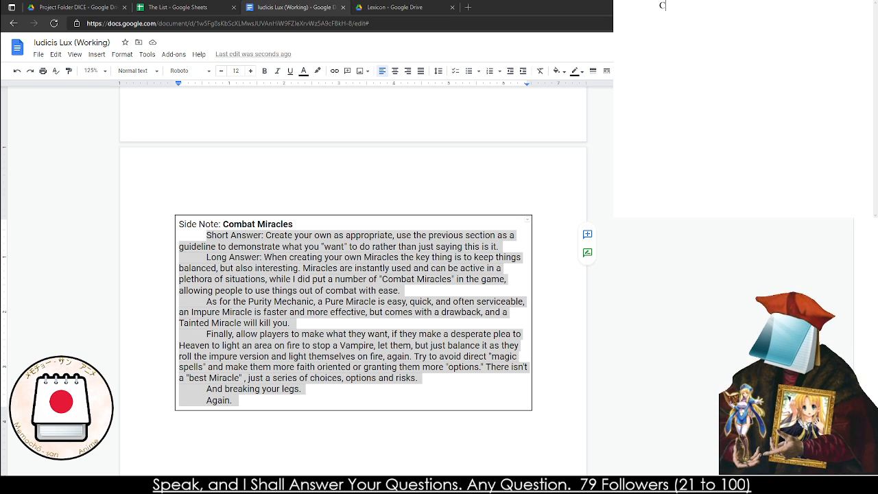
pyautogui.write('ombat Miracles a')
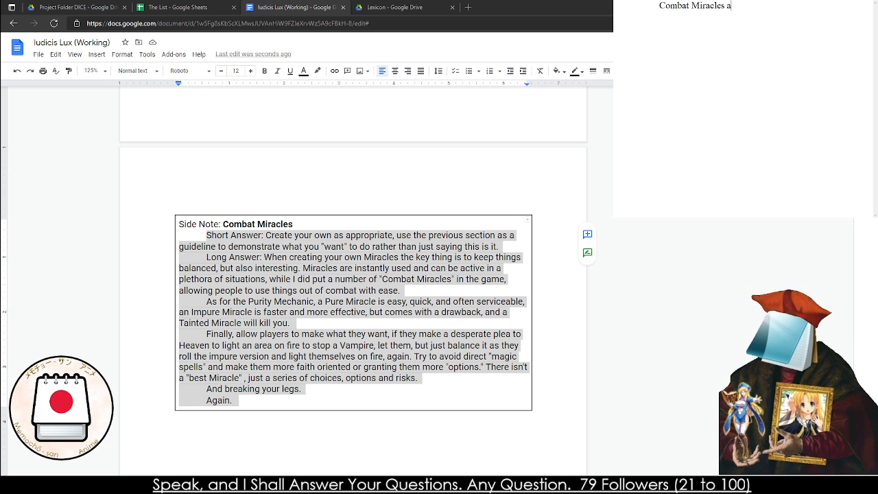
pyautogui.press('BackSpace')
pyautogui.write('are a s')
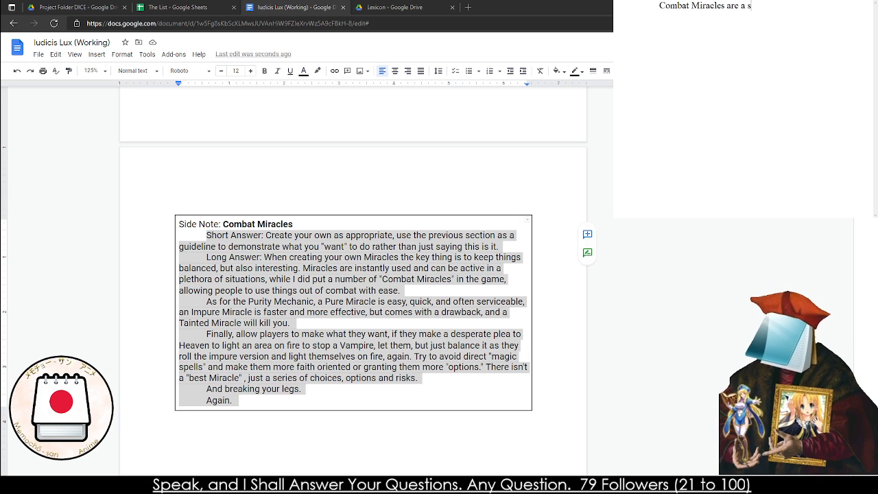
pyautogui.write('pecial sub-s')
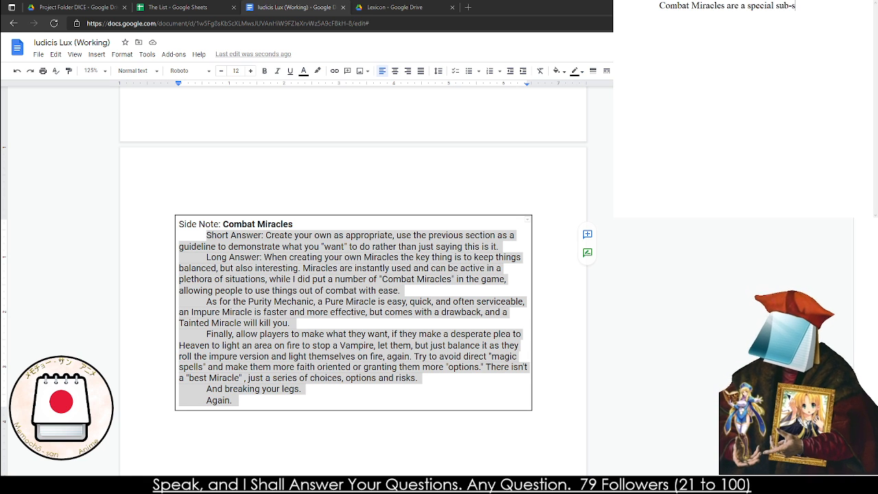
pyautogui.write('et of miracles that aren\'t really "Miracles')
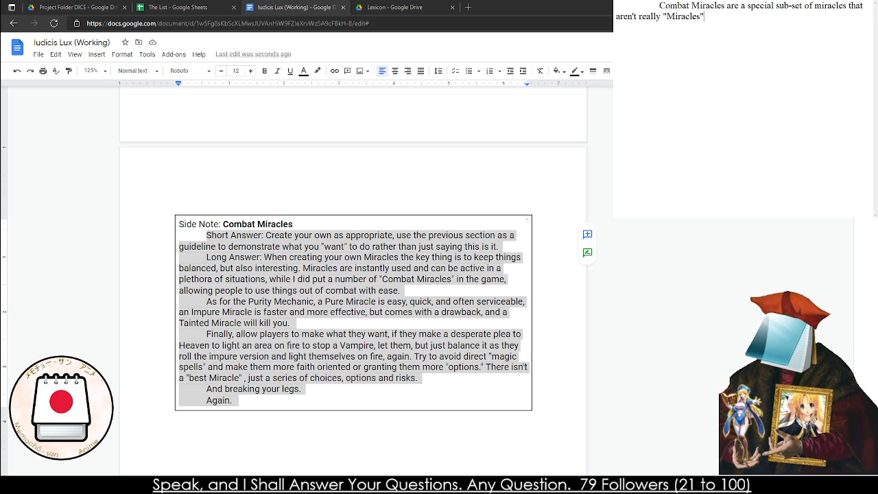
pyautogui.write('" in the traditional')
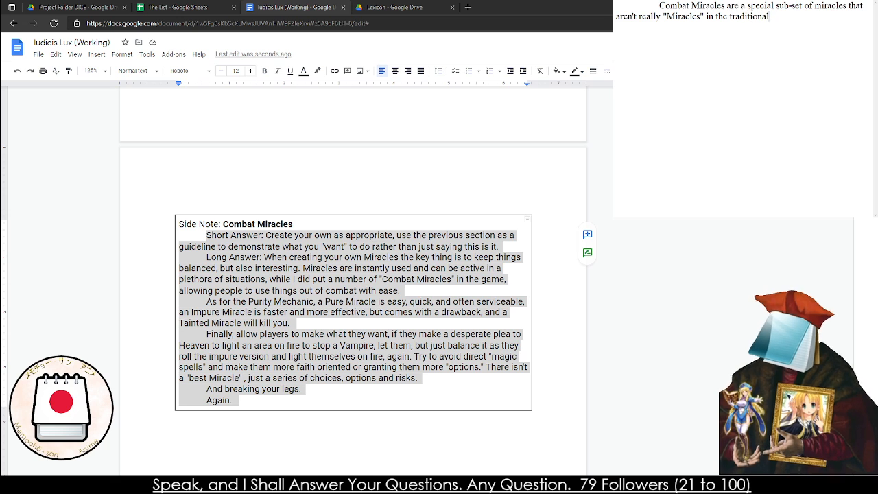
pyautogui.write(' way. e')
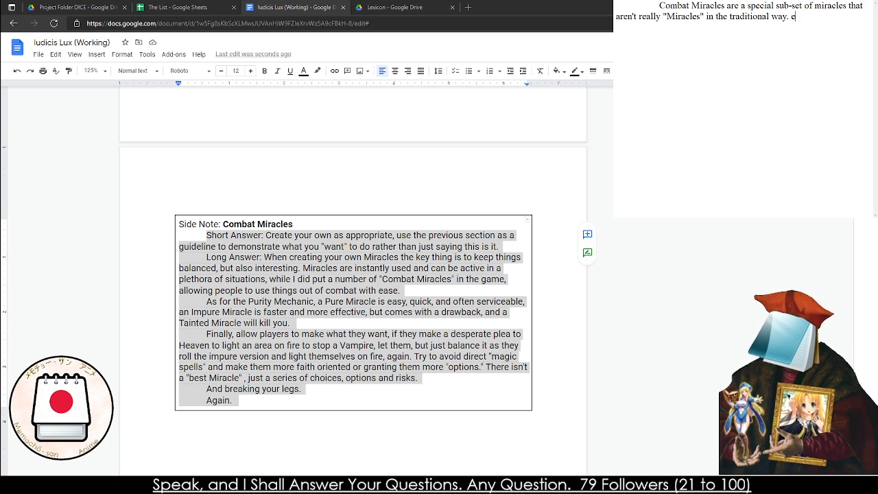
pyautogui.write('ffectively, a C')
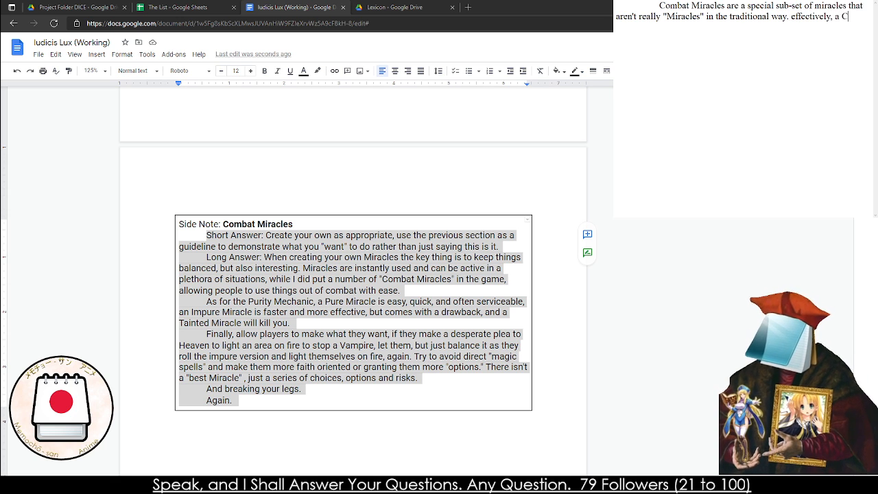
# Add the sentence "Effectively, if the AD approves, a Miracle can be spent to instead begin a Cast during combat." to the notes
pyautogui.press('BackSpace')
pyautogui.press('BackSpace')
pyautogui.press('BackSpace')
pyautogui.press('BackSpace')
pyautogui.press('BackSpace')
pyautogui.press('BackSpace')
pyautogui.press('BackSpace')
pyautogui.press('BackSpace')
pyautogui.press('BackSpace')
pyautogui.press('BackSpace')
pyautogui.press('BackSpace')
pyautogui.press('BackSpace')
pyautogui.write('Ef')
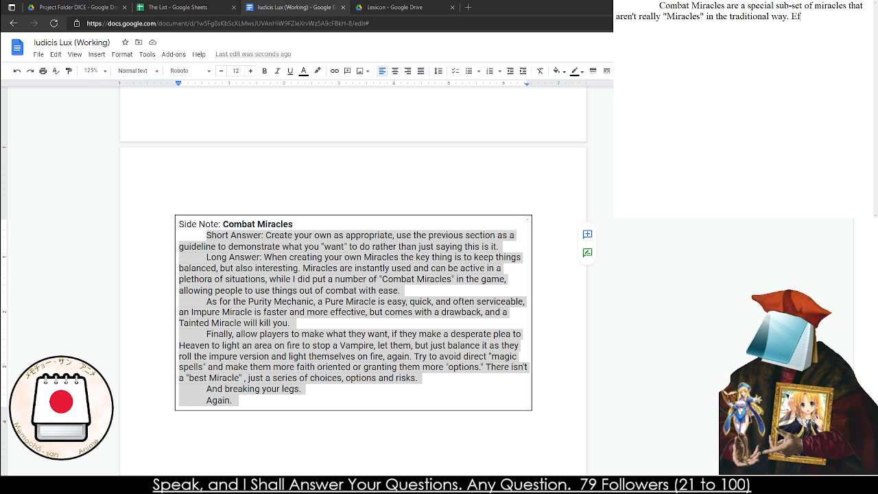
pyautogui.write('fectively, i')
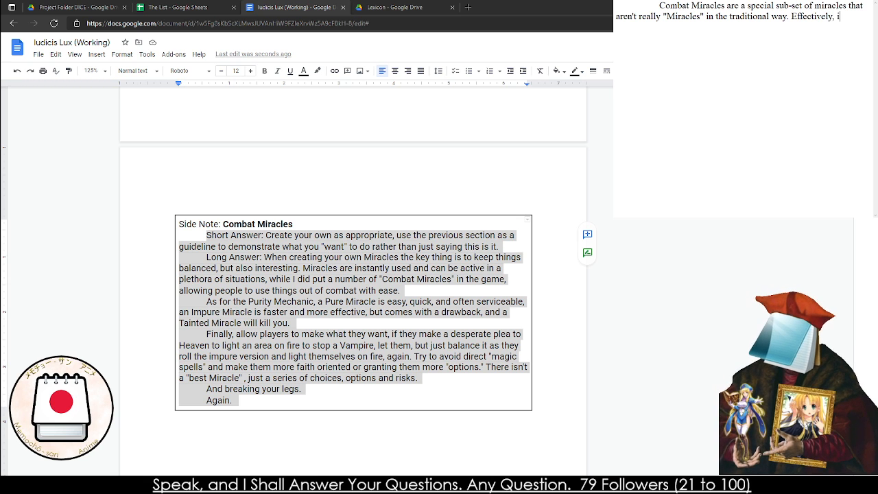
pyautogui.write('f the AD appro')
pyautogui.write('v')
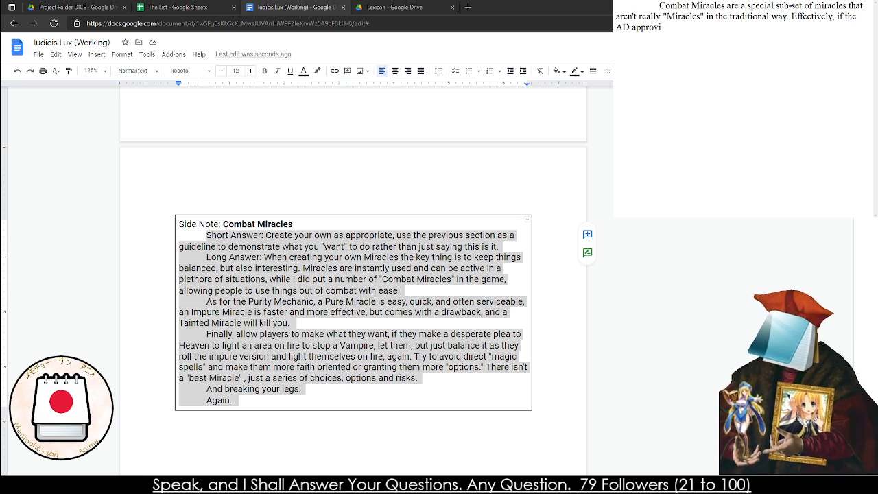
pyautogui.write('es, a Miracl')
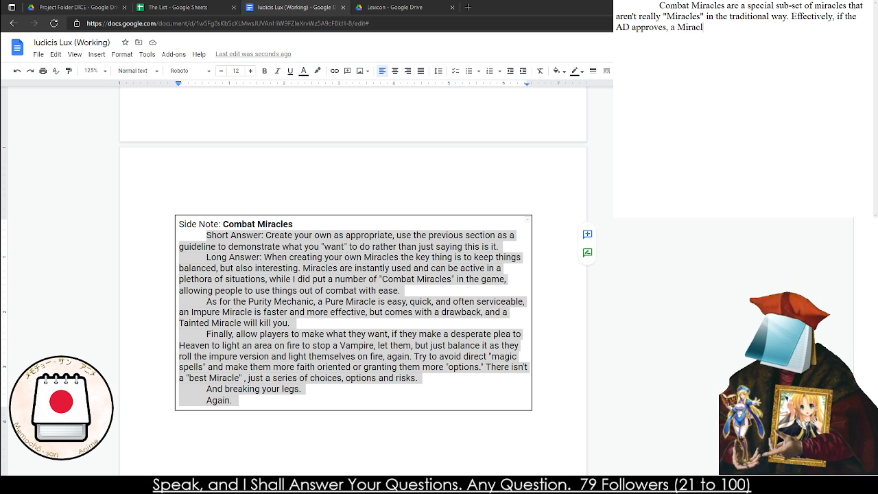
pyautogui.write('e')
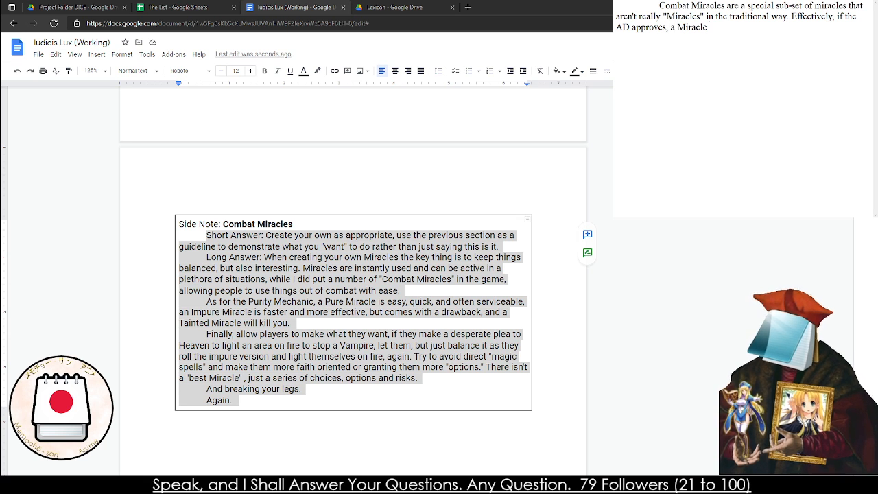
pyautogui.write(' can be spent to ')
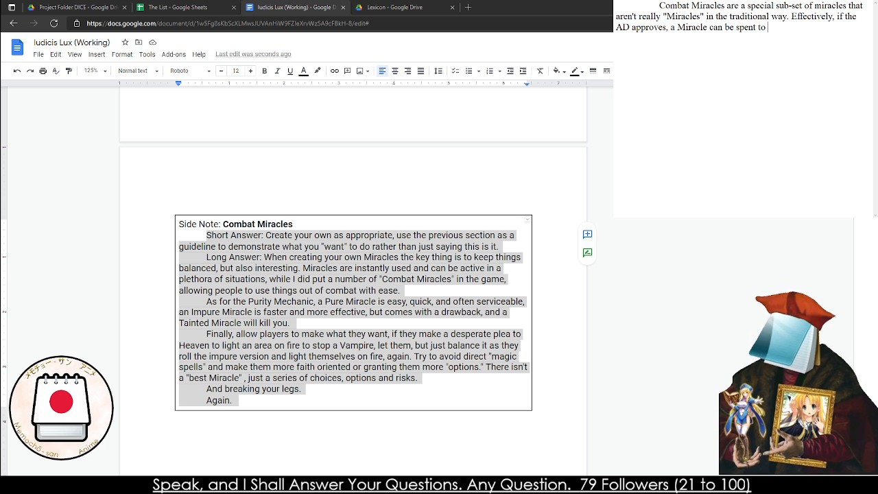
pyautogui.write('instead begin a Cast ')
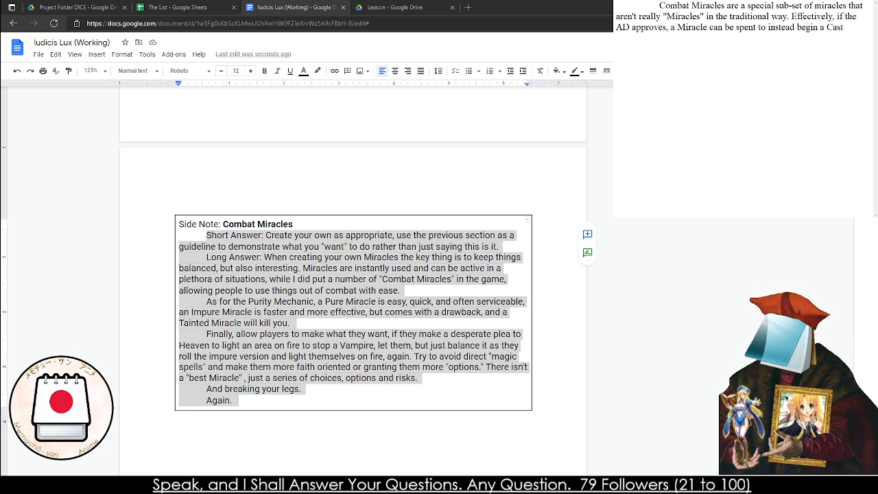
pyautogui.write('during comabat')
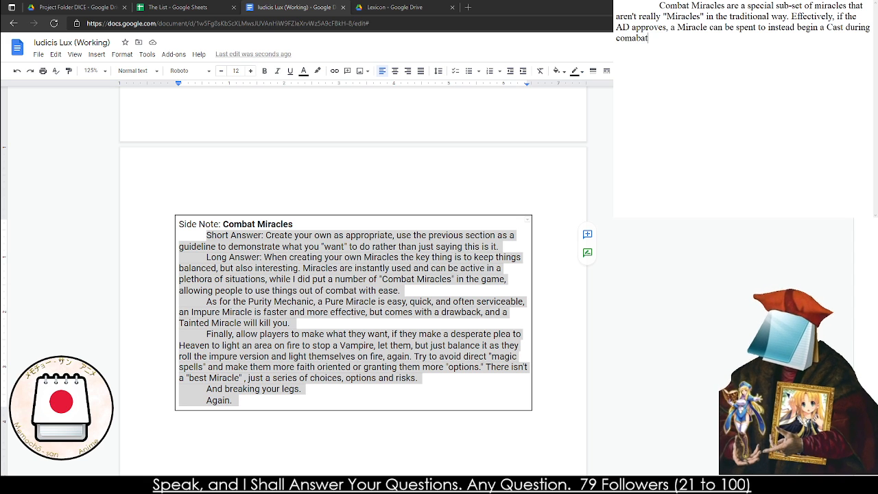
pyautogui.press('BackSpace')
pyautogui.press('BackSpace')
pyautogui.press('BackSpace')
pyautogui.press('BackSpace')
pyautogui.write('bat.')
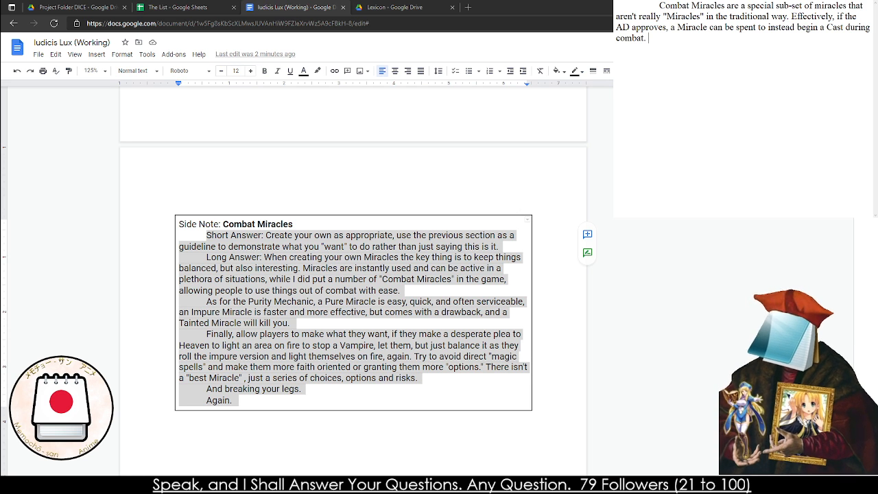
# Delete the whole Combat Miracles side note box from the rulebook, together with the blank line and page break above it
pyautogui.moveTo(705, 34); pyautogui.dragTo(792, 16)
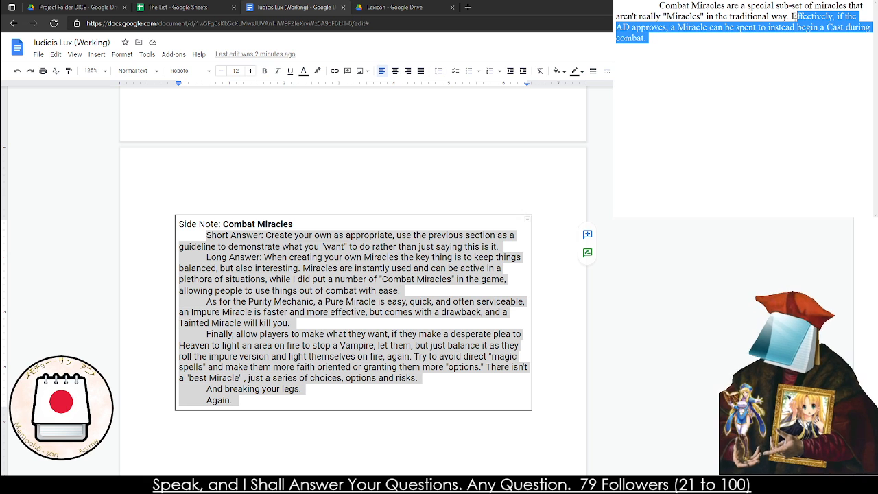
pyautogui.moveTo(160, 198); pyautogui.dragTo(400, 378)
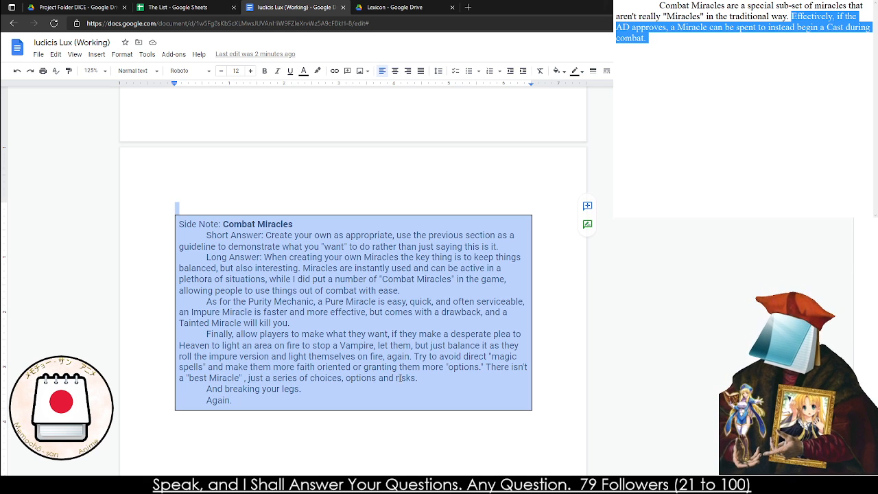
pyautogui.press('BackSpace')
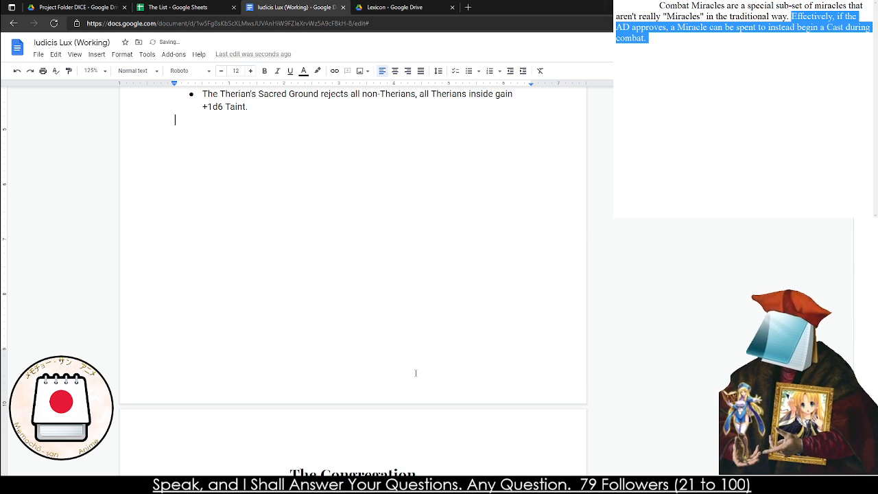
pyautogui.scroll(20, 416, 373)
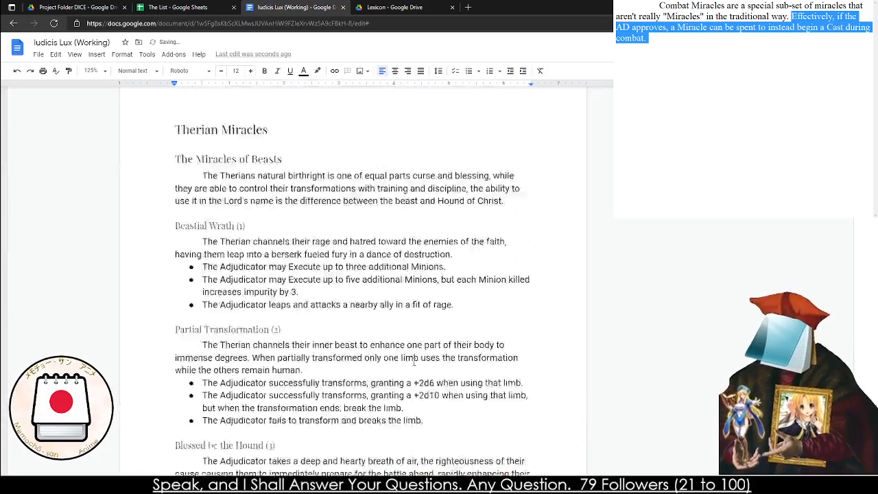
pyautogui.scroll(20, 413, 361)
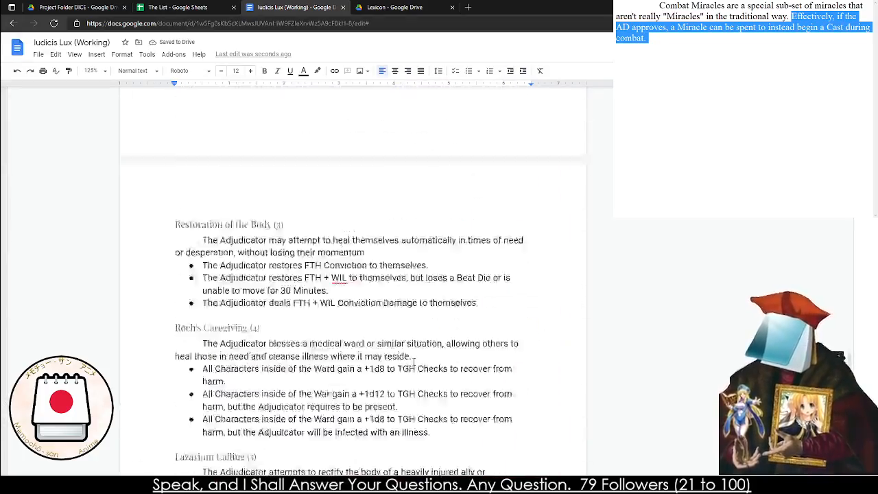
# Look back through the miracles chapter up to the Miraculous Form and Divine Intervention page
pyautogui.scroll(20, 353, 274)
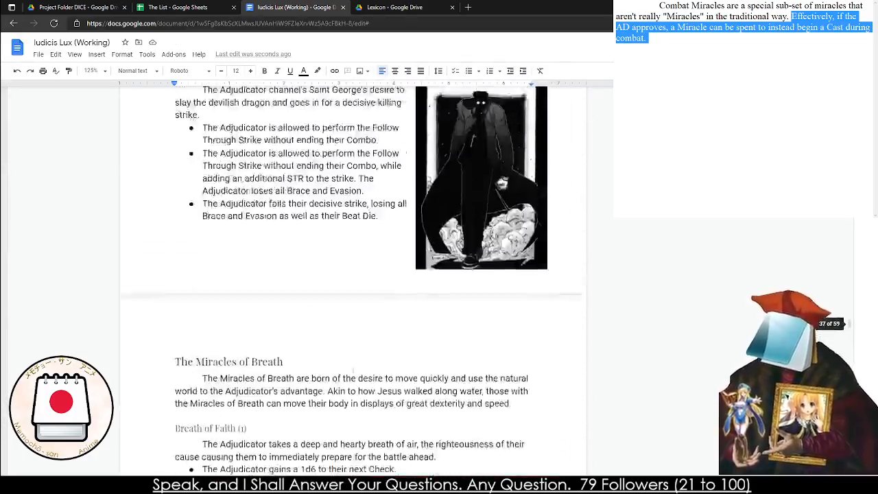
pyautogui.scroll(20, 352, 371)
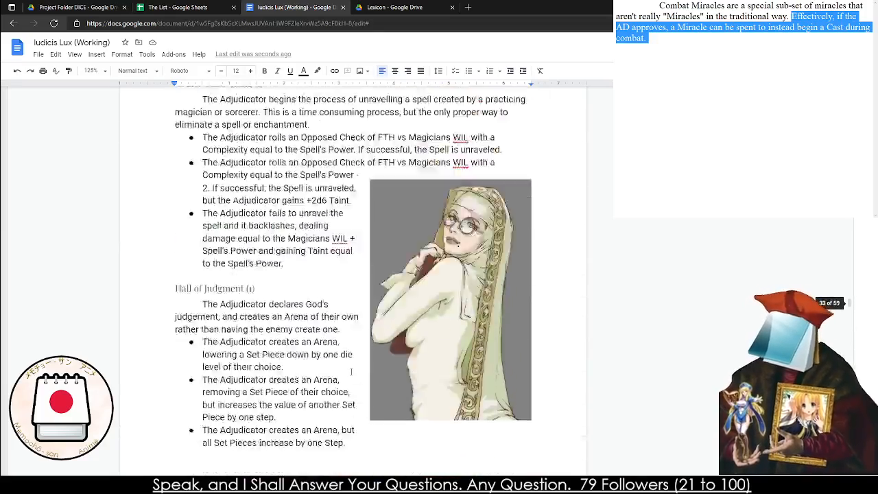
pyautogui.scroll(20, 351, 371)
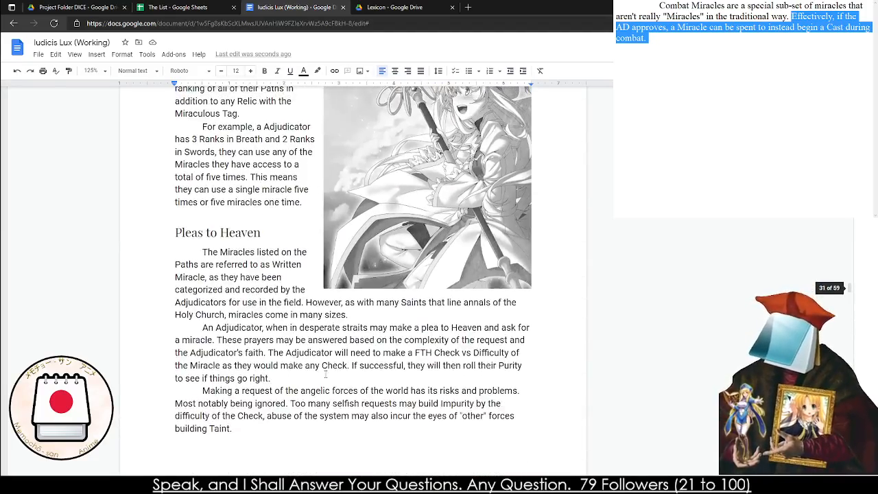
pyautogui.scroll(15, 319, 373)
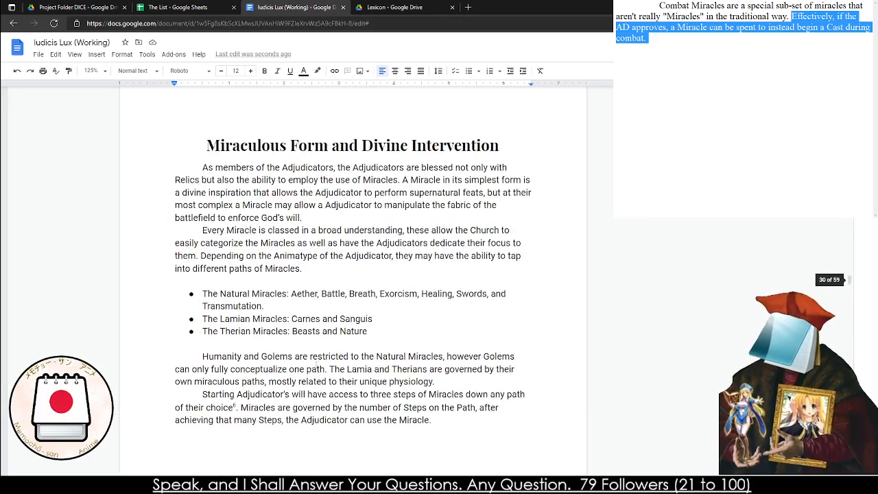
pyautogui.scroll(-2, 285, 368)
pyautogui.scroll(-8, 285, 367)
pyautogui.scroll(7, 247, 343)
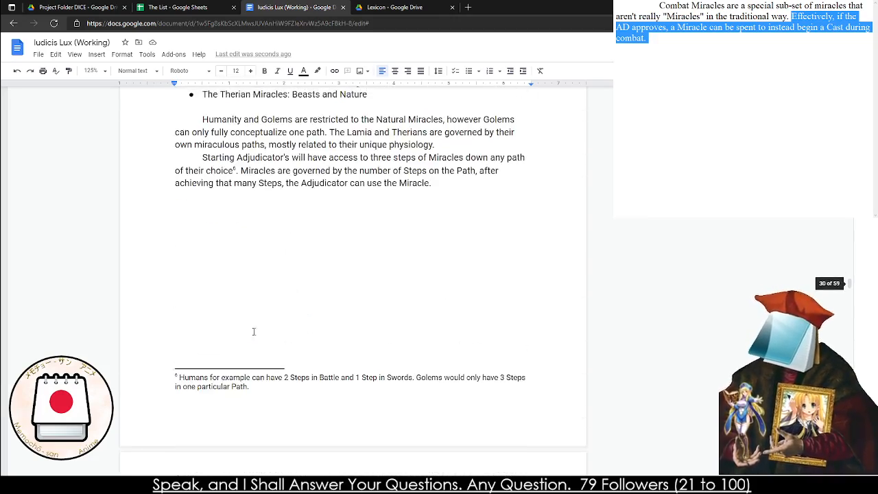
pyautogui.scroll(-1, 217, 327)
pyautogui.scroll(1, 199, 316)
pyautogui.scroll(2, 182, 309)
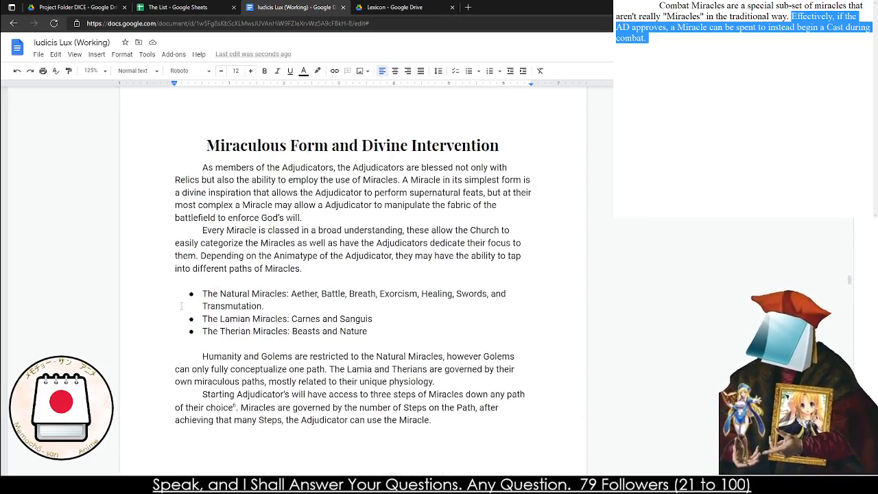
# Change the empty line below the Starting Adjudicator's paragraph to the Normal text style
pyautogui.scroll(-4, 182, 306)
pyautogui.click(199, 247)
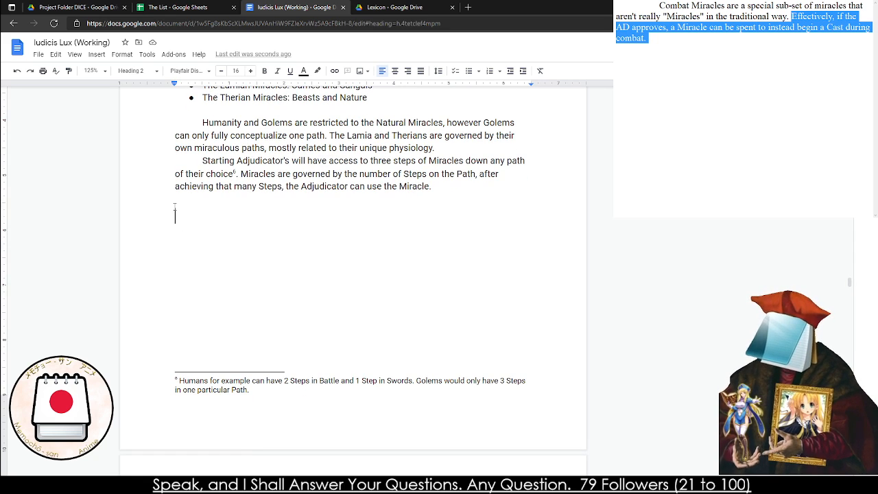
pyautogui.click(137, 71)
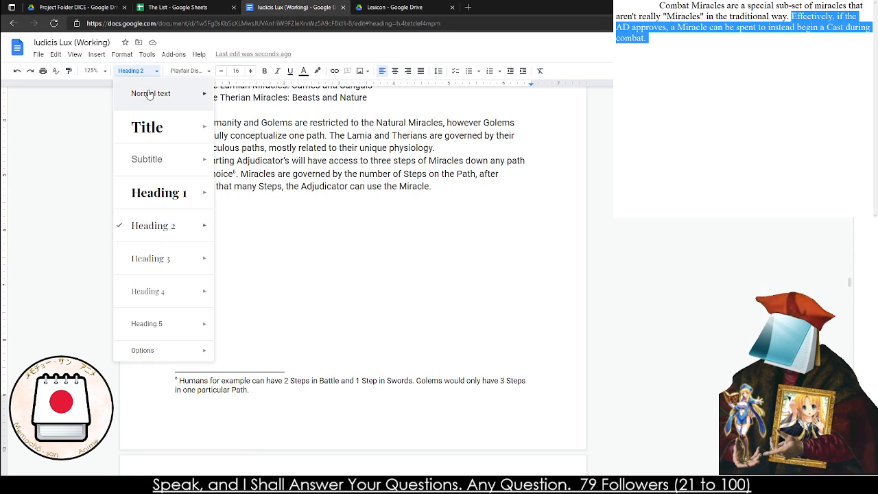
pyautogui.click(147, 90)
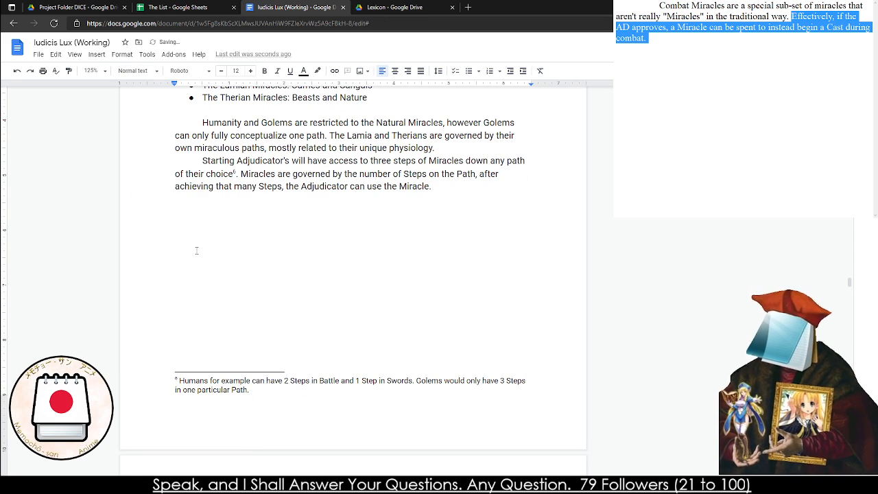
# Review the Miraculous Energy, Pleas to Heaven and Purity pages up to the start of The Natural Miracles
pyautogui.scroll(-1, 196, 250)
pyautogui.scroll(-9, 196, 250)
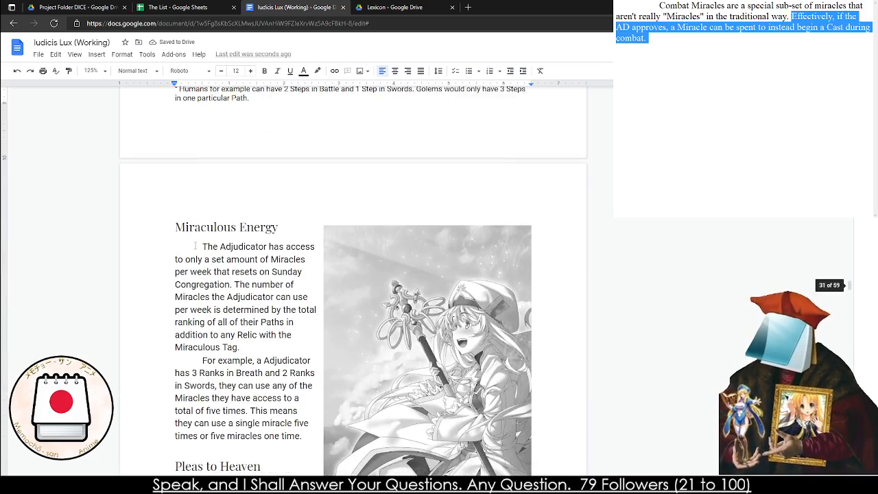
pyautogui.scroll(-12, 353, 275)
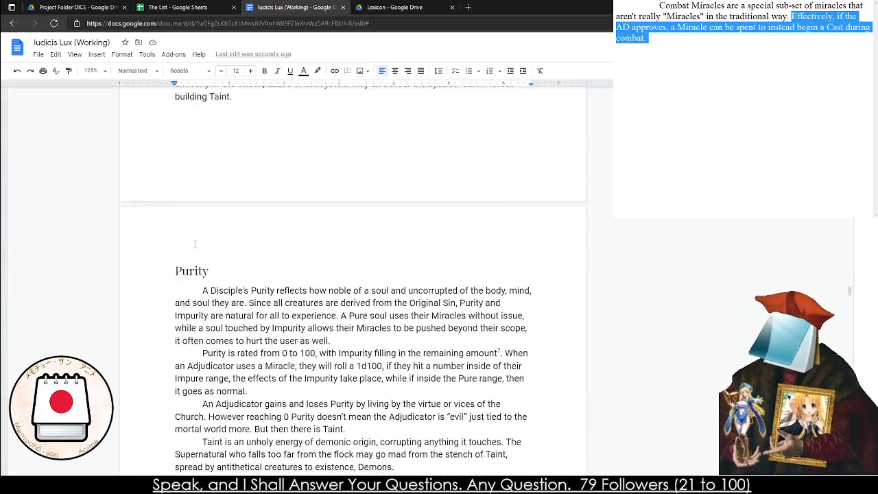
pyautogui.scroll(-6, 195, 243)
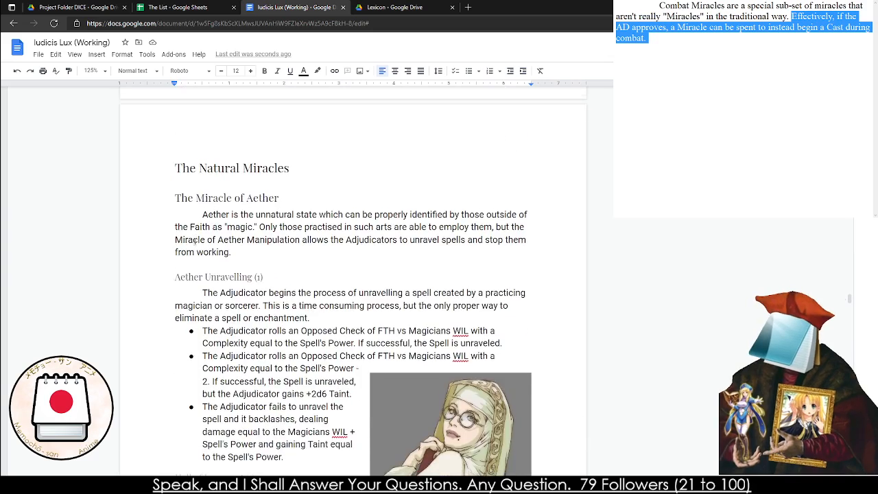
pyautogui.scroll(5, 219, 229)
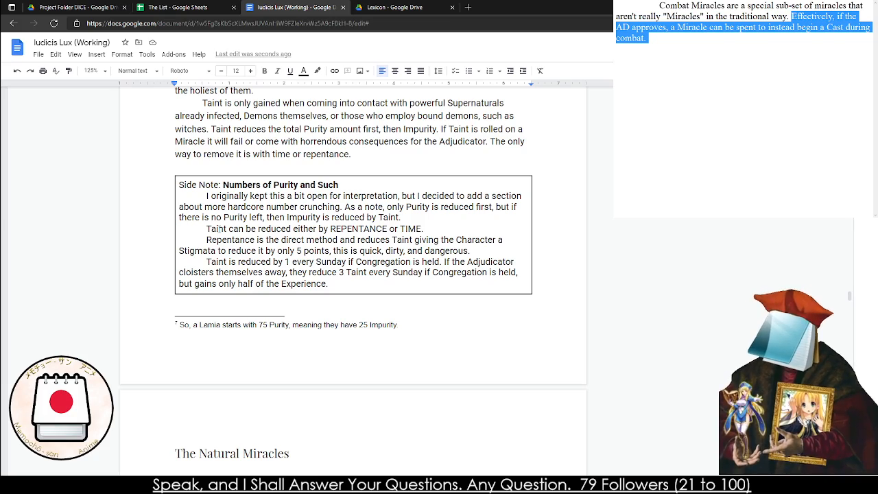
pyautogui.scroll(5, 212, 173)
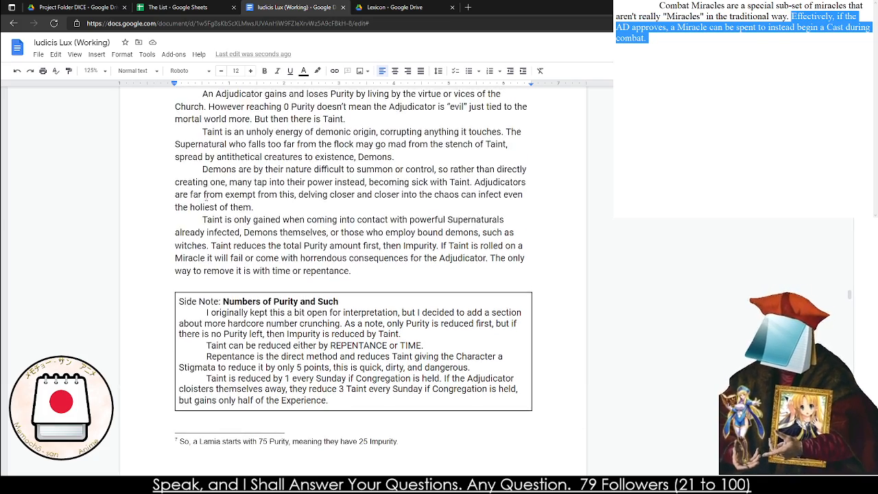
pyautogui.scroll(-1, 399, 280)
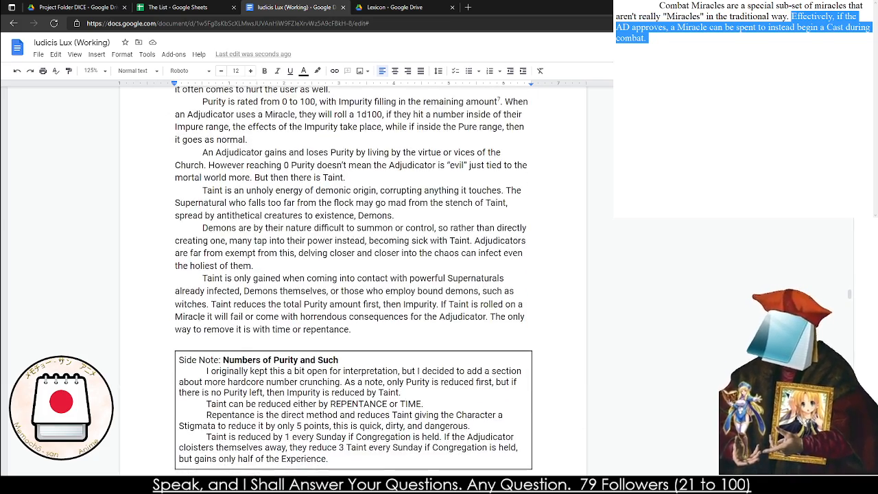
# Try a page break above the Numbers of Purity and Such side note, and undo it
pyautogui.click(170, 339)
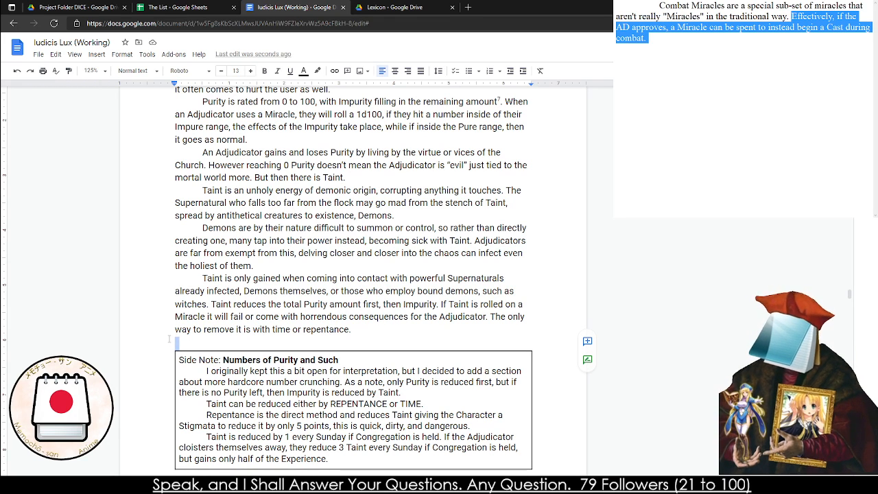
pyautogui.click(169, 338)
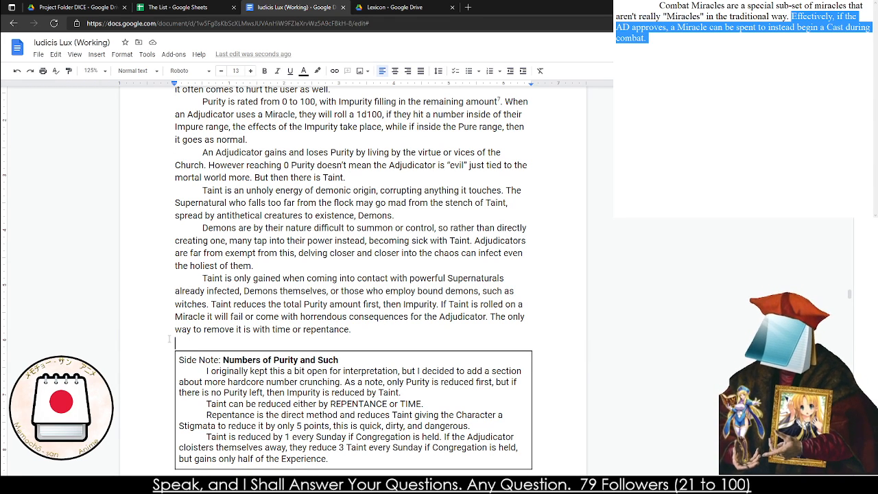
pyautogui.hotkey('ctrl', 'Return')
pyautogui.hotkey('ctrl', 'z')
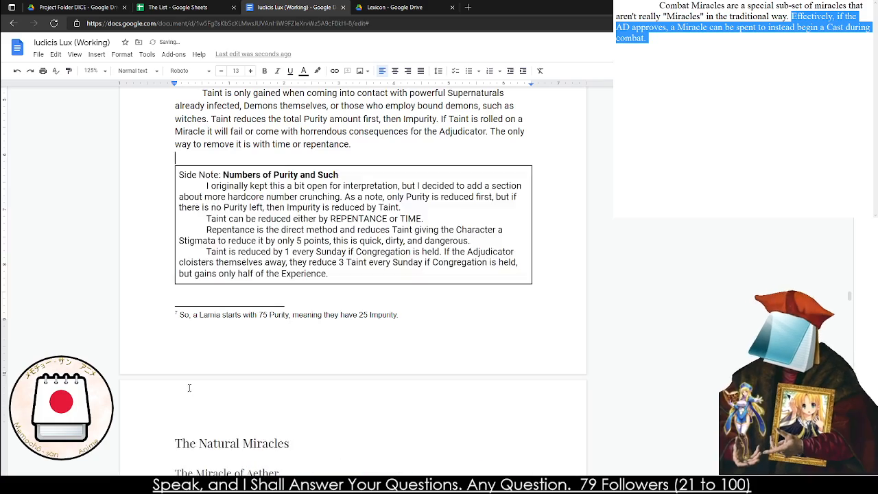
# Remove the page break and blank lines above Miraculous Energy, keeping its heading style, so the section directly follows the Starting Adjudicator's paragraph
pyautogui.scroll(-3, 185, 389)
pyautogui.scroll(-3, 255, 310)
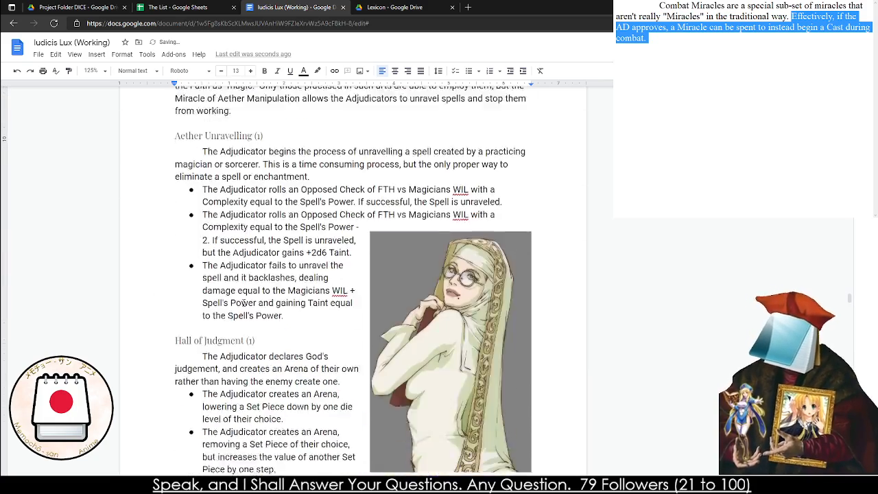
pyautogui.scroll(15, 260, 288)
pyautogui.scroll(3, 265, 268)
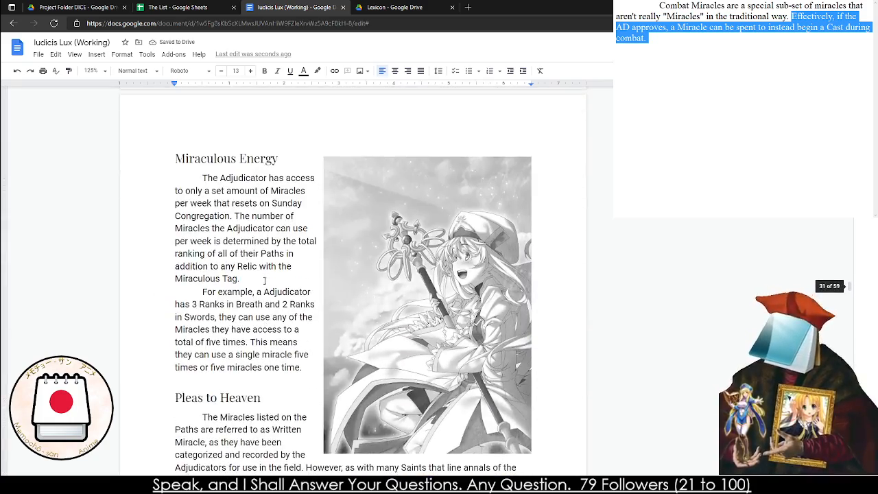
pyautogui.scroll(5, 277, 287)
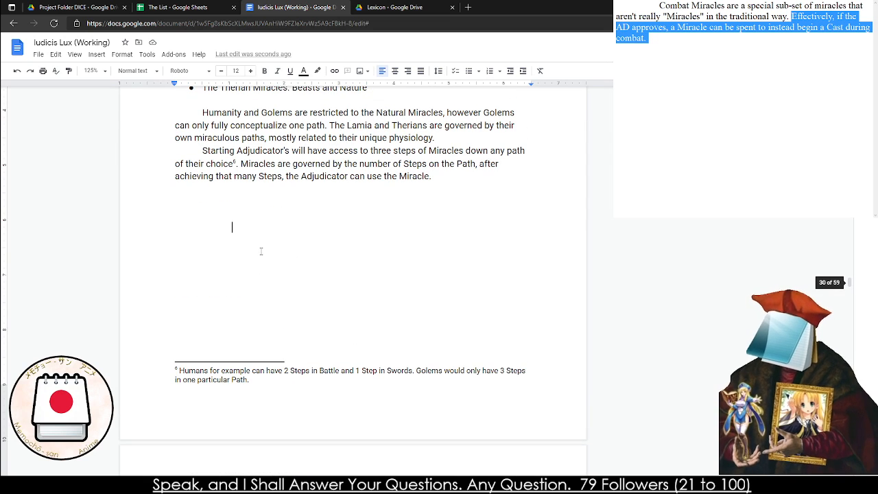
pyautogui.press('Delete')
pyautogui.press('Delete')
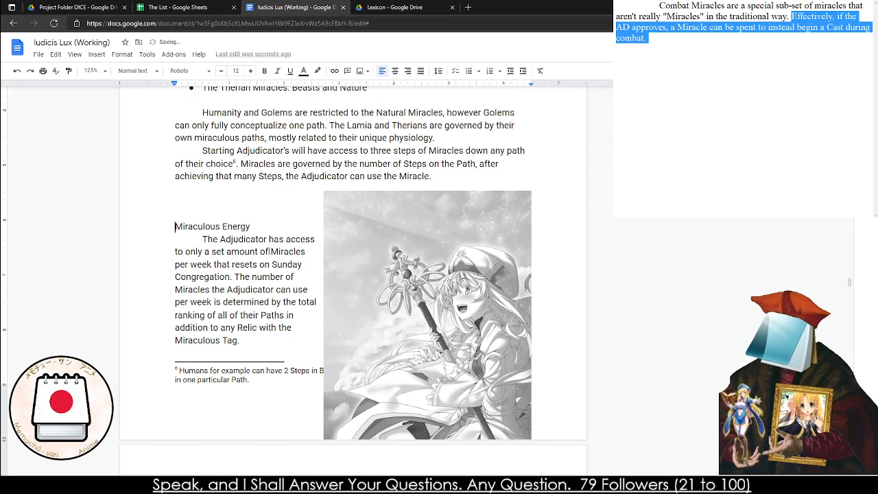
pyautogui.hotkey('ctrl', 'z')
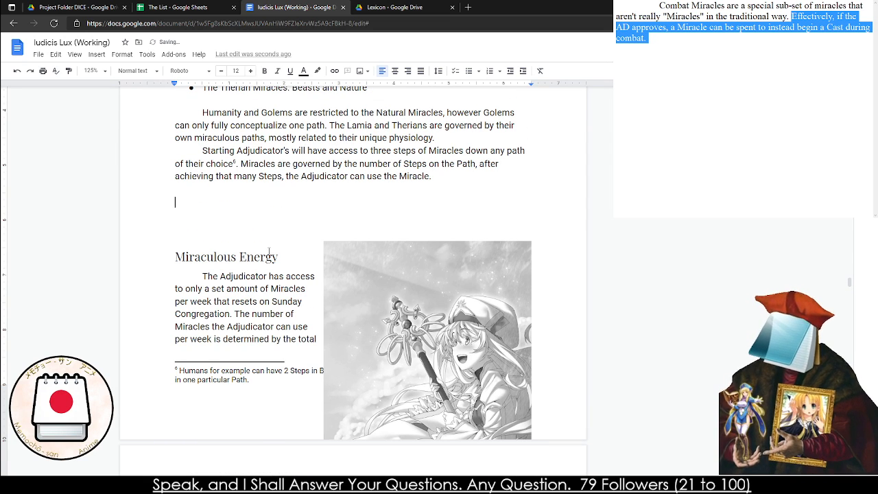
pyautogui.press('Delete')
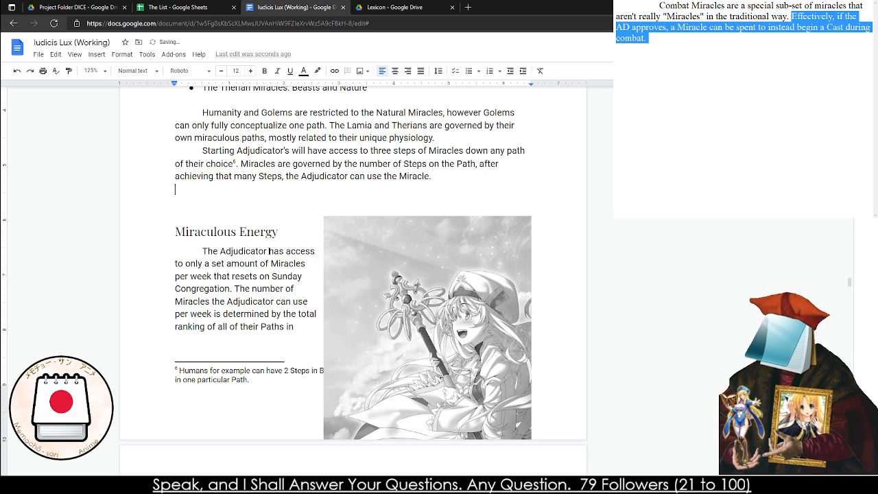
pyautogui.press('Delete')
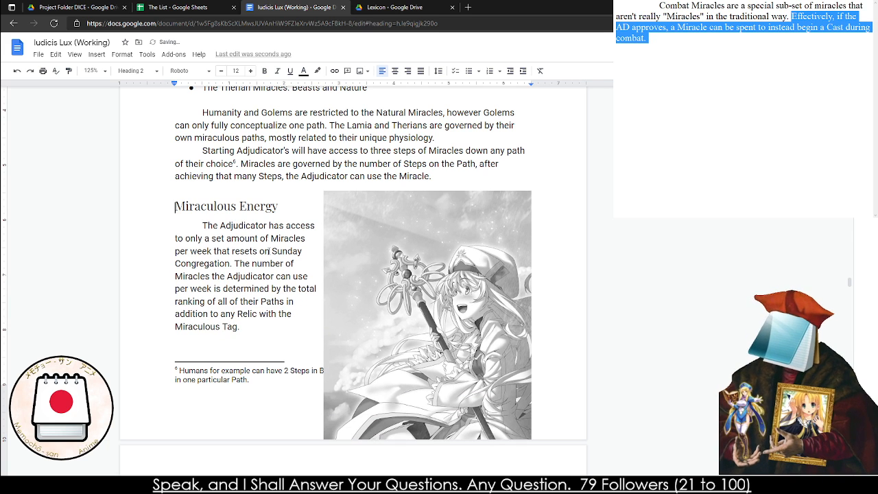
# Move the staff-bearing priestess illustration from beside the Miraculous Energy text down onto the following page
pyautogui.click(409, 344)
pyautogui.scroll(-5, 409, 344)
pyautogui.scroll(-7, 454, 286)
pyautogui.moveTo(432, 227); pyautogui.dragTo(426, 294)
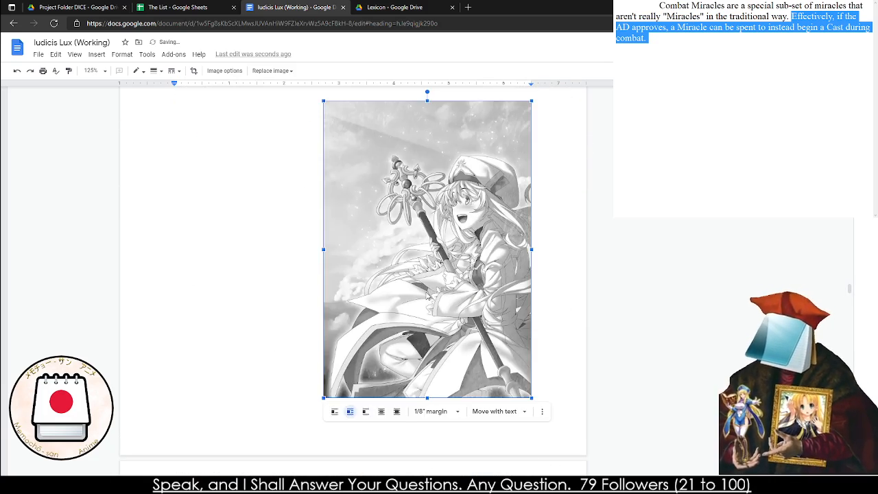
pyautogui.scroll(5, 426, 294)
pyautogui.scroll(7, 241, 298)
pyautogui.click(226, 345)
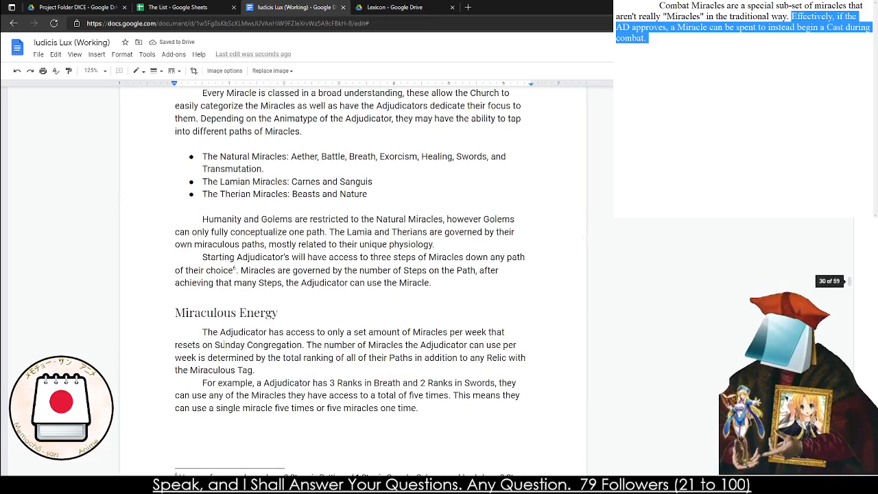
# Reposition the priestess illustration beside the Pleas to Heaven paragraphs, slightly past the right text margin, with the text wrapping around it
pyautogui.scroll(-7, 320, 390)
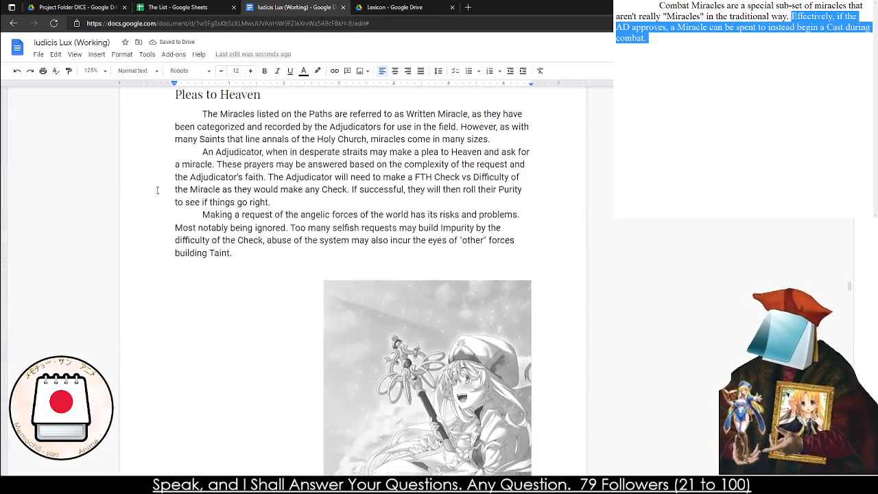
pyautogui.scroll(-2, 442, 343)
pyautogui.moveTo(441, 319); pyautogui.dragTo(459, 261)
pyautogui.scroll(2, 441, 286)
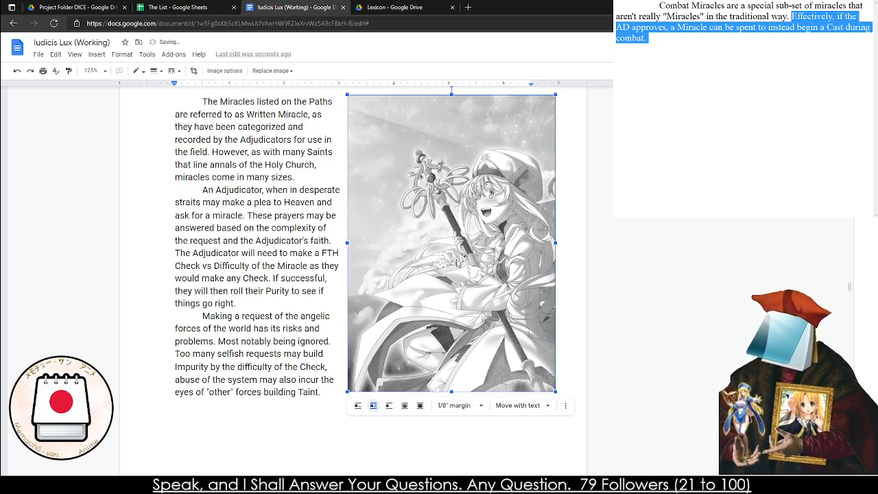
pyautogui.click(267, 277)
pyautogui.scroll(-6, 267, 278)
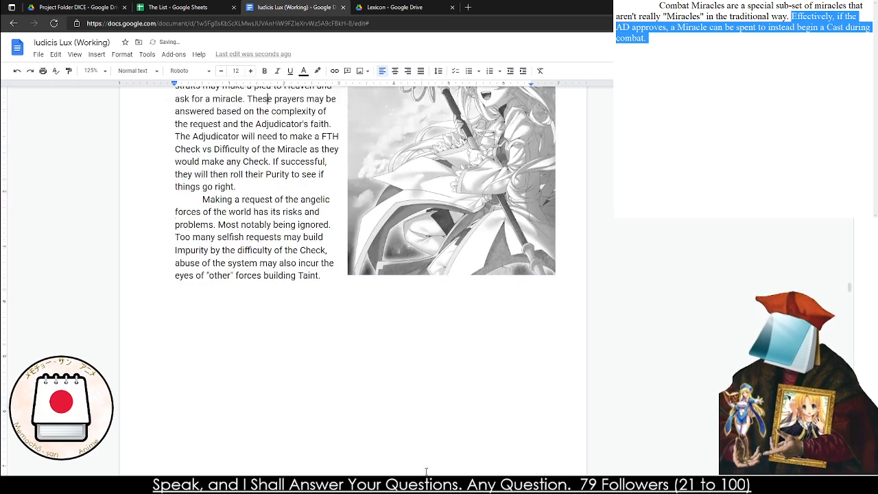
pyautogui.scroll(2, 264, 329)
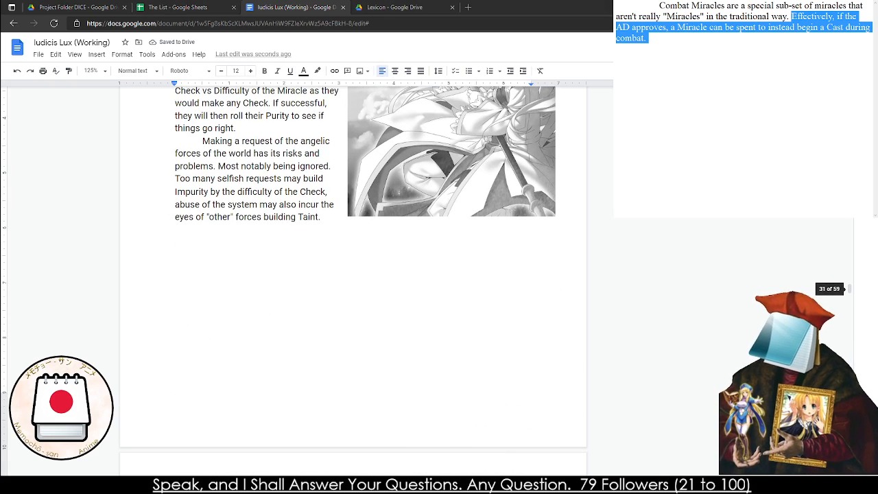
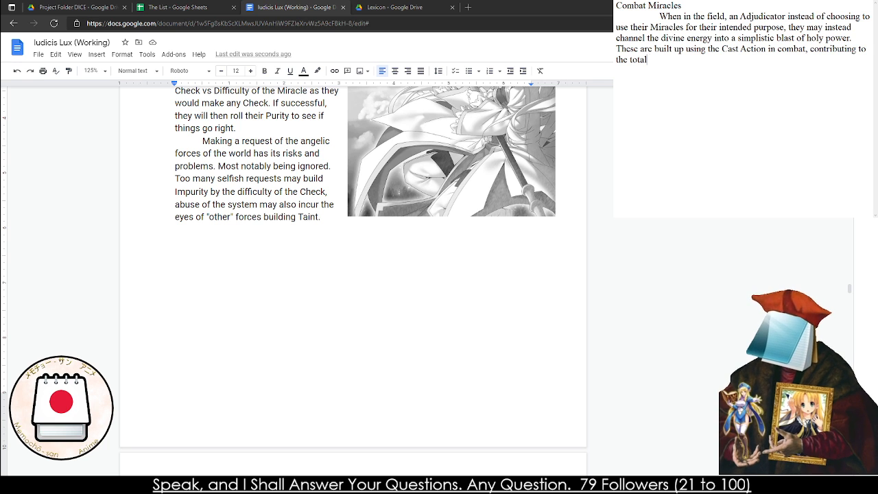
# Complete the first Combat Miracles paragraph with "damage it can do." and start a new indented paragraph
pyautogui.write('an ')
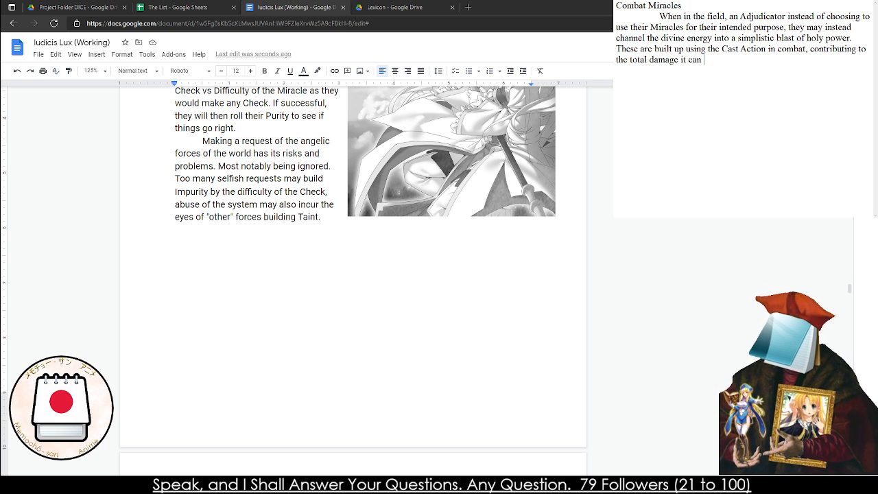
pyautogui.write('do.')
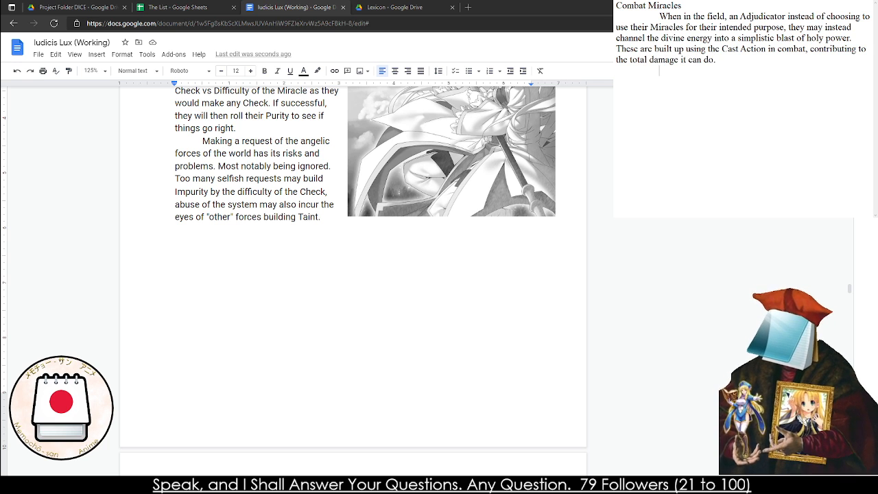
pyautogui.write('Wi')
pyautogui.press('BackSpace')
pyautogui.press('BackSpace')
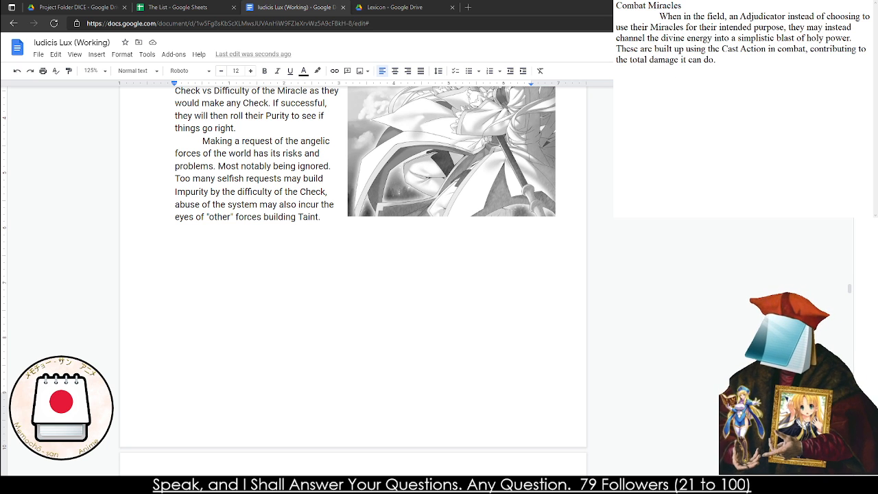
# Begin the second paragraph with "An Adjudicator must have at least one step in a Path"
pyautogui.write('A A')
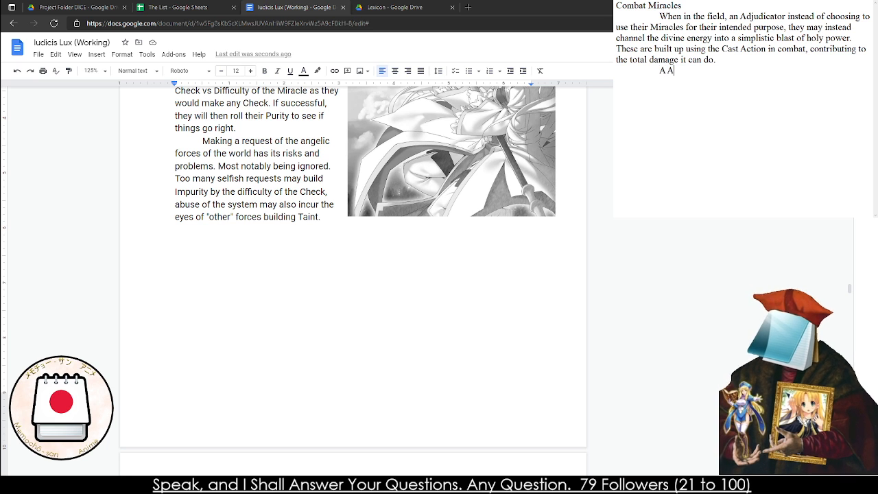
pyautogui.write('djudicator must')
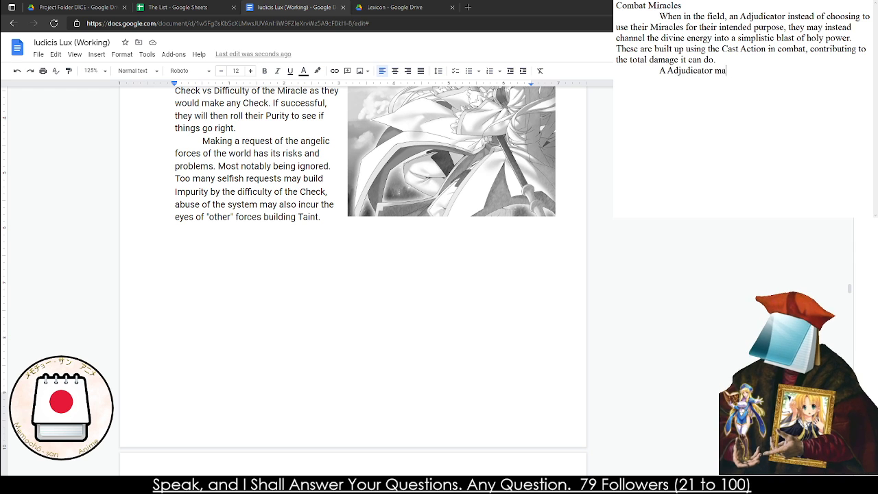
pyautogui.write(' have at leSt')
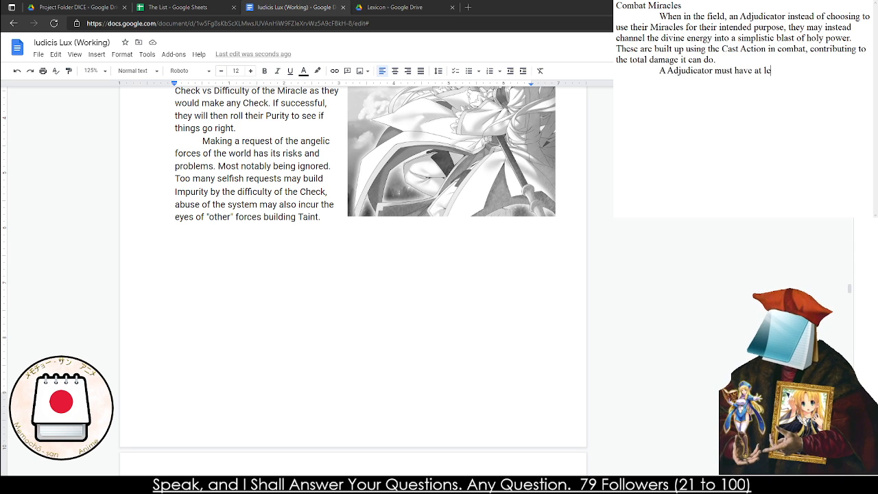
pyautogui.press('BackSpace')
pyautogui.press('BackSpace')
pyautogui.write('ast one')
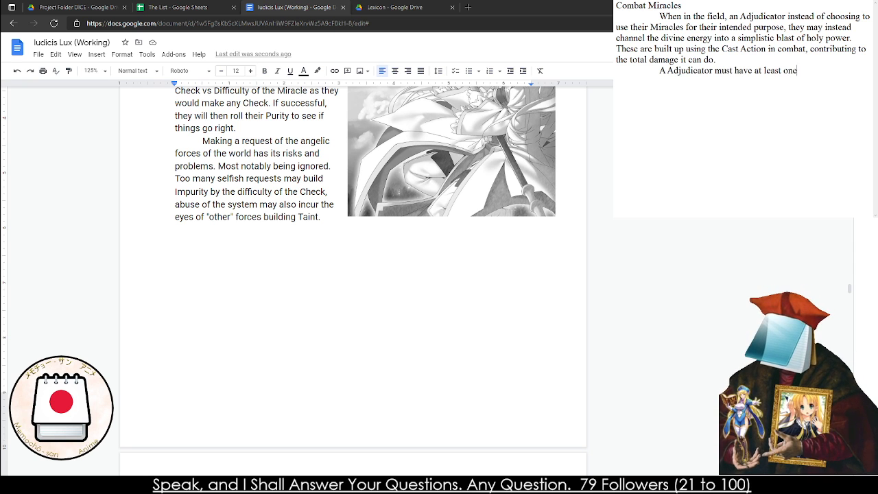
pyautogui.write(' step in a Path')
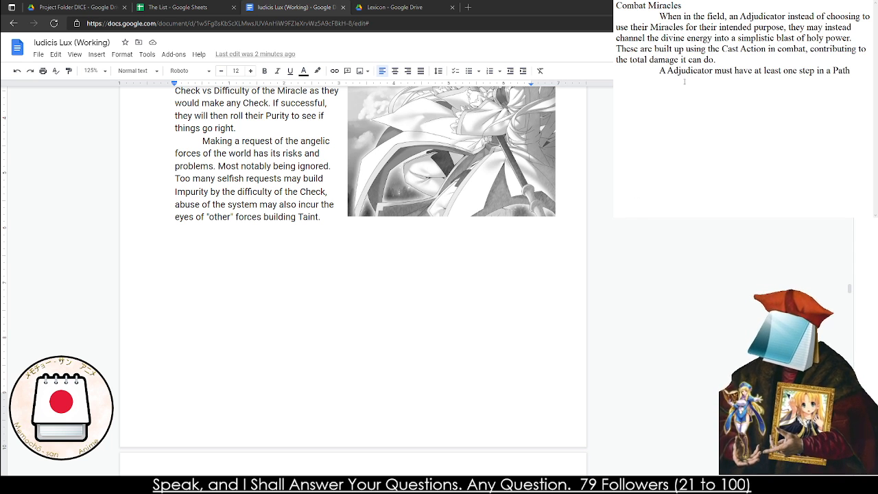
pyautogui.write('n')
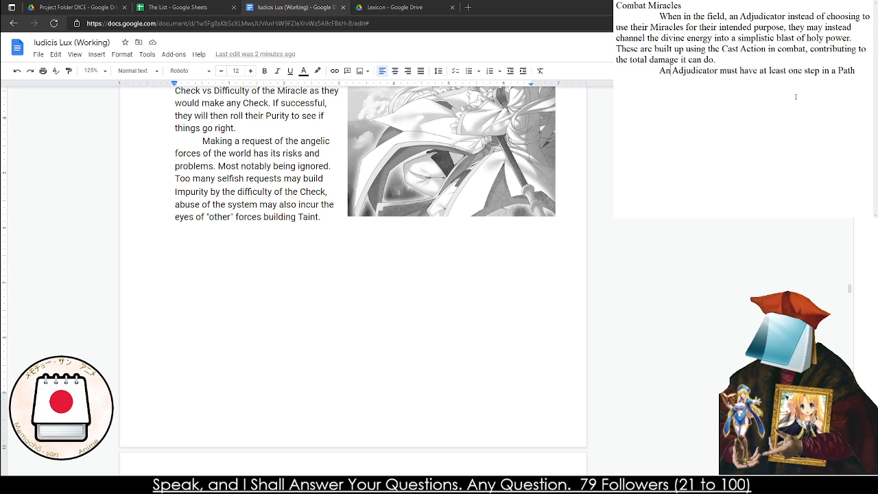
pyautogui.write(' a Path to su')
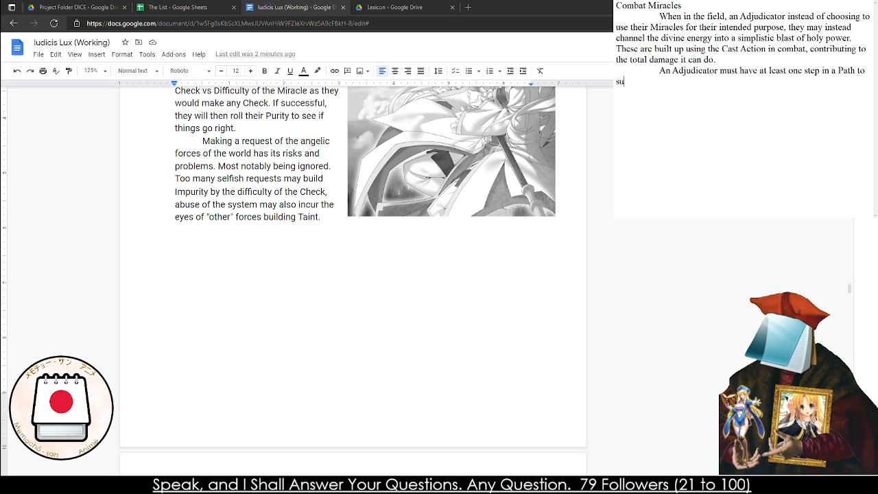
pyautogui.write('ccessfully perf')
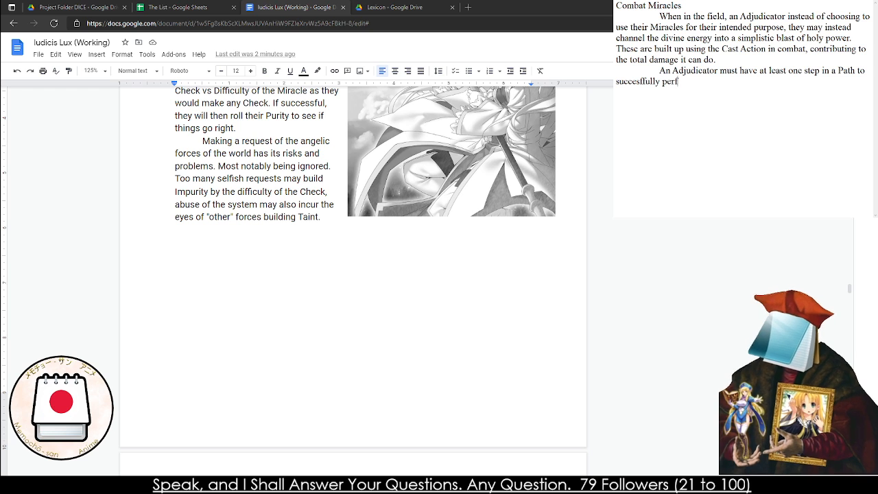
pyautogui.write('orm such a deva')
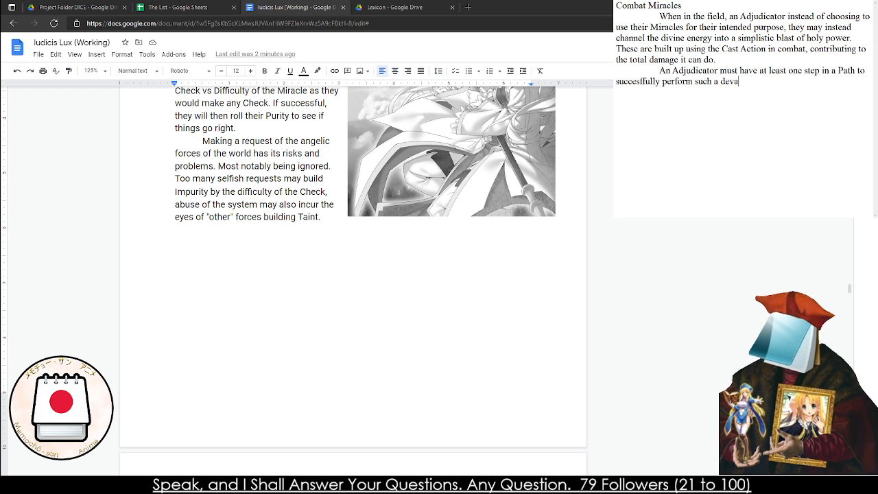
pyautogui.write('sting fe')
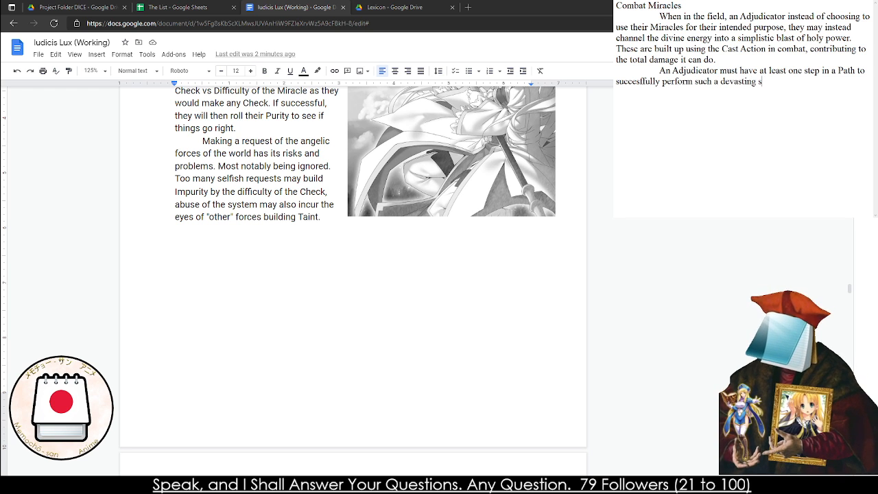
pyautogui.write('at.')
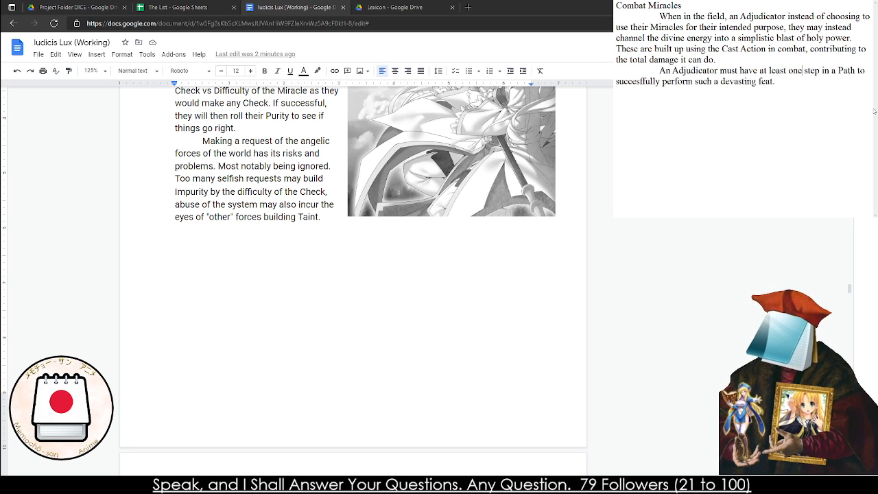
# Reword "a Path" in the second paragraph to "certain Paths"
pyautogui.click(837, 72)
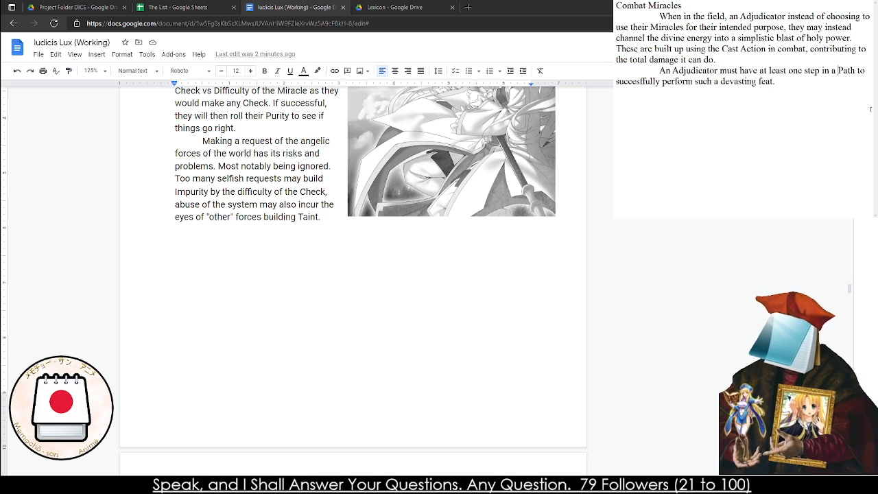
pyautogui.press('BackSpace')
pyautogui.press('BackSpace')
pyautogui.write('certain Path to successfully perform such a devasting feat.')
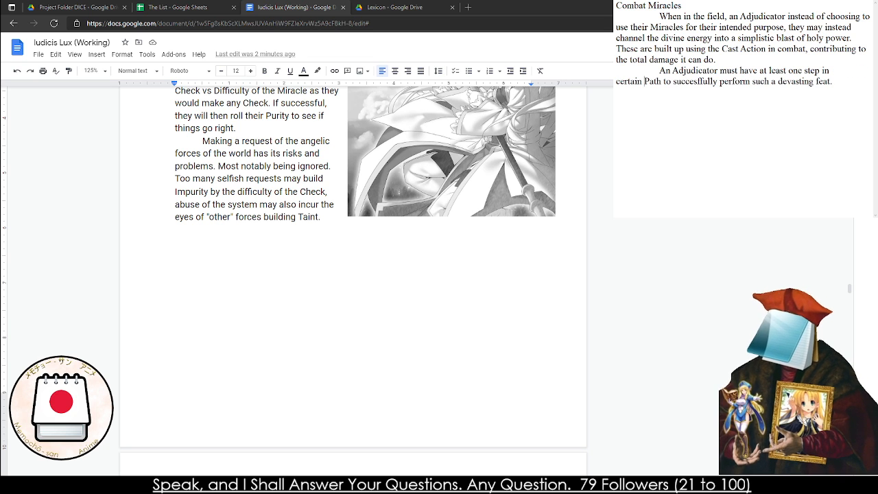
pyautogui.click(660, 81)
pyautogui.write('s')
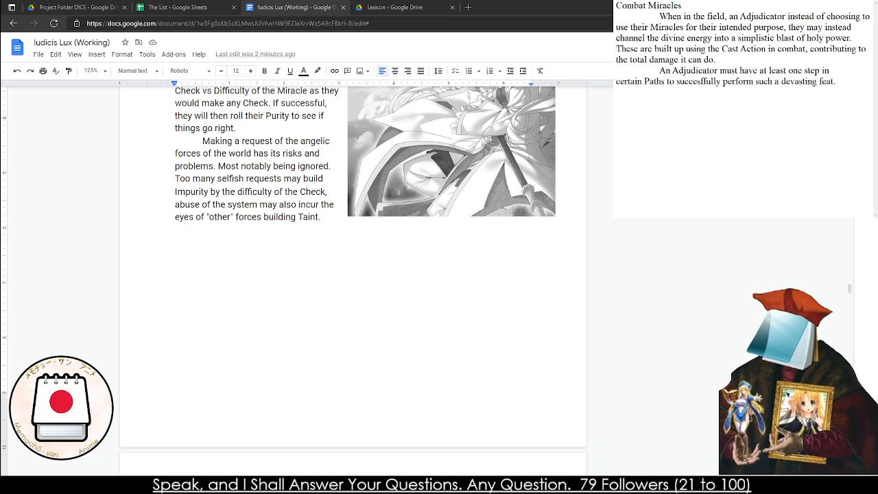
# Start a list of Miracle Paths beneath the second paragraph with "Aether", taken from the Natural Miracles chapter
pyautogui.scroll(-15, 353, 281)
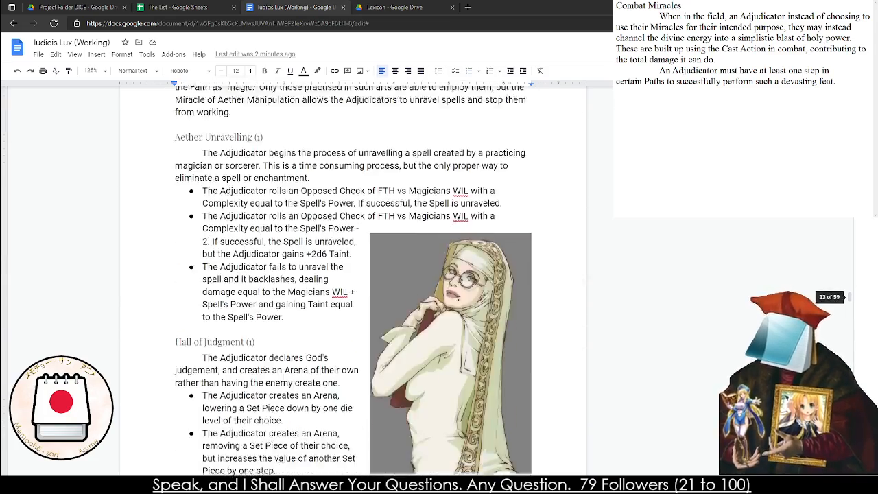
pyautogui.scroll(2, 354, 282)
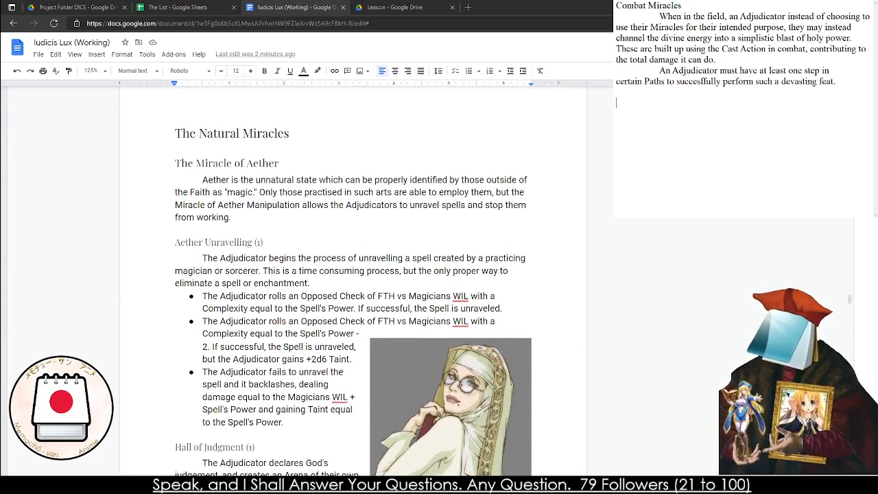
pyautogui.write('Aether')
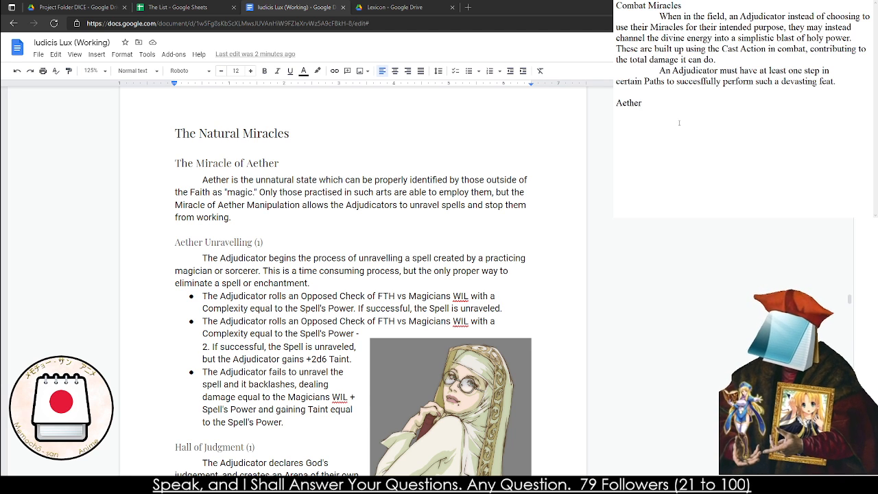
pyautogui.moveTo(642, 103); pyautogui.dragTo(616, 96)
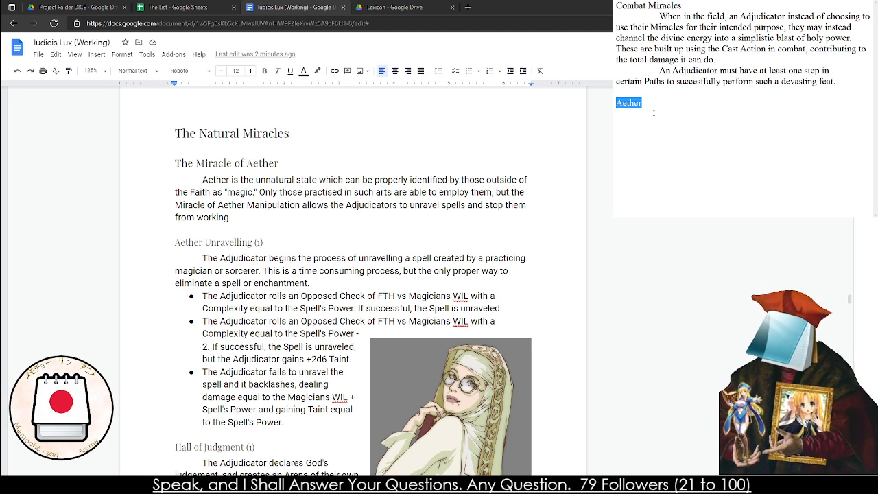
pyautogui.click(654, 113)
# Find the Miracles of Exorcism section in the rules document and add a capitalized "Exorcism," after "Aether" in the notes list
pyautogui.scroll(-15, 353, 281)
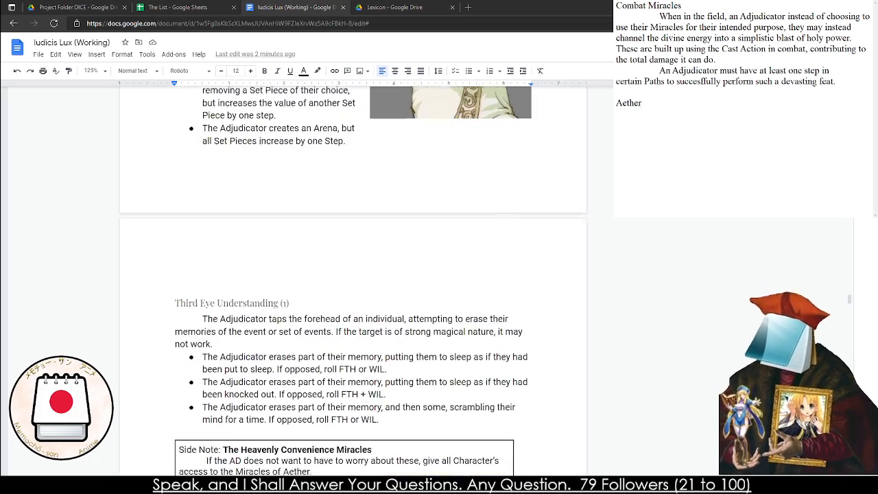
pyautogui.scroll(-10, 353, 282)
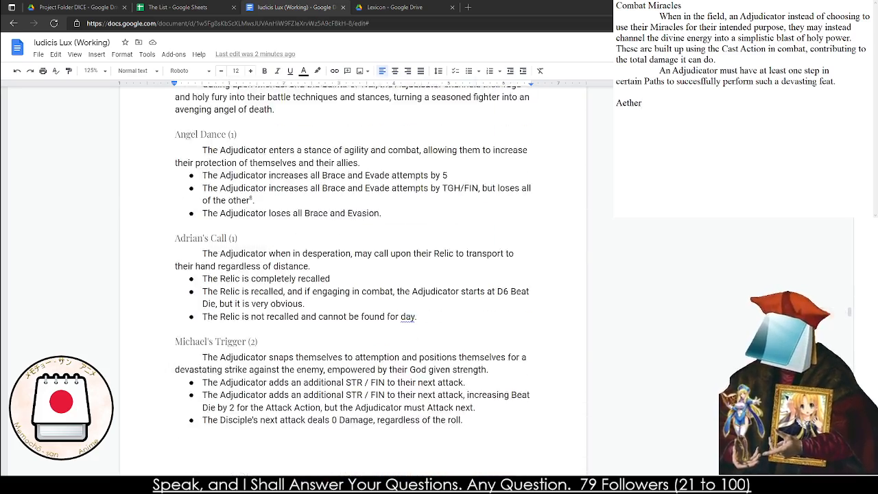
pyautogui.scroll(-10, 354, 281)
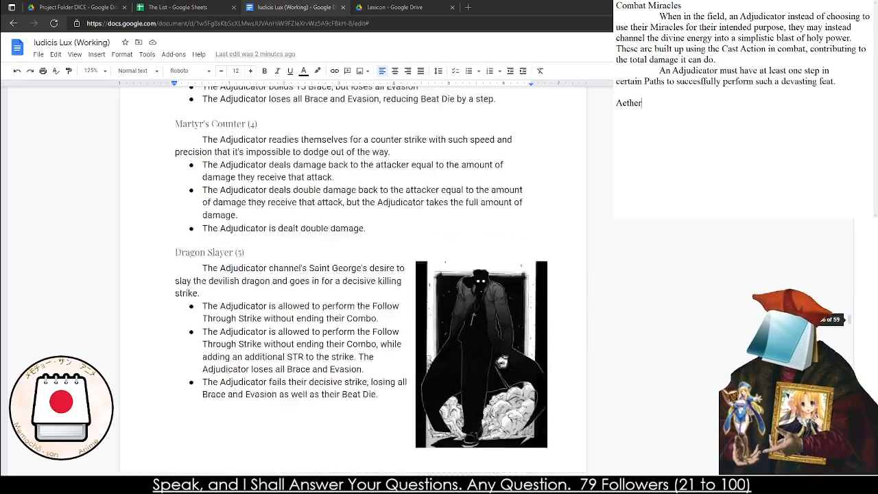
pyautogui.scroll(-10, 353, 281)
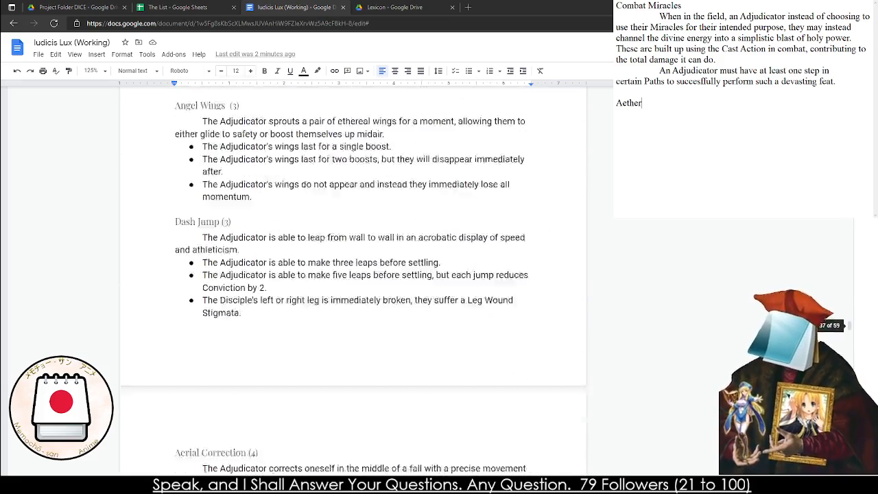
pyautogui.scroll(-3, 353, 281)
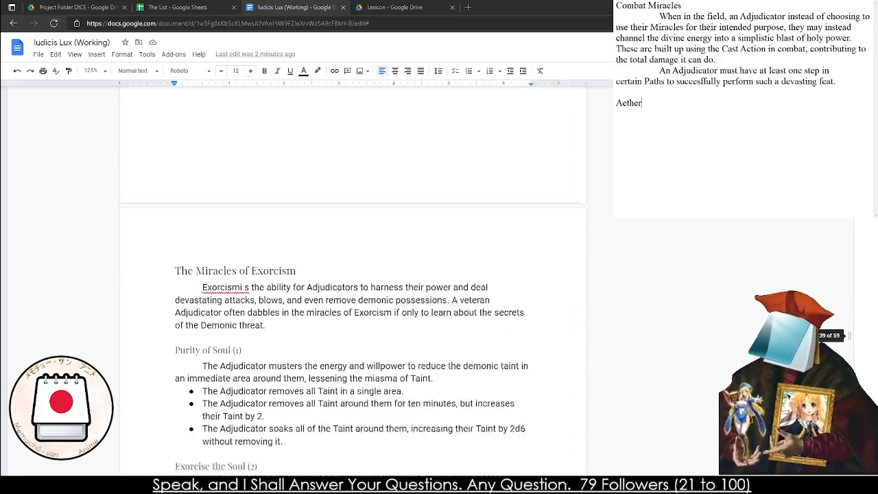
pyautogui.write(', exorcism,')
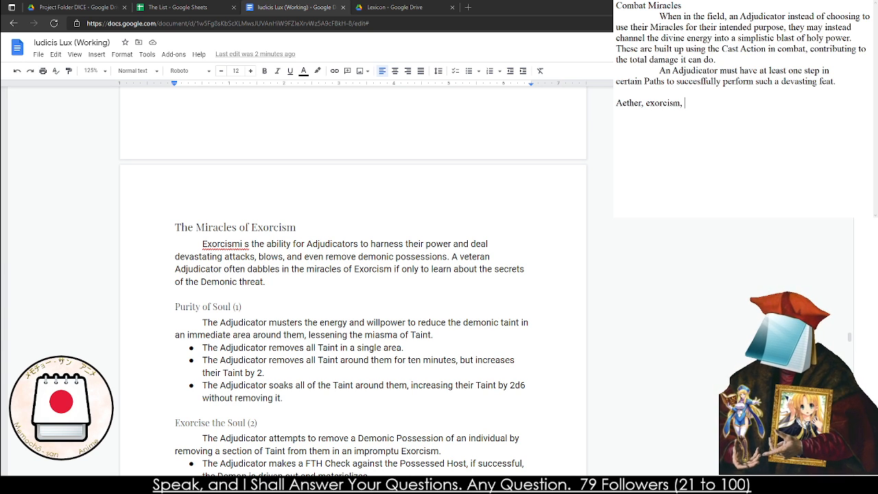
pyautogui.moveTo(650, 103); pyautogui.dragTo(645, 103)
pyautogui.write('E')
# Look past the Healing and Swords sections to the Miracles of Transmutation and add "Transumtation," to the list of Paths
pyautogui.scroll(-9, 353, 282)
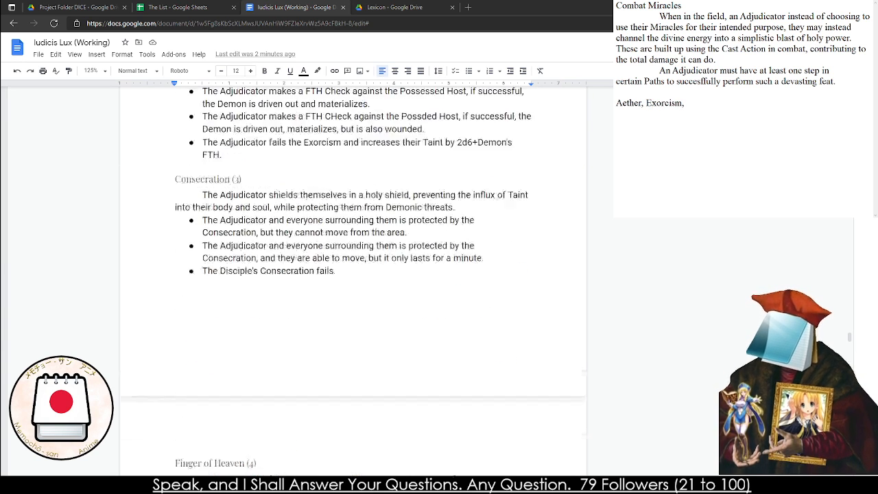
pyautogui.scroll(-15, 353, 279)
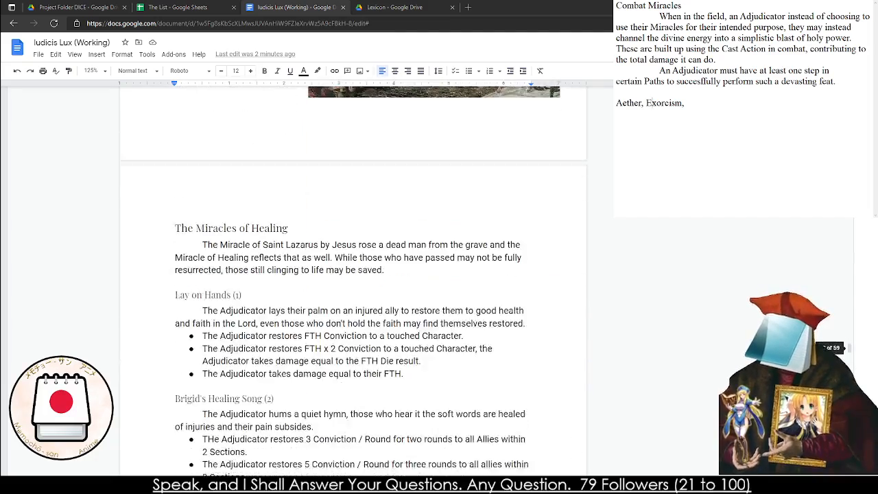
pyautogui.scroll(-8, 353, 281)
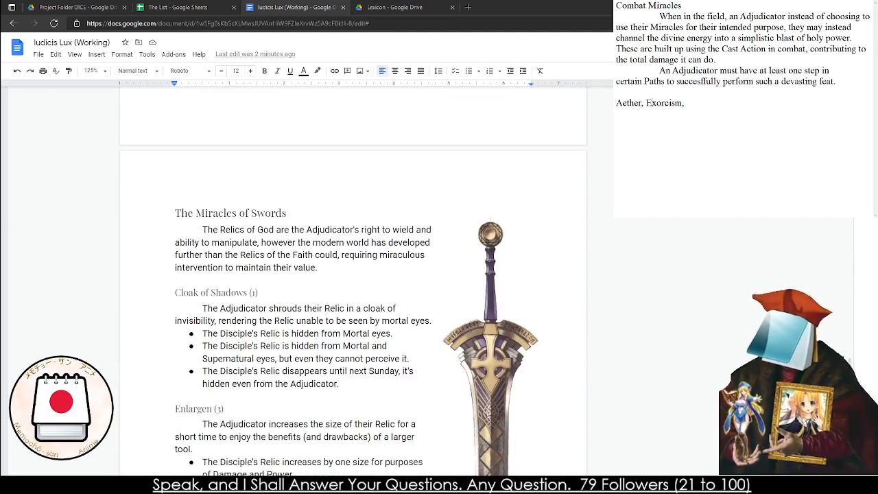
pyautogui.scroll(-10, 353, 282)
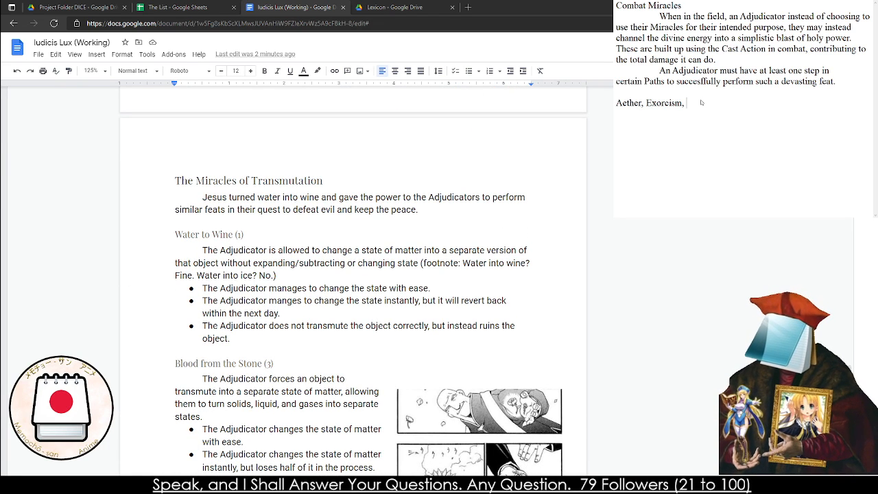
pyautogui.write('Transum')
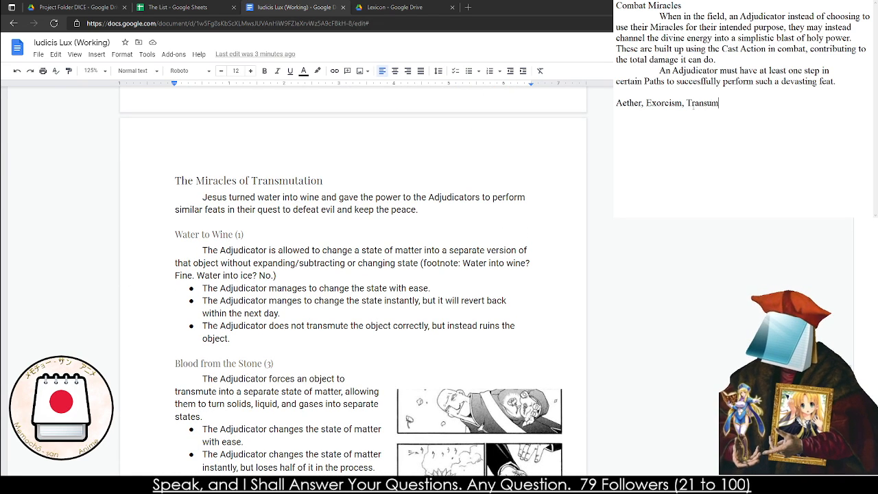
pyautogui.write('tation,')
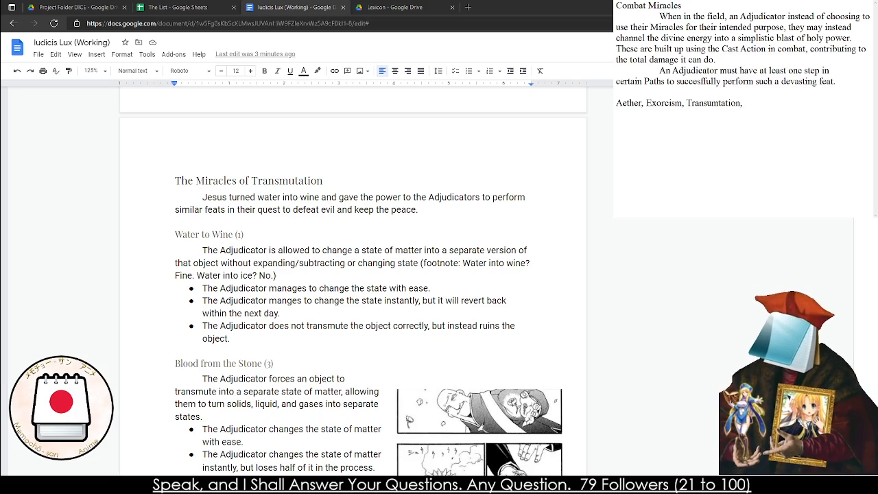
# Find the Miracles of Sanguis among the Lamian Miracles and add "Sanguis," to the list of Paths in the notes
pyautogui.scroll(-10, 353, 282)
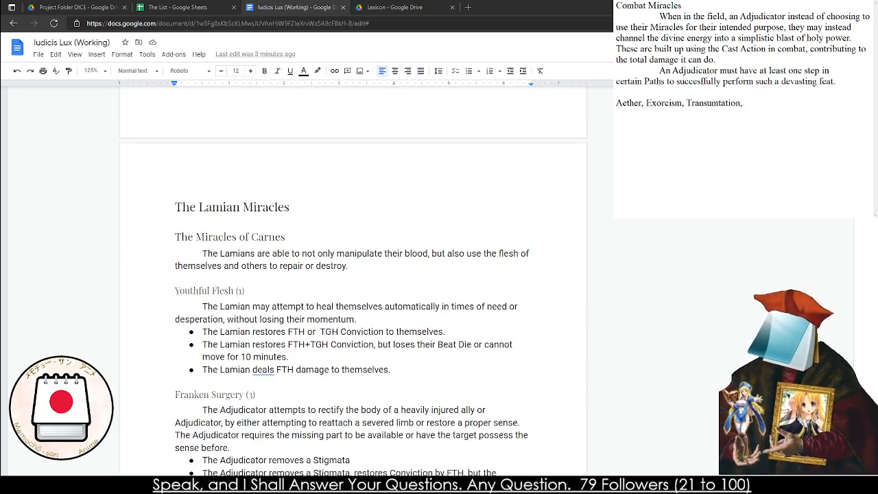
pyautogui.scroll(-10, 353, 281)
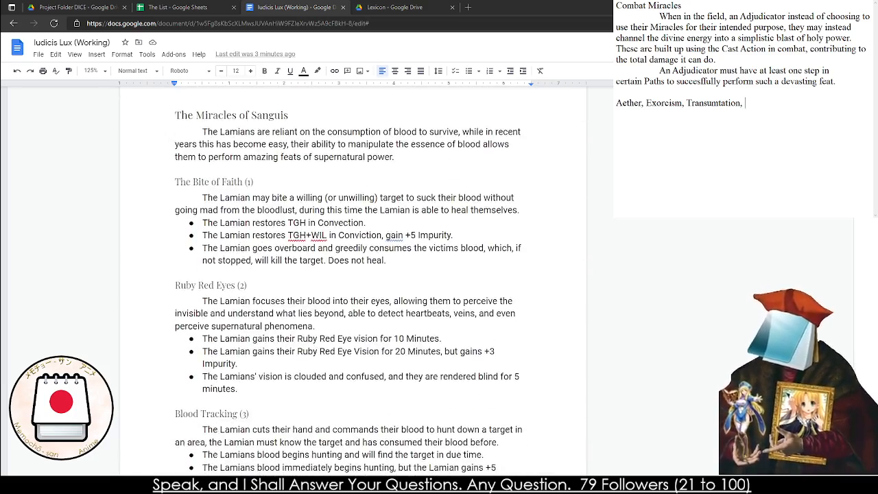
pyautogui.write('Sangu')
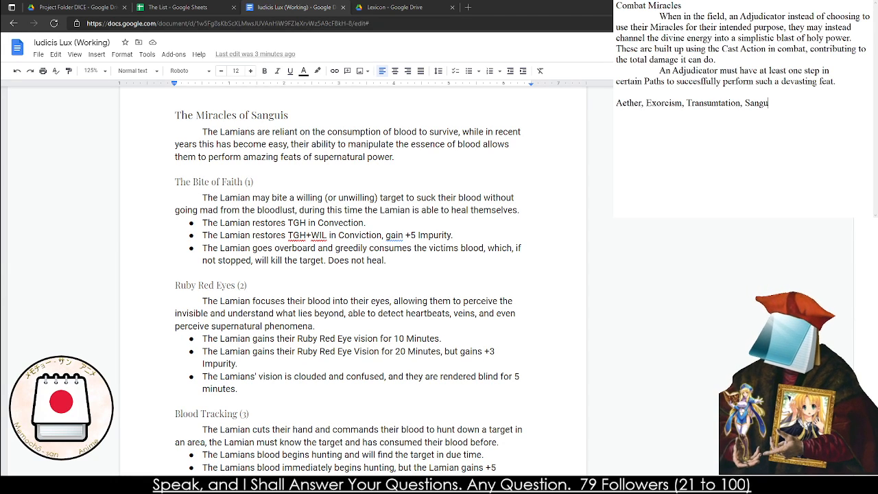
pyautogui.write('is,')
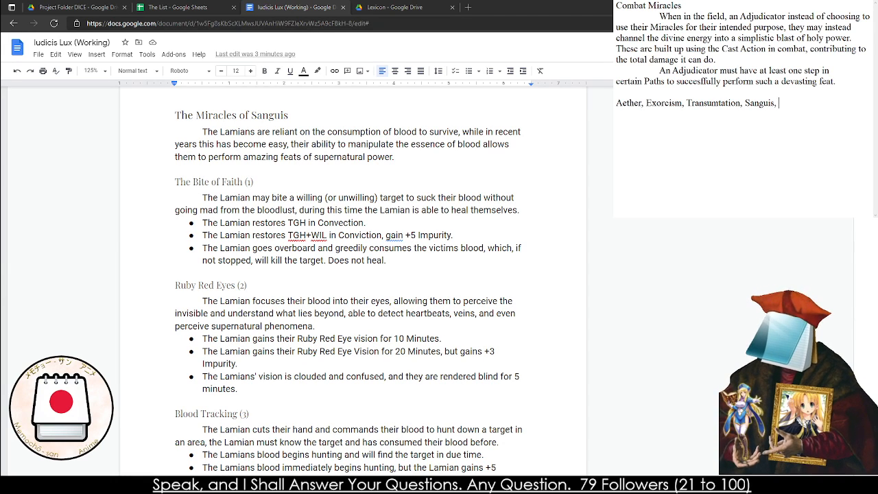
pyautogui.scroll(-15, 354, 281)
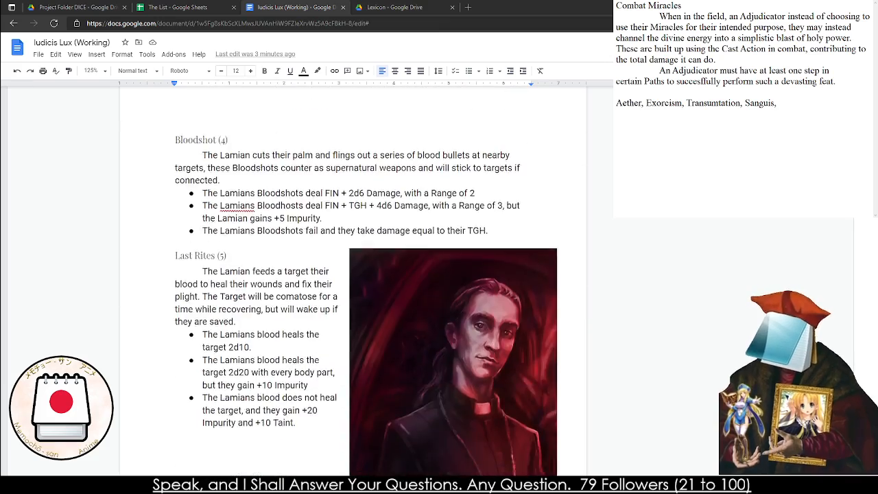
pyautogui.write(',')
# End the list of Paths with "or Nature" and join the list onto the end of the second paragraph
pyautogui.scroll(-10, 353, 281)
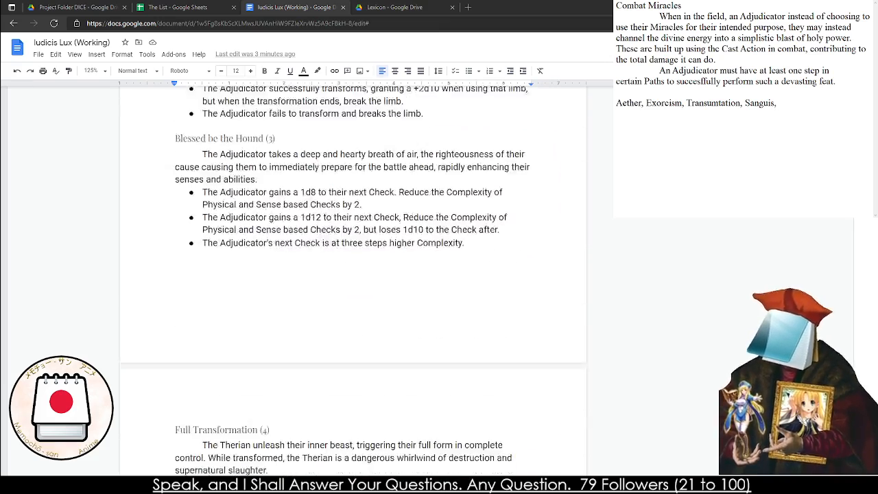
pyautogui.write('or Nature')
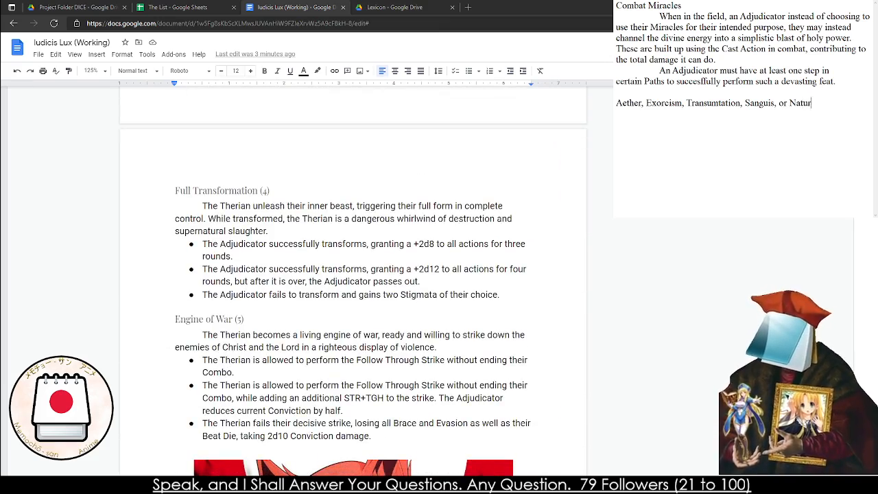
pyautogui.press('BackSpace')
pyautogui.press('BackSpace')
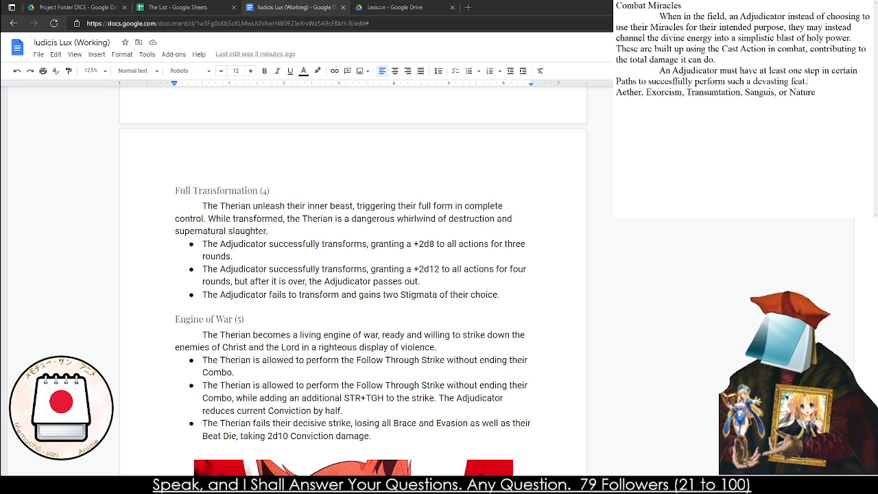
pyautogui.press('Delete')
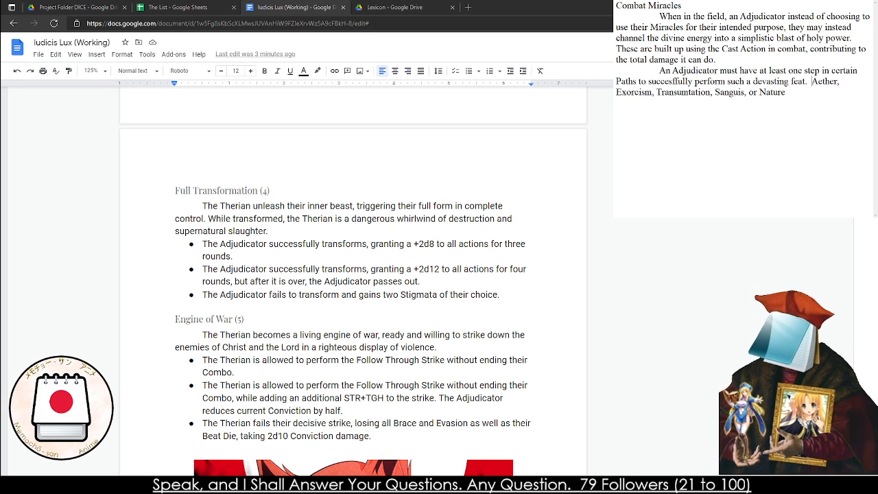
# Complete the sentence listing the Paths with "are the required Paths to walk down."
pyautogui.write('are th')
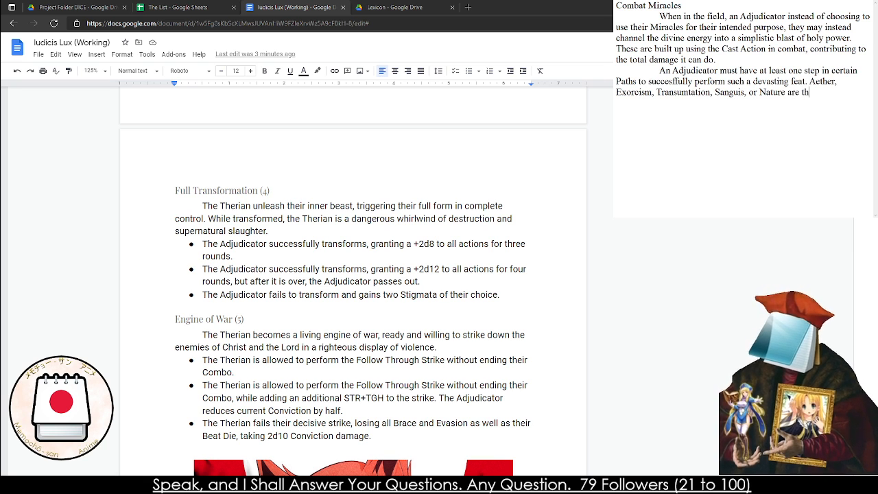
pyautogui.write('e required ')
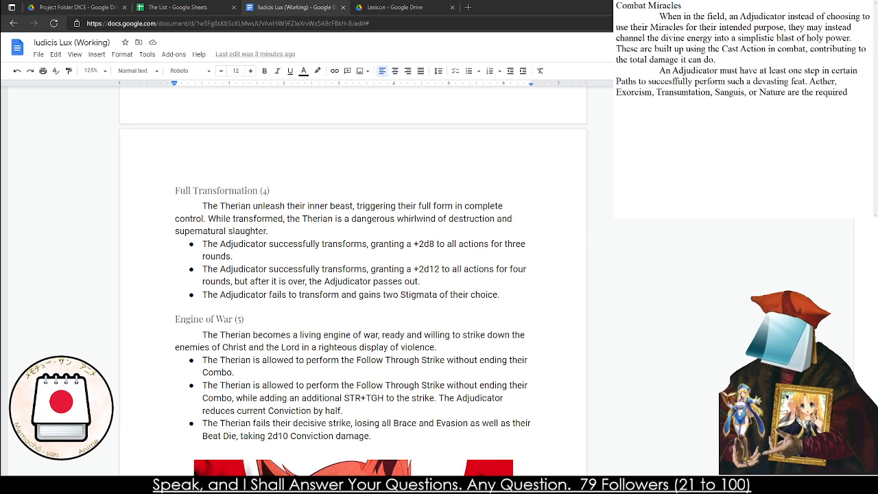
pyautogui.write('Paths to t')
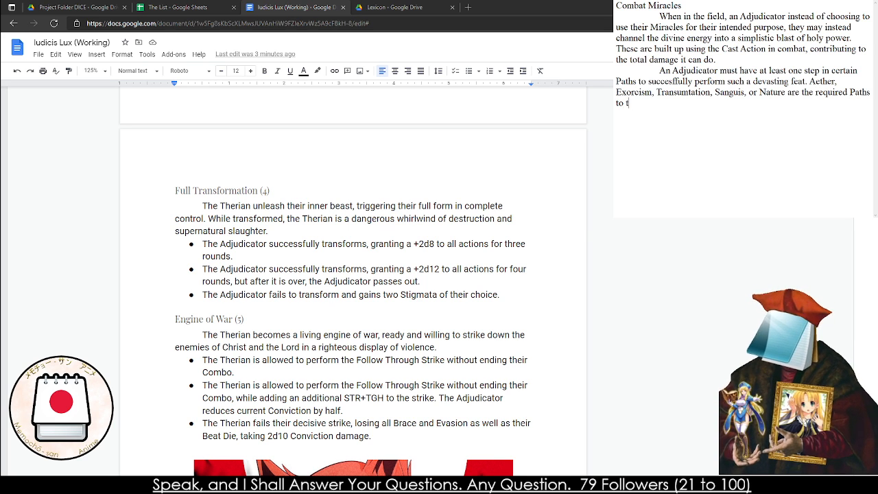
pyautogui.press('BackSpace')
pyautogui.write('walk dow')
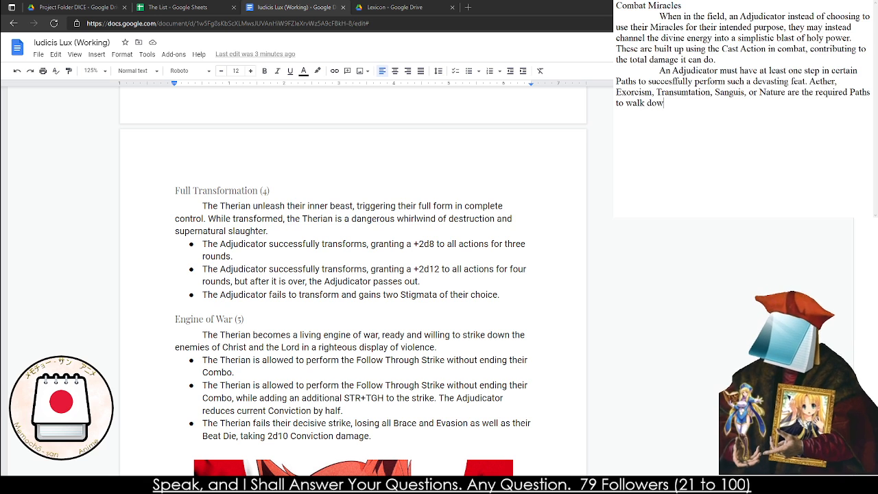
pyautogui.write('n. If the Adj')
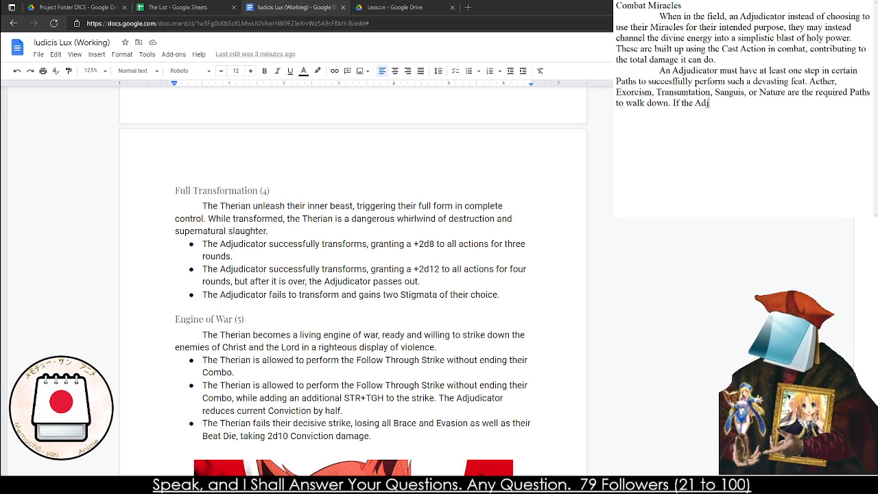
pyautogui.write('udicator does not')
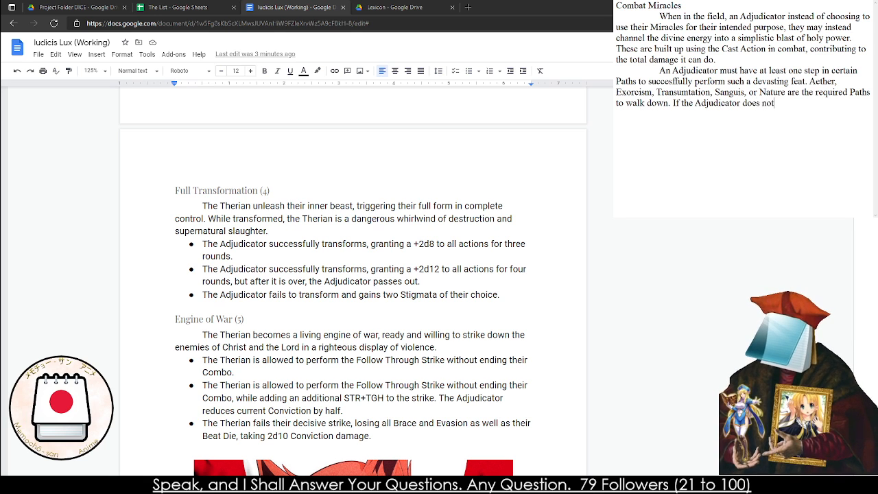
pyautogui.write(' have the option')
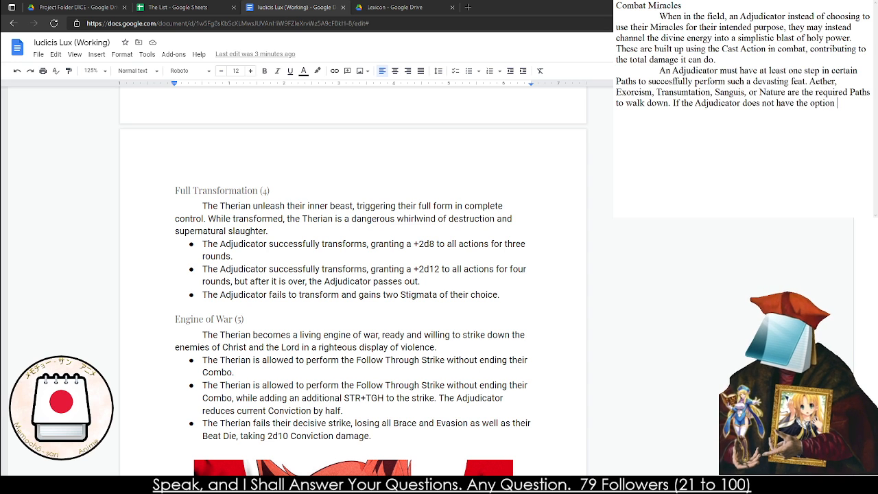
# Begin a closing sentence in the second paragraph with "If the Adjudicator does not have a step on a Path"
pyautogui.press('BackSpace')
pyautogui.press('BackSpace')
pyautogui.press('BackSpace')
pyautogui.press('BackSpace')
pyautogui.press('BackSpace')
pyautogui.press('BackSpace')
pyautogui.press('BackSpace')
pyautogui.press('BackSpace')
pyautogui.press('BackSpace')
pyautogui.press('BackSpace')
pyautogui.press('BackSpace')
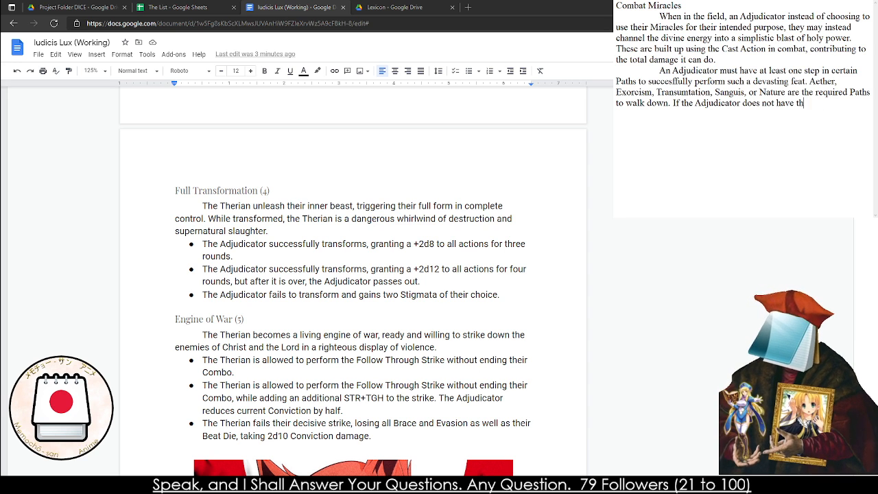
pyautogui.write('a step on the')
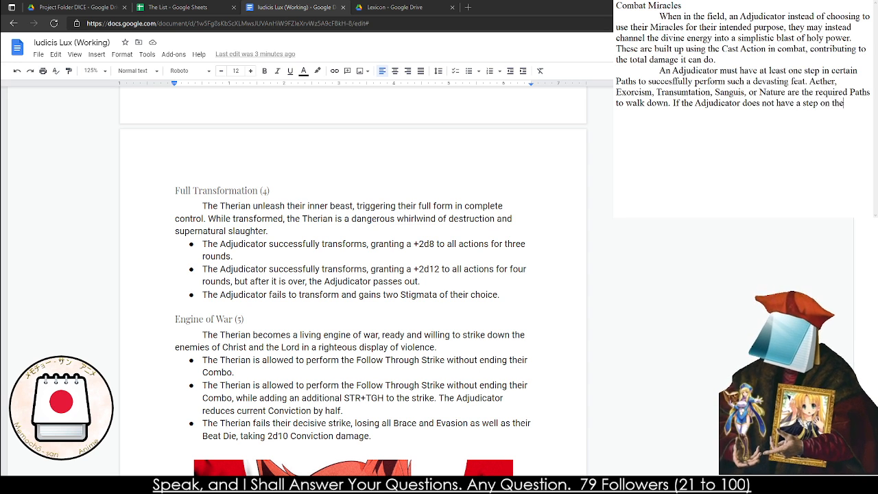
pyautogui.press('BackSpace')
pyautogui.press('BackSpace')
pyautogui.press('BackSpace')
pyautogui.write('a P')
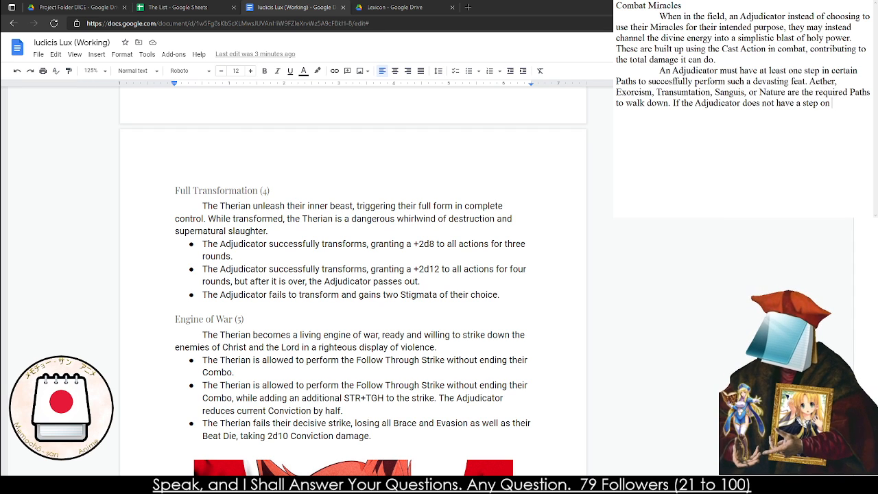
pyautogui.write('ath theu')
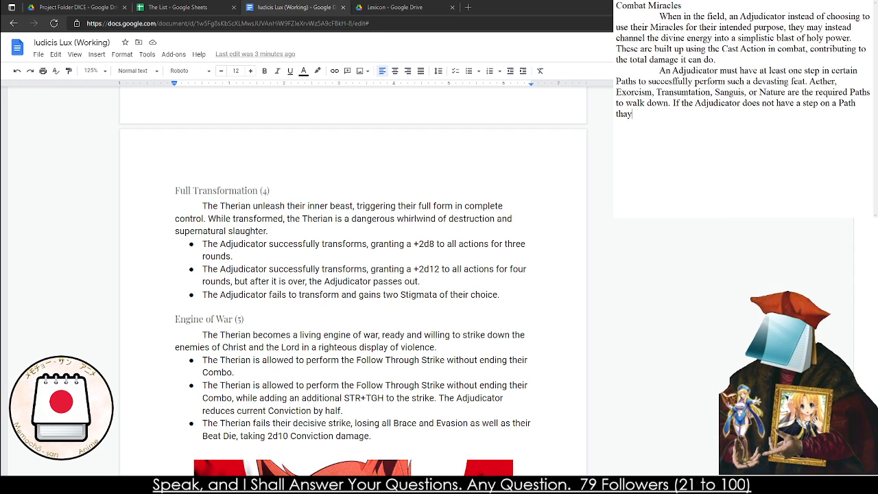
pyautogui.write(' cannot ')
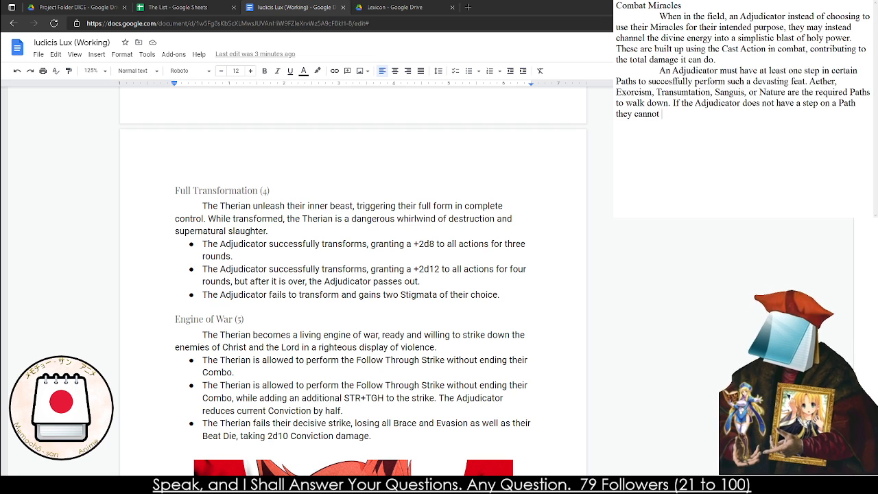
pyautogui.write('use a COmbat Miracle.')
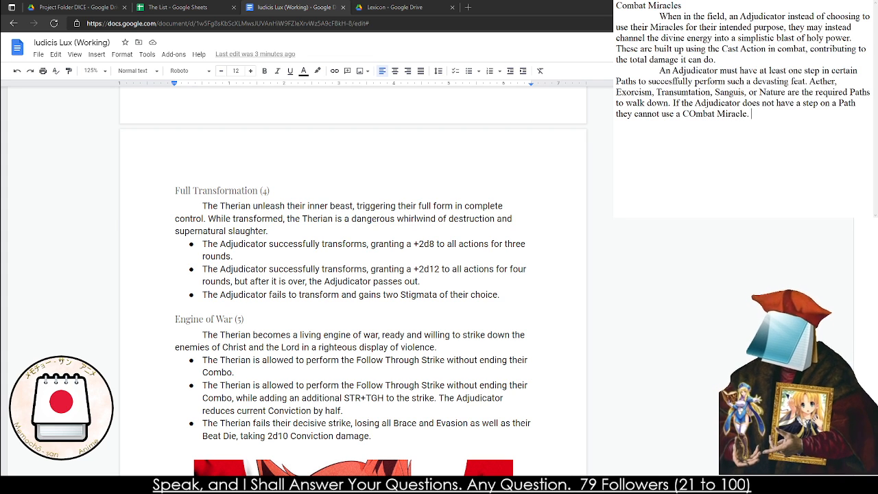
# Finish the closing sentence with "they cannot use a Combat Miracle.", correcting the capitalization of "Combat"
pyautogui.moveTo(695, 114); pyautogui.dragTo(688, 113)
pyautogui.write('o')
# Copy the entire Combat Miracles text from the notes into the Iudicis Lux document, below the last Pleas to Heaven paragraph
pyautogui.hotkey('ctrl', 'a')
pyautogui.scroll(-20, 353, 275)
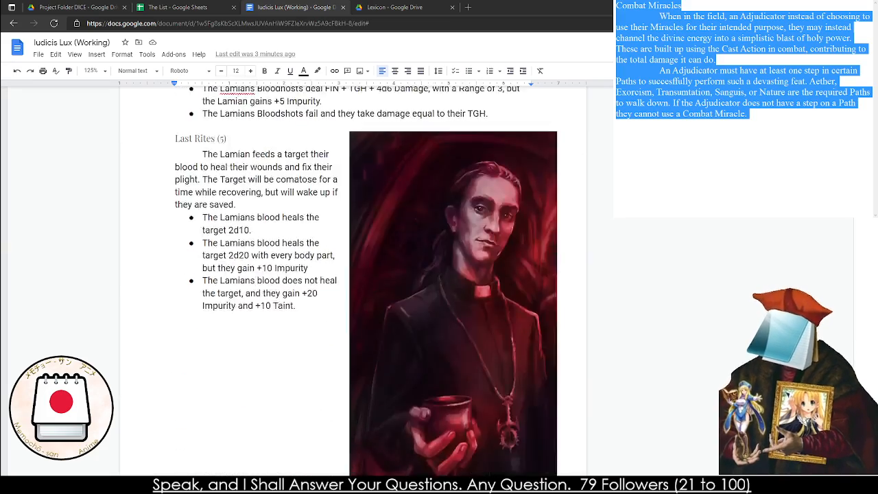
pyautogui.scroll(-20, 353, 274)
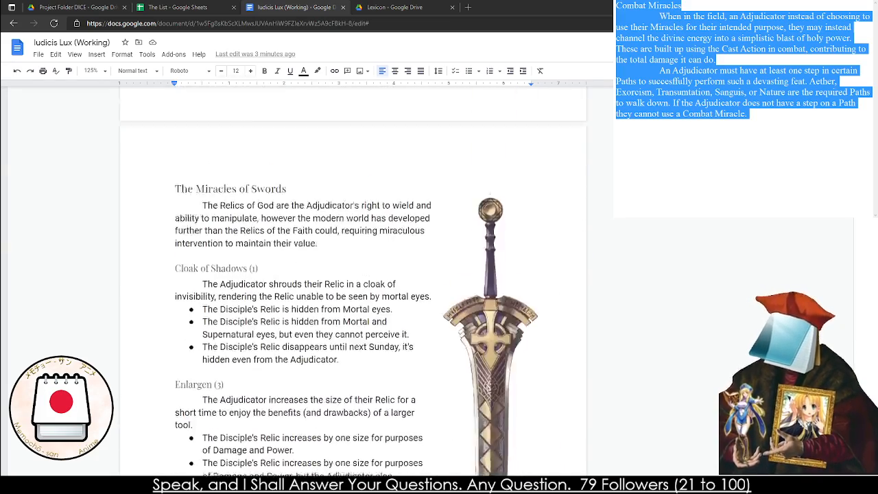
pyautogui.scroll(-20, 353, 274)
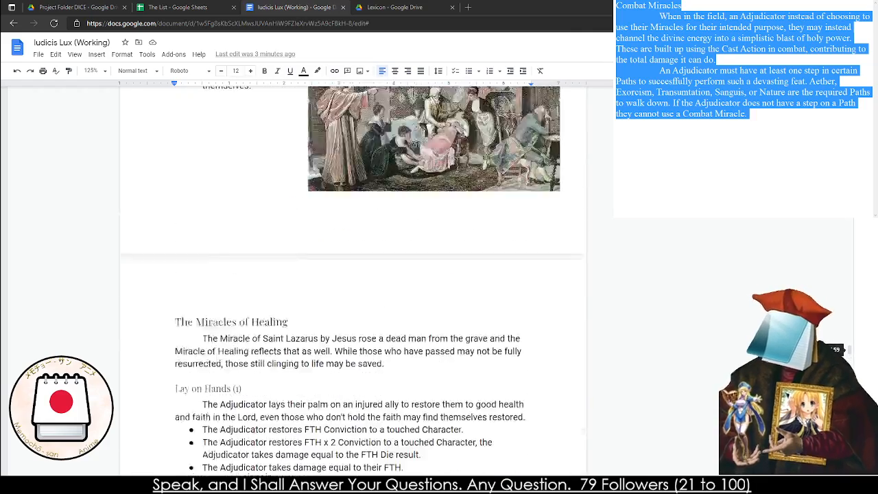
pyautogui.scroll(-20, 353, 274)
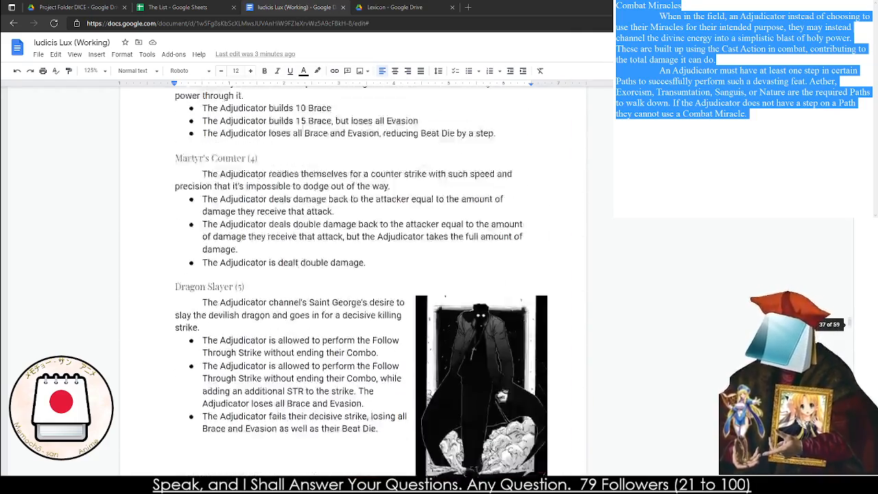
pyautogui.scroll(-20, 353, 274)
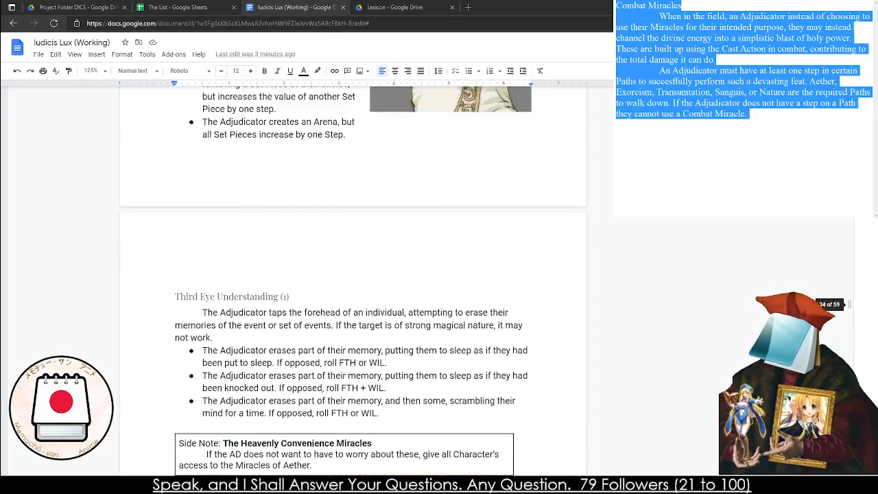
pyautogui.scroll(20, 354, 274)
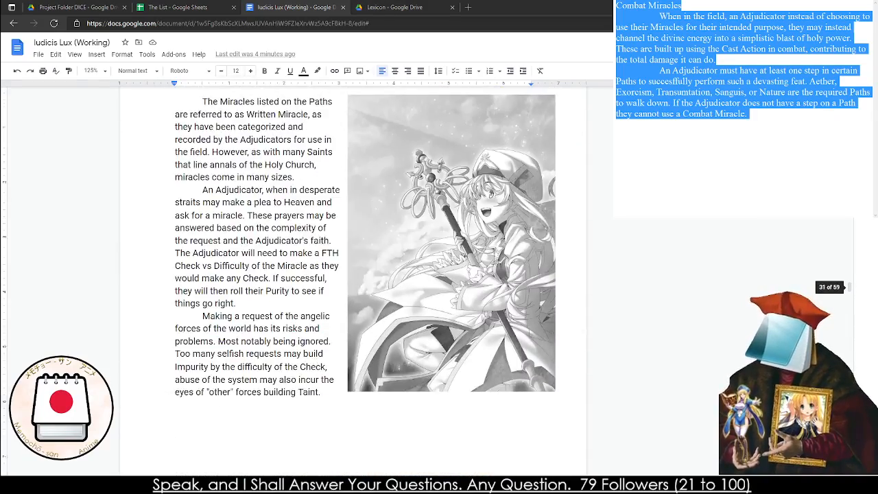
pyautogui.scroll(-4, 353, 274)
pyautogui.click(178, 255)
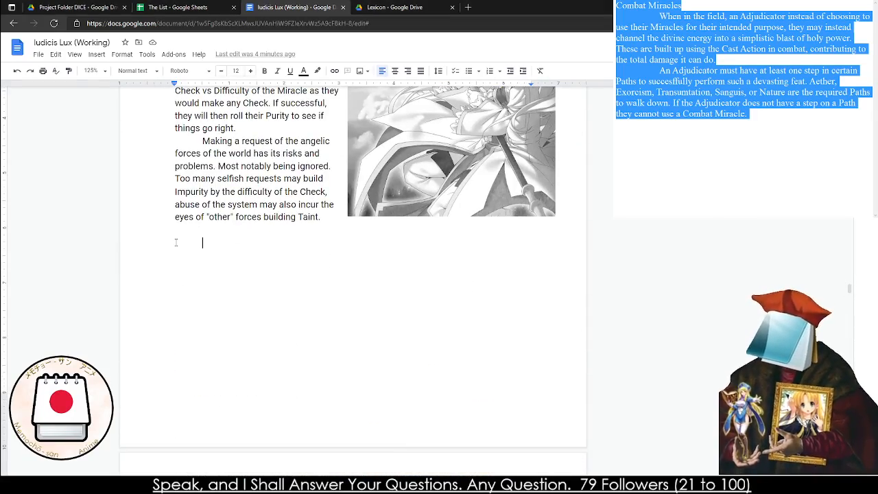
pyautogui.write('Combat Miracles \tWhen in the field, an Adjudicator instead of choosing to use their Miracles for their intended purpose, they may instead channel the divine energy into a simplistic blast of holy power. These are built up using the Cast Action in combat, contributing to the total damage it can do. \tAn Adjudicator must have at least one step in certain Paths to succesfully perform such a devasting feat. Aether, Exorcism, Transumtation, Sanguis, or Nature are the required Paths to walk down. If the Adjudicator does not have a step on a Path they cannot use a Combat Miracle.')
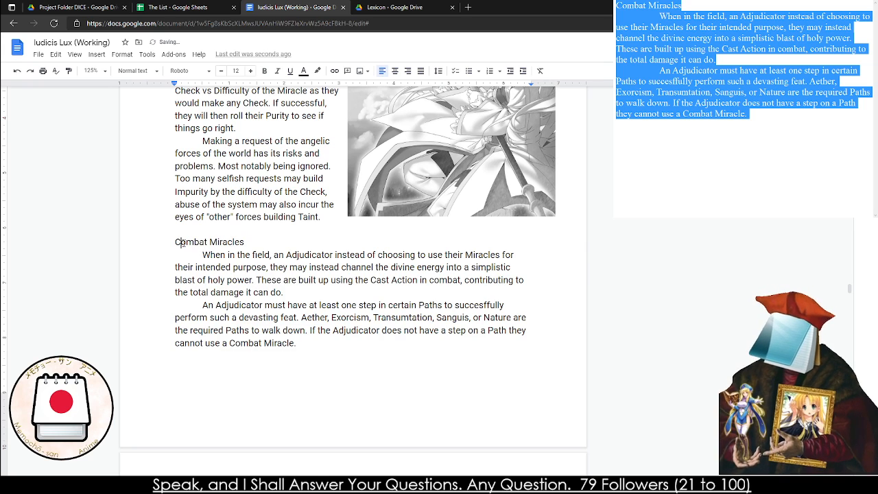
# Apply the Heading 3 style to the pasted "Combat Miracles" title
pyautogui.moveTo(176, 241); pyautogui.dragTo(244, 241)
pyautogui.click(134, 71)
pyautogui.moveTo(173, 266)
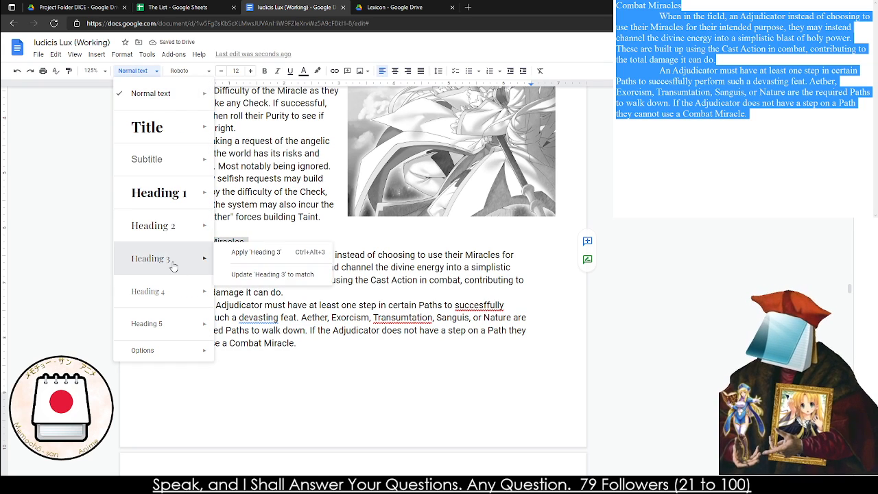
pyautogui.click(235, 253)
# Check the heading styles of Pleas to Heaven and Miraculous Energy, and apply the matching Heading 2 style to the "Combat Miracles" title
pyautogui.scroll(6, 213, 254)
pyautogui.click(205, 197)
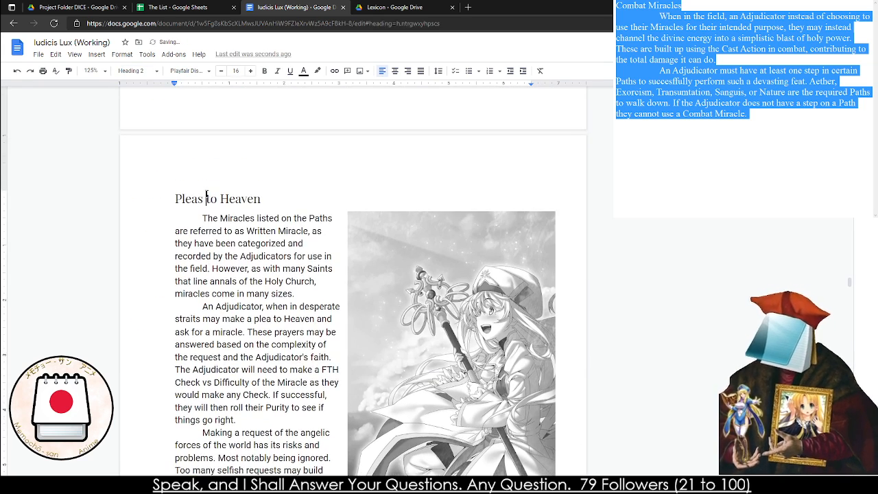
pyautogui.scroll(-2, 204, 197)
pyautogui.scroll(7, 210, 226)
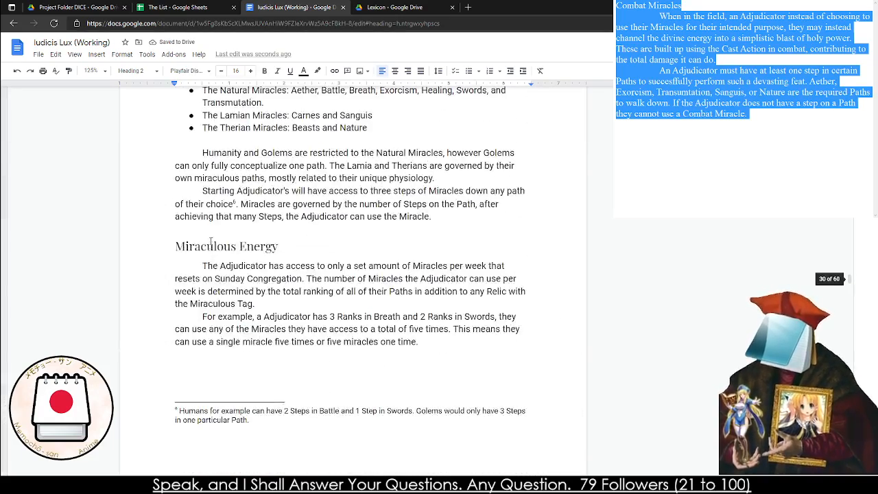
pyautogui.scroll(3, 211, 250)
pyautogui.scroll(-12, 205, 248)
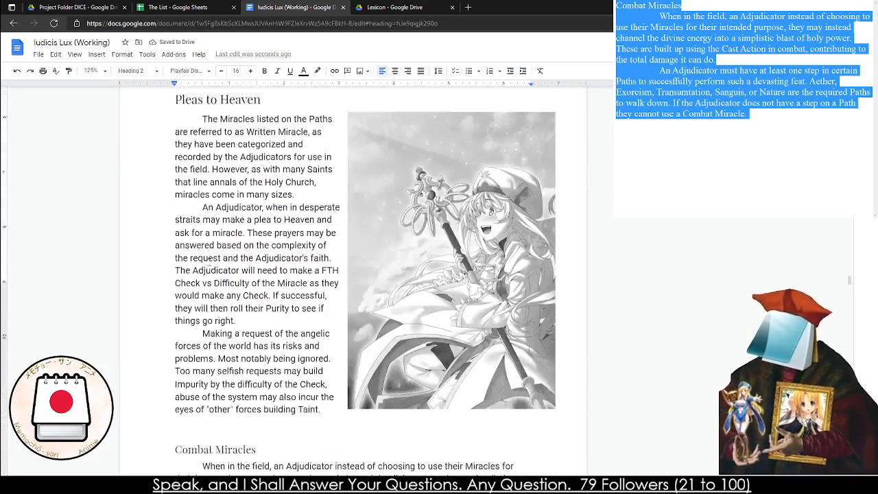
pyautogui.scroll(1, 194, 245)
pyautogui.moveTo(175, 140); pyautogui.dragTo(263, 140)
pyautogui.click(137, 71)
pyautogui.click(154, 227)
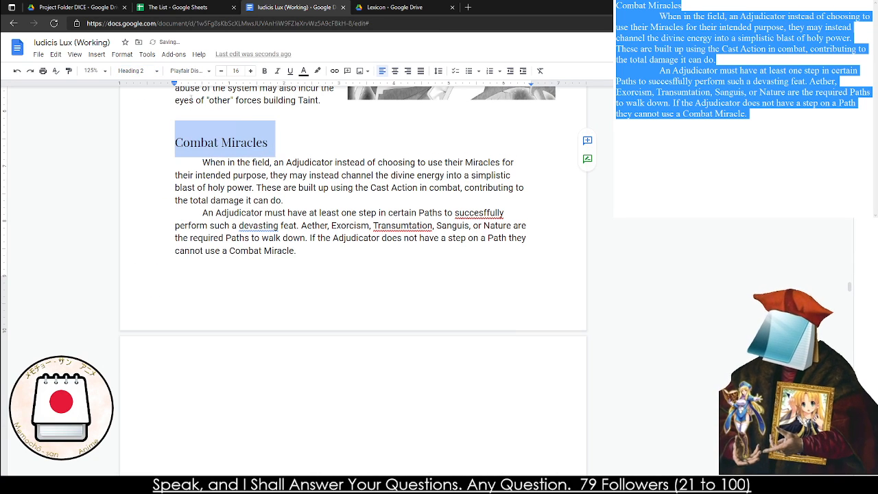
# Remove the empty line between the last Pleas to Heaven paragraph and the "Combat Miracles" heading
pyautogui.click(172, 127)
pyautogui.click(170, 116)
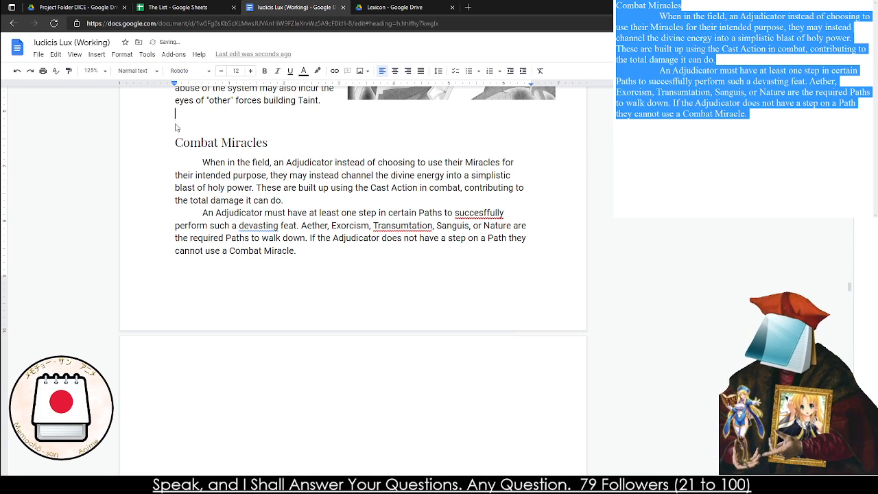
pyautogui.press('Delete')
# Correct the flagged misspellings in the second Combat Miracles paragraph to "devastating", "Transmutation" and "successfully"
pyautogui.rightClick(258, 213)
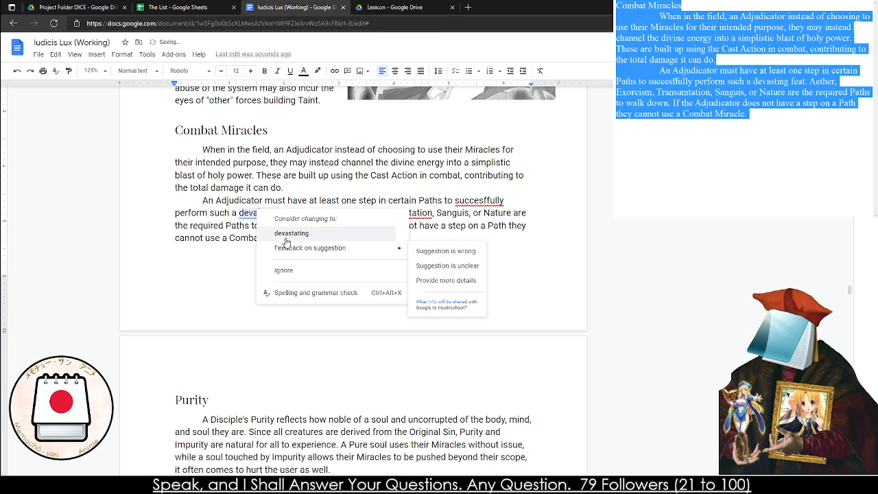
pyautogui.click(291, 231)
pyautogui.rightClick(404, 214)
pyautogui.click(429, 234)
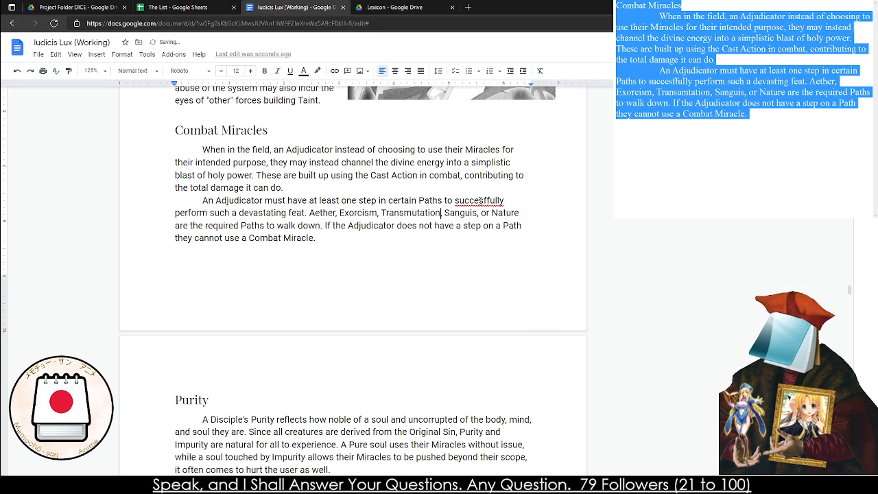
pyautogui.rightClick(479, 201)
pyautogui.click(484, 217)
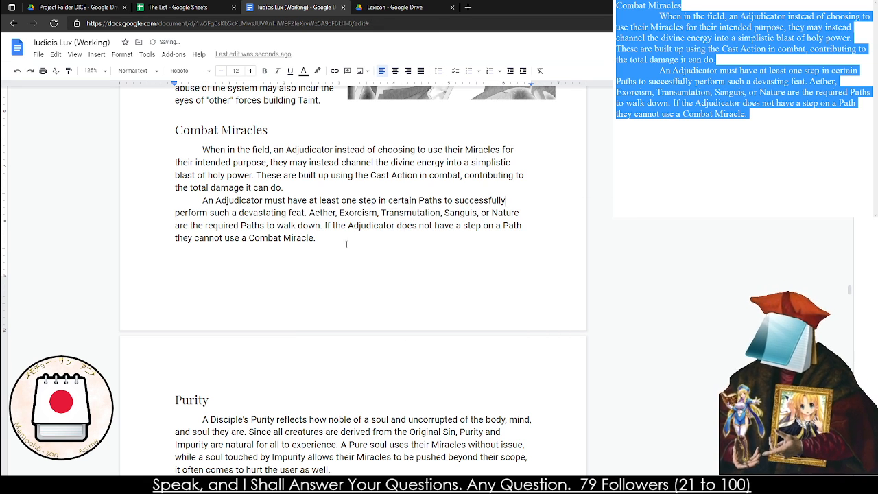
# Insert a footnote directly after "Cast Action" in the first Combat Miracles paragraph
pyautogui.scroll(-3, 288, 303)
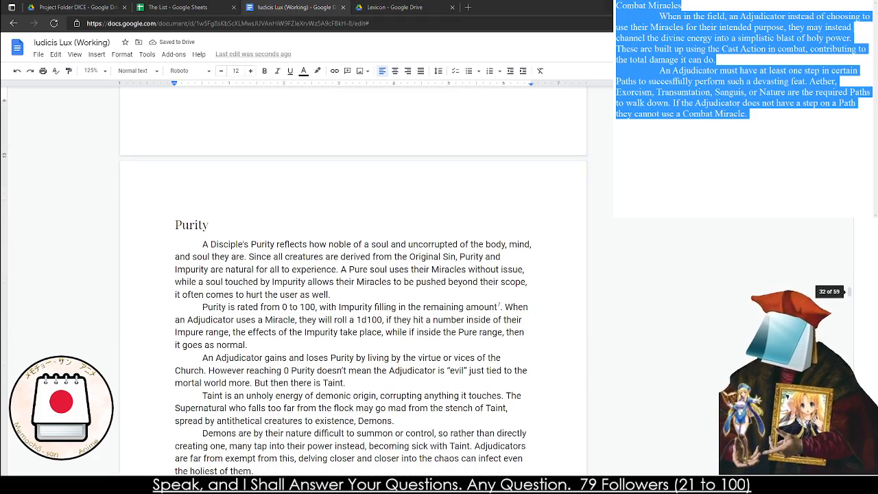
pyautogui.scroll(-10, 210, 376)
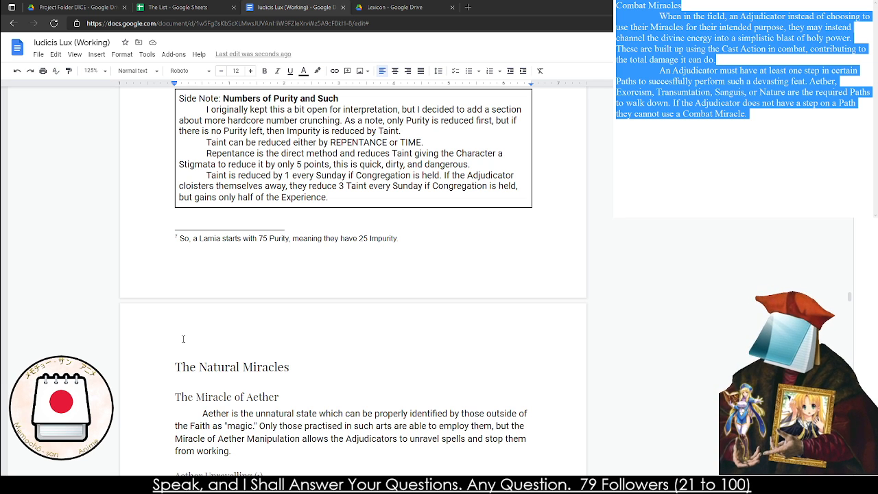
pyautogui.scroll(15, 313, 440)
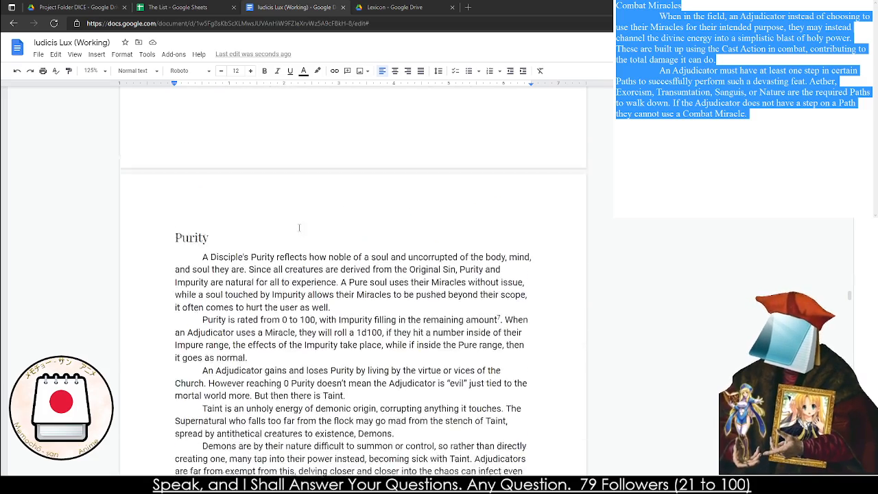
pyautogui.scroll(1, 300, 231)
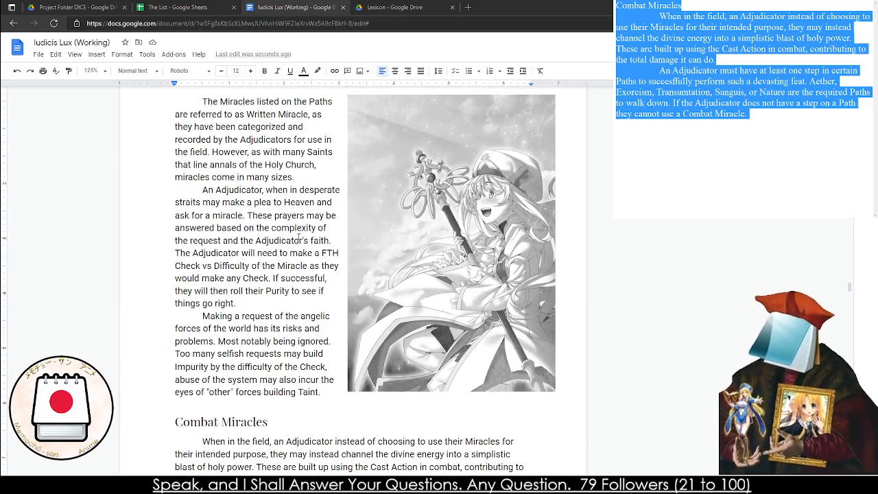
pyautogui.scroll(-4, 214, 245)
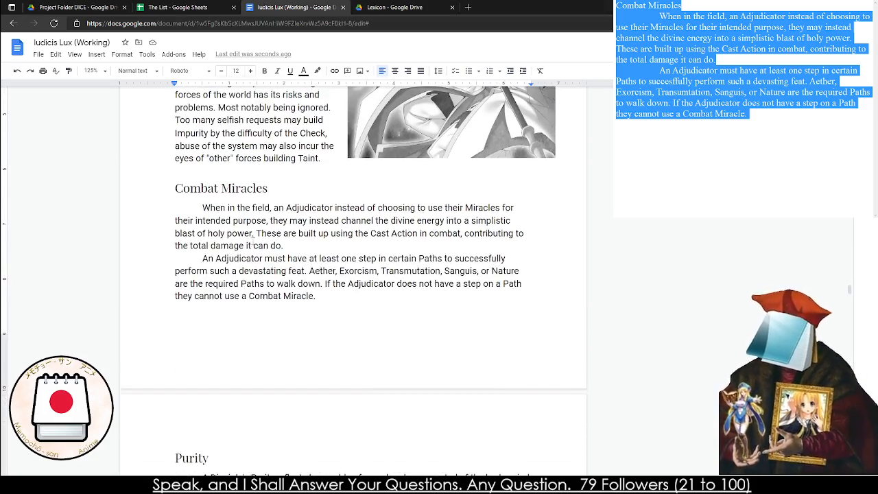
pyautogui.click(417, 234)
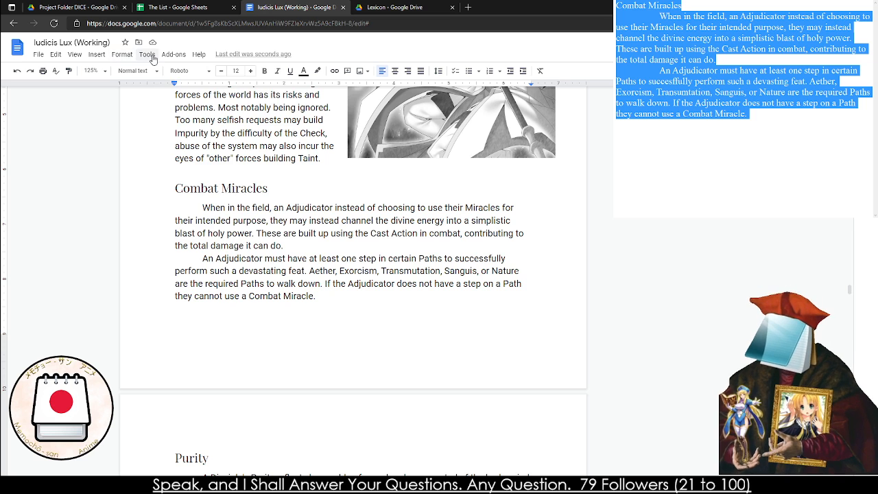
pyautogui.click(174, 54)
pyautogui.moveTo(97, 56)
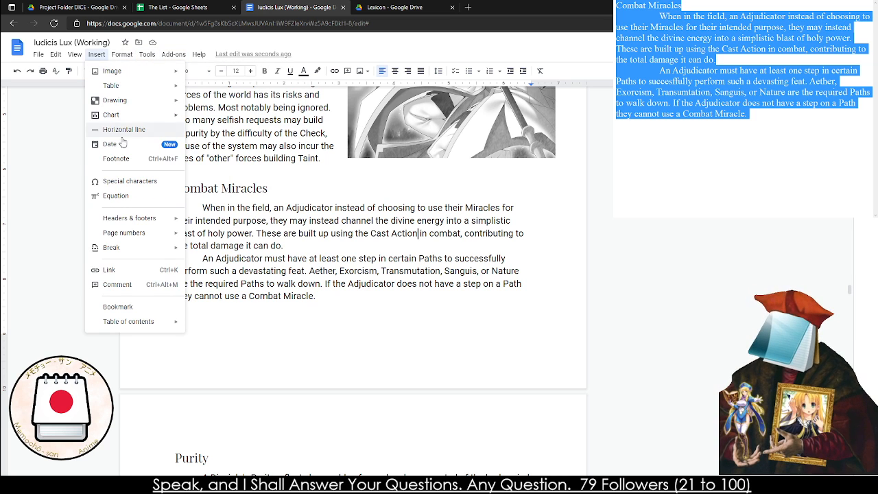
pyautogui.click(122, 162)
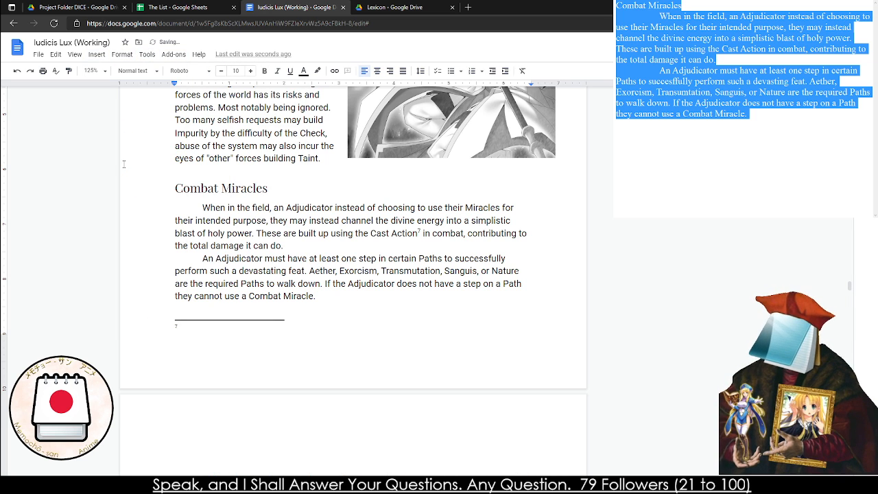
# Write the footnote "This does take up one of the “Miracle Points” the Character has access to. But only in the initial cast."
pyautogui.write('This do')
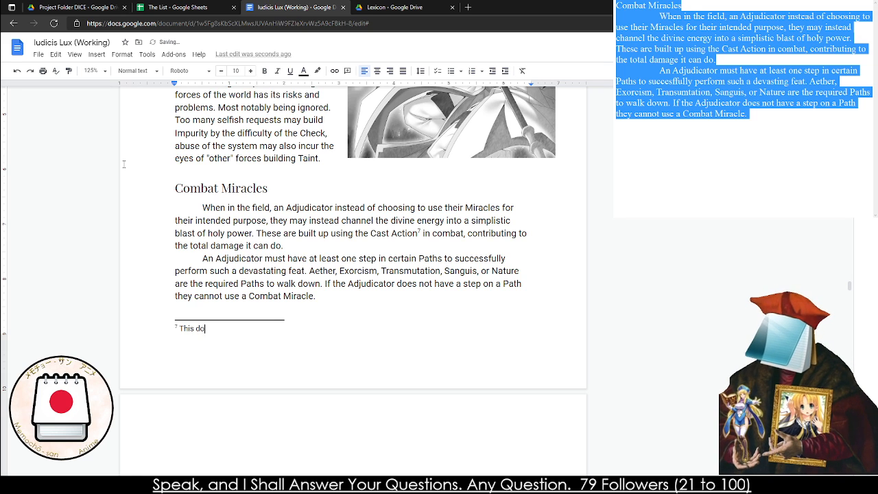
pyautogui.write('es take up one o')
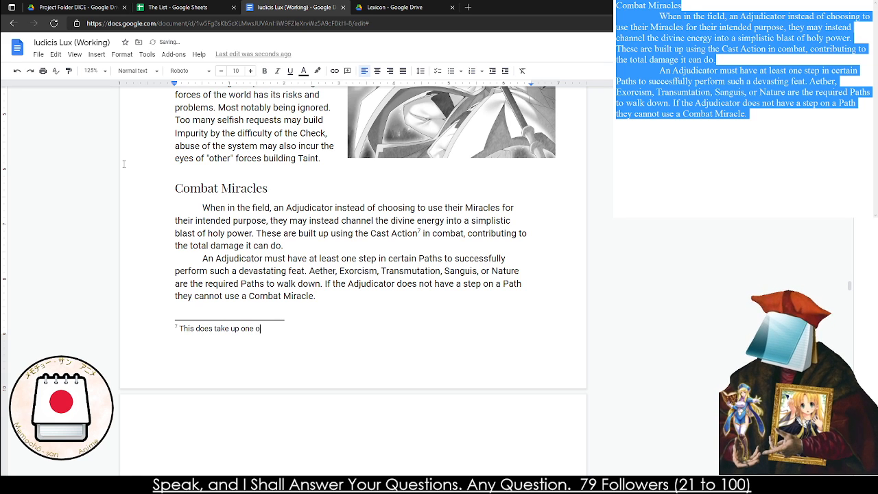
pyautogui.write('f the "M')
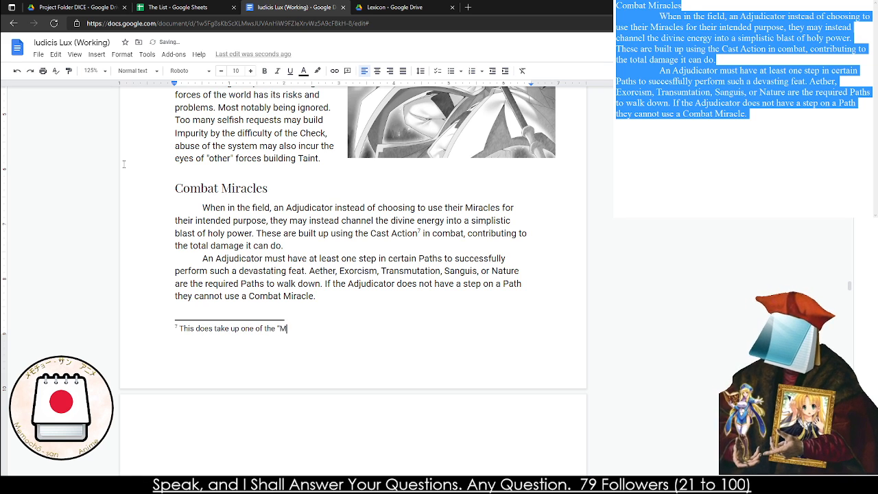
pyautogui.write('iracle Poin')
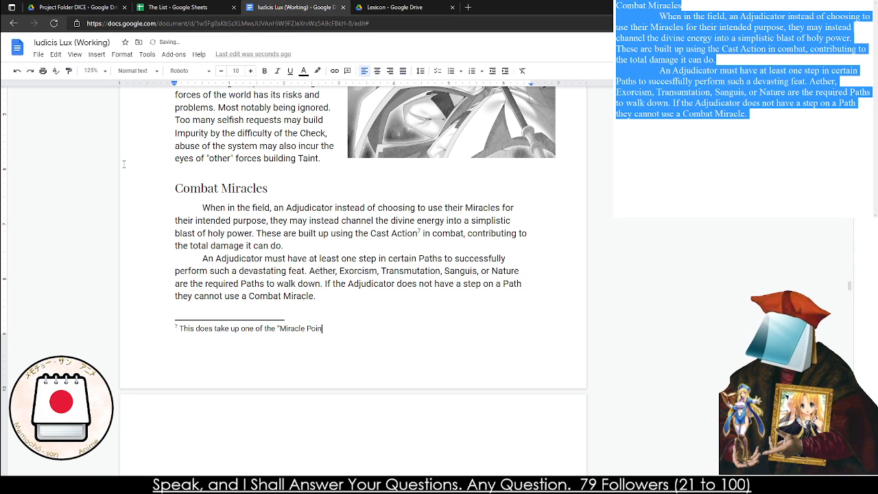
pyautogui.write('ts" the Characte')
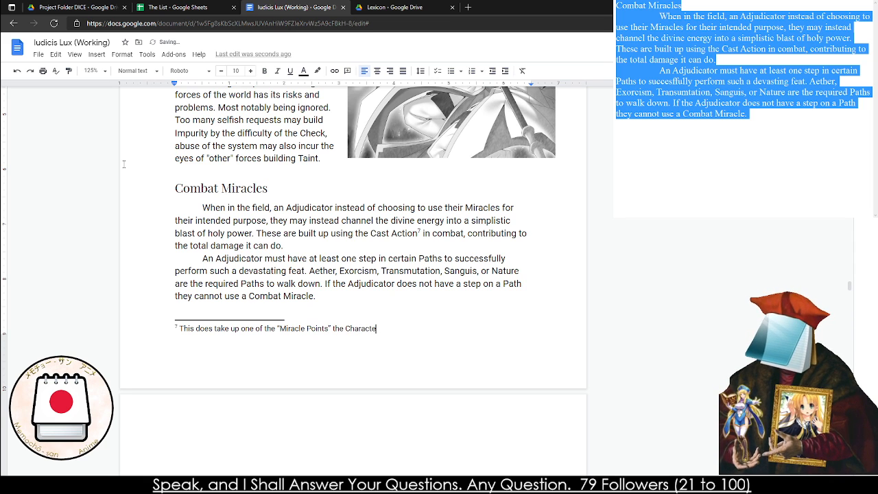
pyautogui.write('r has access to.')
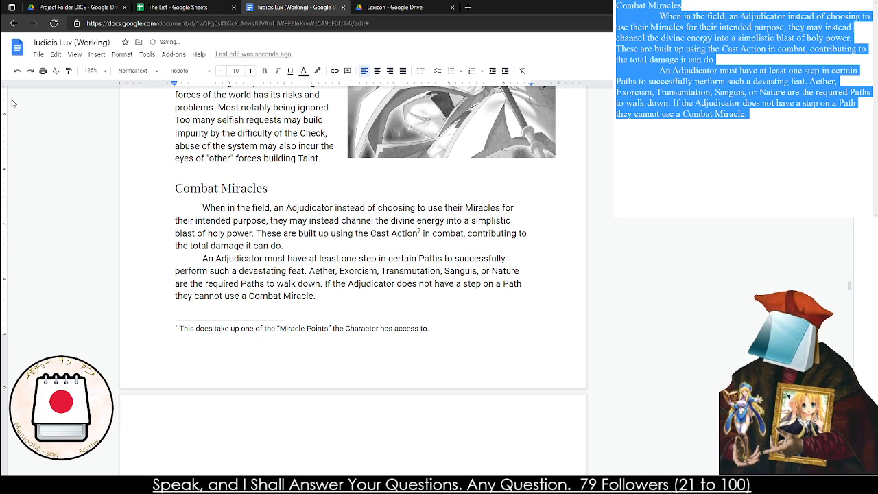
pyautogui.write(' But only in the i')
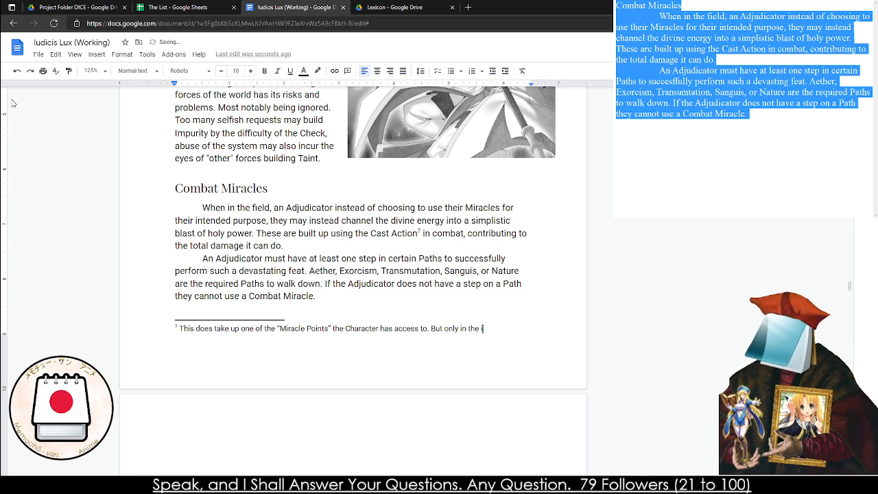
pyautogui.write('nitial cast.')
pyautogui.press('Escape')
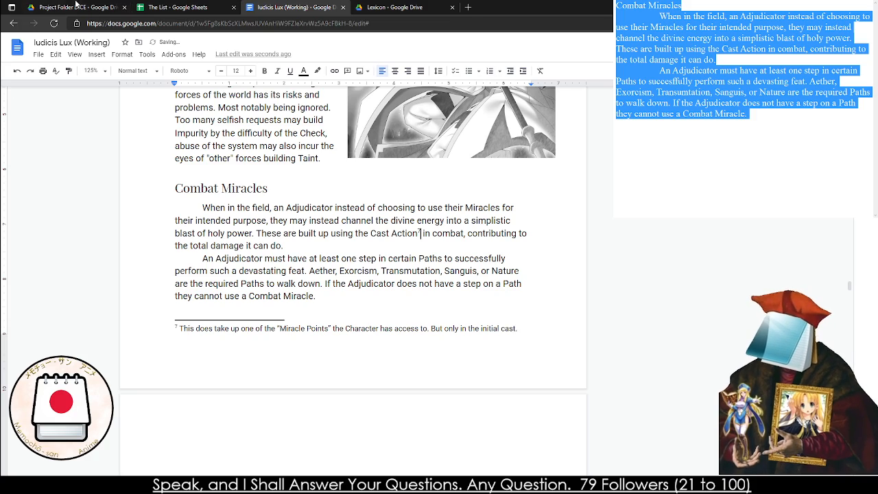
# Delete the blank page between the Combat Miracles section and the Purity section
pyautogui.scroll(-5, 323, 288)
pyautogui.click(323, 288)
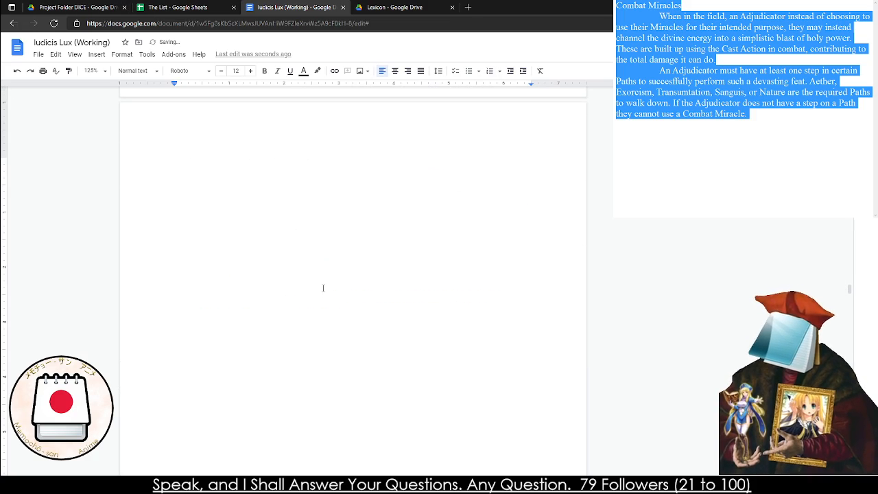
pyautogui.press('Delete')
pyautogui.press('Delete')
# Look through the Miracle sections that follow Purity, down to the opening paragraphs of The Congregation chapter
pyautogui.scroll(-8, 350, 259)
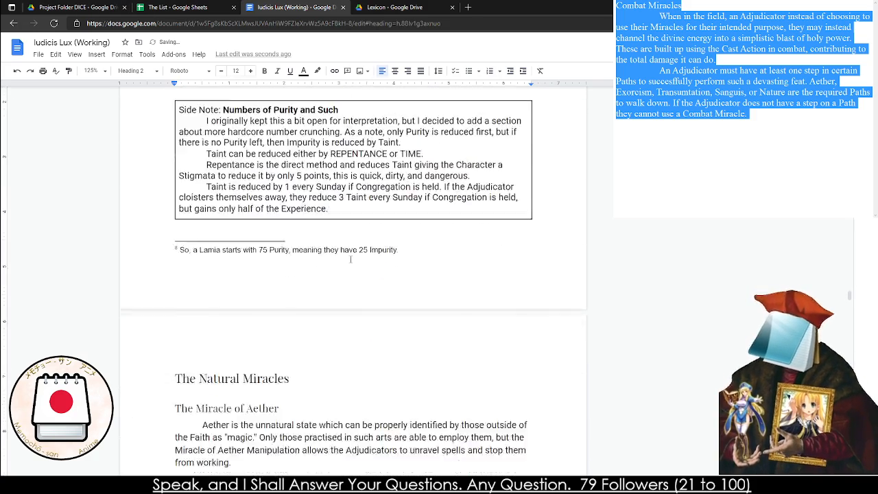
pyautogui.scroll(-20, 351, 259)
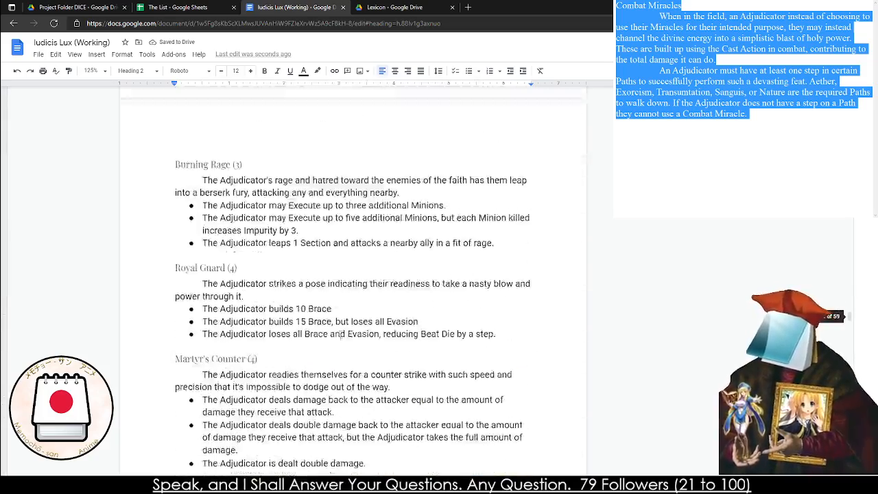
pyautogui.scroll(-20, 341, 334)
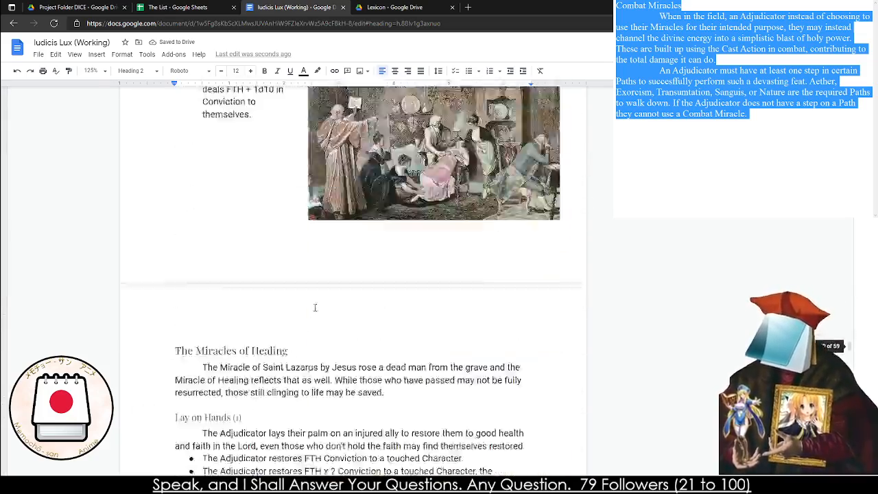
pyautogui.scroll(-20, 315, 307)
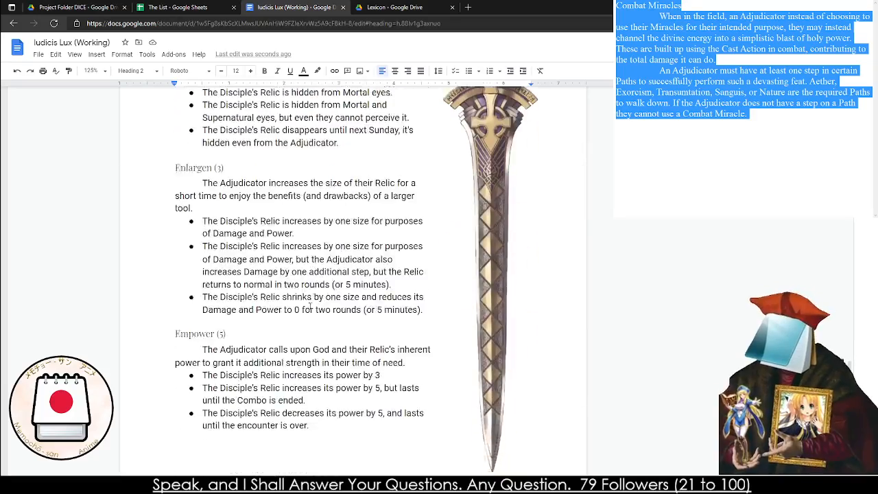
pyautogui.scroll(-20, 307, 307)
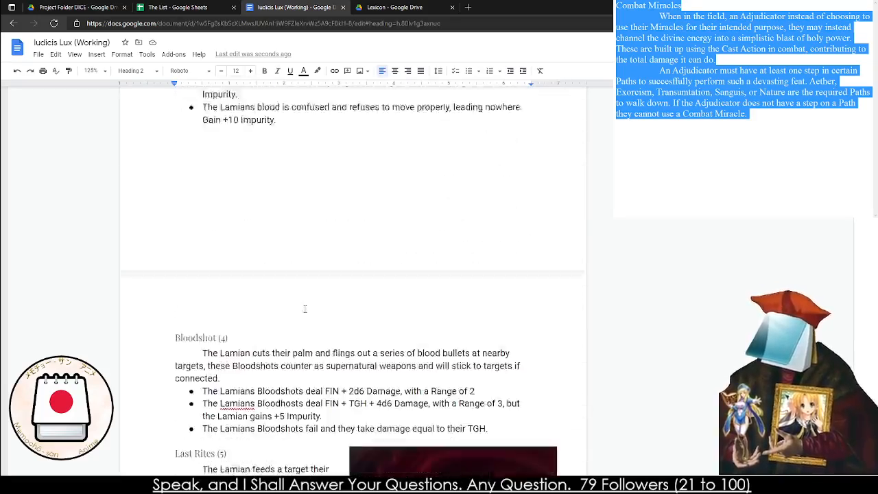
pyautogui.scroll(-20, 304, 309)
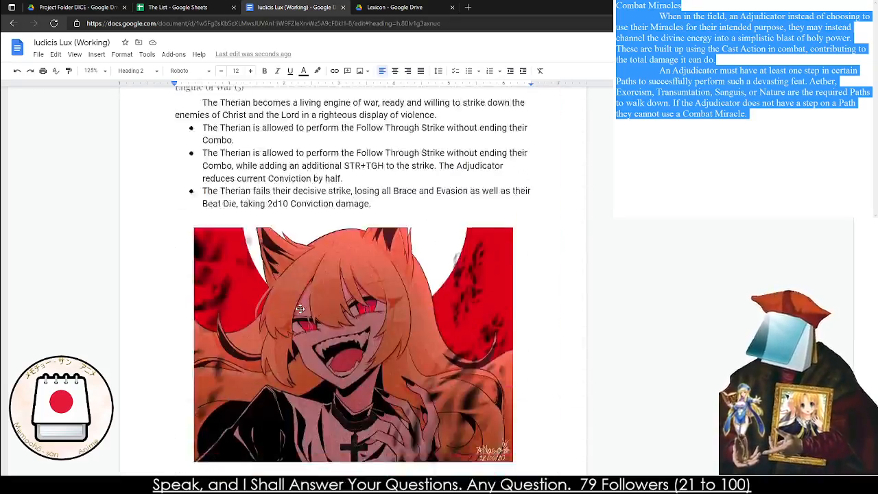
pyautogui.scroll(-20, 299, 308)
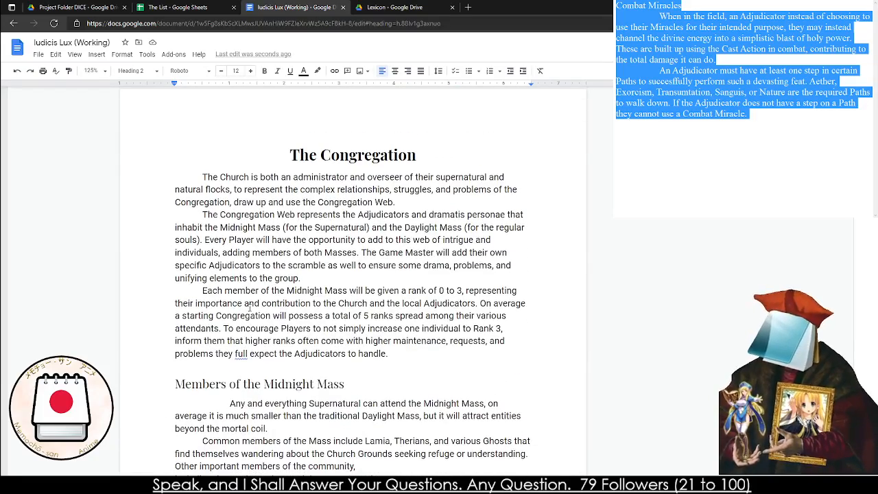
pyautogui.click(270, 140)
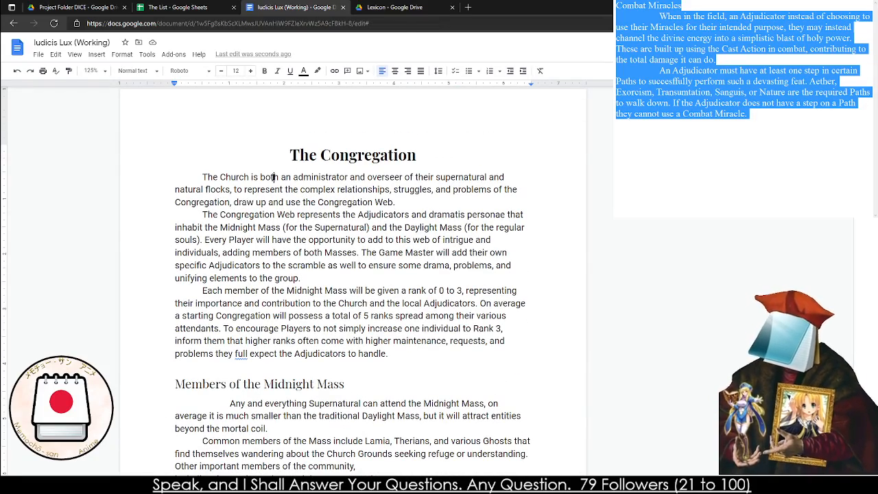
pyautogui.click(246, 252)
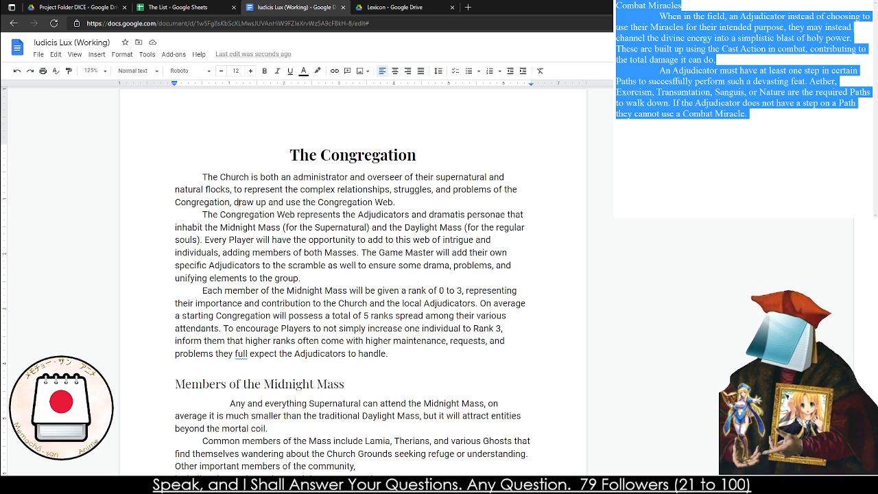
# Review the document's comment history, reading the open and resolved comments on the draft
pyautogui.hotkey('ctrl', 'alt', 'shift', 'a')
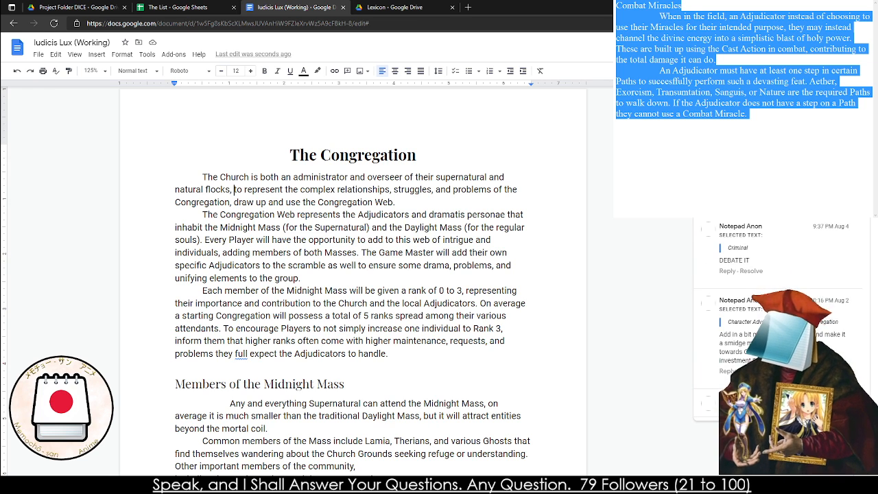
pyautogui.scroll(-3, 768, 255)
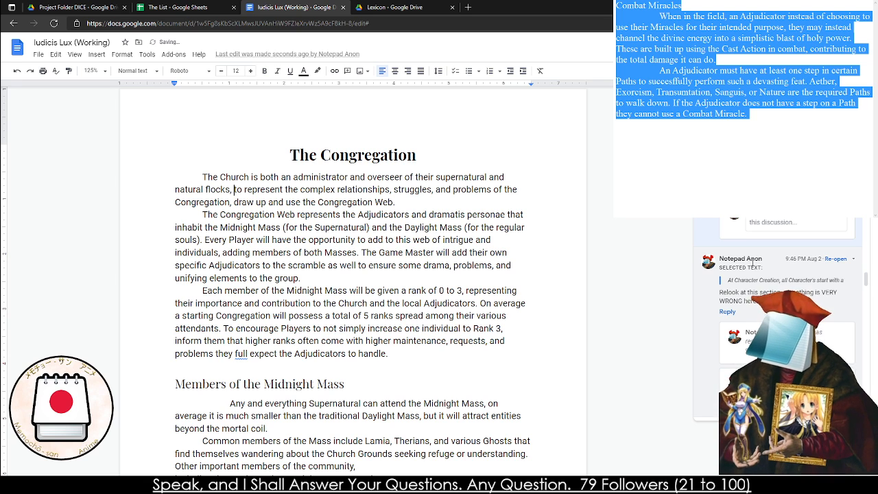
pyautogui.scroll(-5, 754, 263)
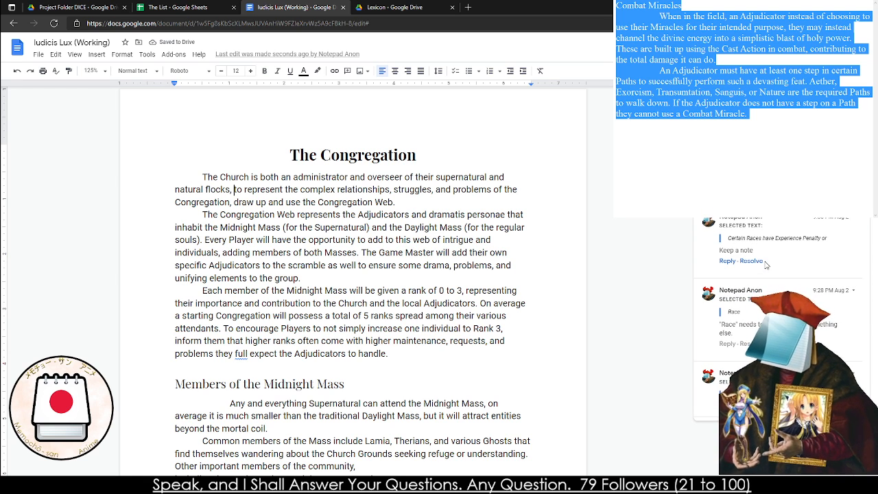
pyautogui.scroll(4, 766, 265)
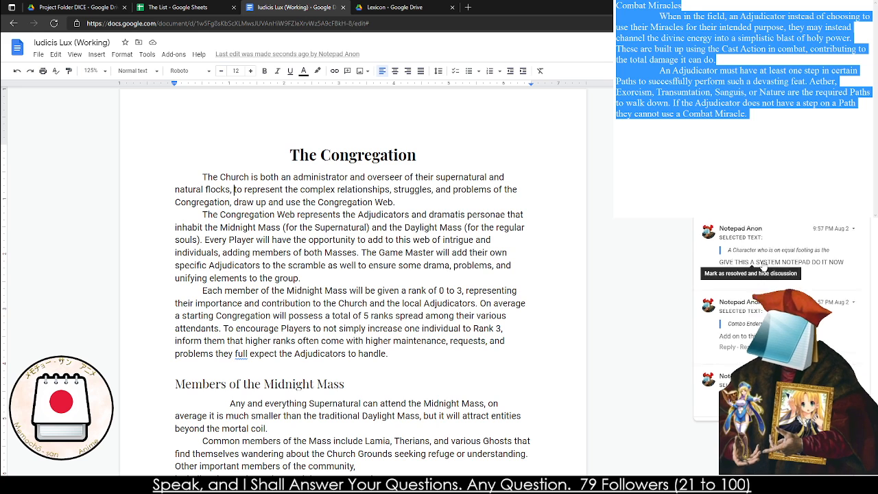
pyautogui.click(764, 264)
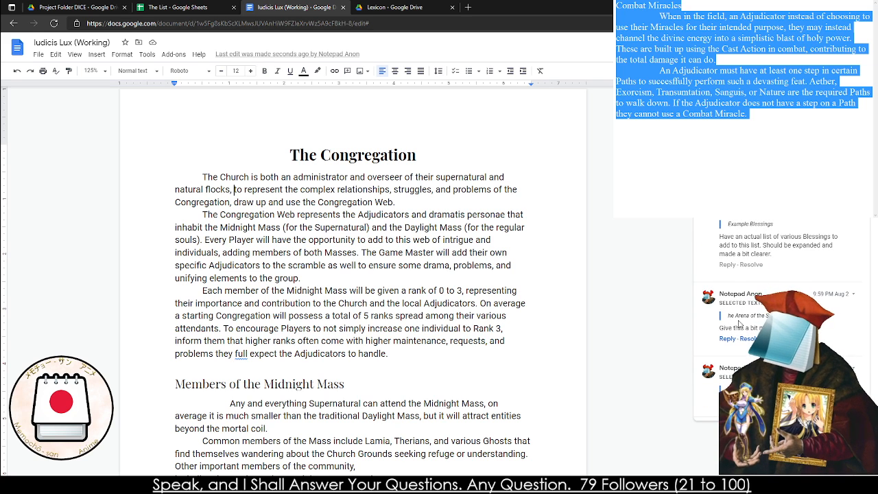
pyautogui.scroll(1, 740, 241)
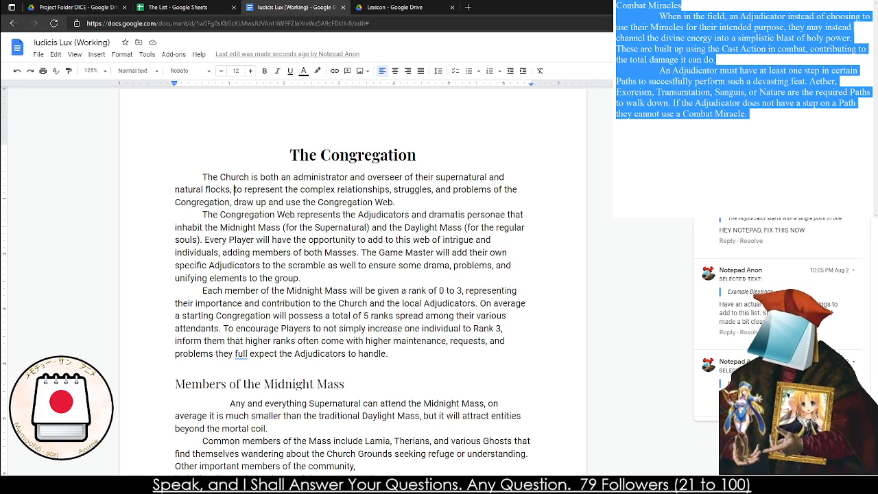
pyautogui.click(384, 190)
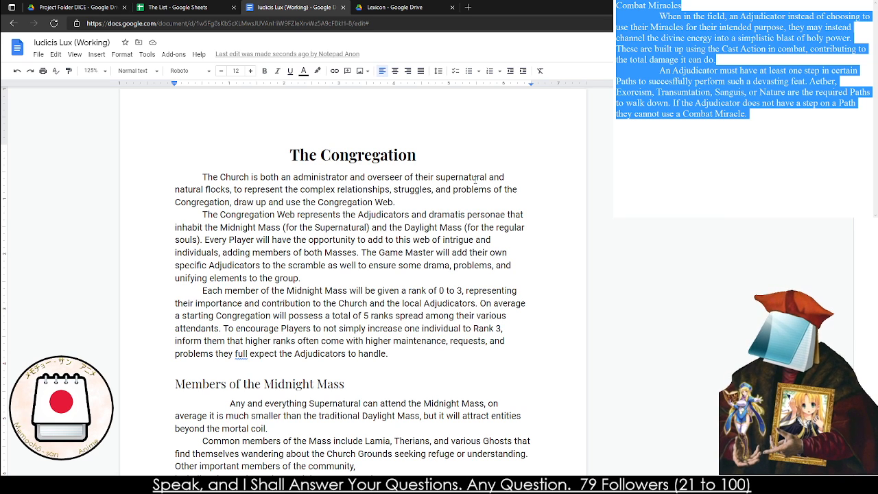
# Read through the paragraph on the Congregation Web in The Congregation chapter
pyautogui.tripleClick(336, 228)
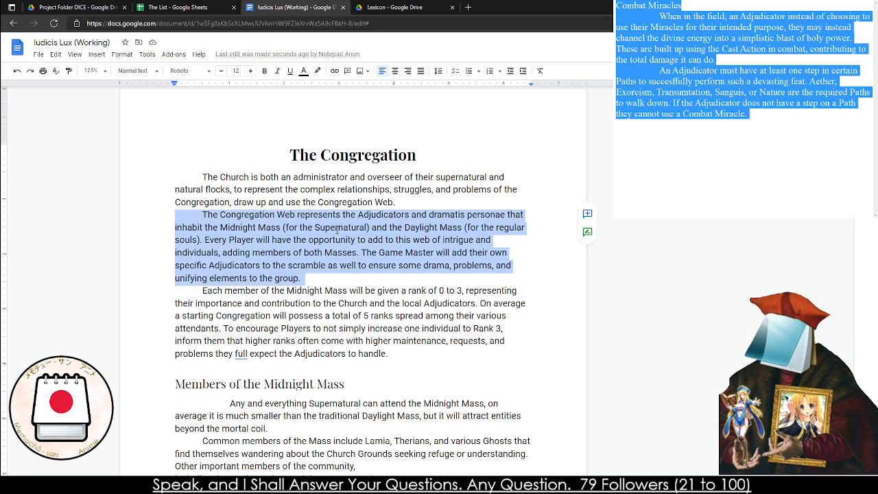
pyautogui.doubleClick(336, 229)
pyautogui.tripleClick(336, 229)
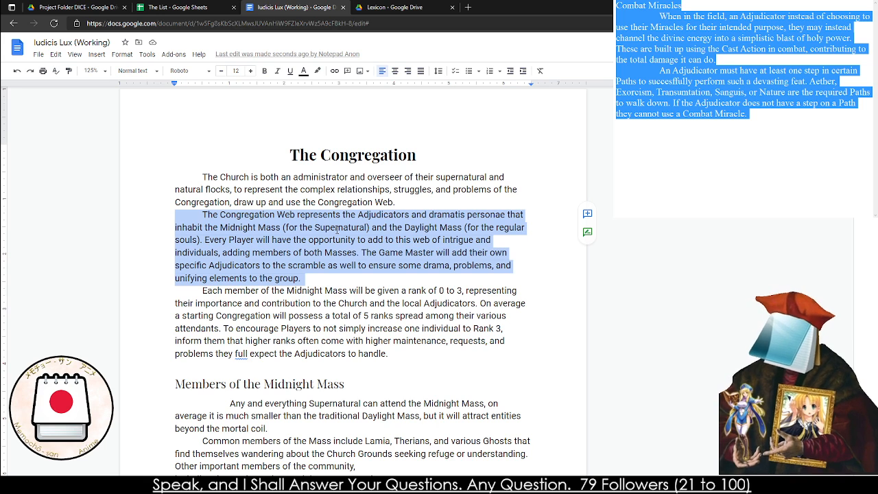
pyautogui.doubleClick(278, 237)
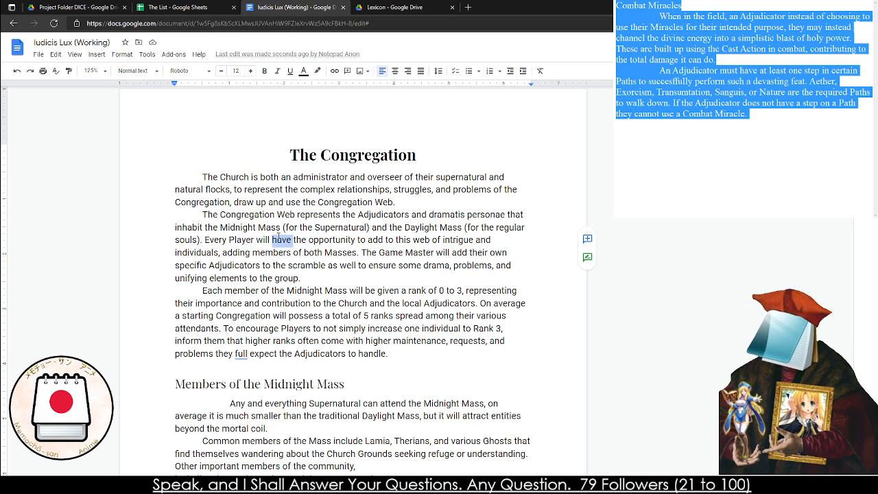
pyautogui.tripleClick(278, 237)
pyautogui.doubleClick(278, 238)
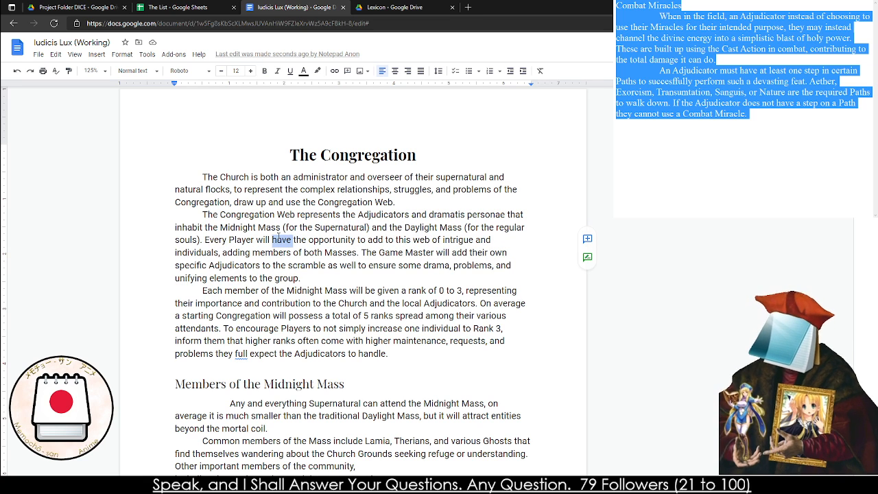
pyautogui.click(278, 237)
pyautogui.tripleClick(325, 229)
pyautogui.click(325, 229)
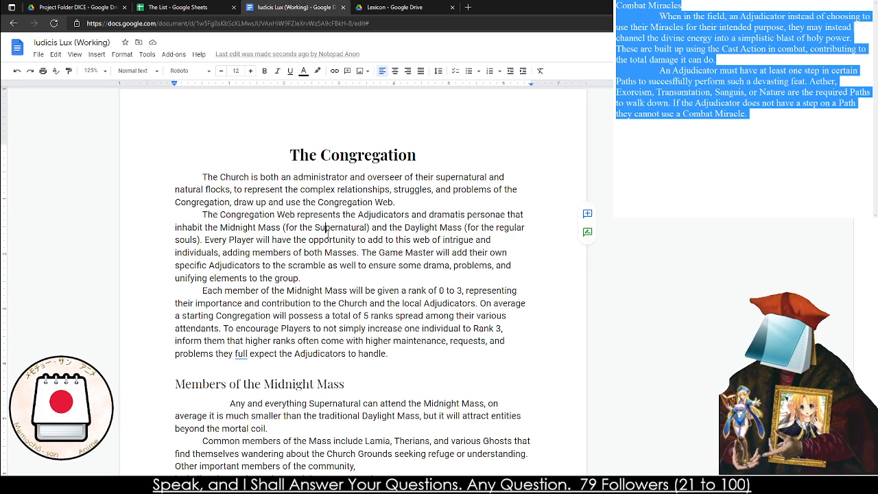
pyautogui.tripleClick(292, 252)
pyautogui.click(291, 253)
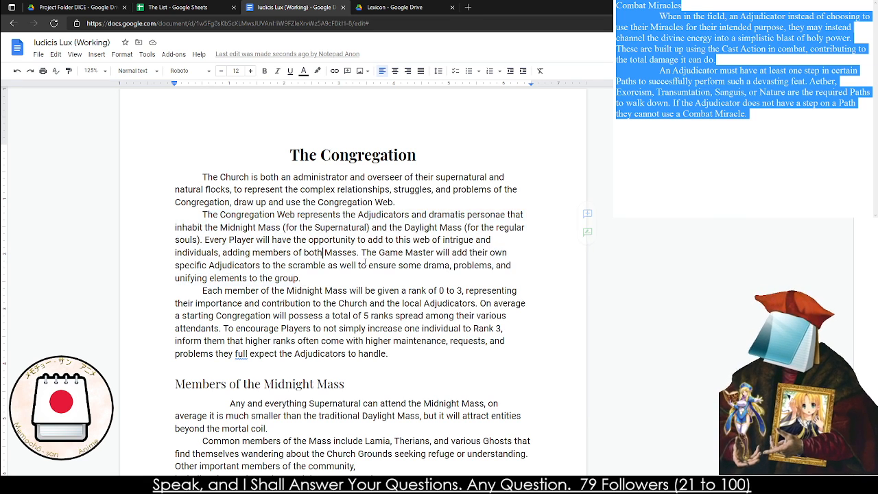
# In the last sentence of the Congregation Web paragraph, replace "Game Master" with "AD" and "Adjudicators" with "Characters"
pyautogui.tripleClick(389, 267)
pyautogui.moveTo(378, 252); pyautogui.dragTo(434, 253)
pyautogui.write('AD')
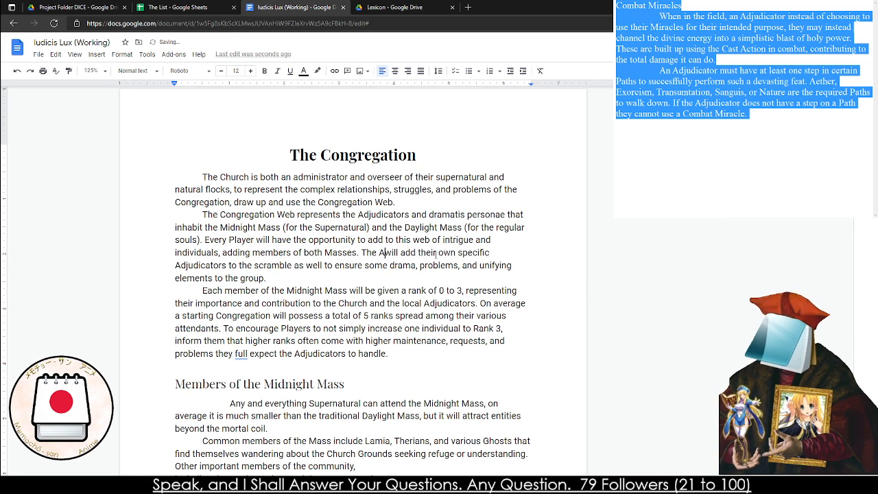
pyautogui.tripleClick(375, 255)
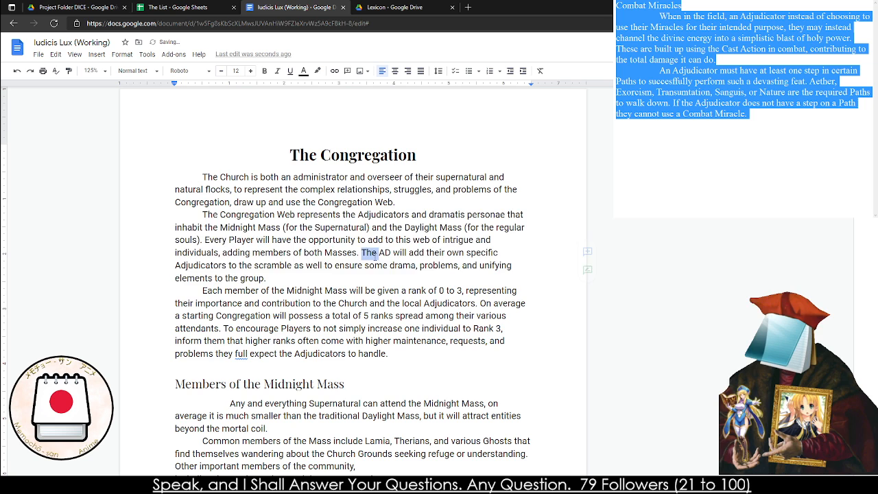
pyautogui.click(306, 265)
pyautogui.doubleClick(182, 269)
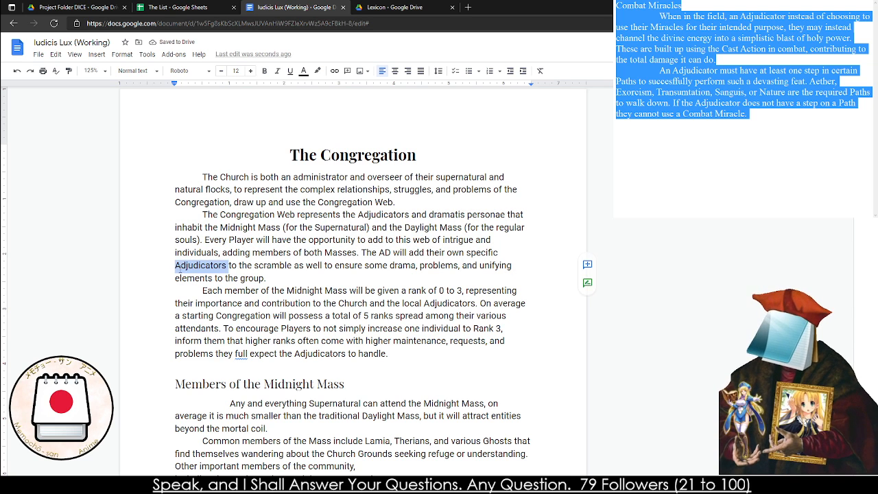
pyautogui.write('Characters')
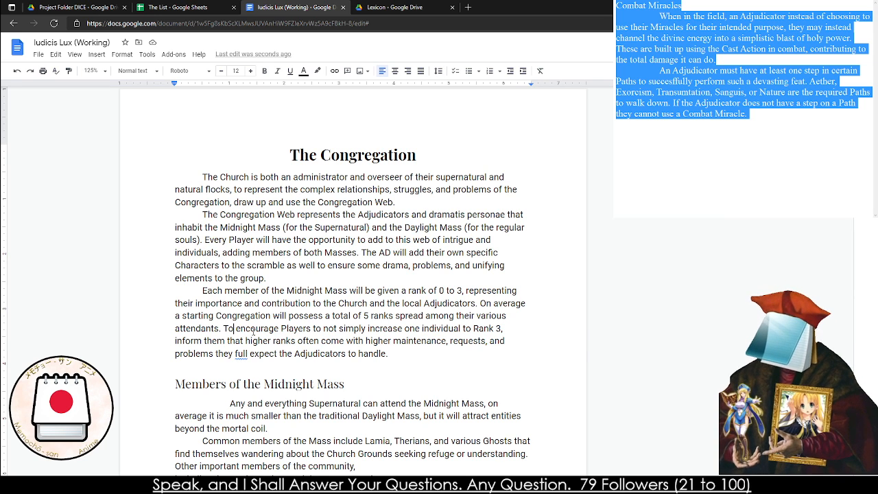
# Proofread the end of the Midnight Mass rank paragraph and correct "full expect" to "fully expect" using the suggested correction
pyautogui.moveTo(236, 330); pyautogui.dragTo(458, 331)
pyautogui.click(455, 331)
pyautogui.moveTo(274, 340); pyautogui.dragTo(402, 342)
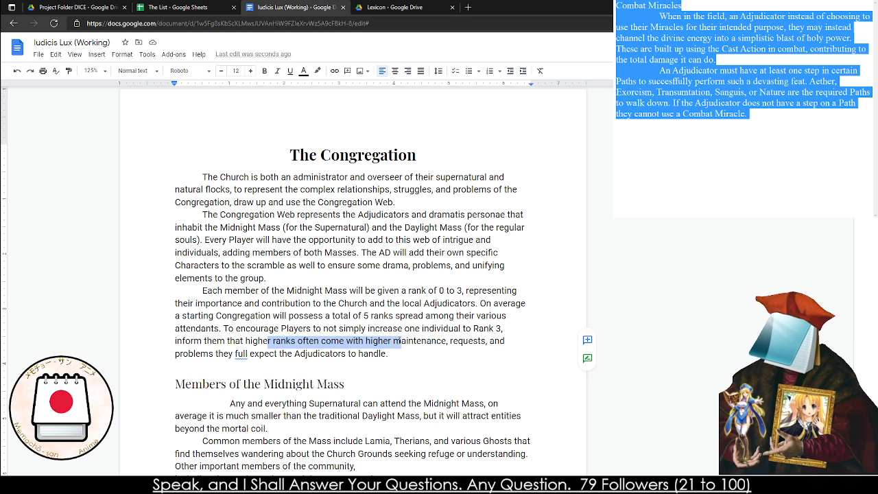
pyautogui.click(402, 342)
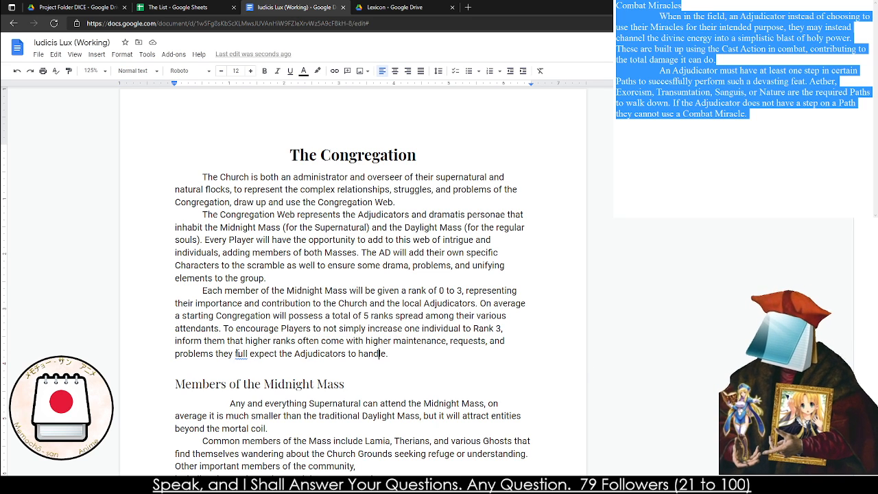
pyautogui.rightClick(240, 353)
pyautogui.click(238, 374)
pyautogui.click(209, 366)
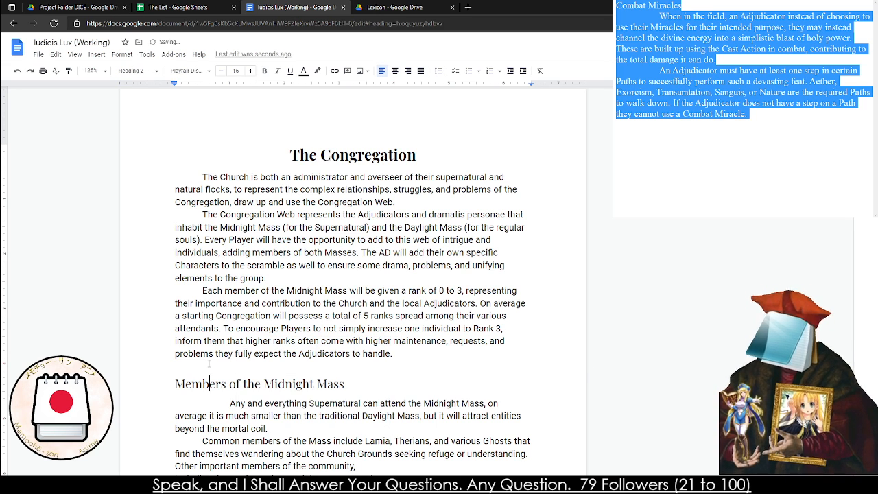
pyautogui.click(174, 366)
# Remove the extra indent from the first paragraph under "Members of the Midnight Mass"
pyautogui.scroll(-3, 199, 370)
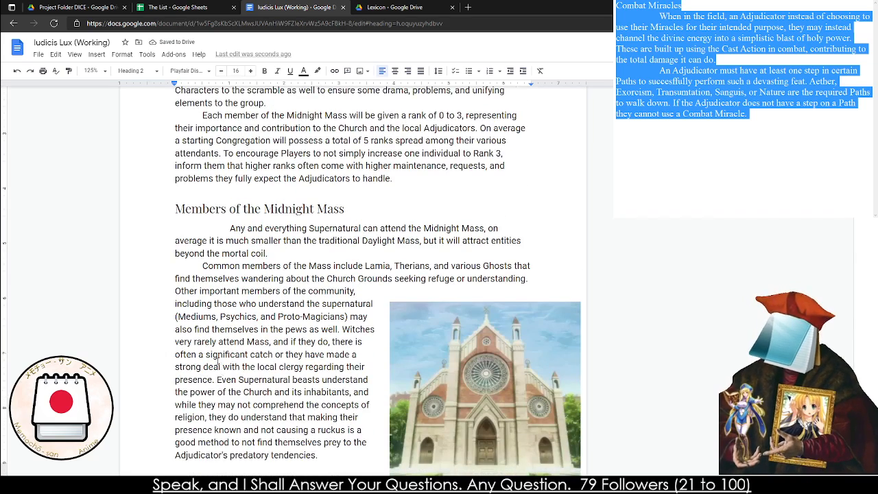
pyautogui.scroll(-1, 218, 362)
pyautogui.click(198, 172)
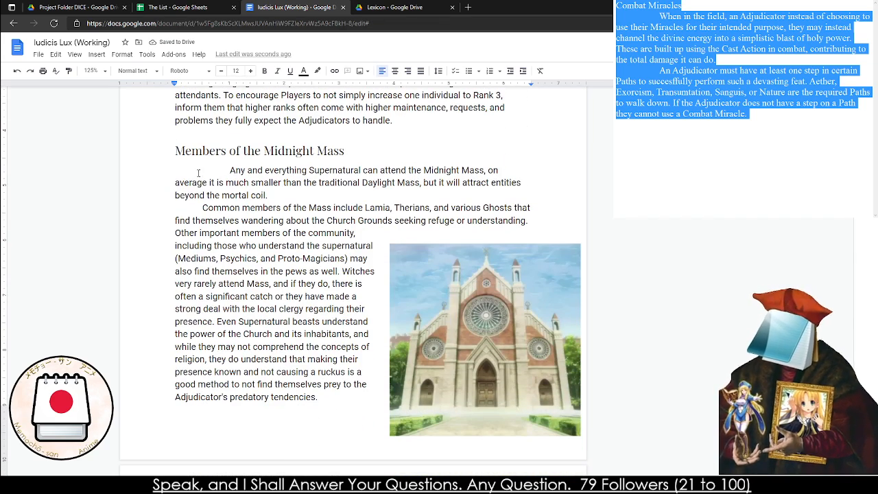
pyautogui.press('BackSpace')
# Change a starting Congregation's total ranks to 8 in the paragraph on Midnight Mass ranks
pyautogui.scroll(4, 431, 275)
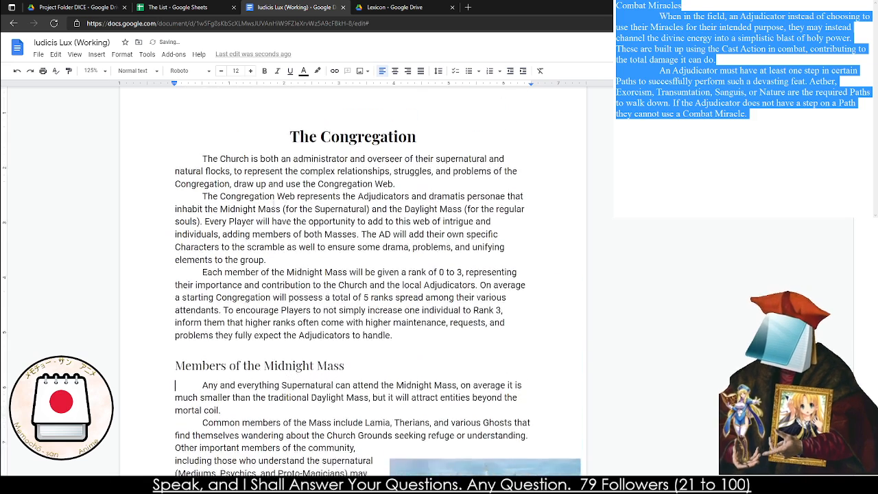
pyautogui.doubleClick(459, 290)
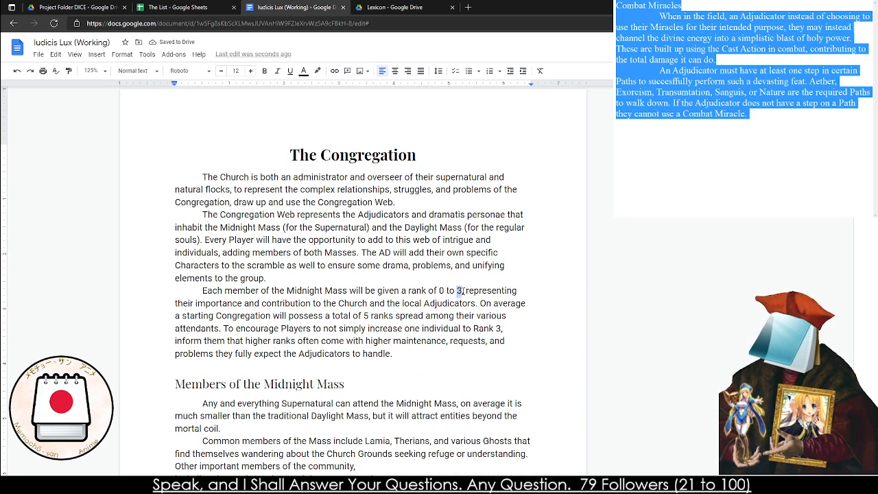
pyautogui.doubleClick(366, 316)
pyautogui.write('8')
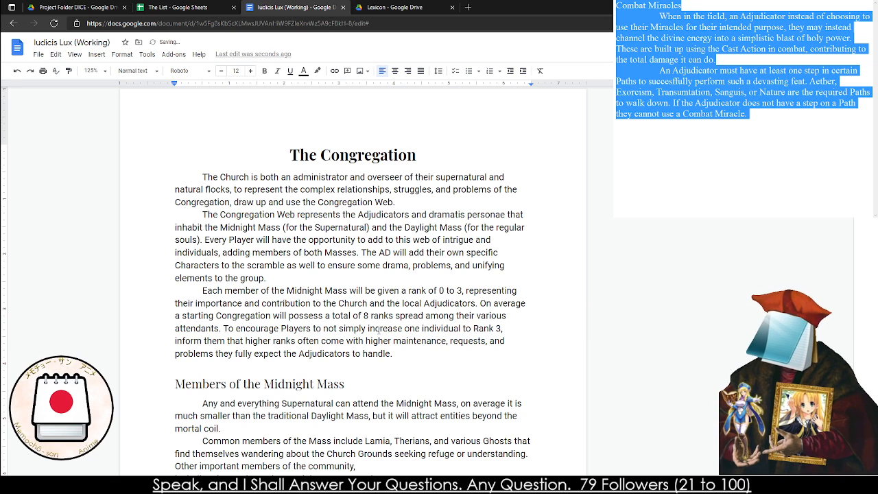
# Add "Sorcerers" after "Therians," in the list of common members of the Midnight Mass
pyautogui.scroll(-3, 362, 356)
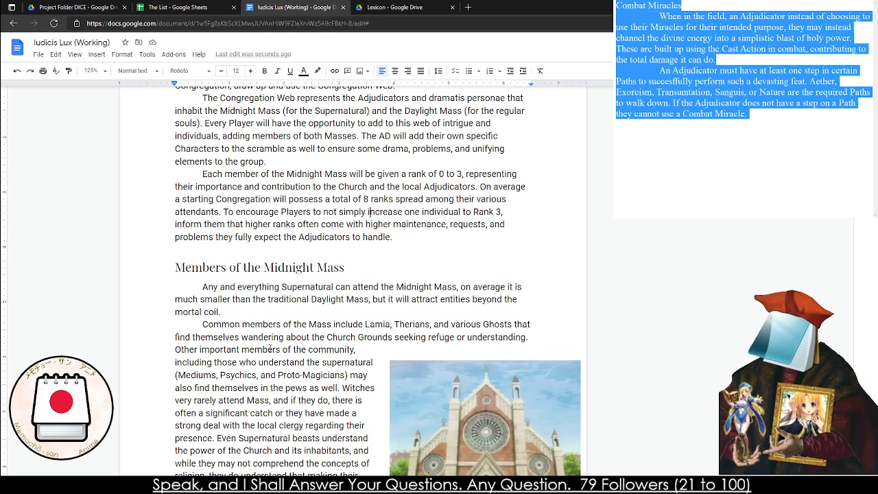
pyautogui.scroll(-2, 302, 348)
pyautogui.doubleClick(233, 210)
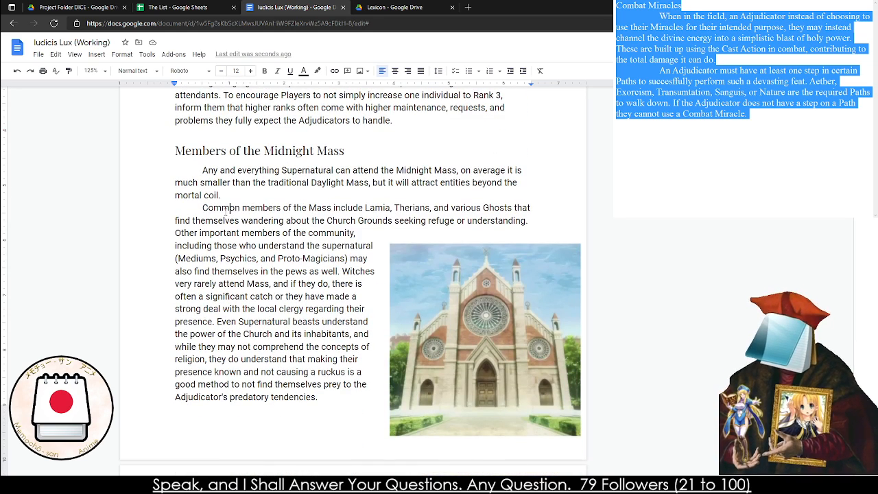
pyautogui.tripleClick(226, 214)
pyautogui.click(226, 212)
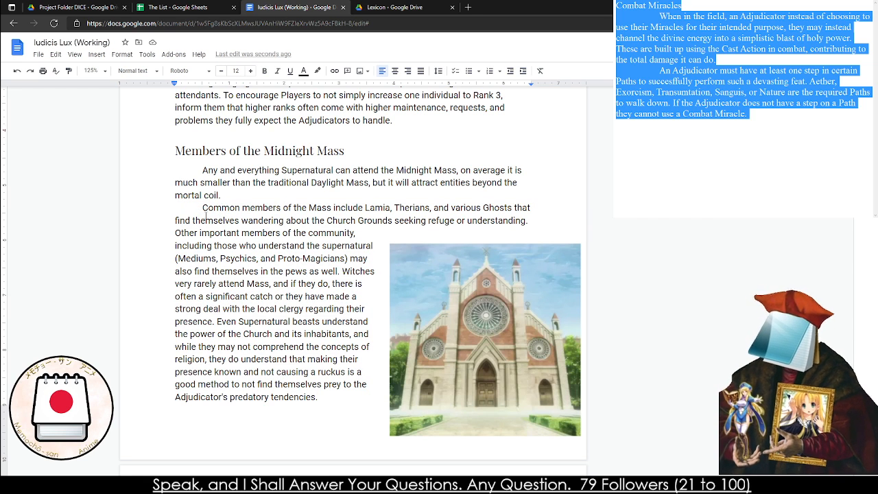
pyautogui.click(392, 210)
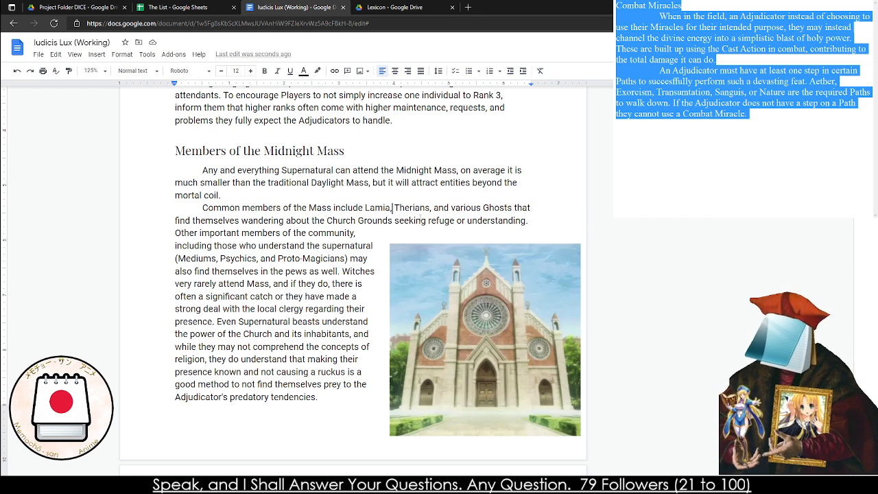
pyautogui.click(434, 212)
pyautogui.write('Sorcerer')
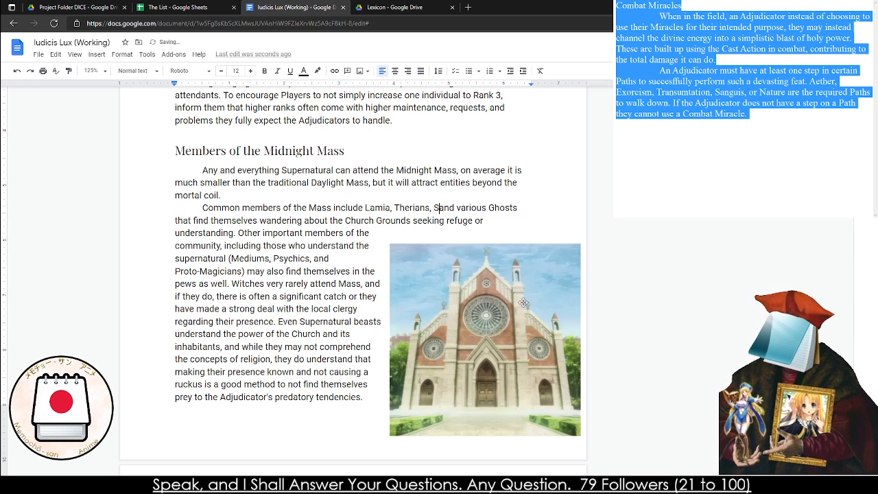
pyautogui.write('s')
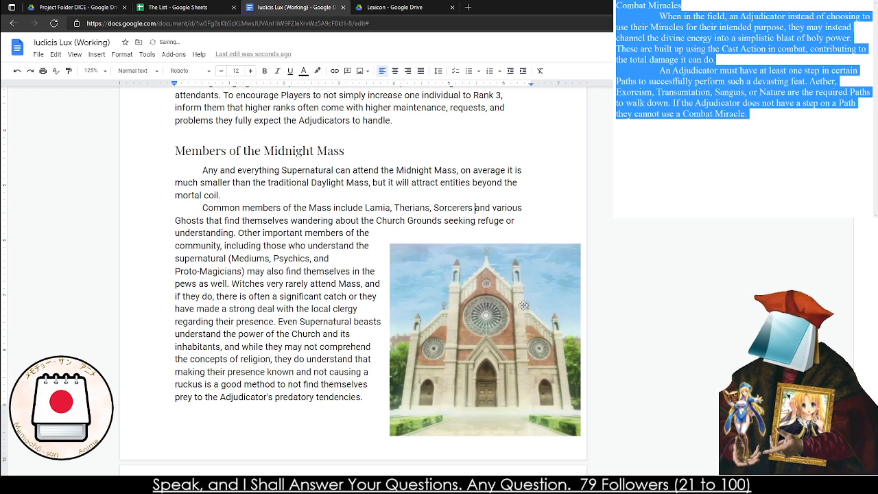
# Shrink the church image beside the Midnight Mass text proportionally, keeping its upper-right corner in place
pyautogui.click(533, 374)
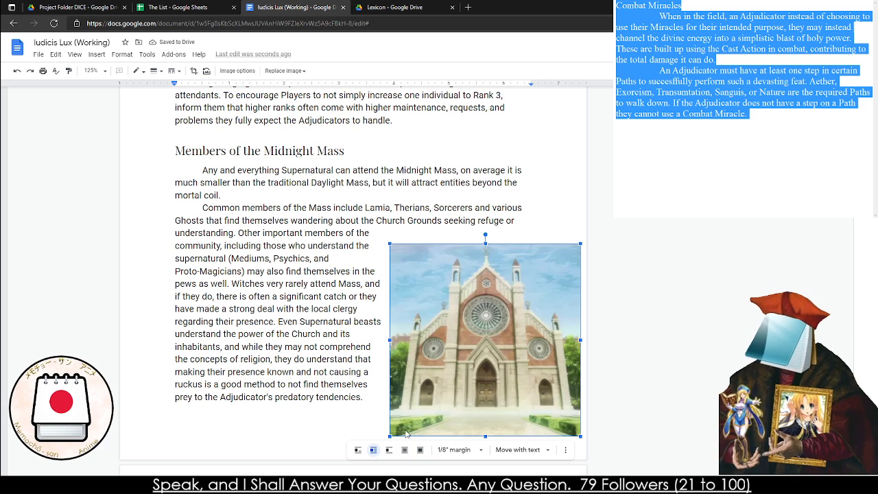
pyautogui.moveTo(388, 436); pyautogui.dragTo(417, 407)
pyautogui.click(347, 358)
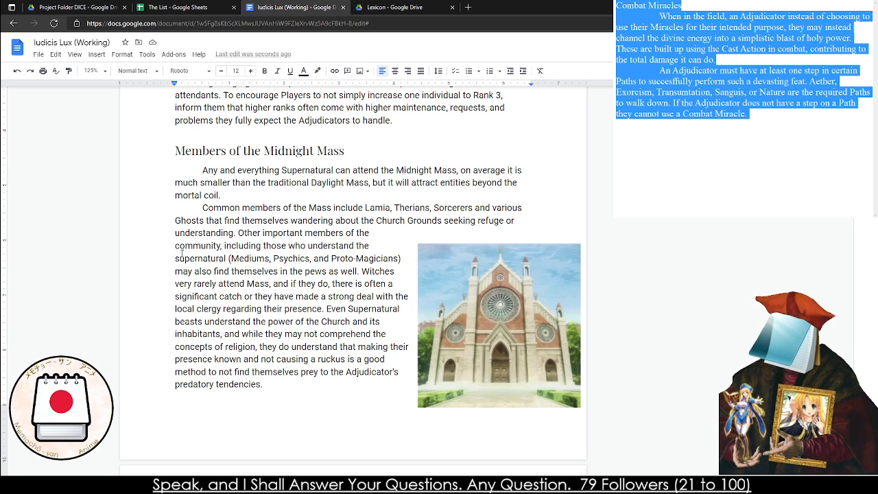
# Split the common members paragraph before "Witches very rarely attend Mass" and indent the new paragraph
pyautogui.tripleClick(185, 265)
pyautogui.click(185, 270)
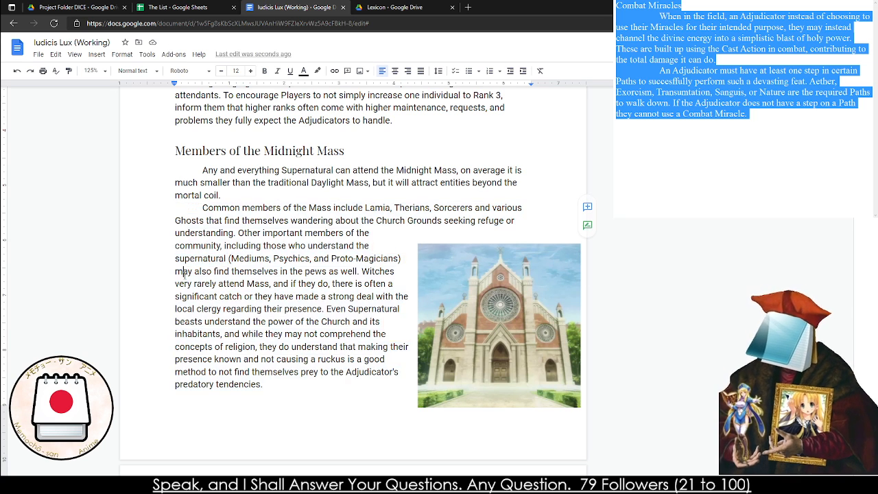
pyautogui.click(360, 271)
pyautogui.press('Return')
pyautogui.press('Tab')
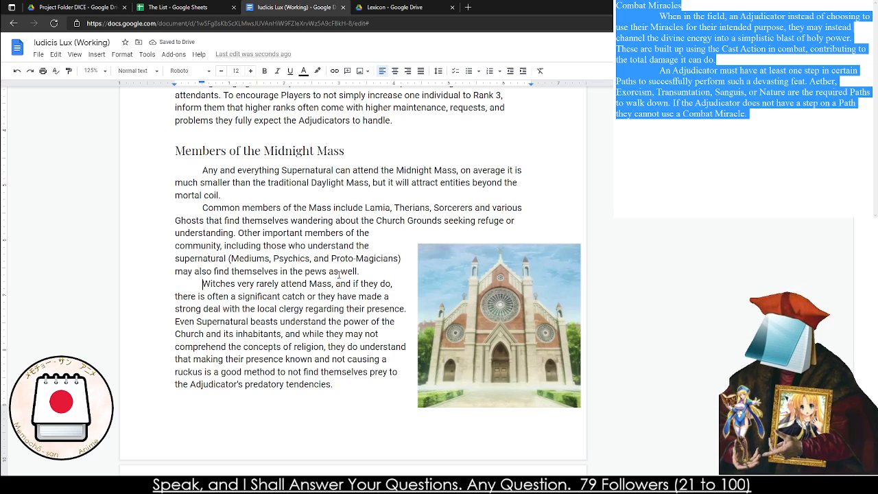
# Review the Example Congregation side note and examine the character relationship diagram below it at 200% zoom
pyautogui.scroll(-6, 239, 352)
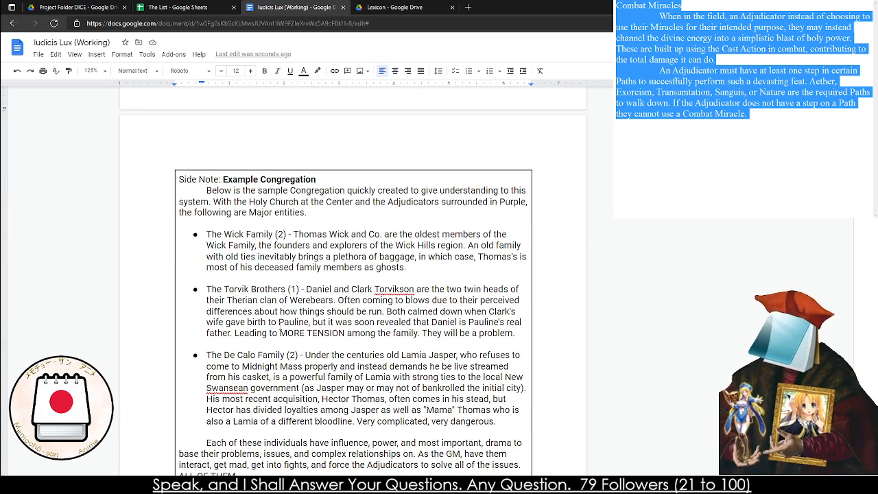
pyautogui.scroll(-3, 280, 351)
pyautogui.scroll(3, 262, 288)
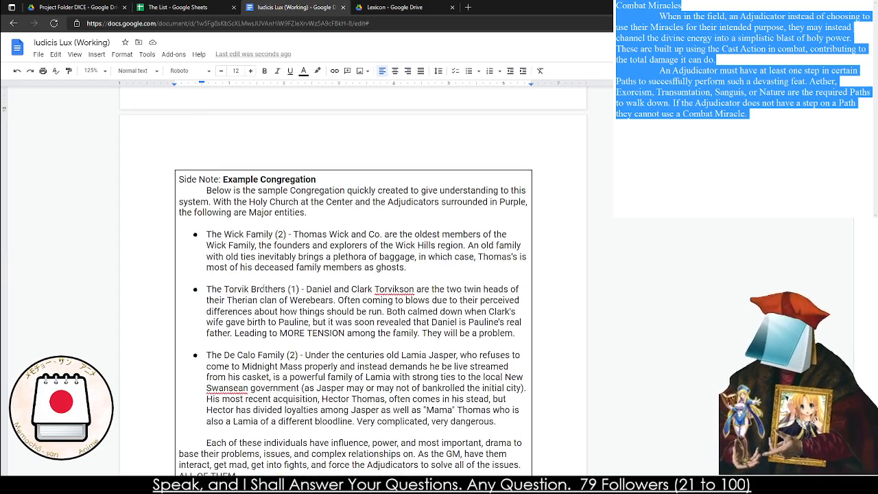
pyautogui.tripleClick(242, 200)
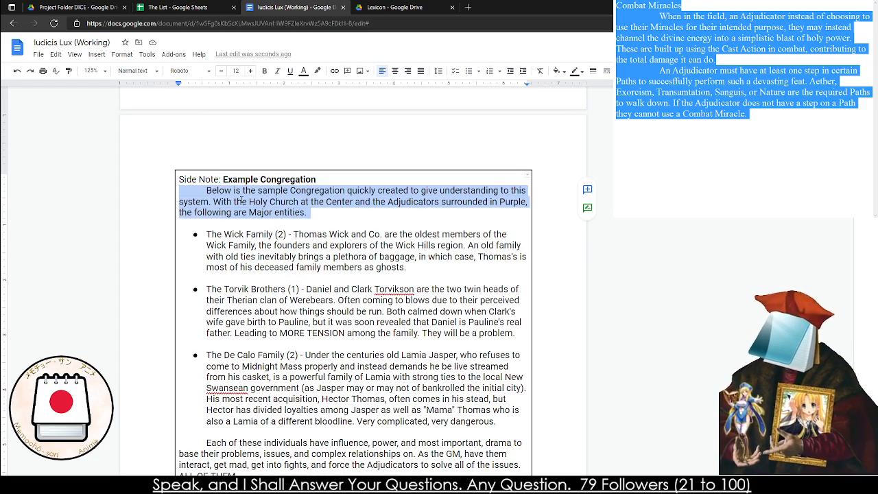
pyautogui.scroll(-8, 241, 201)
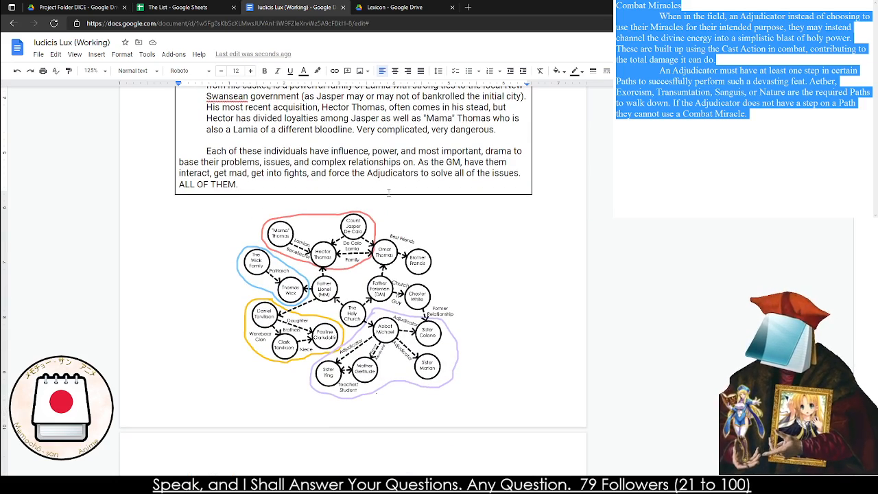
pyautogui.click(95, 71)
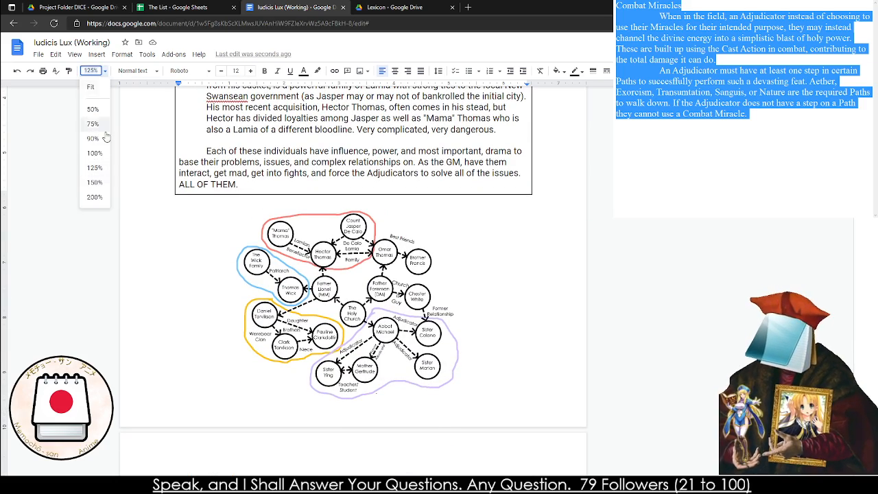
pyautogui.click(96, 200)
pyautogui.scroll(-3, 326, 282)
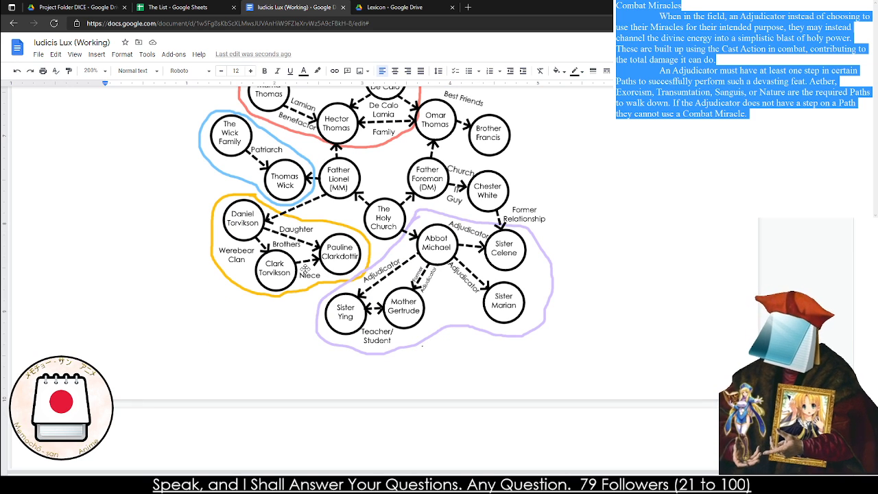
pyautogui.scroll(1, 304, 270)
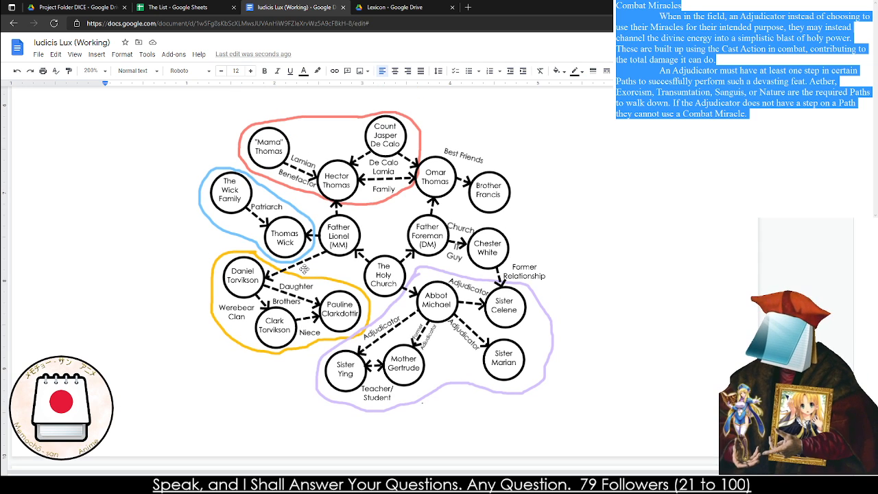
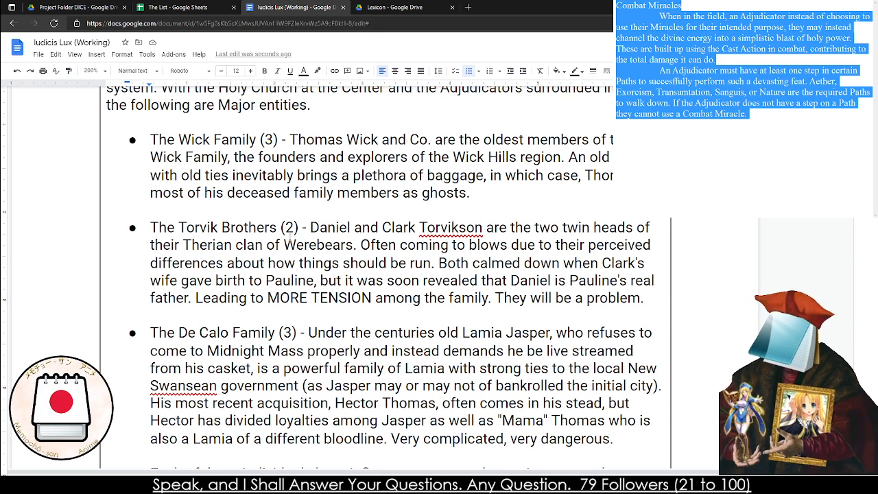
# Read around the Example Congregation side note and the Adjudicator Advancement and the Congregation opening, and check the comment history
pyautogui.scroll(4, 293, 253)
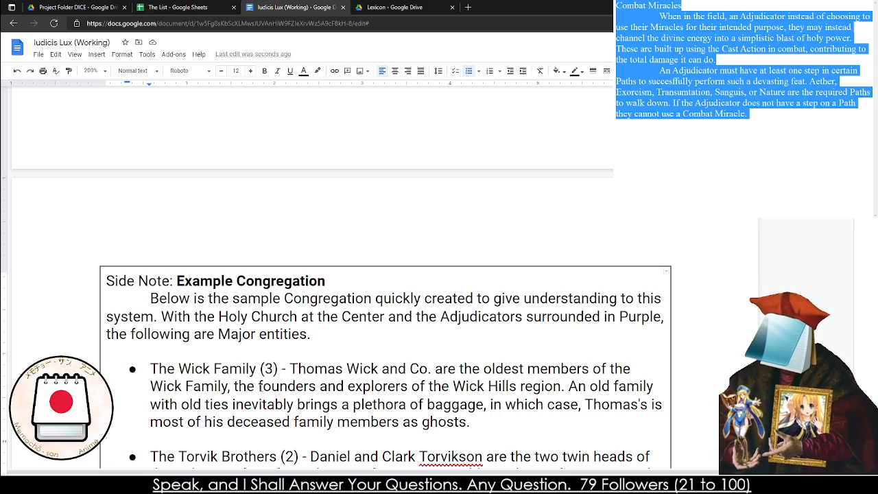
pyautogui.scroll(5, 309, 274)
pyautogui.scroll(-4, 309, 274)
pyautogui.scroll(-20, 247, 333)
pyautogui.scroll(-1, 247, 332)
pyautogui.hscroll(1, 531, 252)
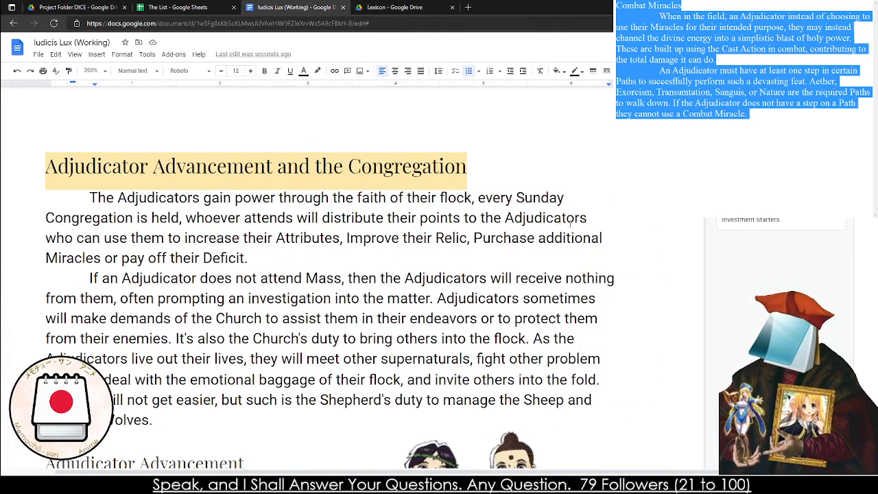
pyautogui.scroll(1, 571, 223)
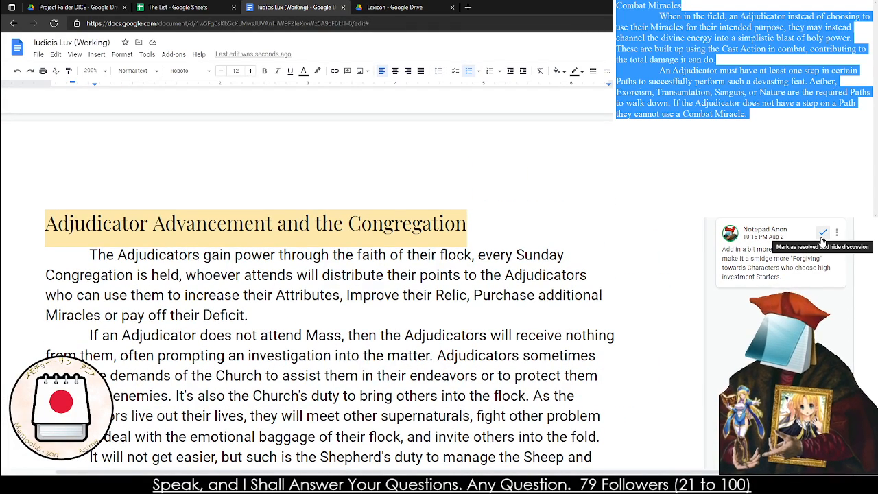
pyautogui.click(760, 48)
pyautogui.scroll(-7, 777, 274)
pyautogui.scroll(-3, 778, 274)
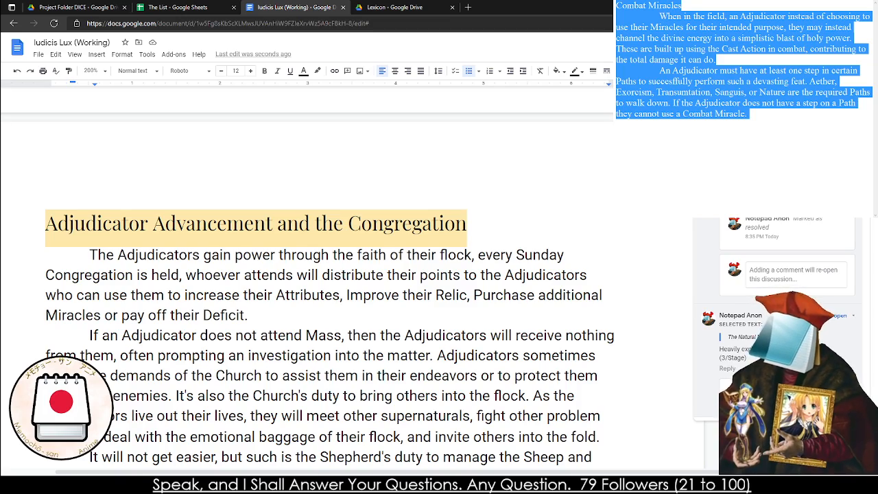
pyautogui.click(760, 48)
# Look over the Example Congregation side note and its relationship diagram, with the document zoom reduced to 100%
pyautogui.scroll(20, 499, 276)
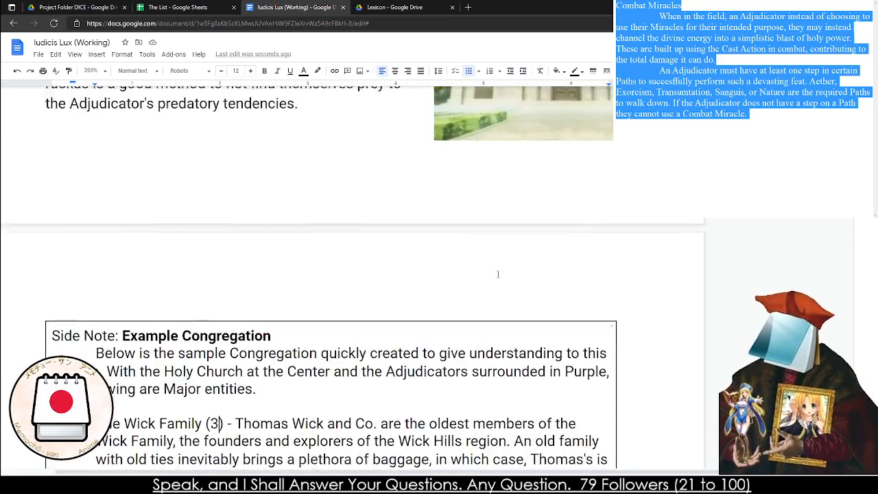
pyautogui.scroll(3, 497, 274)
pyautogui.scroll(-2, 493, 273)
pyautogui.scroll(-15, 488, 273)
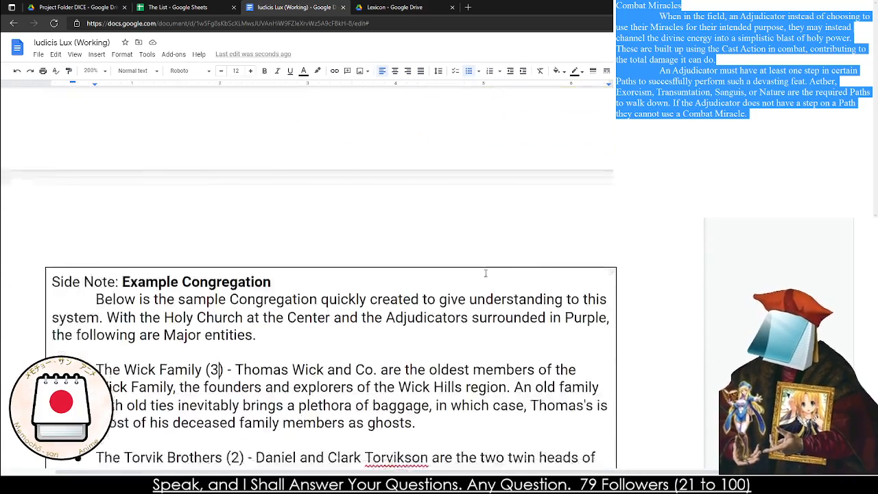
pyautogui.scroll(-10, 486, 274)
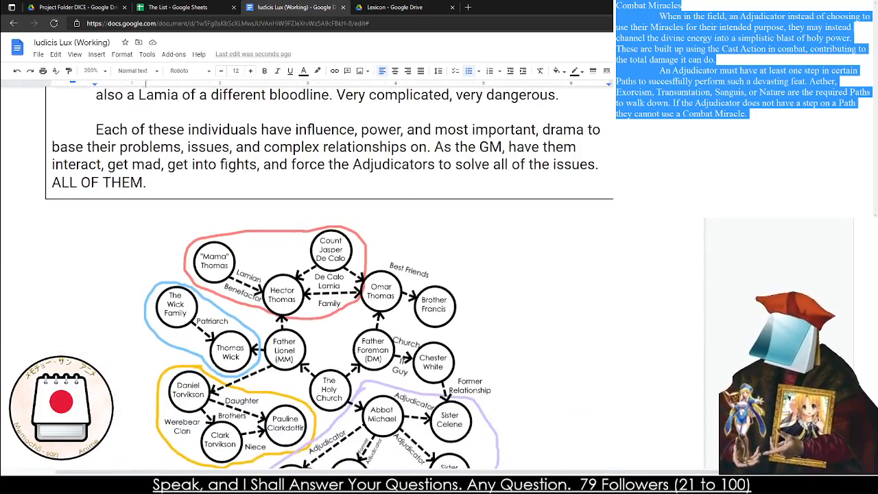
pyautogui.click(103, 69)
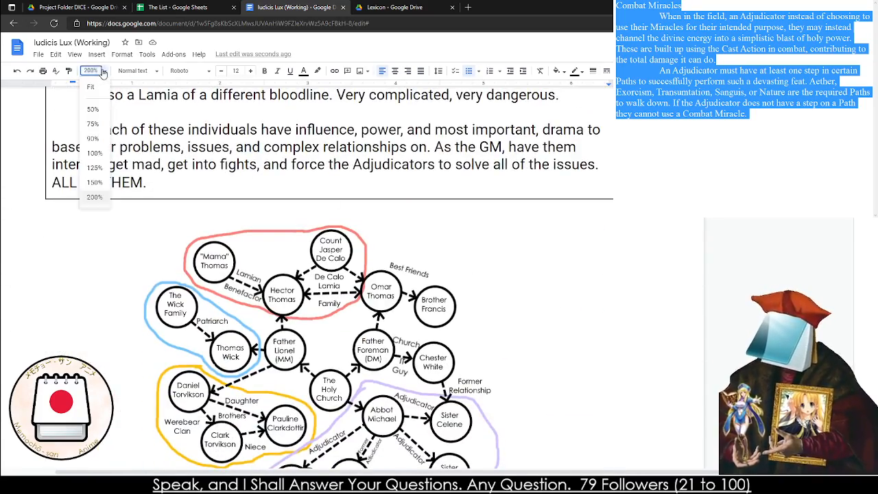
pyautogui.click(99, 165)
pyautogui.scroll(5, 277, 200)
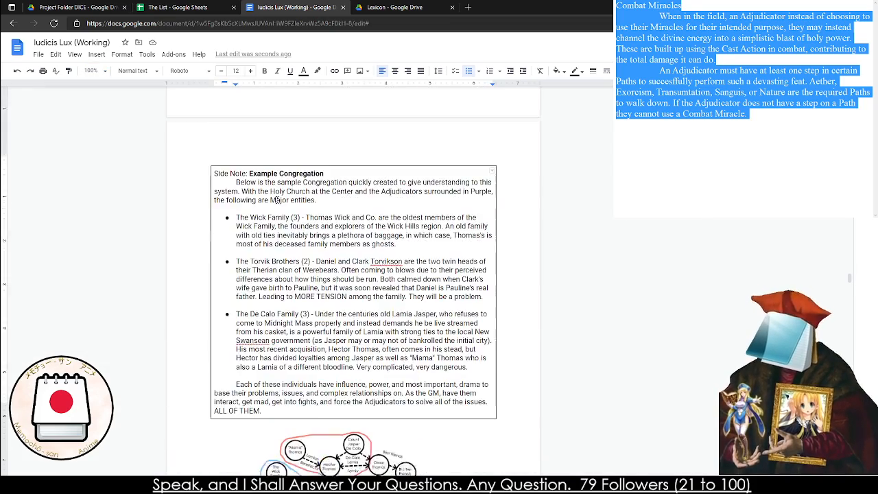
pyautogui.scroll(-3, 230, 279)
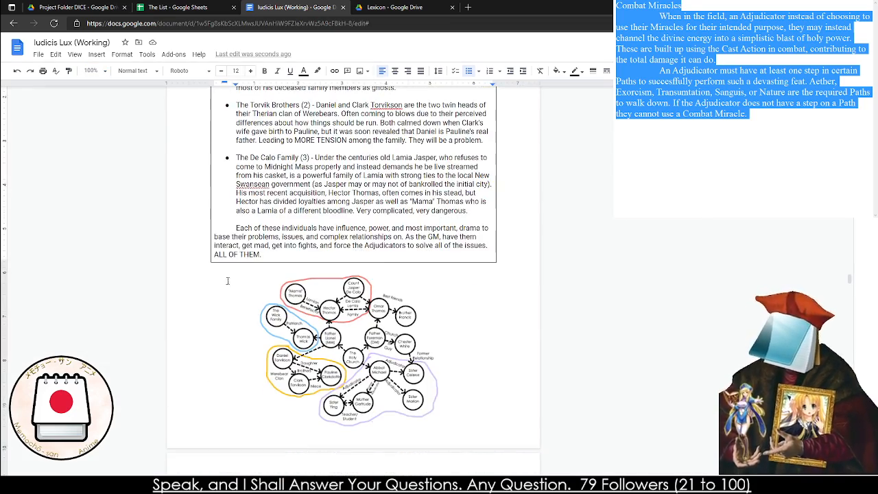
# Enlarge the character relationship diagram from opposite corners and move it higher on the page following the Example Congregation side note
pyautogui.click(216, 272)
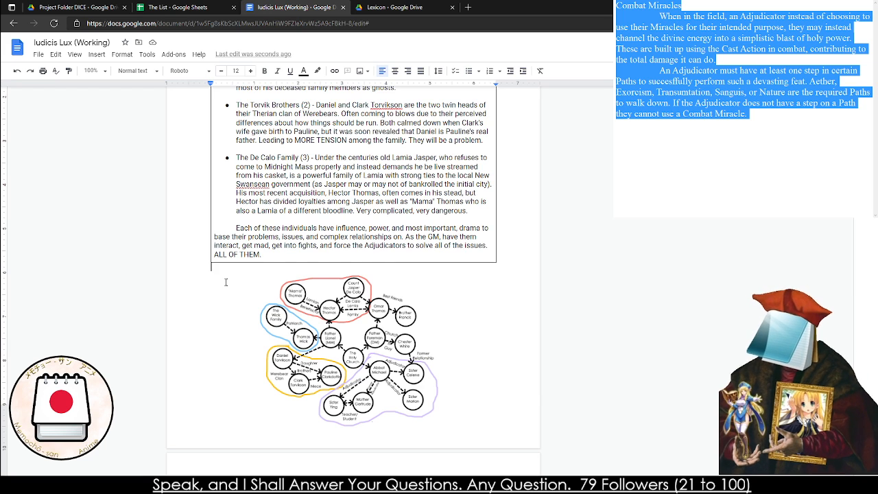
pyautogui.scroll(-1, 225, 282)
pyautogui.click(407, 283)
pyautogui.moveTo(409, 284); pyautogui.dragTo(456, 347)
pyautogui.moveTo(304, 275); pyautogui.dragTo(236, 184)
pyautogui.moveTo(370, 313); pyautogui.dragTo(381, 229)
pyautogui.scroll(5, 383, 273)
pyautogui.scroll(3, 383, 274)
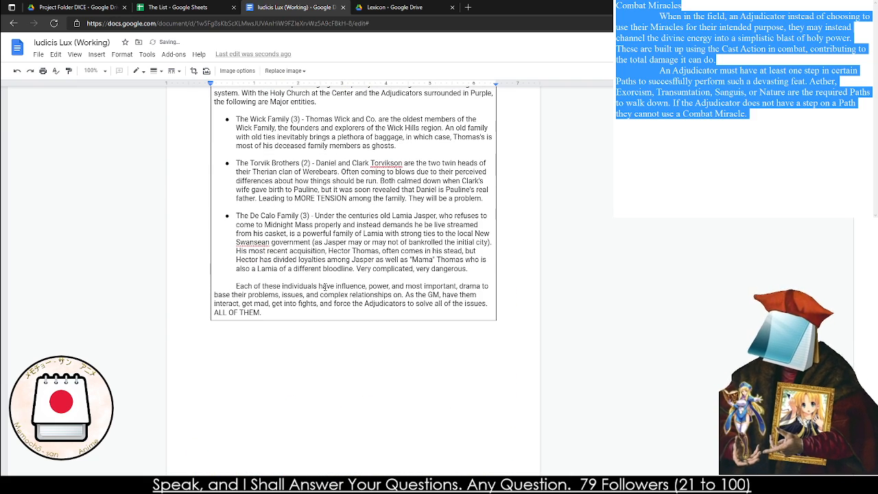
# Set the numbers in parentheses after The De Calo Family and The Wick Family to 2
pyautogui.click(481, 266)
pyautogui.doubleClick(304, 215)
pyautogui.write('2')
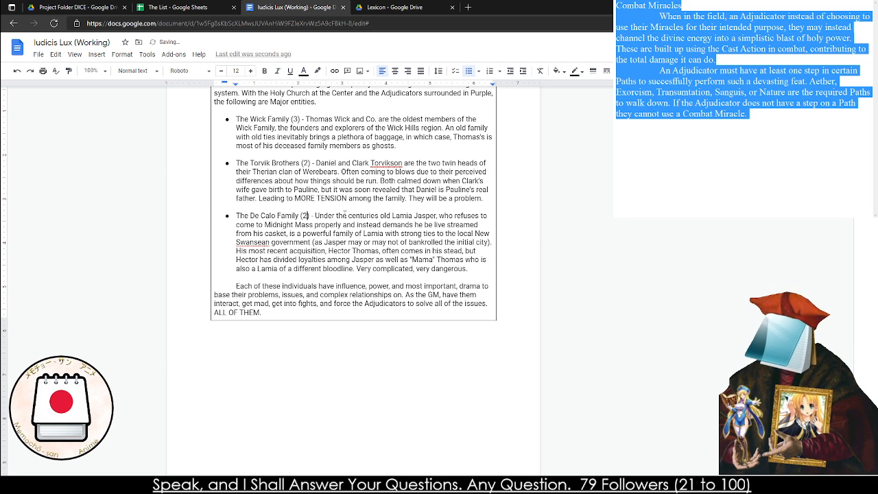
pyautogui.press('Up')
pyautogui.press('Up')
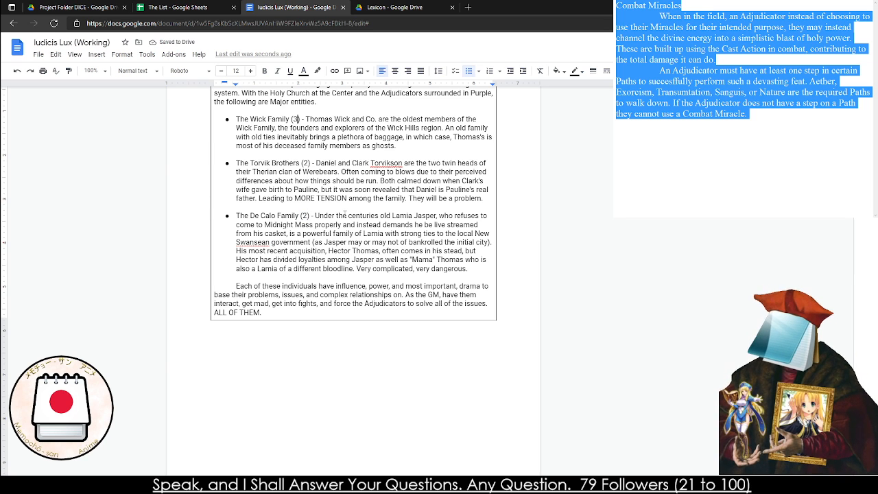
pyautogui.press('BackSpace')
pyautogui.write('2')
pyautogui.press('Return')
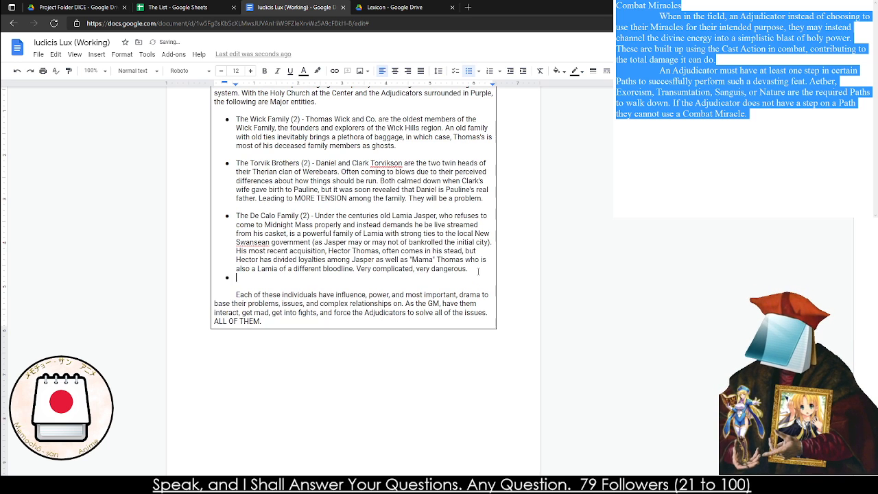
pyautogui.press('Return')
pyautogui.hotkey('ctrl', 'shift', '8')
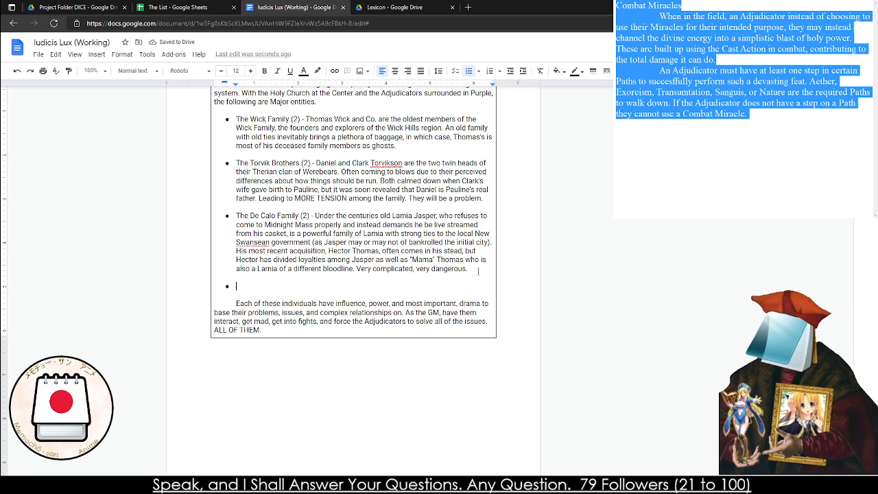
pyautogui.press('BackSpace')
pyautogui.press('BackSpace')
pyautogui.press('BackSpace')
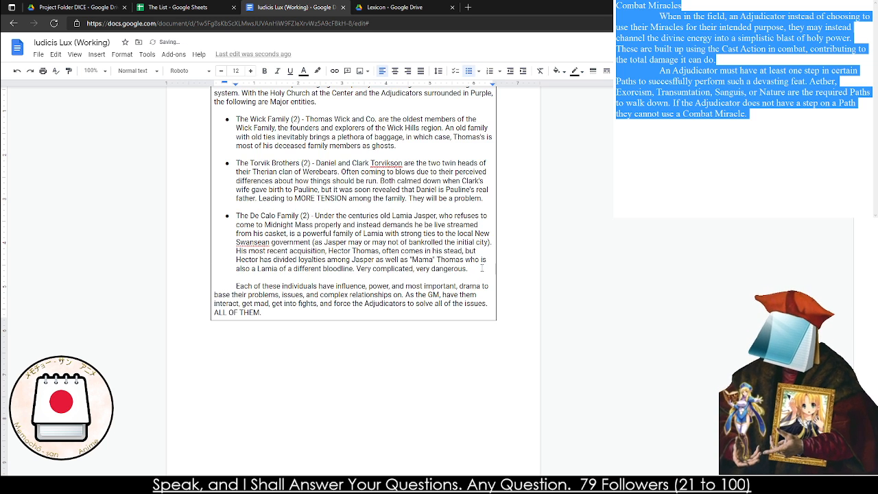
# Switch to the plain notes window and replace the Combat Miracles draft with the heading "Side Note: Daylight Mass"
pyautogui.scroll(3, 479, 264)
pyautogui.moveTo(223, 192); pyautogui.dragTo(331, 245)
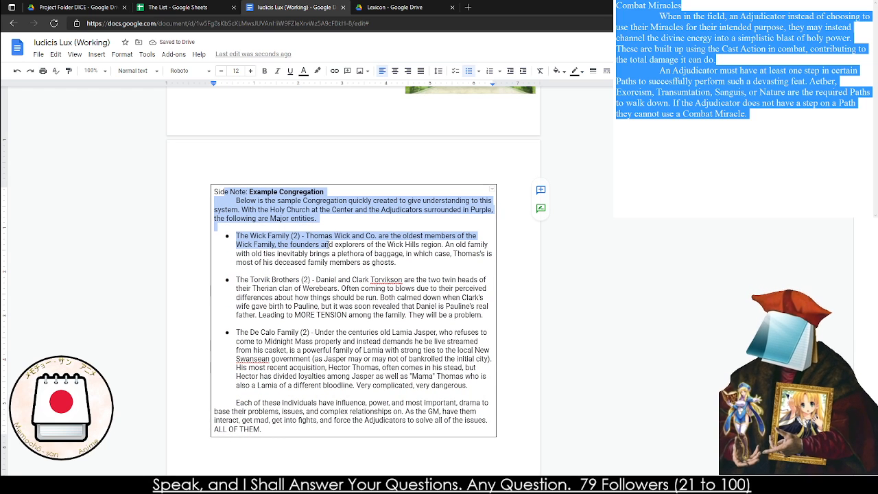
pyautogui.hotkey('alt', 'Tab')
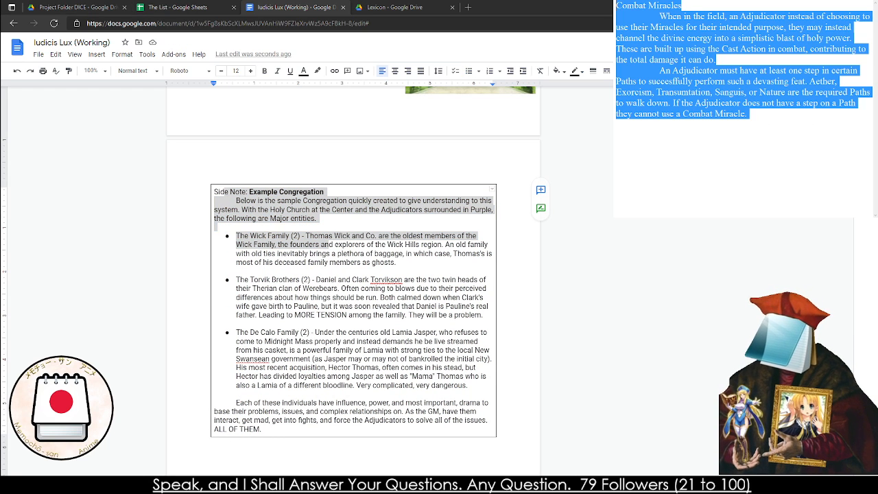
pyautogui.write('Side Note: Daylight MSs')
pyautogui.press('BackSpace')
pyautogui.press('BackSpace')
pyautogui.write('ass')
pyautogui.press('Return')
# Write an indented opening under the Daylight Mass heading: "The Mass during the day should still feel important ot the overall story"
pyautogui.press('Tab')
pyautogui.write('The ')
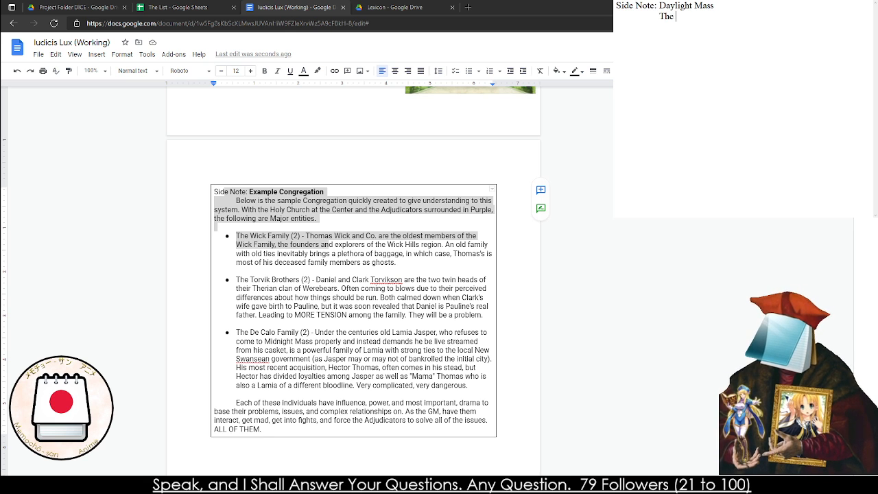
pyautogui.write('Mass during the day should ')
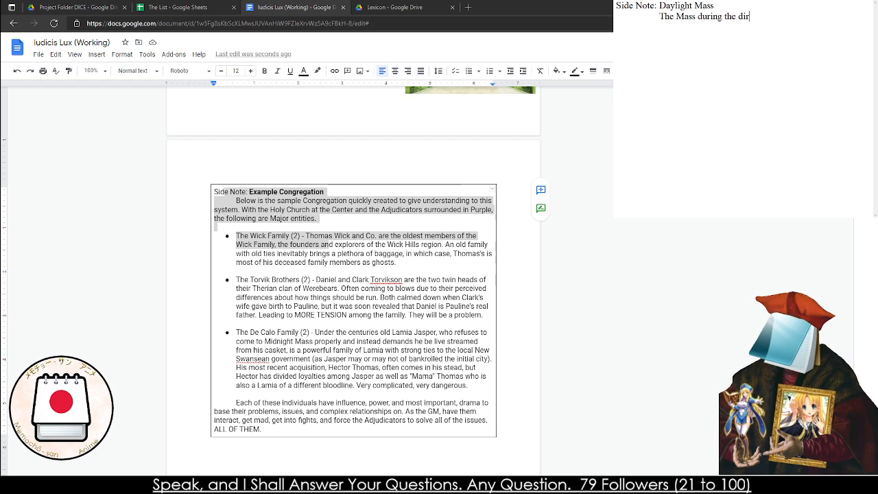
pyautogui.write('still feel important ')
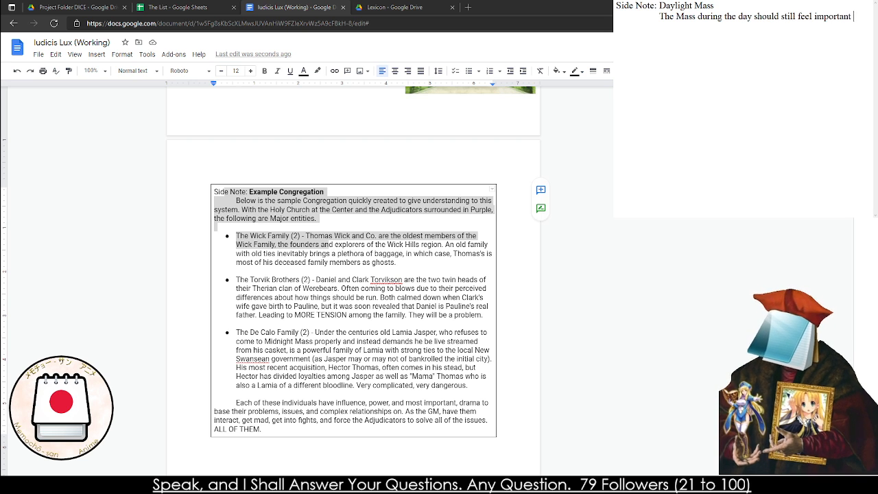
pyautogui.write('ot the overall s')
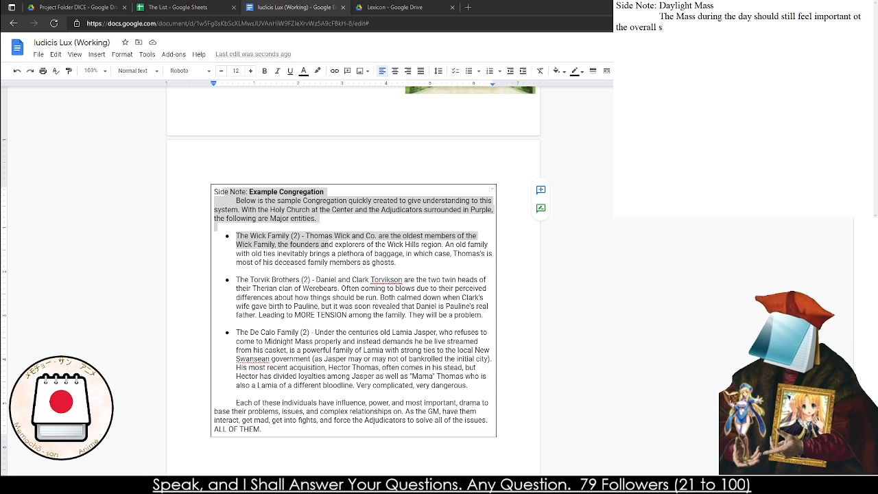
pyautogui.write('tory. The Chur')
# End the opening sentence with a period and begin the second with "The Adjudicators to most people in the congregation are"
pyautogui.press('BackSpace')
pyautogui.press('BackSpace')
pyautogui.press('BackSpace')
pyautogui.press('BackSpace')
pyautogui.write('Adjudicators to most p')
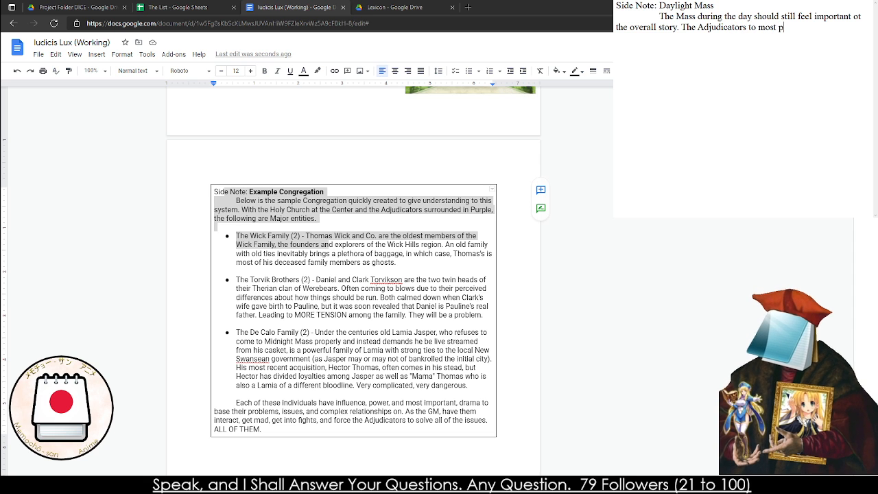
pyautogui.write('eople in the congrat')
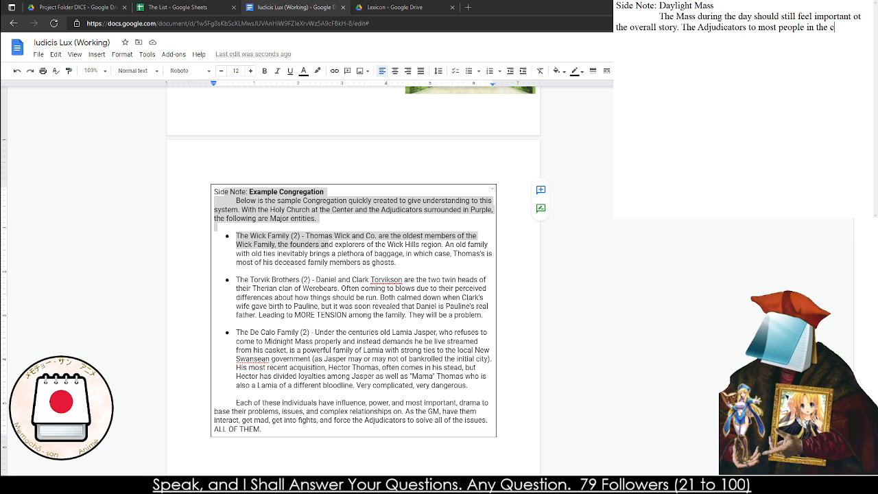
pyautogui.press('BackSpace')
pyautogui.press('BackSpace')
pyautogui.write('egation are ')
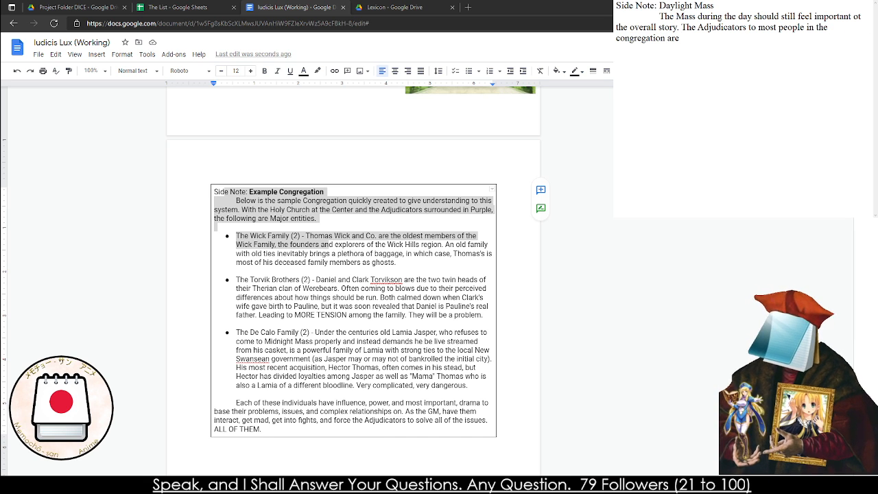
pyautogui.write('helpers and members of the faith ')
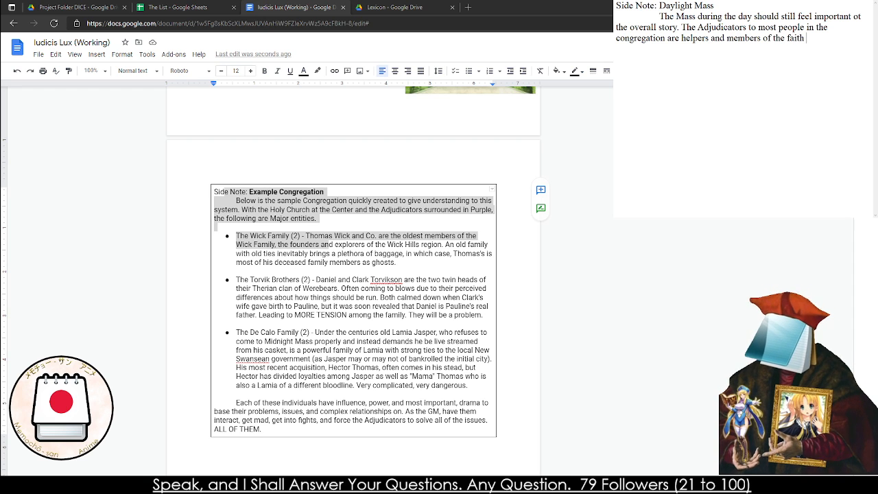
pyautogui.write('currently in')
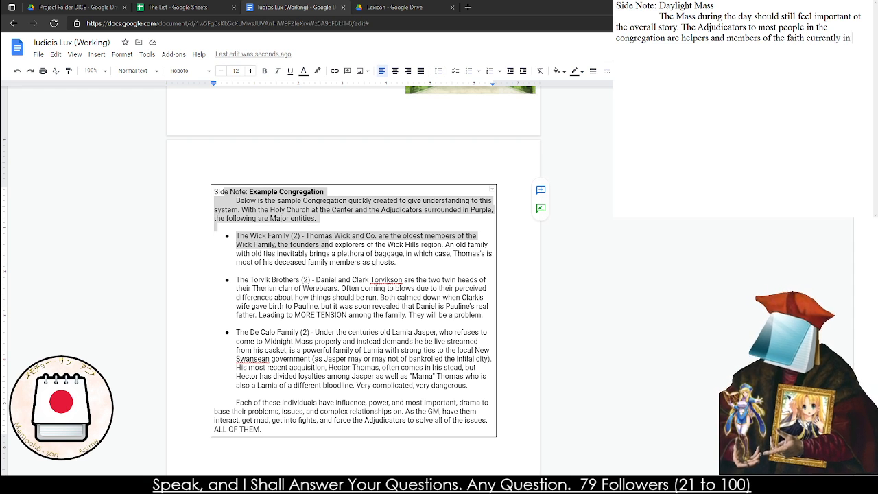
pyautogui.write('-resid')
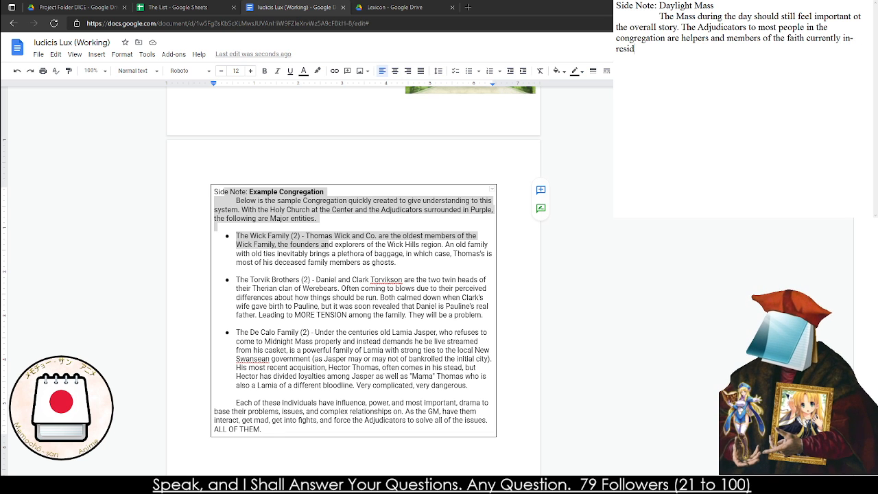
pyautogui.write('ence to the ch')
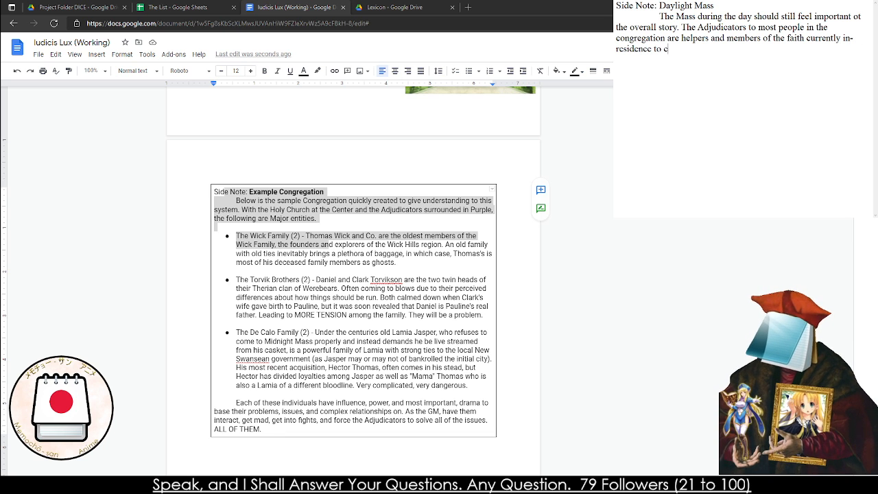
# Continue the Adjudicators sentence with "helpers and members of the faith currently in-residence to the Chruch"
pyautogui.press('BackSpace')
pyautogui.press('BackSpace')
pyautogui.write('Chruch')
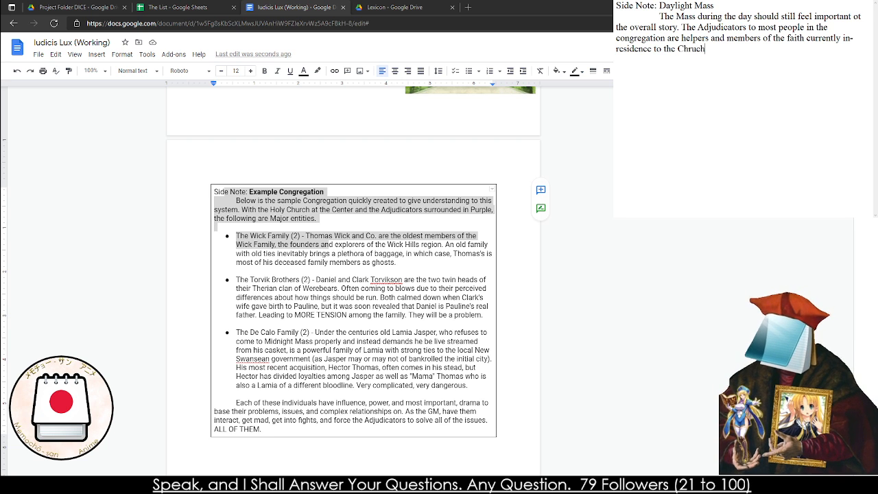
pyautogui.write('. Many st')
# End the Adjudicators sentence and add "Some may be drawn from the local area, and other may not be."
pyautogui.press('BackSpace')
pyautogui.press('BackSpace')
pyautogui.write('may')
pyautogui.press('BackSpace')
pyautogui.press('BackSpace')
pyautogui.press('BackSpace')
pyautogui.press('BackSpace')
pyautogui.press('BackSpace')
pyautogui.press('BackSpace')
pyautogui.press('BackSpace')
pyautogui.press('BackSpace')
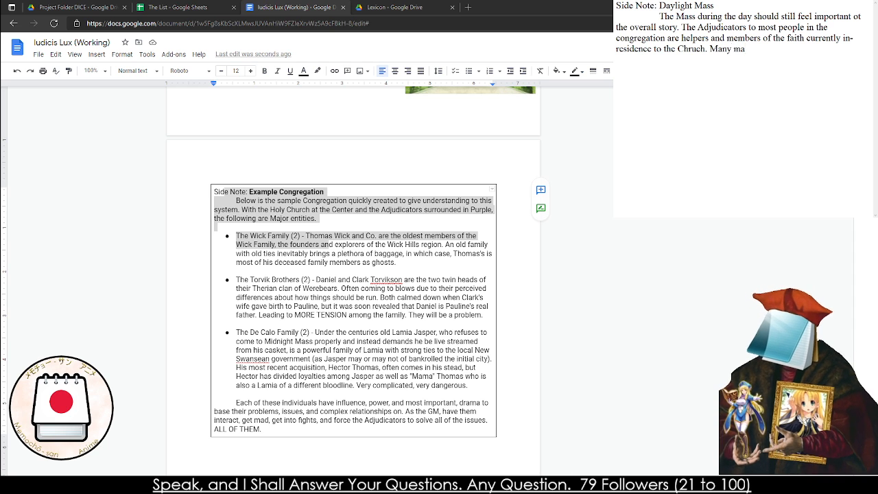
pyautogui.write('Some may be ')
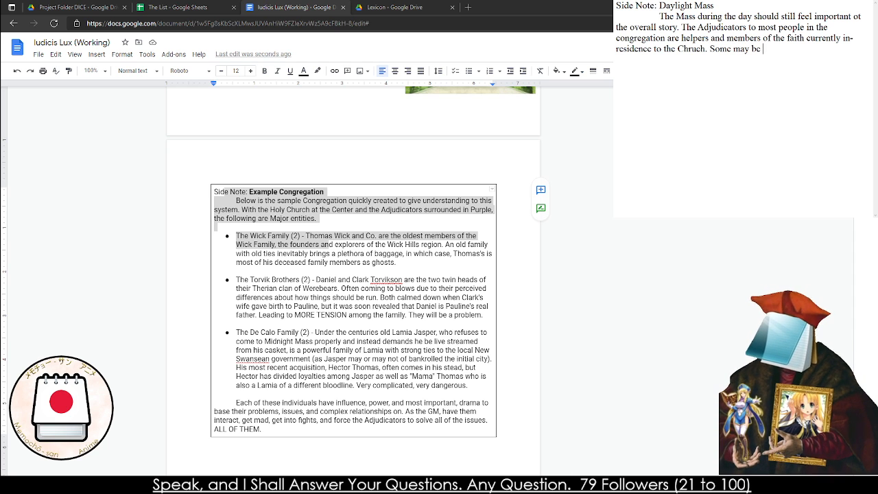
pyautogui.write('drawn from the local area, and m')
pyautogui.press('BackSpace')
pyautogui.write('other may not be.Which')
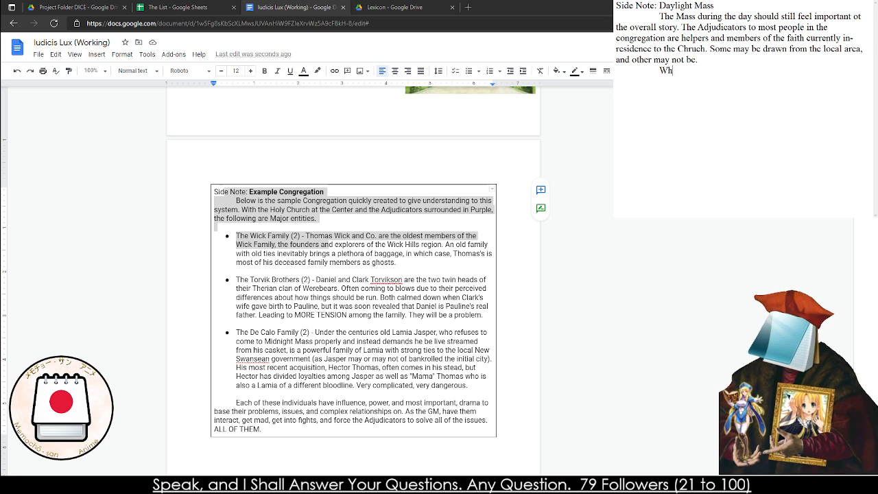
pyautogui.press('BackSpace')
pyautogui.press('BackSpace')
pyautogui.press('BackSpace')
pyautogui.press('BackSpace')
pyautogui.press('BackSpace')
pyautogui.write('Most of th')
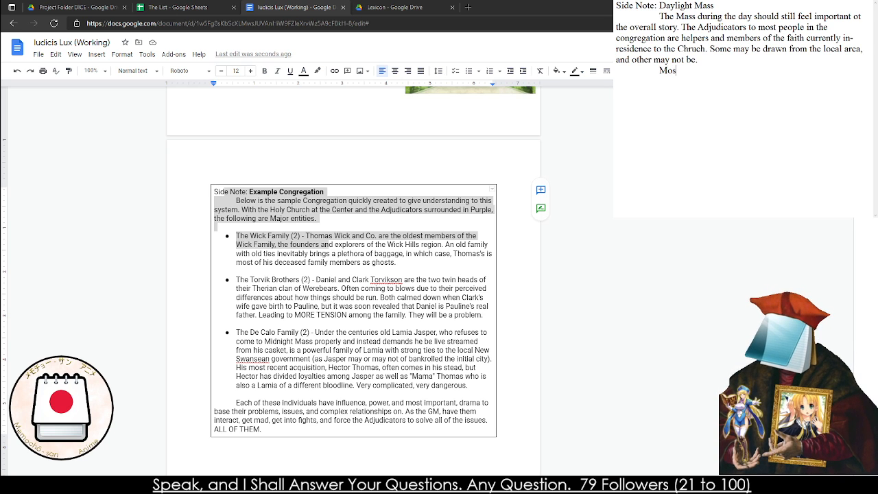
pyautogui.press('BackSpace')
pyautogui.press('BackSpace')
pyautogui.press('BackSpace')
pyautogui.press('BackSpace')
pyautogui.press('BackSpace')
pyautogui.press('BackSpace')
pyautogui.press('BackSpace')
pyautogui.press('BackSpace')
pyautogui.press('BackSpace')
pyautogui.press('BackSpace')
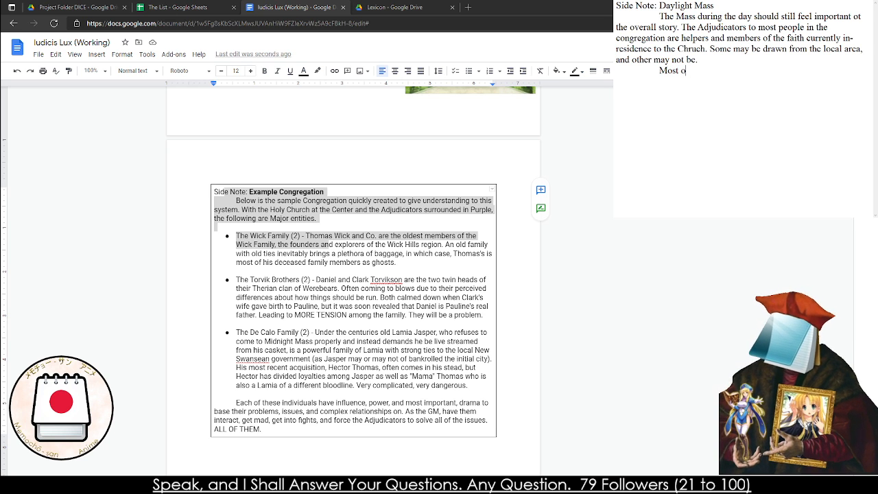
# Begin the second paragraph of the Daylight Mass side note with "Adjudicators during the Daylight Mass"
pyautogui.write('Adjudic')
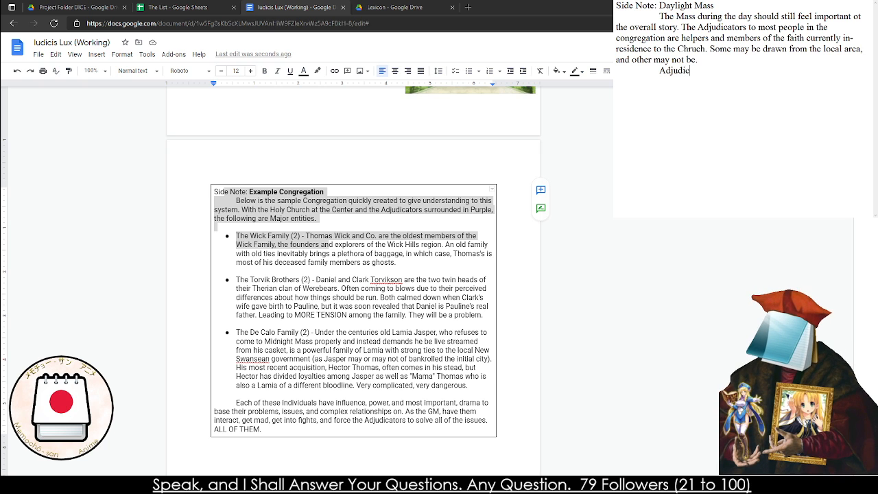
pyautogui.write('ators dudring')
pyautogui.press('BackSpace')
pyautogui.press('BackSpace')
pyautogui.press('BackSpace')
pyautogui.press('BackSpace')
pyautogui.press('BackSpace')
pyautogui.press('BackSpace')
pyautogui.write('uring the daylight')
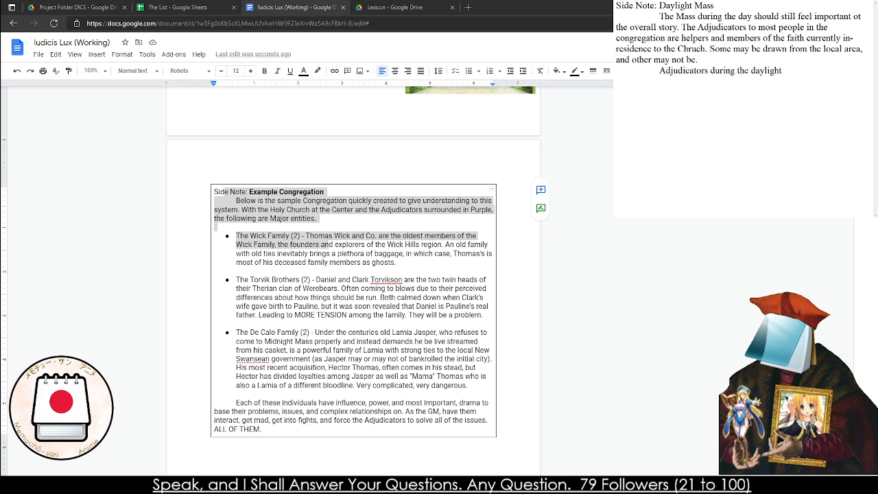
pyautogui.press('BackSpace')
pyautogui.press('BackSpace')
pyautogui.press('BackSpace')
pyautogui.press('BackSpace')
pyautogui.press('BackSpace')
pyautogui.press('BackSpace')
pyautogui.press('BackSpace')
pyautogui.write('Dayl')
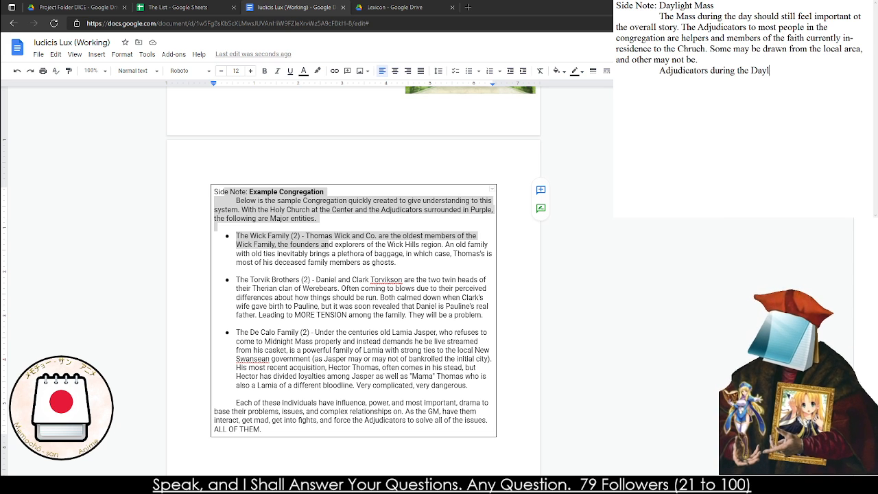
pyautogui.write('ight Mass are ')
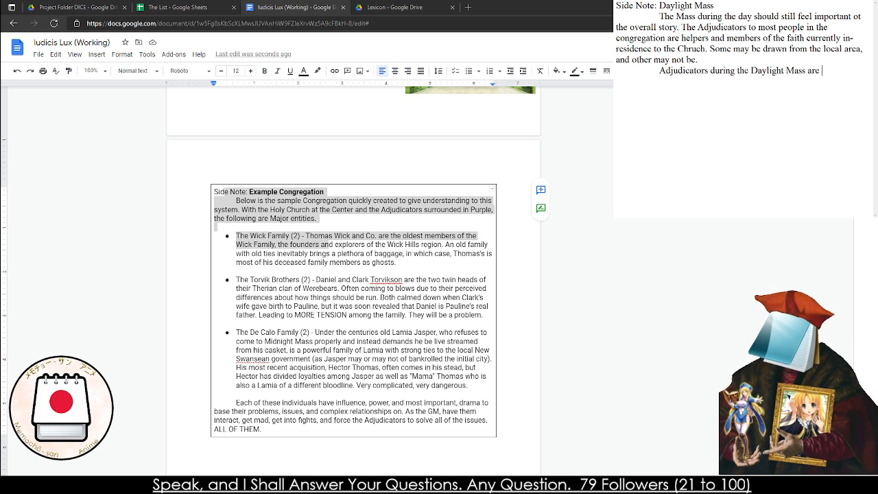
pyautogui.write('probably assi')
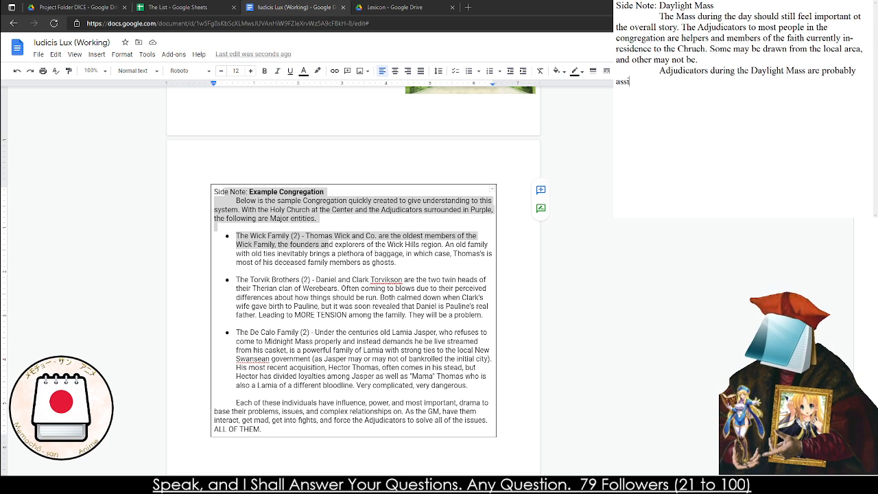
pyautogui.write('sting if t')
# Continue the Daylight Mass sentence with "are probably assisting if they can,"
pyautogui.press('BackSpace')
pyautogui.write('if they c')
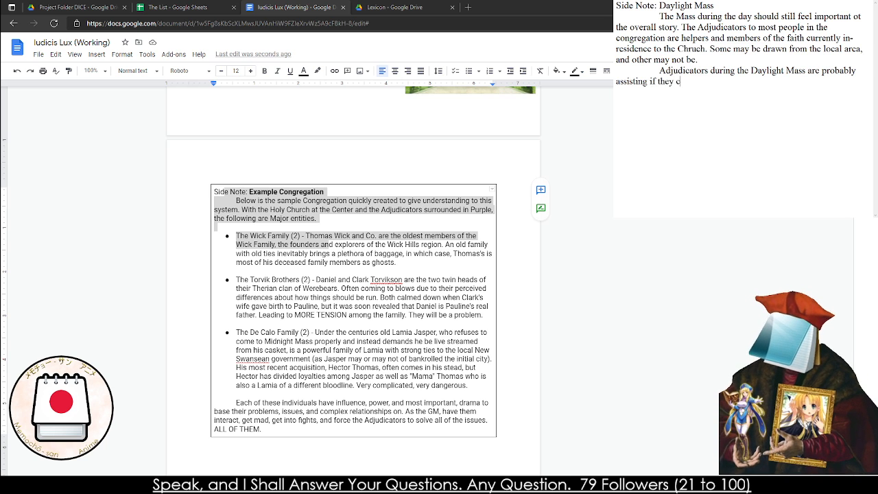
pyautogui.write('an, Lamia')
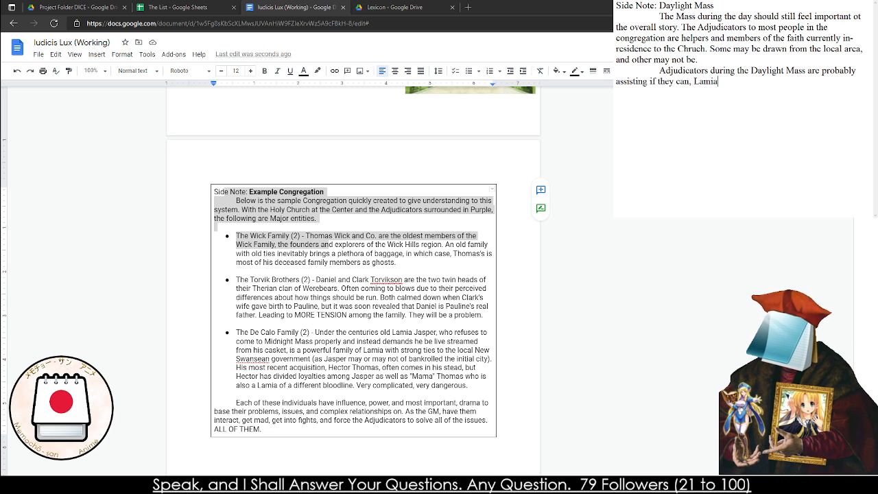
pyautogui.write(' are mostly')
# Replace the comma after "if they can" with an opening parenthetical: "(Lamia are most likely resting"
pyautogui.press('BackSpace')
pyautogui.press('BackSpace')
pyautogui.press('BackSpace')
pyautogui.press('BackSpace')
pyautogui.press('BackSpace')
pyautogui.press('BackSpace')
pyautogui.press('BackSpace')
pyautogui.press('BackSpace')
pyautogui.press('BackSpace')
pyautogui.press('BackSpace')
pyautogui.press('BackSpace')
pyautogui.press('BackSpace')
pyautogui.press('BackSpace')
pyautogui.press('BackSpace')
pyautogui.press('BackSpace')
pyautogui.press('BackSpace')
pyautogui.press('BackSpace')
pyautogui.press('BackSpace')
pyautogui.write('(Lamia are moat like ly resting during')
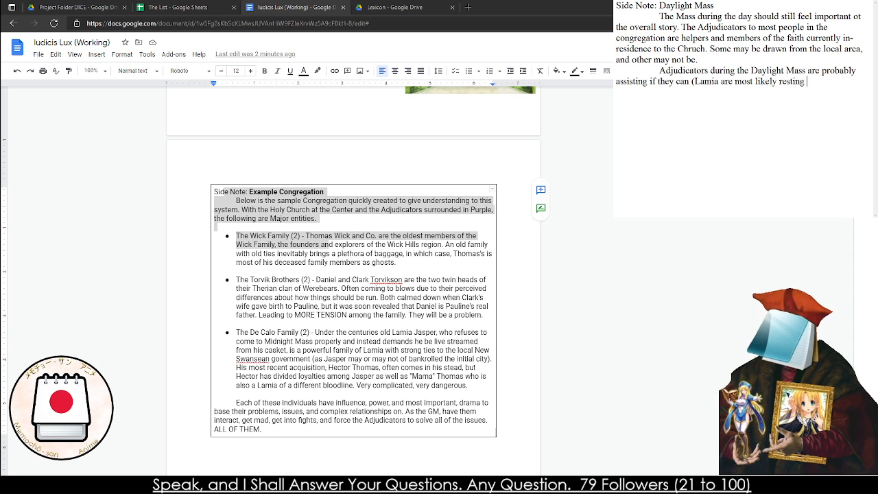
# Finish the Lamia parenthetical and the sentence with "as daylight proper is tiring to them)."
pyautogui.press('BackSpace')
pyautogui.press('BackSpace')
pyautogui.press('BackSpace')
pyautogui.press('BackSpace')
pyautogui.press('BackSpace')
pyautogui.press('BackSpace')
pyautogui.write('as ')
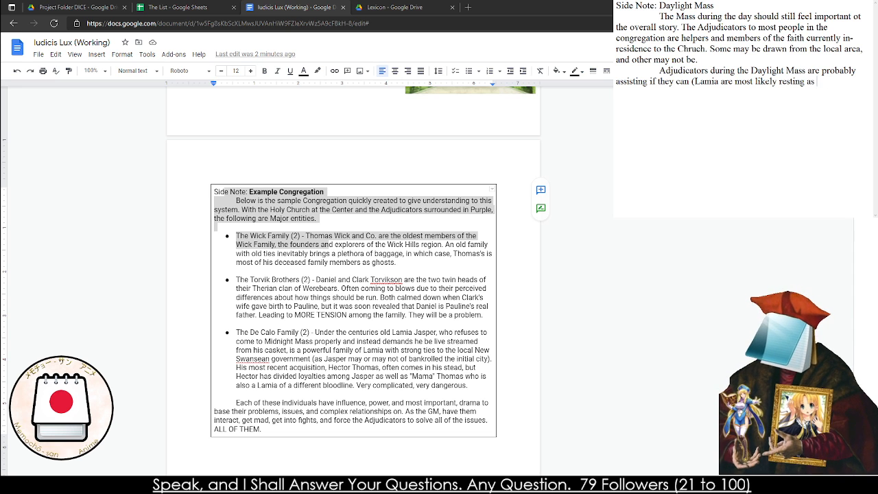
pyautogui.write('dayilight pro')
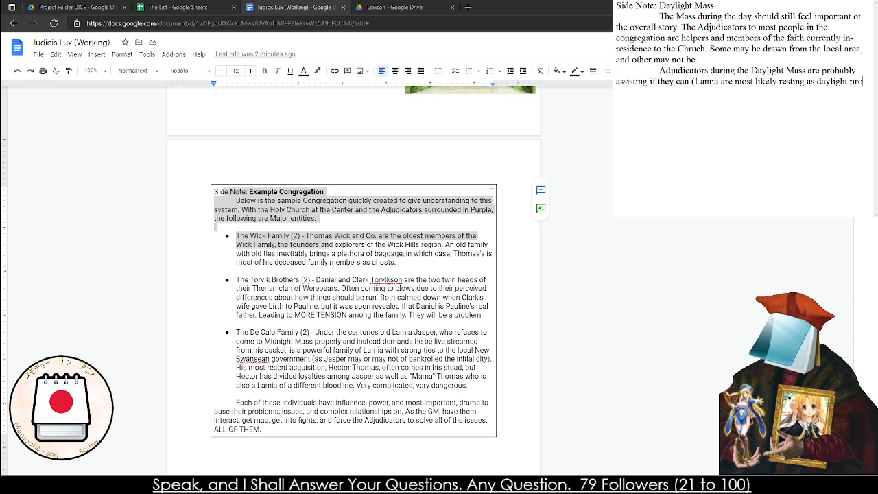
pyautogui.write('per is tiring to them).')
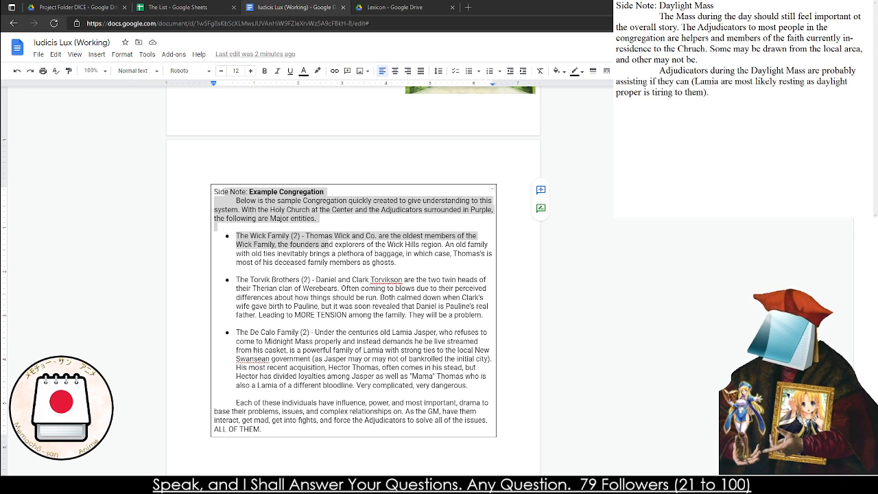
pyautogui.write(' Some a')
# Begin the next sentence with "Some pull important duties such as being on pulpit"
pyautogui.press('BackSpace')
pyautogui.write('pull')
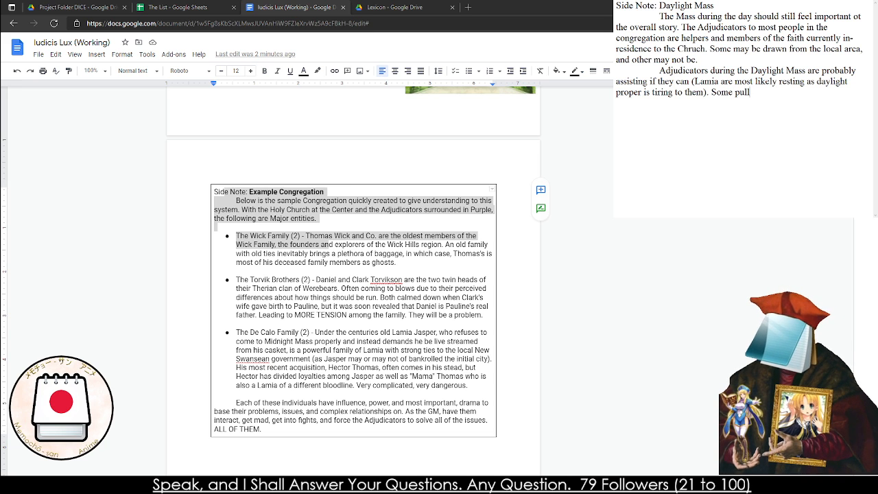
pyautogui.write(' important di')
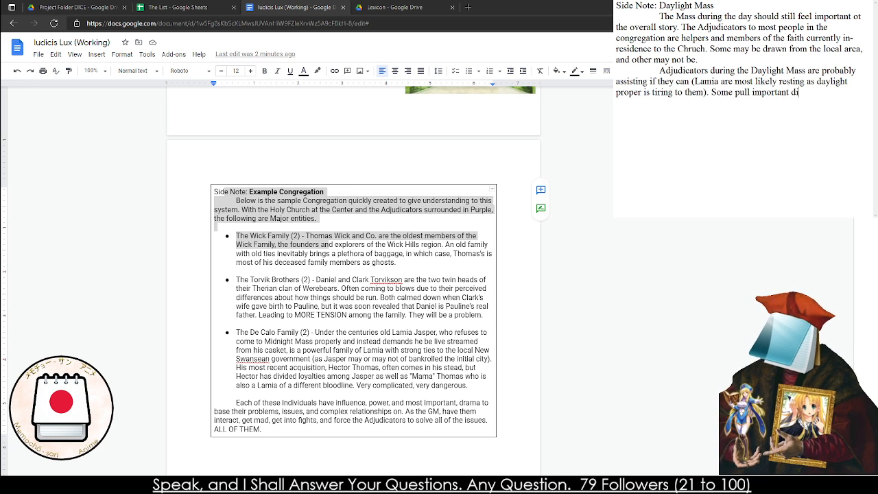
pyautogui.press('BackSpace')
pyautogui.write('uties such as ')
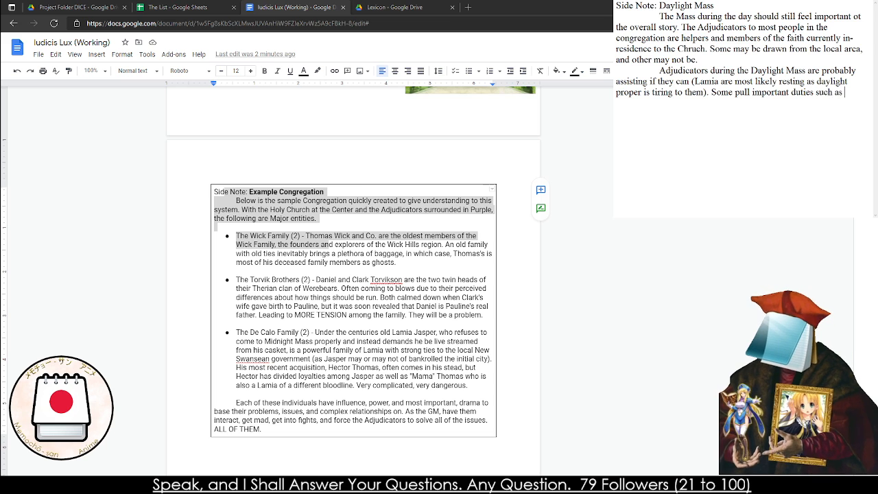
pyautogui.write('being on pul')
pyautogui.write('pu')
pyautogui.write('t while o')
# Finish the duties sentence with "while others simply teach Sunday School for young children."
pyautogui.write('simpl')
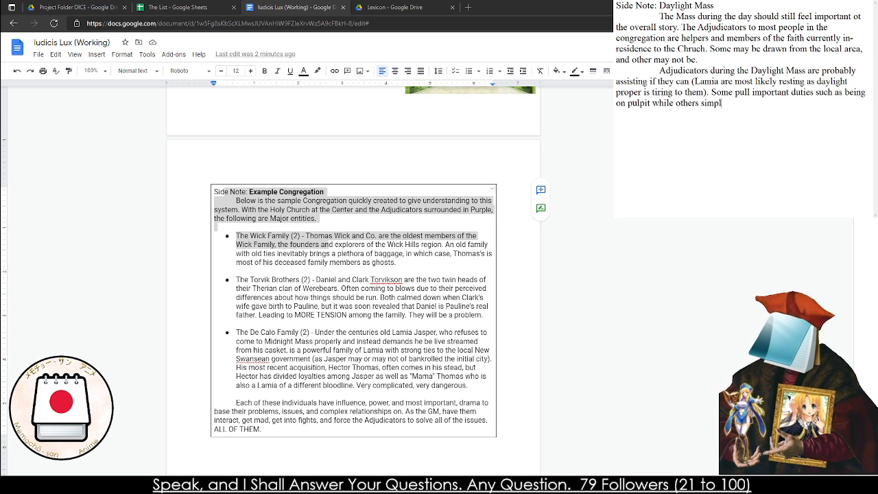
pyautogui.write('y teach Sunday ')
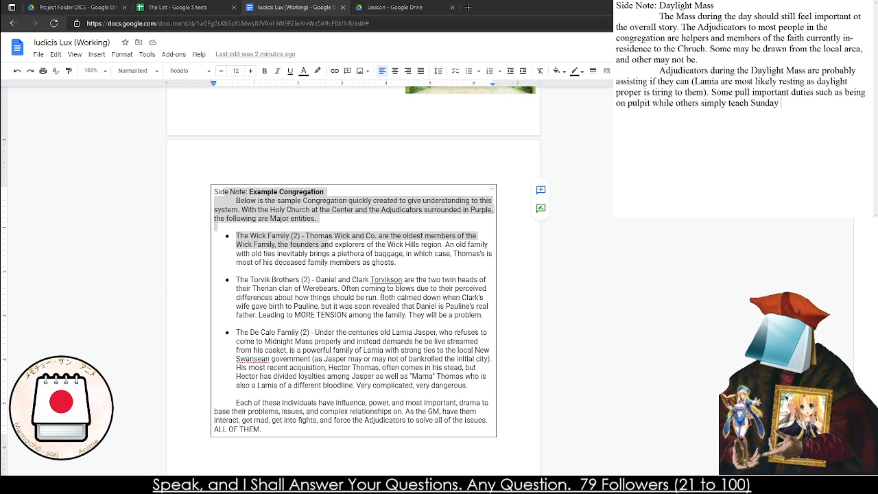
pyautogui.write('School for')
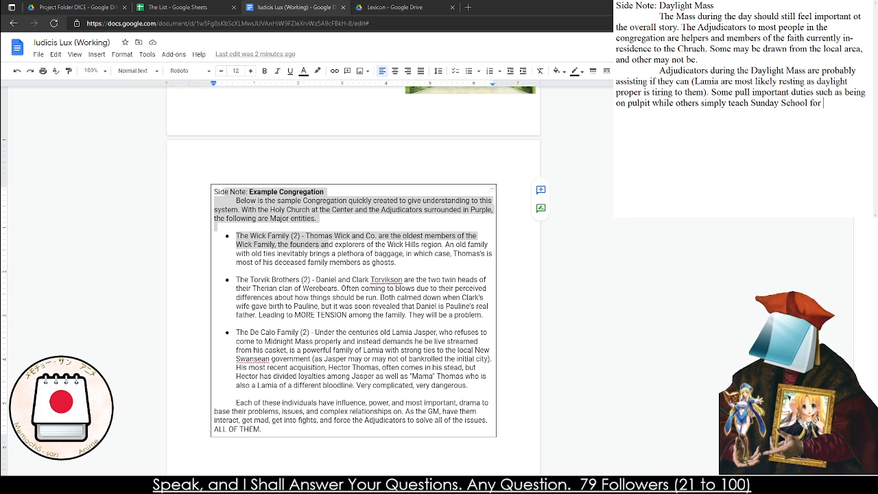
pyautogui.write(' young chuildren.')
# Start a new indented third paragraph with "The Adjudicator's are"
pyautogui.press('Return')
pyautogui.press('Tab')
pyautogui.write('The A')
pyautogui.write('dudic')
pyautogui.press('BackSpace')
pyautogui.press('BackSpace')
pyautogui.press('BackSpace')
pyautogui.press('BackSpace')
pyautogui.write("judicator's are ")
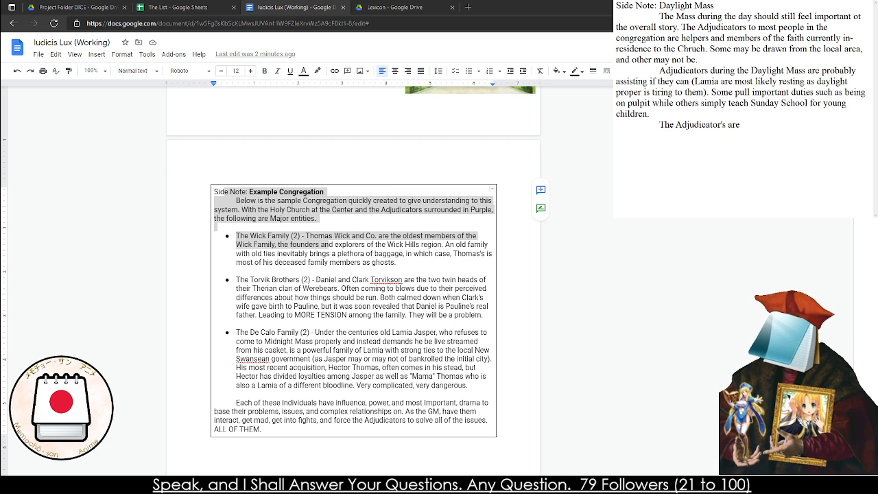
pyautogui.write('memebers')
# Complete the third paragraph's first sentence with "members of the community, not isolated hunters of the night."
pyautogui.press('BackSpace')
pyautogui.press('BackSpace')
pyautogui.press('BackSpace')
pyautogui.press('BackSpace')
pyautogui.write('bers of the community, not isolated hunters of the night.')
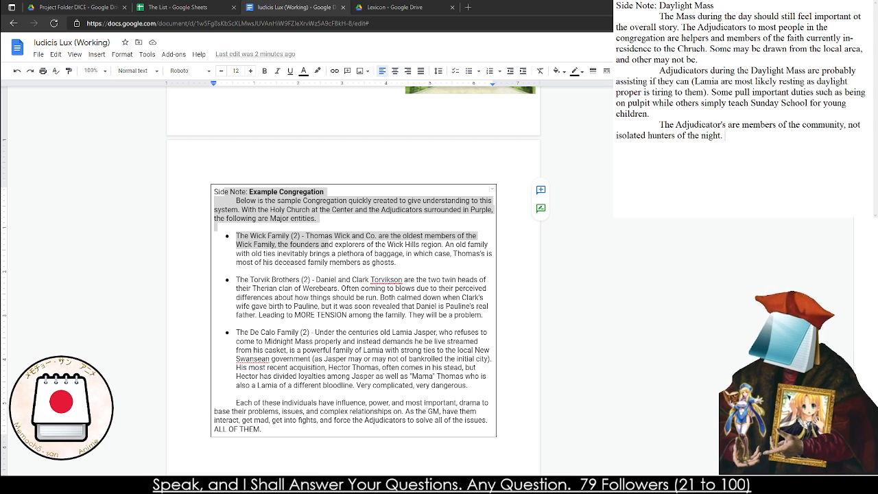
pyautogui.write(' The Church expec')
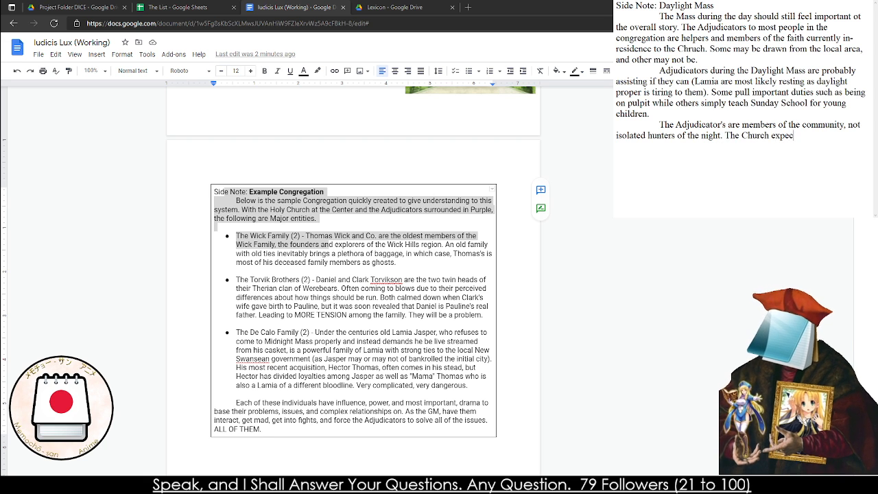
pyautogui.write('ts this of them as we')
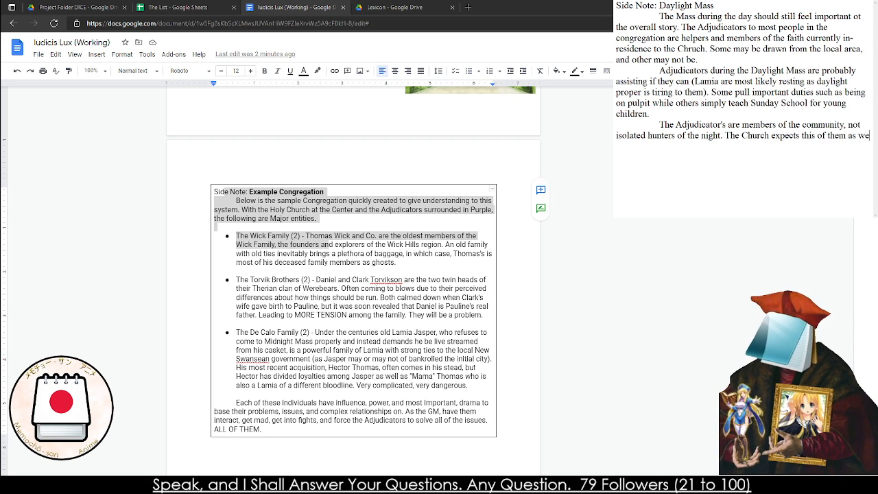
pyautogui.write('ll. If you w')
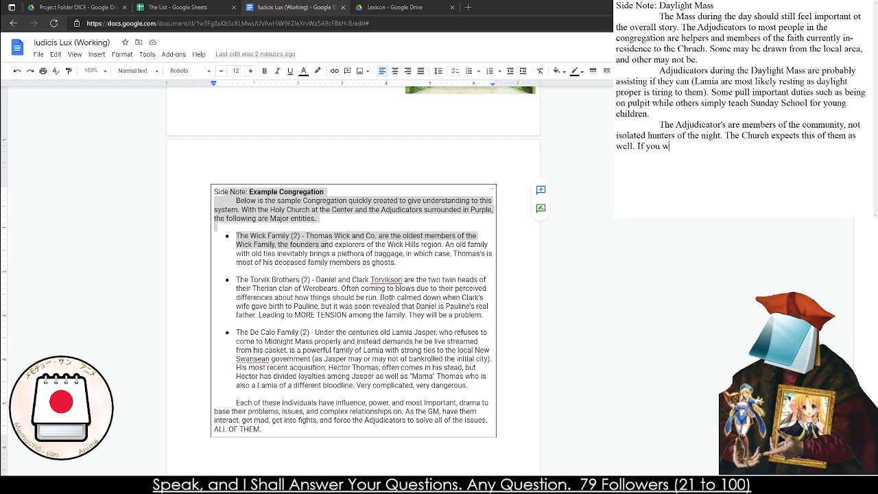
pyautogui.write('ant ot succee')
# Add "The Church expects this of them as well." and begin the following sentence with "If you want"
pyautogui.press('BackSpace')
pyautogui.press('BackSpace')
pyautogui.press('BackSpace')
pyautogui.press('BackSpace')
pyautogui.press('BackSpace')
pyautogui.press('BackSpace')
pyautogui.press('BackSpace')
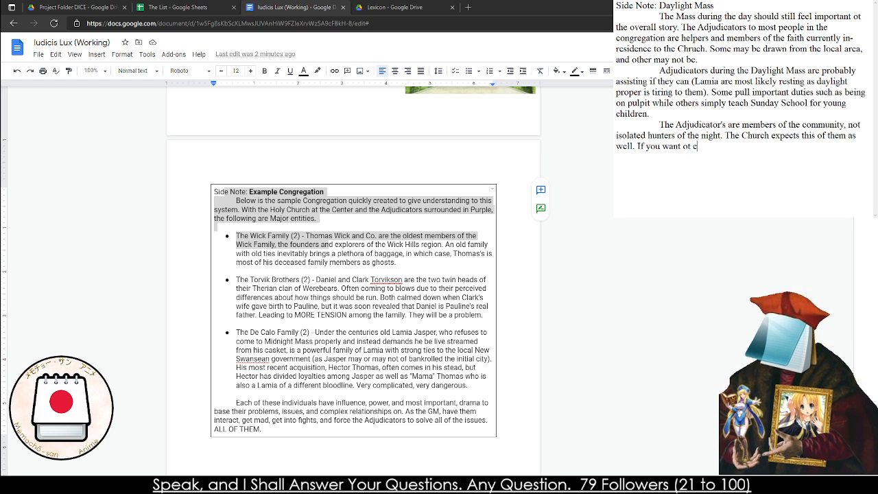
pyautogui.press('BackSpace')
pyautogui.press('BackSpace')
# Continue the "If you want" clause with "to encourage this behavior,"
pyautogui.write('to ecno')
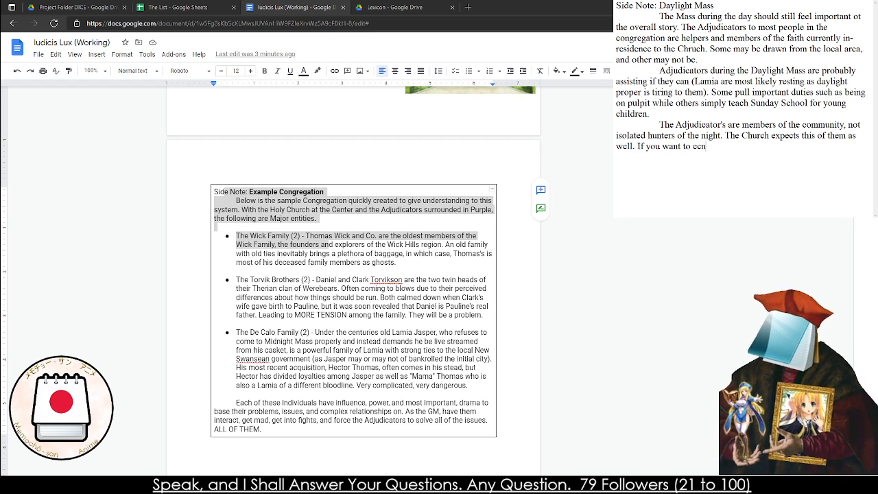
pyautogui.press('BackSpace')
pyautogui.press('BackSpace')
pyautogui.press('BackSpace')
pyautogui.write('ncoura')
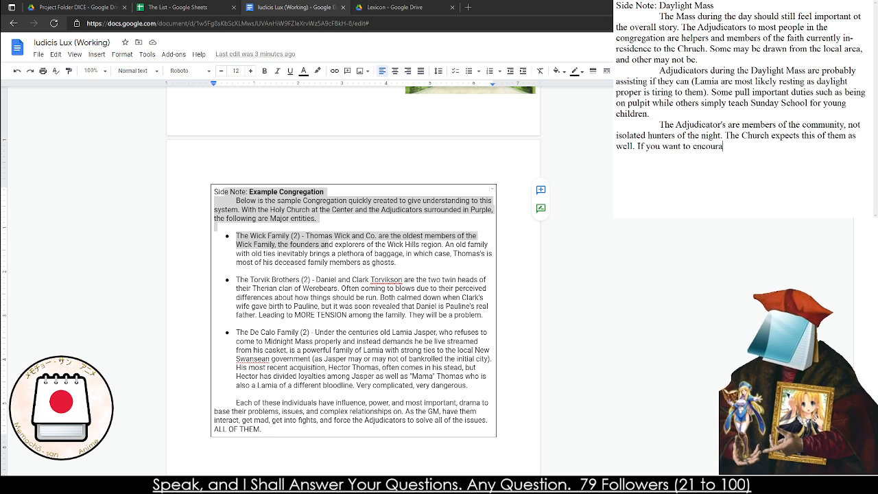
pyautogui.write('ge ihis behavir')
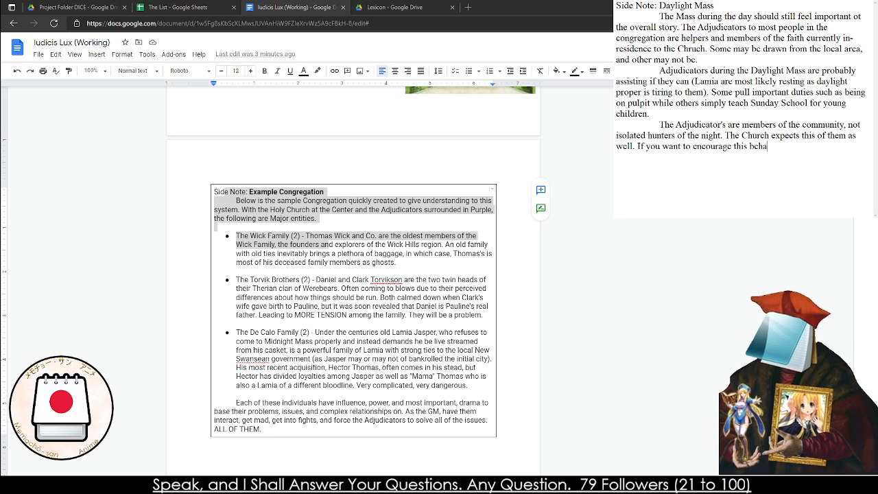
pyautogui.press('BackSpace')
pyautogui.press('BackSpace')
pyautogui.write('ior,')
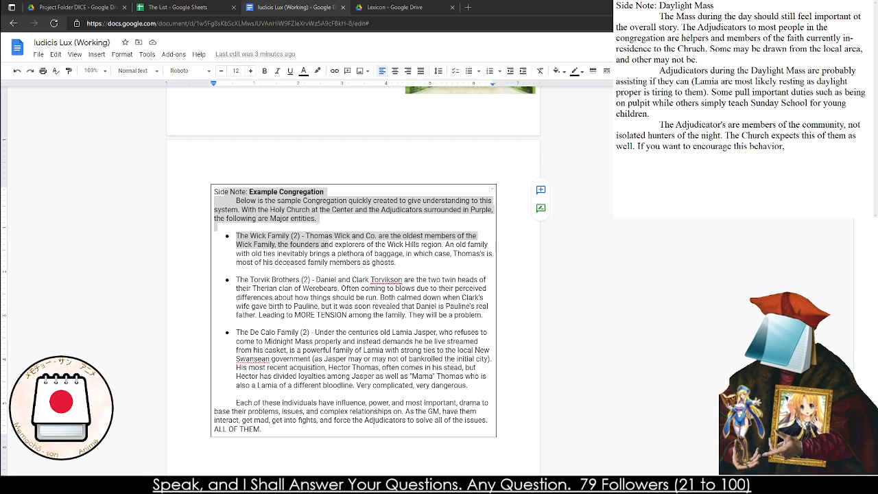
pyautogui.write(' allow them ')
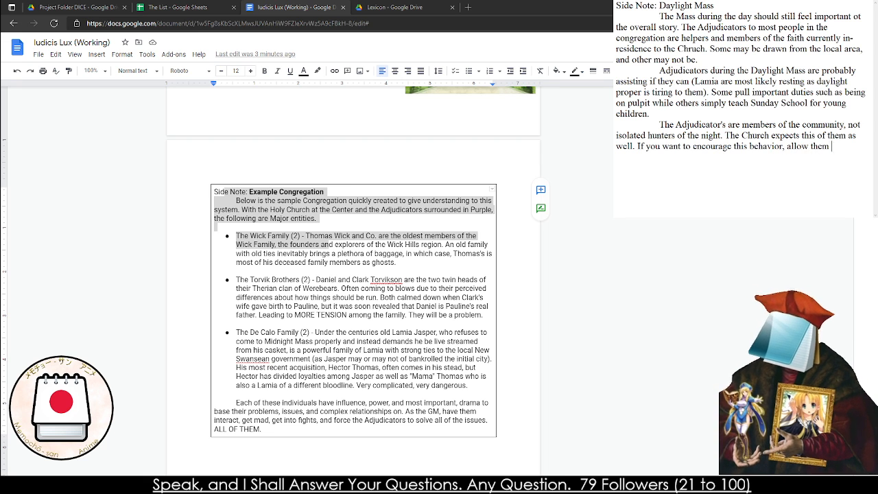
pyautogui.write('to restore Purity ')
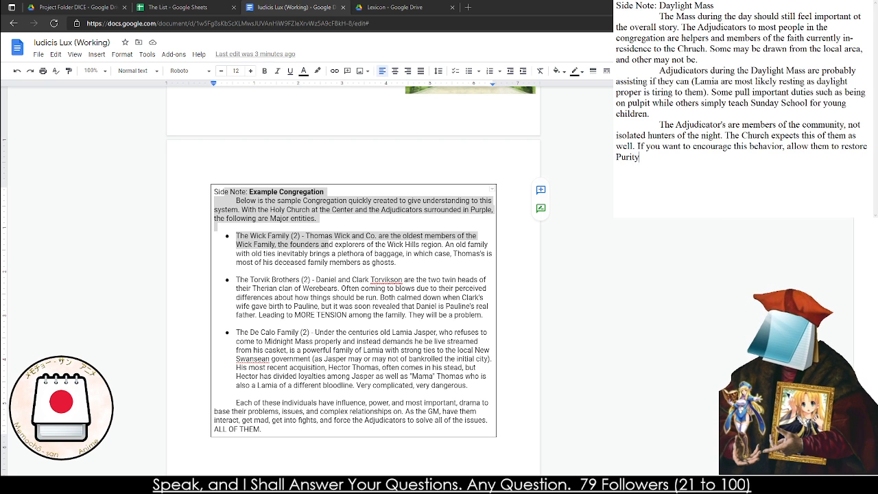
pyautogui.write('by partaki')
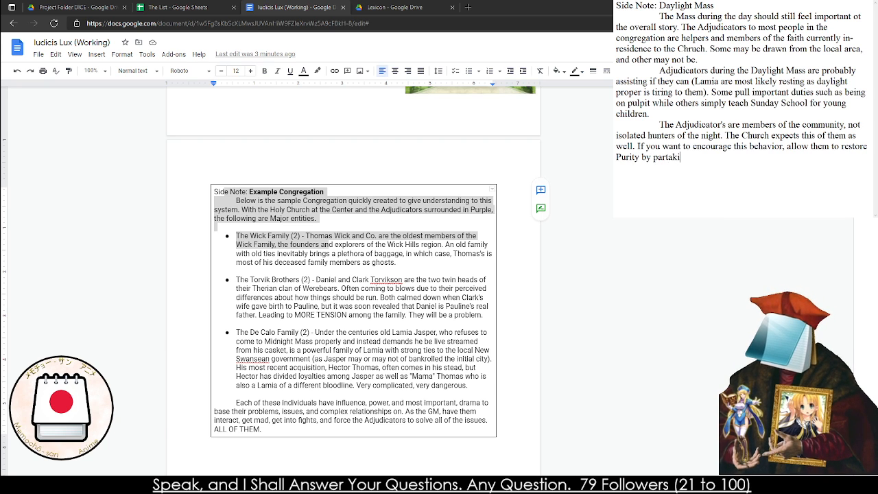
pyautogui.write('ng in activati')
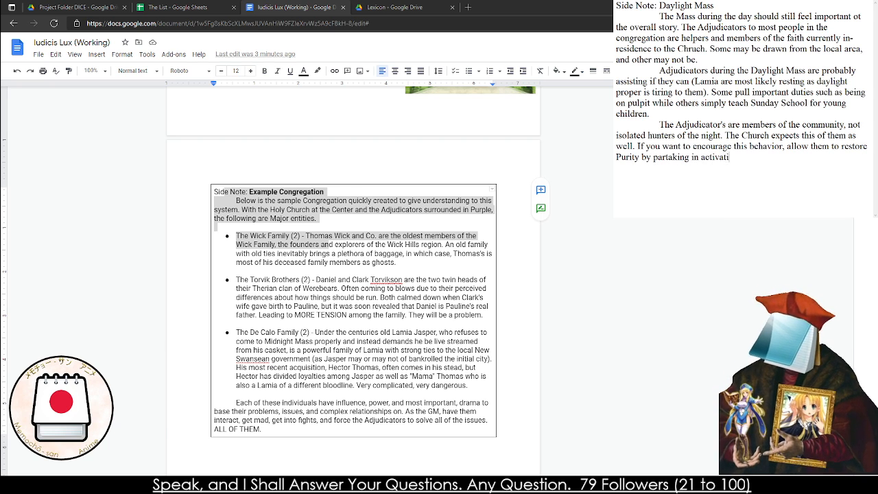
# Finish the "If you want to encourage this behavior," sentence with "allow them to restore Purity by partaking in small activities."
pyautogui.press('BackSpace')
pyautogui.press('BackSpace')
pyautogui.press('BackSpace')
pyautogui.press('BackSpace')
pyautogui.press('BackSpace')
pyautogui.press('BackSpace')
pyautogui.press('BackSpace')
pyautogui.press('BackSpace')
pyautogui.write('small')
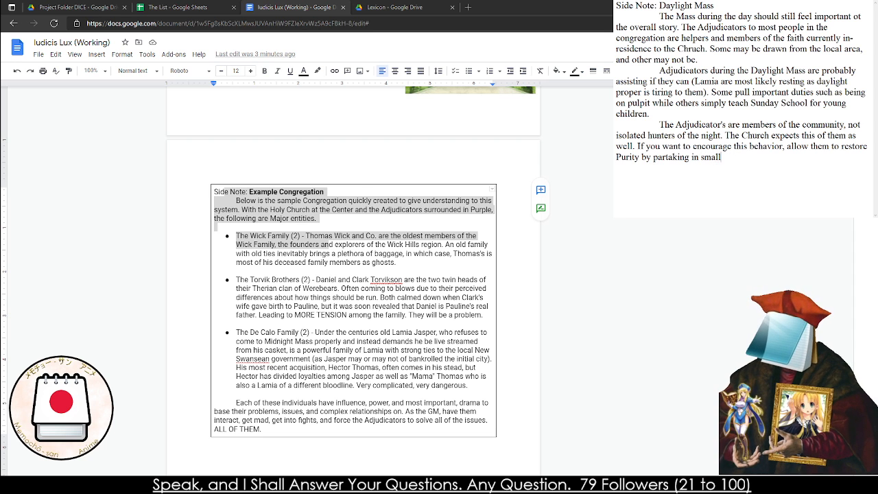
pyautogui.write(' activities.')
# Copy the whole Daylight Mass side note into a new single-cell table below the Example Congregation box
pyautogui.hotkey('ctrl', 'a')
pyautogui.scroll(-5, 199, 223)
pyautogui.click(197, 223)
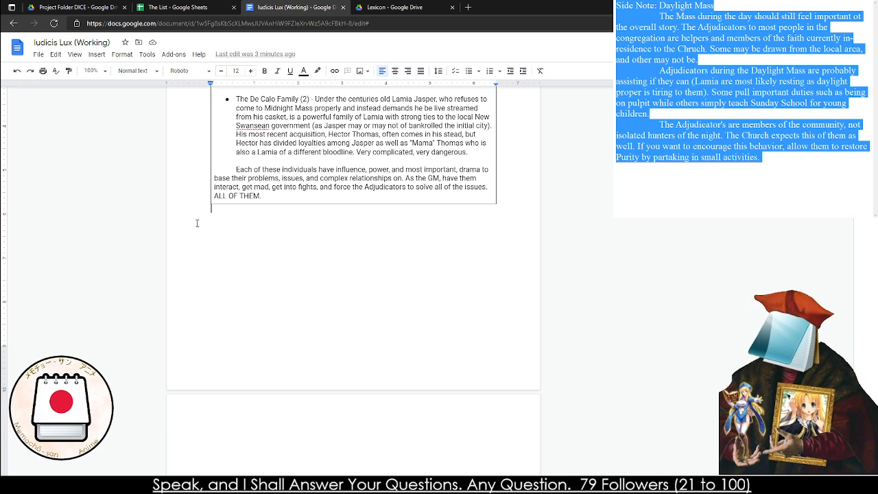
pyautogui.click(97, 55)
pyautogui.moveTo(113, 86)
pyautogui.click(194, 91)
pyautogui.write("Side Note: Daylight Mass \tThe Mass during the day should still feel important ot the overall story. The Adjudicators to most people in the congregation are helpers and members of the faith currently in residence to the Chruch. Some may be drawn from the local area, and other may not be. \tAdjudicators during the Daylight Mass are probably assisting if they can (Lamia are most likely resting as daylight proper is tiring to them). Some pull important duties such as being on pulpit while others simply teach Sunday School for young children. \tThe Adjudicator's are members of the community, not isolated hunters of the night. The Church expects this of them as well. If you want to encourage this behavior, allow them to restore Purity by partaking in small activities.")
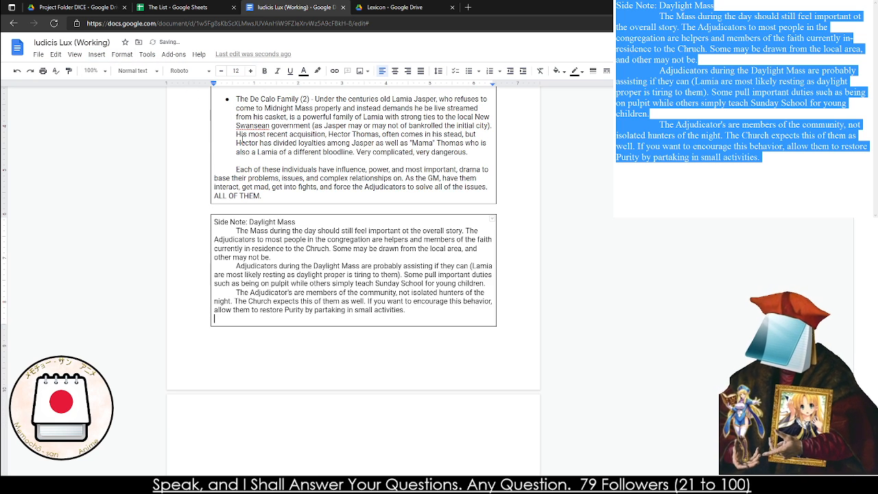
# Bold "Daylight Mass" in the pasted side note's title and correct "Chruch" to "Church"
pyautogui.moveTo(295, 223); pyautogui.dragTo(251, 229)
pyautogui.hotkey('ctrl', 'b')
pyautogui.click(316, 249)
pyautogui.click(333, 276)
# Correct "ot the" to "to the" and "other" to "others" in the side note's first paragraph
pyautogui.click(411, 231)
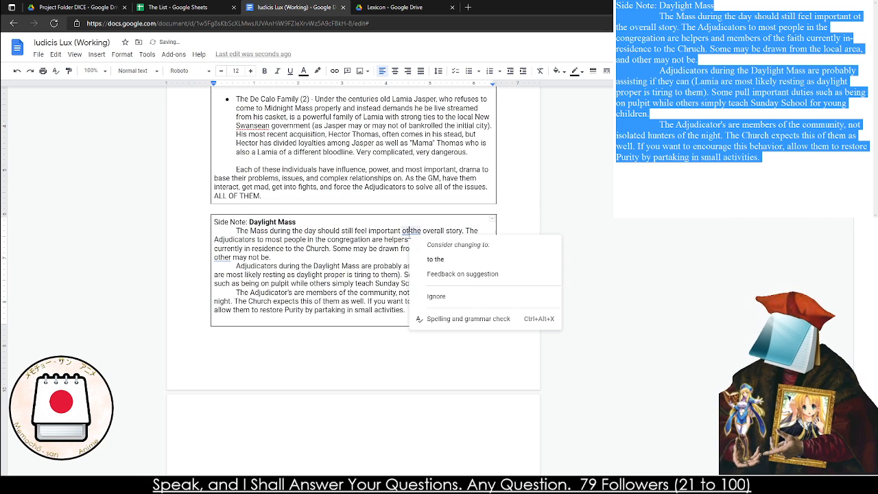
pyautogui.click(435, 259)
pyautogui.click(223, 257)
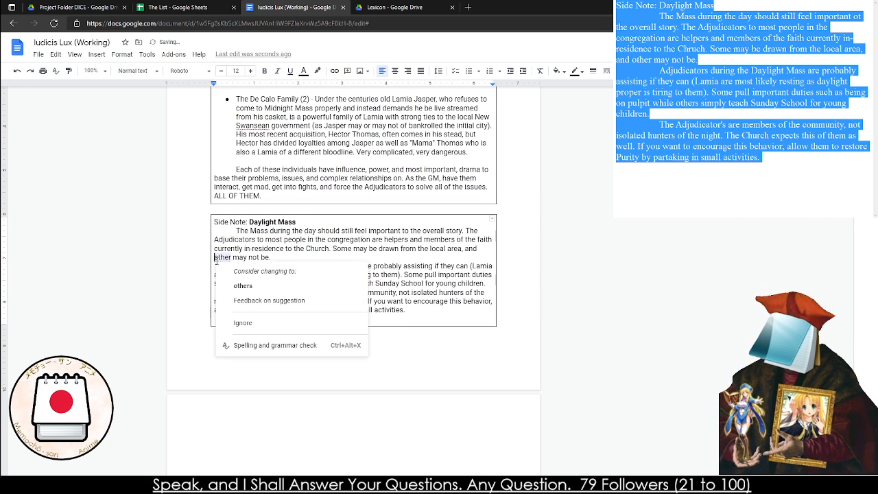
pyautogui.click(243, 286)
pyautogui.press('BackSpace')
# Look over the congregation relationship diagram and view the Adjudicator Advancement and the Congregation section at 150% zoom
pyautogui.scroll(-4, 240, 315)
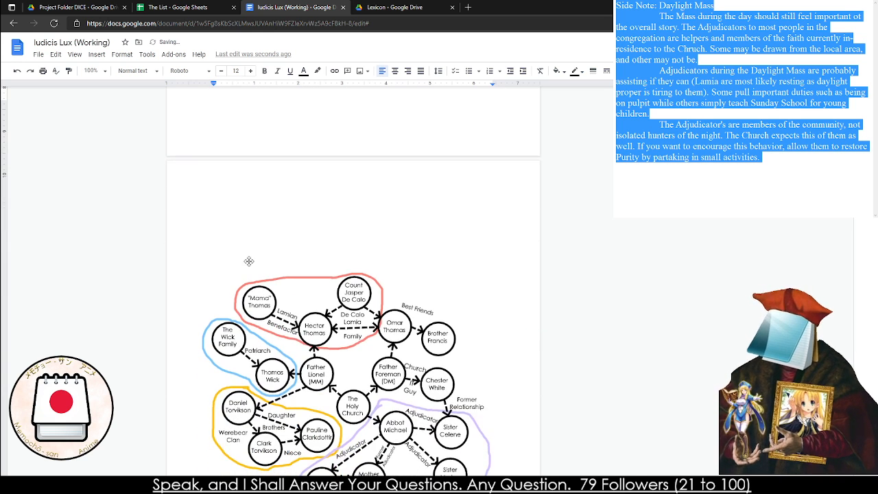
pyautogui.scroll(-1, 249, 259)
pyautogui.moveTo(314, 274); pyautogui.dragTo(314, 253)
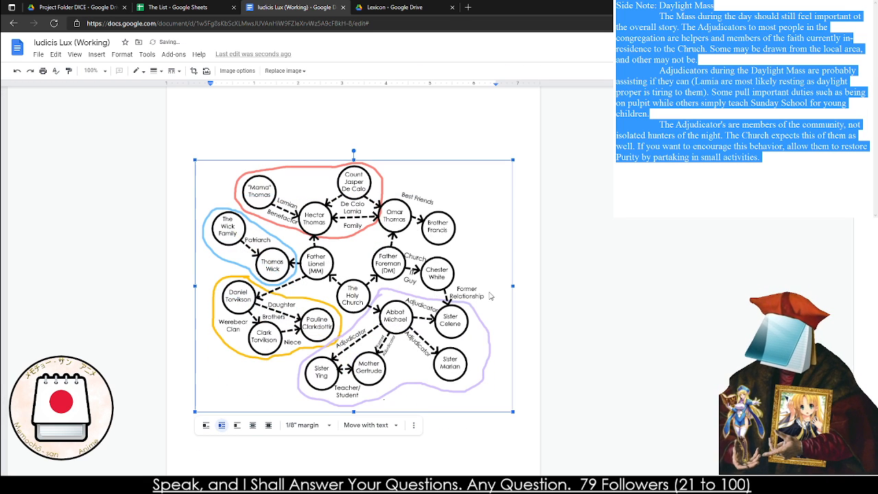
pyautogui.click(328, 422)
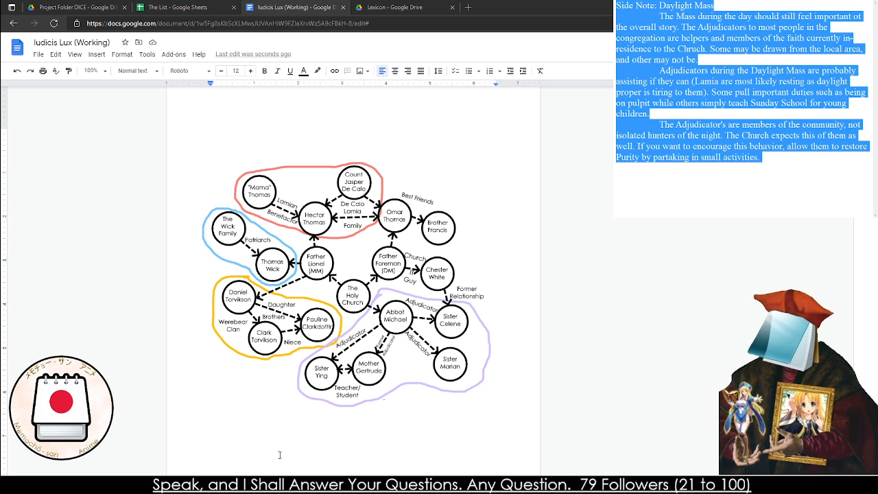
pyautogui.click(287, 5)
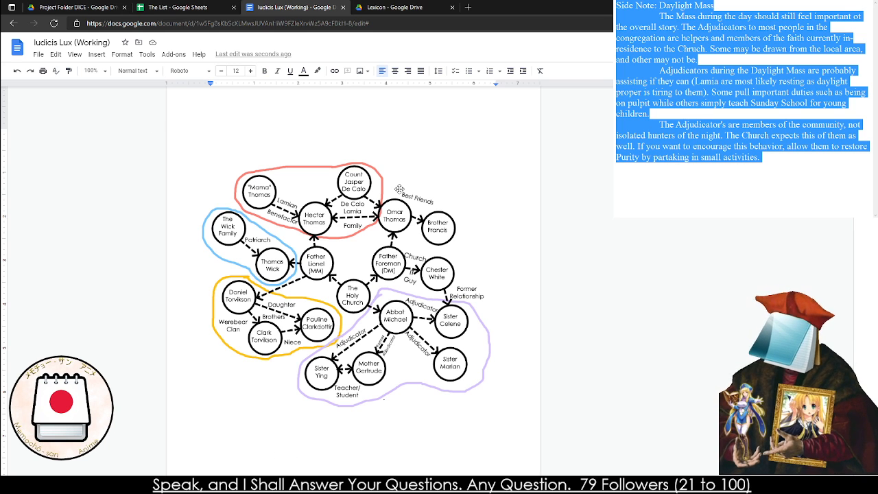
pyautogui.scroll(-5, 401, 181)
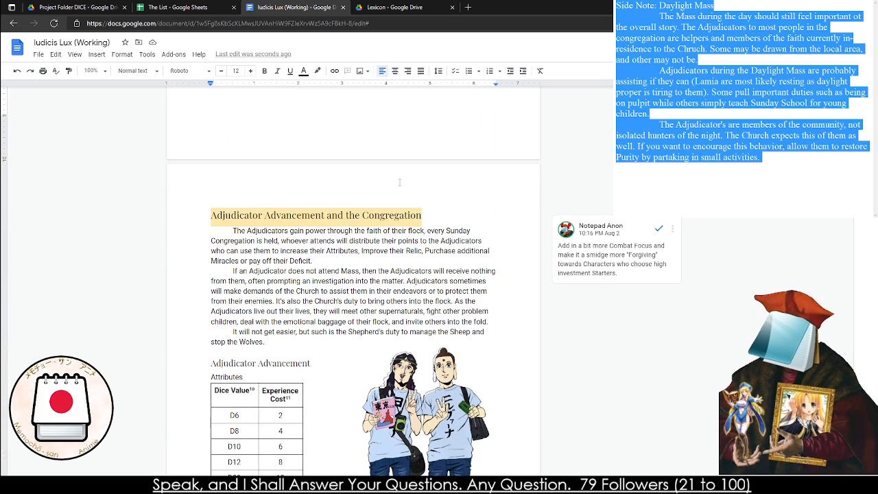
pyautogui.scroll(-2, 399, 182)
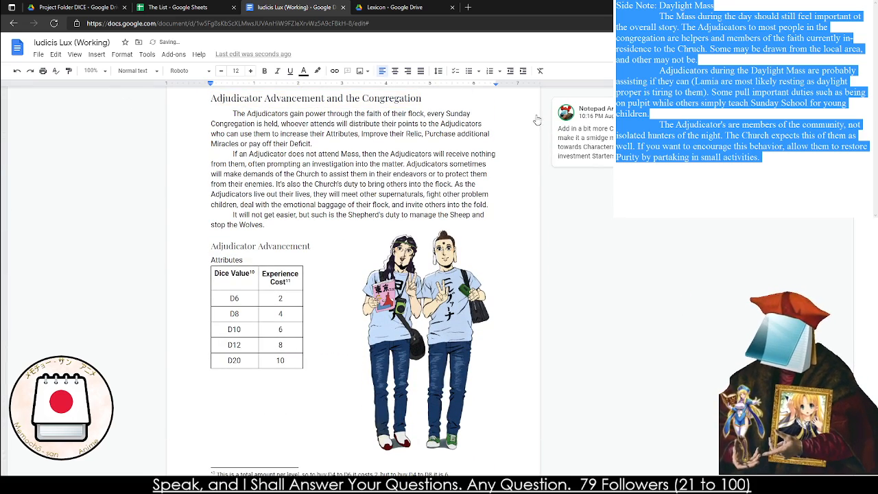
pyautogui.click(96, 71)
pyautogui.click(108, 186)
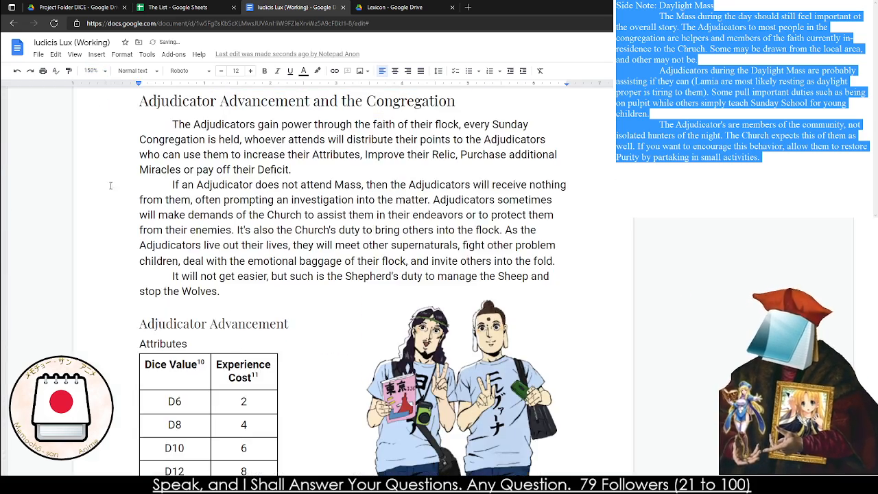
# Proofread the opening paragraph of the Adjudicator Advancement and the Congregation section
pyautogui.click(321, 170)
pyautogui.tripleClick(321, 170)
pyautogui.tripleClick(322, 170)
pyautogui.click(322, 170)
pyautogui.tripleClick(323, 170)
pyautogui.click(324, 169)
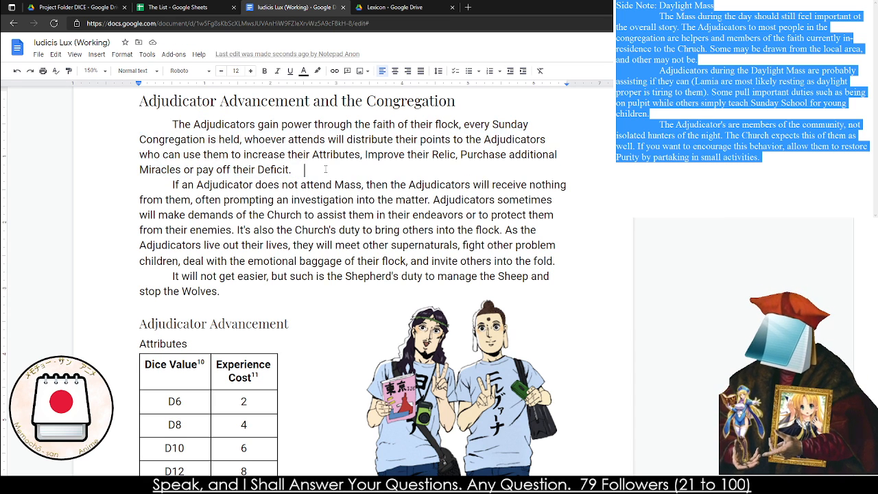
pyautogui.doubleClick(229, 154)
pyautogui.tripleClick(228, 153)
pyautogui.click(307, 156)
pyautogui.doubleClick(346, 160)
pyautogui.doubleClick(347, 171)
pyautogui.tripleClick(348, 171)
# Change the end of the section's first paragraph to "pay off their debts."
pyautogui.click(342, 169)
pyautogui.press('BackSpace')
pyautogui.press('BackSpace')
pyautogui.write('s.')
pyautogui.click(195, 185)
pyautogui.doubleClick(265, 171)
pyautogui.write('debts.')
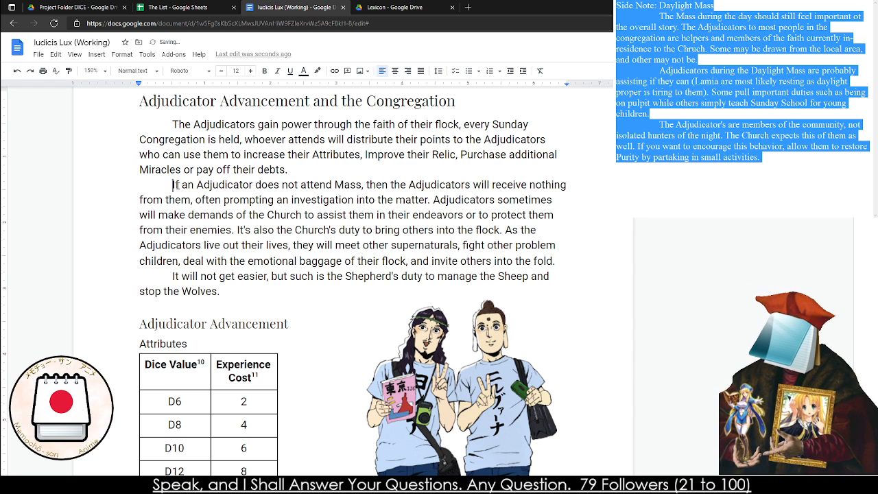
# Reword the start of the second paragraph to "If a Character or set of Characters does not attend Mass"
pyautogui.tripleClick(245, 199)
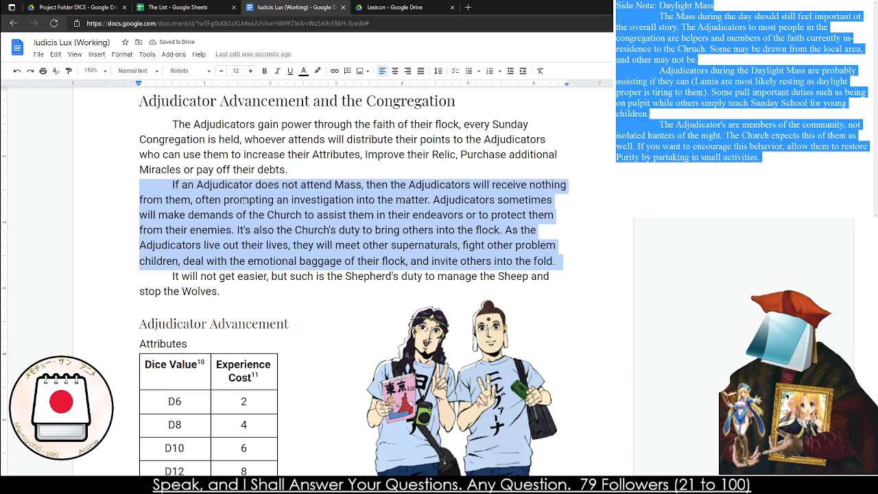
pyautogui.doubleClick(245, 200)
pyautogui.click(240, 200)
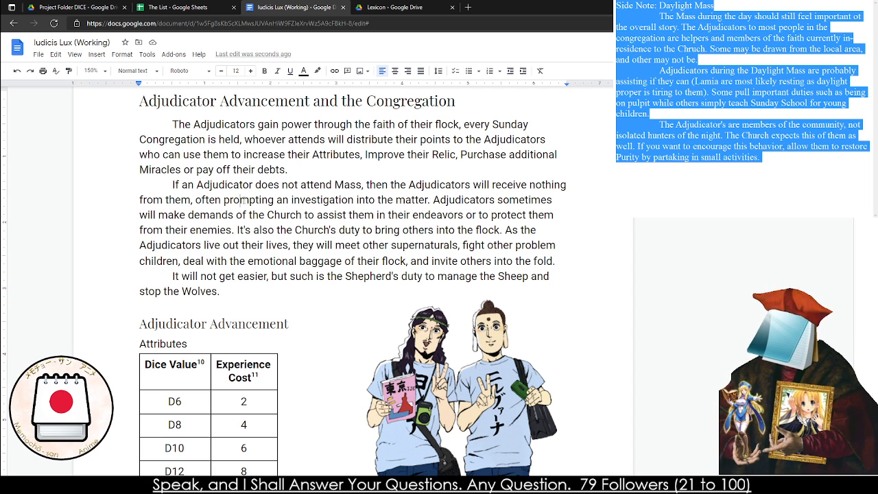
pyautogui.doubleClick(430, 184)
pyautogui.click(244, 185)
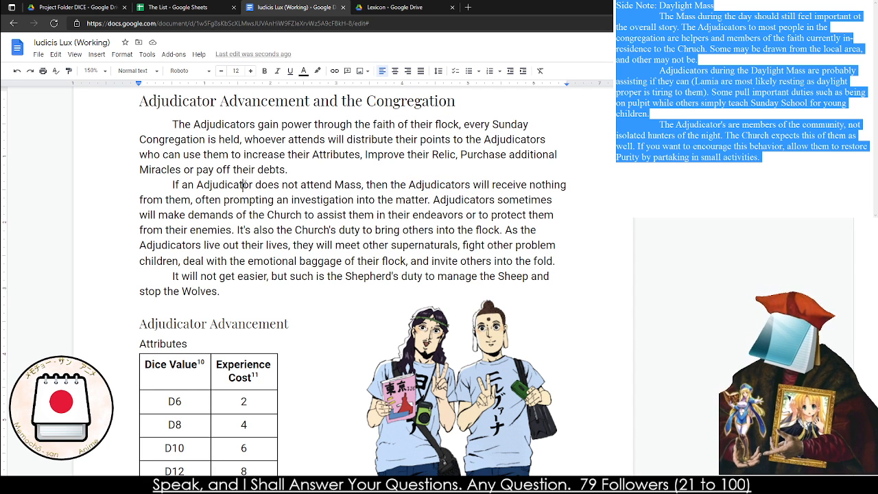
pyautogui.doubleClick(244, 185)
pyautogui.press('BackSpace')
pyautogui.press('BackSpace')
pyautogui.press('BackSpace')
pyautogui.write('Char')
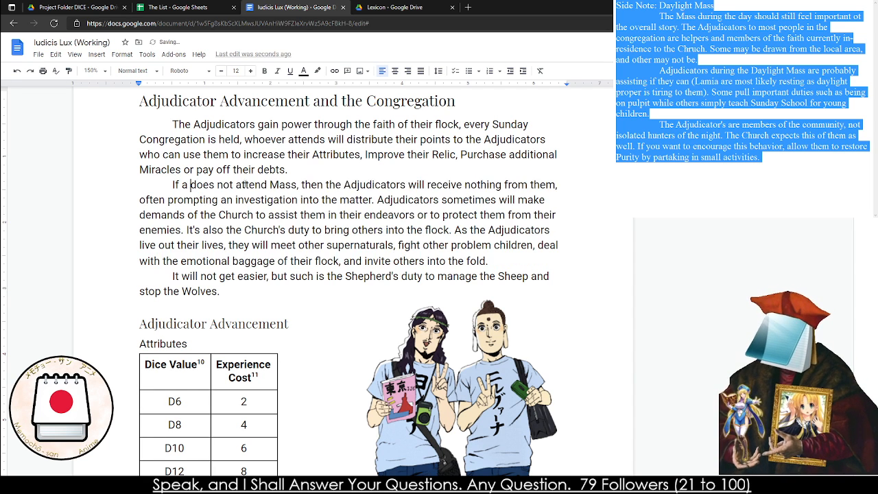
pyautogui.write('acter or set of')
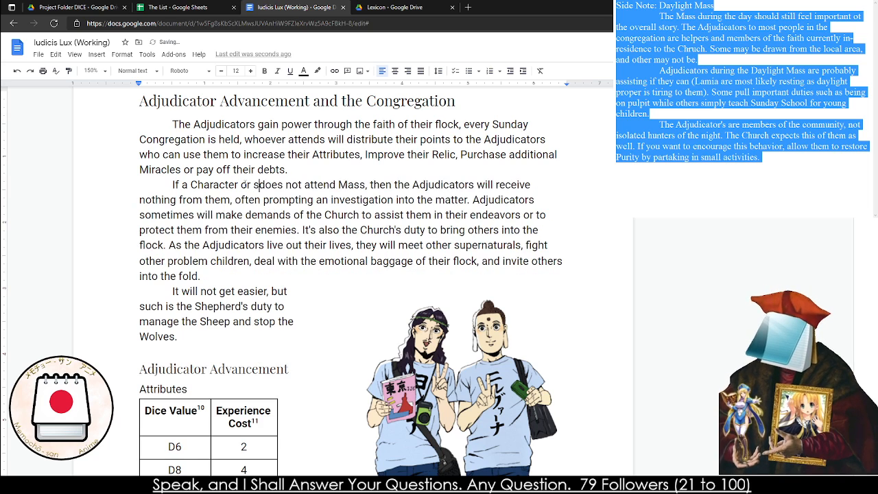
pyautogui.write(' Characters')
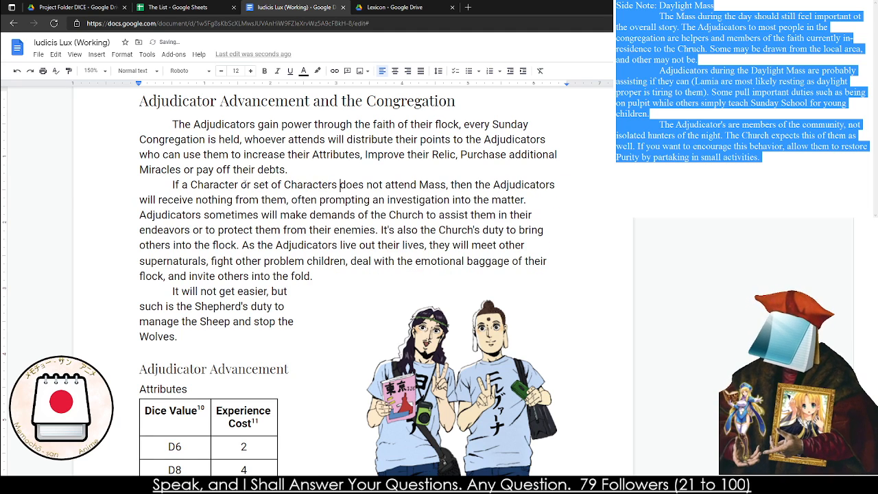
# Add a footnote after "set of Characters" reading "Often major member of a group must attend to gain the bonus."
pyautogui.scroll(-5, 242, 185)
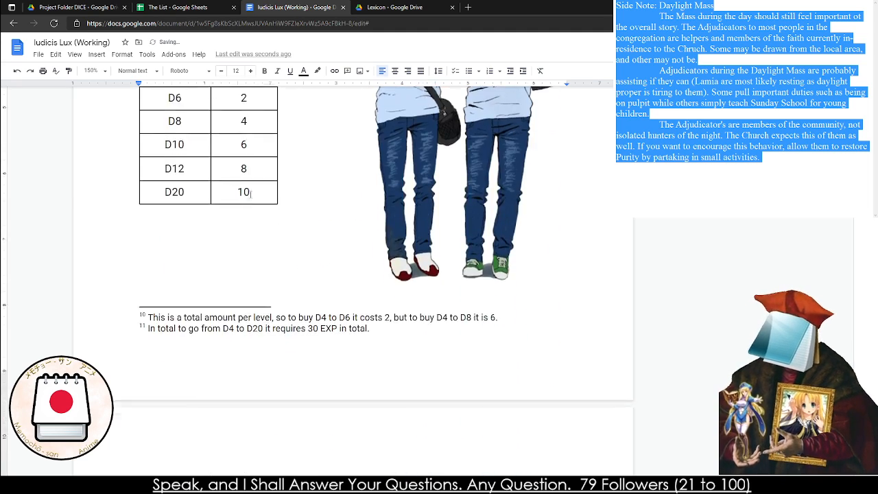
pyautogui.scroll(5, 261, 184)
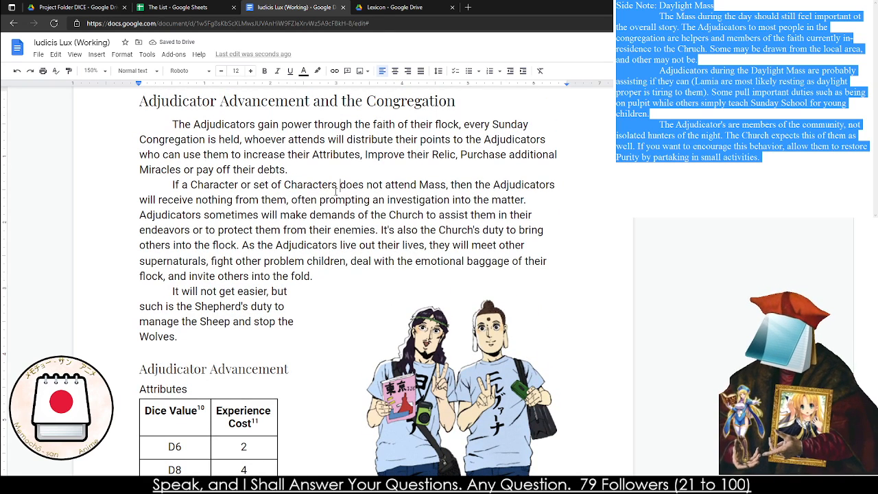
pyautogui.click(97, 55)
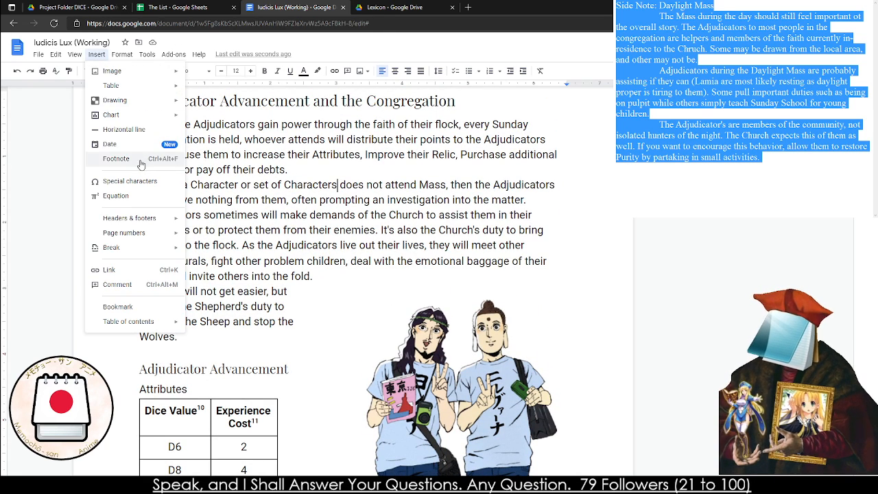
pyautogui.click(116, 158)
pyautogui.write('Often')
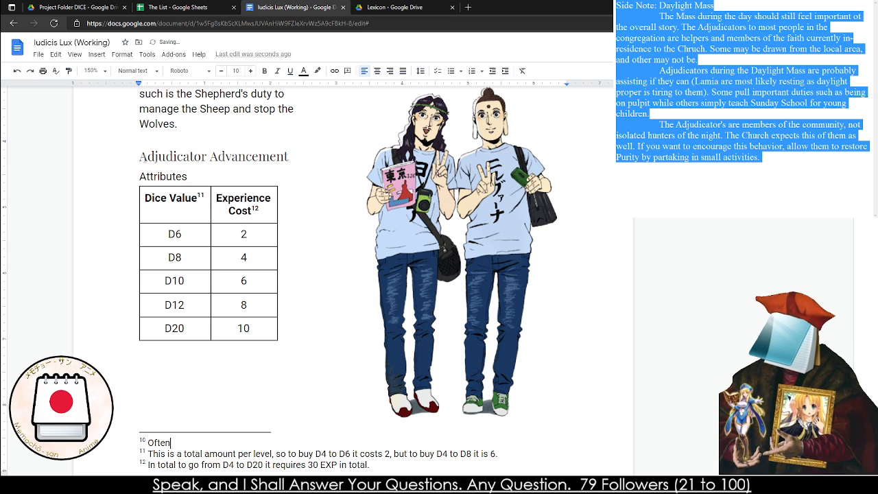
pyautogui.write(' major membe')
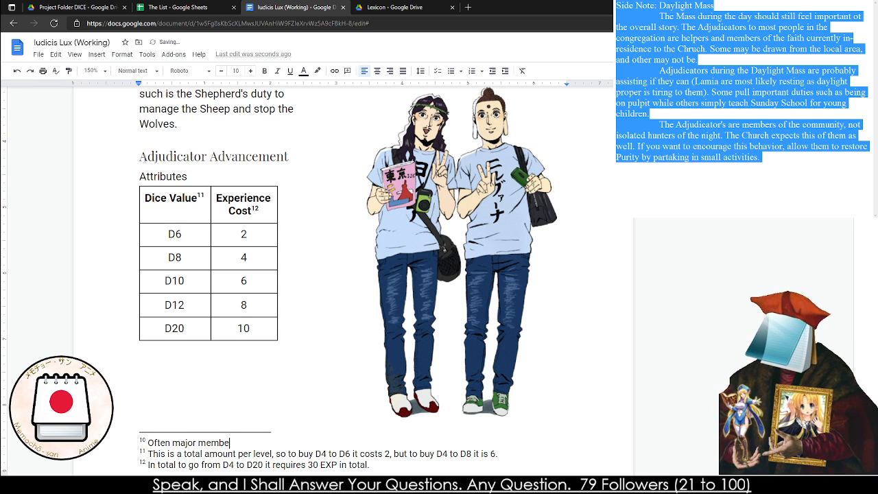
pyautogui.write('r of a ')
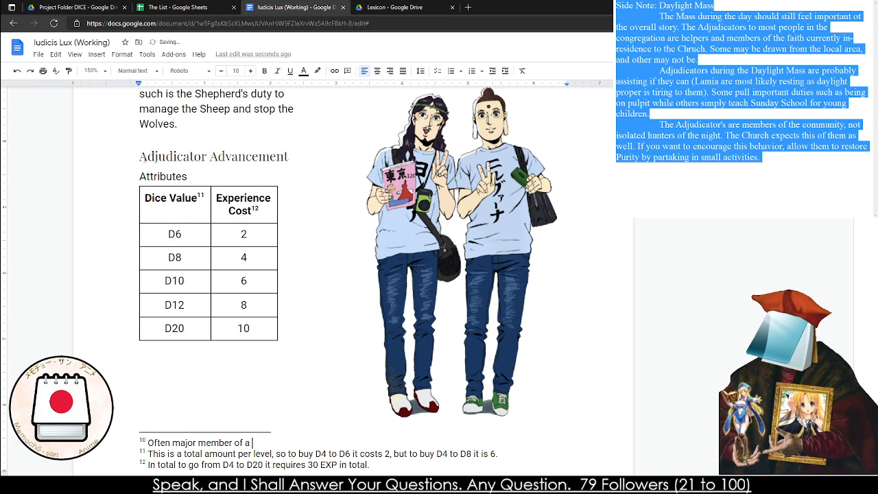
pyautogui.write('group must att')
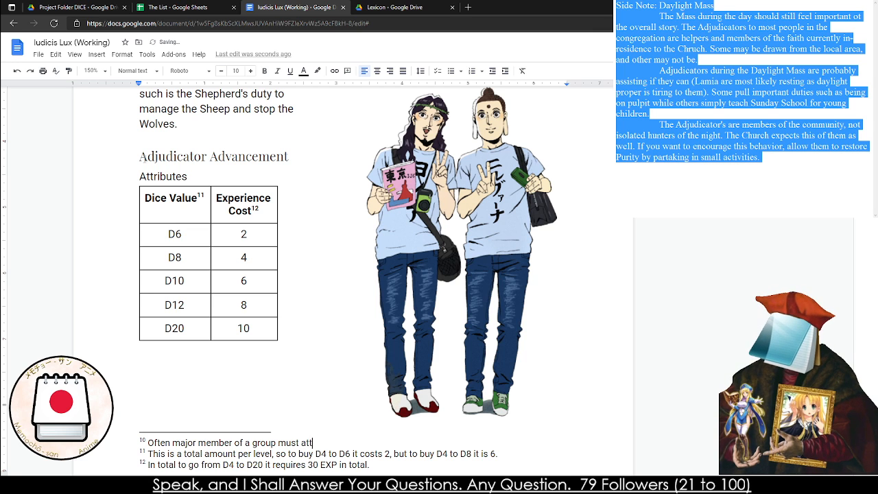
pyautogui.write('end to gain the bonus.')
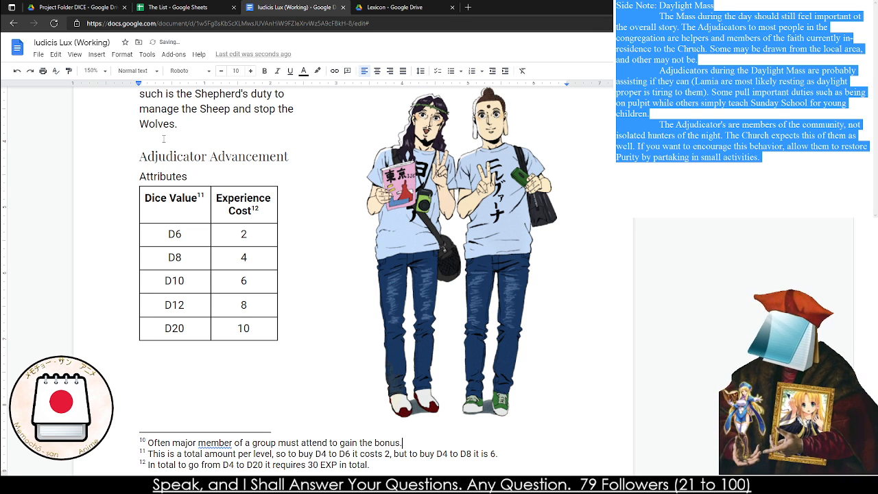
# Proofread the rest of the second paragraph, from the demands made of the Church to inviting others into the fold
pyautogui.scroll(5, 163, 138)
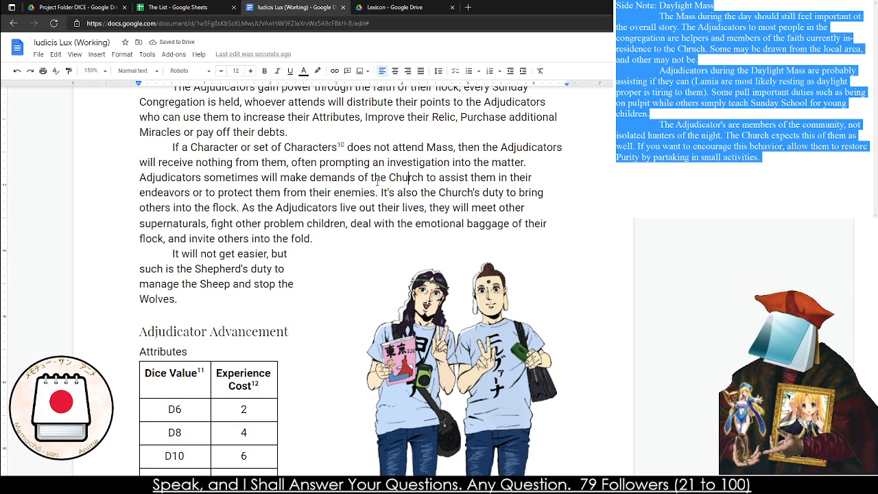
pyautogui.moveTo(224, 192); pyautogui.dragTo(330, 205)
pyautogui.click(381, 193)
pyautogui.click(242, 207)
pyautogui.moveTo(242, 207)
pyautogui.mouseDown()
pyautogui.moveTo(331, 233)
pyautogui.moveTo(314, 239)
pyautogui.moveTo(240, 210)
pyautogui.mouseUp()
pyautogui.click(234, 222)
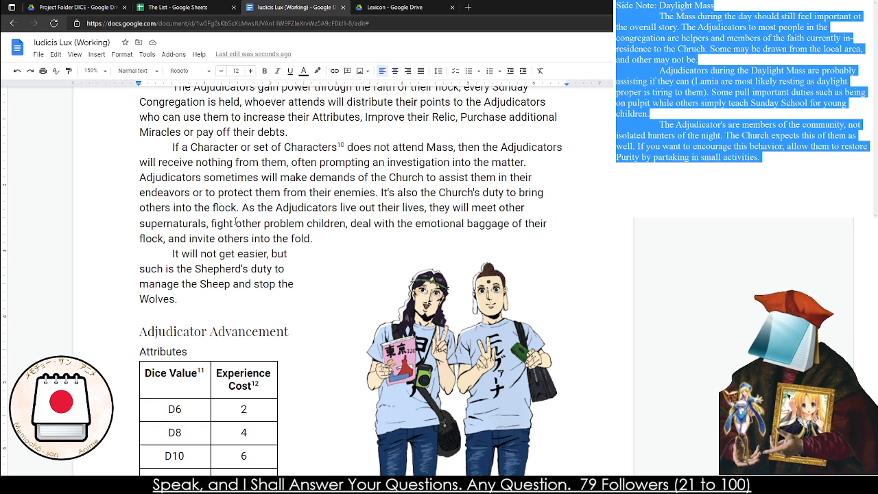
pyautogui.scroll(-1, 236, 221)
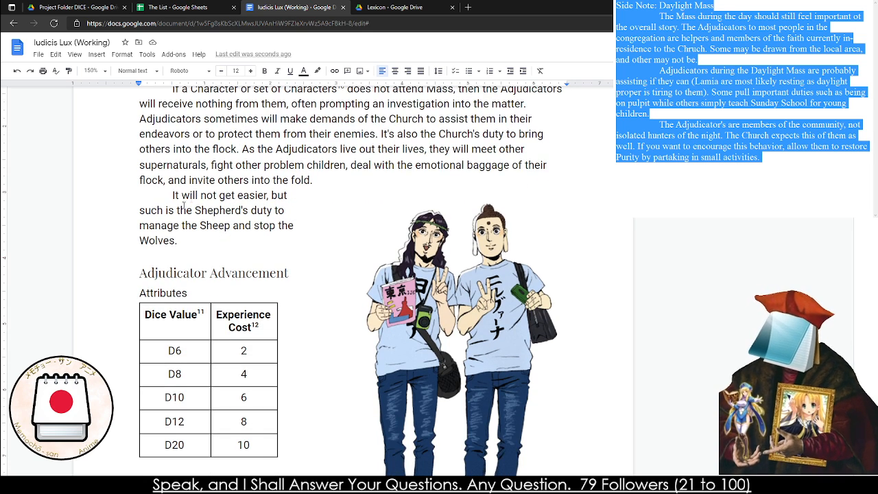
# Review the section's closing paragraph about the Shepherd's duty and the Adjudicator Advancement cost tables with their footnotes
pyautogui.keyDown('shift'); pyautogui.click(200, 232); pyautogui.keyUp('shift')
pyautogui.click(178, 241)
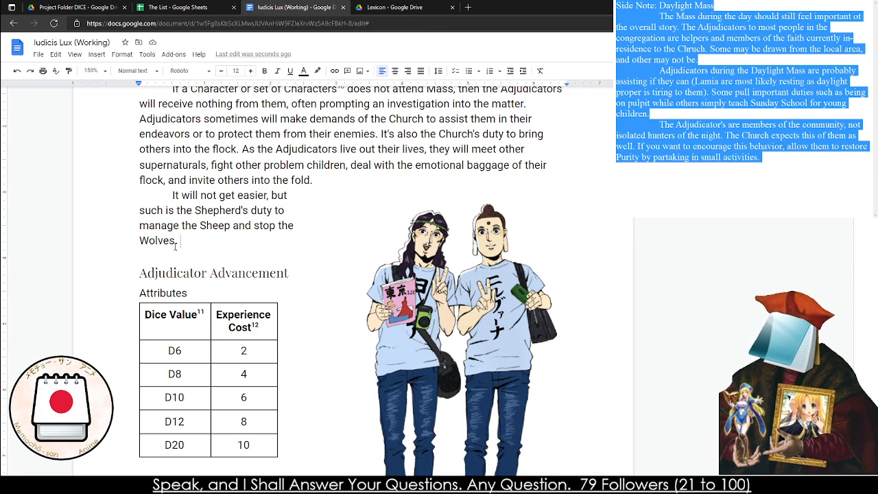
pyautogui.moveTo(199, 208); pyautogui.dragTo(181, 241)
pyautogui.click(180, 241)
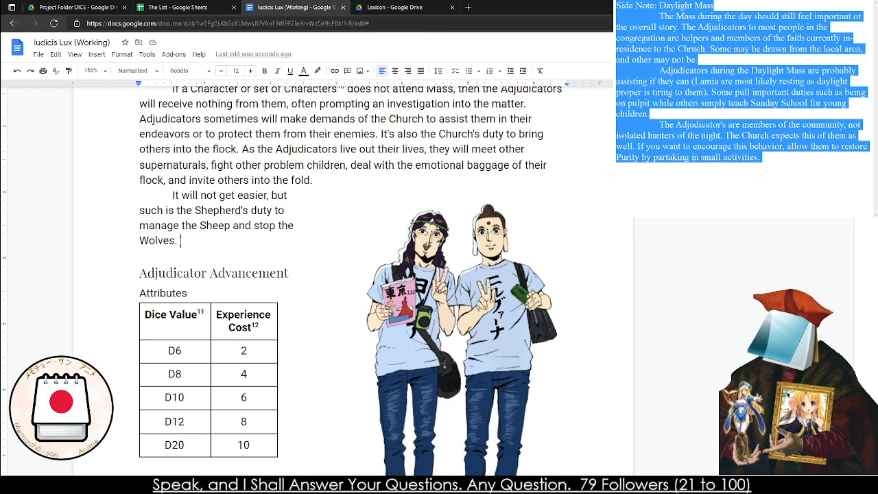
pyautogui.scroll(-1, 180, 241)
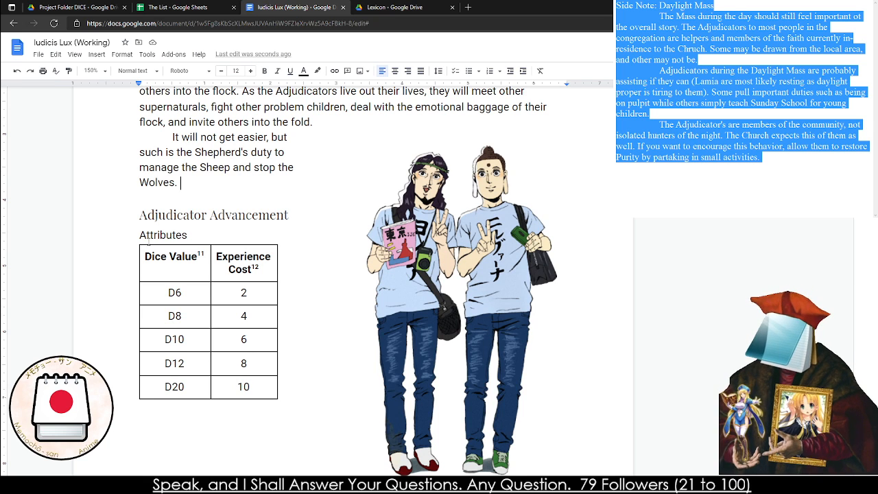
pyautogui.scroll(-2, 203, 257)
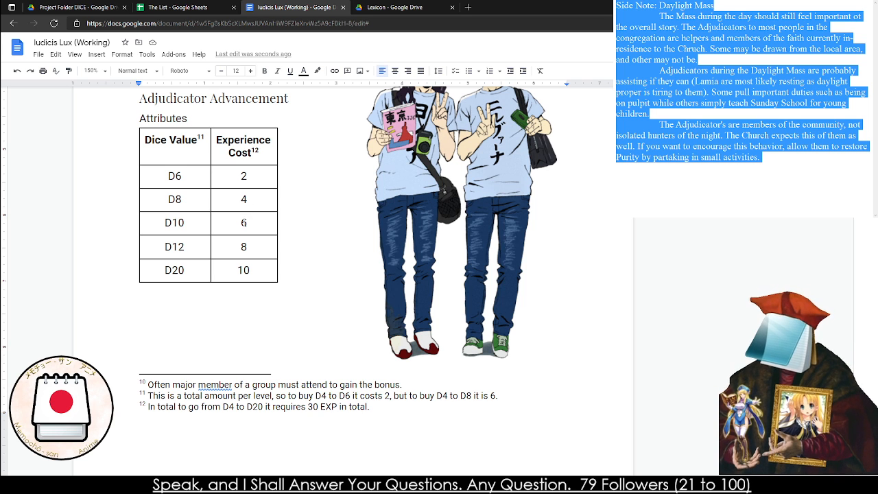
pyautogui.scroll(-6, 274, 205)
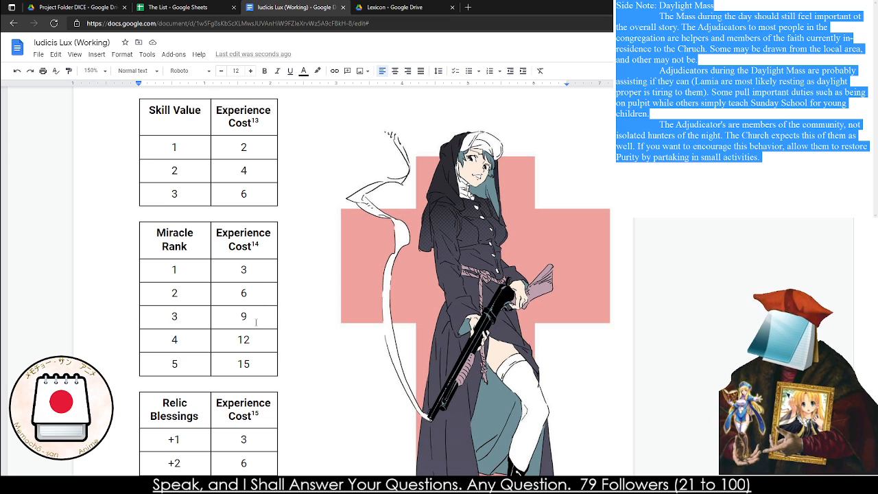
pyautogui.scroll(-1, 243, 336)
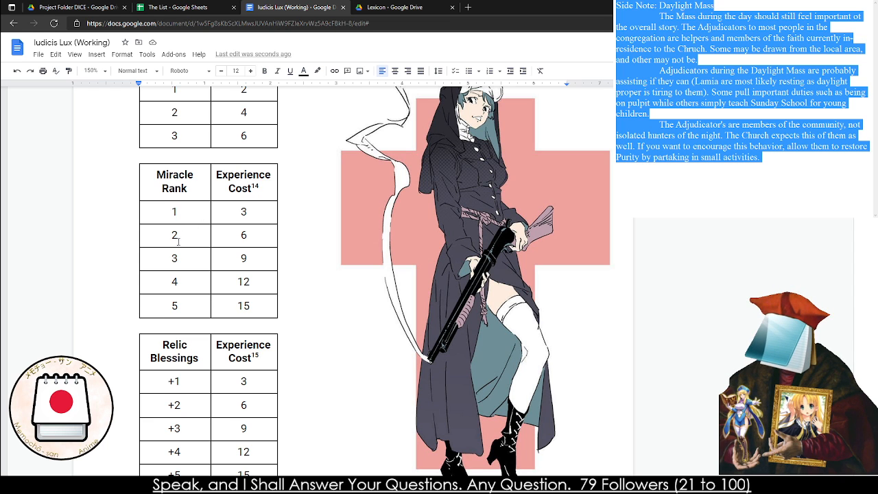
pyautogui.scroll(-5, 178, 238)
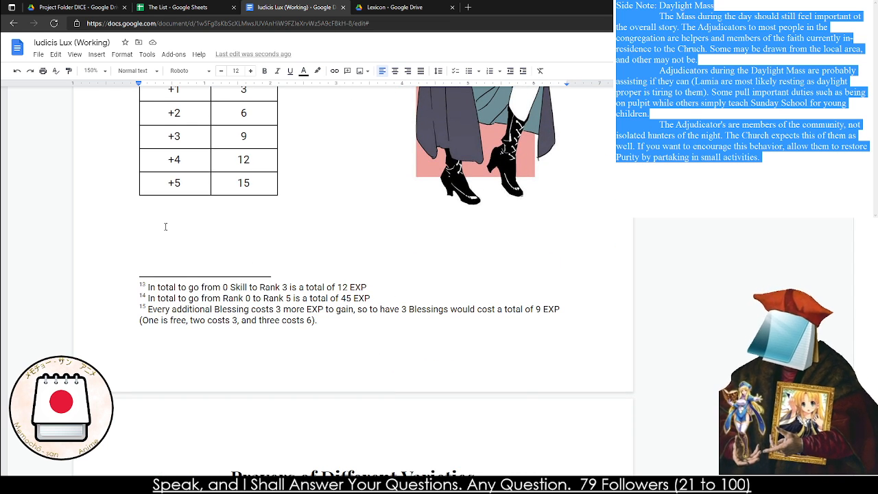
pyautogui.scroll(4, 165, 226)
pyautogui.scroll(-6, 165, 226)
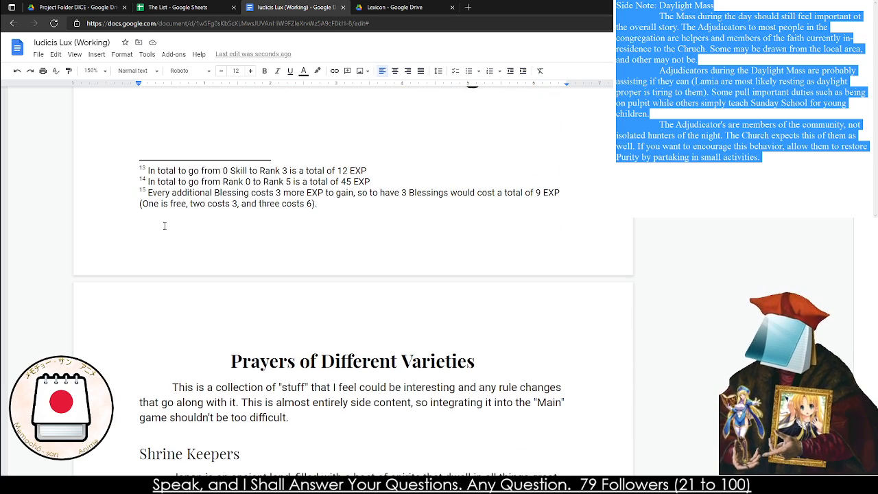
pyautogui.scroll(4, 164, 226)
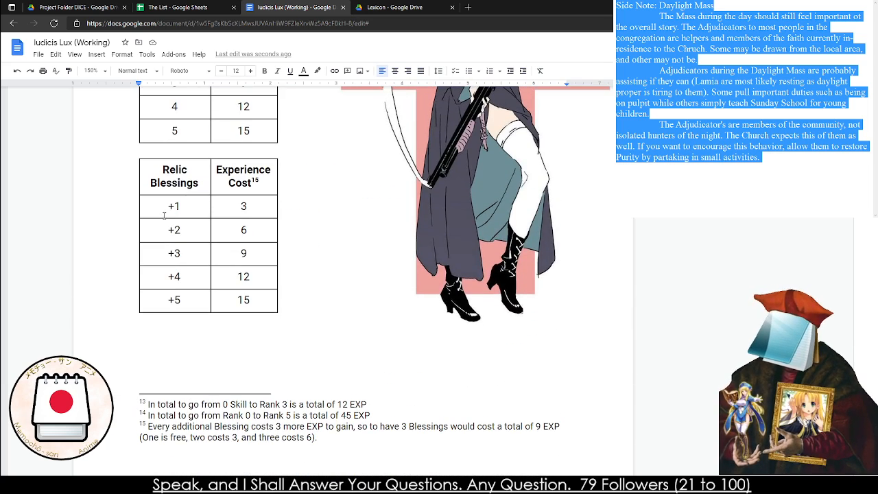
pyautogui.click(177, 210)
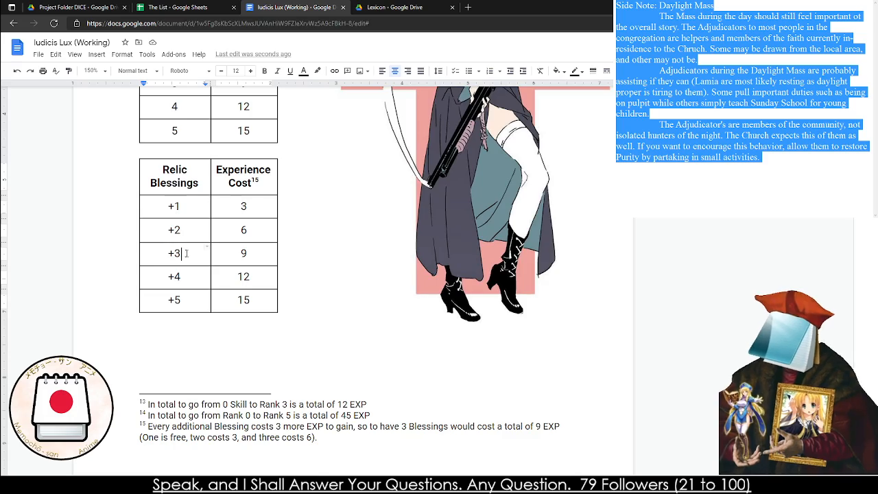
# Correct the misspelled word "monsterous" in the first Core Conceit Changes bullet about the family's "Continued Line"
pyautogui.scroll(-5, 177, 251)
pyautogui.scroll(-20, 183, 254)
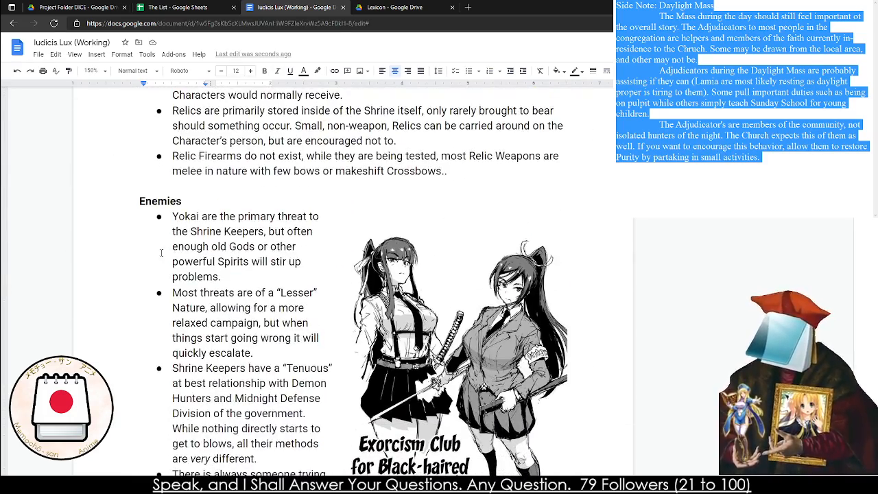
pyautogui.scroll(-2, 161, 252)
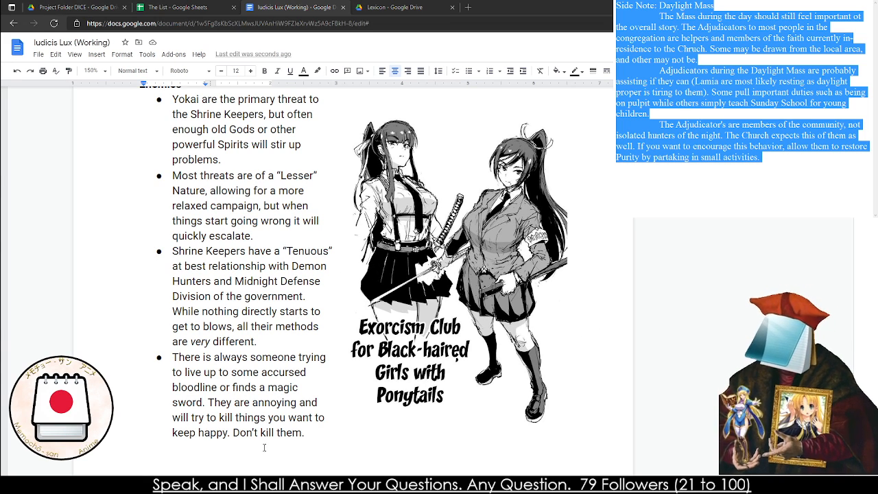
pyautogui.scroll(-10, 224, 389)
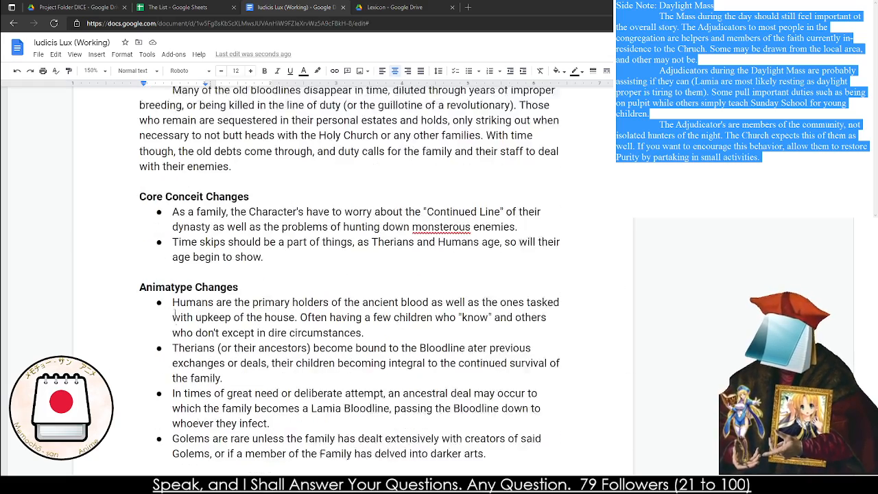
pyautogui.click(190, 297)
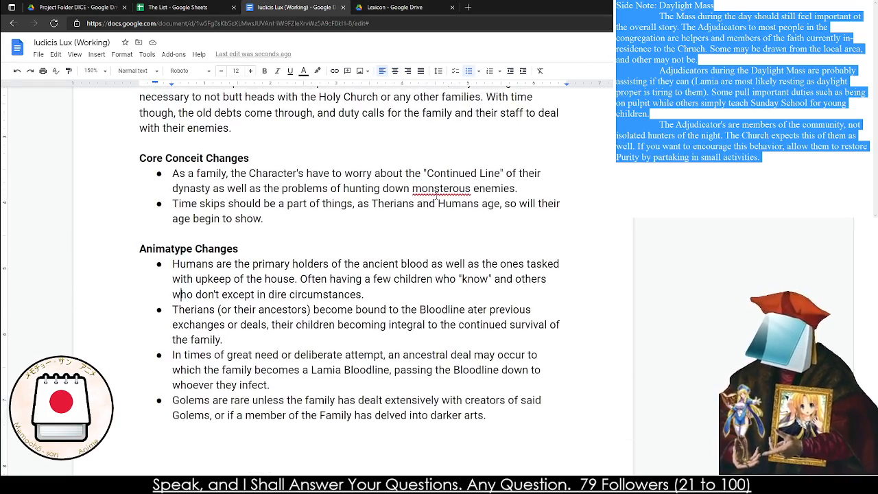
pyautogui.rightClick(436, 190)
pyautogui.click(468, 211)
# Look back through the Miracles & Relics Changes and the Therian, Lamian and Adjudicator miracle entries for remaining errors
pyautogui.scroll(-15, 425, 214)
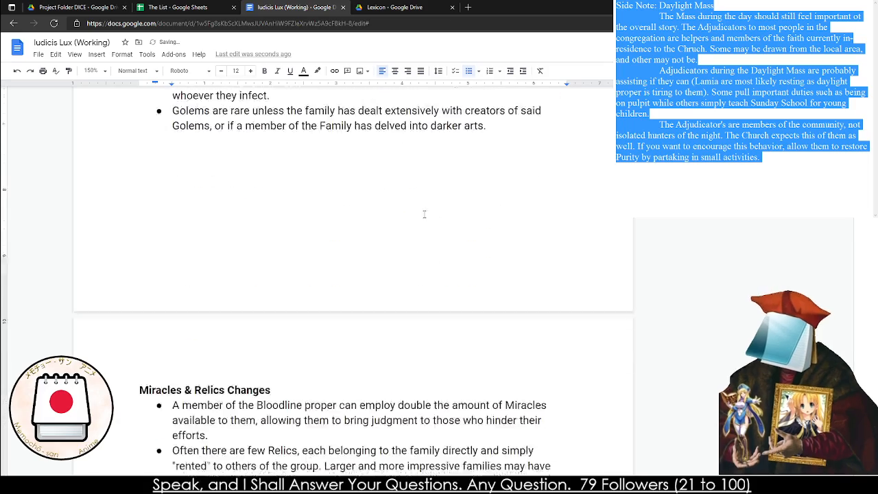
pyautogui.scroll(15, 421, 217)
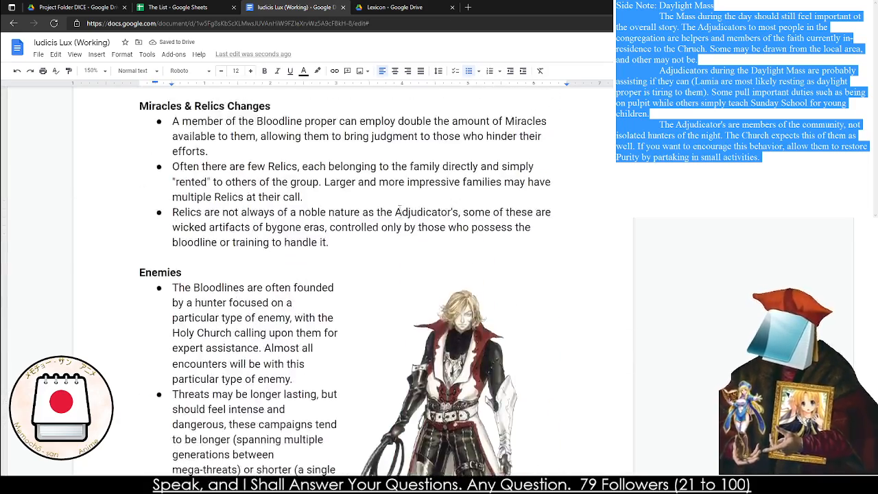
pyautogui.scroll(15, 422, 217)
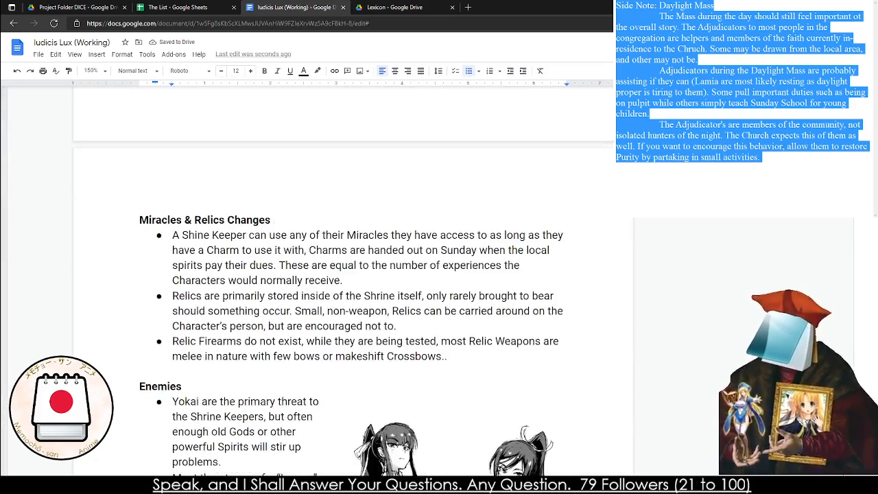
pyautogui.scroll(-10, 422, 217)
pyautogui.scroll(3, 422, 218)
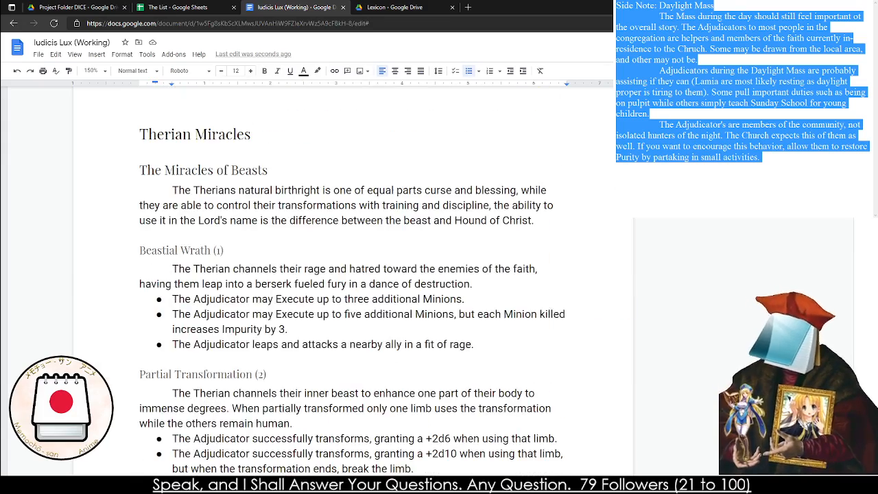
pyautogui.scroll(2, 342, 297)
pyautogui.scroll(-5, 342, 298)
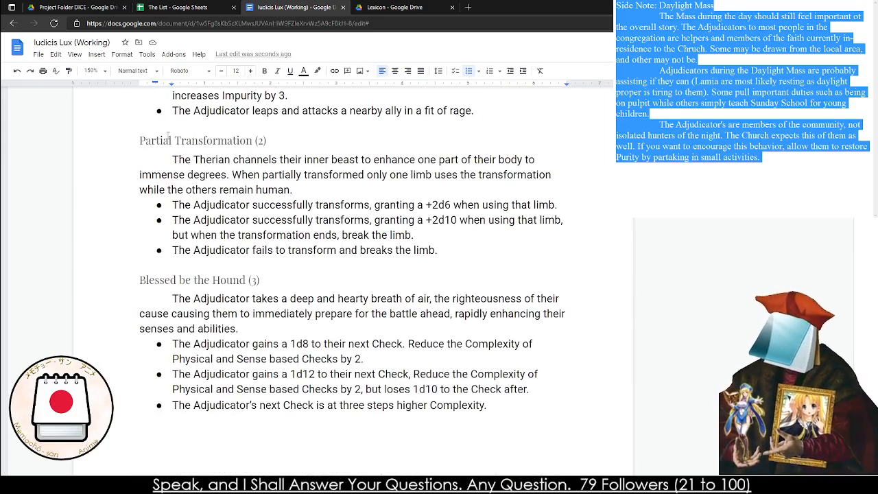
pyautogui.keyDown('shift'); pyautogui.click(436, 249); pyautogui.keyUp('shift')
pyautogui.click(433, 250)
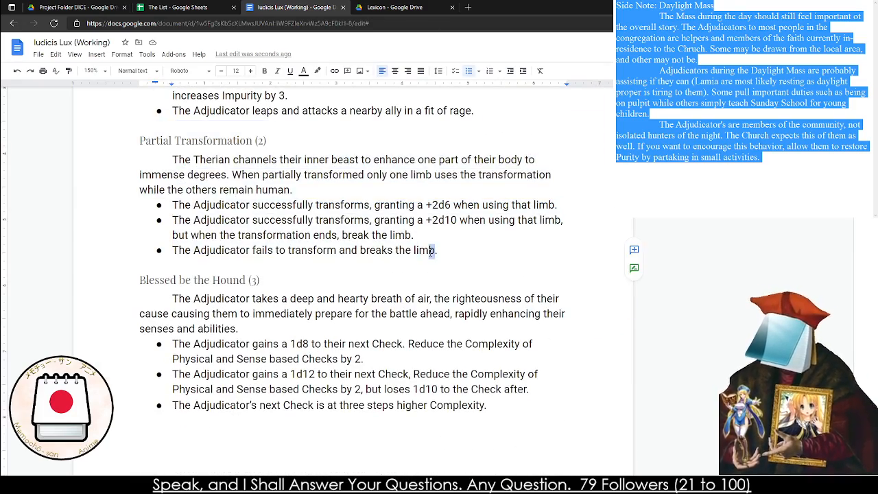
pyautogui.scroll(15, 433, 250)
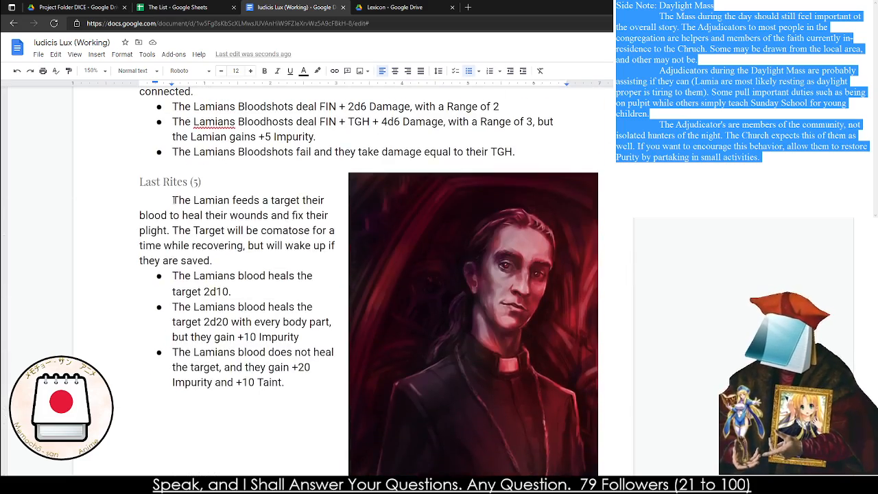
pyautogui.keyDown('shift'); pyautogui.click(250, 365); pyautogui.keyUp('shift')
pyautogui.scroll(20, 252, 365)
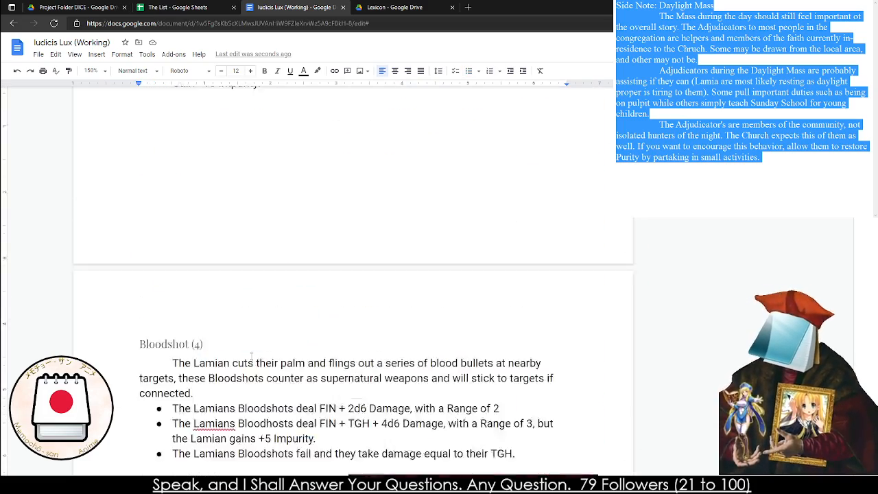
pyautogui.scroll(20, 253, 363)
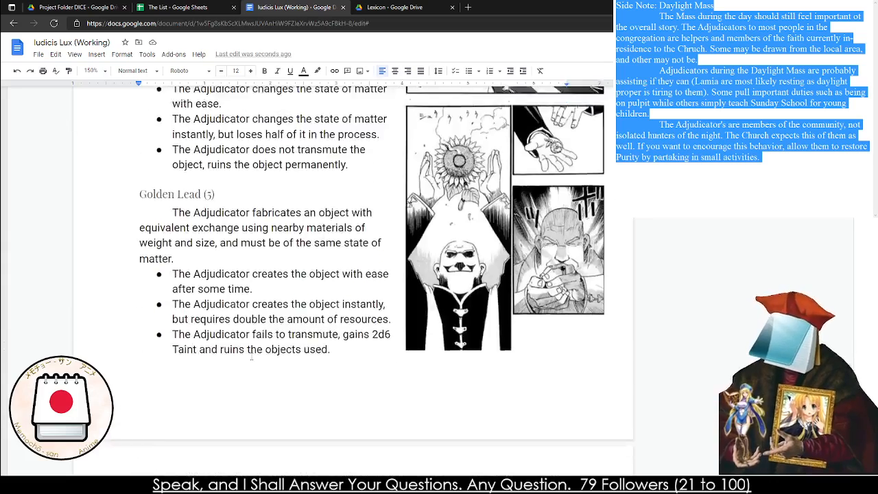
pyautogui.scroll(10, 183, 334)
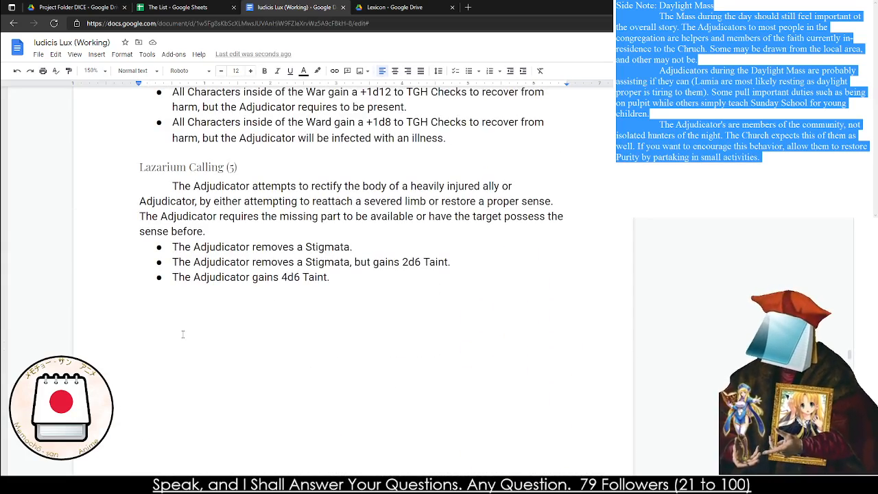
# Correct the mistyped "Exorcismi s" at the start of The Miracles of Exorcism introduction using the suggested spelling
pyautogui.scroll(20, 183, 334)
pyautogui.scroll(20, 206, 325)
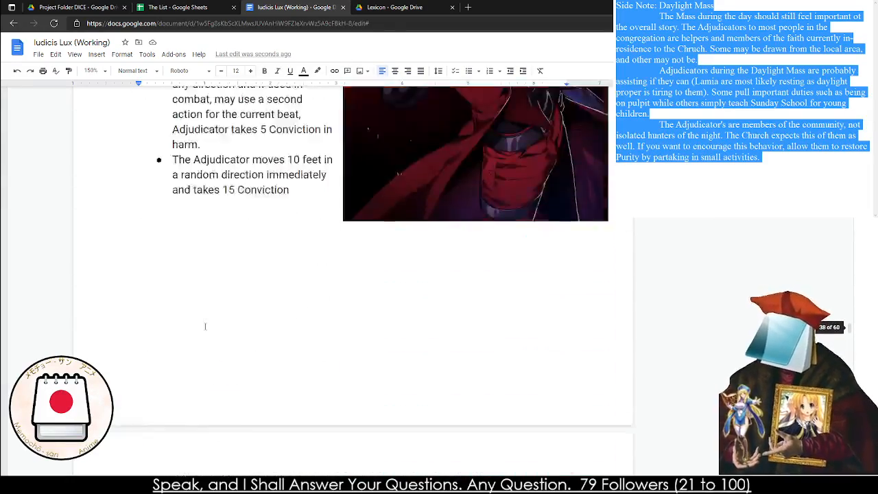
pyautogui.scroll(-5, 204, 327)
pyautogui.rightClick(203, 229)
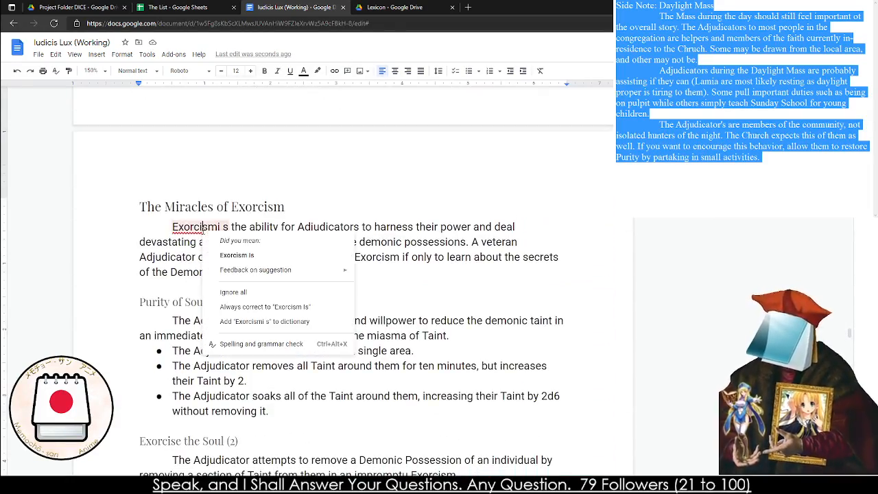
pyautogui.click(236, 255)
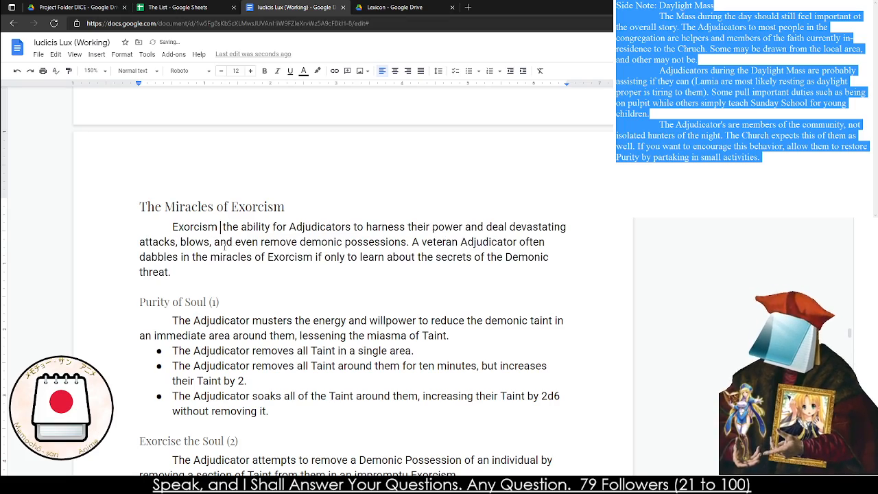
# Update the table of contents near the start of the document
pyautogui.scroll(15, 226, 245)
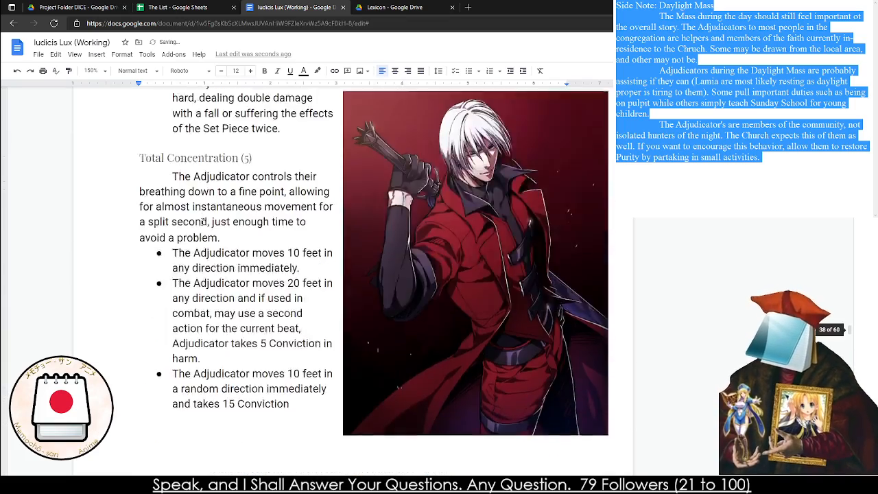
pyautogui.scroll(20, 192, 215)
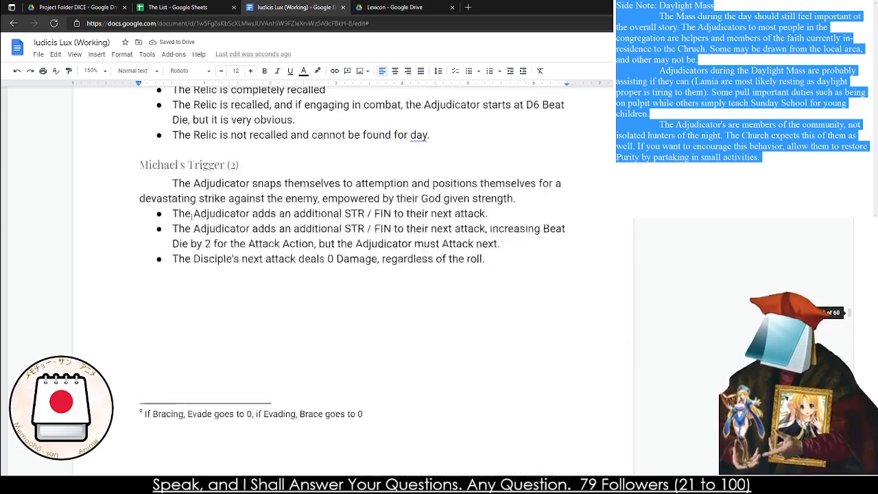
pyautogui.scroll(6, 275, 221)
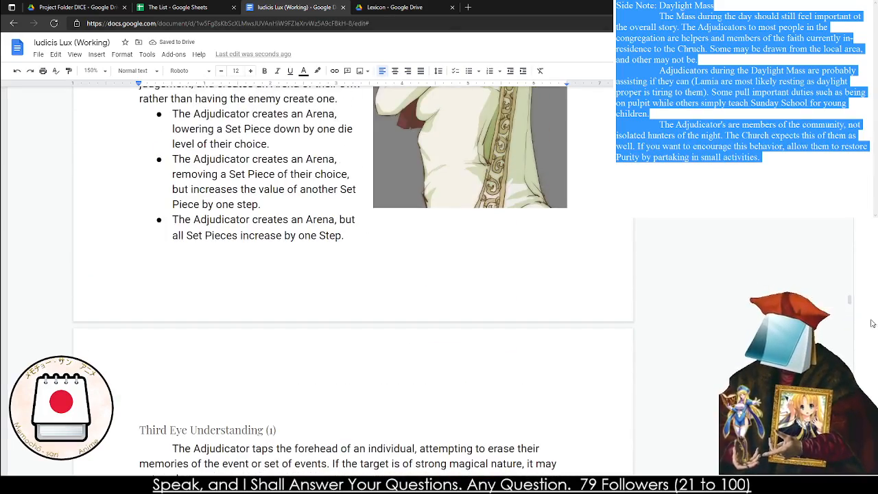
pyautogui.moveTo(850, 300); pyautogui.dragTo(851, 89)
pyautogui.scroll(-14, 230, 298)
pyautogui.click(161, 295)
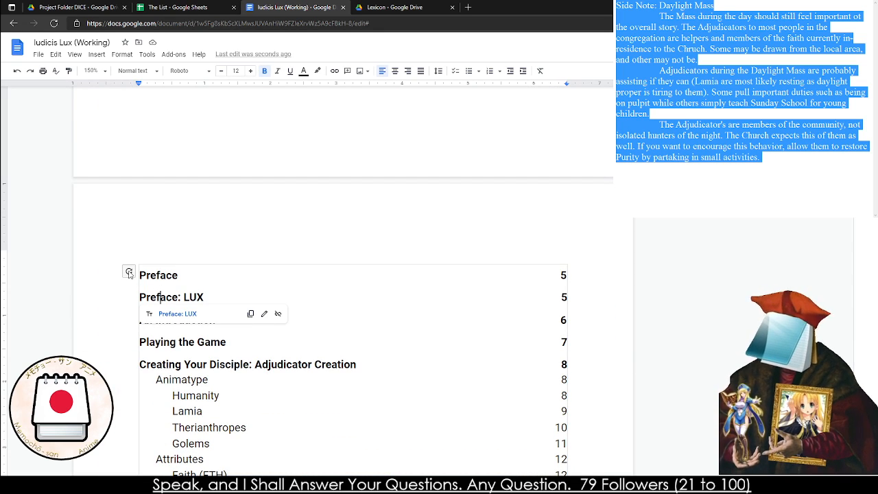
pyautogui.click(129, 273)
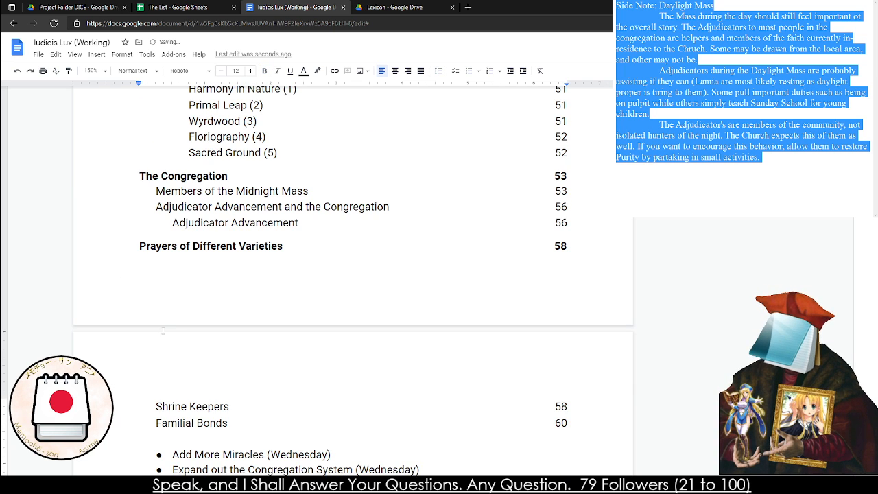
# Delete the two to-do bullets below the table of contents, "Add More Miracles (Wednesday)" and "Expand out the Congregation System (Wednesday)"
pyautogui.scroll(-1, 164, 333)
pyautogui.moveTo(172, 395); pyautogui.dragTo(443, 409)
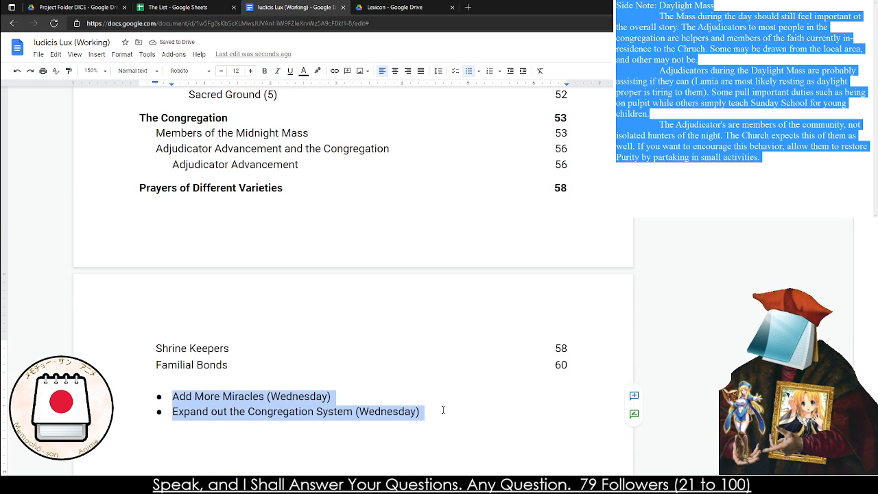
pyautogui.press('BackSpace')
pyautogui.press('BackSpace')
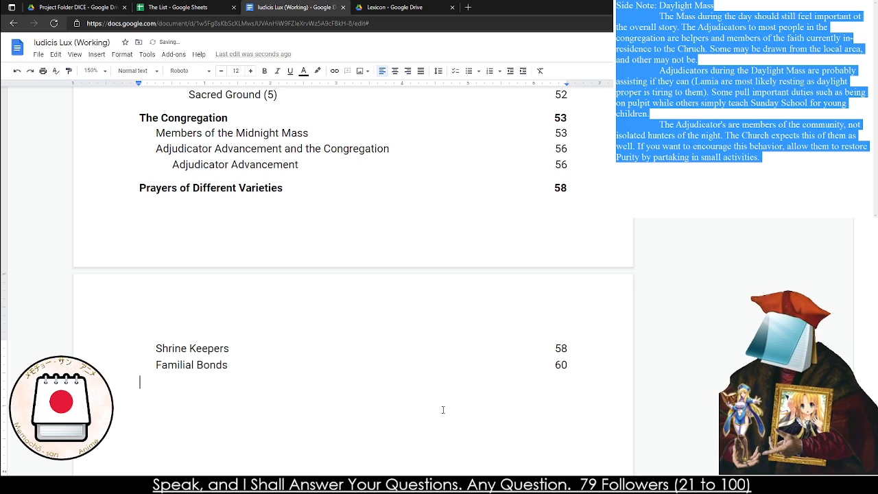
pyautogui.scroll(5, 444, 410)
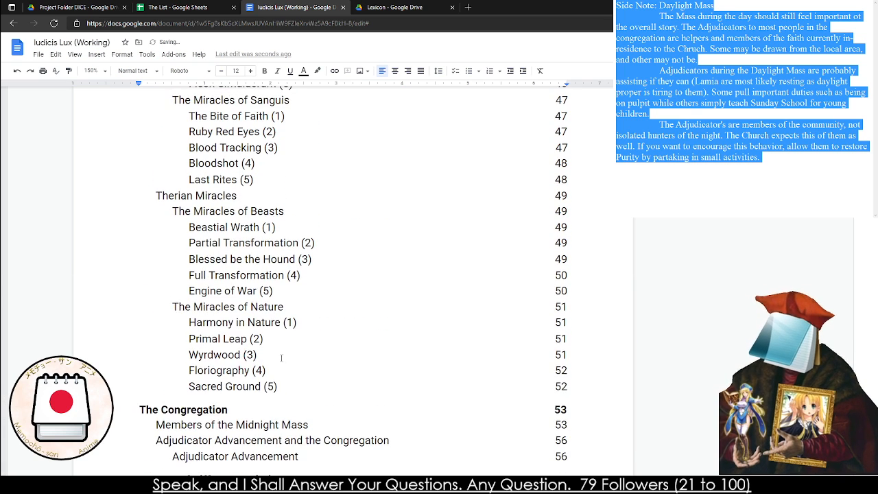
# Delete the individual miracle entries under The Miracles of Beasts and The Miracles of Nature from the table of contents
pyautogui.moveTo(185, 286); pyautogui.dragTo(318, 342)
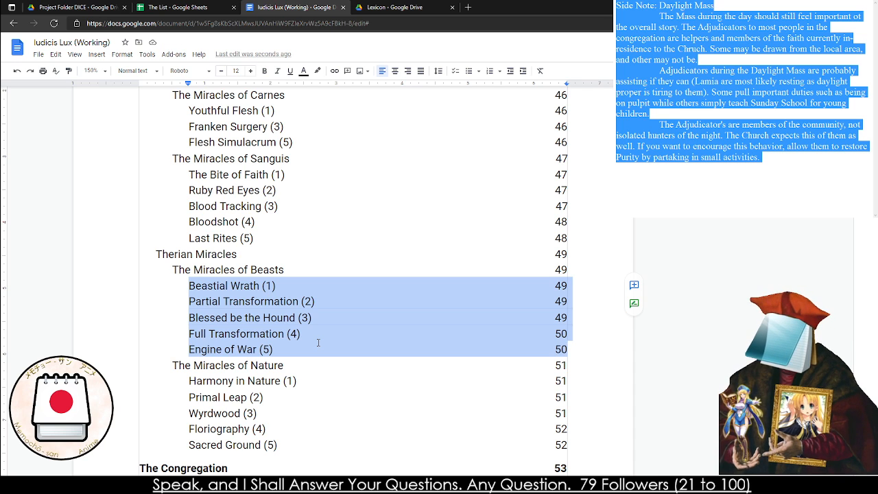
pyautogui.press('Delete')
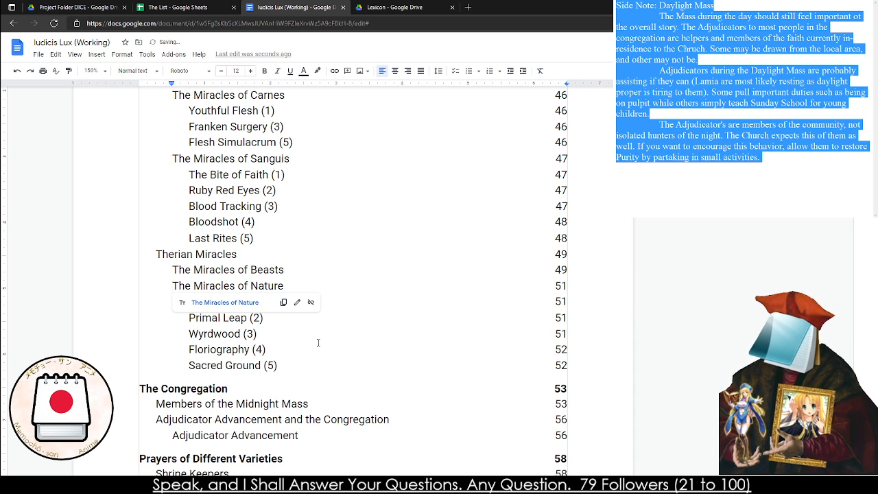
pyautogui.moveTo(167, 376); pyautogui.dragTo(391, 304)
pyautogui.click(189, 302)
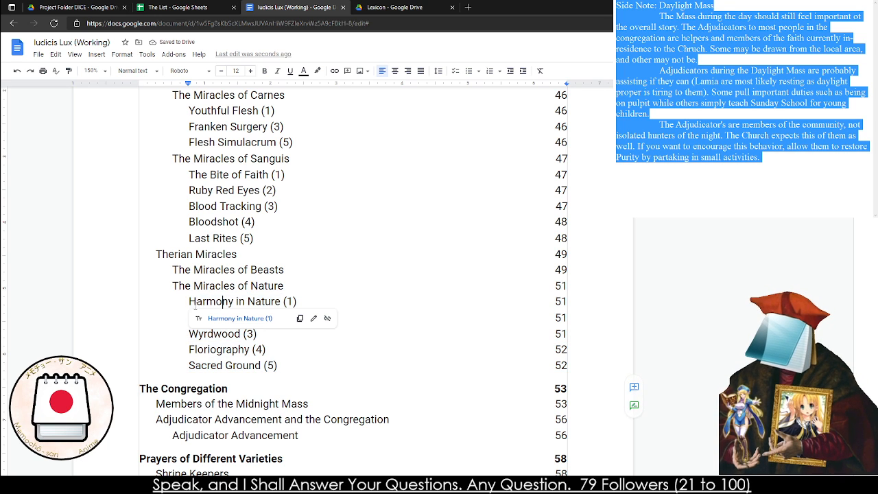
pyautogui.moveTo(189, 302); pyautogui.dragTo(577, 366)
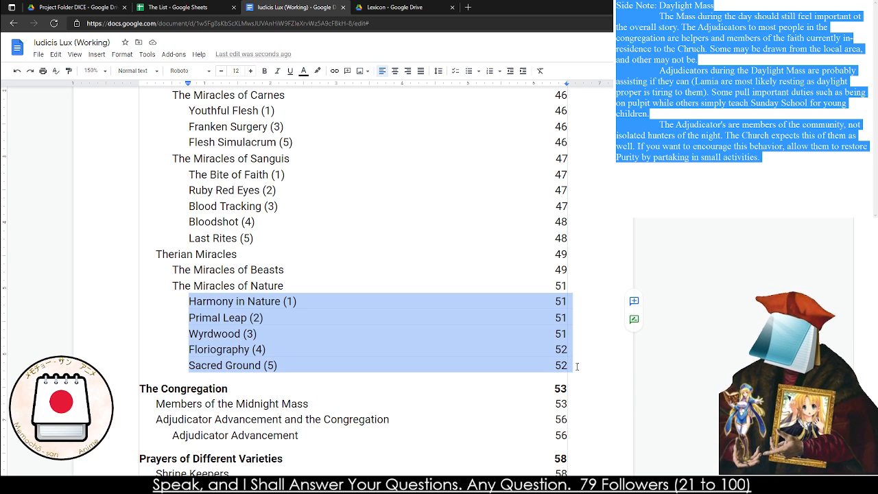
pyautogui.press('Delete')
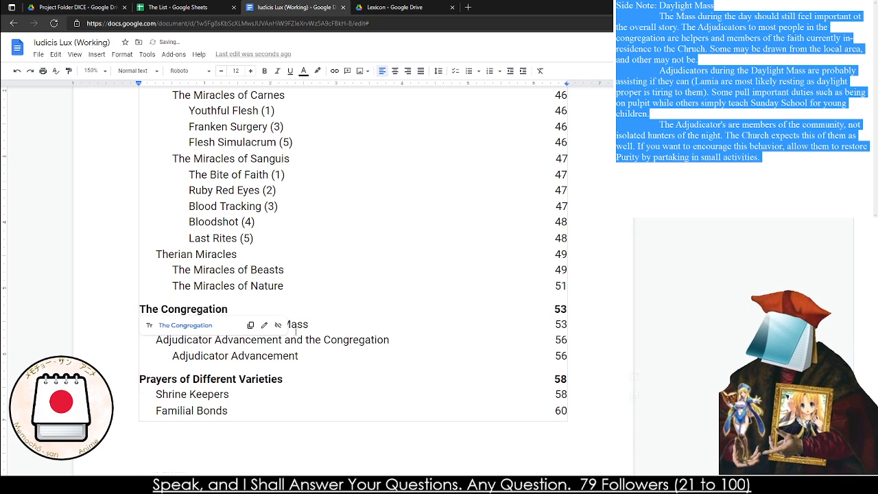
# Remove the individual miracle entries under The Miracles of Sanguis and The Miracles of Carnes from the table of contents
pyautogui.scroll(1, 305, 341)
pyautogui.moveTo(190, 233); pyautogui.dragTo(578, 294)
pyautogui.press('Delete')
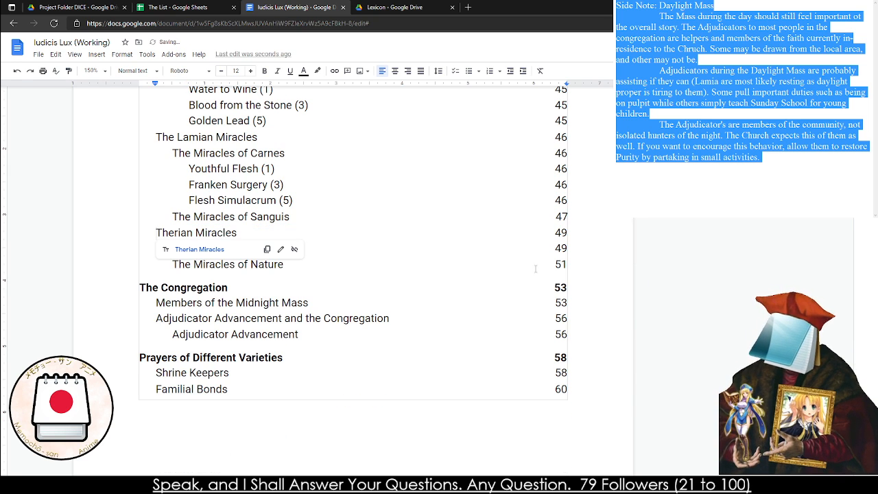
pyautogui.moveTo(189, 168); pyautogui.dragTo(584, 197)
pyautogui.press('Delete')
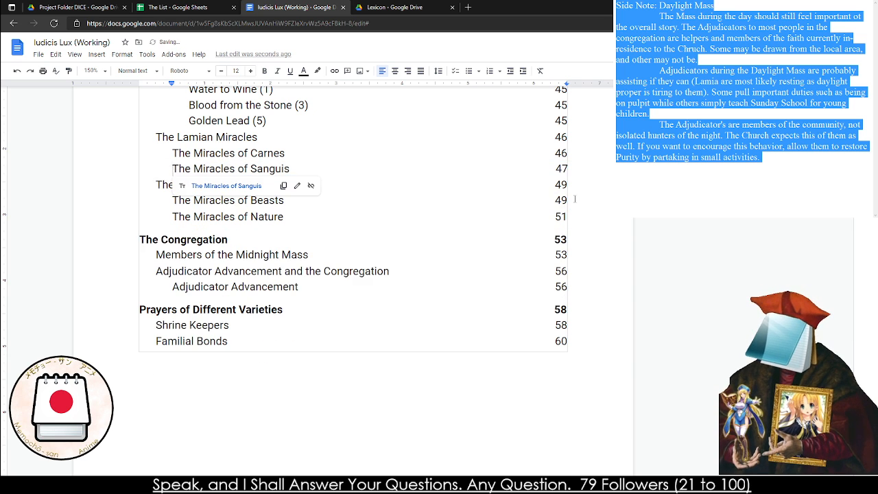
# Delete the individual miracle entries under The Miracles of Transmutation and The Miracles of Swords from the contents, leaving no blank line
pyautogui.scroll(5, 195, 262)
pyautogui.moveTo(189, 264); pyautogui.dragTo(583, 297)
pyautogui.press('Delete')
pyautogui.scroll(3, 186, 379)
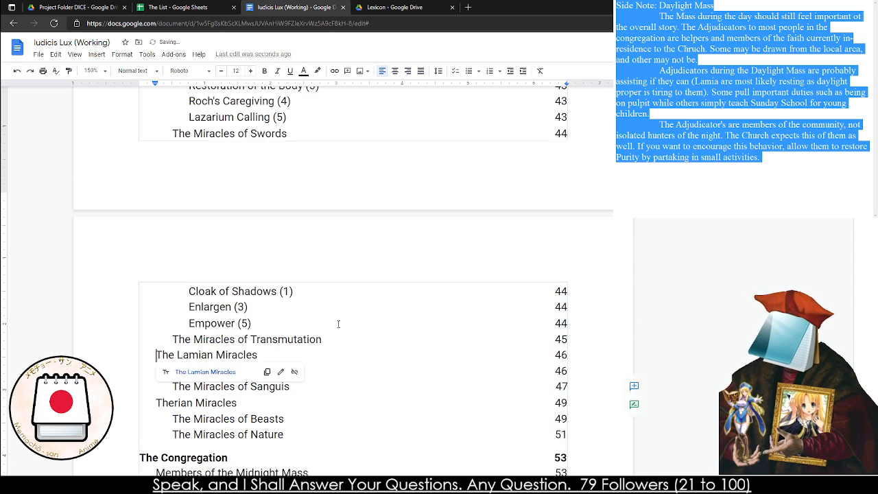
pyautogui.press('Up')
pyautogui.press('Up')
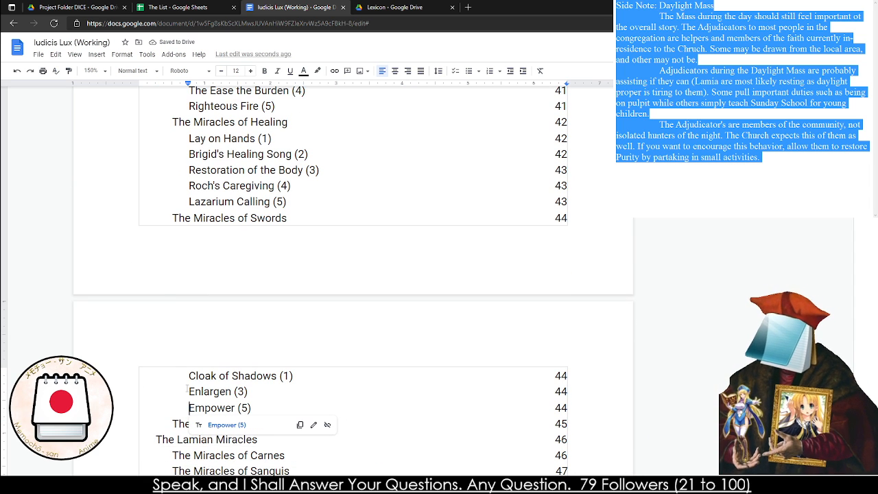
pyautogui.moveTo(189, 376); pyautogui.dragTo(563, 405)
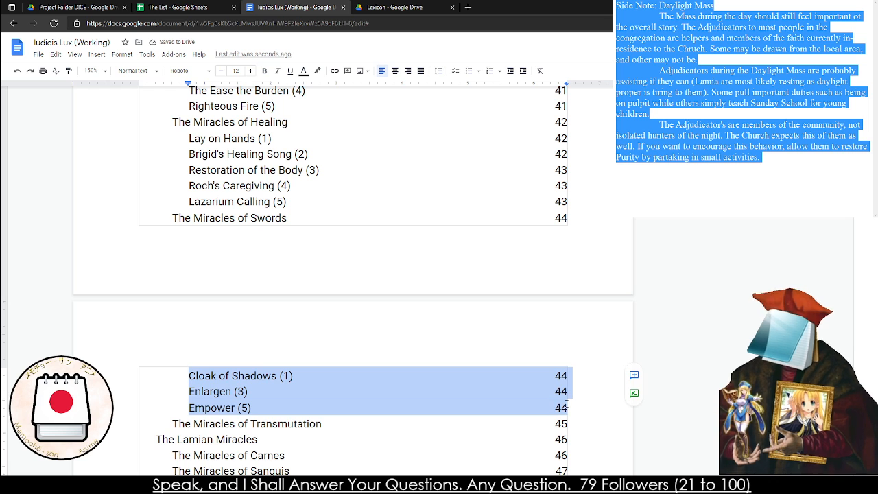
pyautogui.press('Delete')
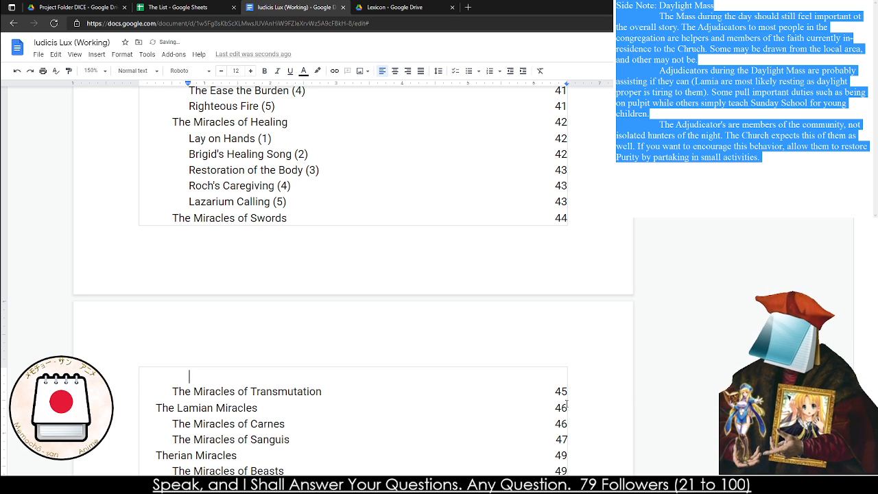
pyautogui.press('BackSpace')
# Remove the individual miracle entries under The Miracles of Healing and The Miracles of Exorcism from the table of contents
pyautogui.scroll(1, 419, 404)
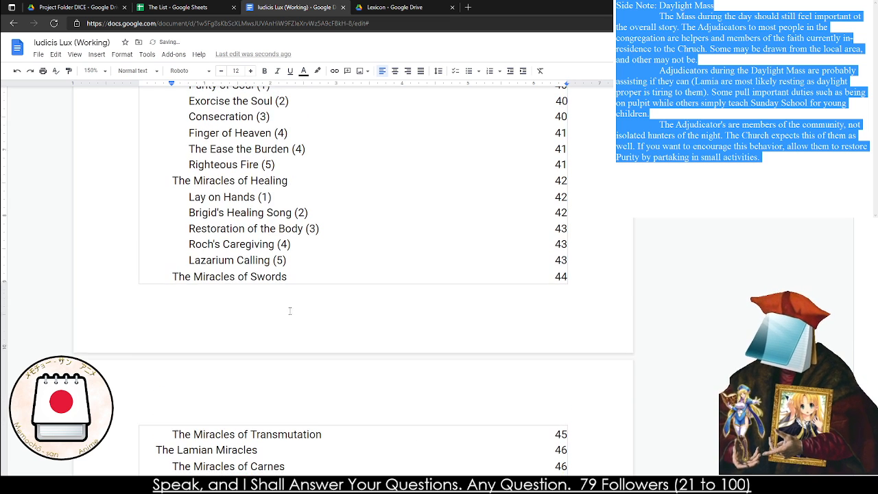
pyautogui.moveTo(189, 197); pyautogui.dragTo(598, 259)
pyautogui.press('BackSpace')
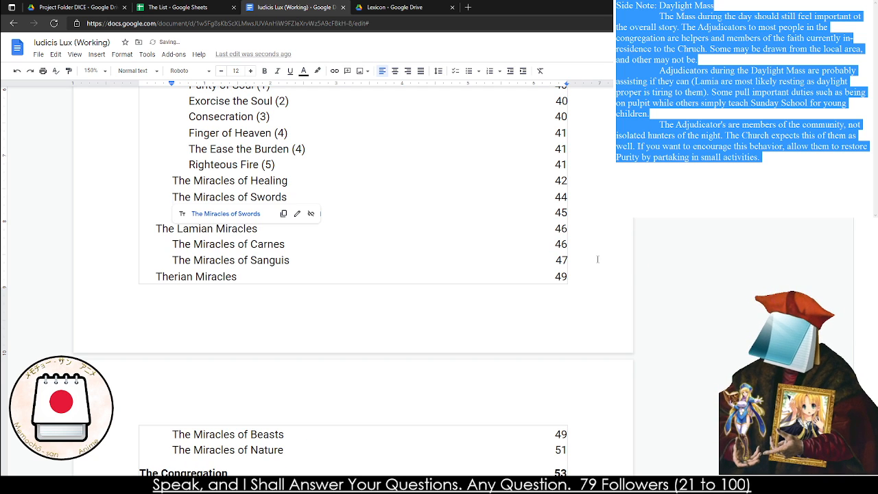
pyautogui.scroll(1, 470, 219)
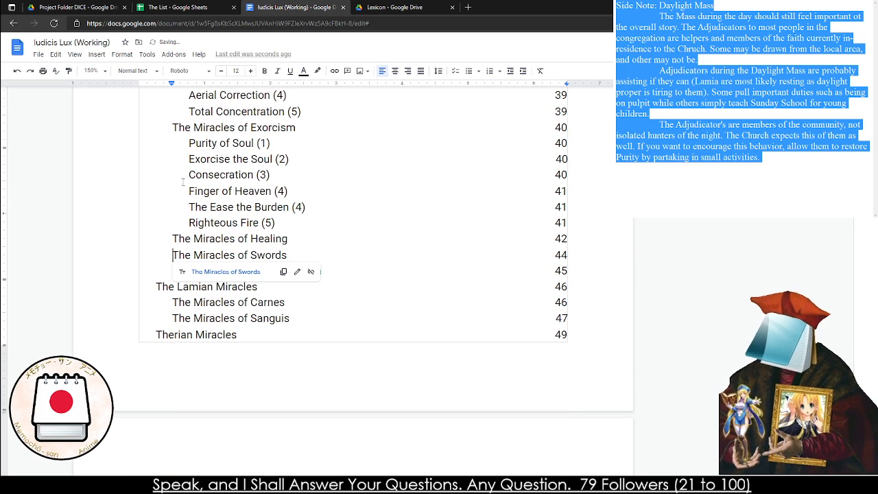
pyautogui.moveTo(189, 142)
pyautogui.mouseDown()
pyautogui.moveTo(569, 240)
pyautogui.moveTo(569, 220)
pyautogui.mouseUp()
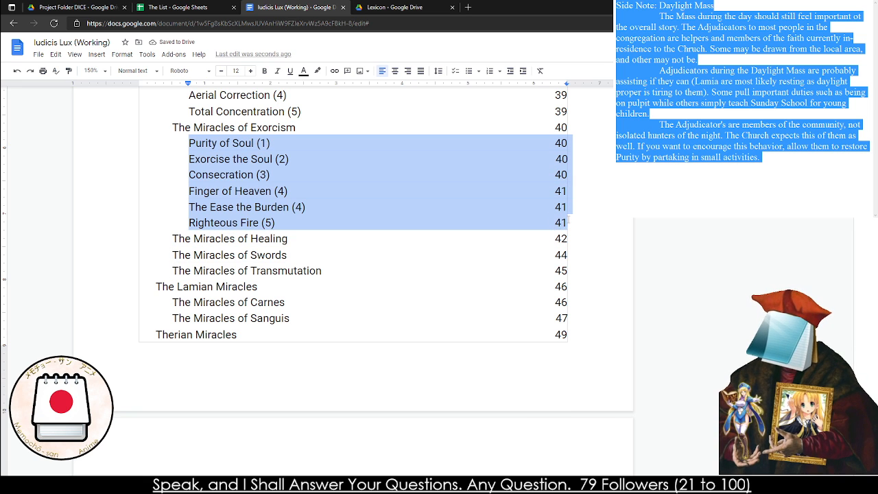
pyautogui.press('BackSpace')
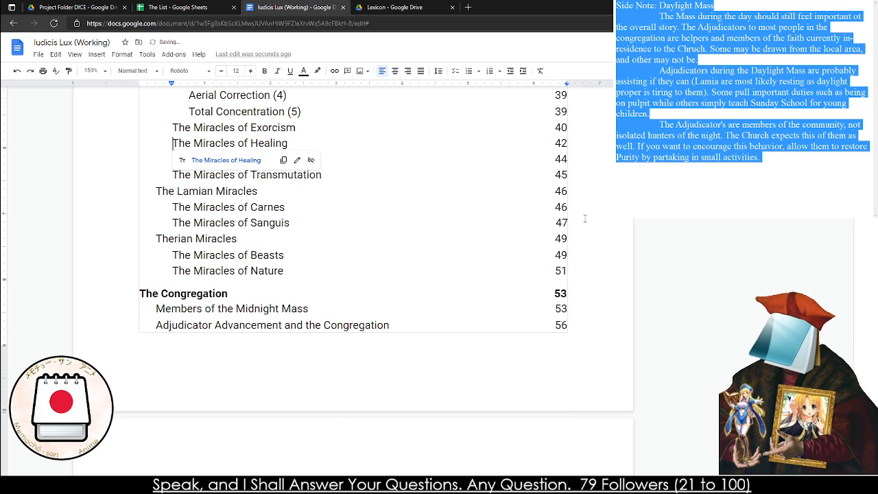
# Delete the individual miracle entries under The Miracles of Breath and The Miracles of Battle from the table of contents
pyautogui.scroll(5, 585, 218)
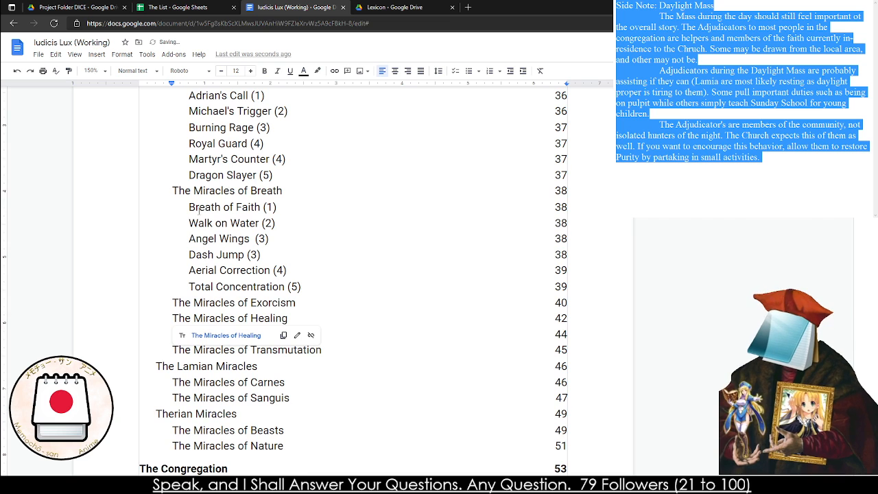
pyautogui.moveTo(206, 204)
pyautogui.mouseDown()
pyautogui.moveTo(568, 251)
pyautogui.moveTo(614, 281)
pyautogui.mouseUp()
pyautogui.press('Delete')
pyautogui.scroll(3, 168, 224)
pyautogui.moveTo(188, 199); pyautogui.dragTo(619, 297)
pyautogui.press('Delete')
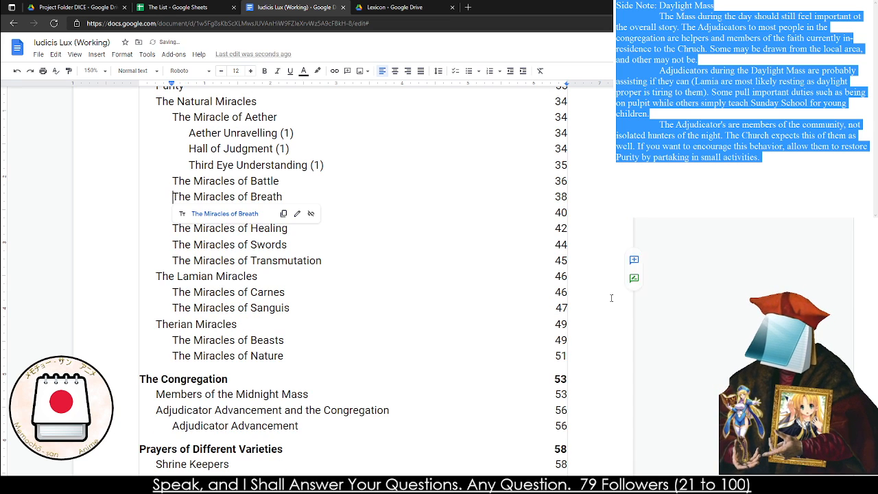
# Remove the Aether Unravelling, Hall of Judgment and Third Eye Understanding entries under The Miracle of Aether from the table of contents
pyautogui.moveTo(171, 130); pyautogui.dragTo(179, 180)
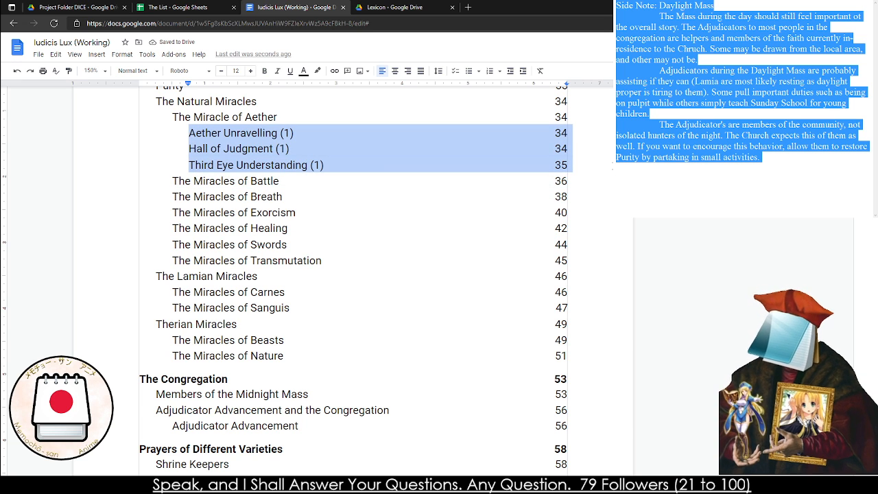
pyautogui.press('Delete')
pyautogui.scroll(5, 295, 331)
pyautogui.moveTo(328, 294); pyautogui.dragTo(294, 330)
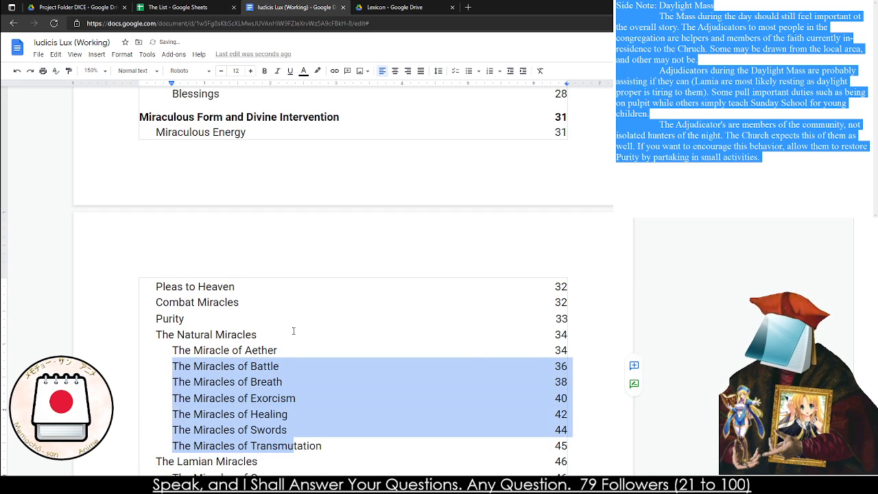
pyautogui.click(294, 331)
# Check the shortened table of contents from the Preface onward and skim the document down to the Prayers of Different Varieties chapter
pyautogui.scroll(6, 292, 331)
pyautogui.scroll(1, 293, 331)
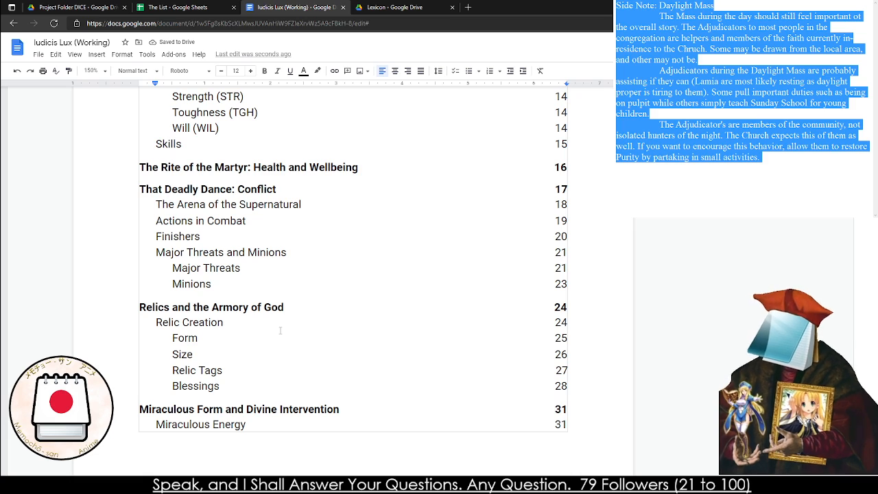
pyautogui.scroll(5, 239, 354)
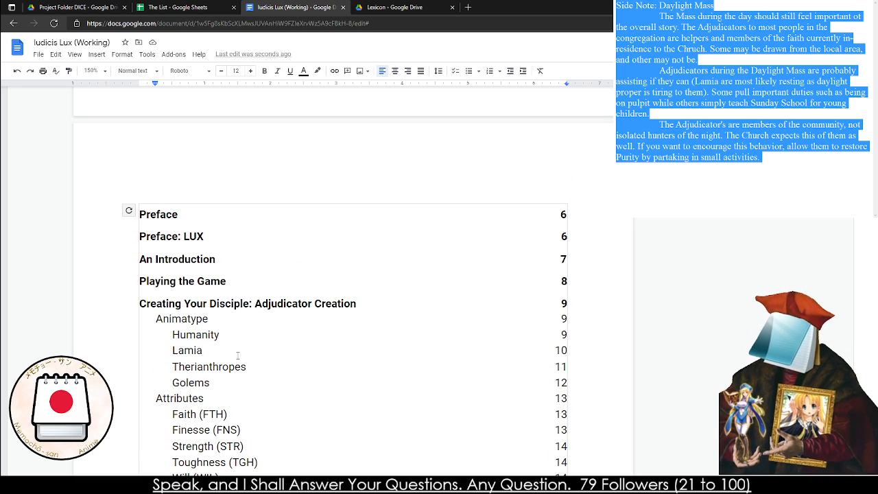
pyautogui.scroll(-20, 193, 304)
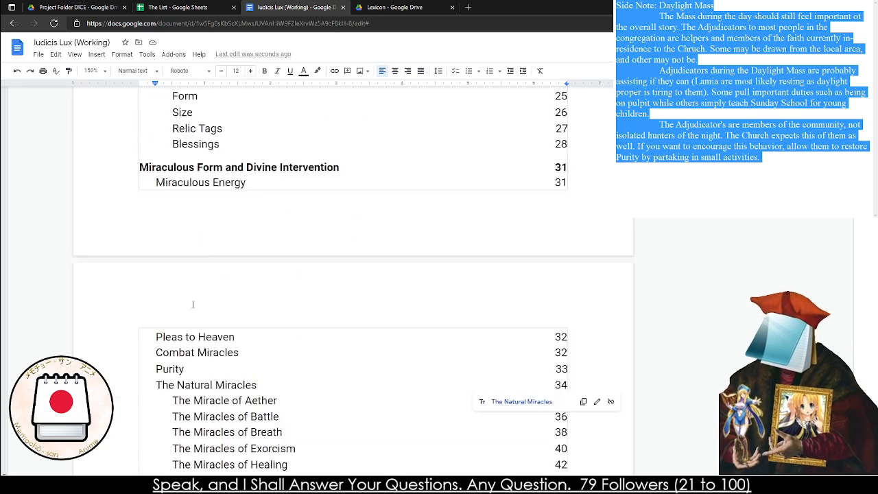
pyautogui.scroll(-15, 195, 355)
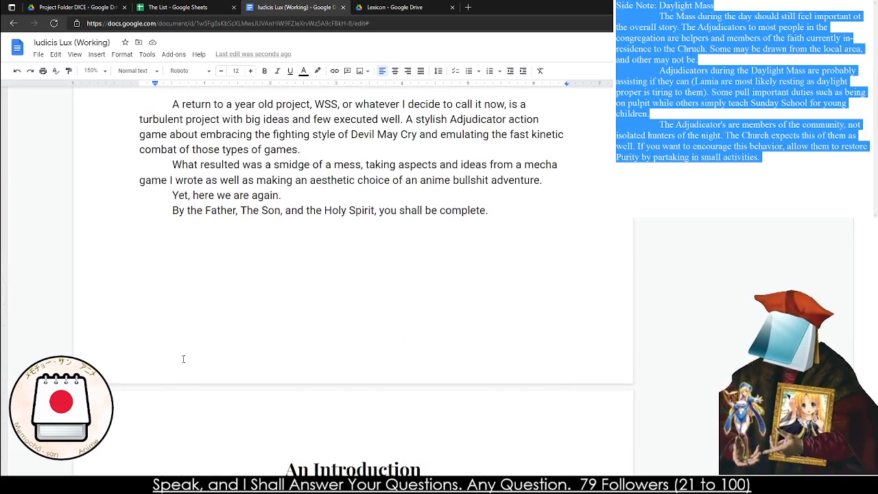
pyautogui.scroll(-3, 183, 359)
pyautogui.scroll(-20, 343, 281)
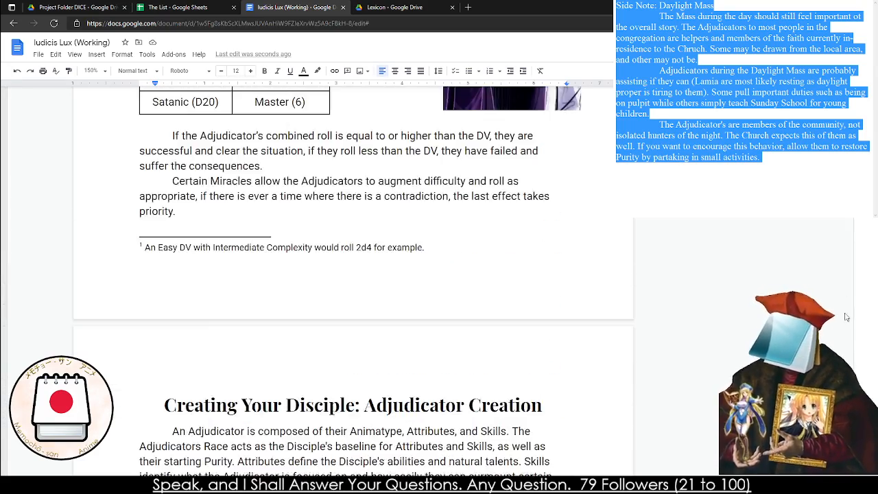
pyautogui.scroll(-20, 343, 281)
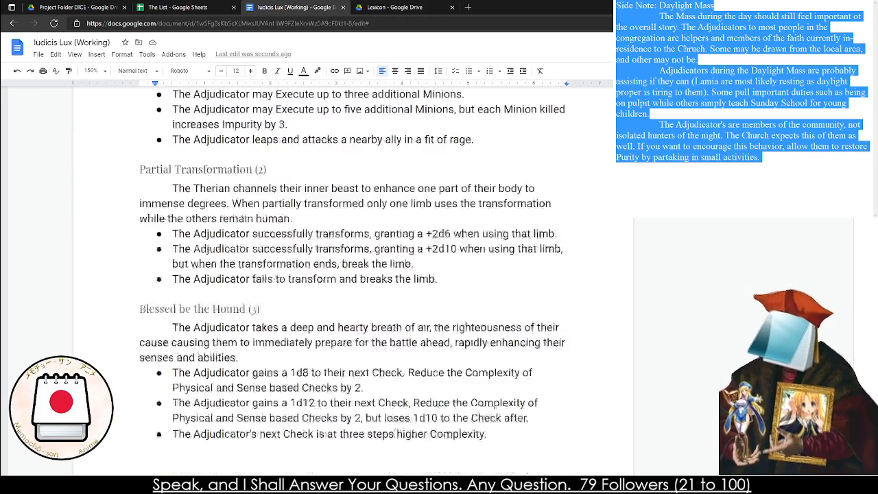
pyautogui.scroll(-20, 240, 341)
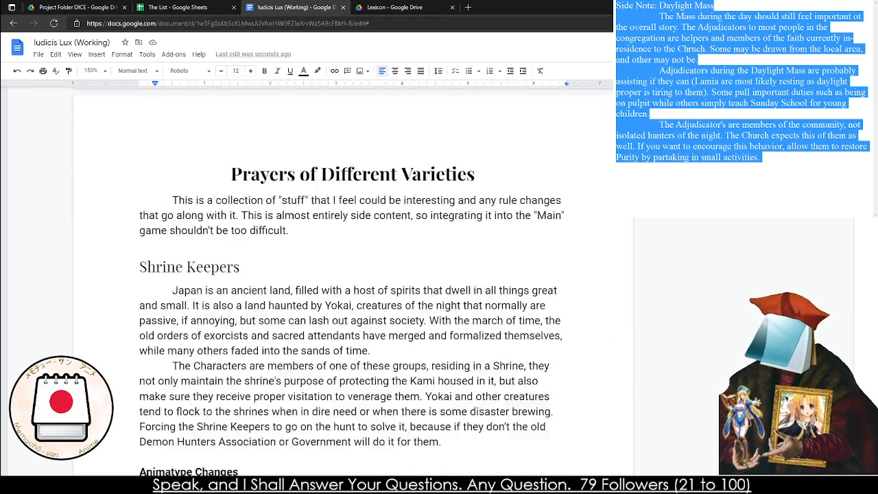
# Read through the Shrine Keepers and Familial Bonds sections, including their Animatype, Relics and Enemies changes
pyautogui.scroll(-3, 240, 341)
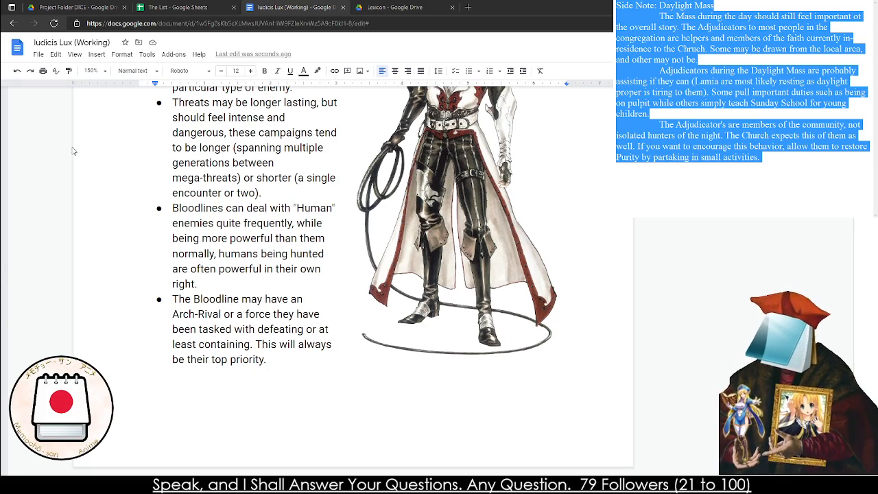
pyautogui.scroll(10, 268, 451)
pyautogui.scroll(7, 198, 201)
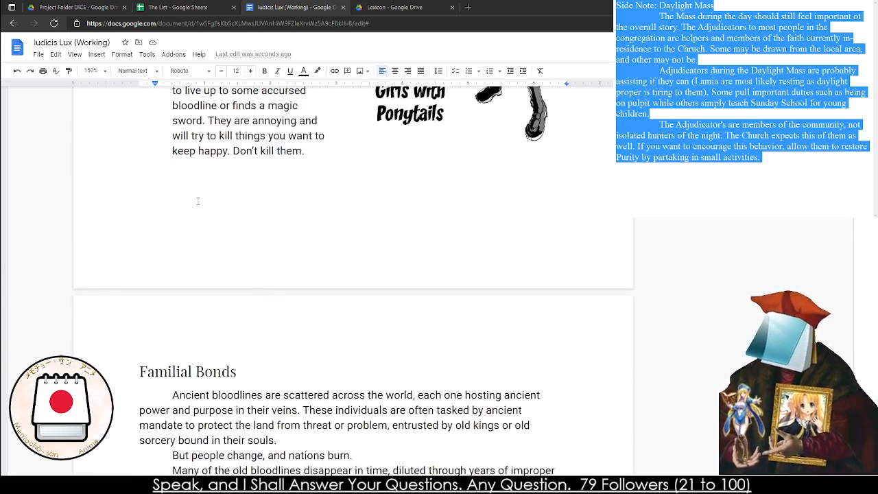
pyautogui.scroll(9, 182, 209)
pyautogui.scroll(-10, 183, 216)
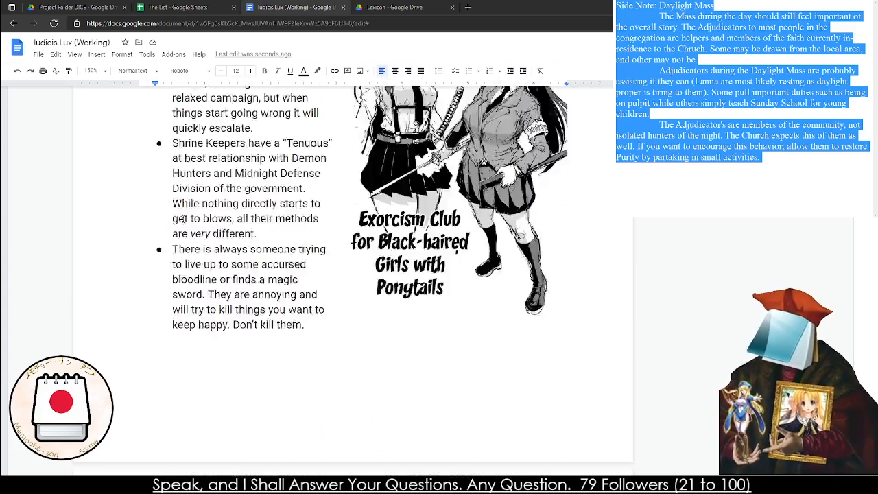
pyautogui.scroll(-3, 183, 219)
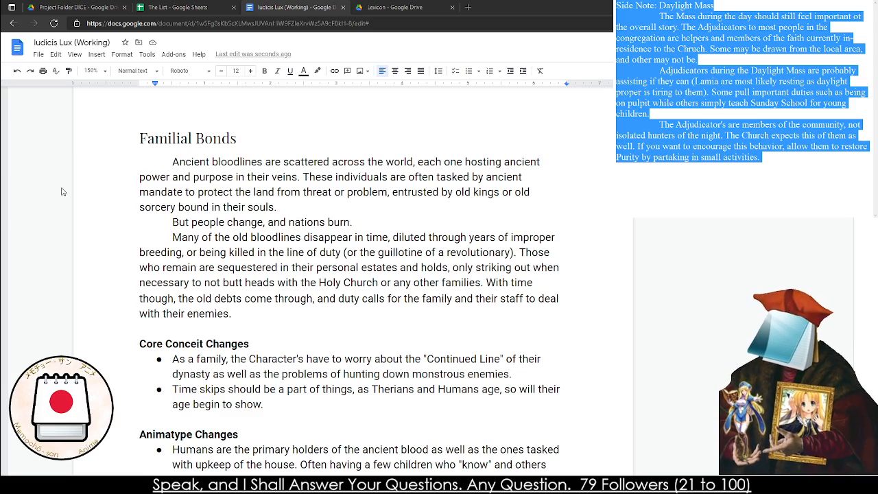
pyautogui.scroll(-15, 134, 223)
pyautogui.scroll(8, 140, 228)
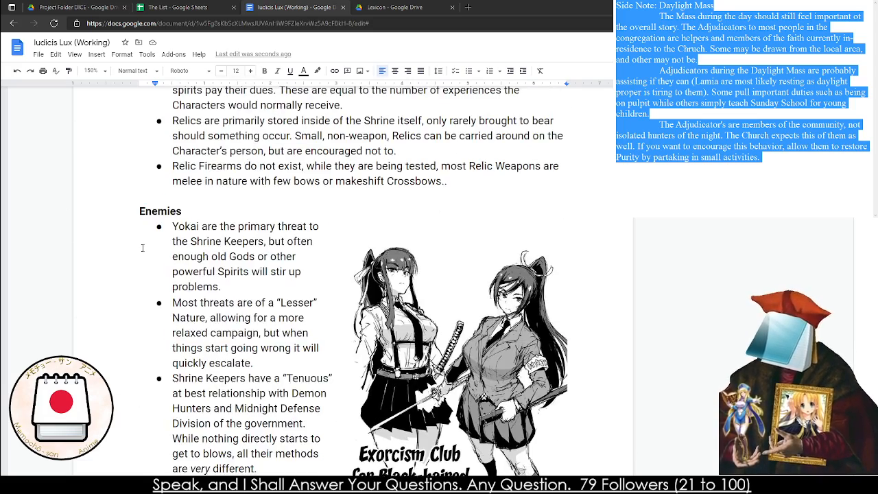
pyautogui.scroll(12, 324, 239)
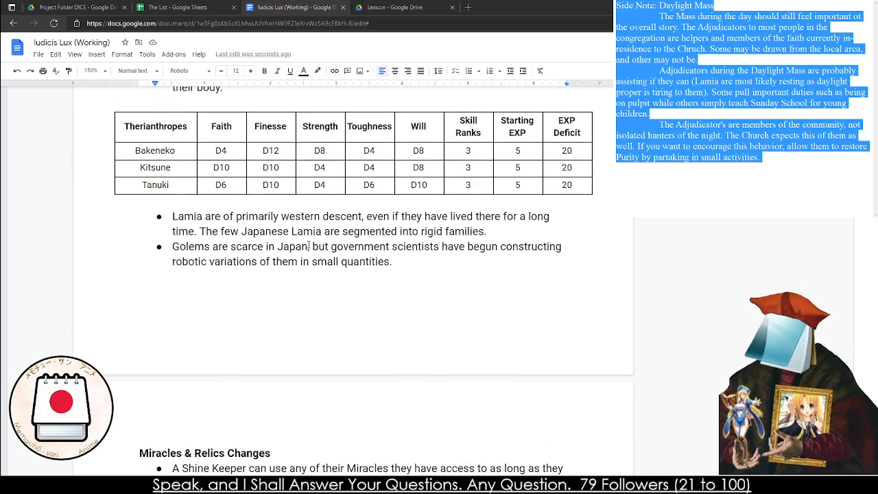
pyautogui.scroll(-4, 288, 249)
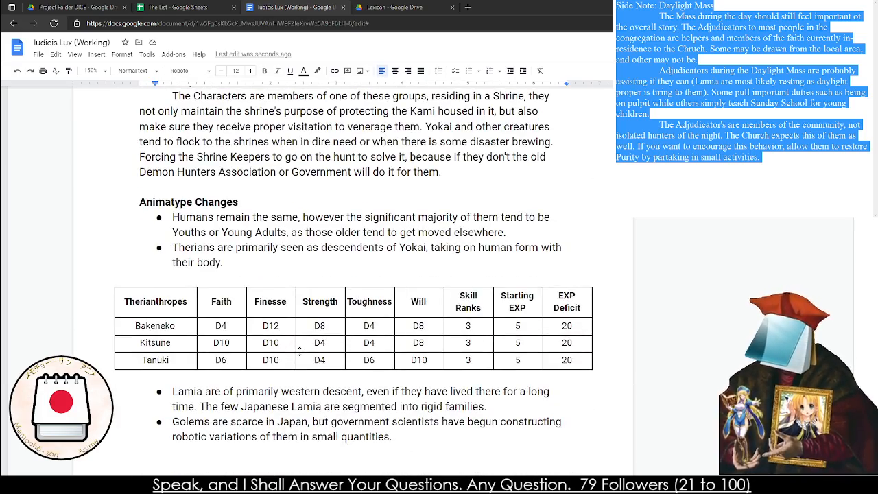
pyautogui.scroll(3, 275, 350)
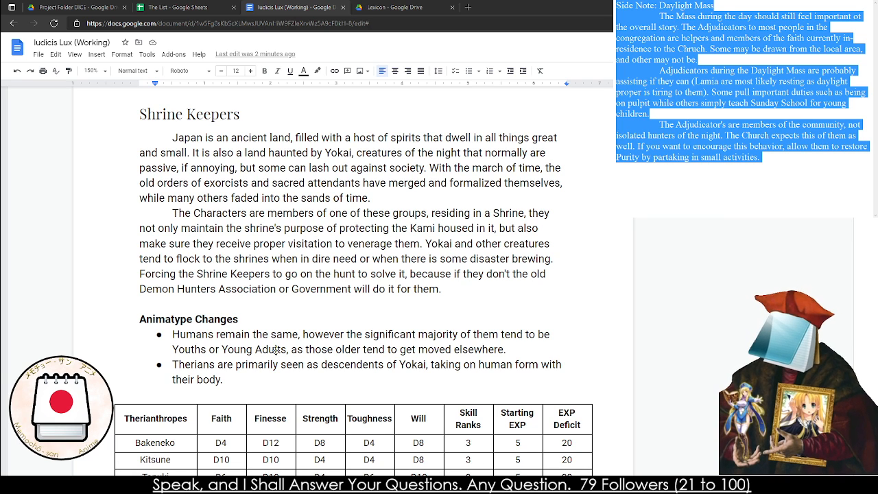
# Skim the document back up from Prayers of Different Varieties to The Miracles of Nature and close The List spreadsheet
pyautogui.scroll(5, 235, 170)
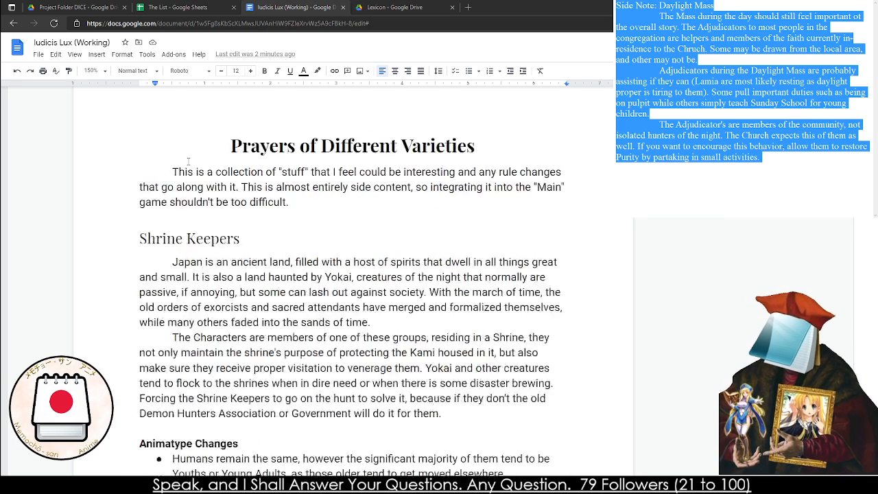
pyautogui.scroll(15, 178, 195)
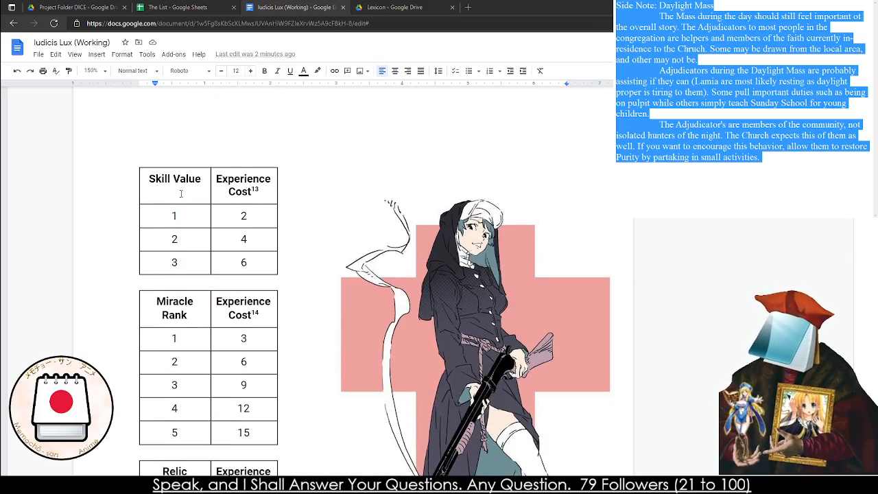
pyautogui.scroll(15, 181, 195)
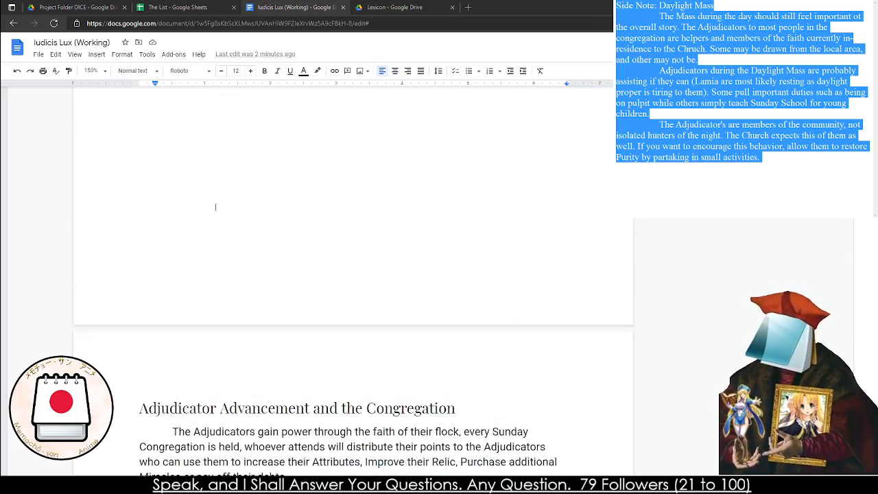
pyautogui.scroll(15, 215, 207)
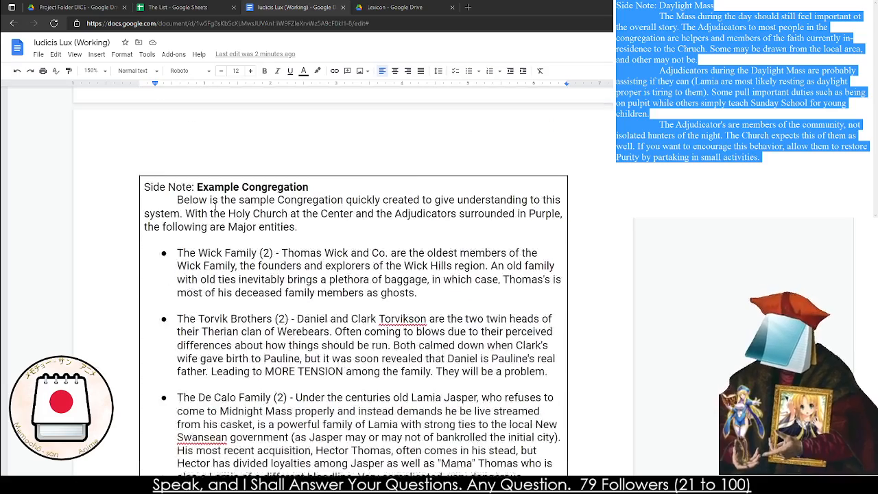
pyautogui.scroll(12, 215, 207)
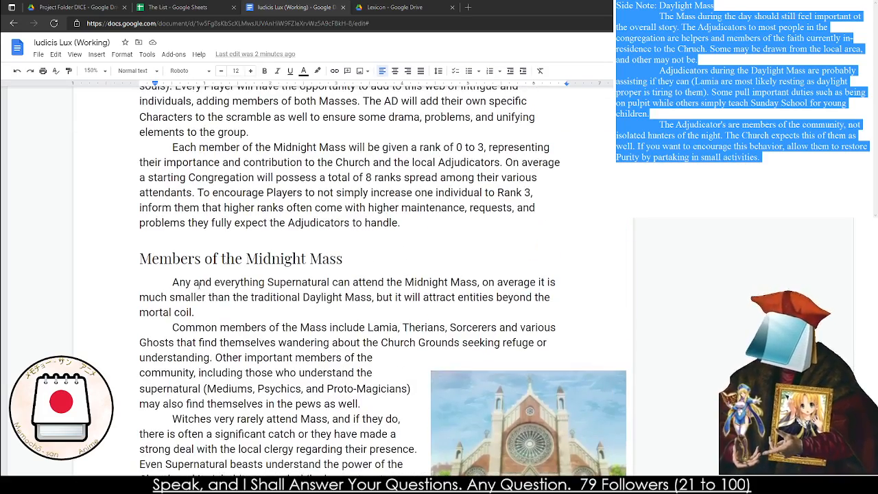
pyautogui.scroll(20, 200, 317)
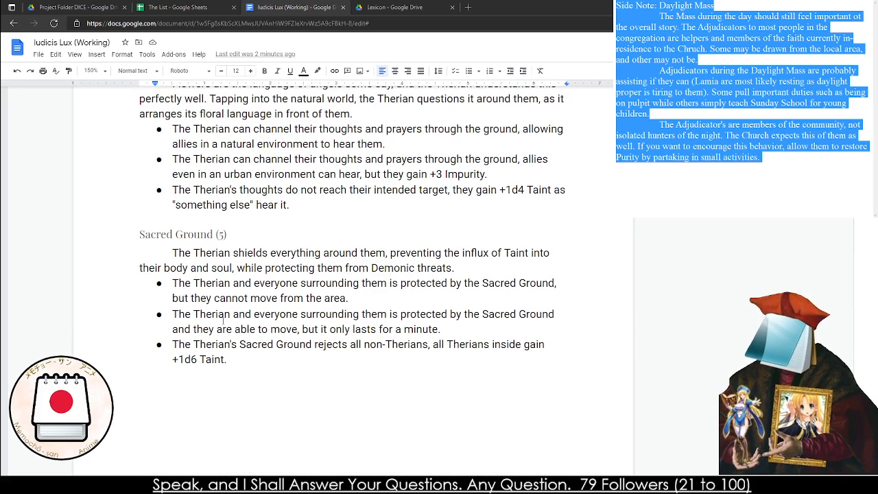
pyautogui.click(233, 8)
pyautogui.scroll(15, 85, 90)
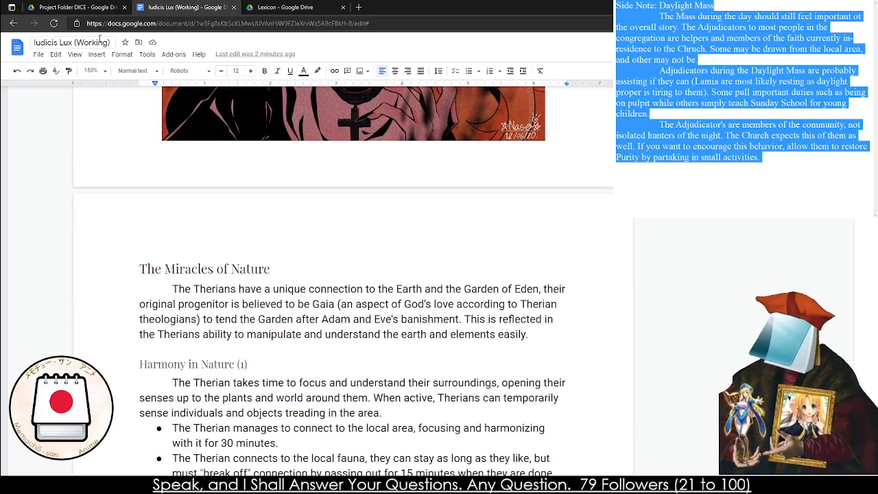
# Rename the document as Iudicis Lux (FUNctional)
pyautogui.doubleClick(99, 43)
pyautogui.write('(FUn)')
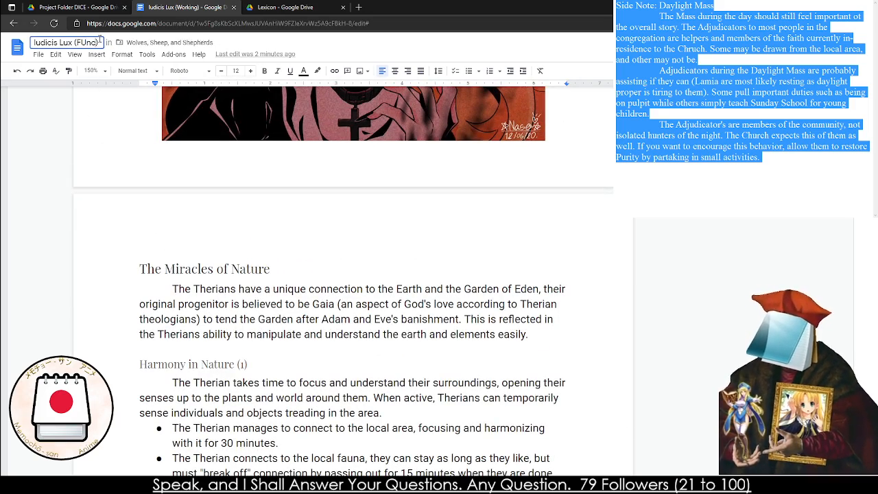
pyautogui.press('BackSpace')
pyautogui.press('BackSpace')
pyautogui.write('Nctio)')
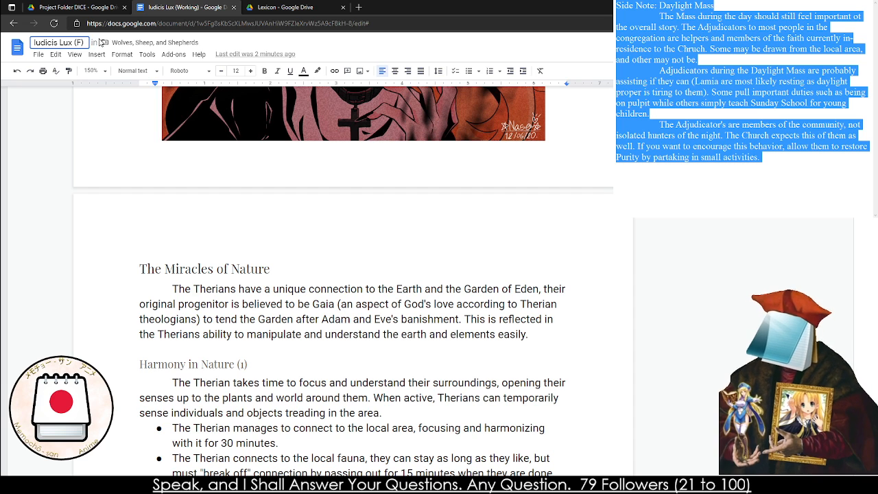
pyautogui.write('nal')
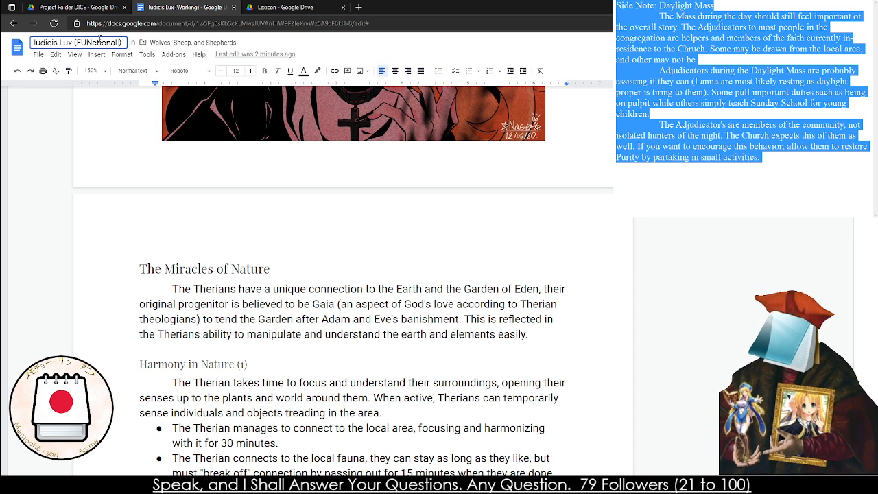
# Switch to Google Drive and open (BASE) Wolves, Sheep, and Shepherds from the Wolves, Sheep, and Shepherds folder
pyautogui.click(57, 5)
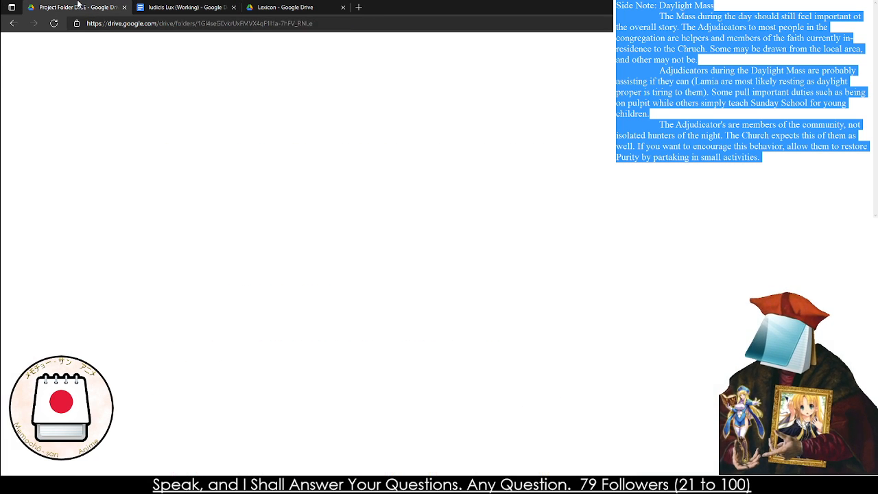
pyautogui.doubleClick(554, 333)
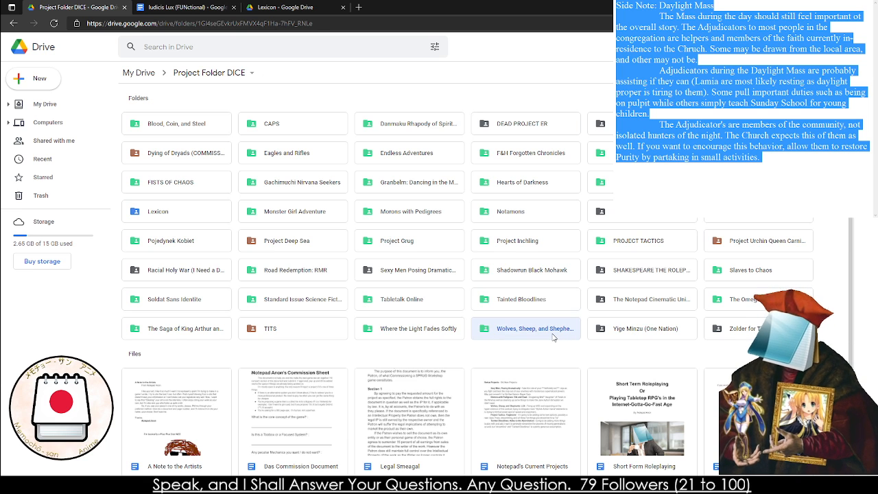
pyautogui.doubleClick(179, 165)
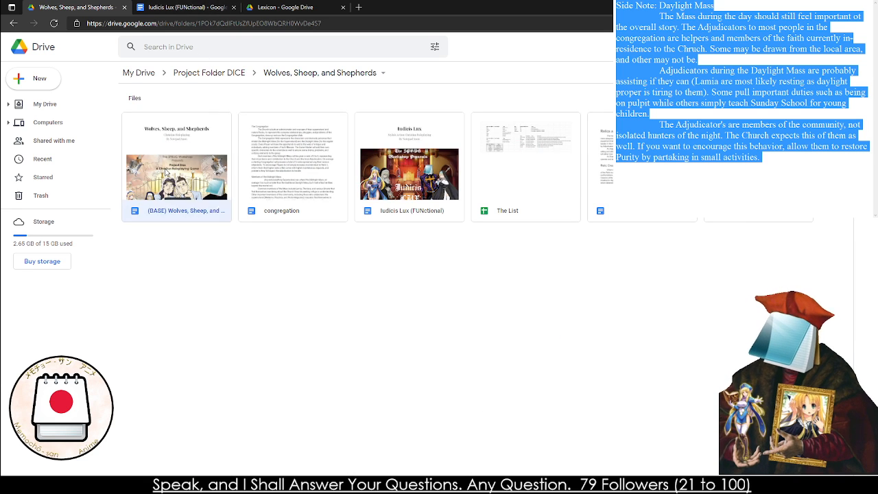
# Check the word count of Iudicis Lux (FUNctional) and of (BASE) Wolves, Sheep, and Shepherds
pyautogui.click(260, 5)
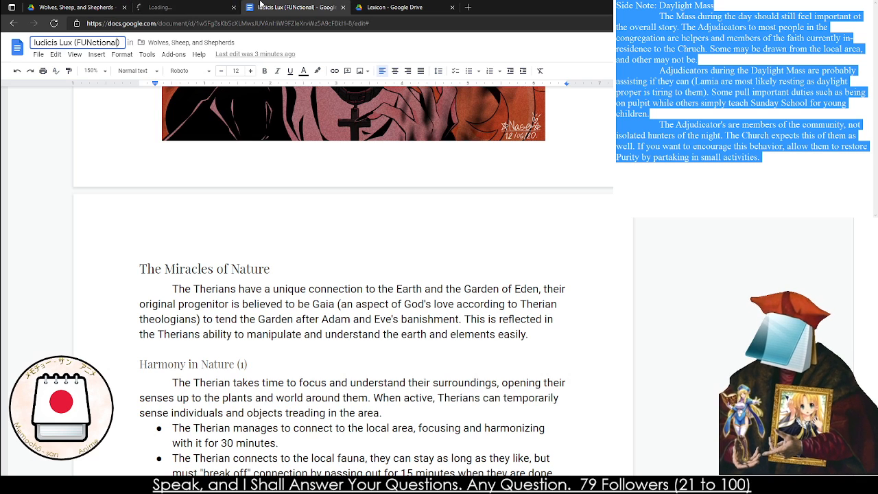
pyautogui.click(146, 54)
pyautogui.click(199, 86)
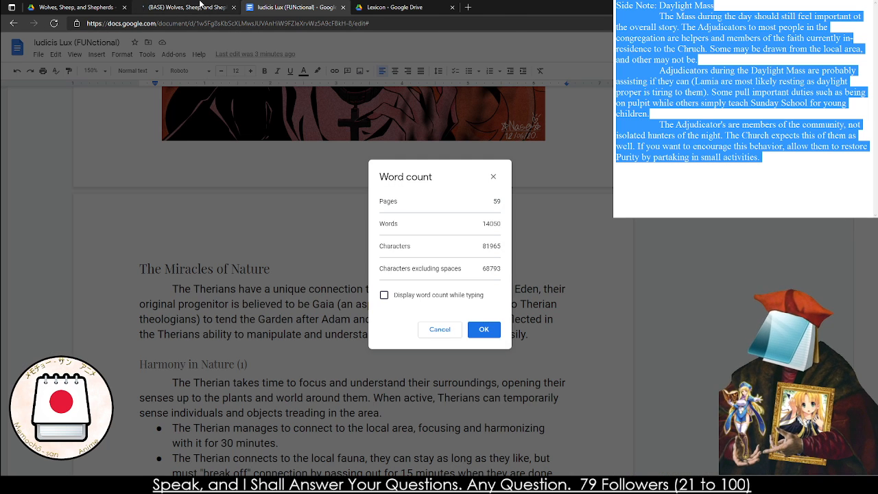
pyautogui.click(184, 7)
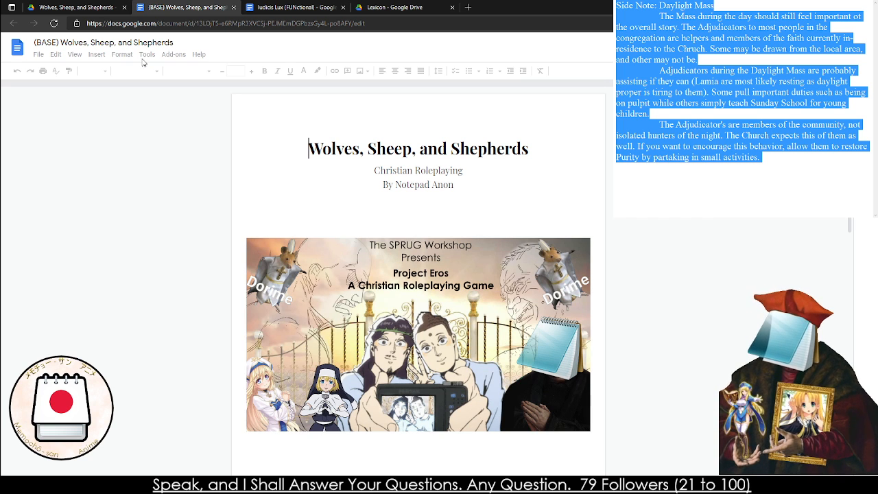
pyautogui.click(146, 59)
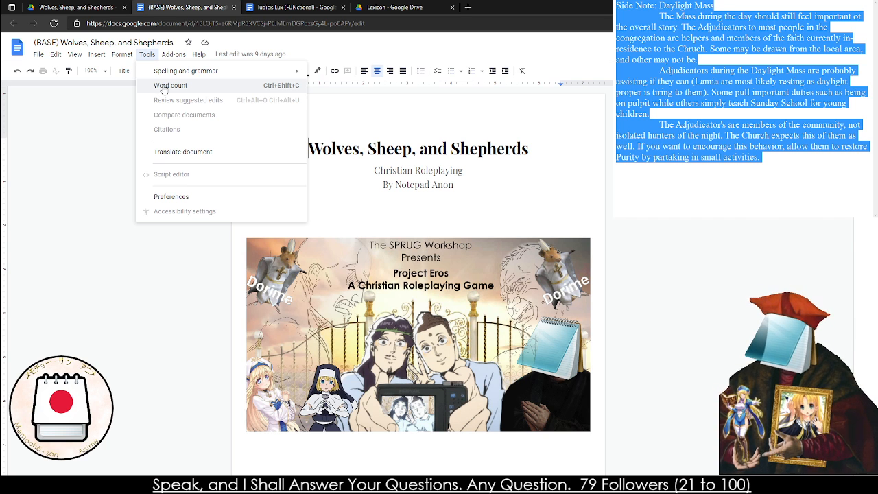
pyautogui.click(163, 88)
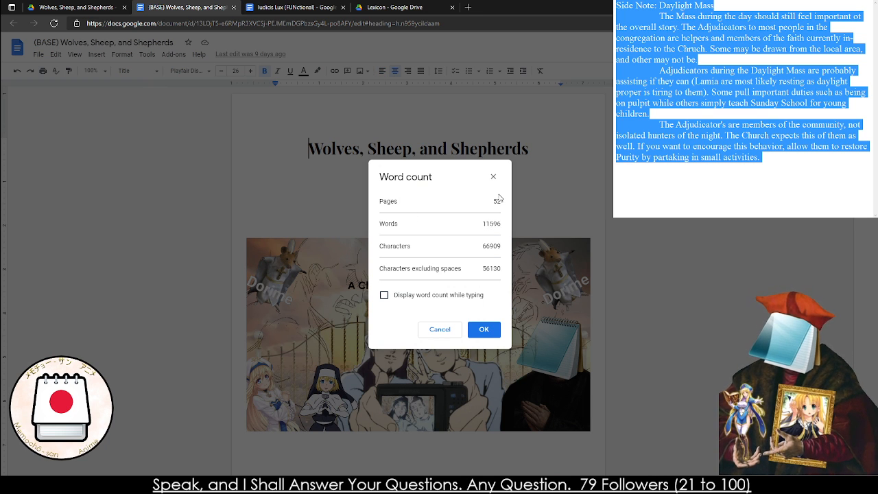
# Compare the page, word and character counts of the base document and Iudicis Lux (FUNctional) by alternating between them
pyautogui.click(290, 7)
pyautogui.click(214, 6)
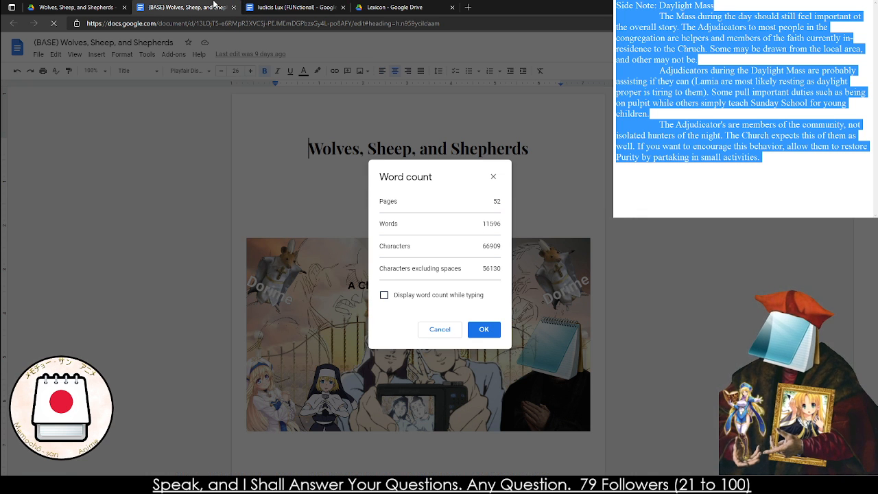
pyautogui.click(278, 7)
pyautogui.click(201, 5)
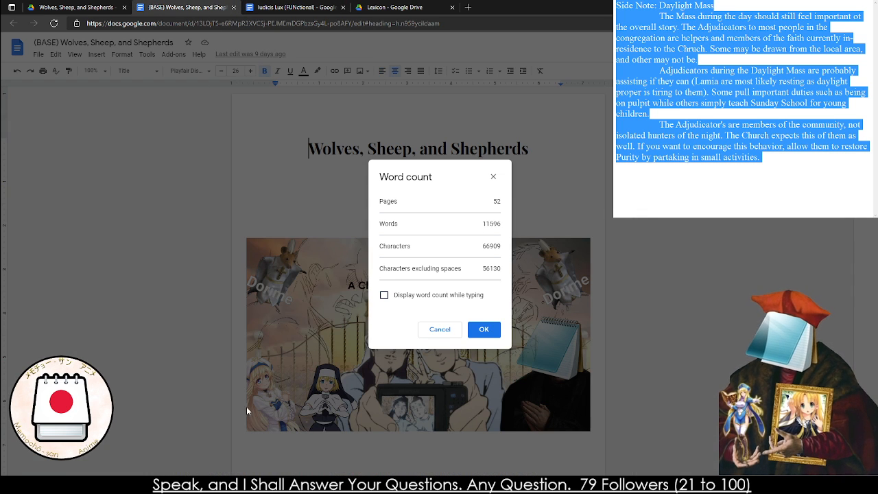
pyautogui.click(307, 6)
pyautogui.click(237, 6)
pyautogui.click(275, 6)
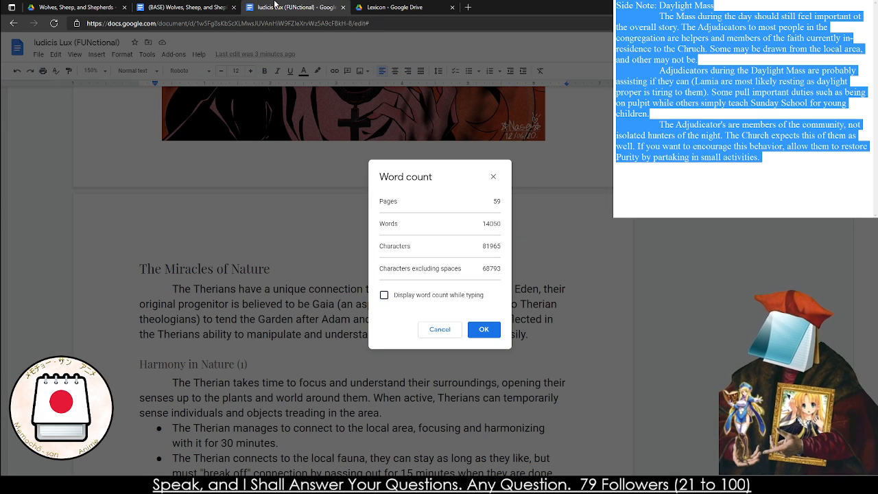
pyautogui.click(182, 5)
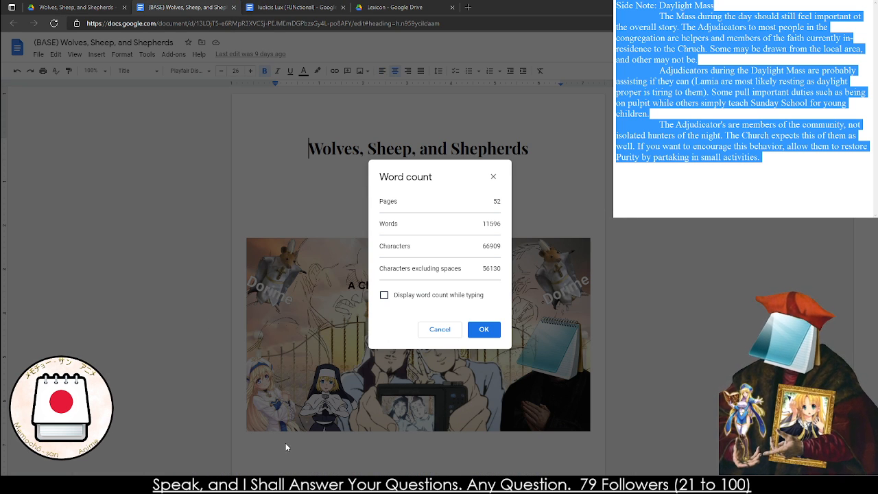
pyautogui.click(275, 6)
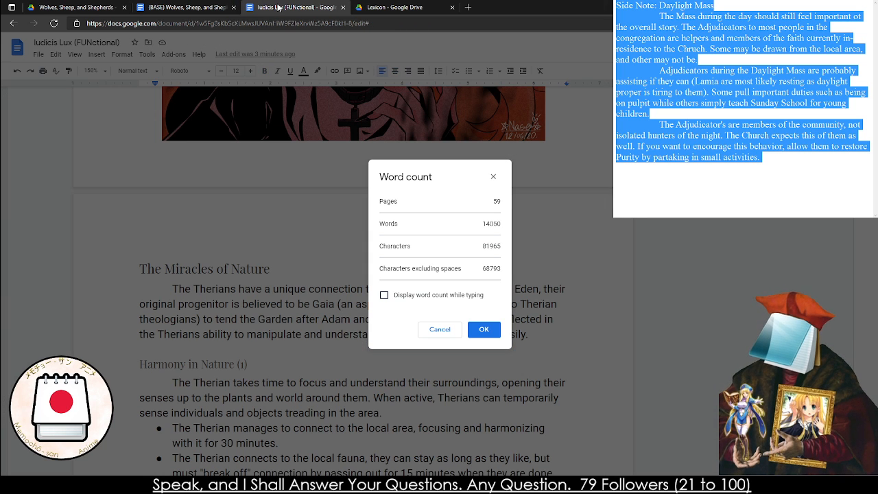
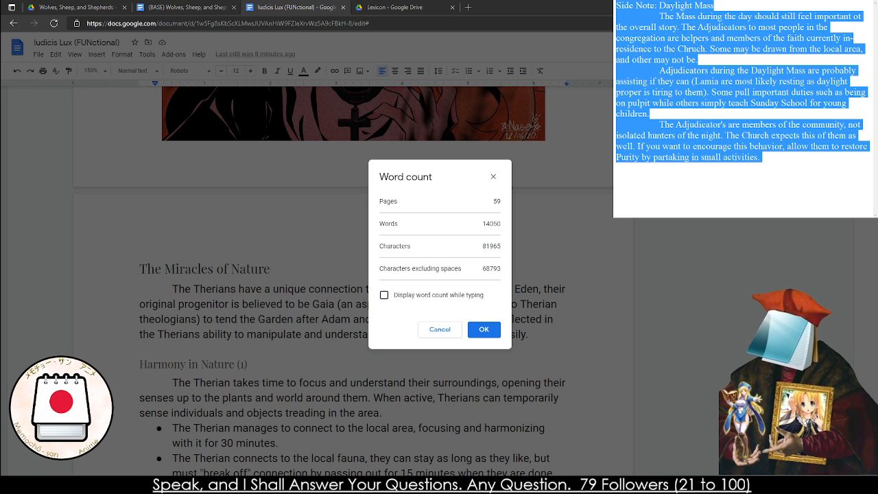
# Close the Lexicon, Iudicis Lux (FUNctional) and (BASE) Wolves, Sheep, and Shepherds tabs, keeping the Wolves, Sheep, and Shepherds Drive folder open
pyautogui.click(393, 7)
pyautogui.click(335, 6)
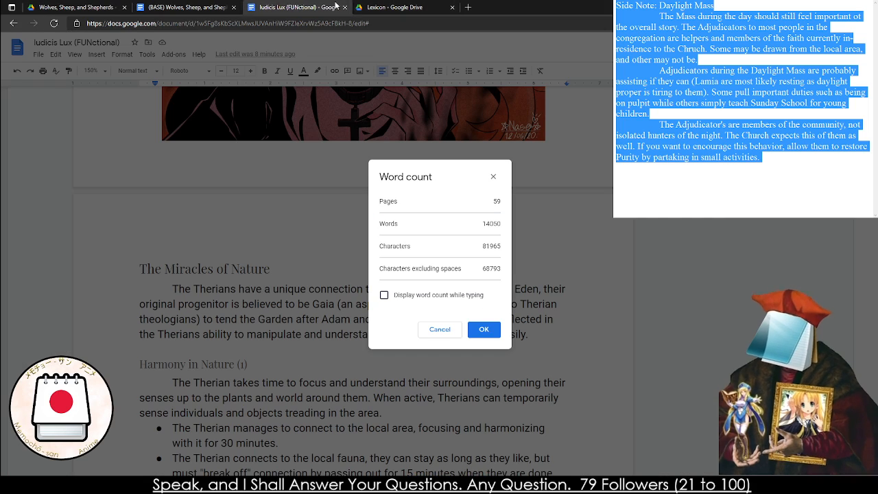
pyautogui.click(347, 7)
pyautogui.click(347, 7)
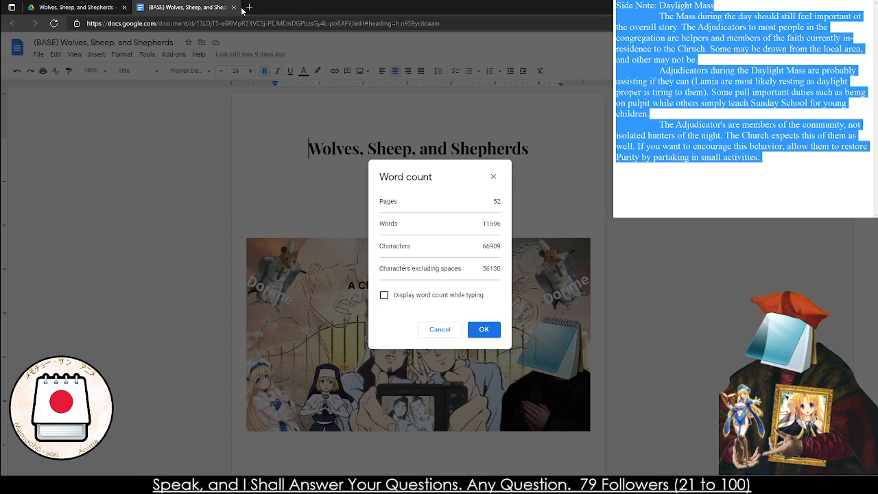
pyautogui.click(234, 7)
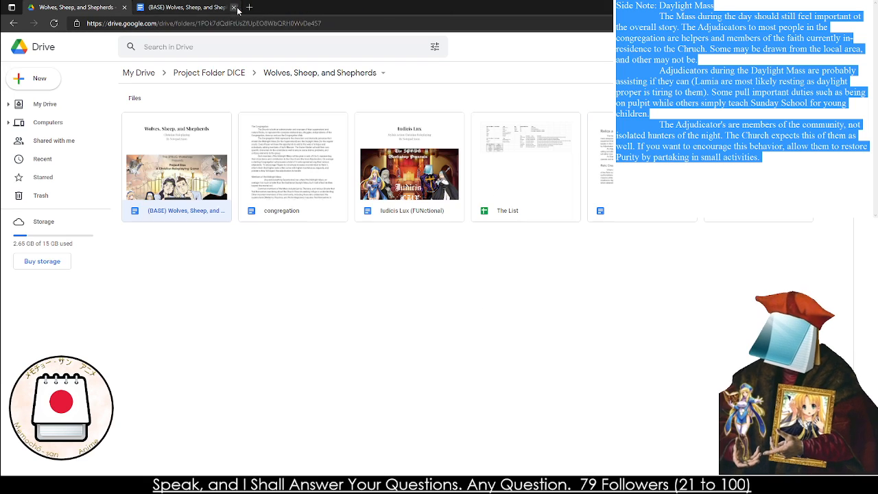
# Open the Things Notepad Anon Wants to Do document in place of the Drive folder
pyautogui.click(126, 21)
pyautogui.write('thing')
pyautogui.press('Down')
pyautogui.press('Down')
pyautogui.press('Down')
pyautogui.press('Down')
pyautogui.press('Down')
pyautogui.press('Return')
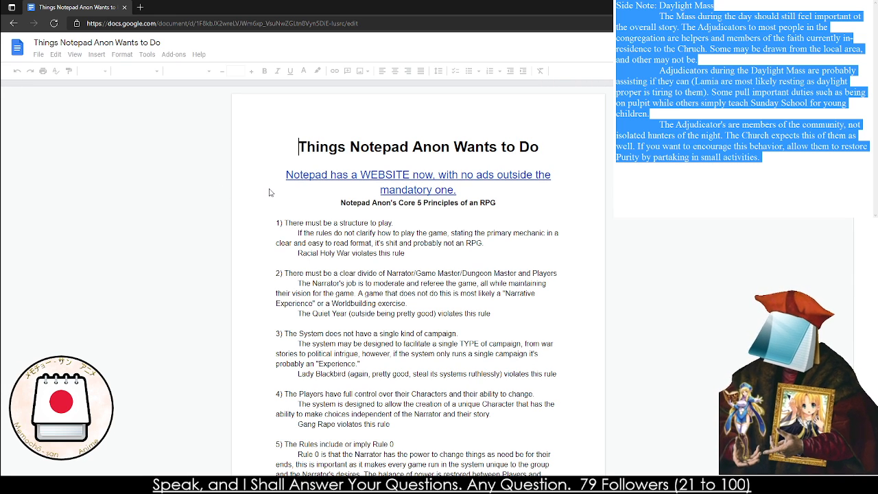
# Add the bullet "Iuducies LUX" below Danmaku Rhapsody of Spirit Axcelerate in the list of things to upload onto the website
pyautogui.scroll(-20, 271, 193)
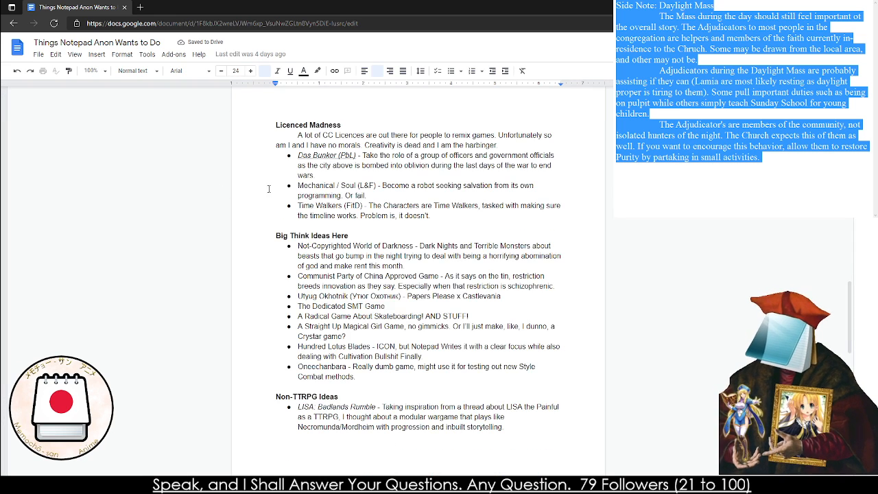
pyautogui.scroll(-20, 267, 190)
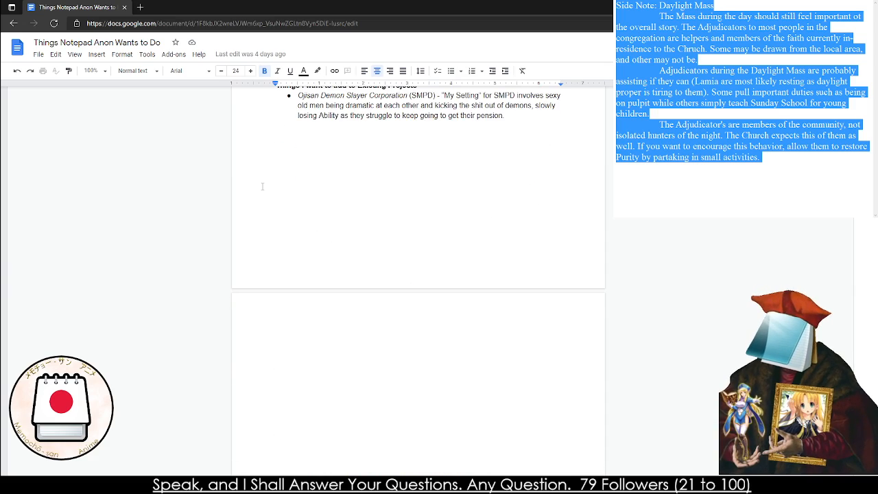
pyautogui.scroll(-10, 263, 187)
pyautogui.scroll(5, 263, 186)
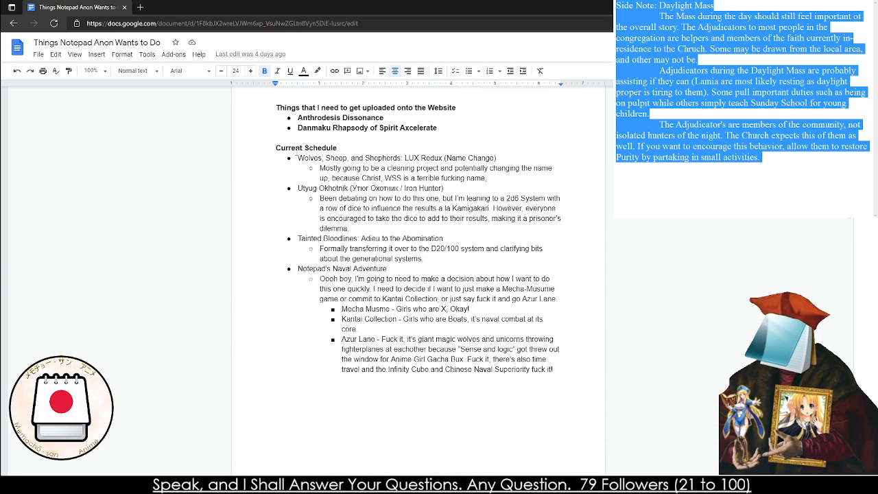
pyautogui.click(417, 128)
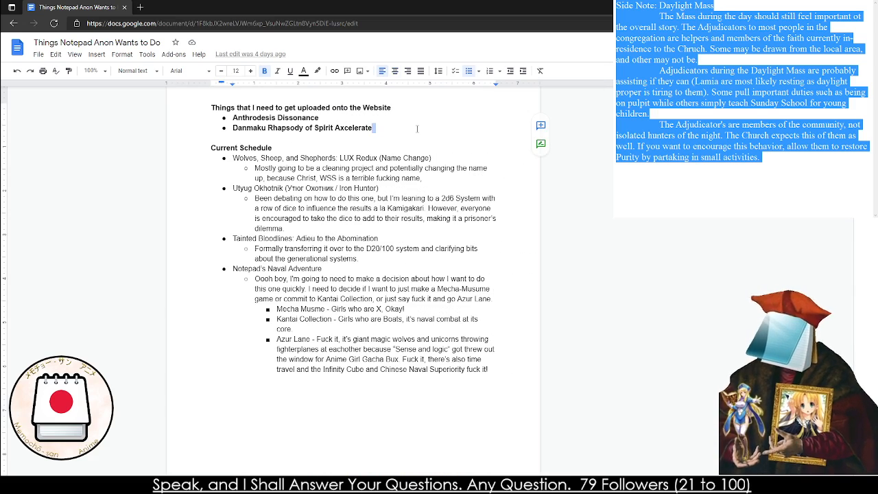
pyautogui.press('Return')
pyautogui.write('Ic')
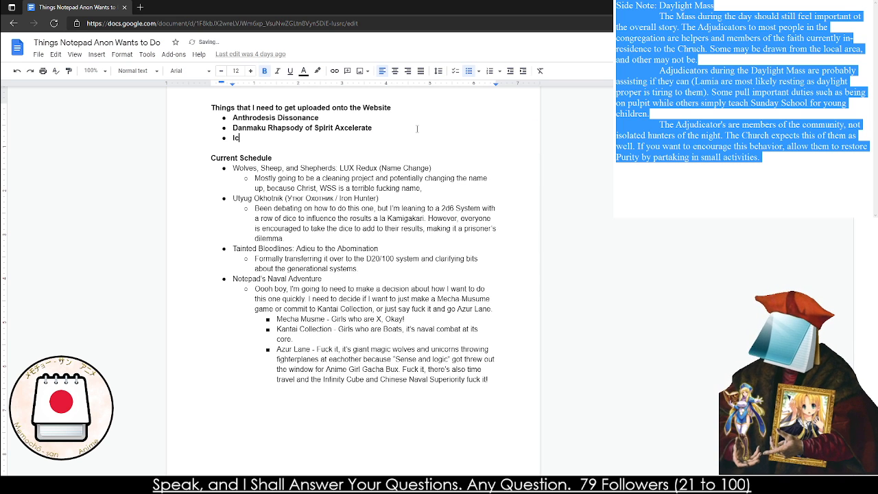
pyautogui.write('dicies LUX')
pyautogui.press('BackSpace')
pyautogui.press('BackSpace')
pyautogui.write('UX')
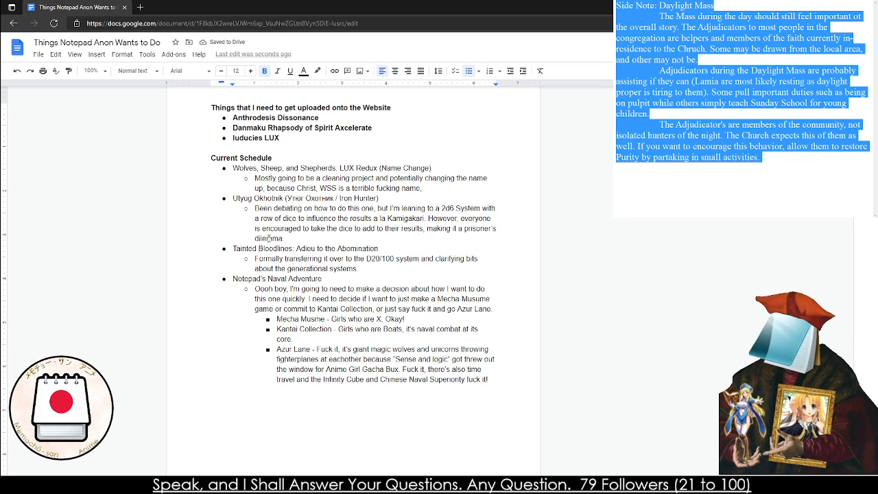
# Correct the new bullet's title to "Iudicis Lux" and append "(WSS)" to it
pyautogui.doubleClick(245, 137)
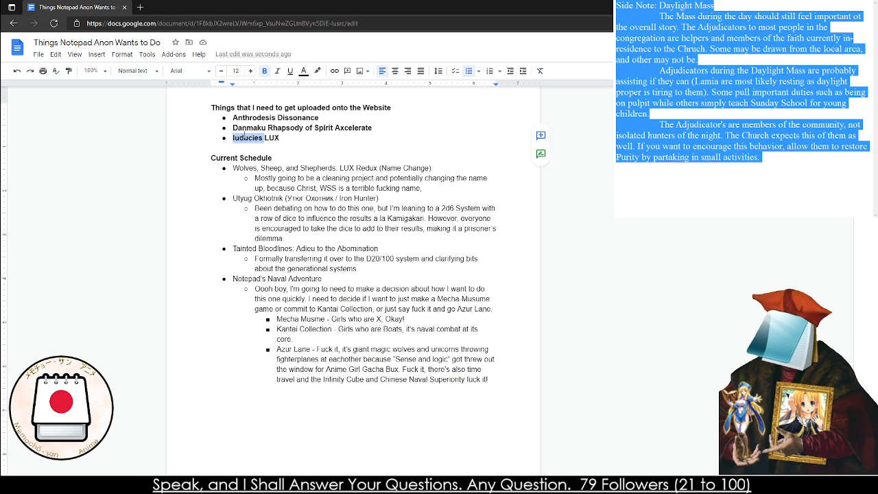
pyautogui.write('Iudices')
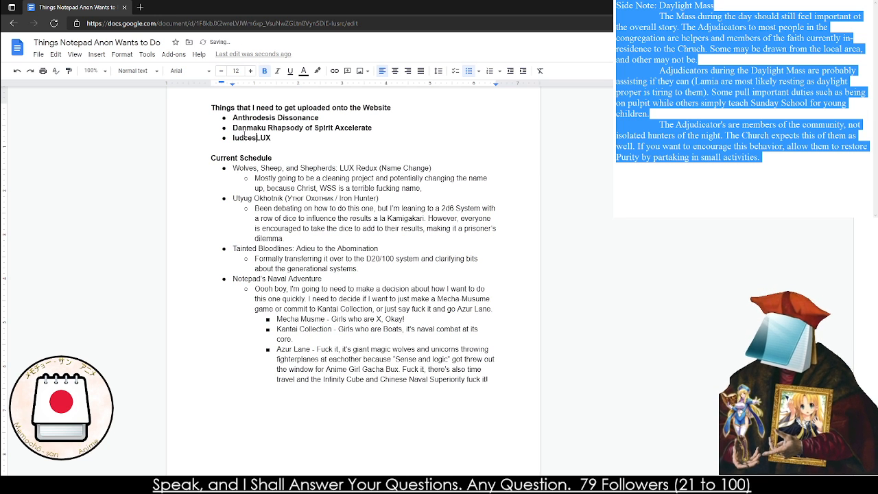
pyautogui.click(277, 359)
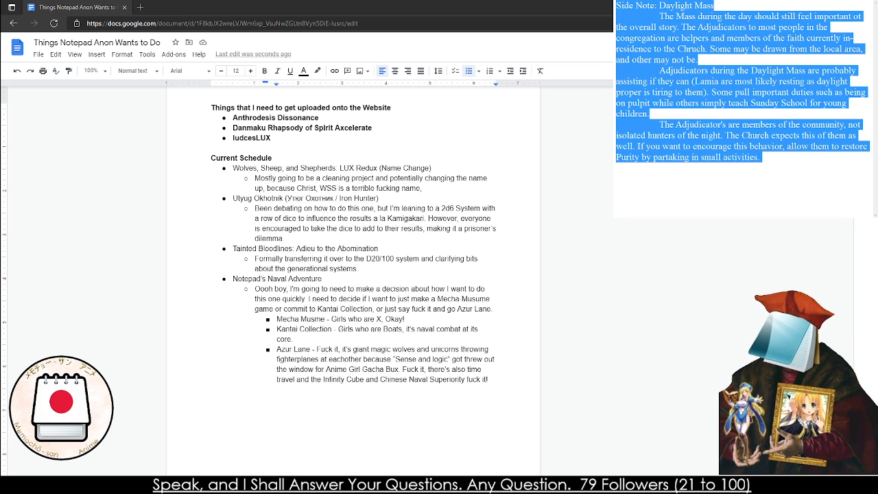
pyautogui.doubleClick(247, 138)
pyautogui.write('Iudicis Lux')
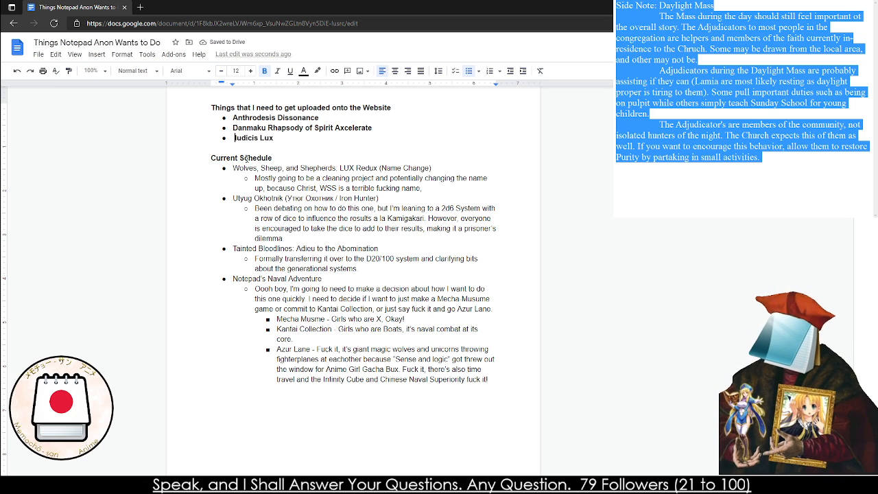
pyautogui.press('BackSpace')
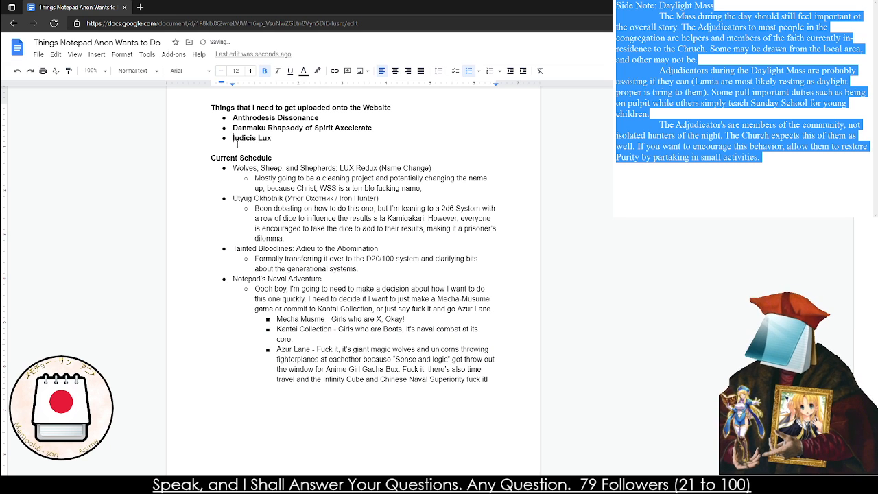
pyautogui.click(308, 138)
pyautogui.write('(WSS)')
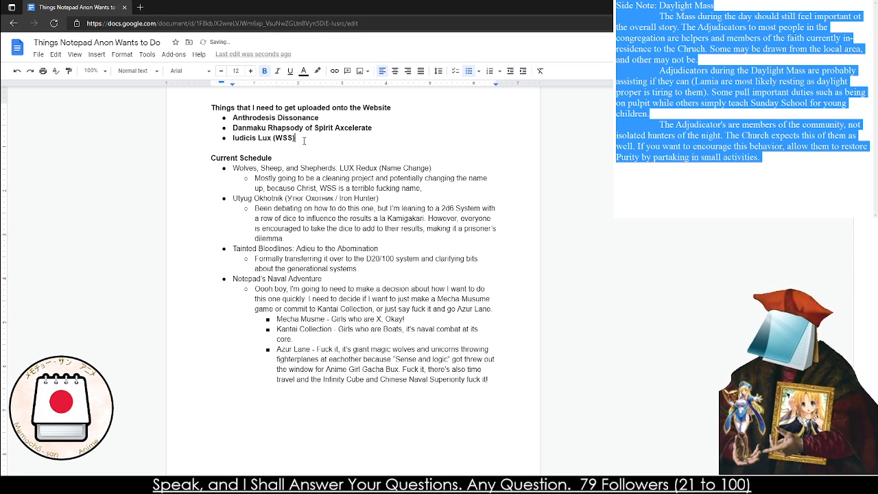
# Delete the Wolves, Sheep, and Shepherds: LUX Redux entry and its sub-bullet from the Current Schedule list
pyautogui.moveTo(454, 190); pyautogui.dragTo(231, 168)
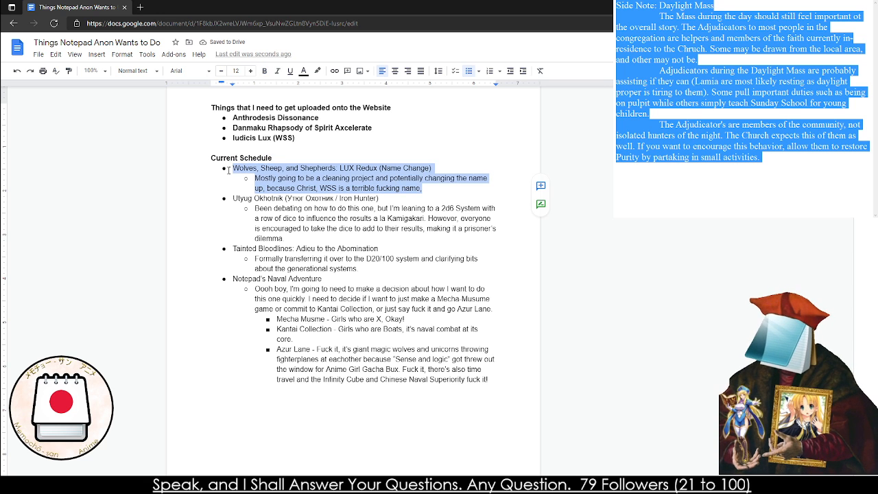
pyautogui.press('BackSpace')
pyautogui.press('BackSpace')
pyautogui.press('BackSpace')
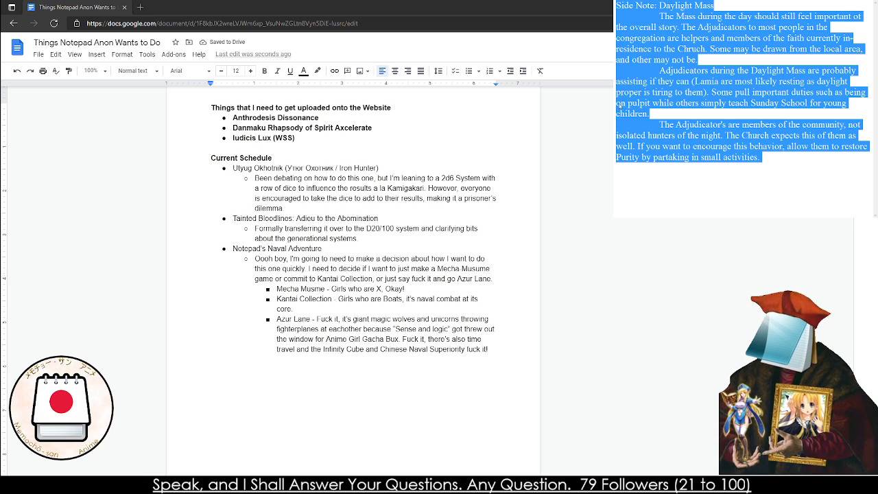
# Bring the document window in front of the side note and set its zoom to 200%
pyautogui.hotkey('alt', 'Tab')
pyautogui.click(105, 73)
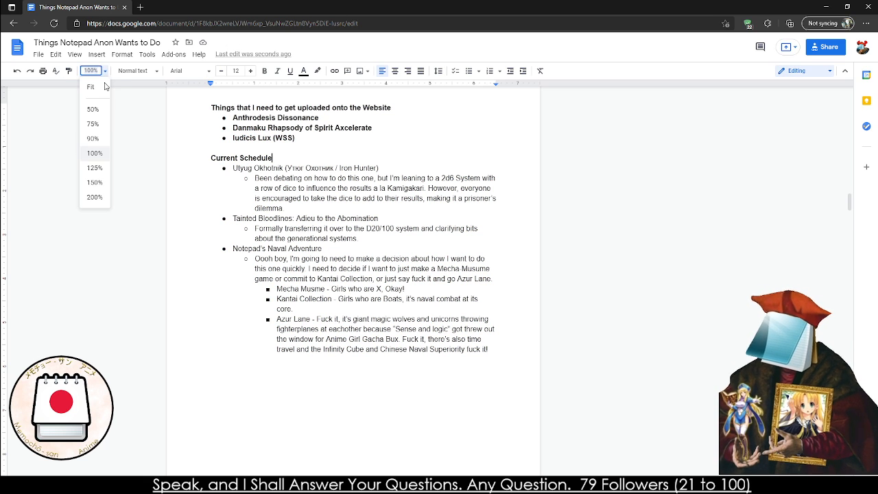
pyautogui.click(93, 197)
# Review the Utyug Okhotnik entry in the Current Schedule, highlighting its description and its Iron Hunter title
pyautogui.moveTo(188, 264); pyautogui.dragTo(283, 313)
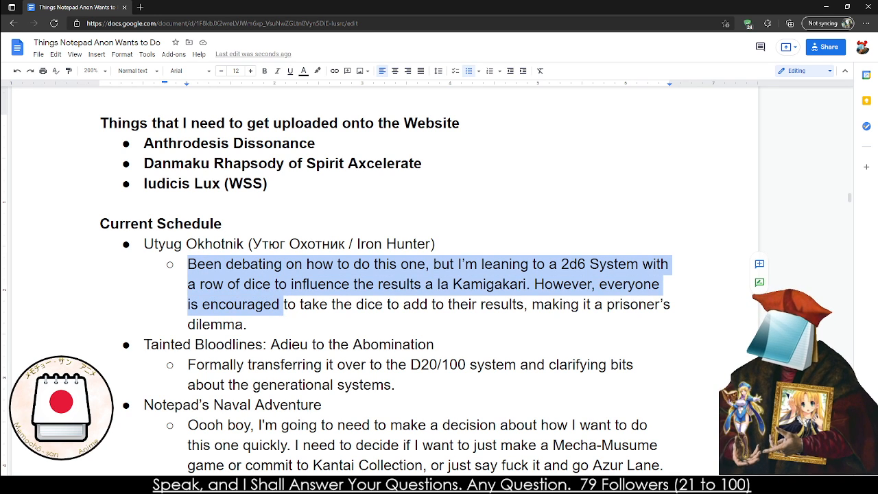
pyautogui.hotkey('alt', 'Tab')
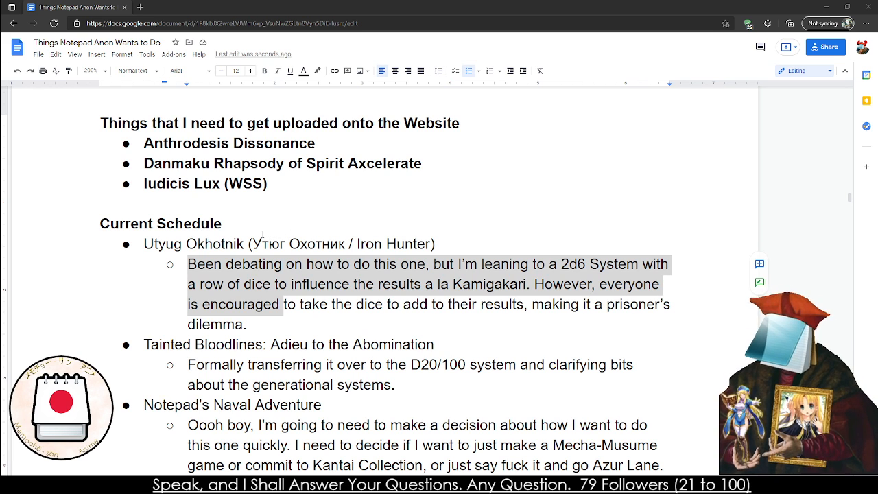
pyautogui.tripleClick(253, 289)
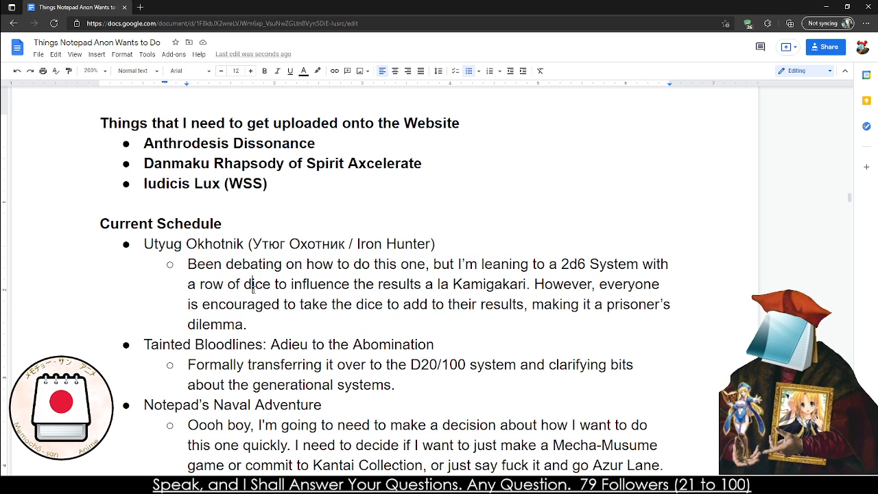
pyautogui.click(253, 289)
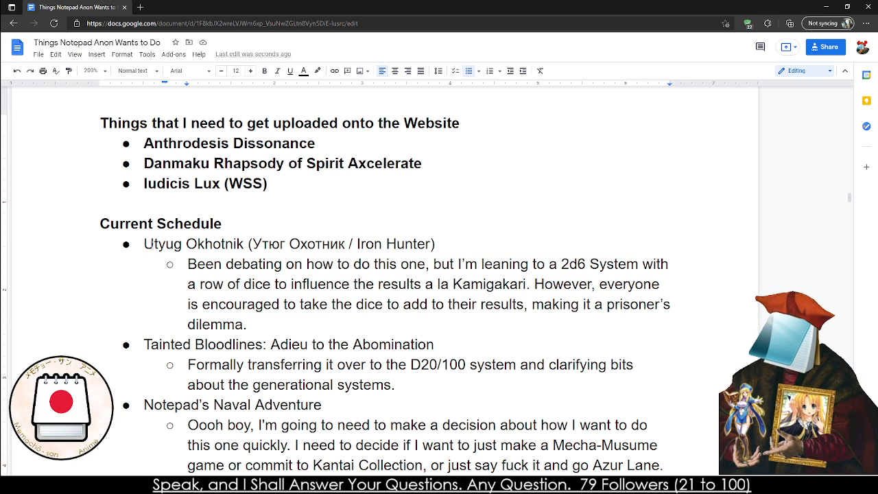
pyautogui.moveTo(155, 244); pyautogui.dragTo(374, 247)
pyautogui.click(269, 244)
pyautogui.click(374, 244)
pyautogui.click(433, 244)
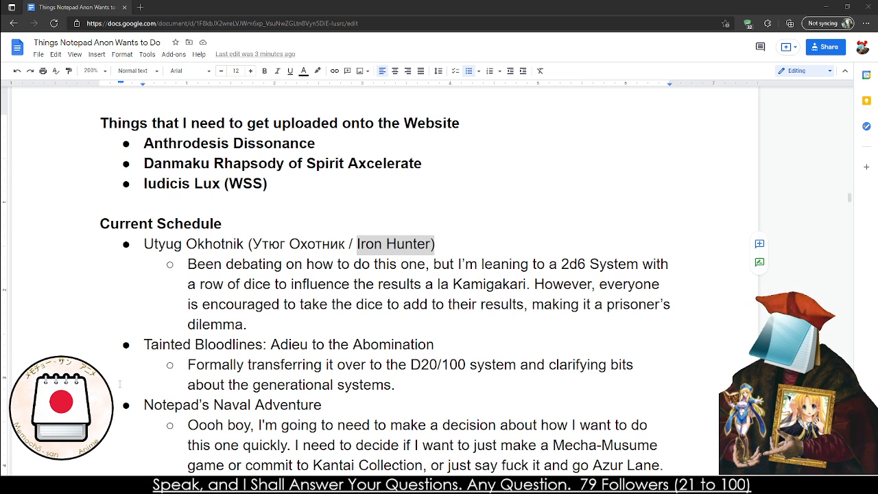
# Review the Tainted Bloodlines: Adieu to the Abomination and Notepad's Naval Adventure entries in the Current Schedule
pyautogui.click(188, 365)
pyautogui.moveTo(145, 347); pyautogui.dragTo(484, 350)
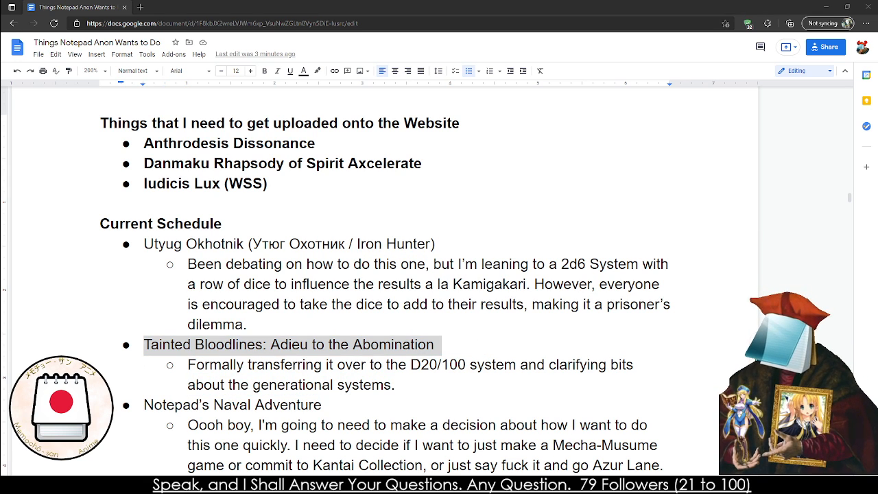
pyautogui.scroll(-2, 384, 275)
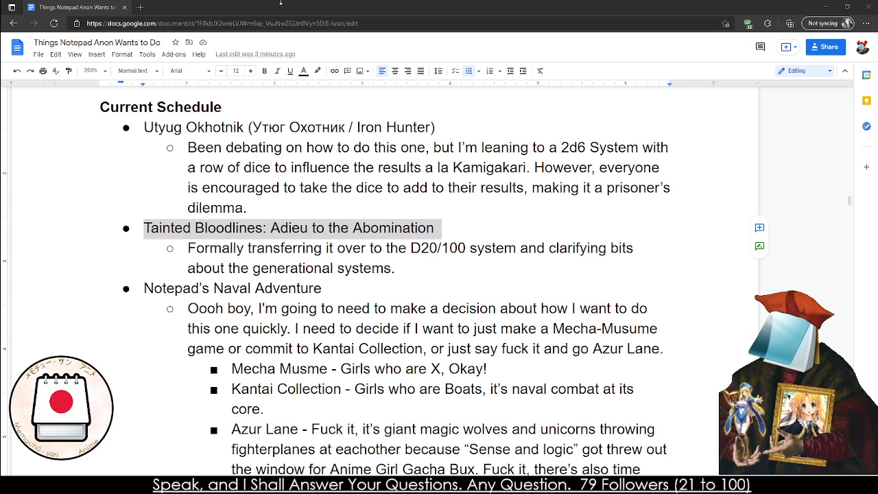
pyautogui.scroll(-3, 250, 214)
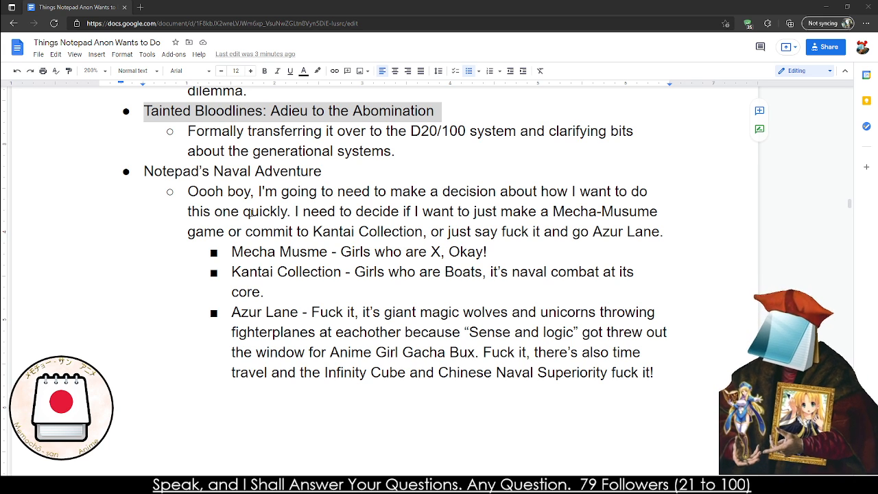
# Search the web in a new tab for "Azur Lane Tabletop RPG" and open the Reddit post about an Azur Lane inspired tabletop RPG
pyautogui.click(140, 7)
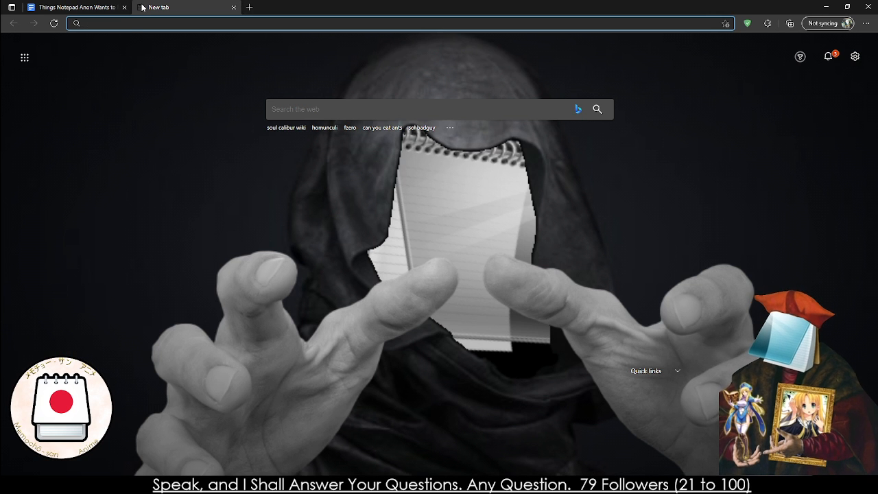
pyautogui.write('Azur Lane Tab')
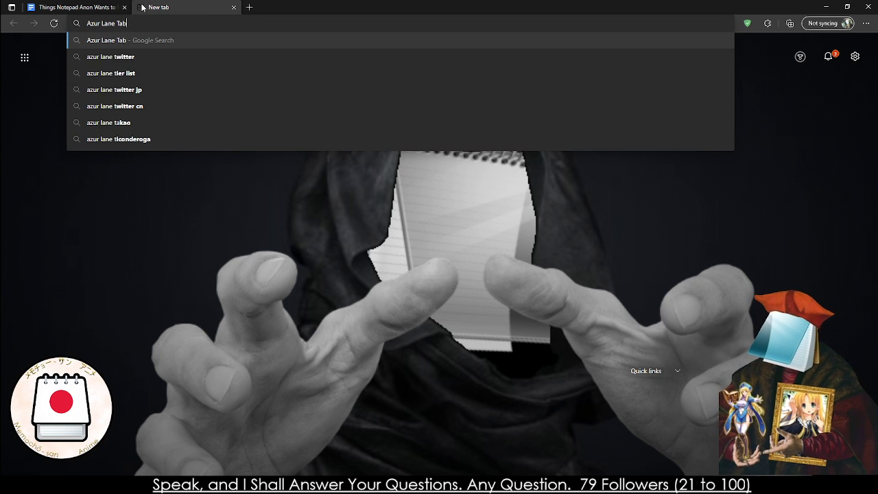
pyautogui.write('letop RPG')
pyautogui.press('Return')
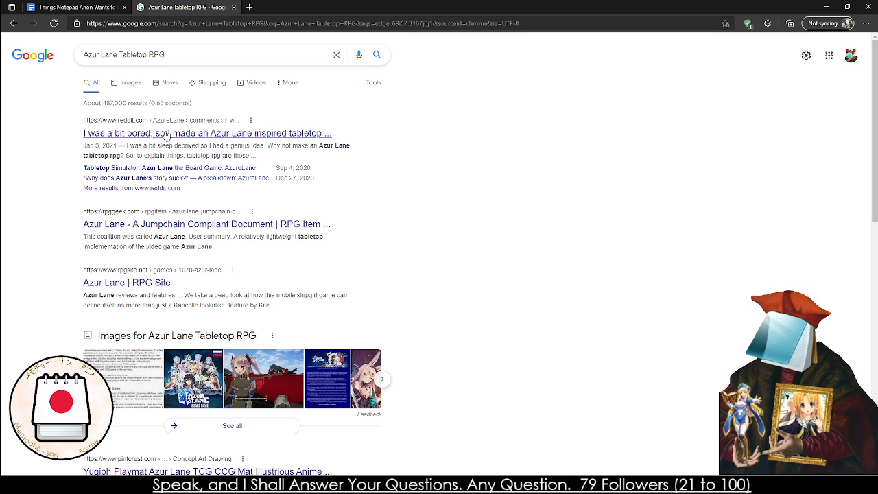
pyautogui.click(166, 133)
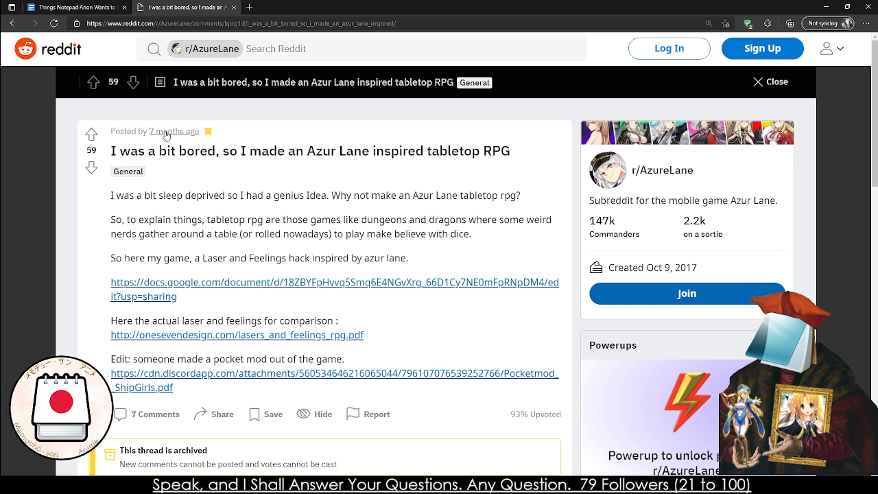
pyautogui.moveTo(166, 135)
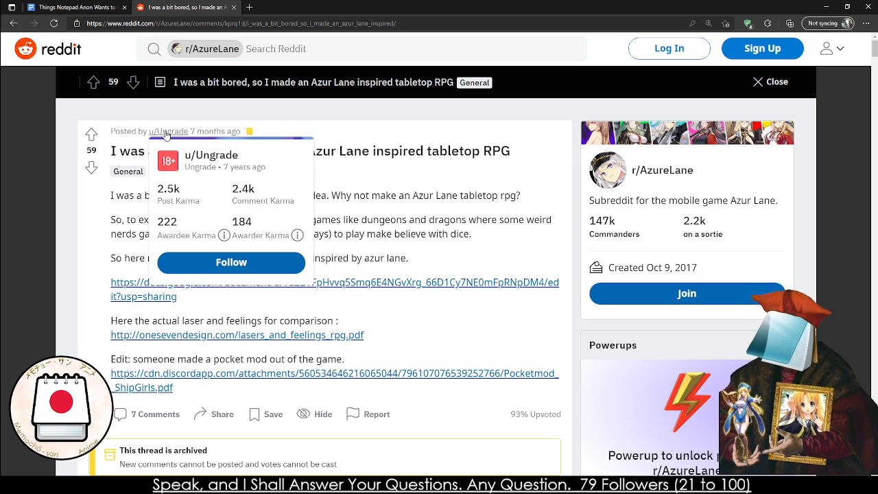
# Return to the Azur Lane Tabletop RPG search results and look through them for existing games
pyautogui.click(6, 23)
pyautogui.scroll(-5, 108, 187)
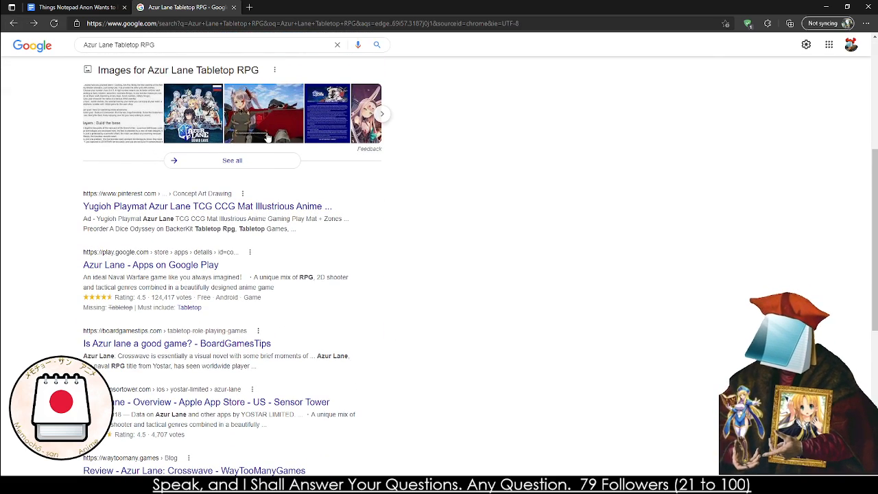
pyautogui.scroll(2, 267, 138)
pyautogui.scroll(1, 267, 138)
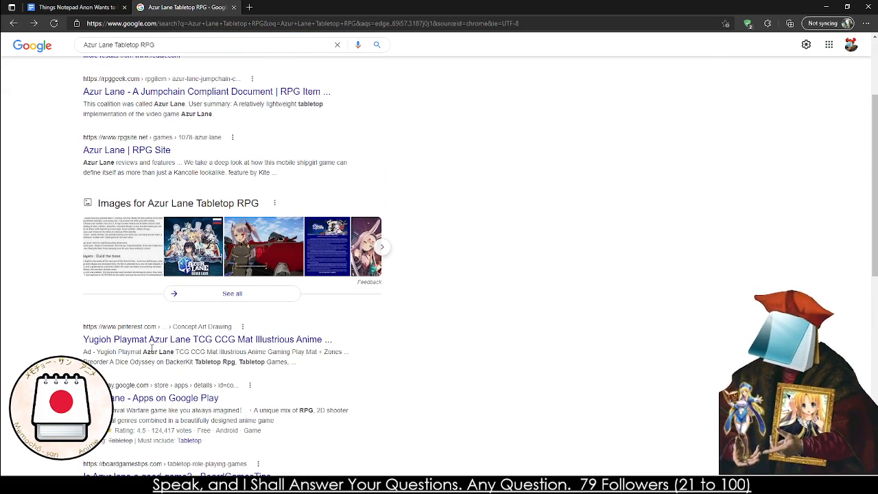
pyautogui.scroll(2, 148, 348)
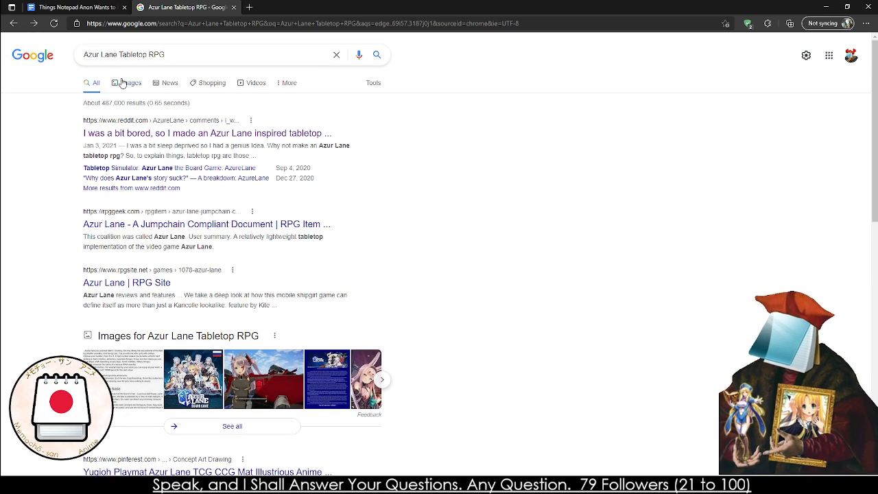
# Show the image results for the Azur Lane search and preview the Azur Lane Crosswave on Steam and Yostar closed beta images
pyautogui.click(122, 83)
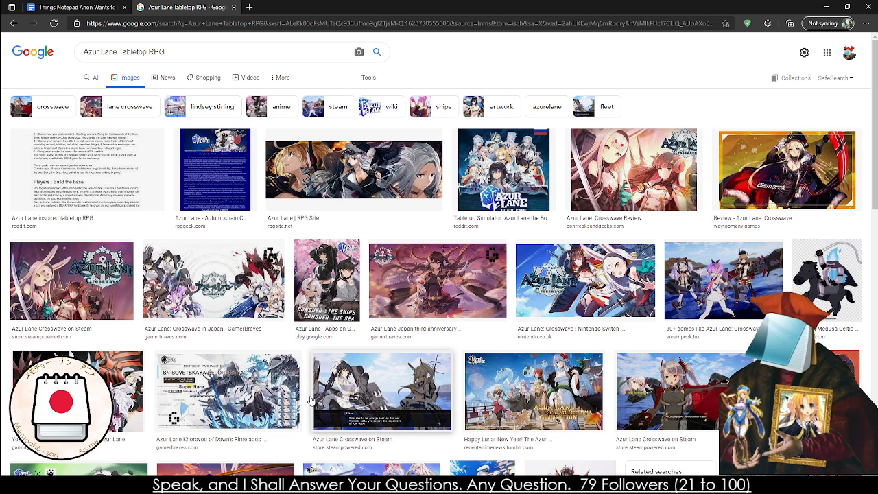
pyautogui.click(330, 402)
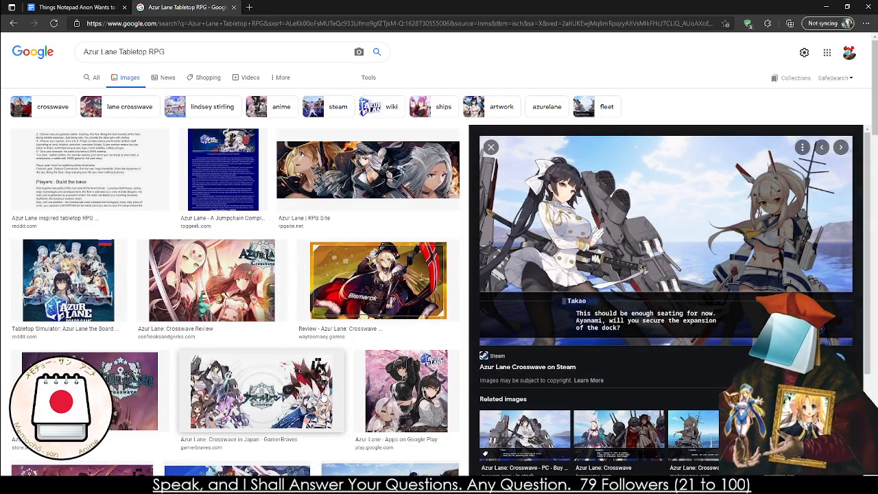
pyautogui.scroll(-4, 319, 388)
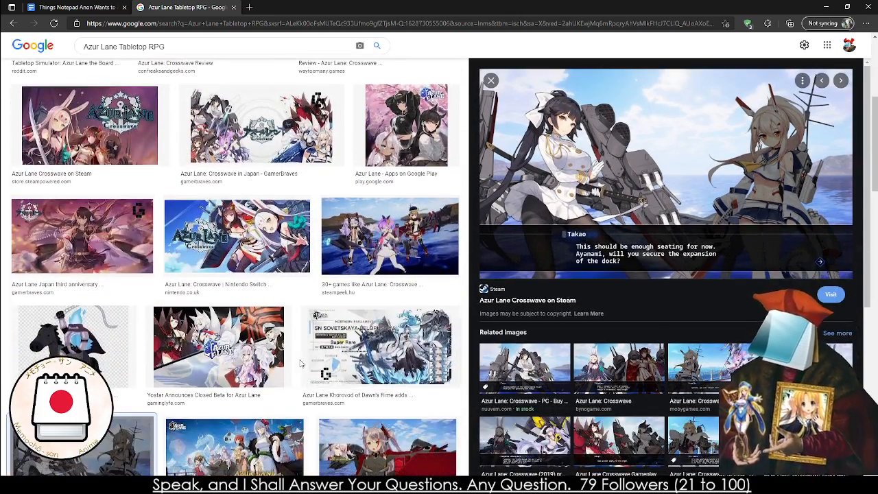
pyautogui.click(233, 337)
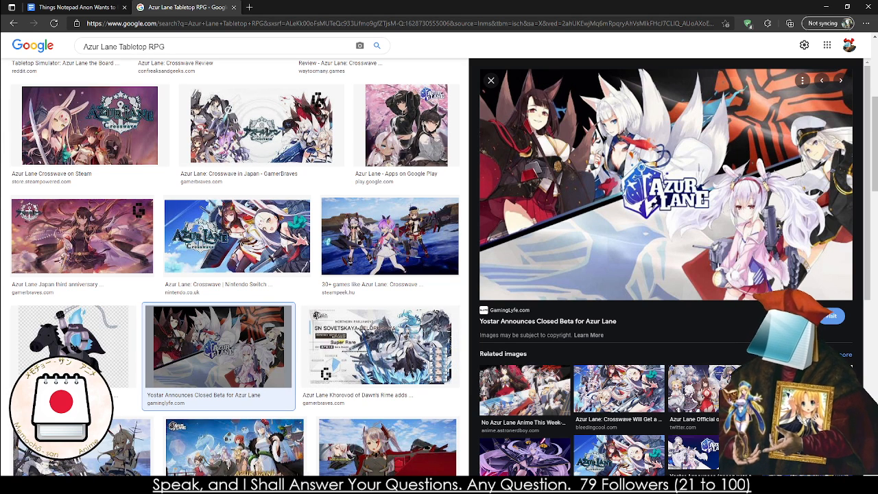
pyautogui.click(213, 484)
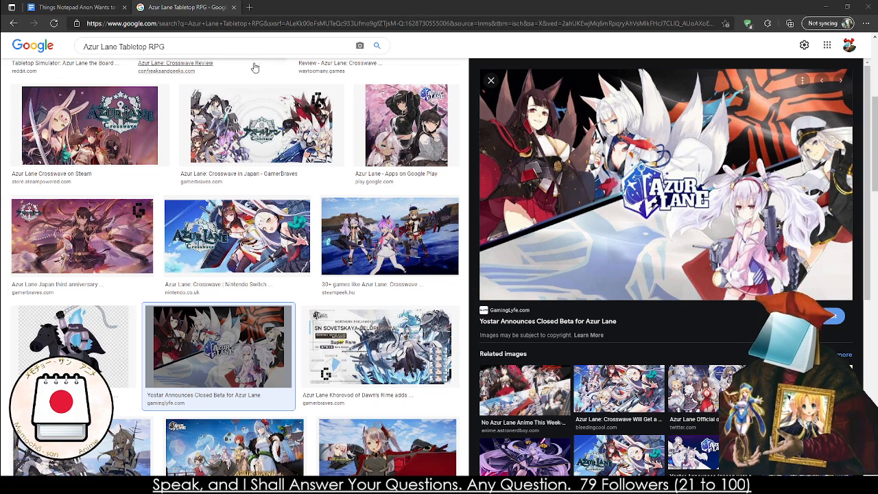
# Change the image search to "Kantai Collection Tabletop RPG"
pyautogui.scroll(4, 264, 55)
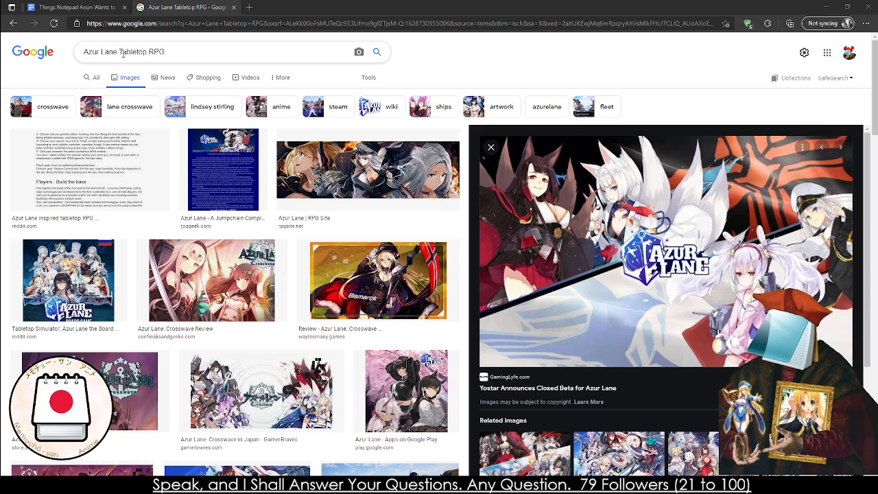
pyautogui.moveTo(118, 53); pyautogui.dragTo(75, 53)
pyautogui.write('Kantai Collection')
pyautogui.press('Return')
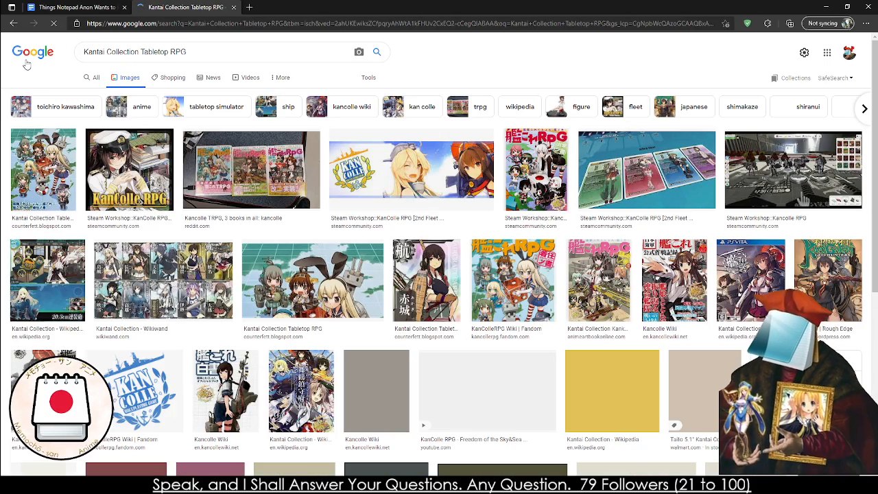
# Preview KanColle RPG images, including the 2nd Fleet Edition cover, the Akagi card, the three rulebooks, the Steam Workshop book cover and the Allied Fleet cards
pyautogui.click(93, 195)
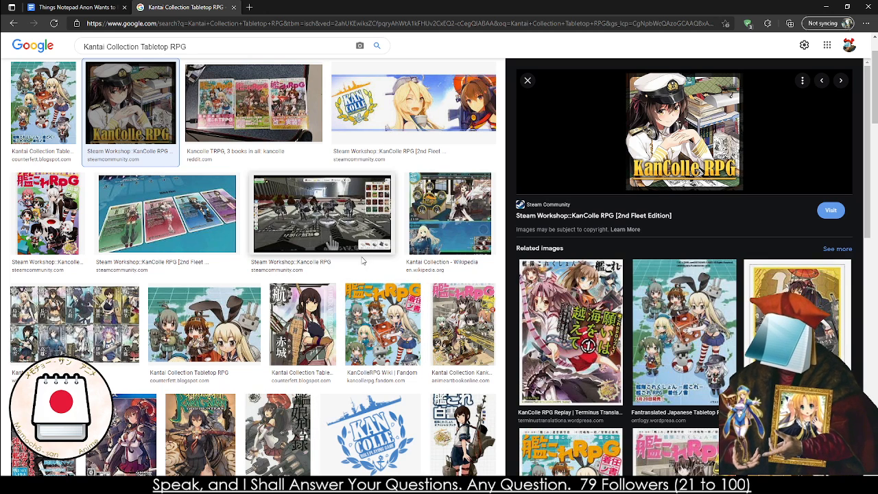
pyautogui.click(314, 311)
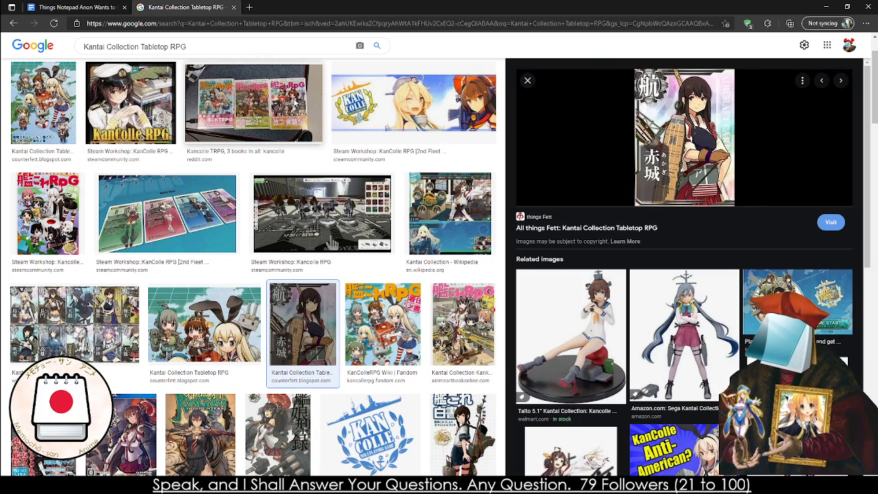
pyautogui.click(295, 105)
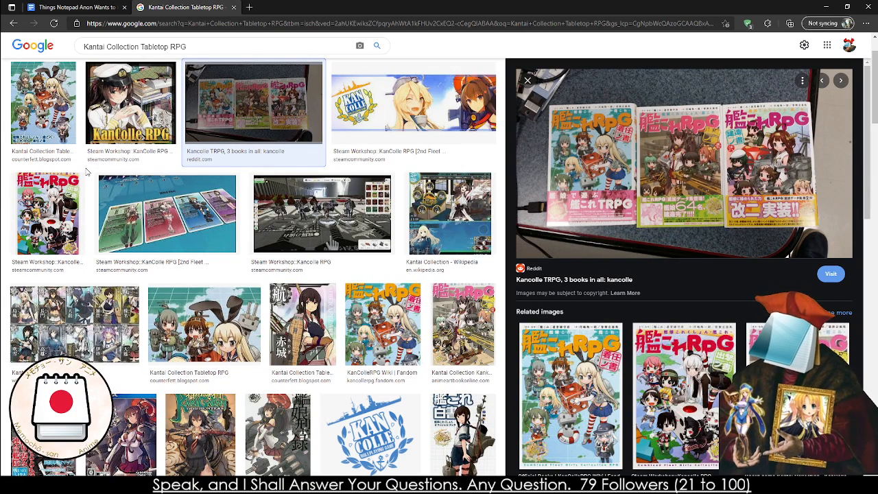
pyautogui.click(43, 208)
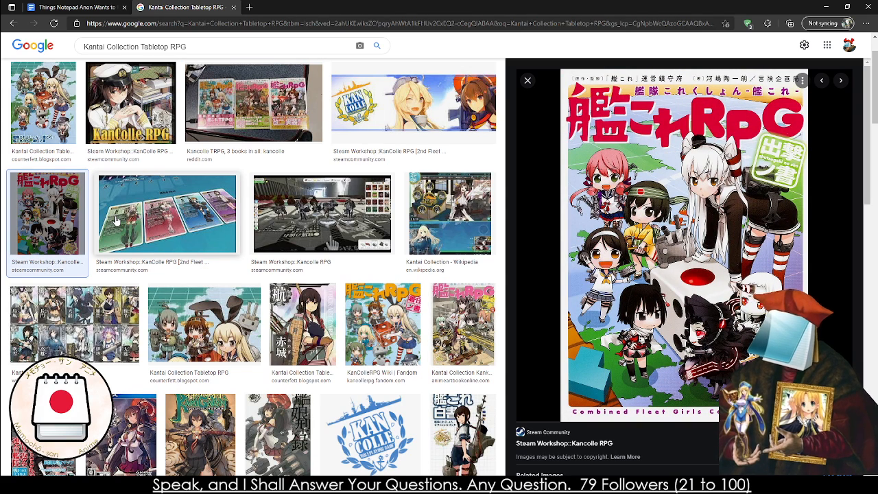
pyautogui.click(127, 221)
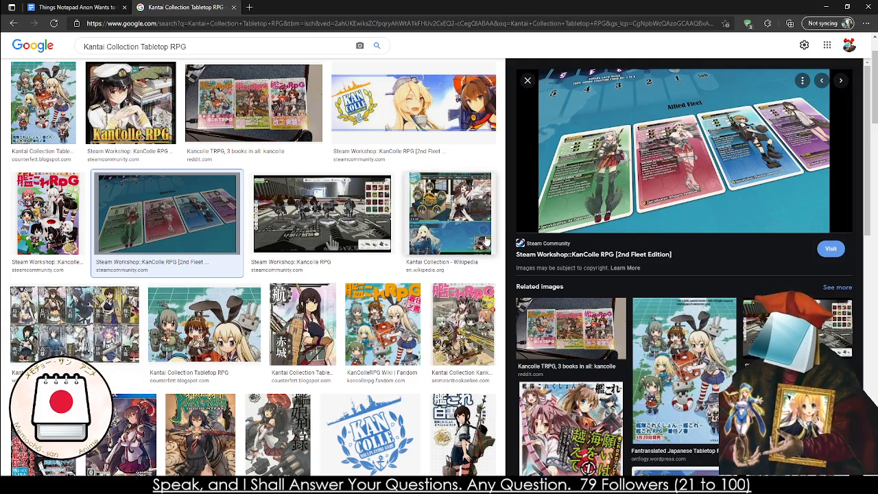
# Look through the remaining Kantai Collection image results and preview the KanColleRPG Wiki picture of the shipgirl holding a gun turret
pyautogui.scroll(-3, 453, 261)
pyautogui.scroll(-3, 449, 268)
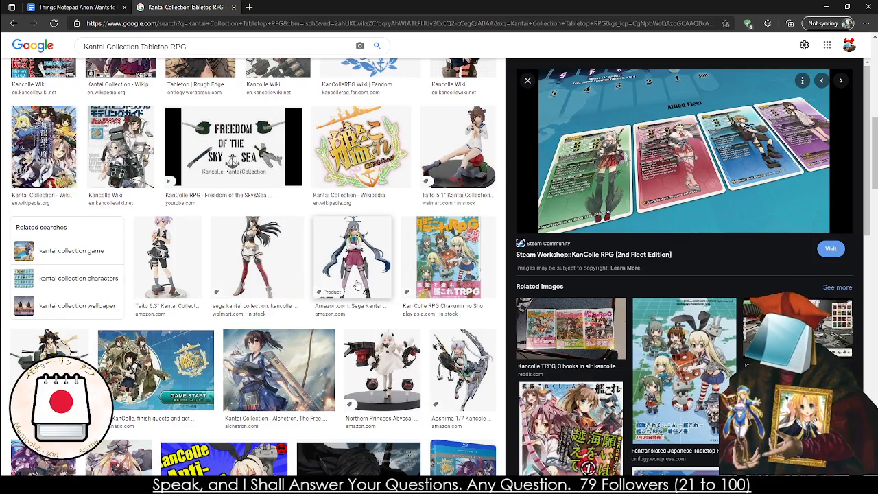
pyautogui.scroll(-3, 350, 287)
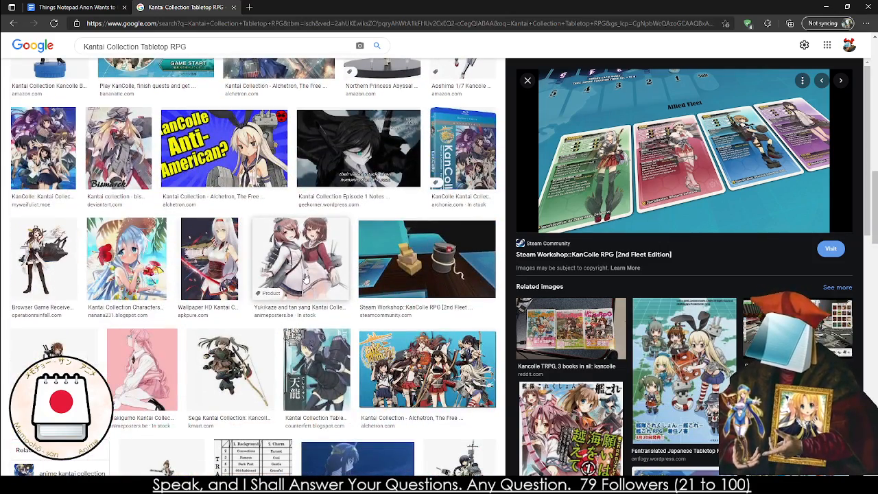
pyautogui.scroll(-4, 209, 283)
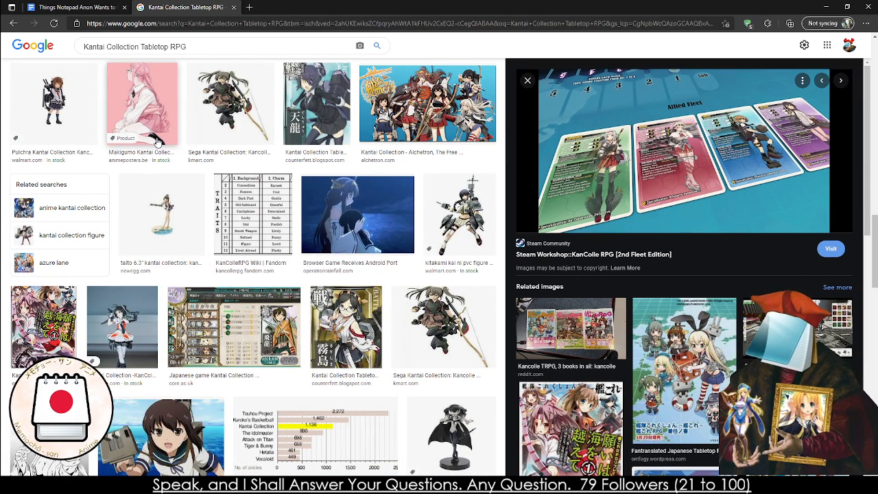
pyautogui.scroll(-5, 186, 292)
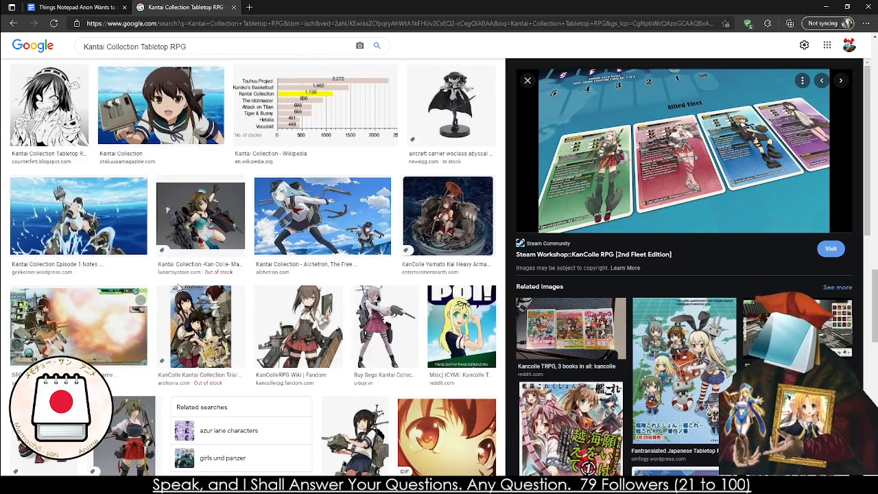
pyautogui.scroll(-3, 175, 283)
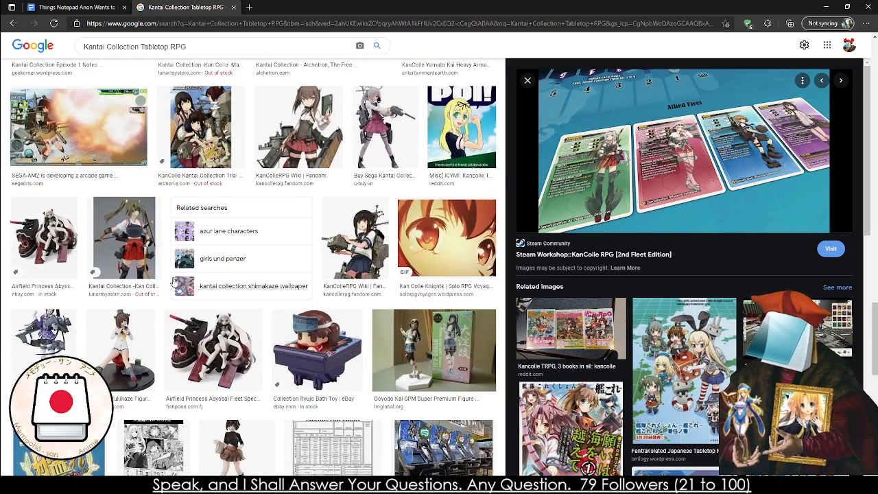
pyautogui.click(335, 241)
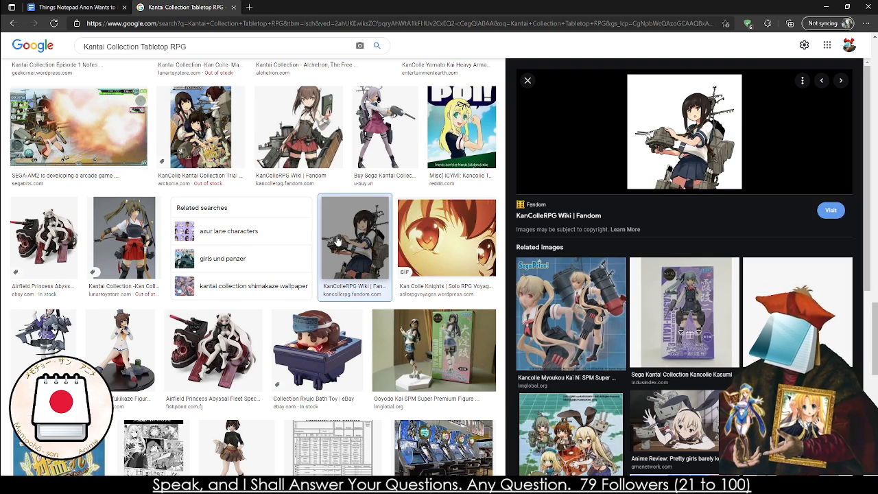
pyautogui.scroll(-1, 337, 240)
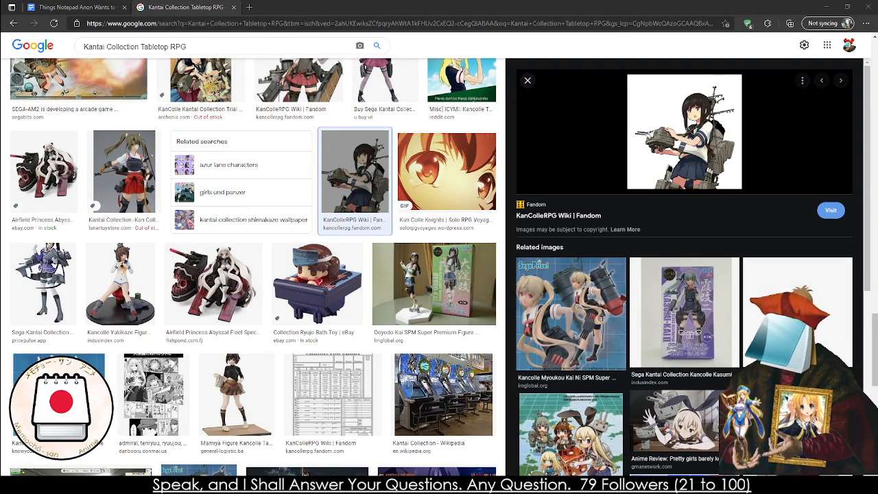
pyautogui.scroll(-8, 203, 282)
pyautogui.scroll(10, 203, 282)
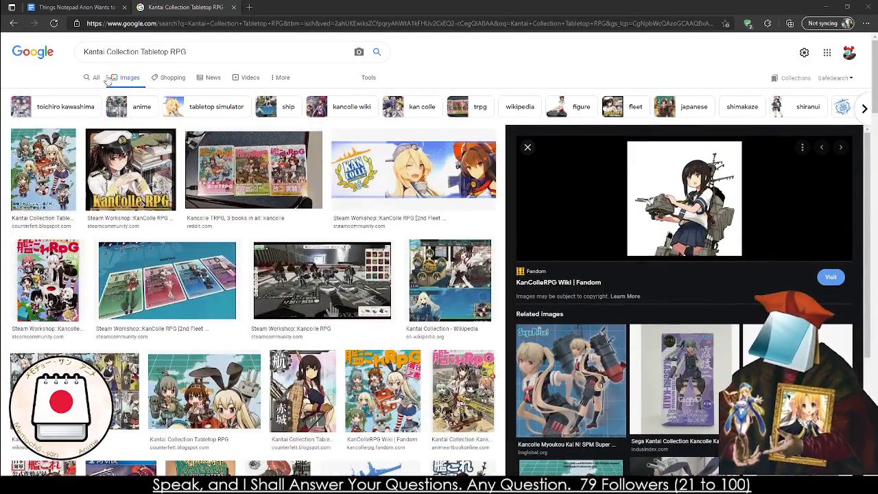
# Switch back to all web results, open the KanColle Tabletop RPG Wiki on Fandom and look over its home page
pyautogui.click(95, 78)
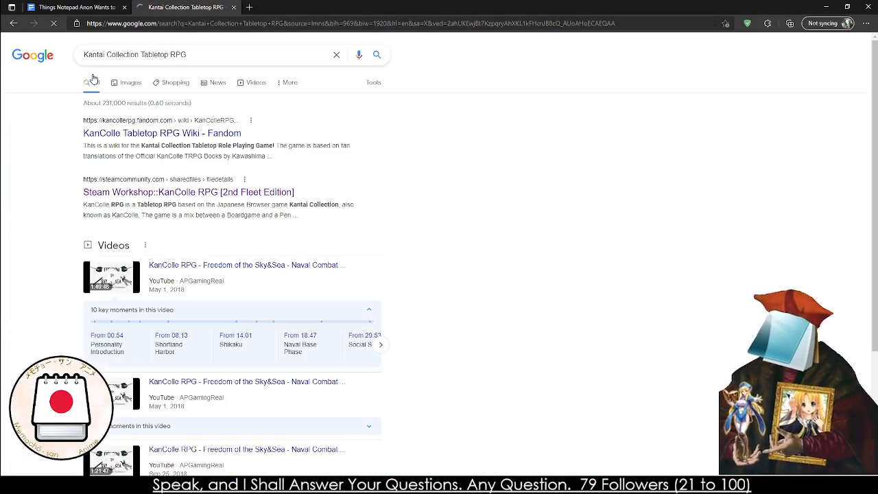
pyautogui.click(160, 134)
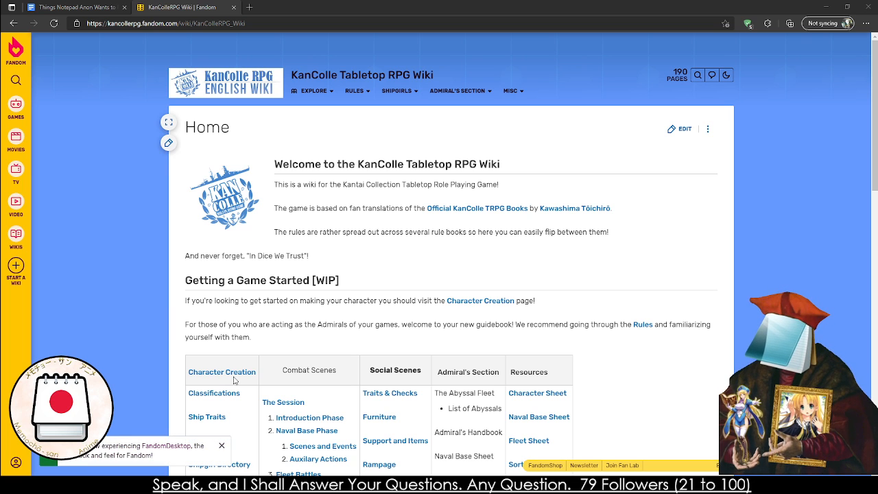
pyautogui.scroll(-5, 280, 309)
pyautogui.scroll(2, 578, 178)
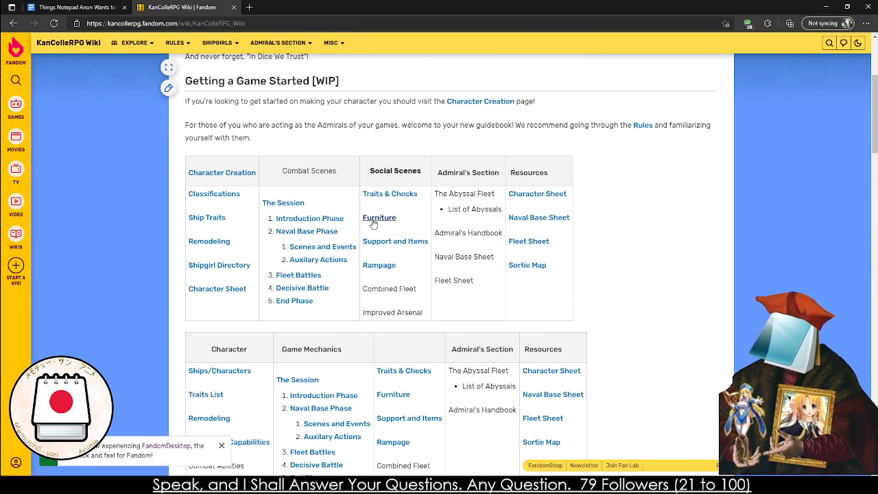
# Open the wiki's Furniture page, read its rules on Furniture Coins and using furniture, and return to the home page
pyautogui.click(373, 224)
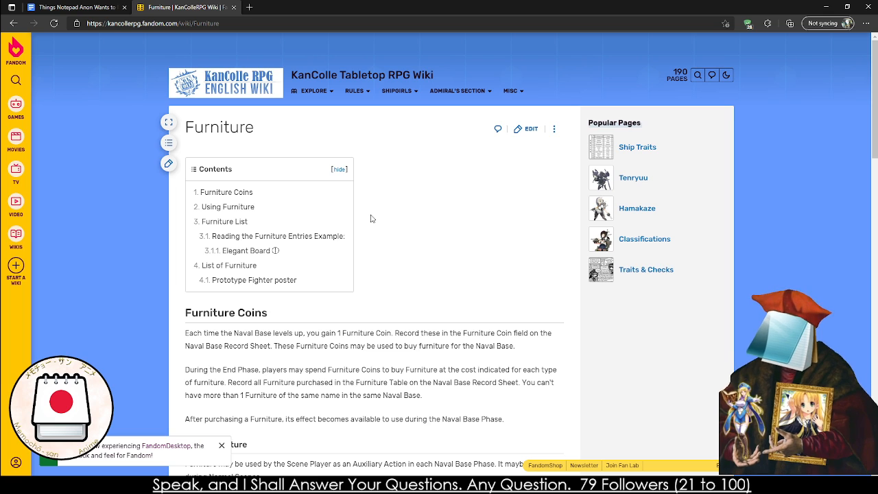
pyautogui.scroll(-3, 371, 219)
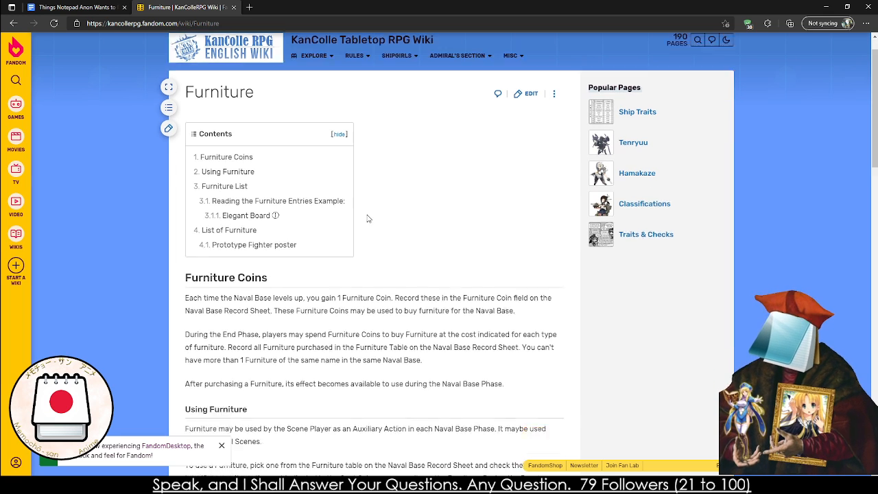
pyautogui.scroll(-2, 343, 218)
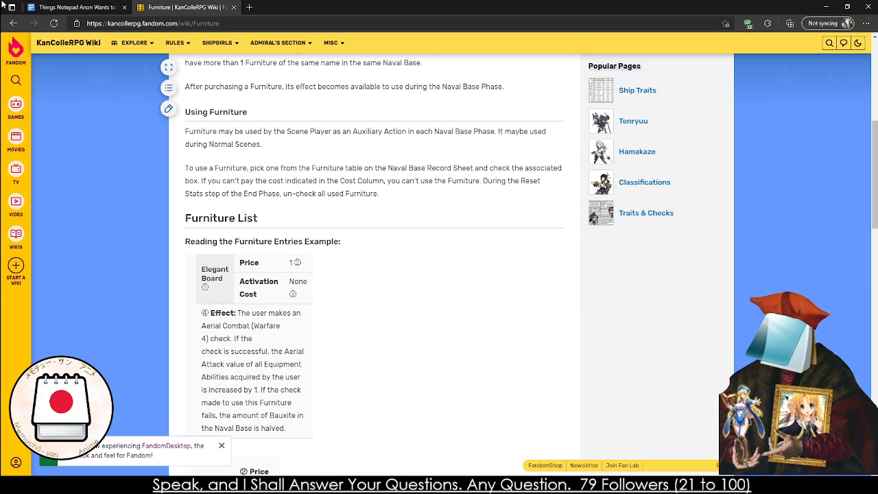
pyautogui.click(15, 25)
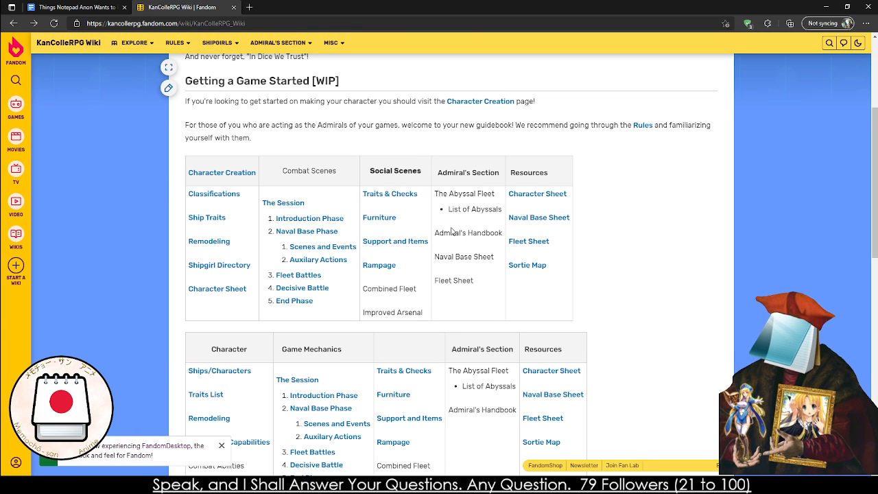
# Open the Shipgirl Directory and go to Ikazuchi's page from the Akatsuki-Class destroyers
pyautogui.click(223, 267)
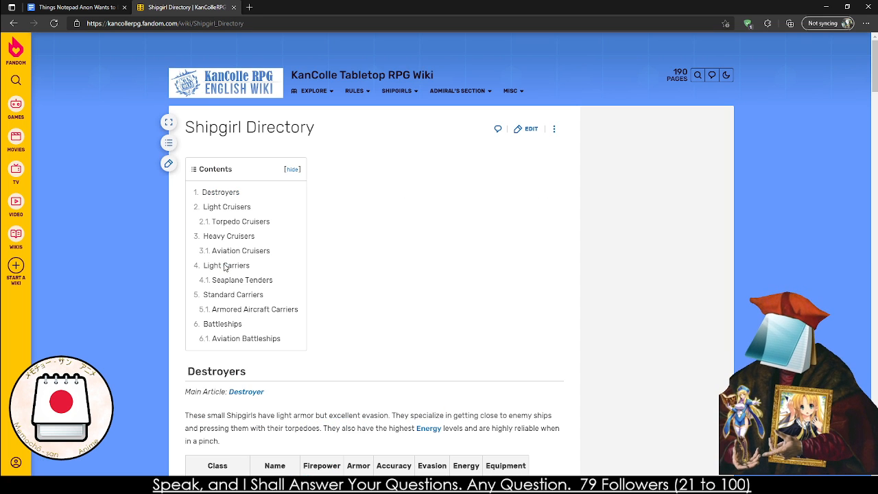
pyautogui.scroll(-5, 225, 267)
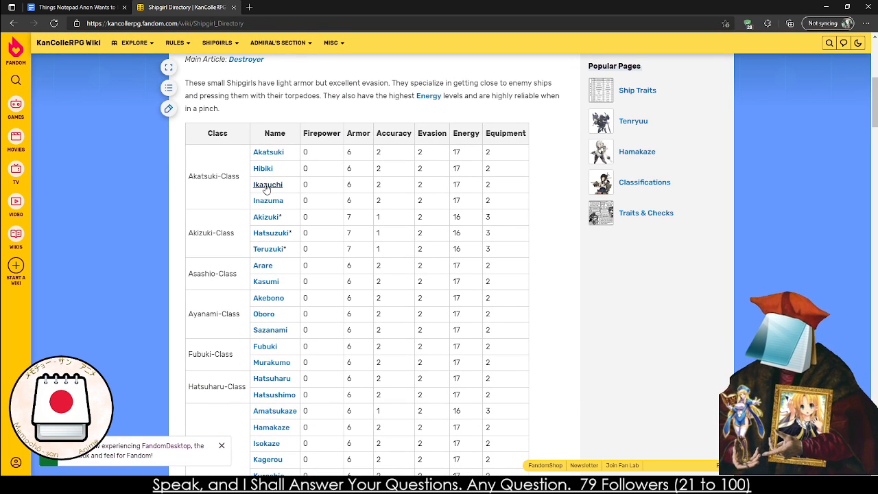
pyautogui.click(267, 185)
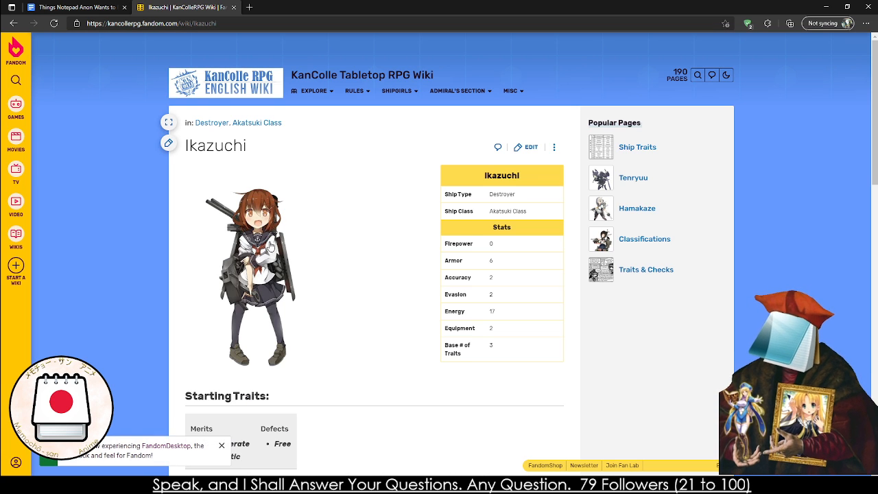
# Read Ikazuchi's stats, starting traits, abilities and personal mission, and return to the beginning of the Shipgirl Directory
pyautogui.scroll(-1, 271, 240)
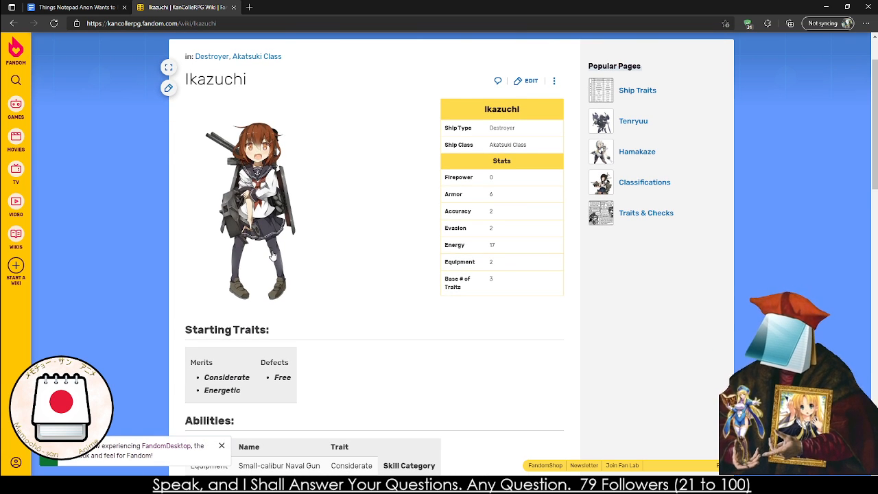
pyautogui.scroll(-4, 273, 255)
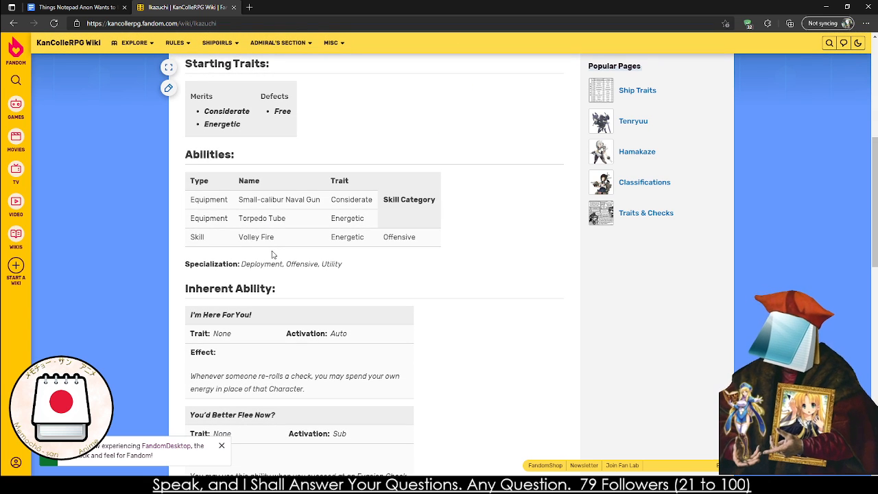
pyautogui.scroll(-2, 272, 254)
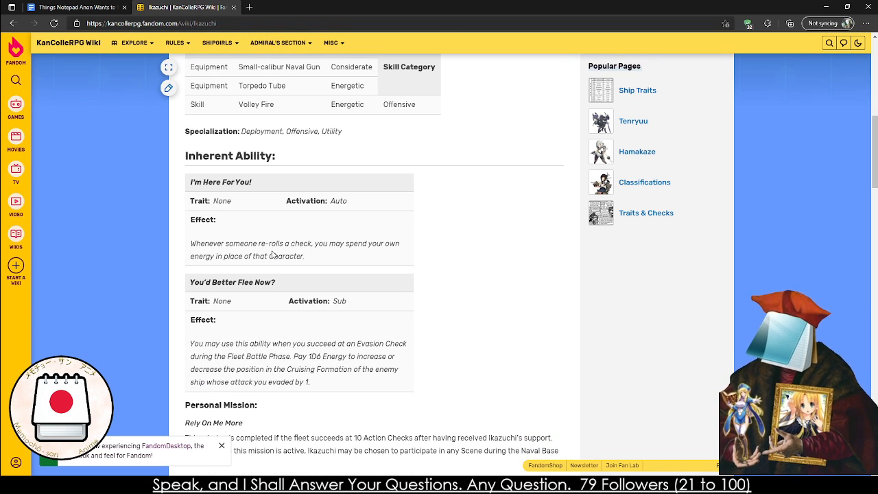
pyautogui.scroll(-1, 272, 254)
pyautogui.scroll(-5, 273, 255)
pyautogui.click(13, 23)
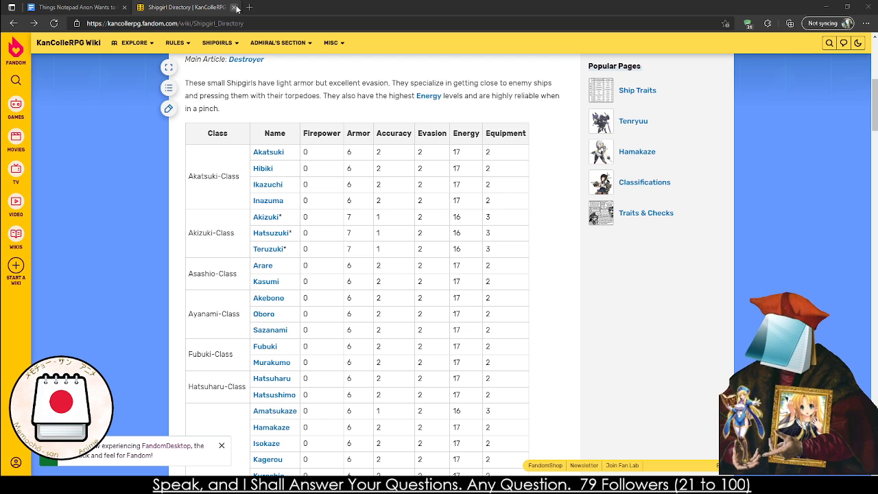
pyautogui.scroll(5, 236, 145)
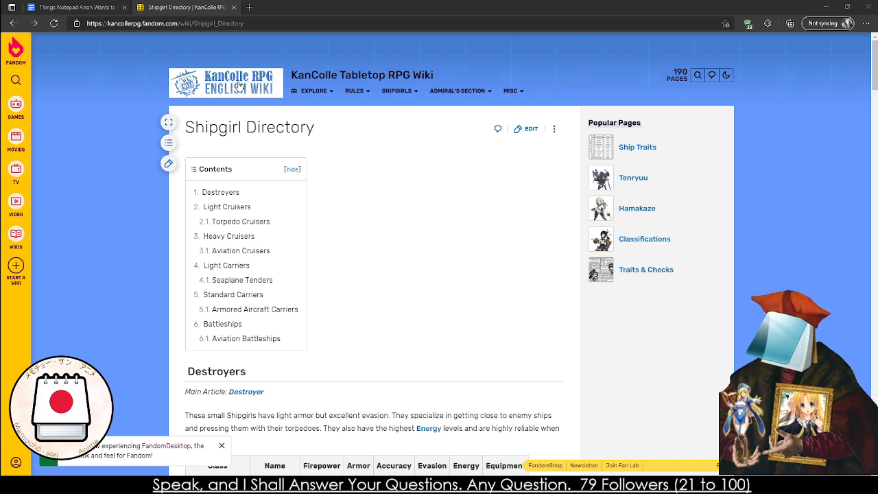
# Go through the Shipgirl Directory's destroyers to the Light Cruisers table and open Tatsuta's page
pyautogui.scroll(-5, 302, 198)
pyautogui.scroll(-2, 297, 198)
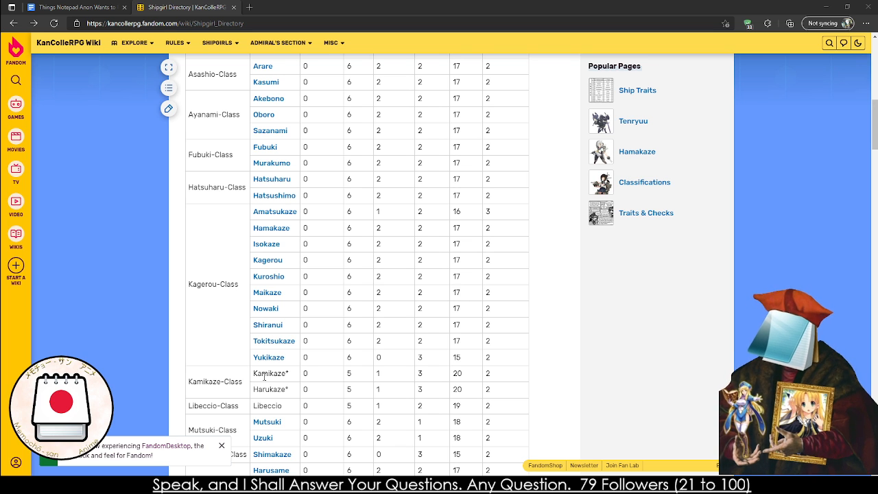
pyautogui.scroll(-4, 264, 376)
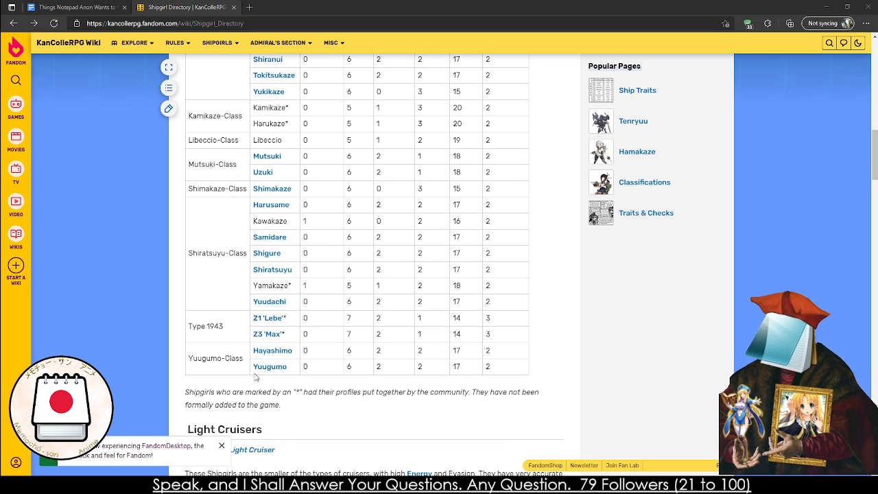
pyautogui.scroll(-4, 268, 363)
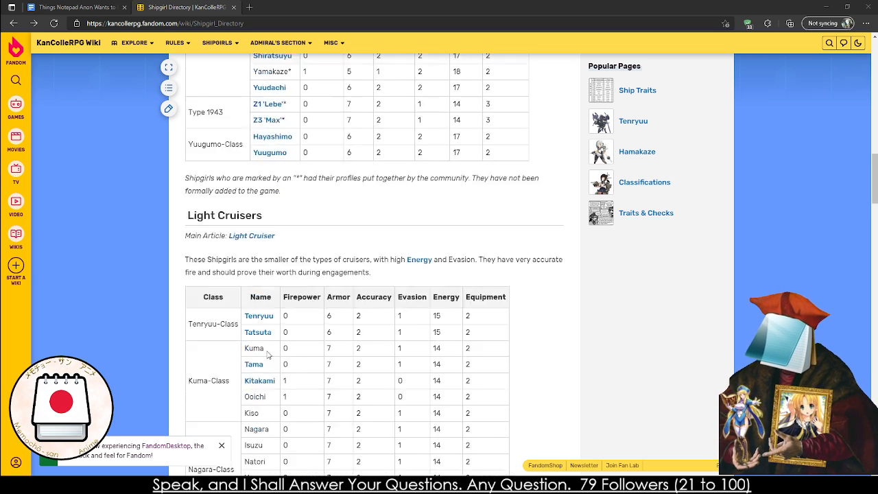
pyautogui.click(265, 285)
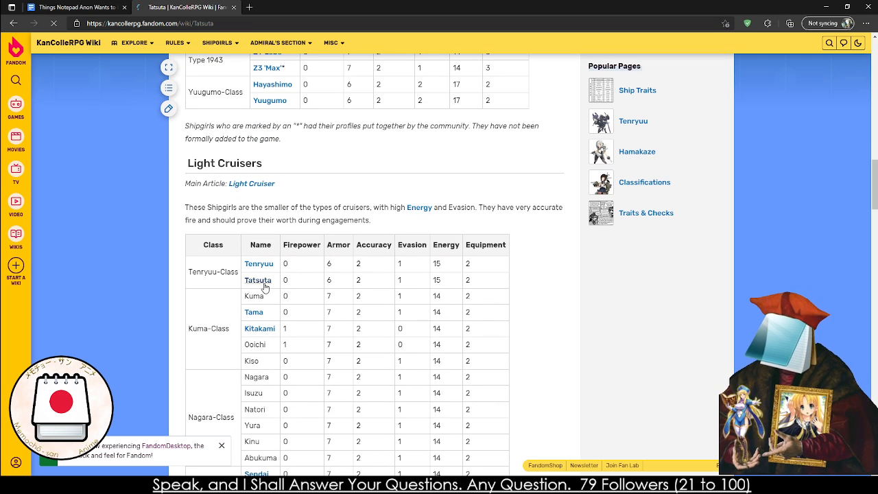
# Read Tatsuta's stats, starting traits, reaction table and abilities, and close the wiki to return to the to-do document
pyautogui.scroll(-5, 264, 274)
pyautogui.scroll(2, 264, 260)
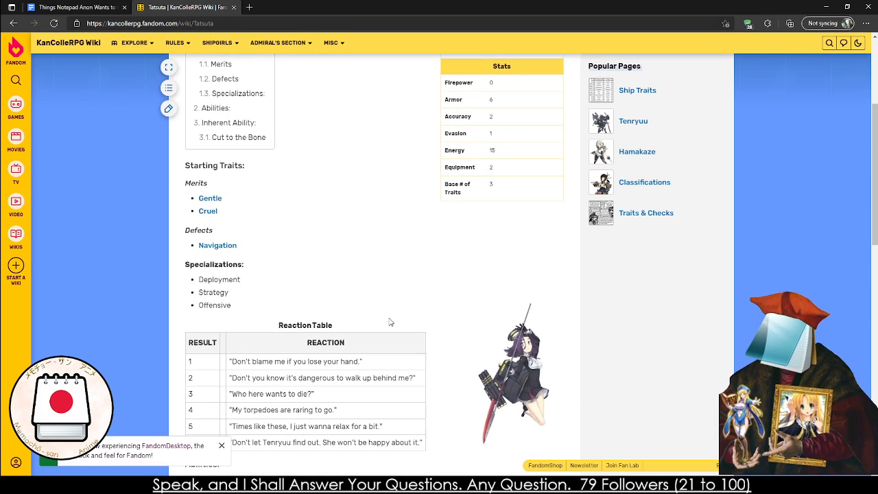
pyautogui.click(518, 302)
pyautogui.click(9, 237)
pyautogui.moveTo(12, 238)
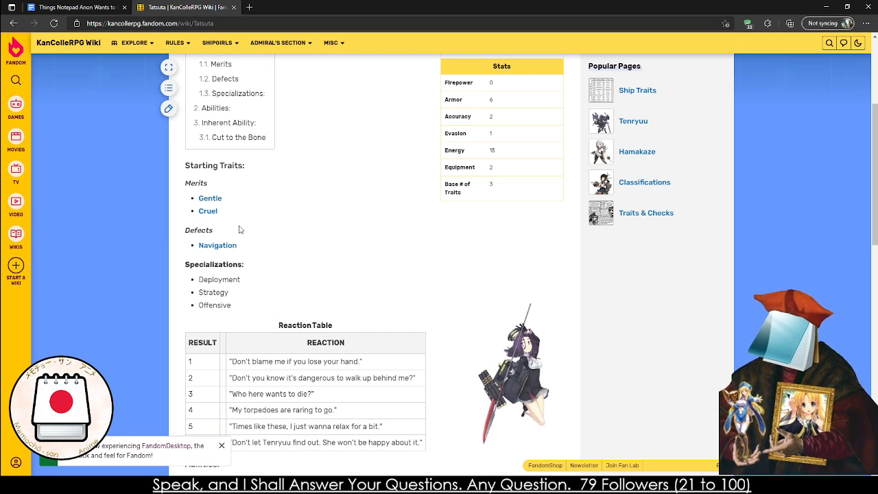
pyautogui.scroll(-5, 239, 229)
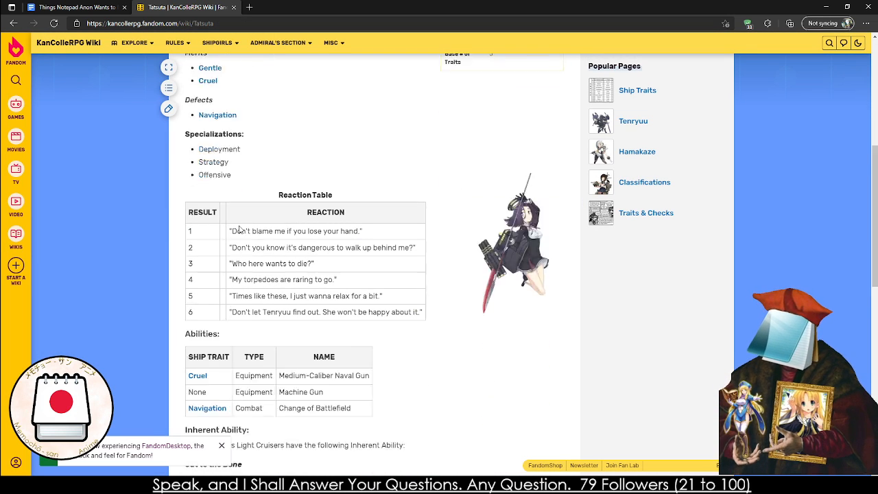
pyautogui.scroll(5, 206, 247)
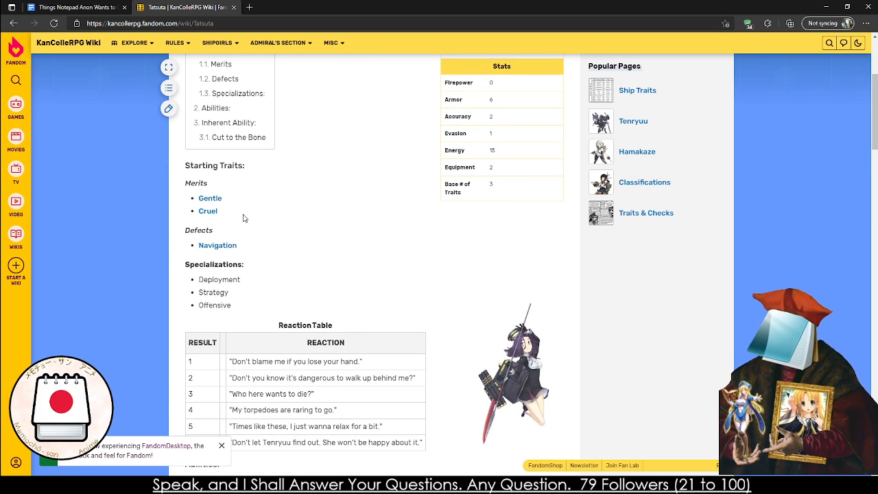
pyautogui.scroll(3, 185, 290)
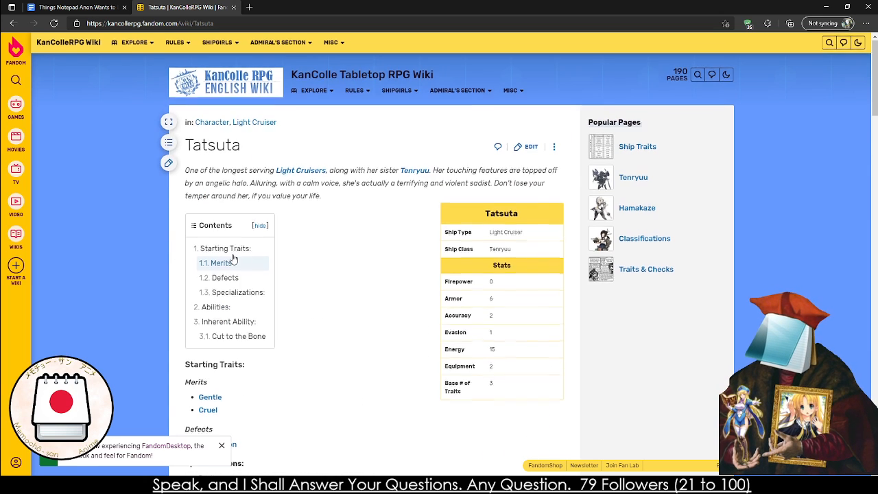
pyautogui.click(234, 7)
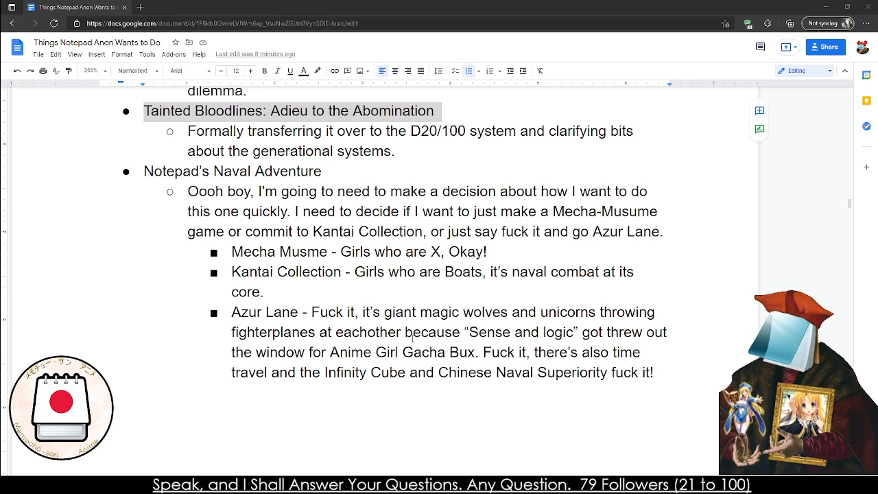
# Review the Current Schedule entries for Utyug Okhotnik and Notepad's Naval Adventure, including the Mecha Musme option
pyautogui.scroll(3, 356, 384)
pyautogui.moveTo(144, 189)
pyautogui.mouseDown()
pyautogui.moveTo(443, 187)
pyautogui.moveTo(400, 198)
pyautogui.moveTo(160, 190)
pyautogui.mouseUp()
pyautogui.hotkey('alt', 'Tab')
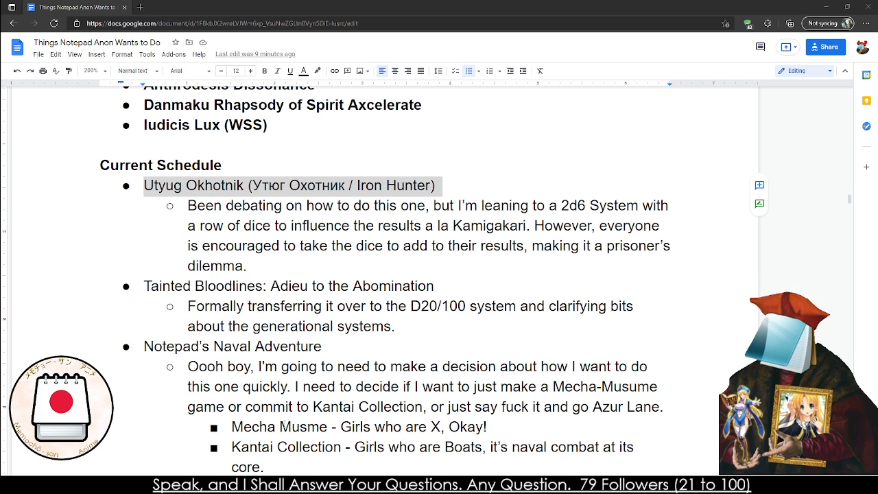
pyautogui.scroll(-2, 231, 330)
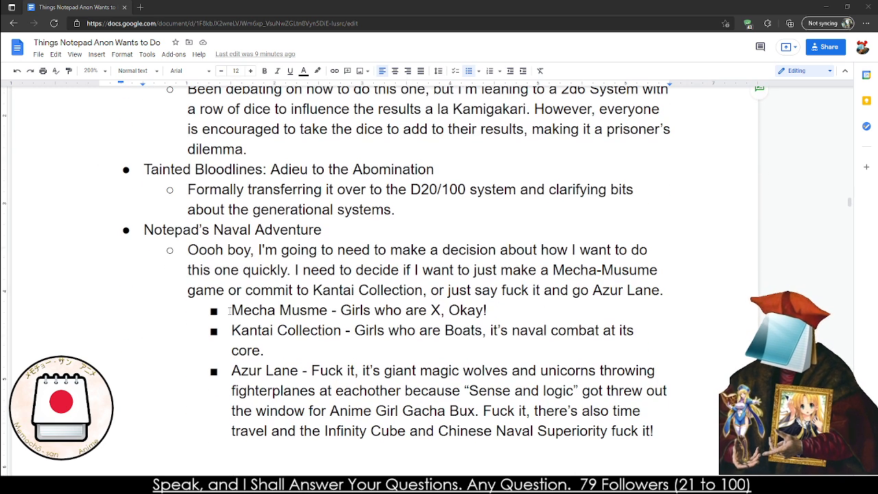
pyautogui.moveTo(225, 310); pyautogui.dragTo(538, 308)
pyautogui.click(544, 306)
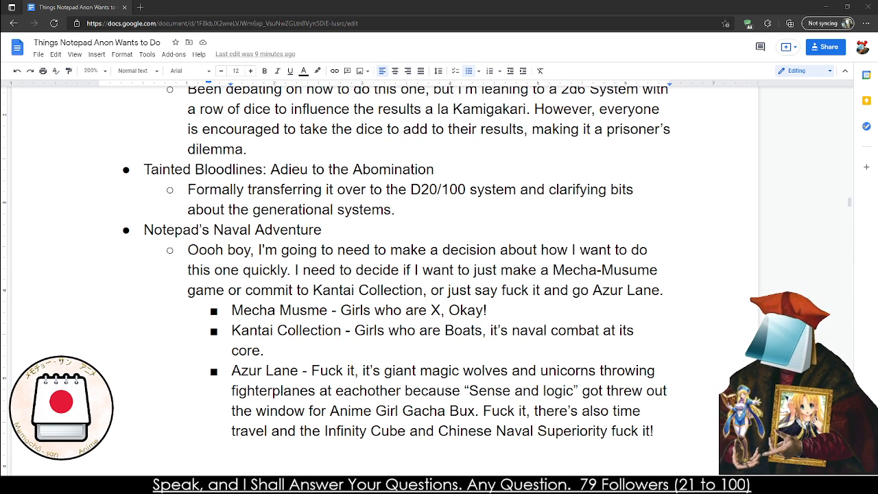
pyautogui.scroll(4, 281, 314)
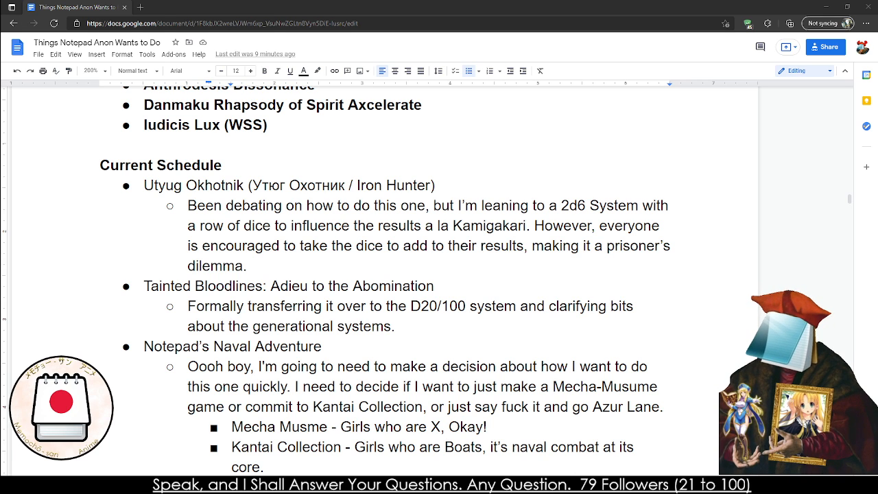
pyautogui.moveTo(162, 347); pyautogui.dragTo(368, 341)
pyautogui.press('Right')
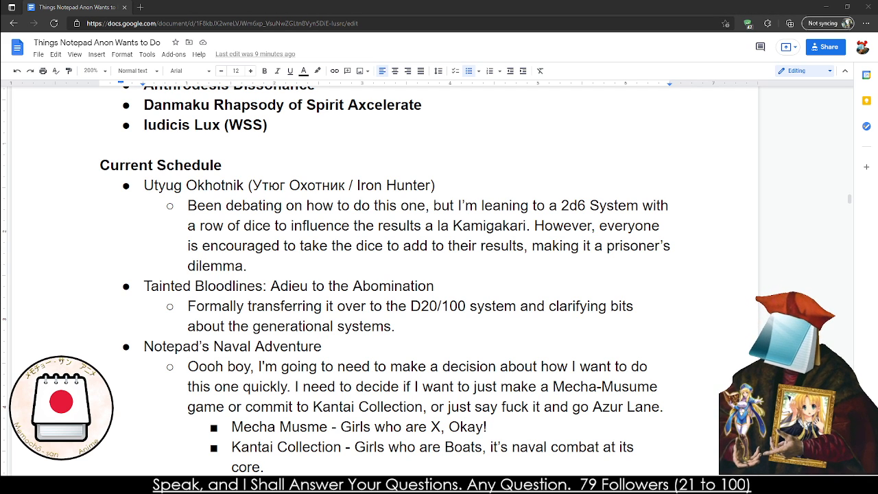
# Switch to the plain-text list of Curious Case RPG topics and look through it down to the Unsorted entries
pyautogui.scroll(-6, 660, 153)
pyautogui.scroll(-7, 668, 135)
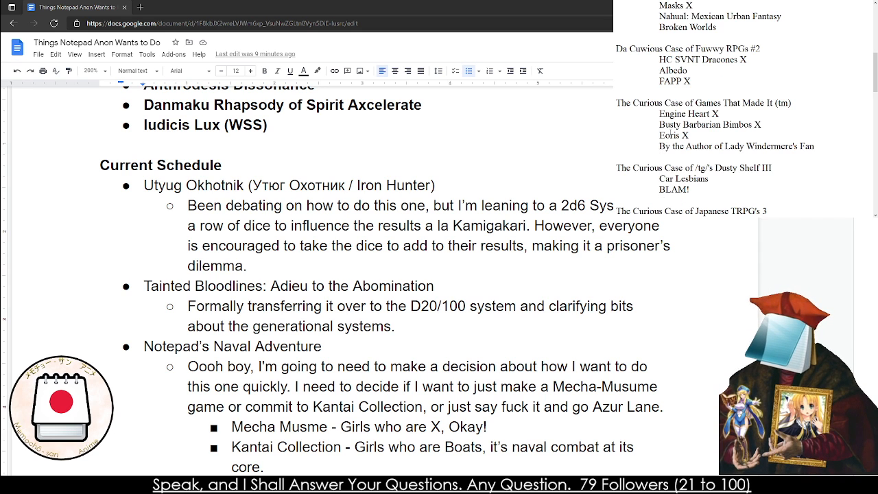
pyautogui.scroll(-6, 668, 134)
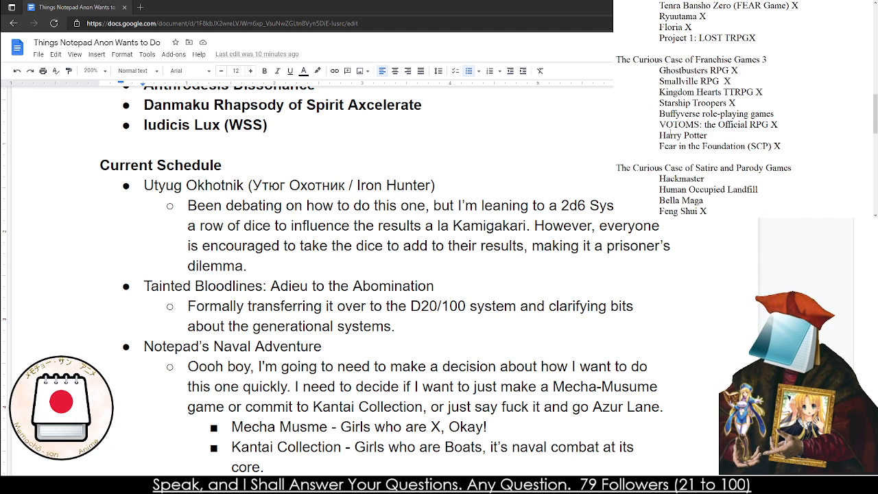
pyautogui.scroll(-8, 668, 135)
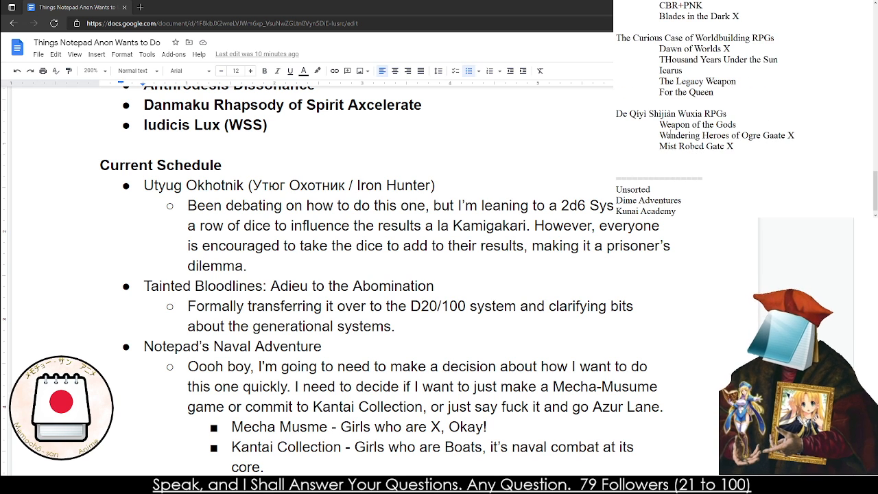
# Return to The Curious Case of Games That Made It (tm) in the topic list and highlight from its heading through Eoris X
pyautogui.scroll(14, 669, 135)
pyautogui.scroll(6, 669, 135)
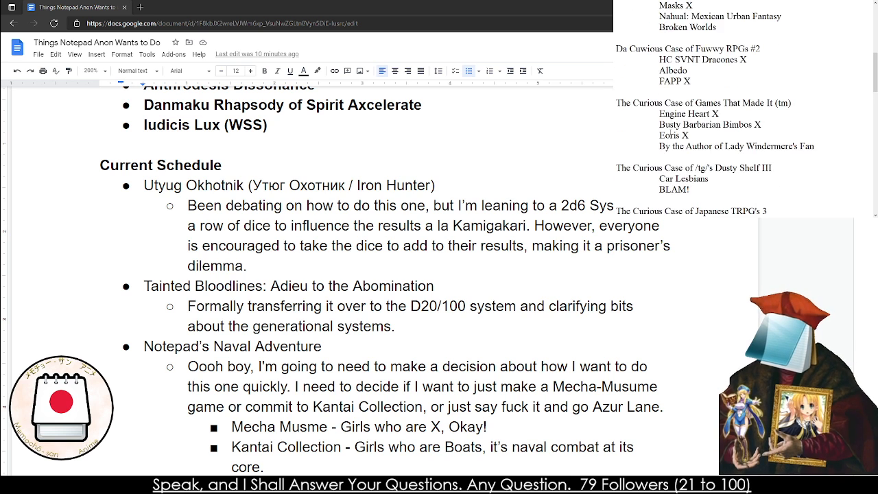
pyautogui.scroll(6, 670, 135)
pyautogui.scroll(6, 670, 131)
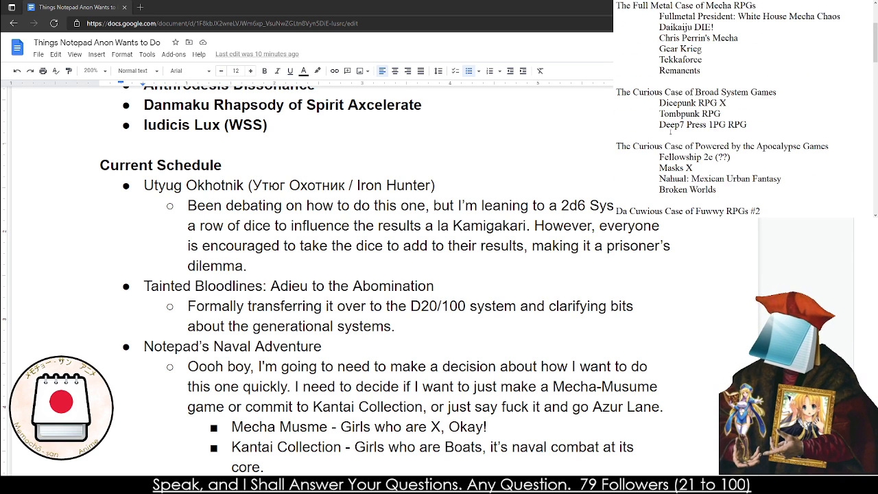
pyautogui.scroll(3, 670, 131)
pyautogui.scroll(-6, 670, 132)
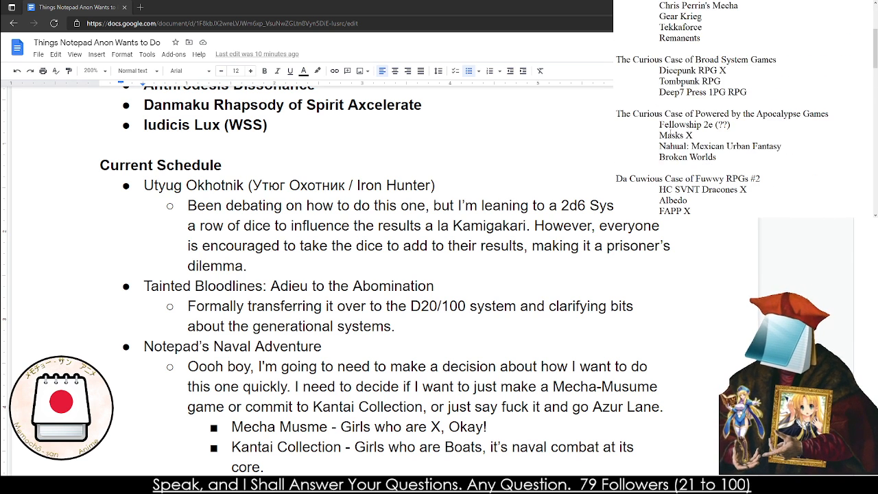
pyautogui.scroll(-2, 670, 131)
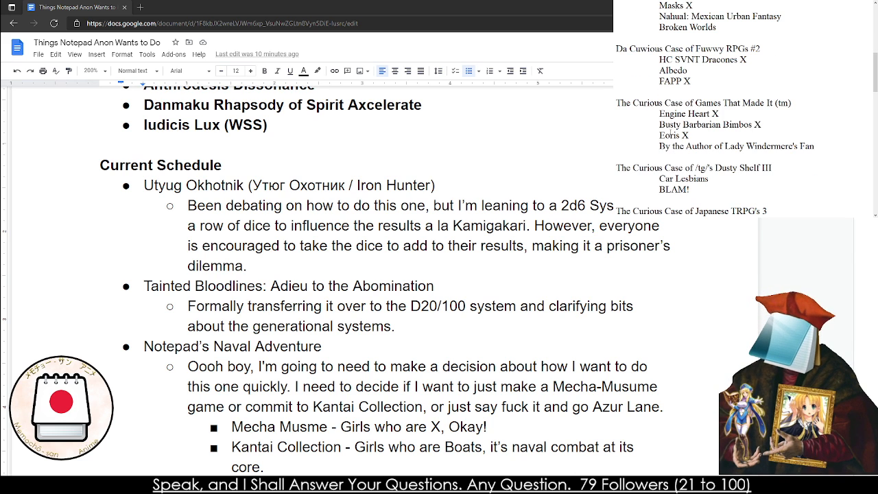
pyautogui.moveTo(715, 136); pyautogui.dragTo(617, 103)
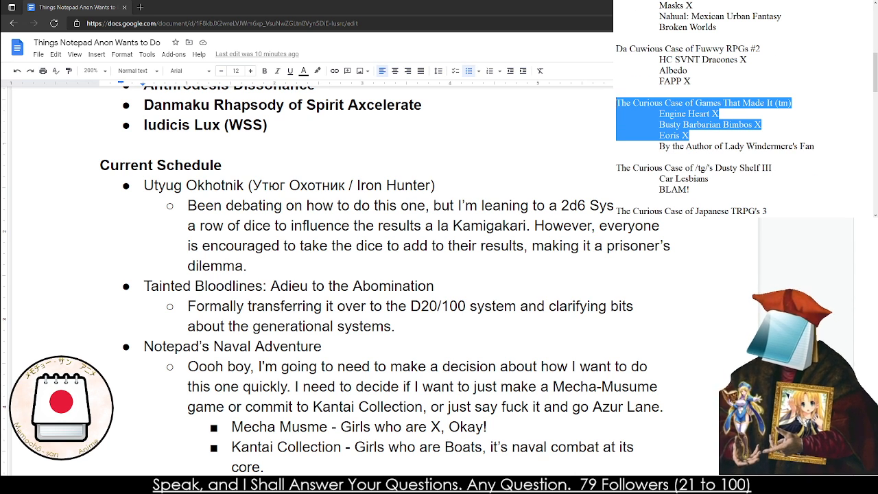